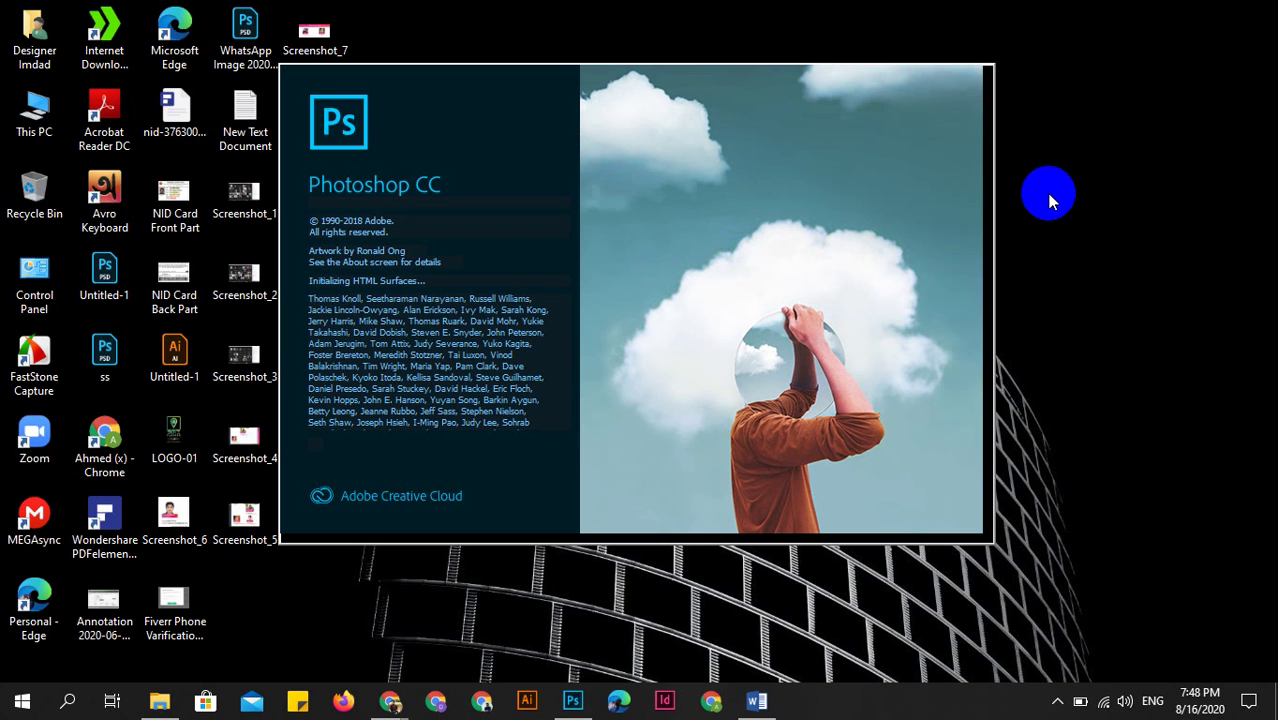
Refresh the desktop while Photoshop loads, then bring the blank Word document forward.
right_click(1049, 201)
right_click(1063, 249)
right_click(1094, 298)
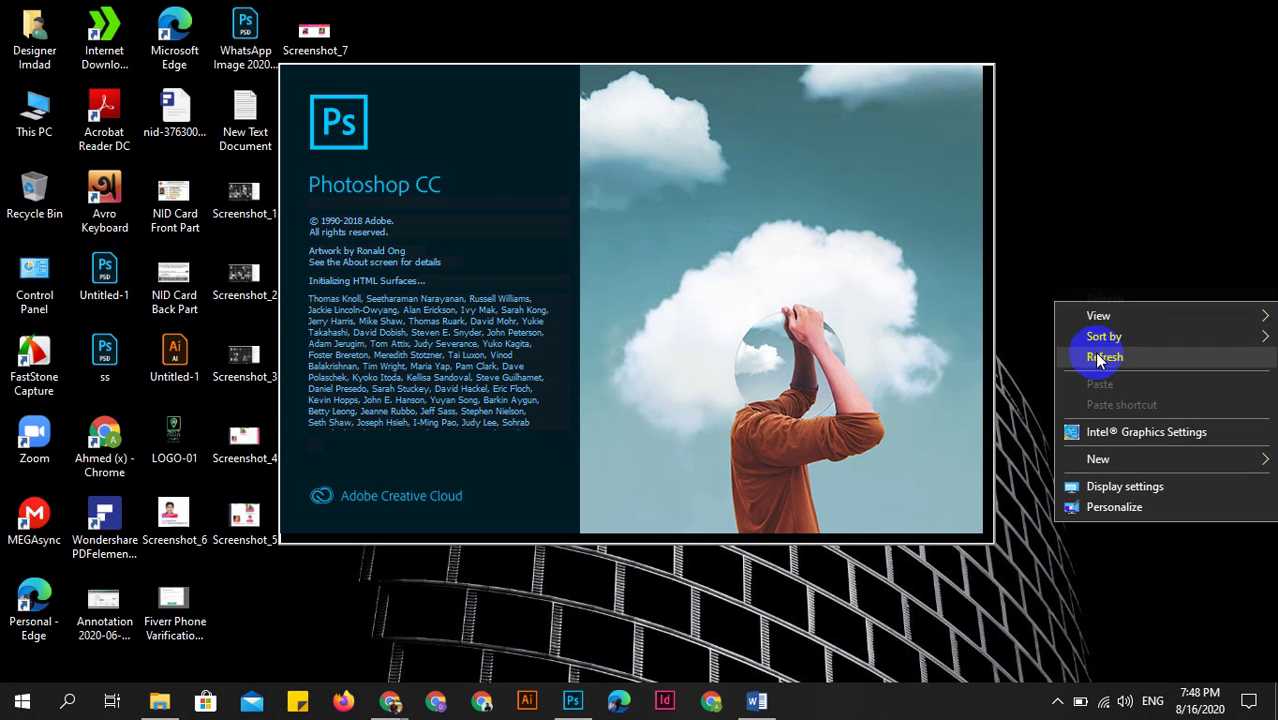
left_click(1100, 358)
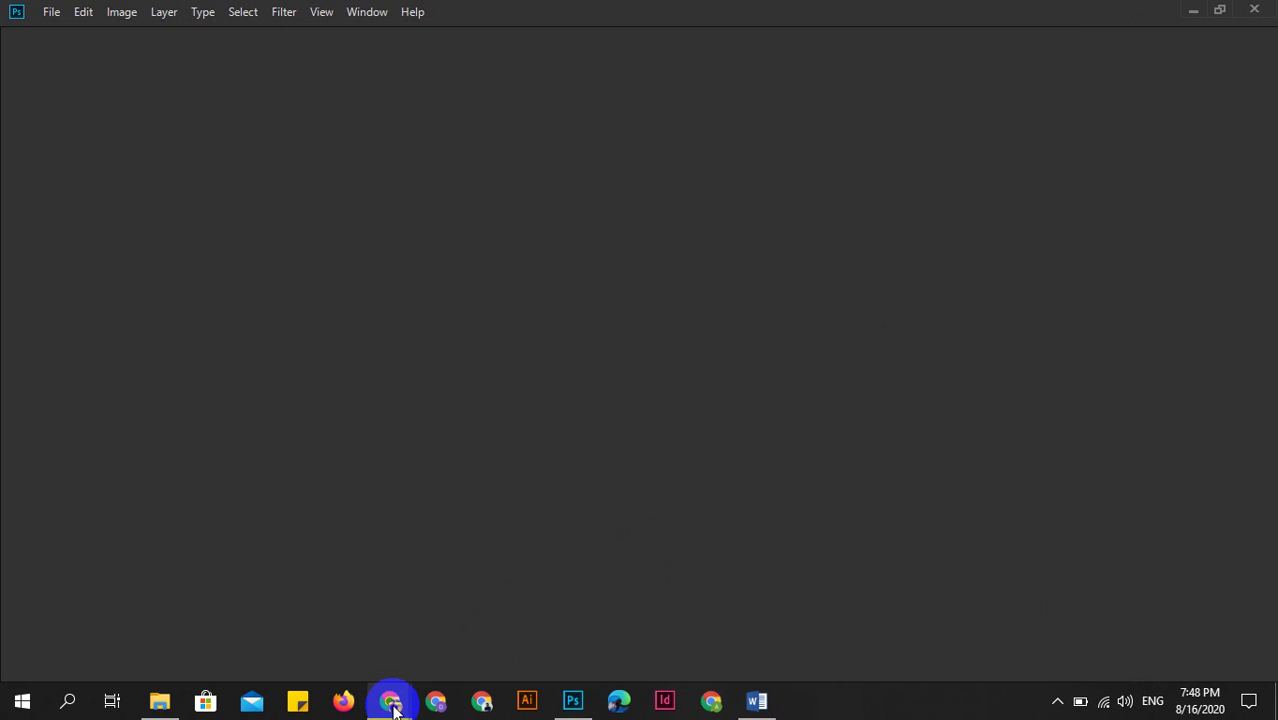
left_click(757, 700)
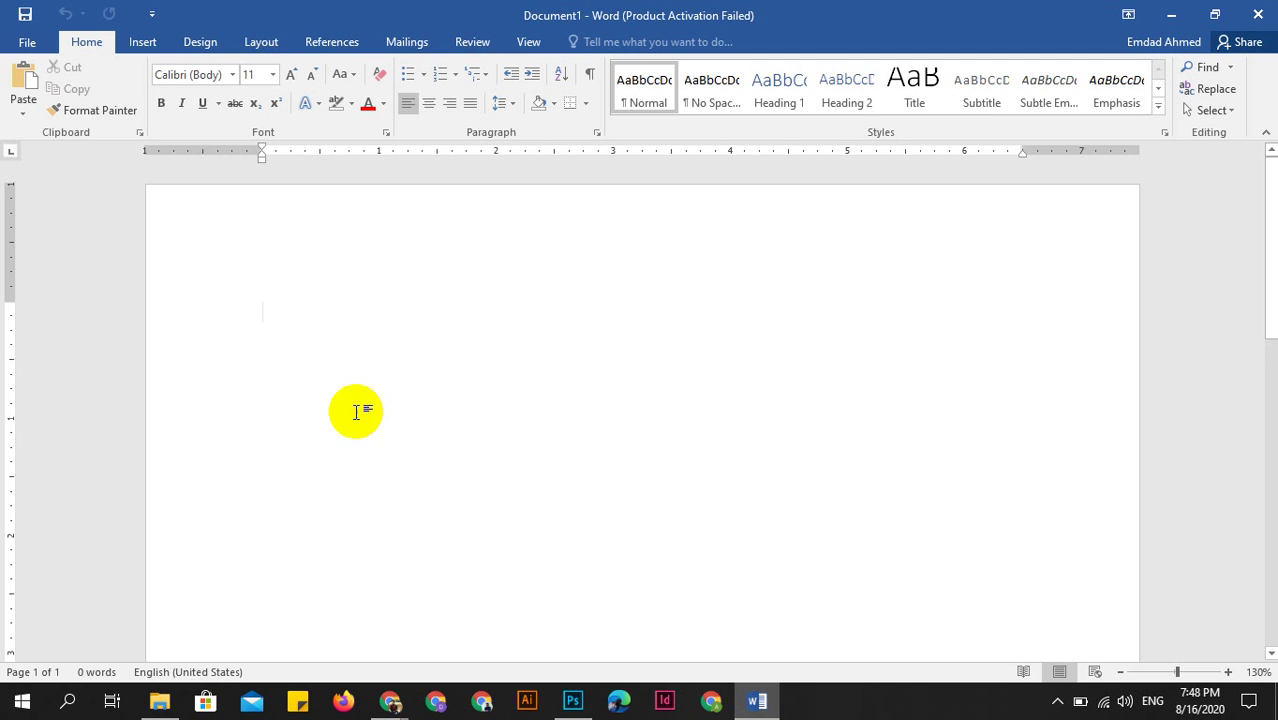
Browse Word's Insert, Design and Home ribbon tabs in the blank document.
left_click(252, 309)
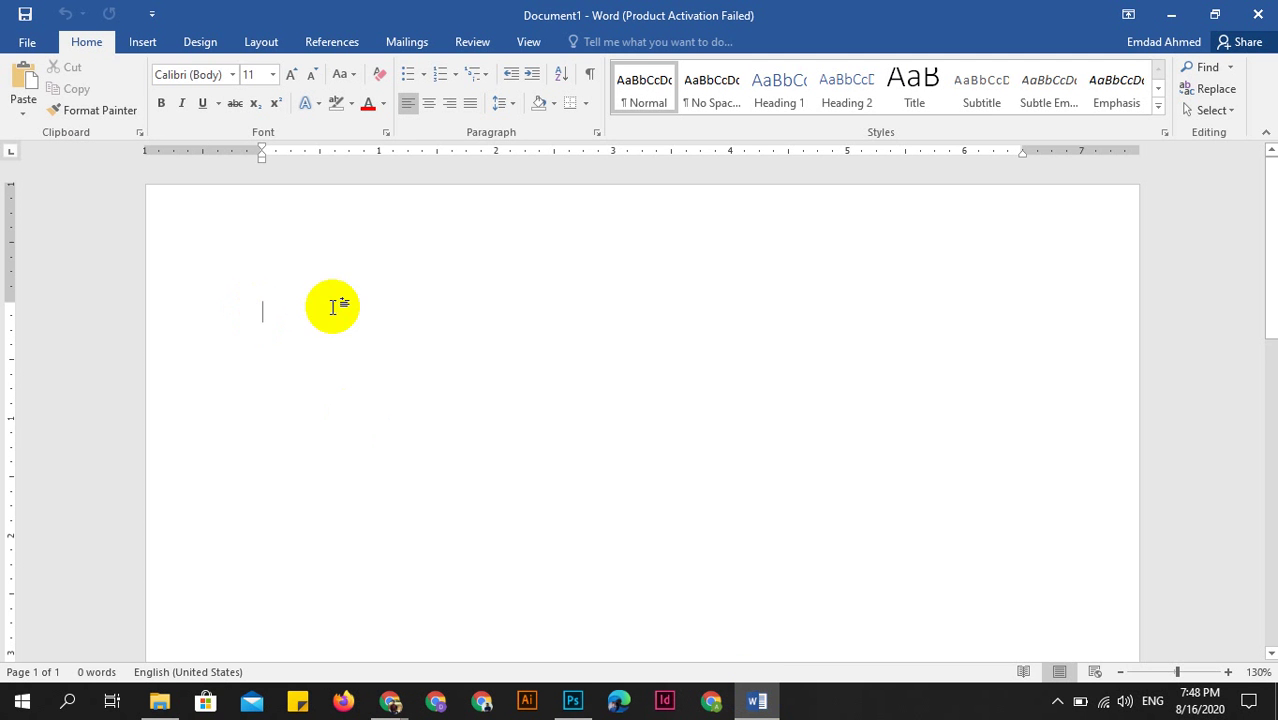
left_click(145, 42)
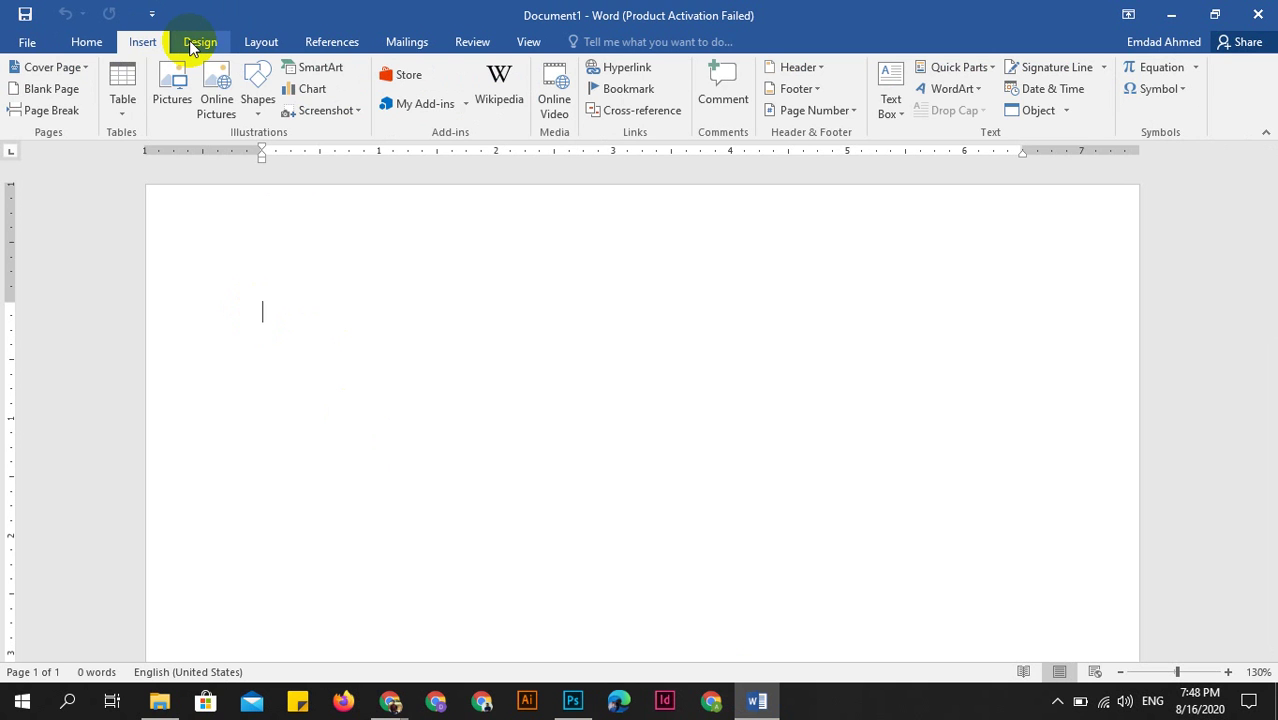
left_click(195, 43)
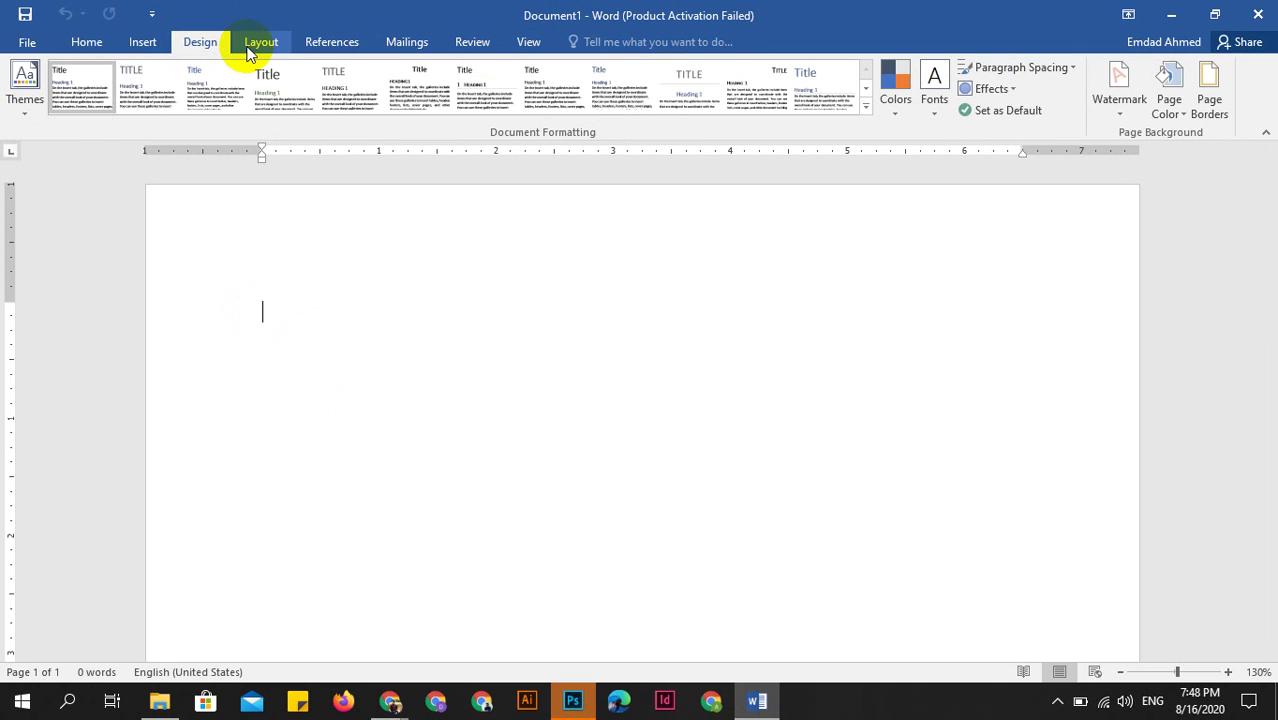
left_click(87, 42)
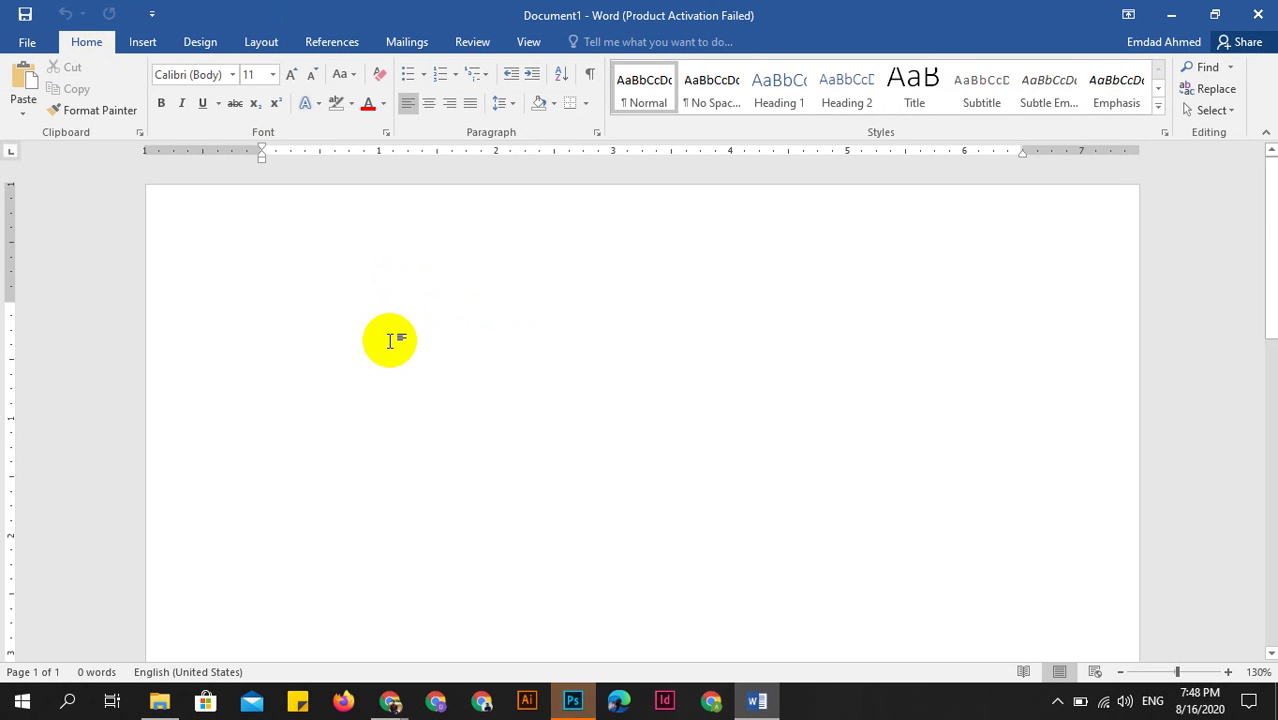
Check Photoshop's welcome screen, minimize Photoshop, and bring up the Google Meet call.
left_click(572, 701)
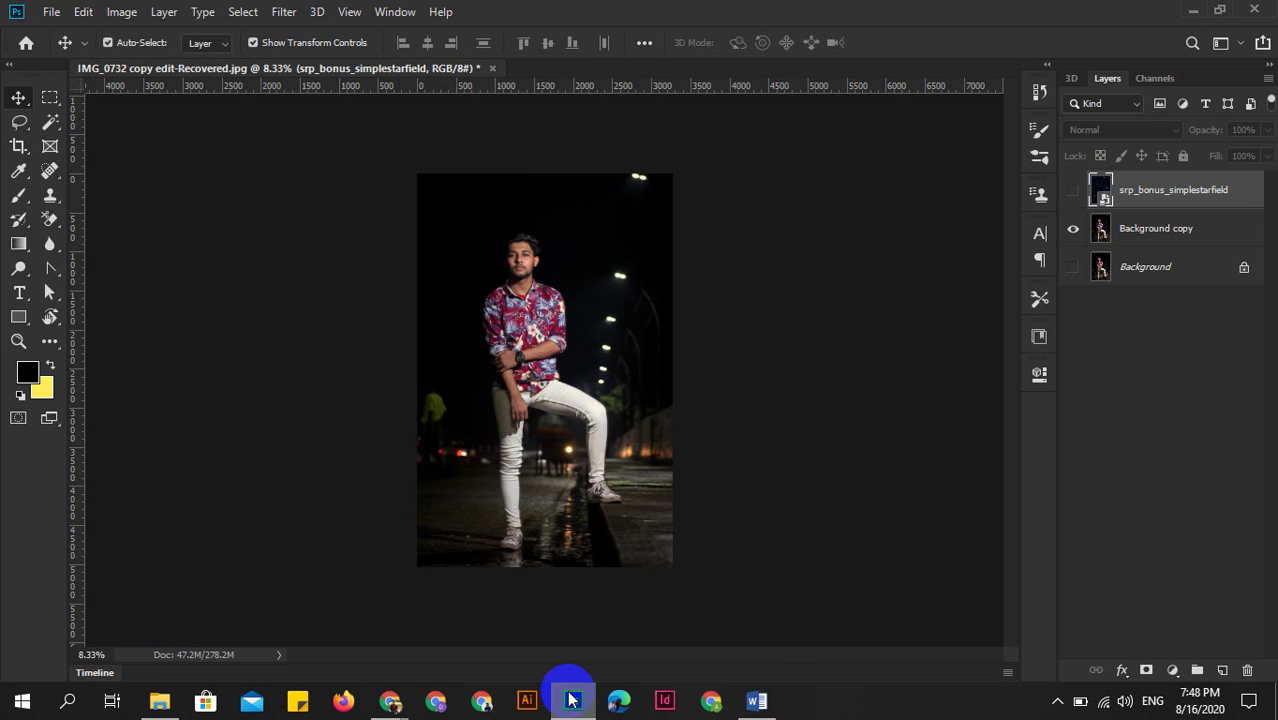
left_click(26, 42)
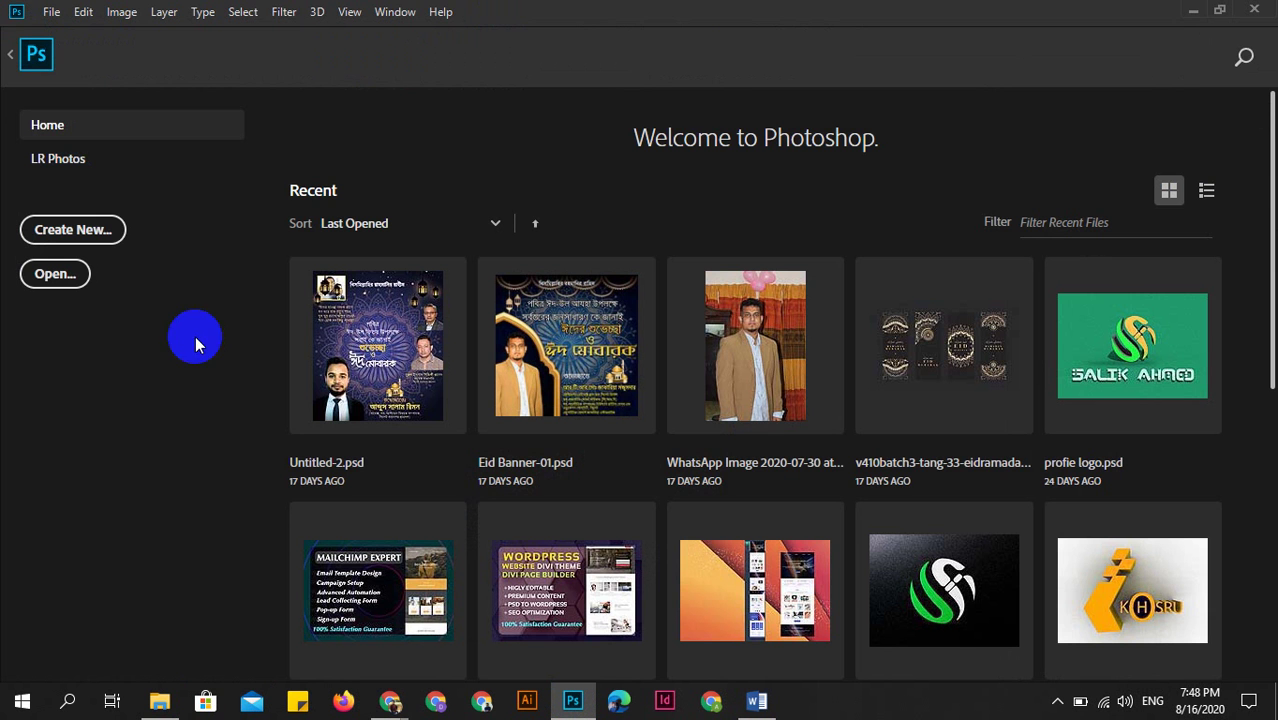
left_click(1193, 10)
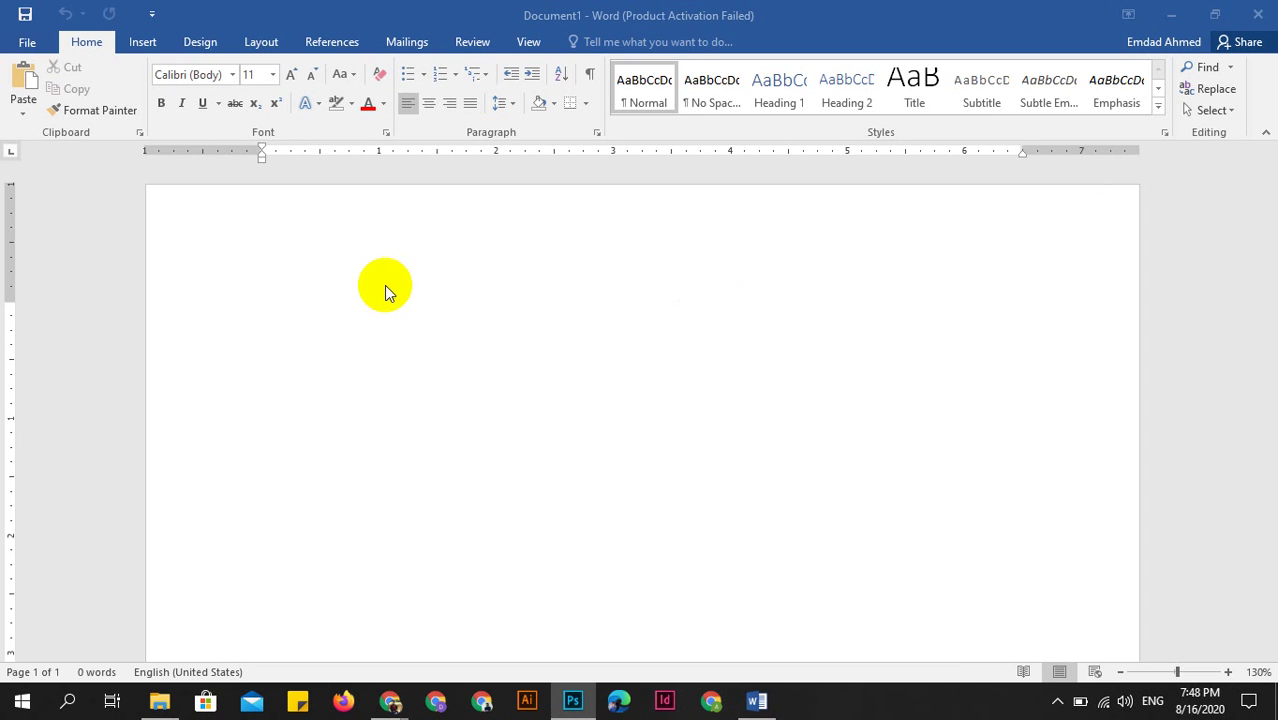
left_click(110, 46)
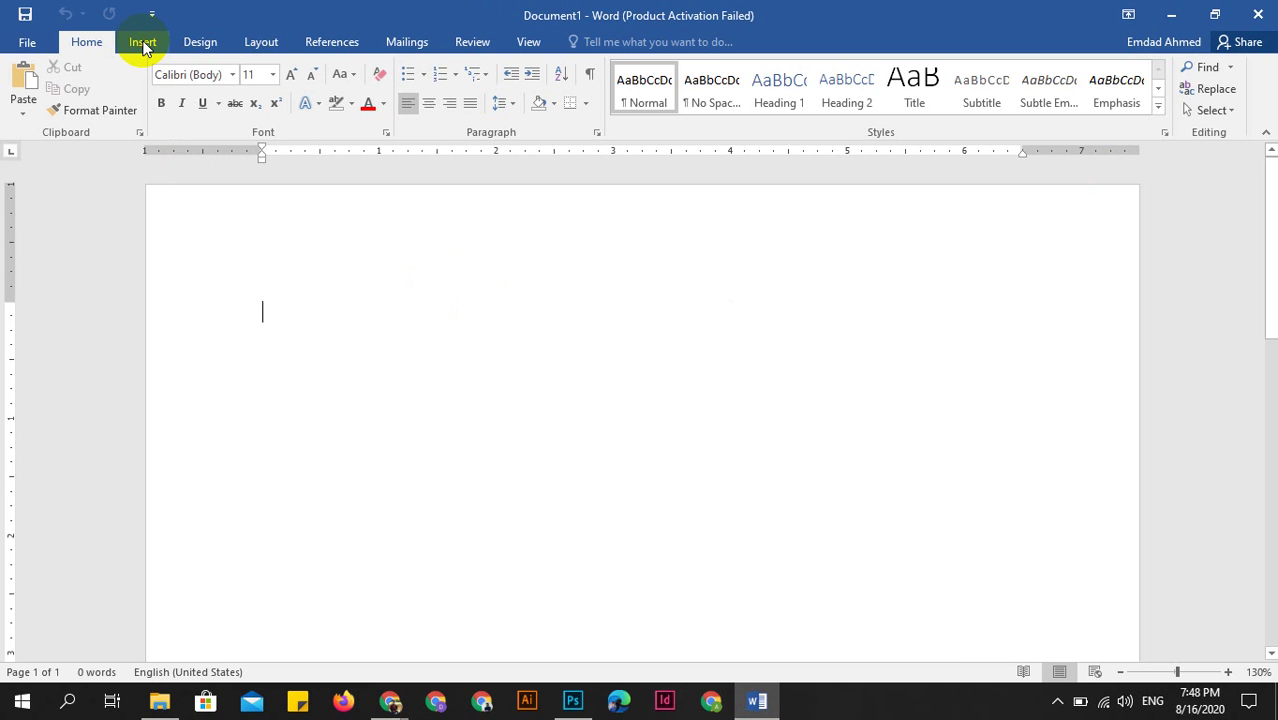
left_click(390, 700)
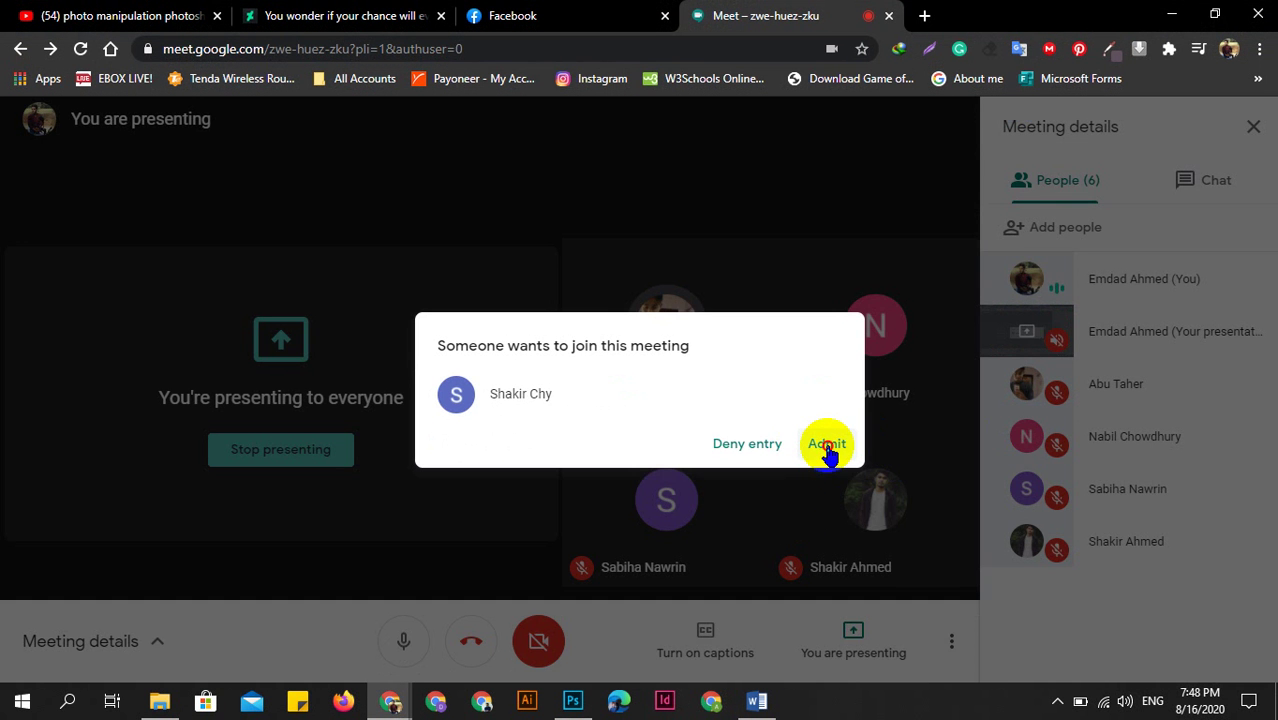
Admit the waiting guest into the Meet call, then minimize Chrome back to Word.
left_click(827, 448)
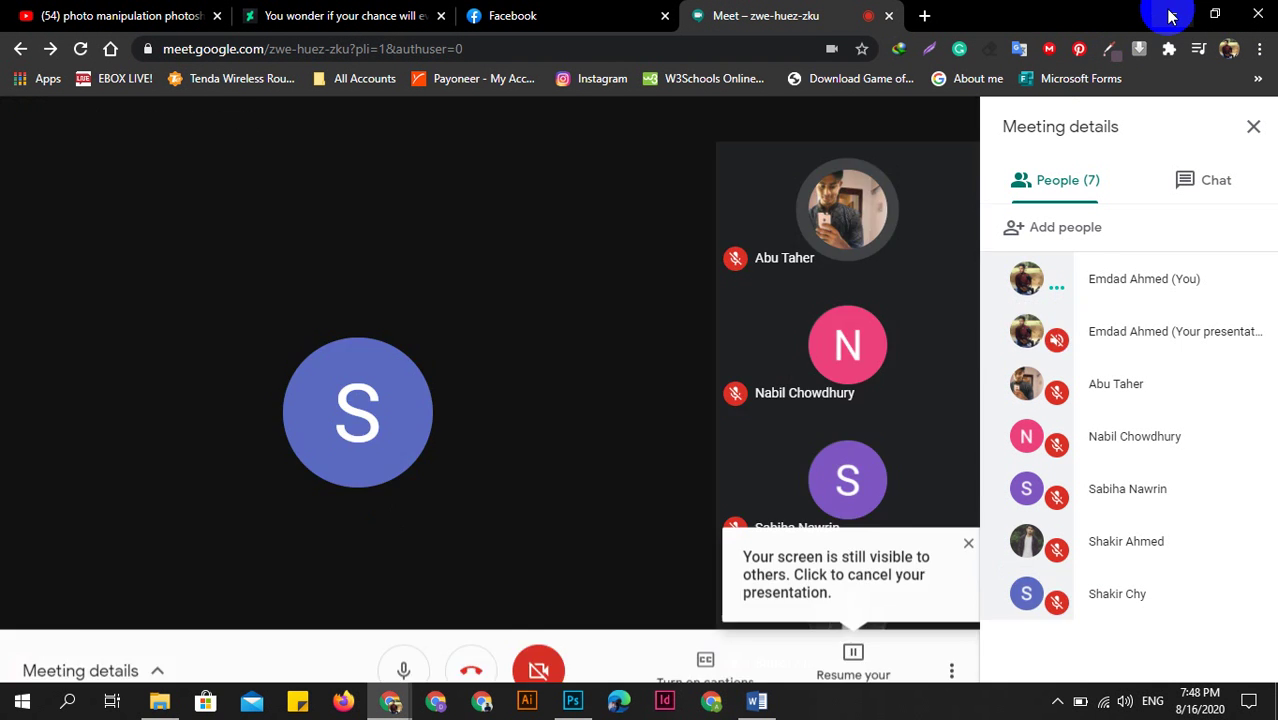
left_click(1170, 15)
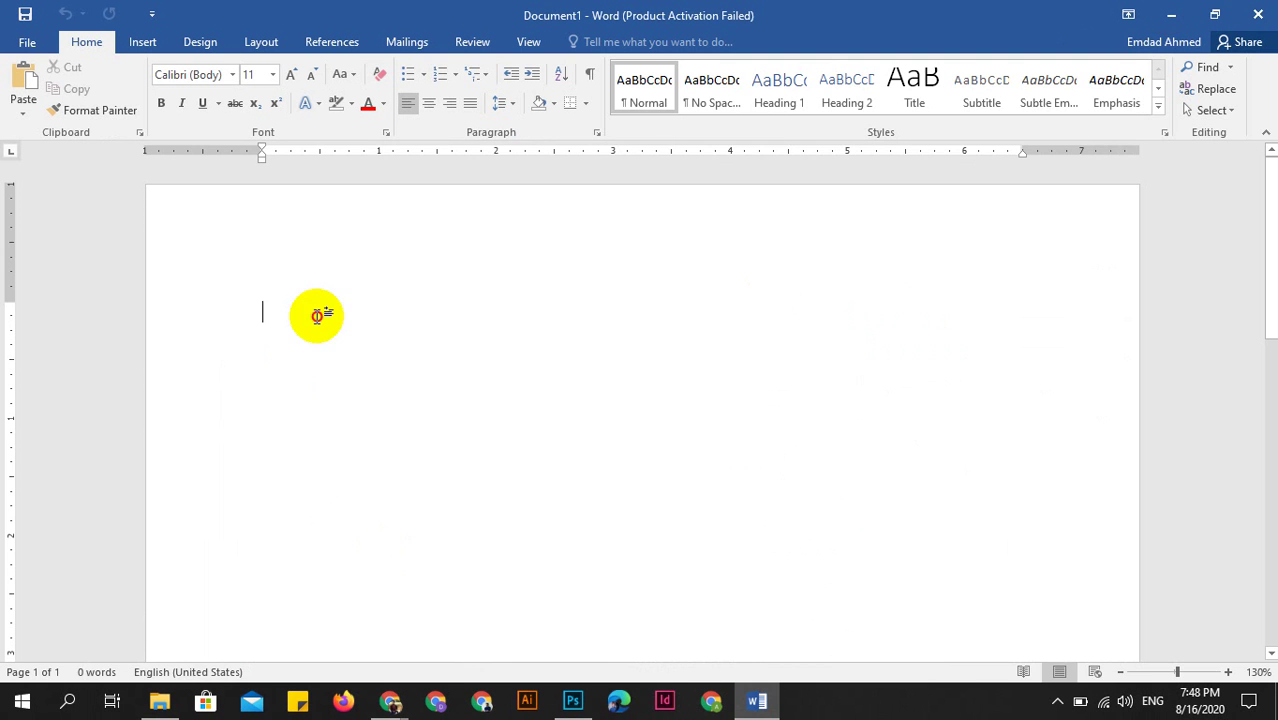
left_click(141, 48)
left_click(206, 43)
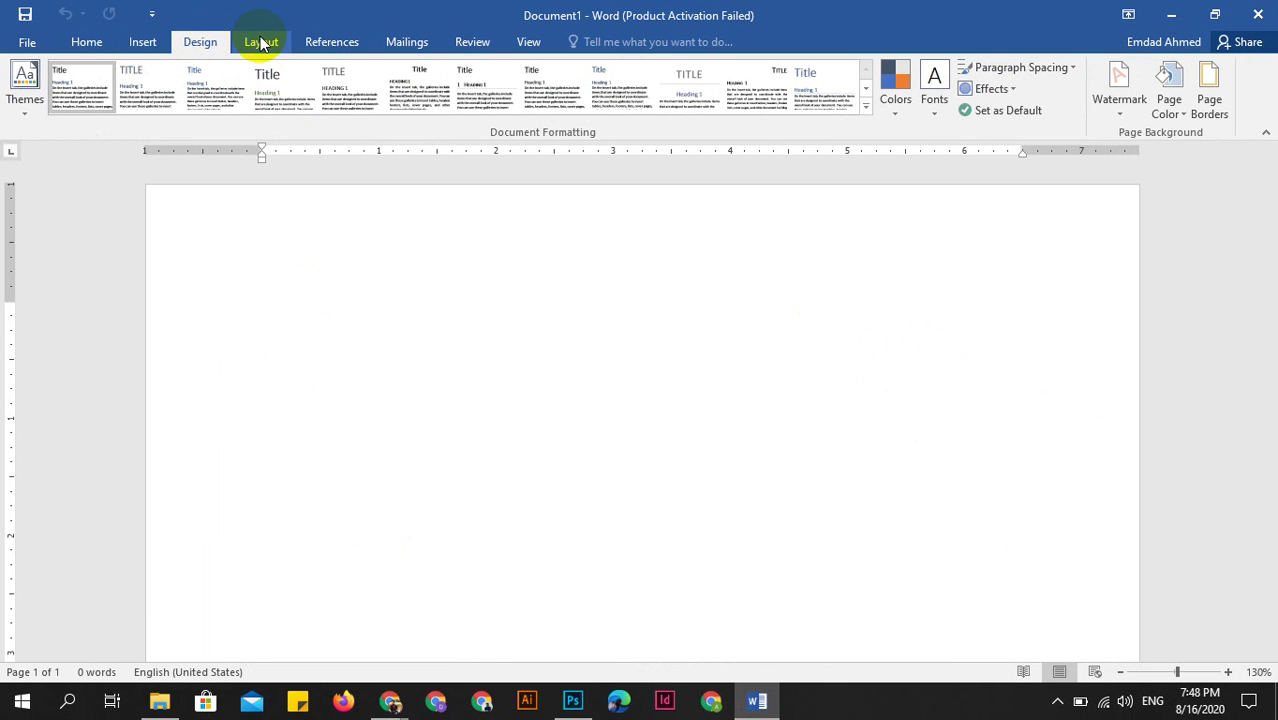
left_click(261, 44)
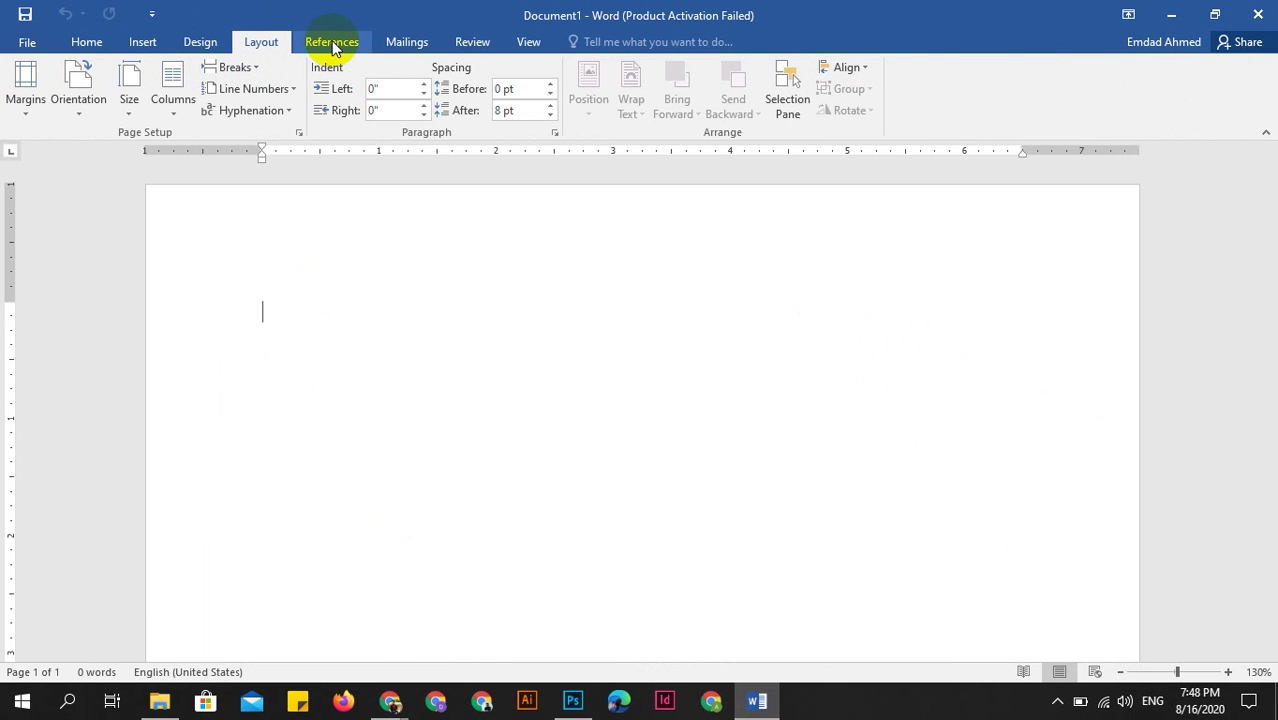
left_click(273, 626)
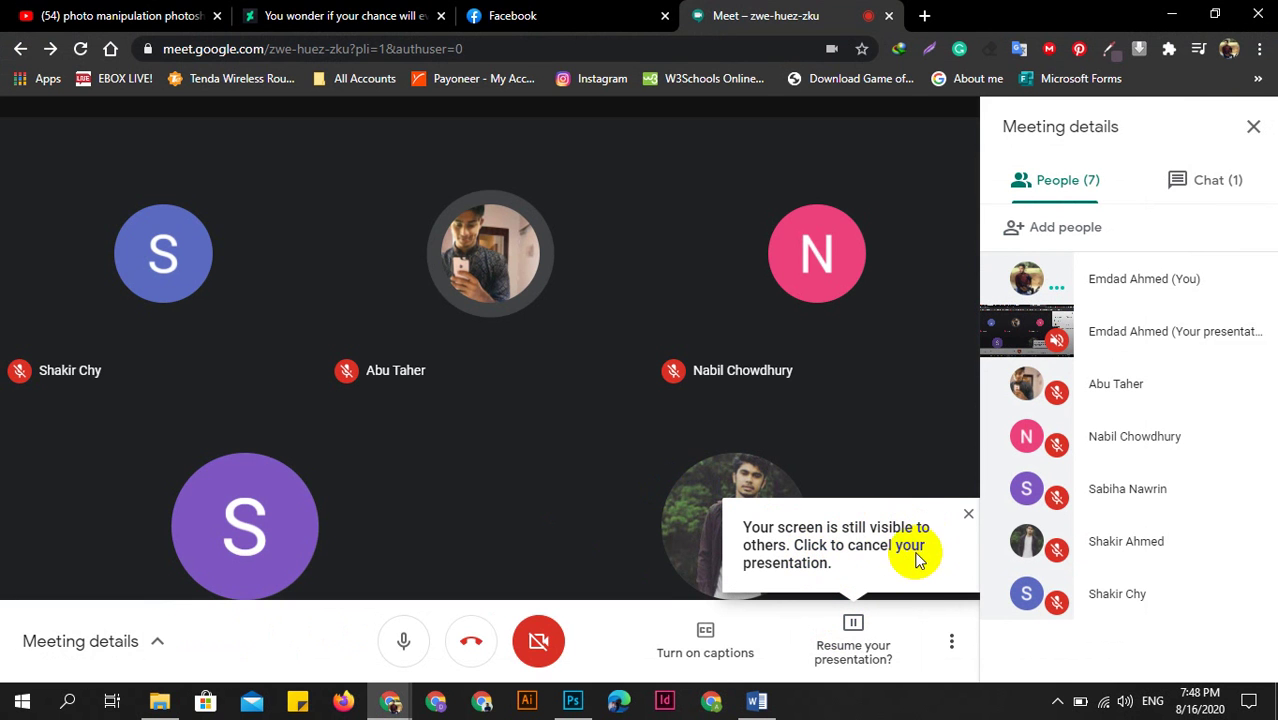
mouse_move(1115, 384)
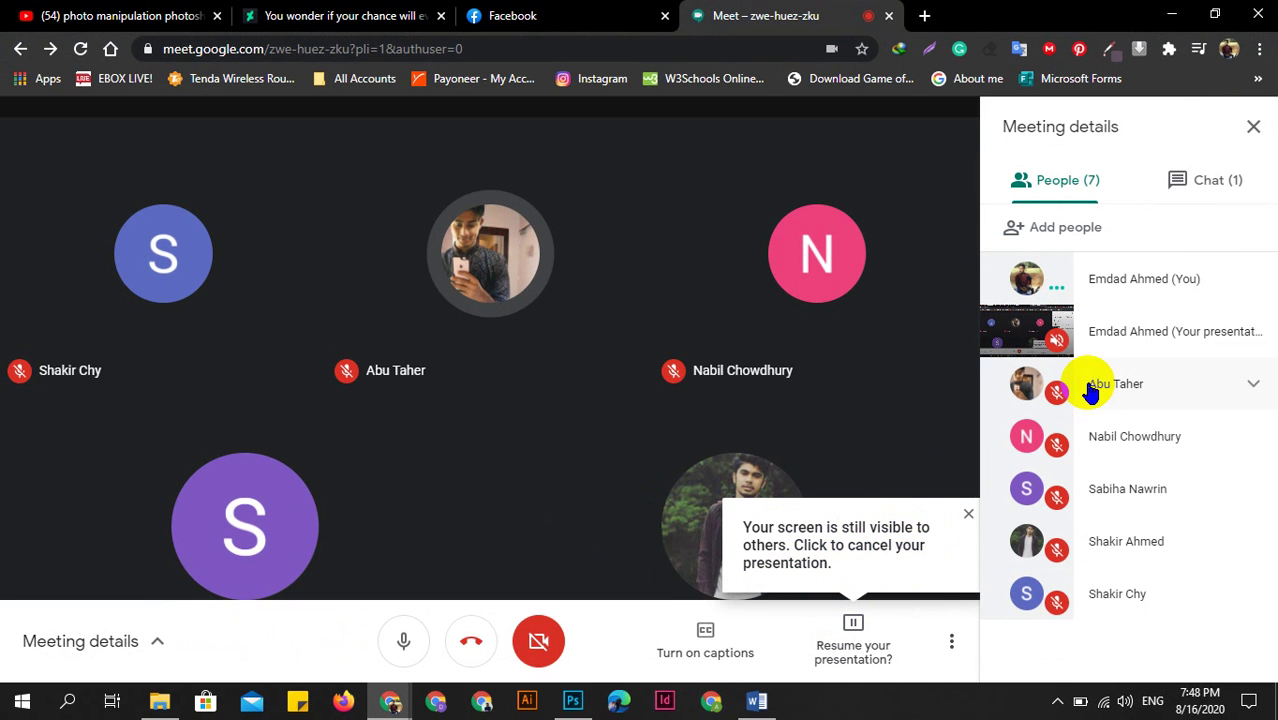
left_click(1192, 184)
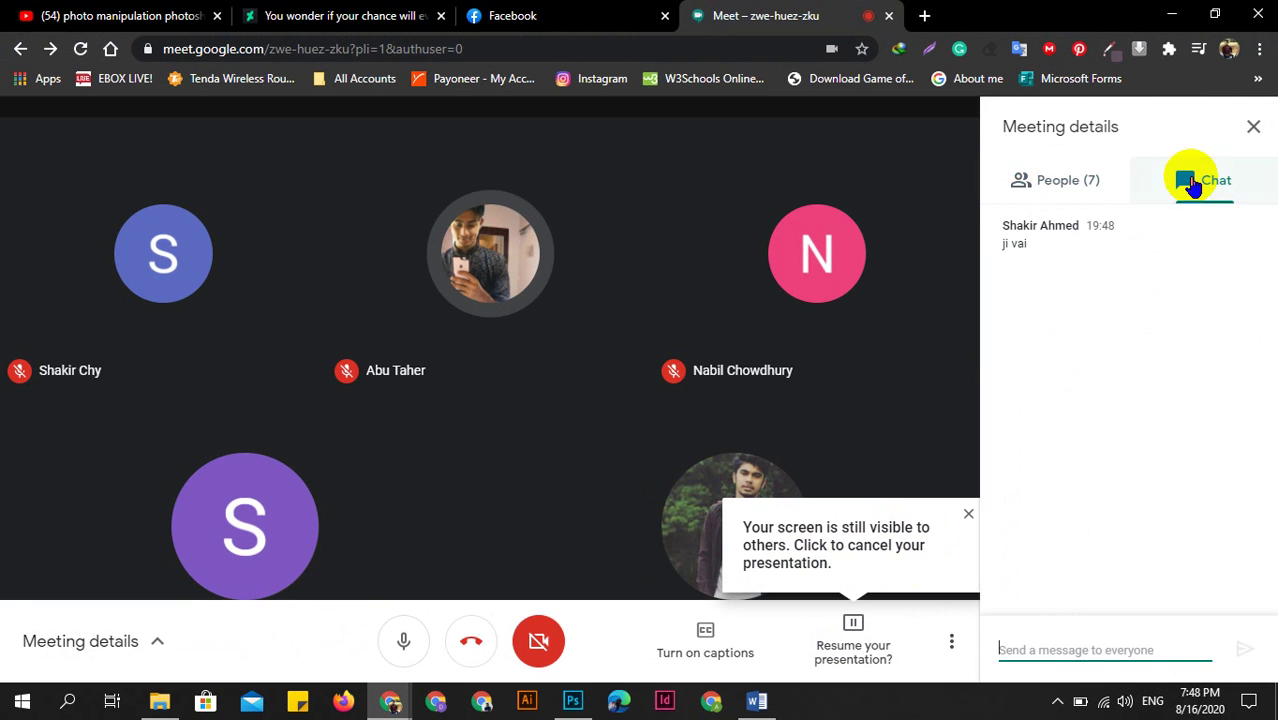
left_click(1050, 178)
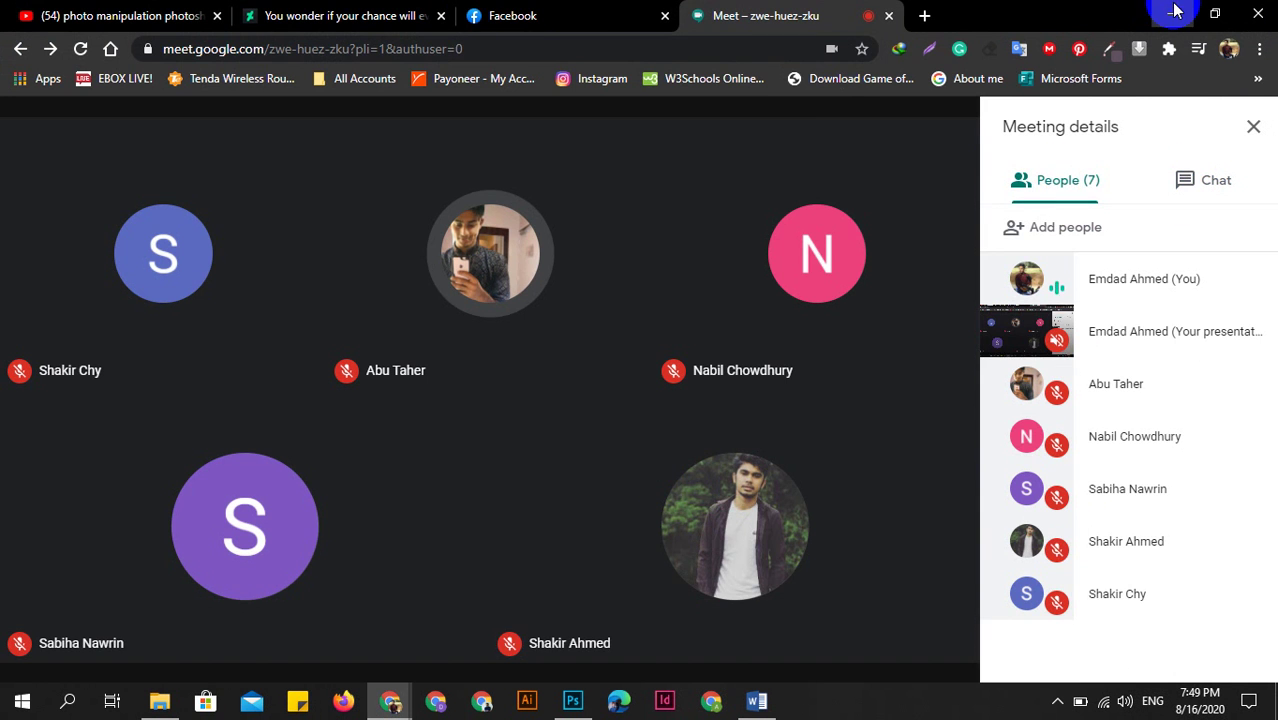
left_click(1175, 12)
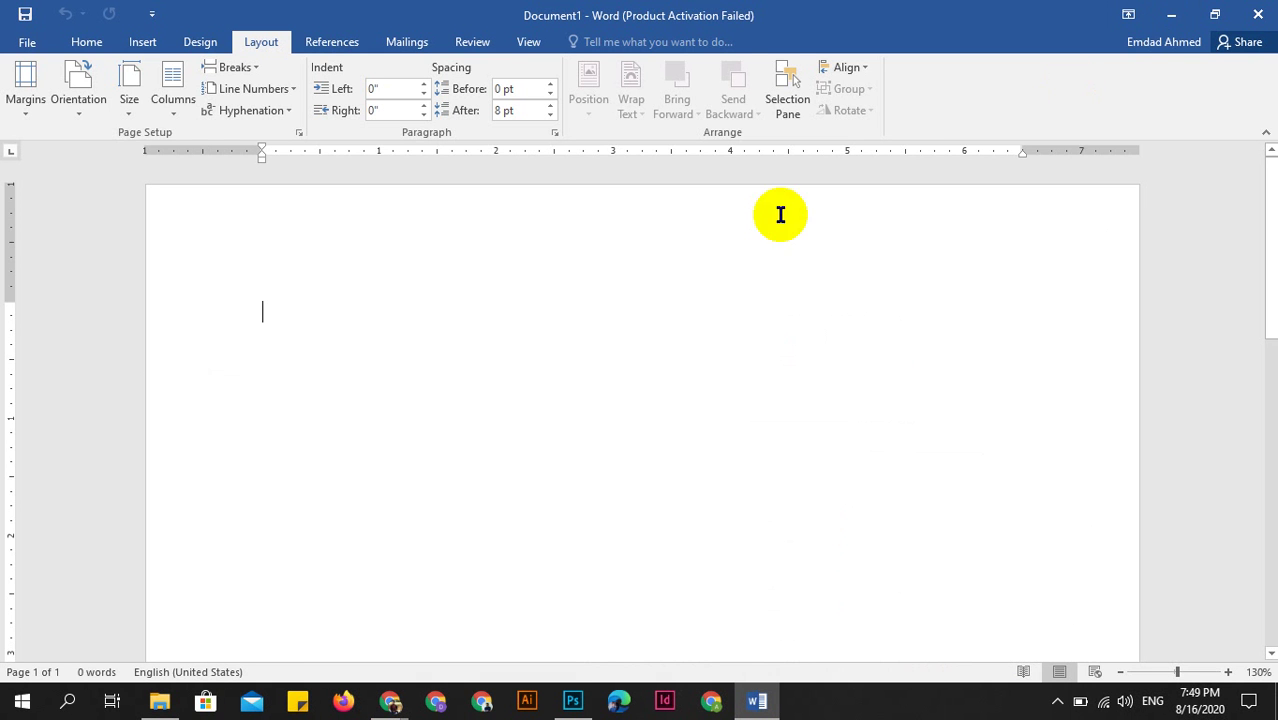
Open the Insert Shapes gallery and scroll down to the block arrows.
left_click(139, 43)
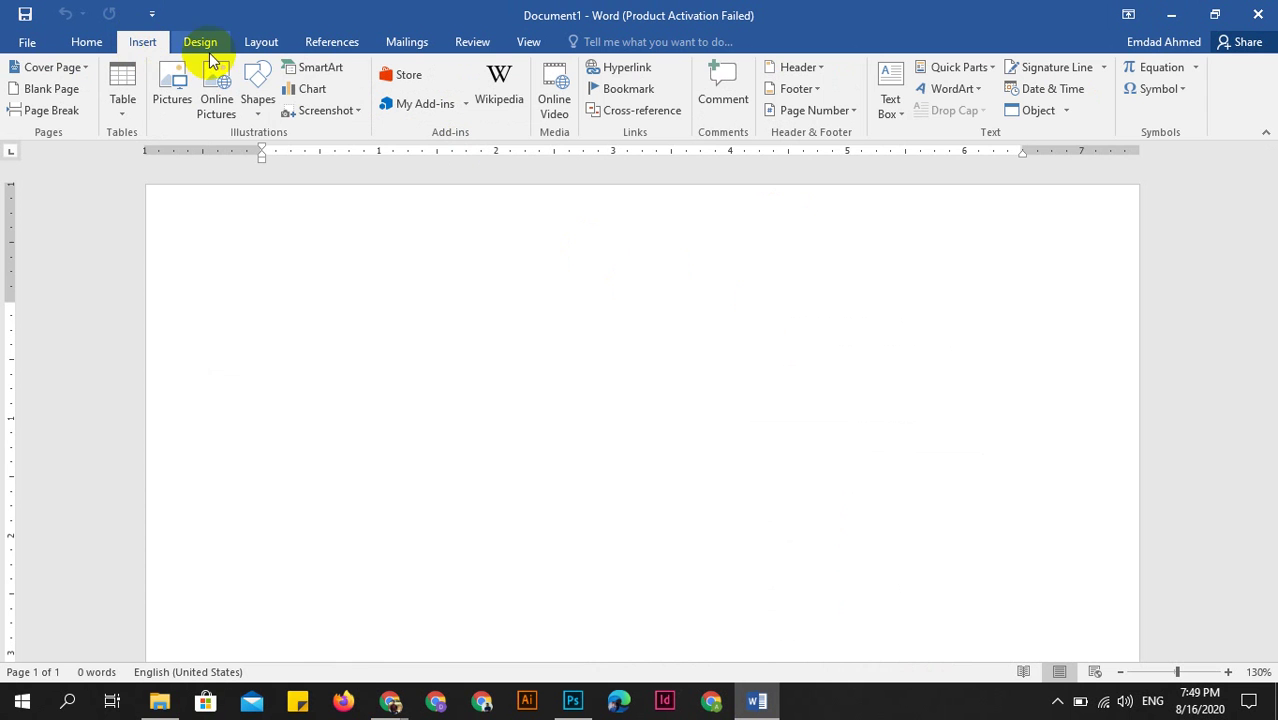
left_click(258, 97)
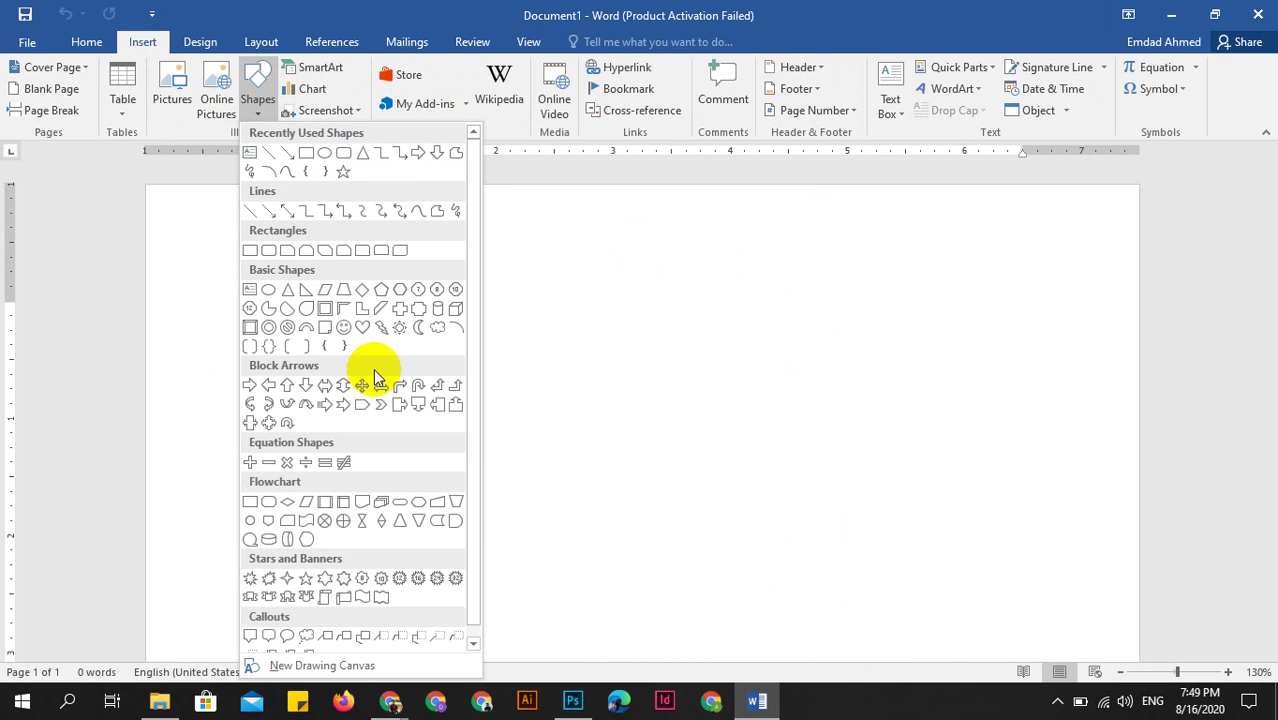
scroll(376, 378, "down", 1)
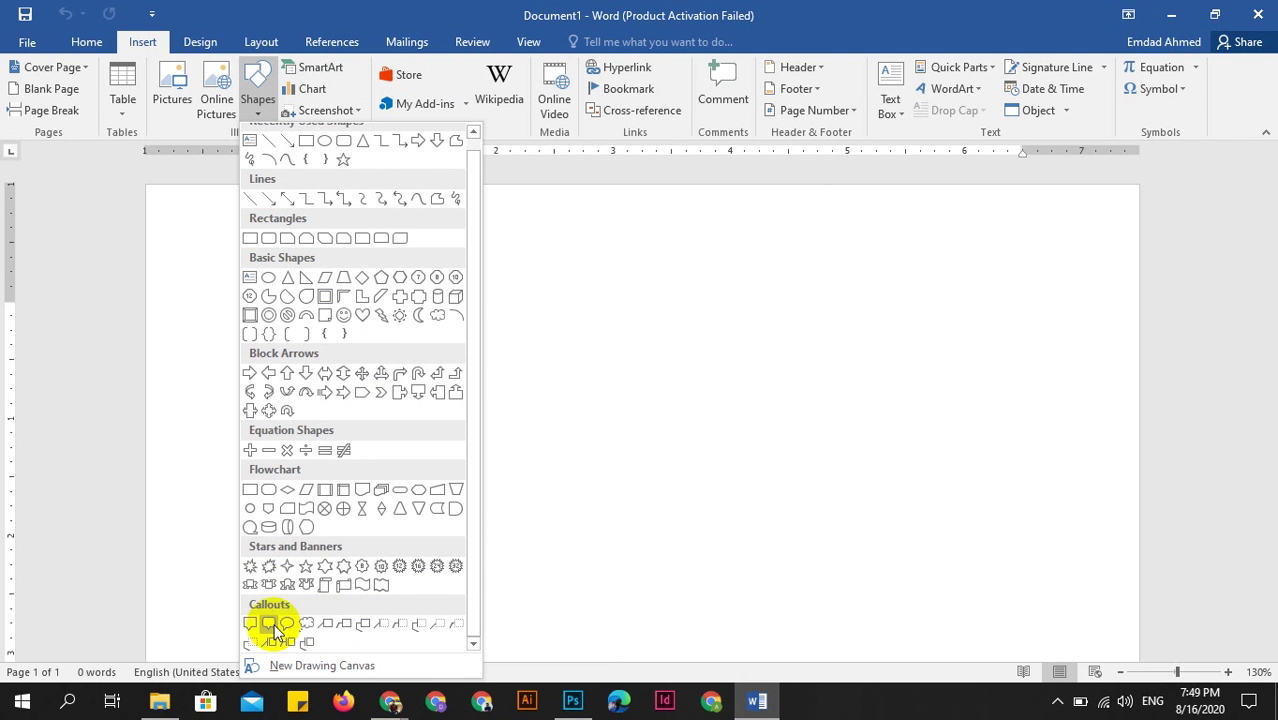
Draw a Right Arrow near the top left, style it solid black, and nudge it into place.
left_click(252, 376)
left_click_drag(286, 318, 455, 413)
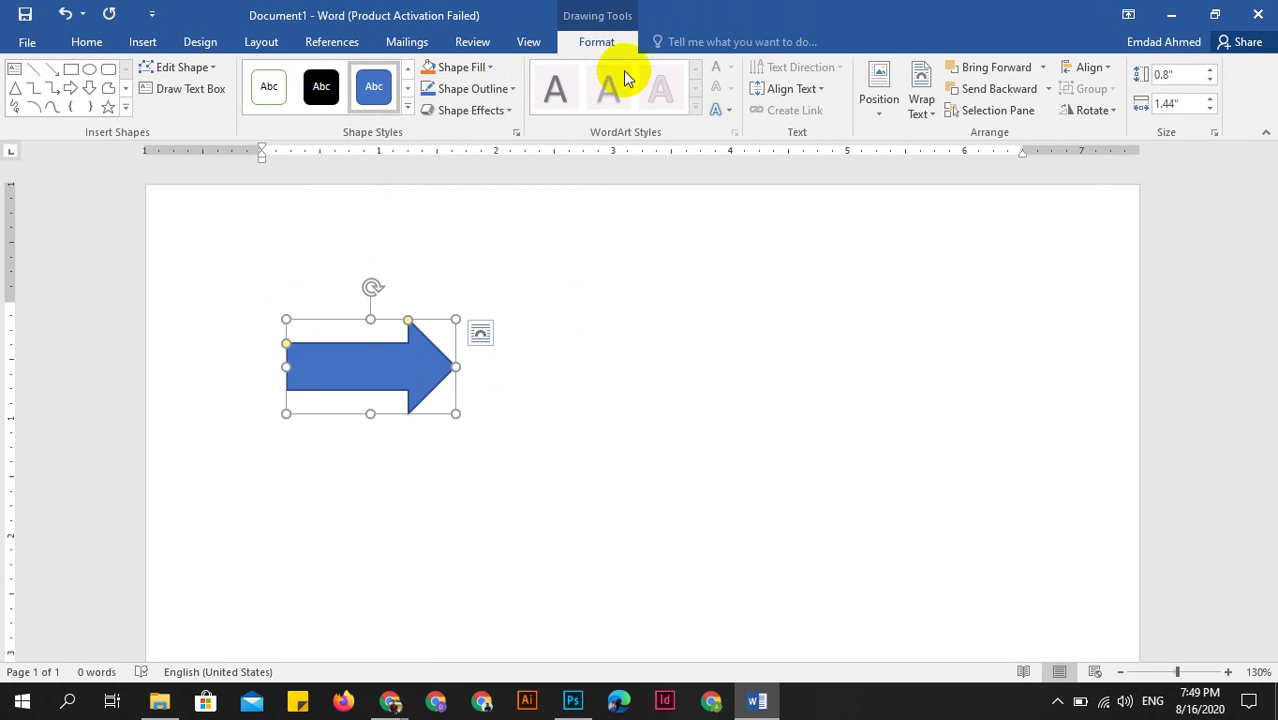
left_click(407, 107)
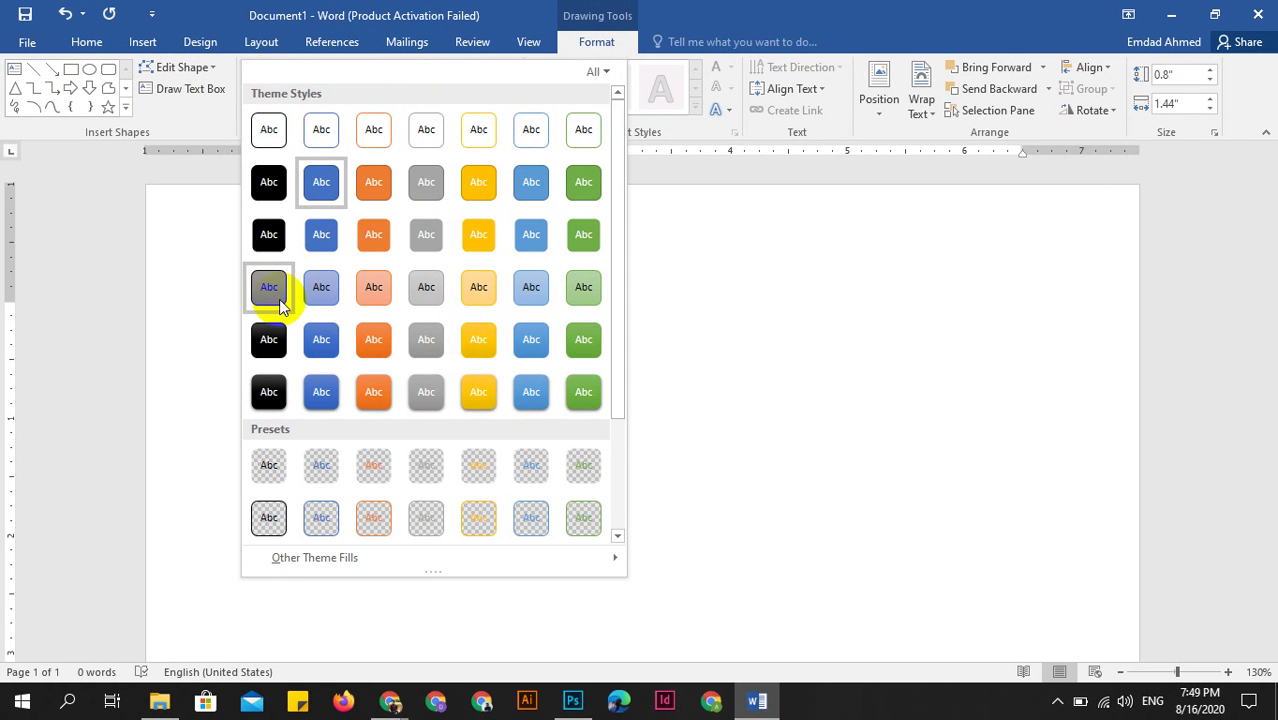
left_click(285, 245)
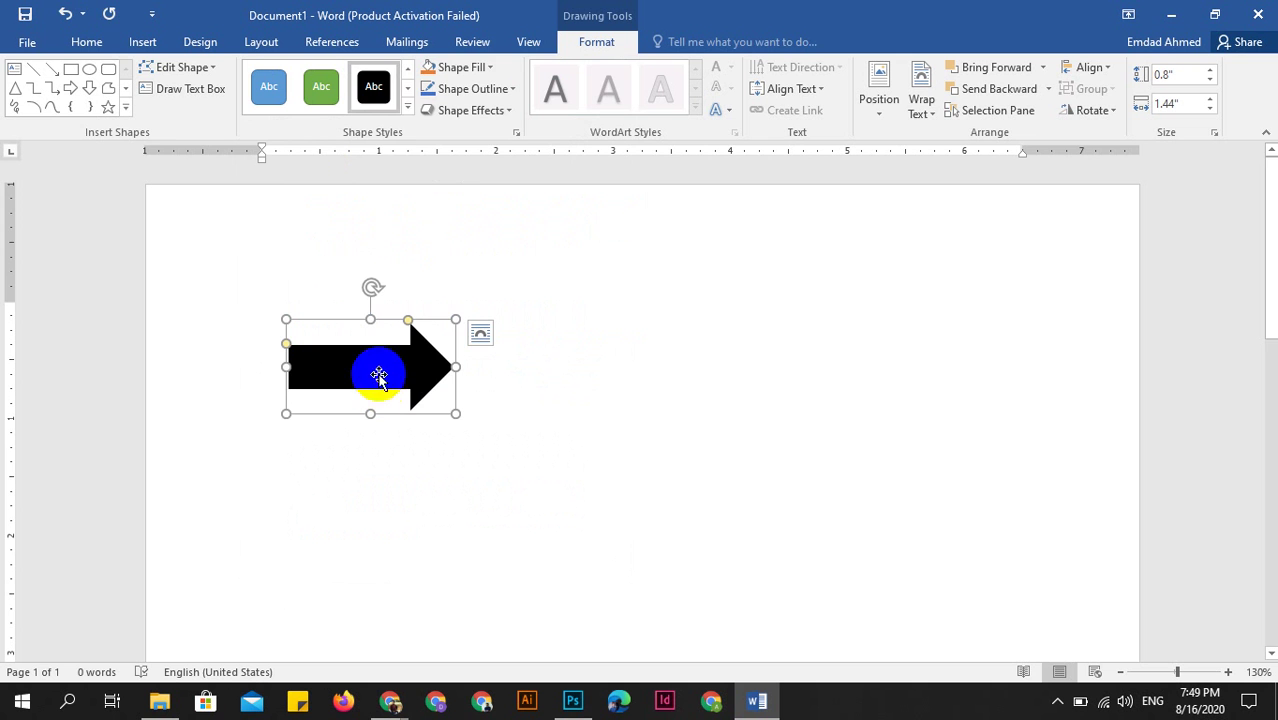
left_click(433, 362)
left_click_drag(418, 367, 362, 376)
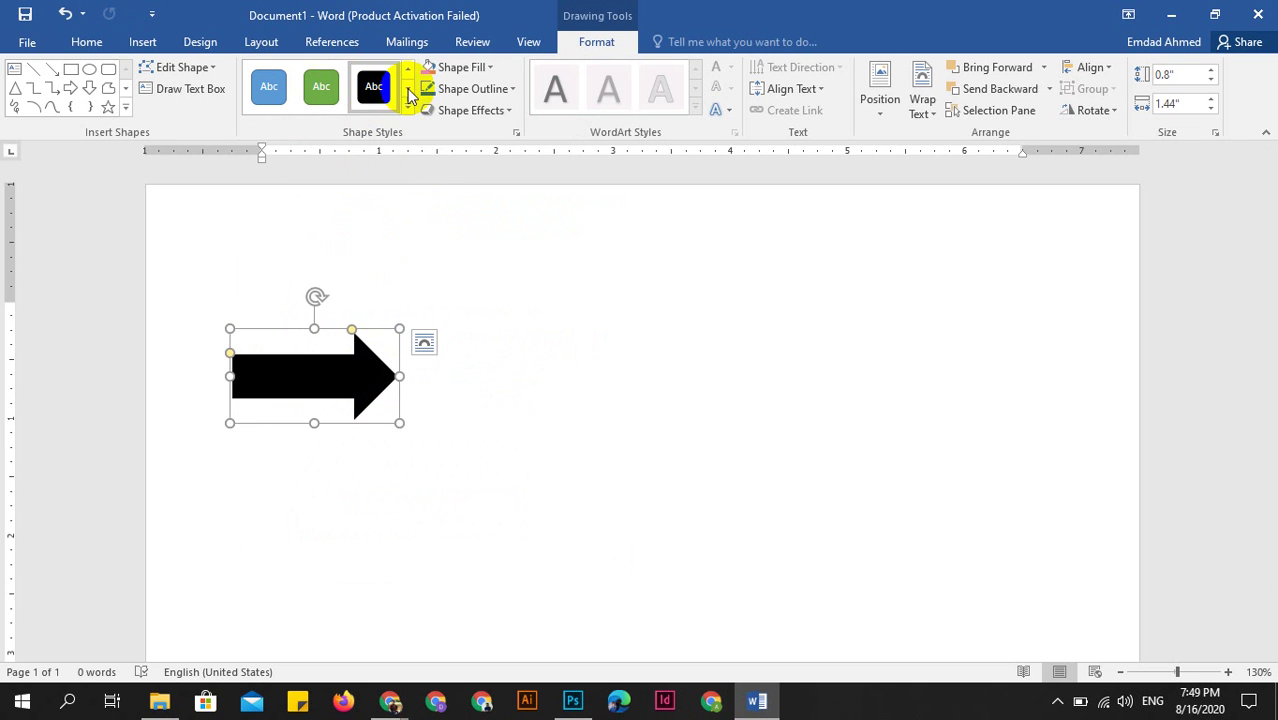
Give the black arrow an orange outline and bring up its Shape Effects list.
left_click(493, 68)
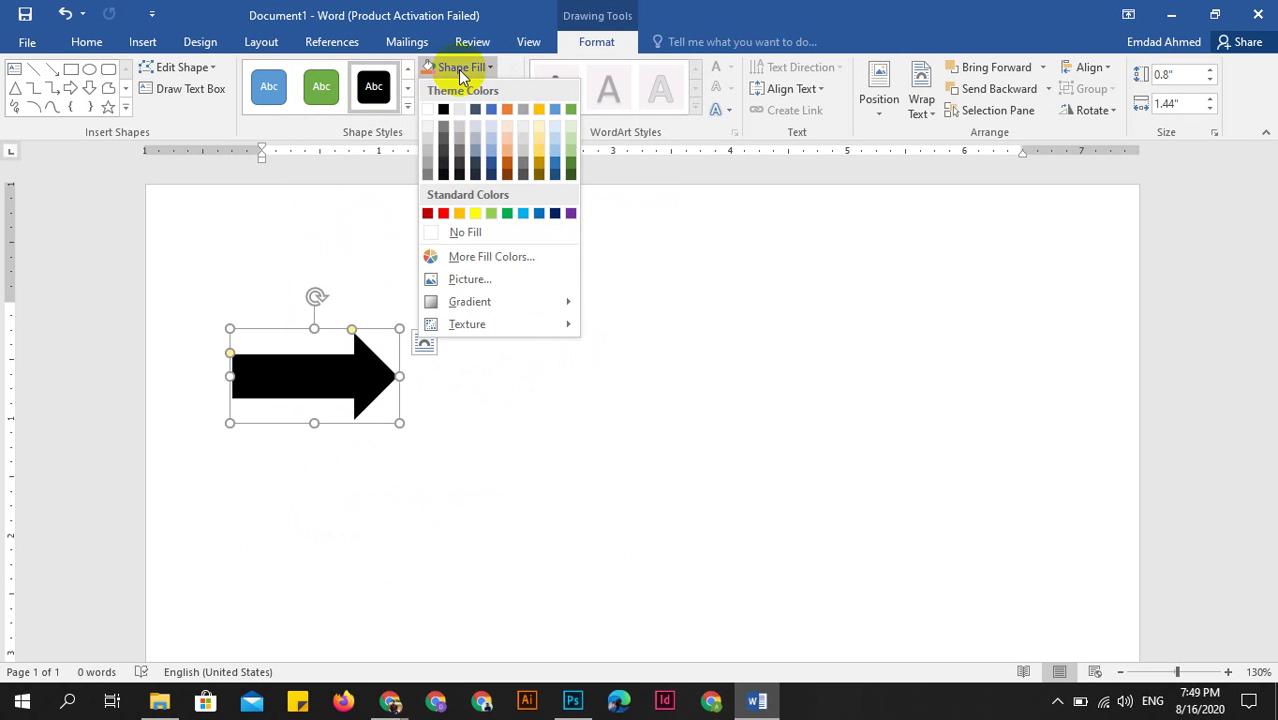
left_click(462, 67)
left_click(475, 89)
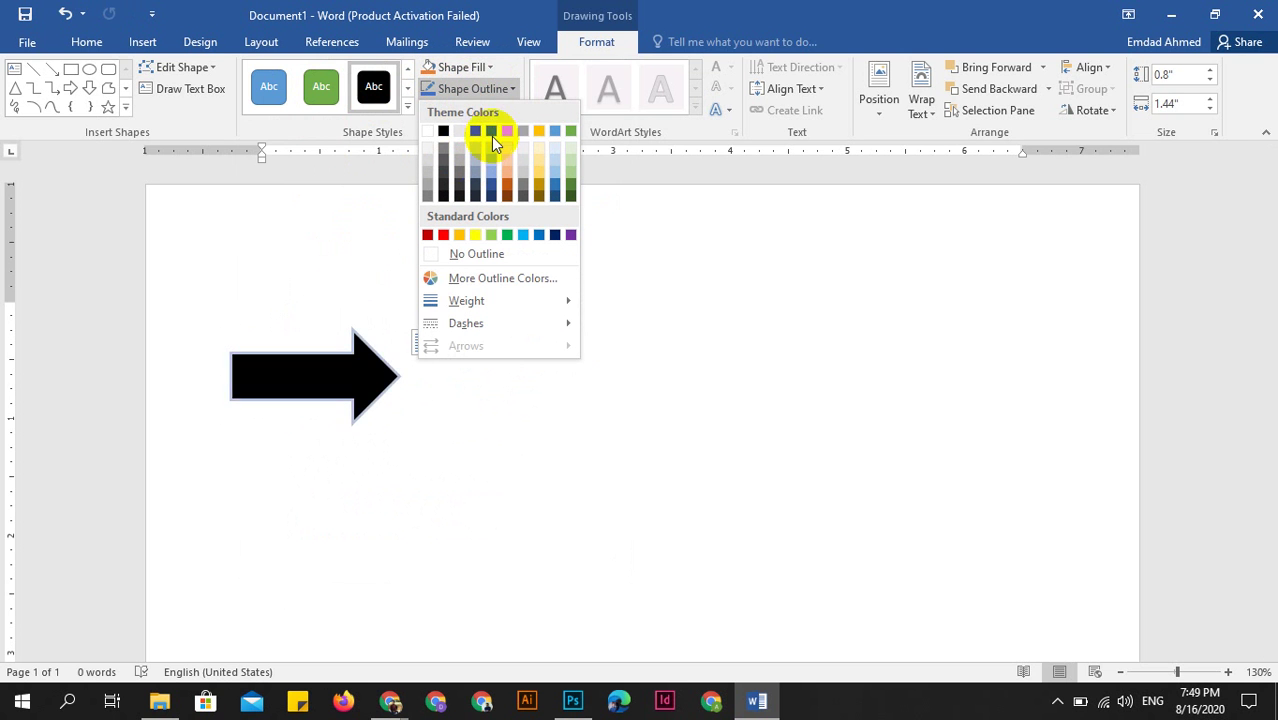
left_click(505, 187)
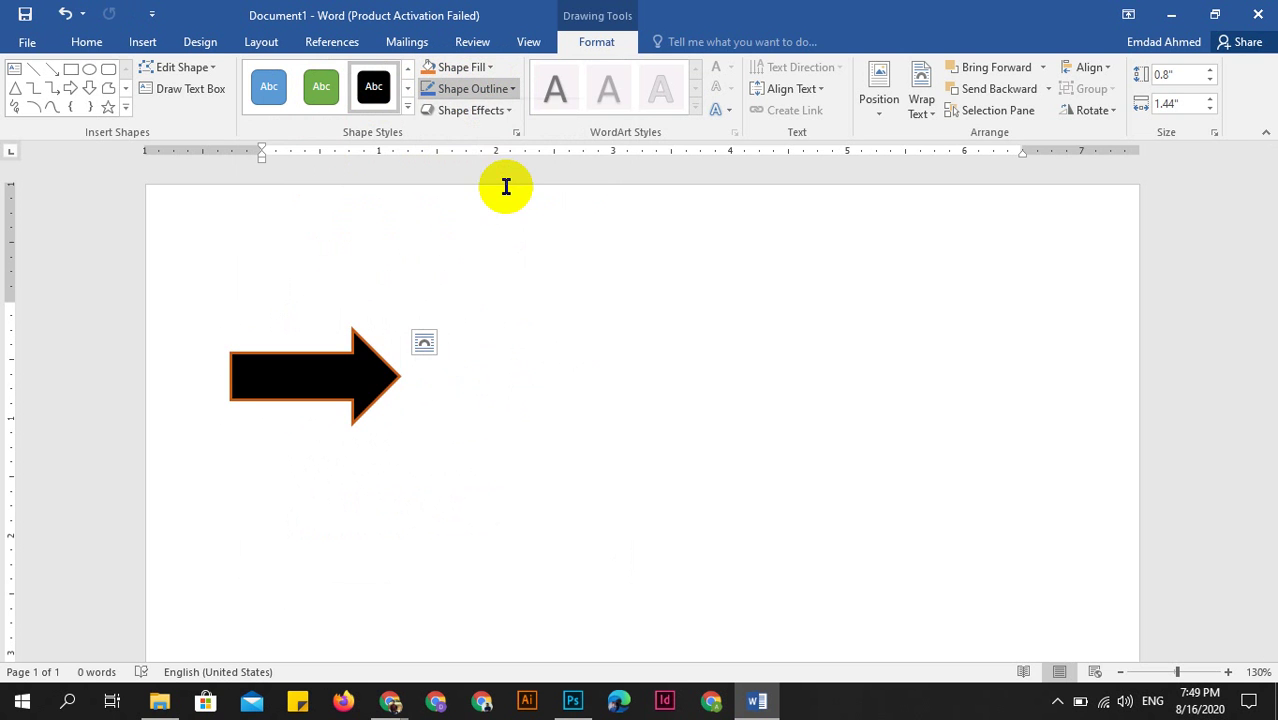
left_click(479, 110)
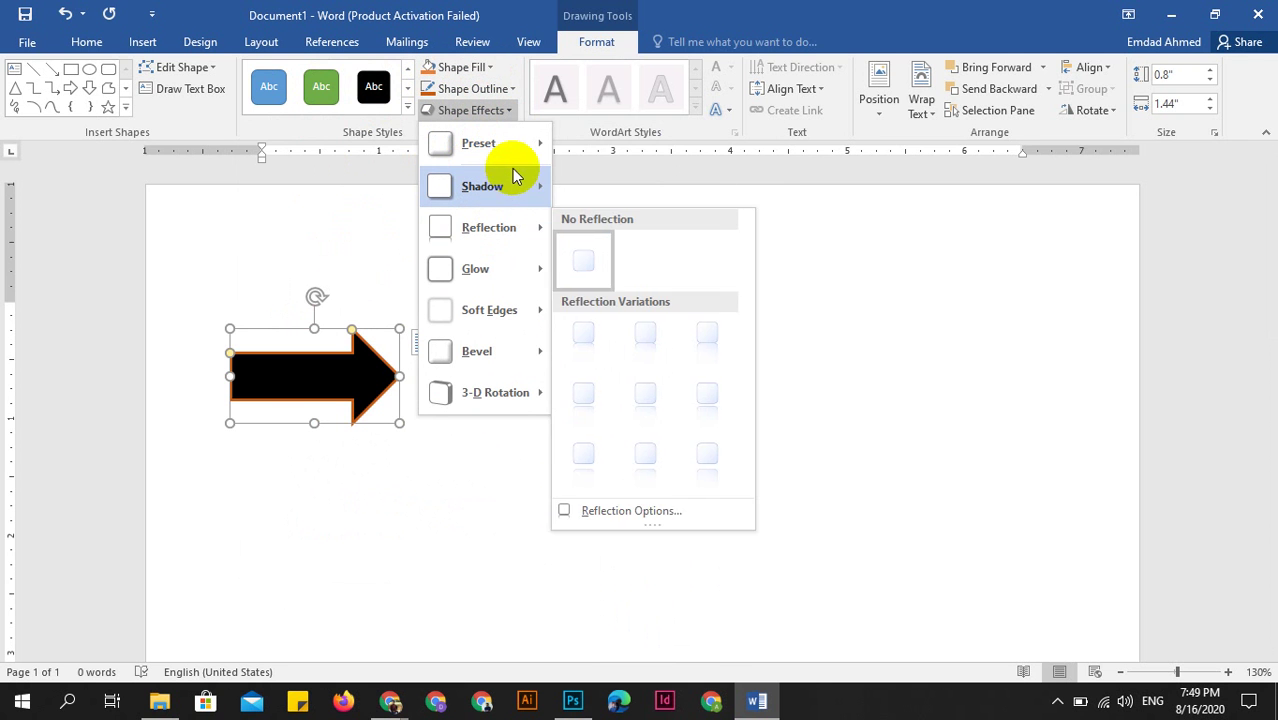
mouse_move(478, 143)
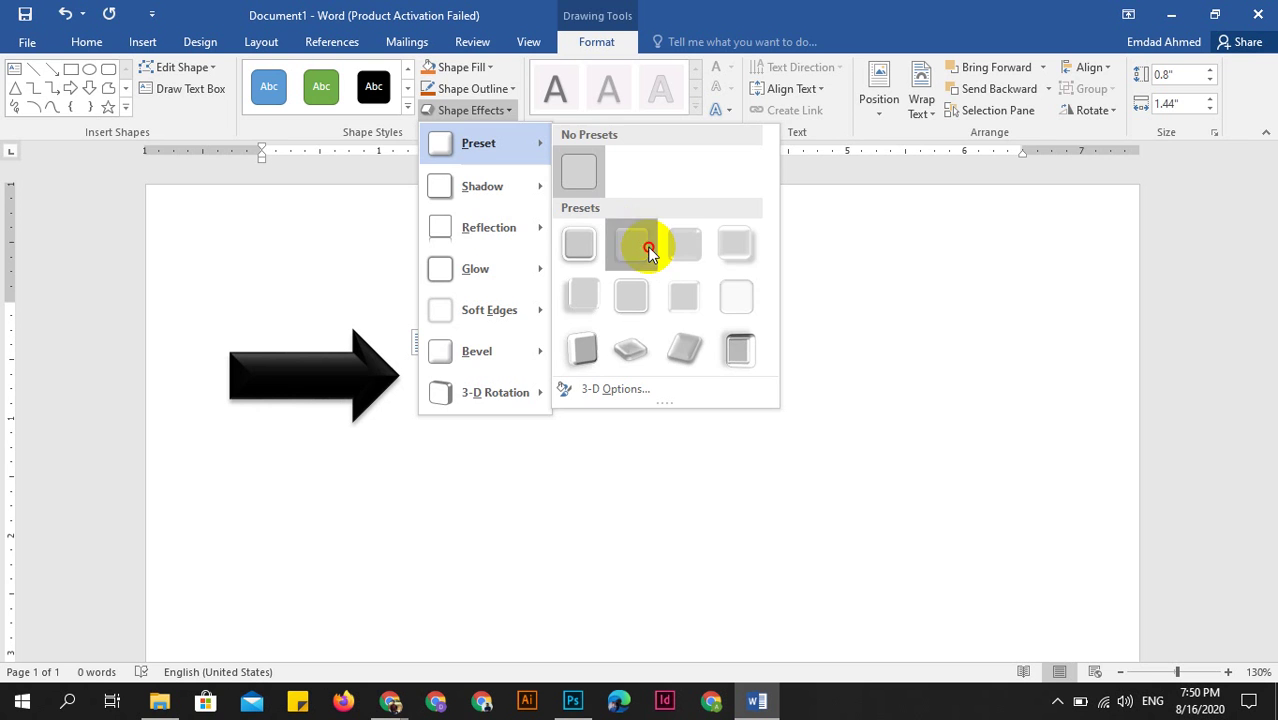
Apply a bevelled 3-D preset to the black arrow; glance at Text Effects without applying.
left_click(647, 246)
left_click(565, 398)
left_click(278, 376)
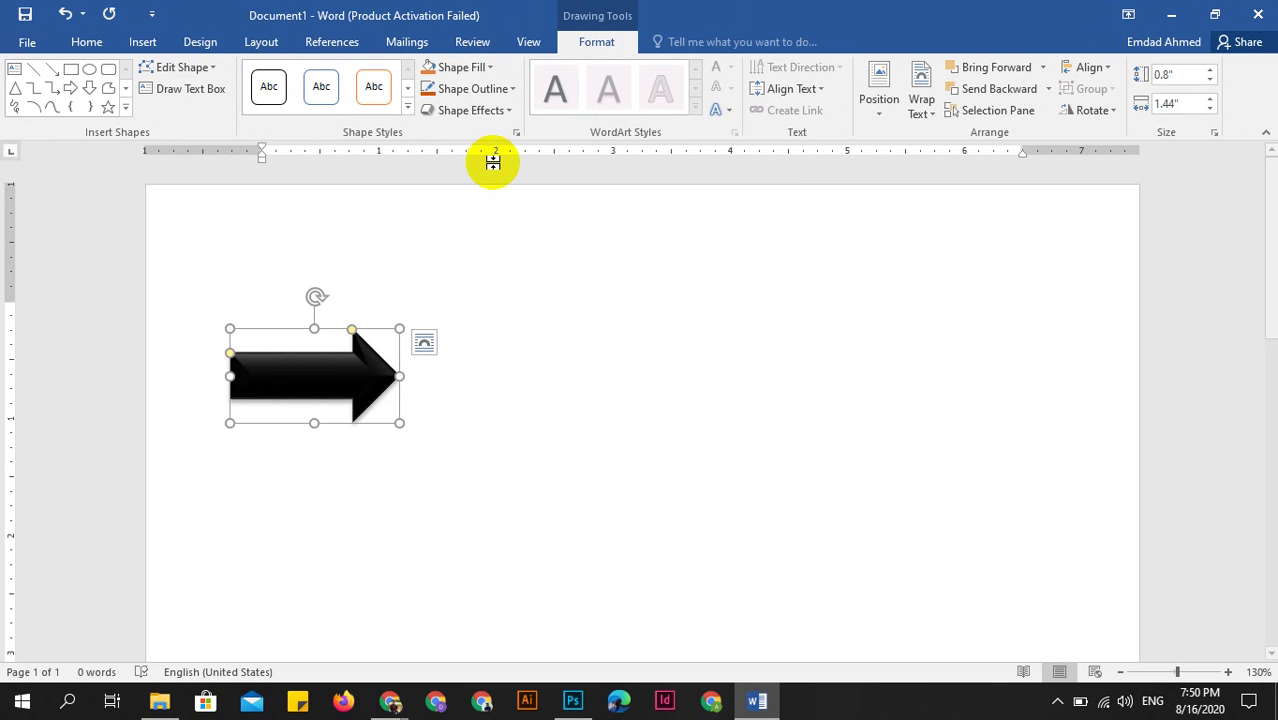
left_click(731, 110)
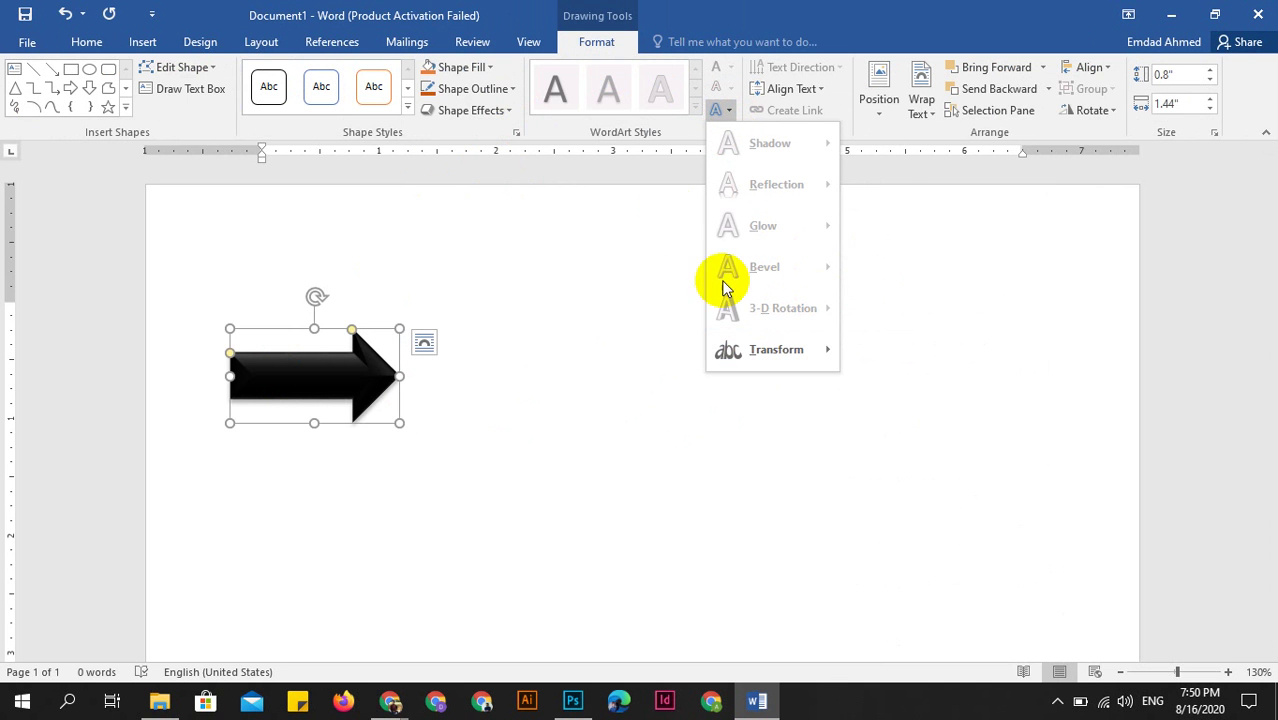
left_click(522, 260)
left_click(568, 357)
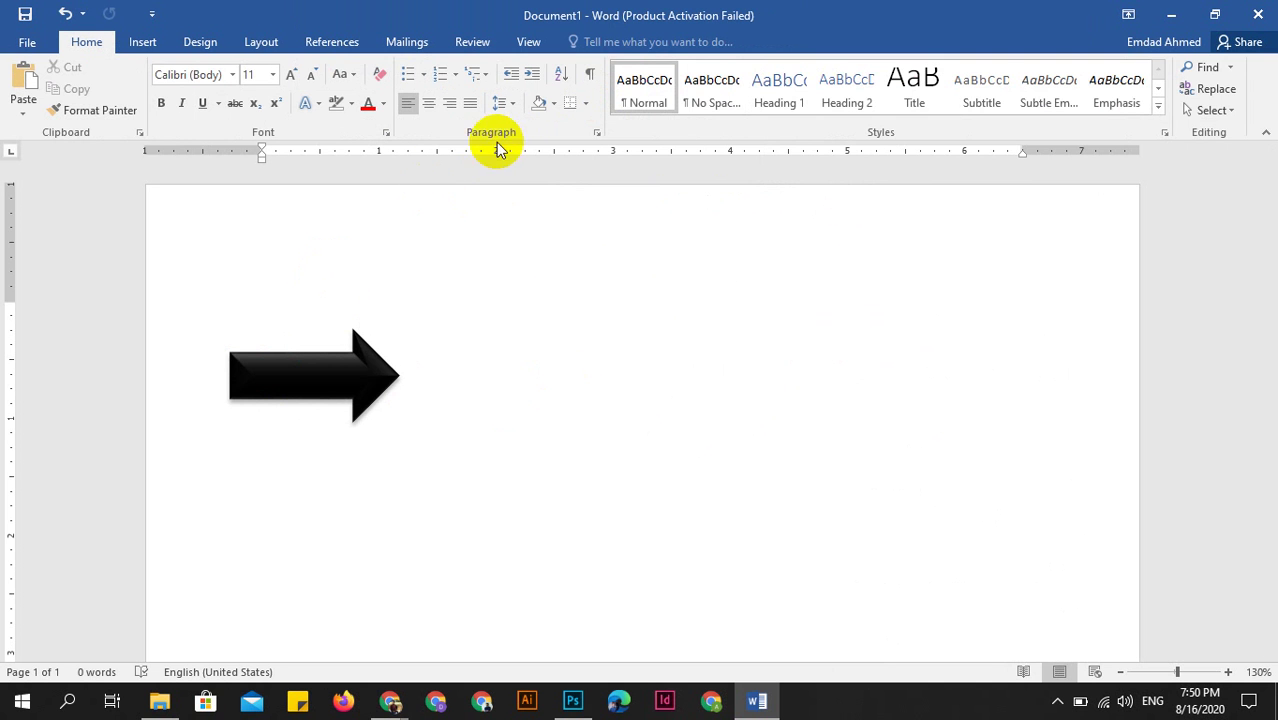
left_click(391, 372)
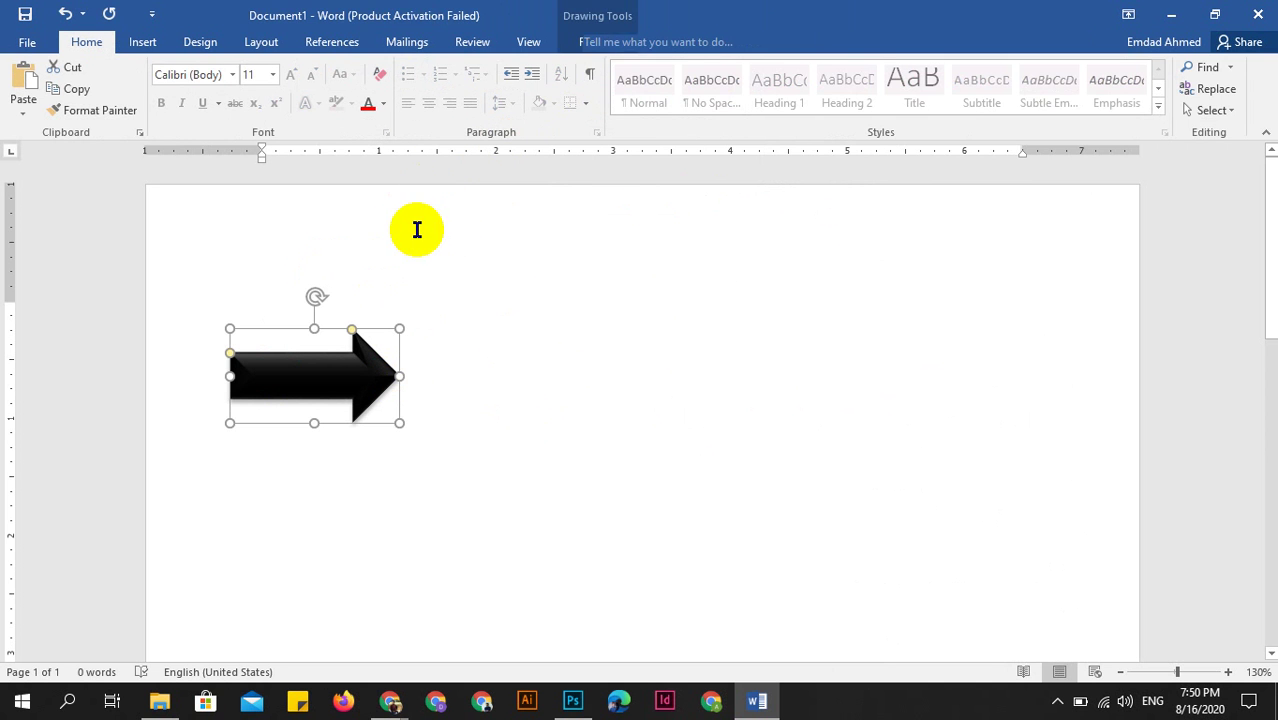
left_click(315, 242)
left_click(310, 348)
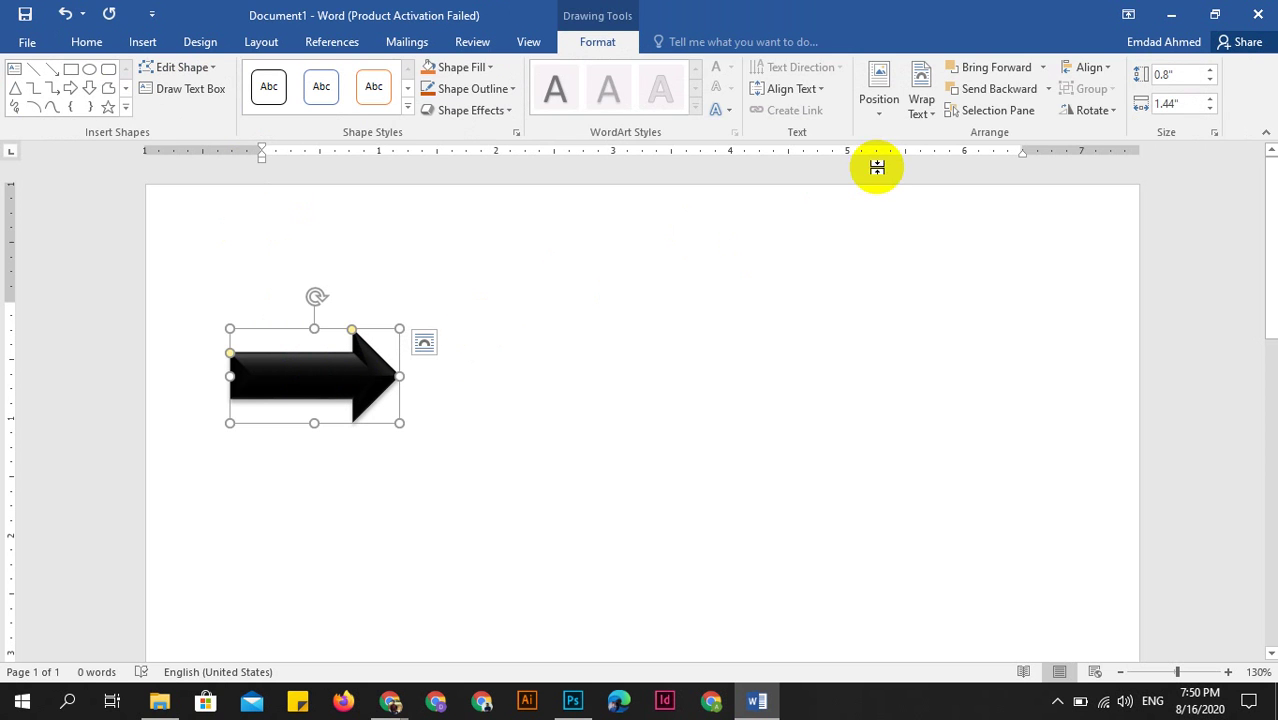
left_click(331, 245)
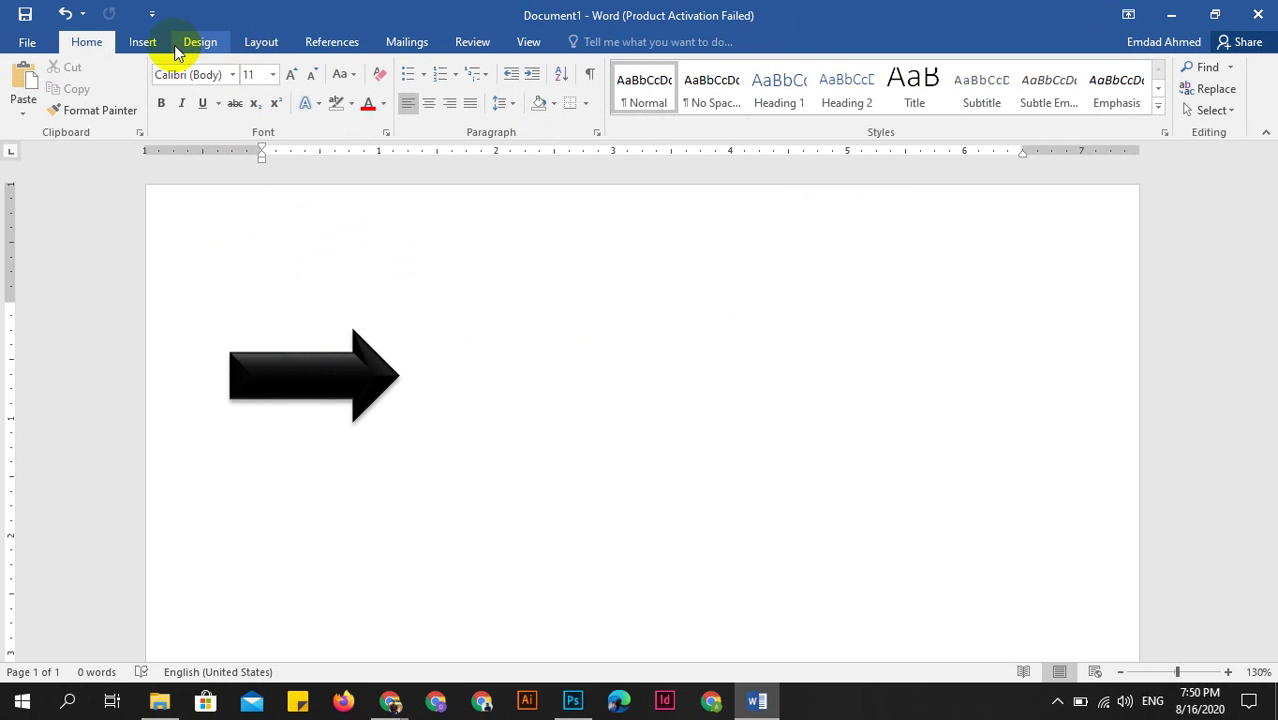
left_click_drag(263, 304, 285, 248)
left_click(331, 290)
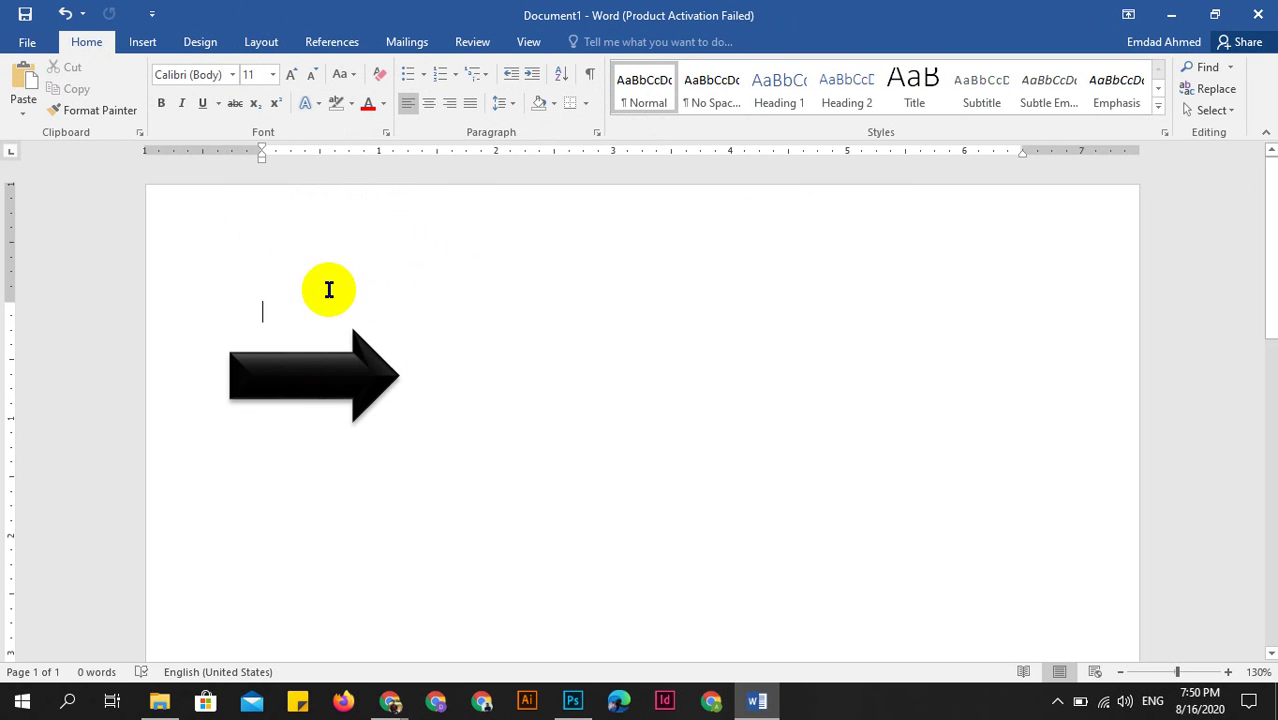
left_click(302, 380)
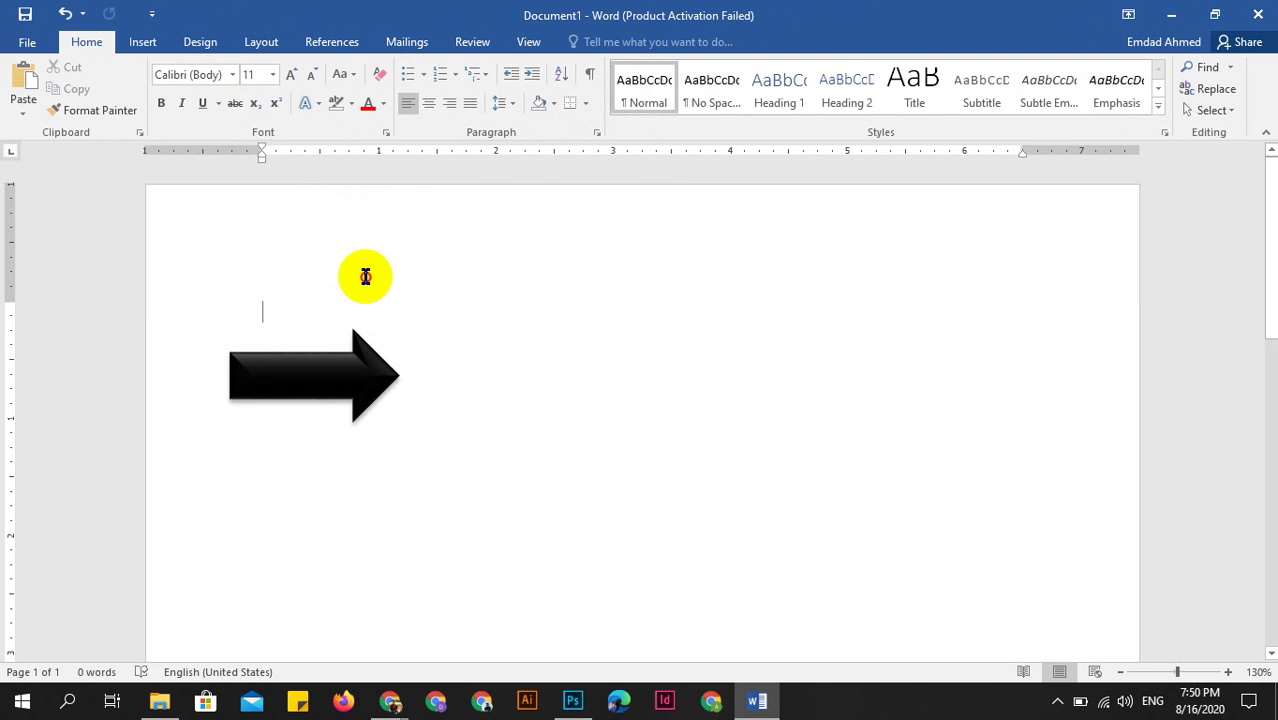
double_click(361, 275)
double_click(314, 378)
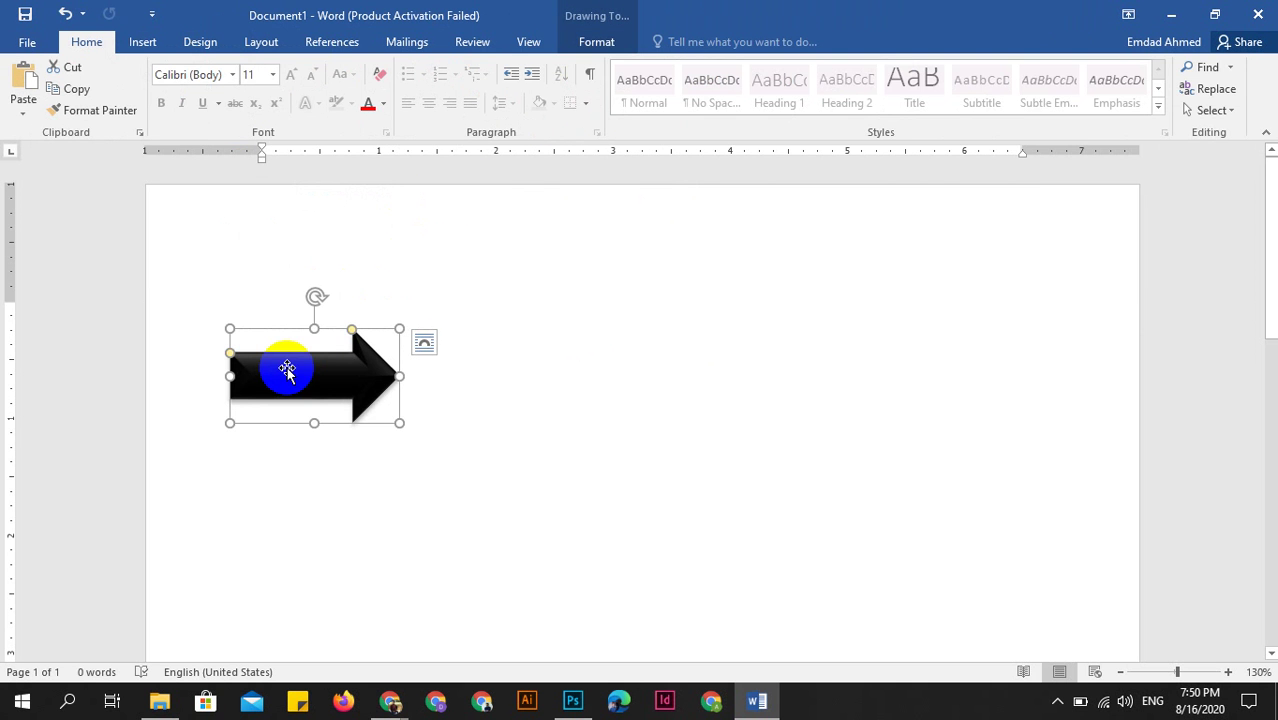
left_click(396, 450)
left_click(228, 508)
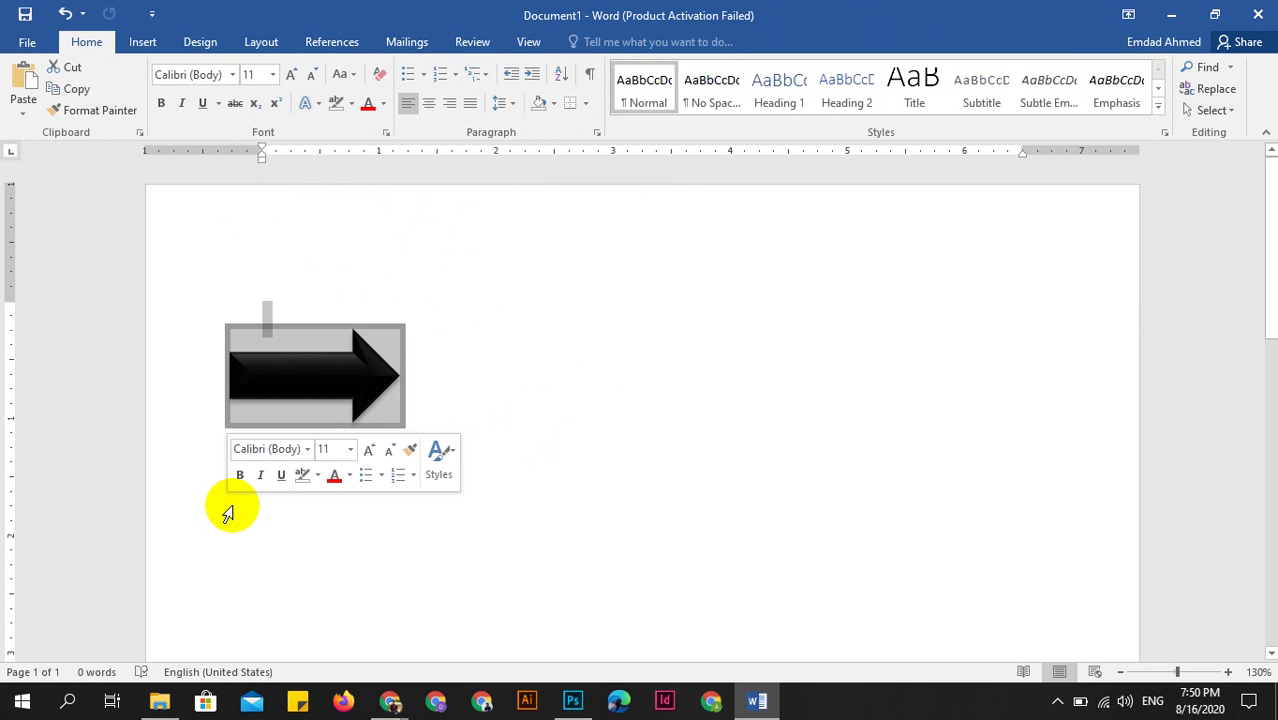
left_click(514, 502)
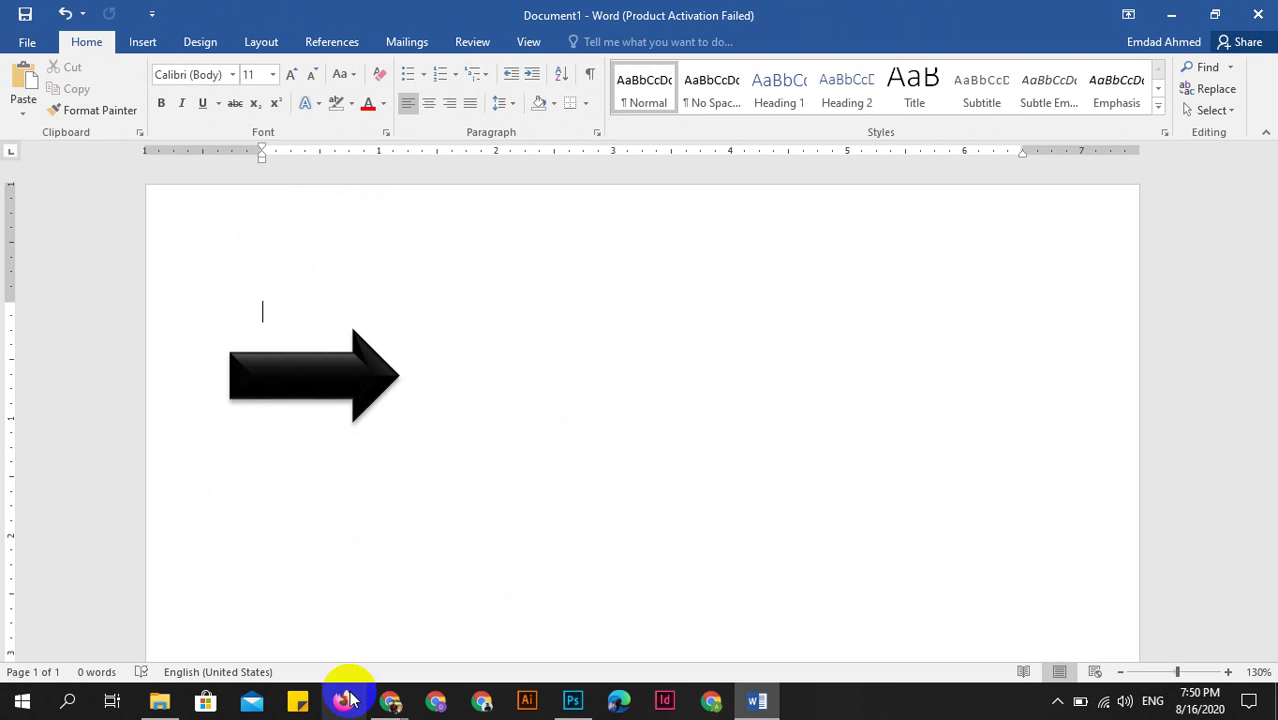
Load lipsum.com in a new Chrome tab, copy its first Lorem Ipsum paragraph, and return to Word.
mouse_move(389, 700)
left_click(286, 540)
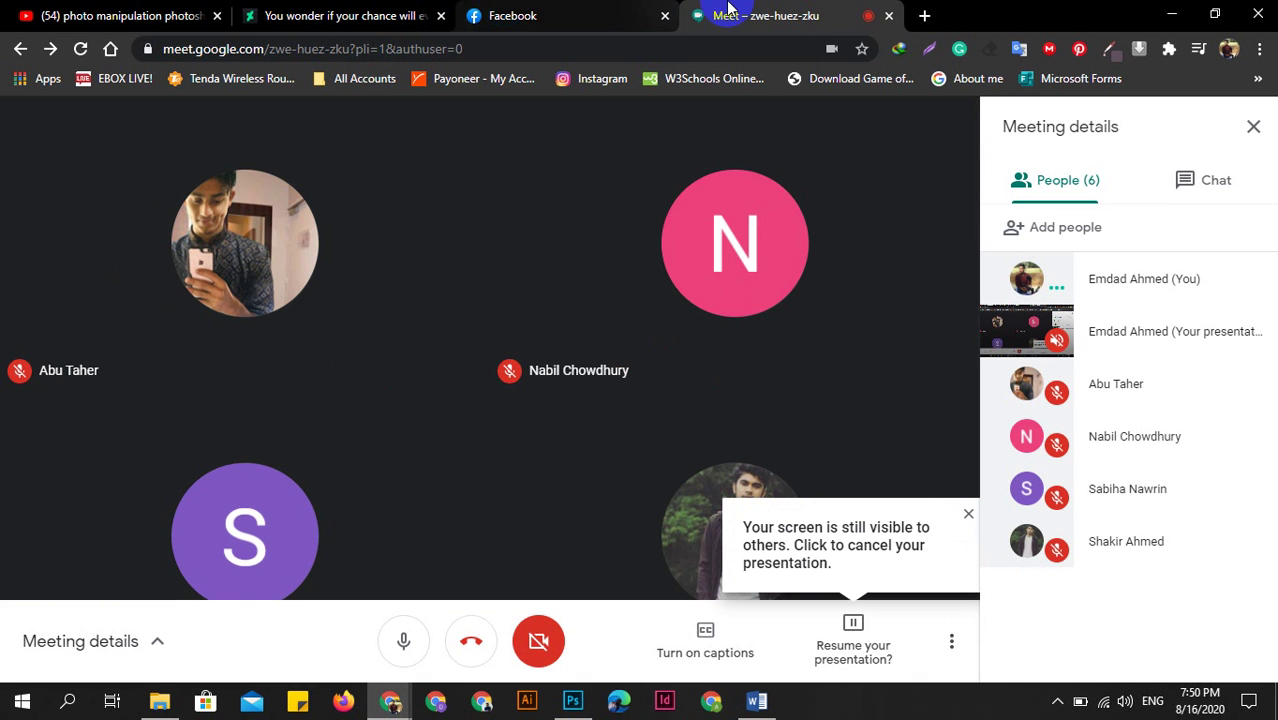
left_click(926, 15)
left_click(737, 45)
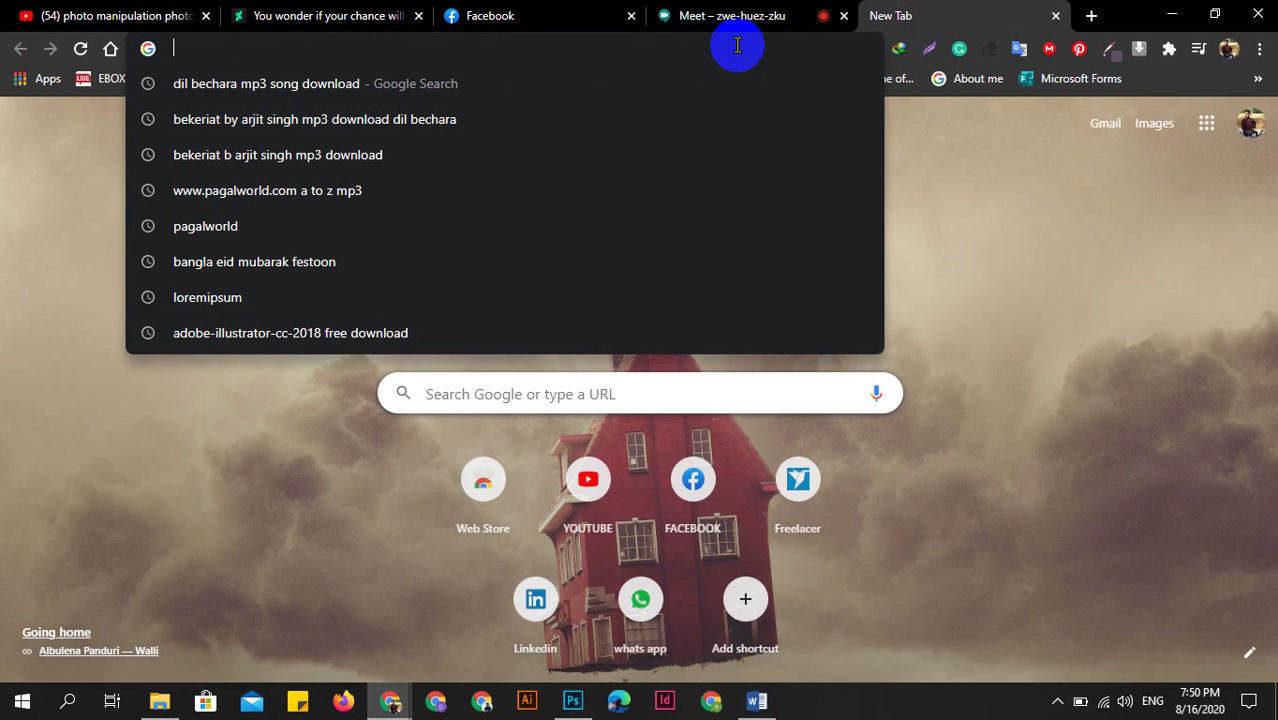
type("lipsum.com")
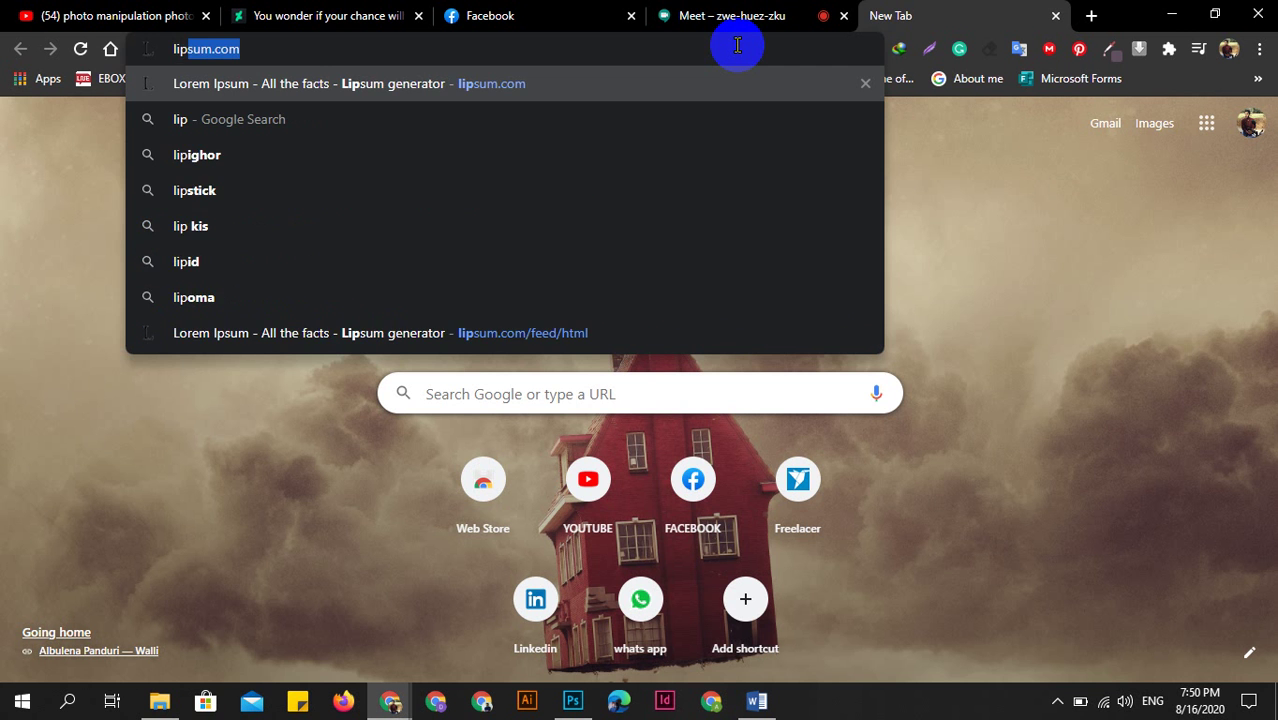
key("Return")
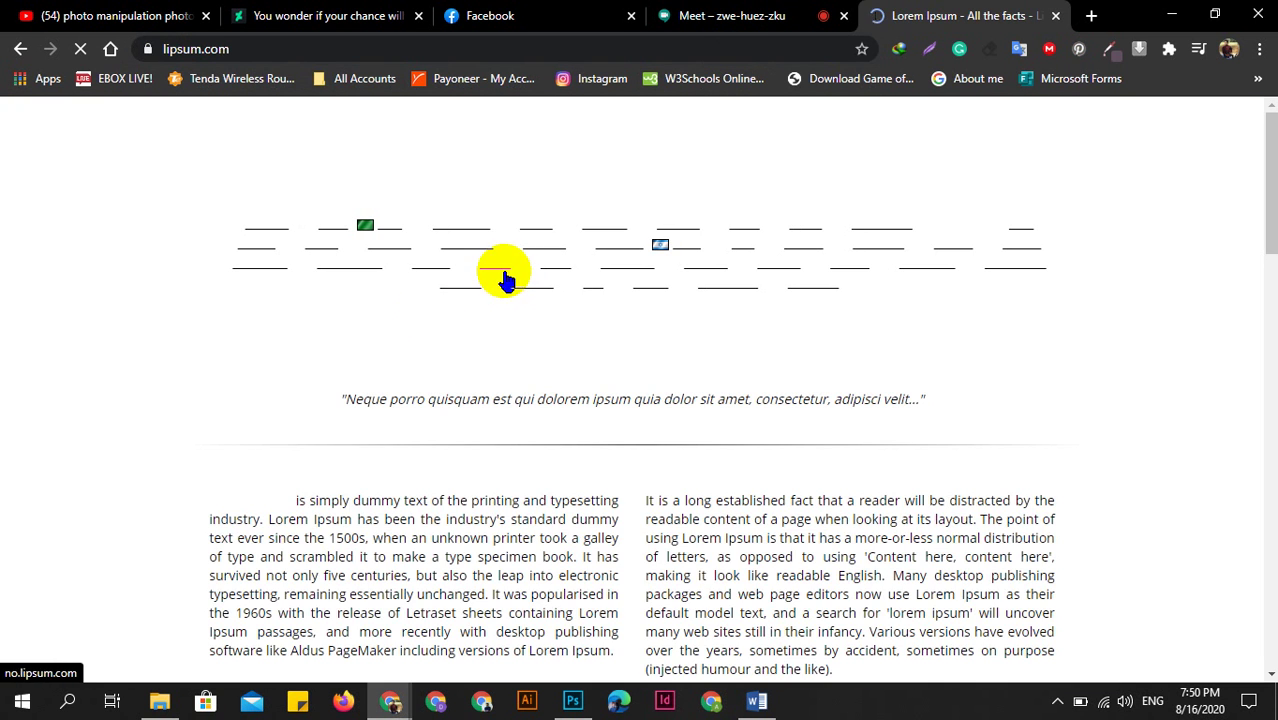
mouse_move(185, 508)
left_mouse_down()
mouse_move(245, 505)
mouse_move(185, 511)
mouse_move(413, 575)
left_mouse_up()
key("ctrl+c")
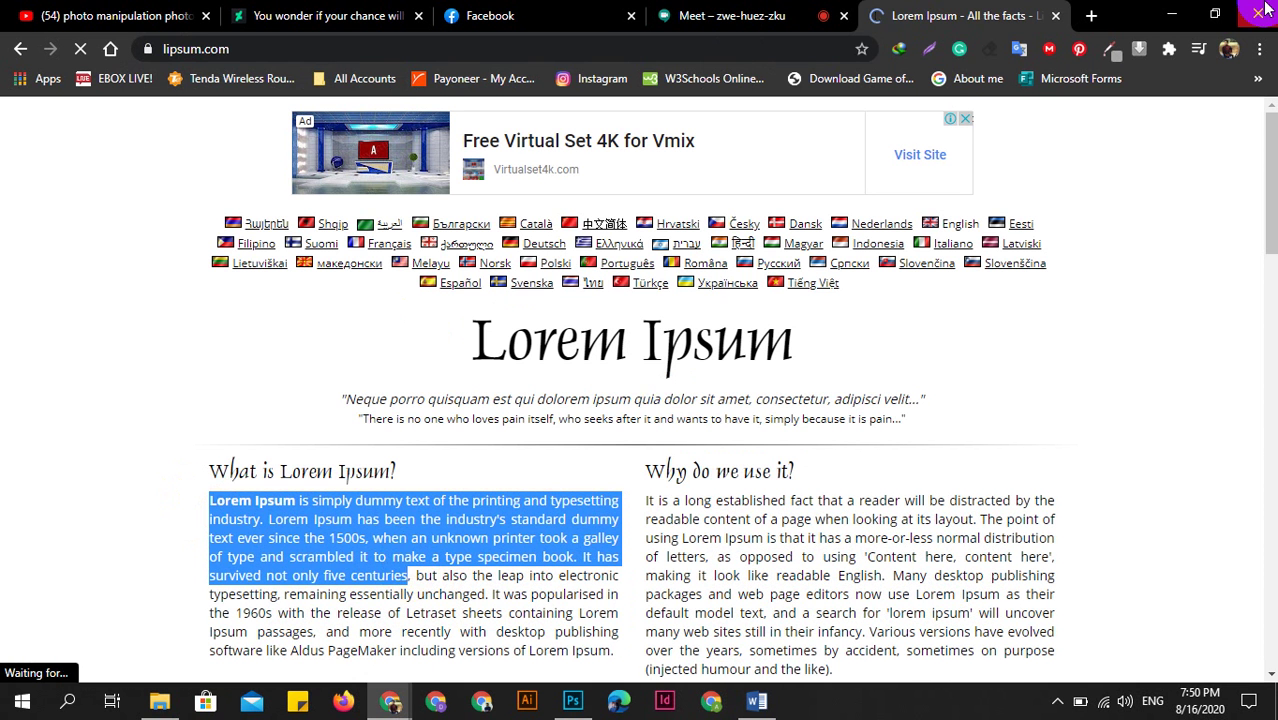
left_click(1171, 14)
Drag the black arrow higher up the page.
scroll(450, 460, "down", 5)
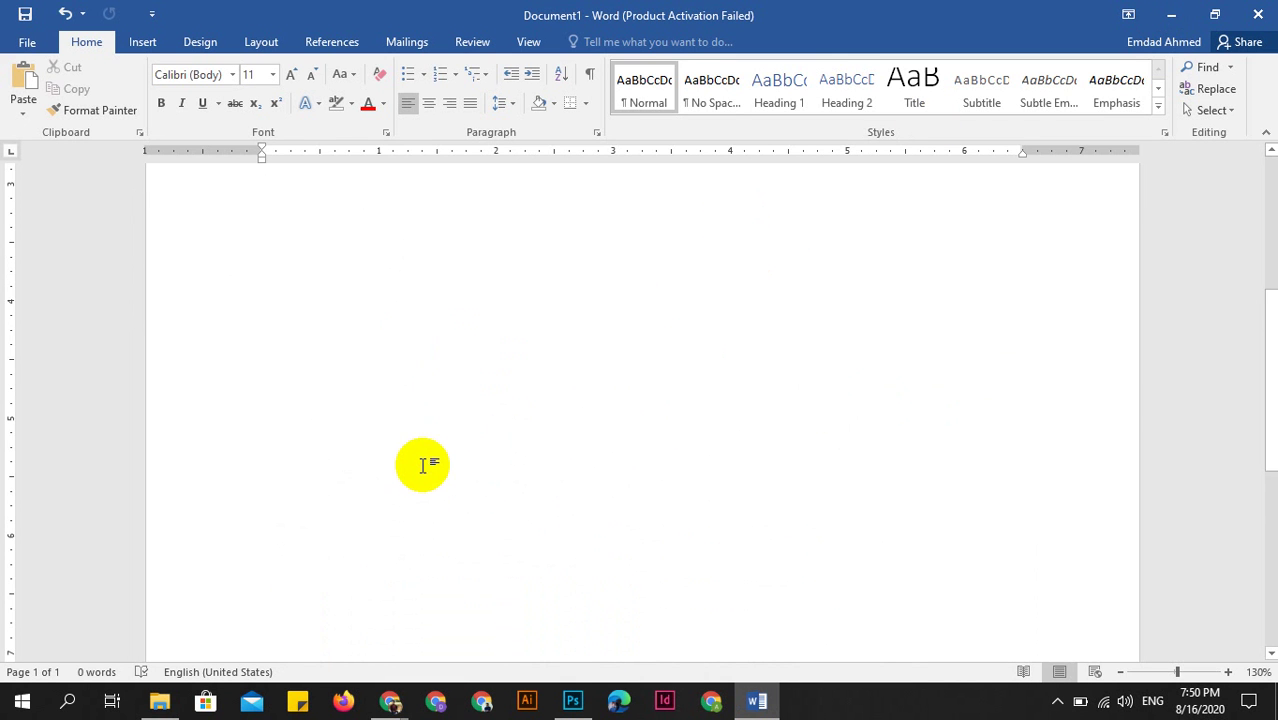
scroll(422, 434, "up", 3)
scroll(463, 414, "up", 2)
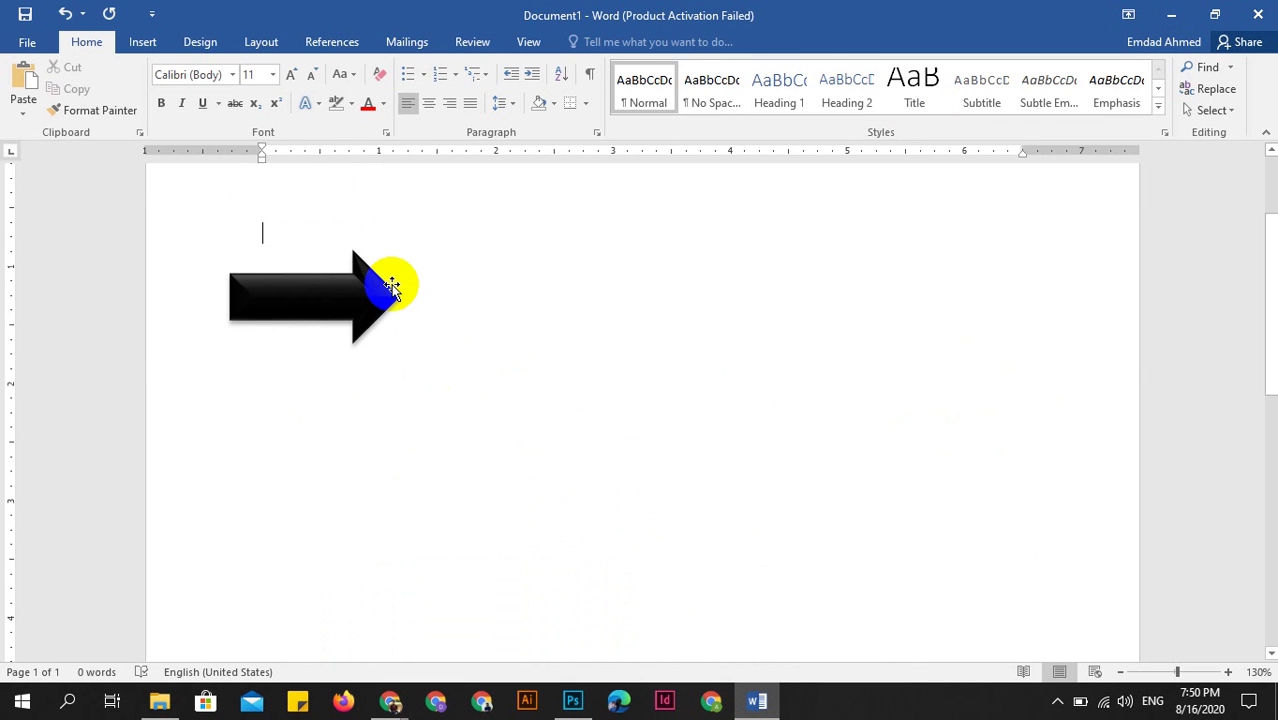
left_click_drag(265, 300, 272, 193)
scroll(306, 398, "up", 3)
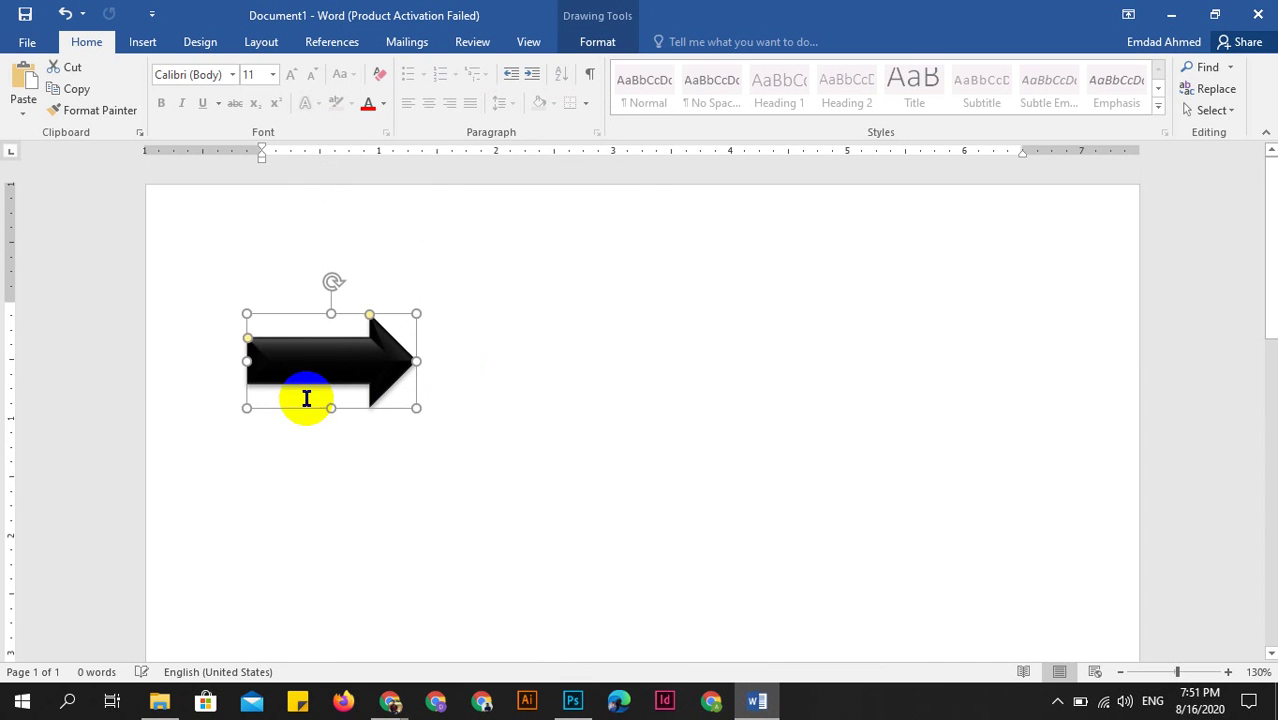
left_click_drag(321, 369, 306, 271)
Paste the Lorem Ipsum paragraph below the arrow and select it through 'centuries'.
left_click(287, 383)
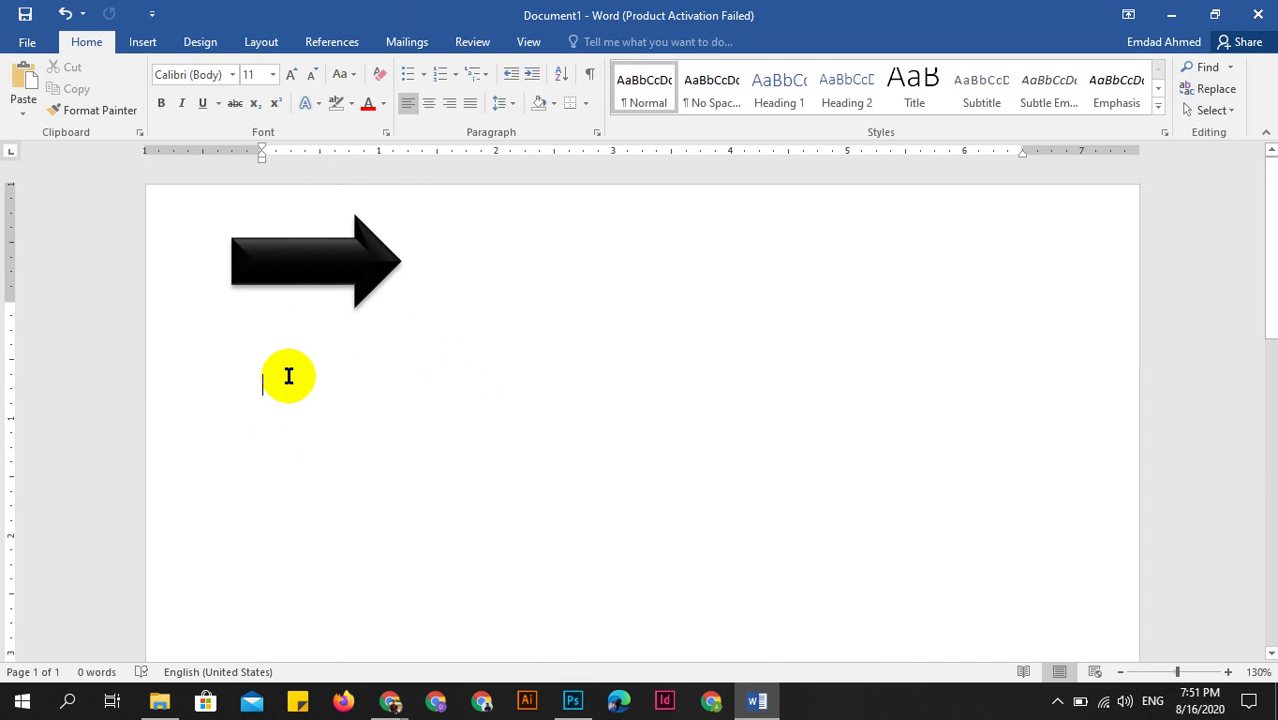
key("ctrl+v")
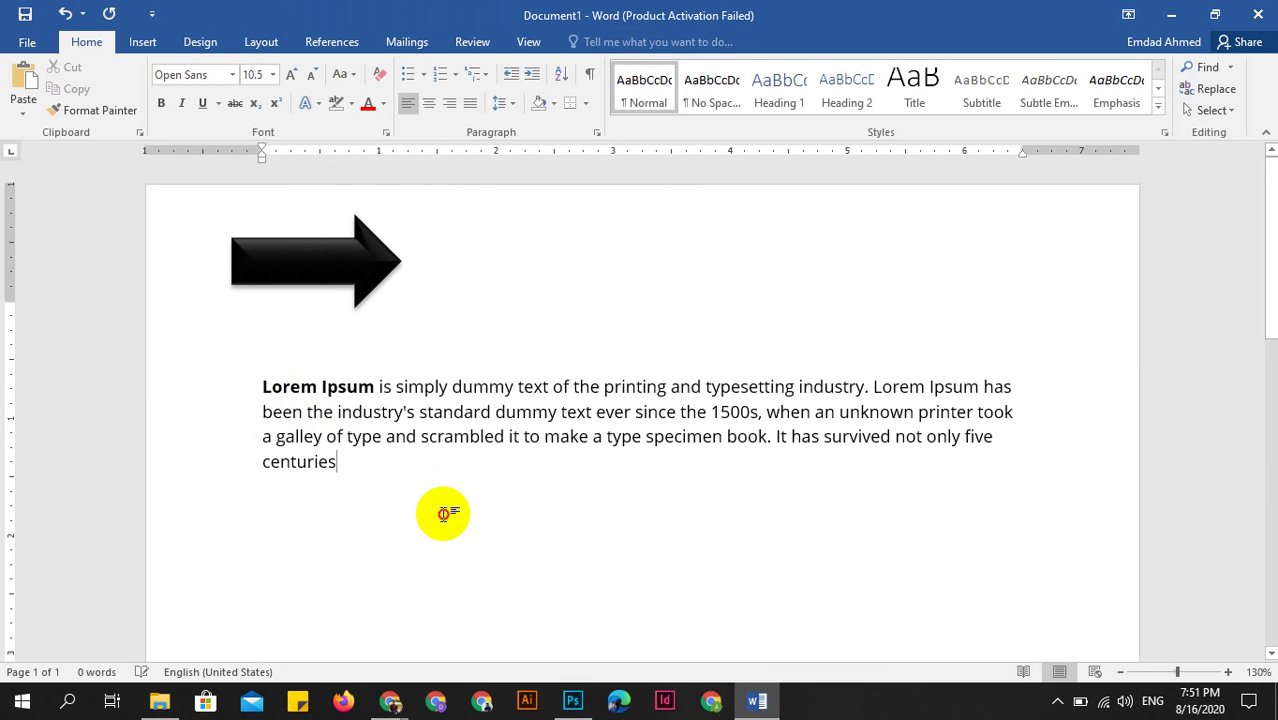
double_click(364, 389)
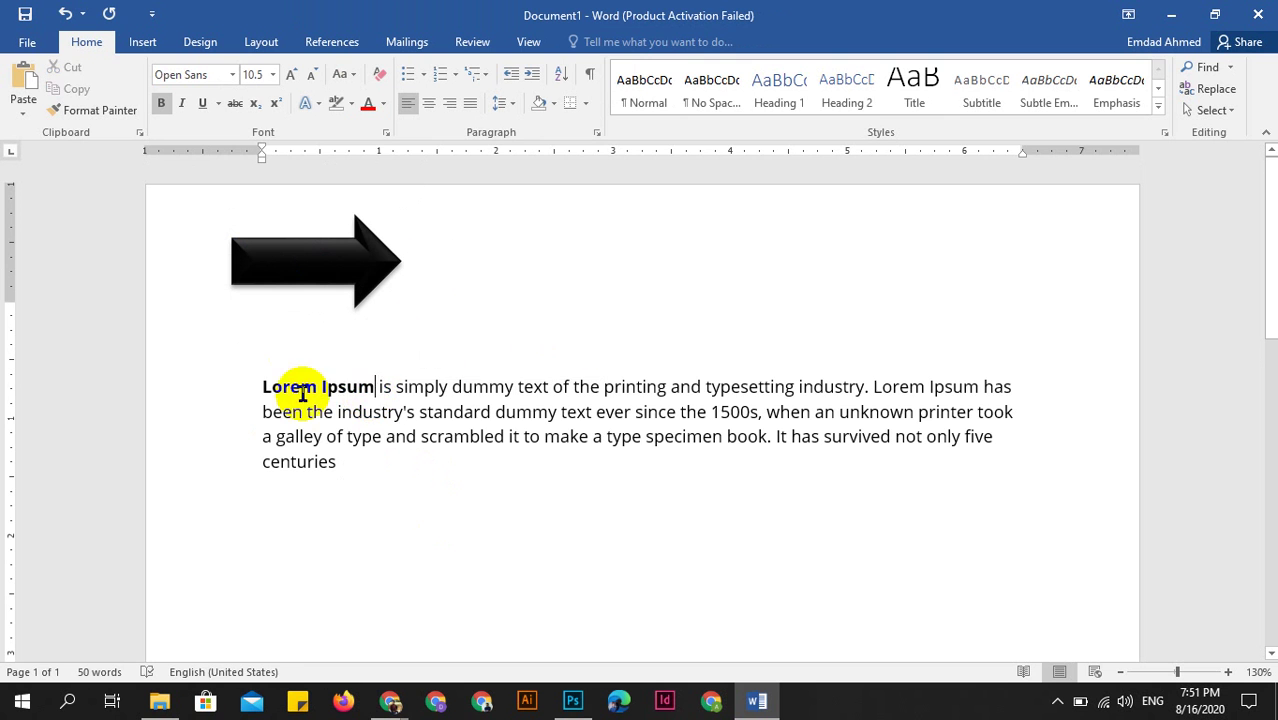
left_click_drag(300, 395, 330, 438)
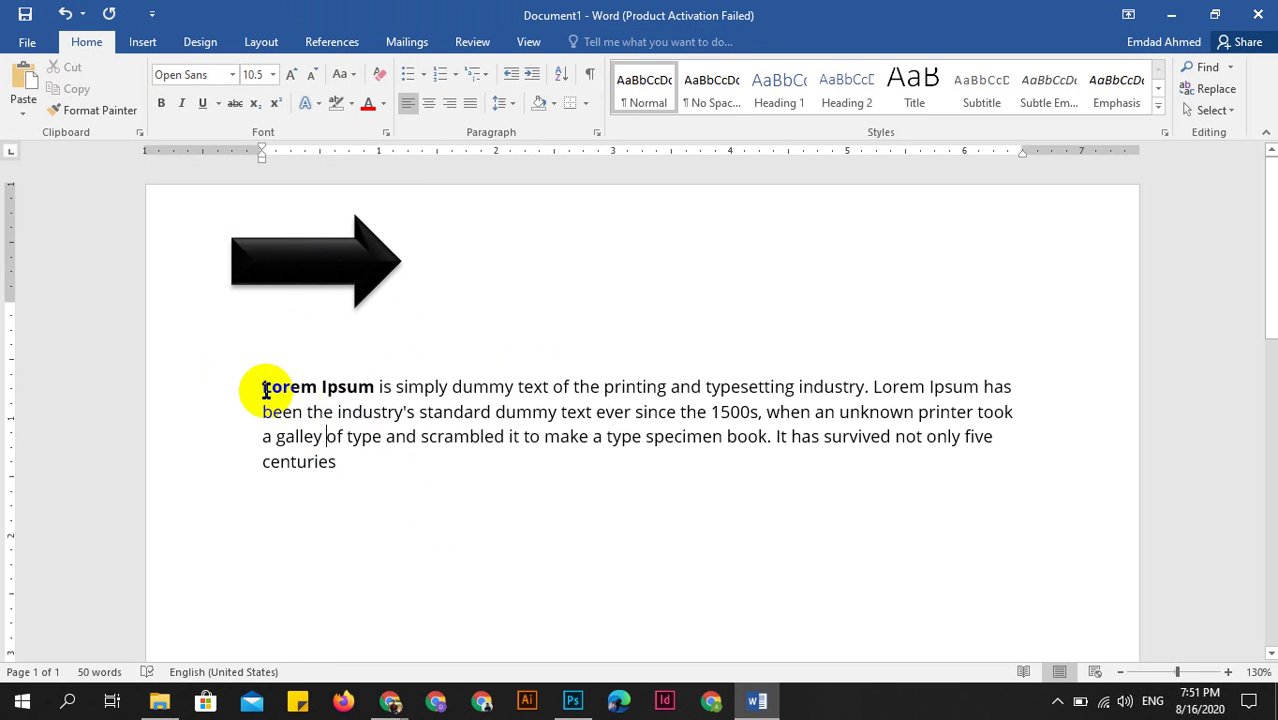
left_click_drag(265, 389, 340, 462)
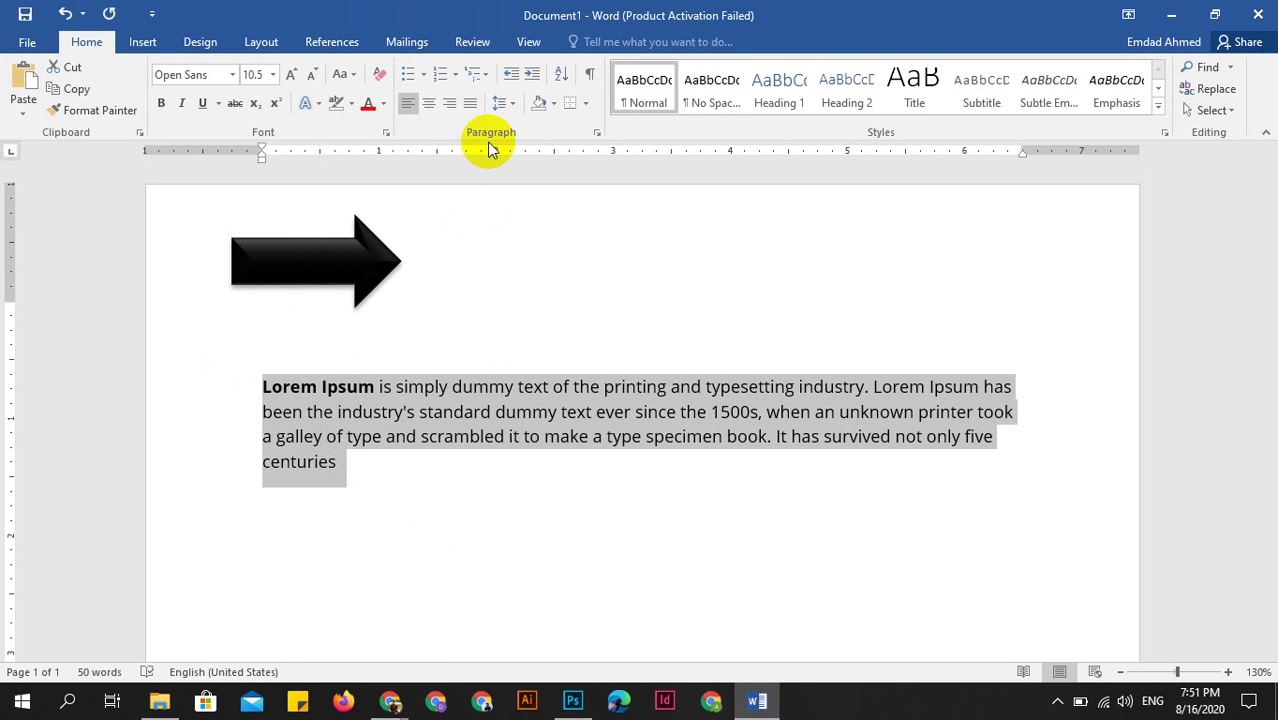
Inspect the black arrow's Text Effects Transform options and close them without applying any.
left_click(305, 262)
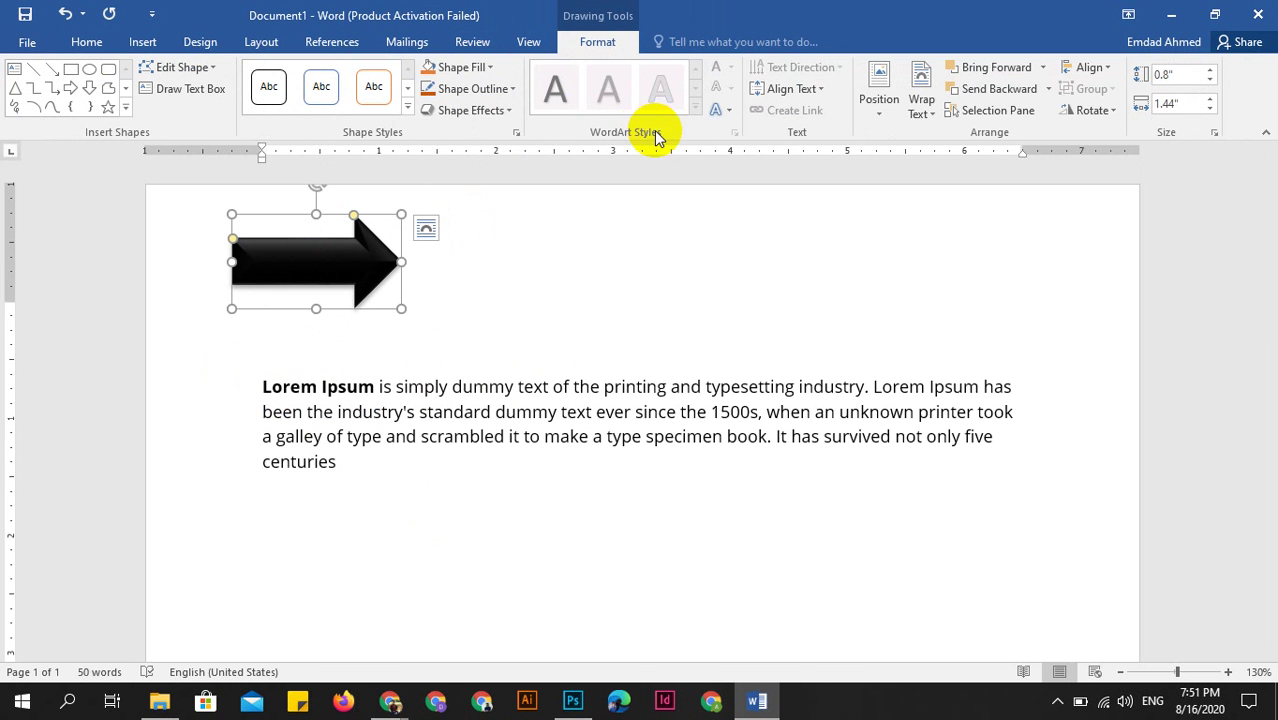
left_click(712, 112)
mouse_move(776, 350)
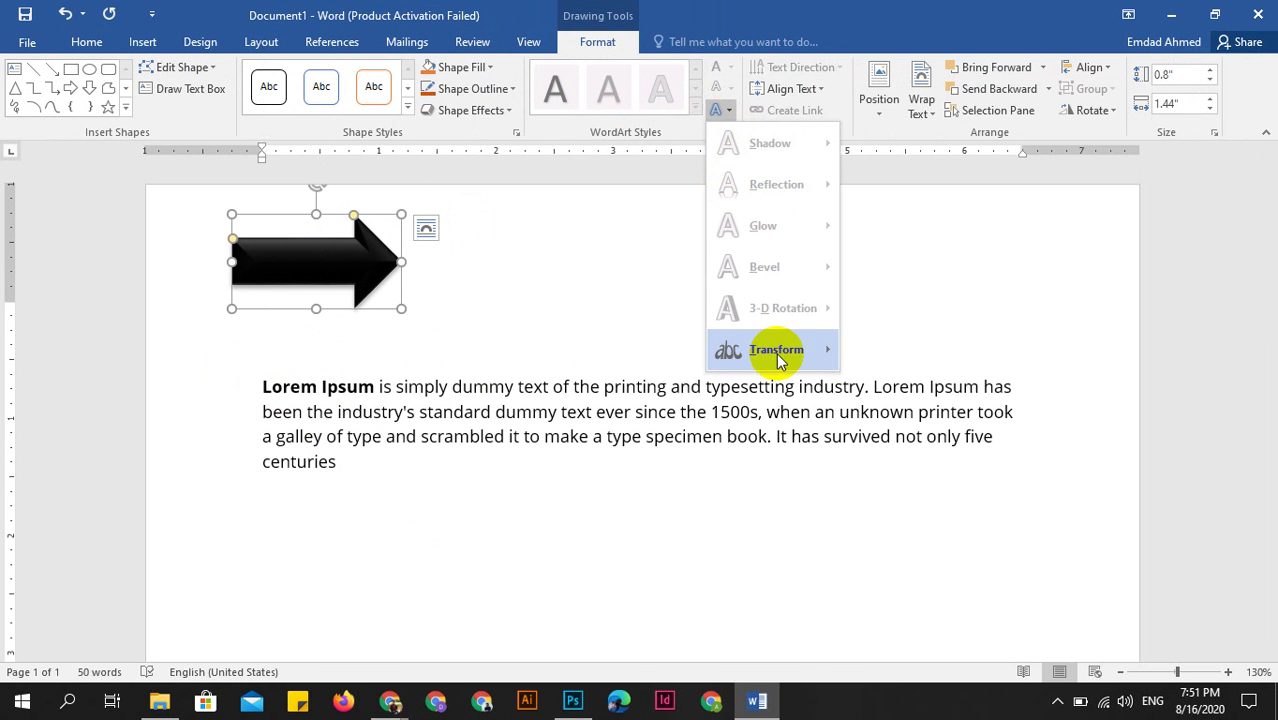
left_click(866, 318)
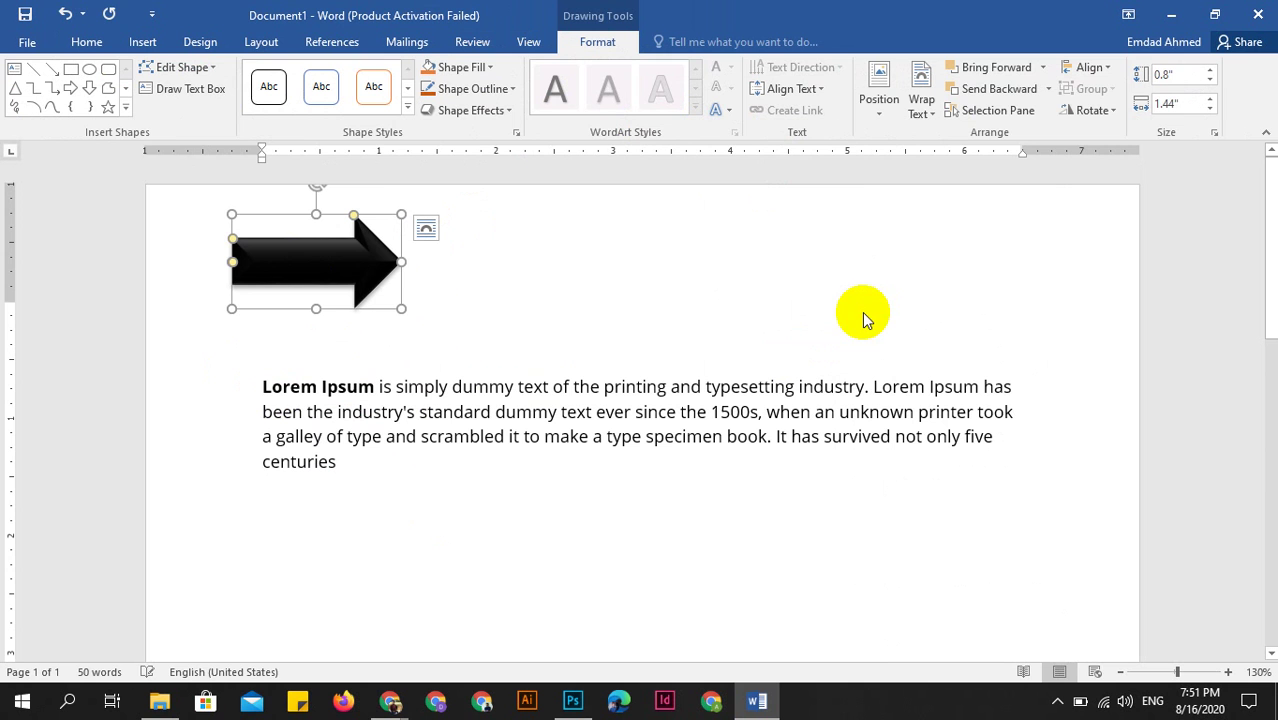
left_click(730, 112)
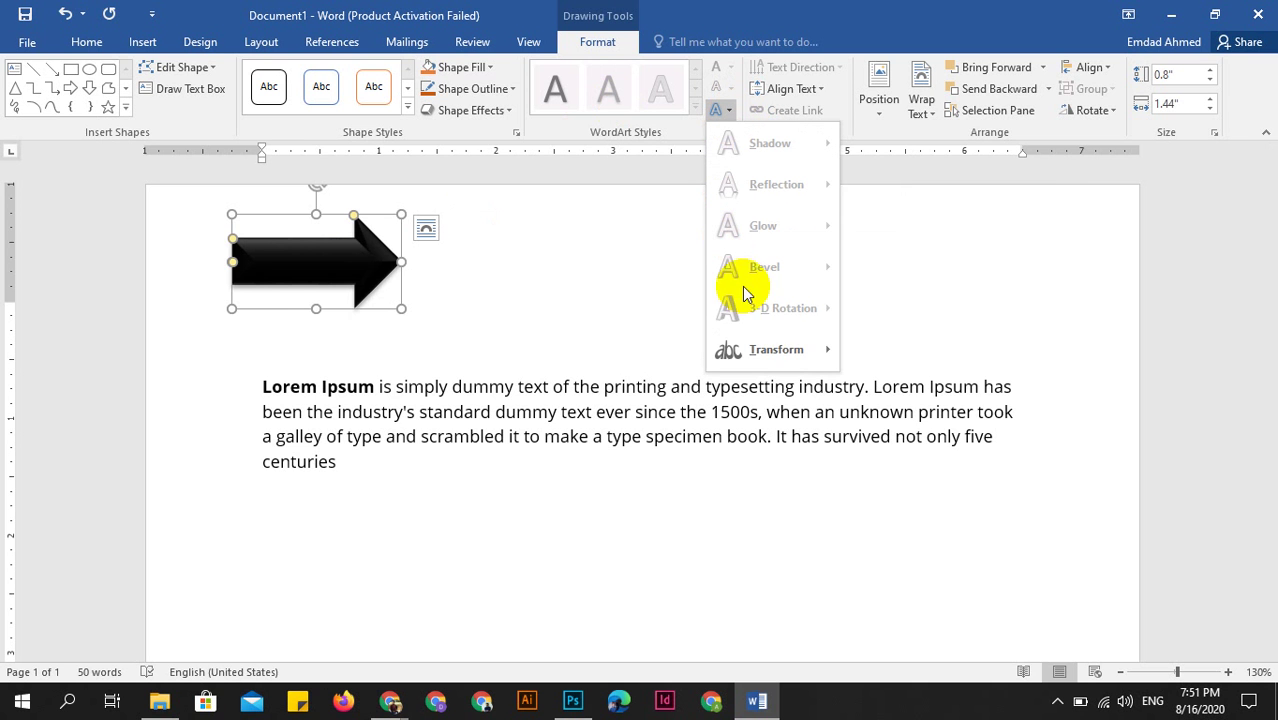
mouse_move(776, 349)
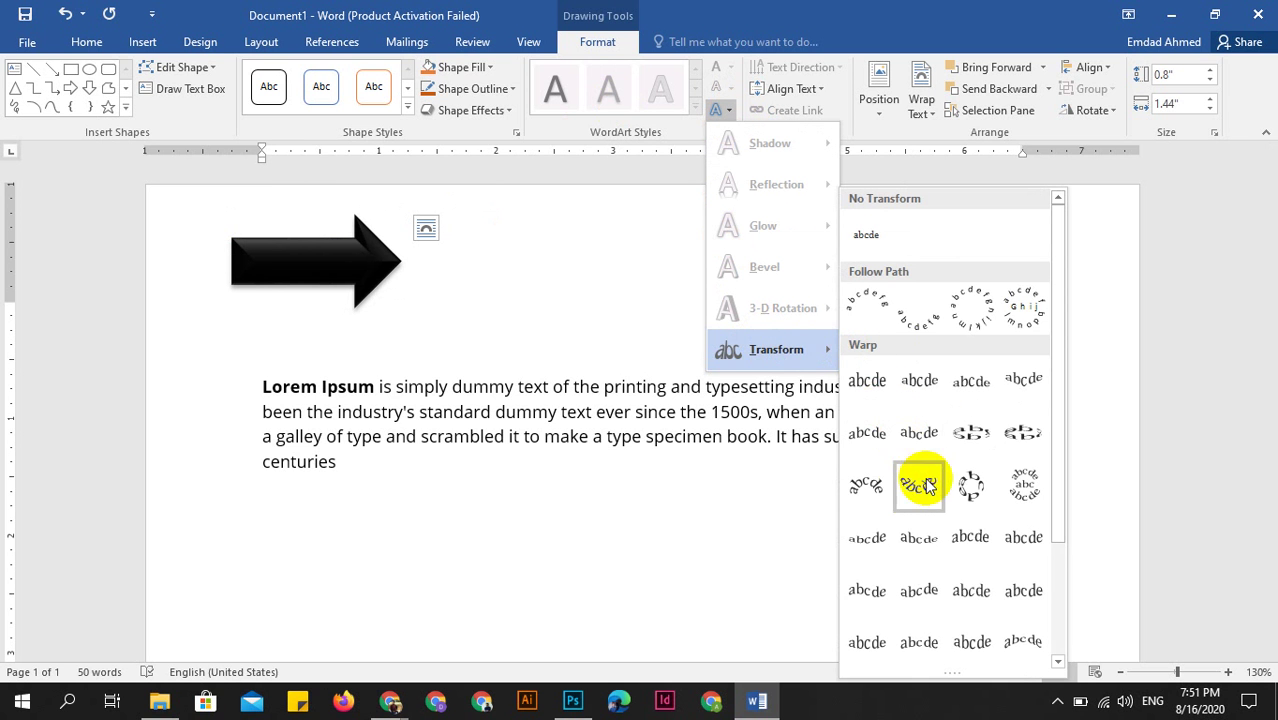
left_click(530, 340)
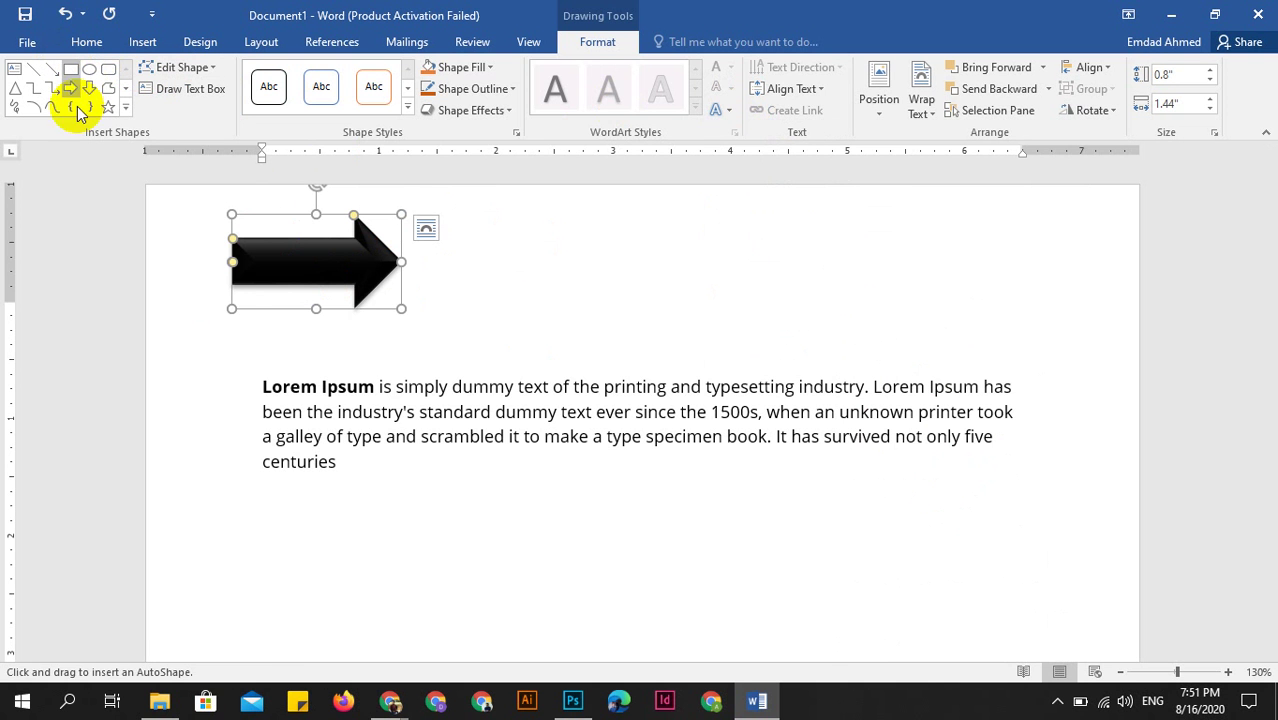
Draw a blue rectangle below the arrow and type 'Anbbi' inside it.
left_click_drag(448, 310, 814, 368)
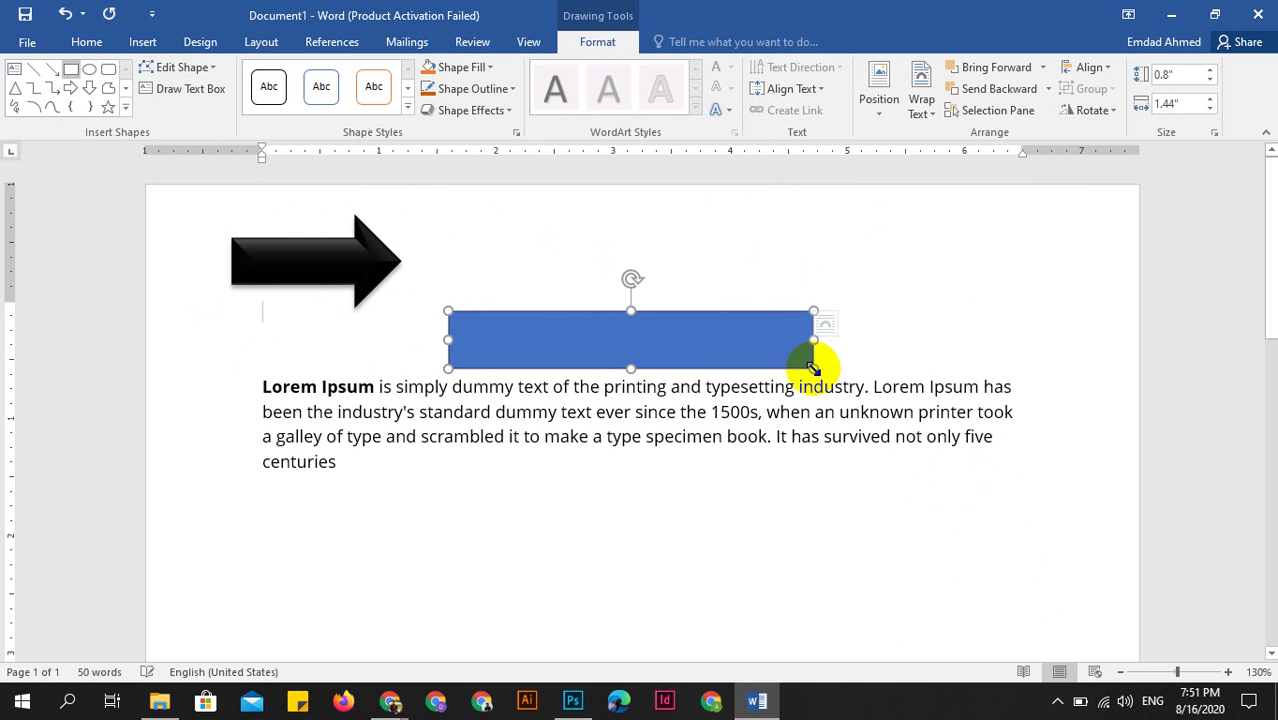
left_click(720, 110)
mouse_move(776, 349)
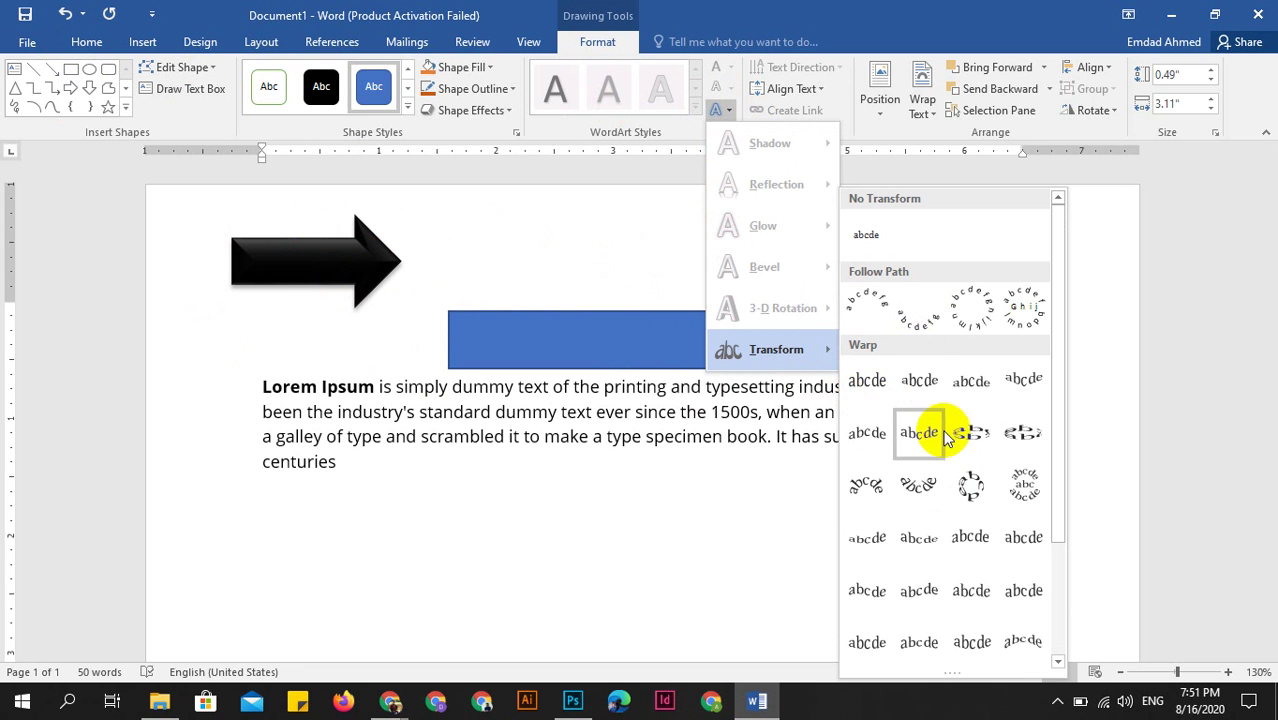
left_click(866, 484)
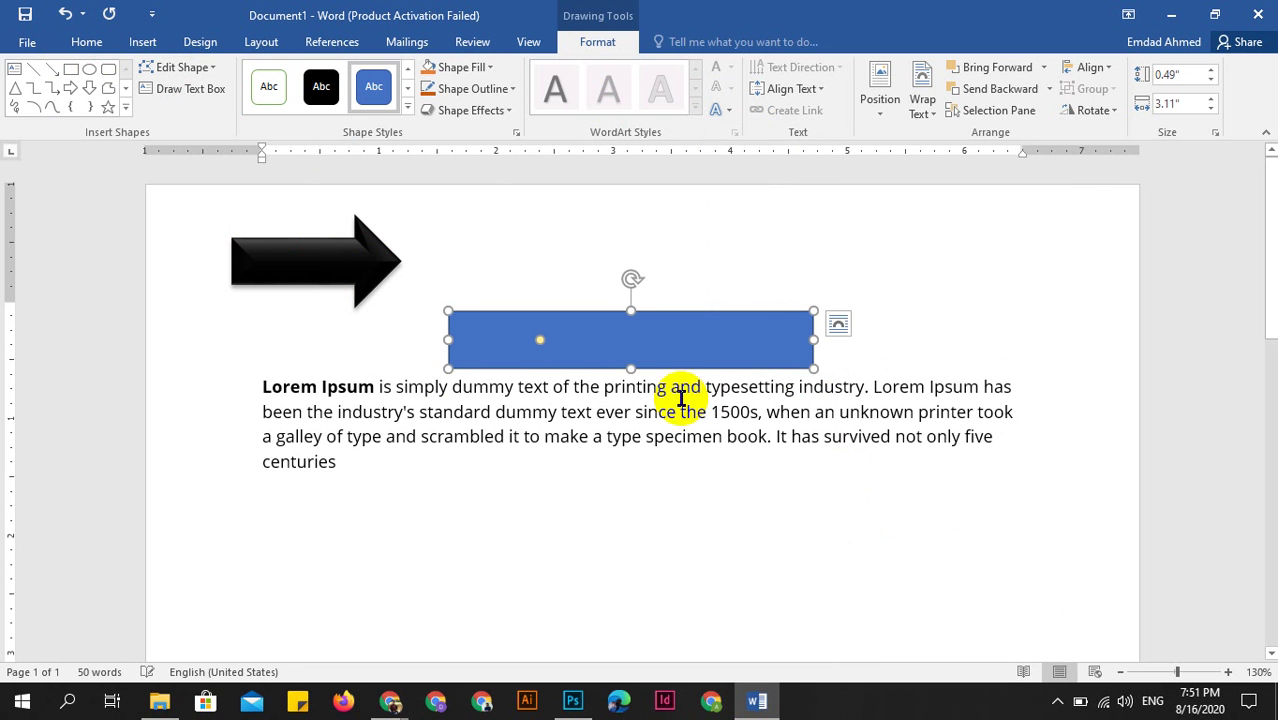
left_click(640, 342)
type("Anbbi")
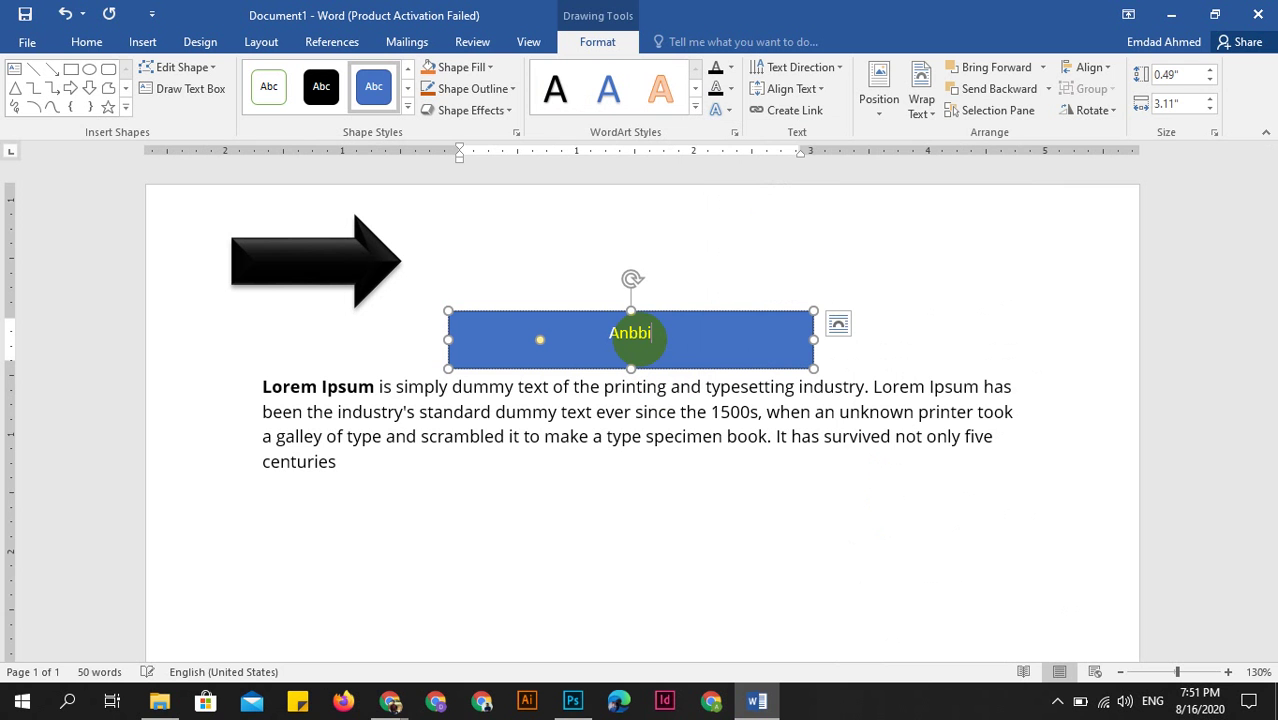
Warp the word 'Anbbi' into a circle with Text Effects > Transform > Circle.
left_click_drag(610, 333, 652, 333)
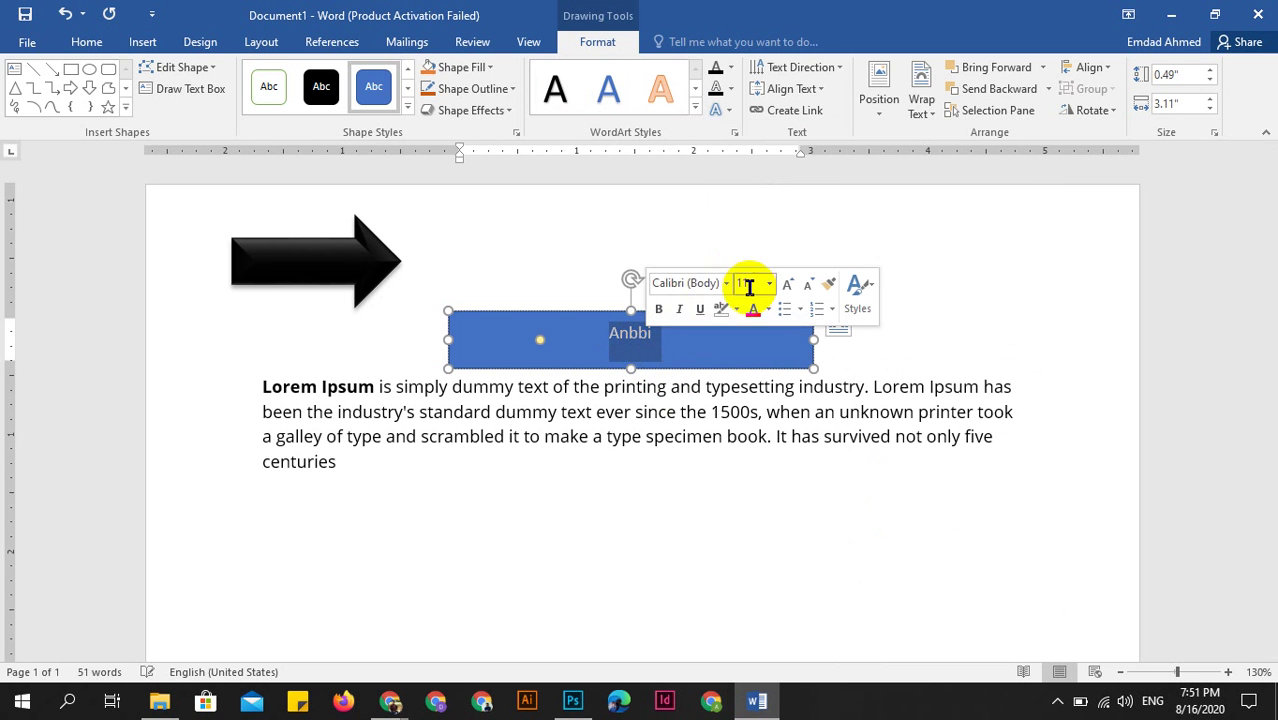
left_click(717, 110)
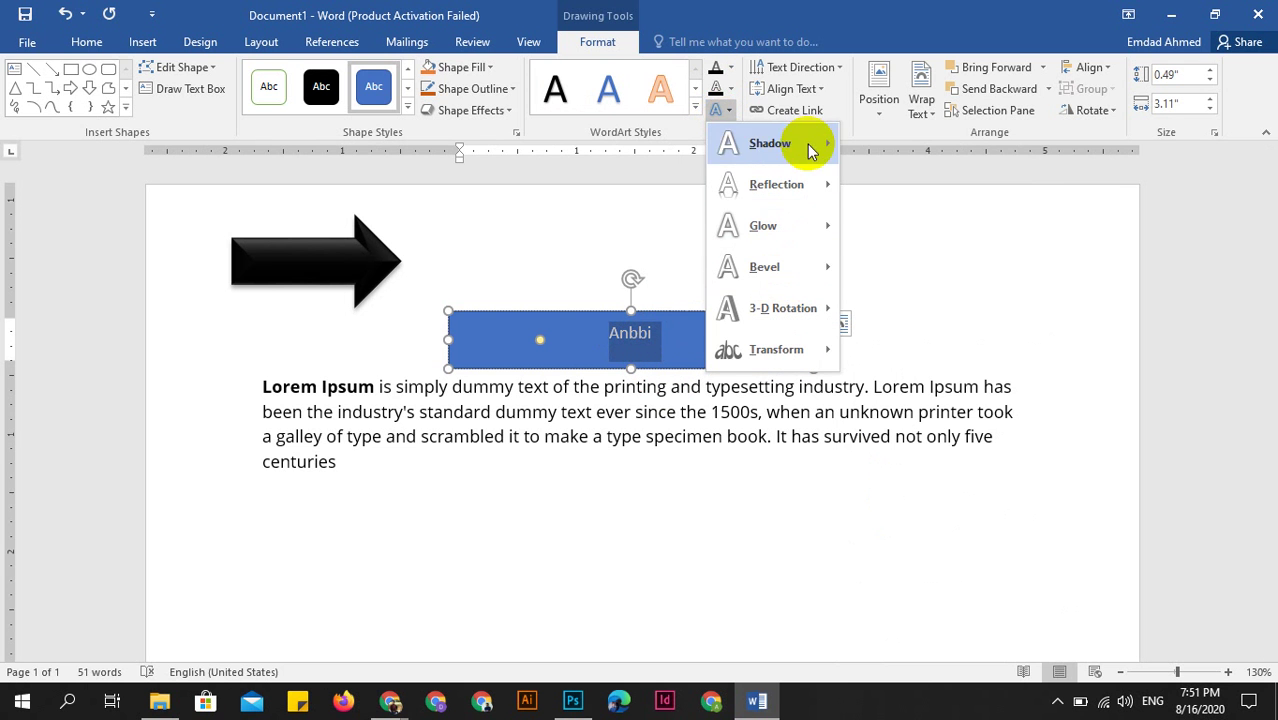
mouse_move(770, 349)
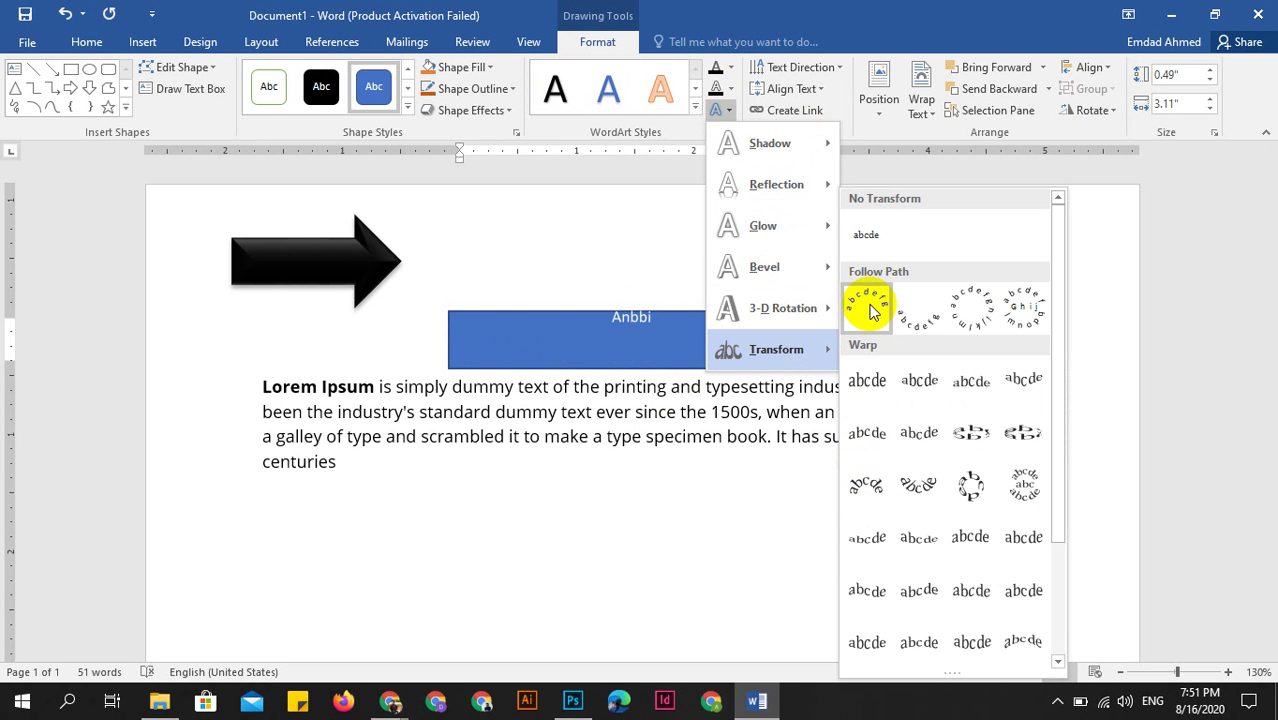
left_click(970, 486)
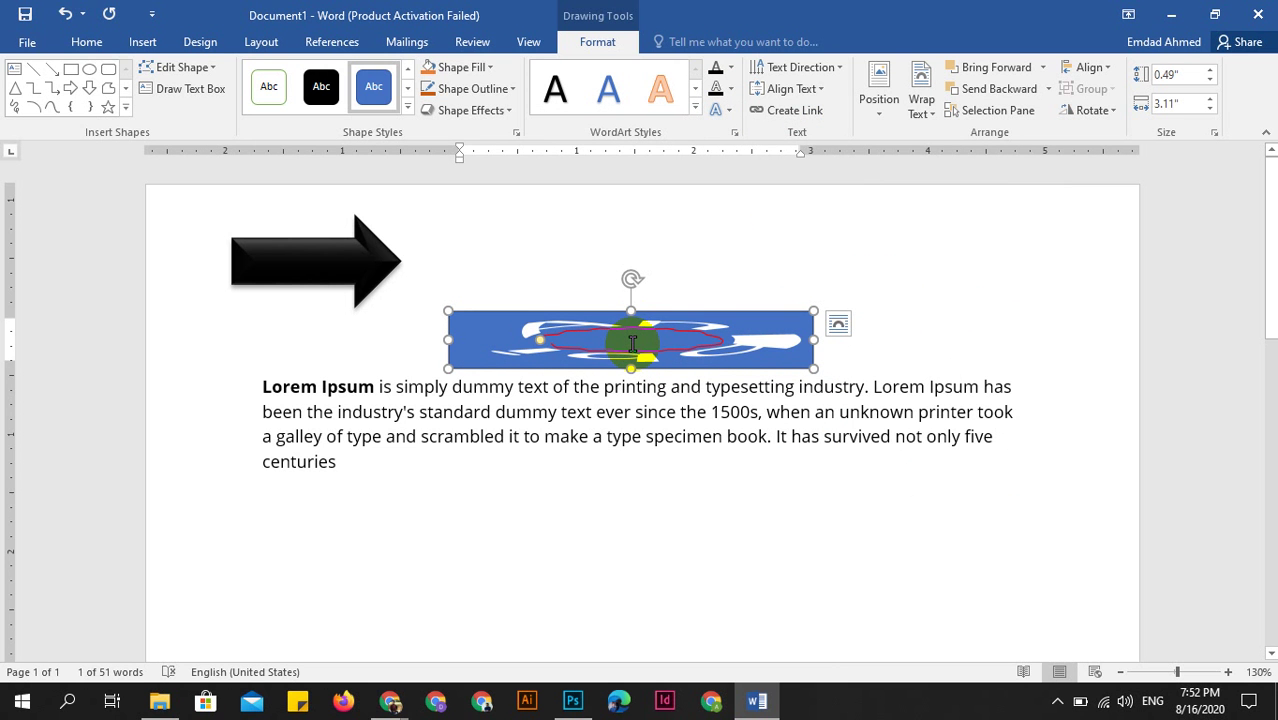
left_click(660, 343)
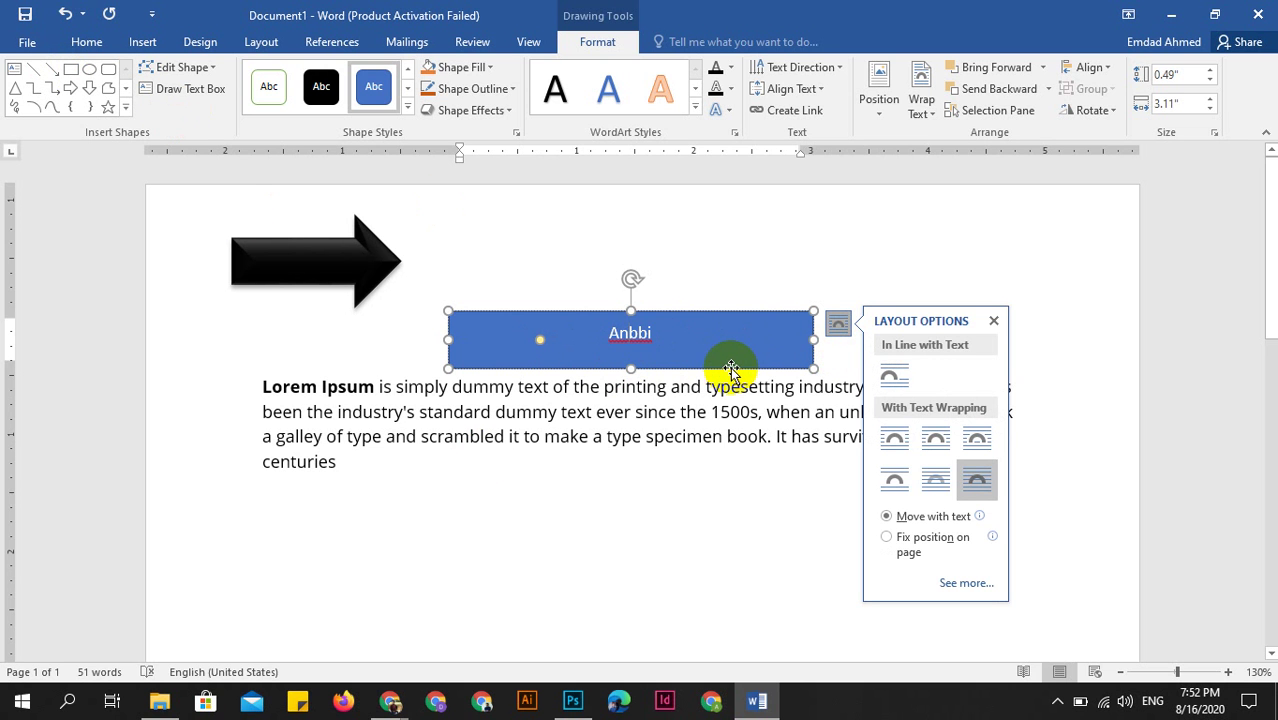
Drag the warped 'Anbbi' box up and left beside the arrow's tip.
left_click_drag(731, 371, 691, 324)
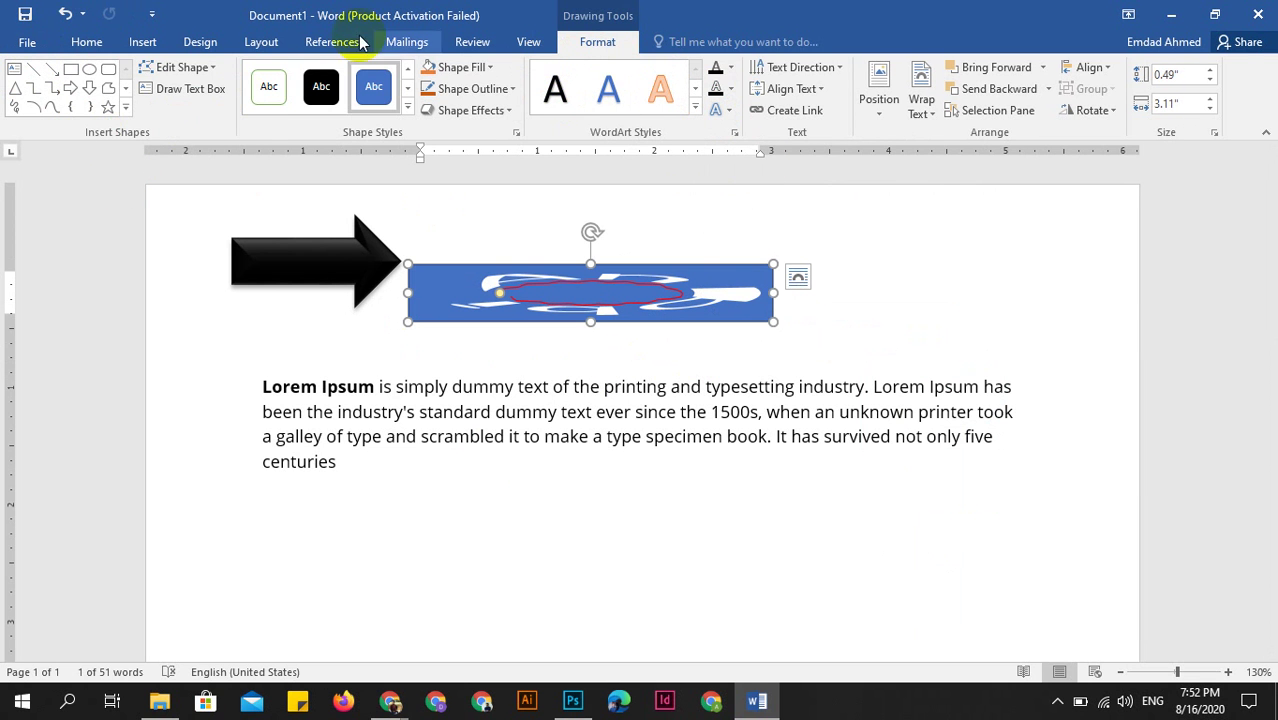
left_click(86, 42)
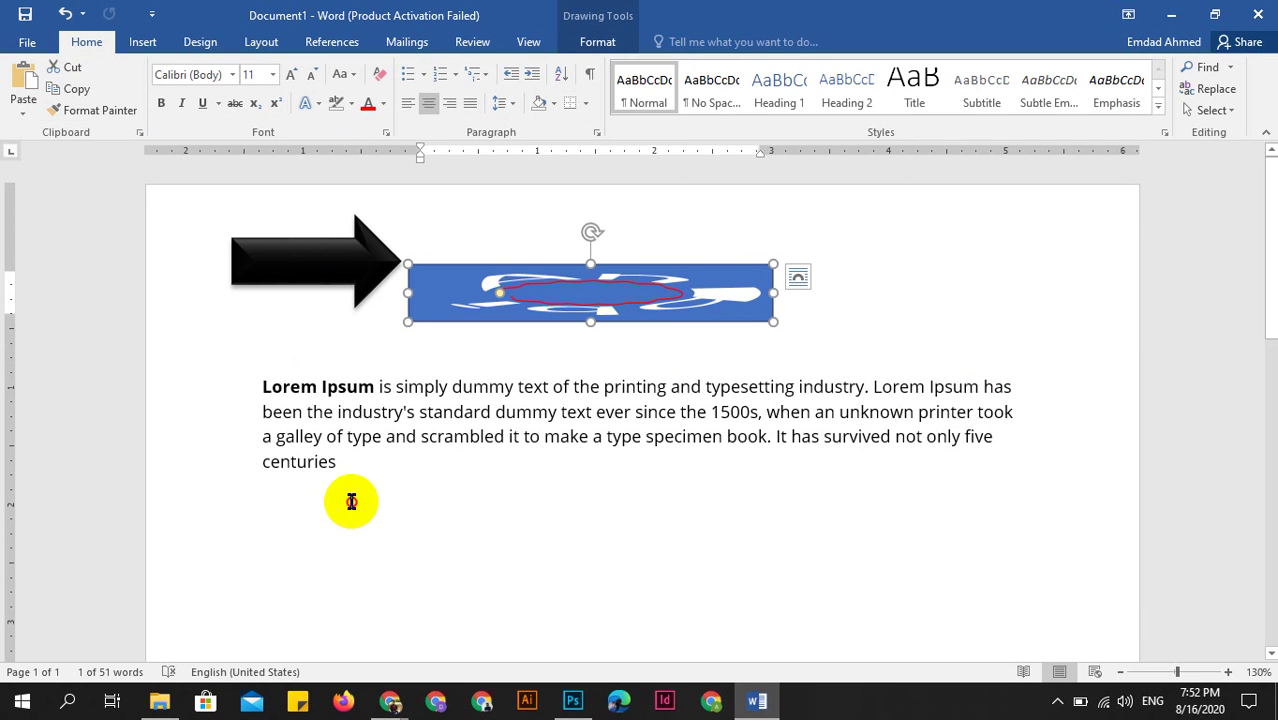
Deselect the blue box and paragraph text, then go to the Insert ribbon.
left_click(350, 470)
left_click_drag(262, 355, 323, 473)
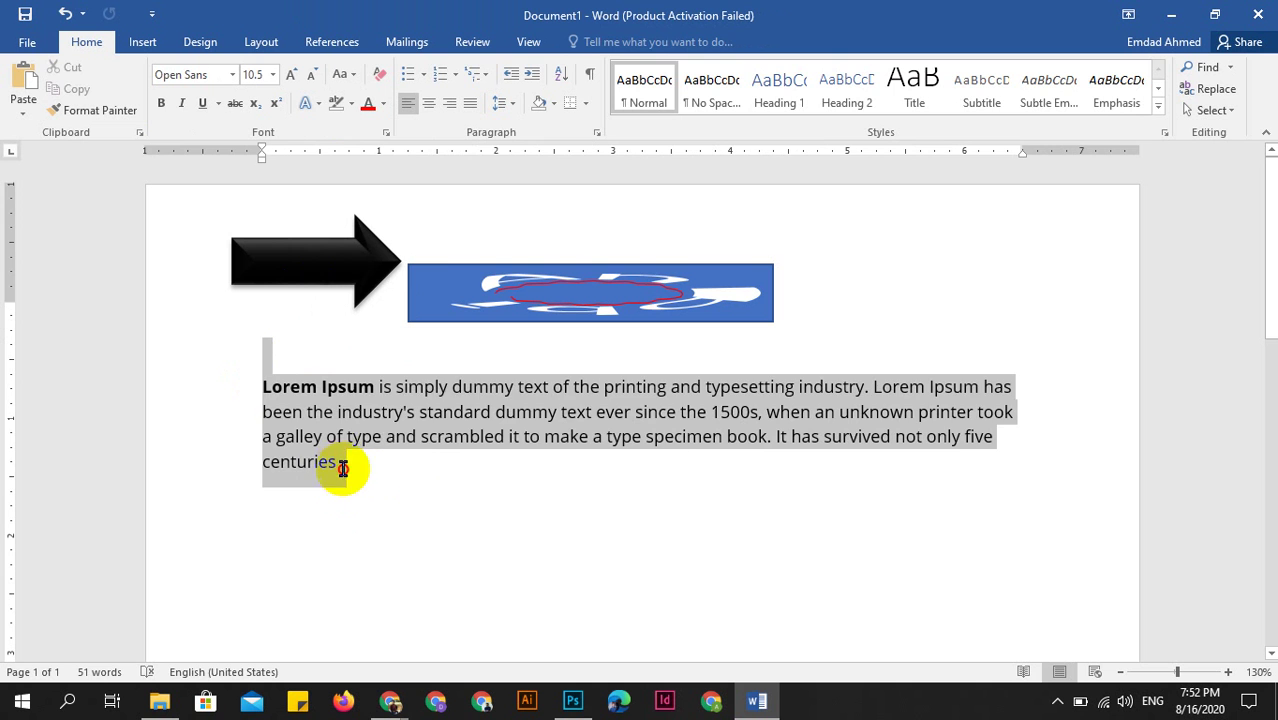
left_click(355, 469)
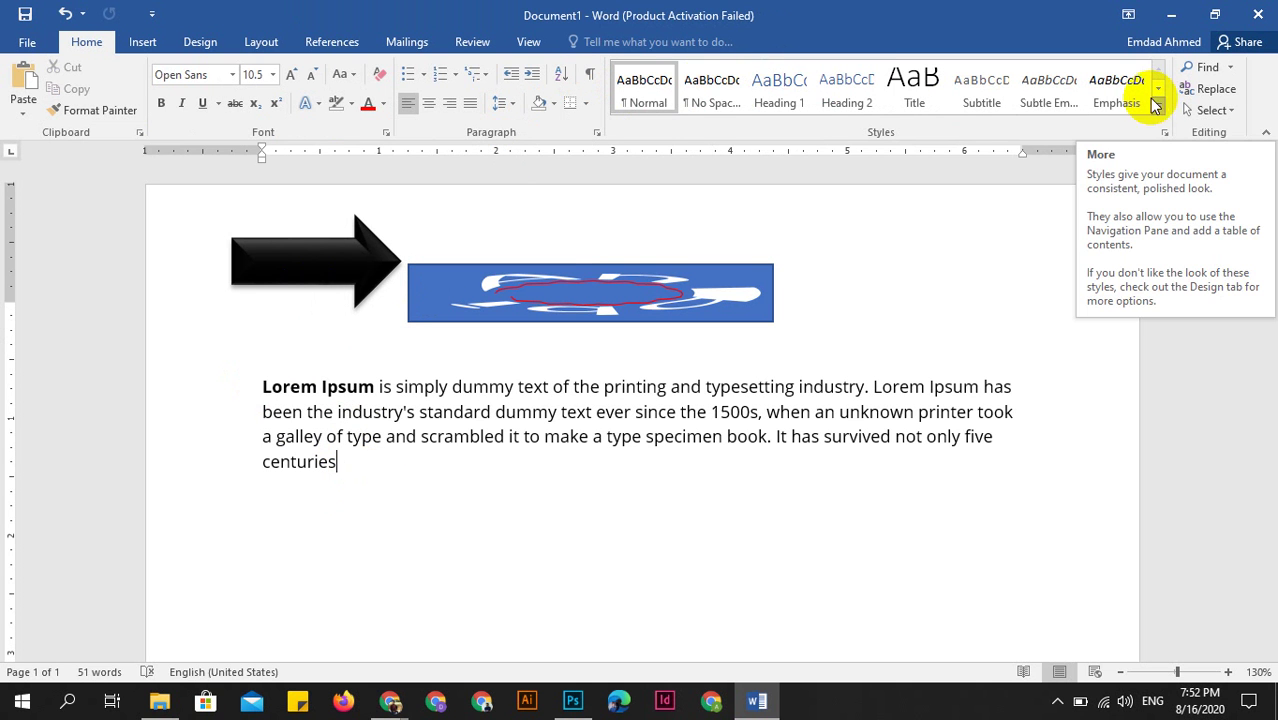
left_click(142, 41)
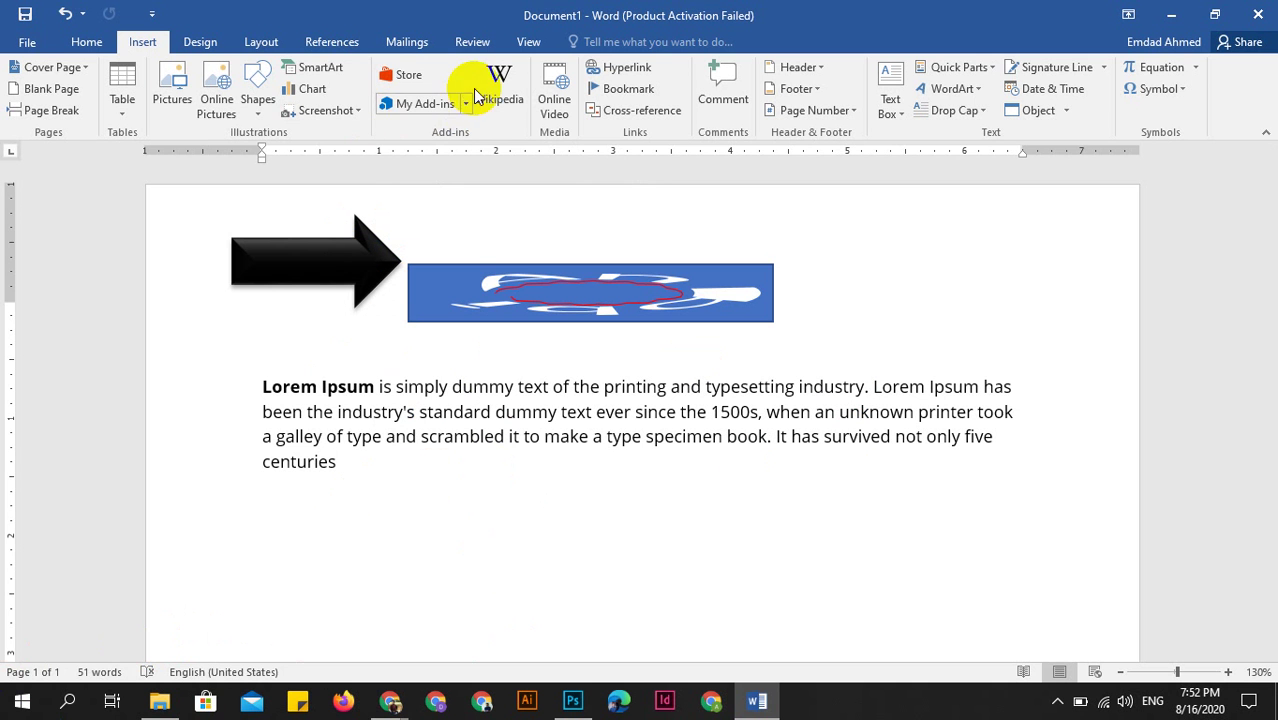
left_click(402, 78)
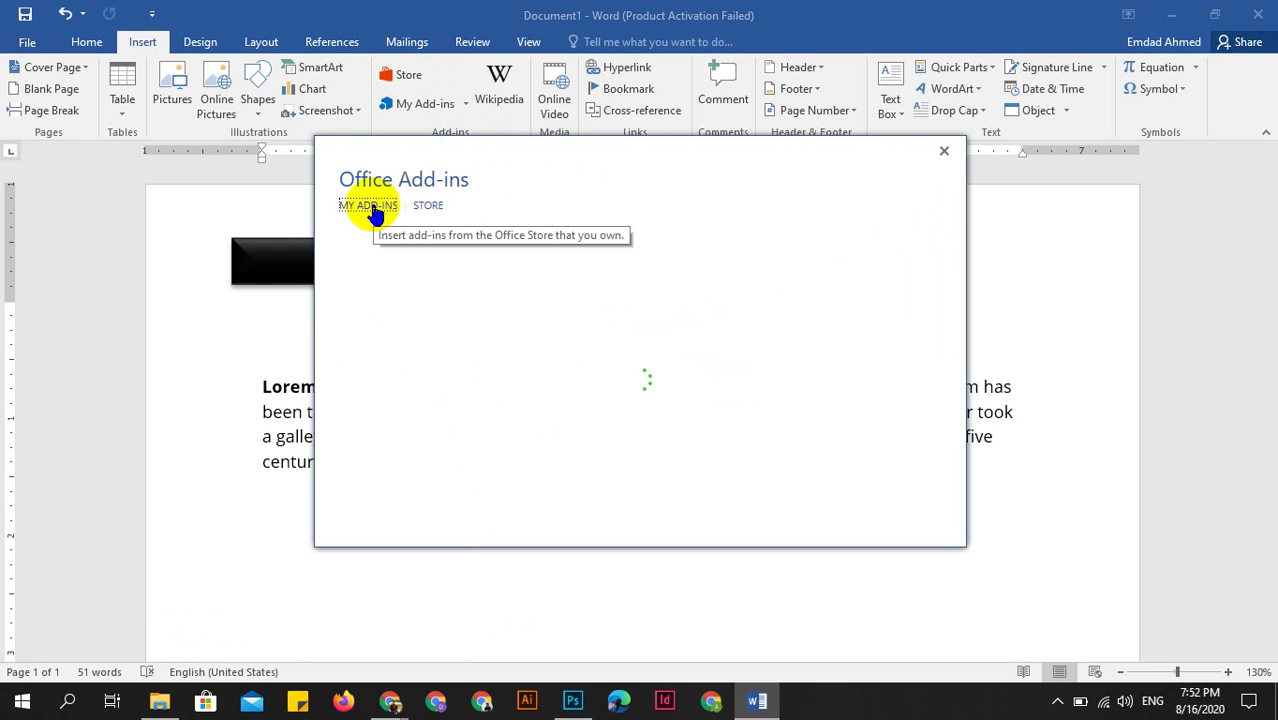
left_click(945, 155)
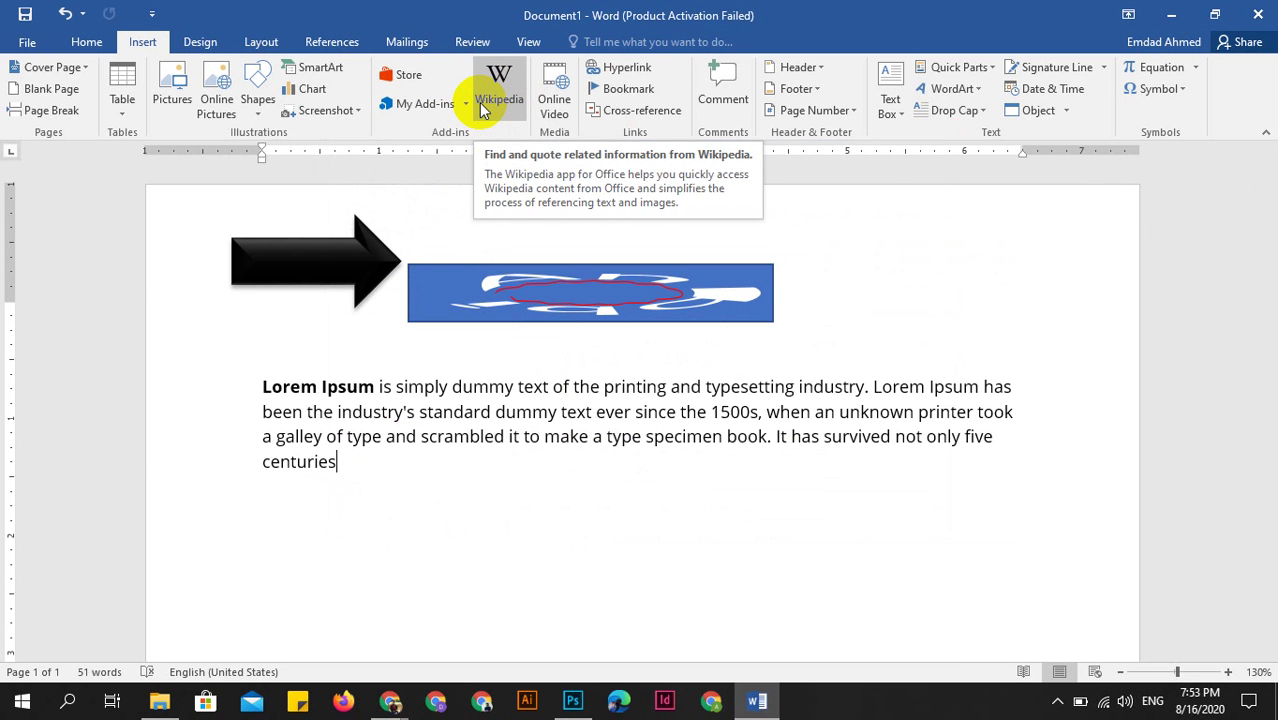
left_click(479, 102)
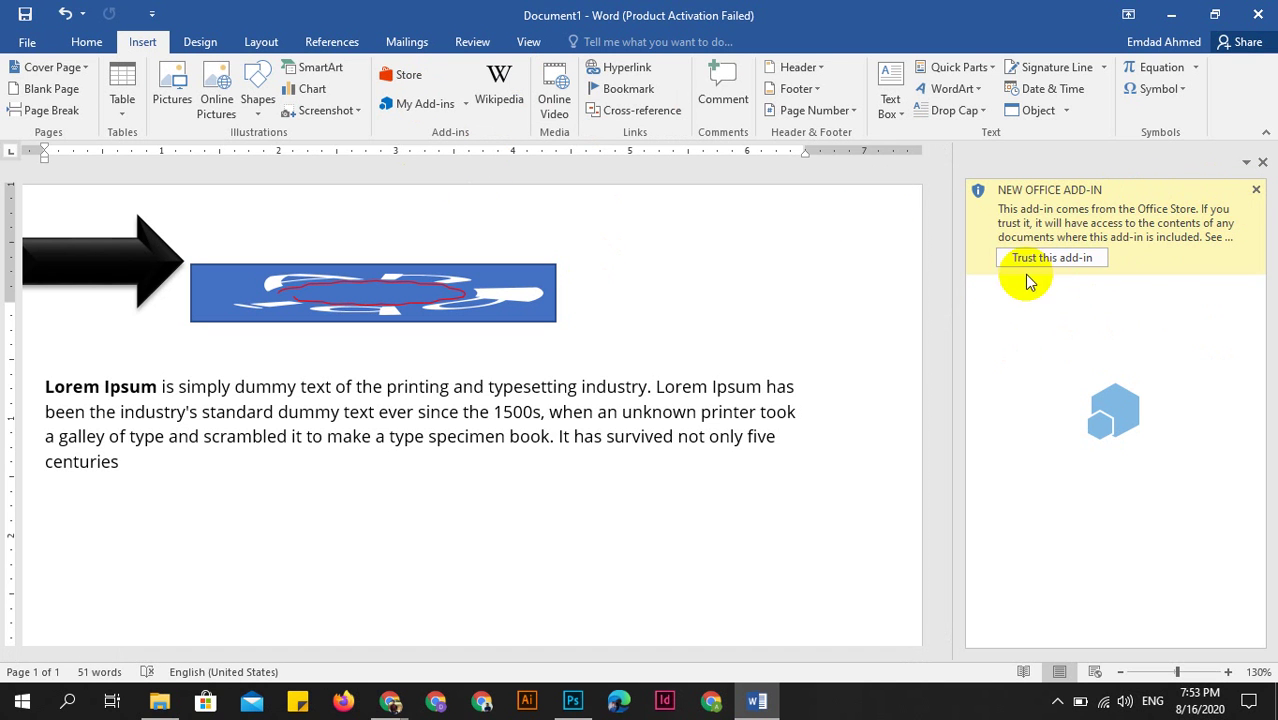
left_click(1257, 192)
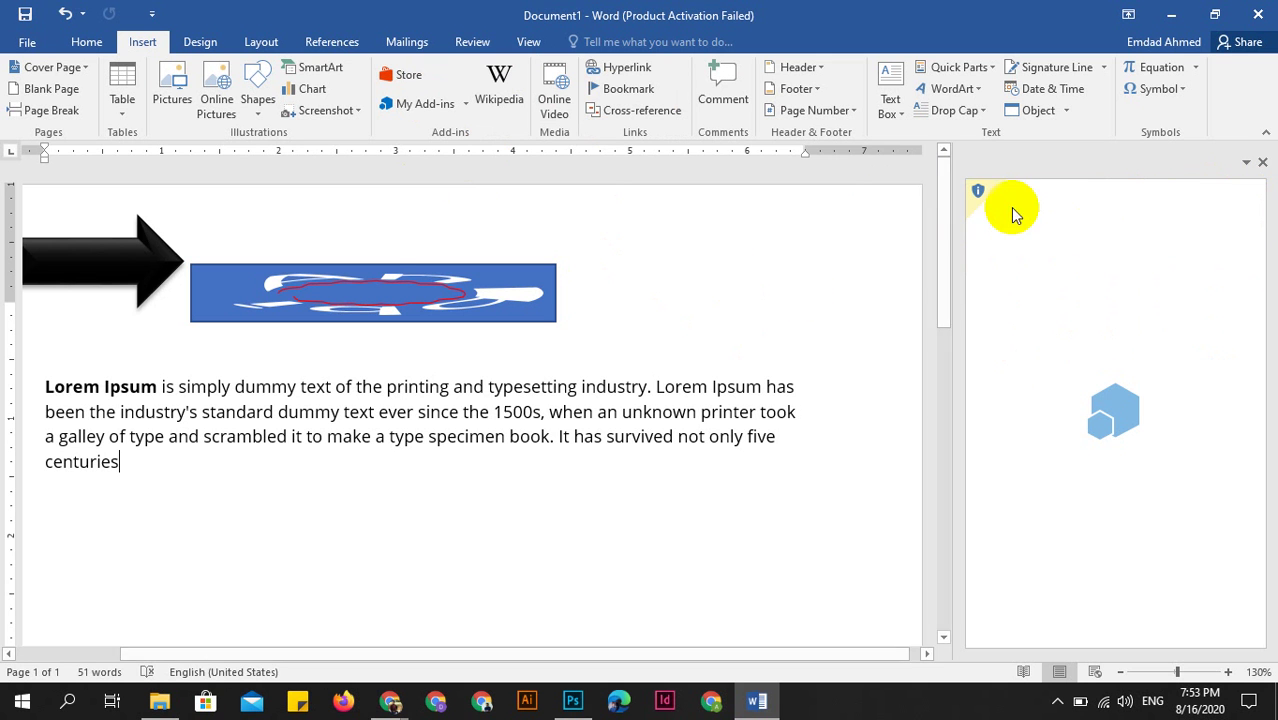
left_click(1263, 164)
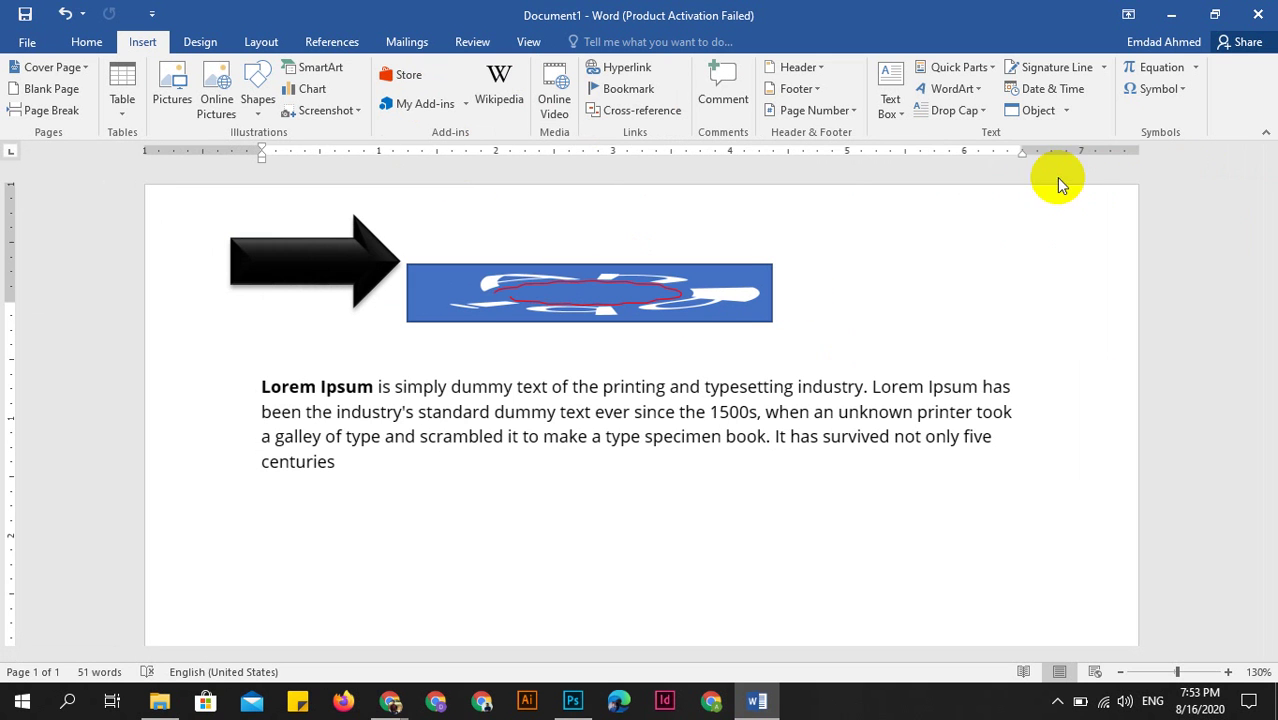
Cancel the Hyperlink dialog, clear selections, and open the Insert Shapes gallery.
left_click(618, 70)
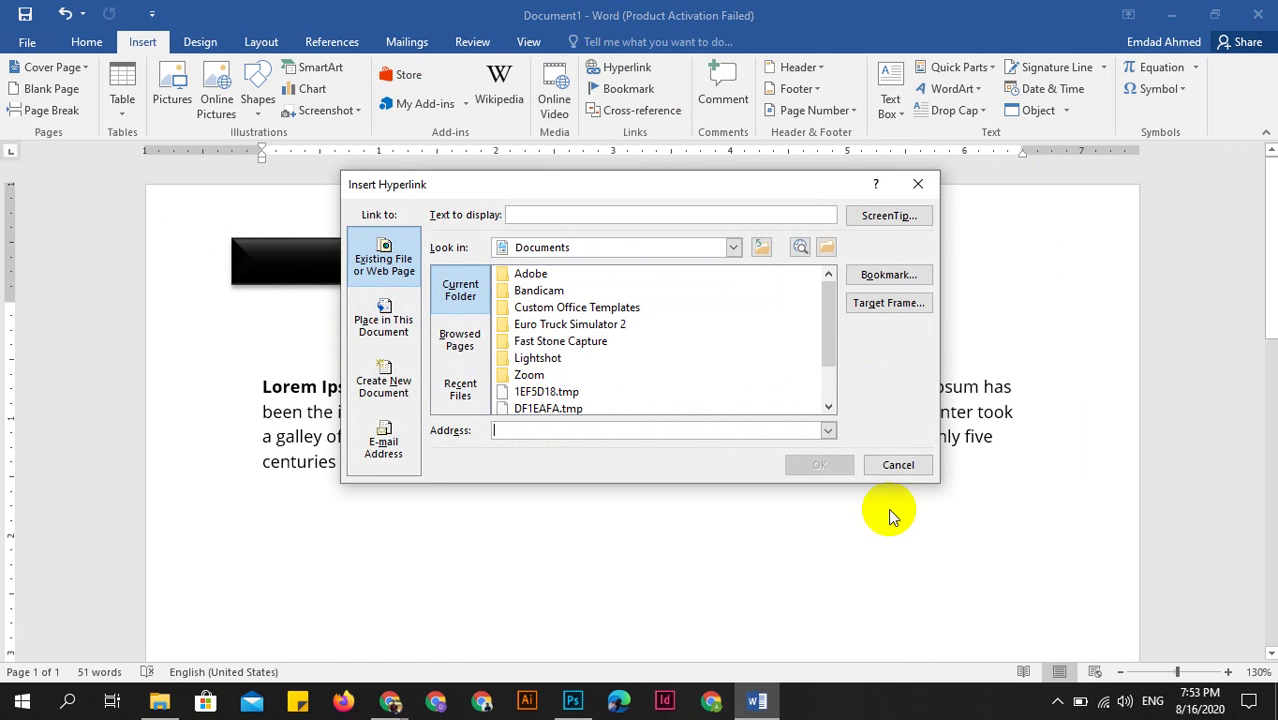
left_click(899, 463)
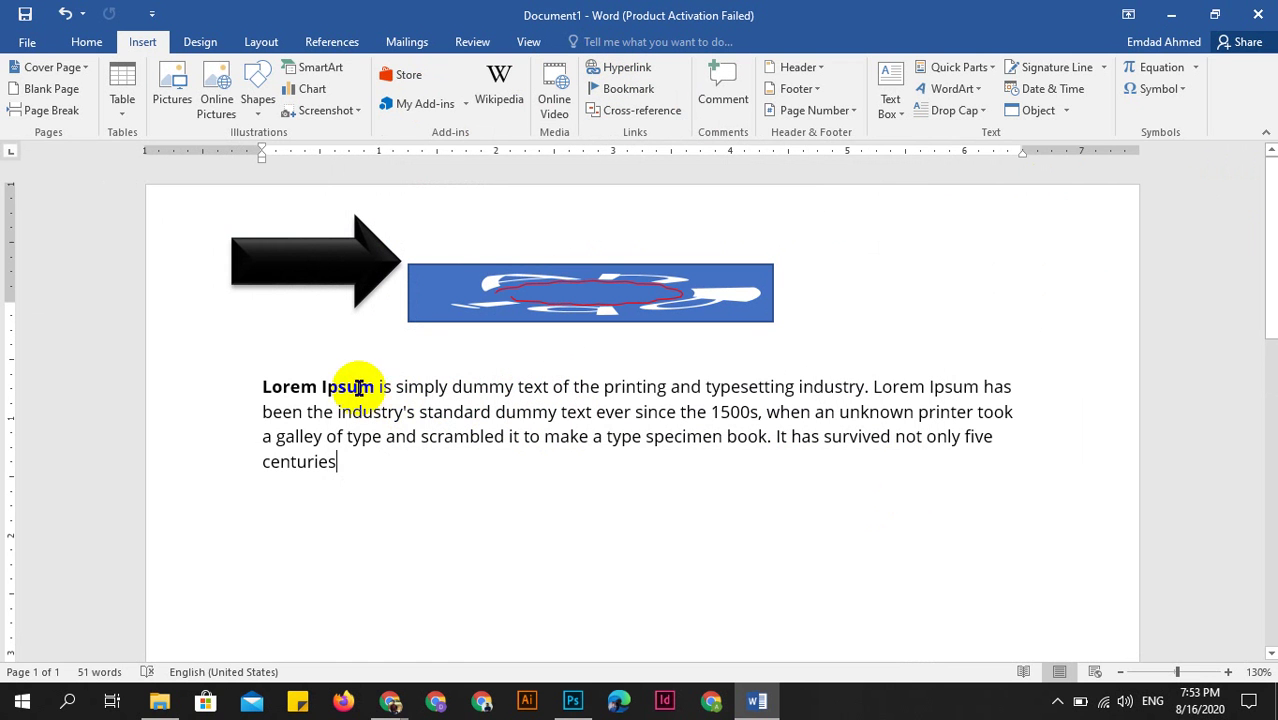
left_click_drag(260, 388, 365, 388)
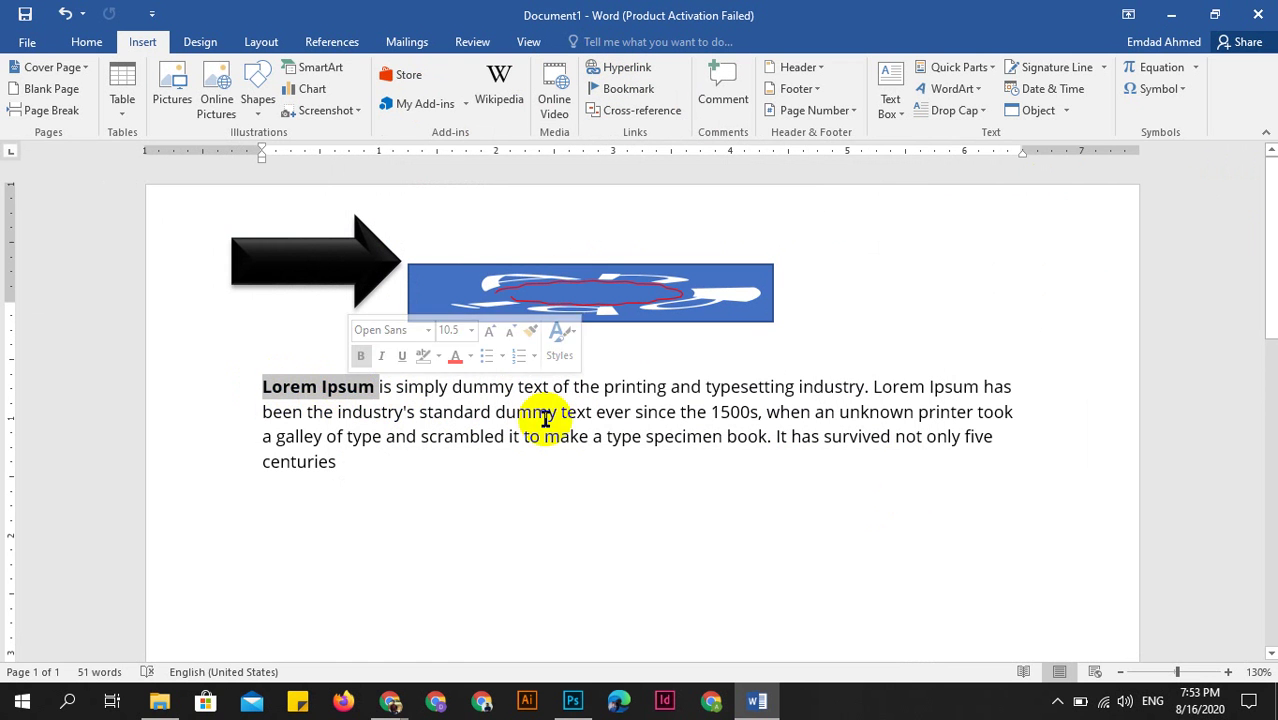
left_click(603, 432)
left_click(342, 257)
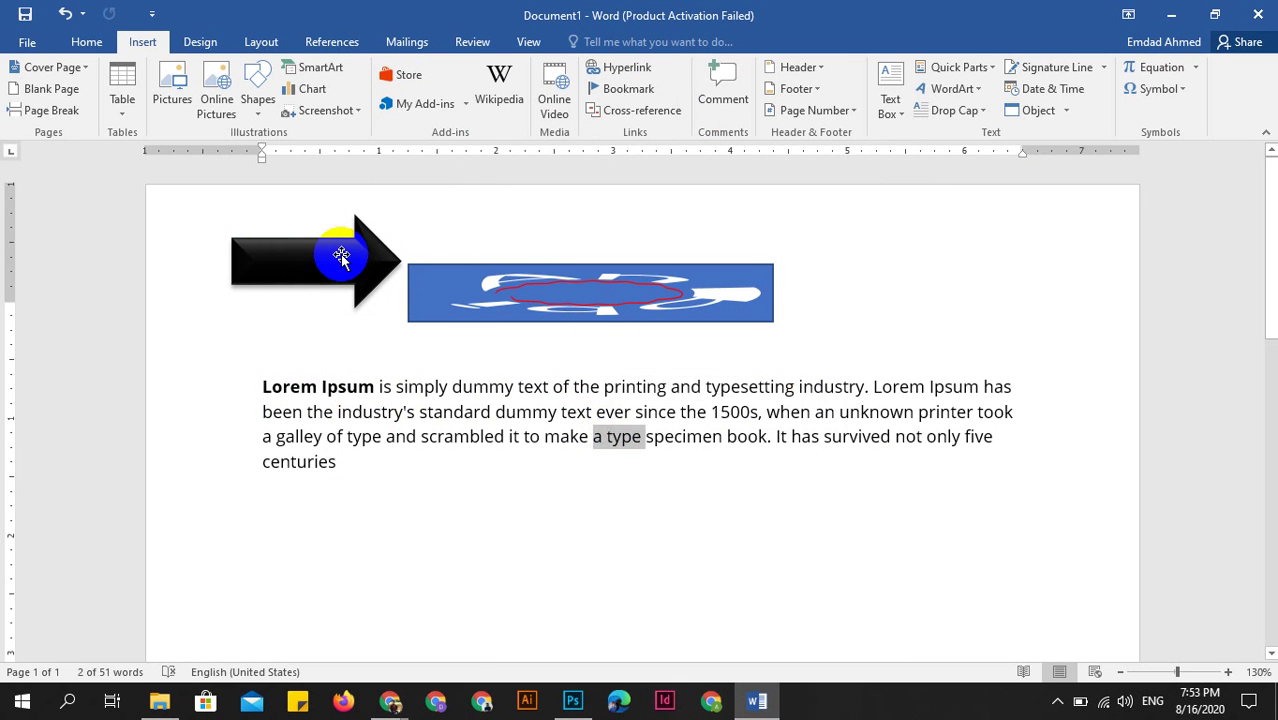
left_click(243, 360)
left_click(257, 95)
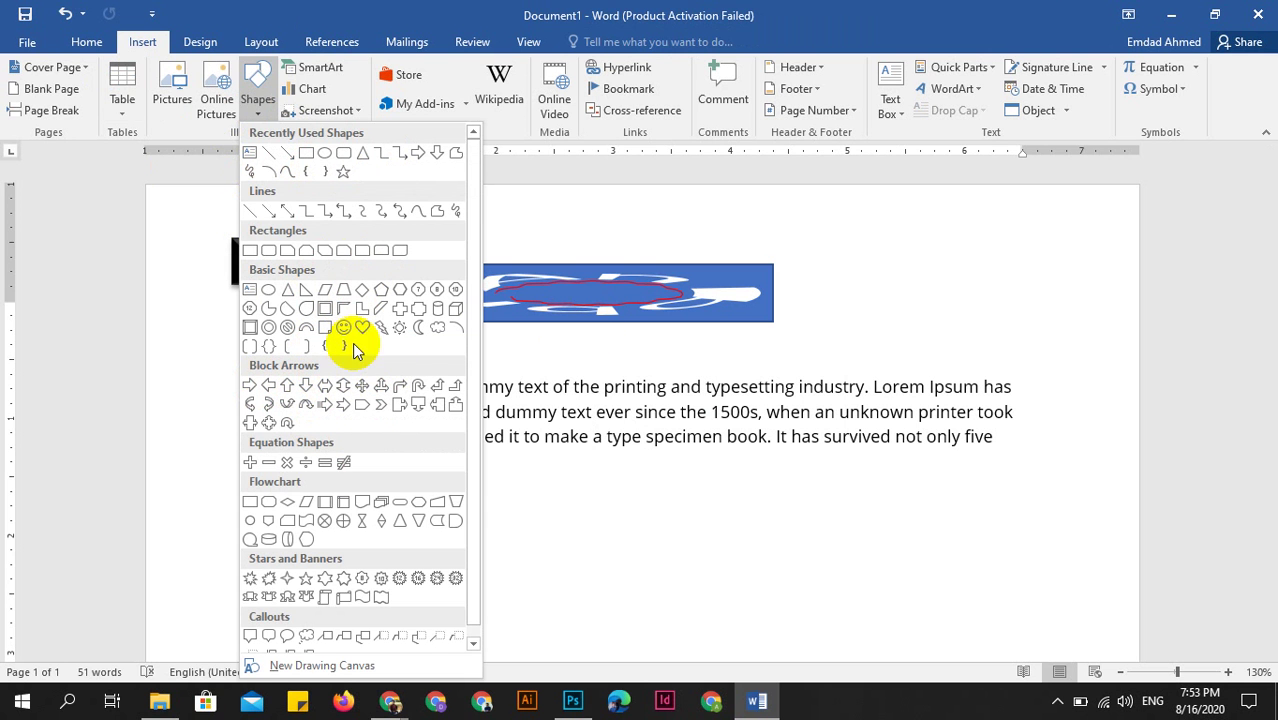
Draw a 0.7" by 0.7" blue right triangle below the Lorem Ipsum paragraph.
scroll(322, 585, "down", 1)
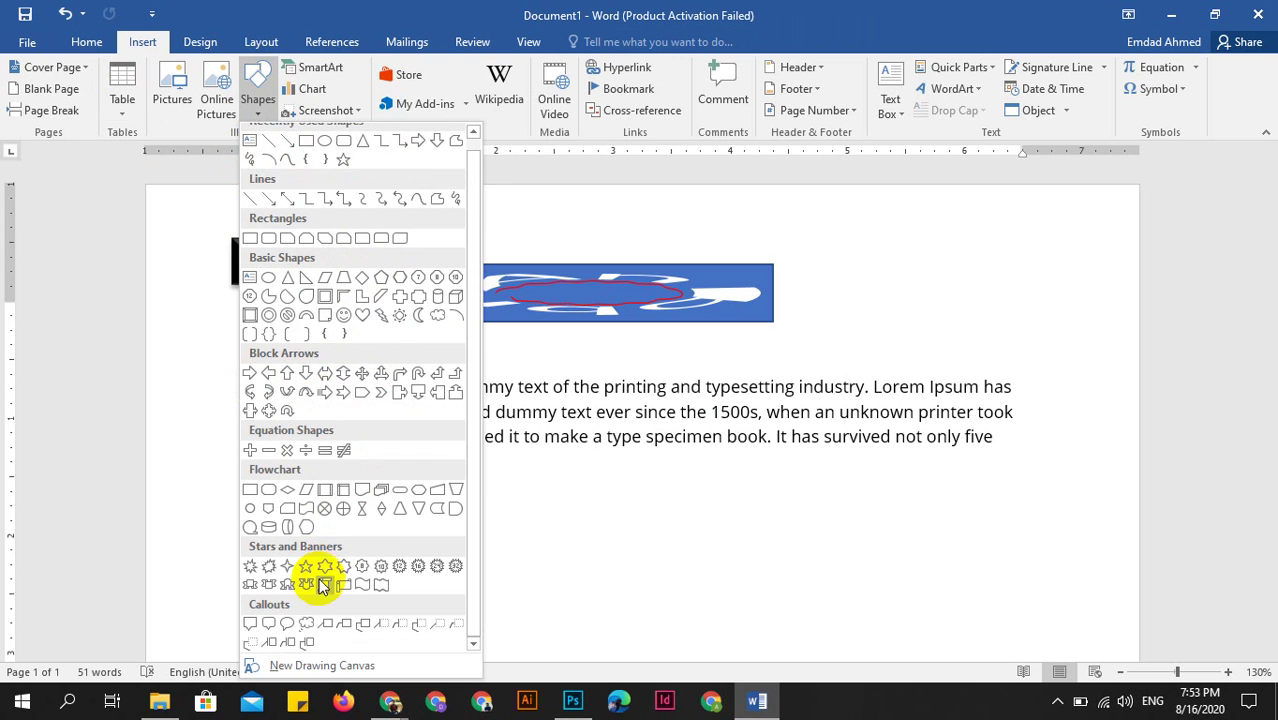
scroll(271, 371, "up", 1)
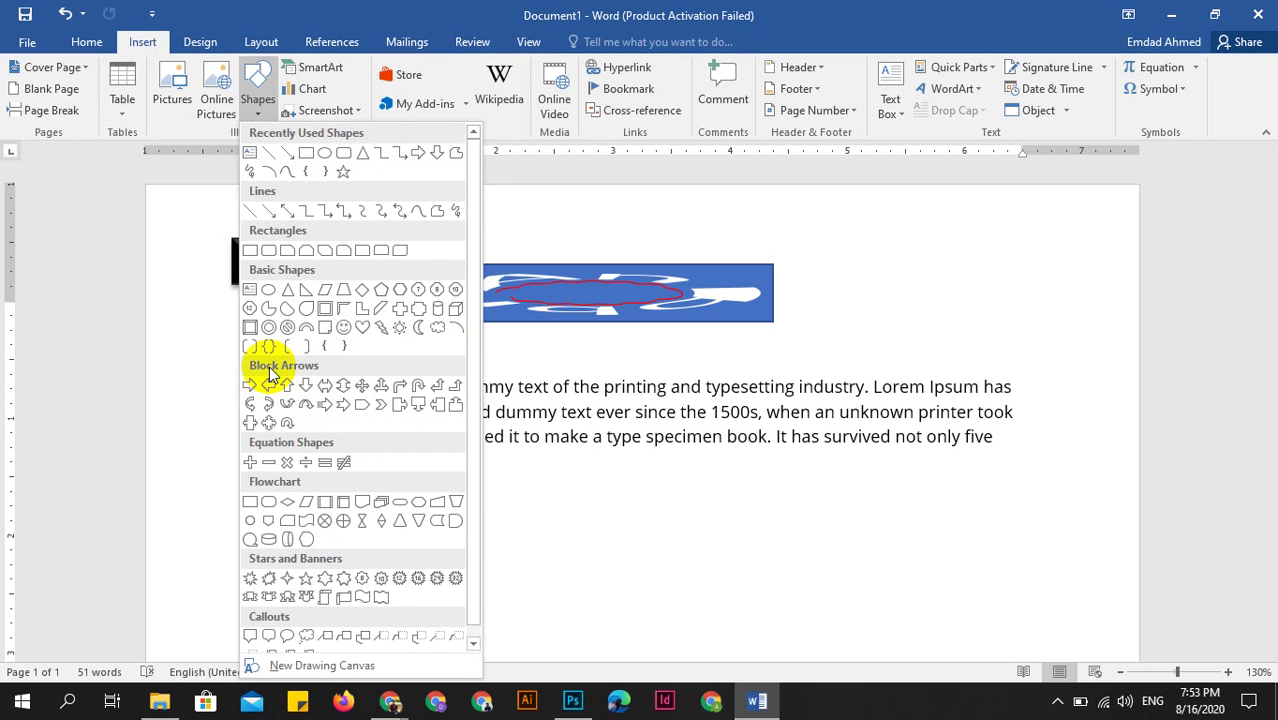
left_click(305, 291)
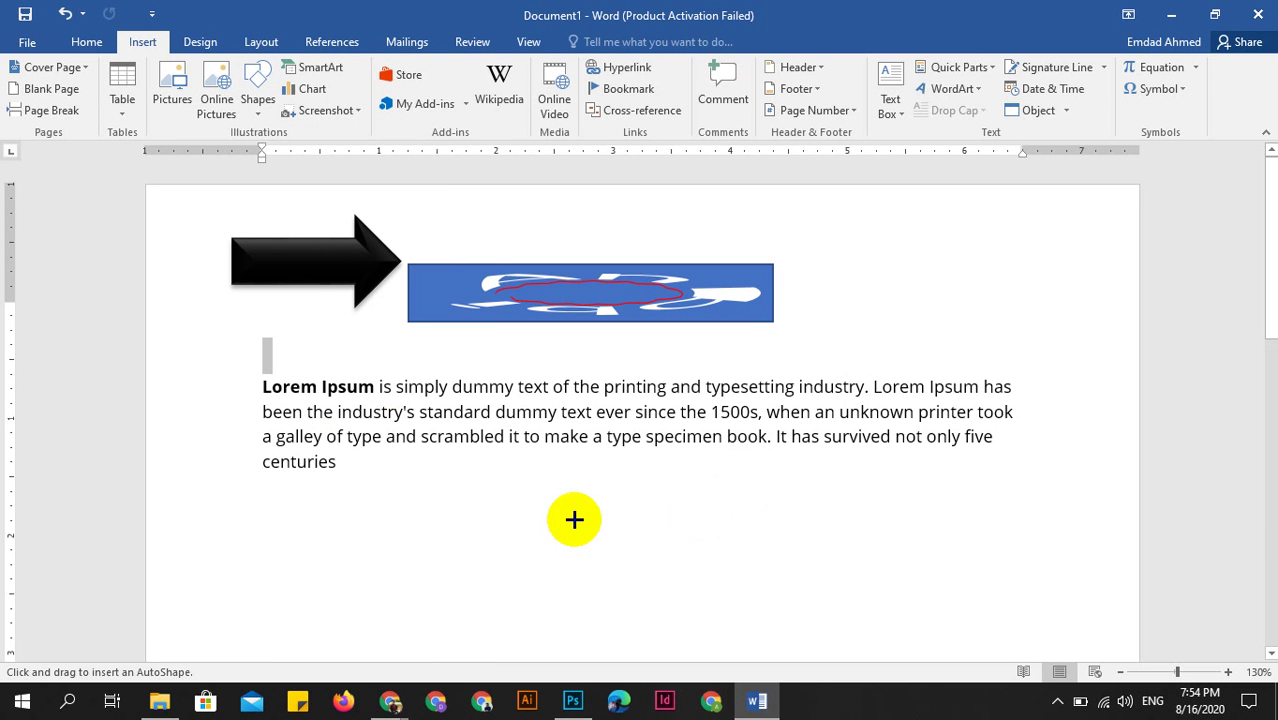
mouse_move(573, 518)
left_mouse_down()
mouse_move(683, 608)
mouse_move(656, 601)
left_mouse_up()
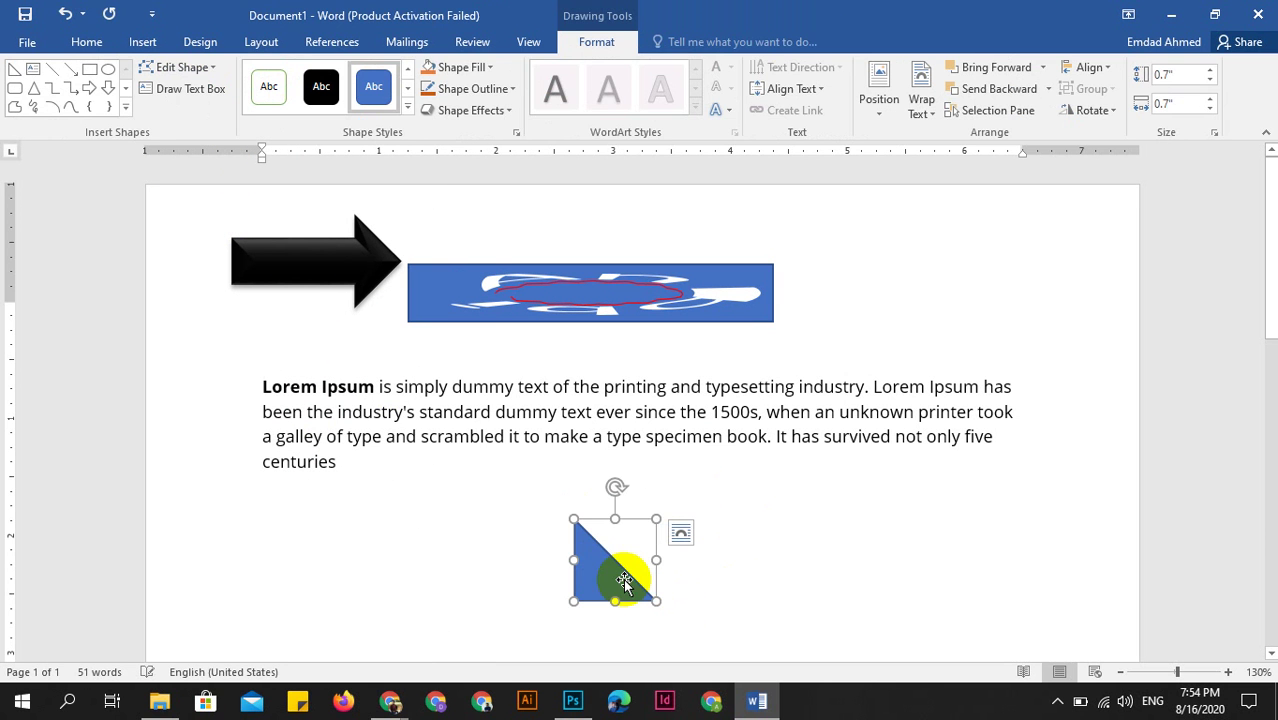
right_click(614, 548)
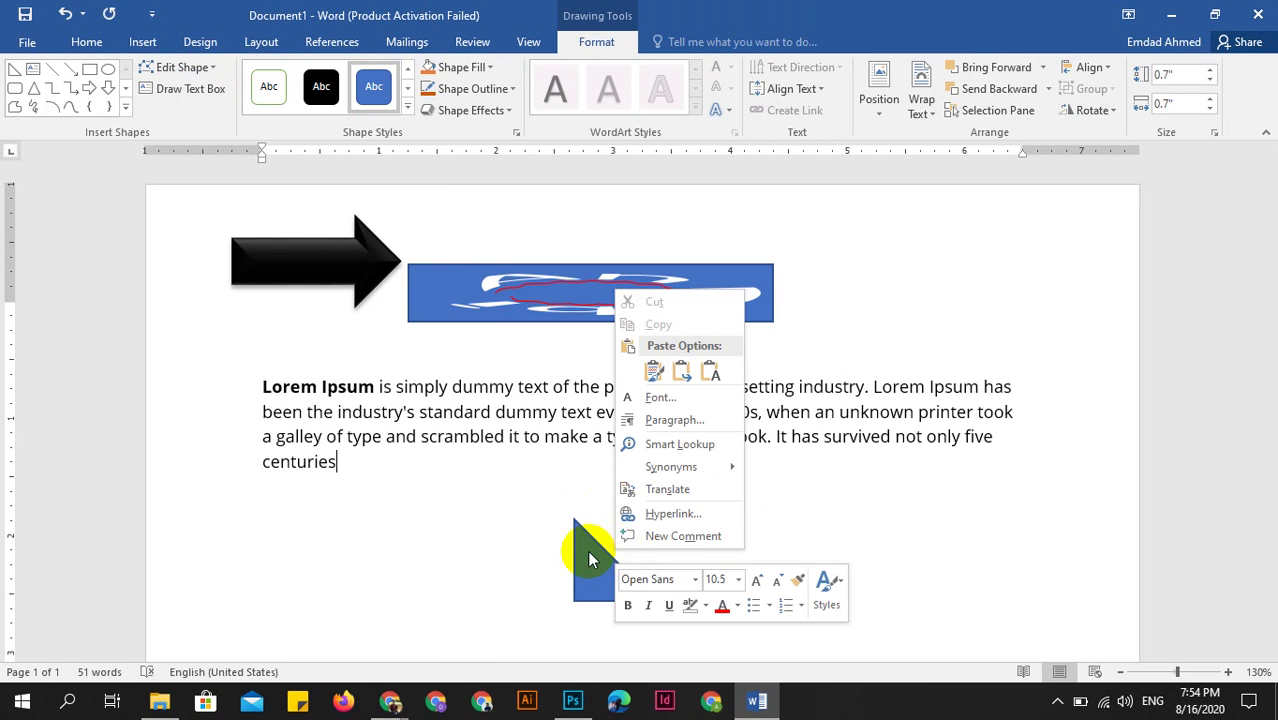
Insert a fiverr.com hyperlink after 'centuries', then erase the link text.
left_click(669, 513)
type("http://www.fiverr.com")
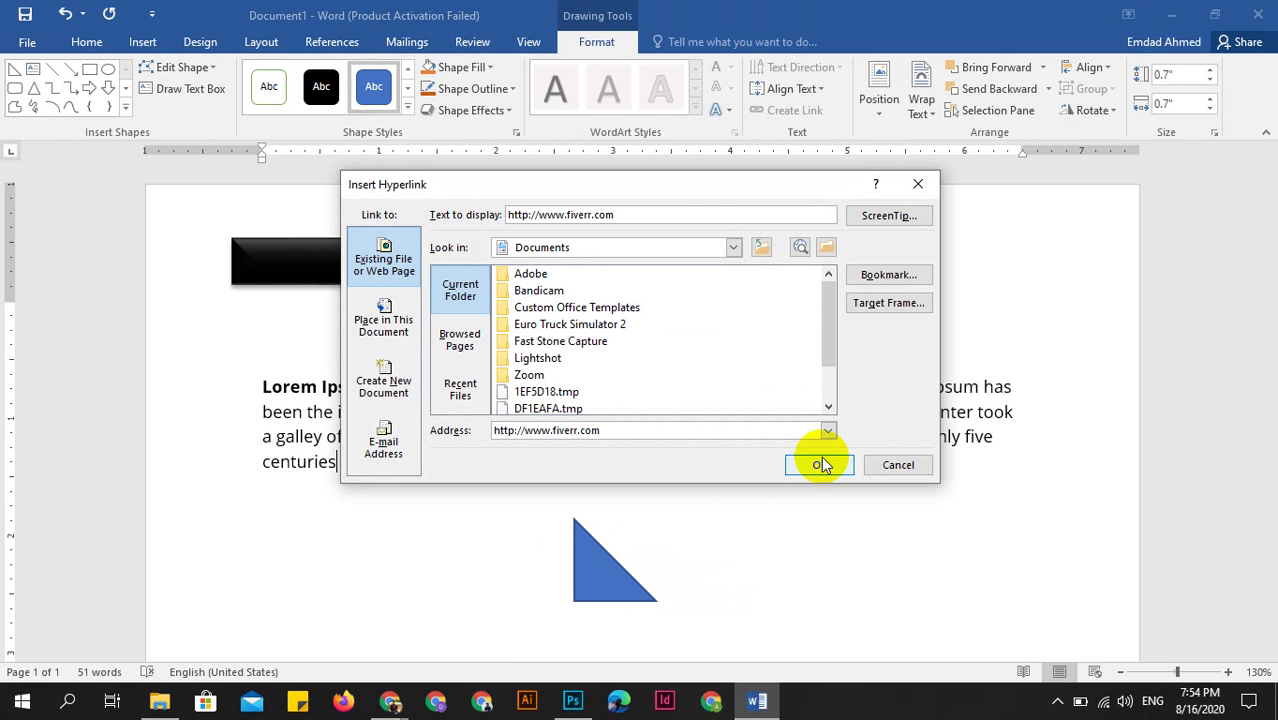
left_click(819, 465)
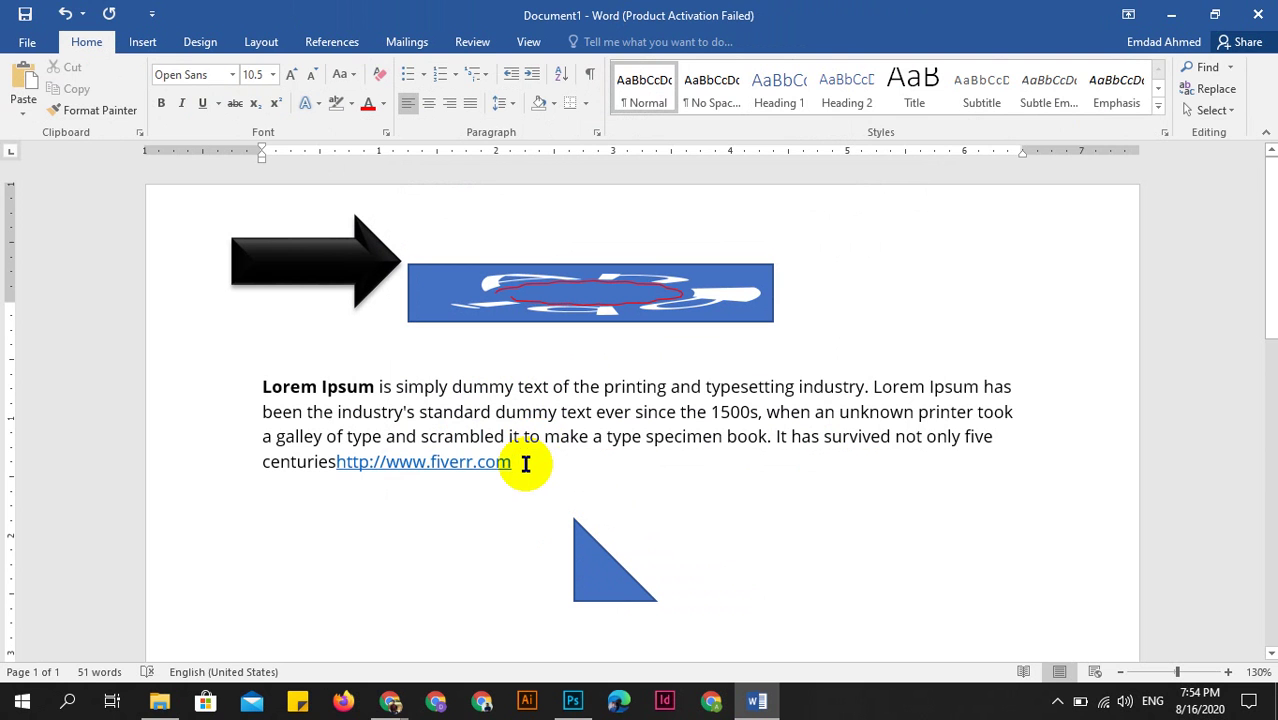
key("BackSpace")
key("BackSpace")
key("BackSpace")
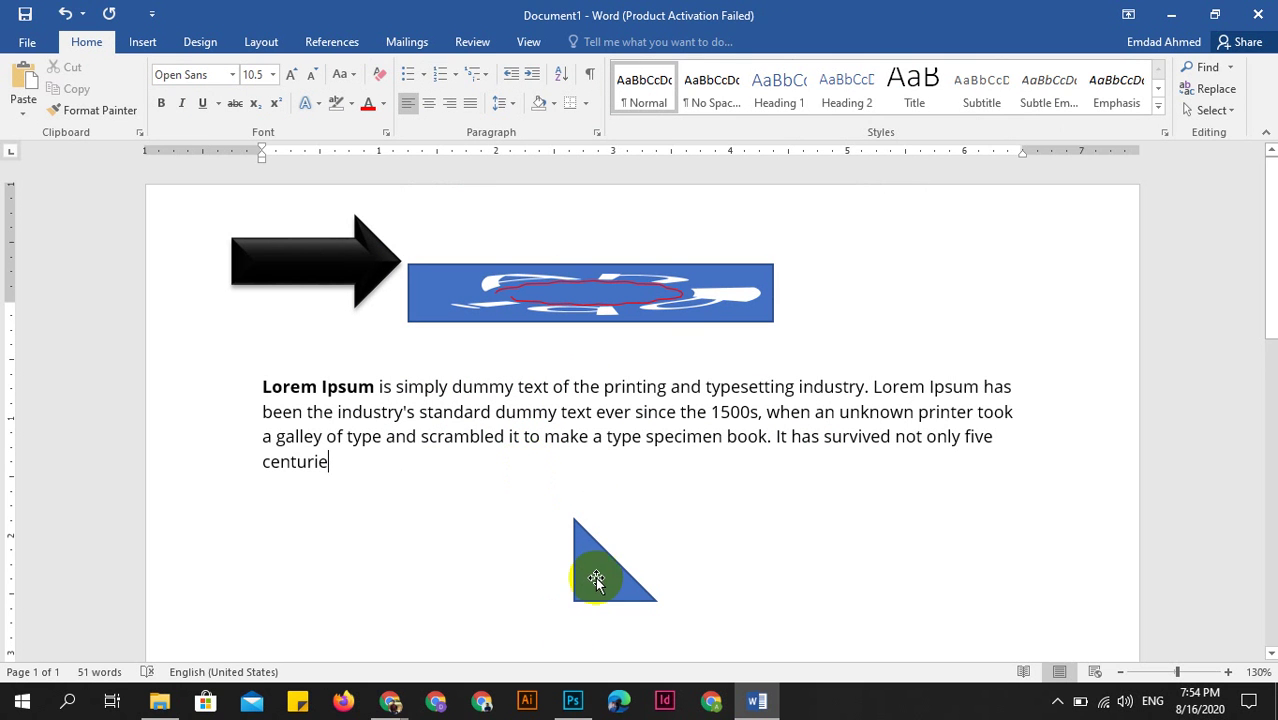
left_click(597, 576)
right_click(597, 576)
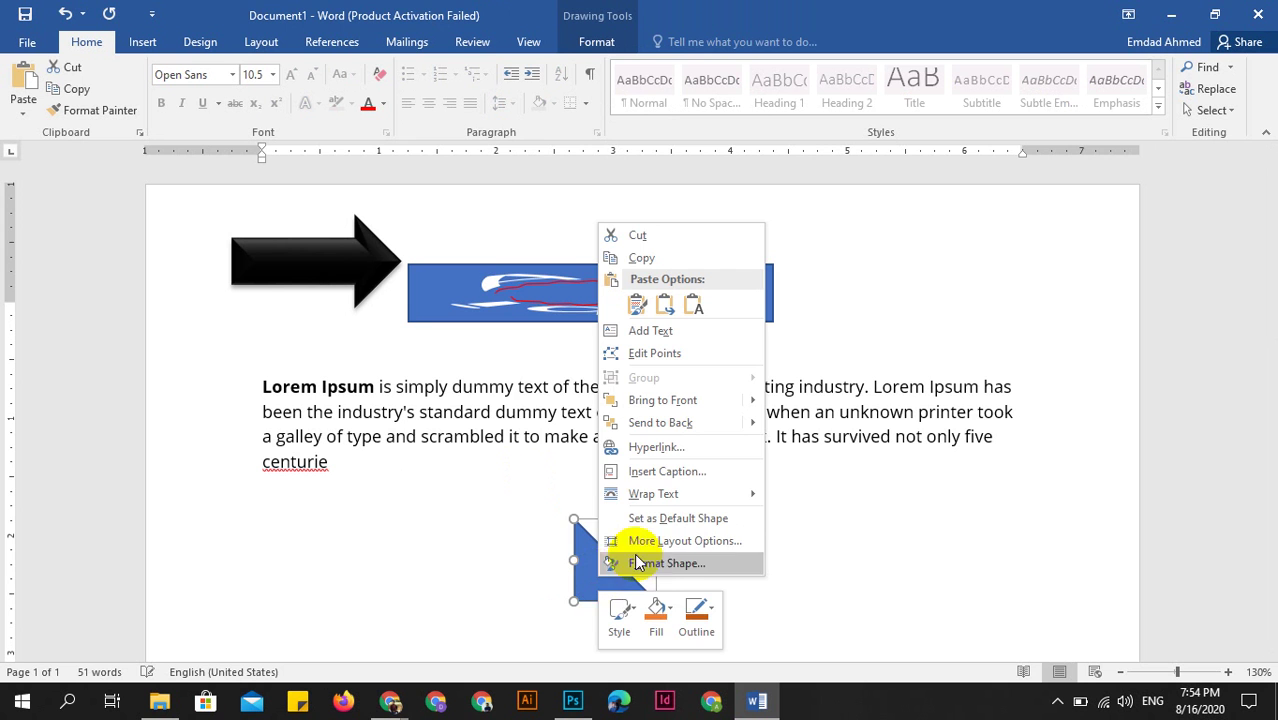
left_click(655, 447)
type("http://www.fiverr.com")
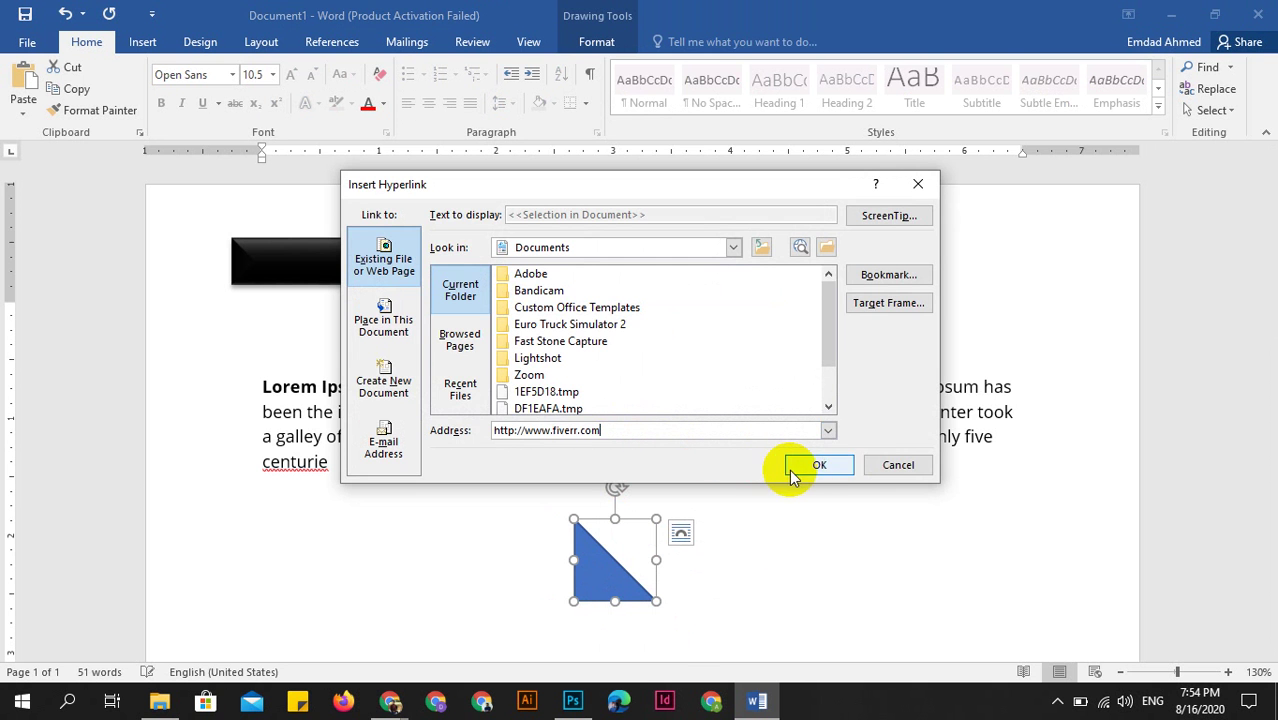
left_click(799, 466)
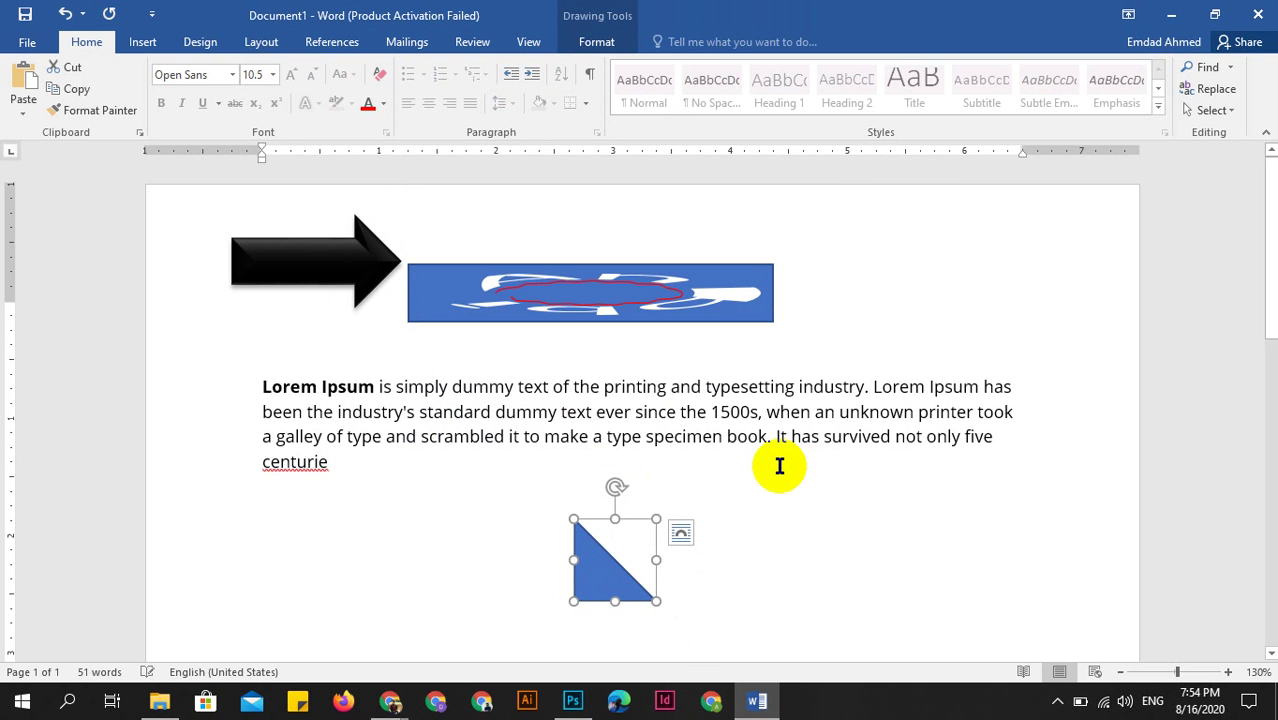
left_click(366, 461)
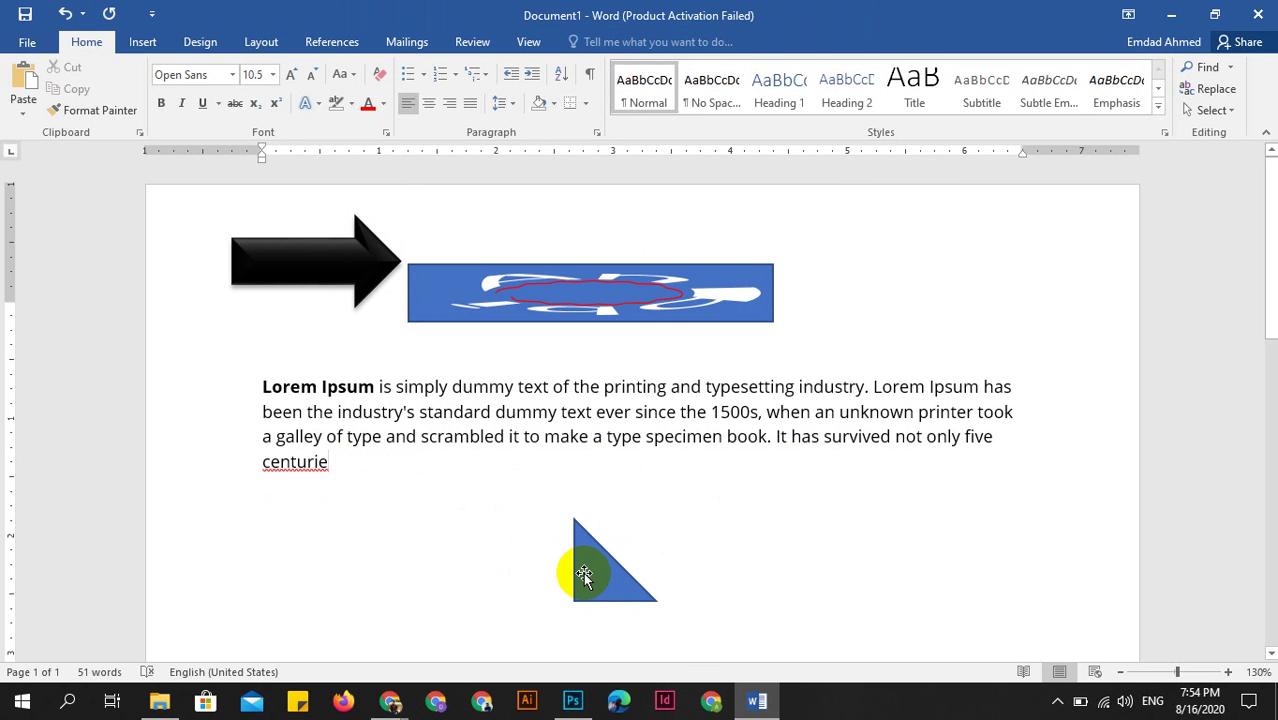
left_click(570, 700)
left_click(567, 700)
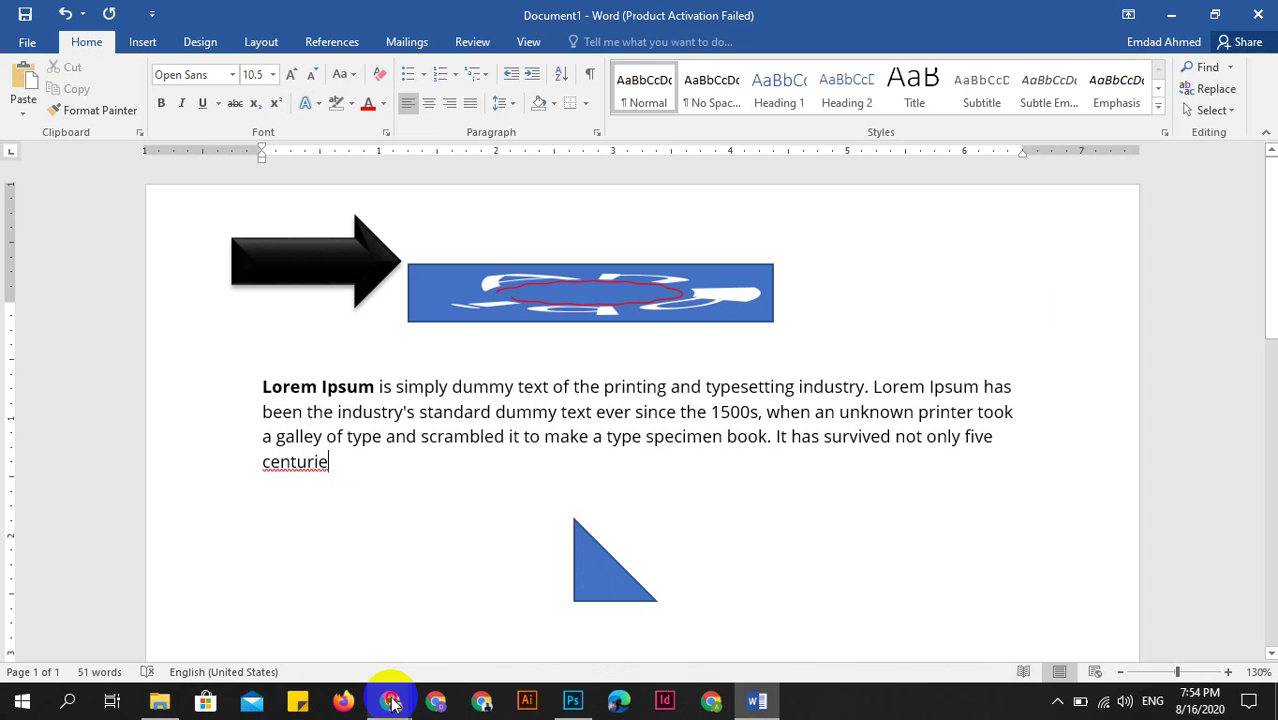
mouse_move(389, 703)
left_click(370, 552)
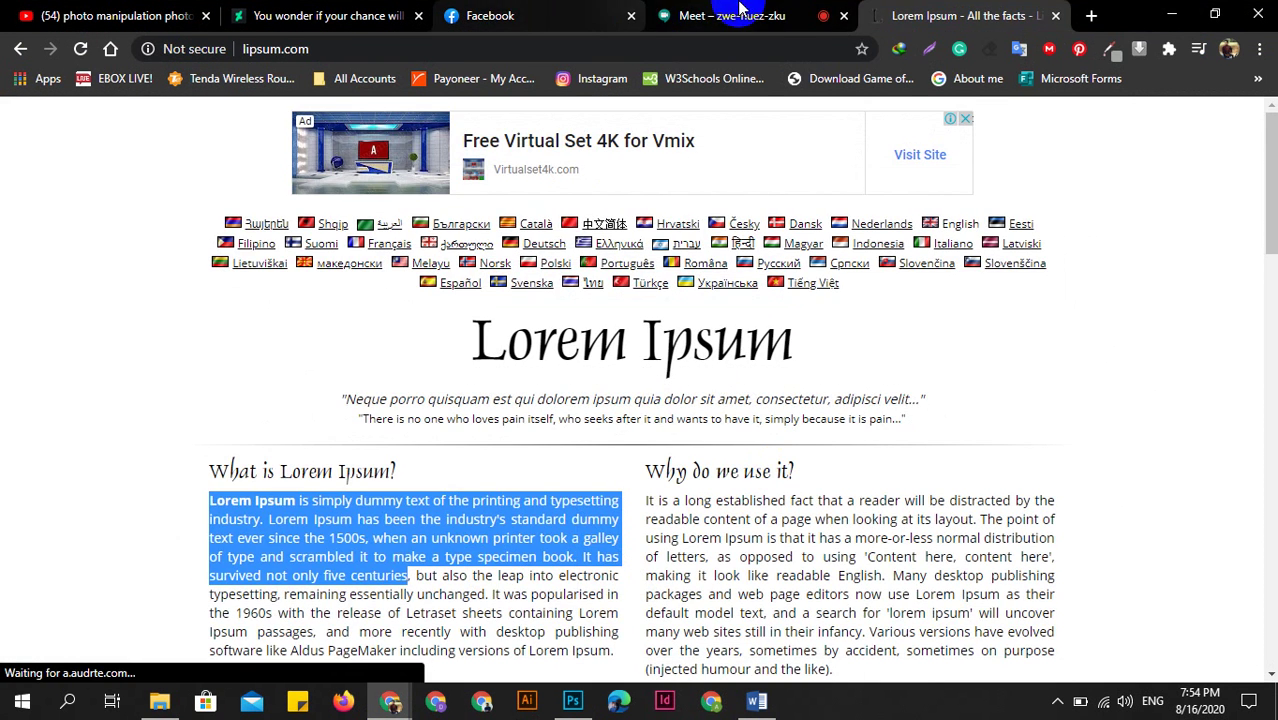
left_click(730, 15)
left_click(1243, 178)
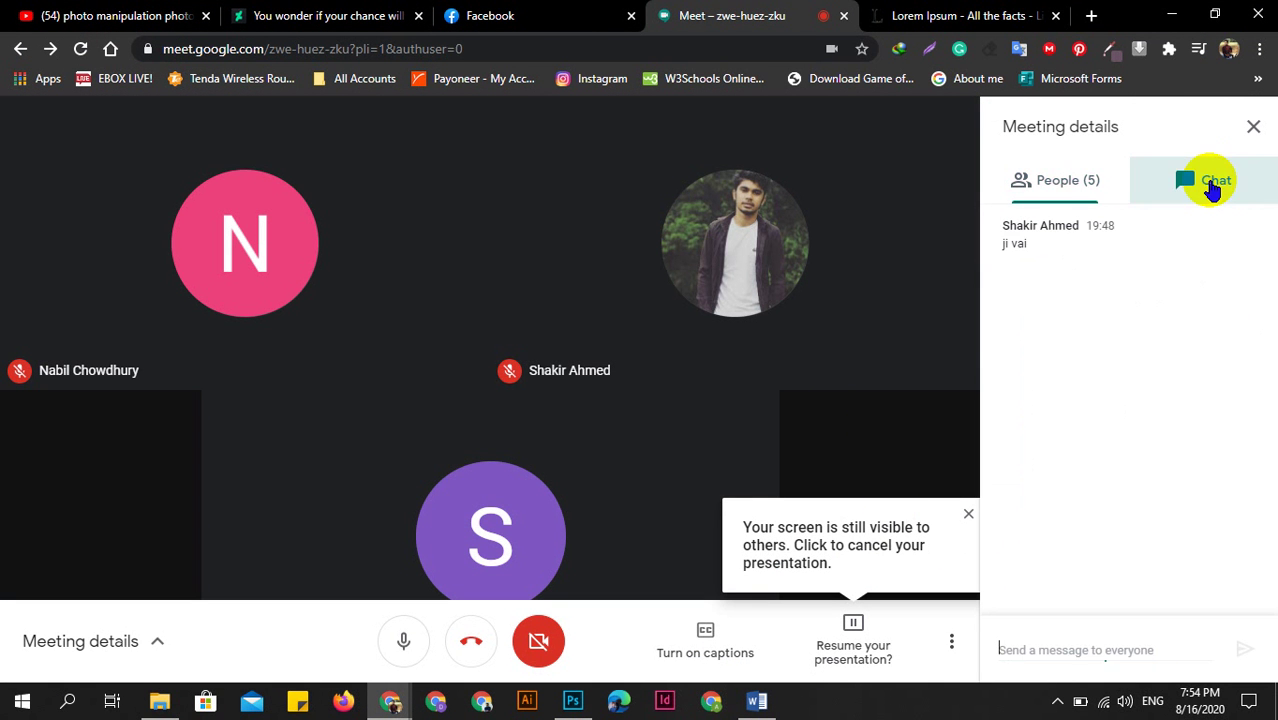
left_click(1056, 194)
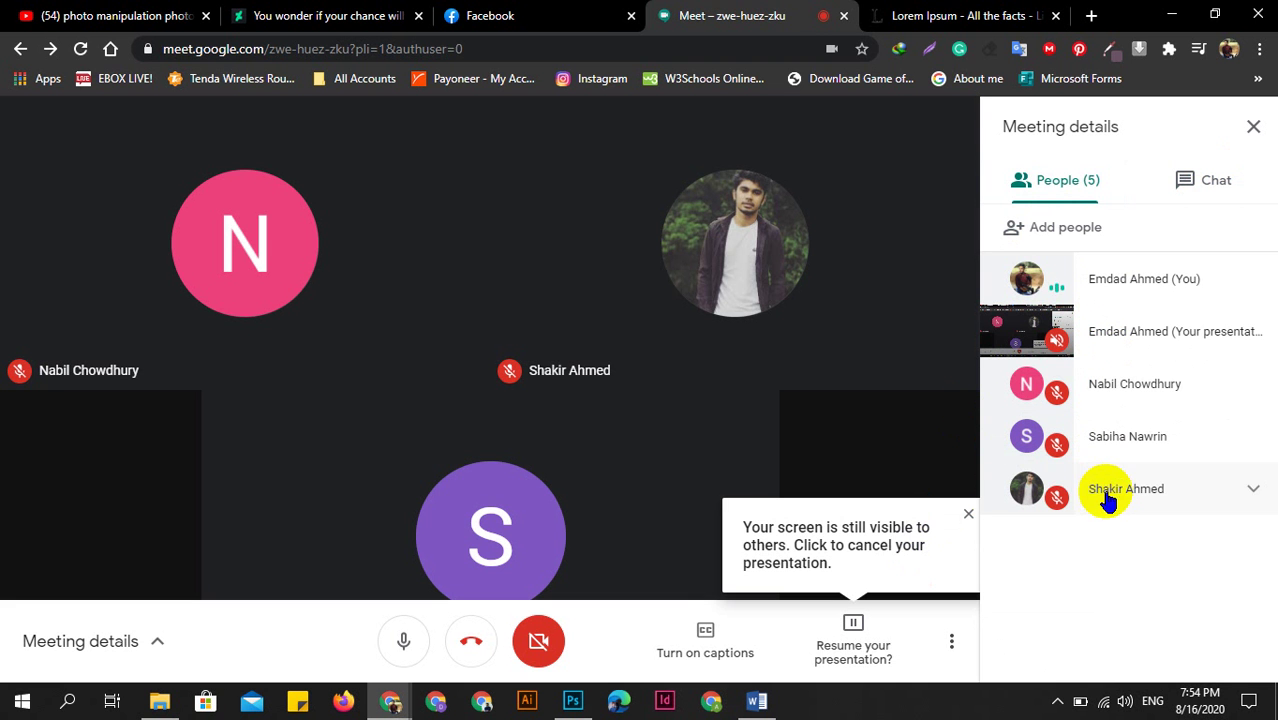
left_click(1040, 480)
left_click(1171, 14)
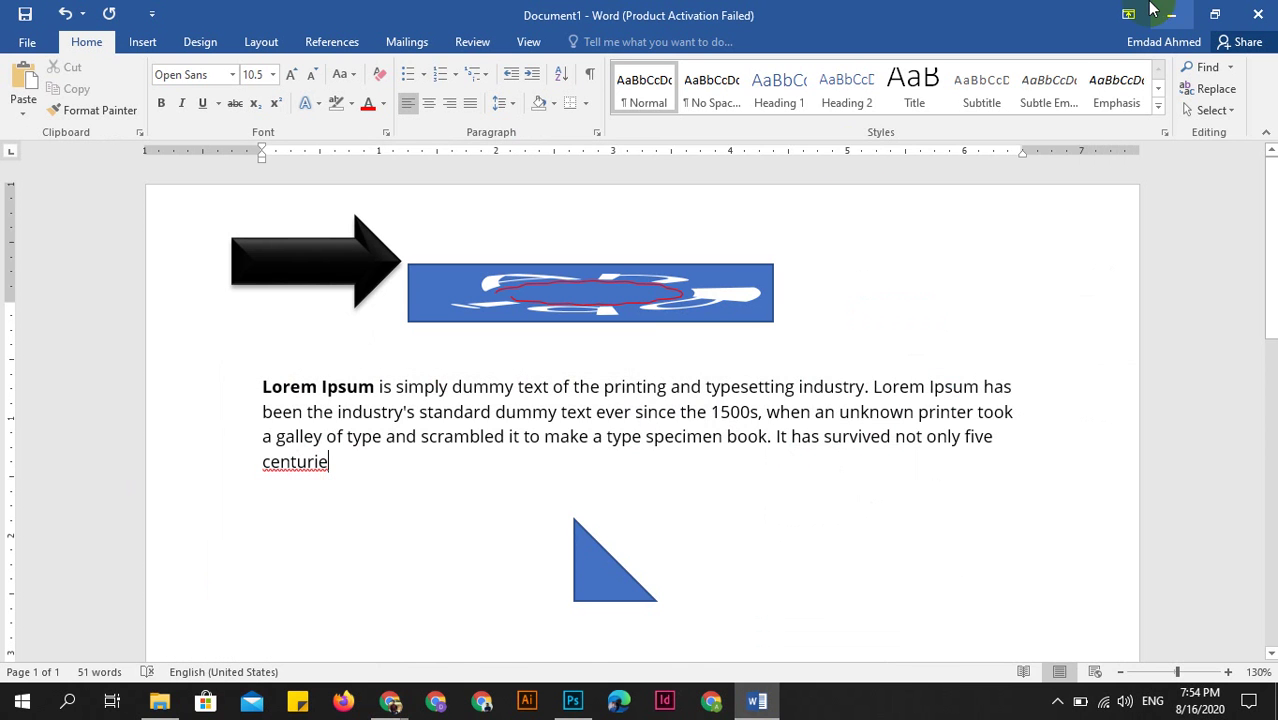
left_click(588, 588)
left_click(855, 520)
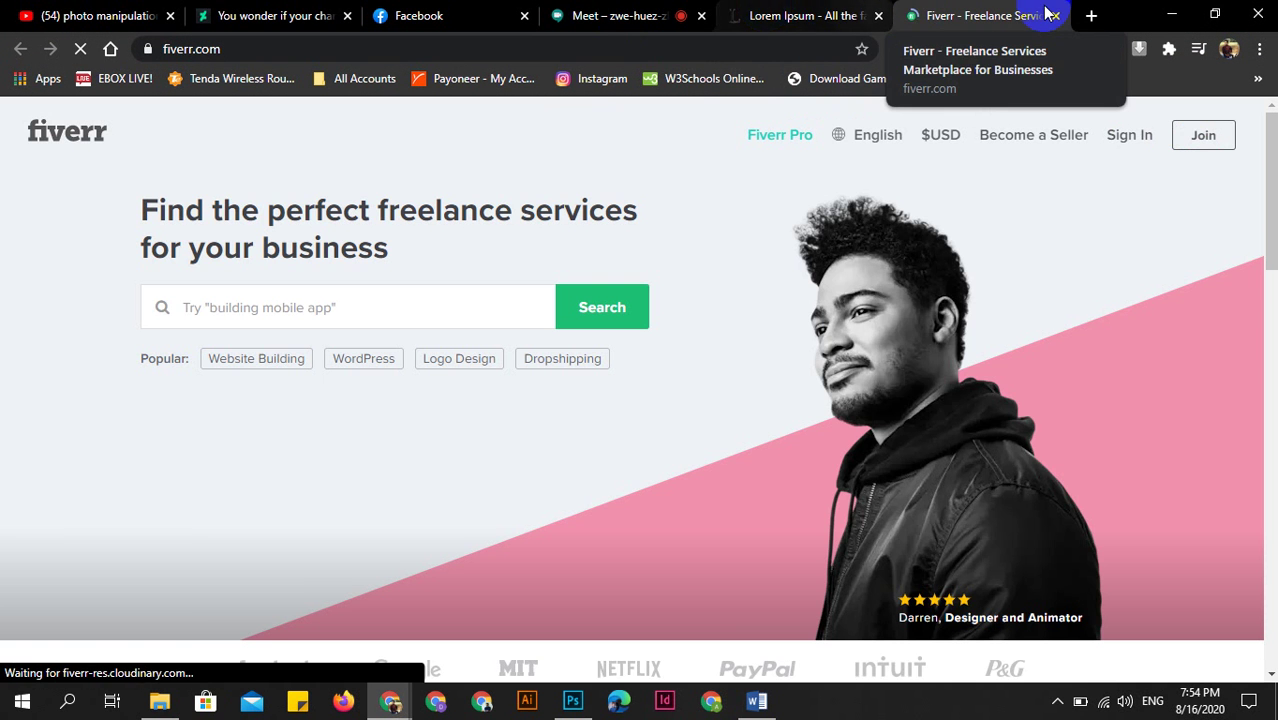
left_click(1056, 16)
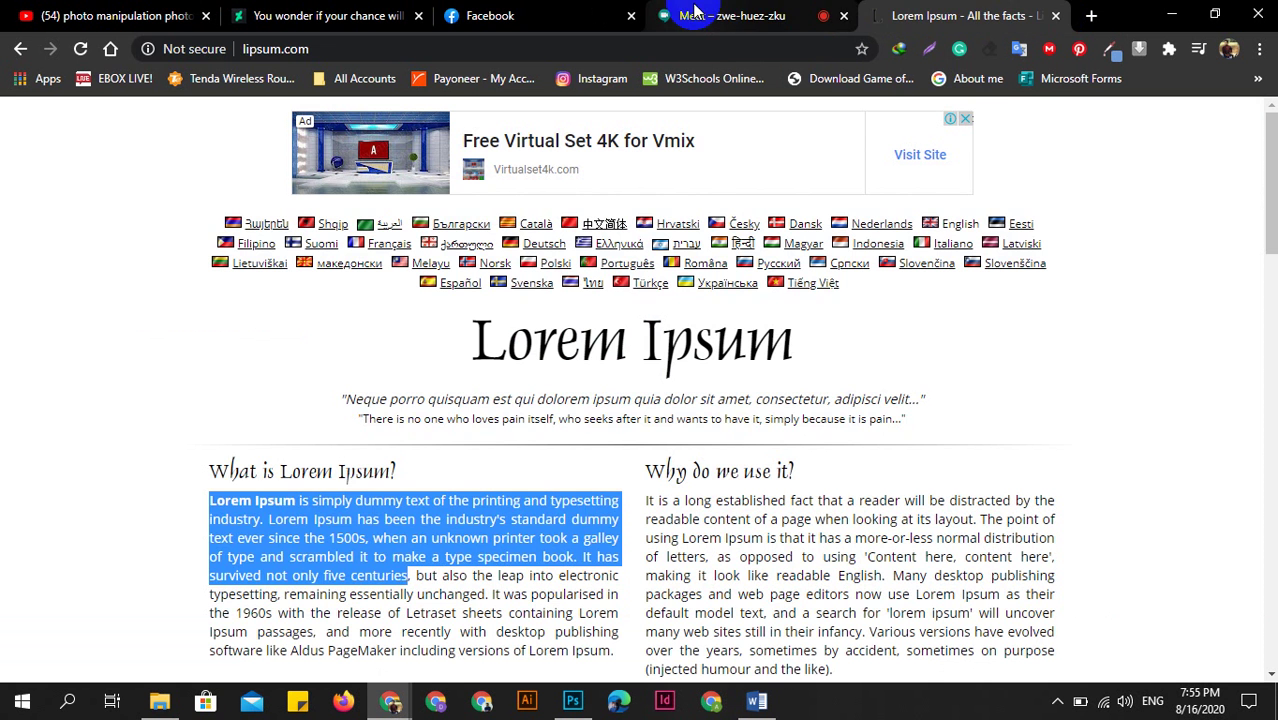
left_click(700, 16)
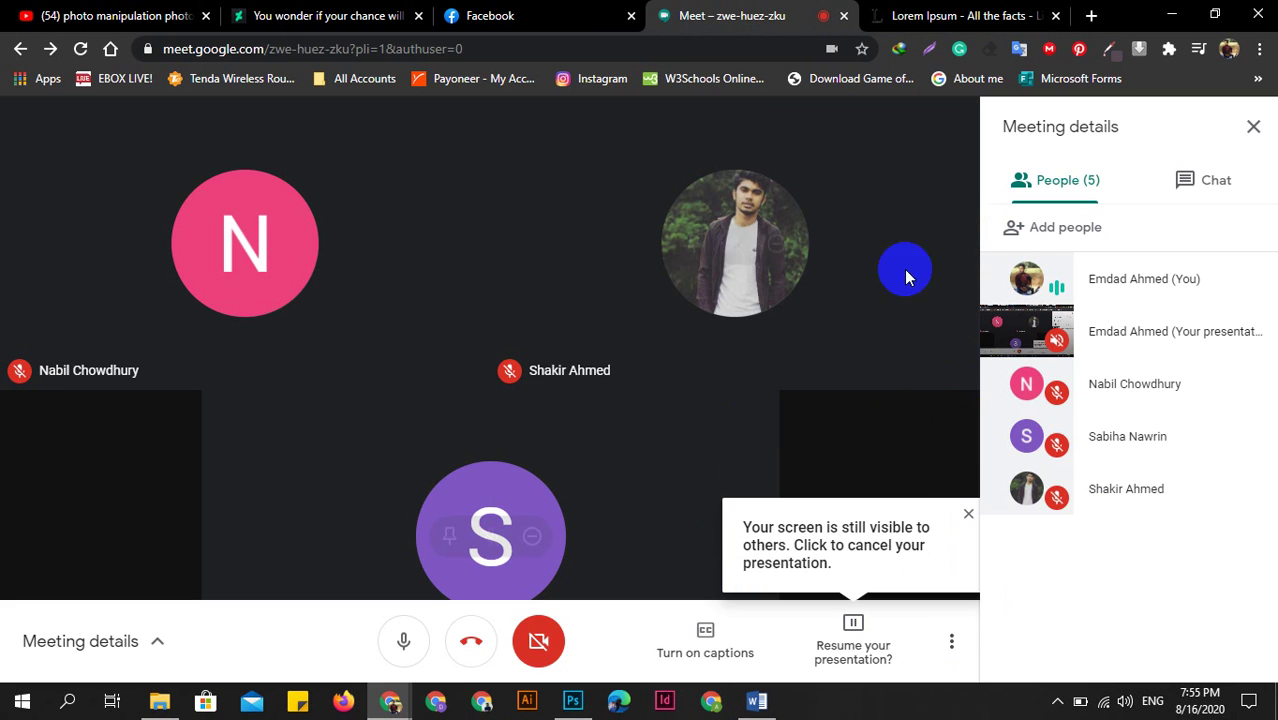
left_click(1184, 16)
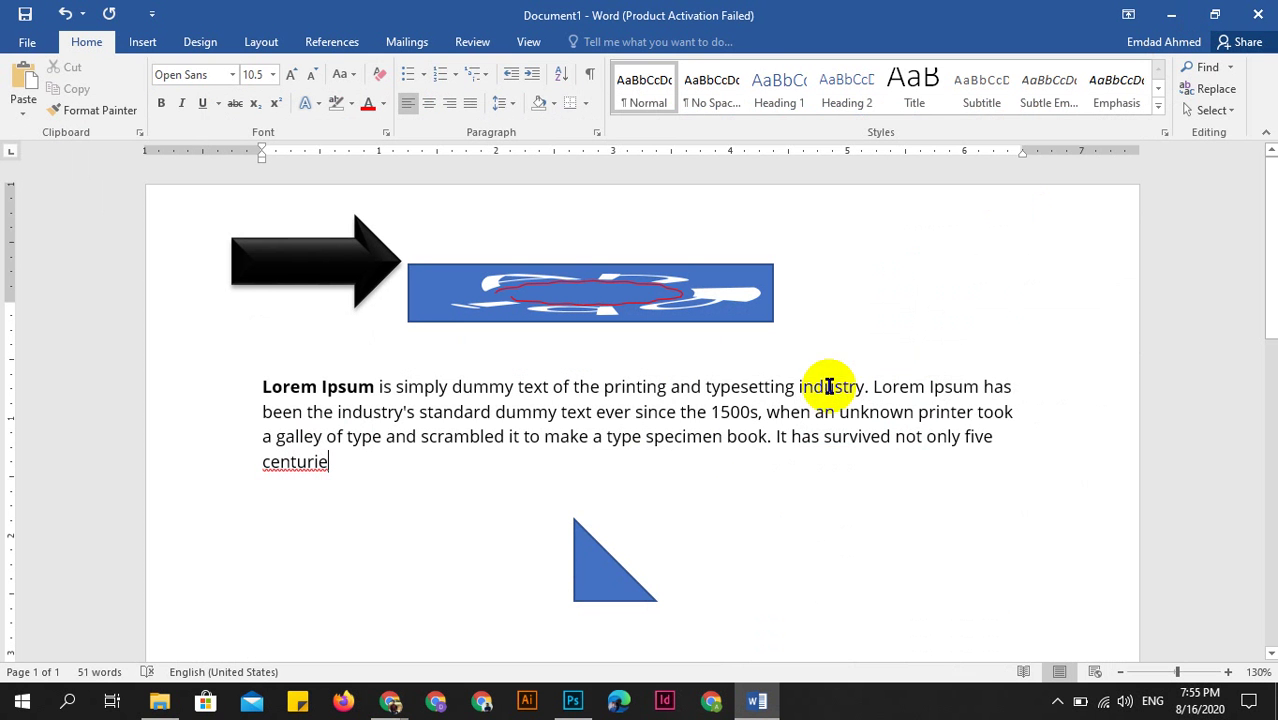
Delete the blue triangle from the page.
left_click(594, 566)
key("Delete")
left_click(527, 486)
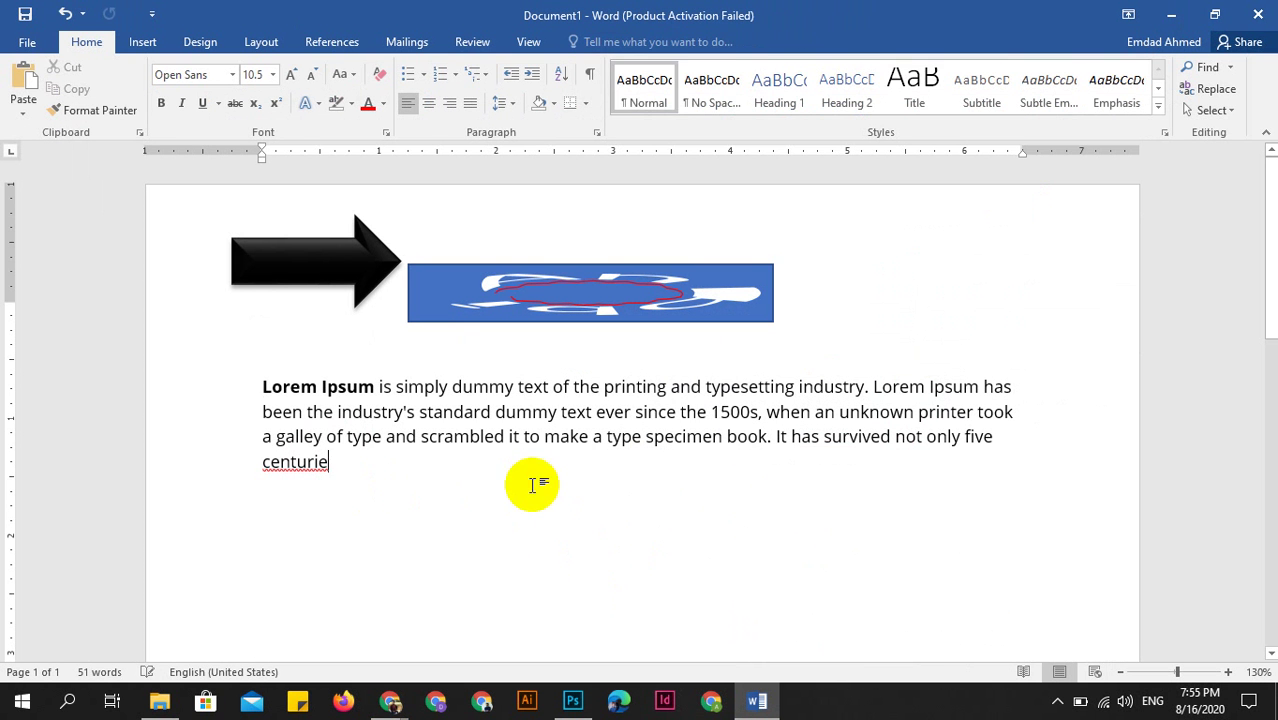
Browse the Design style sets, Insert, Layout and References ribbons, then return to Home.
left_click(190, 42)
left_click(150, 42)
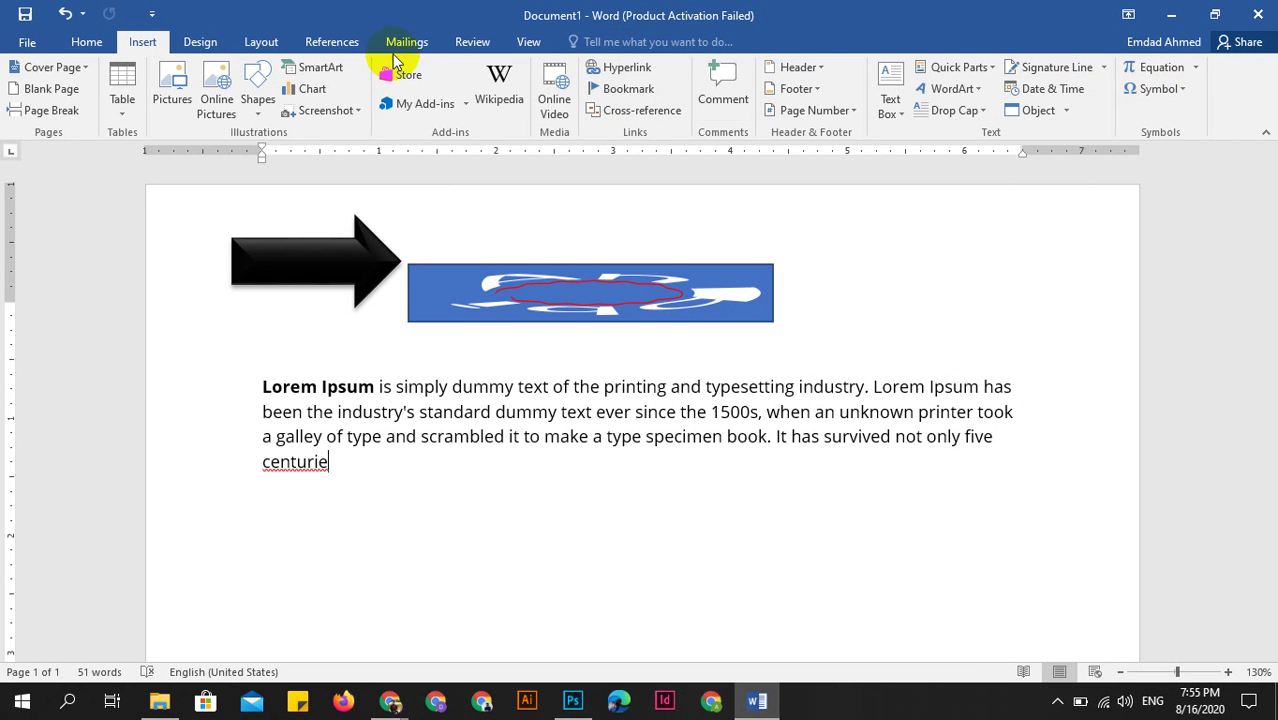
left_click(210, 44)
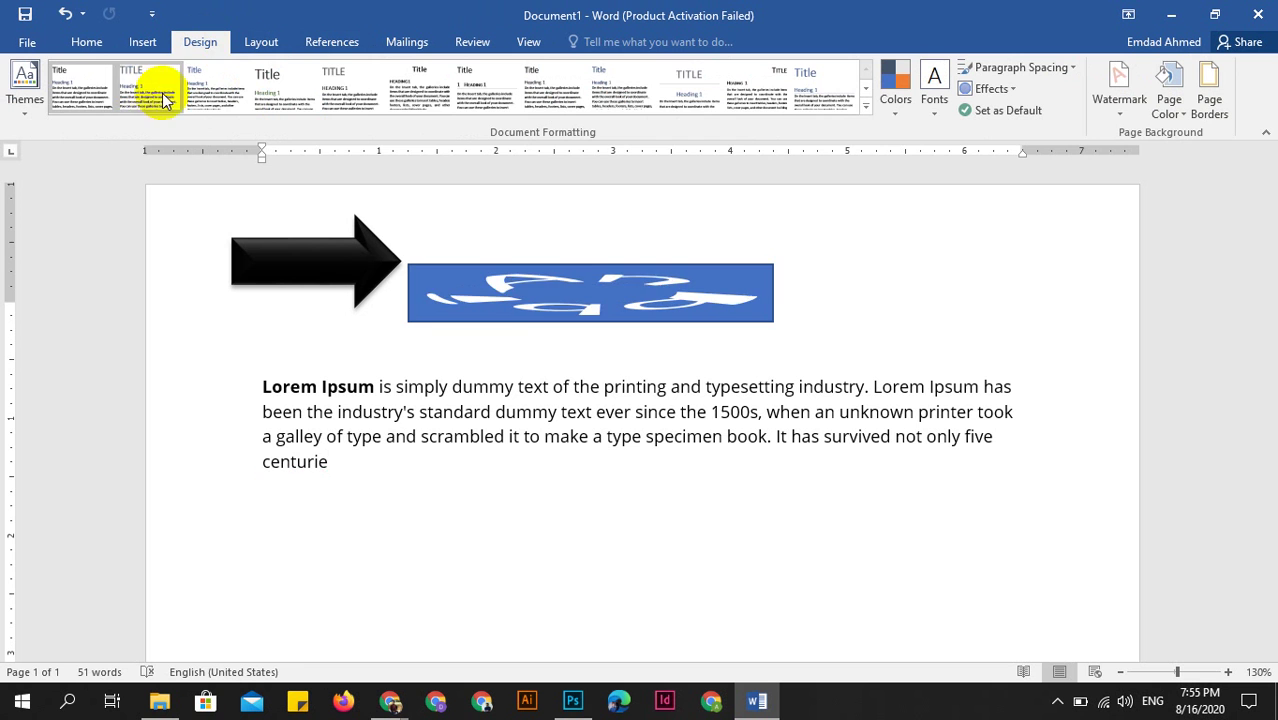
left_click(867, 108)
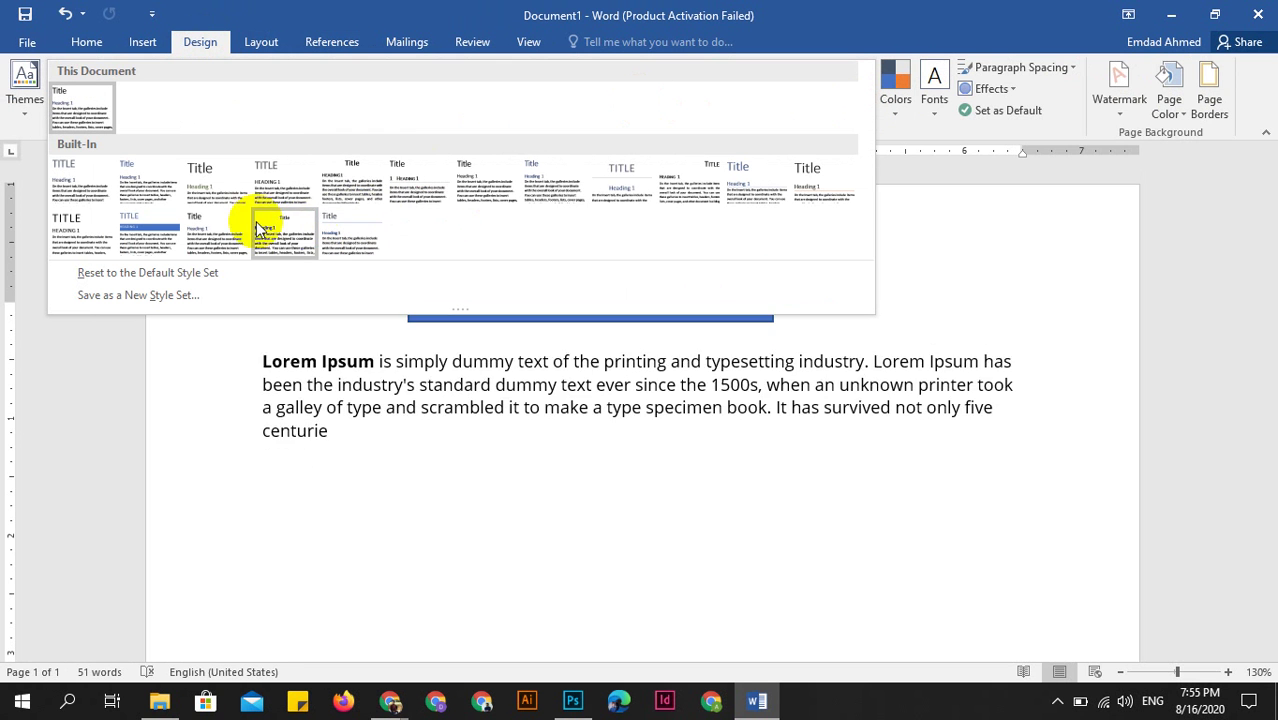
left_click(261, 42)
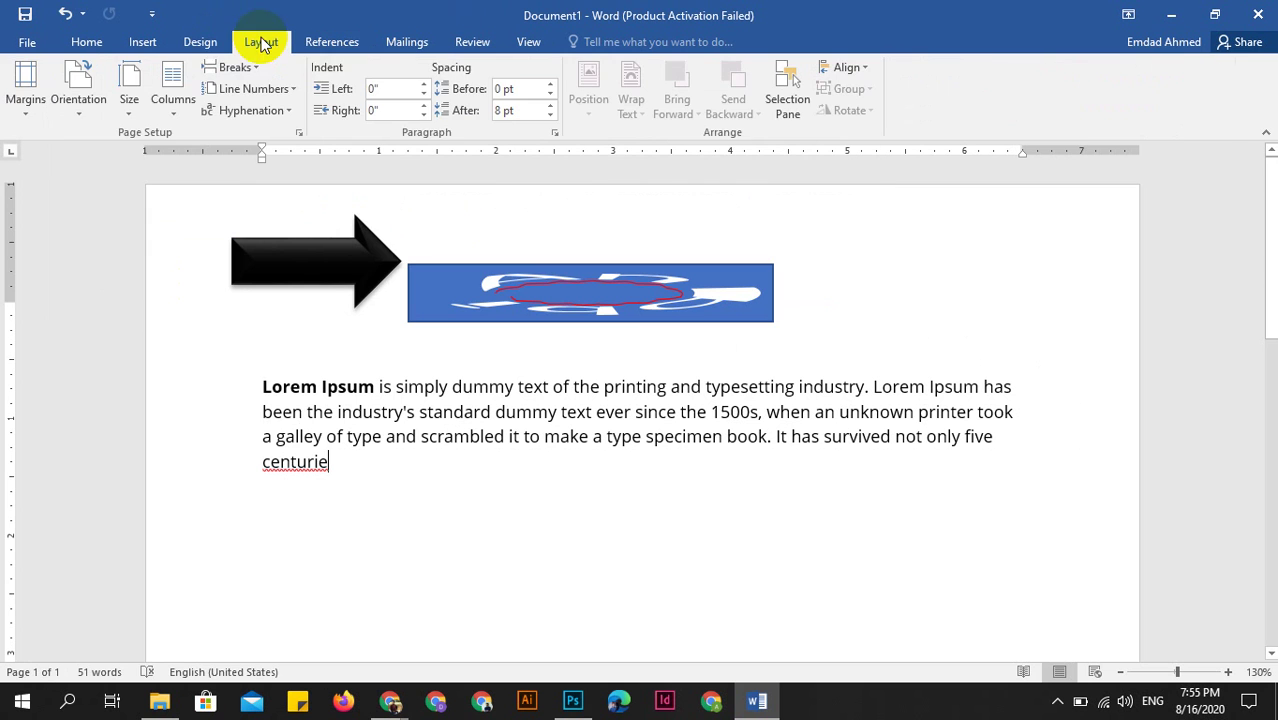
left_click(334, 42)
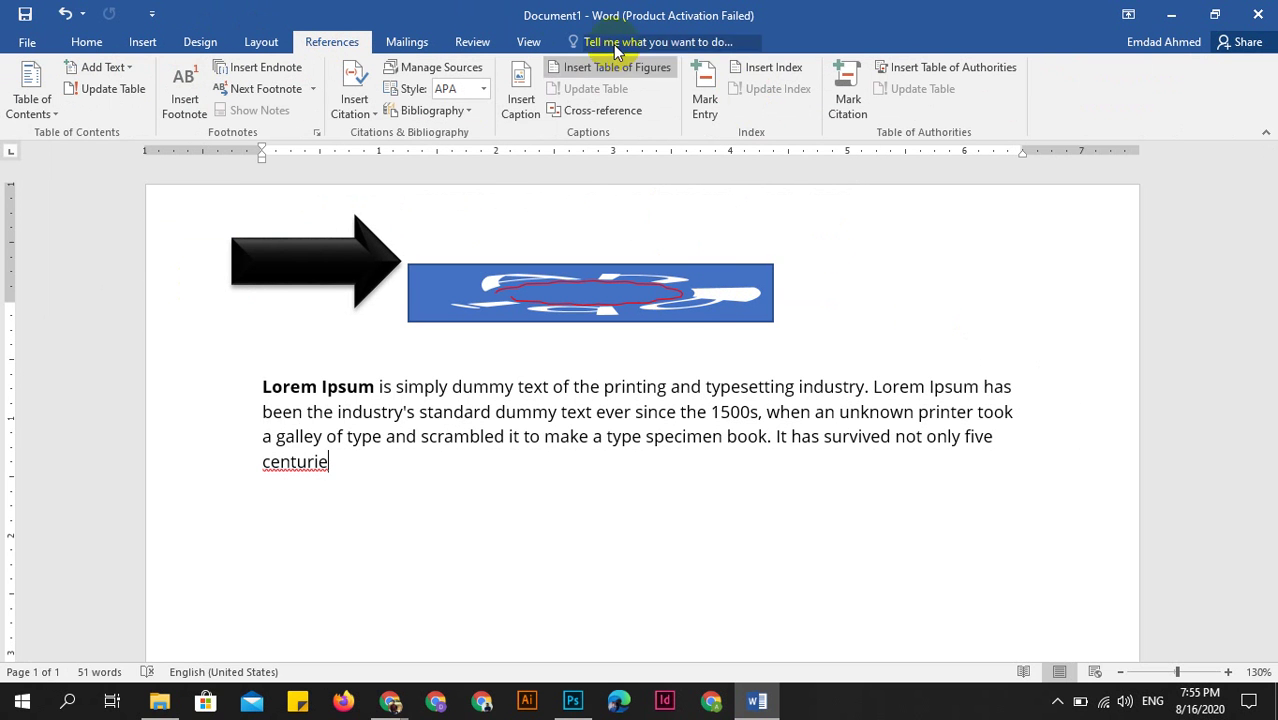
left_click(88, 46)
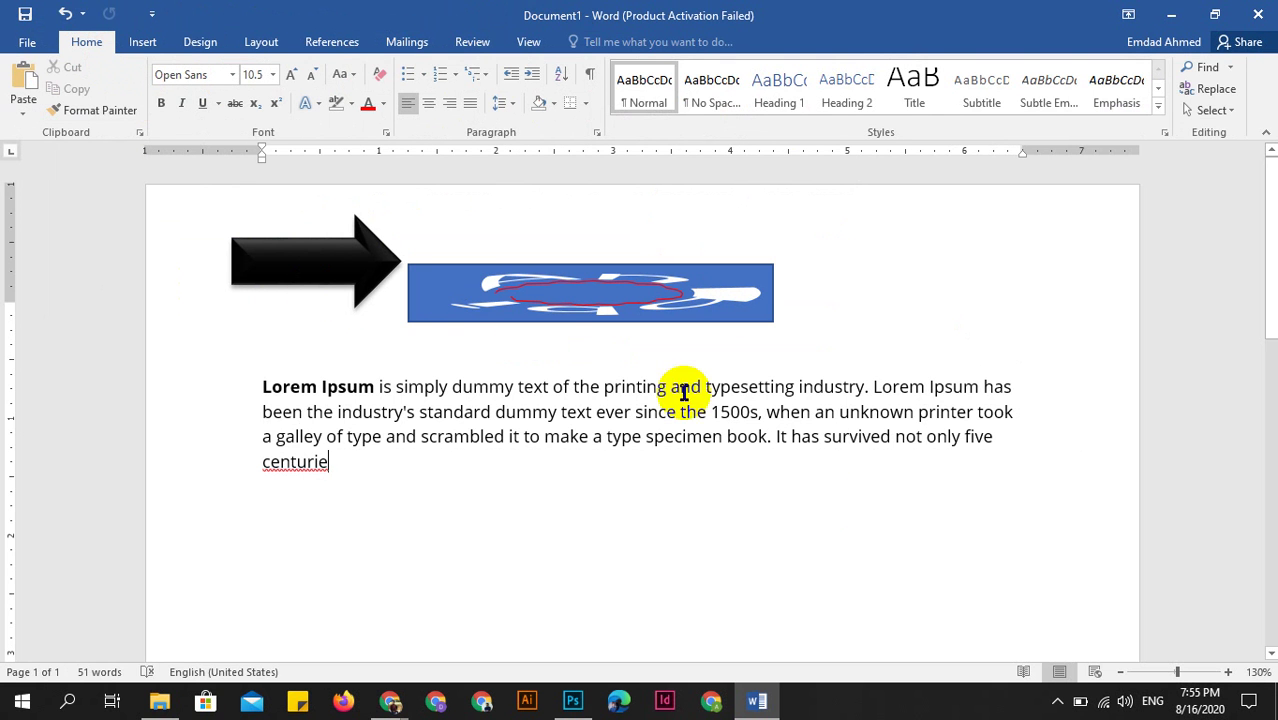
Erase the paragraph, Ctrl+A and Delete everything, then close Word choosing Don't Save.
scroll(680, 435, "down", 3)
scroll(560, 390, "up", 2)
scroll(518, 378, "up", 1)
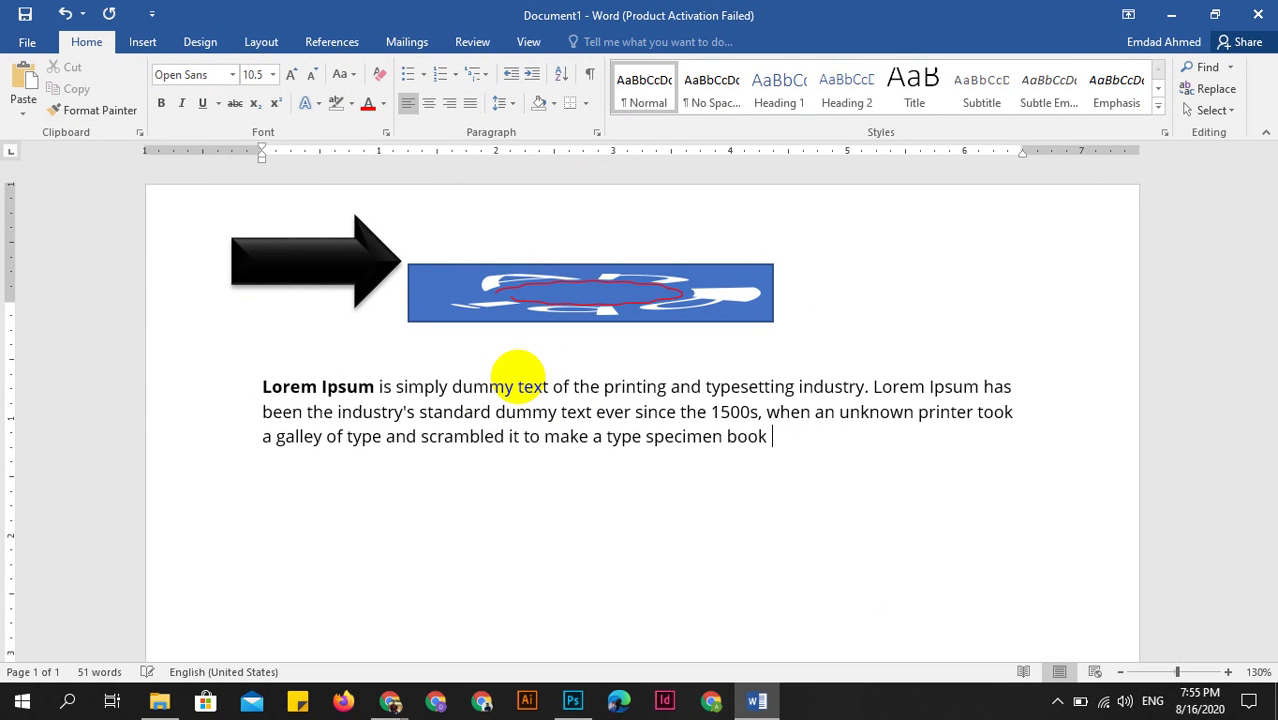
key("BackSpace")
key("BackSpace")
key("BackSpace")
key("BackSpace")
key("BackSpace")
key("BackSpace")
key("BackSpace")
key("BackSpace")
key("BackSpace")
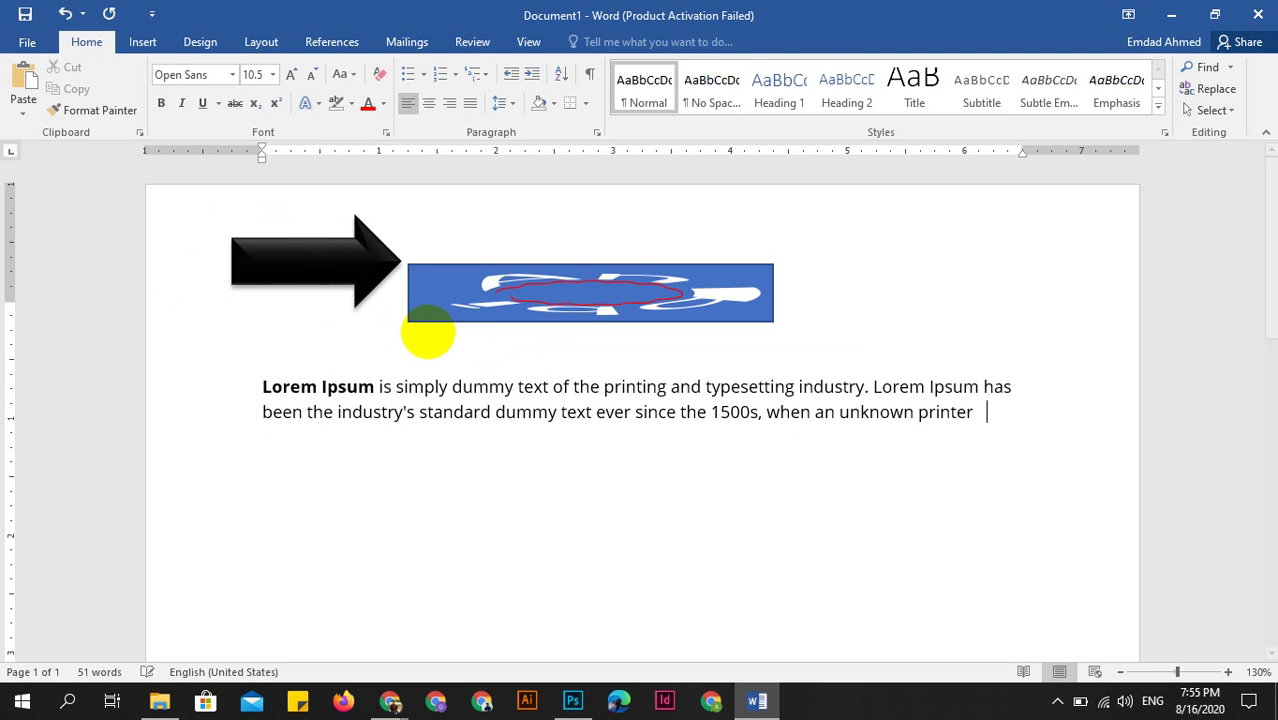
key("BackSpace")
key("BackSpace")
key("BackSpace")
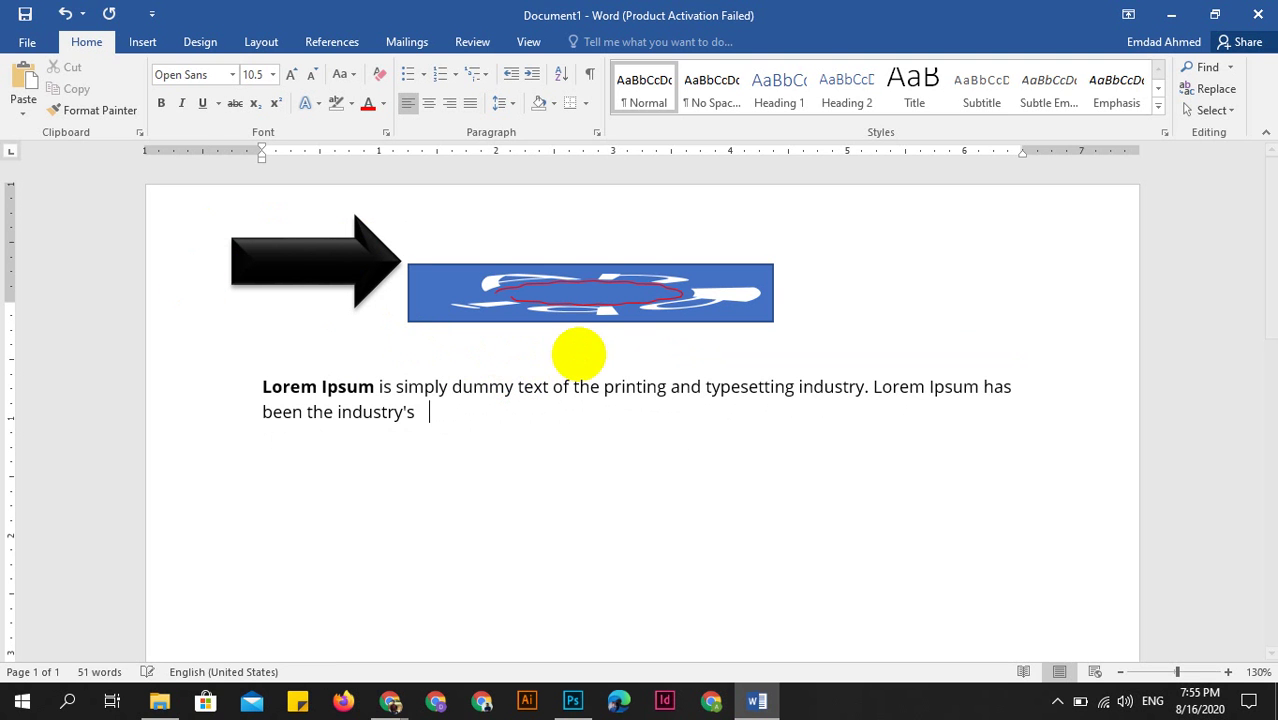
key("BackSpace")
key("BackSpace")
key("BackSpace")
key("ctrl+a")
key("Delete")
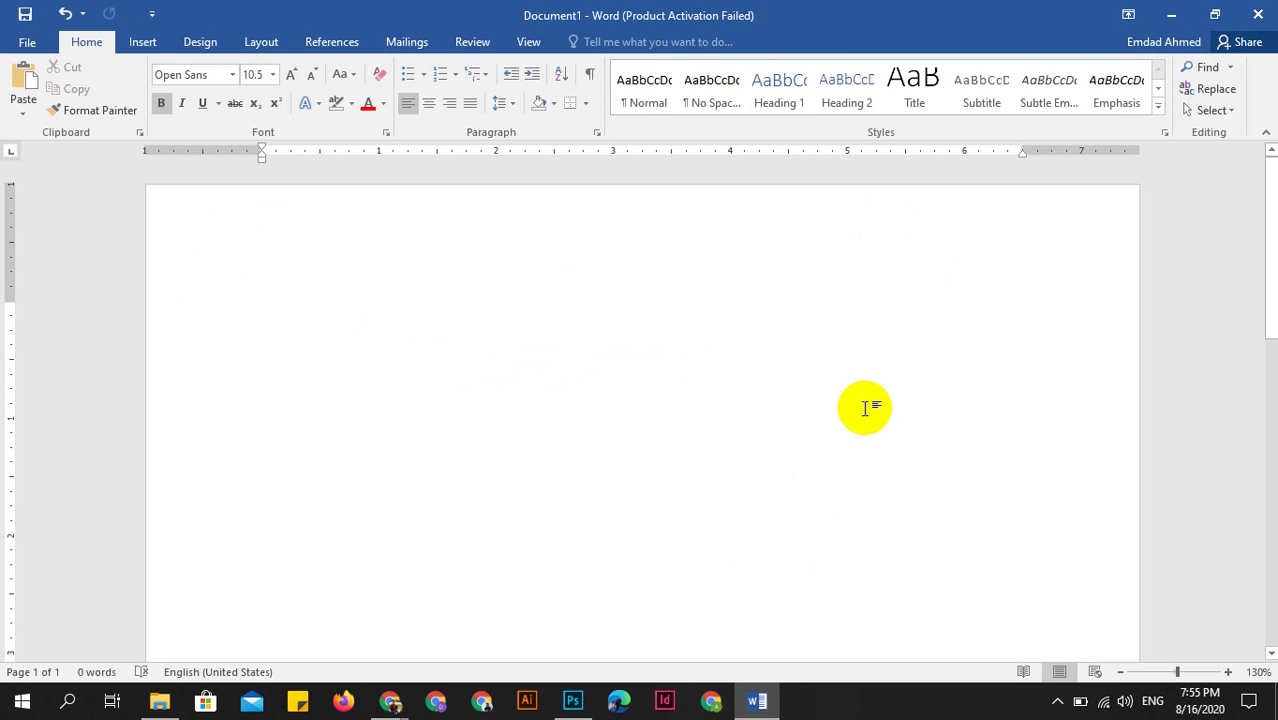
left_click(1258, 20)
left_click(648, 383)
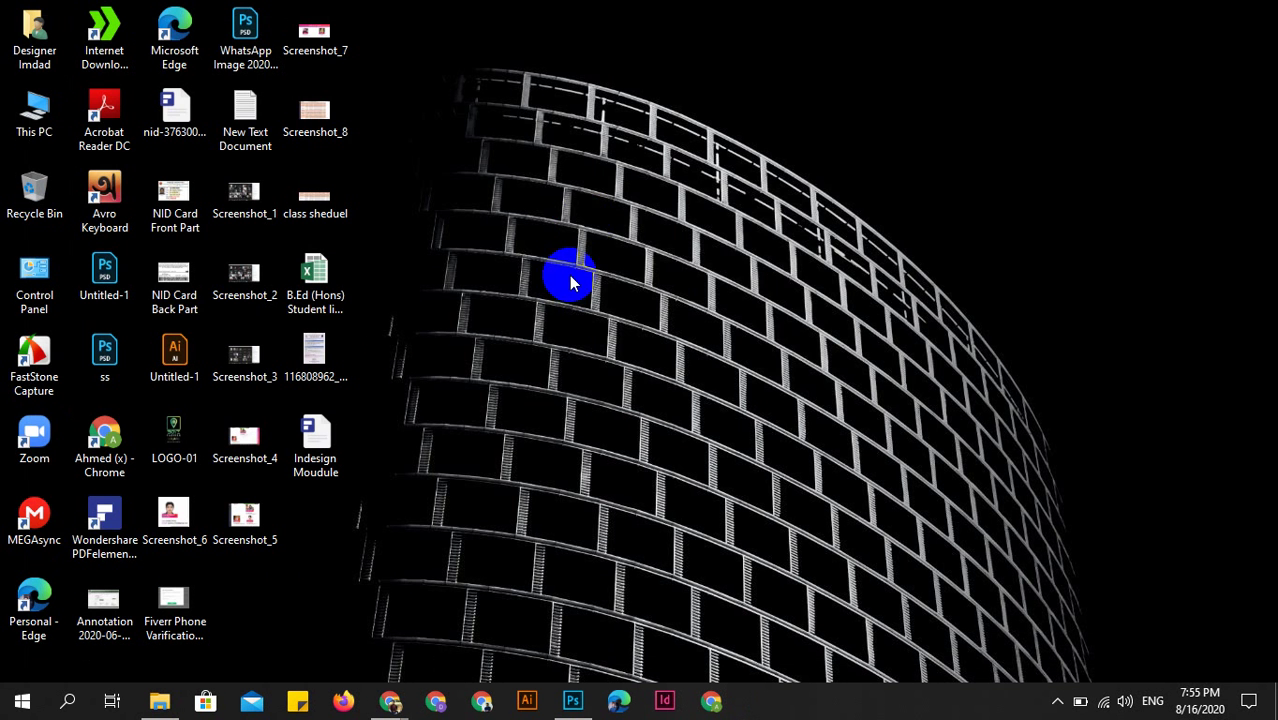
right_click(600, 176)
right_click(741, 237)
right_click(889, 352)
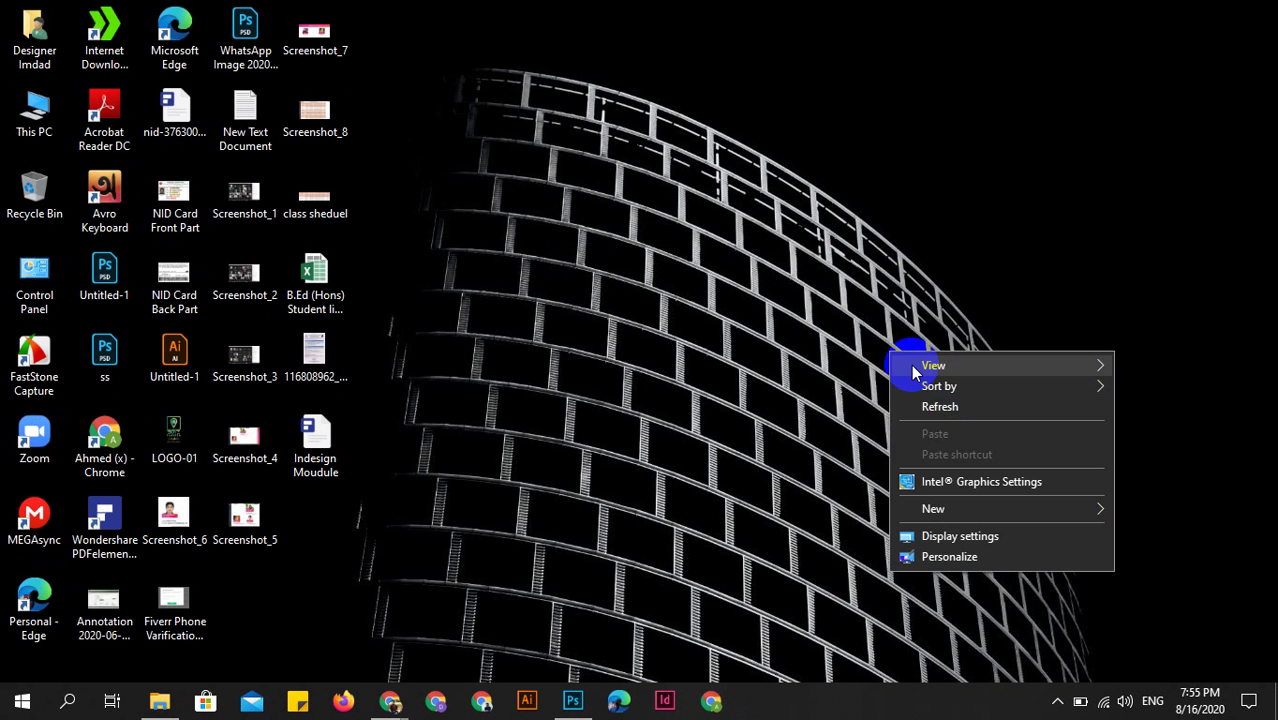
left_click(960, 407)
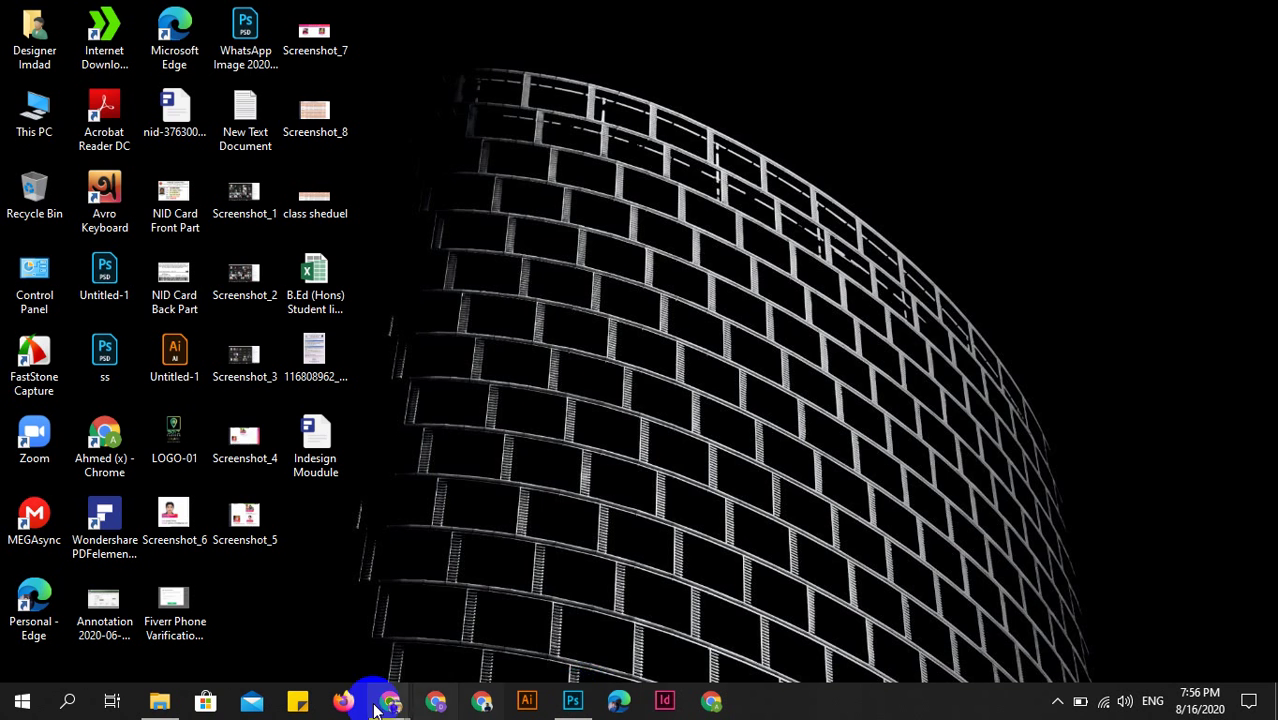
mouse_move(389, 701)
left_click(309, 639)
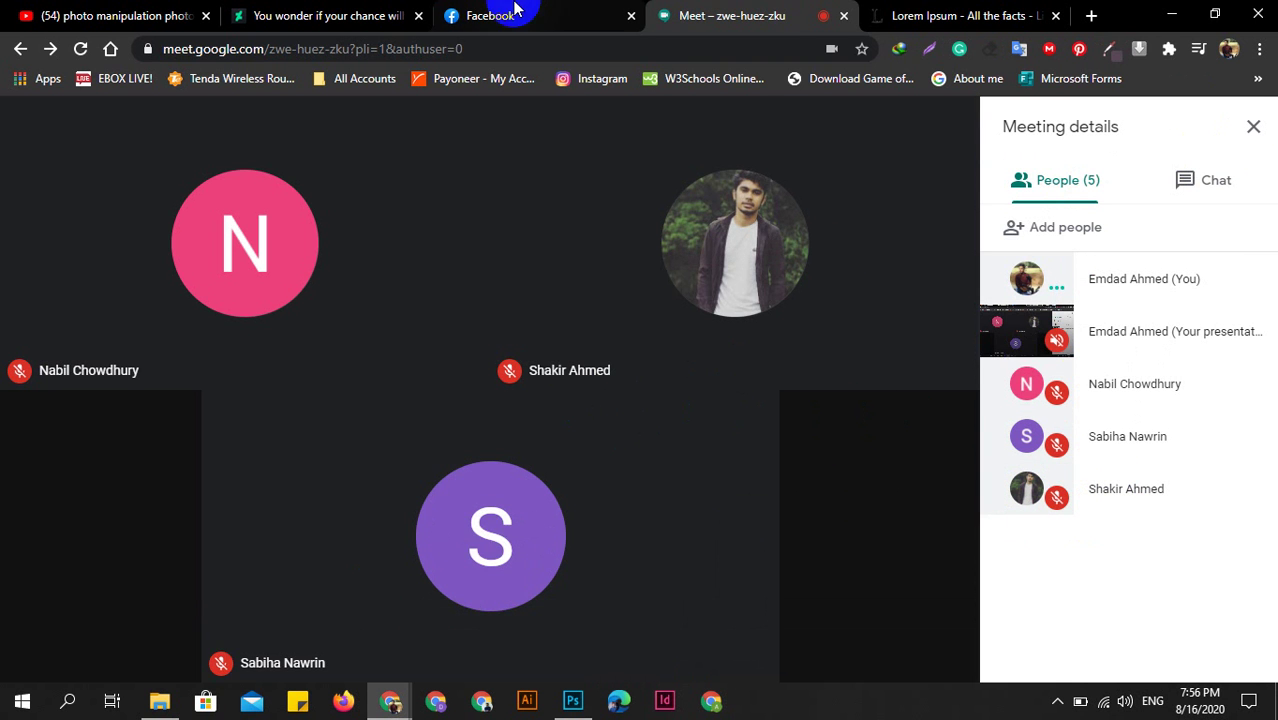
left_click(513, 8)
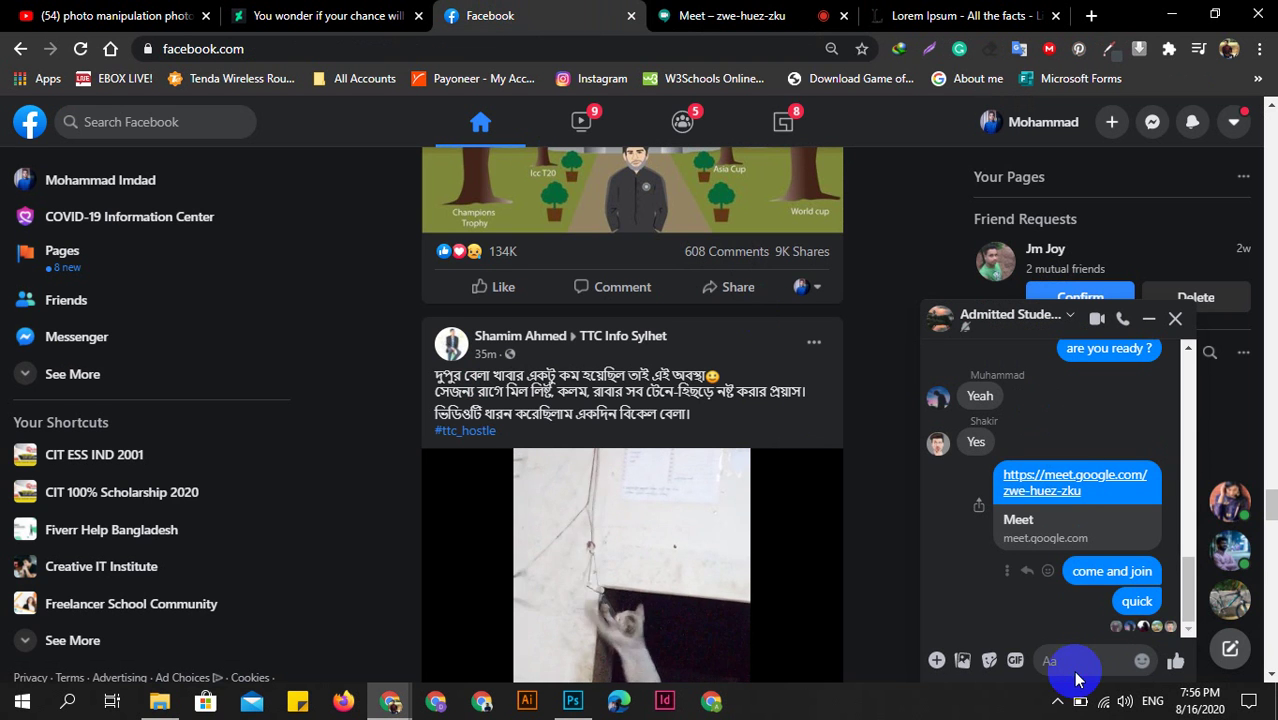
scroll(894, 533, "down", 3)
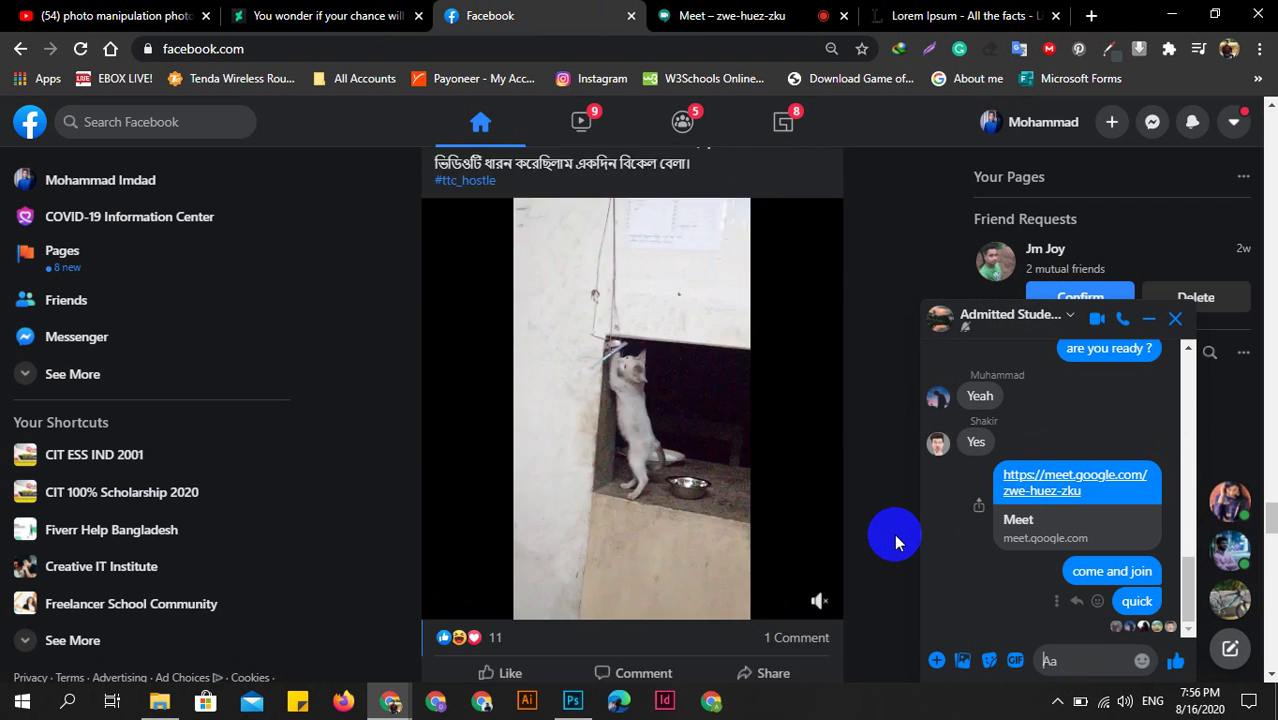
scroll(905, 534, "down", 5)
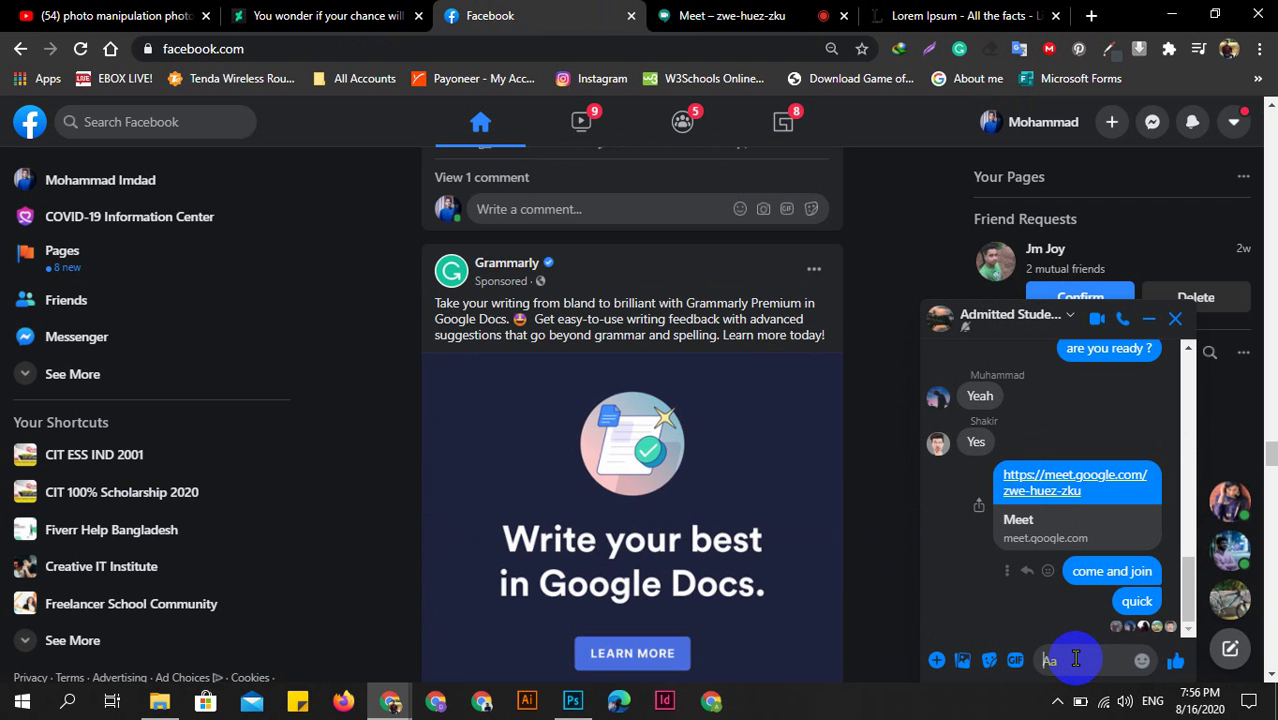
left_click(735, 14)
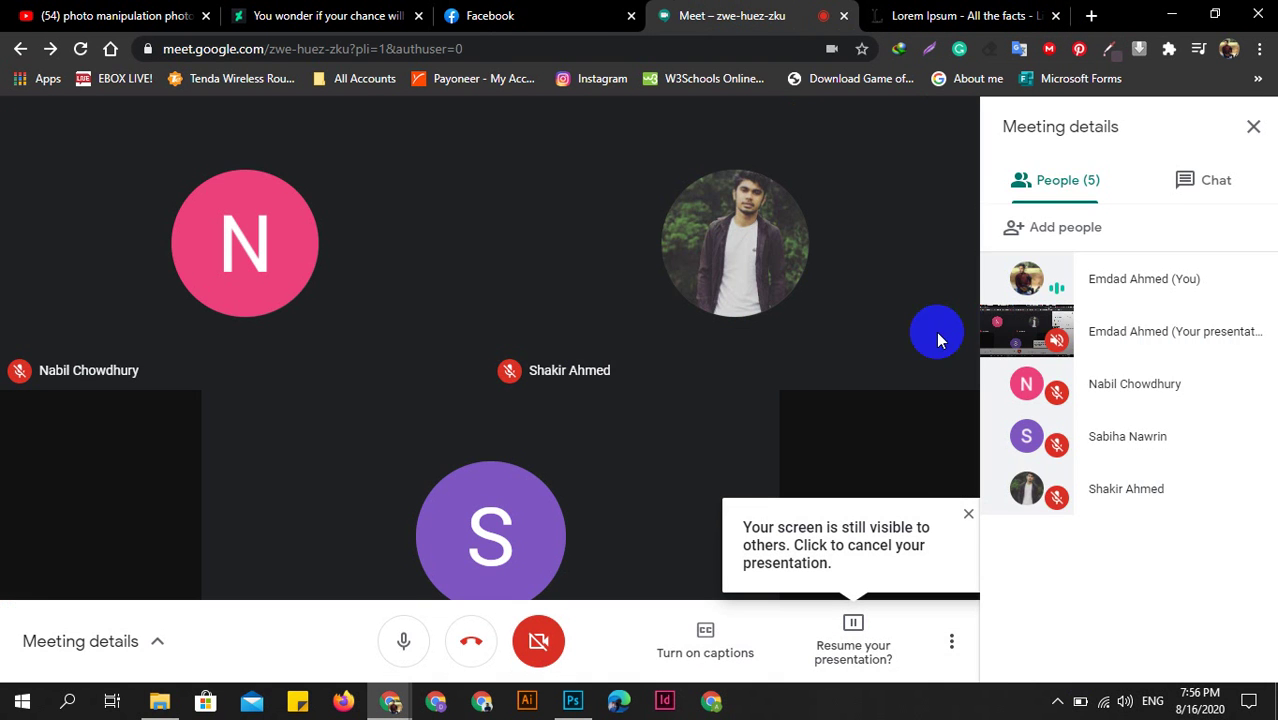
left_click(1203, 180)
left_click(1056, 180)
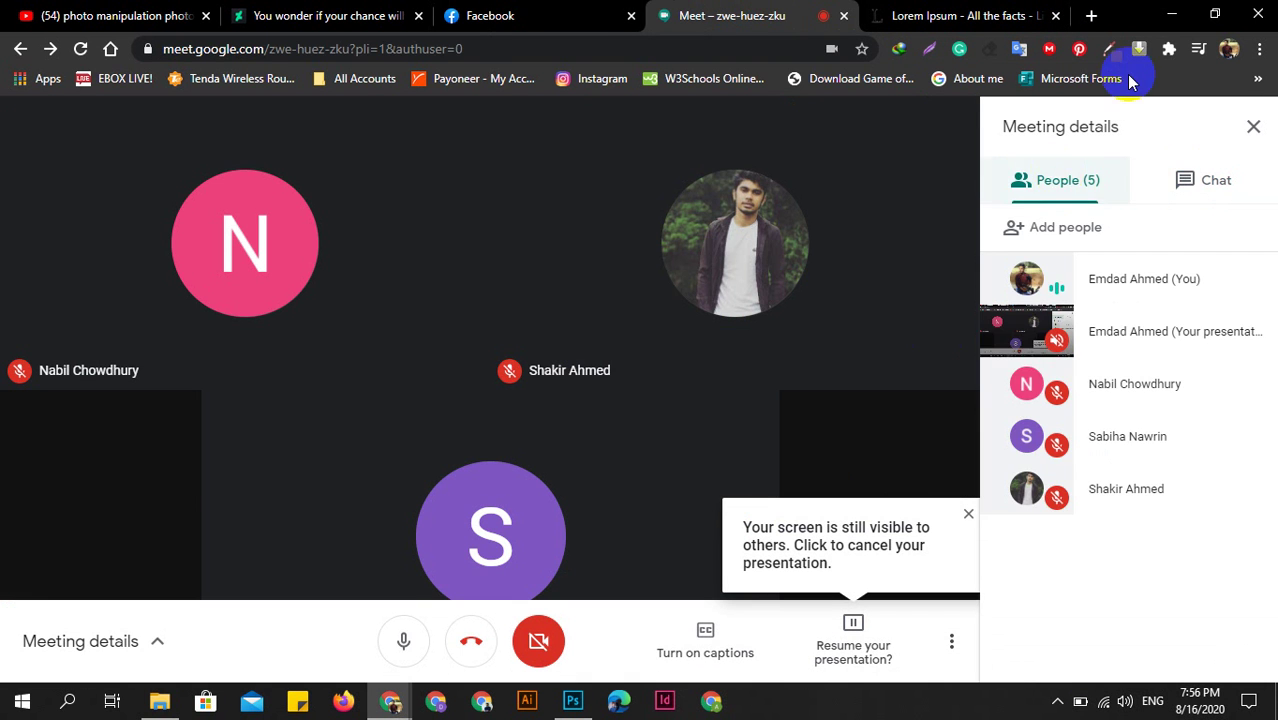
left_click(1160, 12)
right_click(506, 236)
left_click(602, 292)
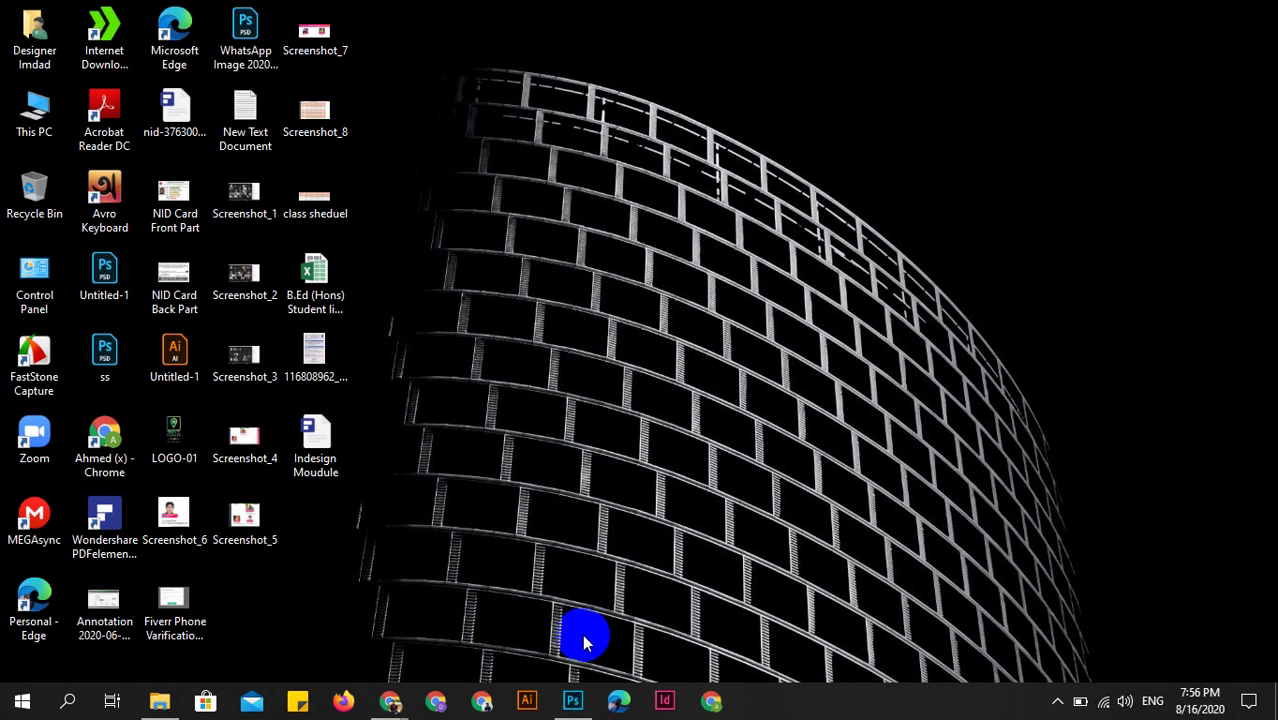
left_click(578, 695)
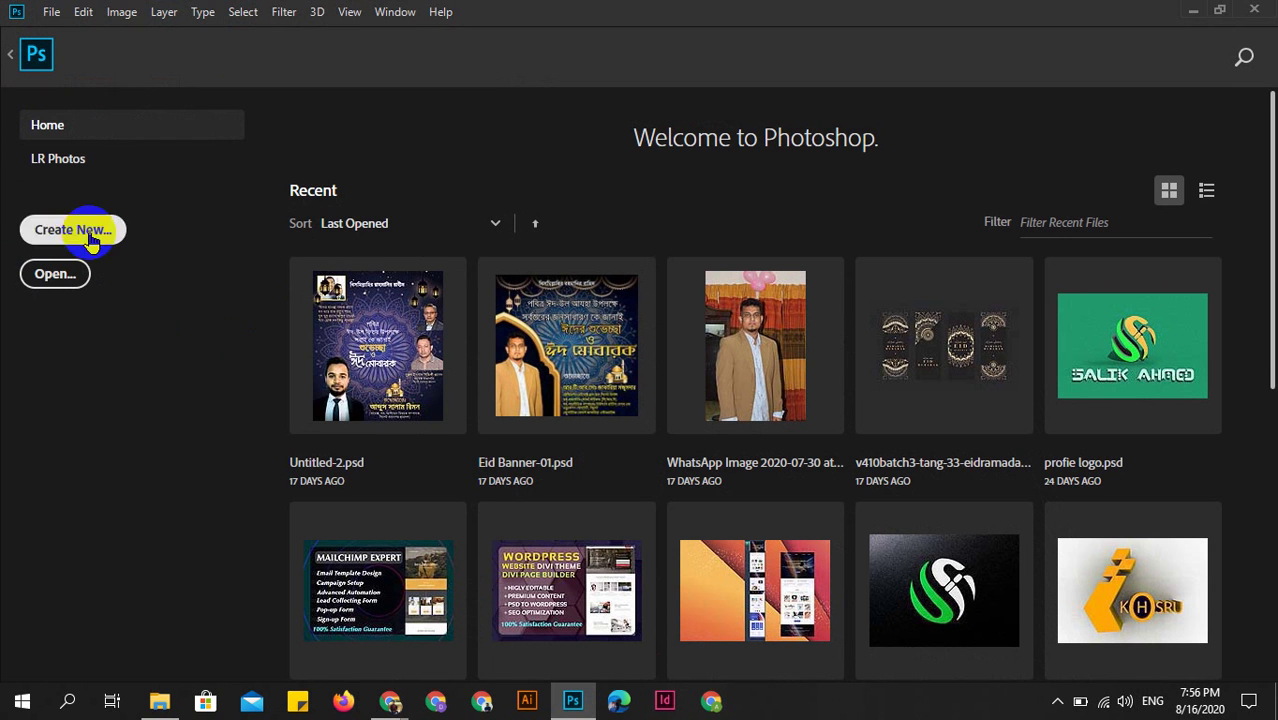
left_click(1188, 10)
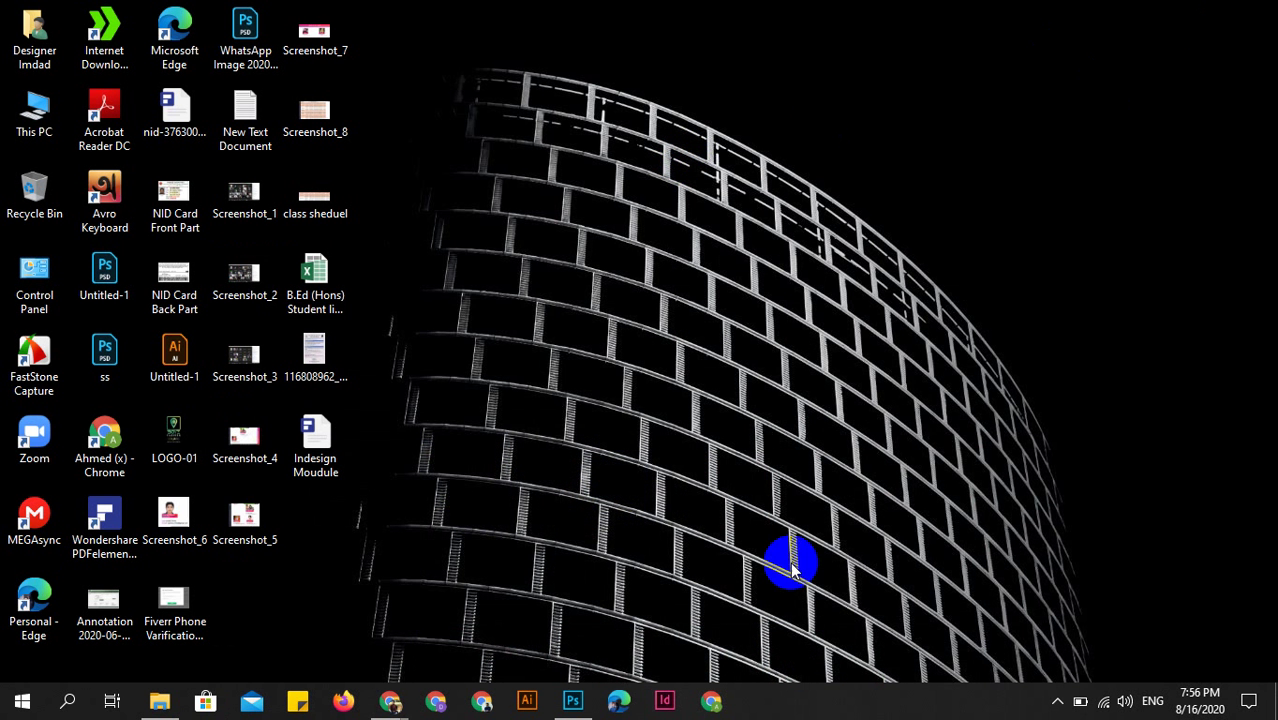
Open G:\2 All Software in File Explorer, then minimize the window.
left_click(160, 700)
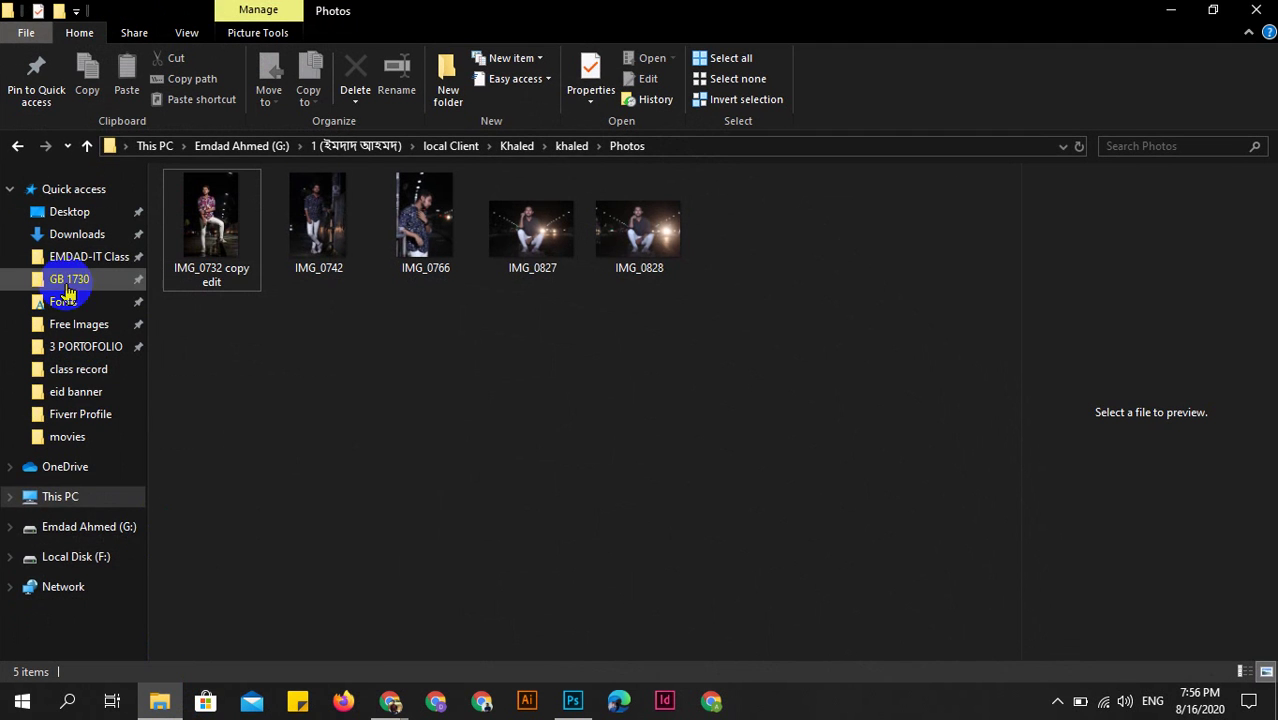
left_click(80, 540)
left_click(297, 223)
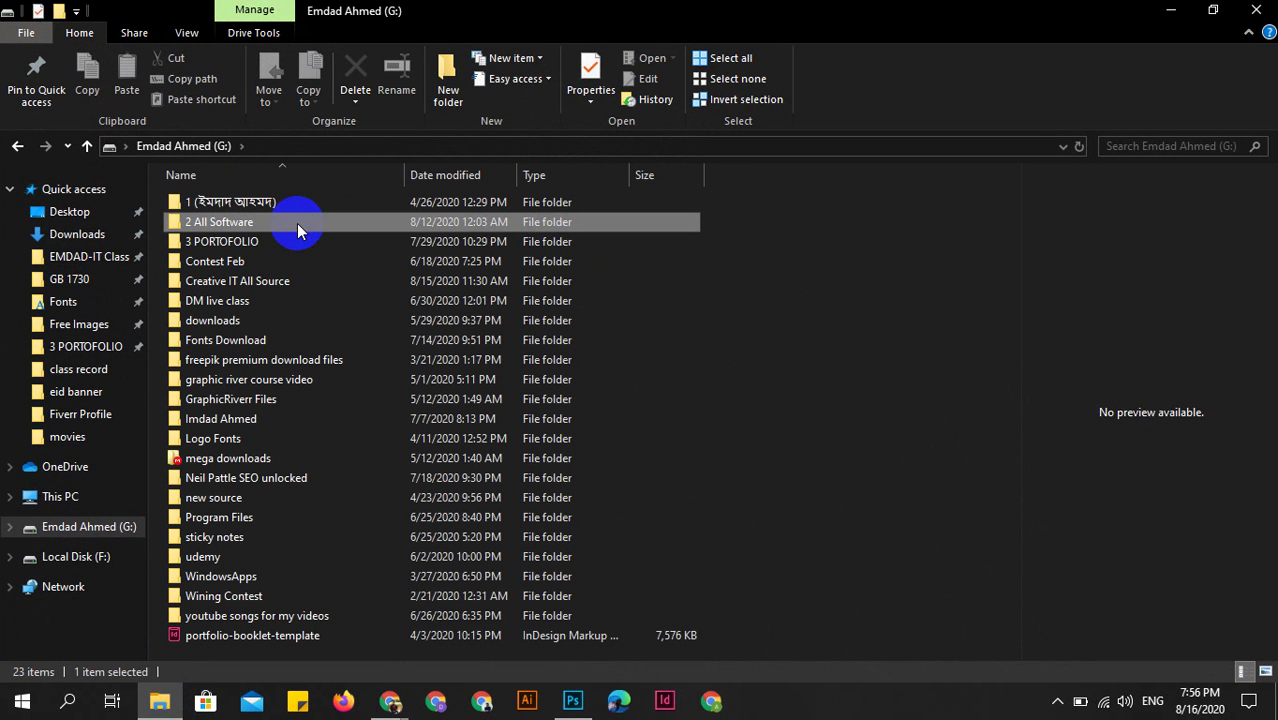
double_click(375, 222)
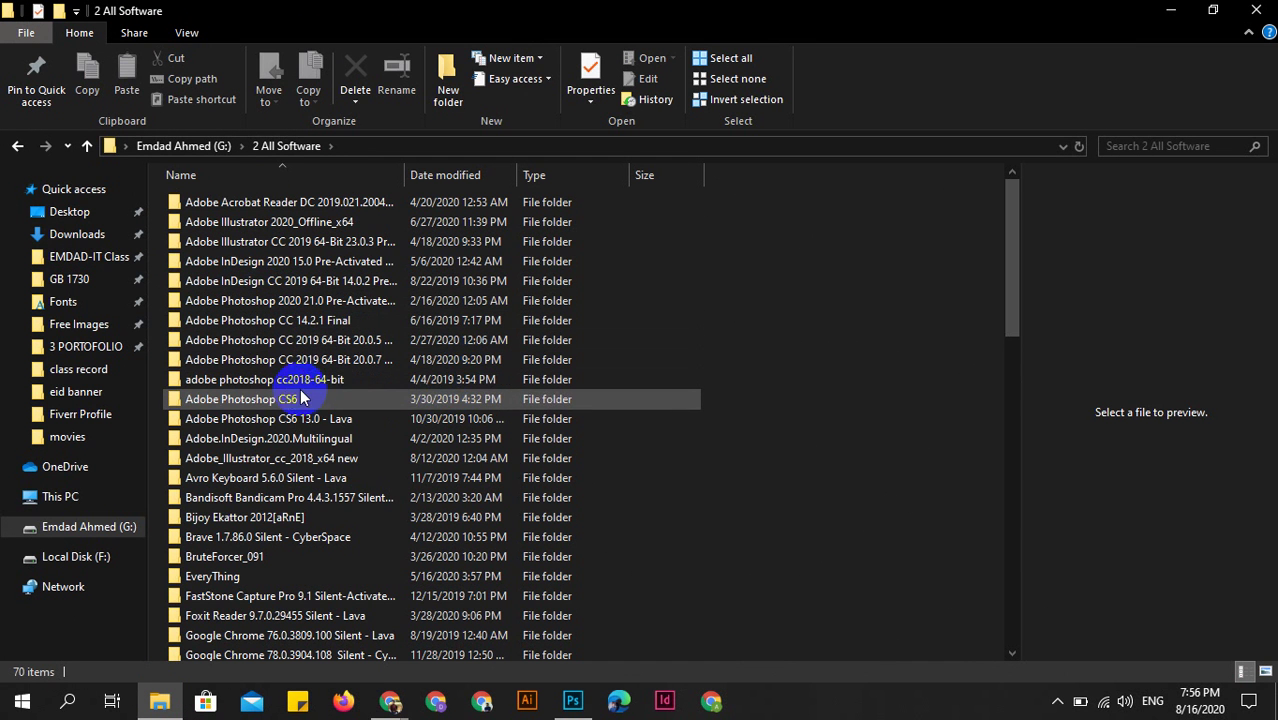
left_click(277, 403)
left_click(820, 395)
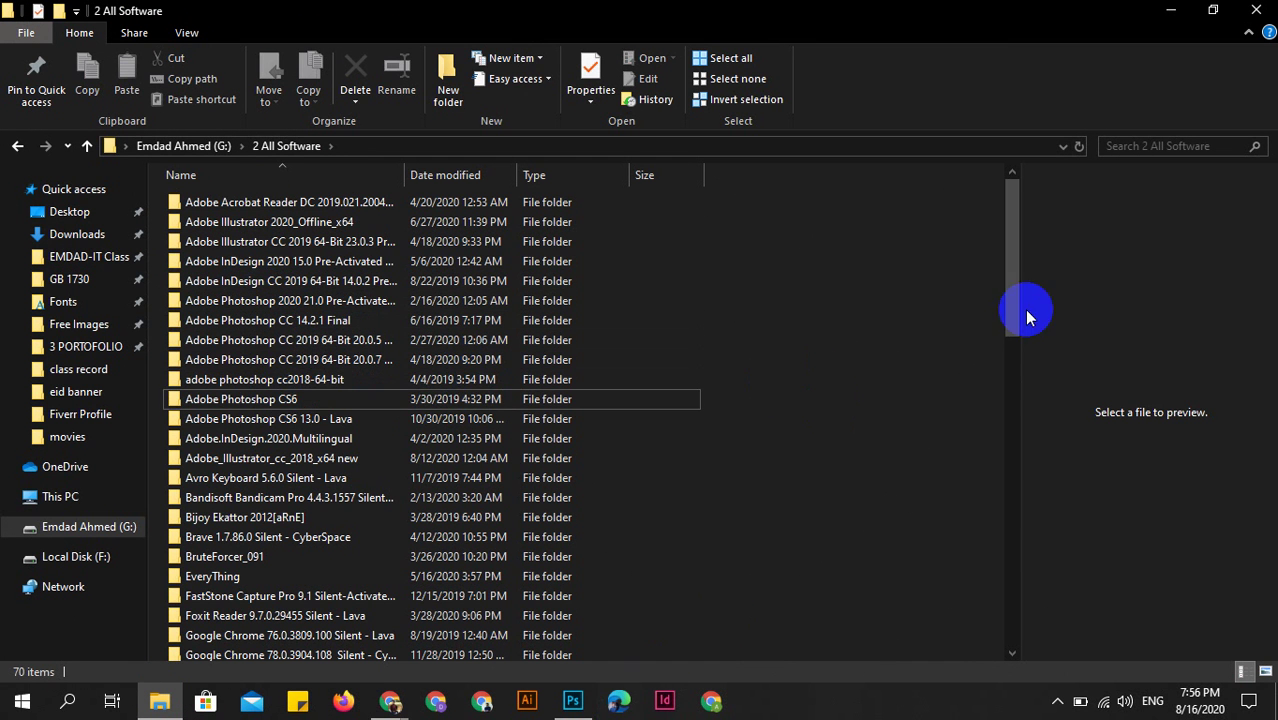
left_click(1176, 9)
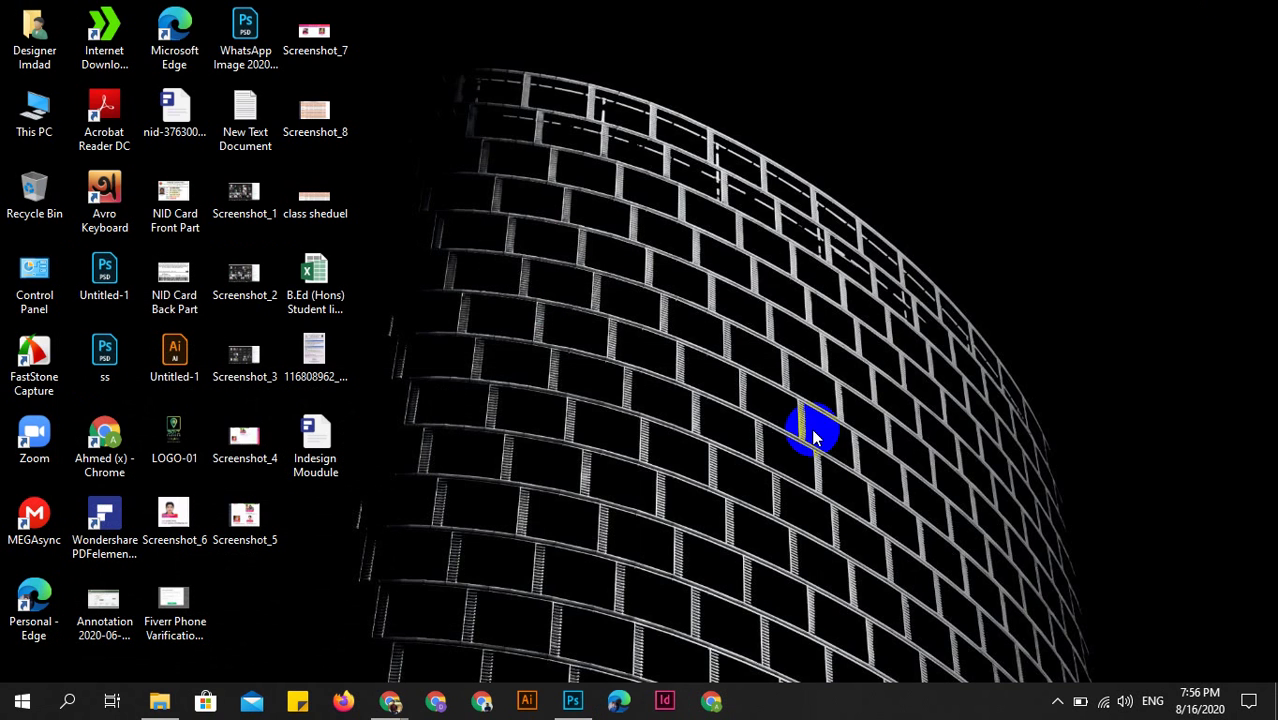
left_click(573, 700)
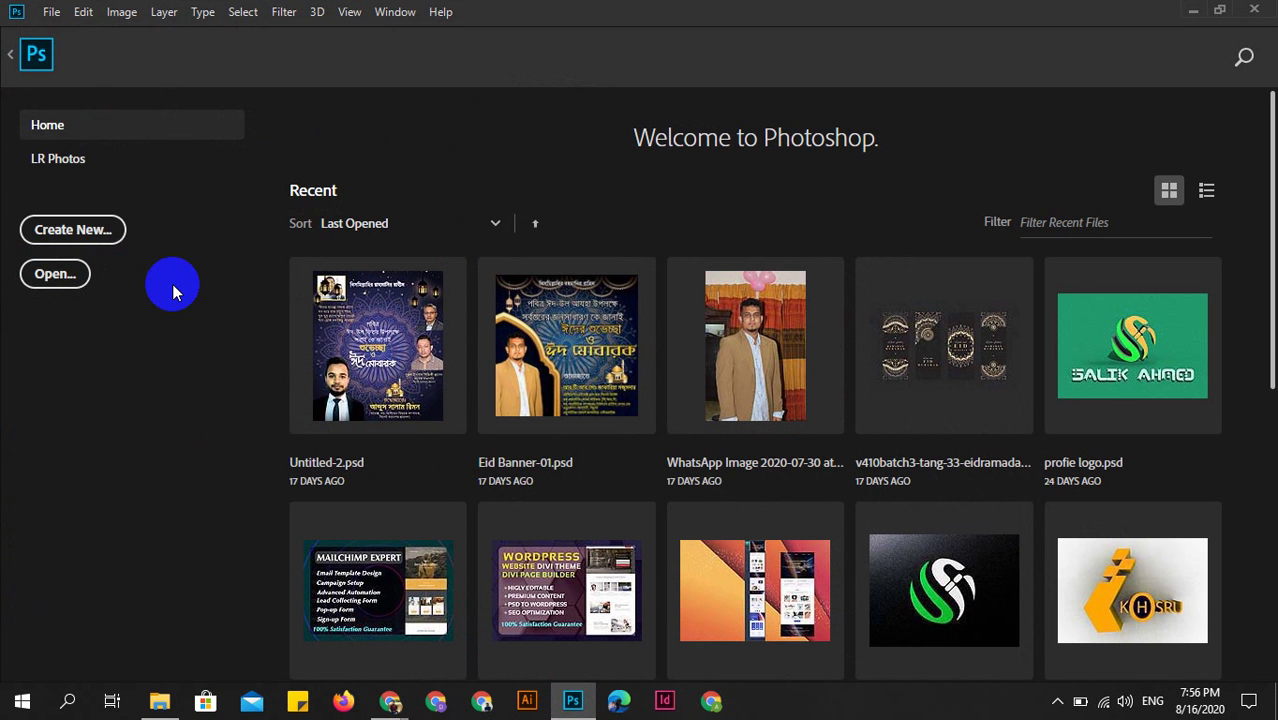
left_click(1196, 12)
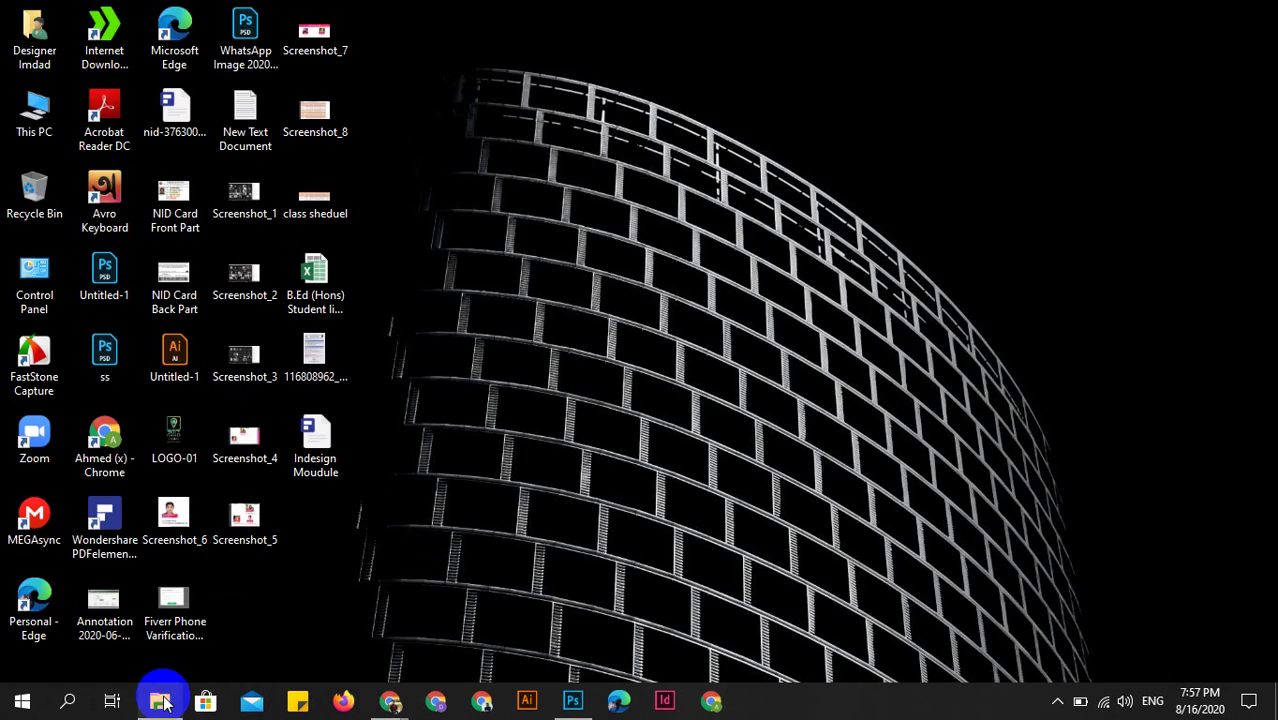
left_click(163, 703)
left_click(270, 399)
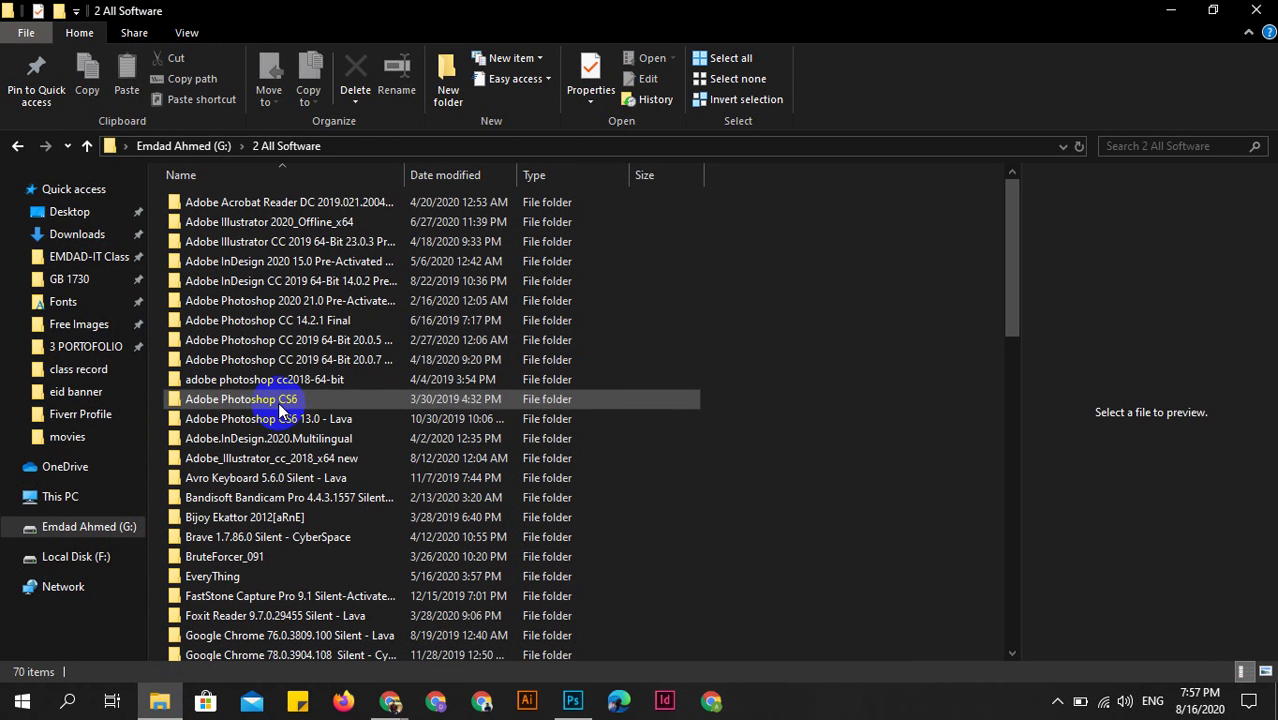
left_click(340, 418)
double_click(340, 418)
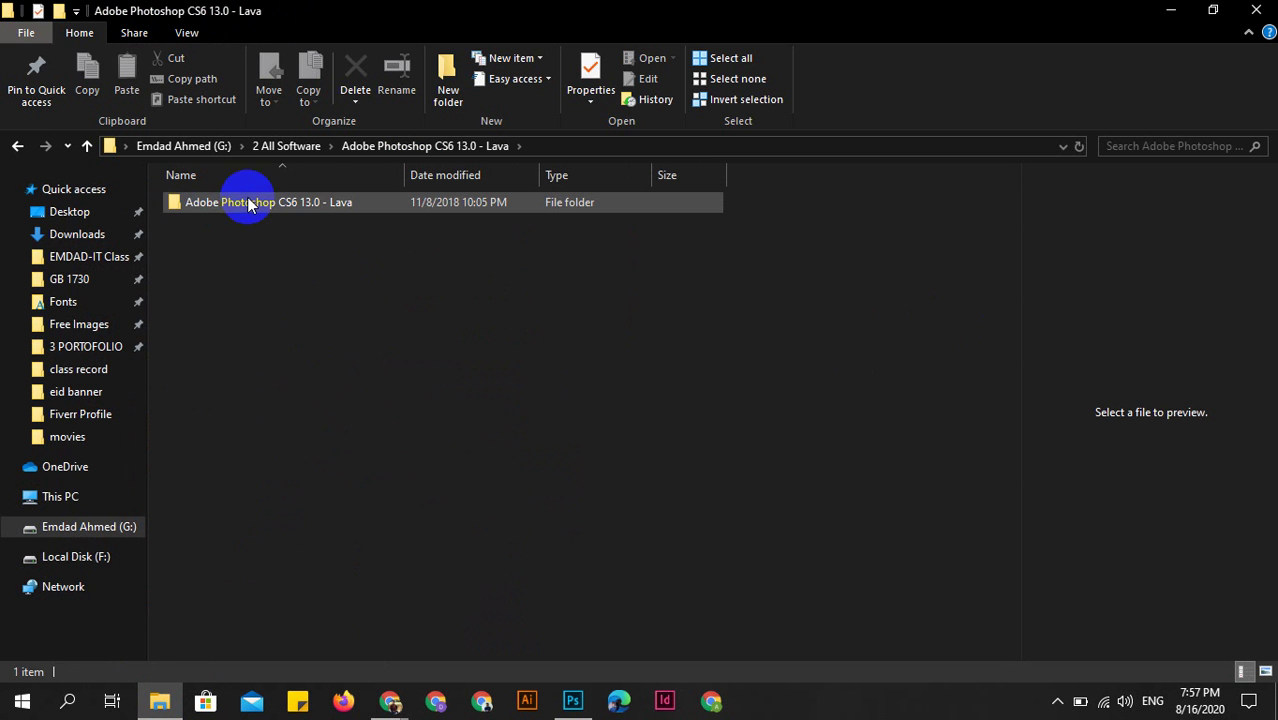
left_click(30, 150)
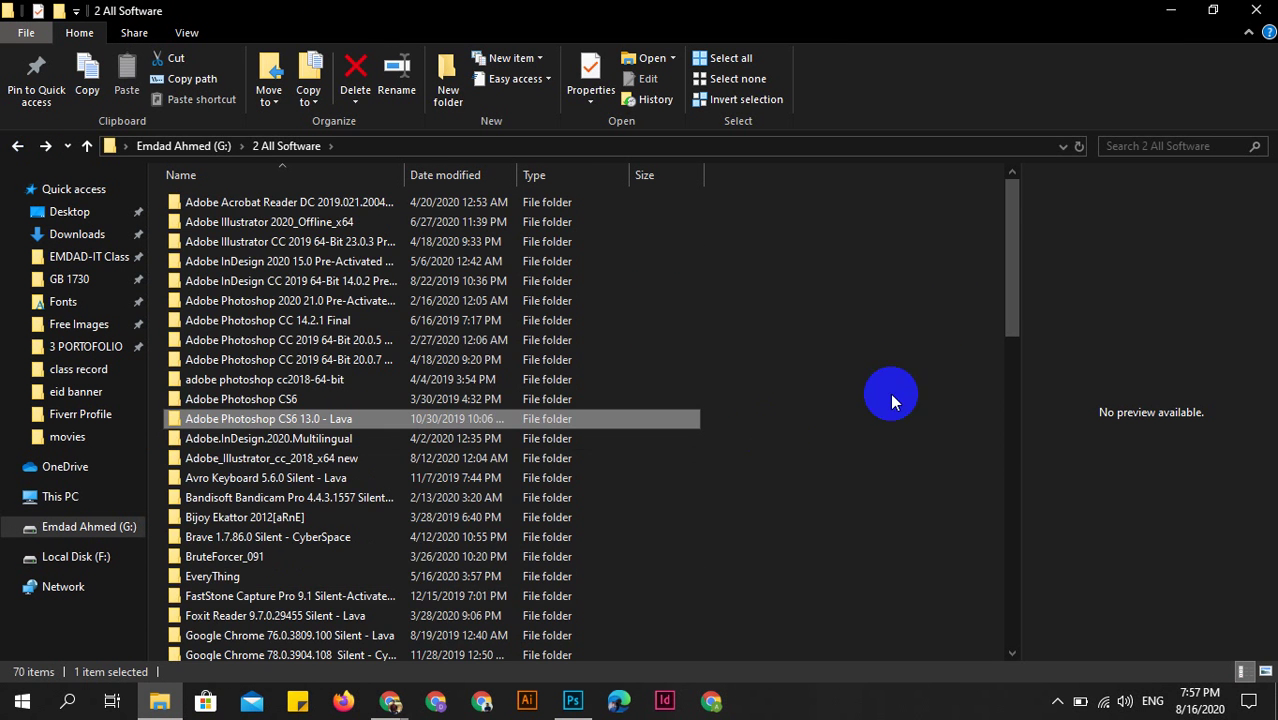
scroll(650, 440, "down", 7)
scroll(550, 480, "down", 4)
scroll(620, 478, "down", 6)
scroll(500, 450, "up", 3)
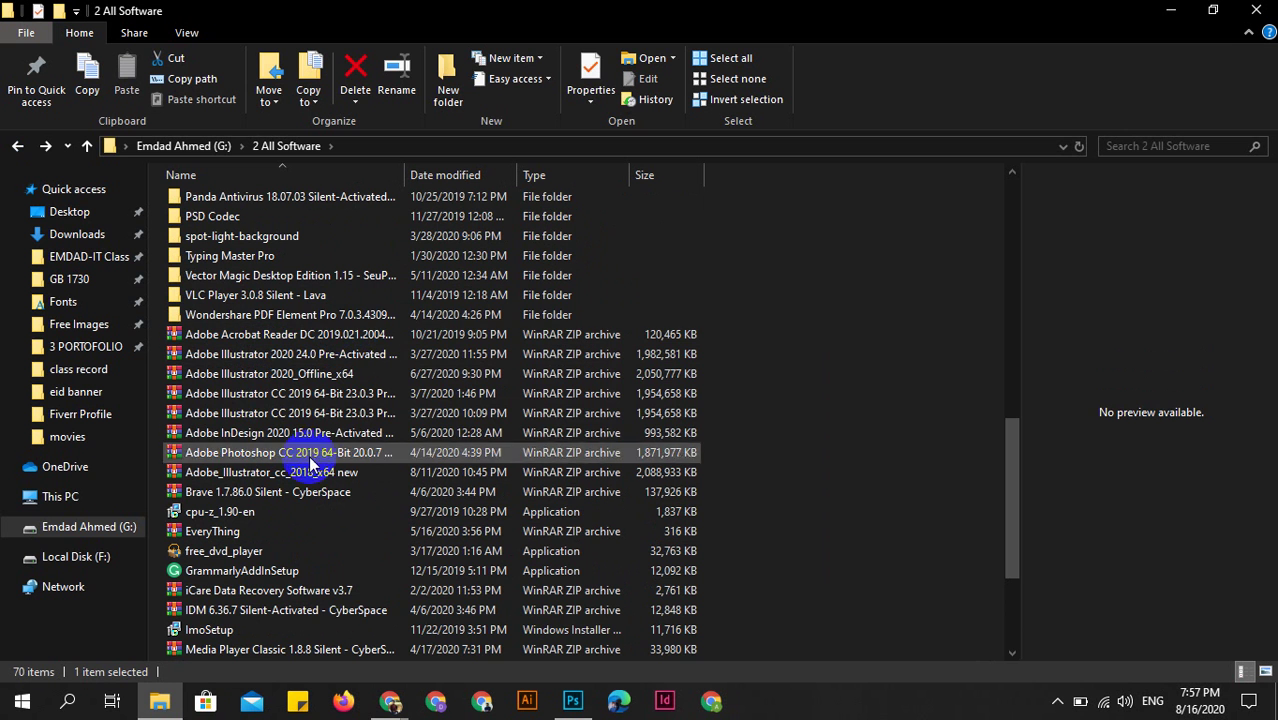
left_click(178, 378)
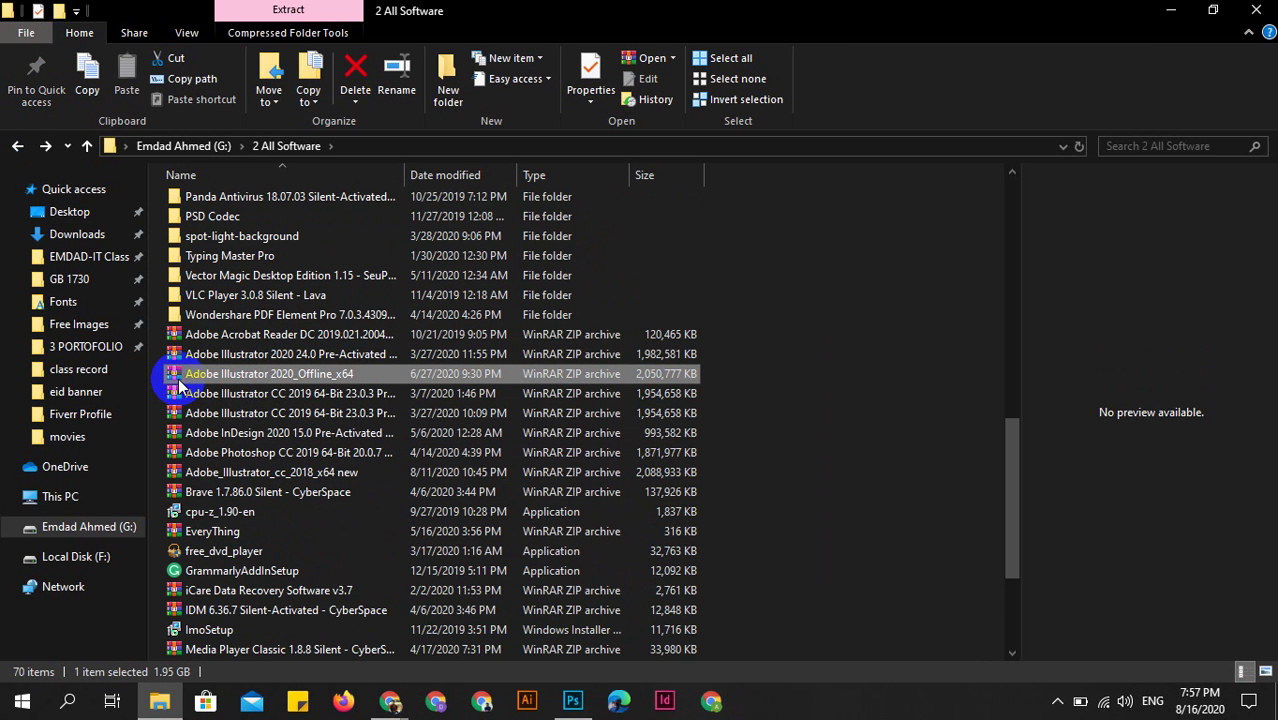
scroll(196, 372, "up", 7)
scroll(196, 372, "up", 2)
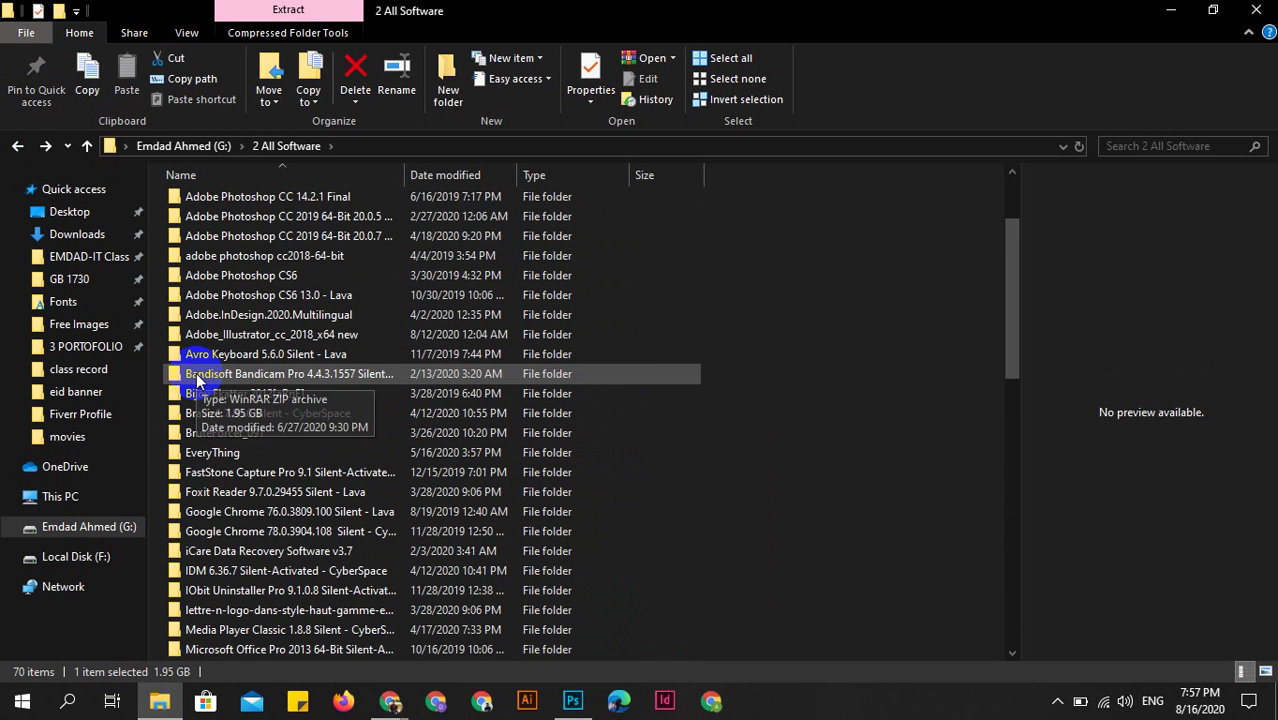
scroll(196, 372, "up", 2)
scroll(196, 372, "down", 9)
scroll(229, 356, "down", 6)
scroll(214, 371, "up", 5)
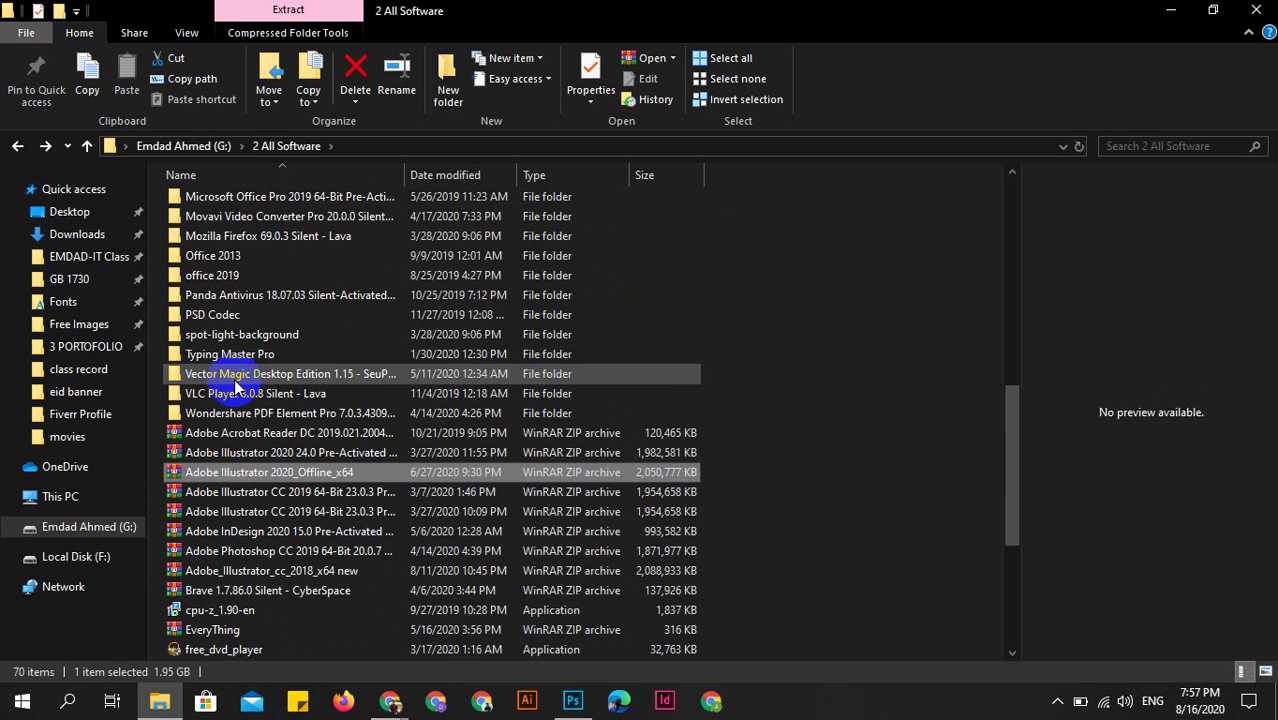
right_click(216, 453)
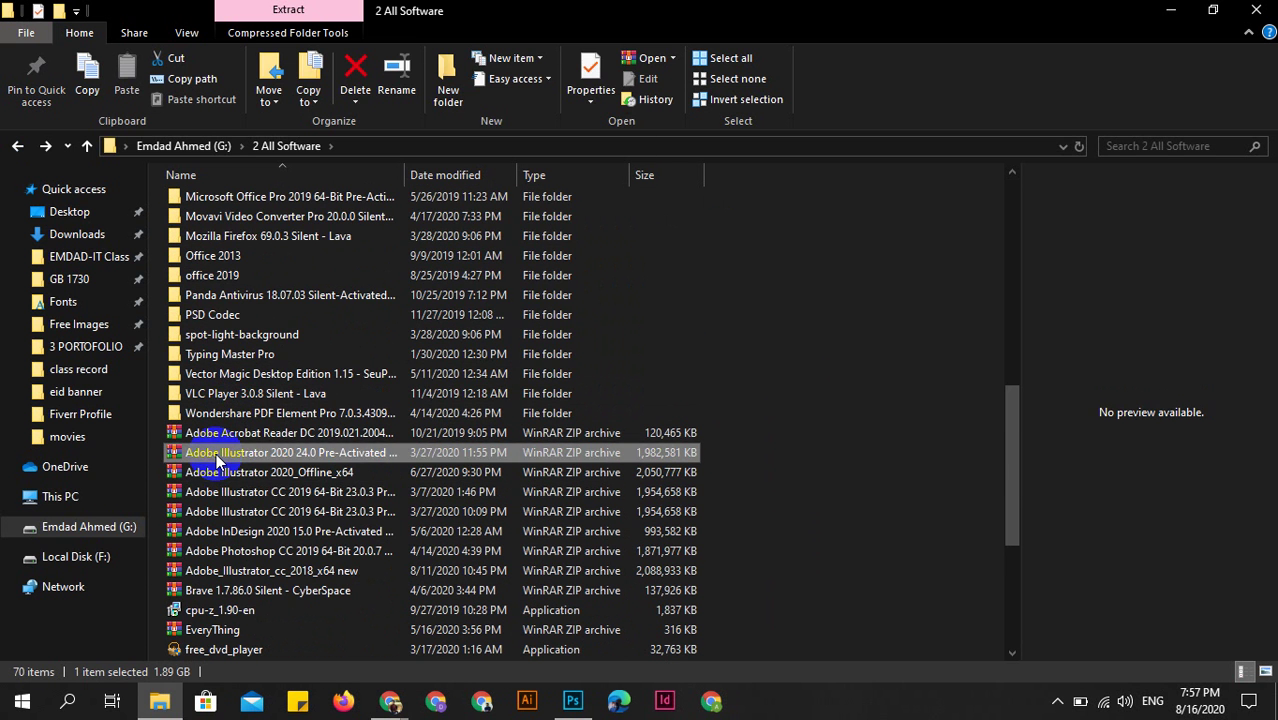
left_click(210, 492)
left_click(259, 551)
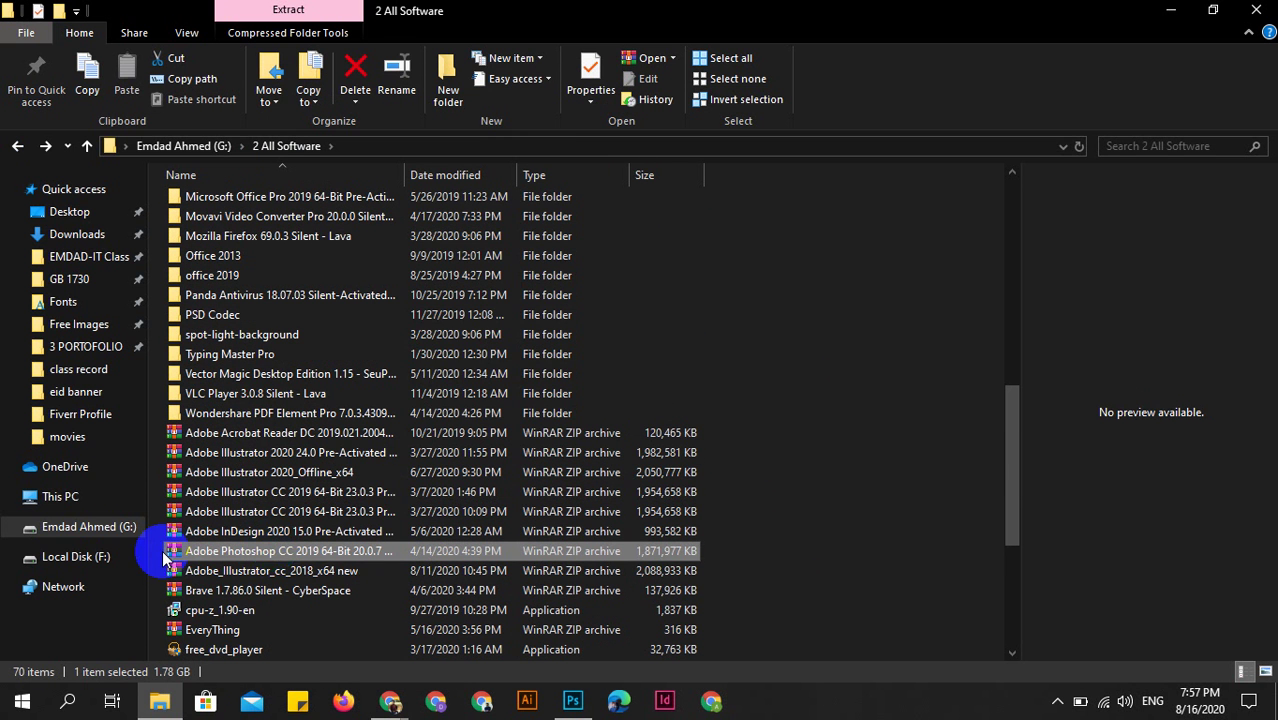
right_click(345, 553)
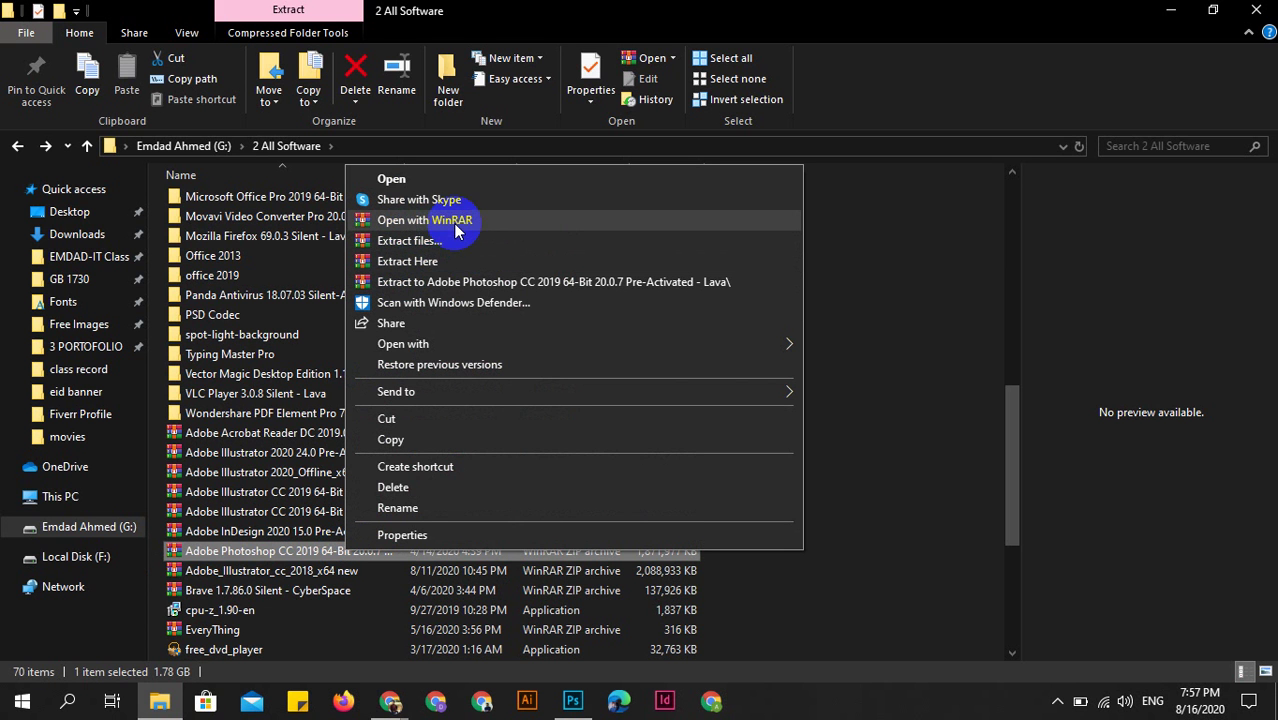
left_click(480, 319)
key("super")
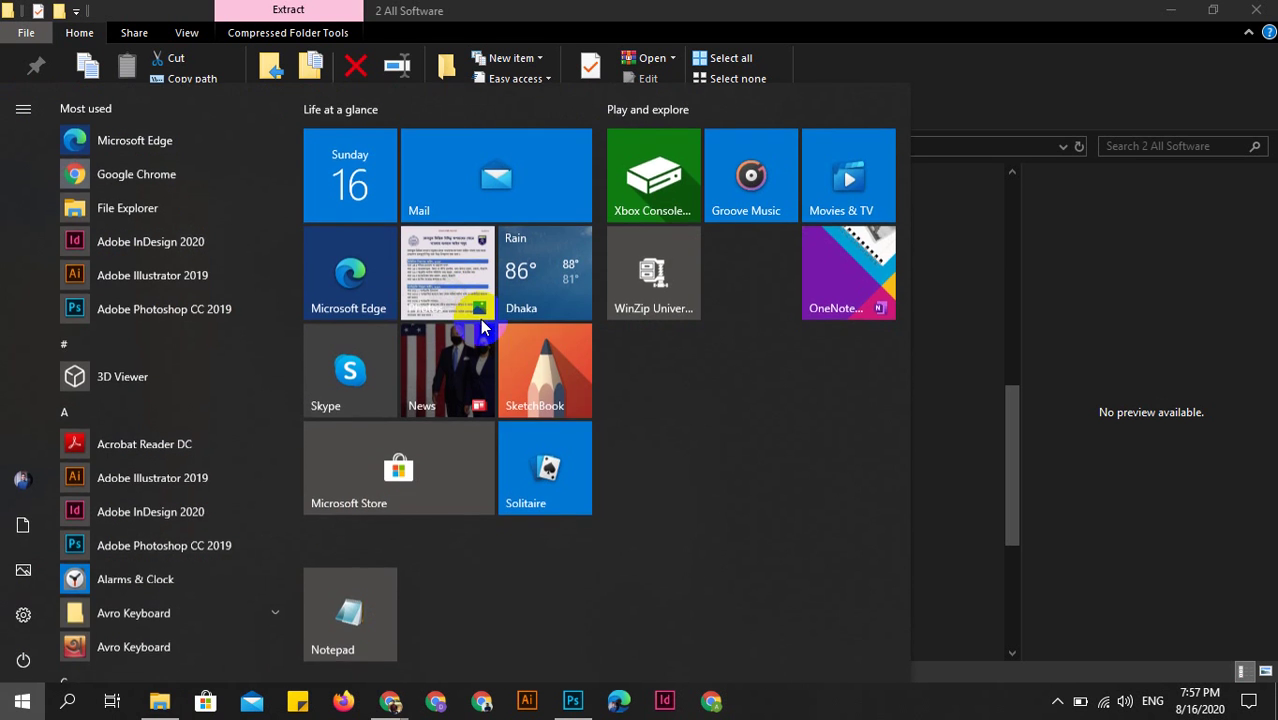
type("w")
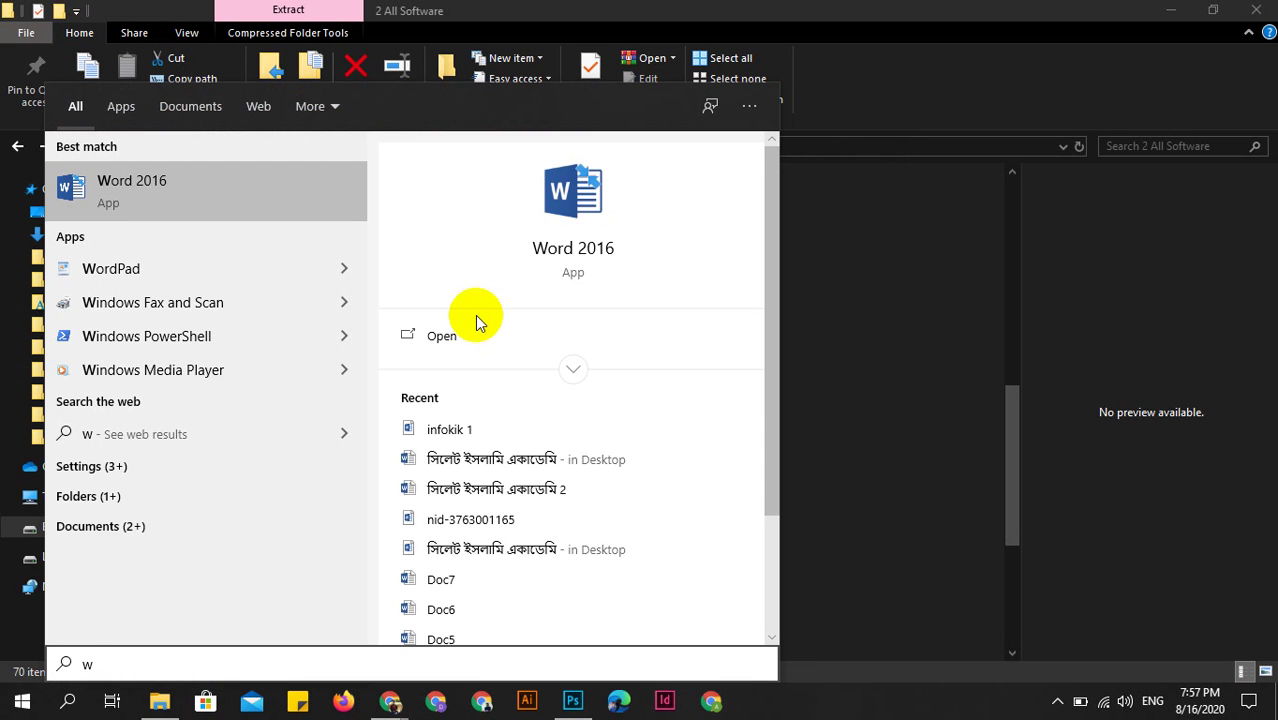
type("in")
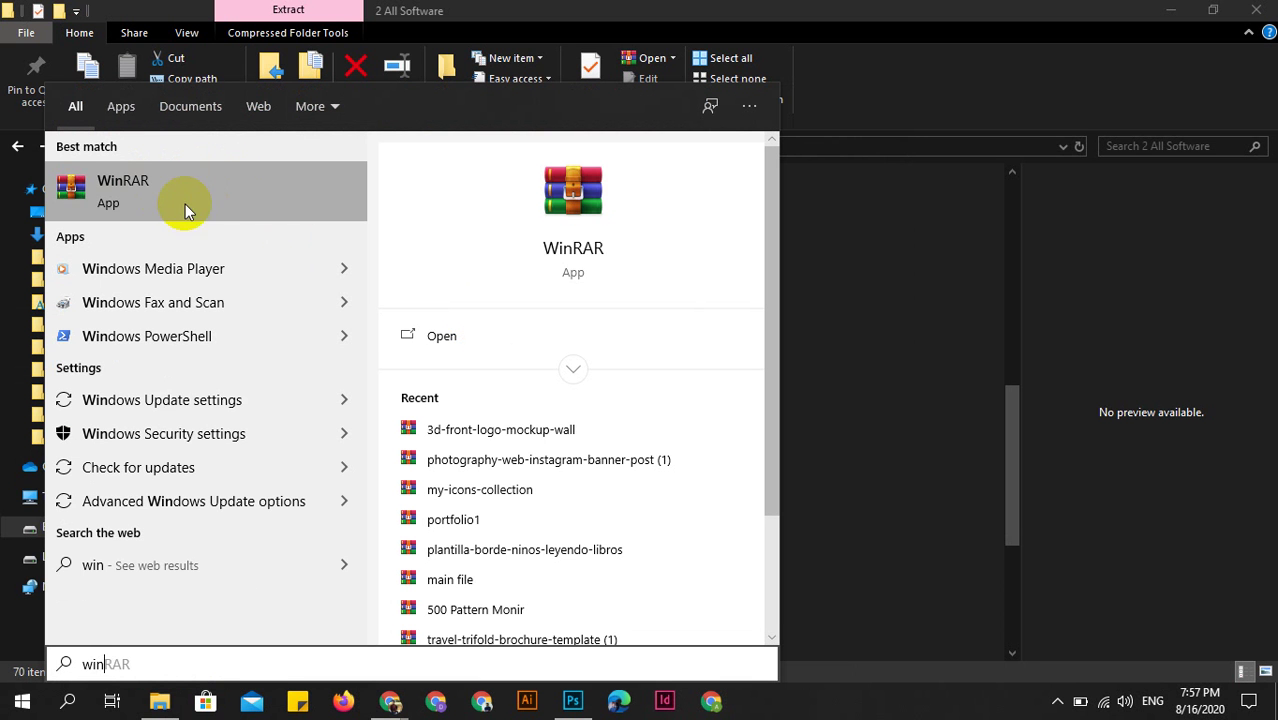
left_click(921, 390)
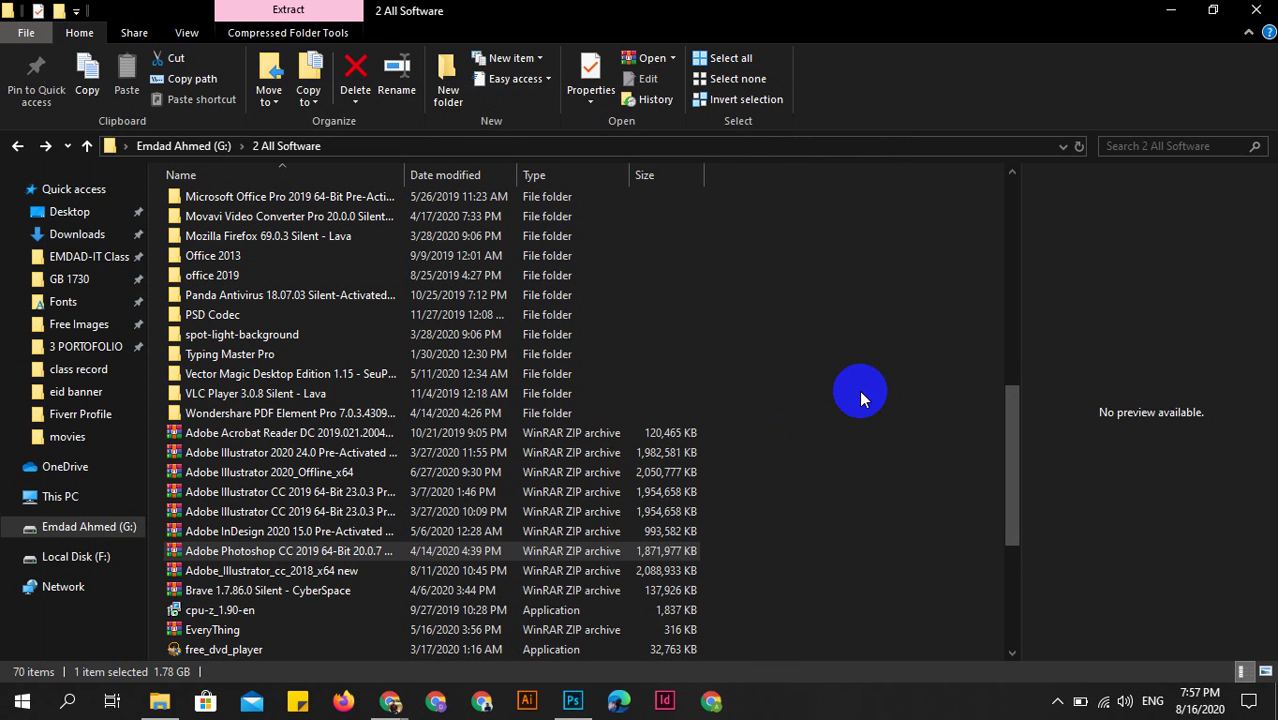
right_click(255, 489)
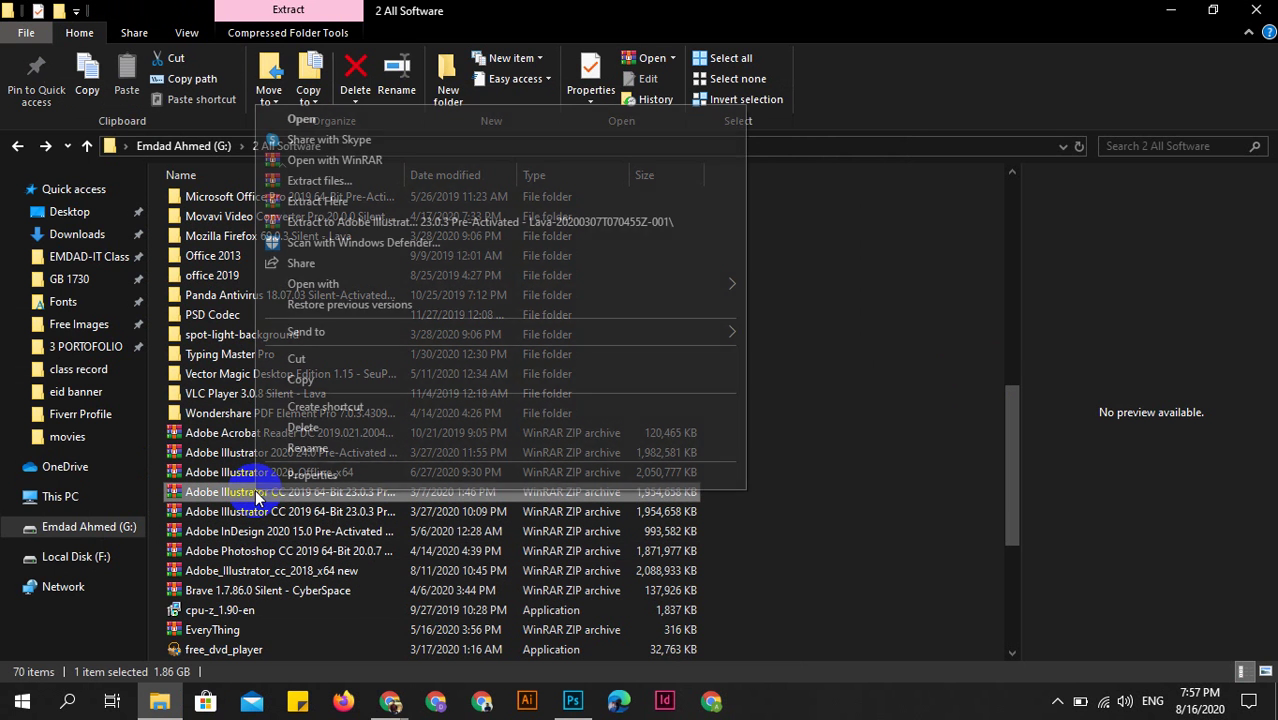
left_click(281, 543)
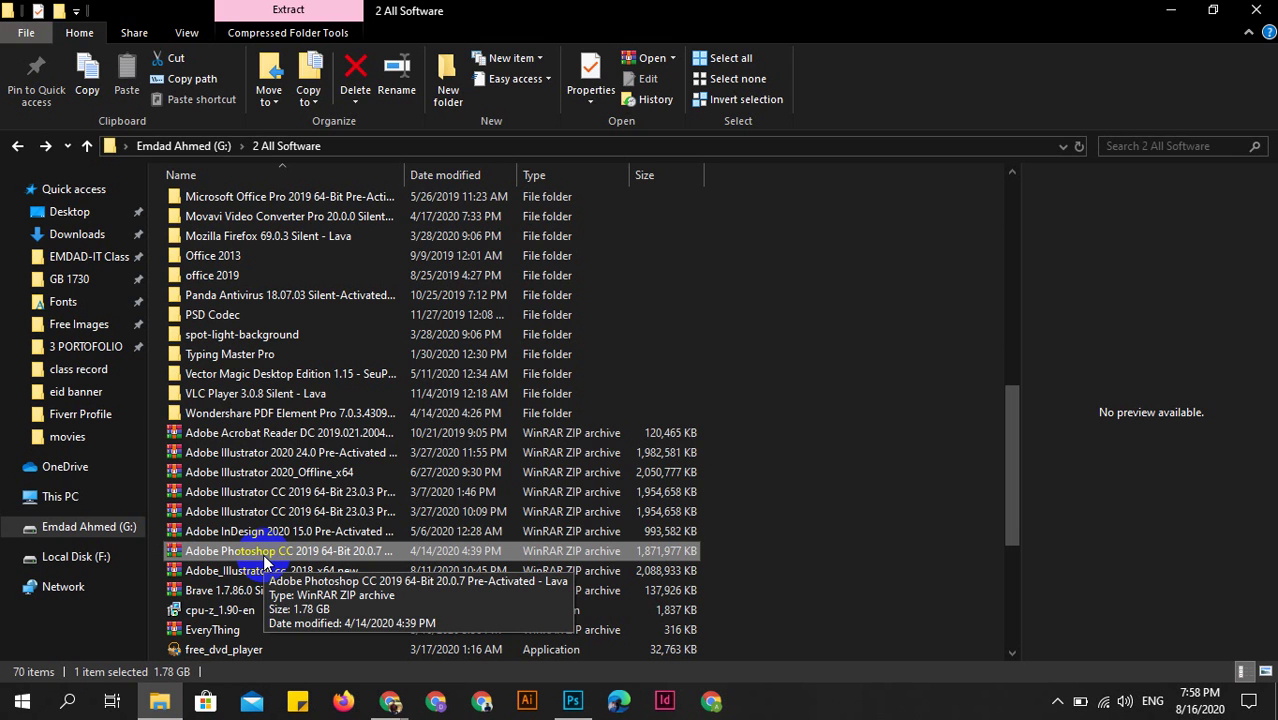
right_click(262, 560)
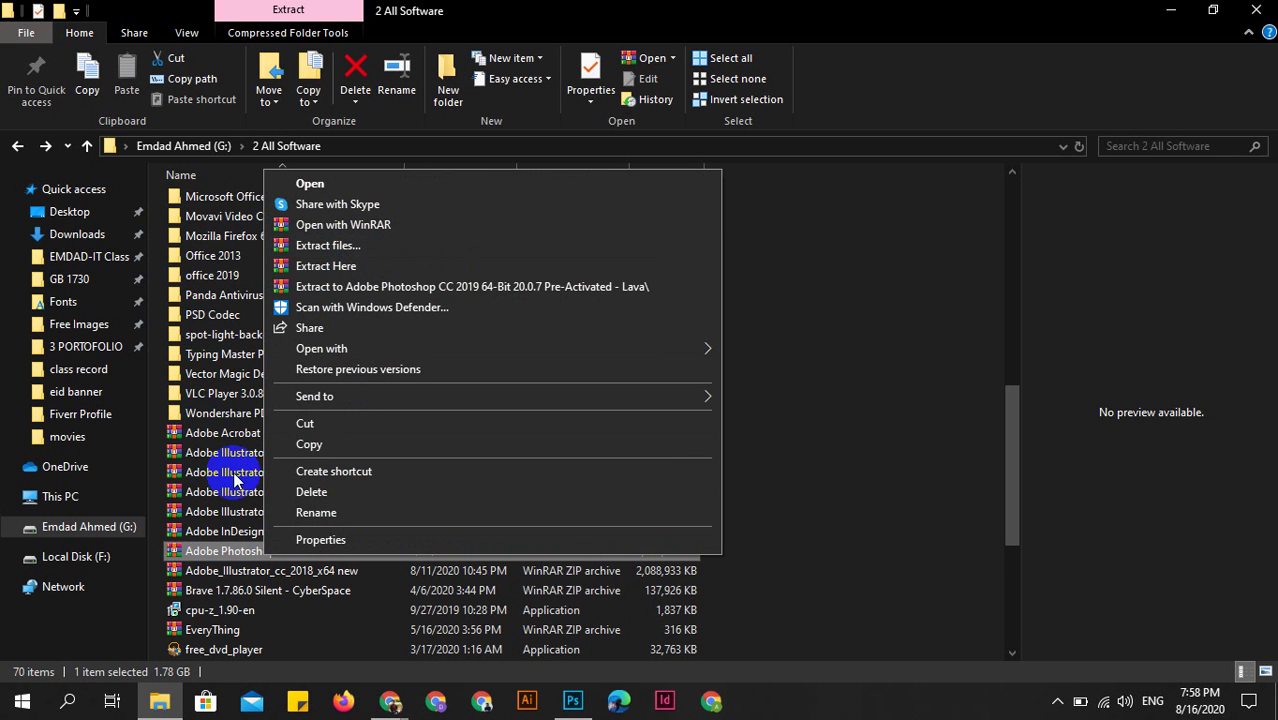
left_click(214, 556)
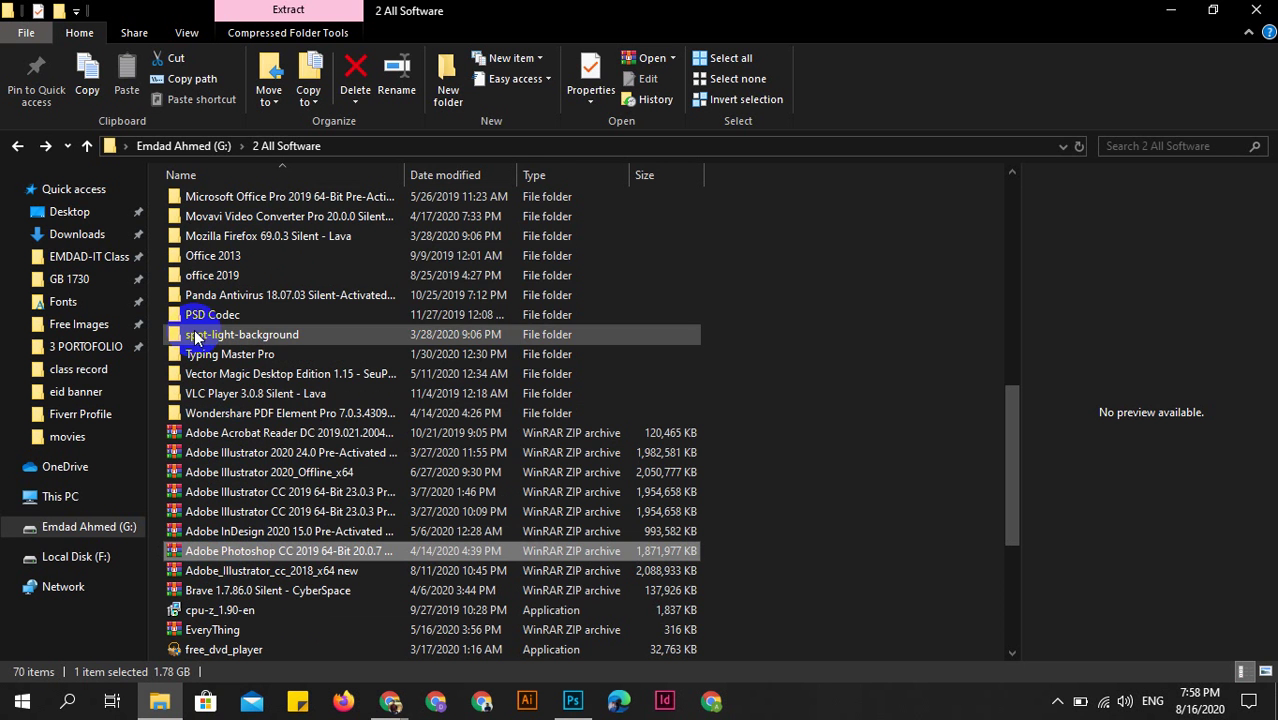
scroll(243, 300, "up", 9)
scroll(222, 263, "up", 1)
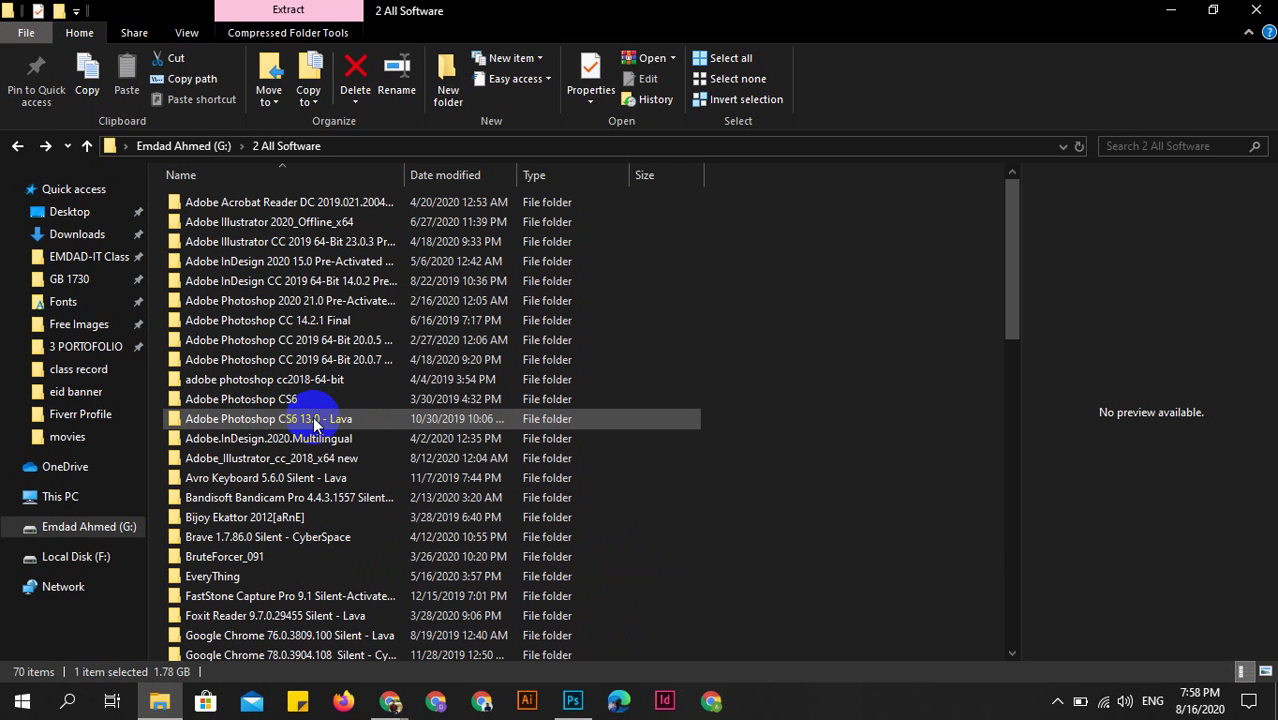
mouse_move(268, 419)
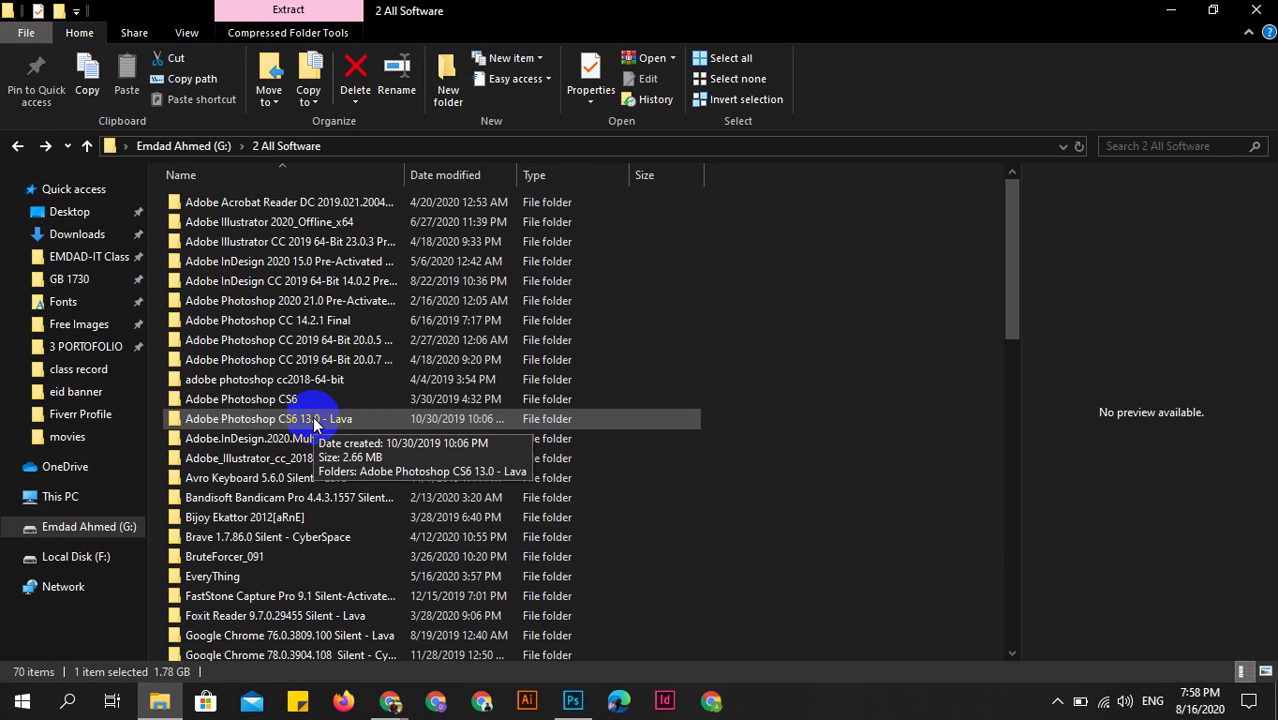
Open the inner 'Adobe Photoshop CS6 13.0 - Lava' folder, after briefly checking Adobe Photoshop CS6.
double_click(313, 420)
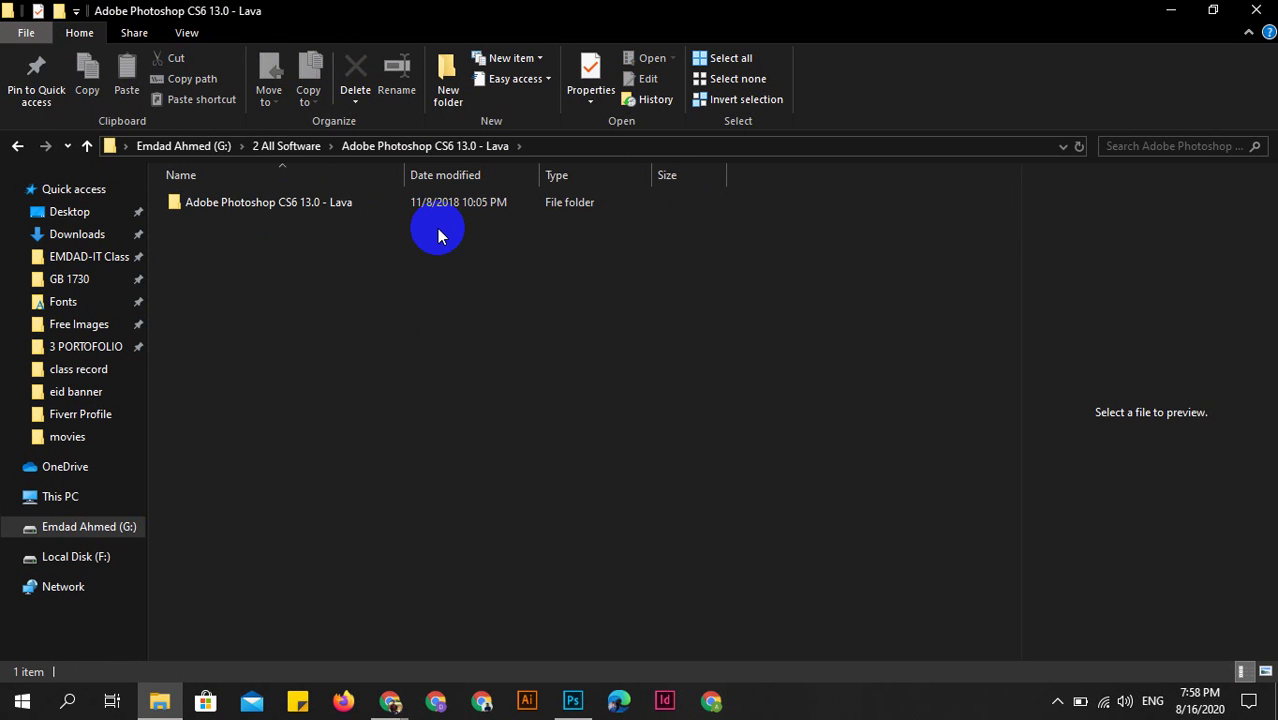
mouse_move(268, 202)
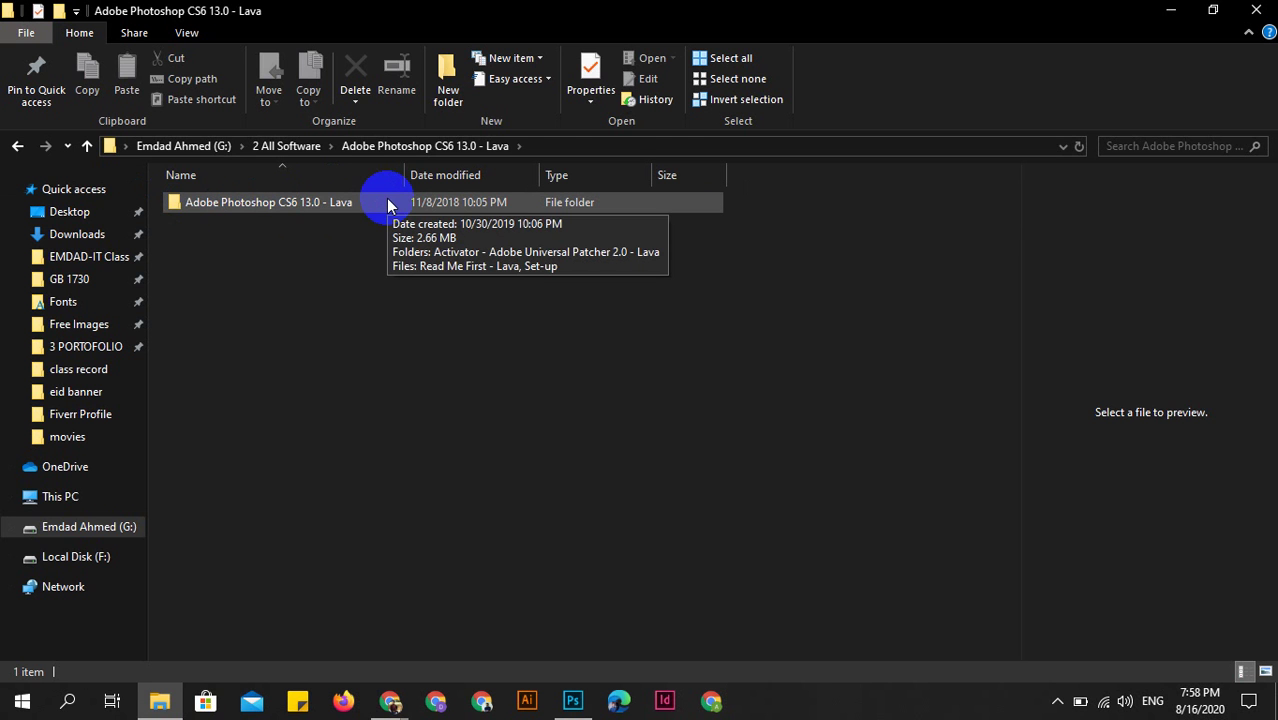
double_click(386, 200)
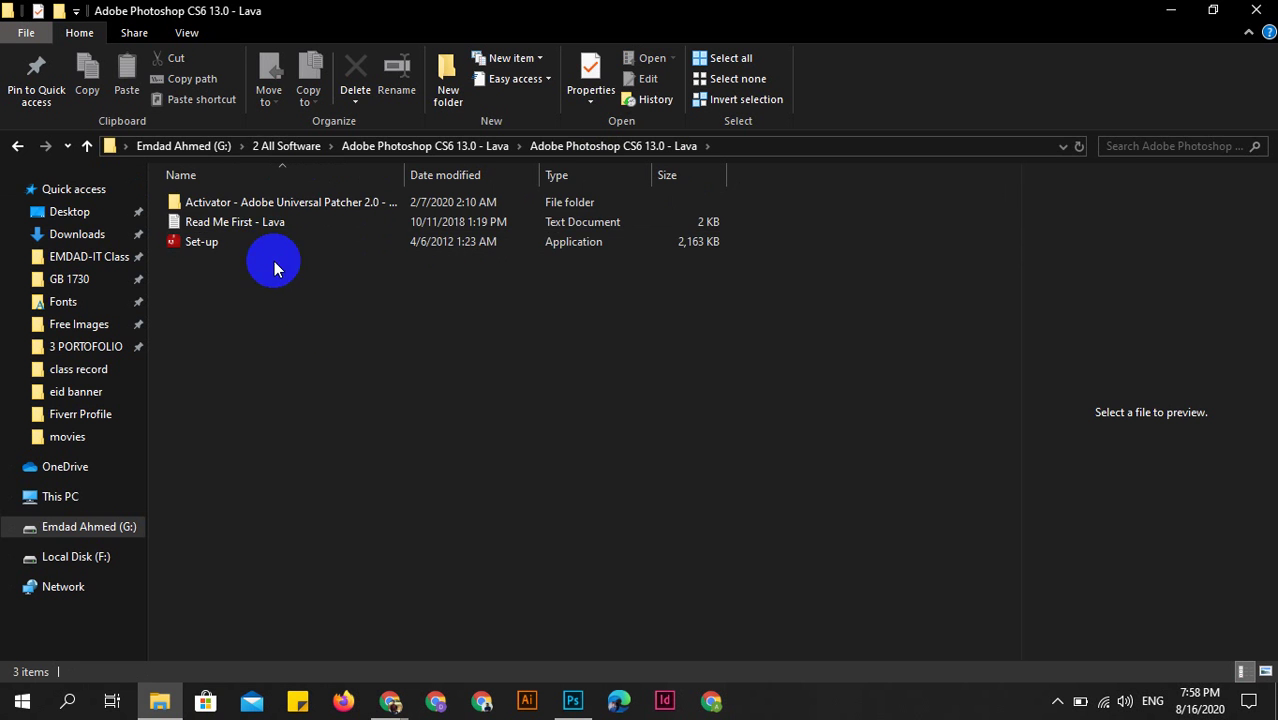
left_click(17, 145)
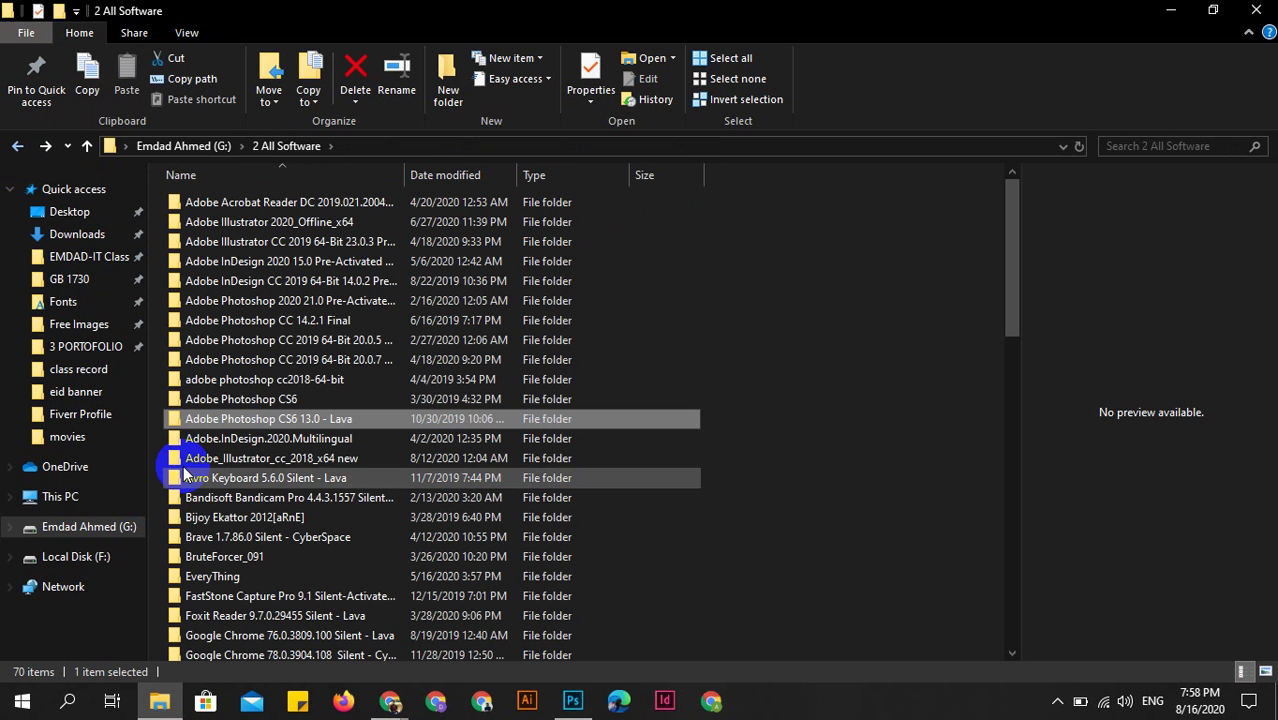
double_click(243, 399)
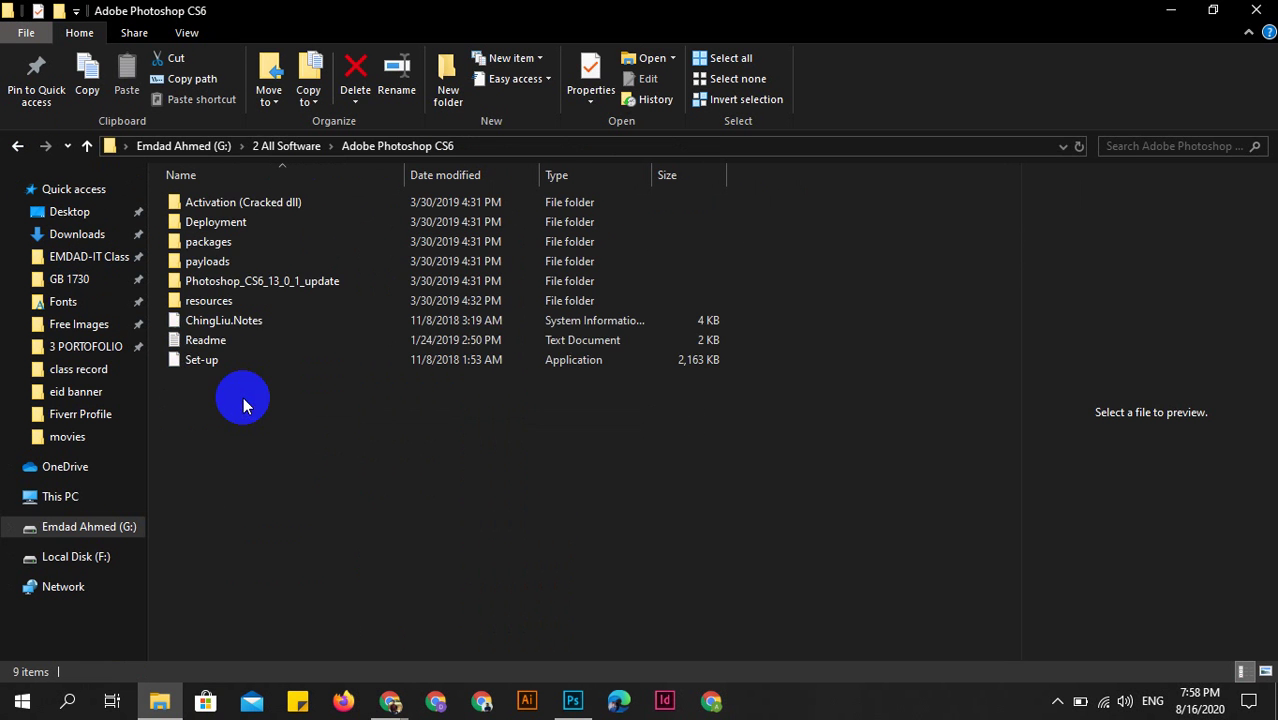
left_click(17, 150)
double_click(317, 420)
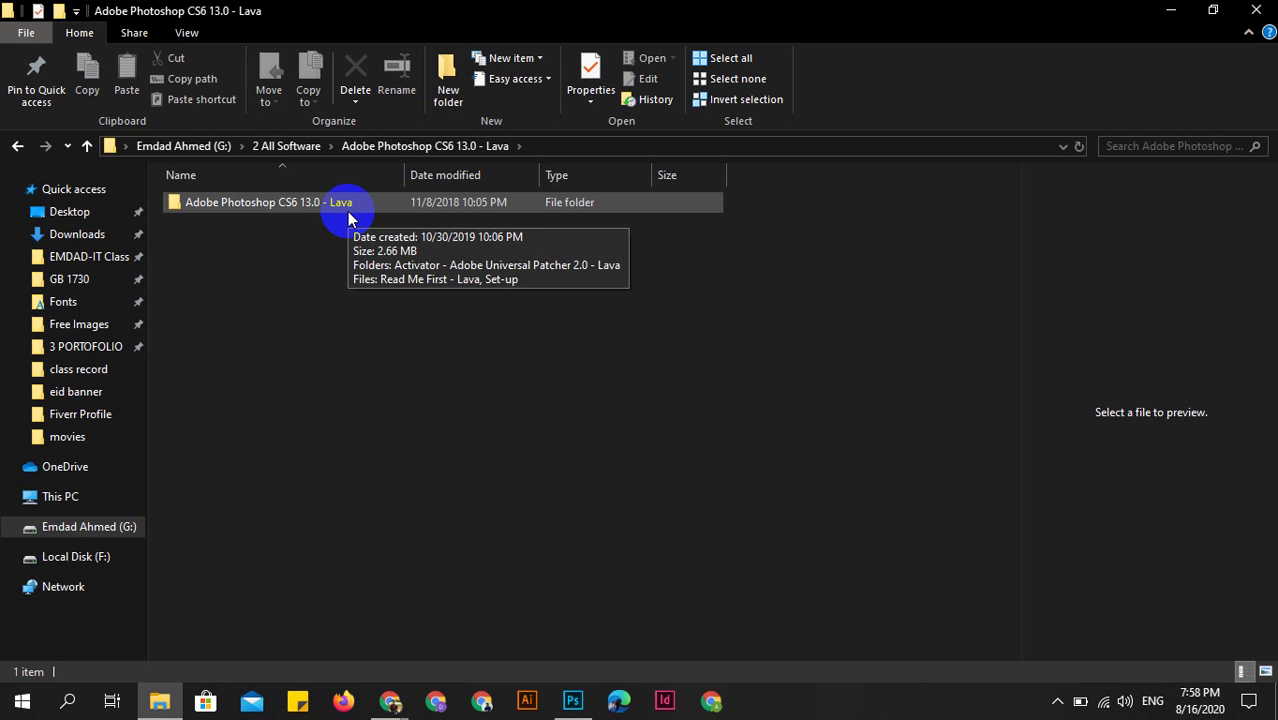
mouse_move(268, 202)
double_click(300, 202)
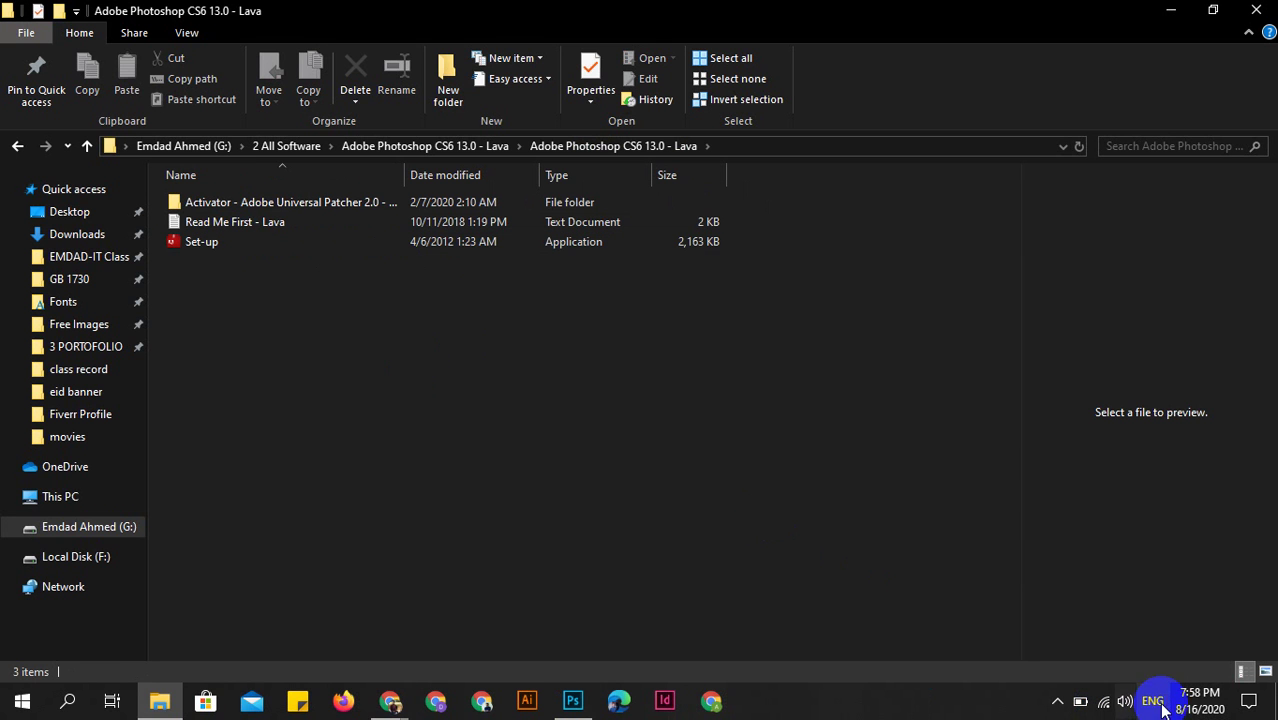
left_click(1103, 704)
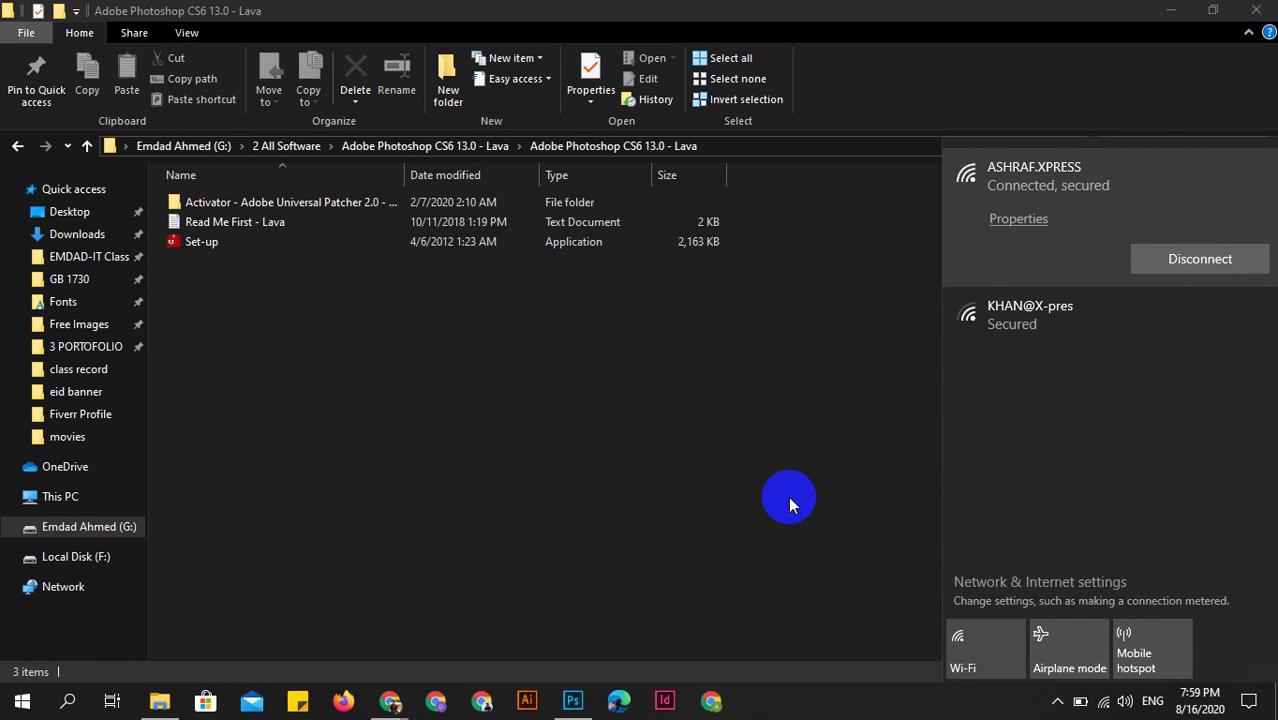
left_click(788, 496)
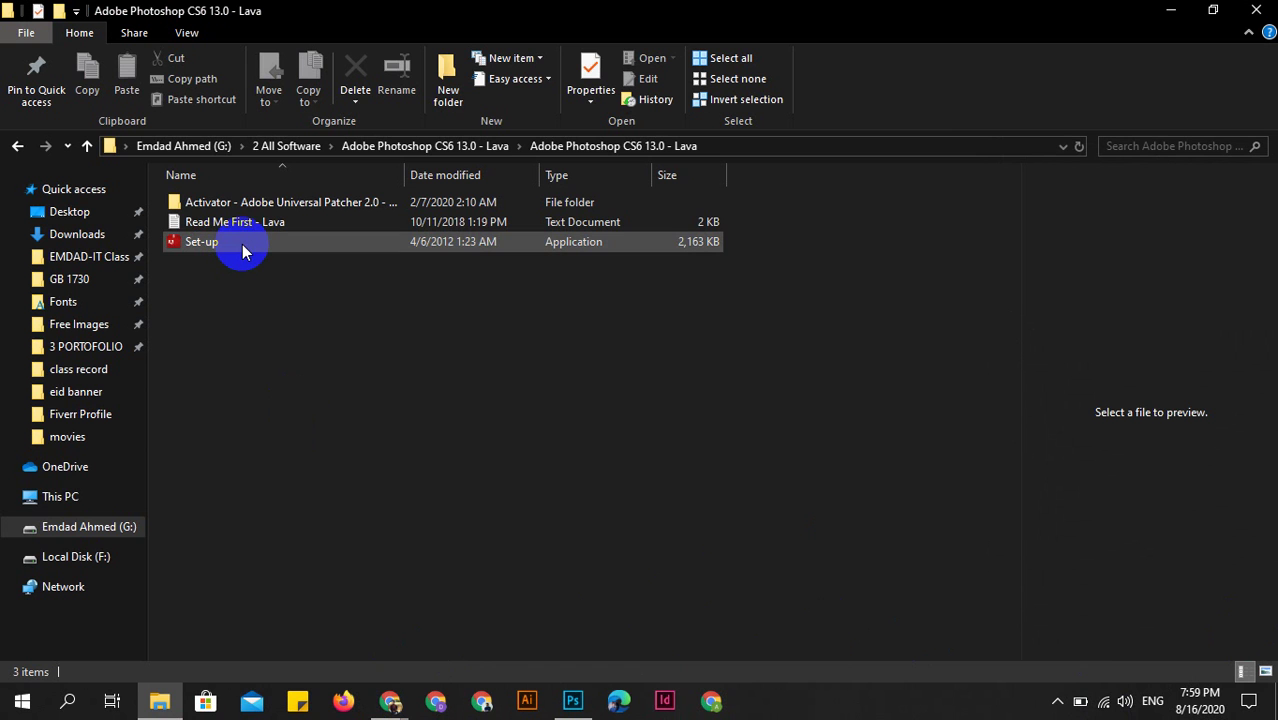
mouse_move(201, 242)
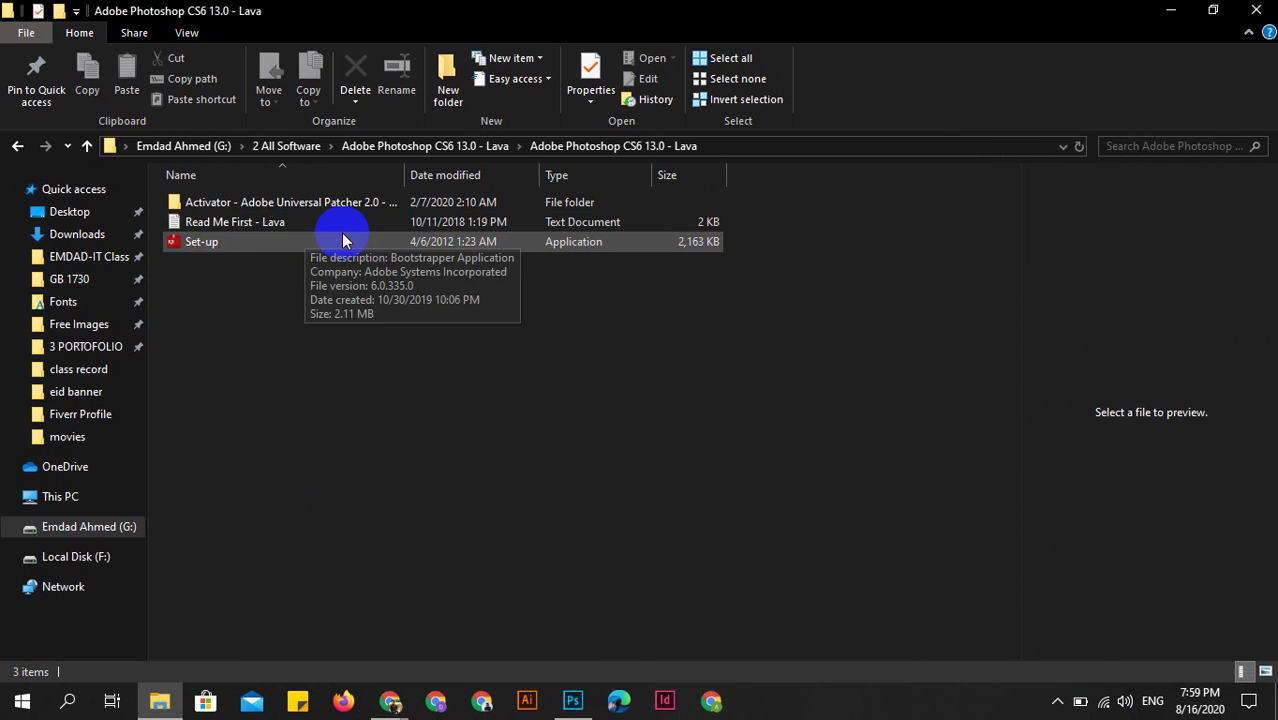
double_click(314, 223)
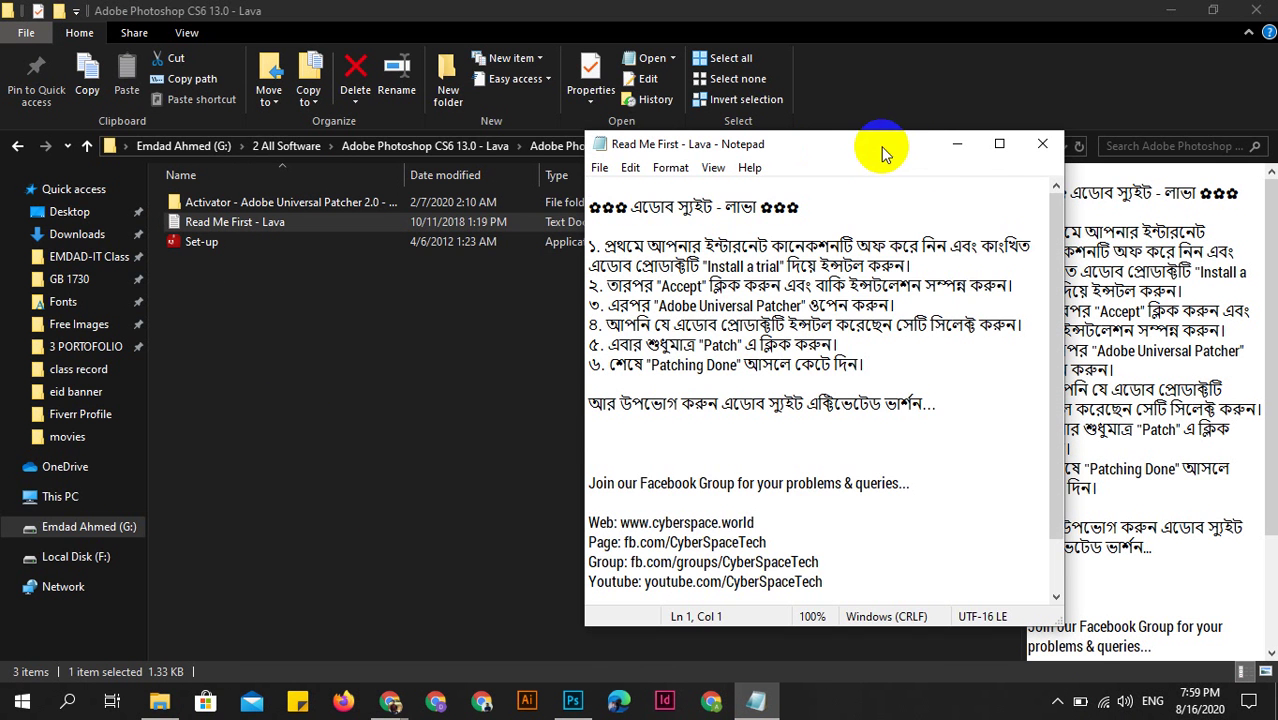
left_click_drag(884, 148, 646, 142)
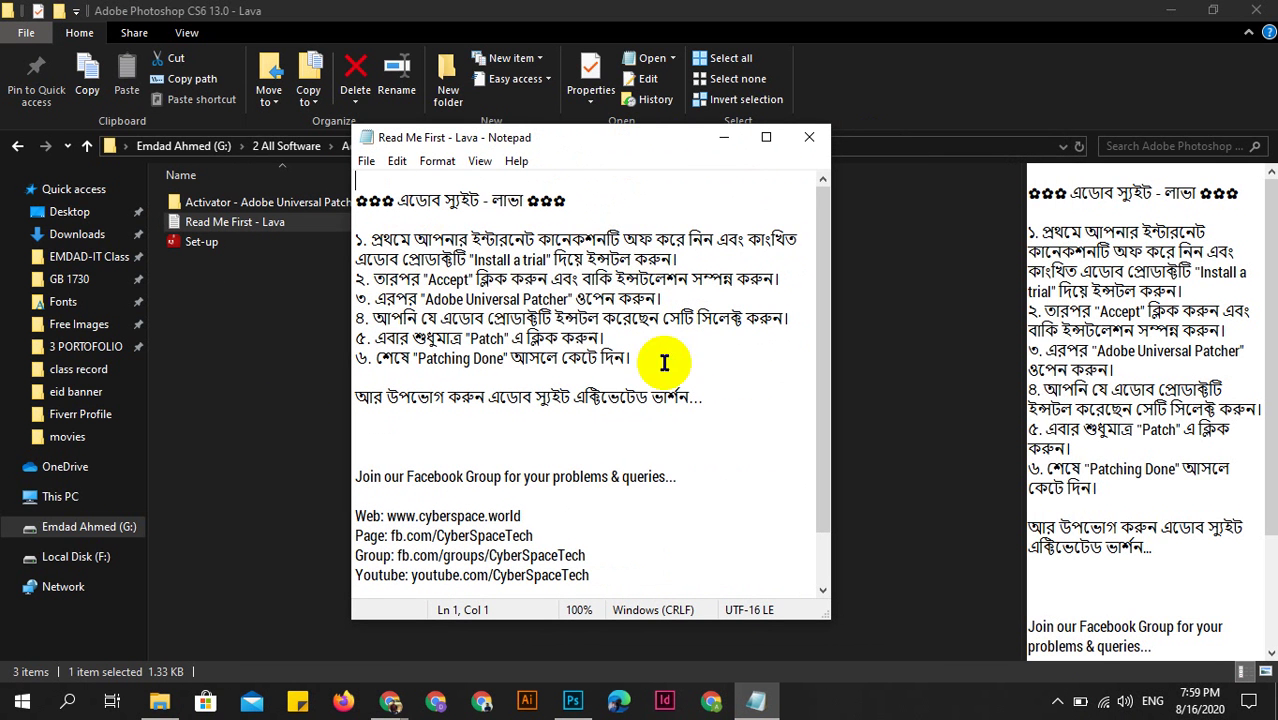
left_click_drag(830, 456, 1017, 500)
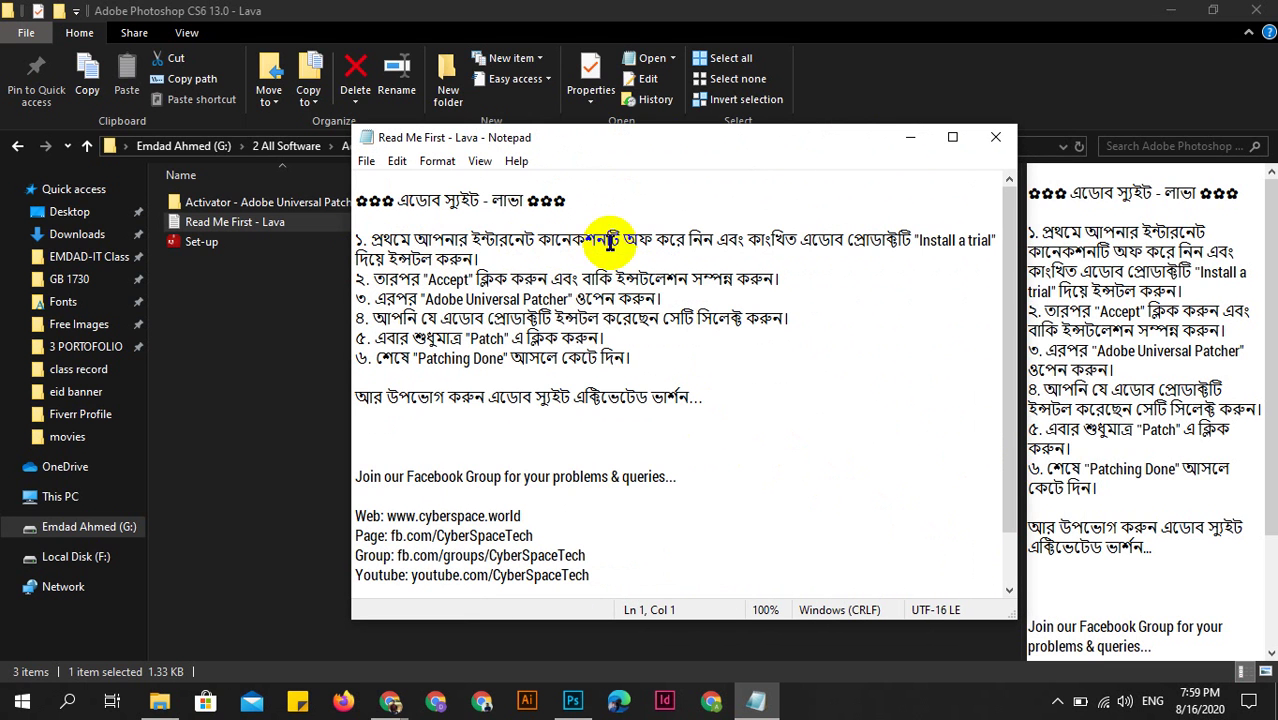
left_click_drag(471, 240, 660, 238)
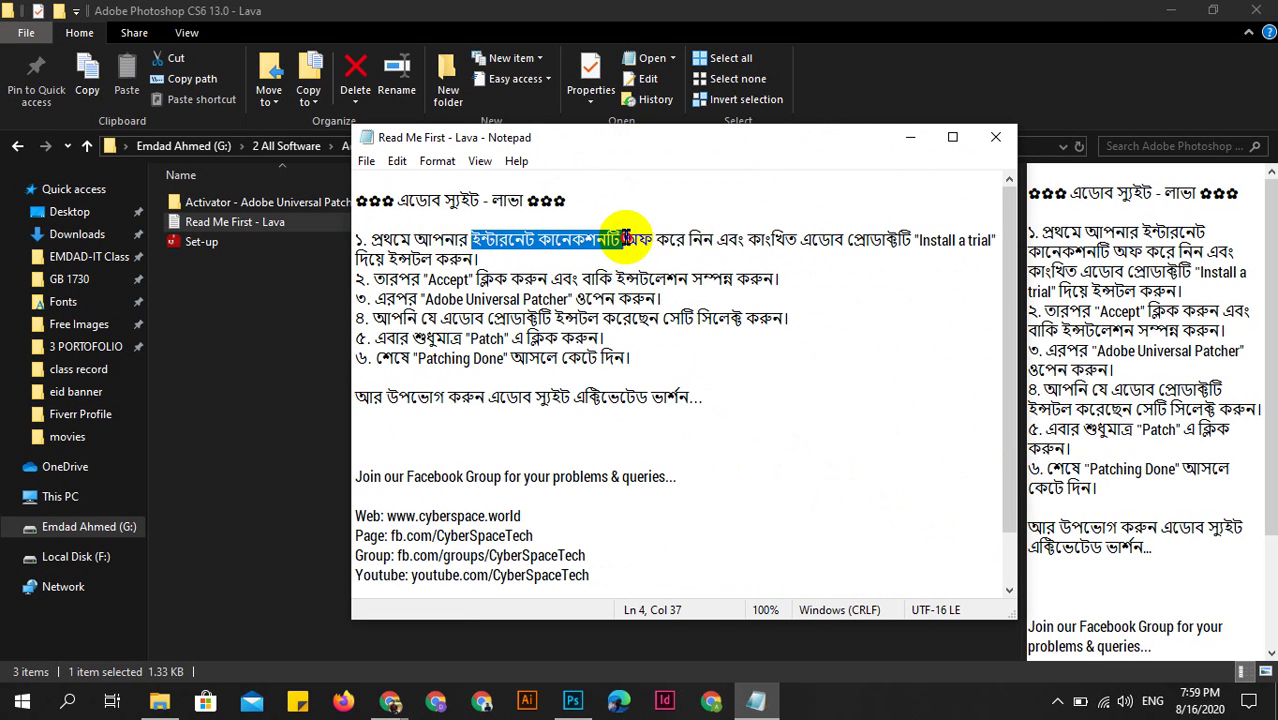
left_click(842, 282)
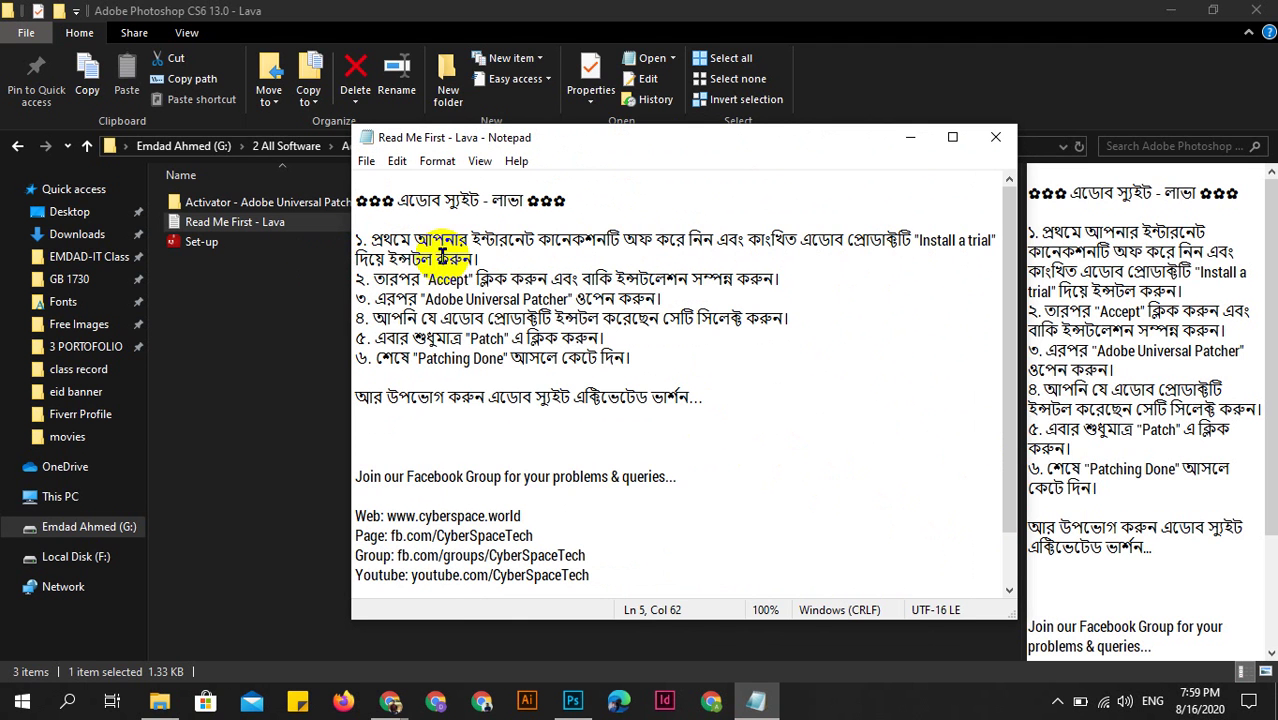
left_click(497, 258)
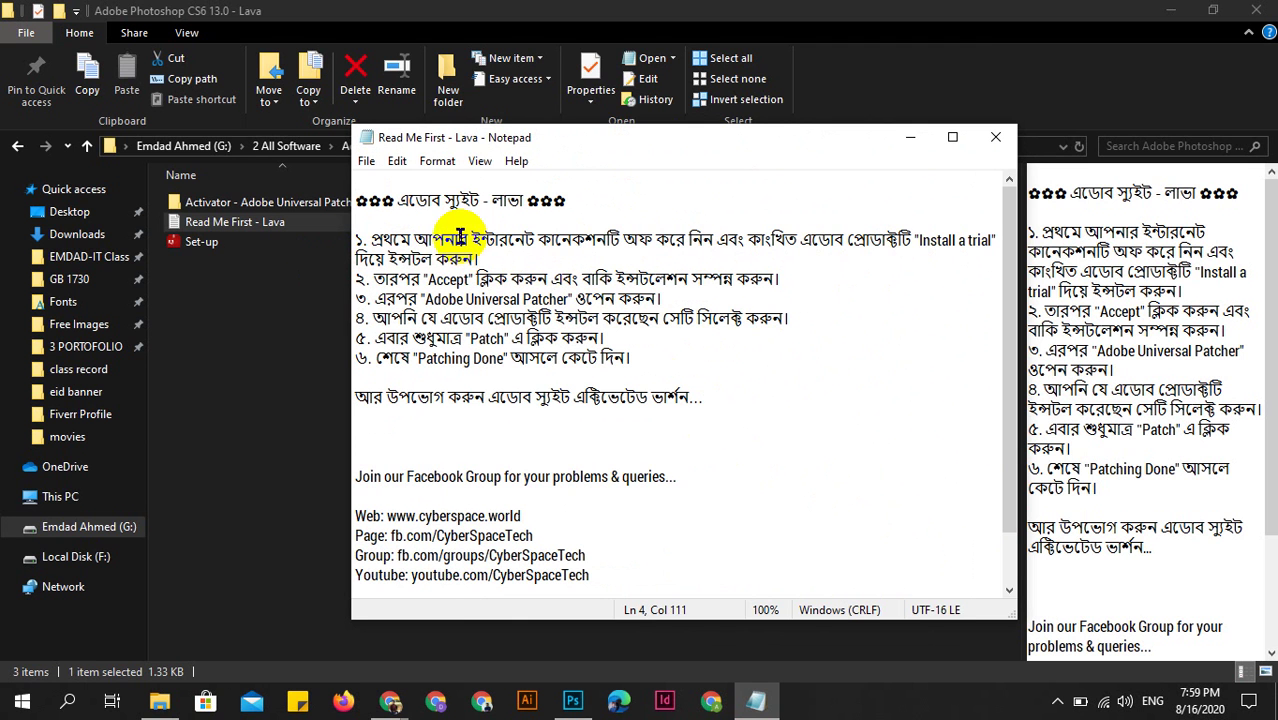
left_click_drag(474, 243, 690, 240)
left_click(995, 137)
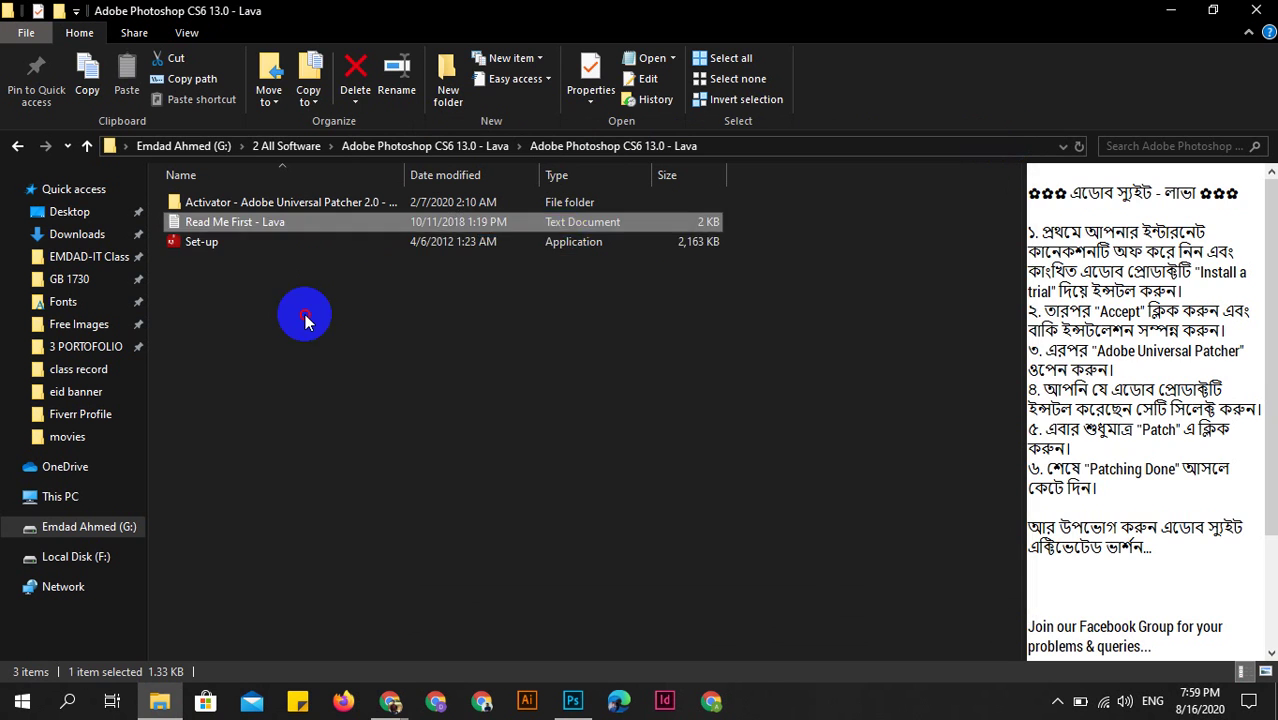
Launch the Photoshop CS6 Set-up installer, then bring the Google Meet call back to the front.
left_click(273, 243)
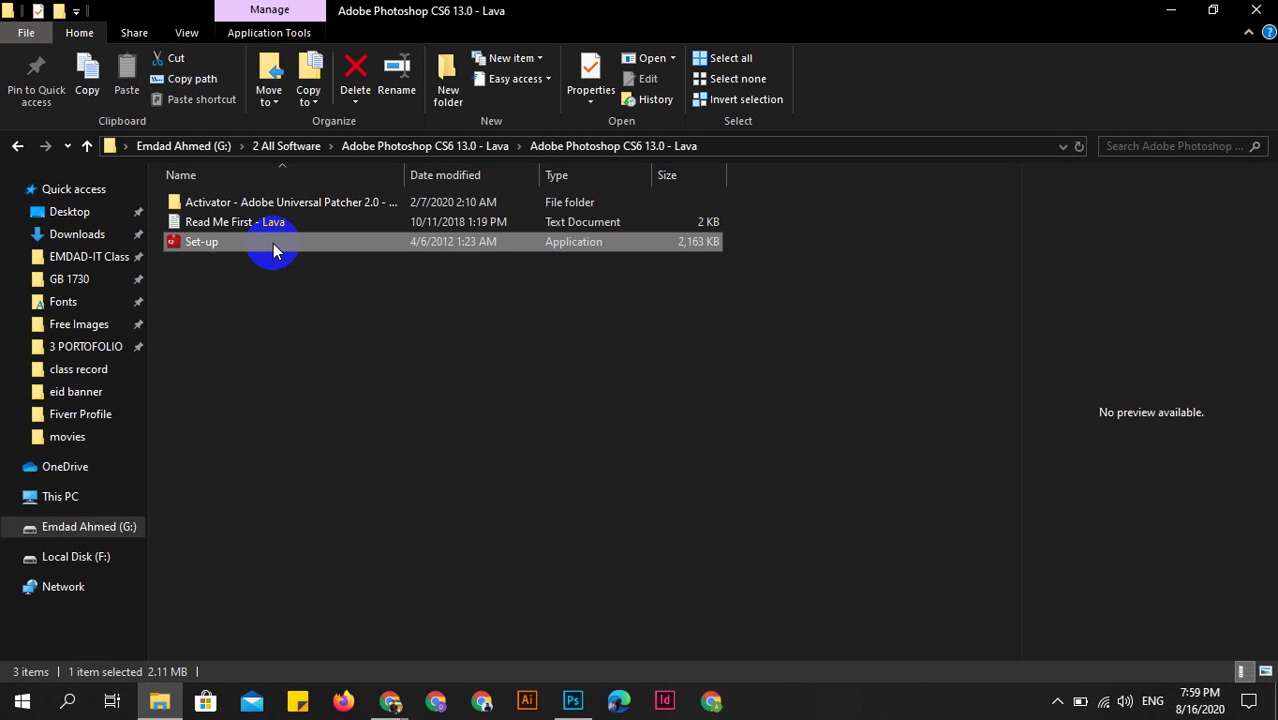
double_click(273, 243)
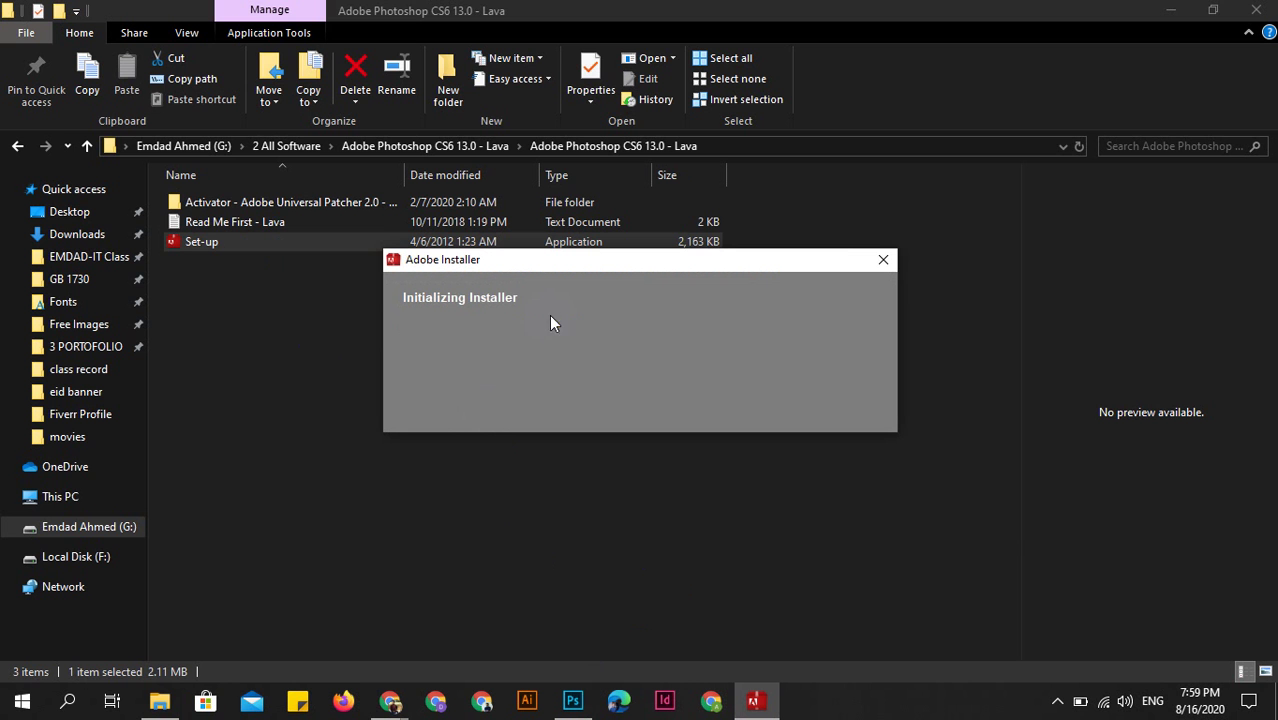
left_click(551, 323)
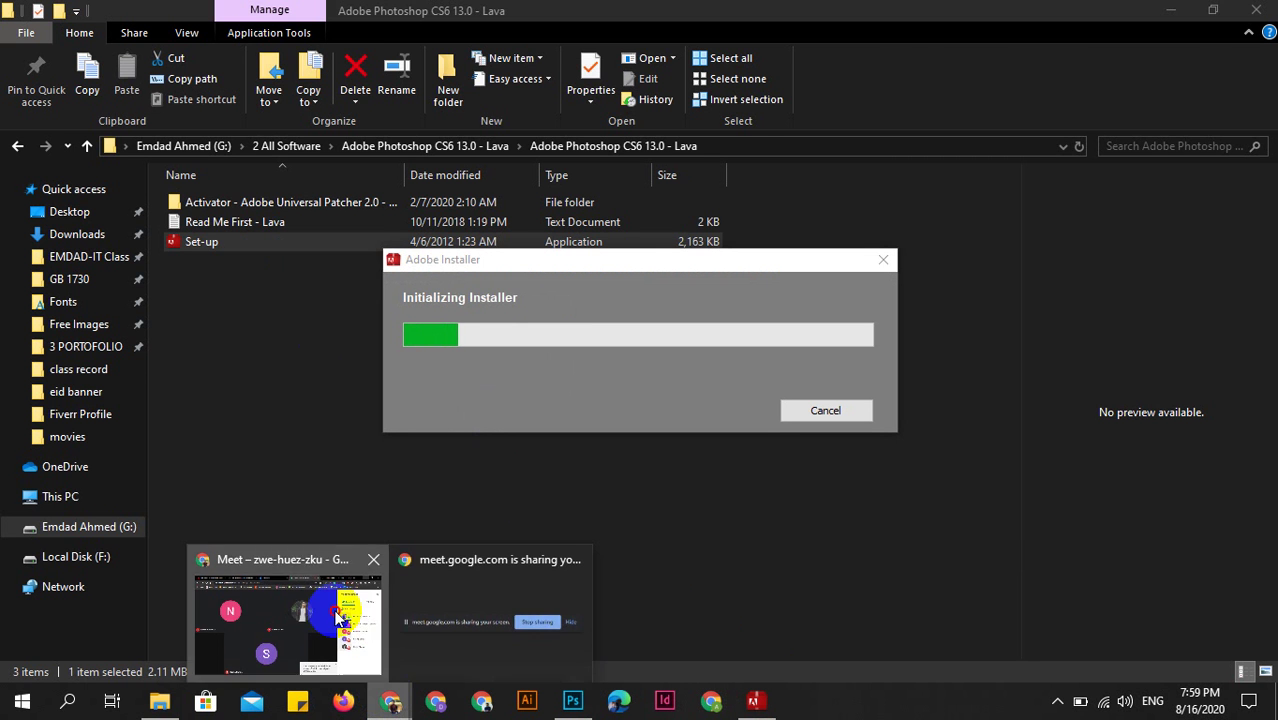
left_click(285, 615)
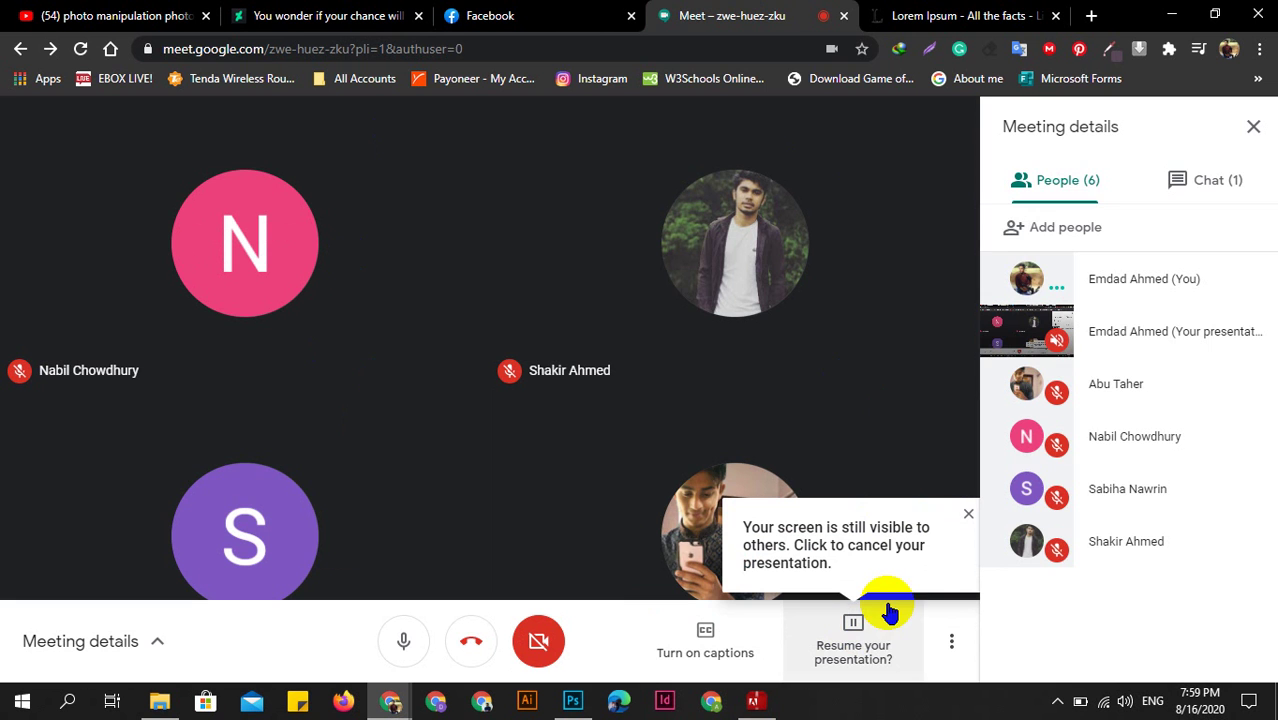
Show the meeting chat and resume presenting the screen in Meet.
left_click(1210, 176)
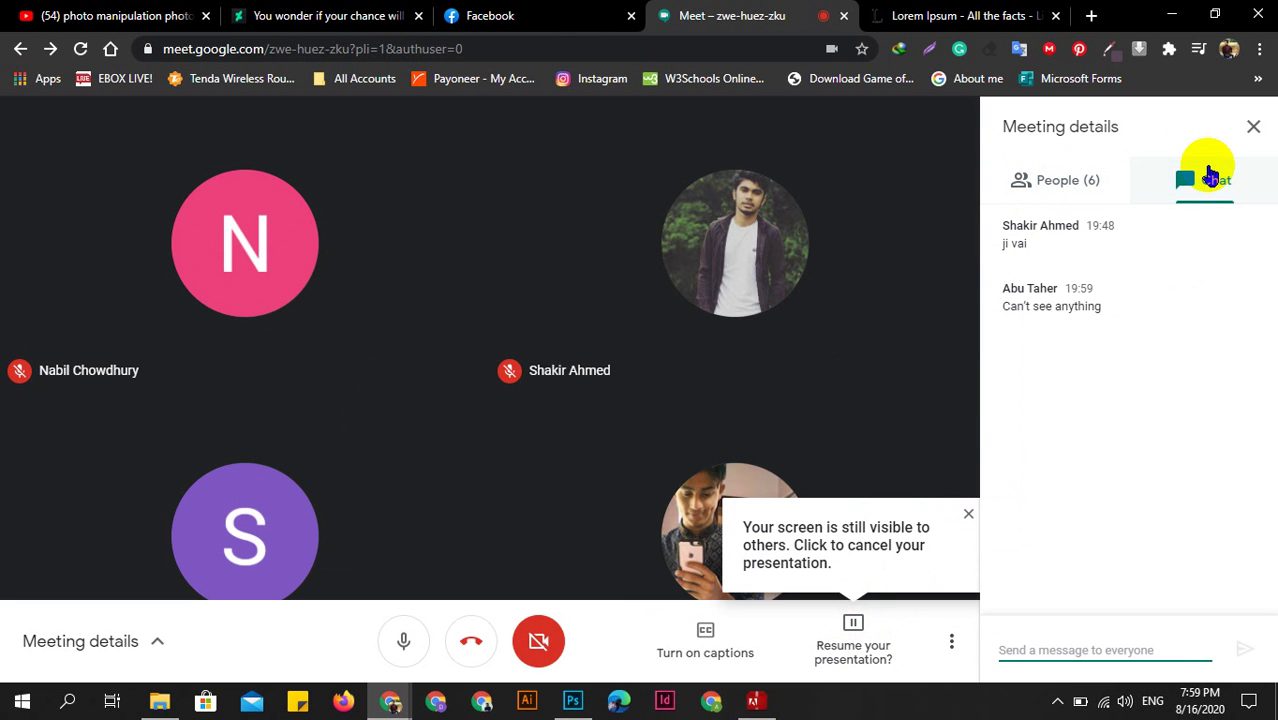
left_click(853, 648)
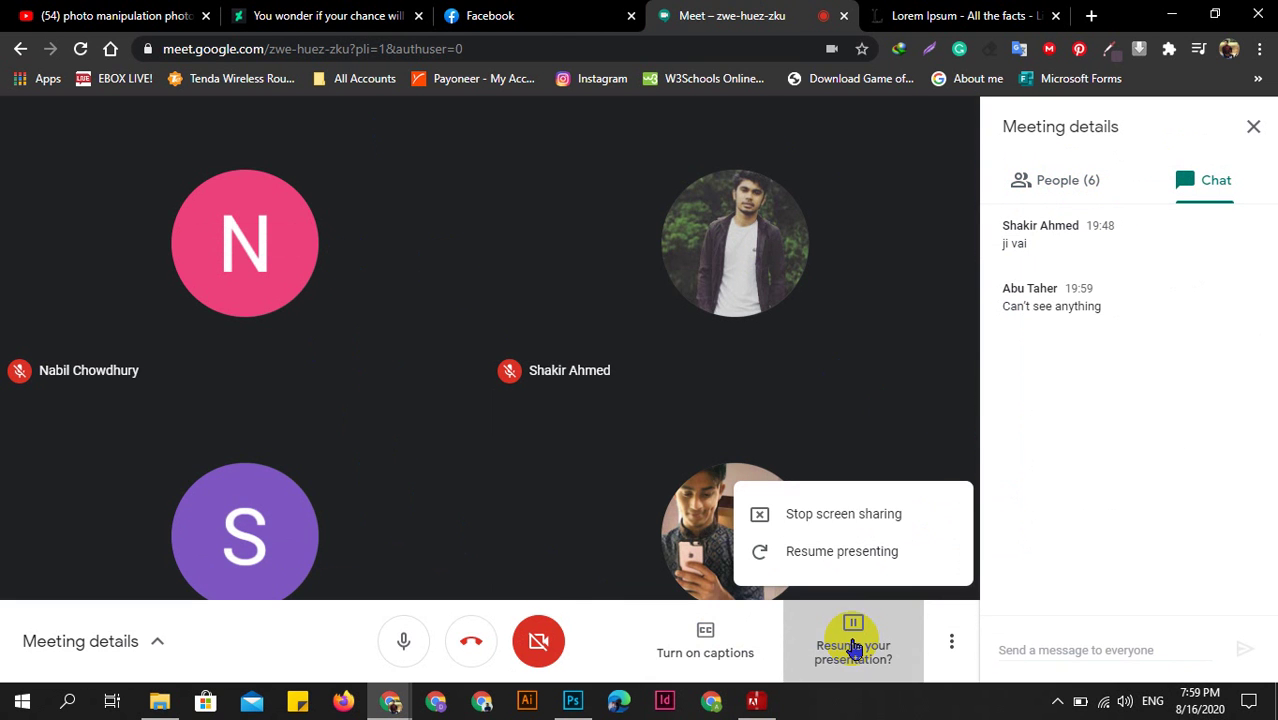
left_click(830, 558)
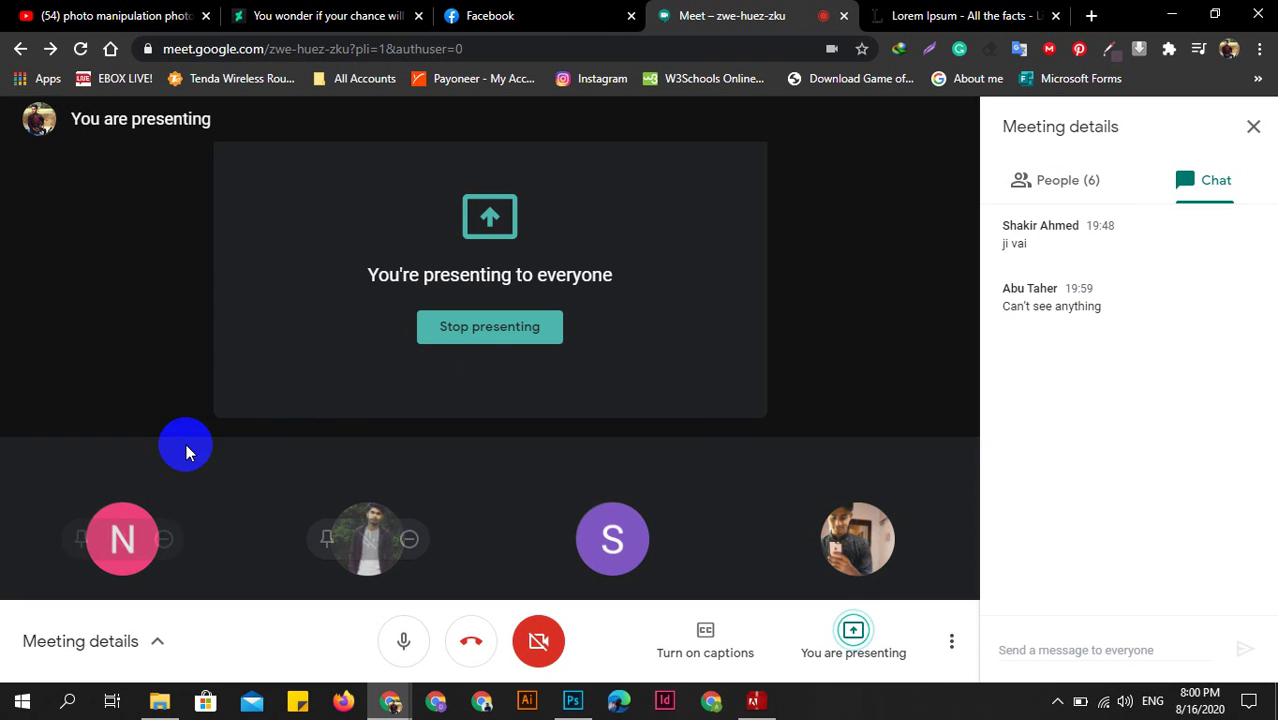
left_click(499, 339)
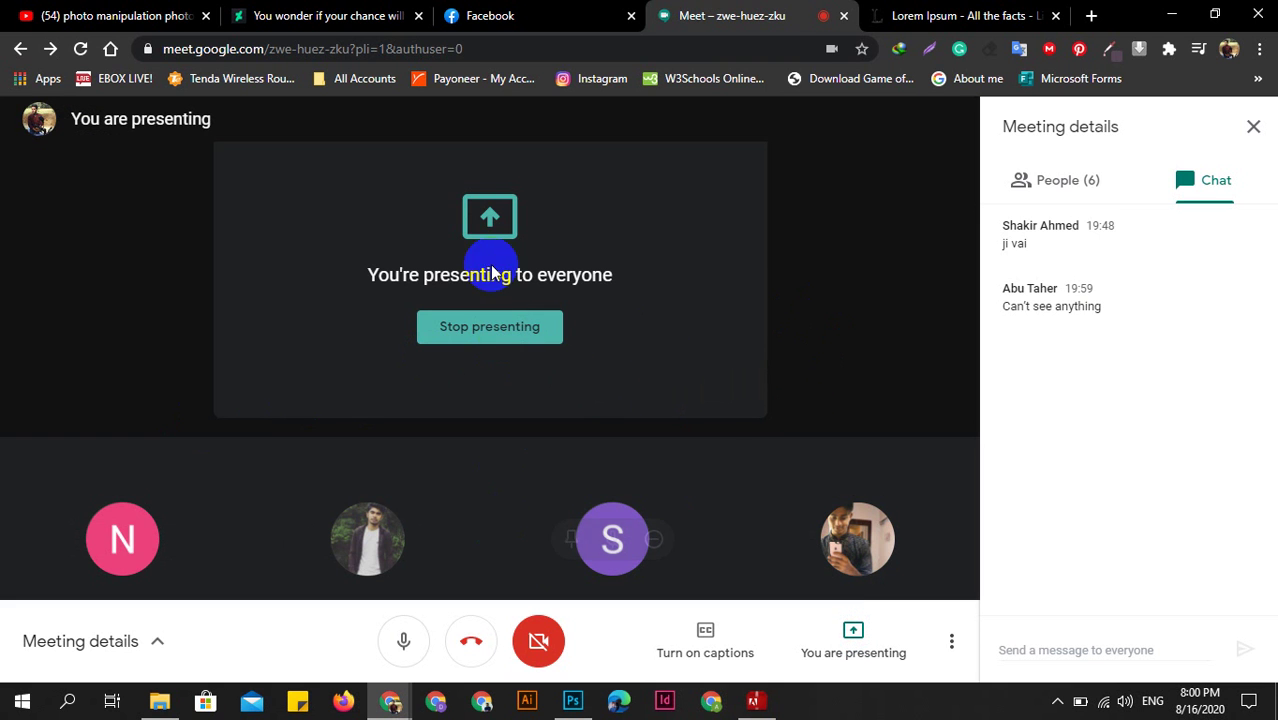
Stop the current presentation and present the entire screen again.
left_click(494, 330)
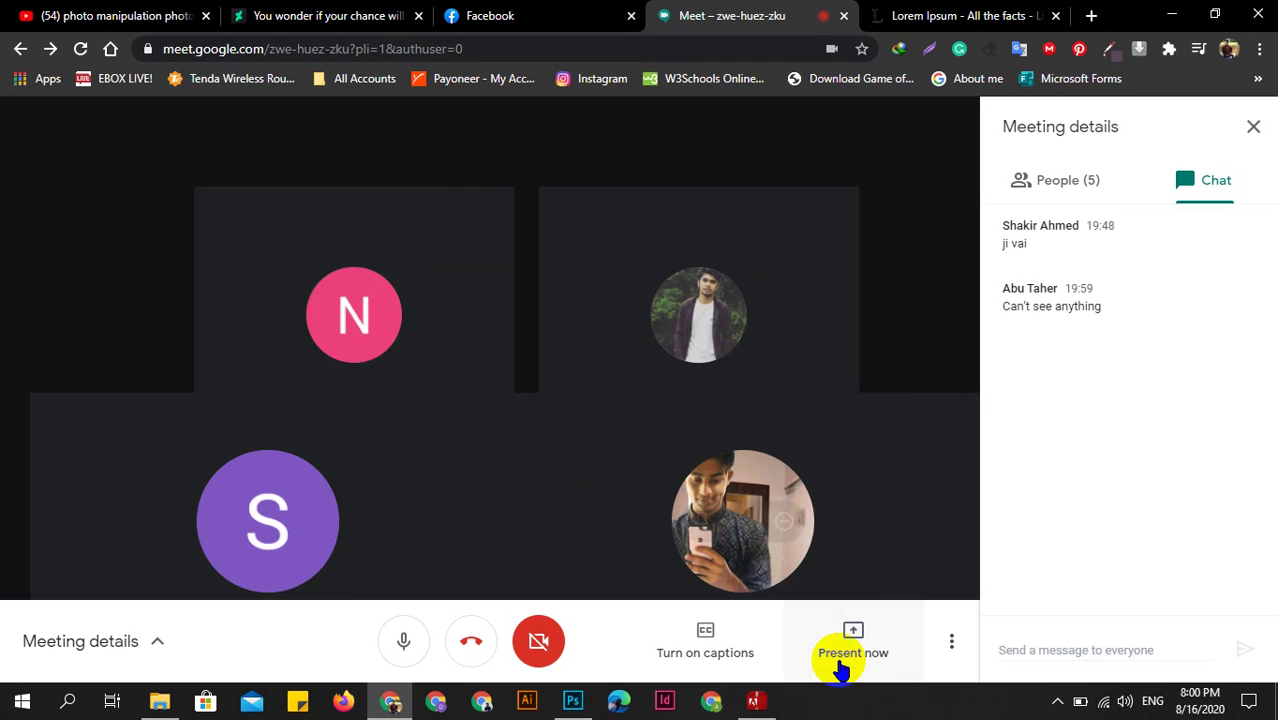
left_click(858, 640)
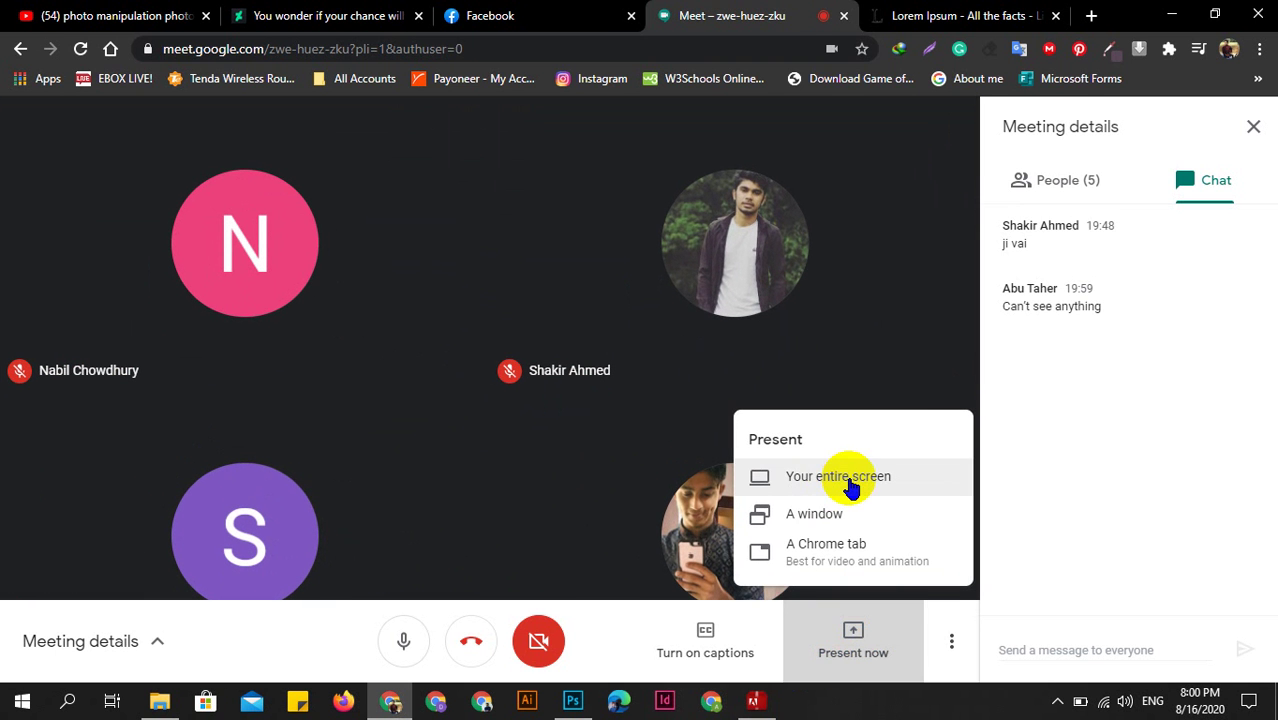
left_click(849, 485)
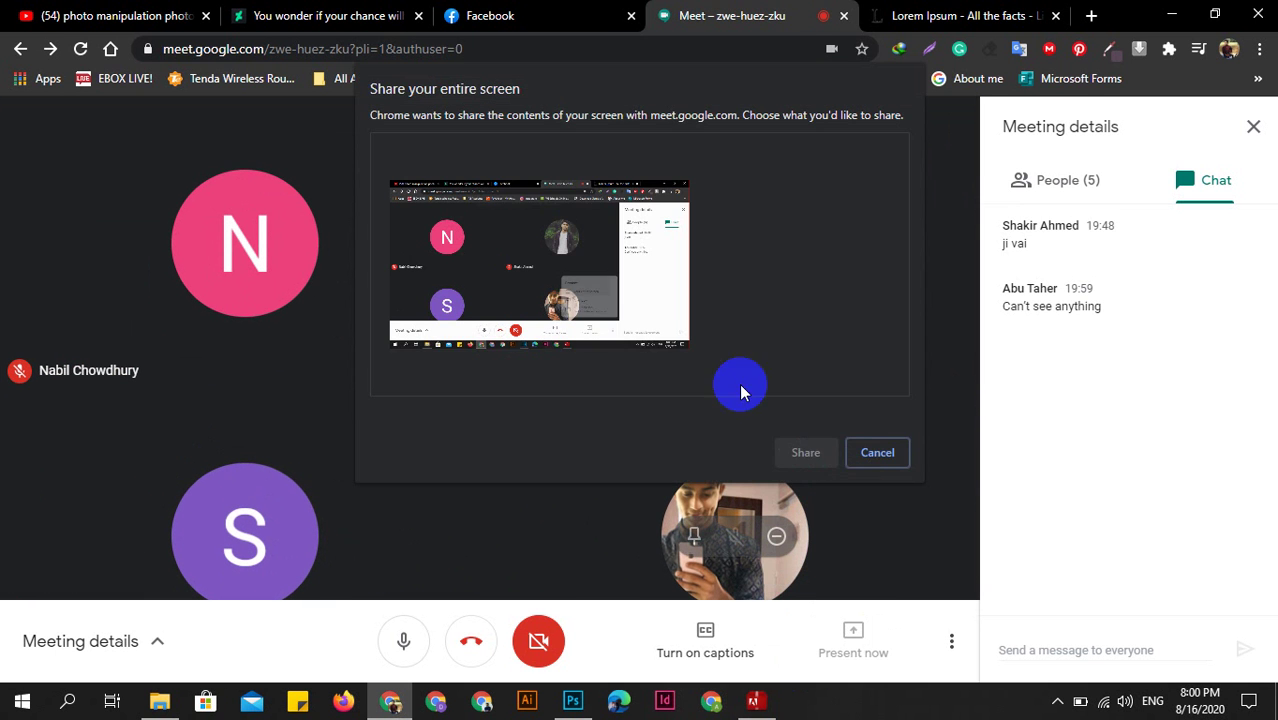
left_click(806, 452)
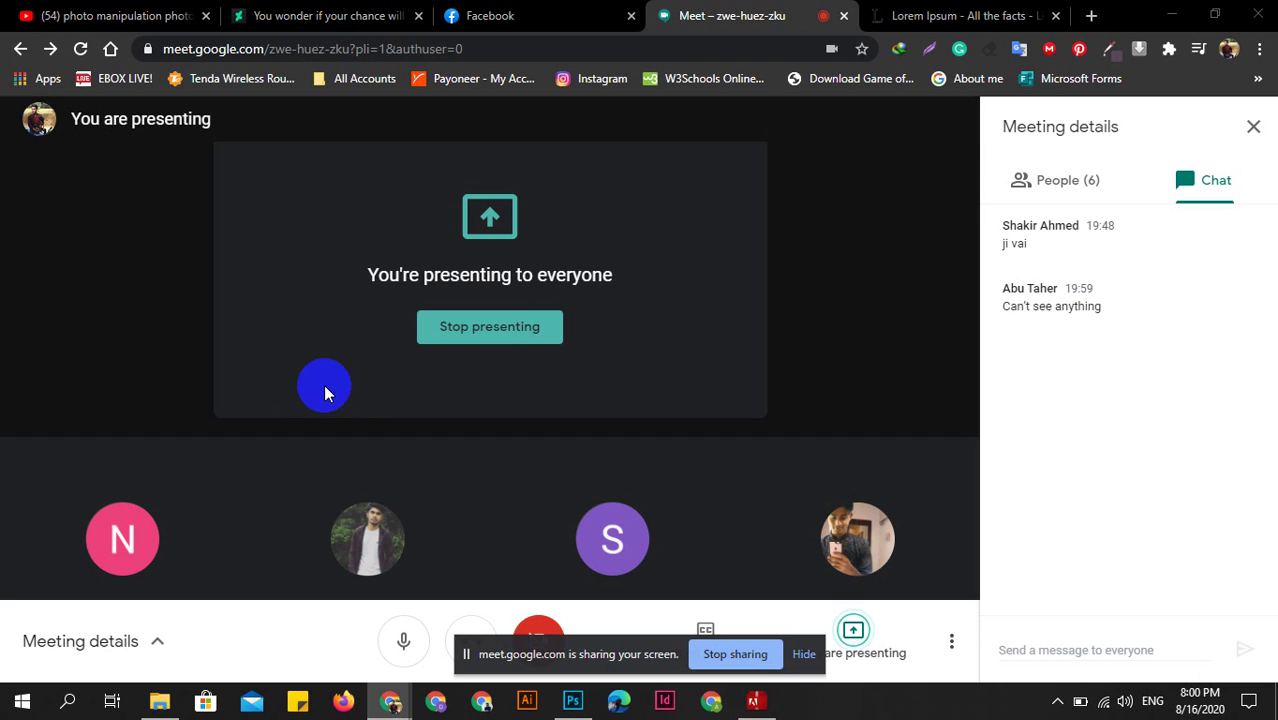
Post the message 'deka jar akn ?' to everyone in the Meet chat.
left_click(880, 15)
left_click(780, 12)
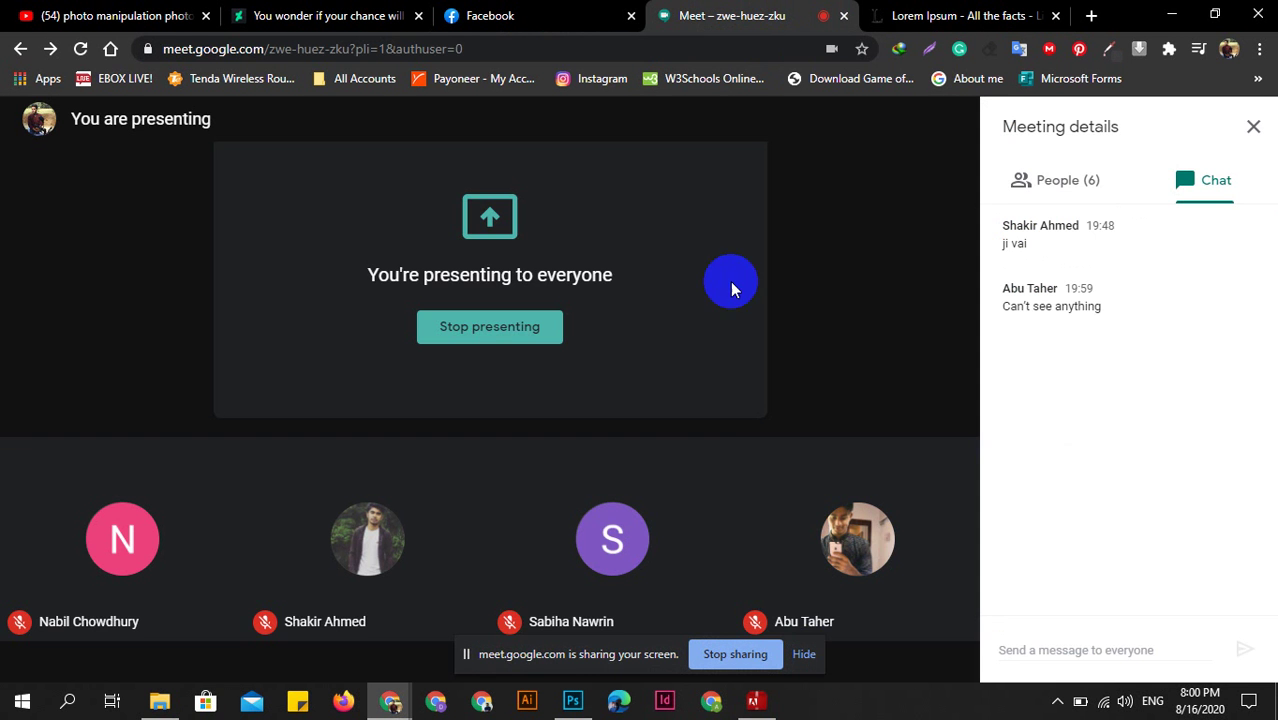
mouse_move(857, 560)
left_click(1004, 655)
type("dekh jar akn")
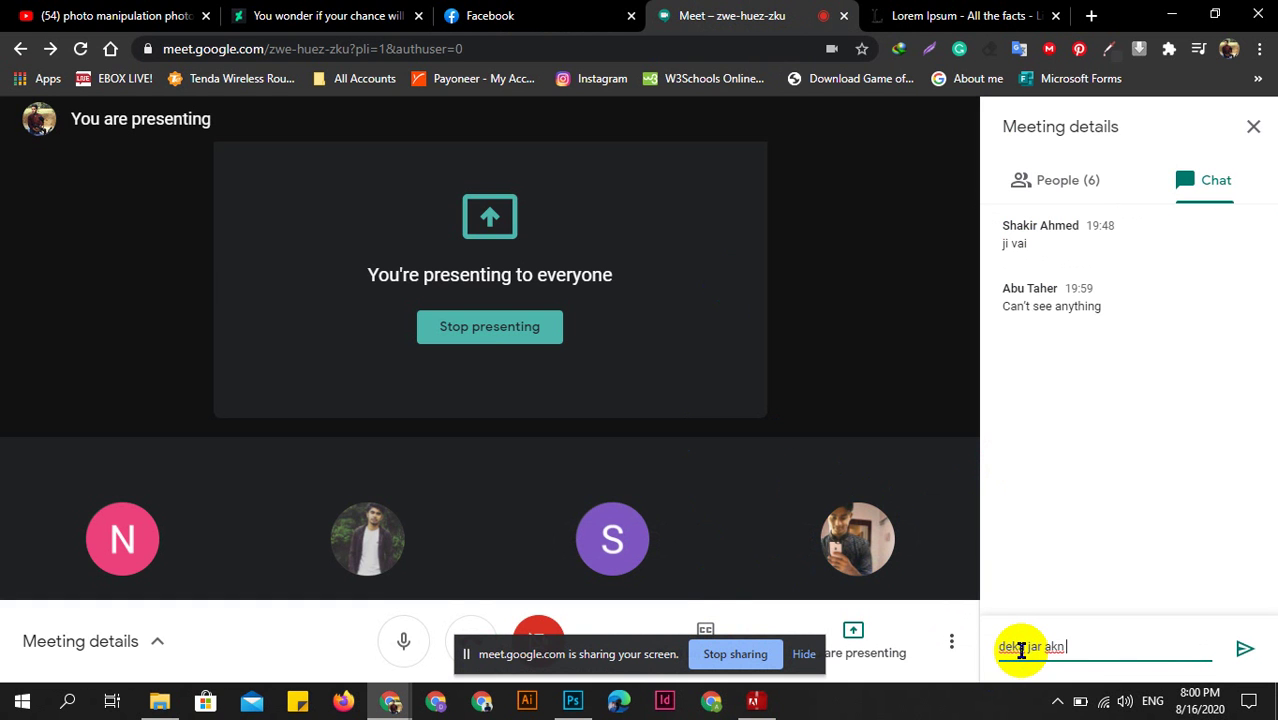
type("?")
key("Return")
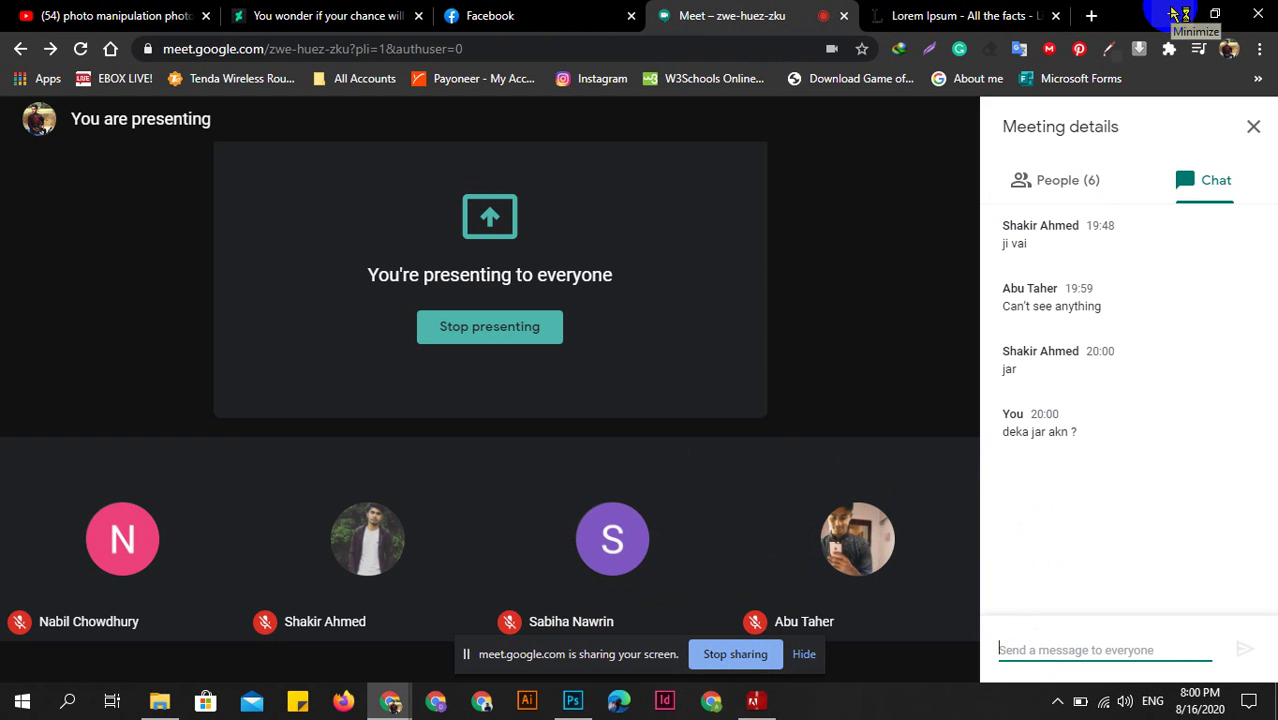
left_click(1174, 13)
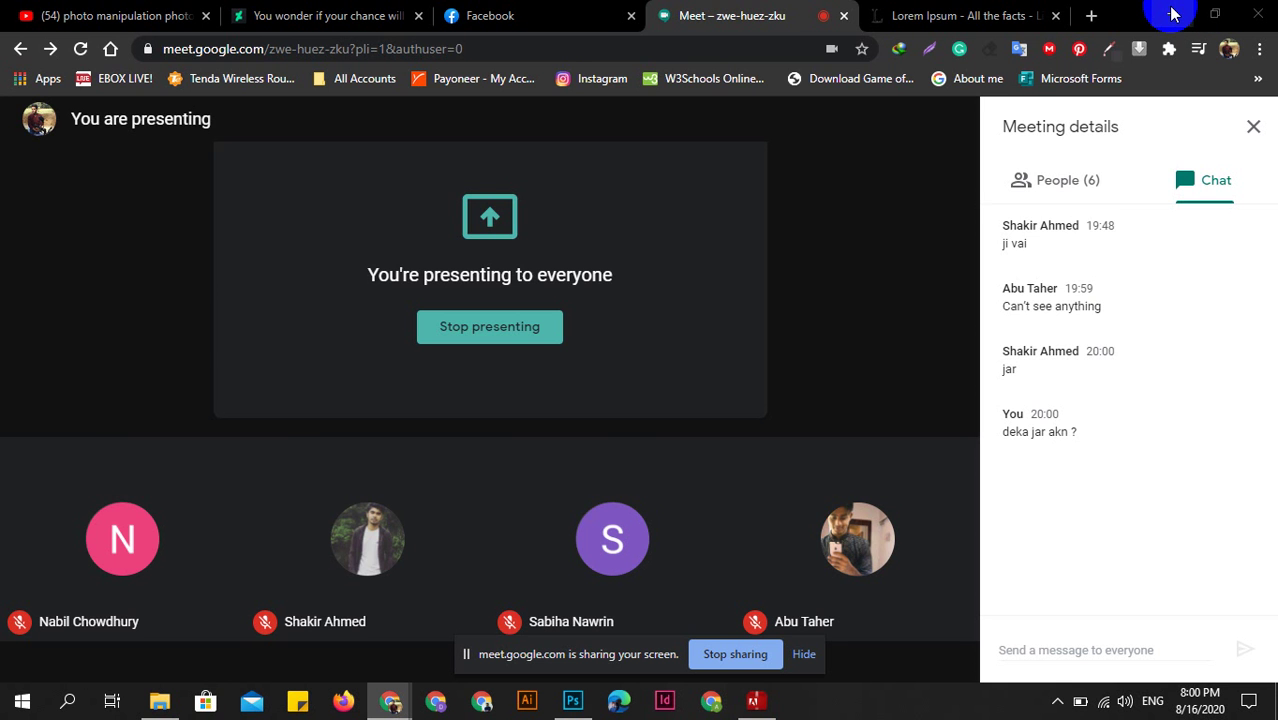
Minimize Chrome and quit the Photoshop CS6 installer, confirming with Yes.
left_click(1174, 13)
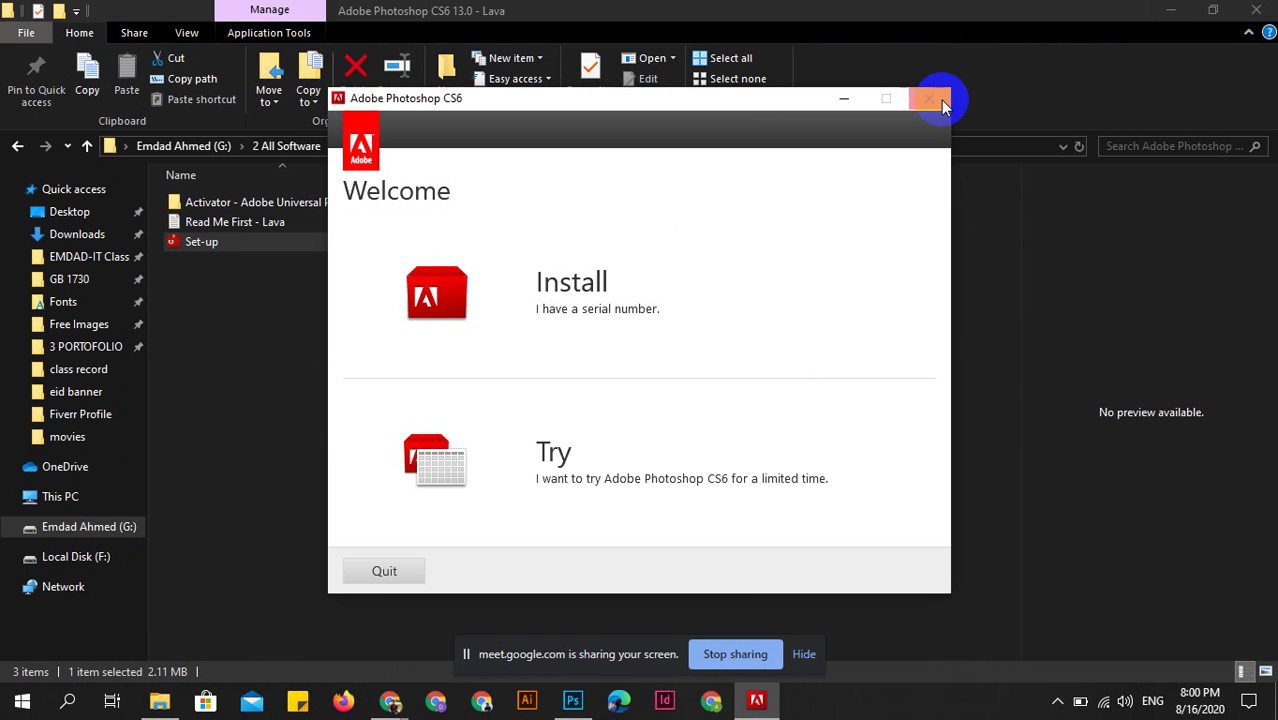
left_click(930, 99)
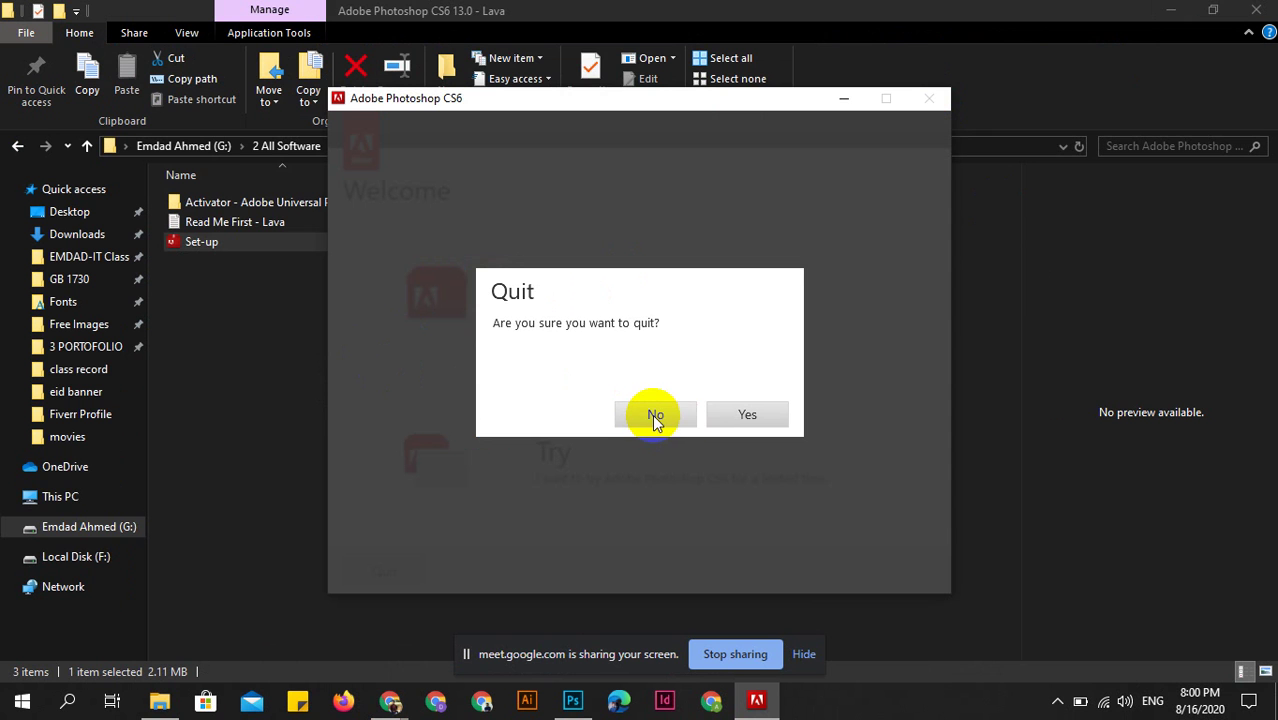
left_click(746, 415)
left_click(605, 530)
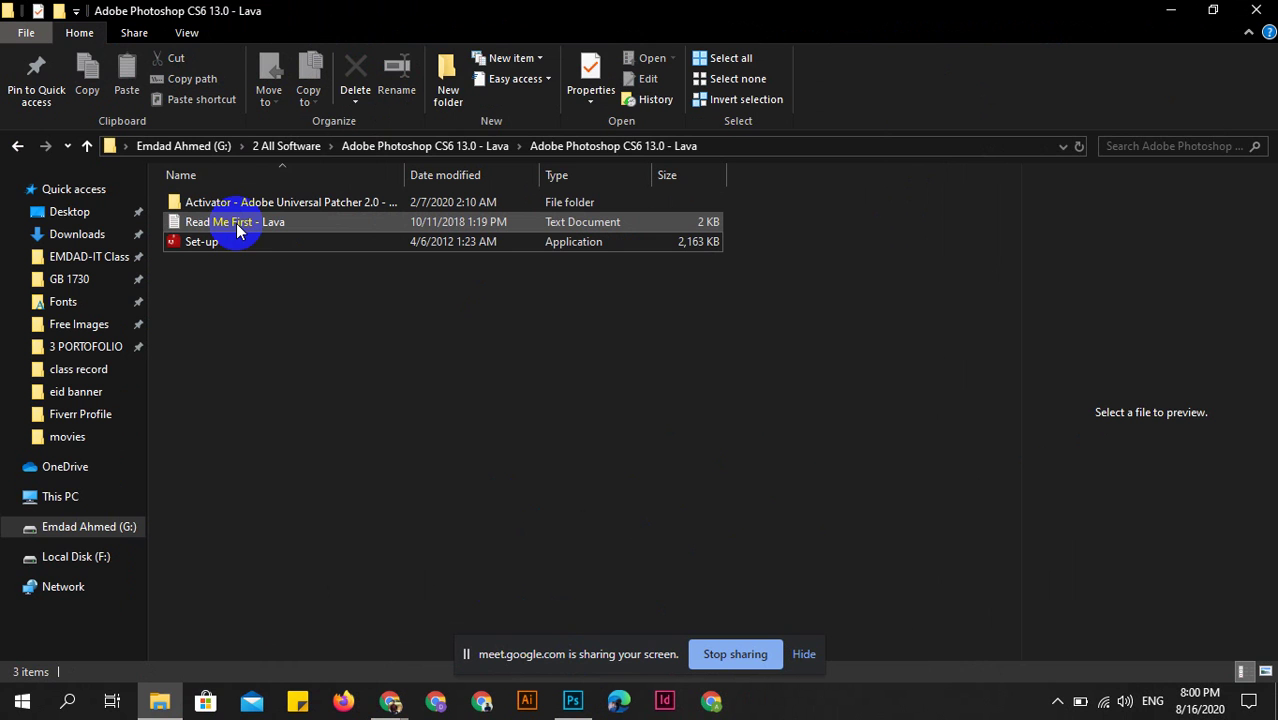
mouse_move(236, 241)
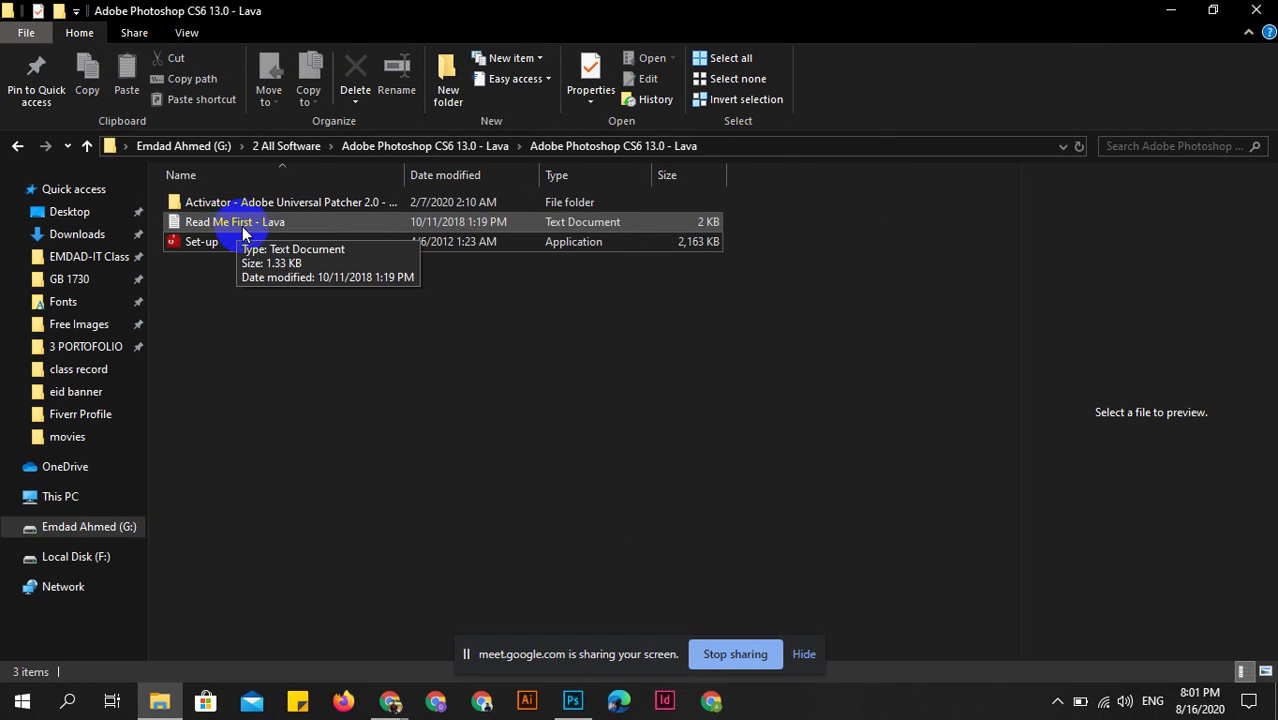
Read the 'Read Me First - Lava' instructions in Notepad, then close them.
double_click(330, 224)
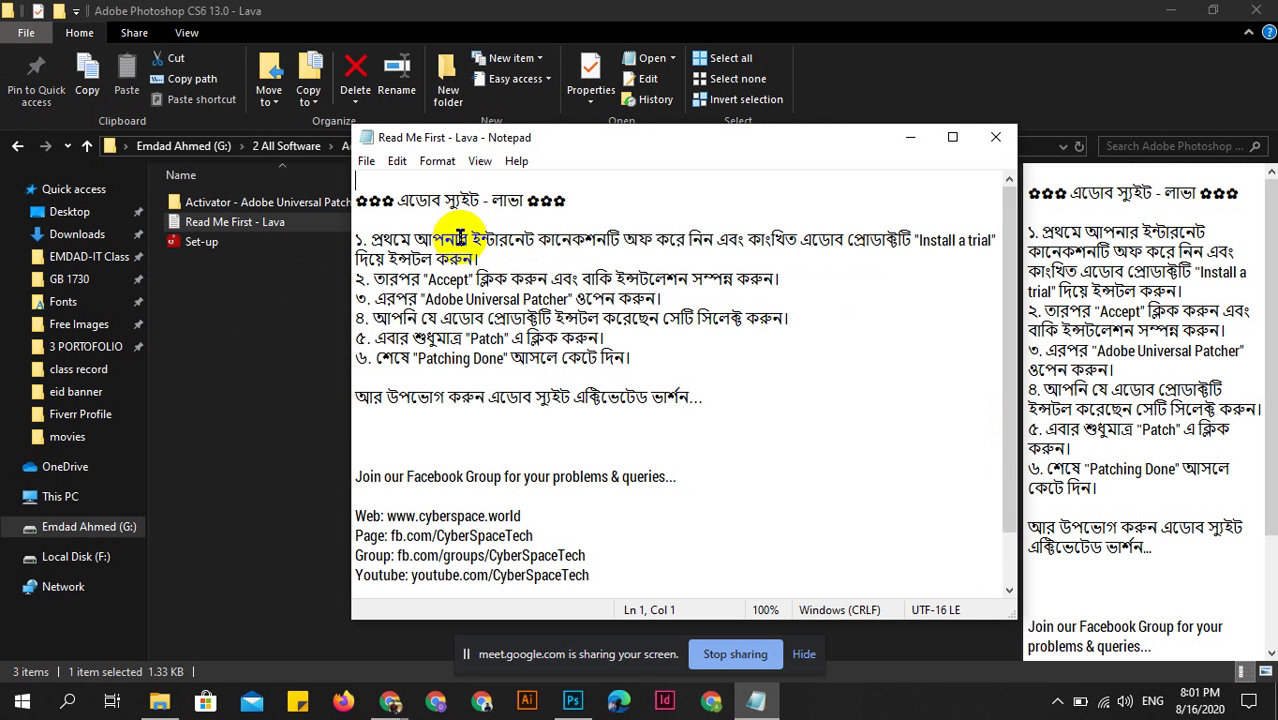
left_click_drag(460, 237, 773, 240)
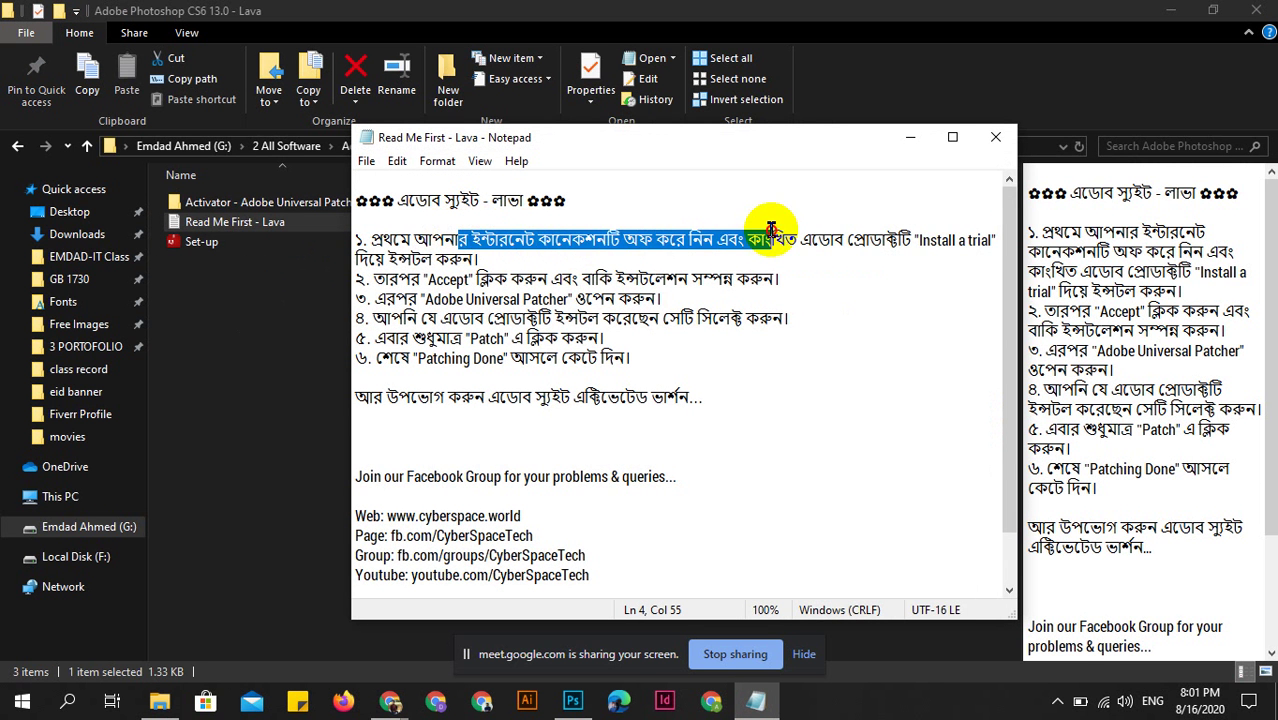
left_click(984, 137)
left_click(450, 400)
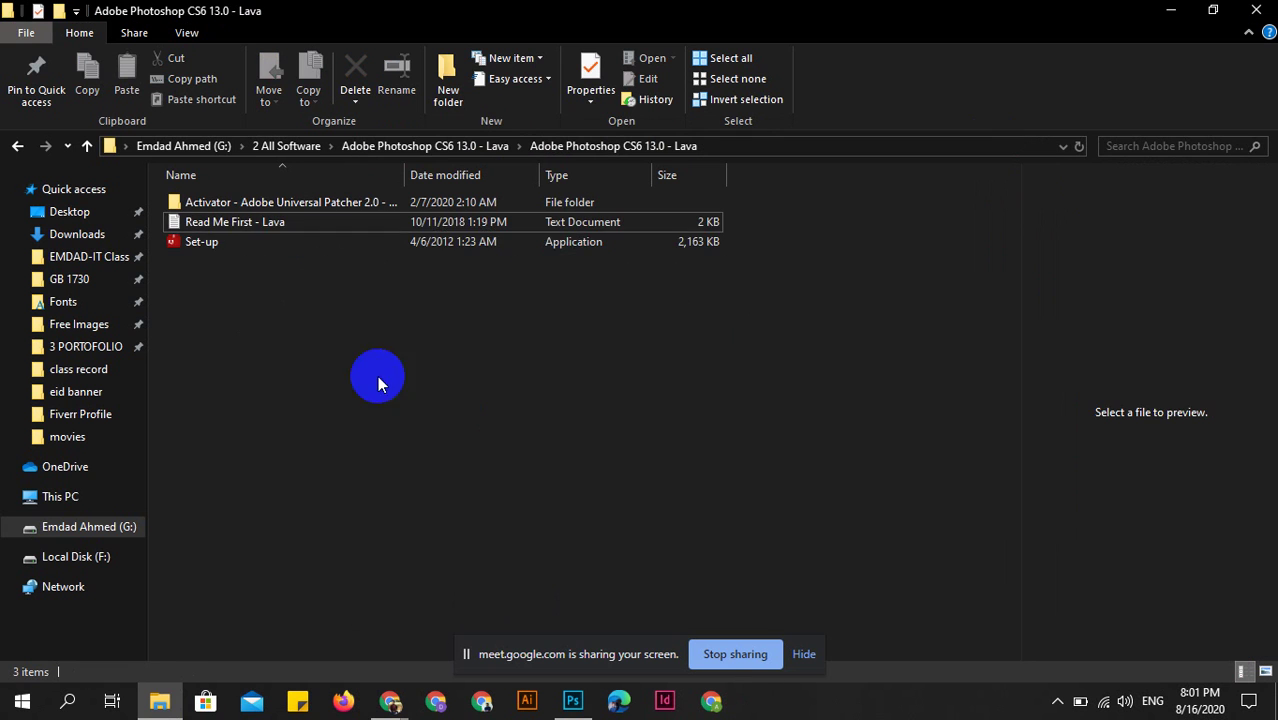
Relaunch Set-up and let the Adobe Installer finish initializing.
double_click(234, 242)
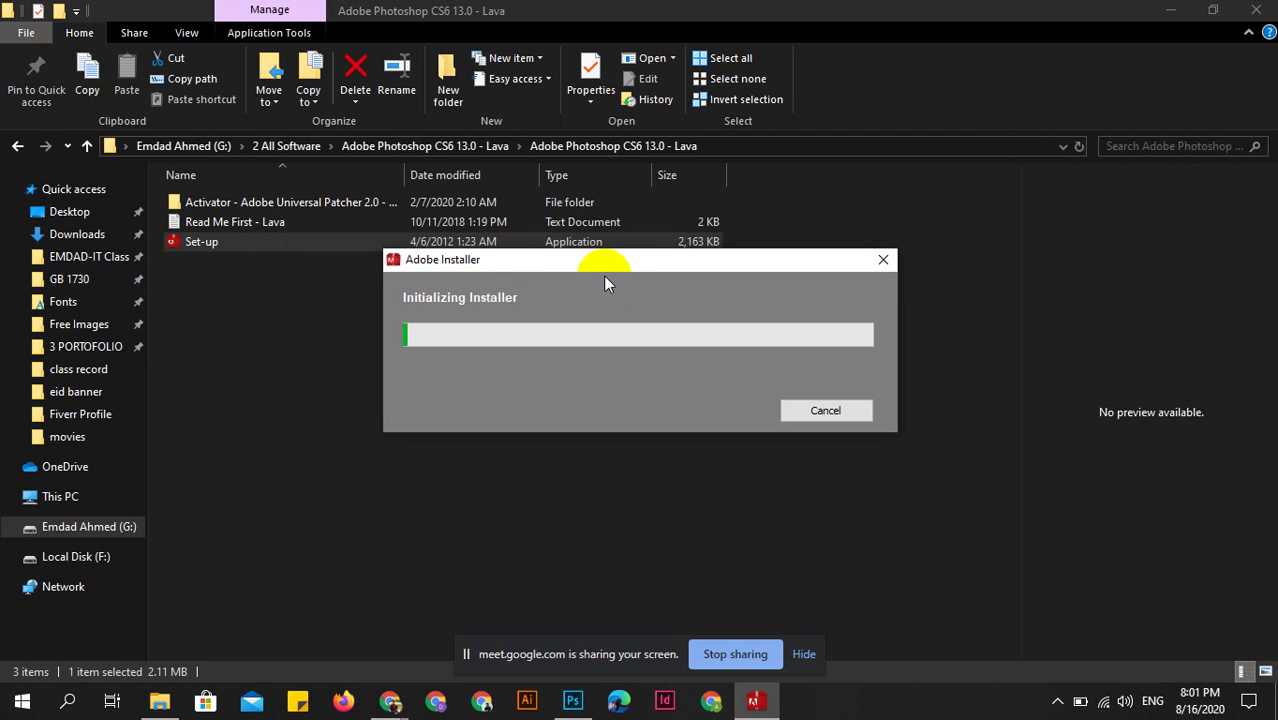
left_click_drag(605, 261, 479, 247)
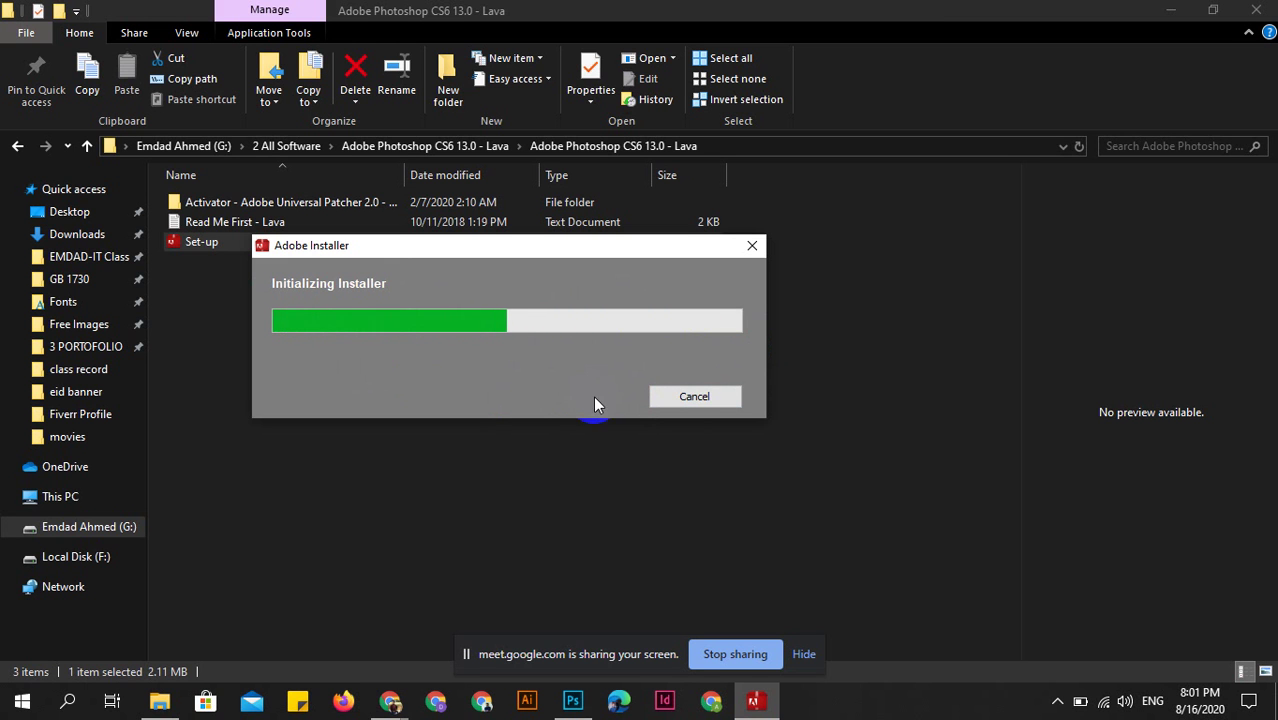
left_click(556, 251)
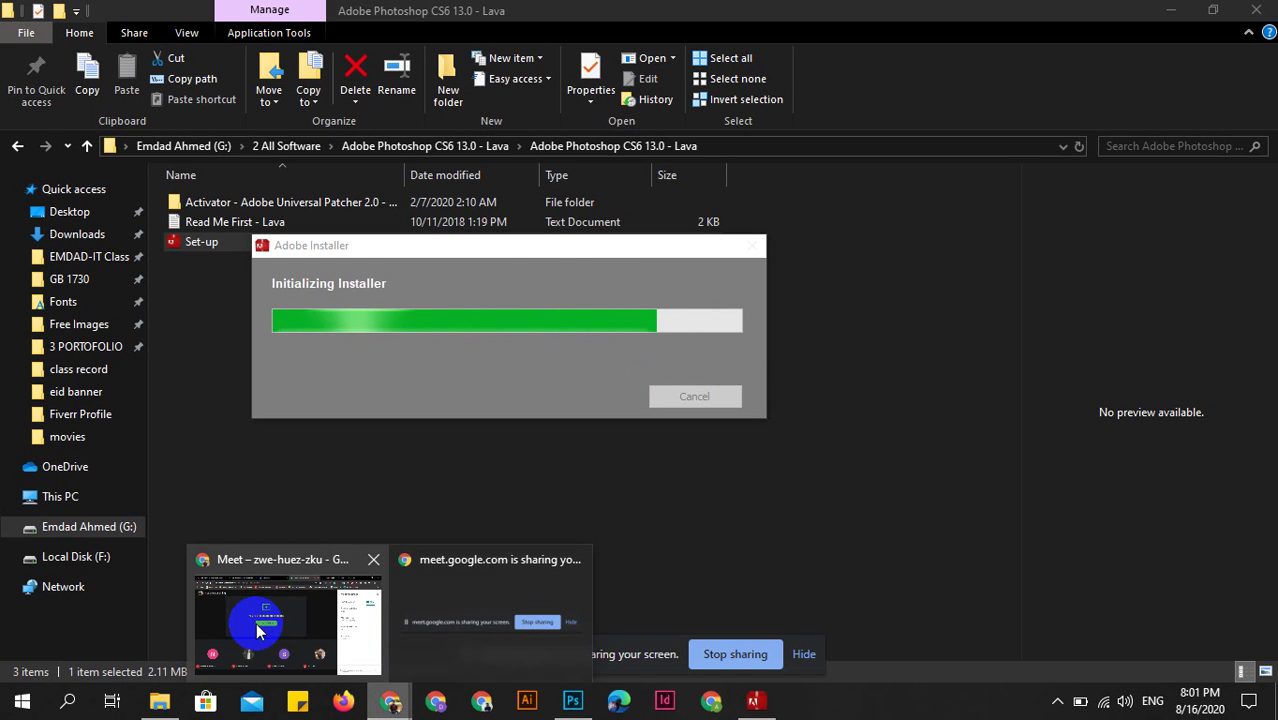
left_click(291, 625)
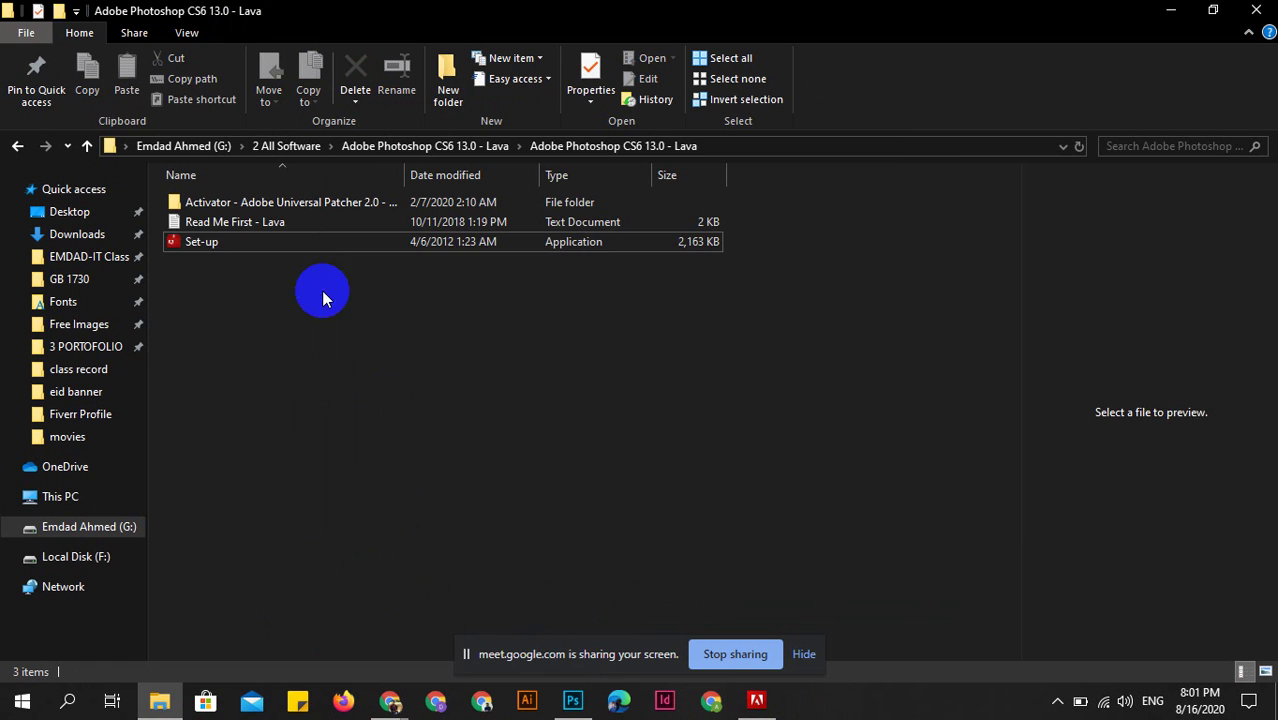
Choose the Photoshop CS6 trial and accept the licence agreement in English (International).
left_click(752, 702)
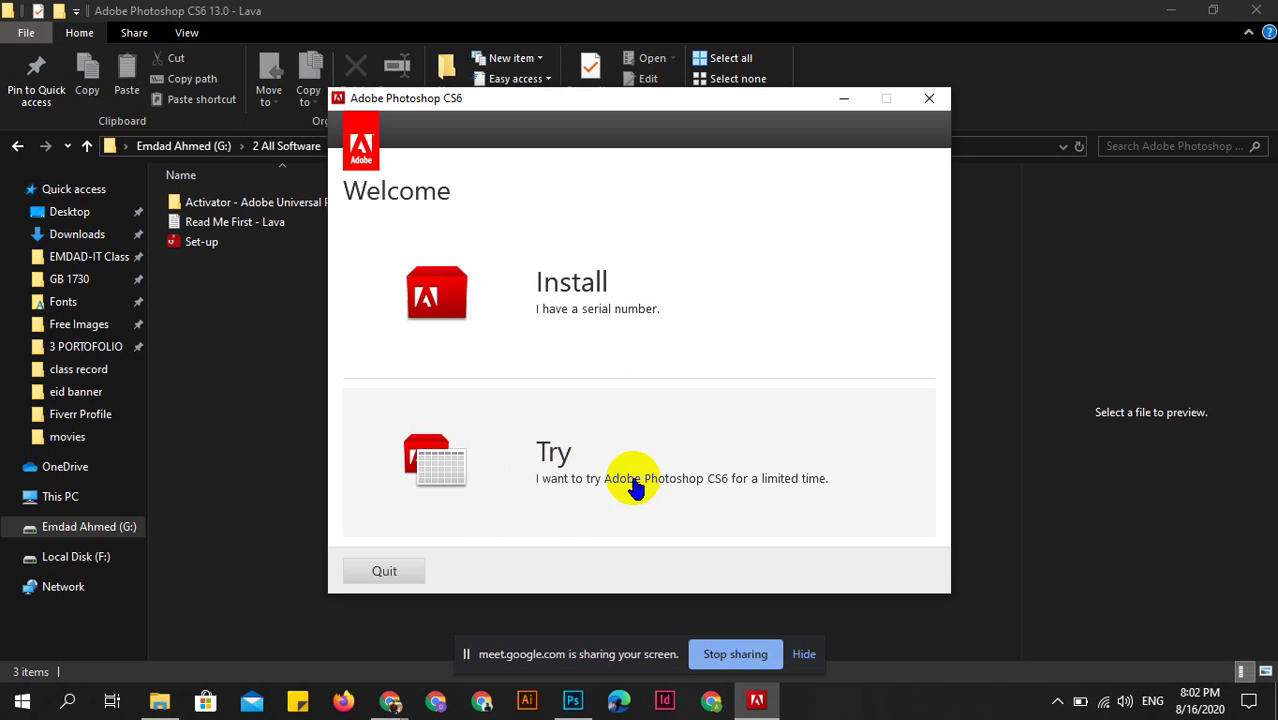
left_click(572, 452)
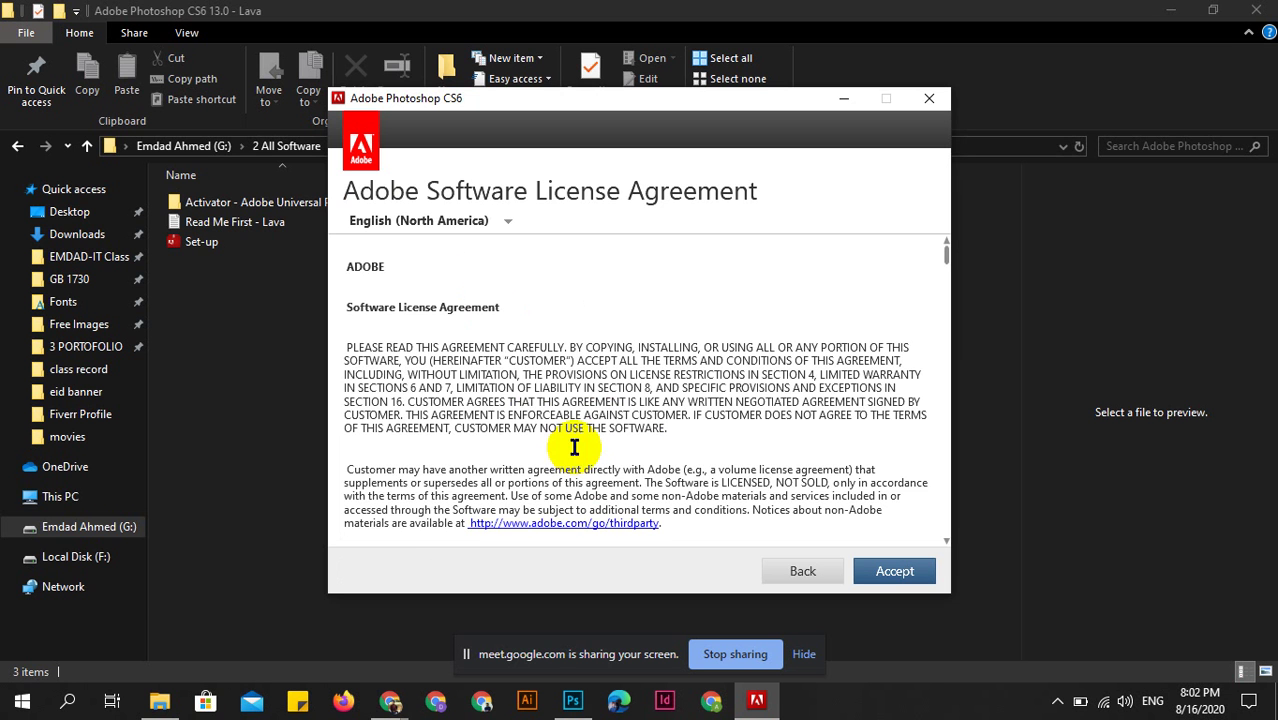
left_click(506, 225)
scroll(503, 221, "down", 1)
scroll(444, 322, "up", 1)
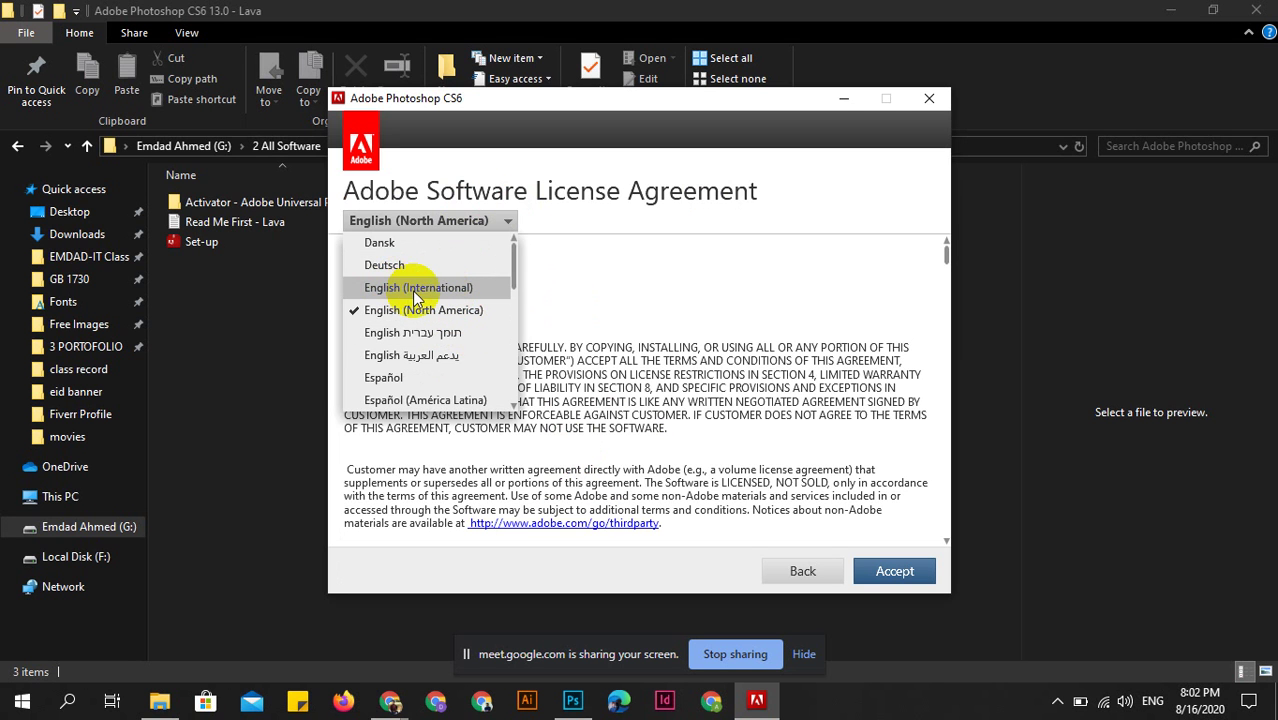
left_click(470, 288)
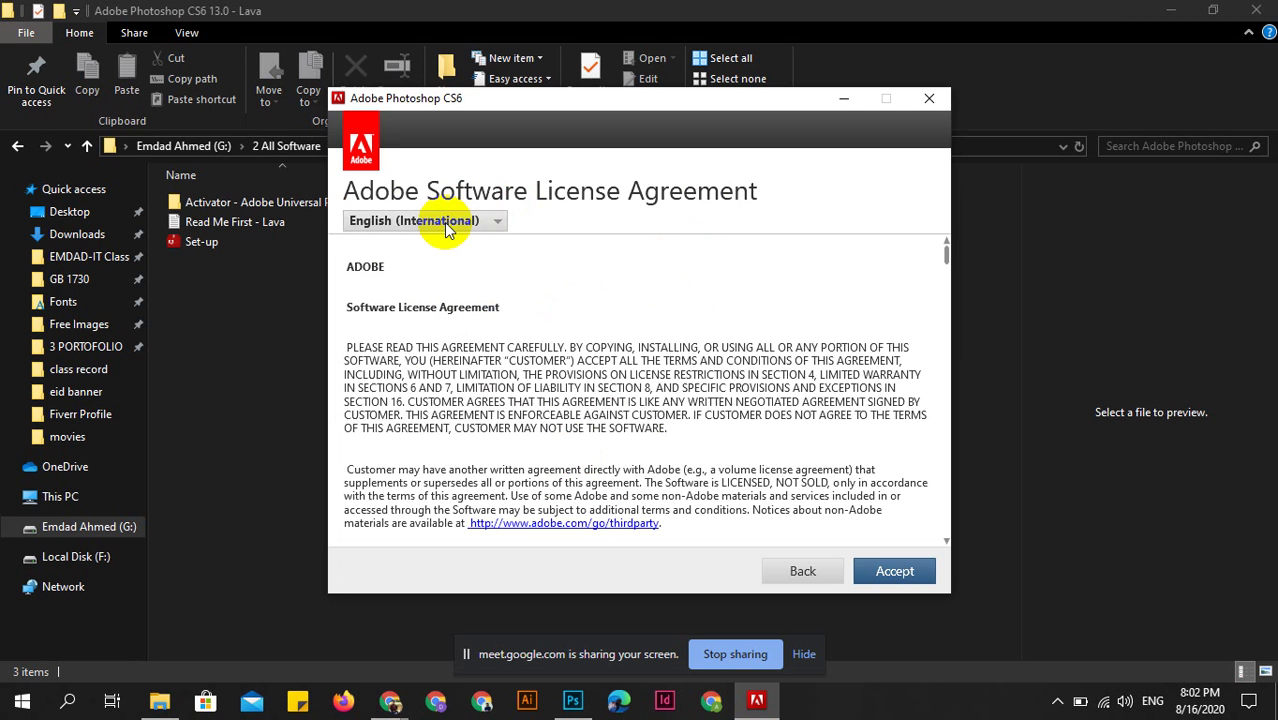
left_click(900, 570)
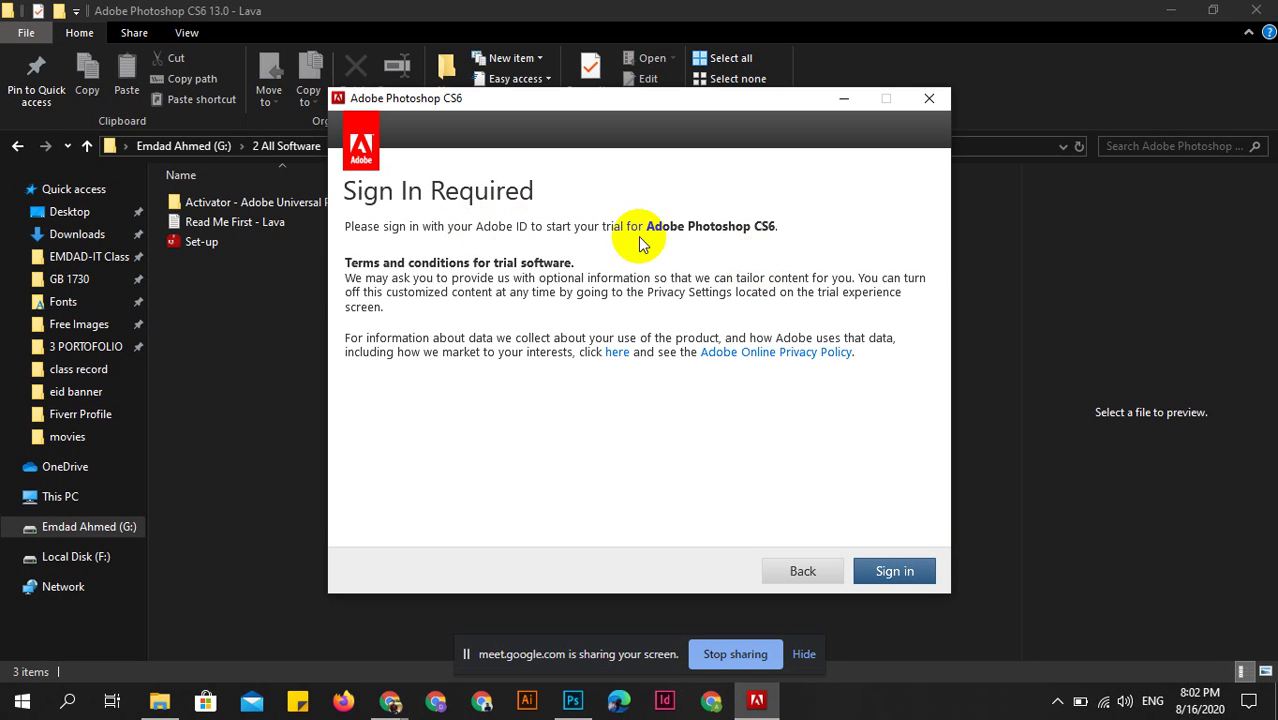
Cancel the Adobe ID sign-in and return to the Software License Agreement page.
left_click(878, 582)
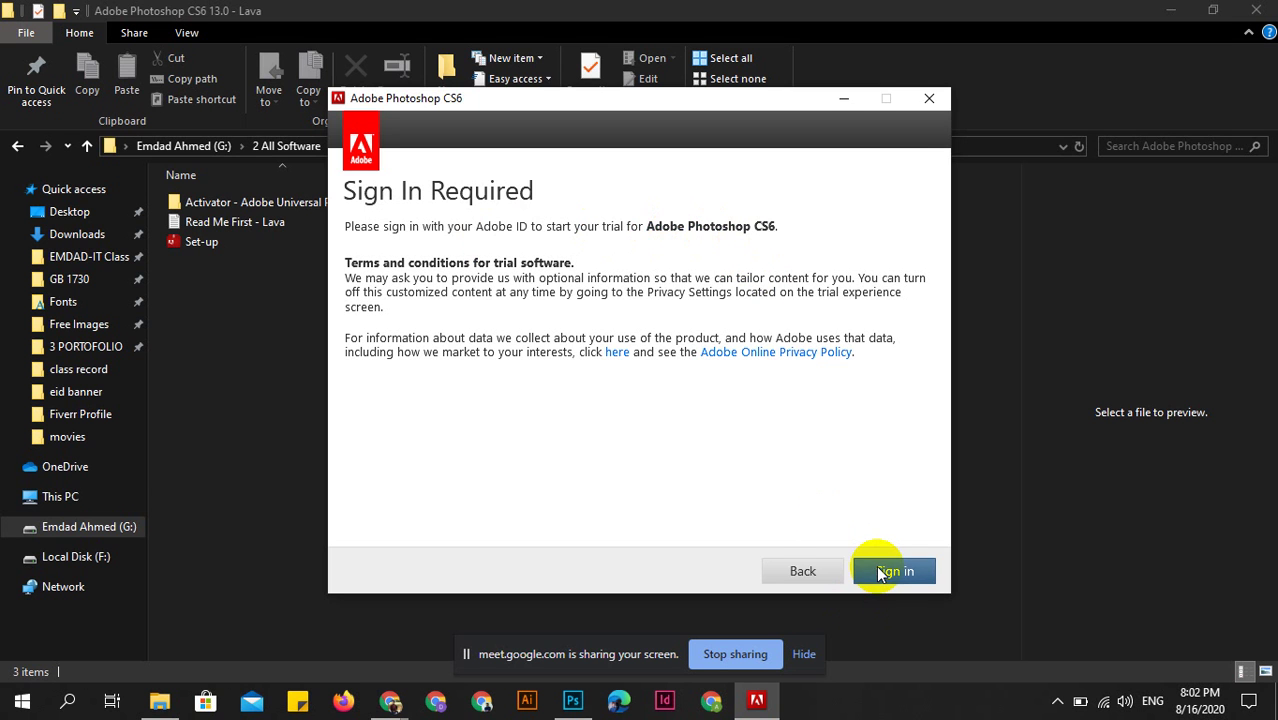
left_click(880, 572)
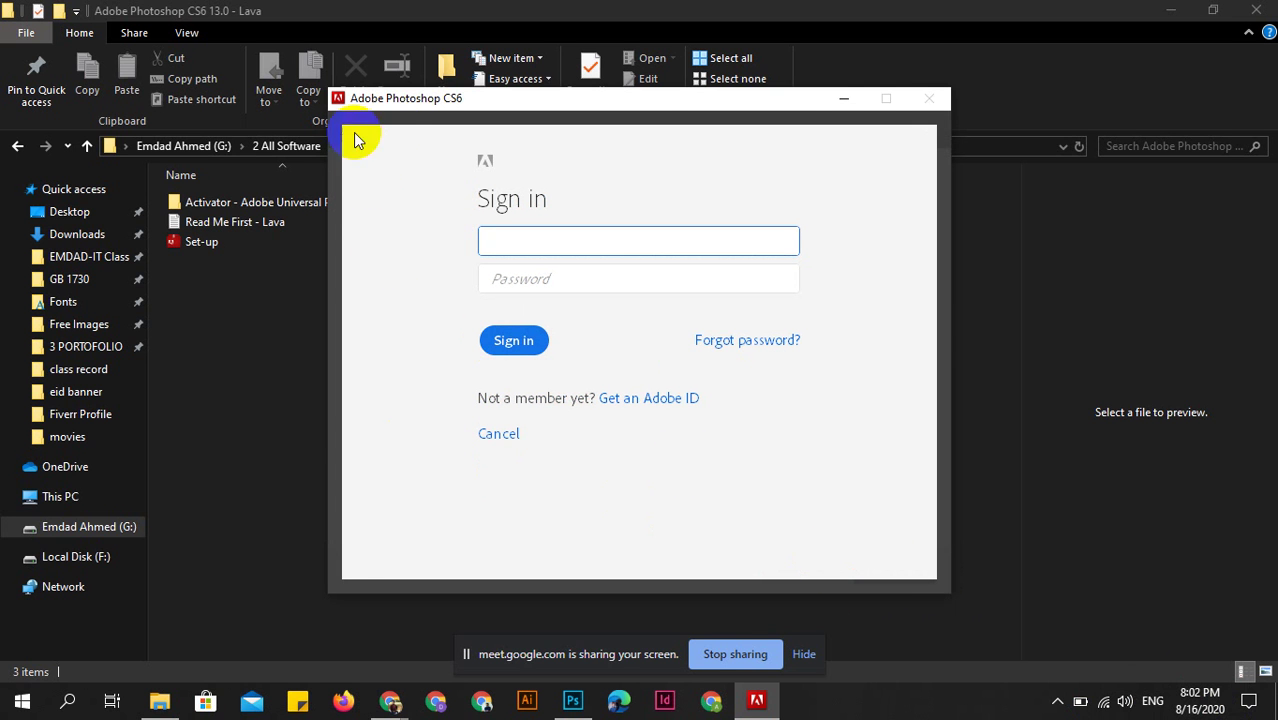
left_click(505, 436)
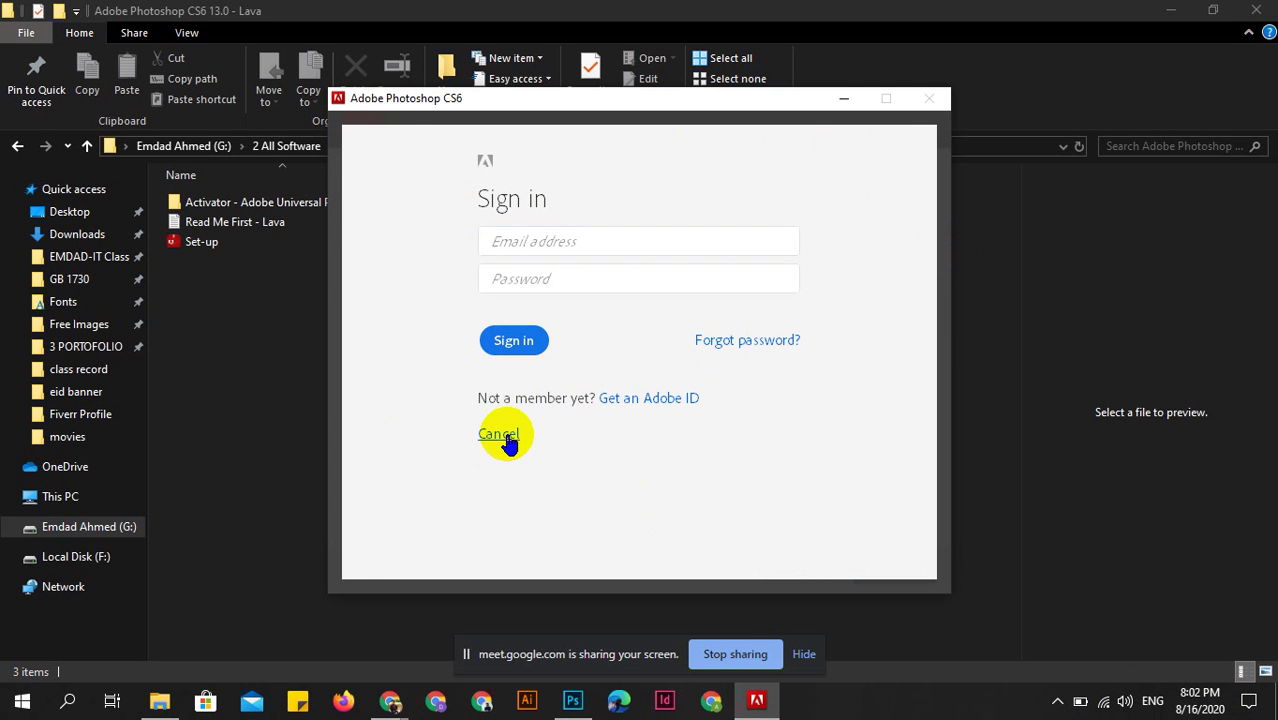
left_click(499, 436)
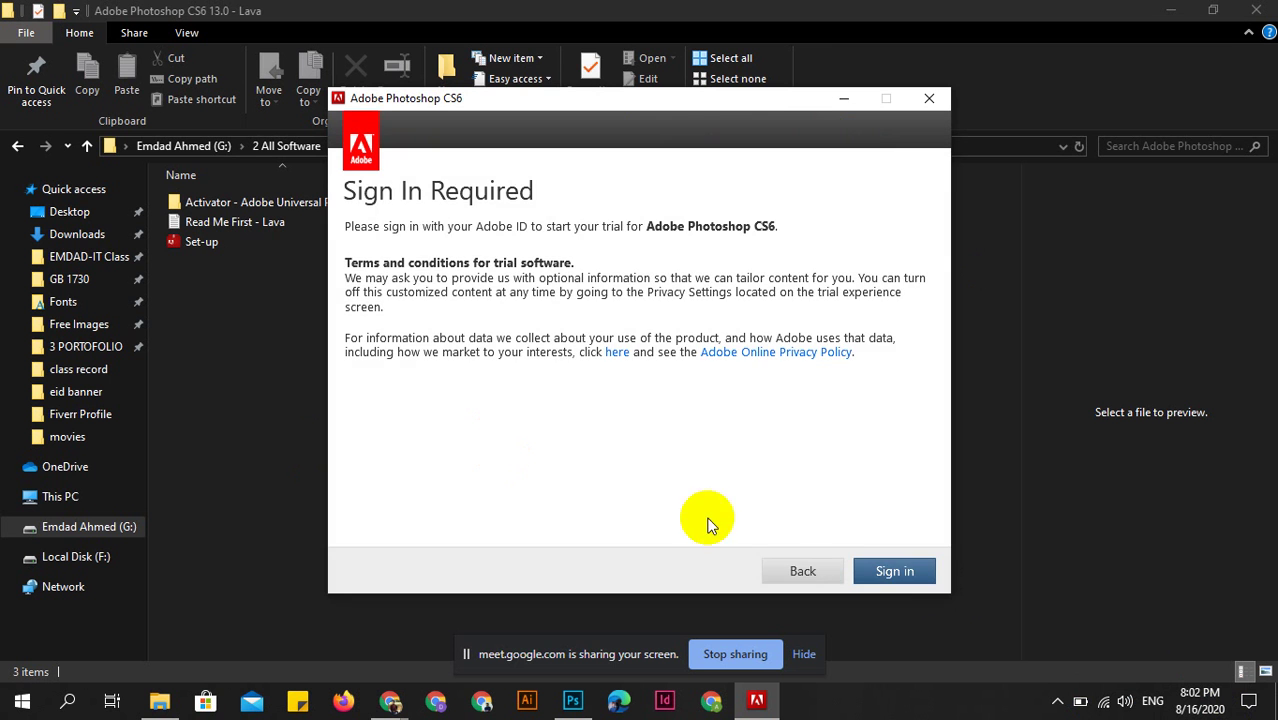
left_click(789, 585)
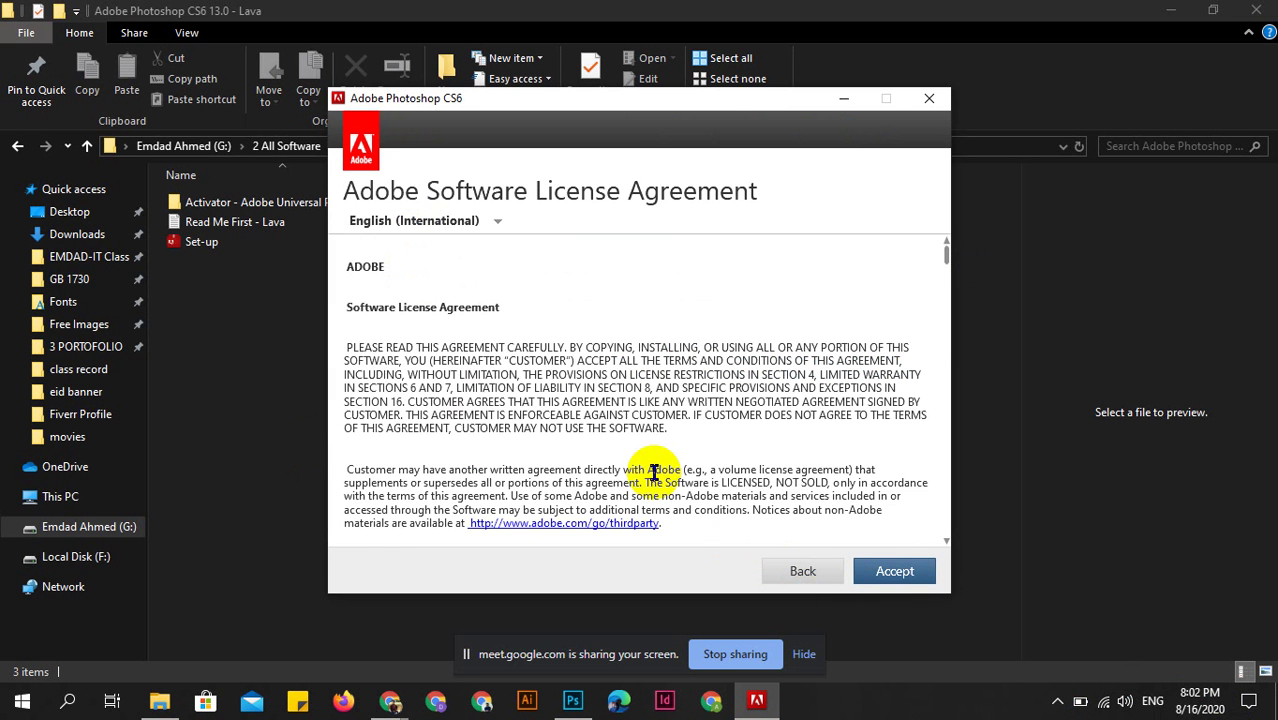
Accept the licence agreement, step back, and review the agreement text again.
scroll(808, 466, "down", 3)
scroll(808, 466, "down", 5)
left_click(901, 580)
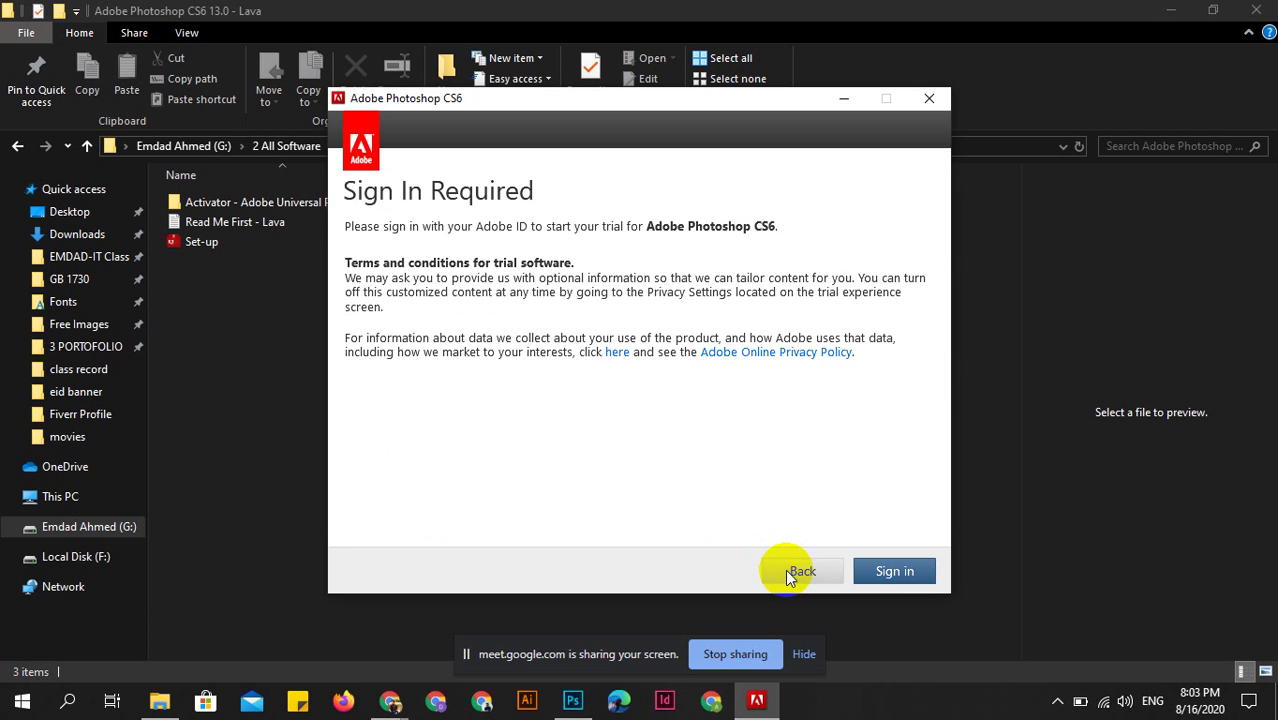
left_click(787, 572)
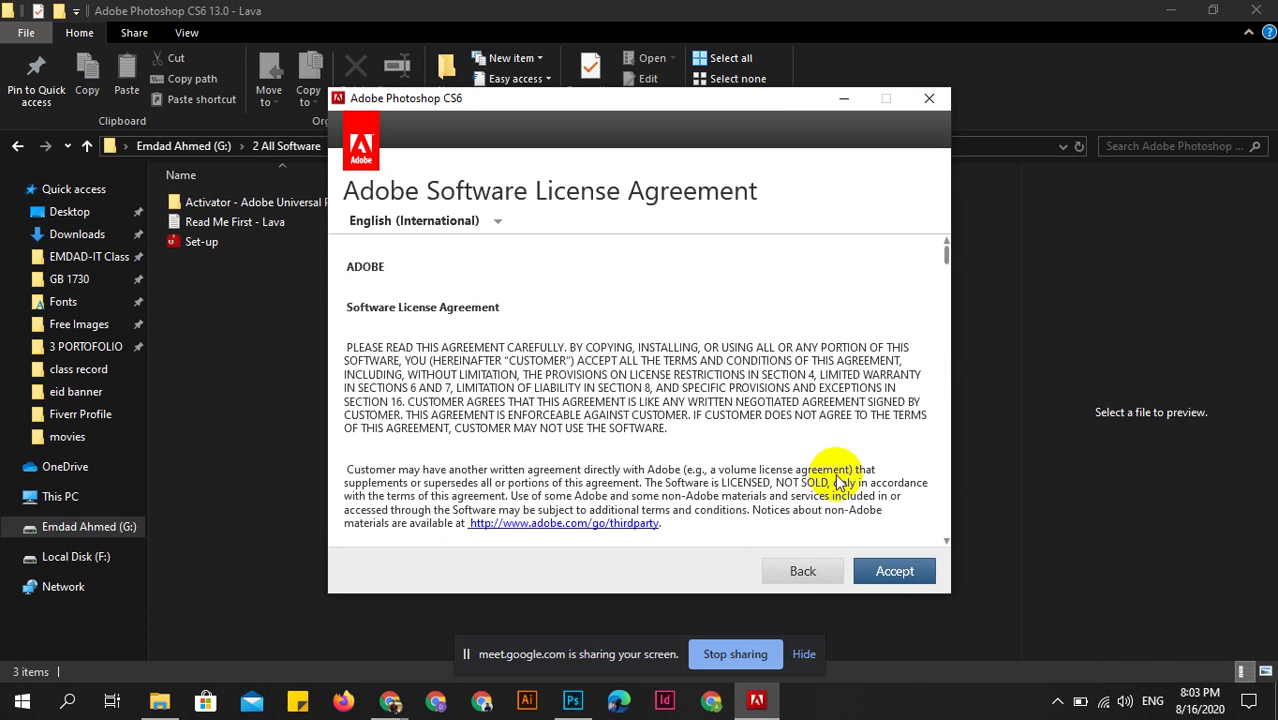
scroll(740, 516, "down", 3)
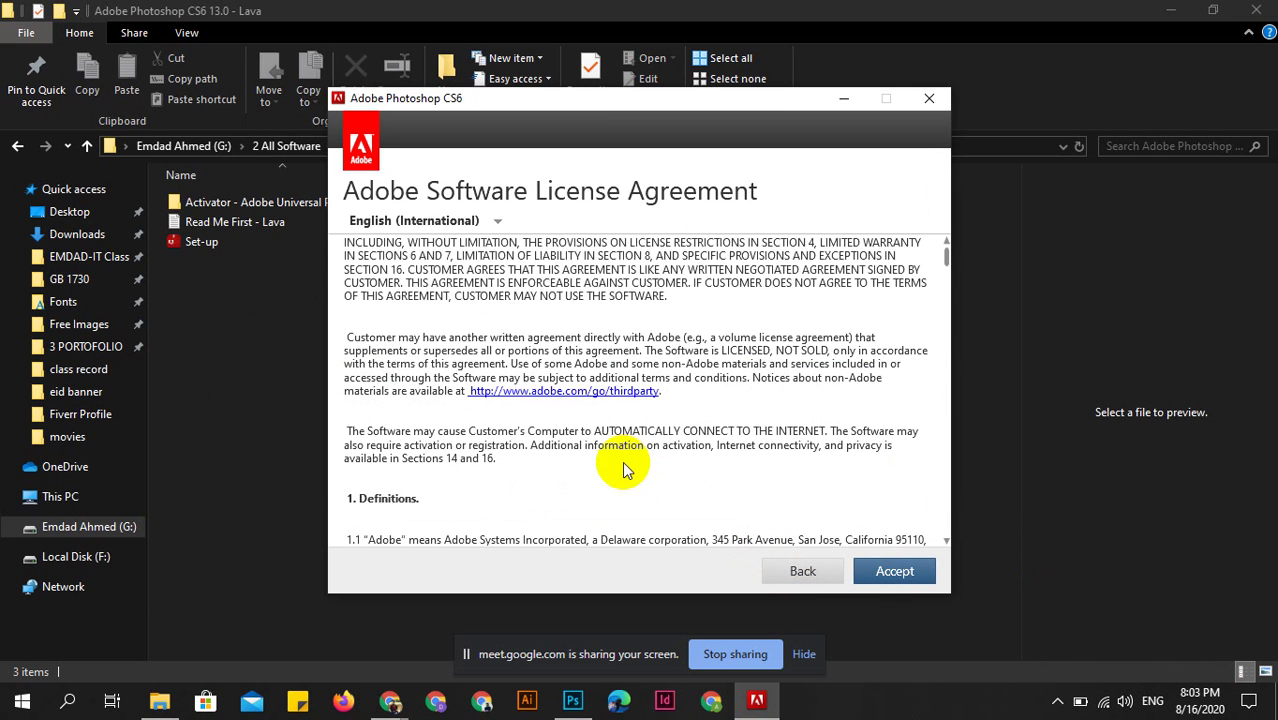
scroll(610, 470, "down", 5)
scroll(590, 470, "up", 8)
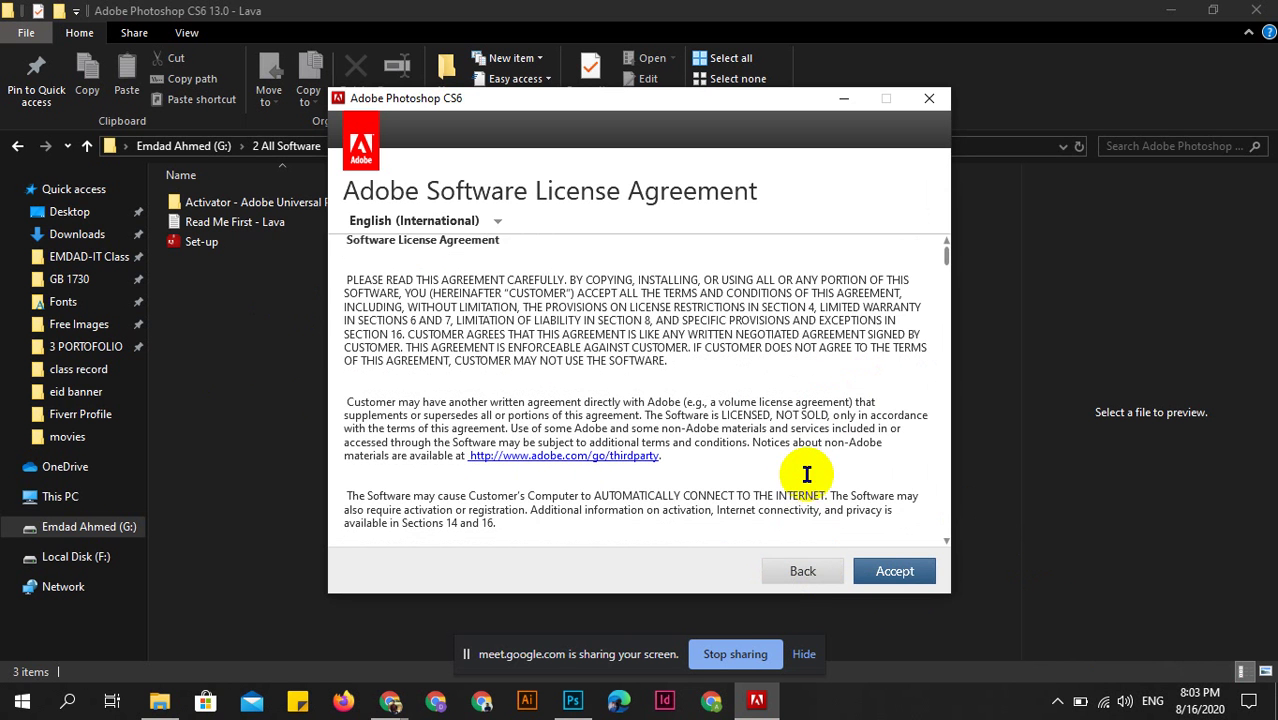
scroll(810, 475, "up", 2)
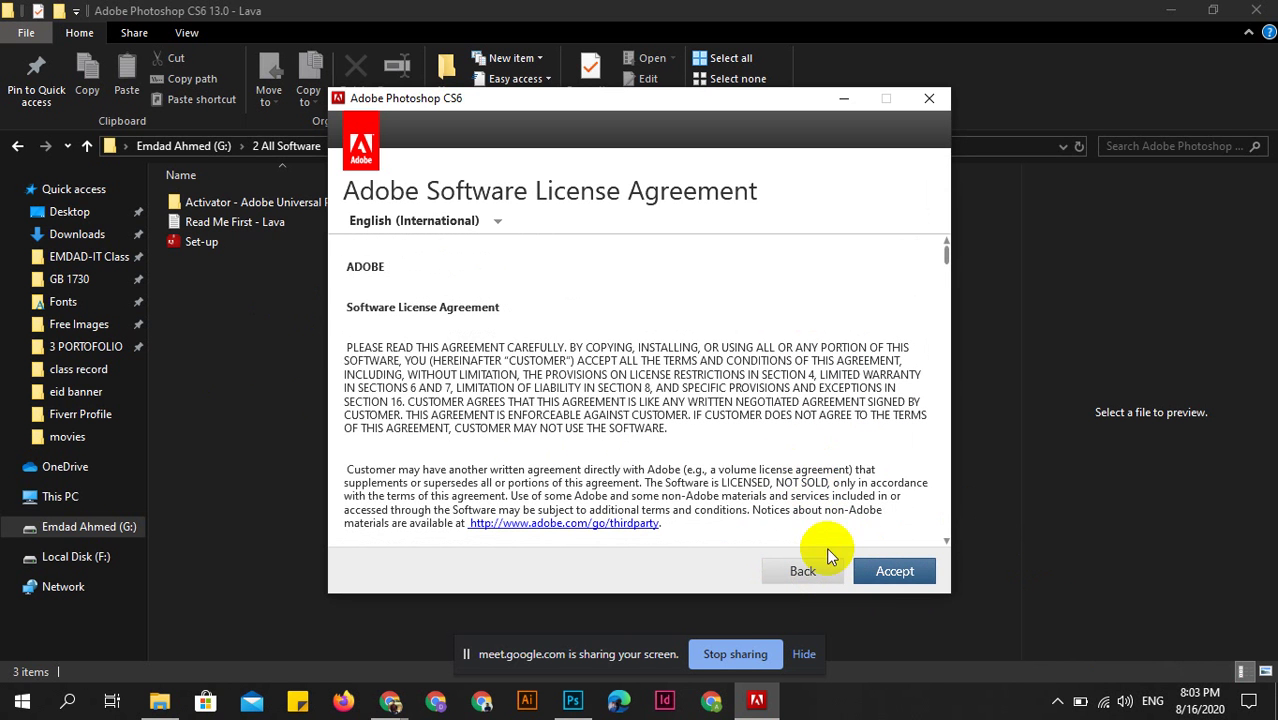
scroll(815, 500, "down", 5)
scroll(845, 480, "down", 4)
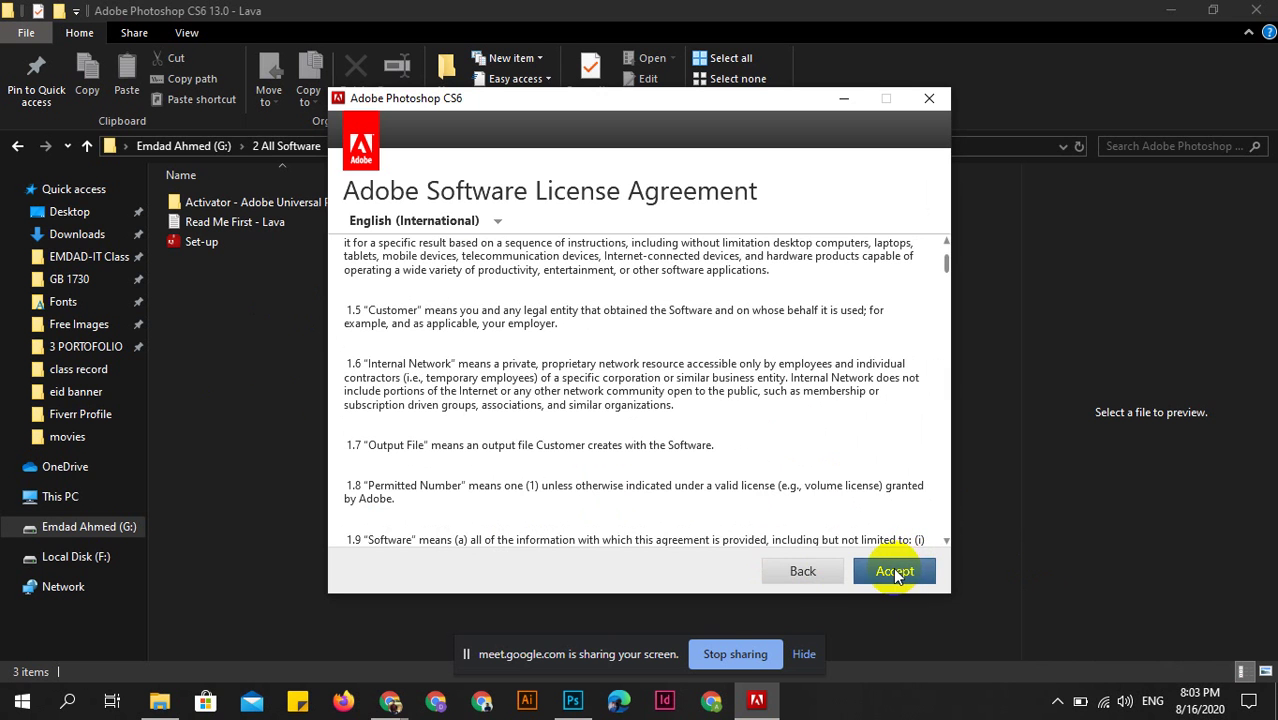
left_click(800, 571)
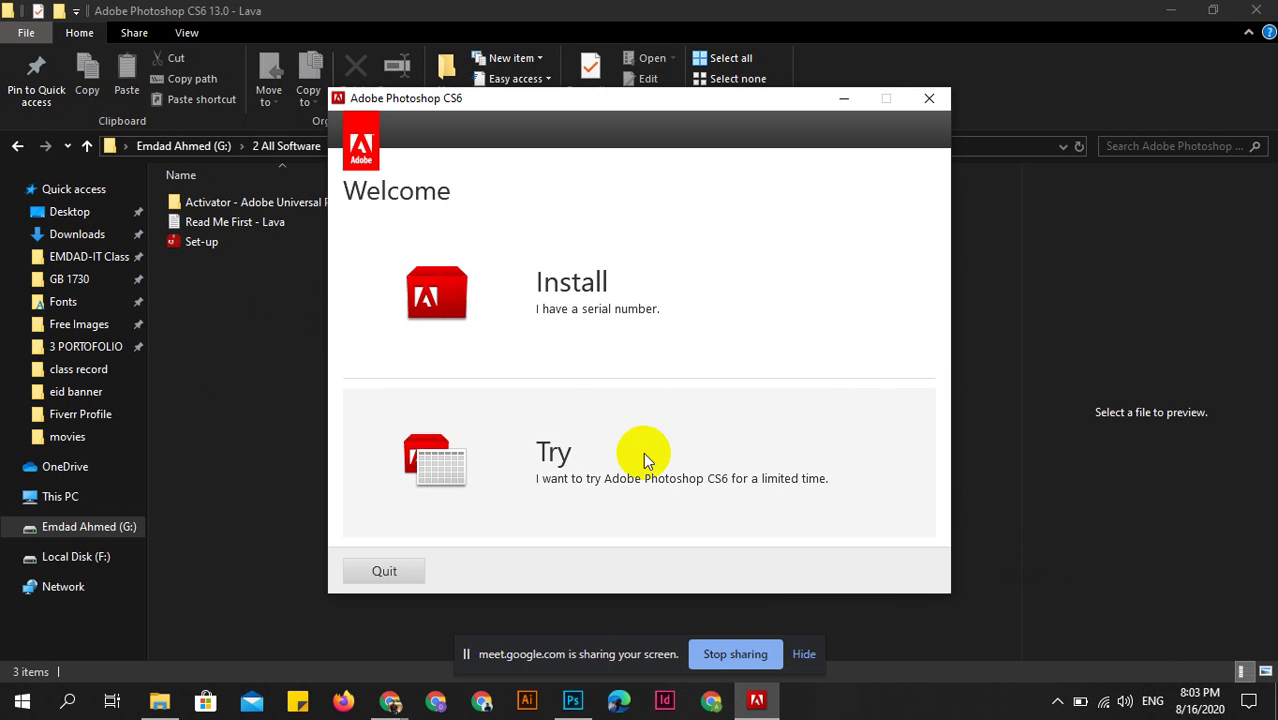
Quit the installer with Yes and refresh the Photoshop CS6 setup folder.
left_click(933, 105)
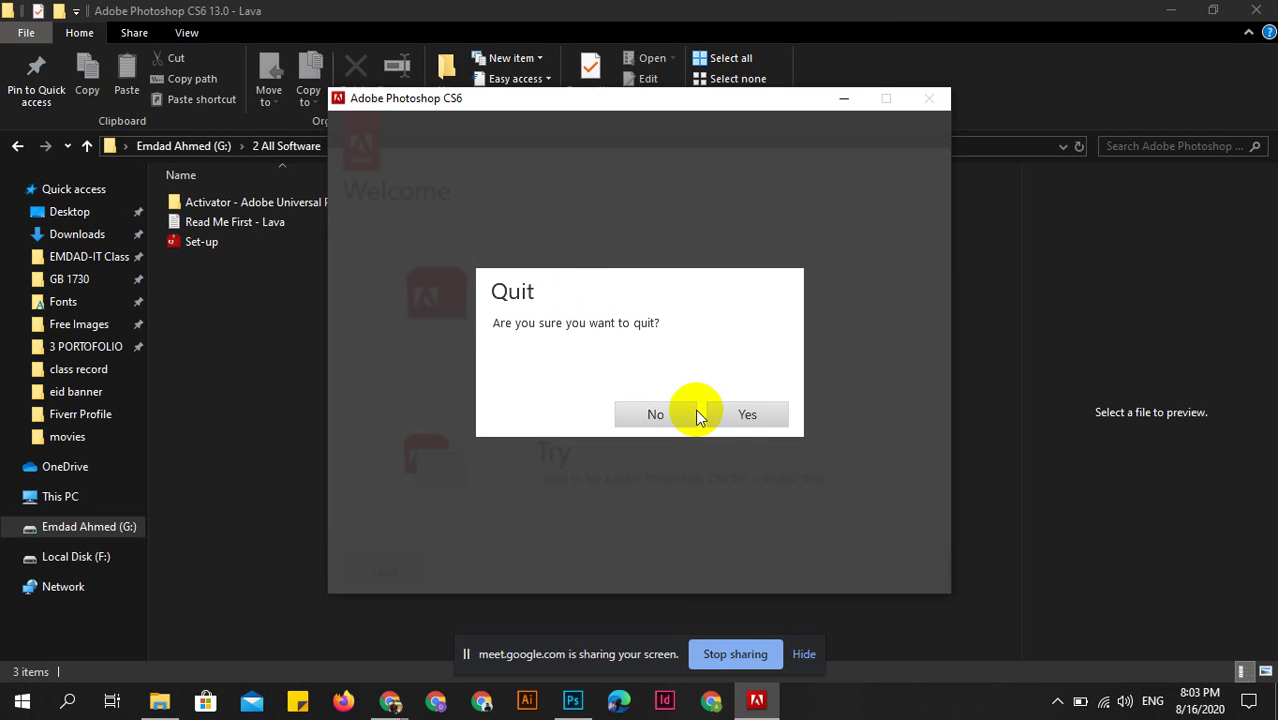
left_click(742, 416)
right_click(690, 336)
left_click(745, 410)
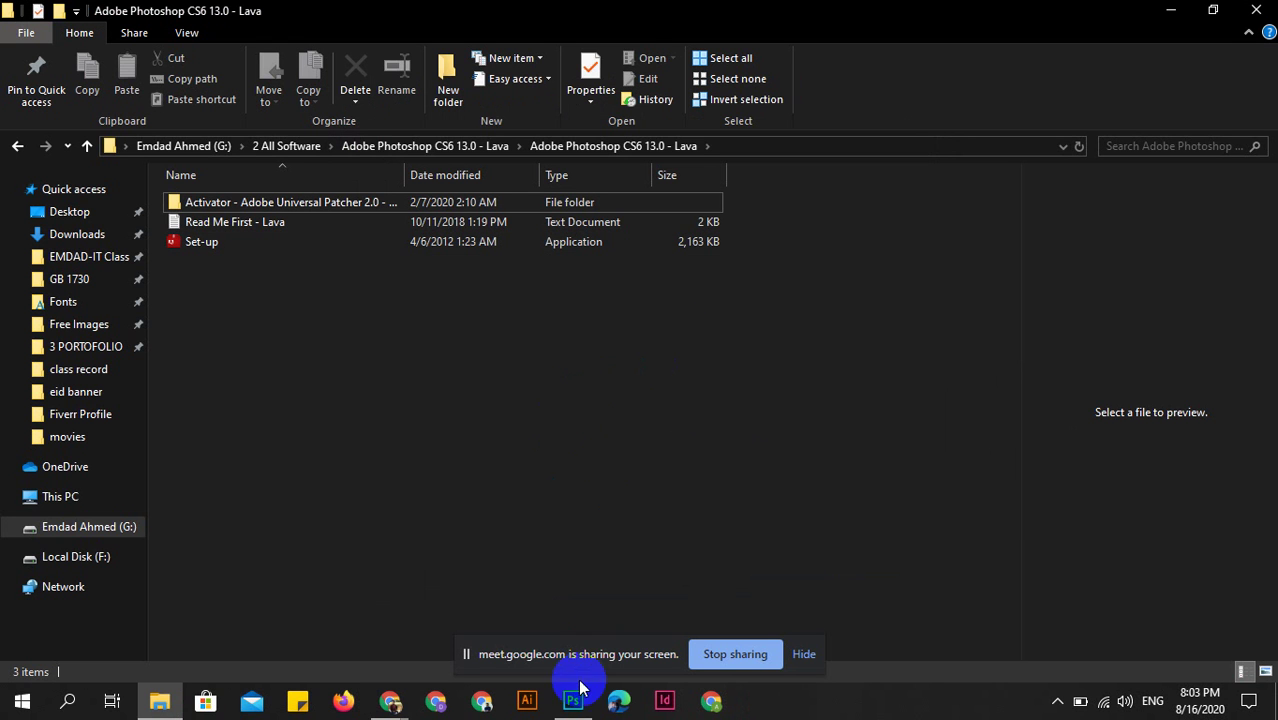
Select Set-up, refresh the setup folder, and check the Meet window before minimizing it.
left_click(262, 243)
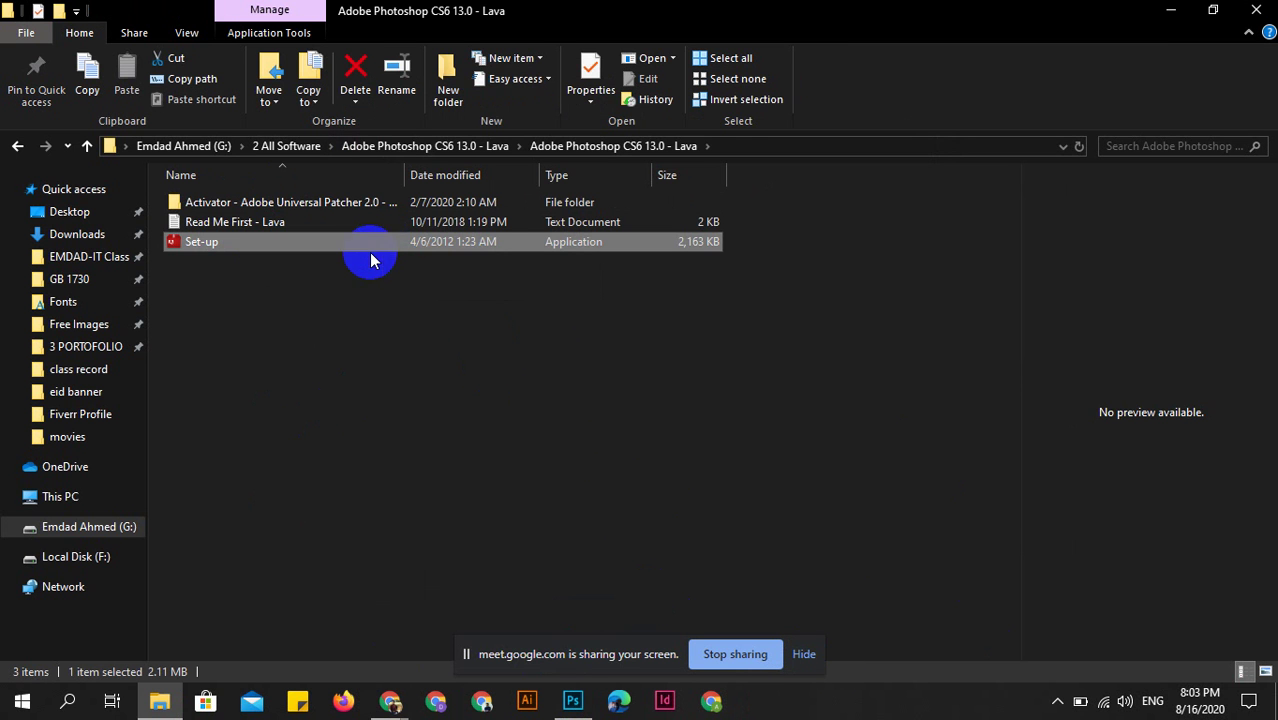
right_click(514, 293)
left_click(649, 370)
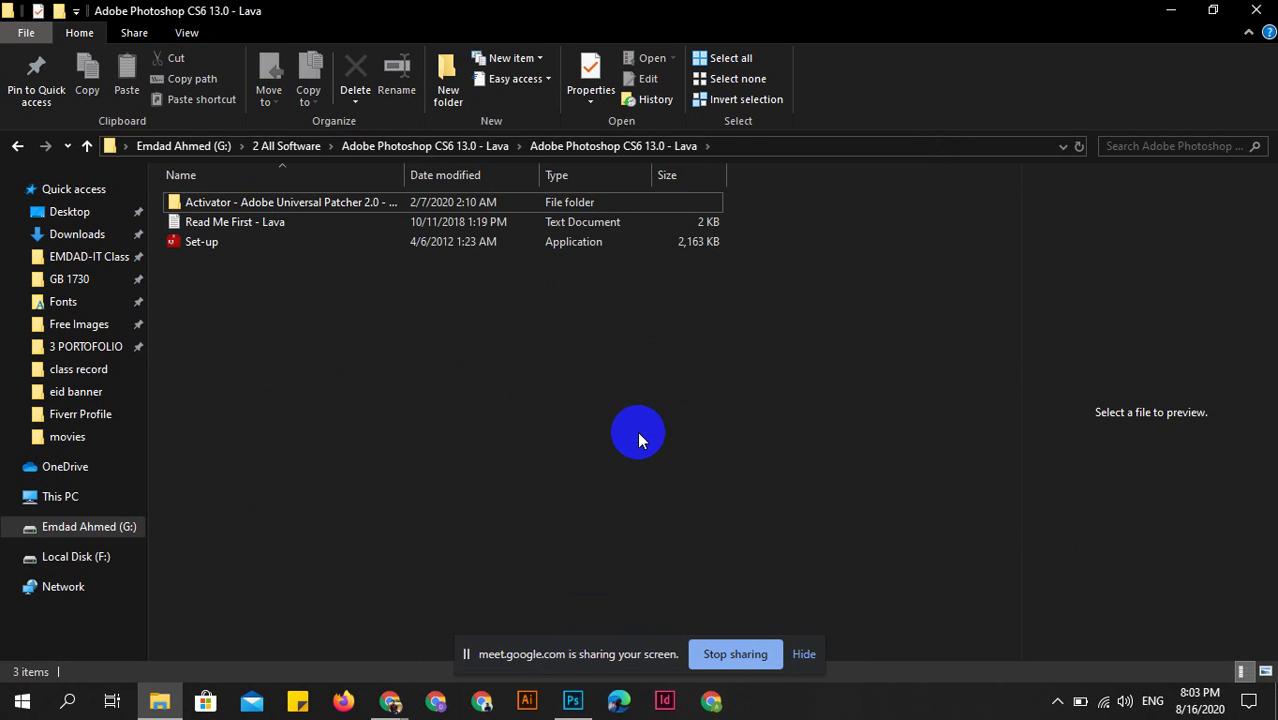
mouse_move(390, 701)
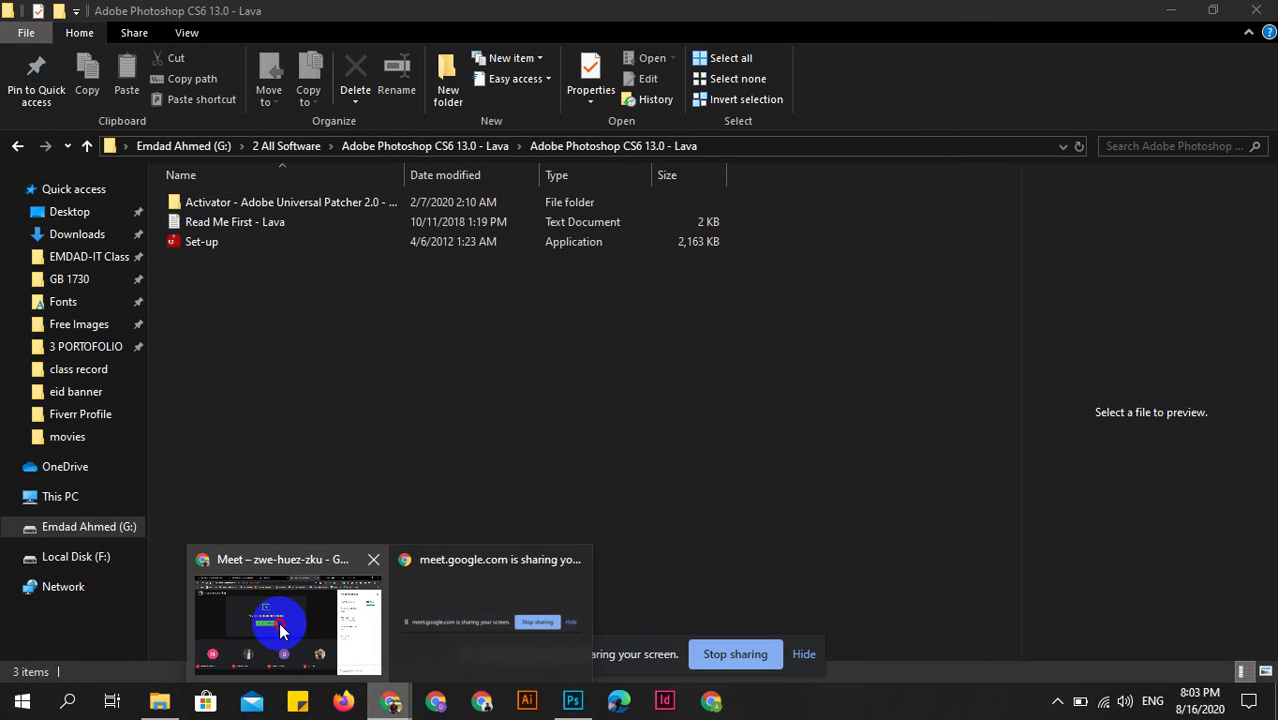
left_click(277, 613)
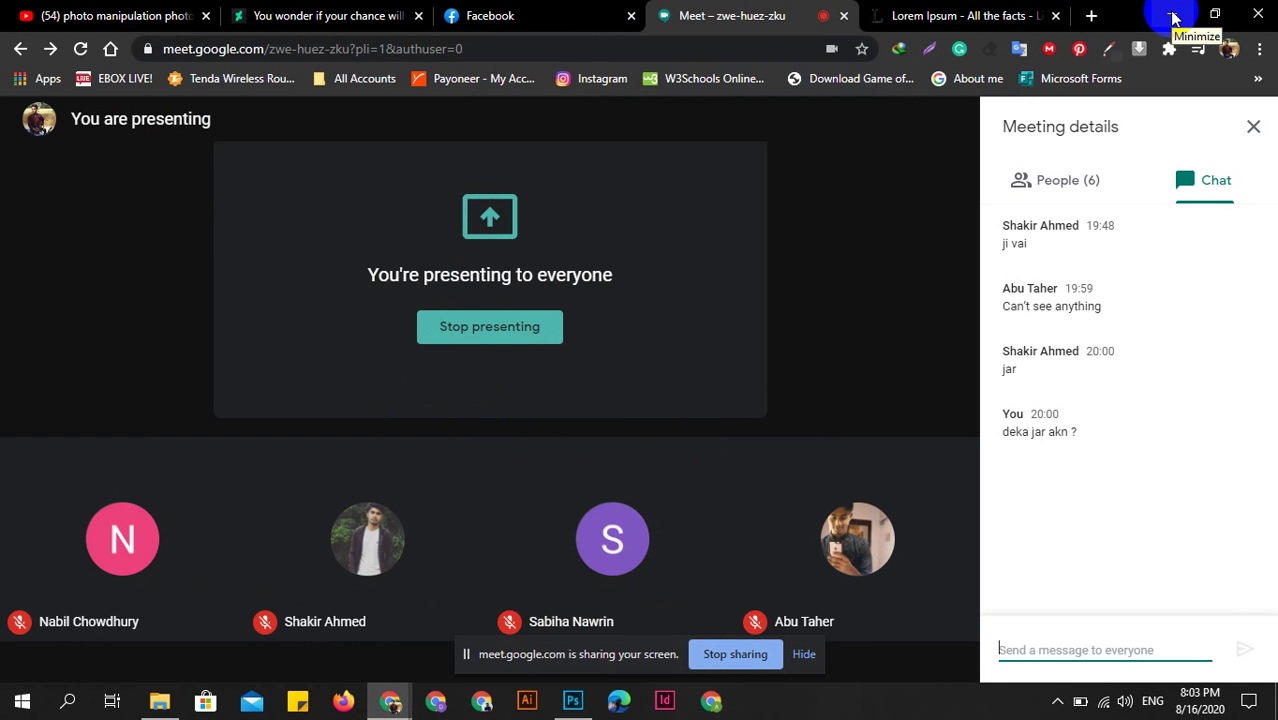
left_click(1167, 17)
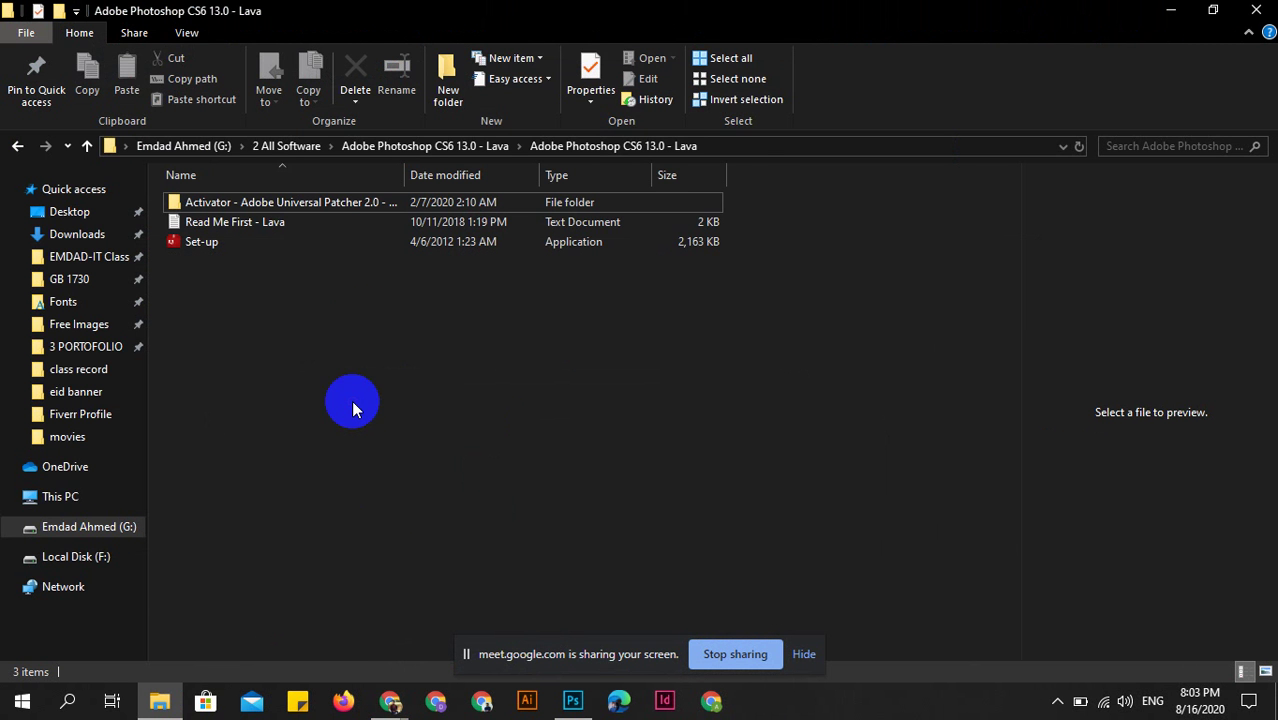
Close File Explorer, refresh the desktop, and bring the Google Meet call forward.
left_click(1246, 20)
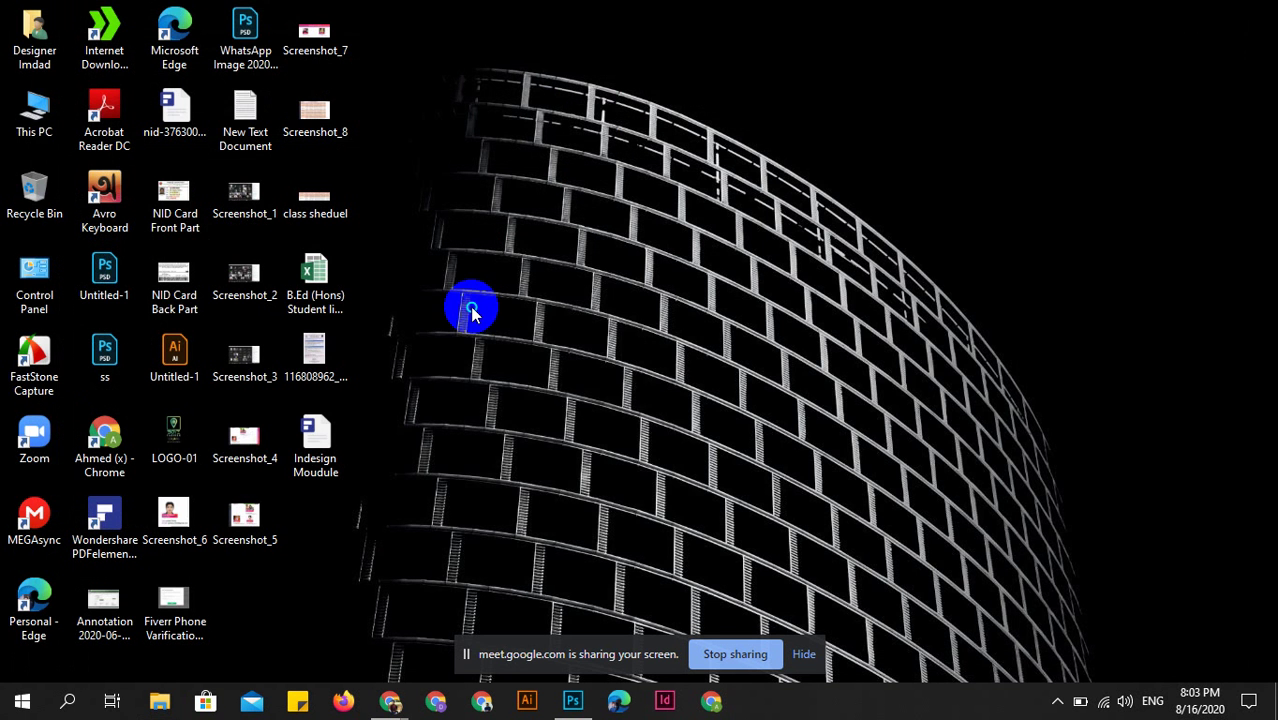
right_click(473, 312)
left_click(565, 363)
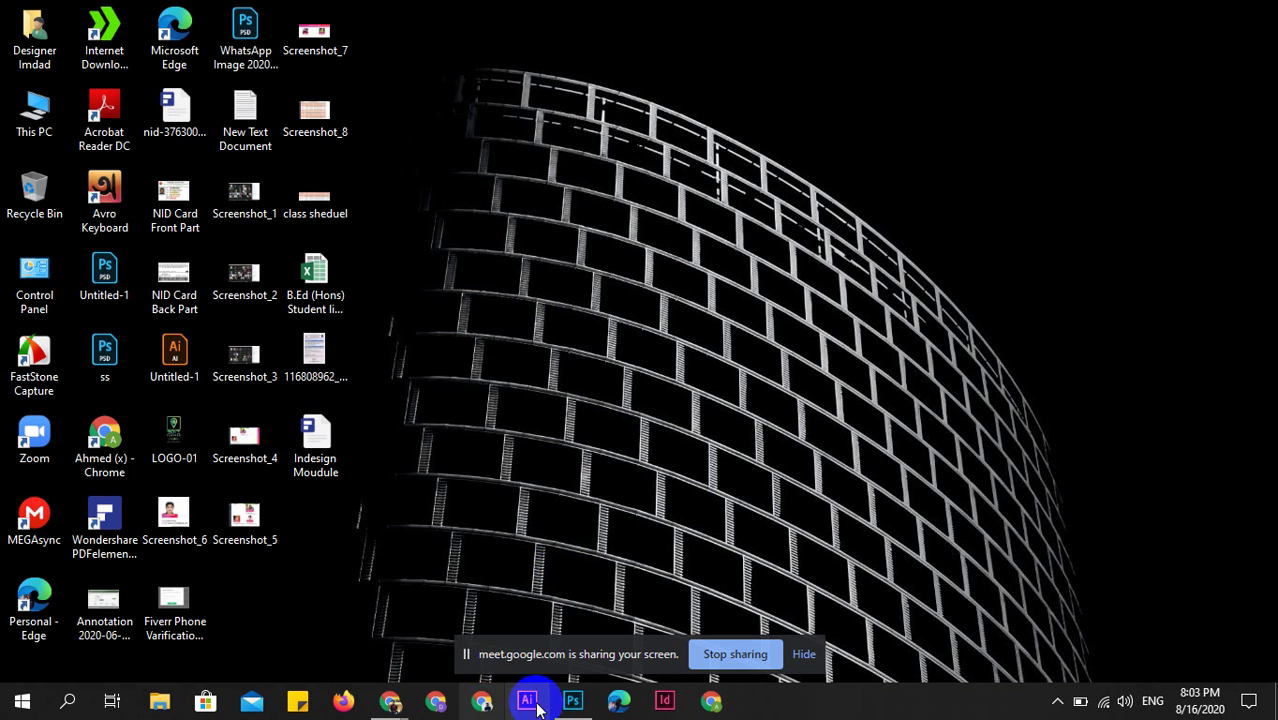
mouse_move(390, 700)
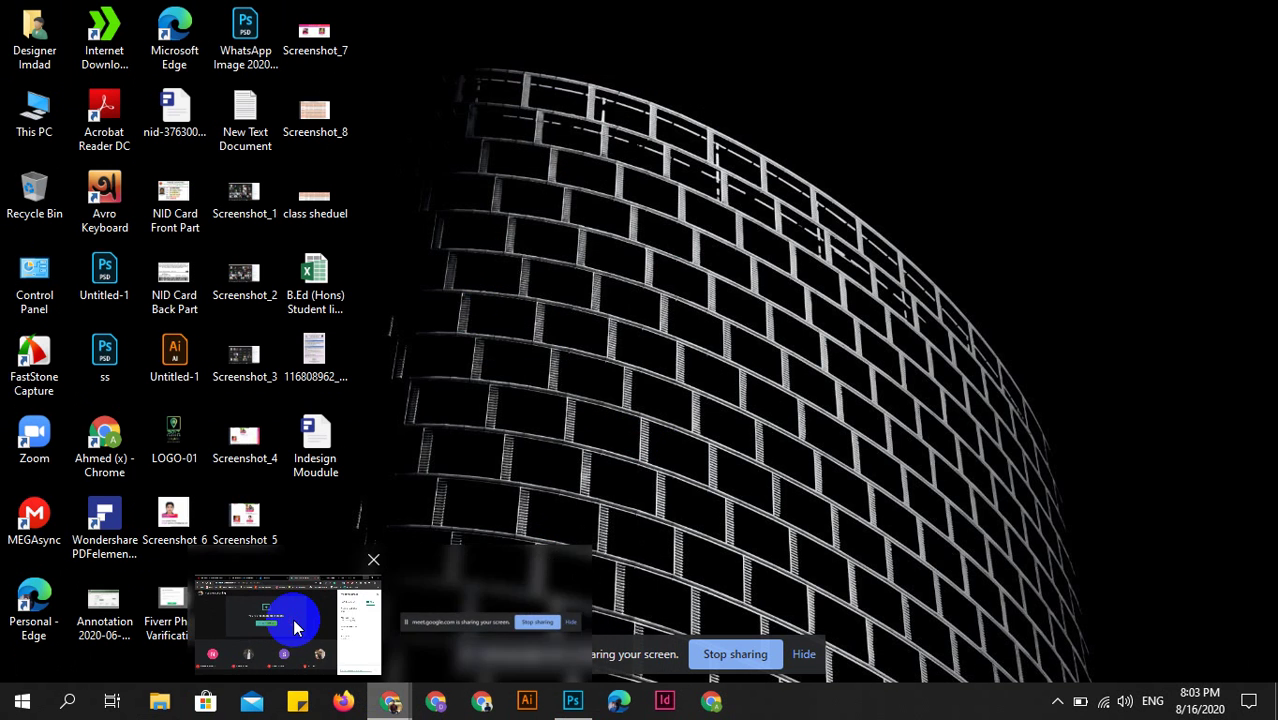
left_click(300, 618)
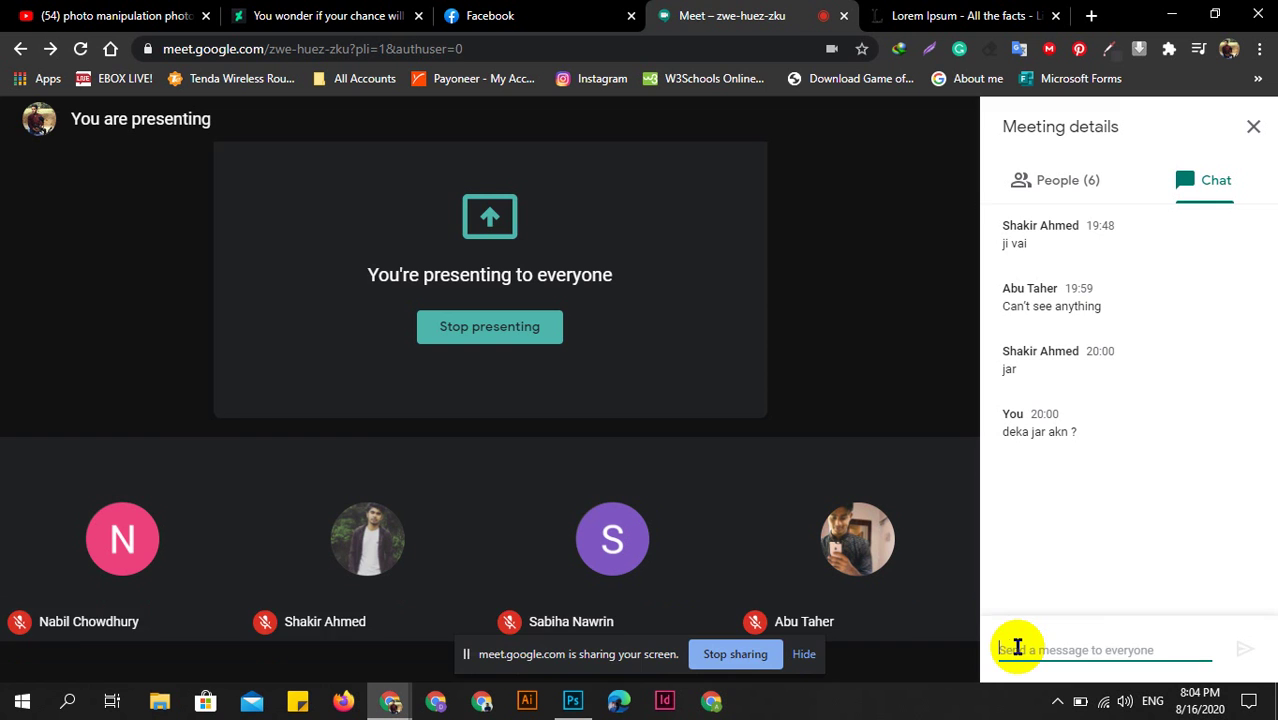
Send 'response plz' in chat, show the participant list, and toggle the microphone off and on.
type("response plz")
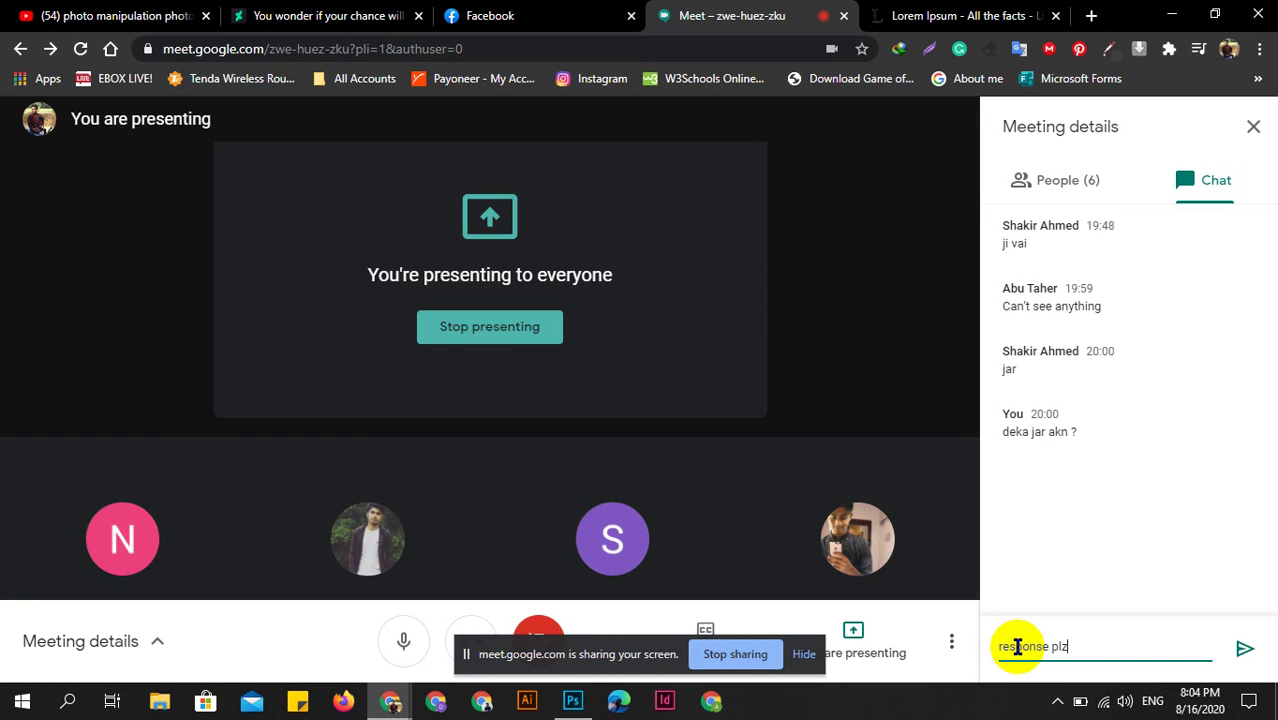
key("Return")
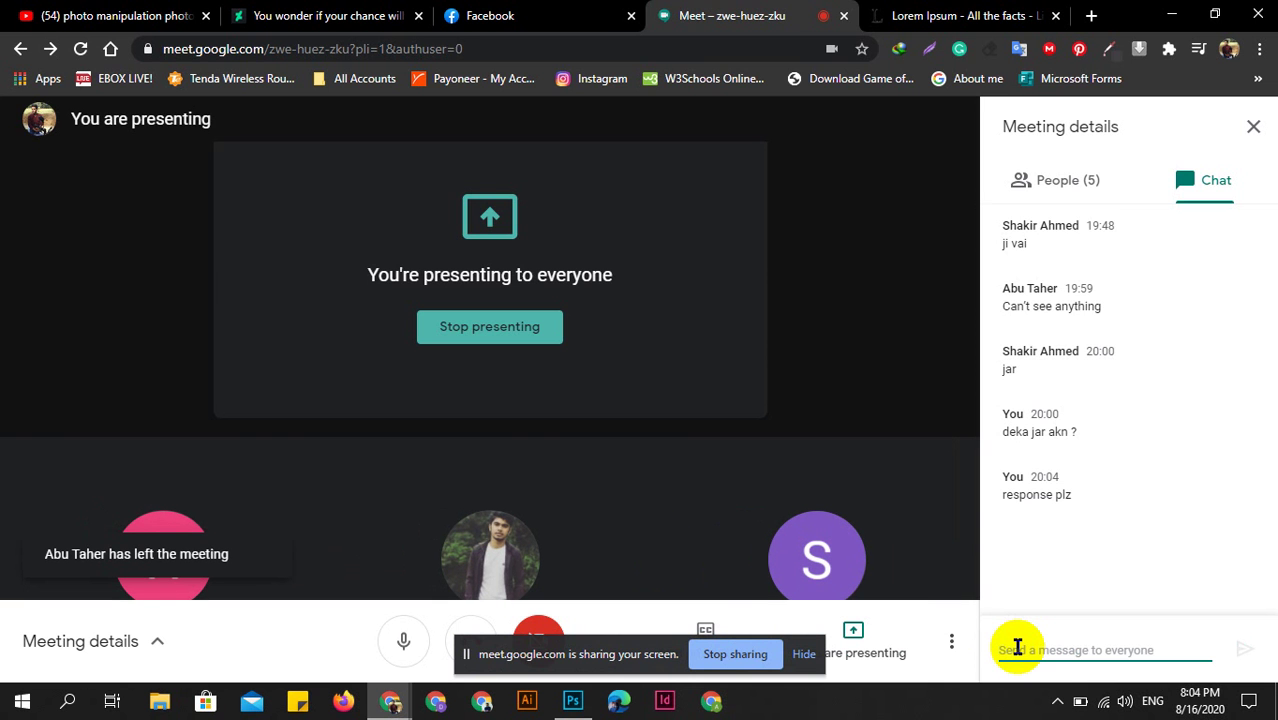
left_click(1068, 180)
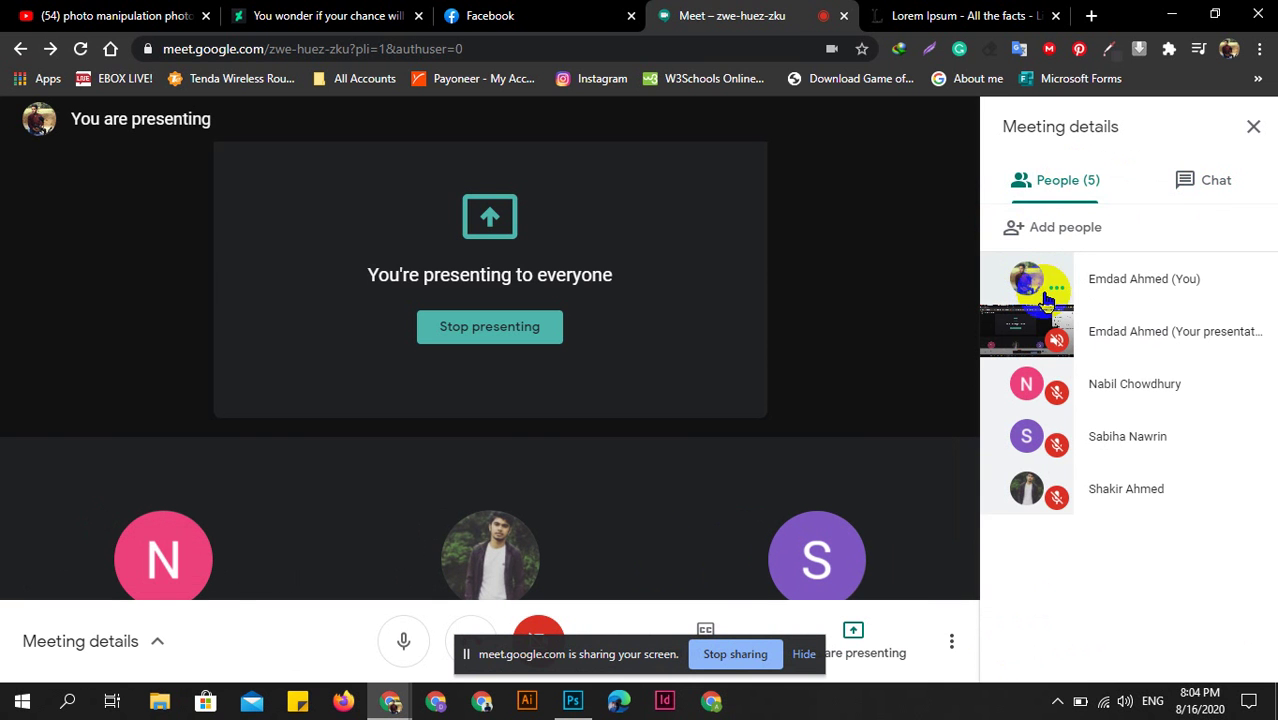
left_click(403, 641)
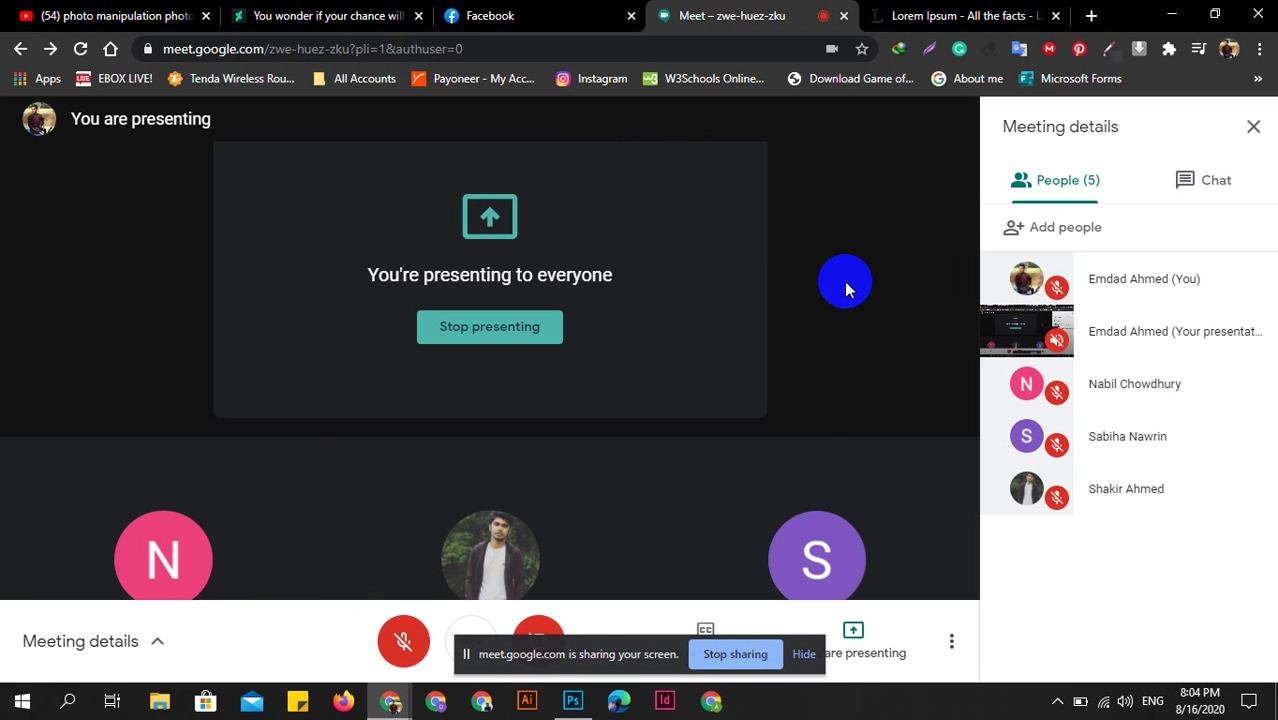
left_click(405, 641)
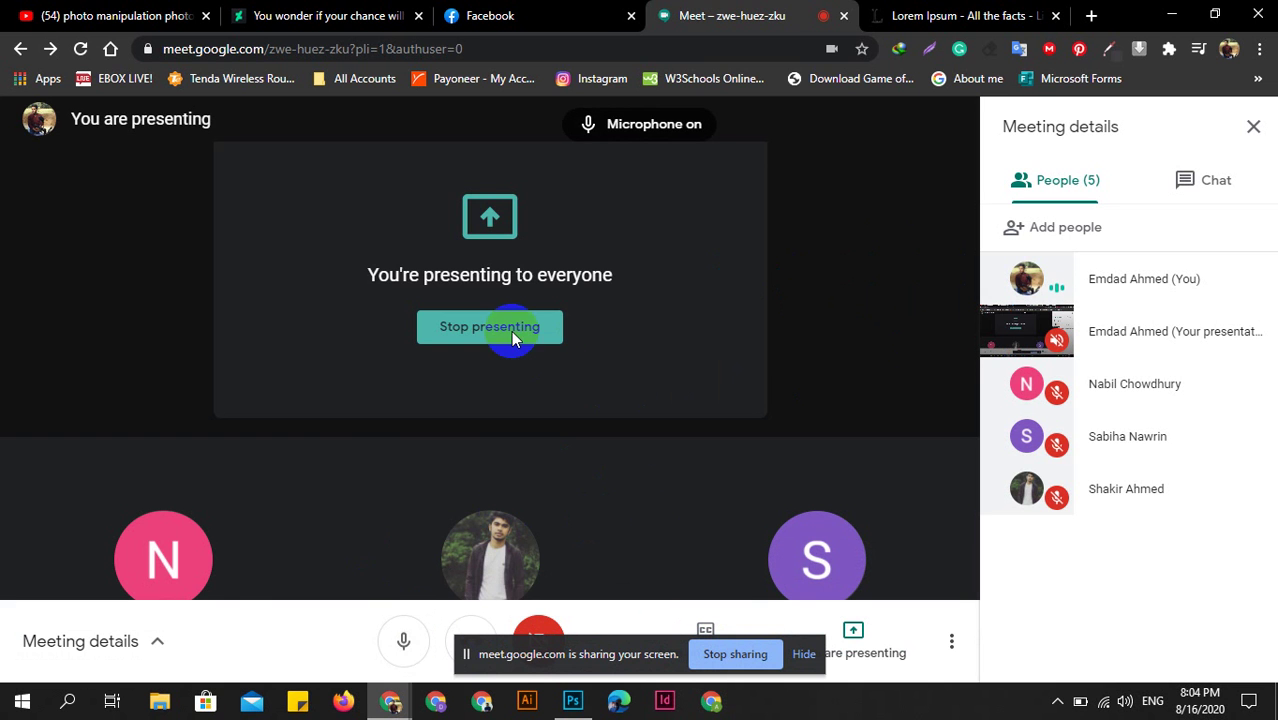
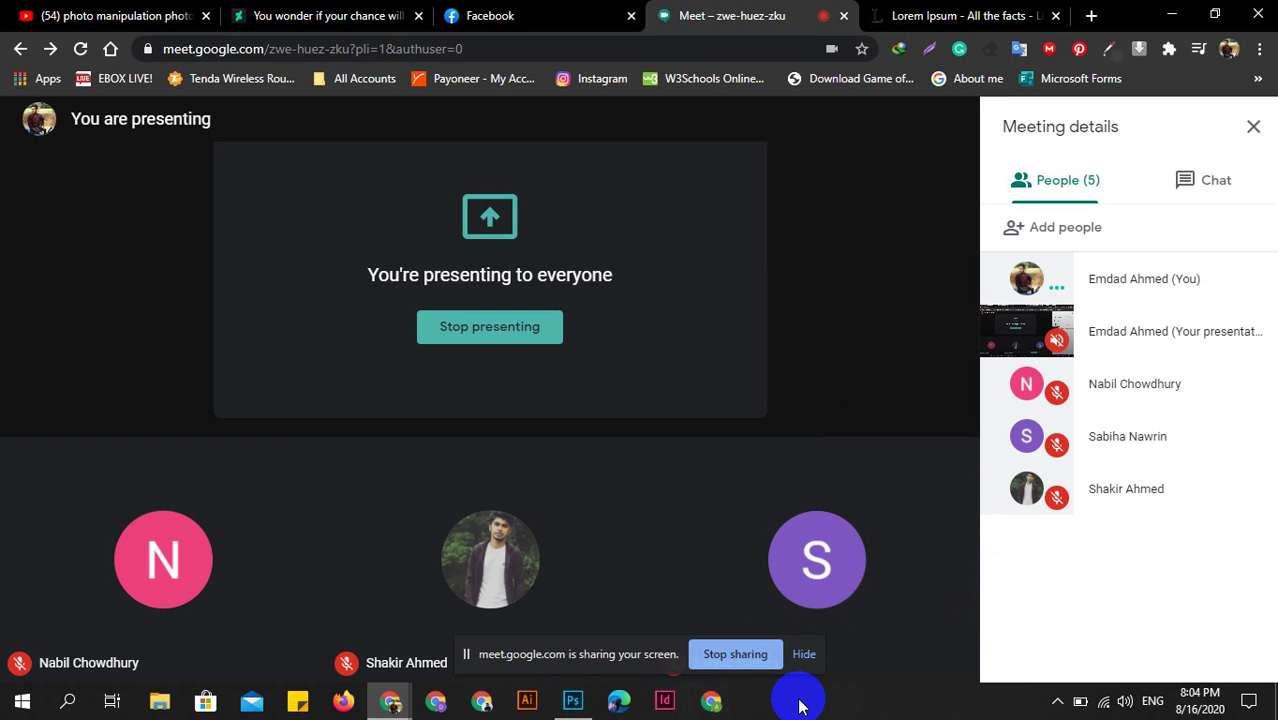
Show the meeting chat messages in the Google Meet side panel.
left_click(1224, 182)
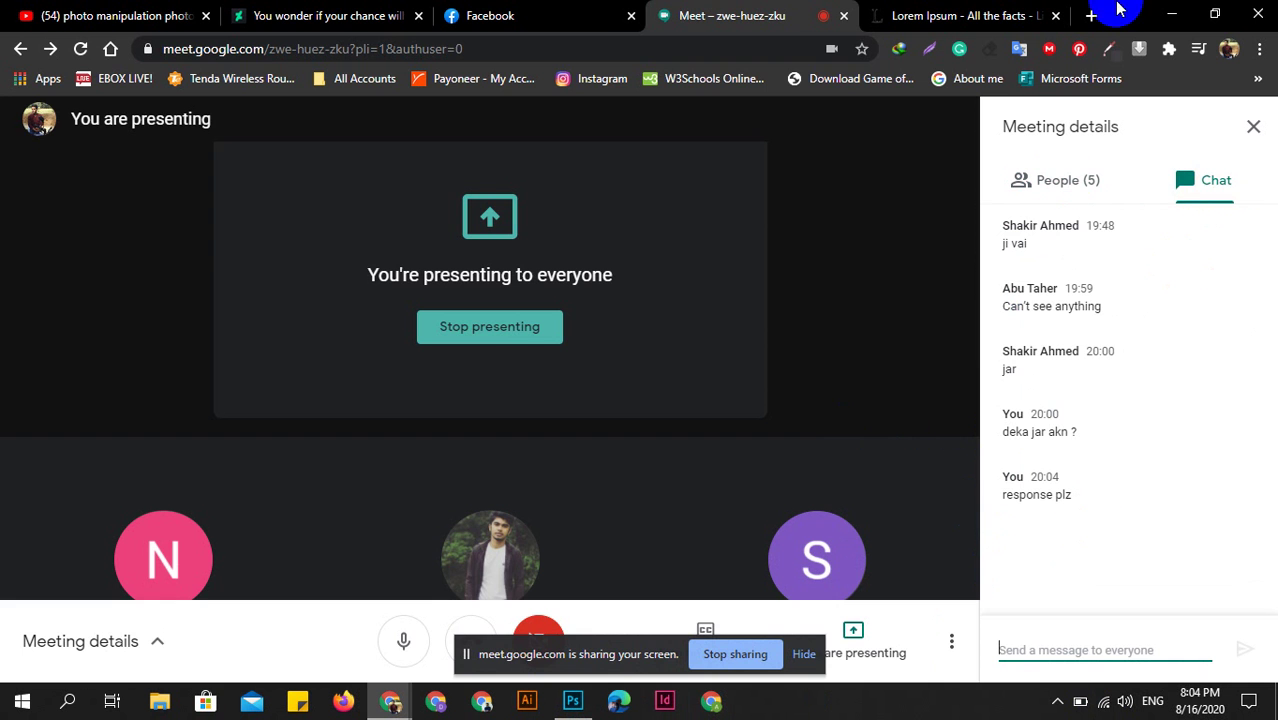
Minimize the browser and refresh the desktop from its right-click menu.
left_click(1172, 20)
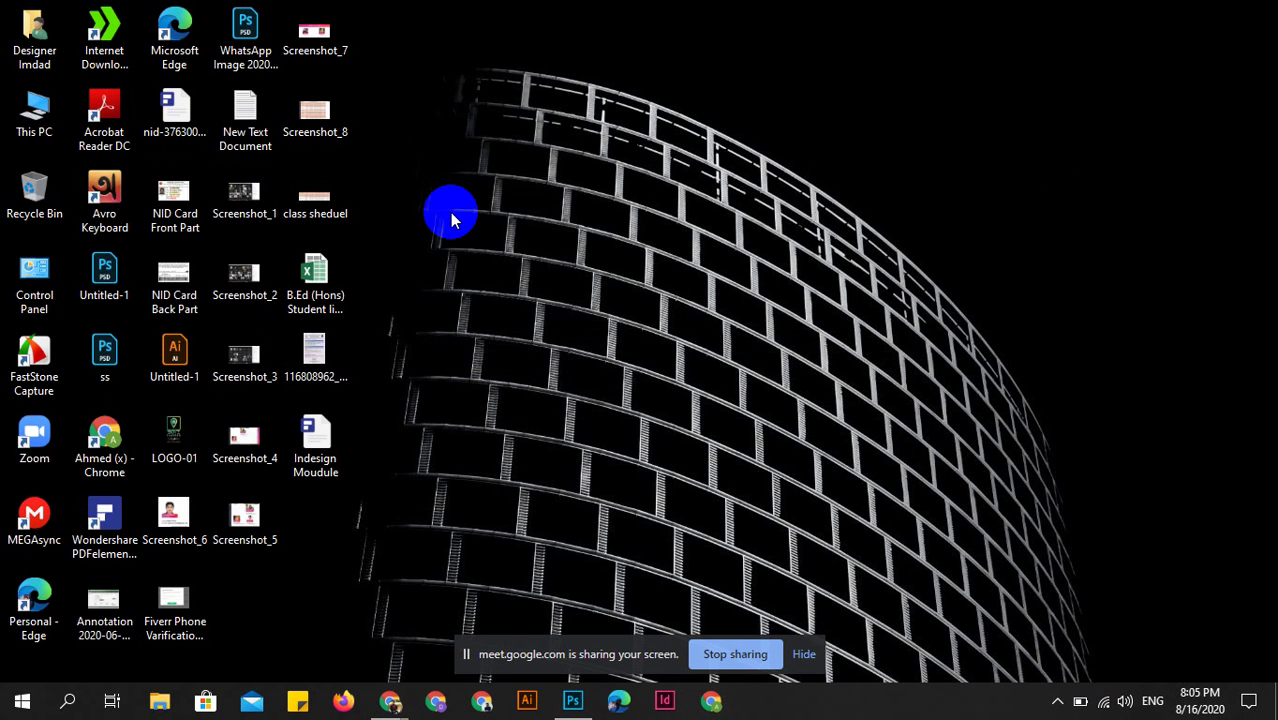
right_click(450, 212)
left_click(565, 268)
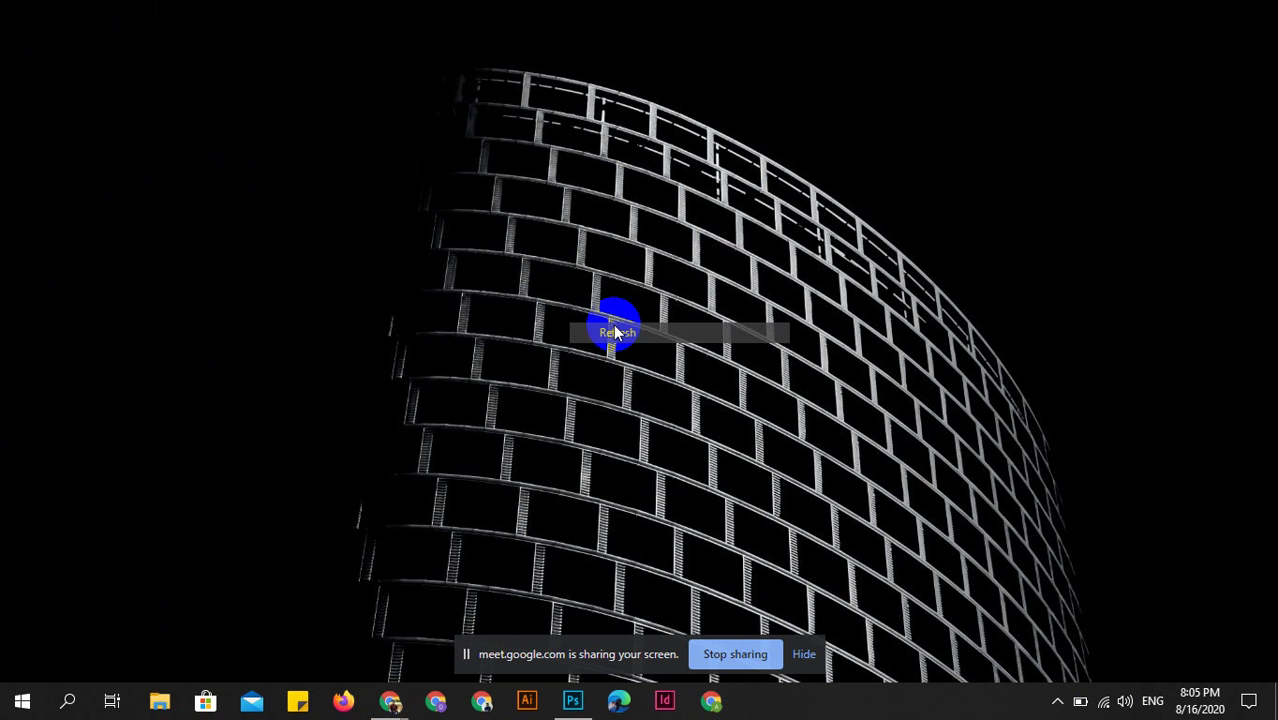
Bring Photoshop forward and browse the recent files on its Home screen.
left_click(571, 699)
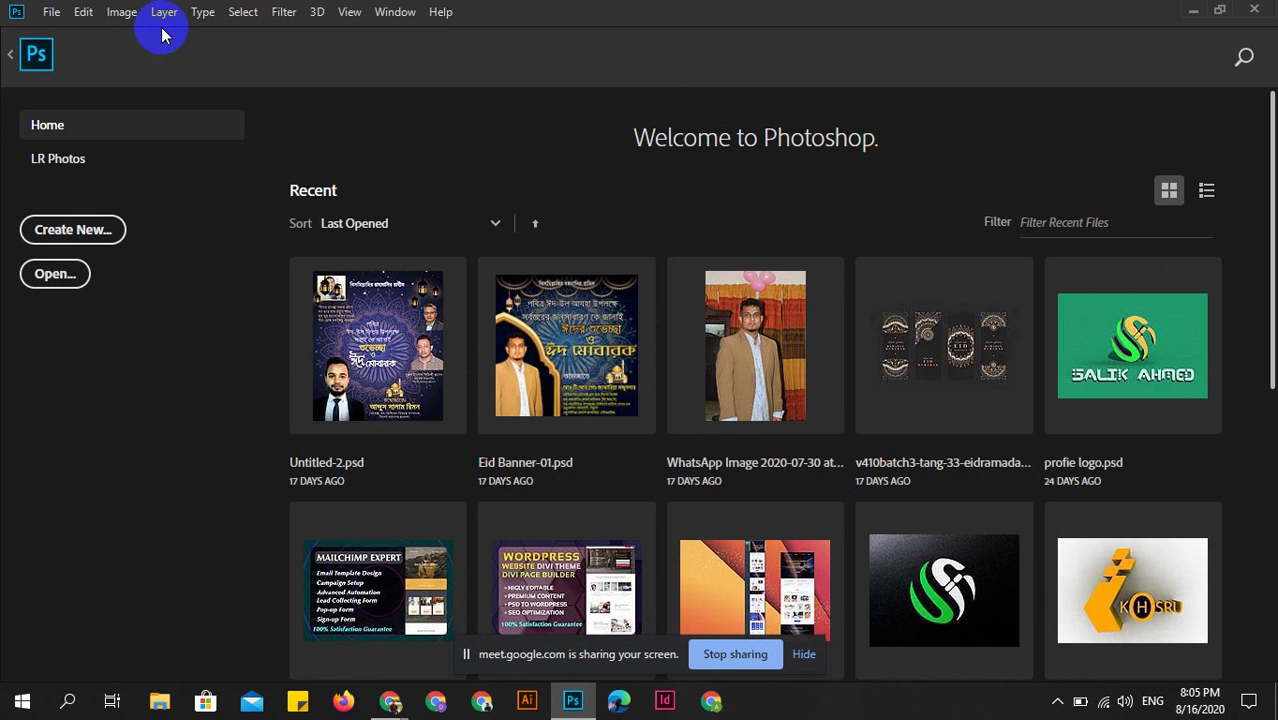
scroll(807, 480, "down", 8)
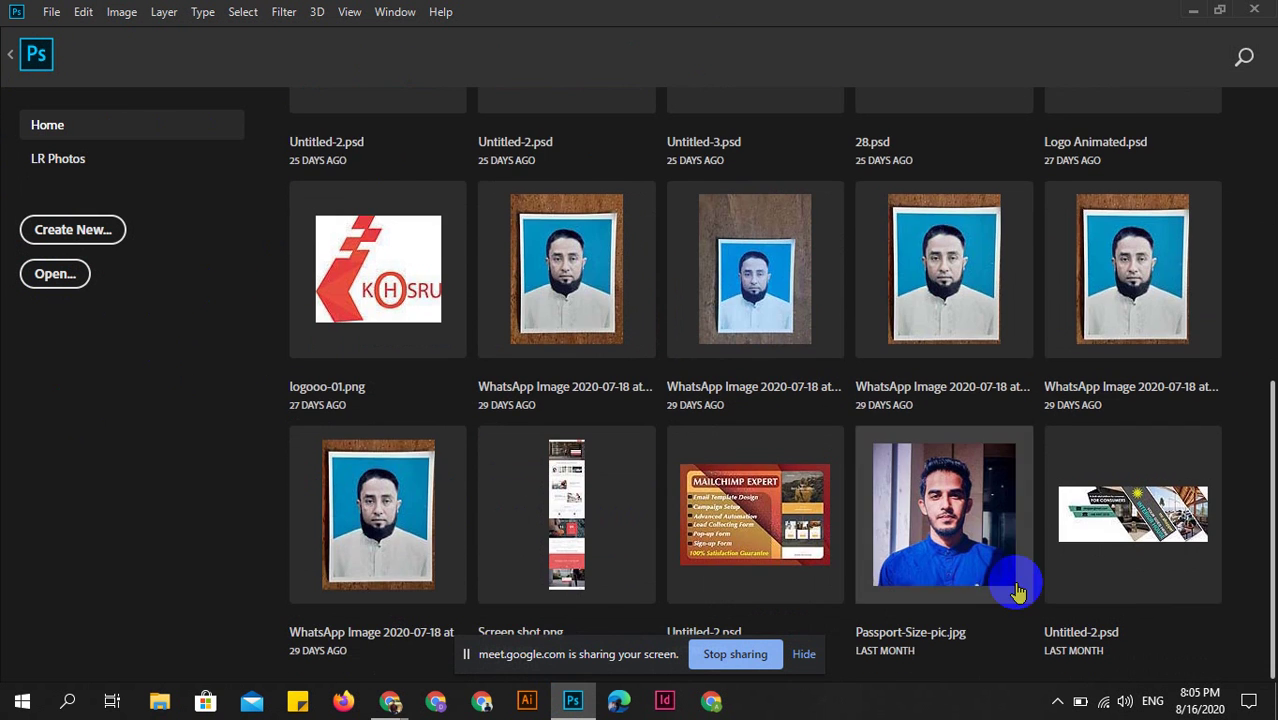
scroll(505, 577, "up", 8)
scroll(356, 513, "down", 2)
scroll(627, 476, "down", 2)
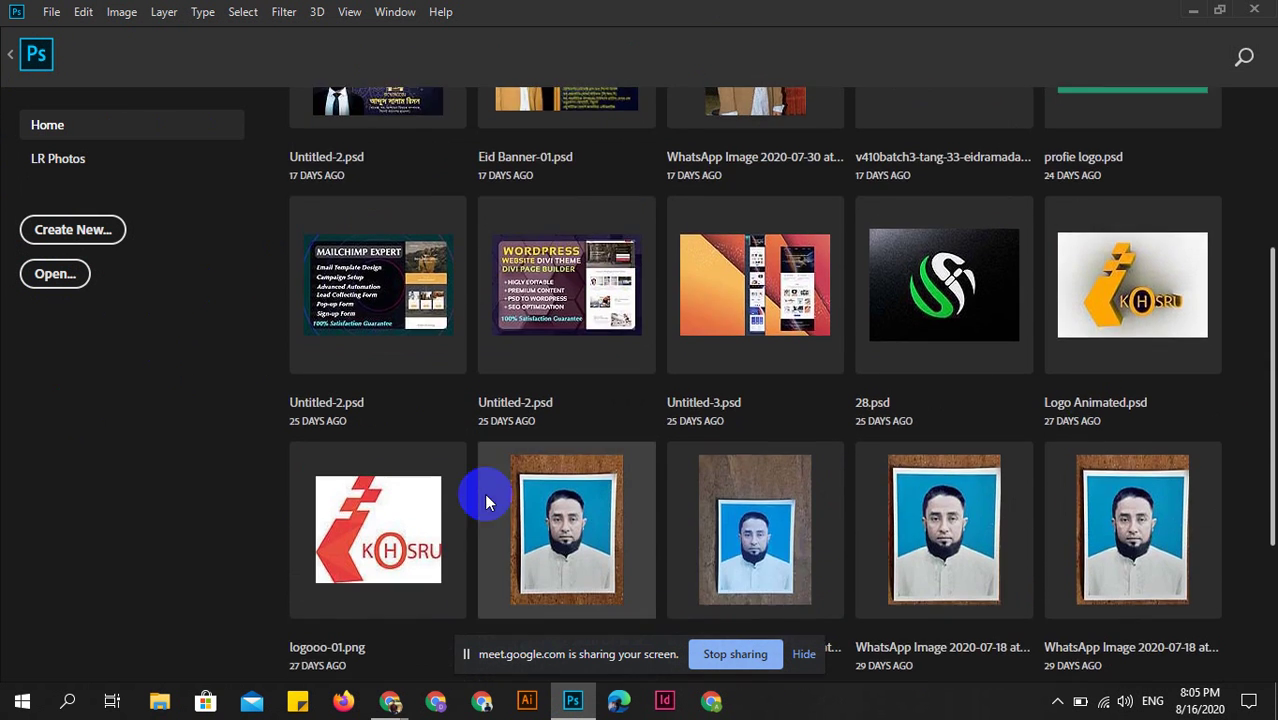
scroll(484, 490, "up", 4)
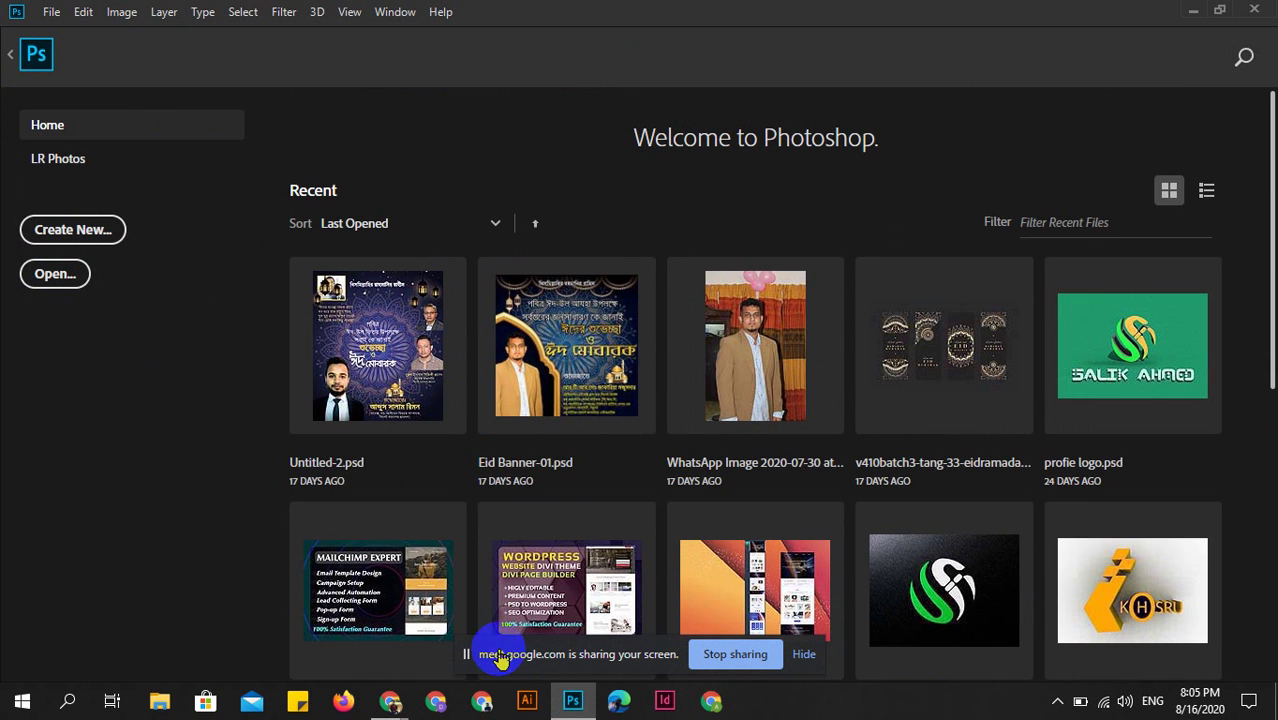
left_click(70, 230)
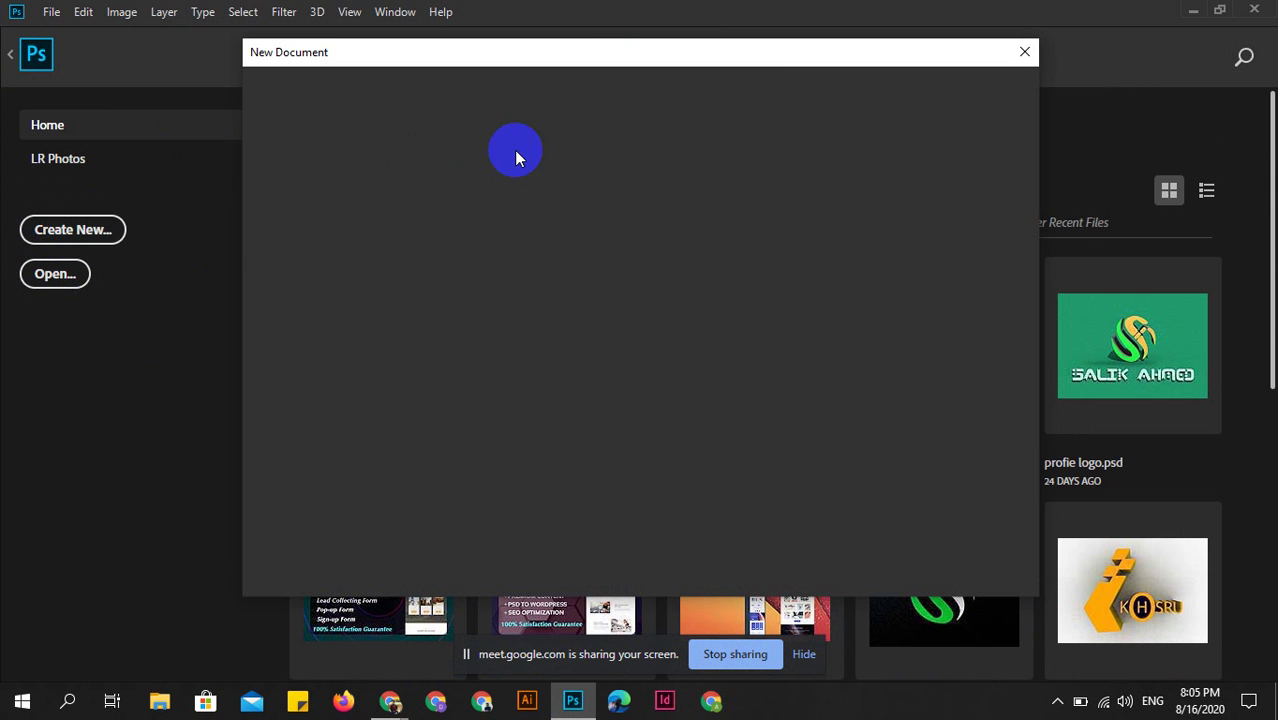
mouse_move(639, 57)
left_mouse_down()
mouse_move(543, 100)
mouse_move(690, 79)
left_mouse_up()
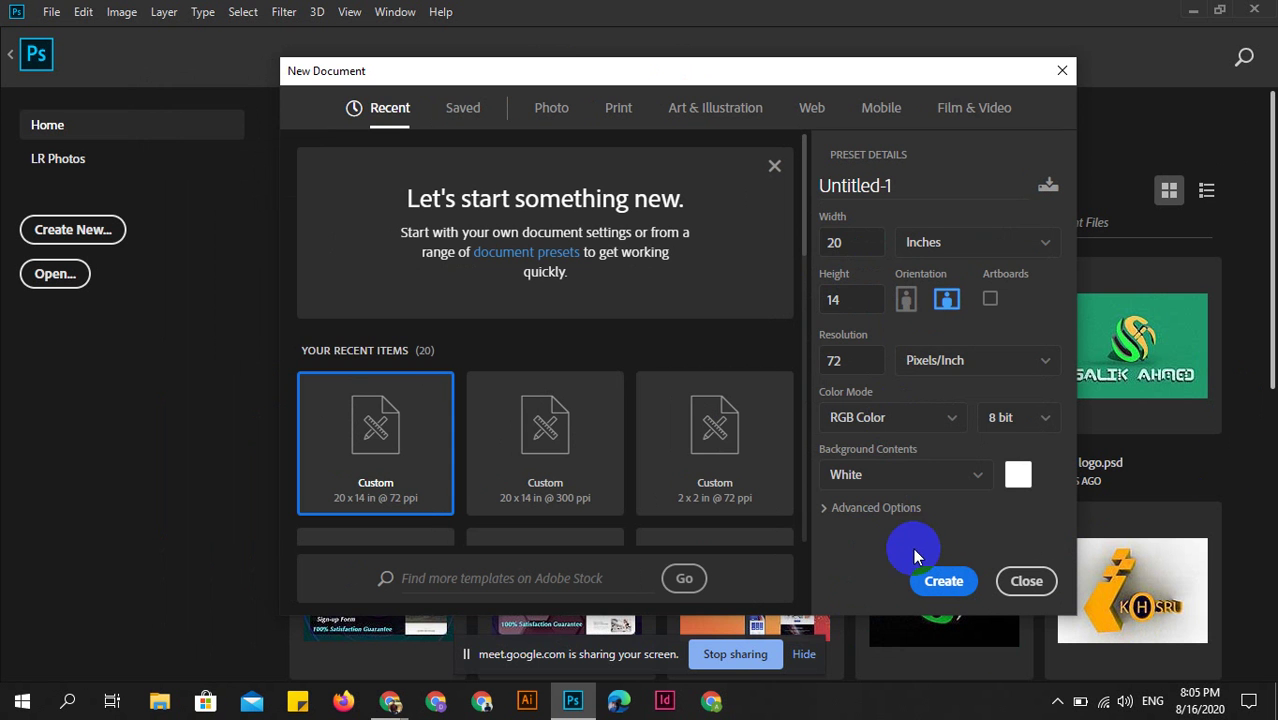
left_click(947, 583)
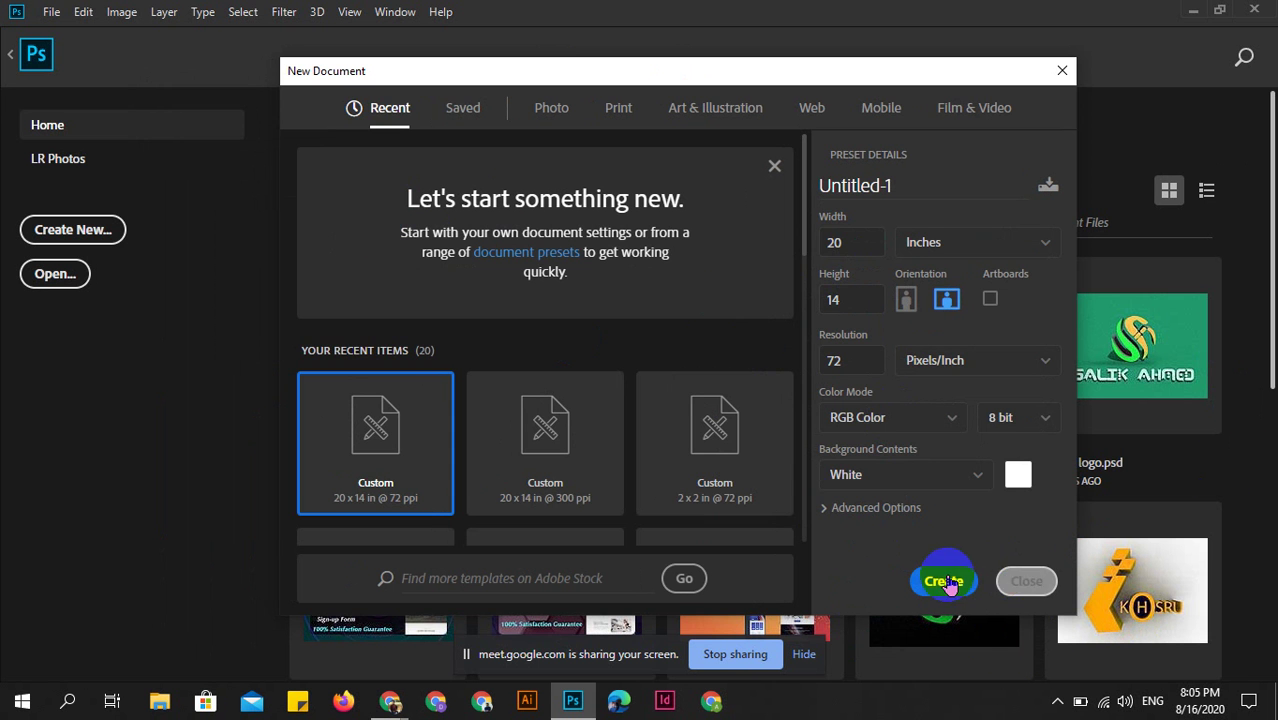
left_click(1026, 583)
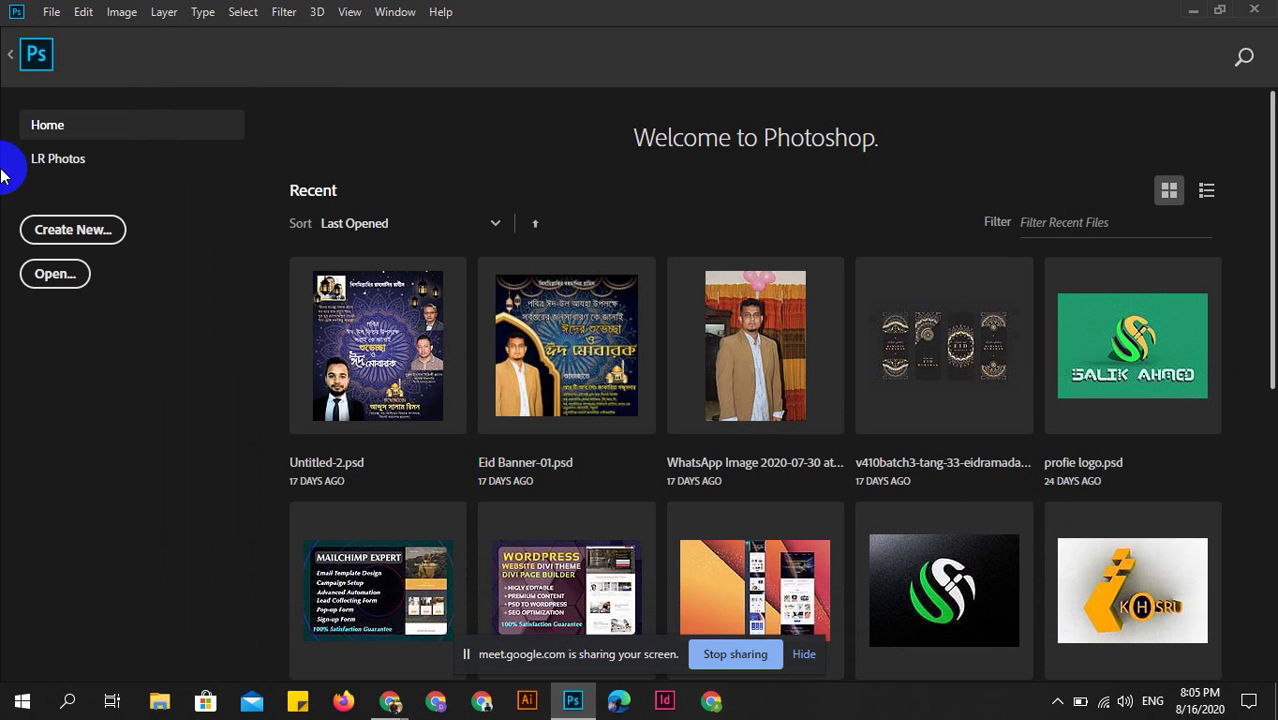
Locate and select Untitled-1 in the EMDAD-IT Class > Fiverr folder in File Explorer.
left_click(55, 274)
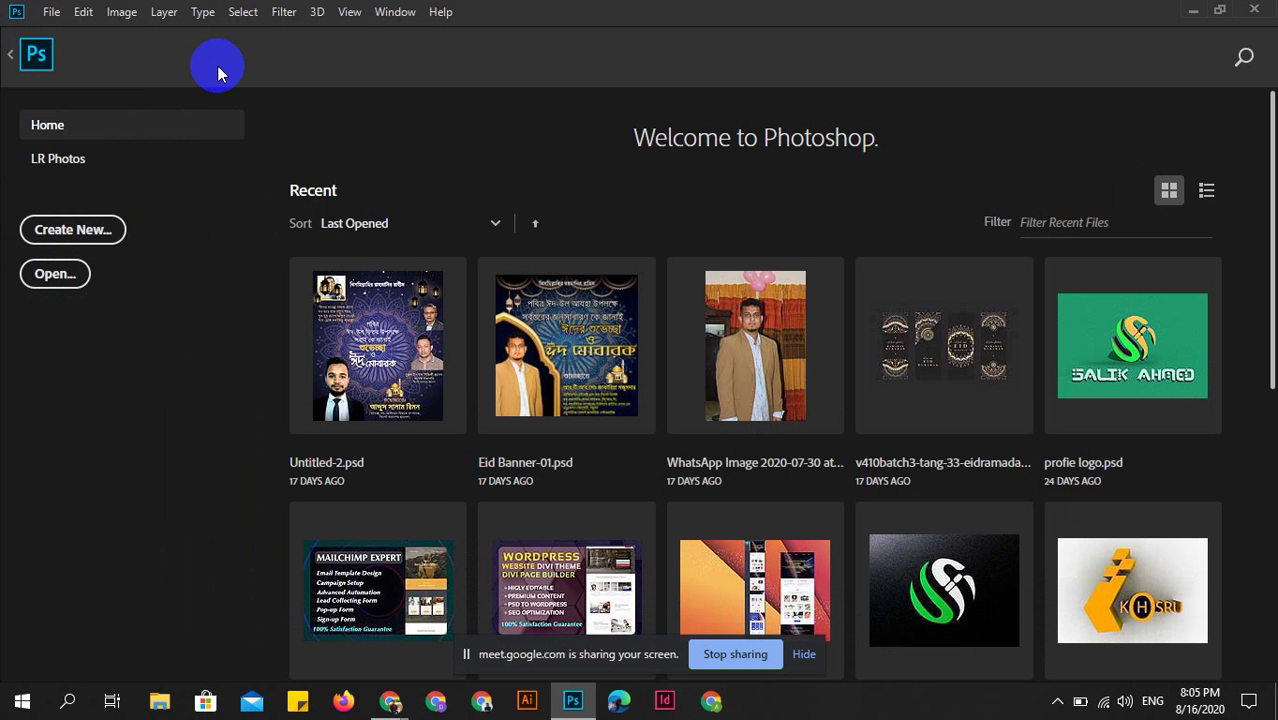
left_click(160, 700)
left_click(68, 257)
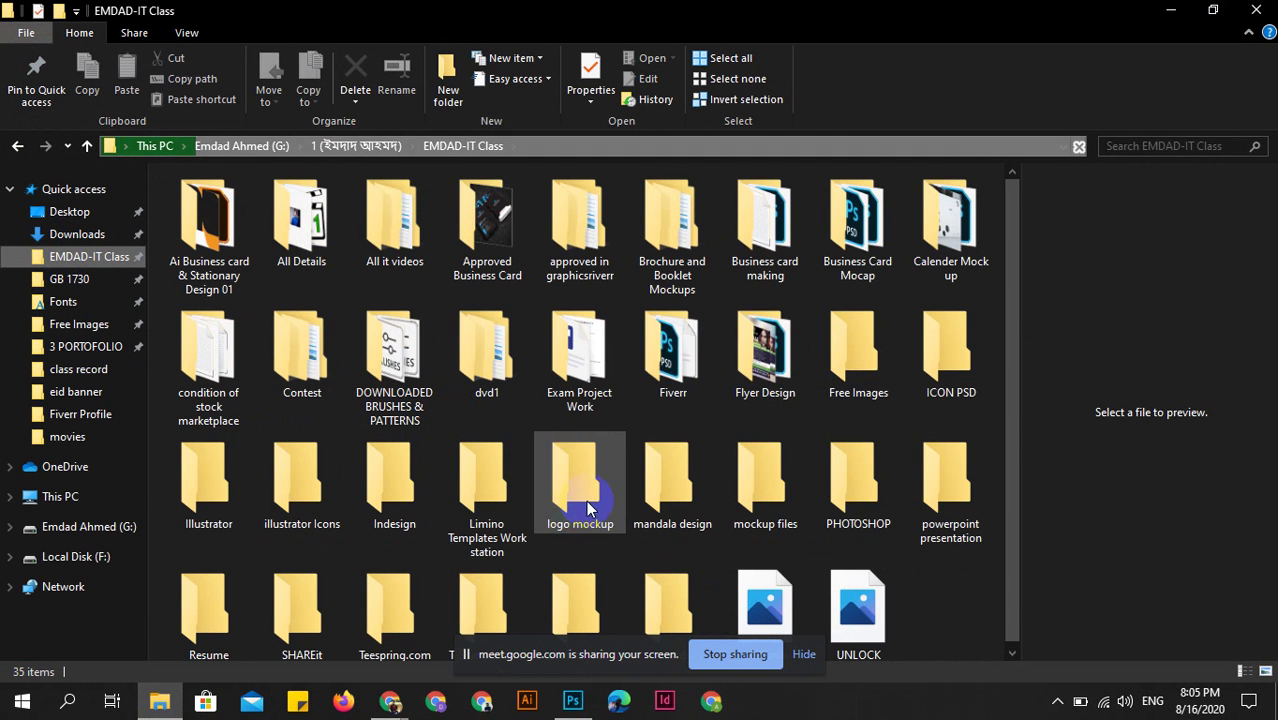
double_click(675, 345)
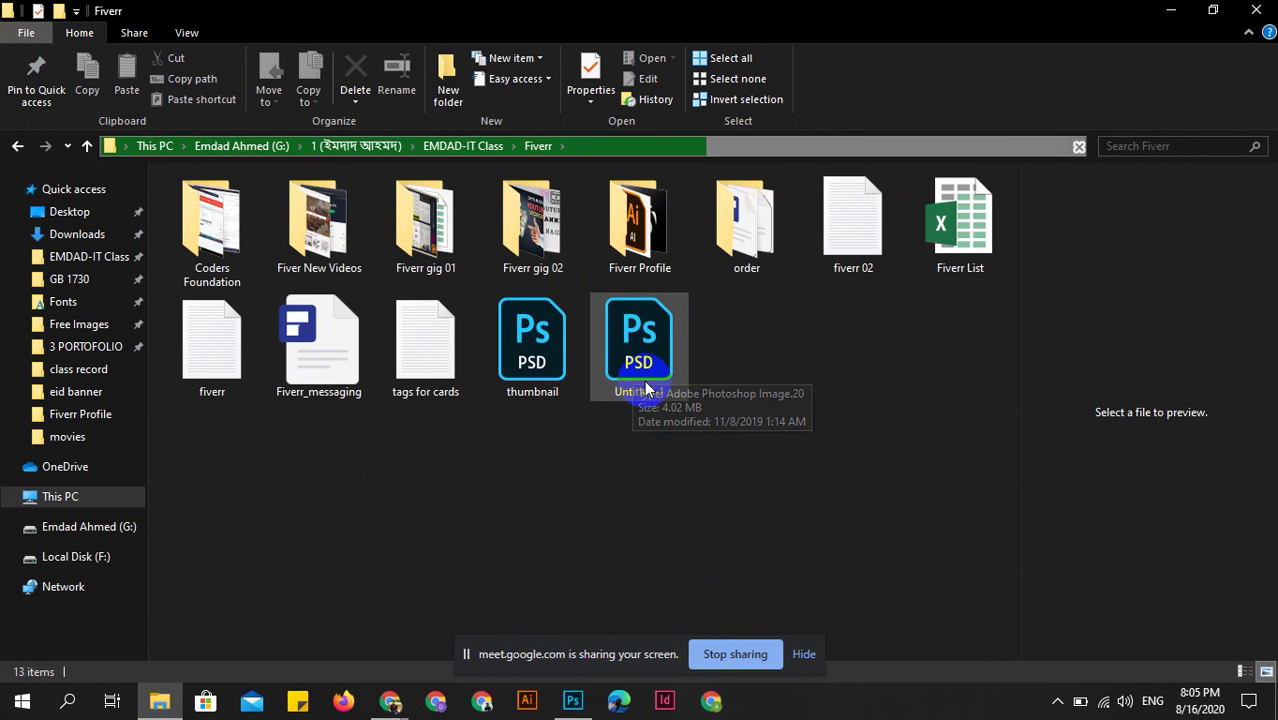
left_click(638, 378)
Switch back to Photoshop's Home screen after toggling to the Fiverr folder.
left_click(572, 700)
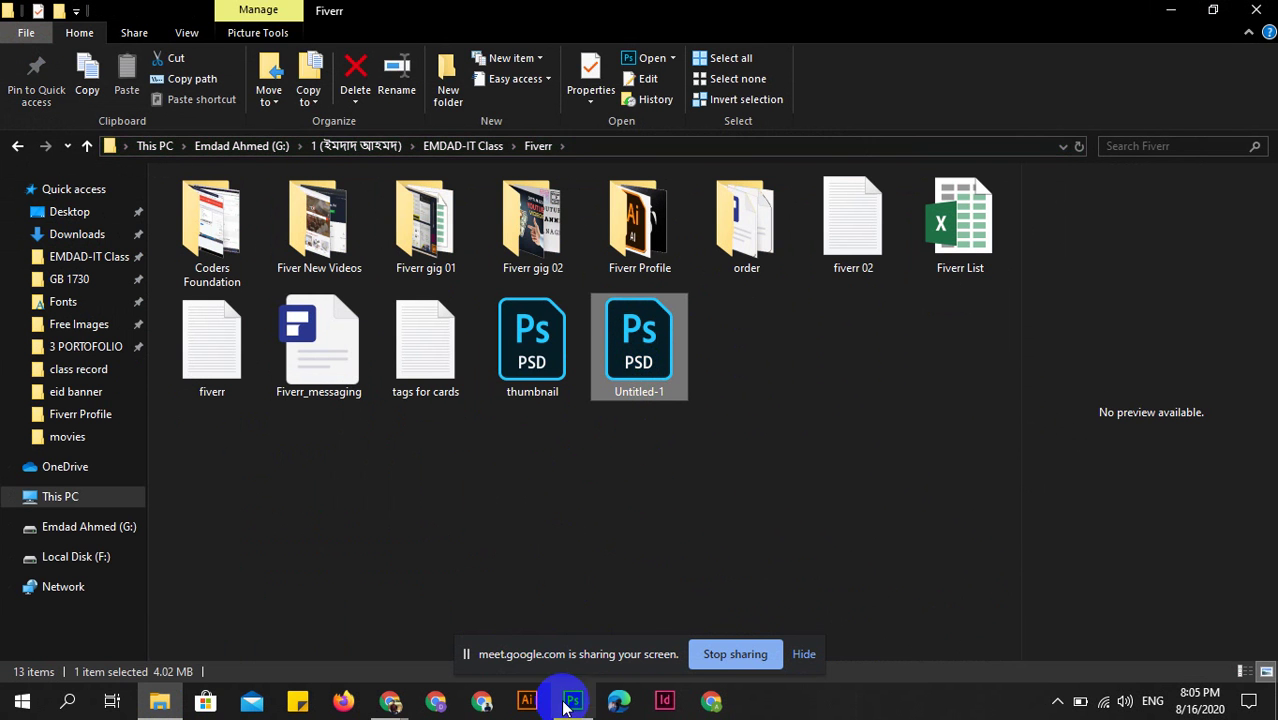
left_click(95, 285)
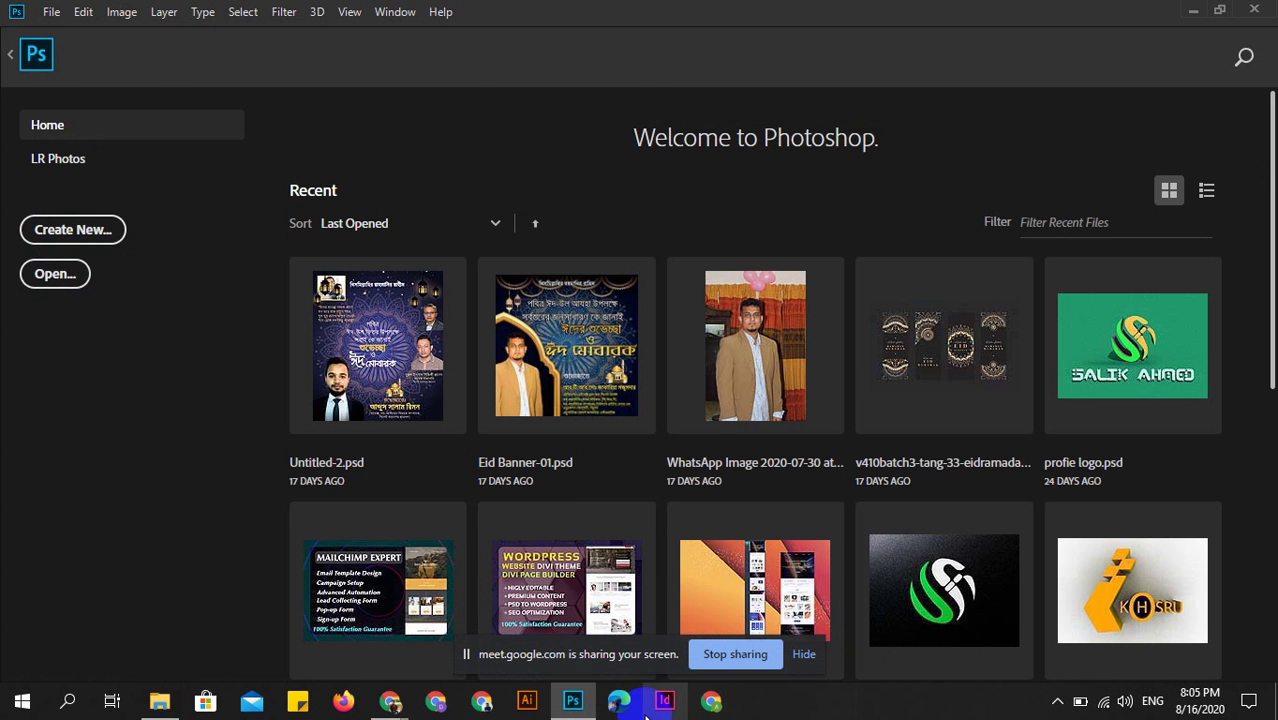
left_click(572, 700)
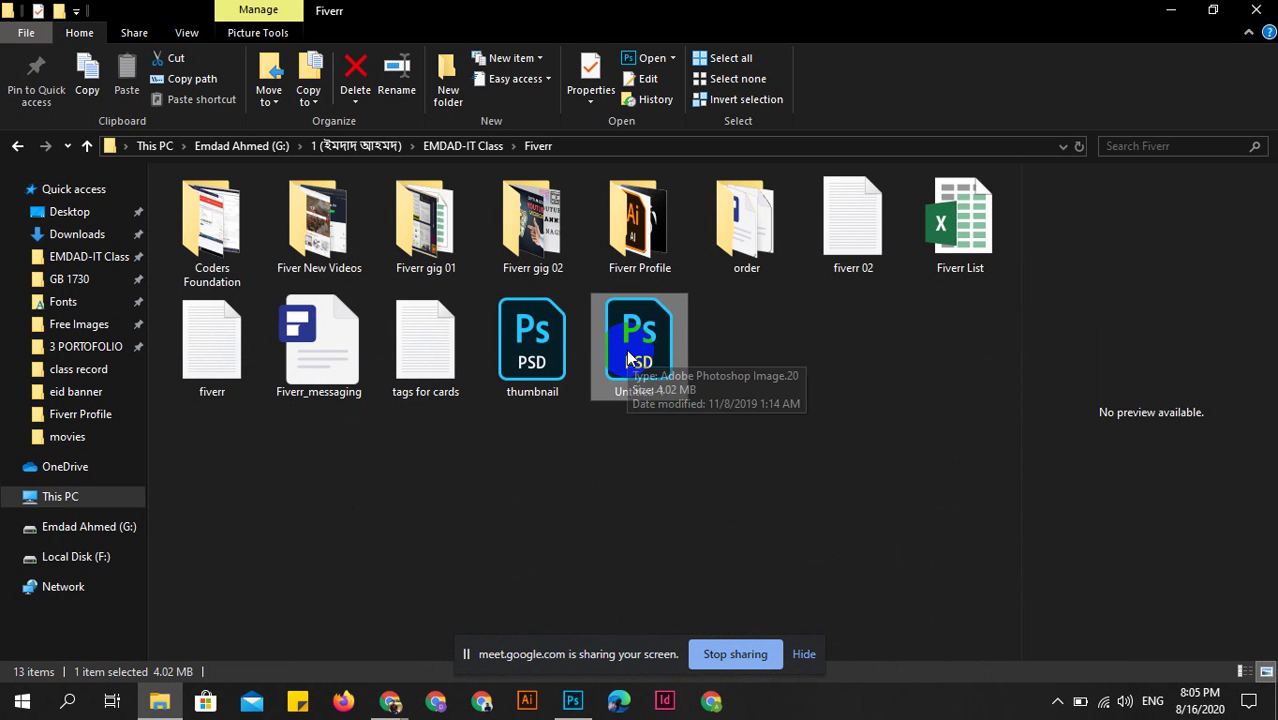
left_click(572, 700)
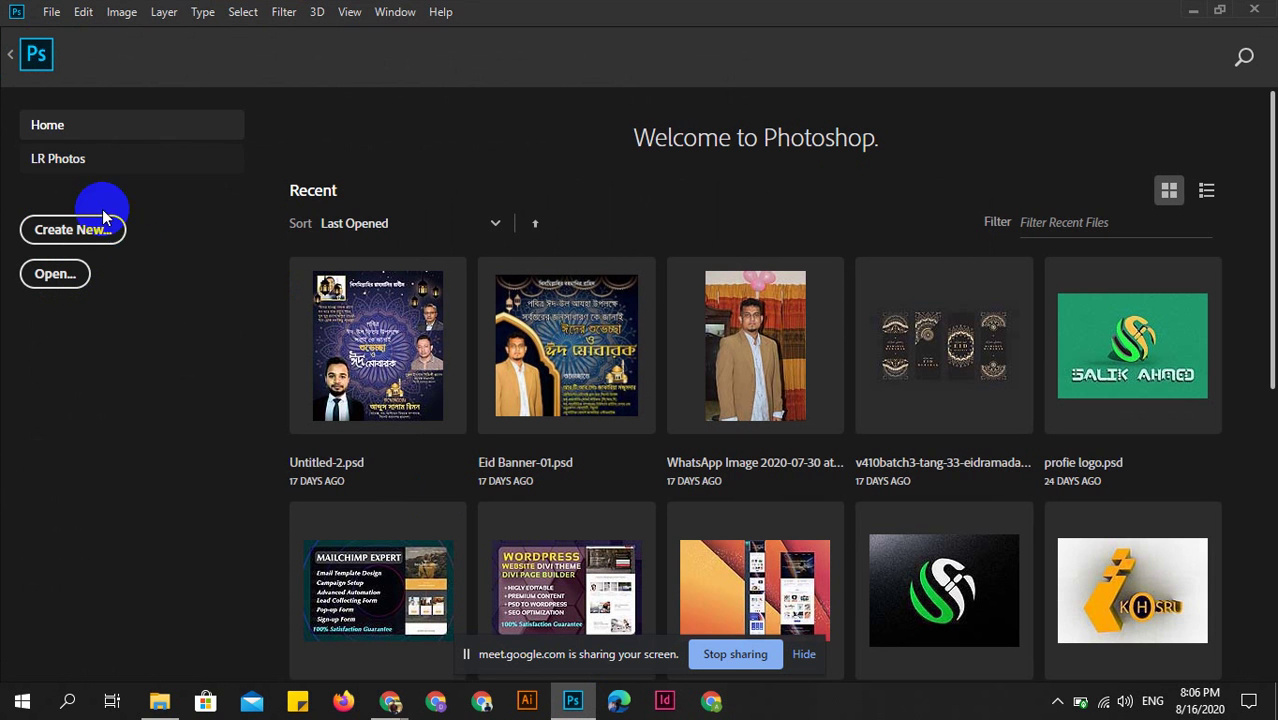
Start a new document, reposition its window, then close it without creating.
left_click(80, 232)
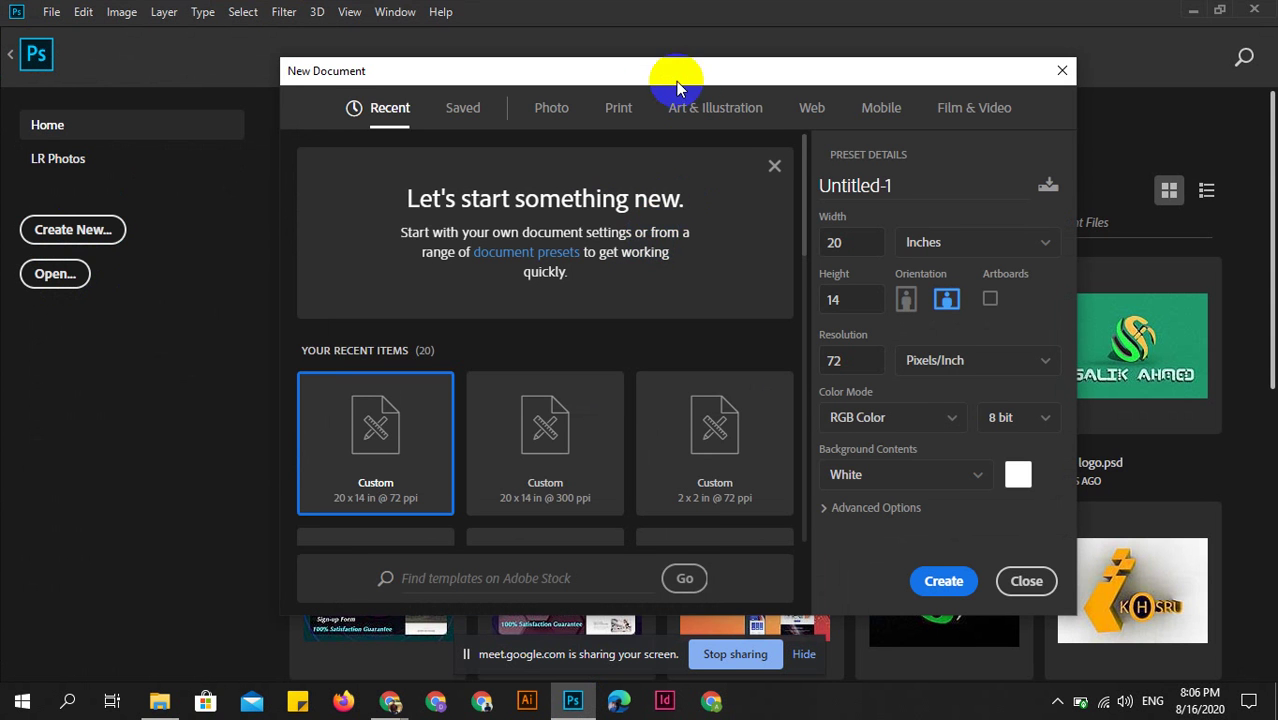
left_click_drag(656, 72, 610, 50)
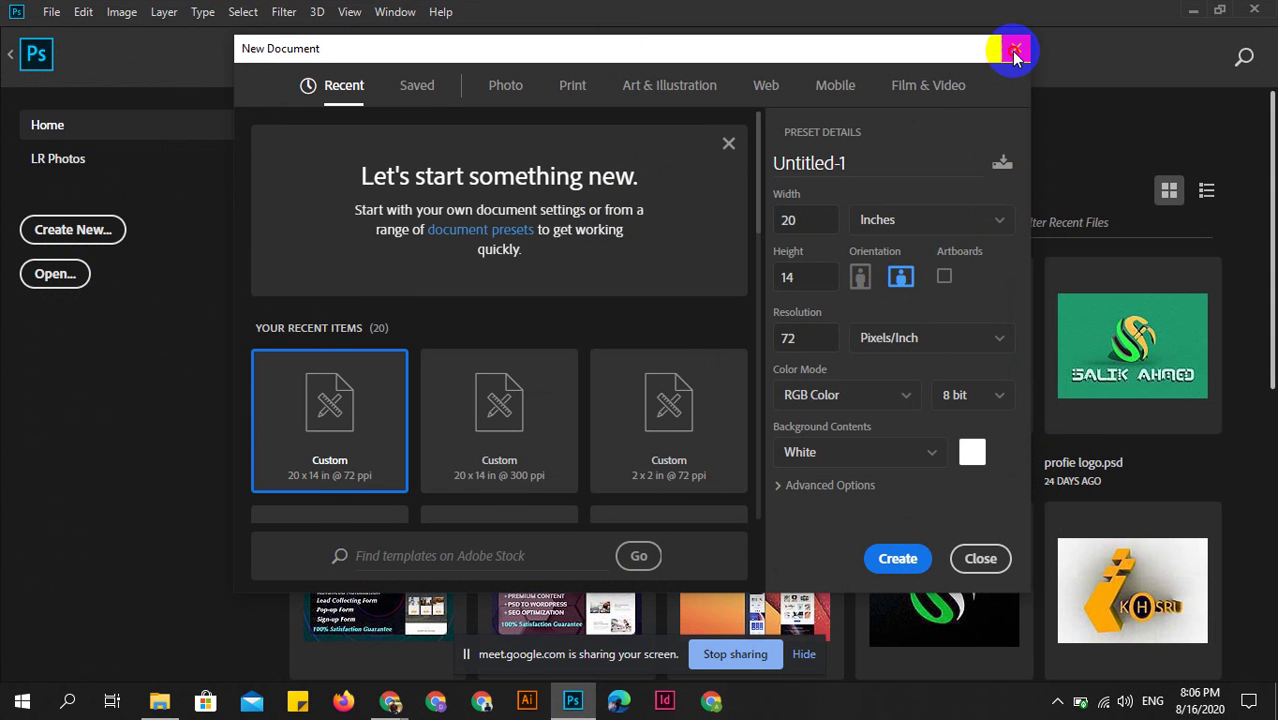
left_click(1015, 50)
Reopen File > New, dismiss the welcome banner, and show the empty Saved presets.
left_click(50, 12)
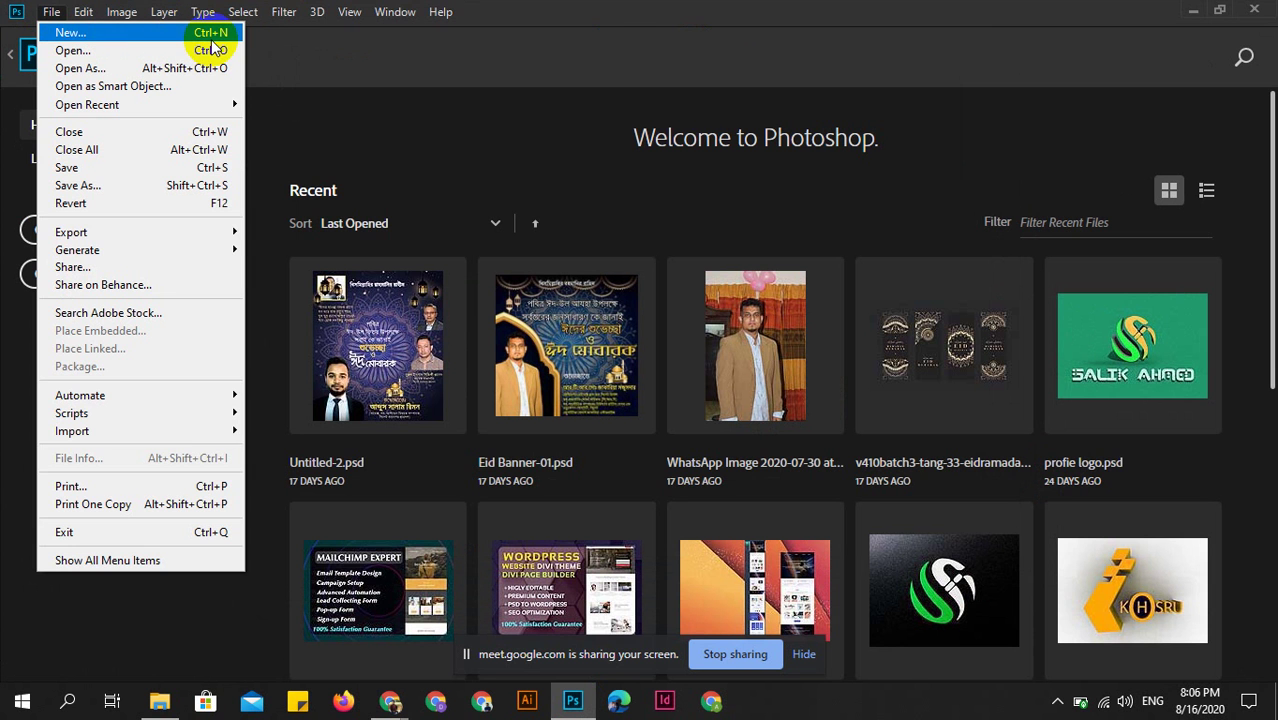
left_click(319, 23)
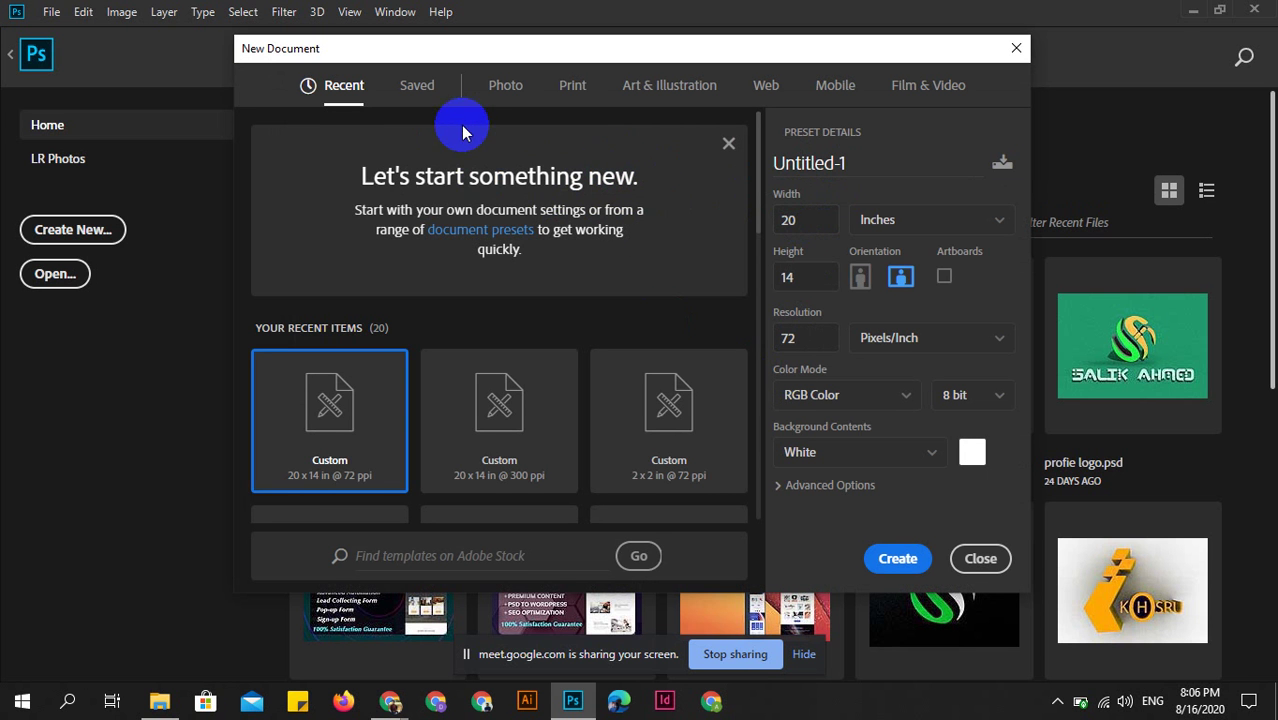
left_click(340, 97)
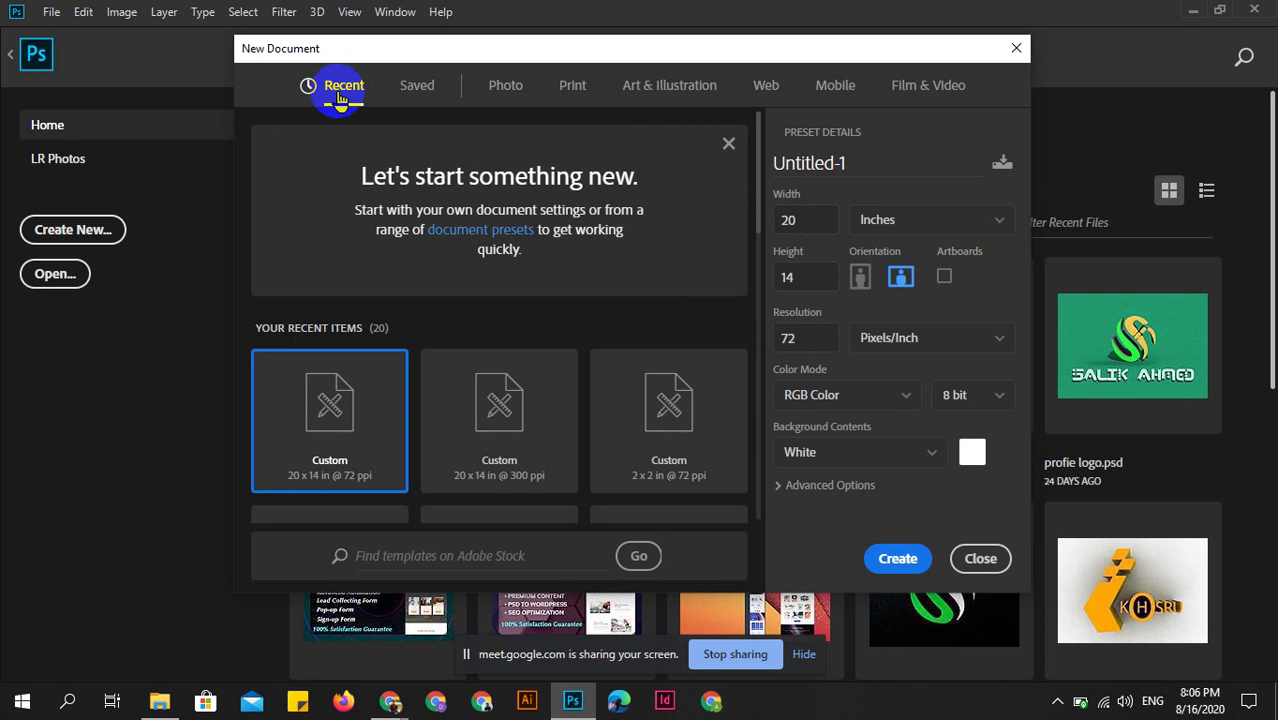
scroll(530, 445, "down", 3)
scroll(500, 410, "up", 3)
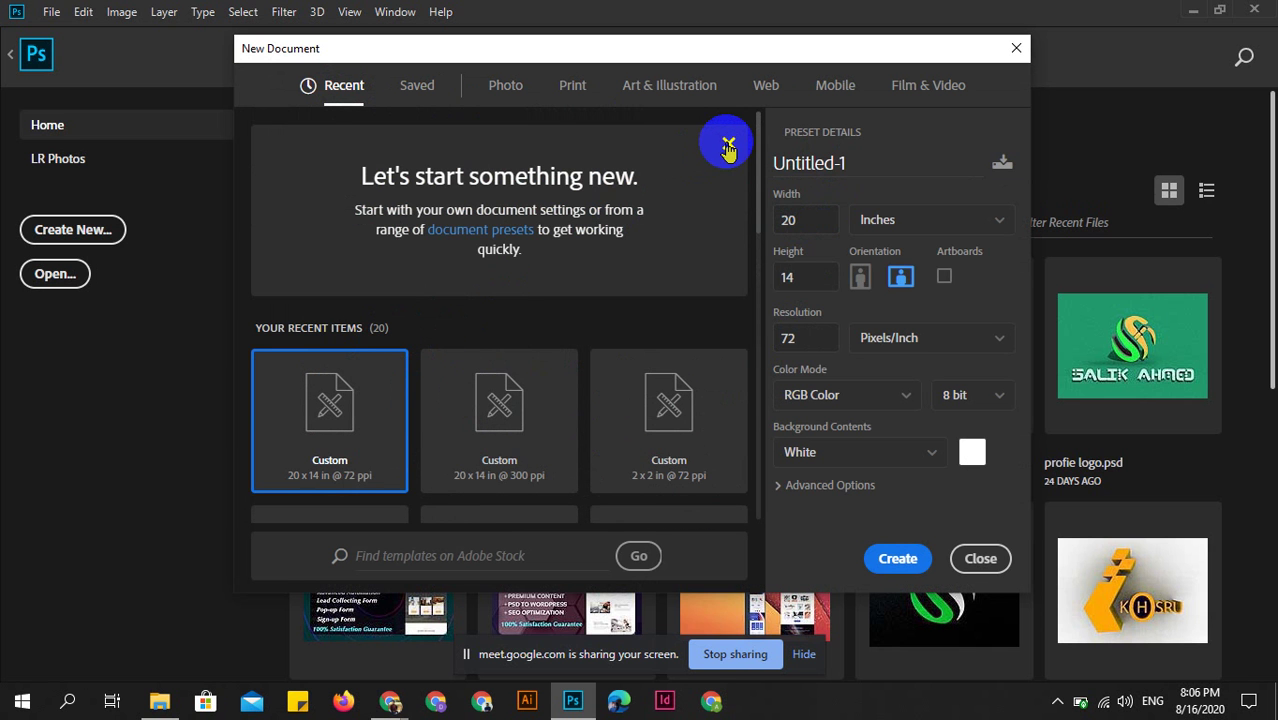
scroll(428, 471, "down", 3)
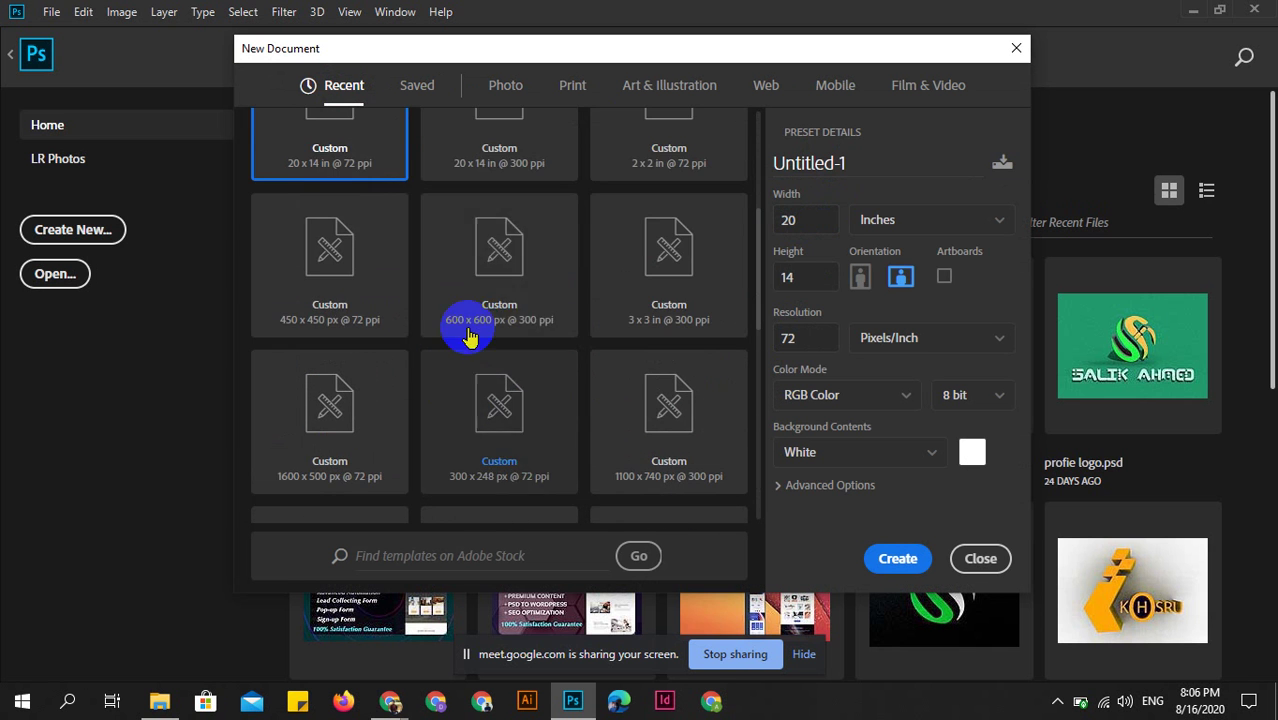
scroll(408, 278, "up", 3)
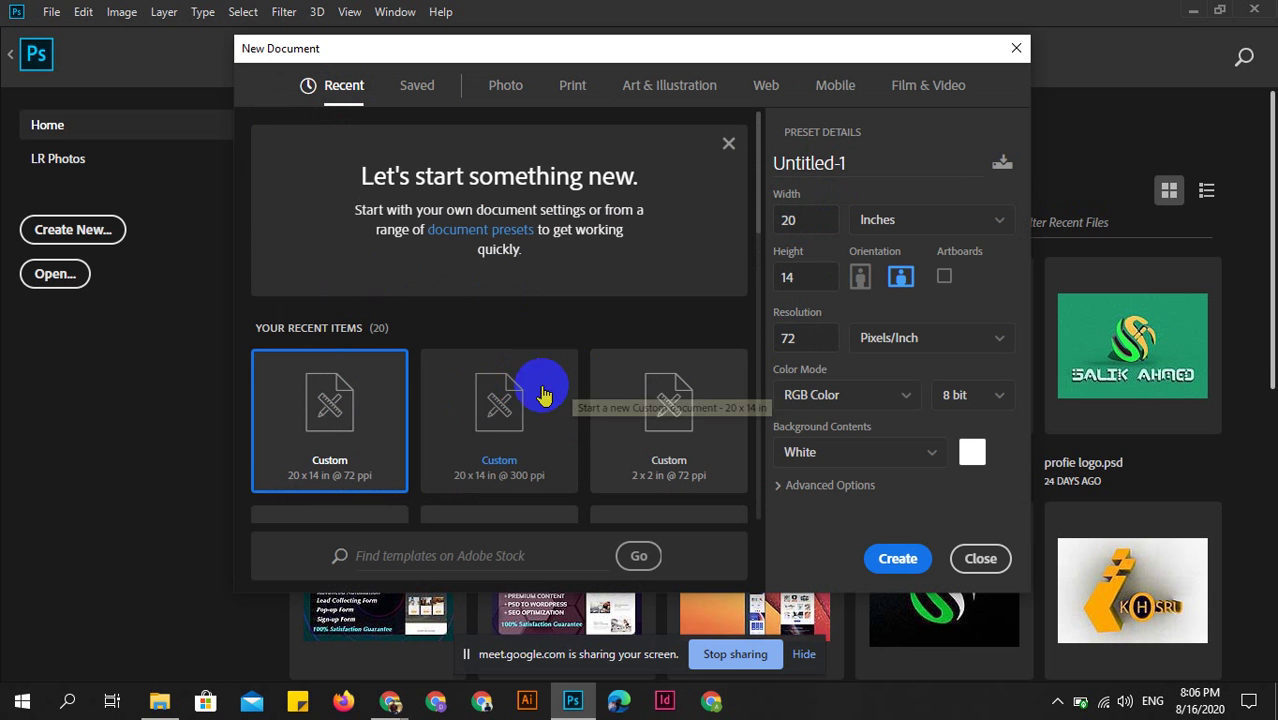
scroll(505, 385, "down", 2)
scroll(520, 285, "up", 2)
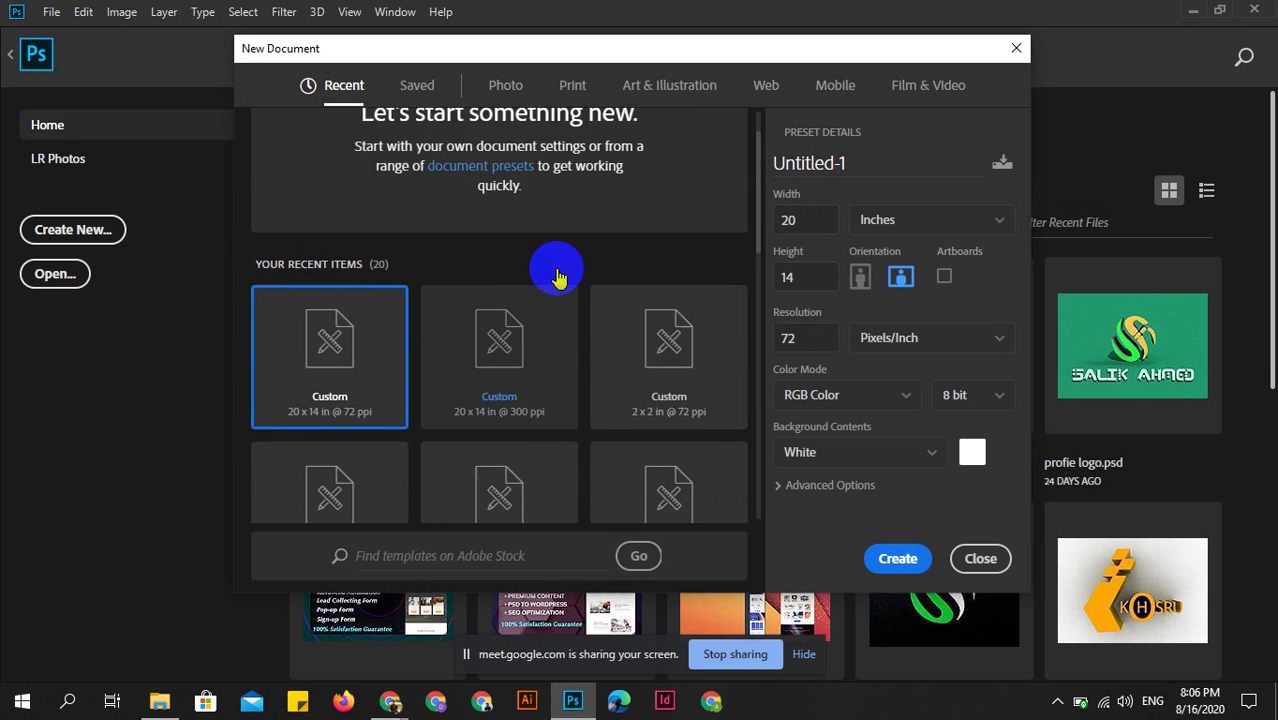
left_click(729, 147)
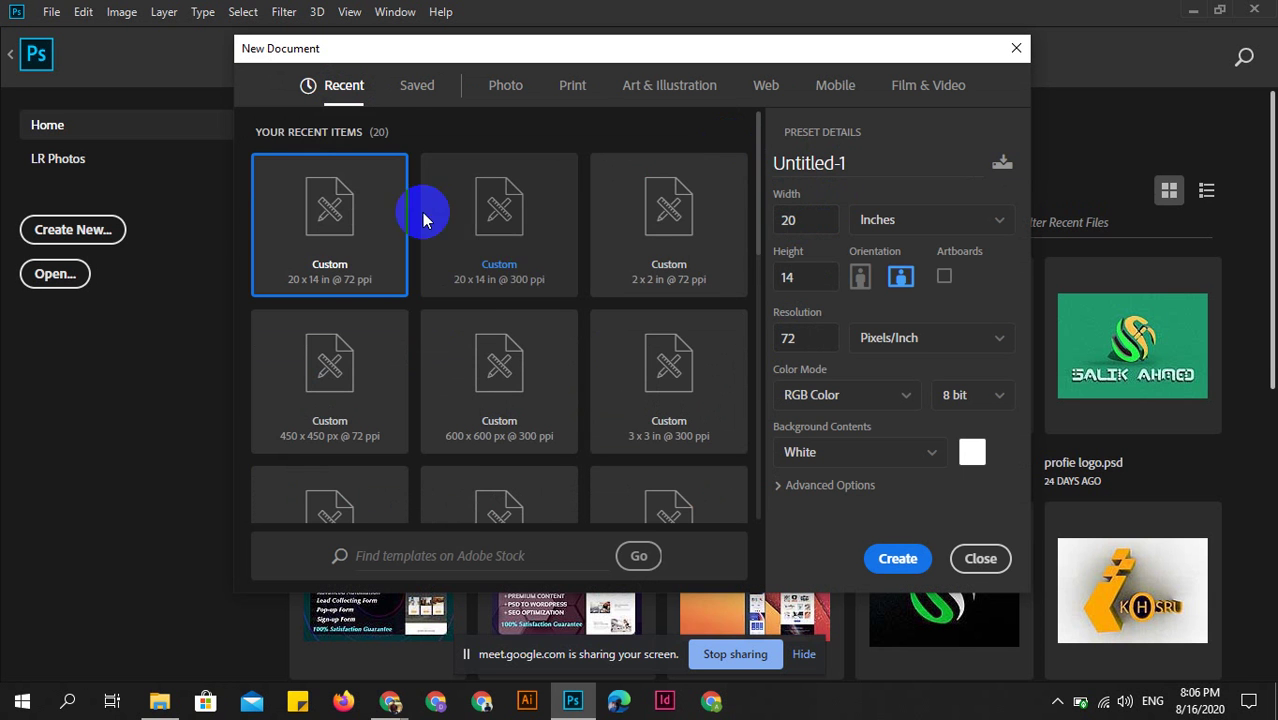
left_click(417, 88)
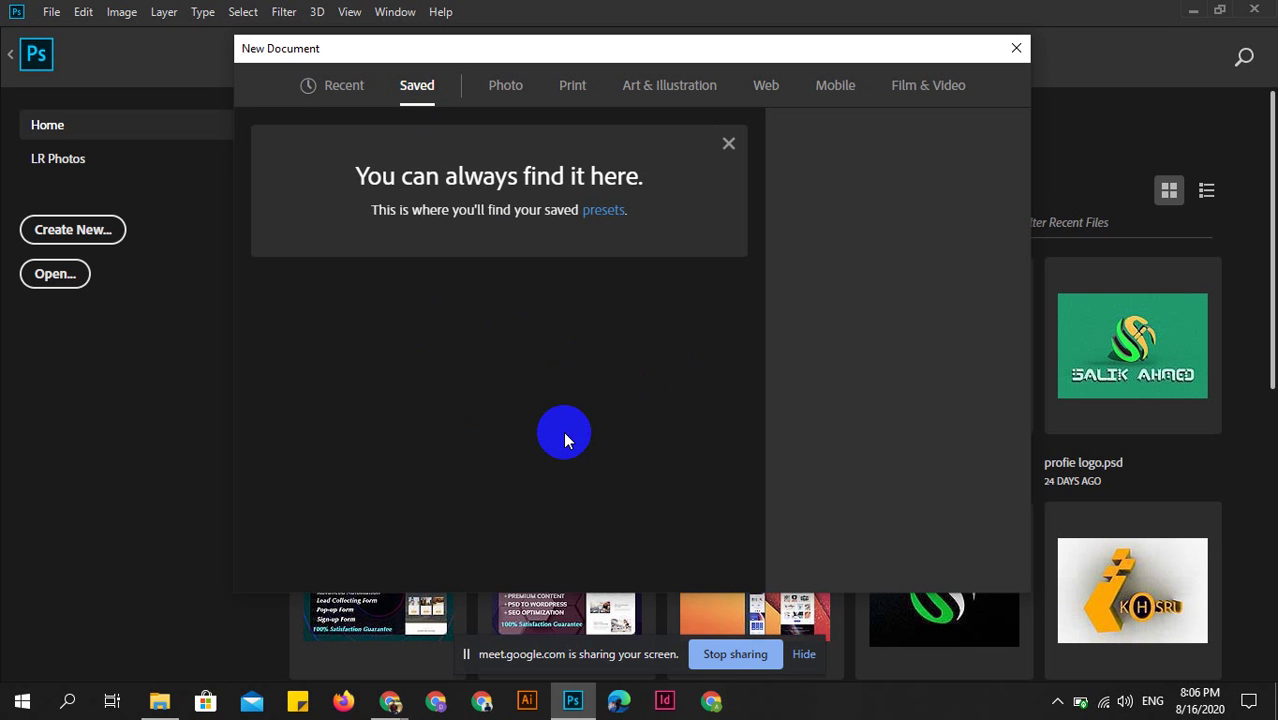
Browse the Photo document presets in the New Document dialog.
left_click(499, 95)
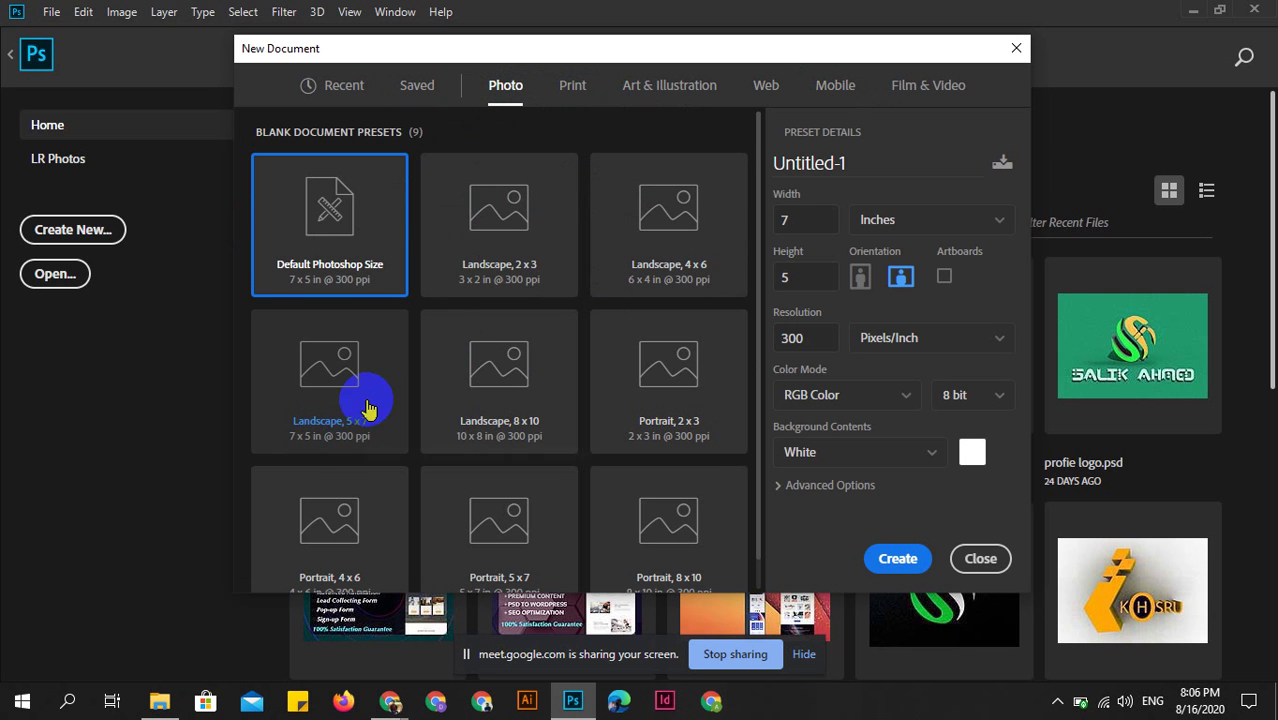
scroll(510, 428, "down", 1)
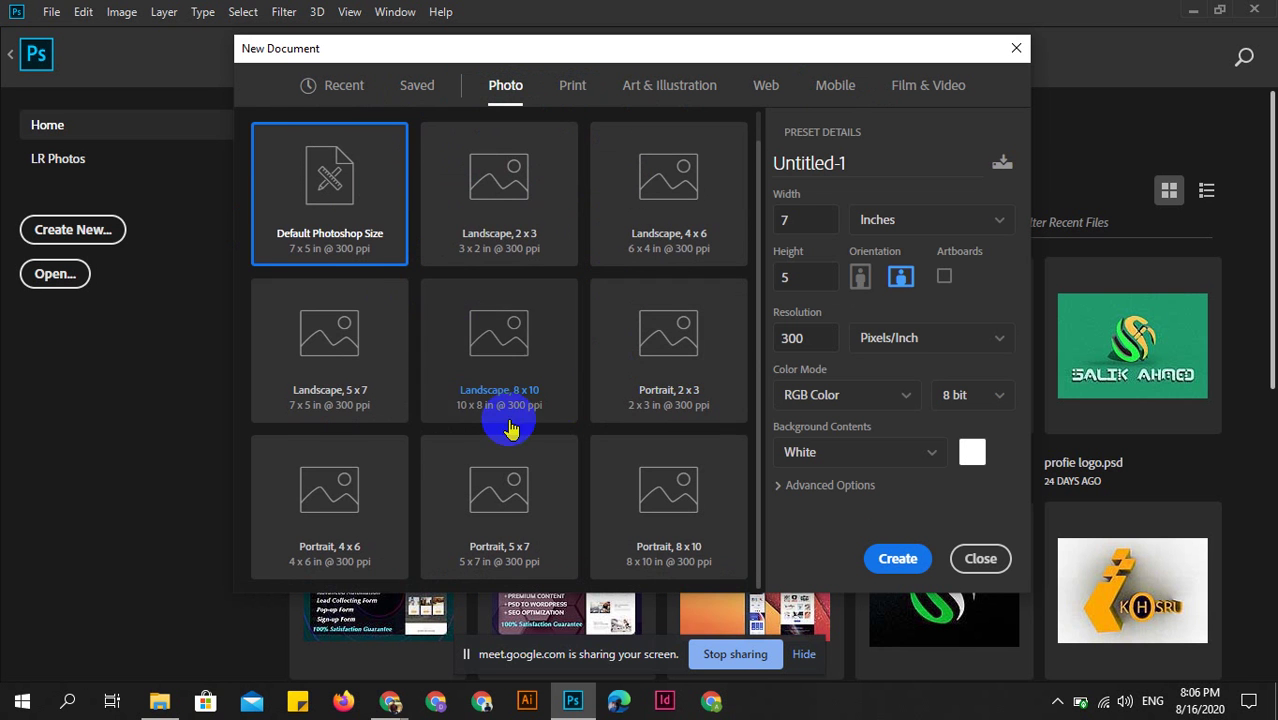
scroll(450, 410, "up", 1)
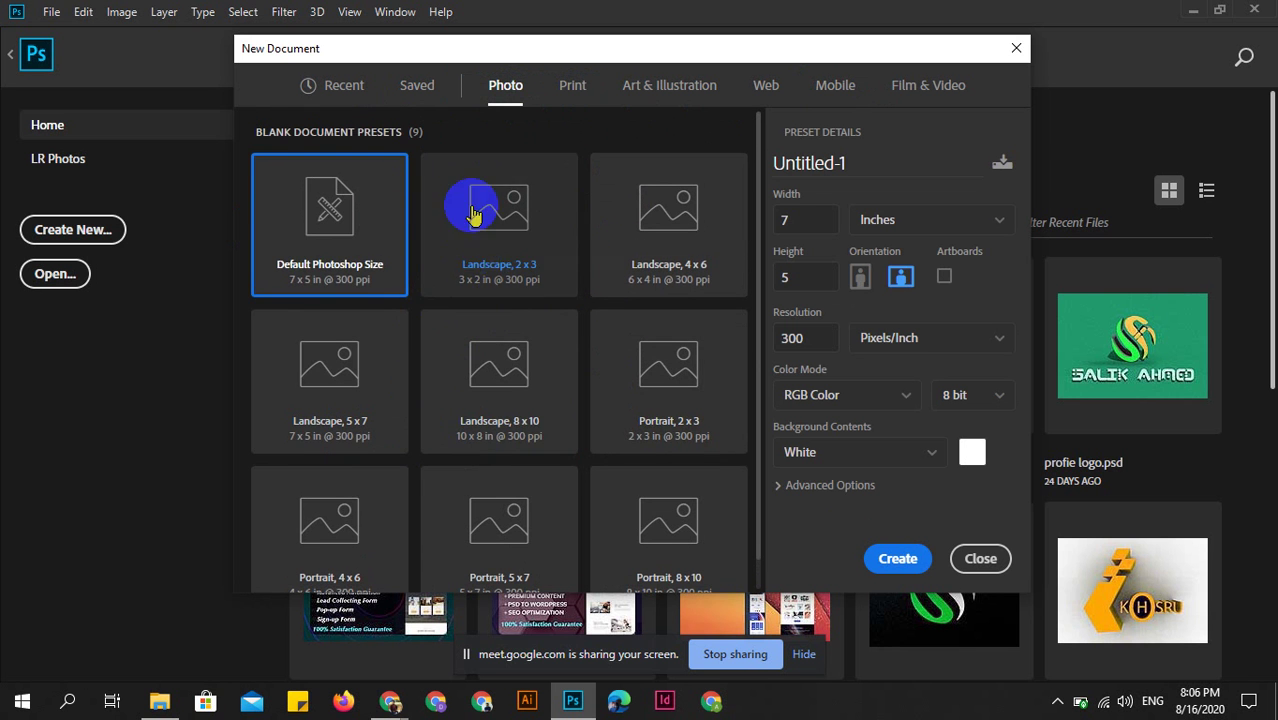
left_click(533, 80)
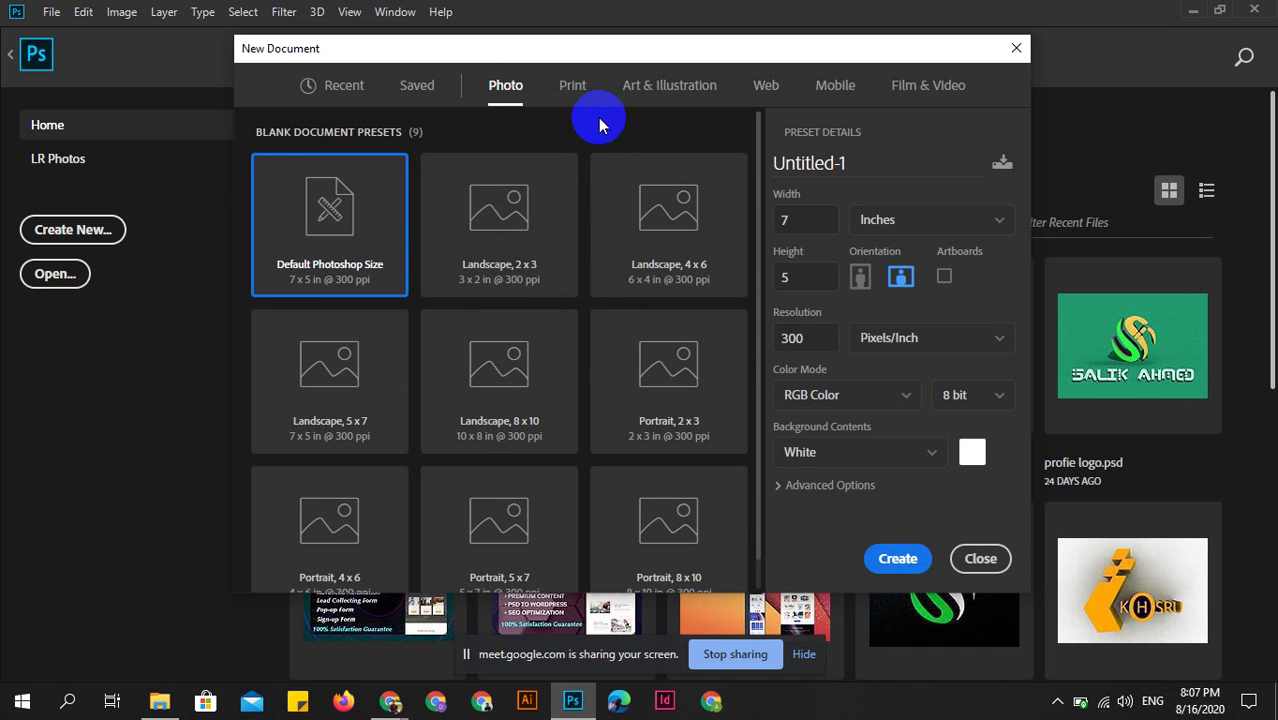
left_click(838, 90)
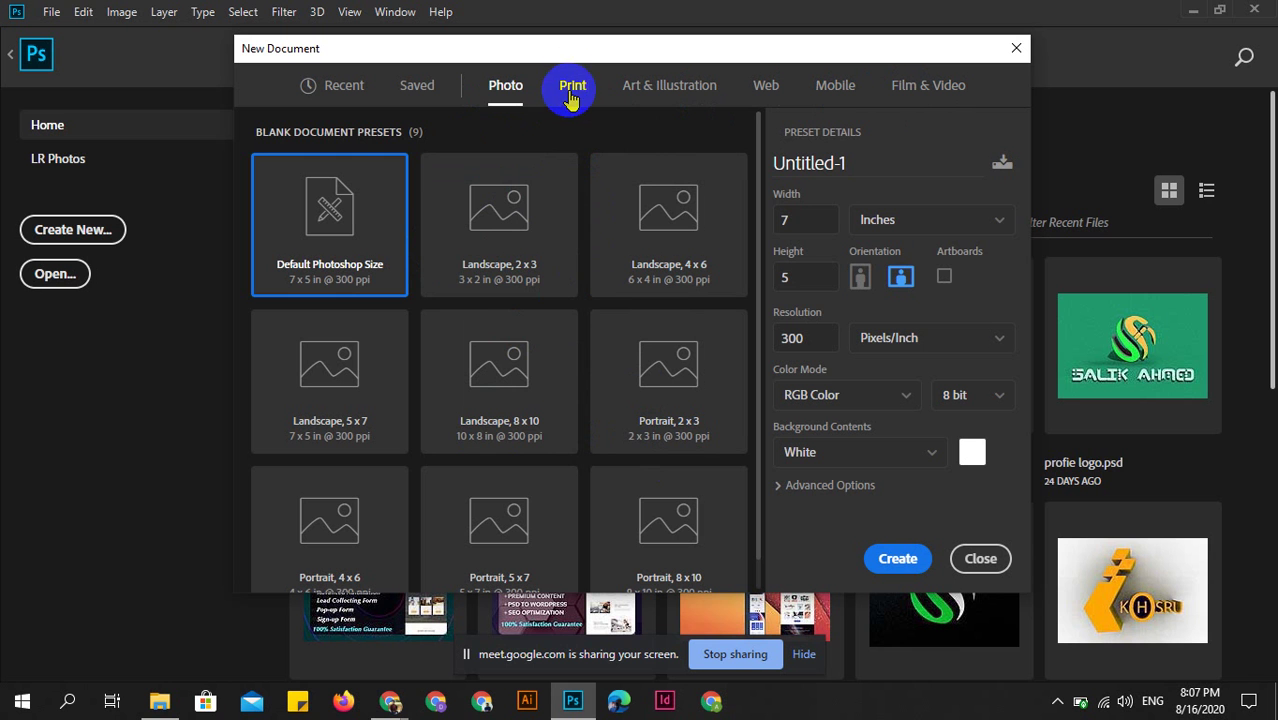
left_click(518, 112)
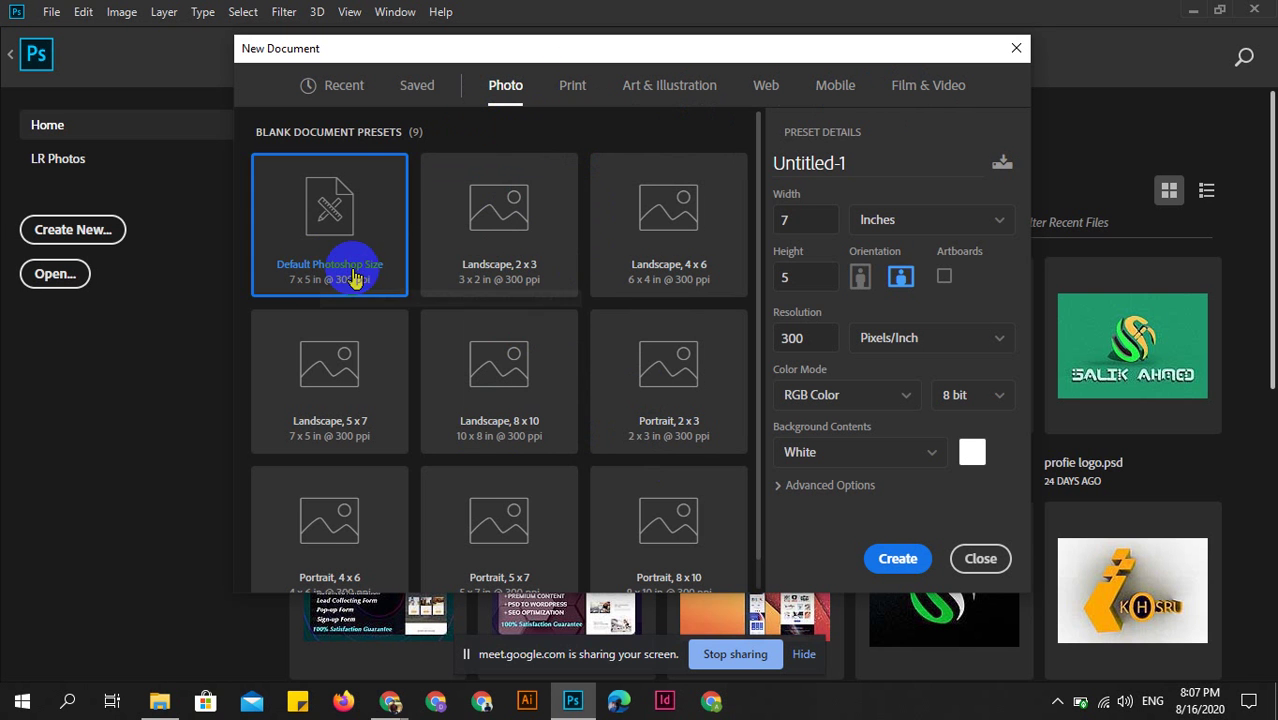
Scroll the Print presets, then show Art & Illustration with its 1000 × 1000 px grid.
left_click(585, 100)
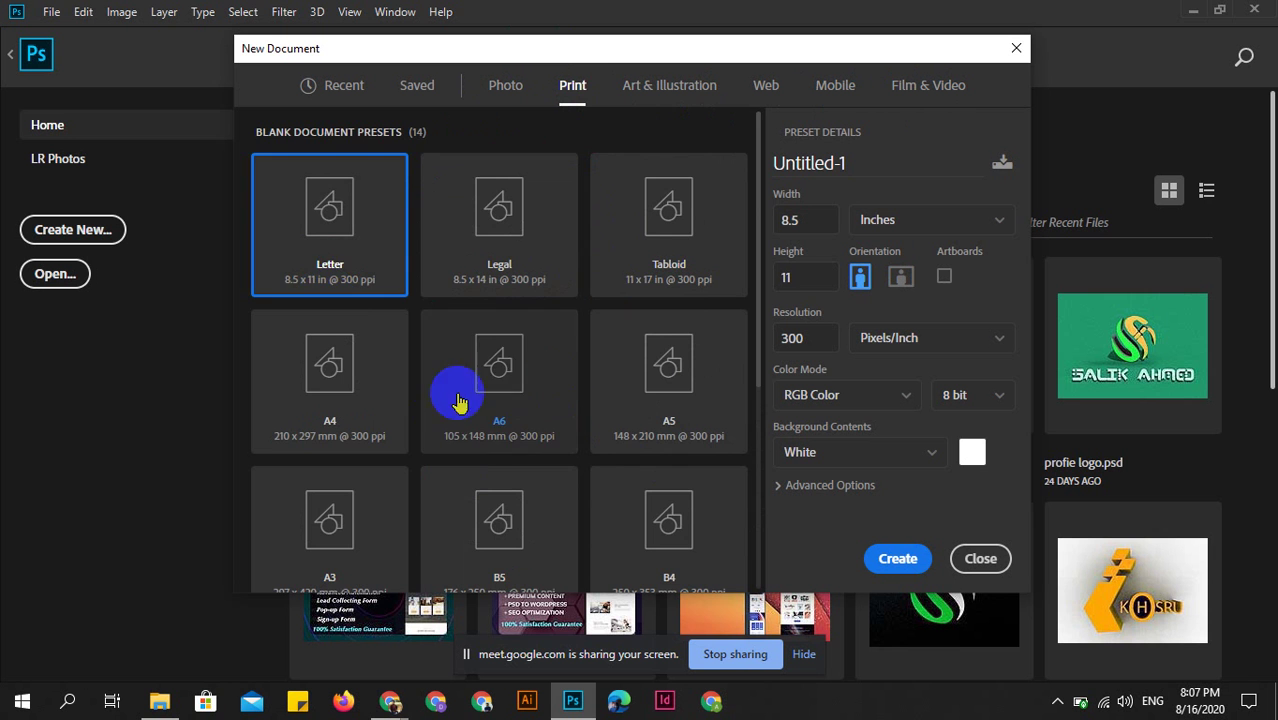
scroll(590, 285, "down", 2)
scroll(571, 277, "down", 1)
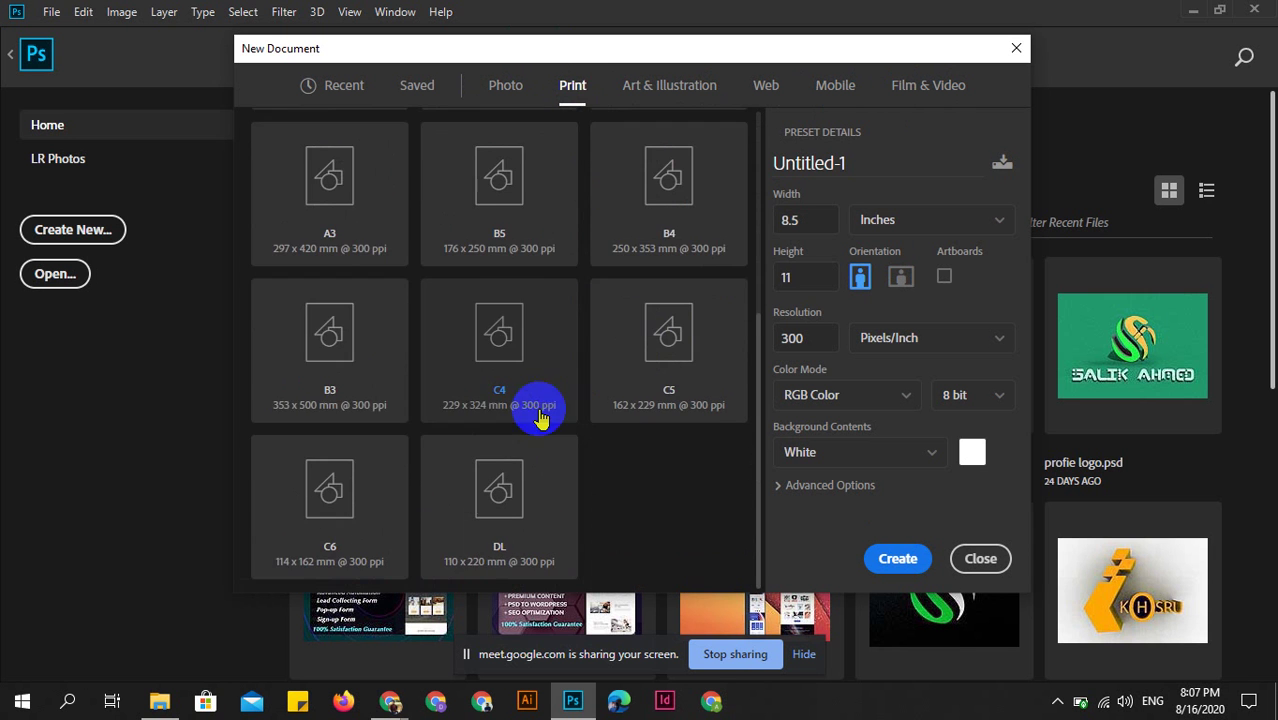
scroll(322, 374, "up", 3)
left_click(662, 86)
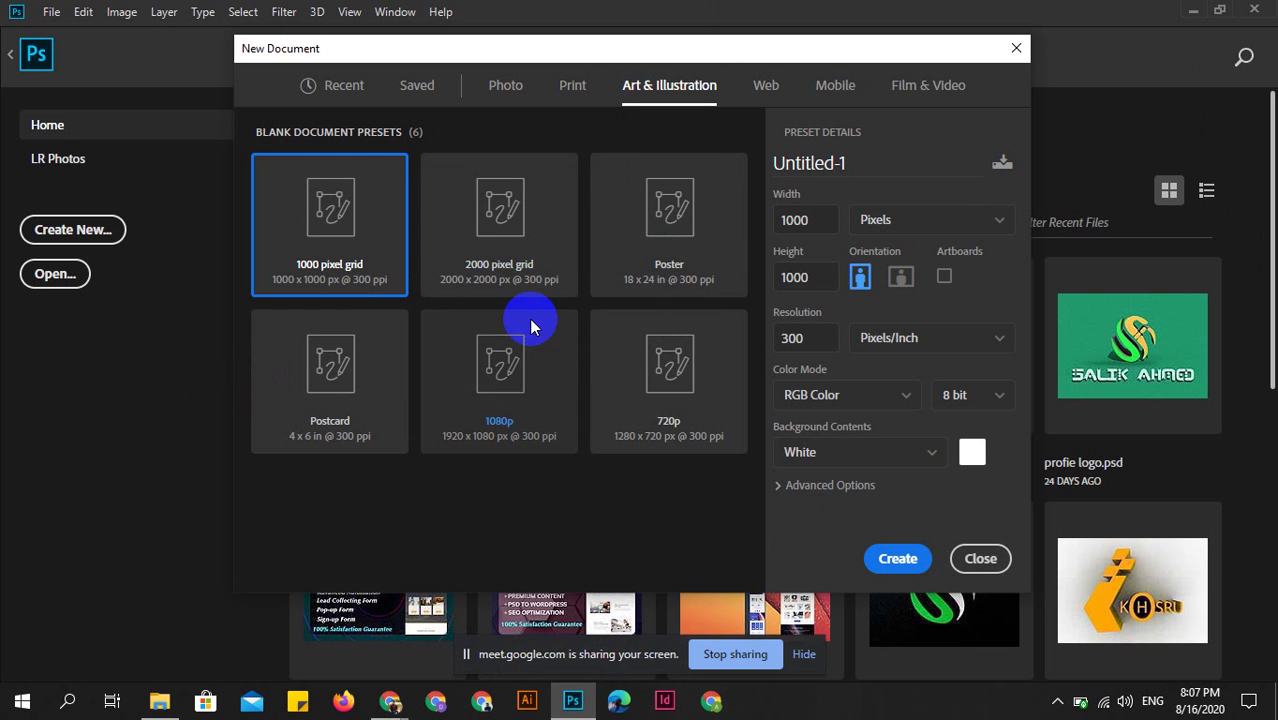
Look through the Web presets, then scroll through the Mobile device presets.
left_click(766, 88)
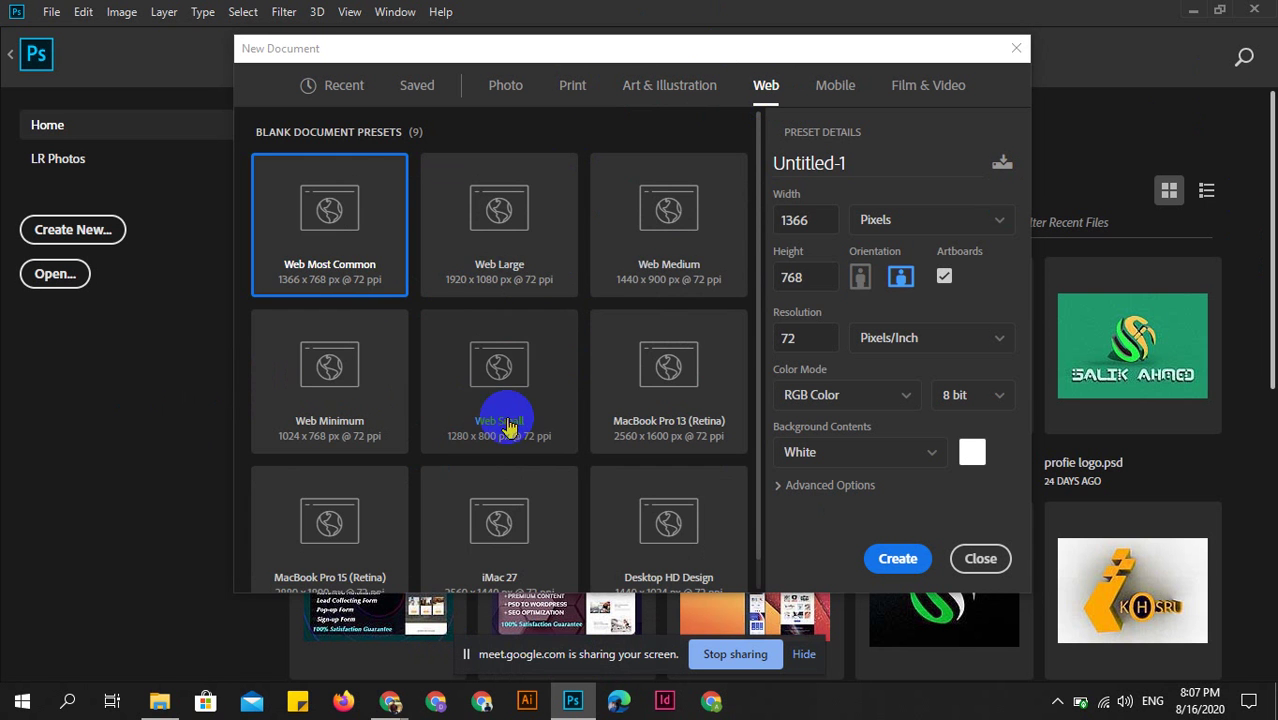
left_click(845, 90)
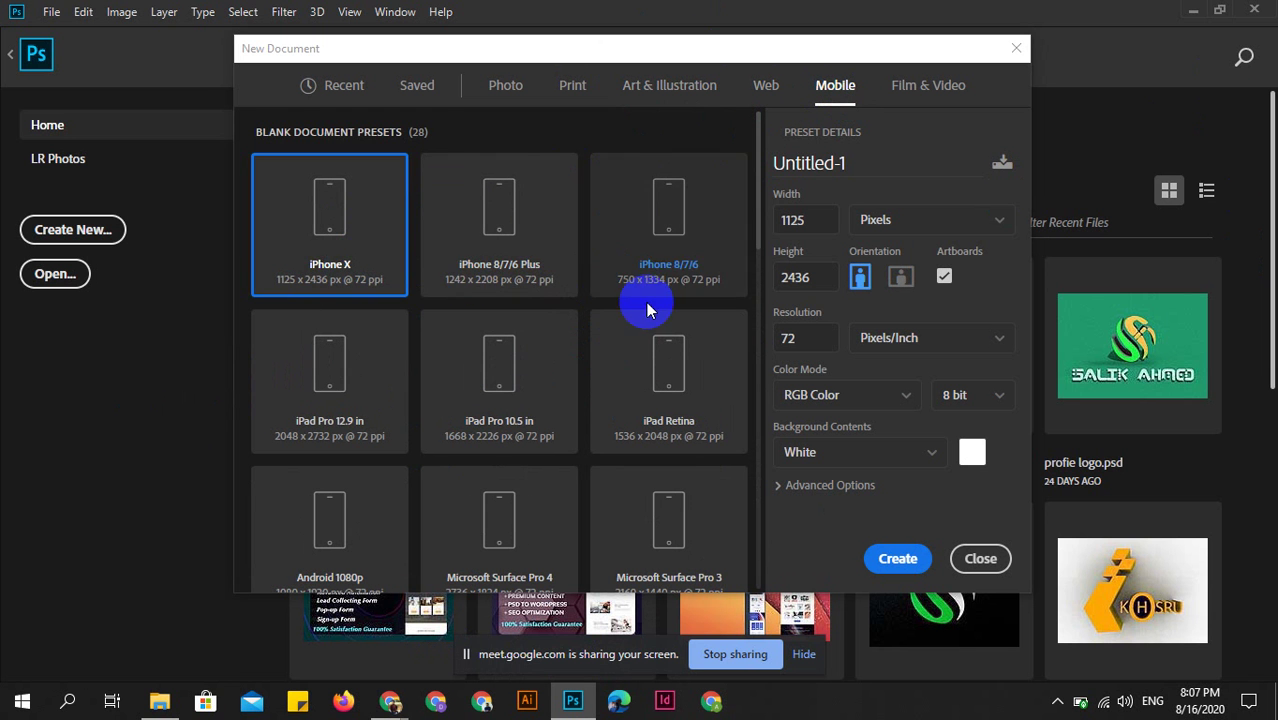
scroll(613, 451, "down", 1)
scroll(613, 420, "down", 3)
scroll(608, 391, "down", 3)
scroll(600, 391, "down", 2)
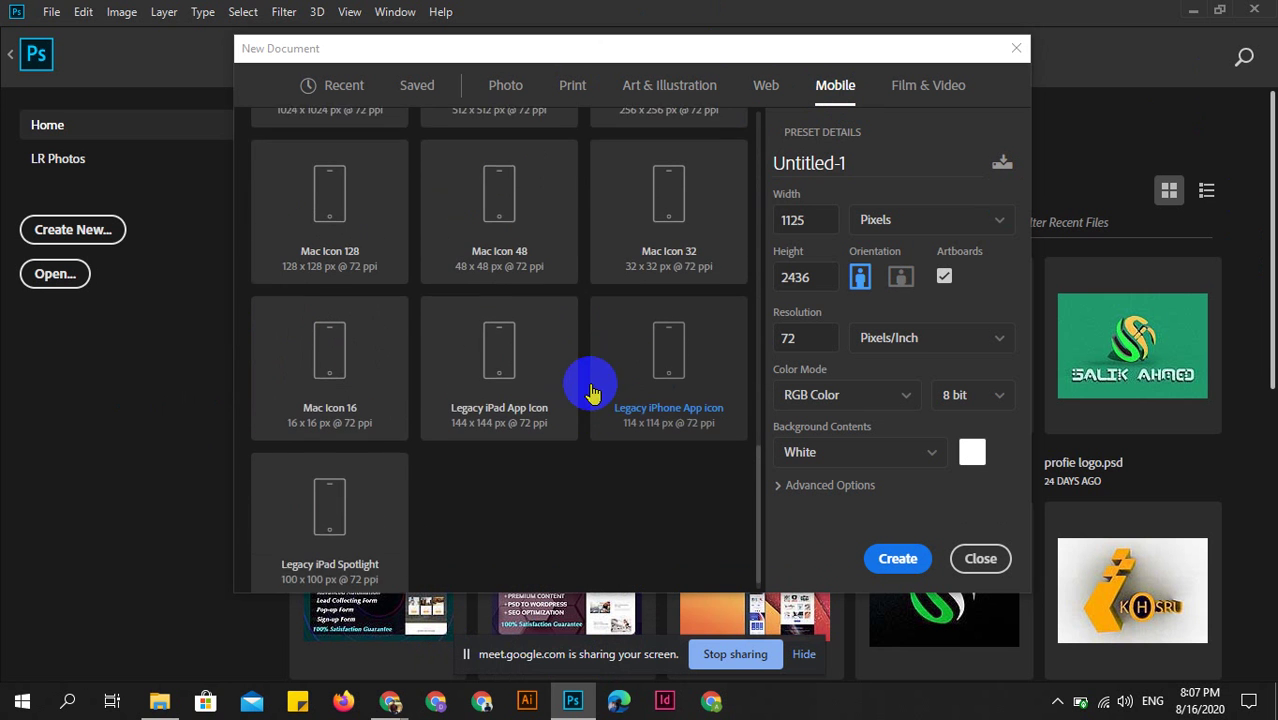
scroll(400, 372, "up", 2)
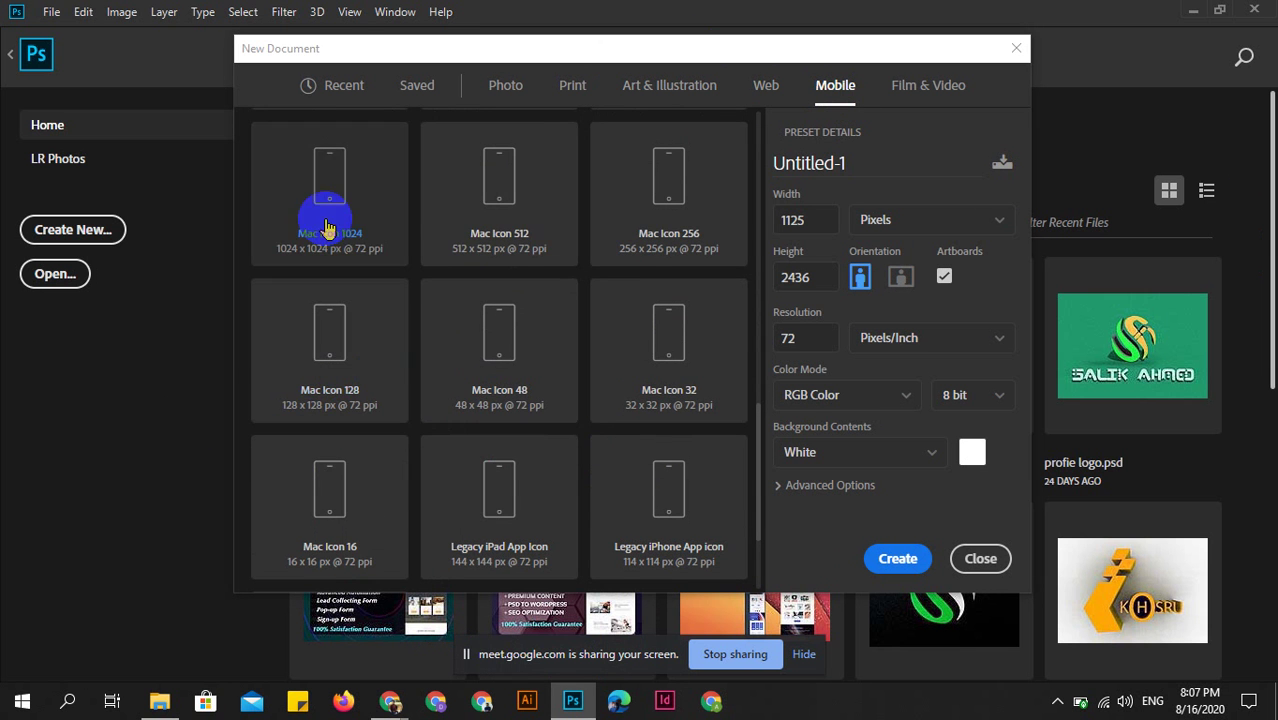
scroll(579, 394, "up", 2)
scroll(545, 360, "up", 2)
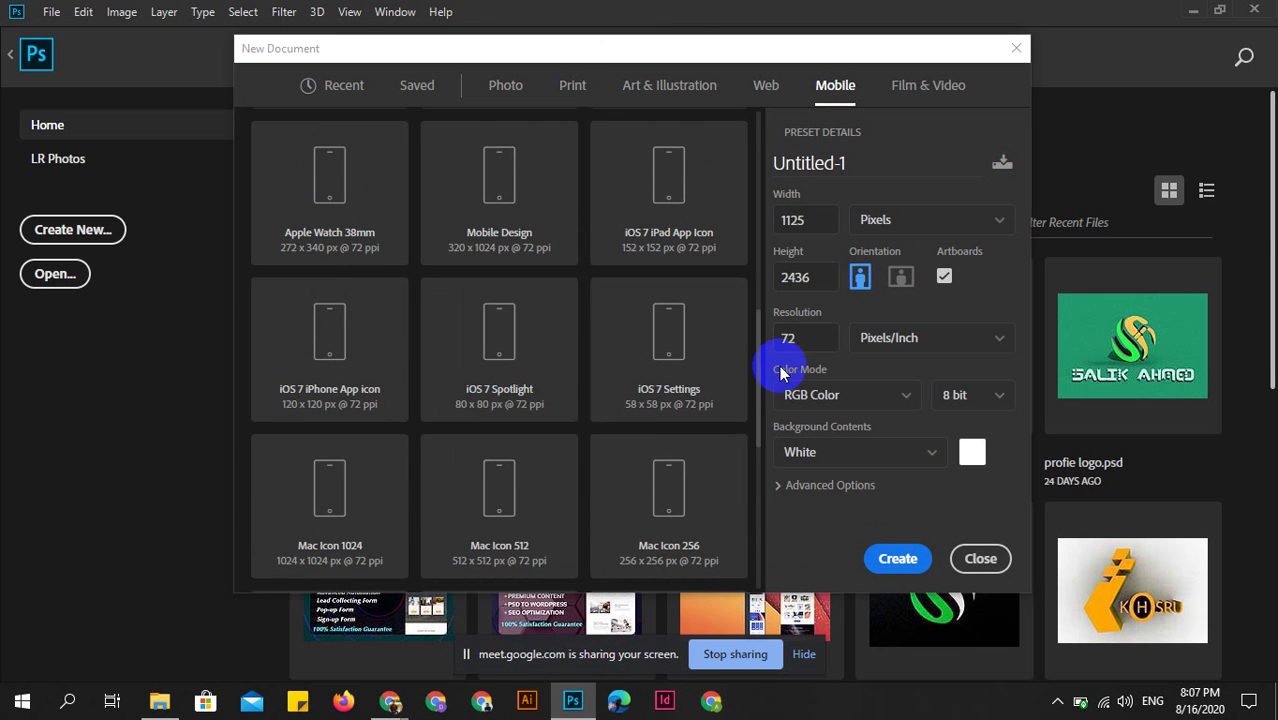
scroll(500, 328, "up", 2)
scroll(520, 310, "up", 1)
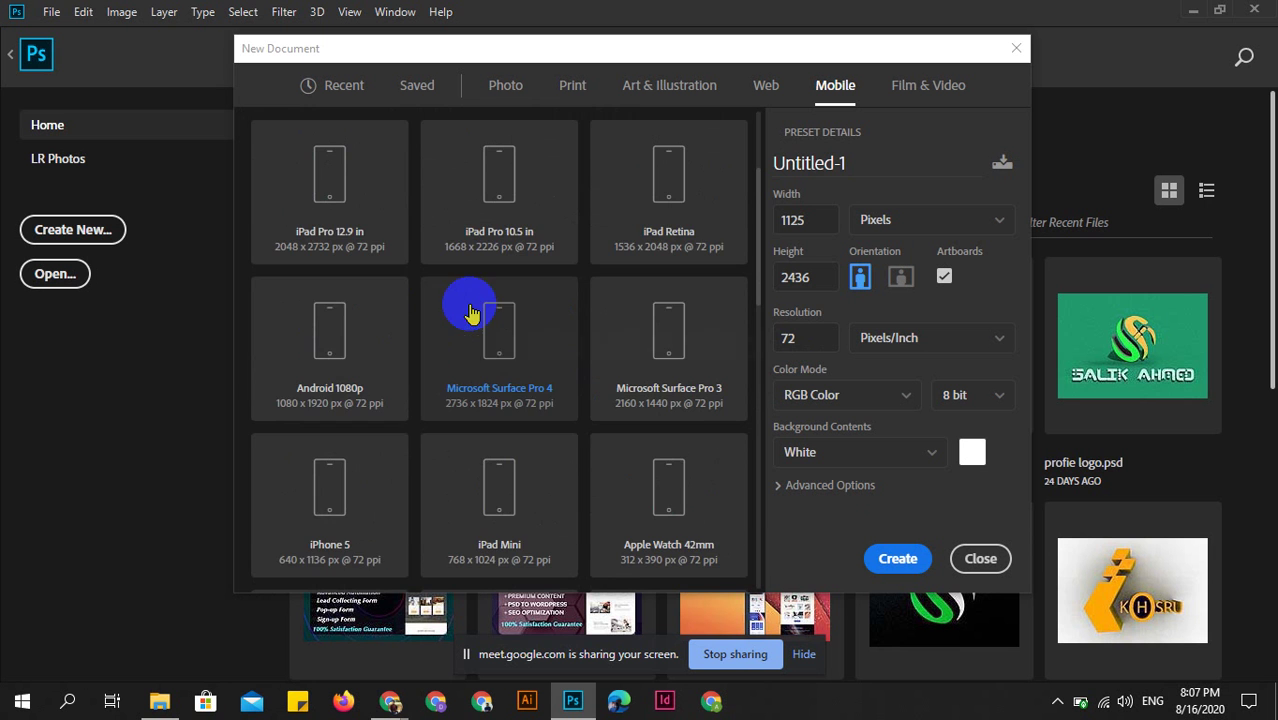
scroll(530, 330, "up", 1)
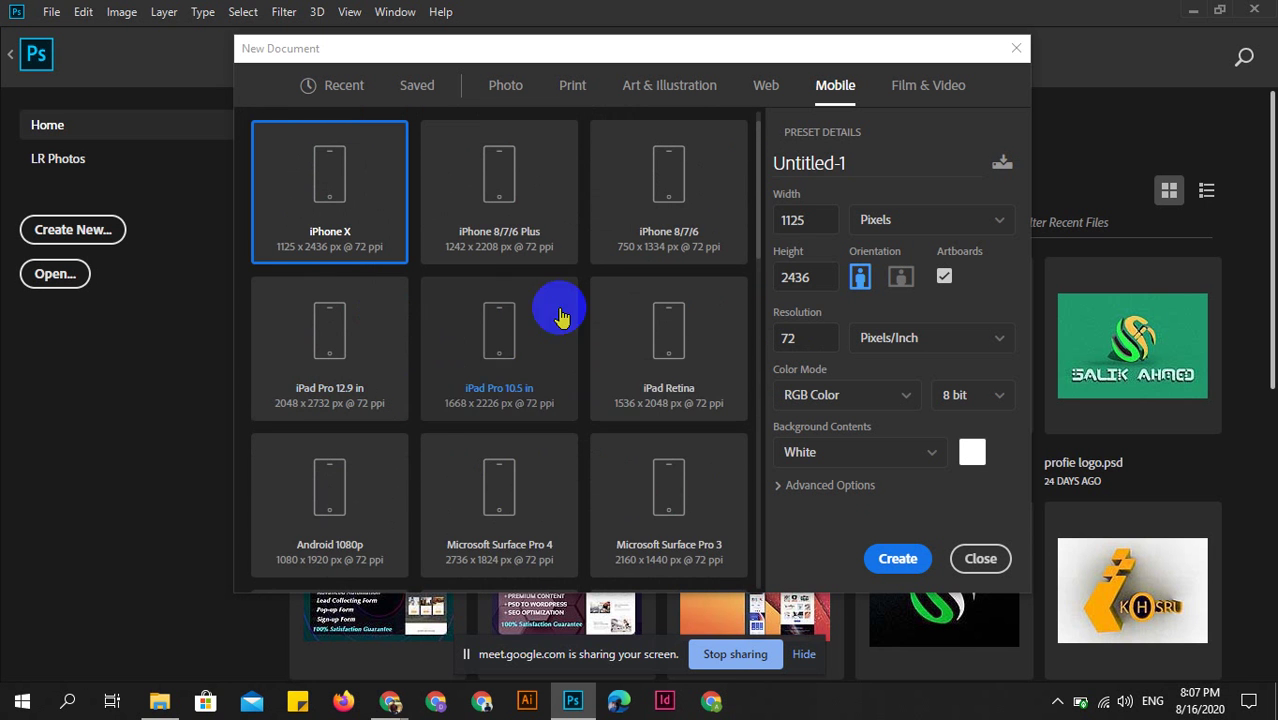
scroll(556, 295, "up", 1)
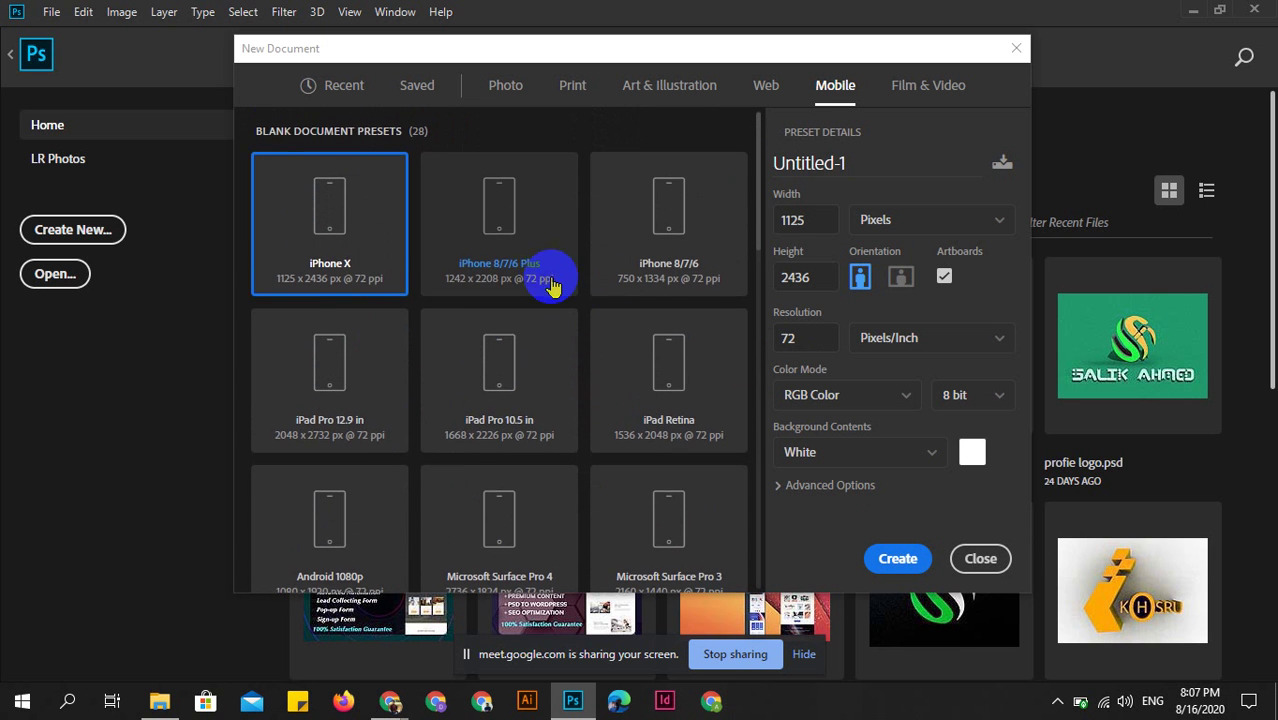
Browse the Film & Video and Print presets, ending on the Web category.
left_click(905, 88)
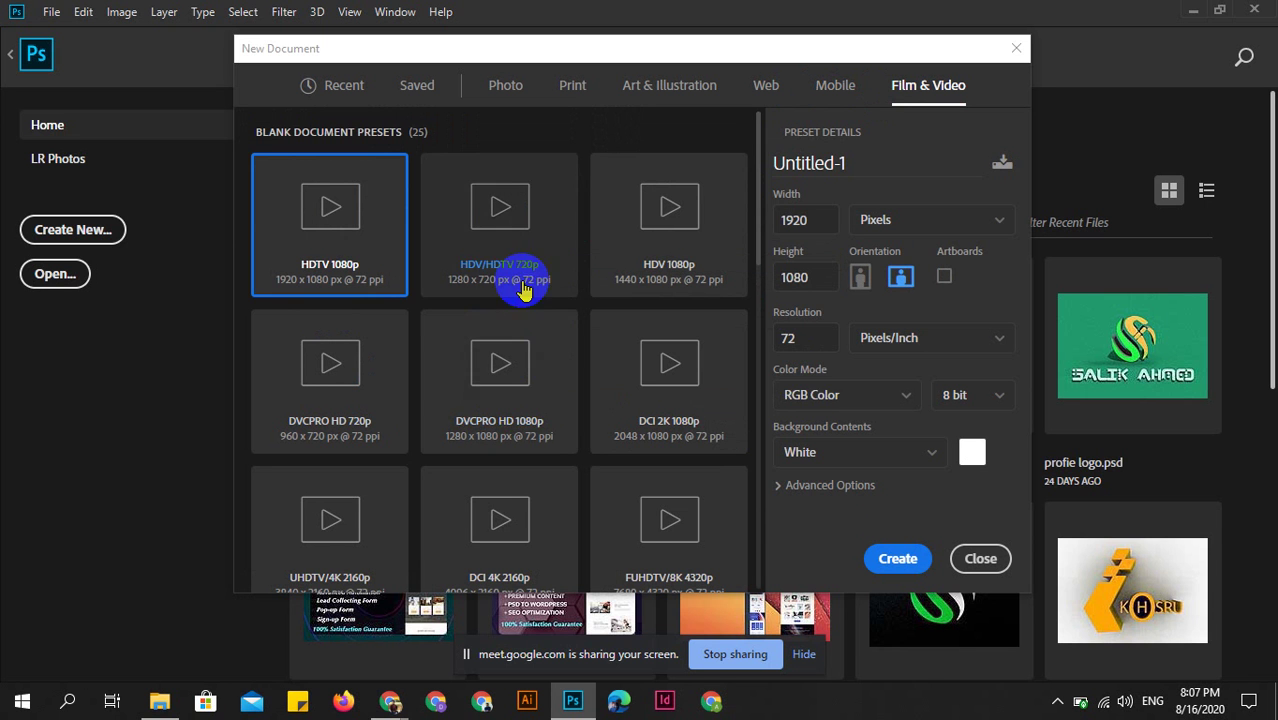
scroll(535, 440, "down", 4)
scroll(540, 300, "down", 2)
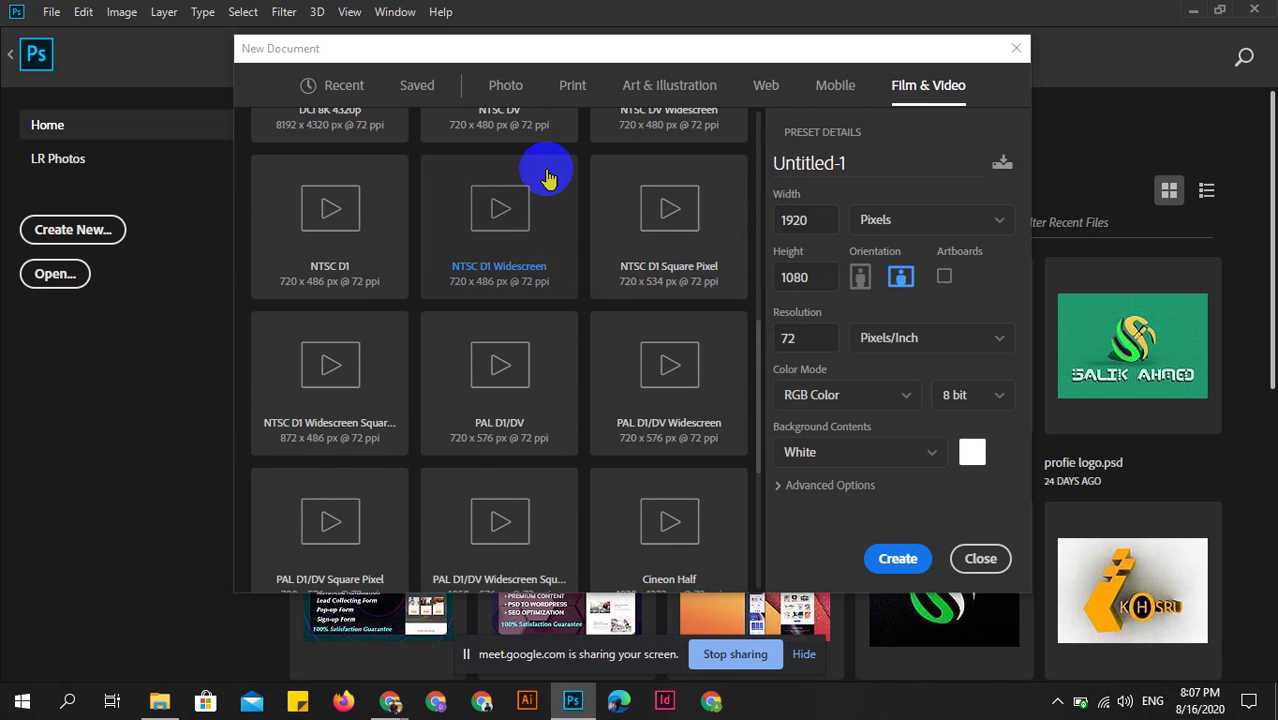
scroll(435, 310, "up", 5)
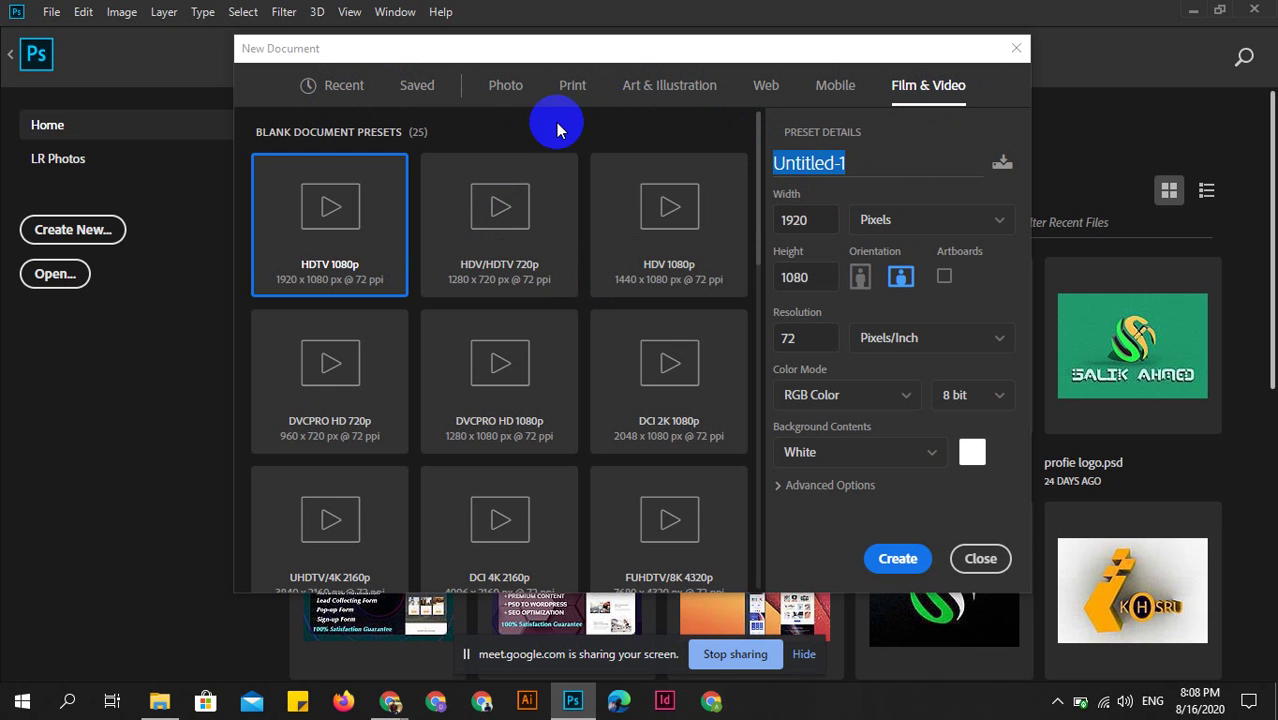
left_click(573, 88)
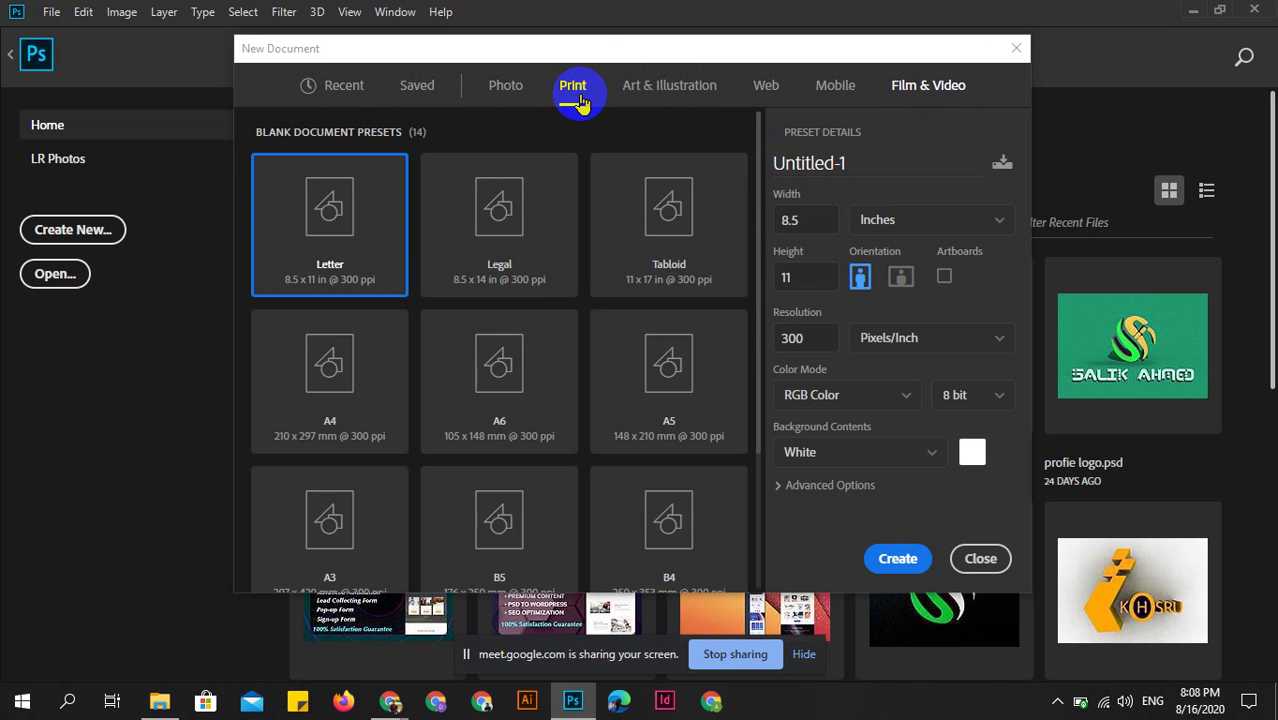
left_click(766, 88)
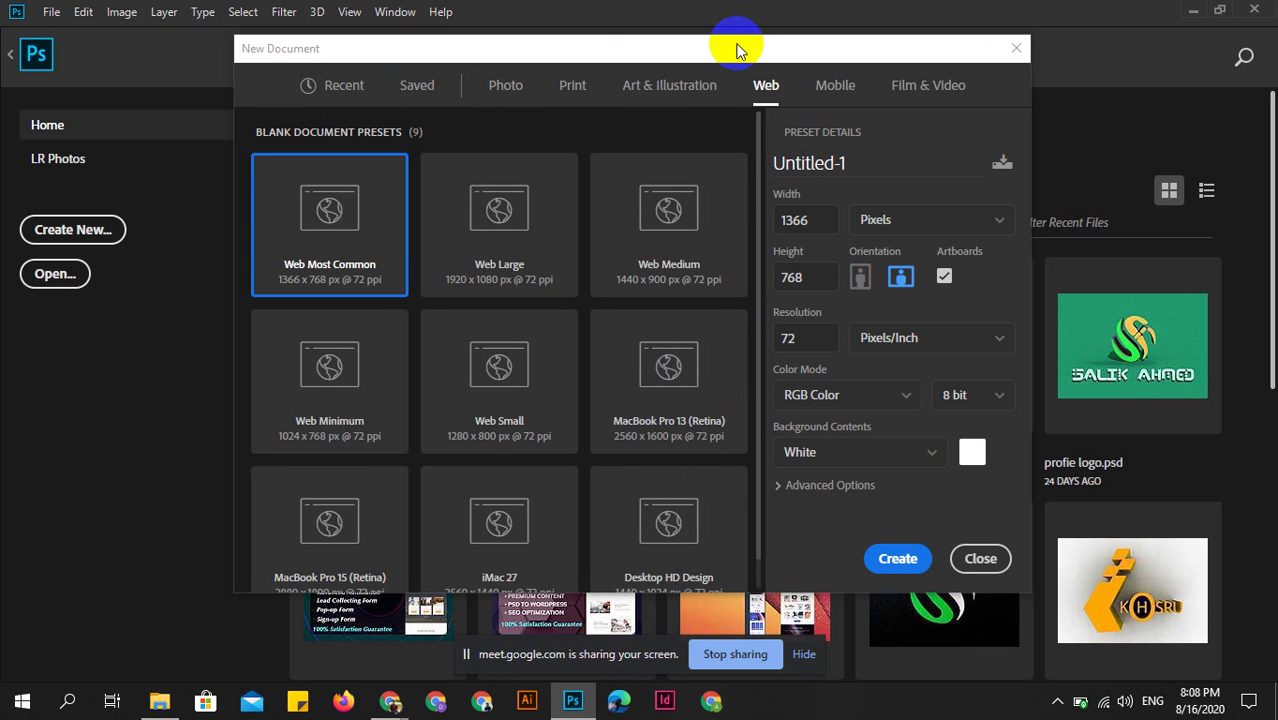
Shift the dialog left, select the 1366 px width value, then switch to the browser.
mouse_move(736, 46)
left_mouse_down()
mouse_move(685, 47)
mouse_move(702, 72)
left_mouse_up()
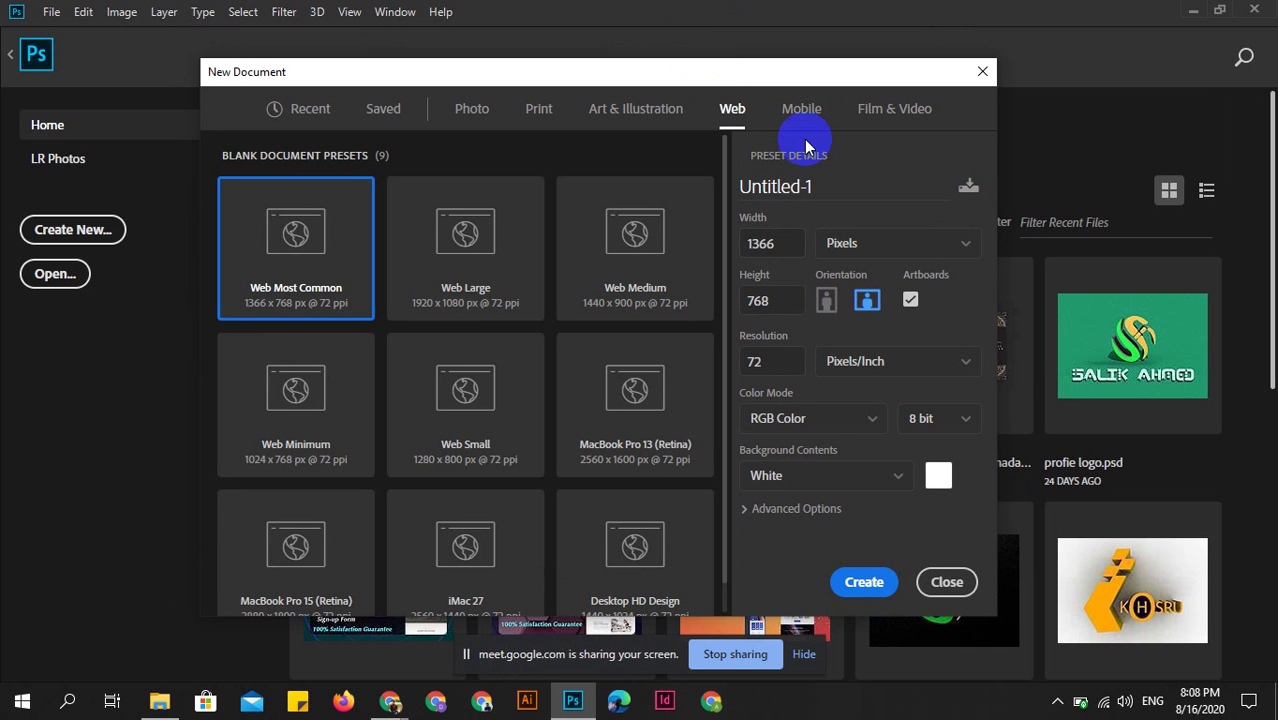
double_click(790, 242)
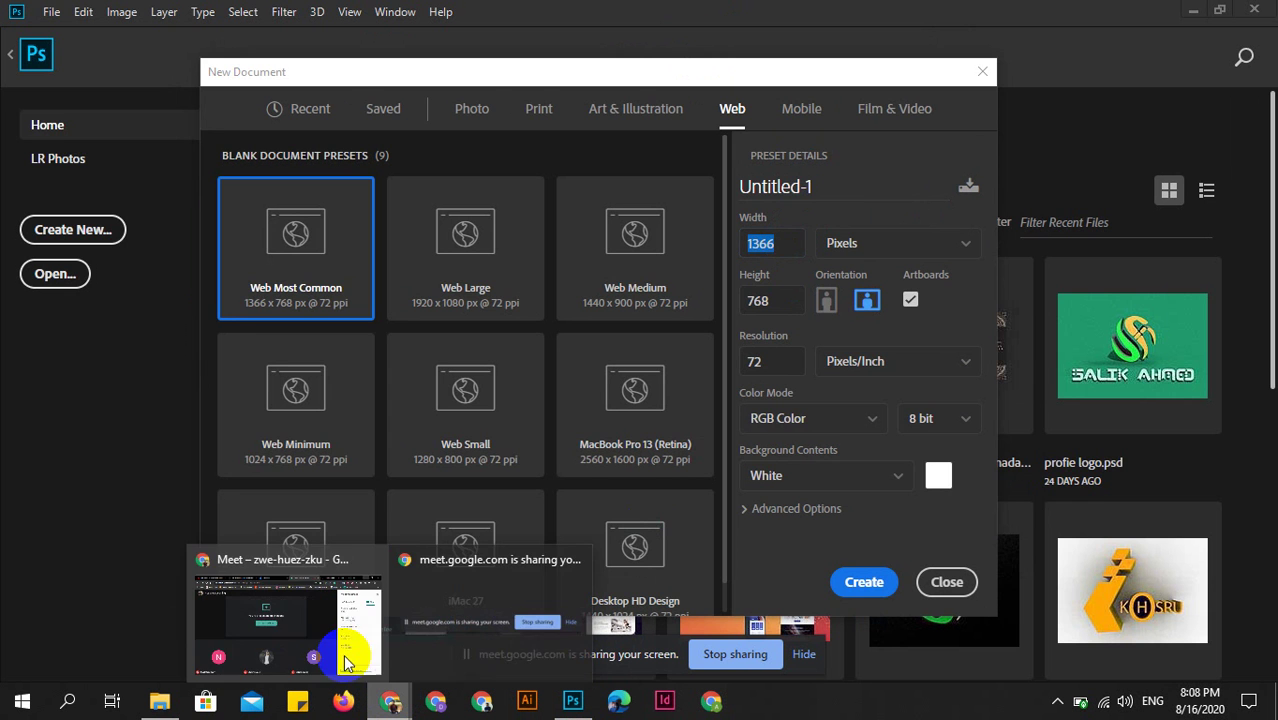
left_click(289, 610)
Search Google for fiverr in a new tab and open the Fiverr homepage.
left_click(948, 12)
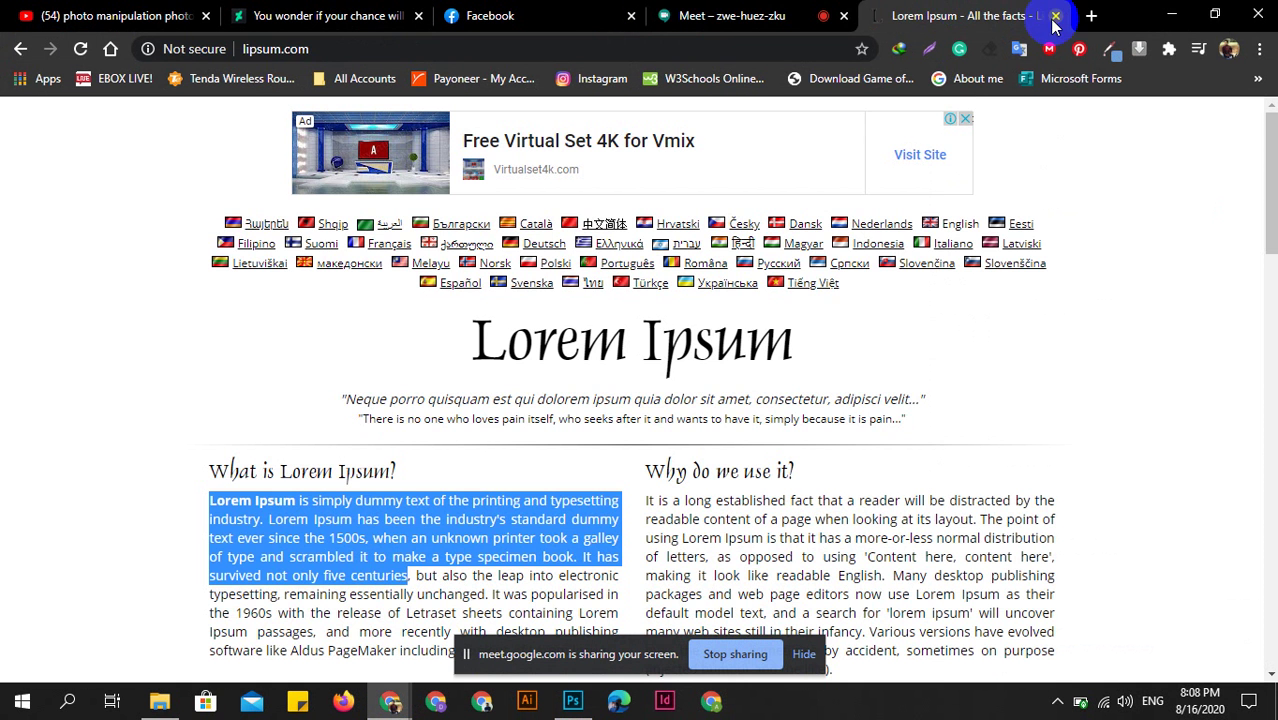
left_click(1089, 16)
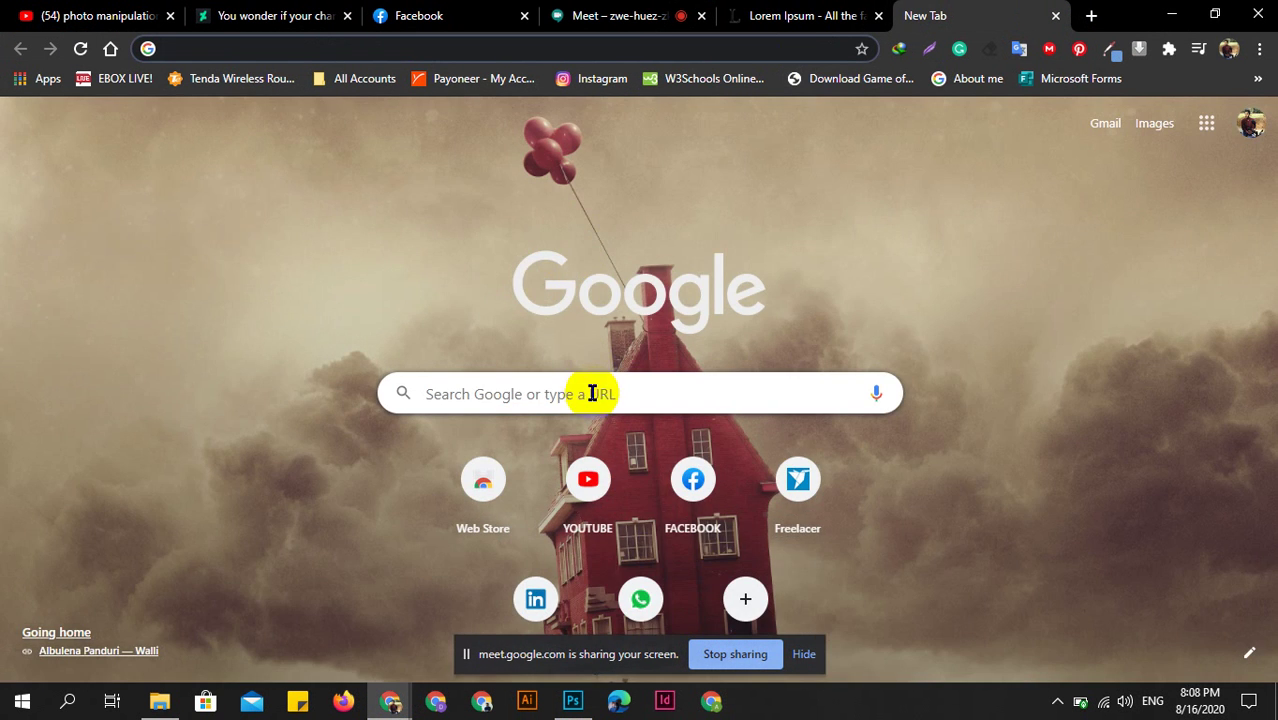
left_click(592, 393)
left_click(172, 389)
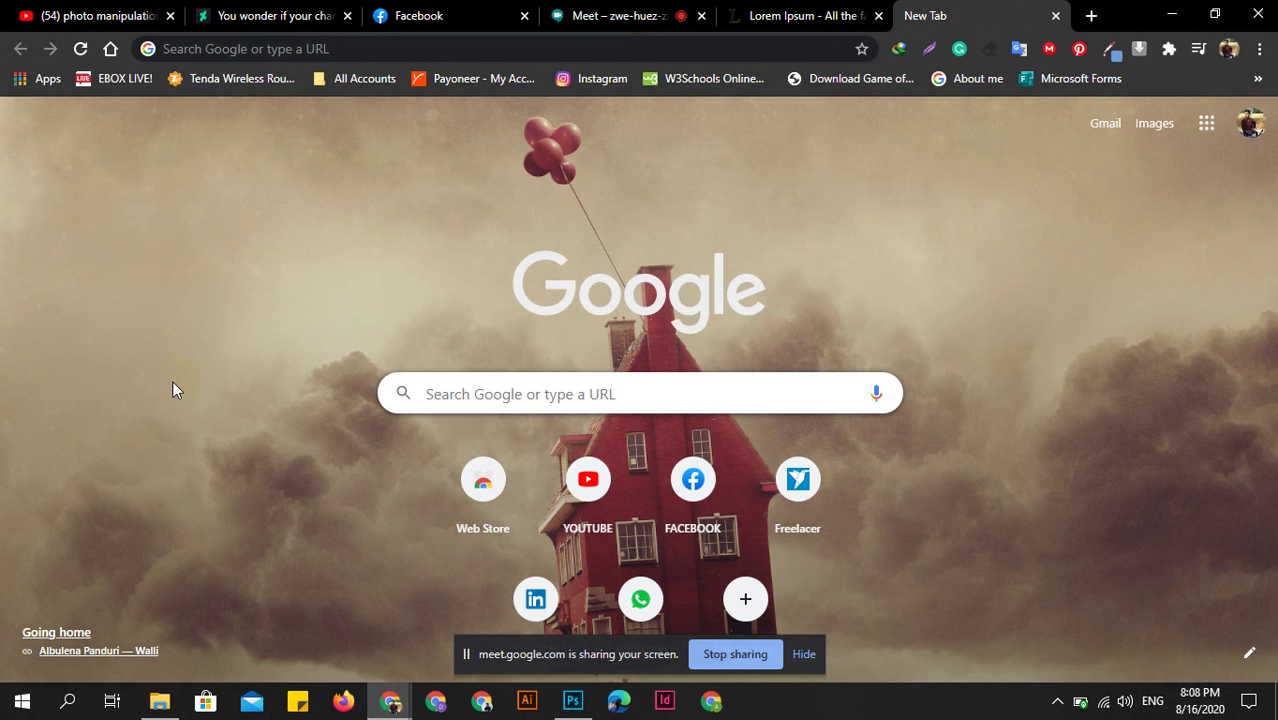
left_click(572, 388)
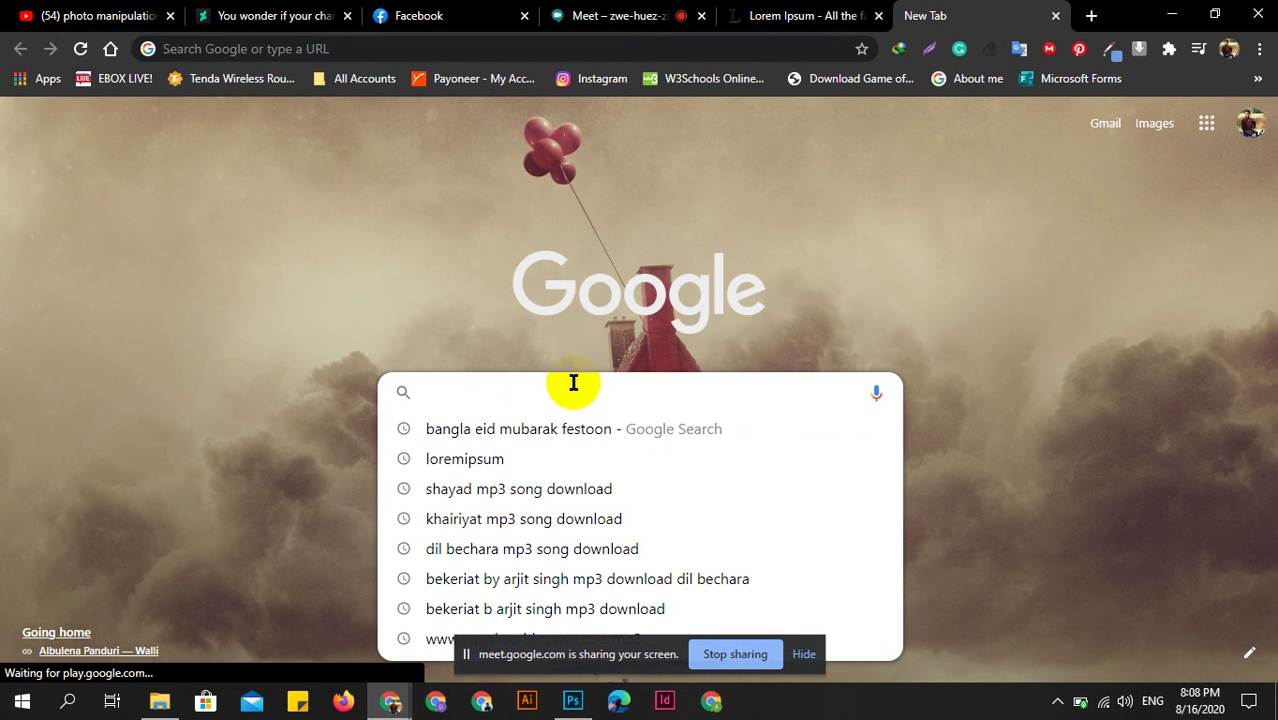
type("fi")
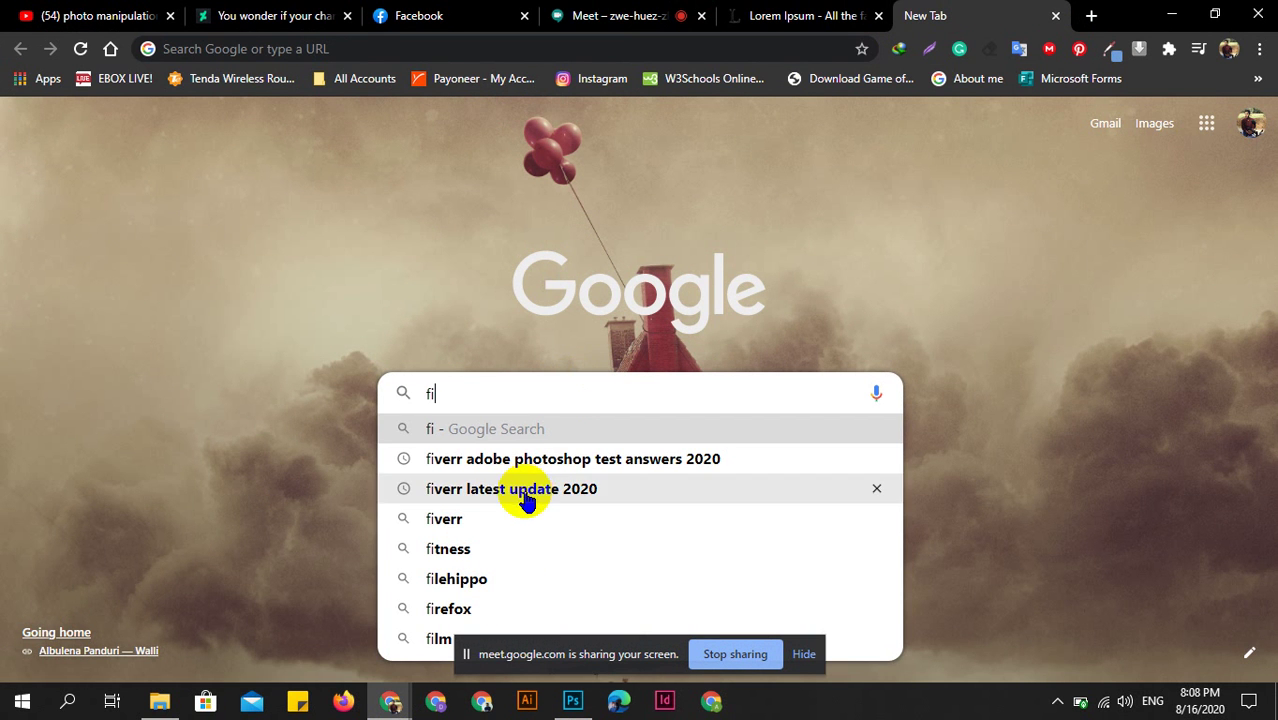
left_click(513, 530)
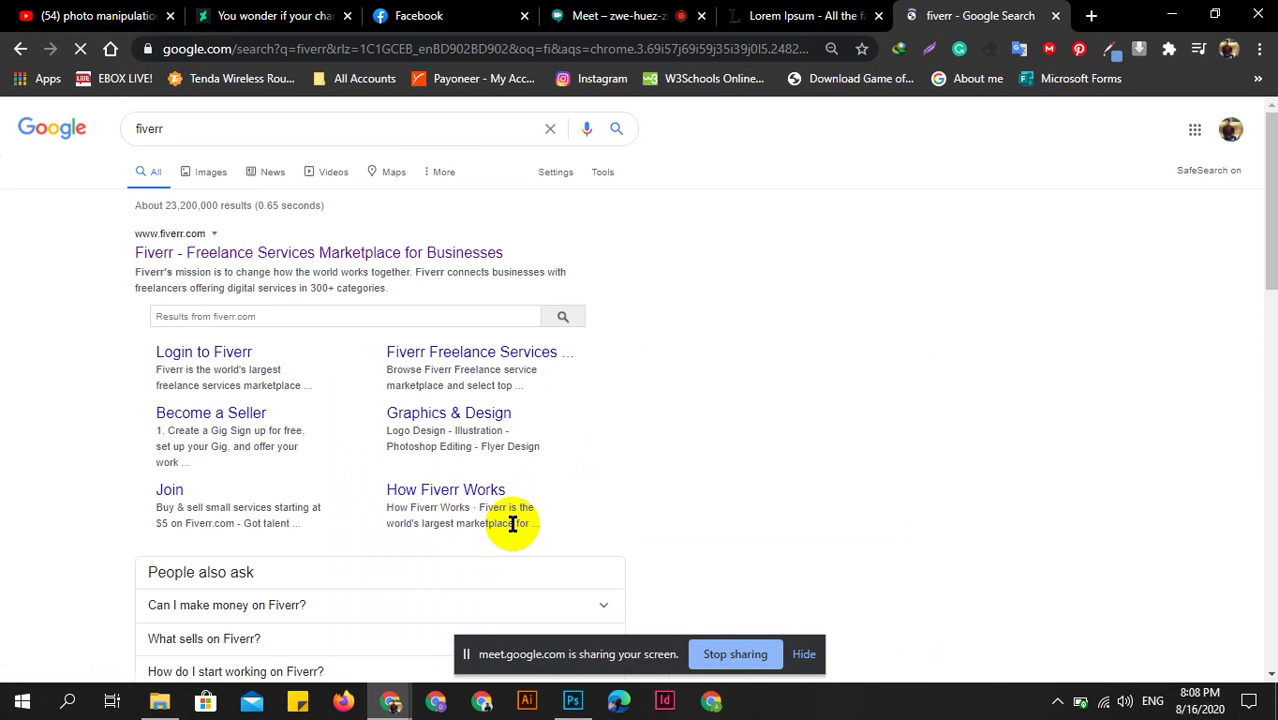
left_click(172, 254)
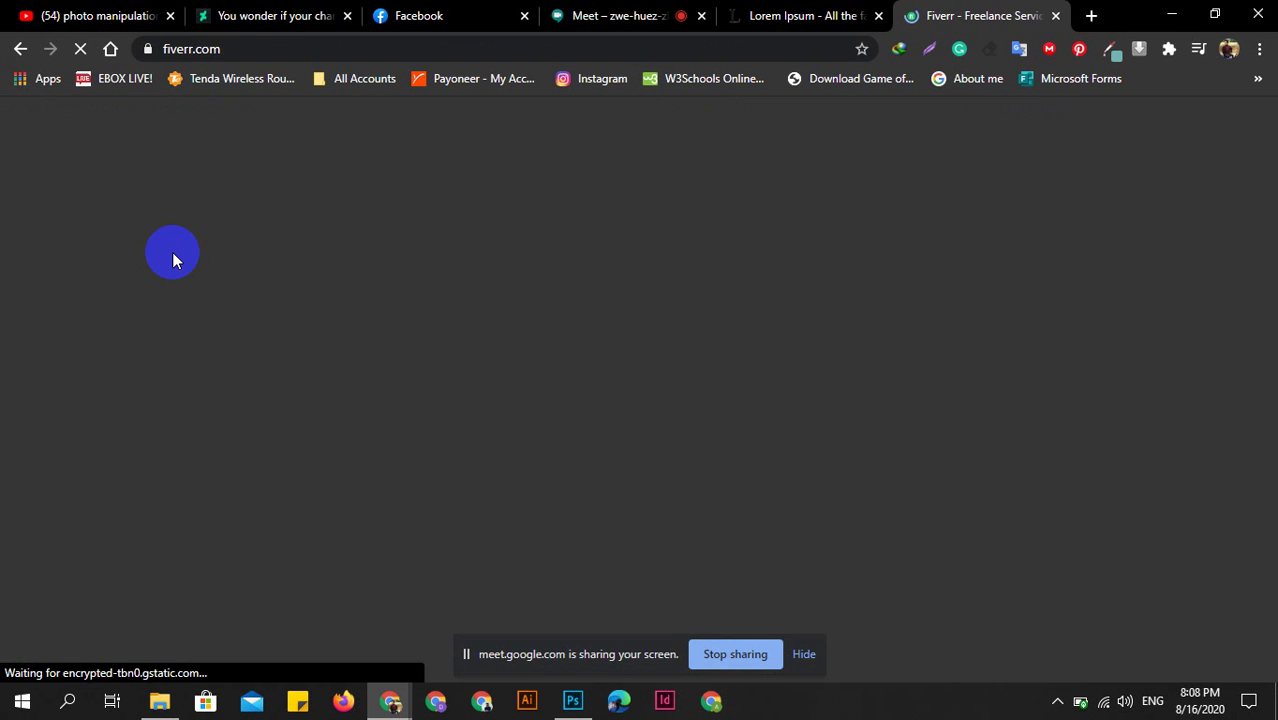
Scroll down the Fiverr homepage through its categories and guides.
scroll(495, 410, "down", 2)
scroll(541, 399, "down", 3)
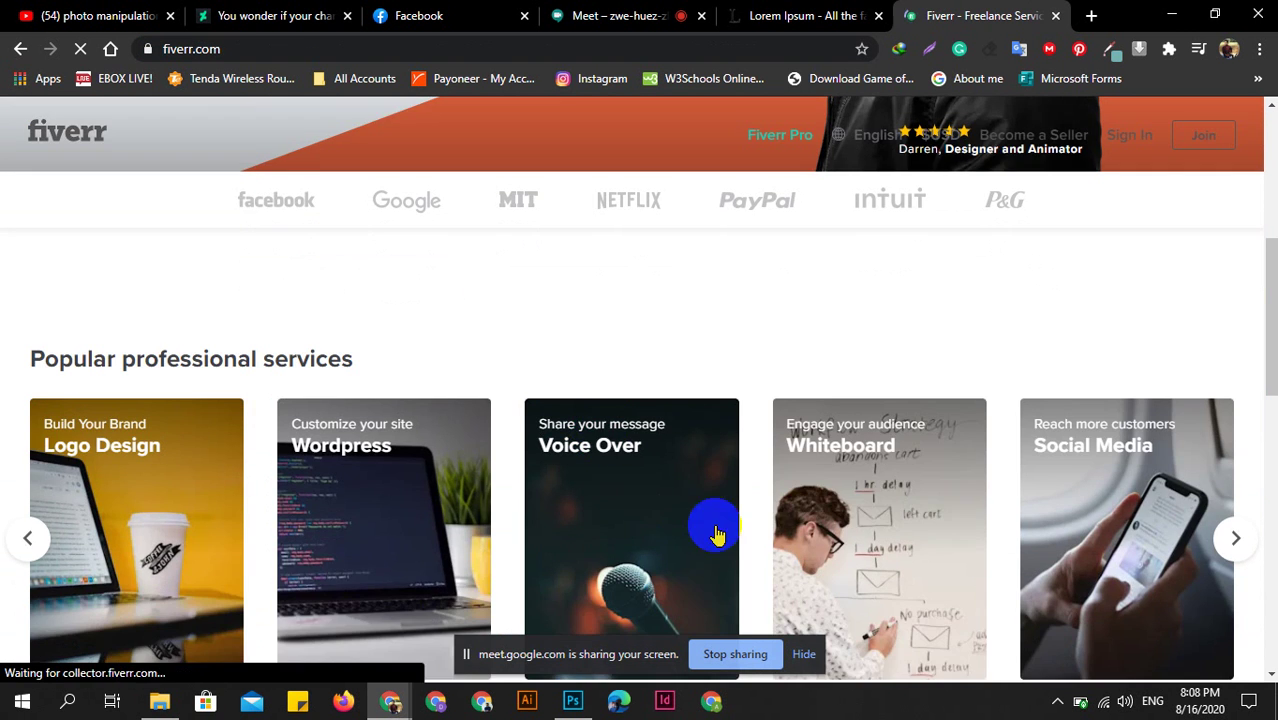
scroll(712, 533, "down", 3)
scroll(729, 416, "down", 3)
scroll(561, 418, "down", 1)
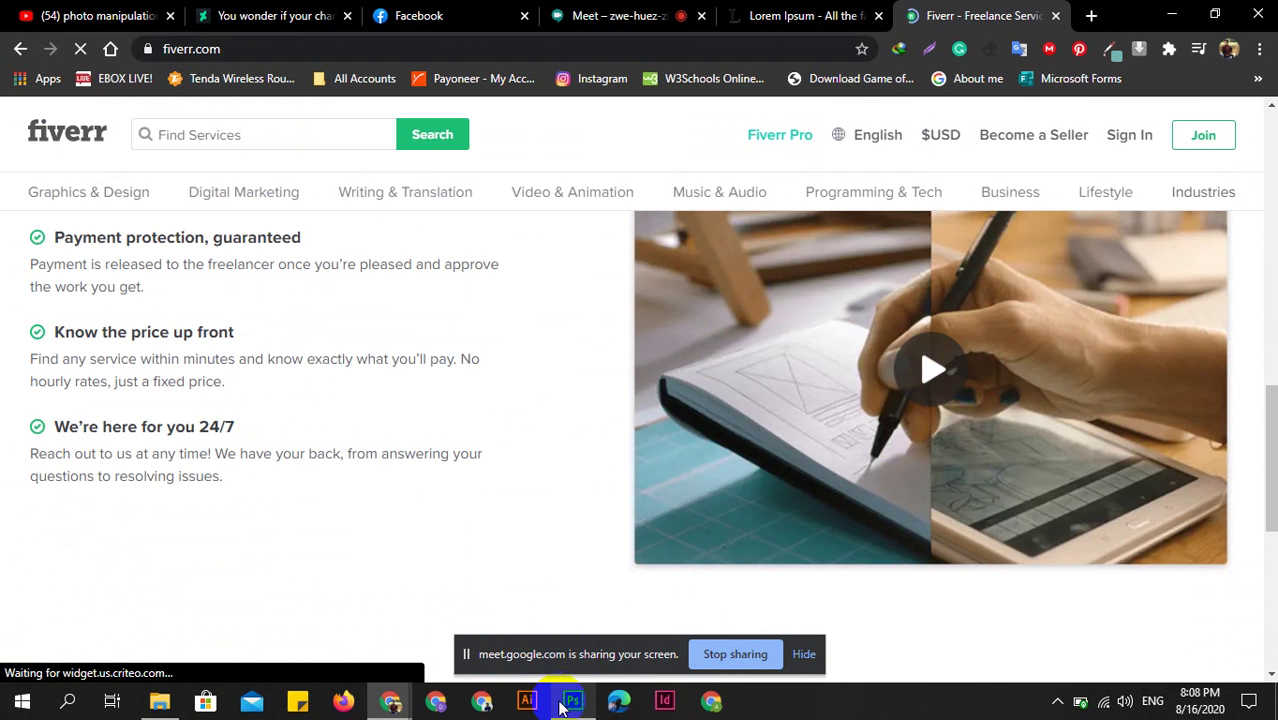
scroll(460, 504, "down", 5)
scroll(490, 513, "down", 4)
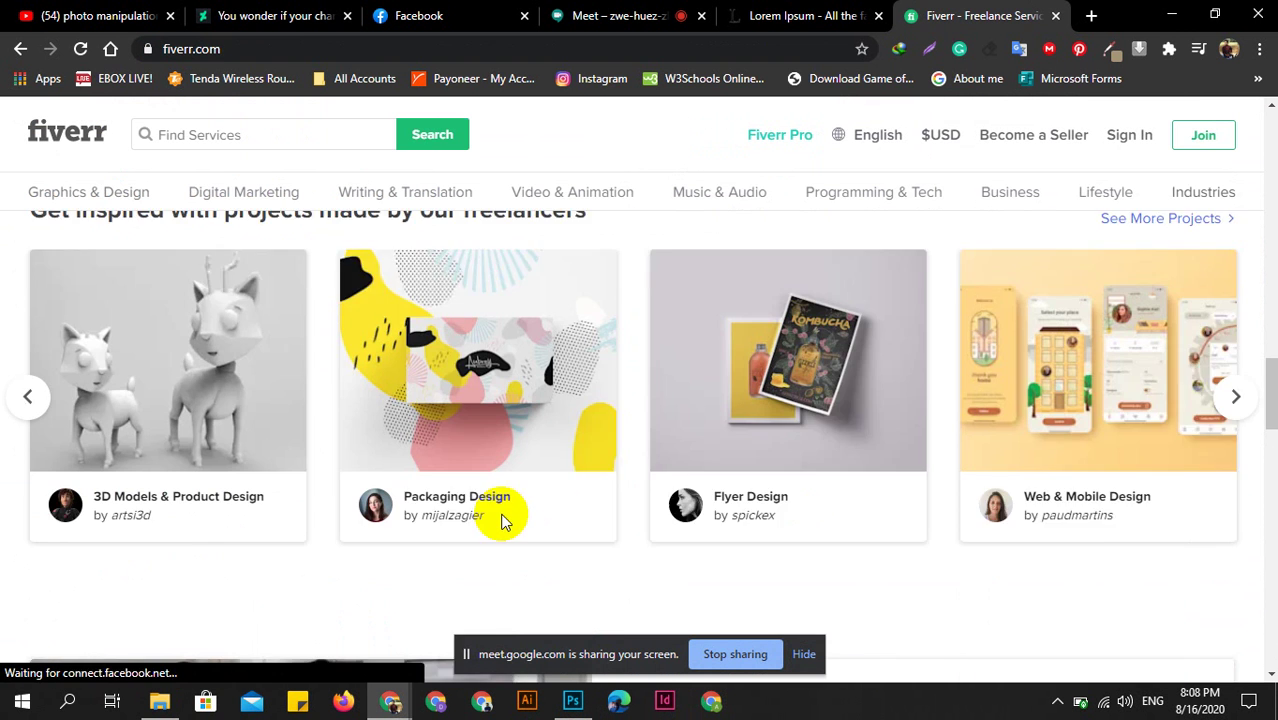
scroll(585, 480, "down", 1)
scroll(676, 466, "down", 3)
scroll(676, 466, "down", 4)
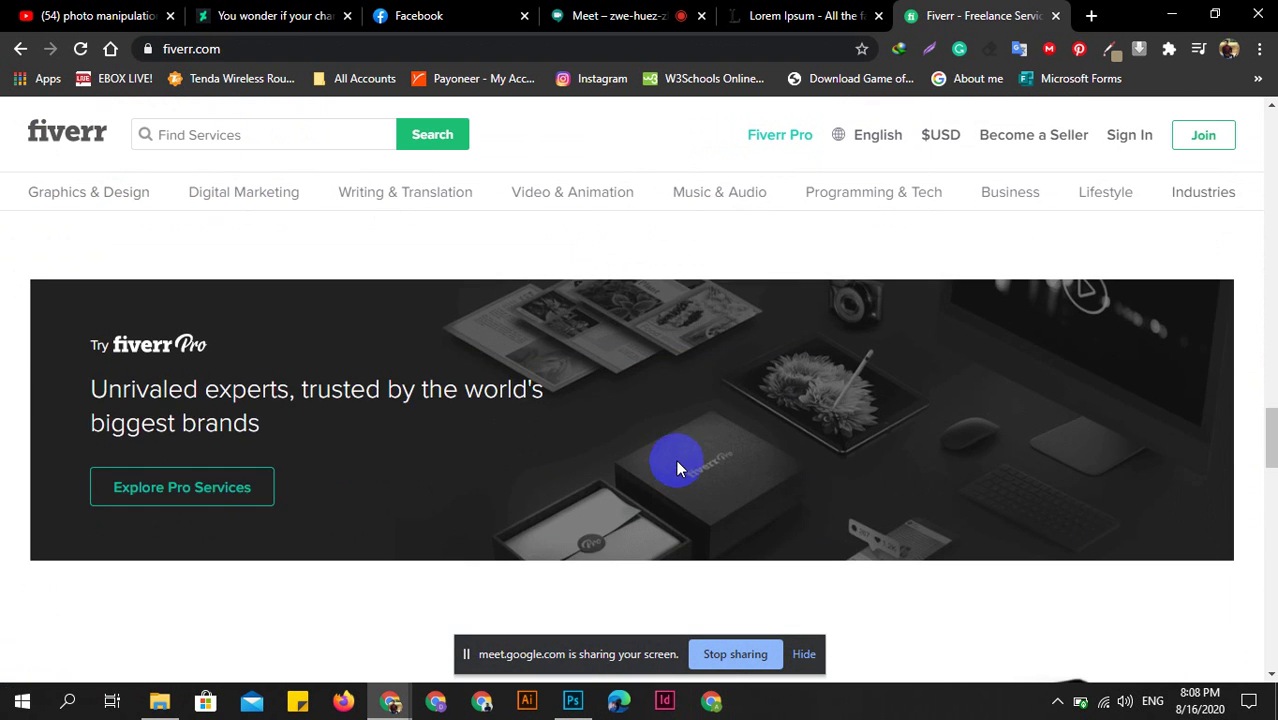
scroll(671, 452, "down", 4)
scroll(671, 445, "down", 4)
scroll(670, 437, "down", 1)
scroll(670, 440, "up", 2)
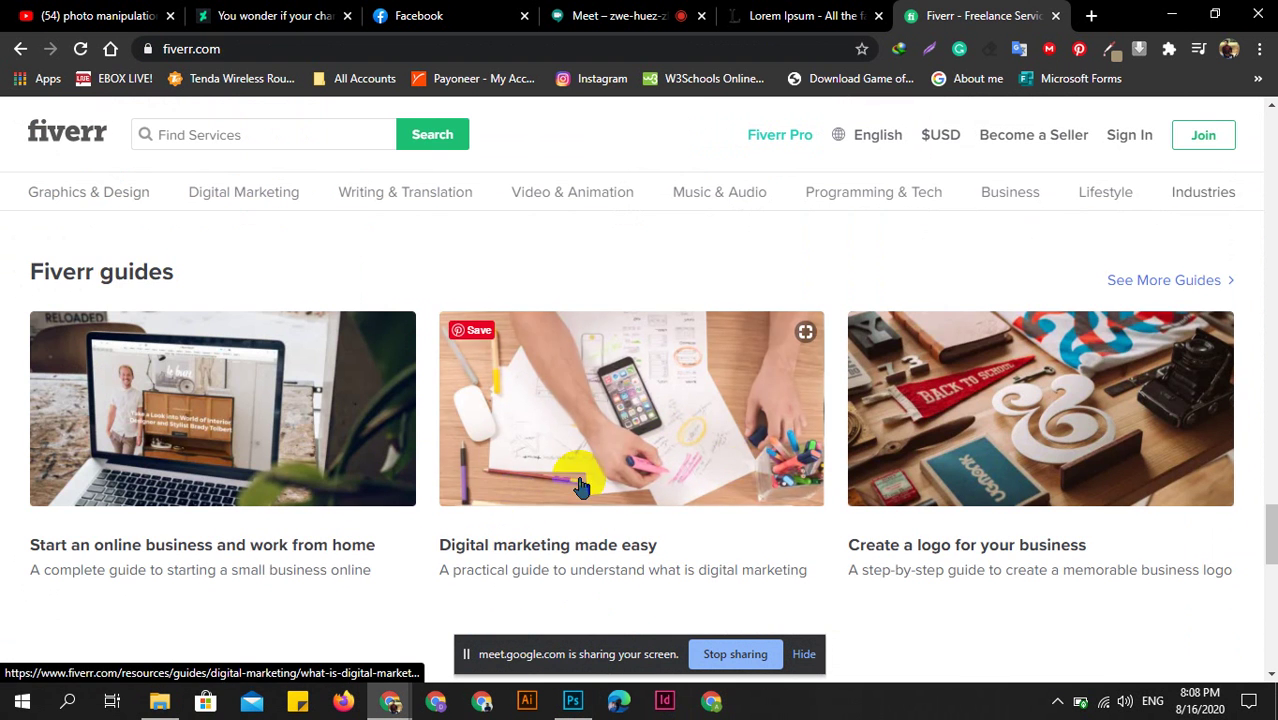
scroll(790, 440, "down", 2)
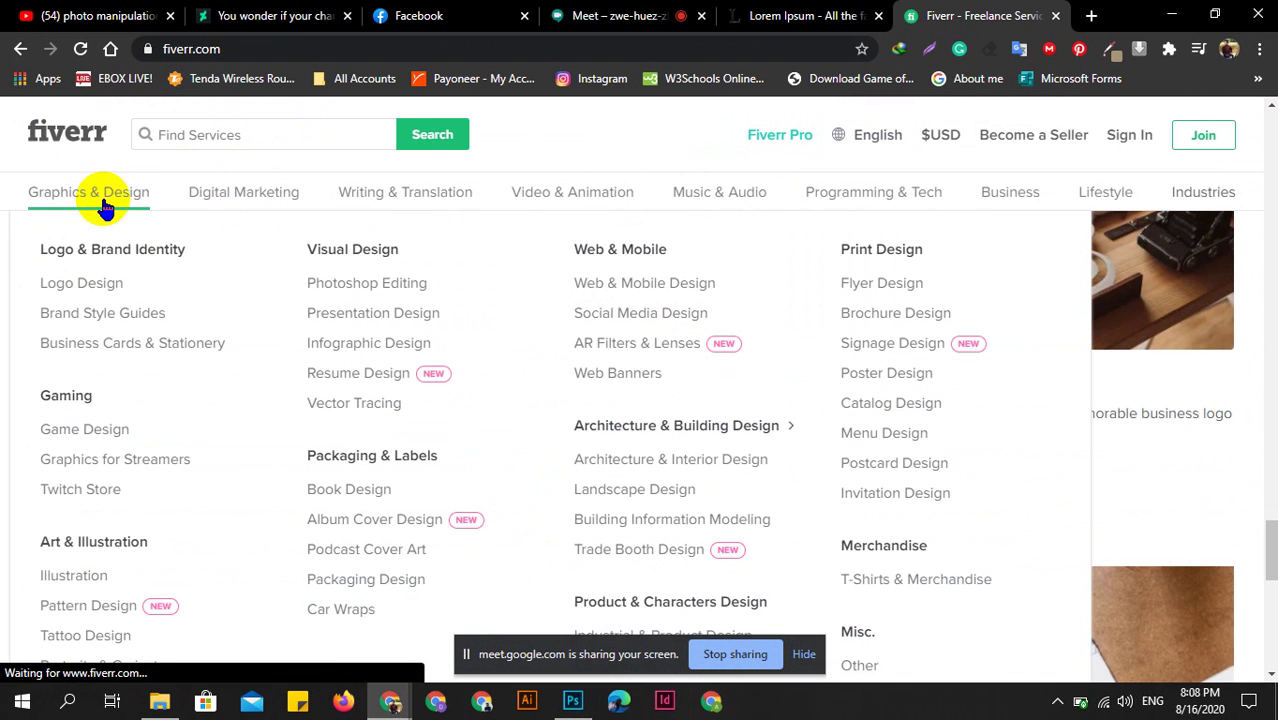
mouse_move(243, 192)
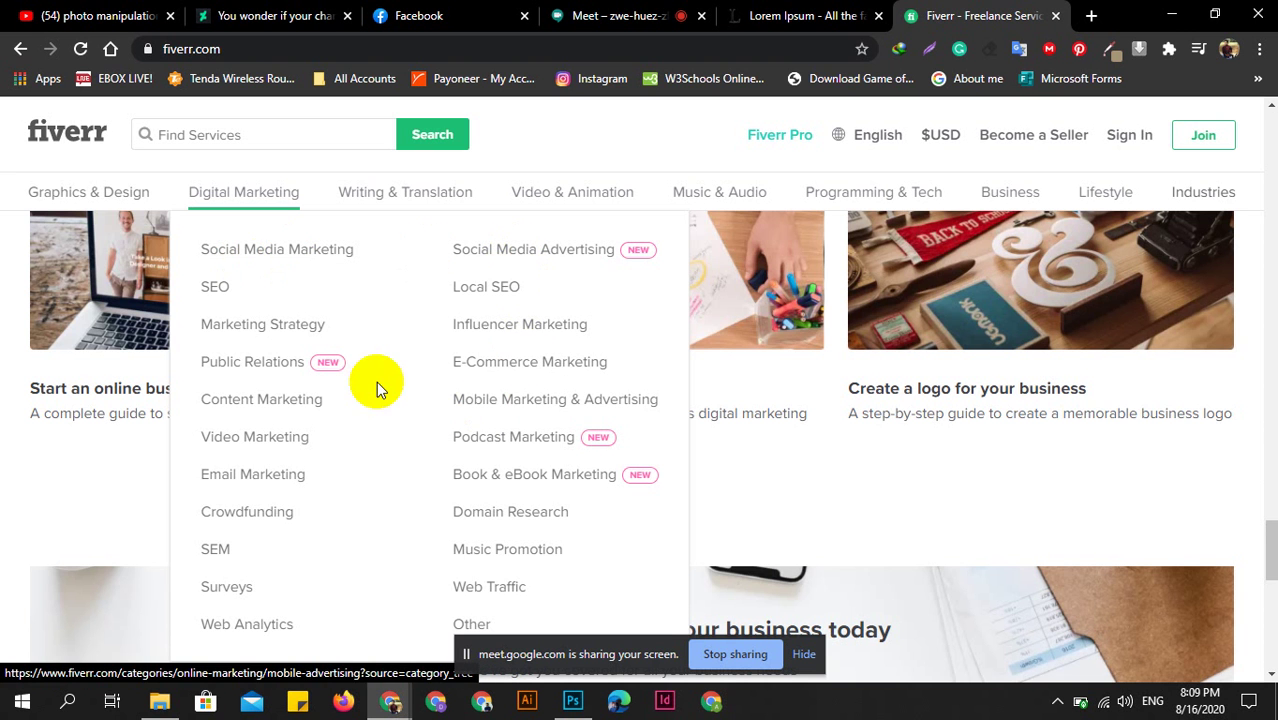
scroll(394, 415, "down", 2)
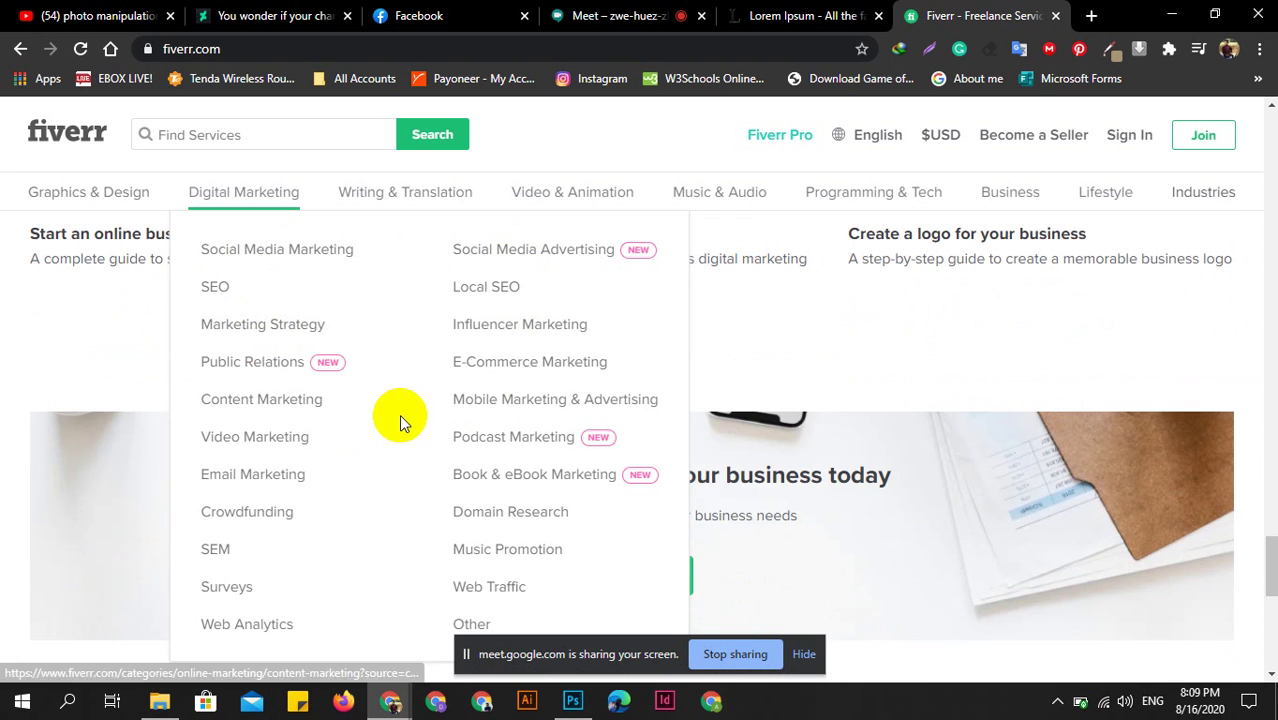
scroll(351, 414, "down", 2)
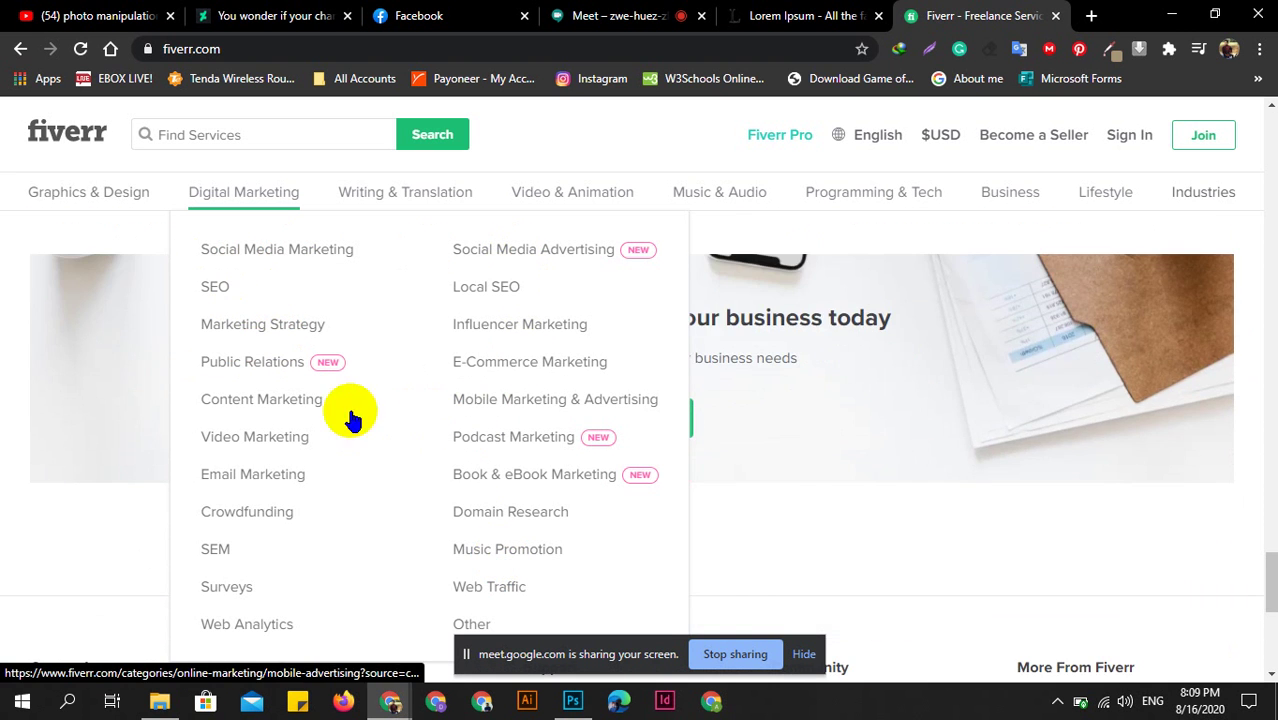
scroll(300, 301, "up", 4)
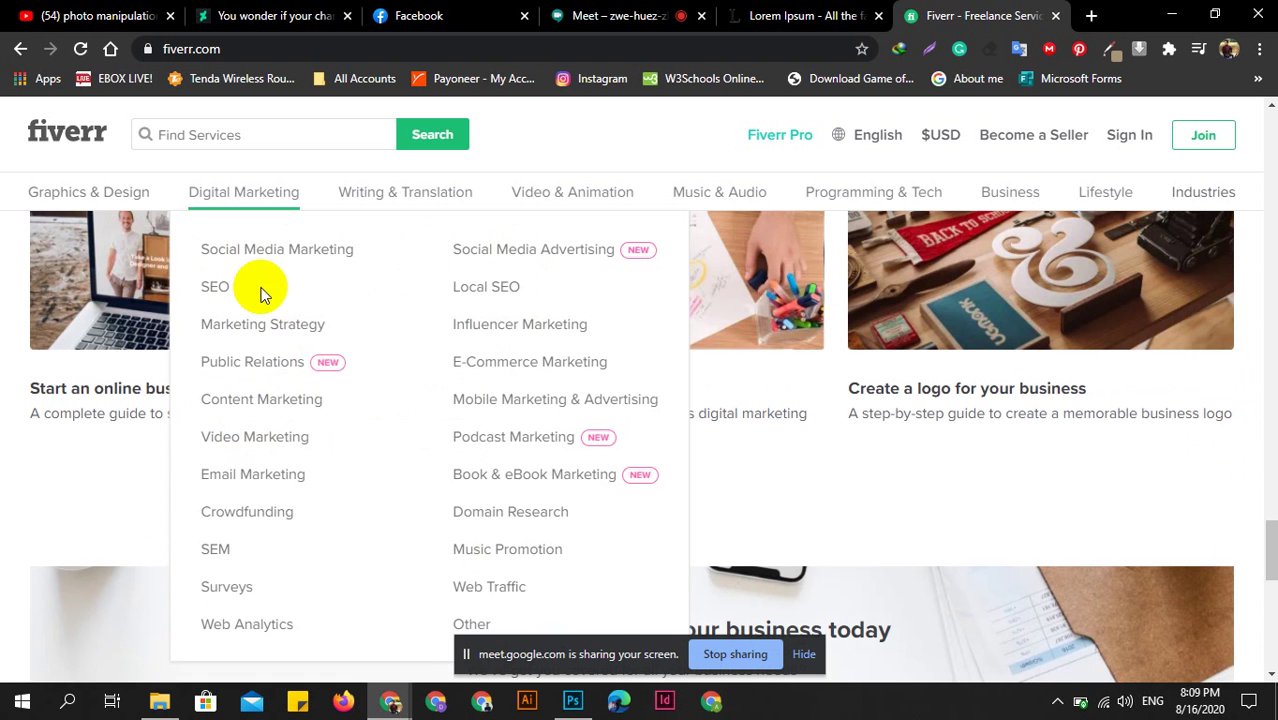
Open Social Media Marketing and scroll its 1,460 Best Selling gig listings.
left_click(252, 256)
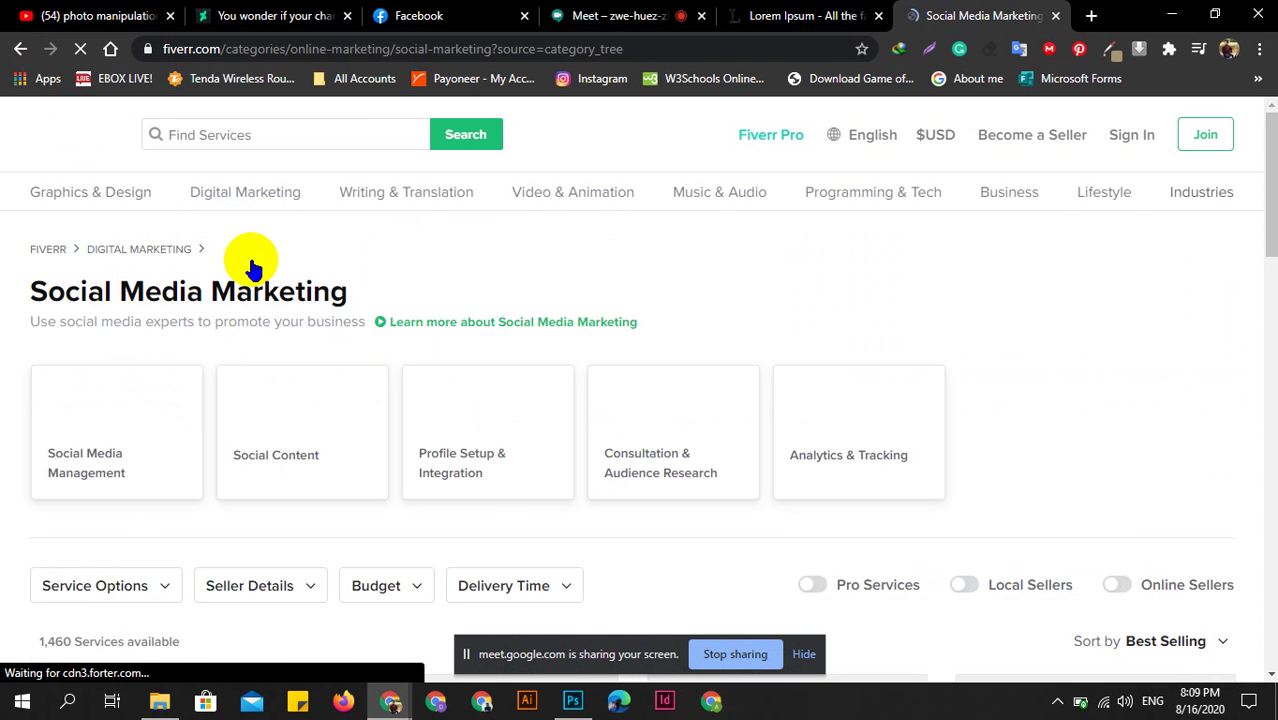
scroll(639, 385, "down", 5)
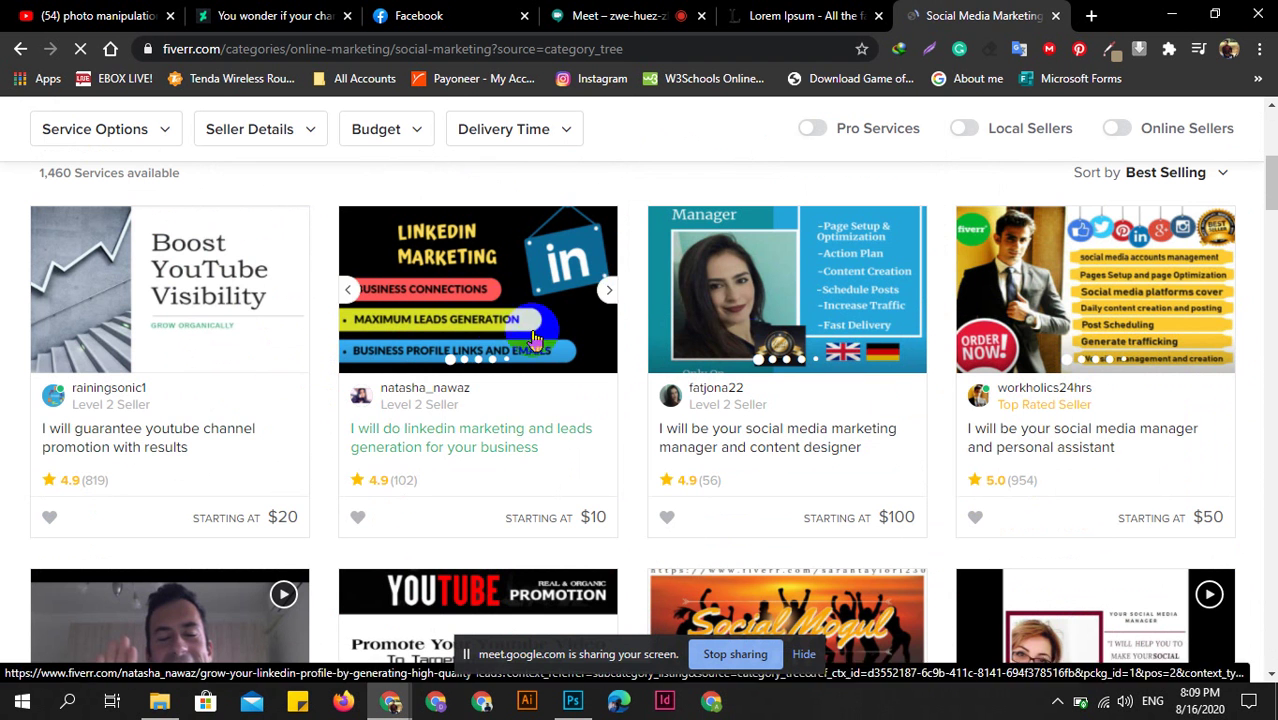
scroll(942, 379, "down", 1)
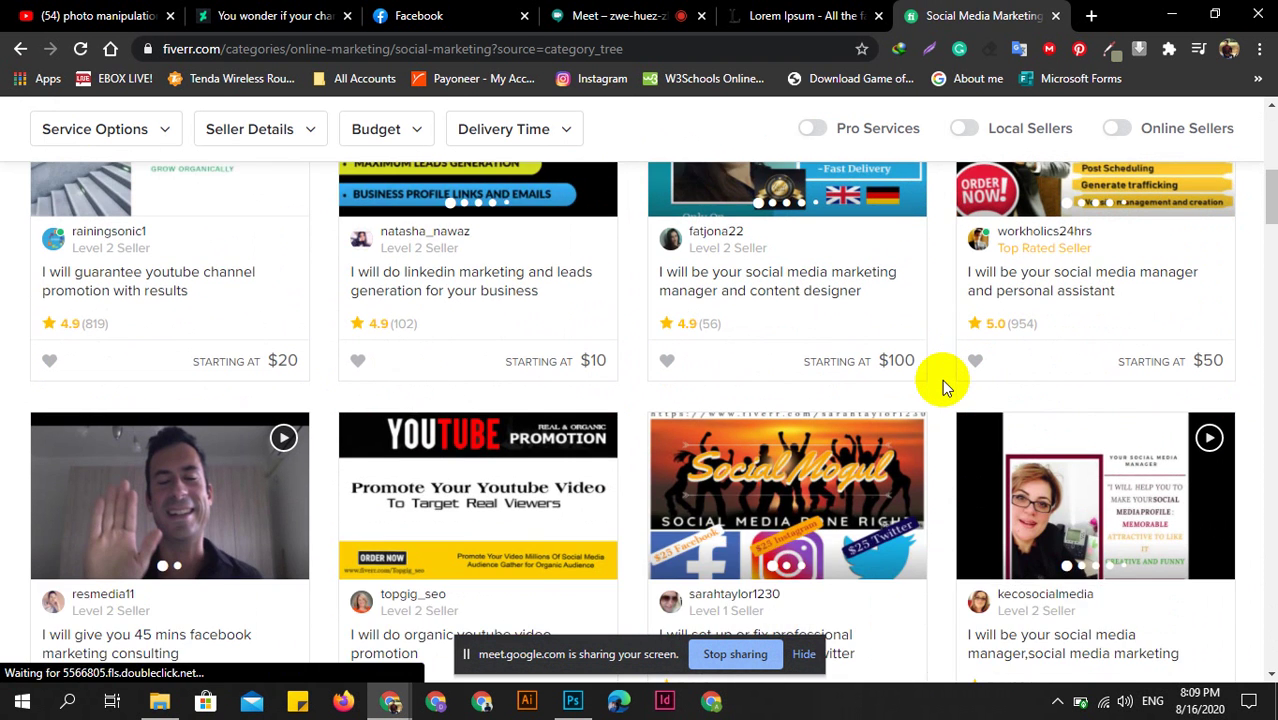
scroll(942, 379, "up", 1)
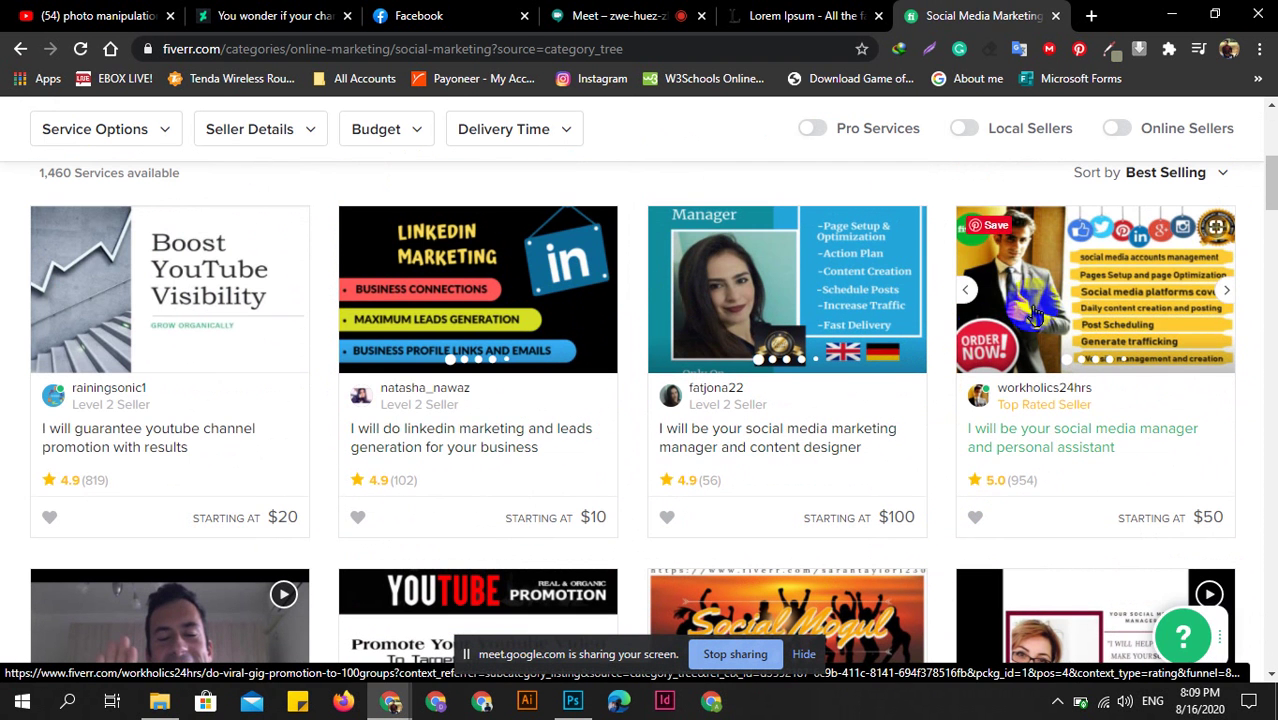
scroll(650, 285, "down", 2)
scroll(471, 428, "down", 1)
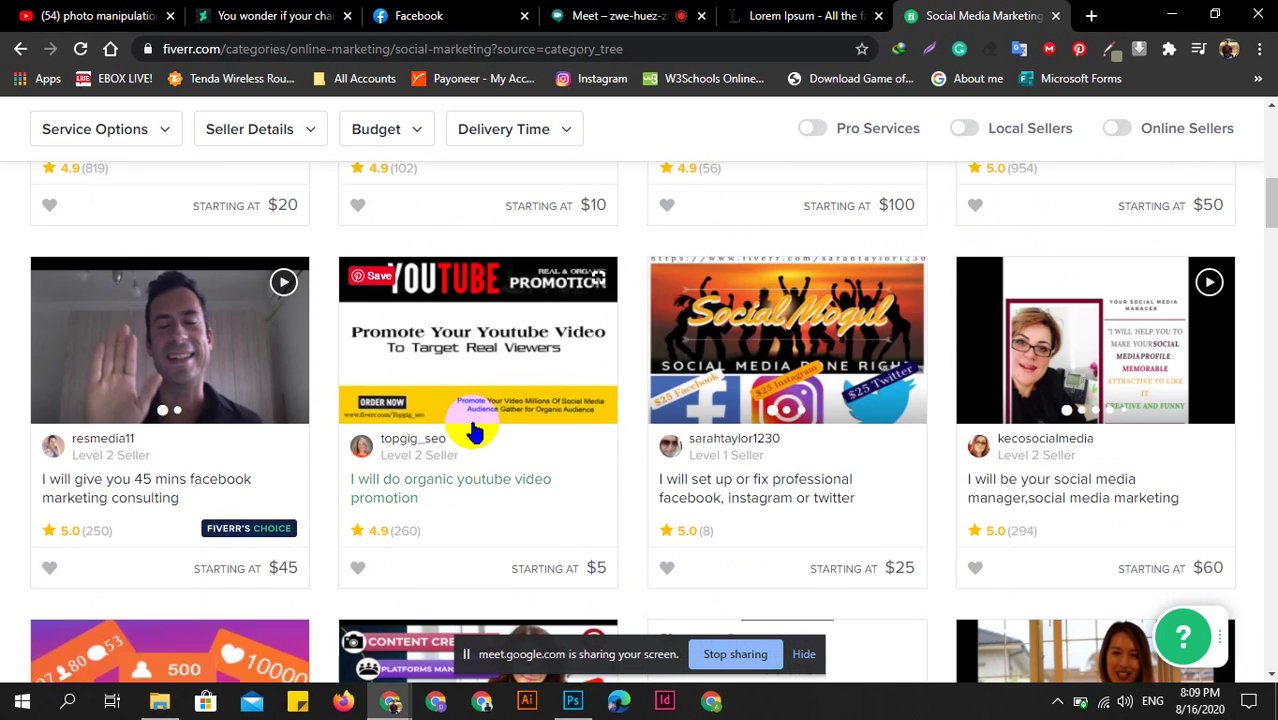
scroll(628, 284, "up", 2)
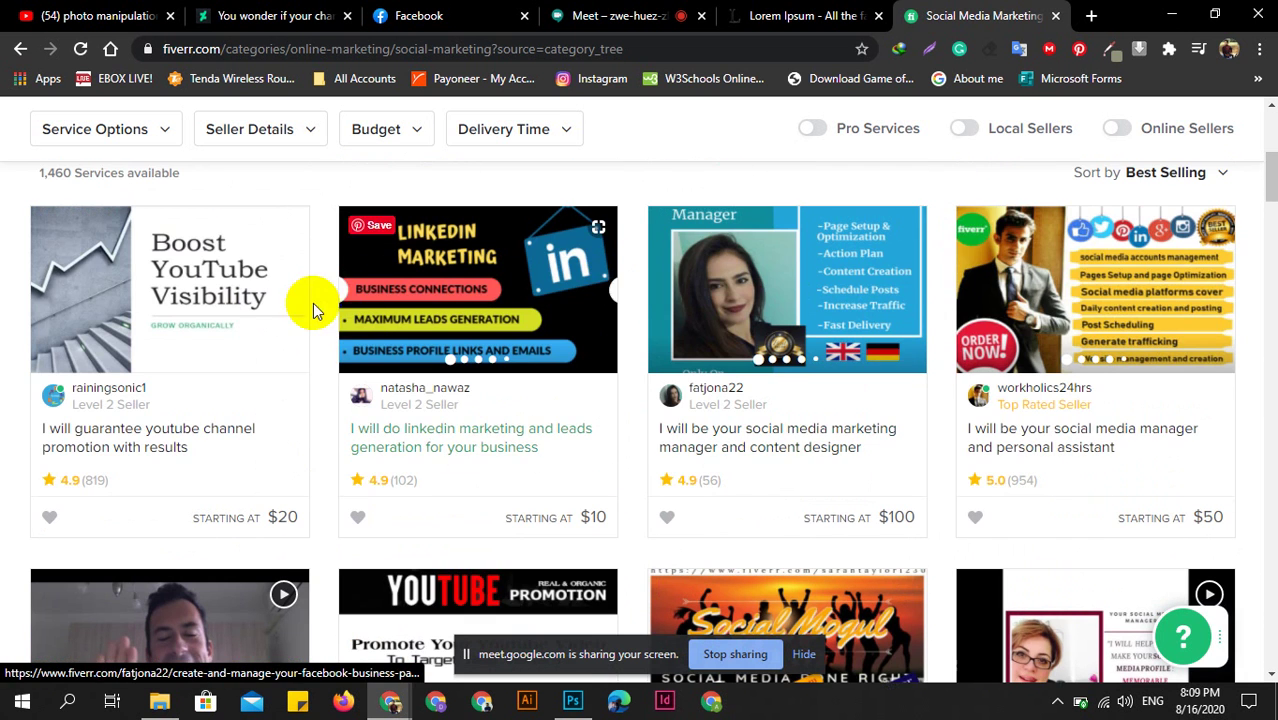
scroll(962, 380, "down", 1)
scroll(940, 422, "down", 1)
scroll(938, 418, "down", 2)
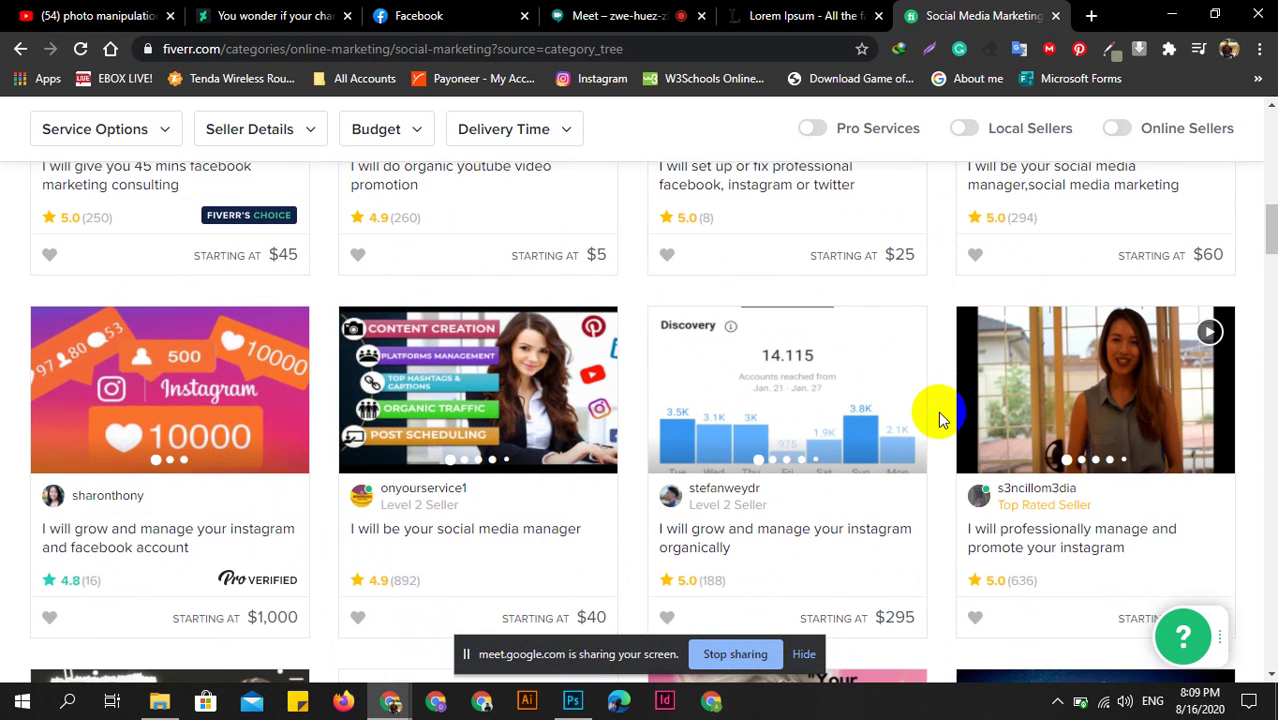
Admit the waiting participant to the Meet call and mute them for everyone.
left_click(575, 15)
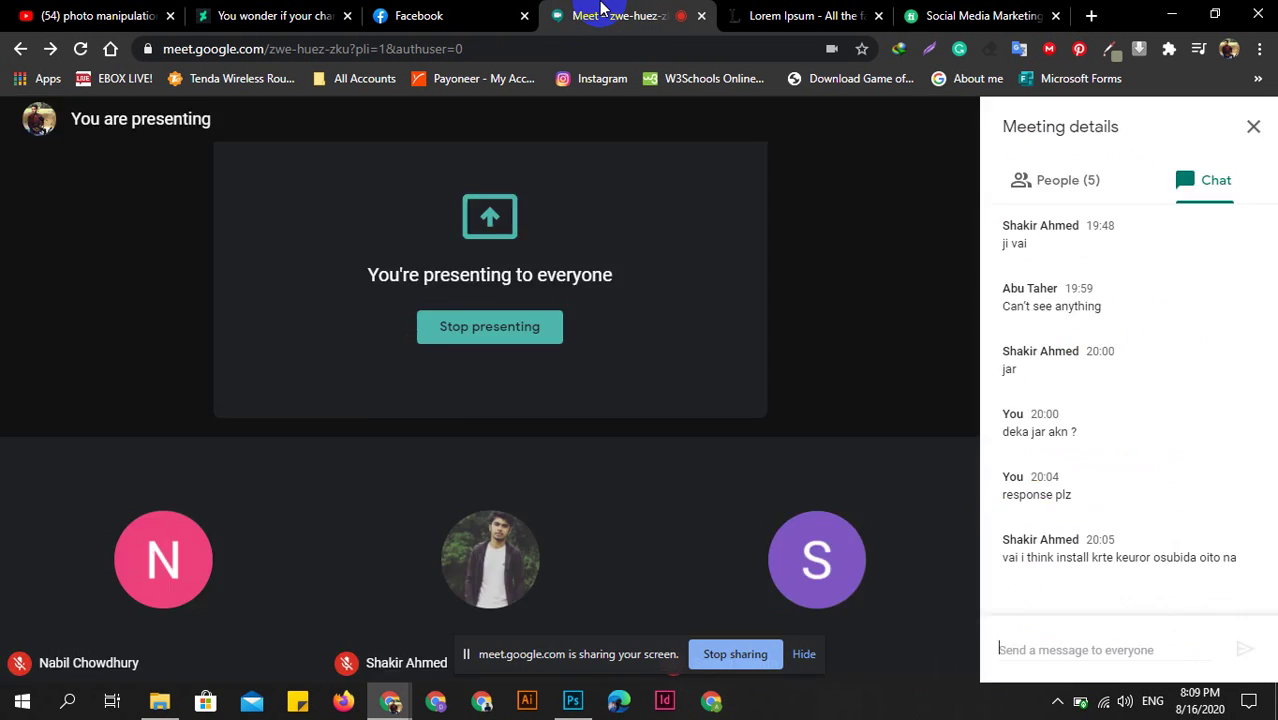
left_click(822, 446)
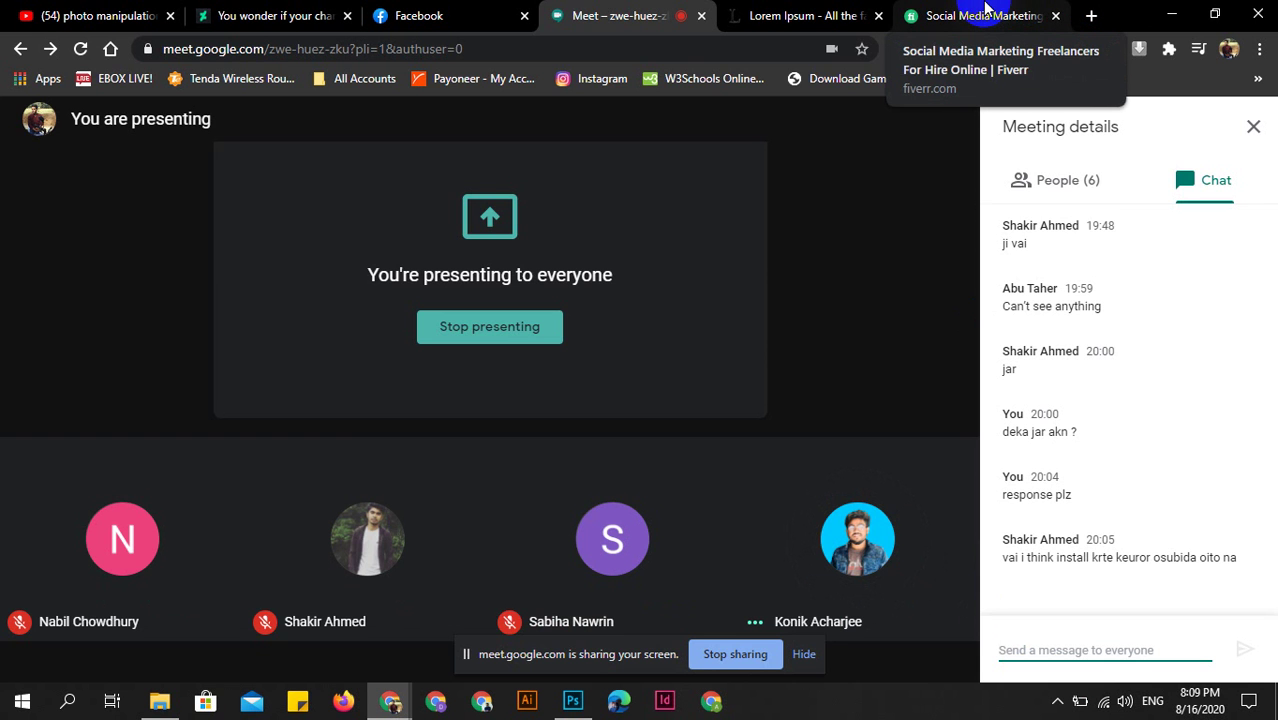
mouse_move(858, 540)
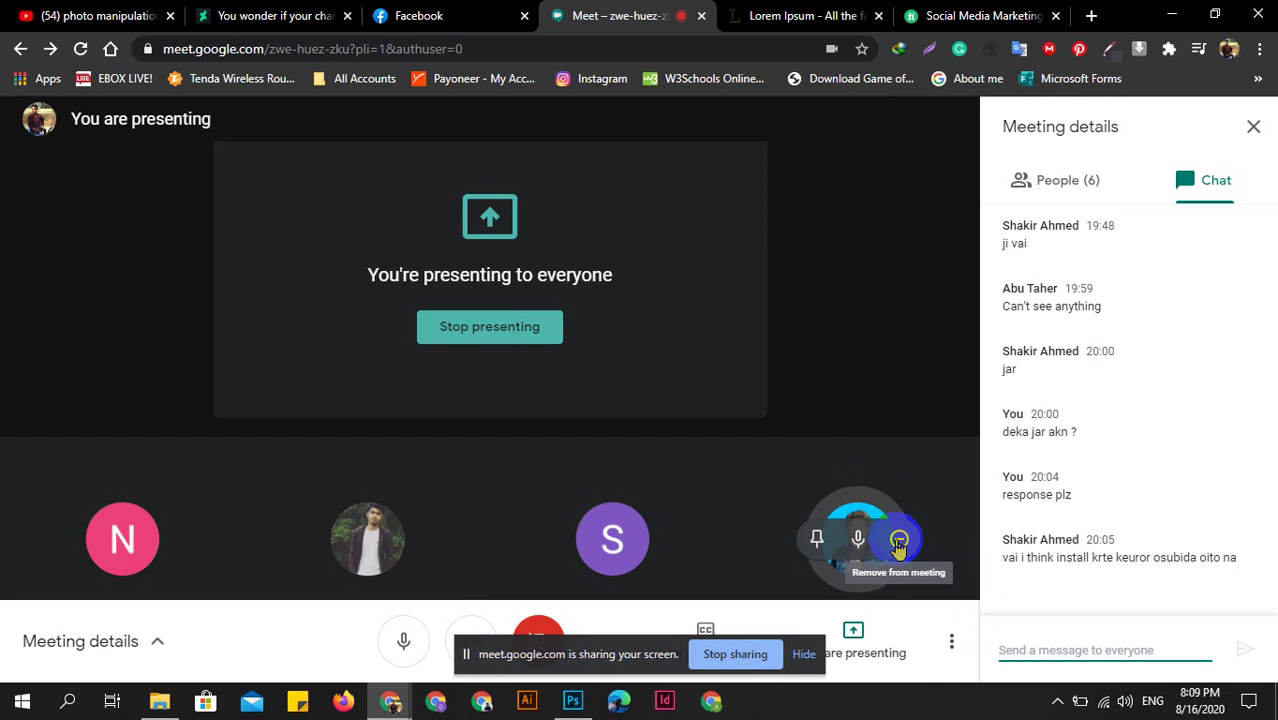
left_click(857, 538)
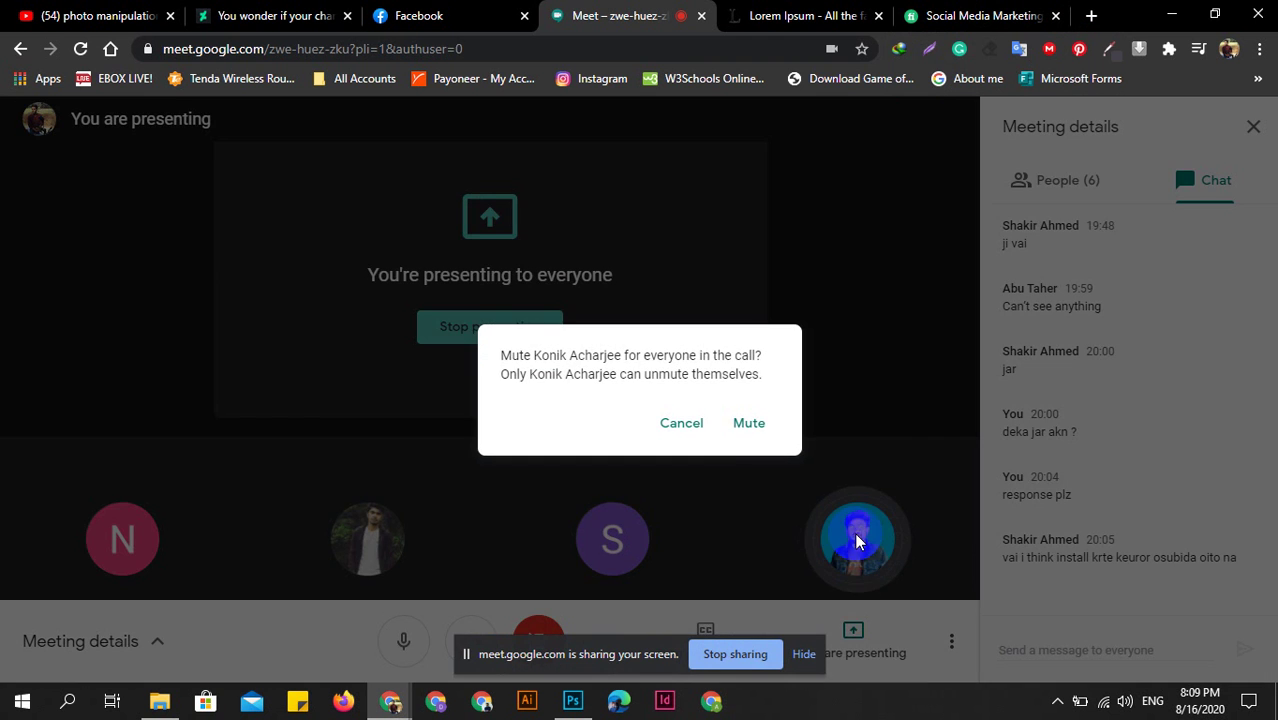
left_click(751, 424)
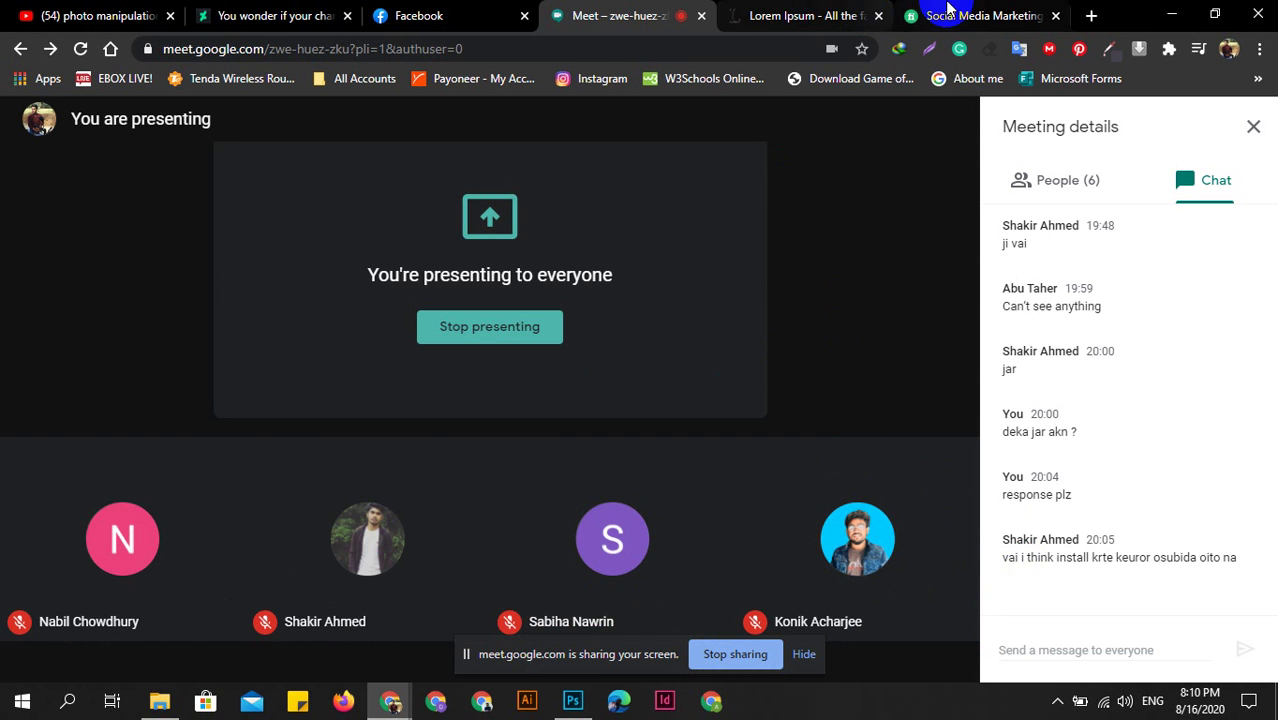
Check the meeting's People list, then return to the Fiverr gig listings.
left_click(989, 9)
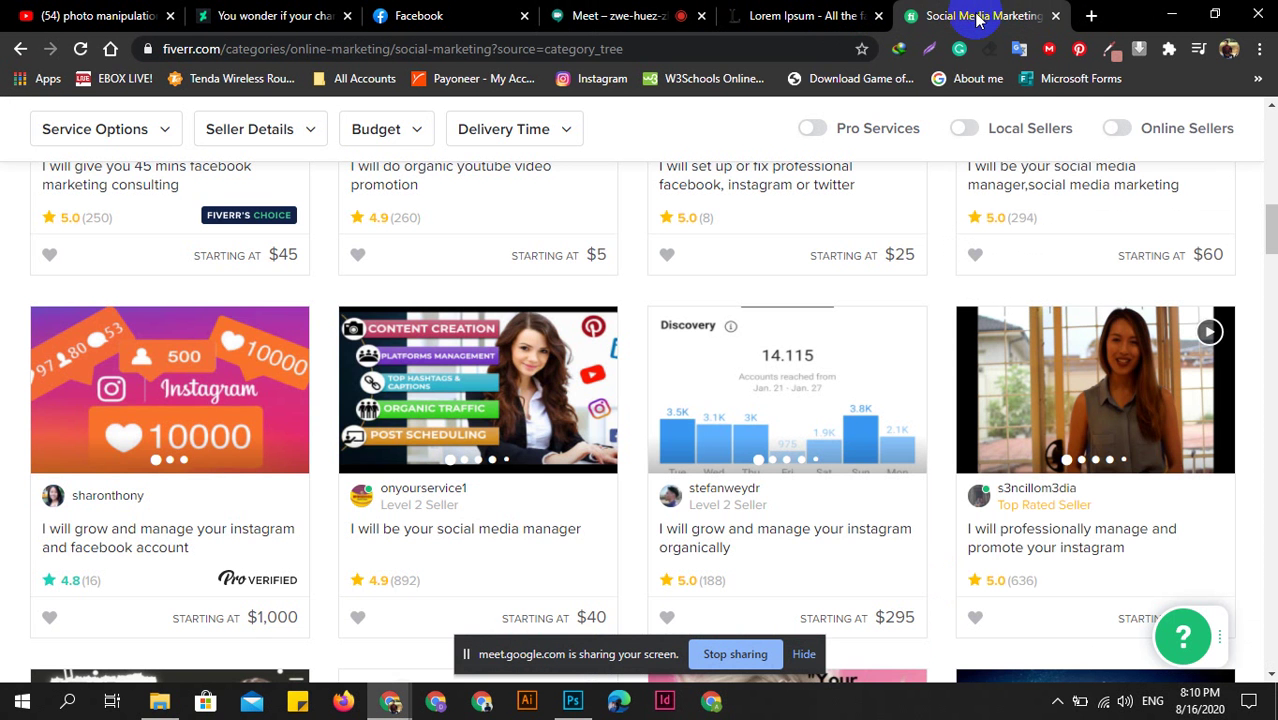
left_click(615, 15)
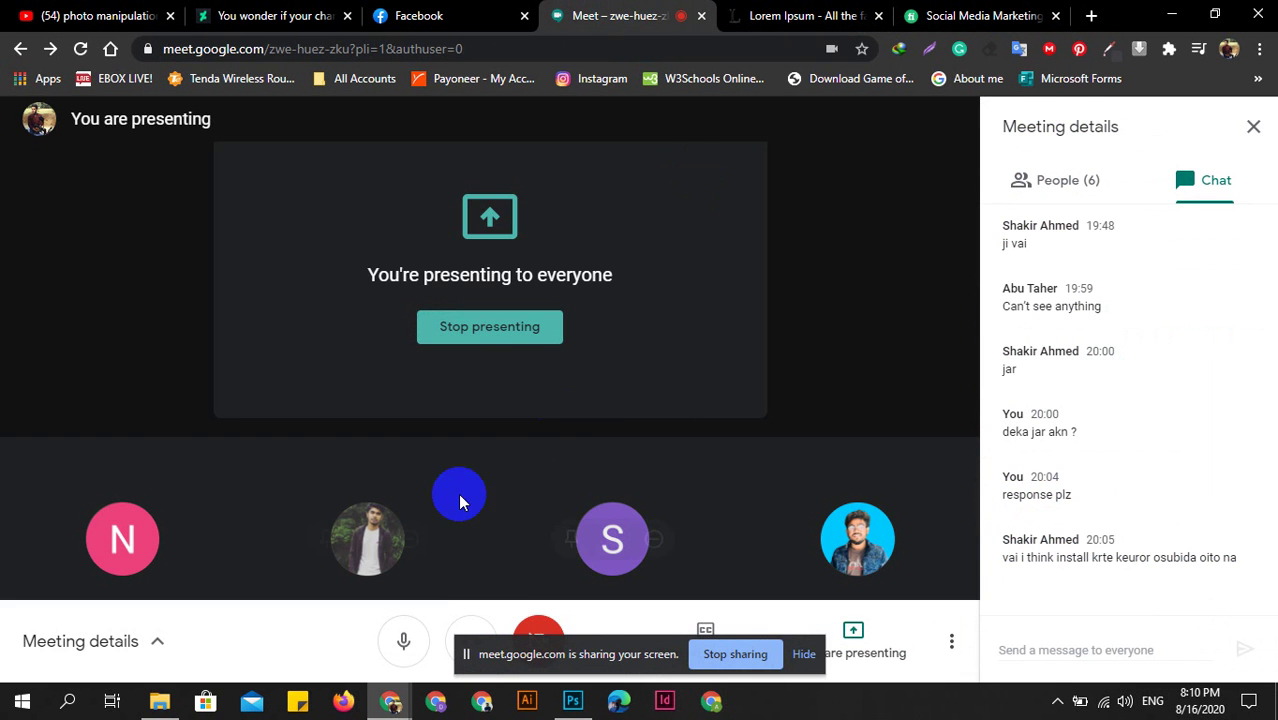
left_click(1035, 178)
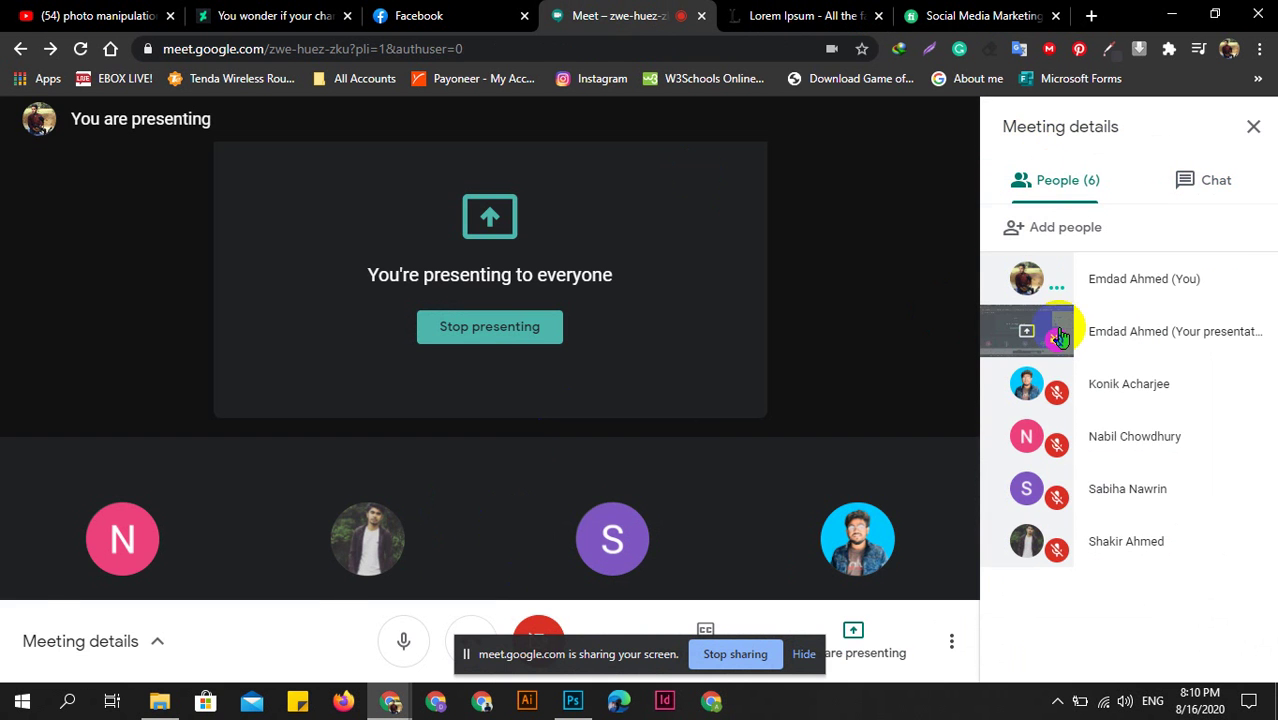
left_click(990, 15)
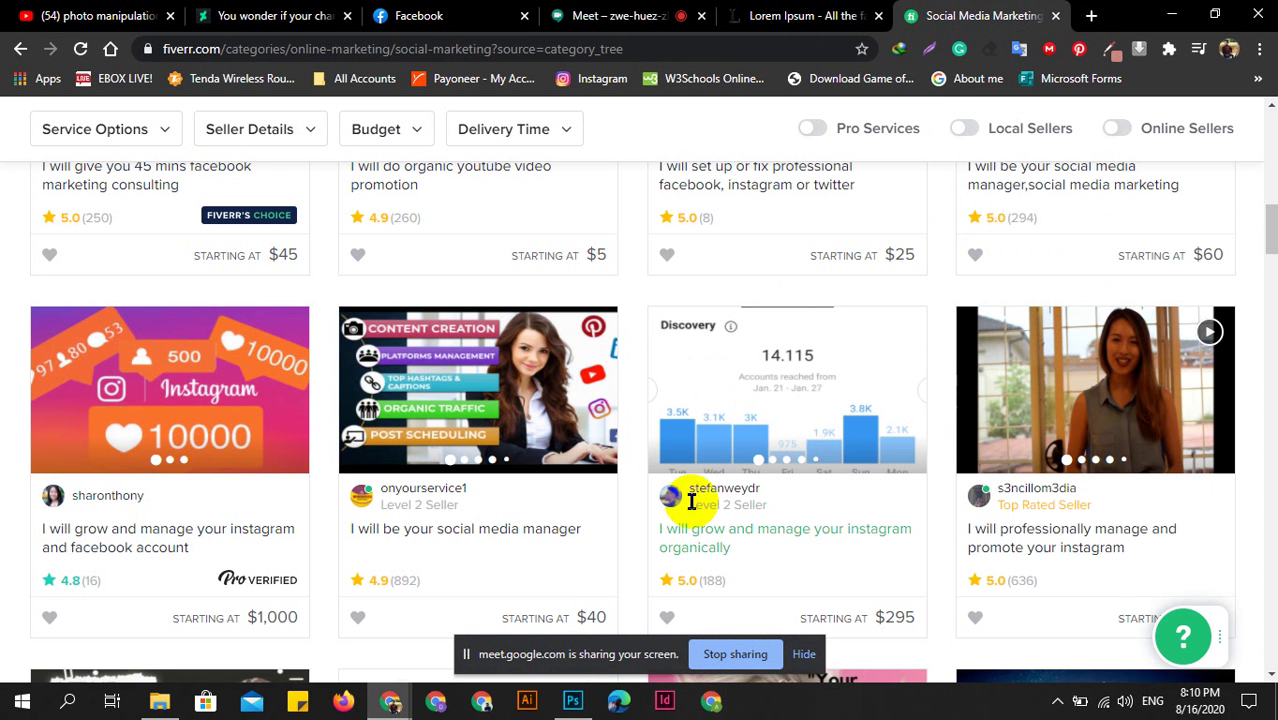
Open the 'I will be your social media manager' gig page, priced $40 Basic.
left_click(1172, 15)
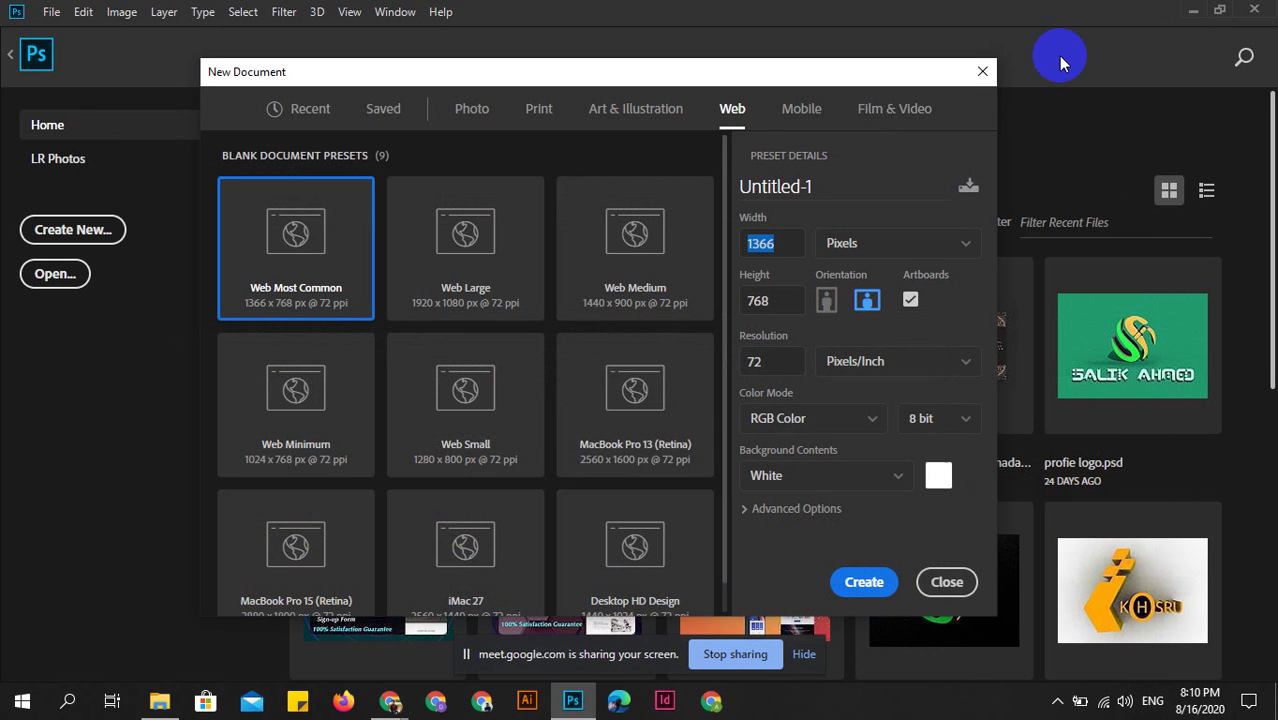
left_click(385, 703)
left_click(452, 430)
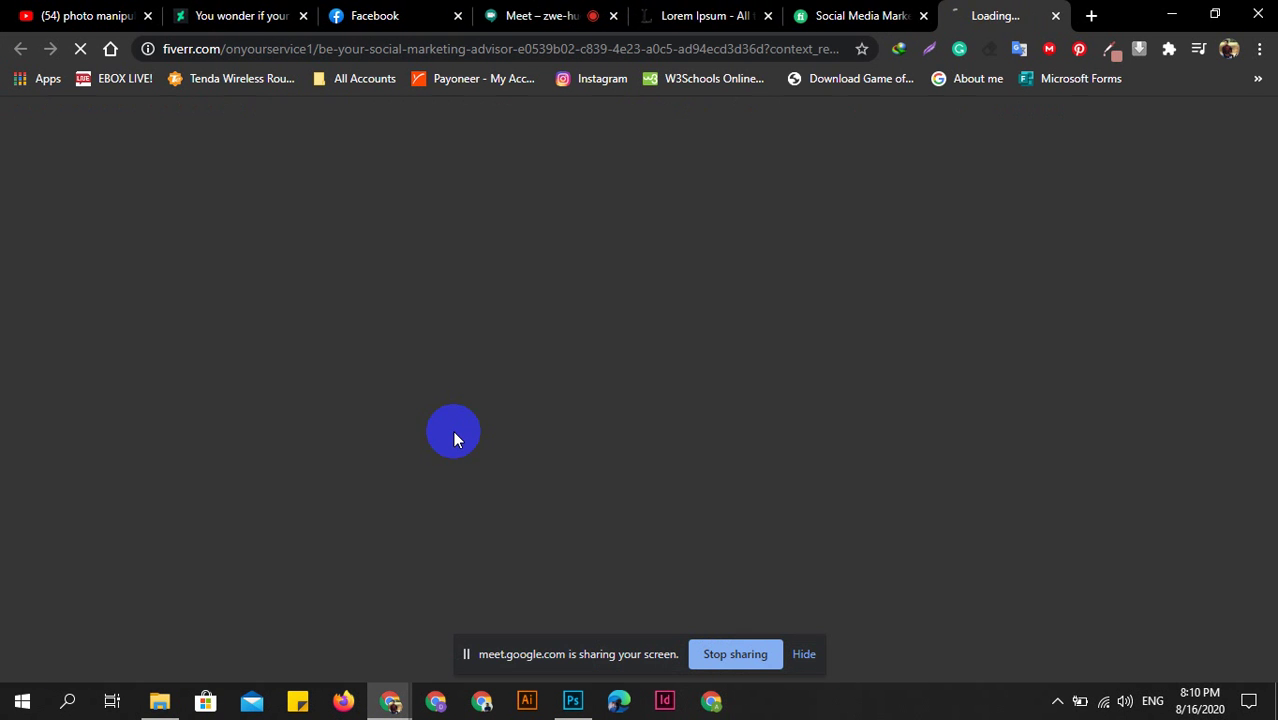
scroll(337, 380, "down", 3)
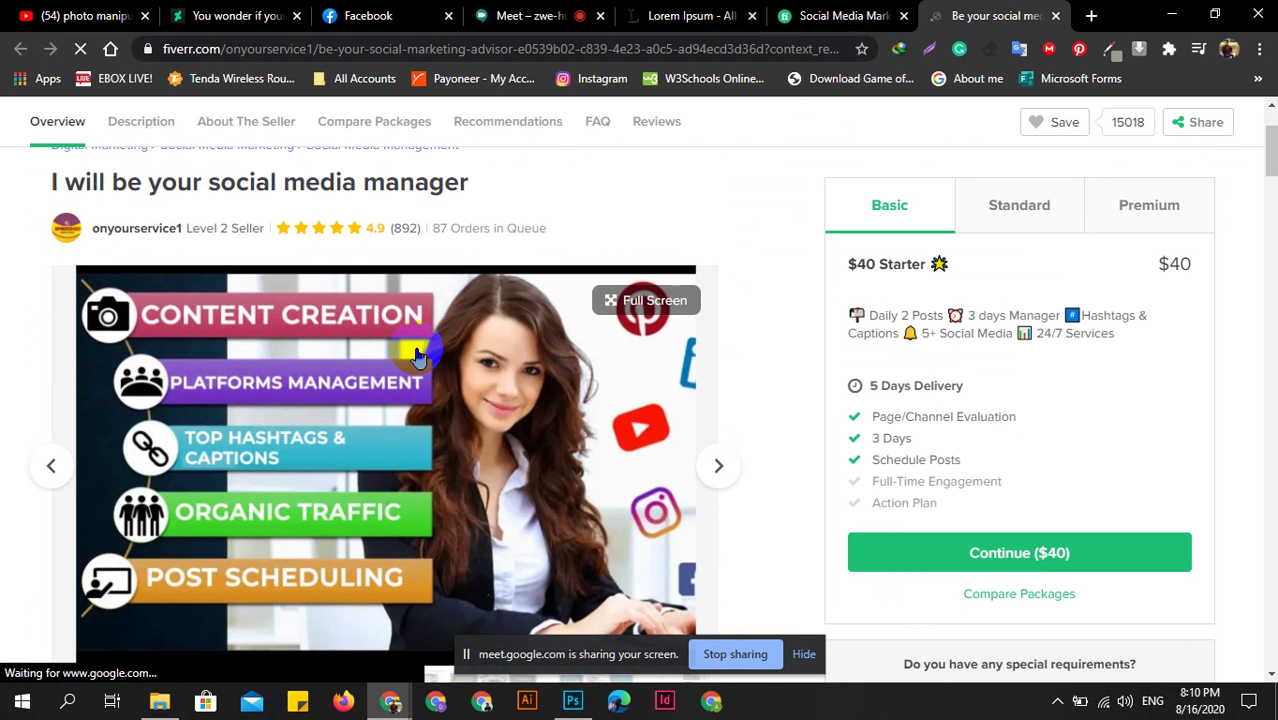
Inspect the gig image's code and body styles, then close DevTools and return to listings.
right_click(417, 353)
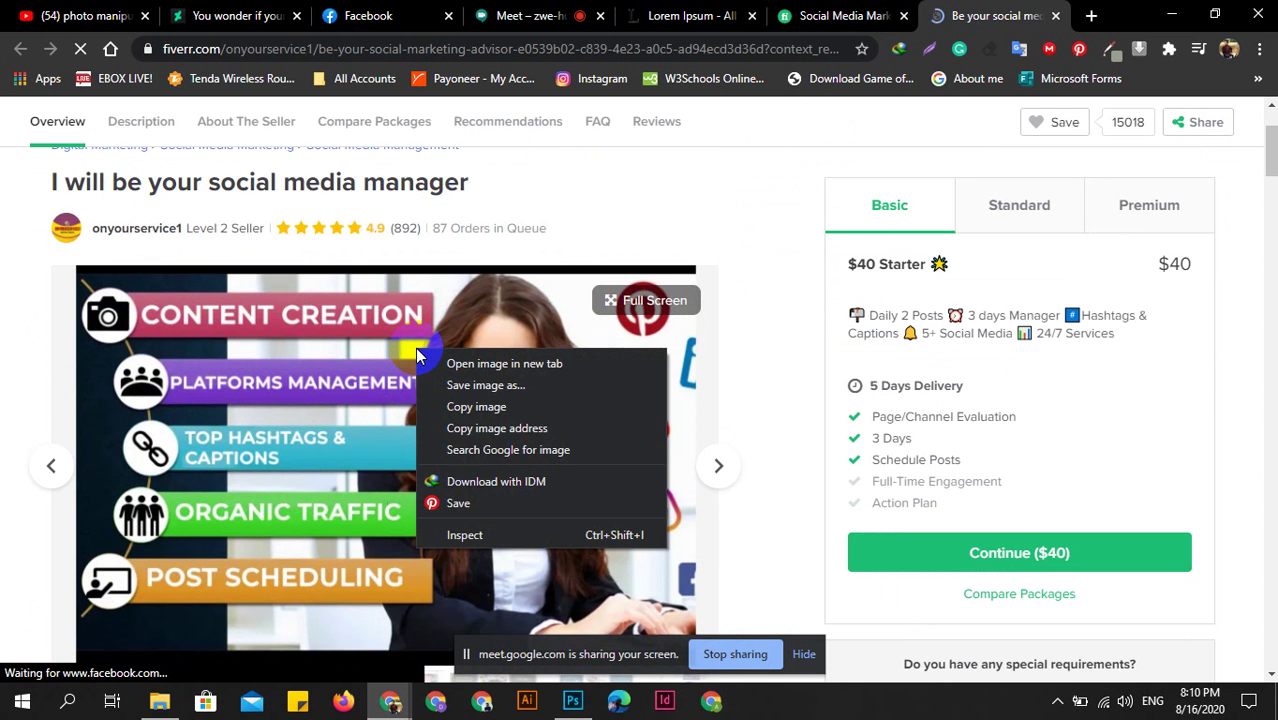
left_click(502, 535)
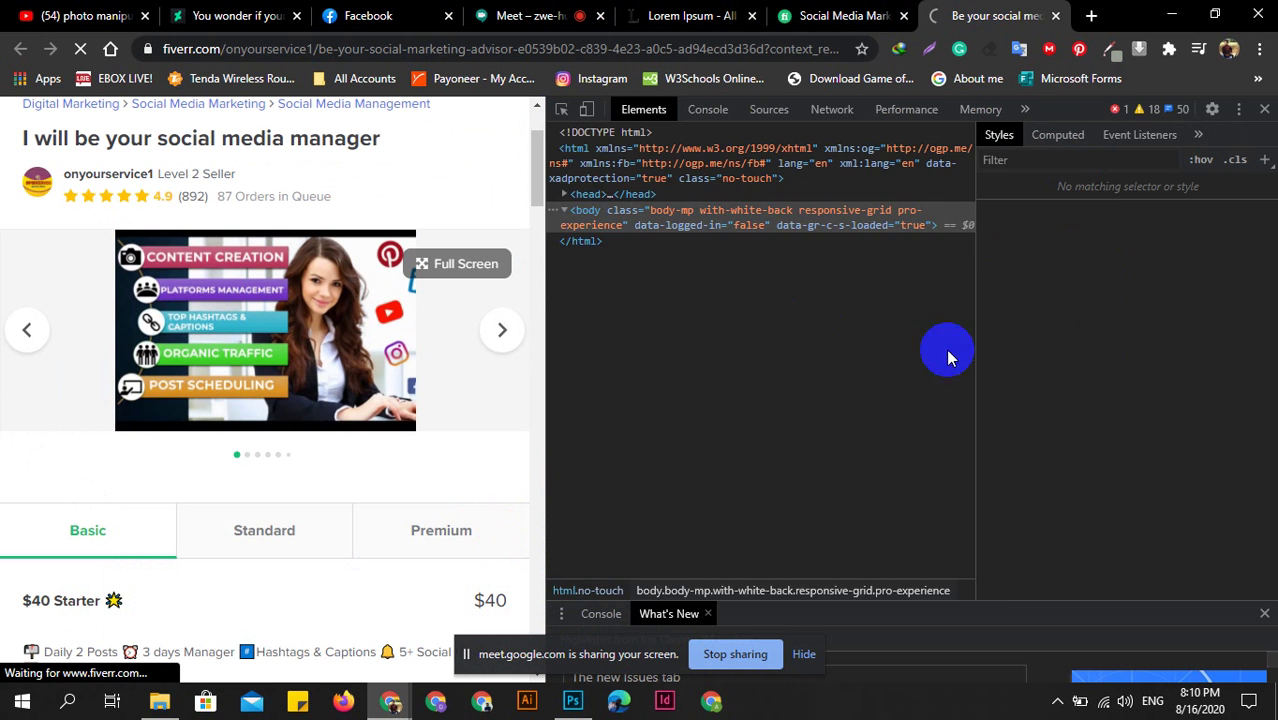
left_click(727, 268)
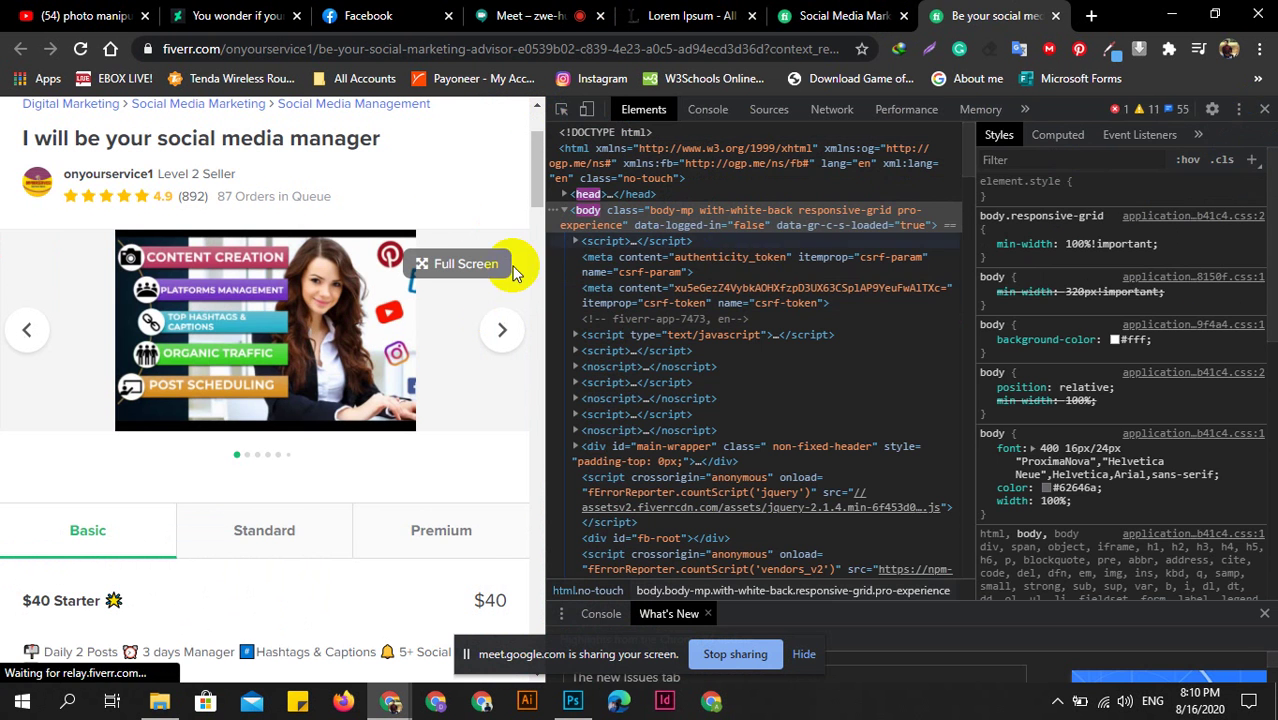
key("F12")
scroll(400, 457, "down", 1)
scroll(799, 335, "down", 1)
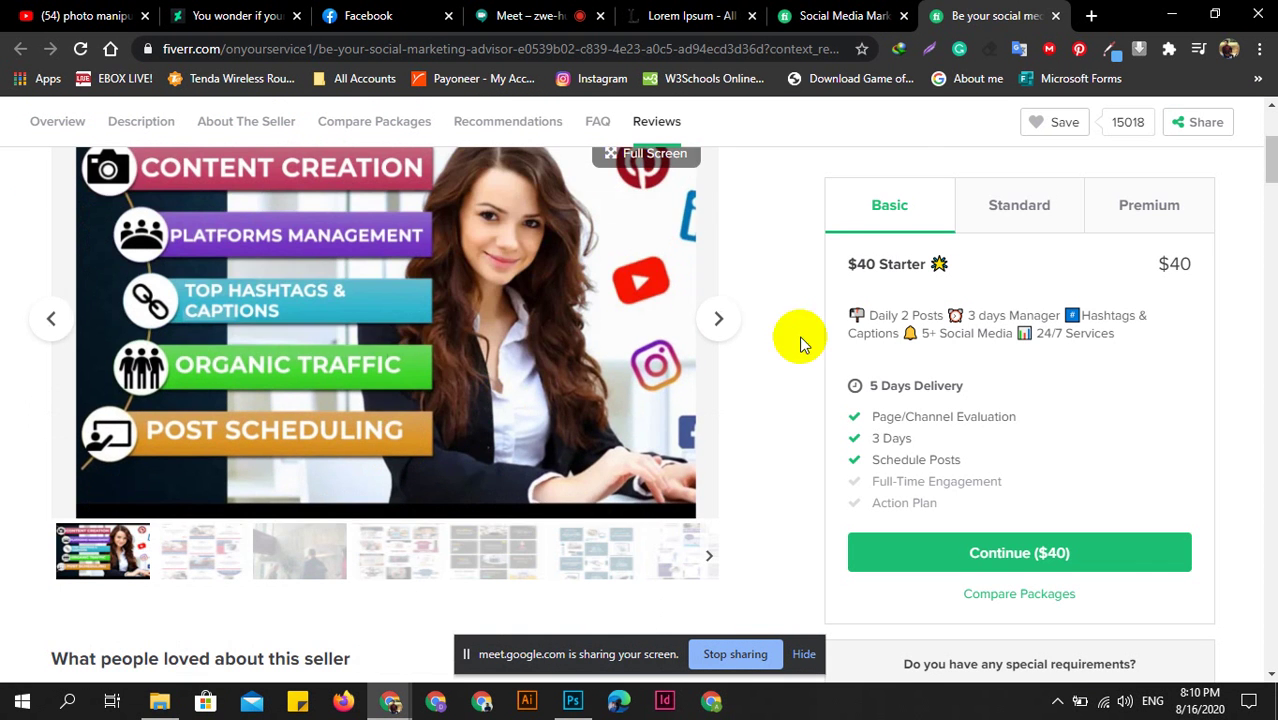
left_click(888, 15)
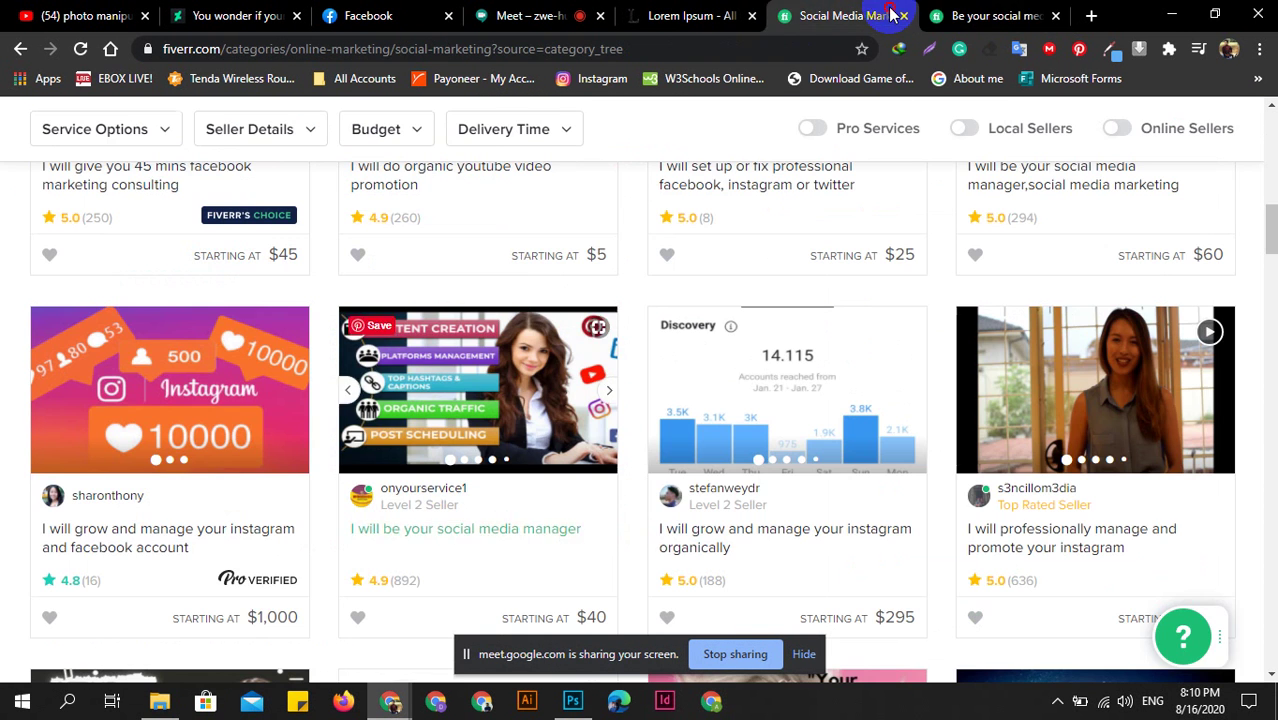
Search Google for 'fiverr gig picture size' and highlight the 550 × 370 px answer.
left_click(1091, 15)
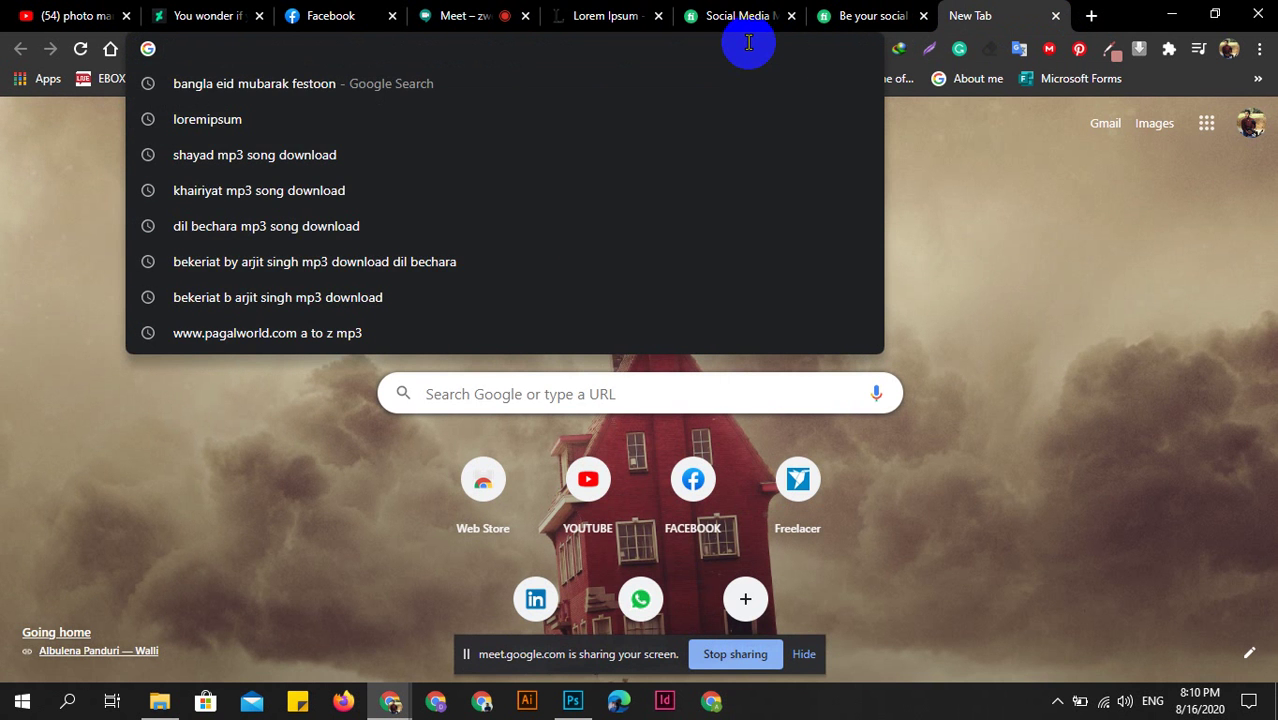
type("fiverr")
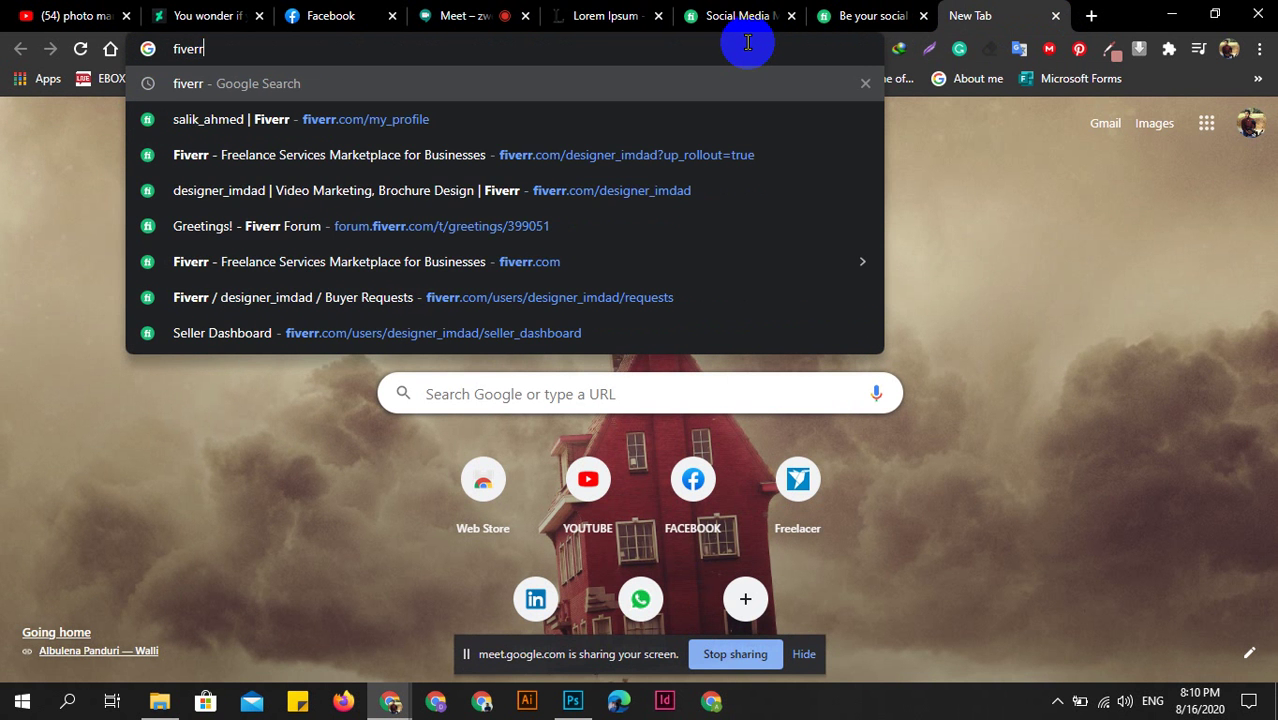
type(" gig ")
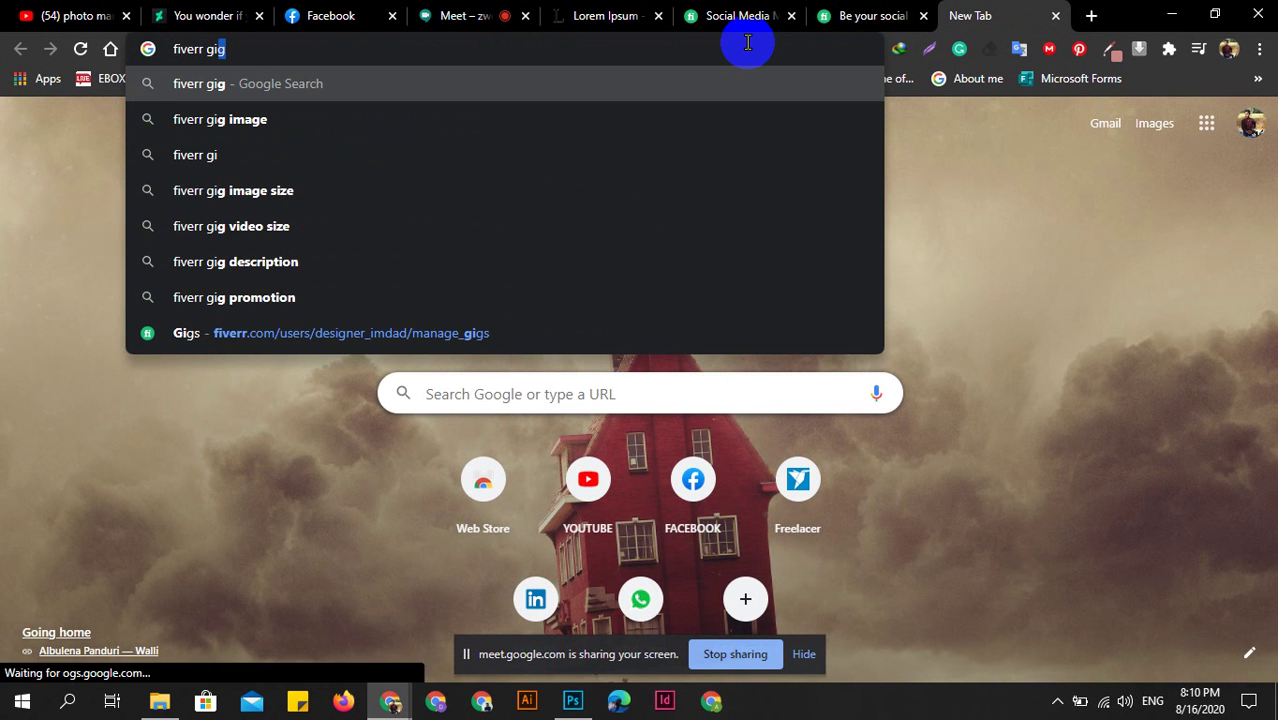
type("ima")
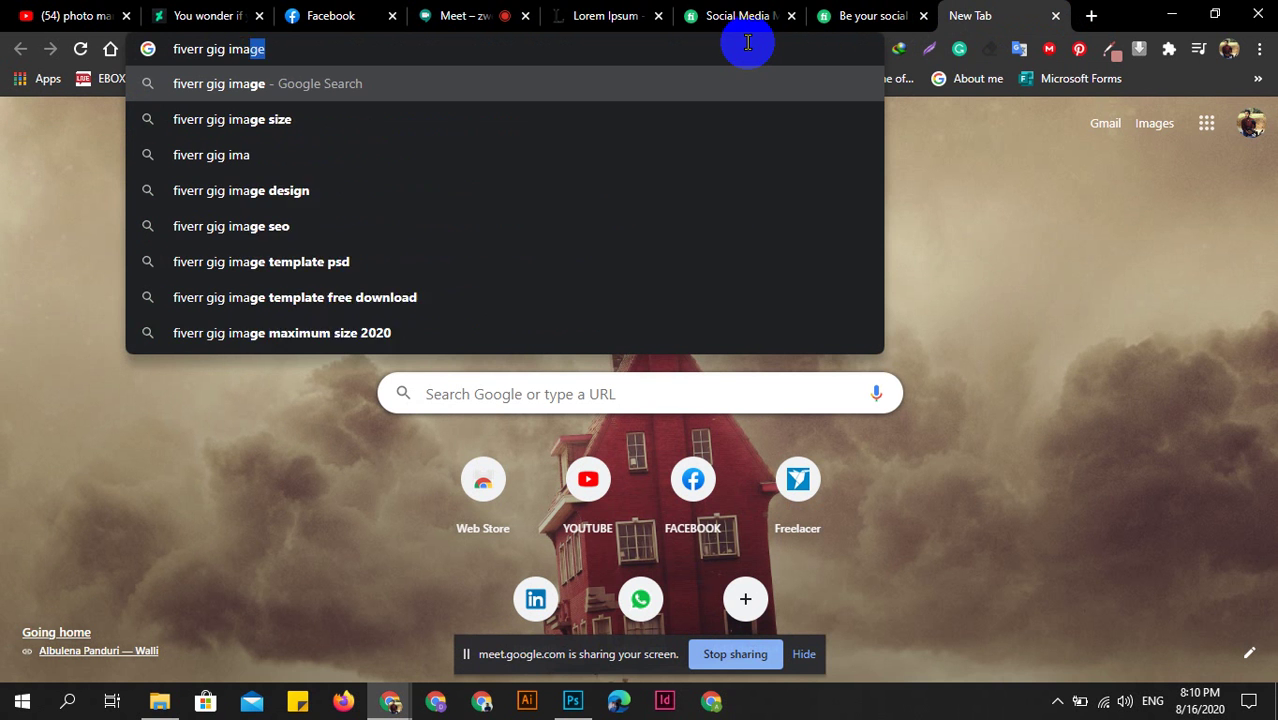
type("ge s")
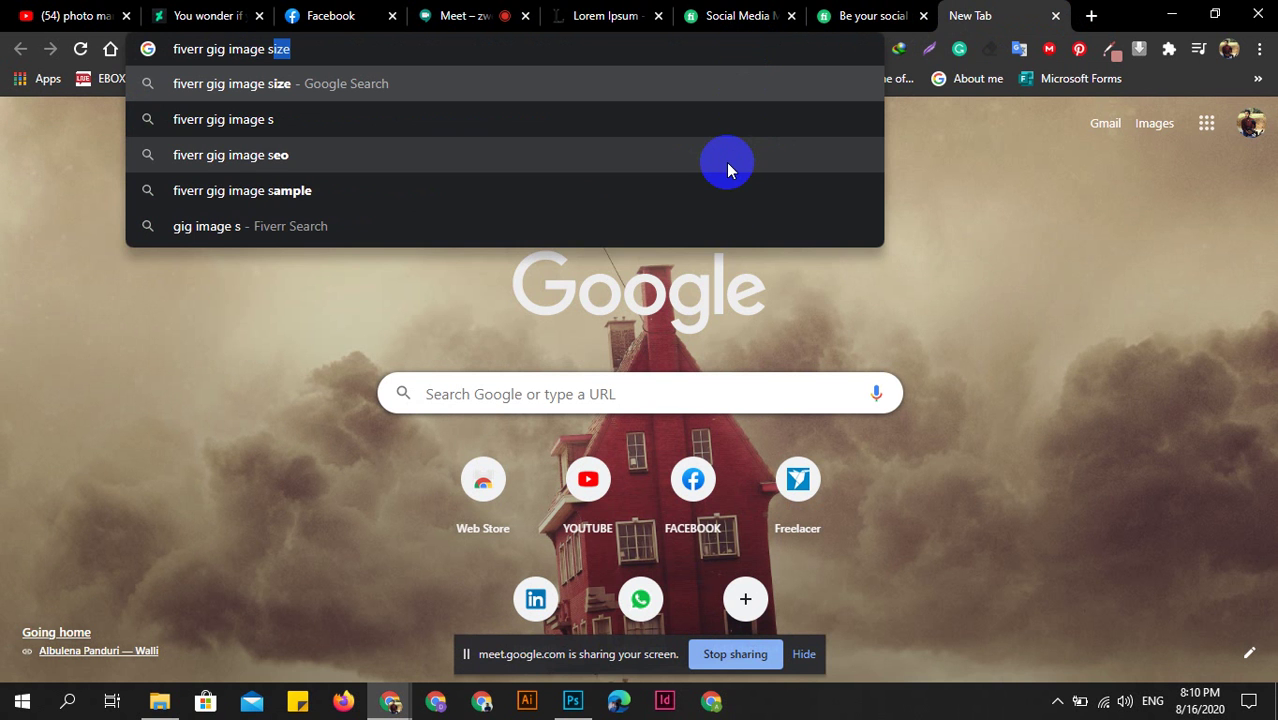
type("iz")
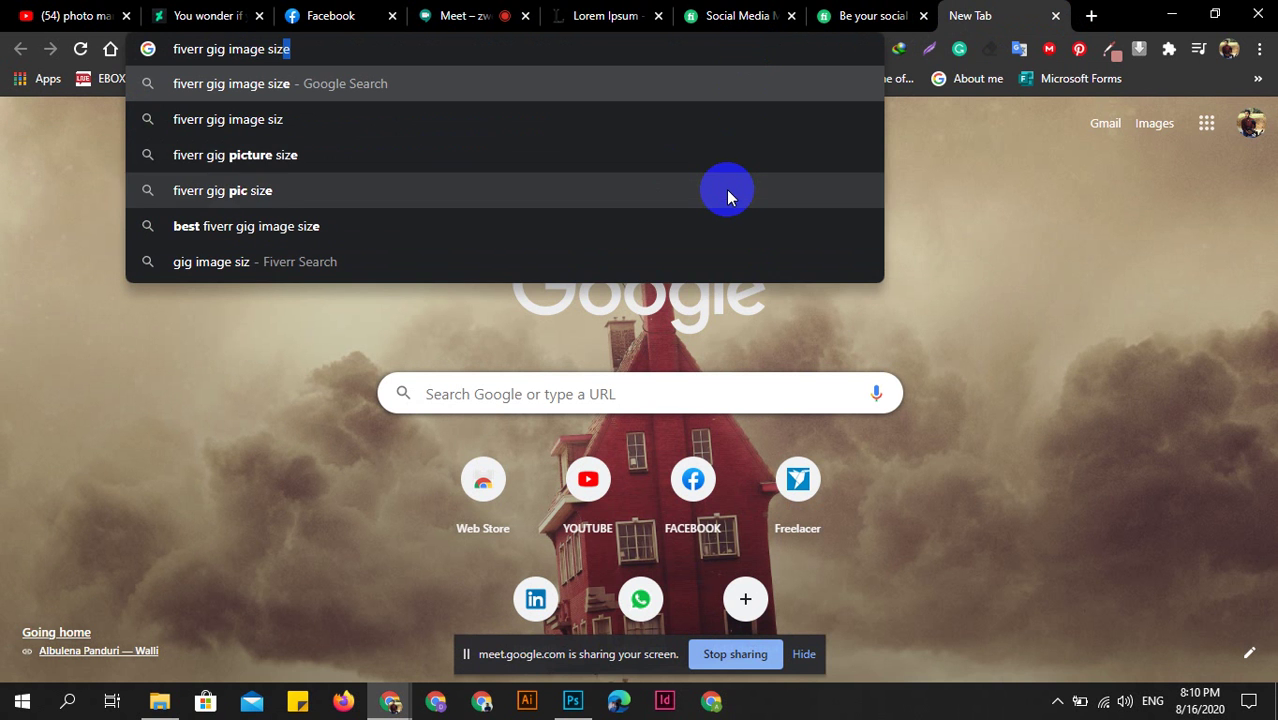
left_click(726, 150)
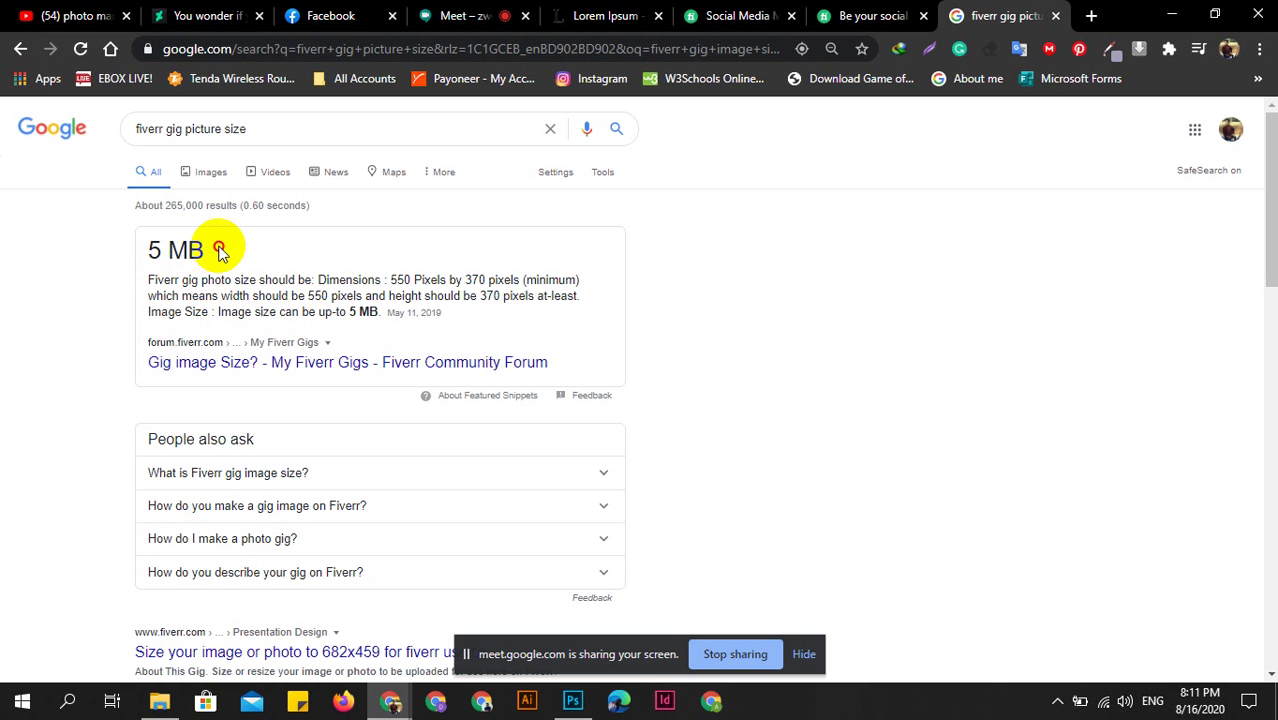
left_click(868, 15)
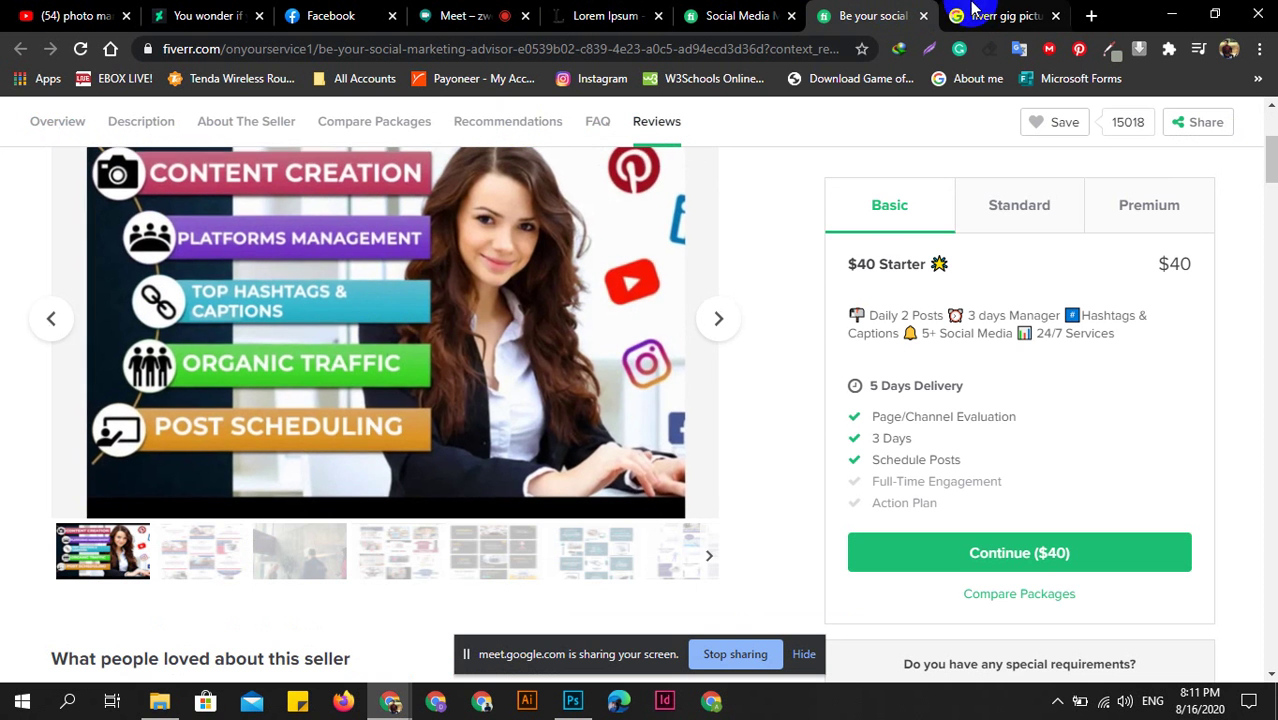
key("ctrl+Tab")
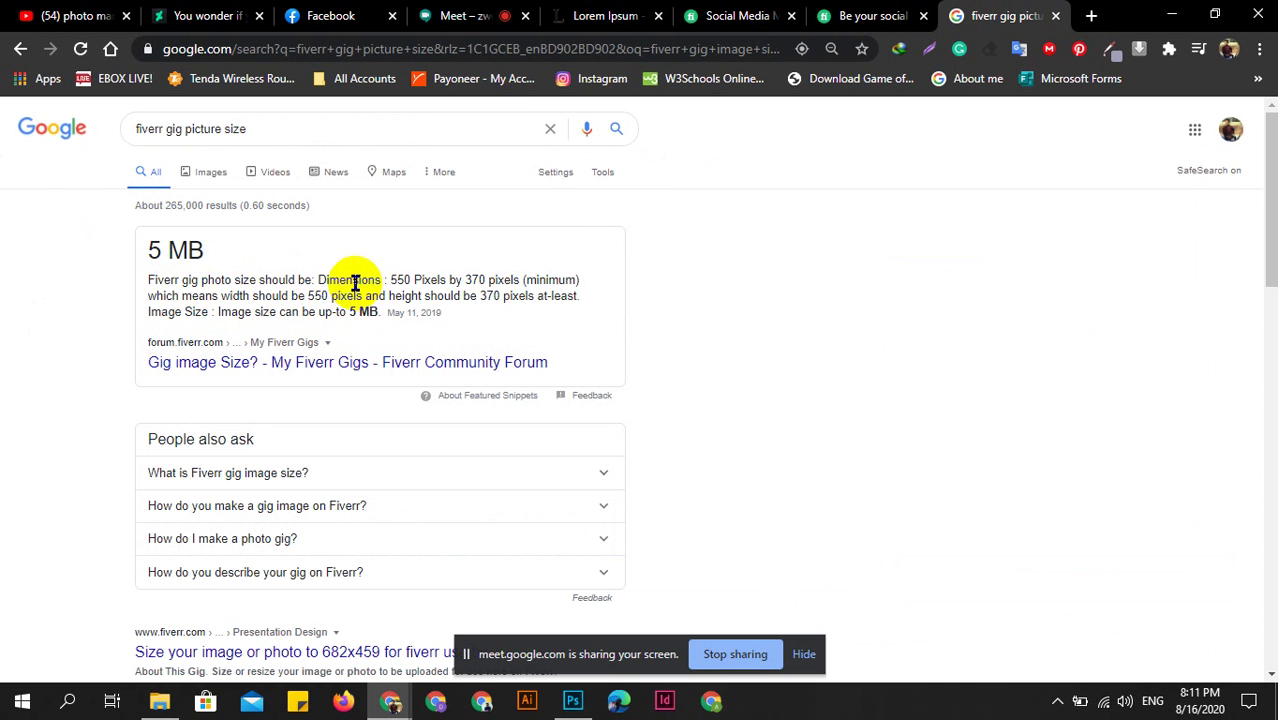
left_click_drag(318, 283, 148, 281)
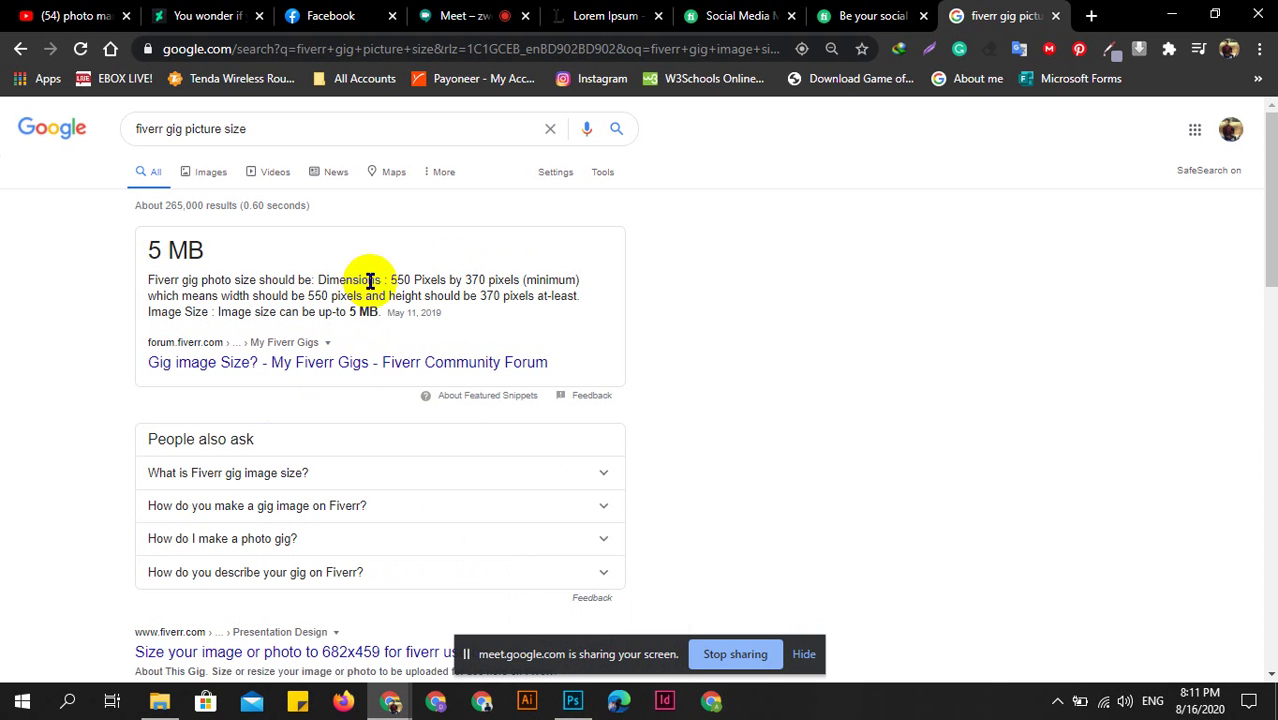
Browse Photoshop's Print and Recent new-document presets.
left_click(567, 708)
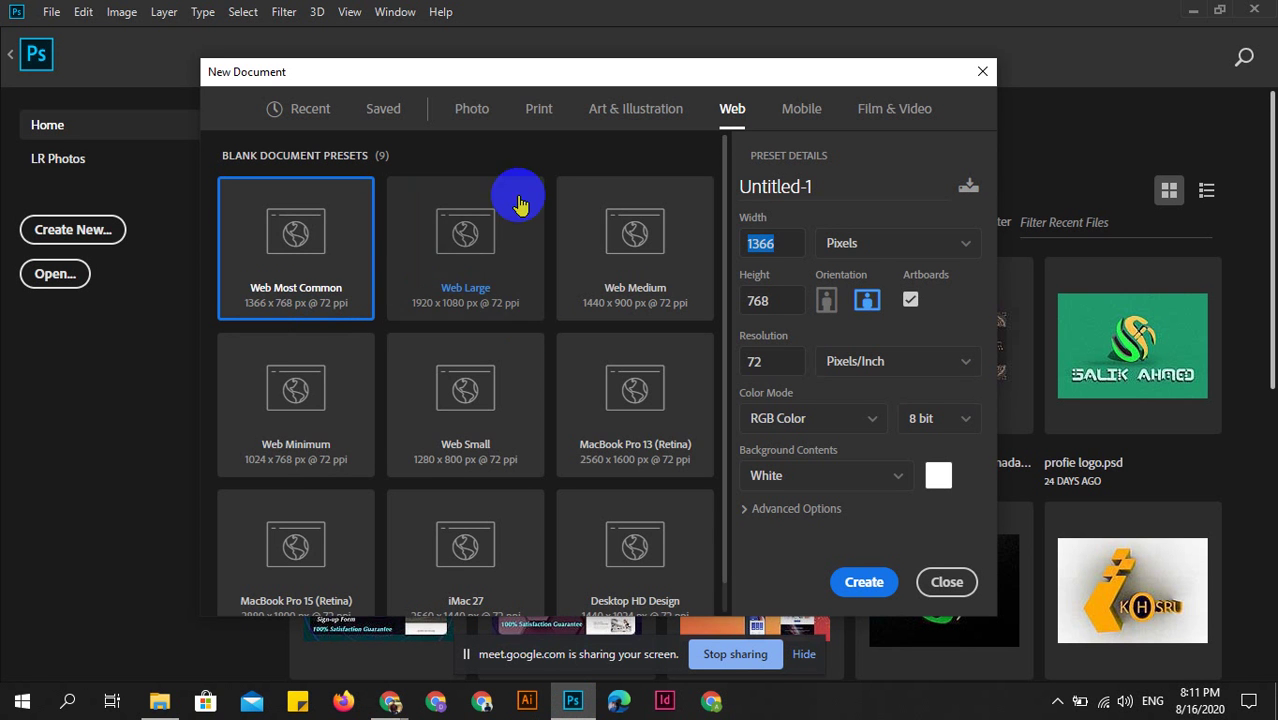
left_click(498, 106)
left_click(530, 115)
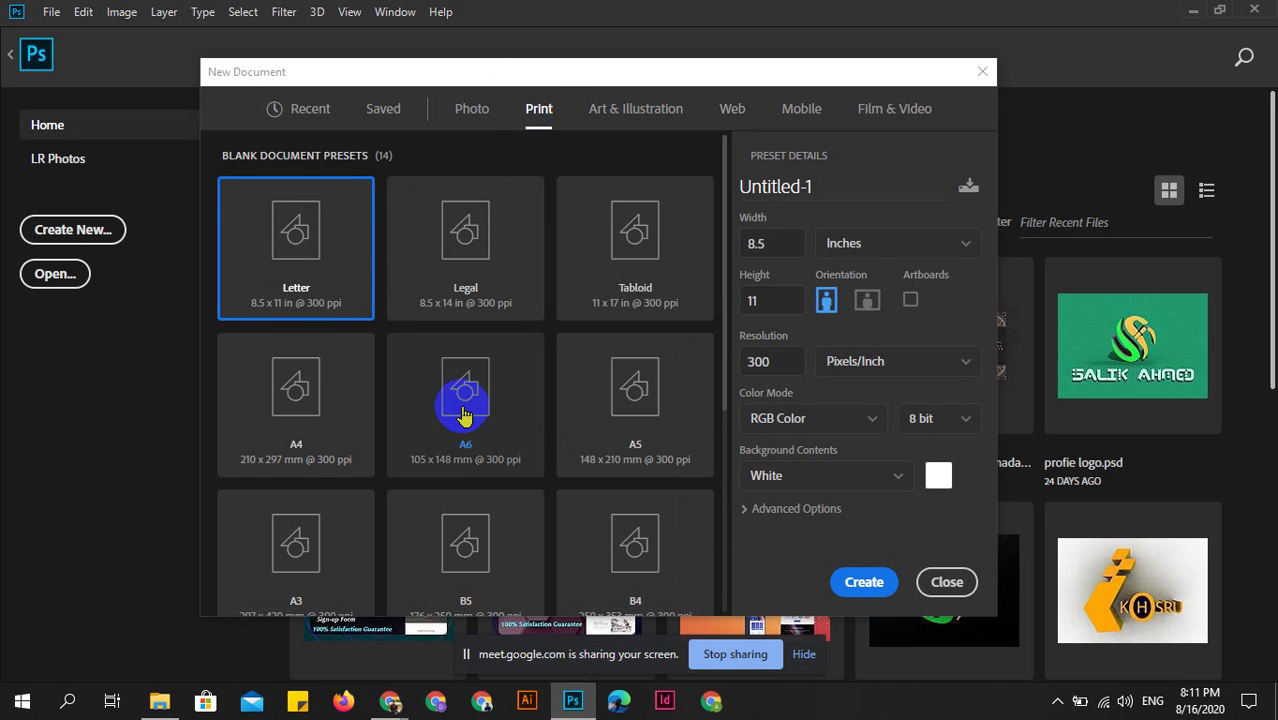
left_click(310, 110)
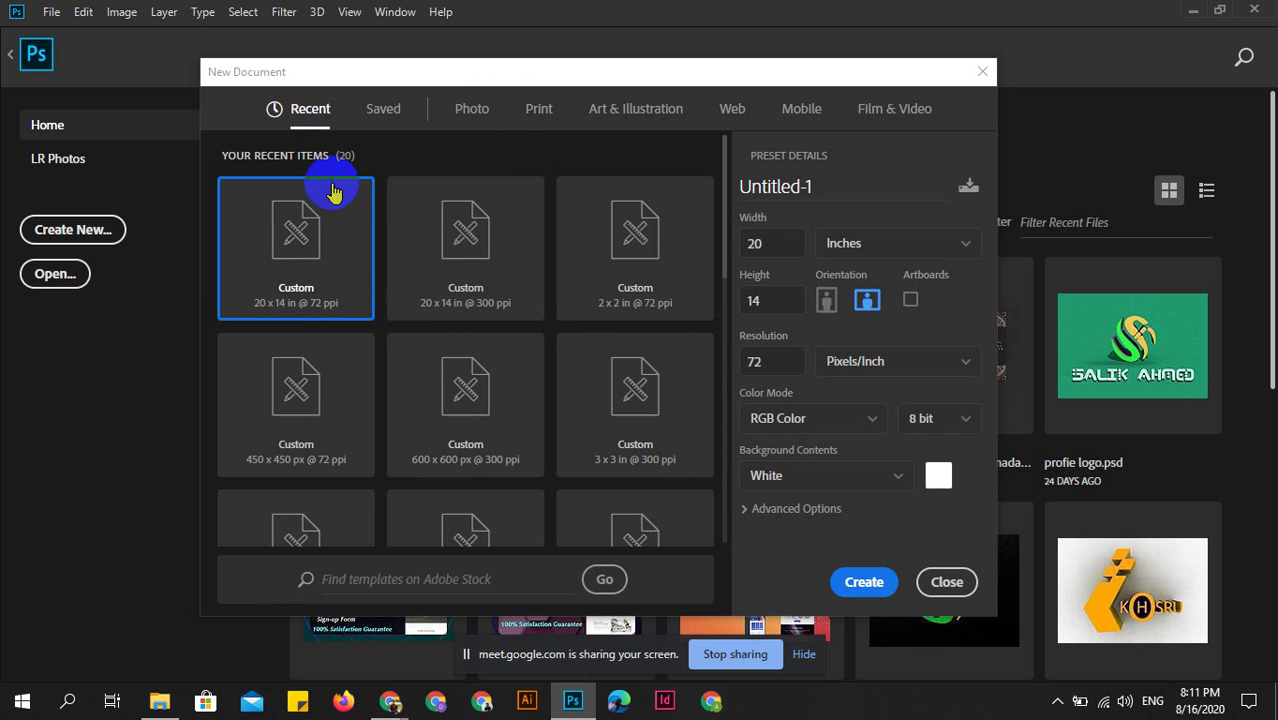
scroll(585, 391, "down", 3)
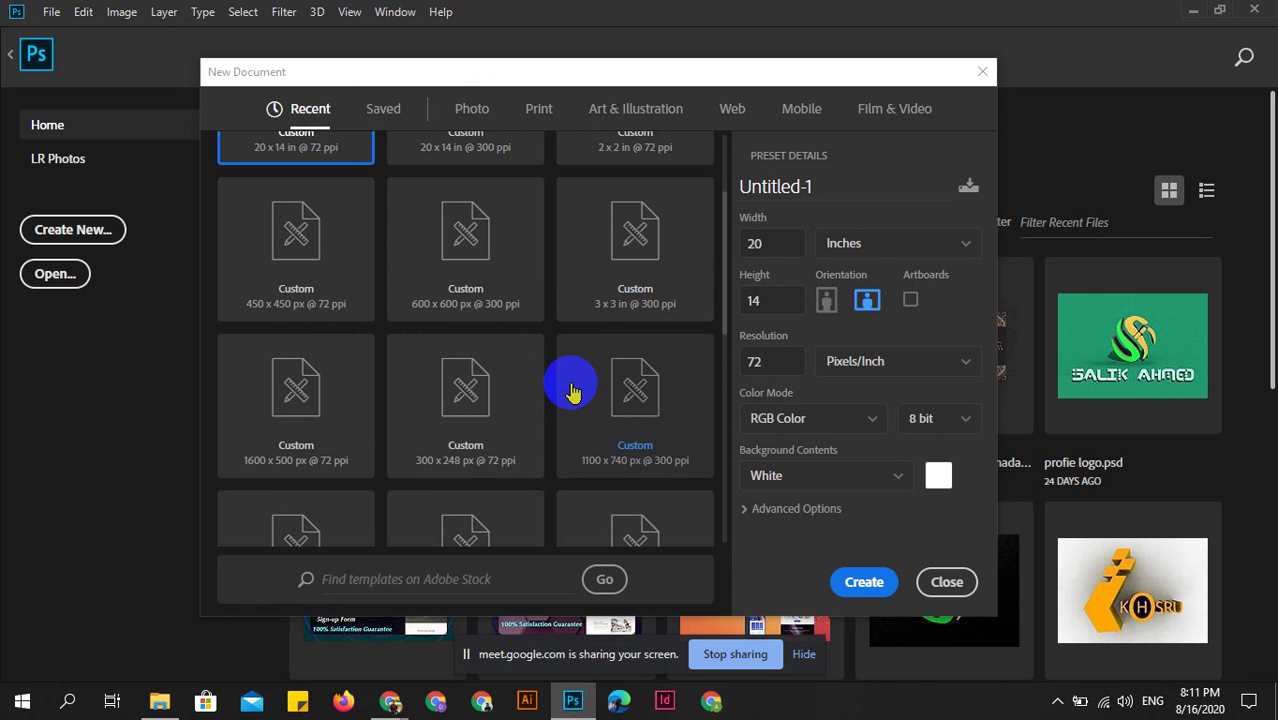
scroll(571, 388, "down", 3)
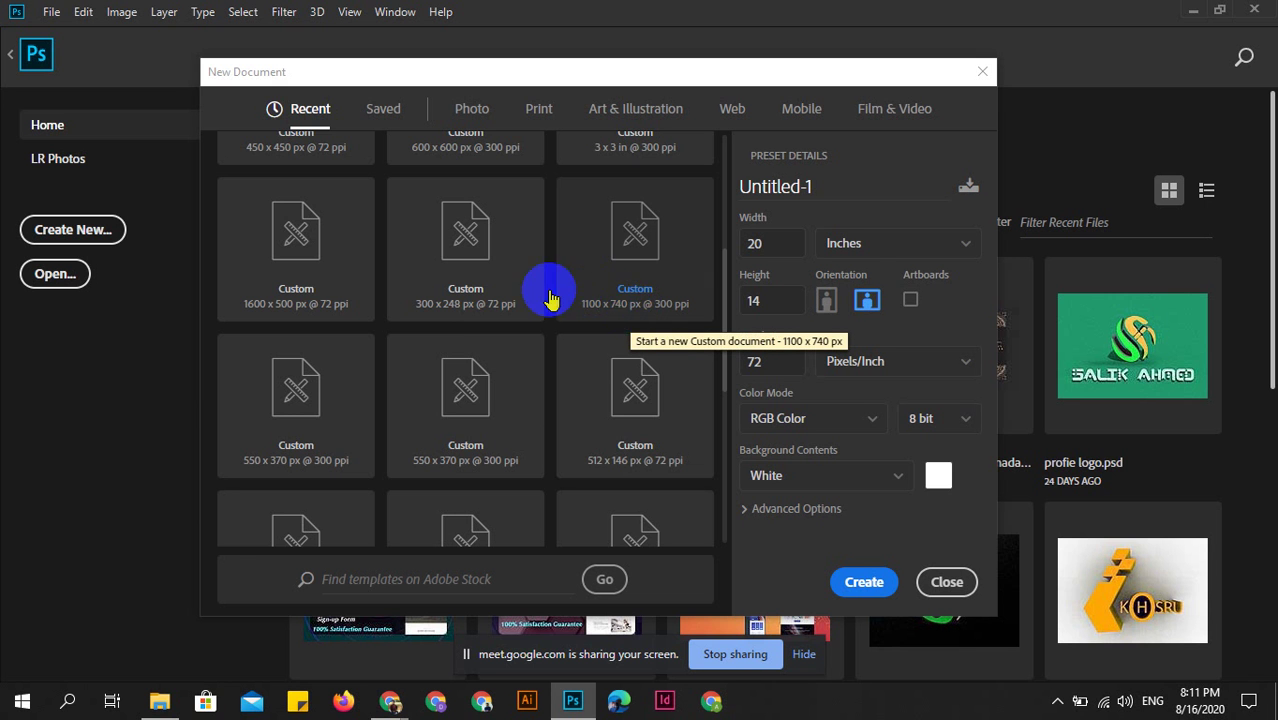
scroll(457, 294, "up", 2)
scroll(470, 303, "up", 3)
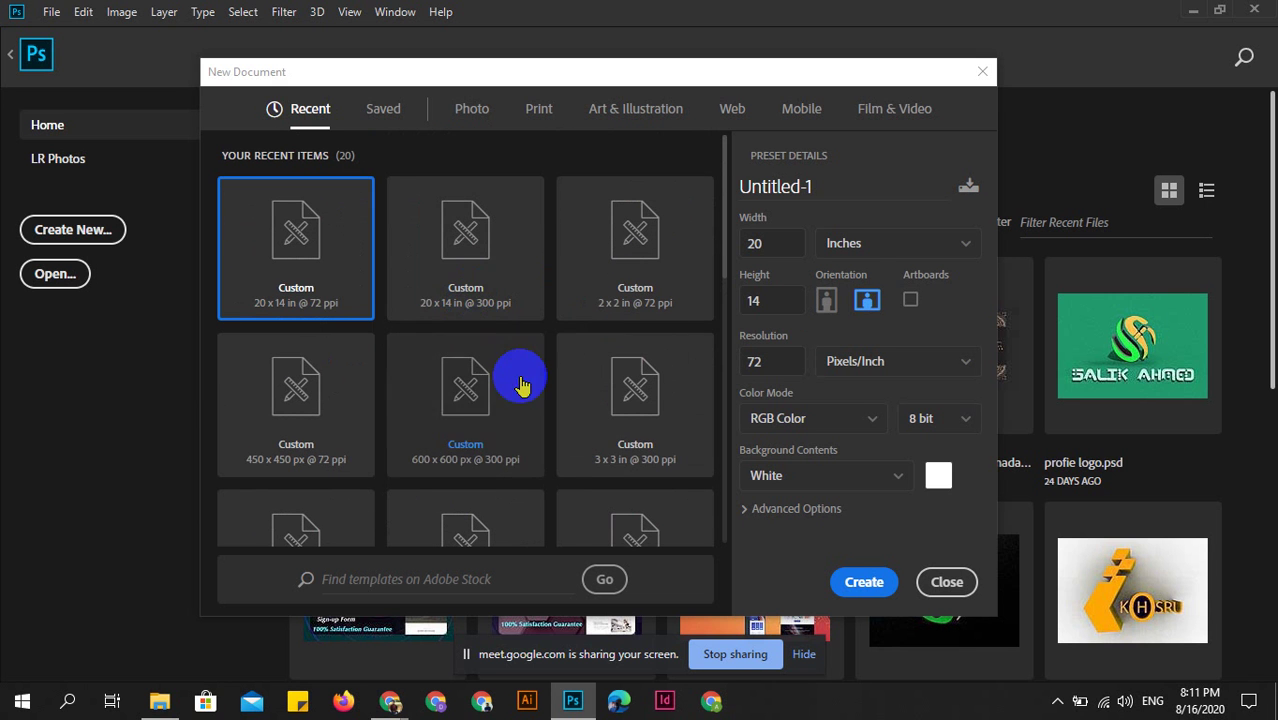
mouse_move(390, 701)
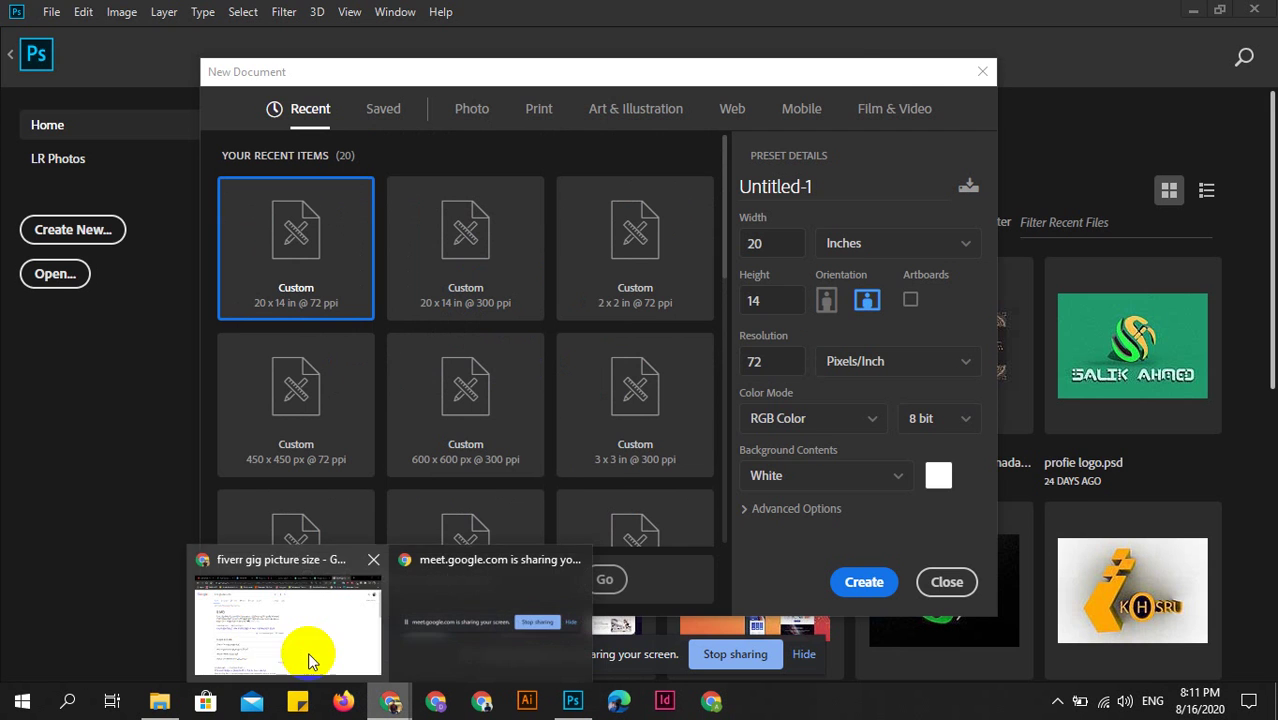
Mark the 550 and 370 pixel values in the Fiverr gig size search results.
left_click(314, 662)
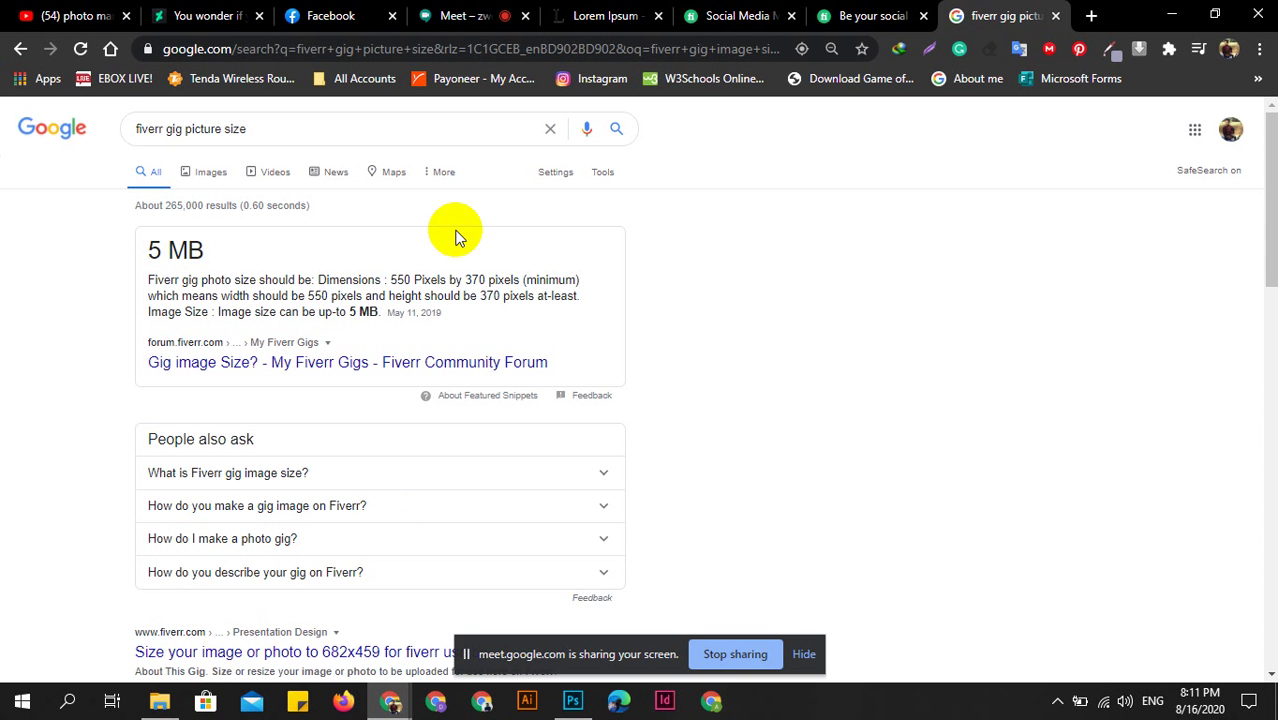
double_click(393, 280)
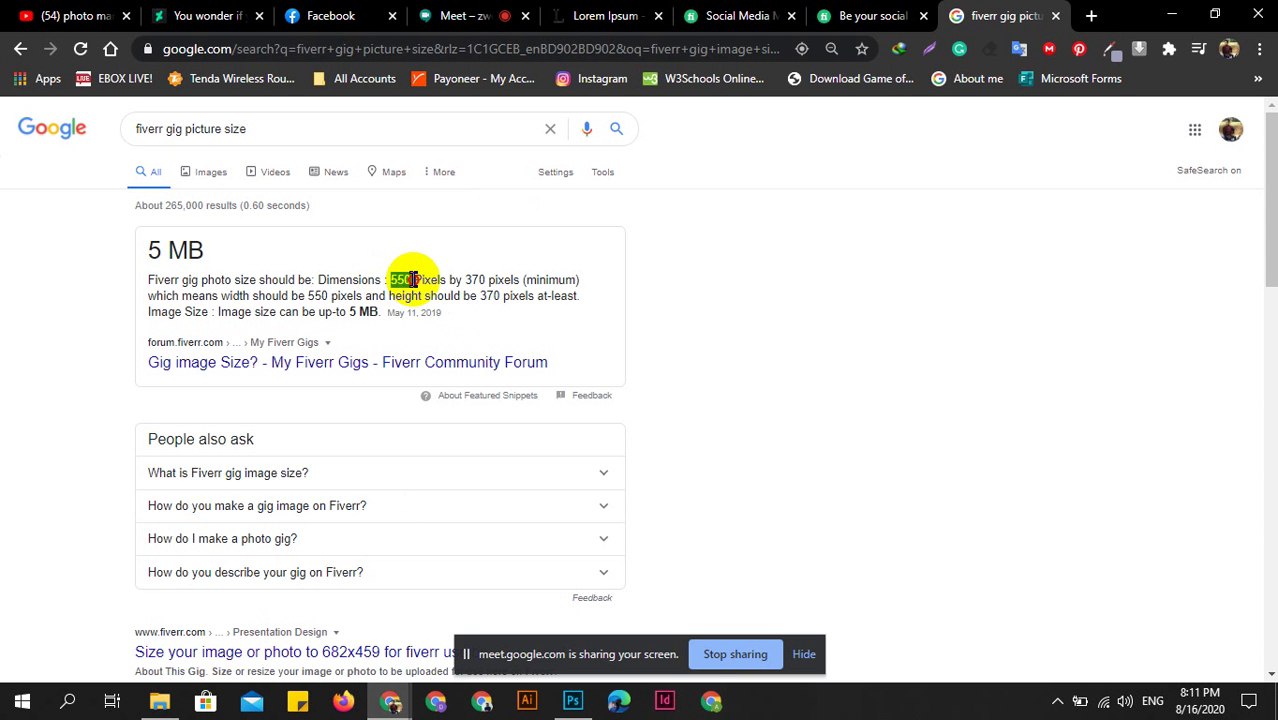
double_click(472, 280)
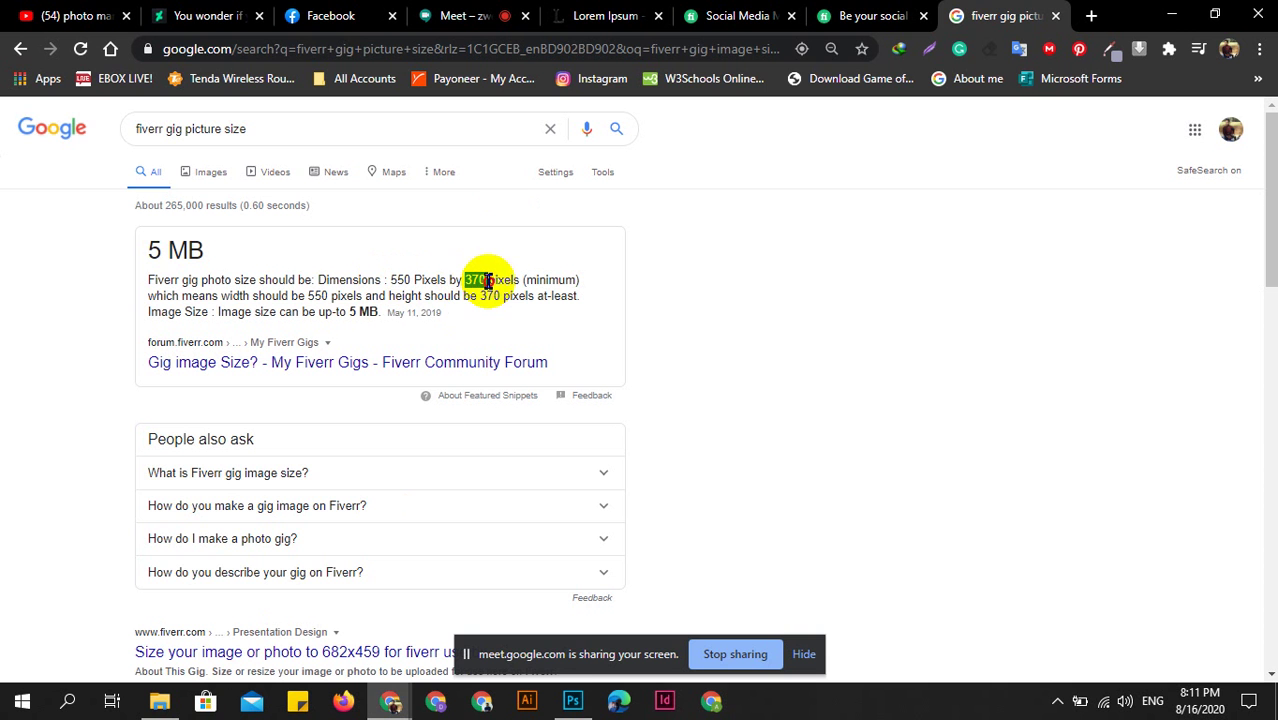
left_click(398, 705)
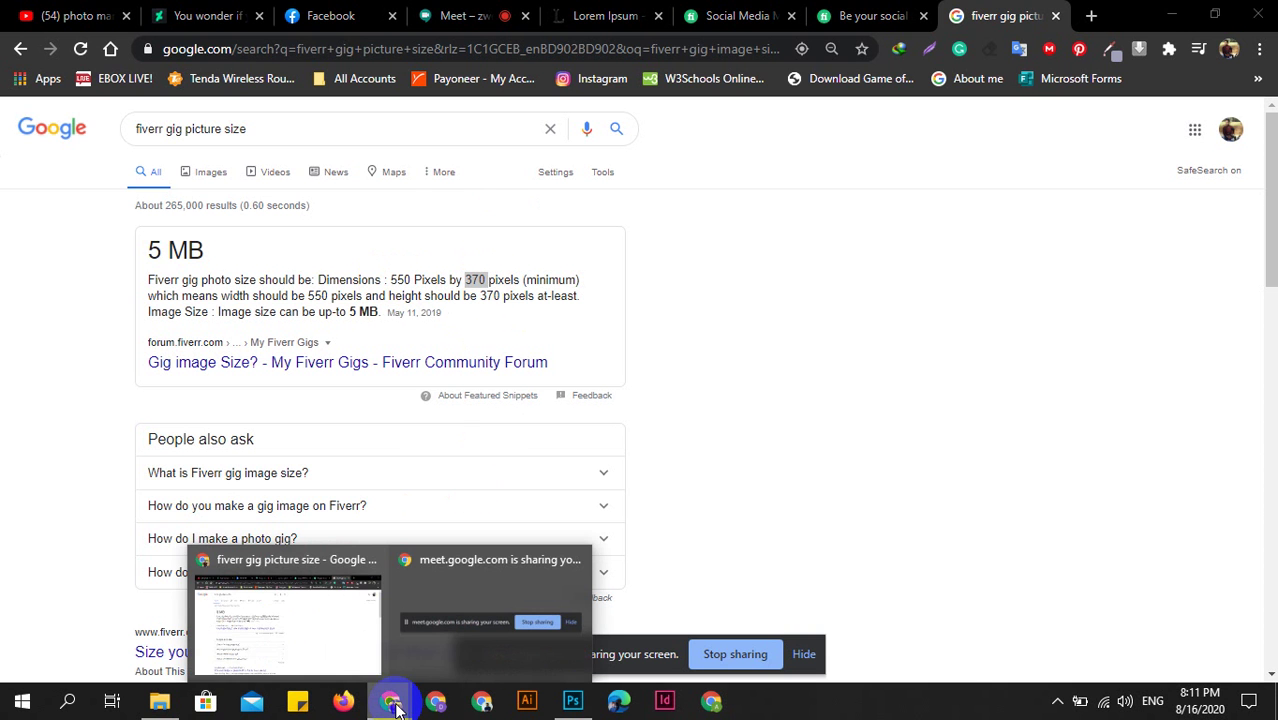
Choose the recent 1100 × 740 px Custom preset at 72 ppi.
left_click(572, 700)
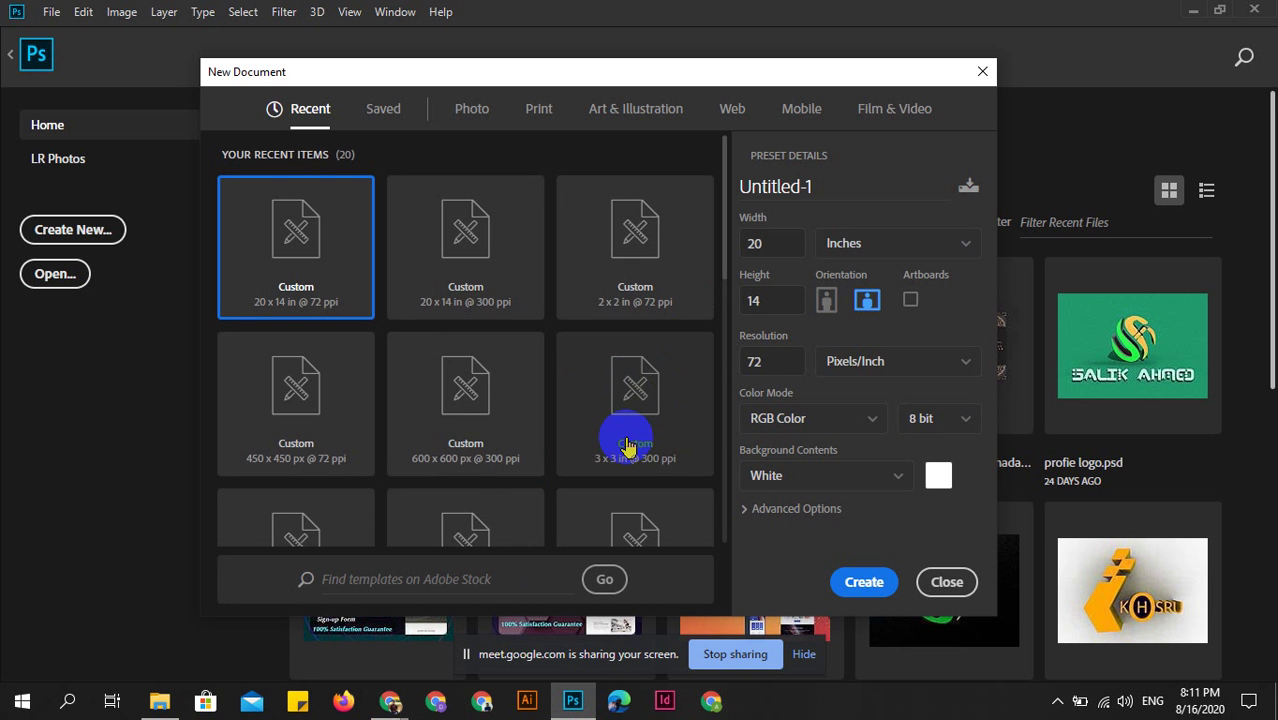
scroll(621, 440, "down", 3)
scroll(633, 476, "down", 3)
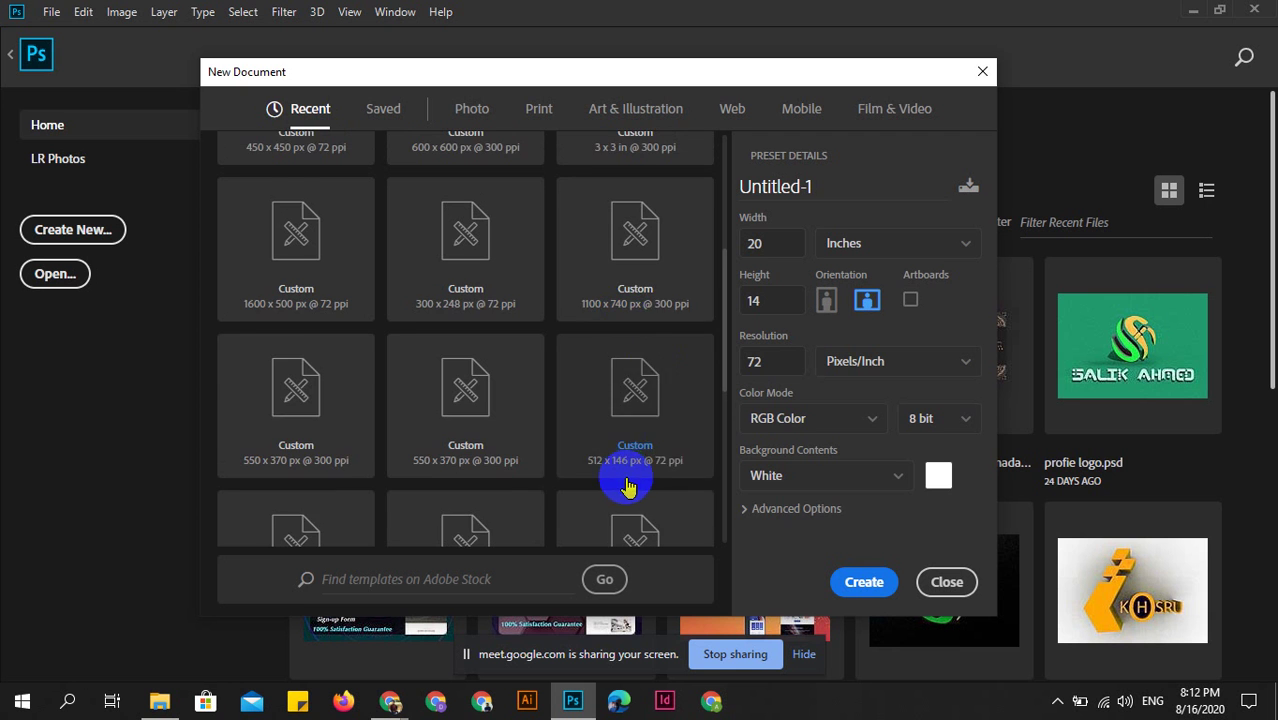
scroll(630, 460, "up", 2)
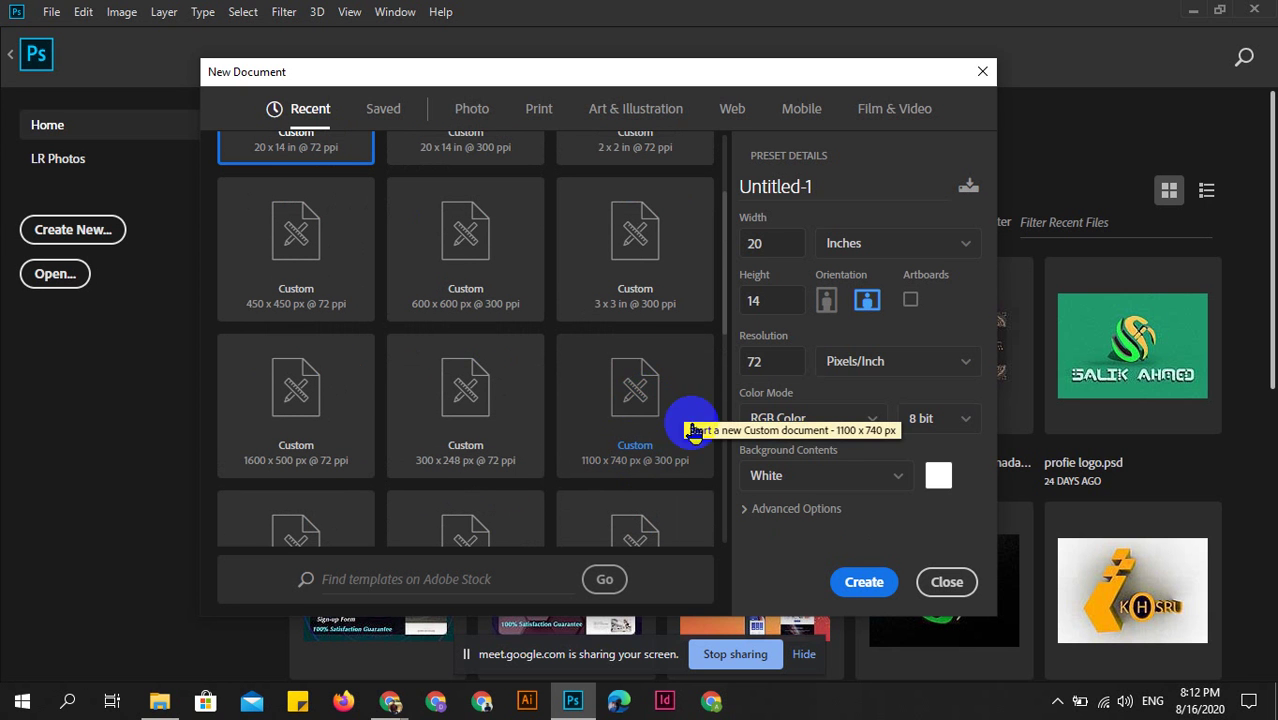
left_click(655, 465)
scroll(360, 390, "up", 2)
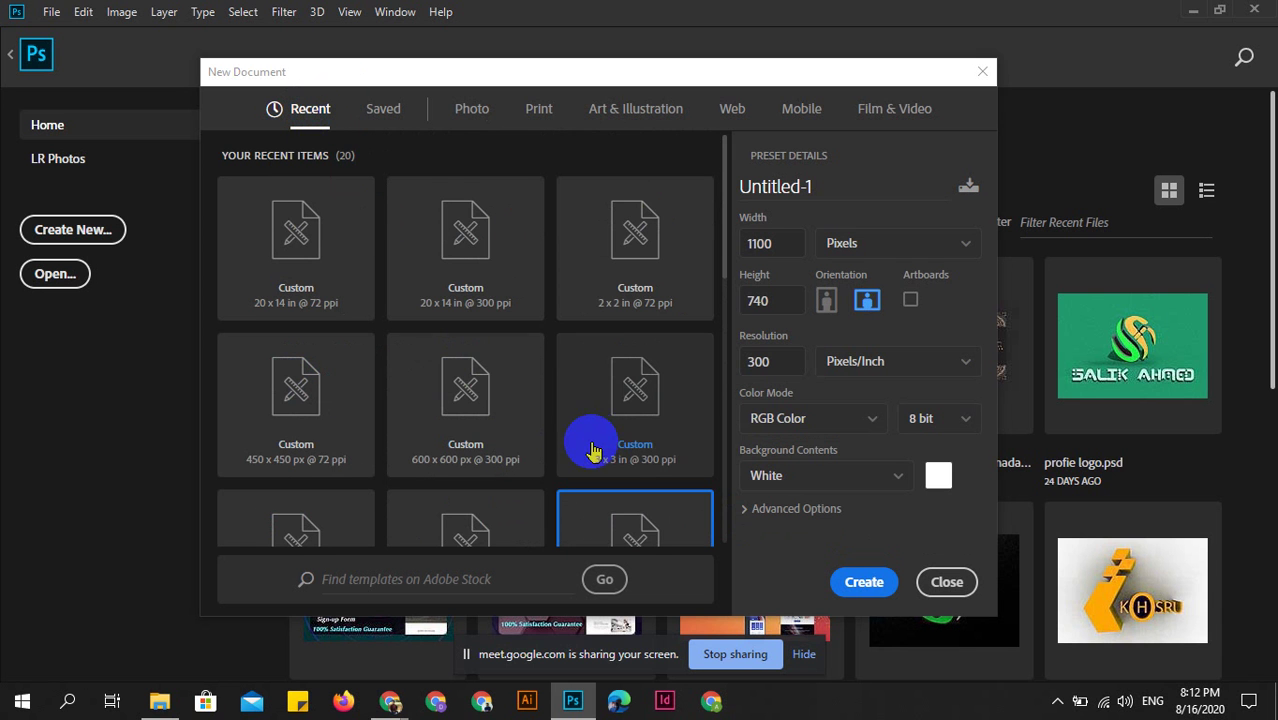
scroll(590, 430, "down", 2)
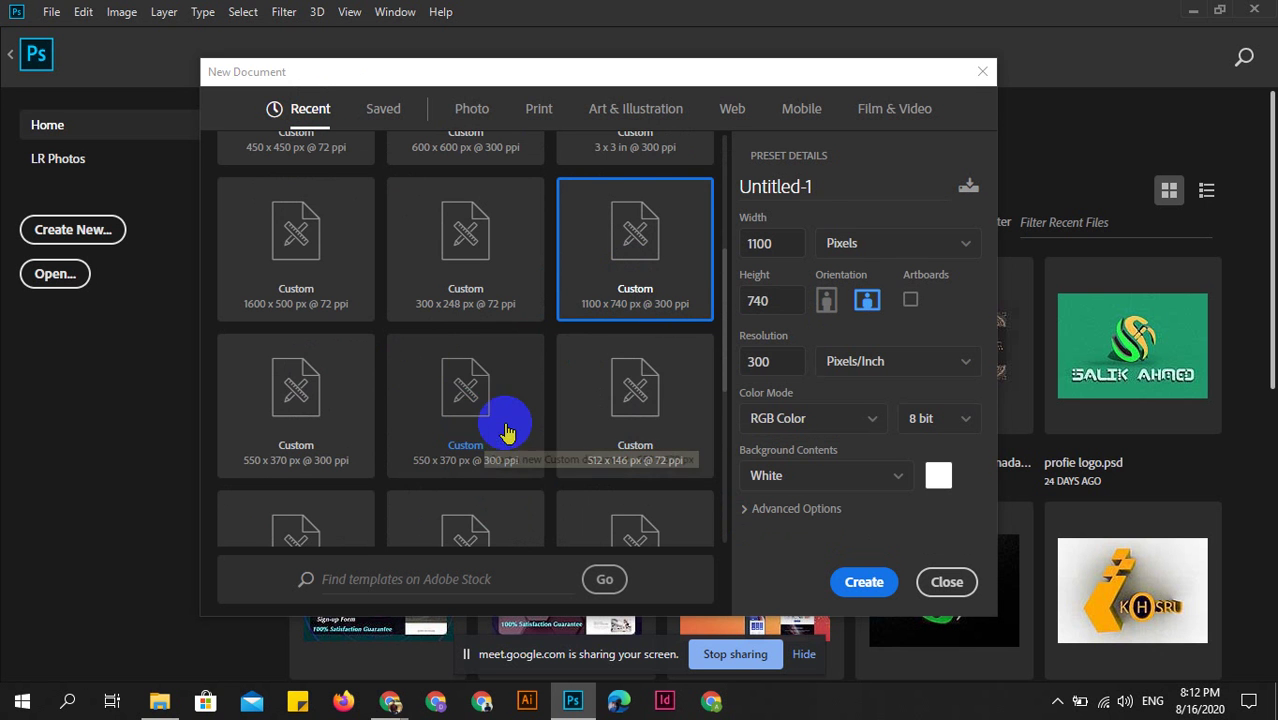
scroll(507, 420, "down", 1)
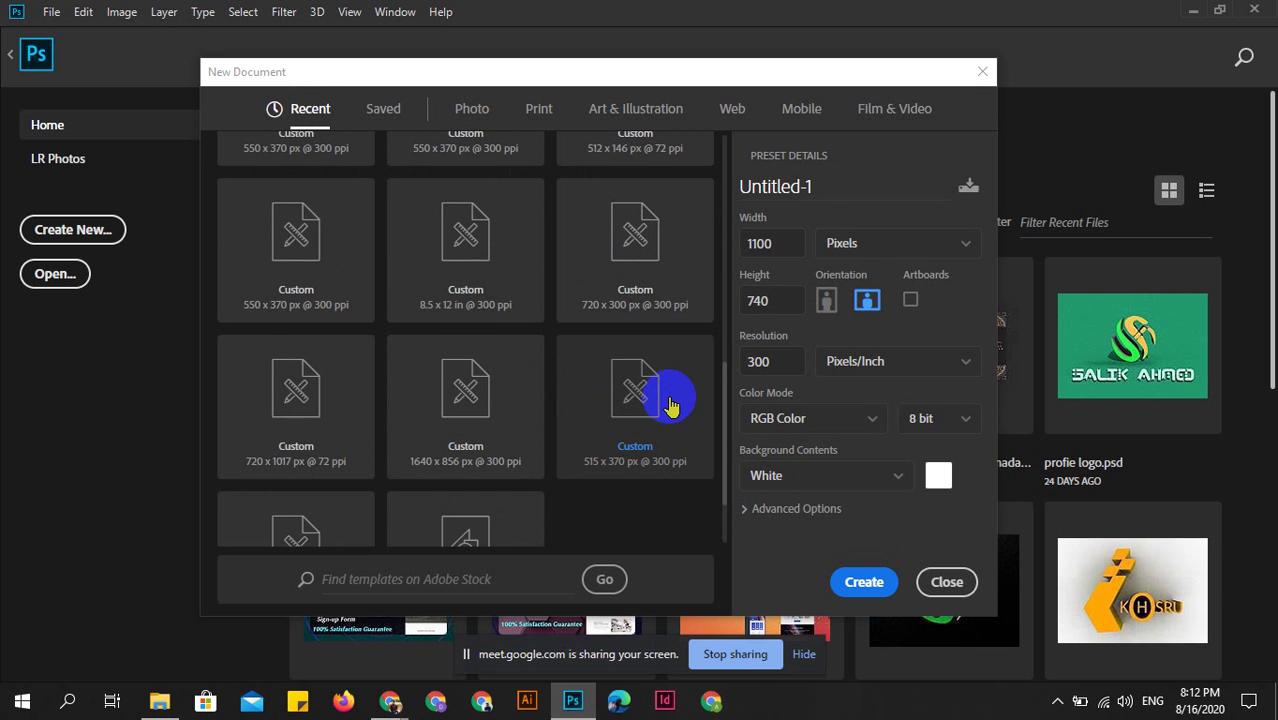
scroll(502, 362, "down", 1)
scroll(502, 362, "up", 1)
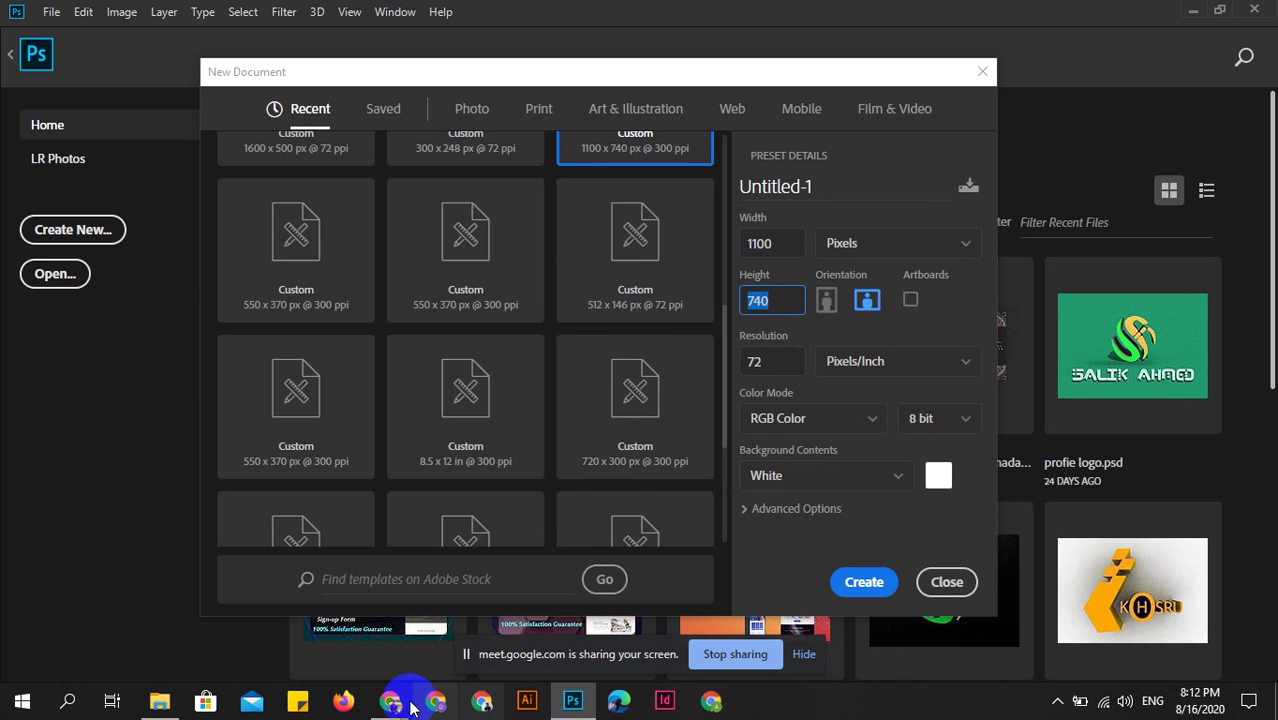
Check the new document's 1100 width, 740 height and 72 resolution values.
mouse_move(390, 701)
left_click(345, 620)
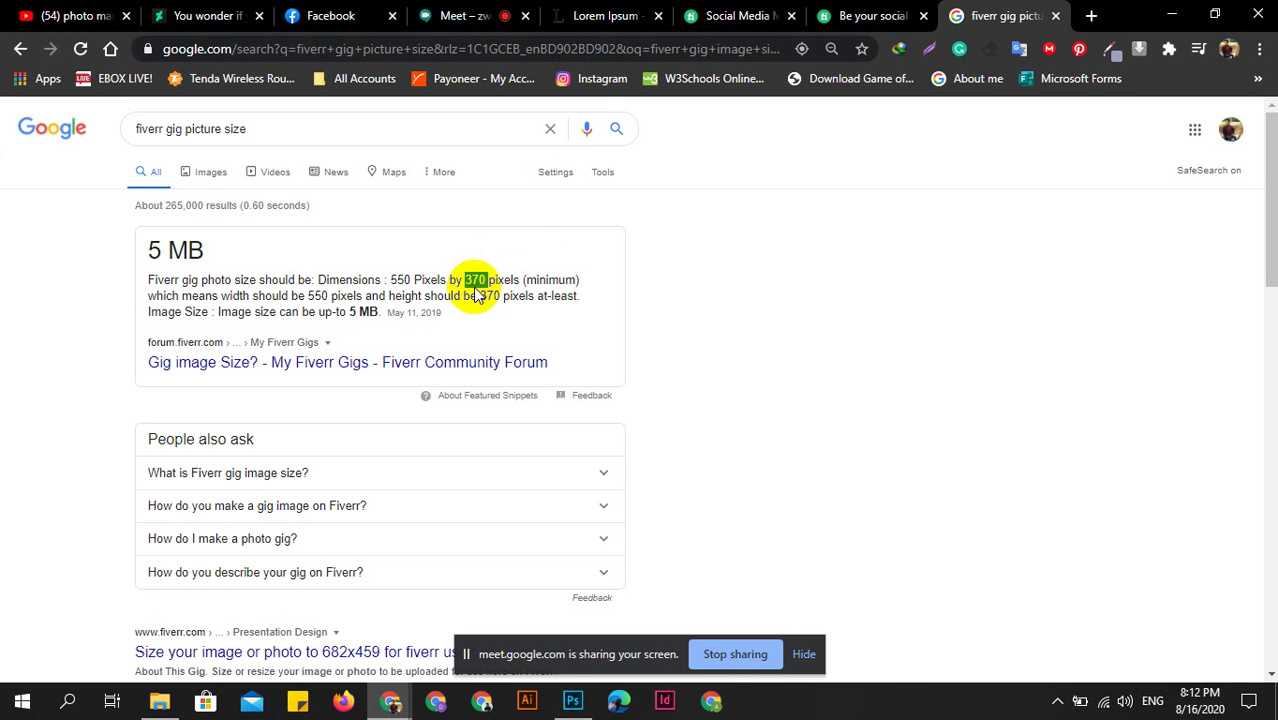
left_click(572, 700)
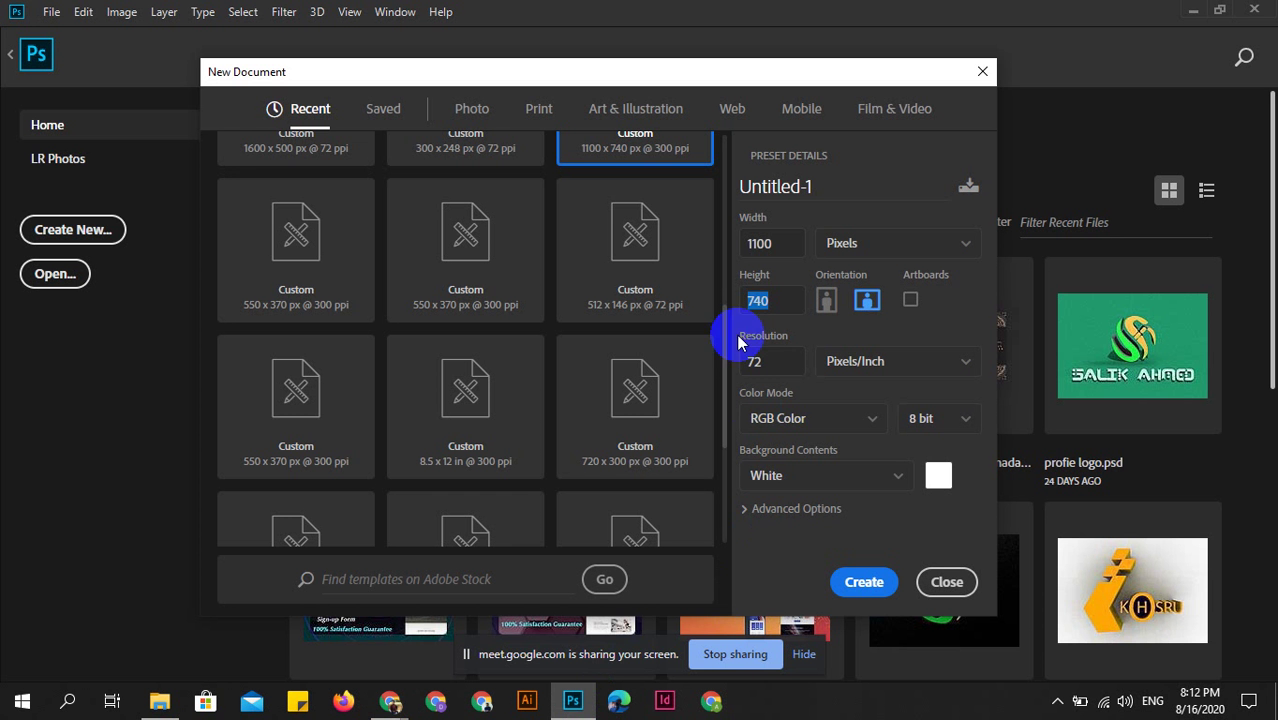
left_click(762, 298)
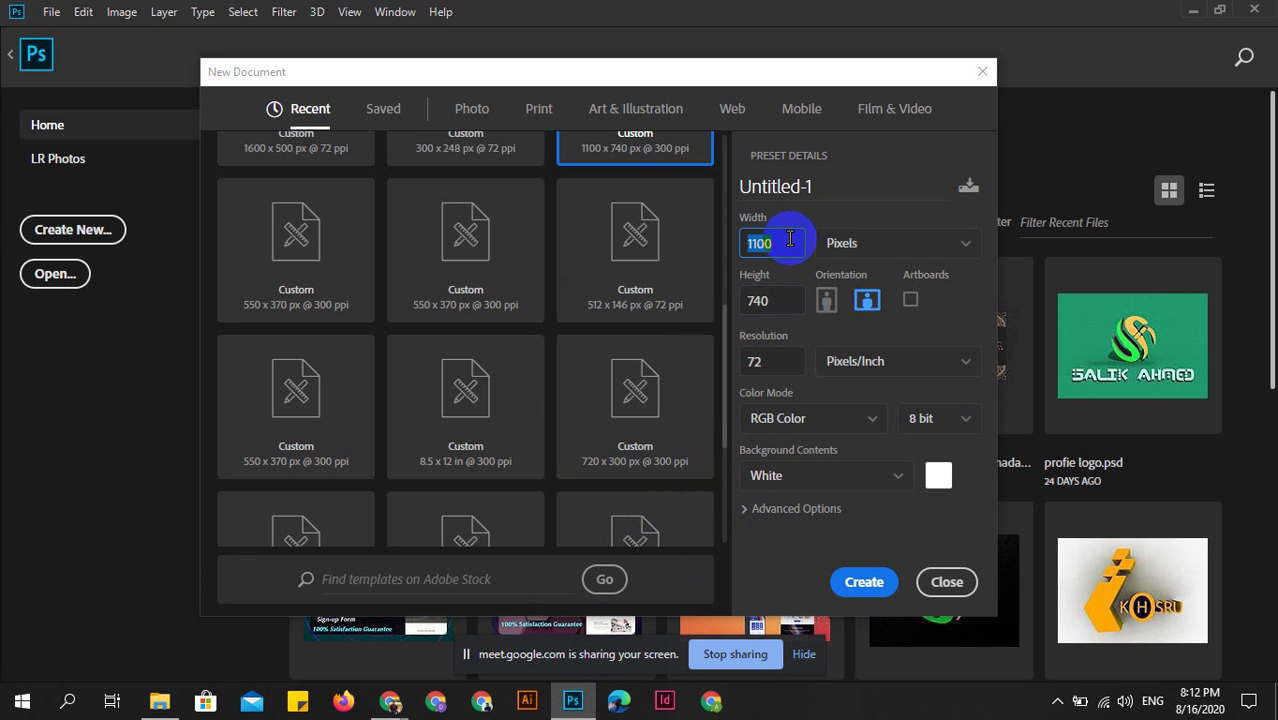
left_click(797, 300)
left_click(763, 242)
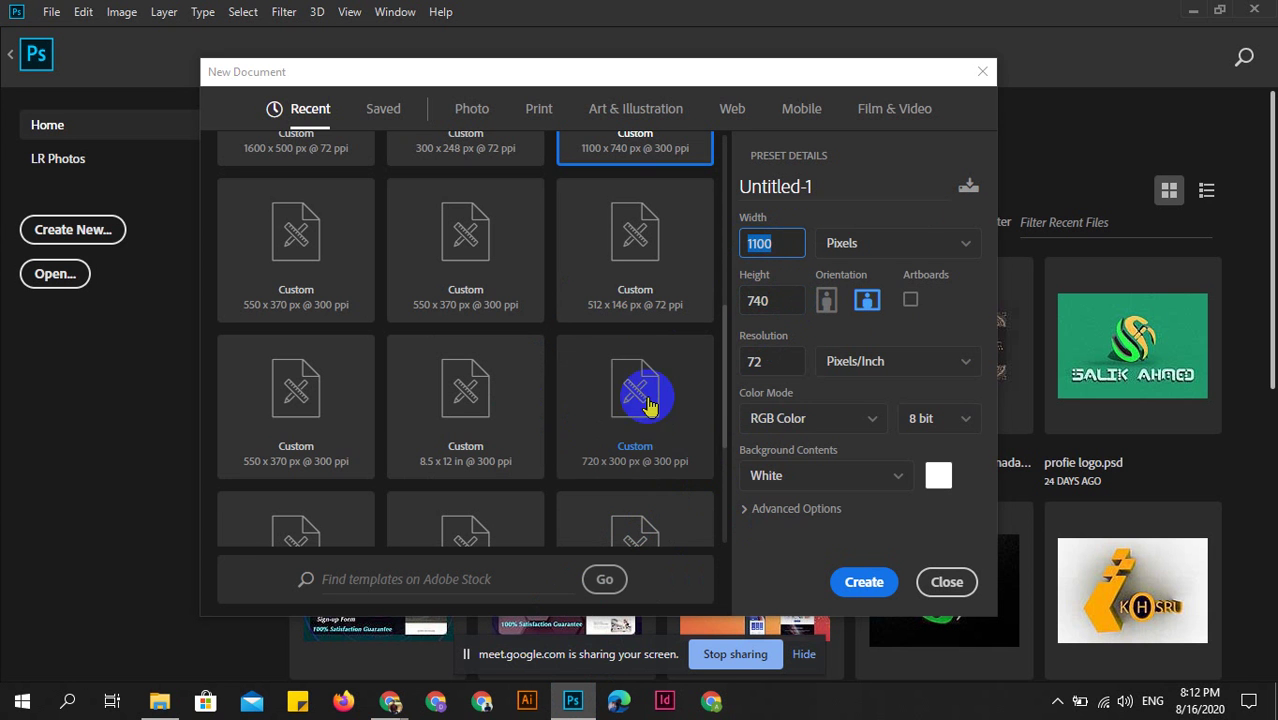
left_click(771, 358)
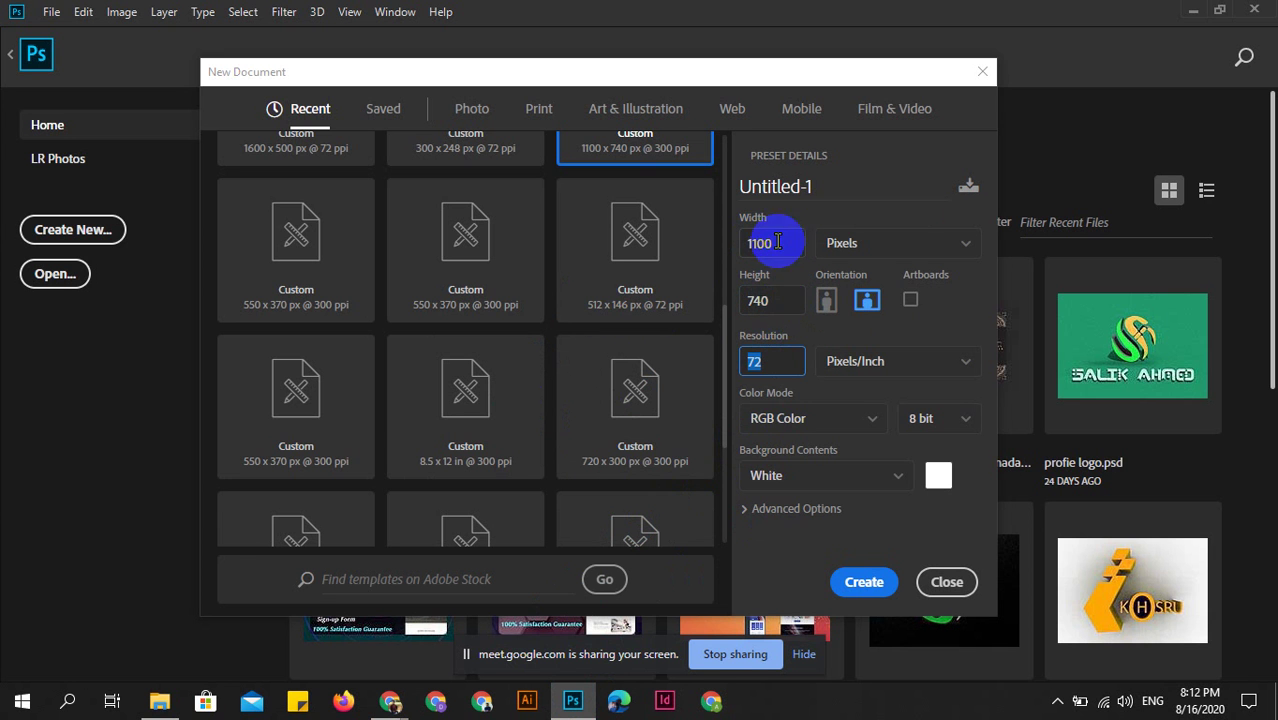
Compare with the 550 × 370 px gig recommendation and recheck width and height.
left_click(390, 700)
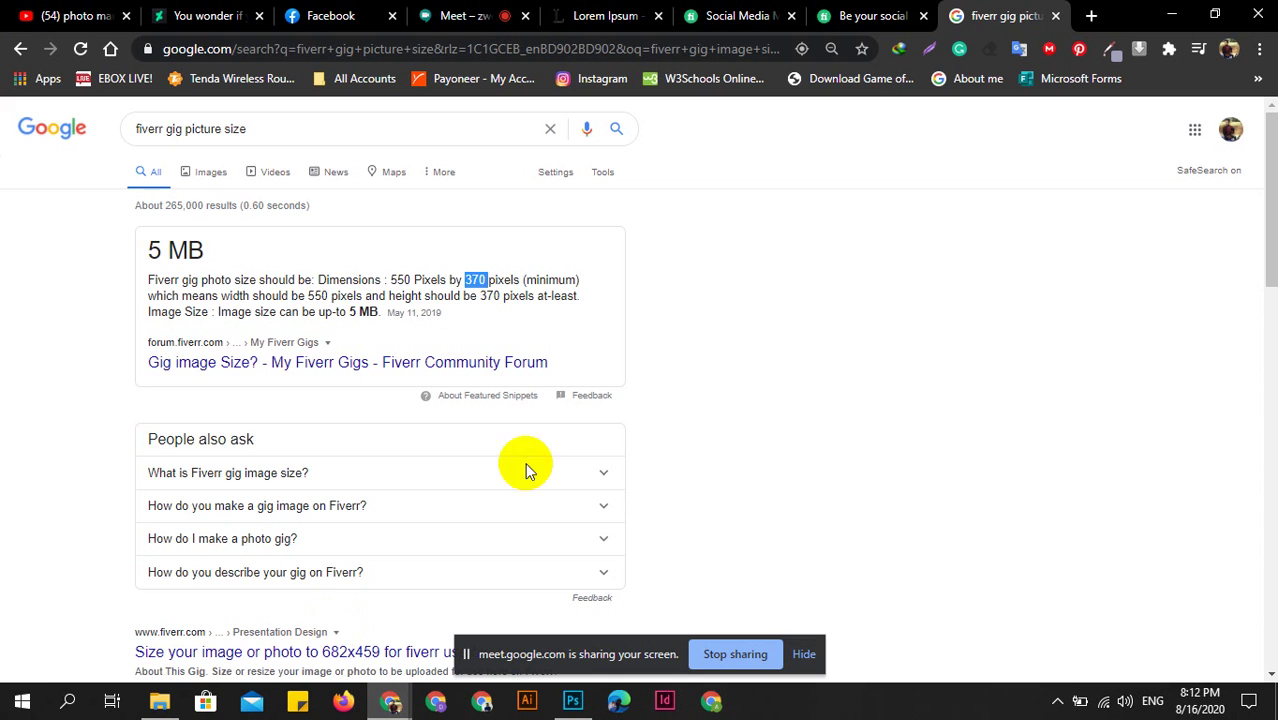
left_click_drag(388, 280, 487, 281)
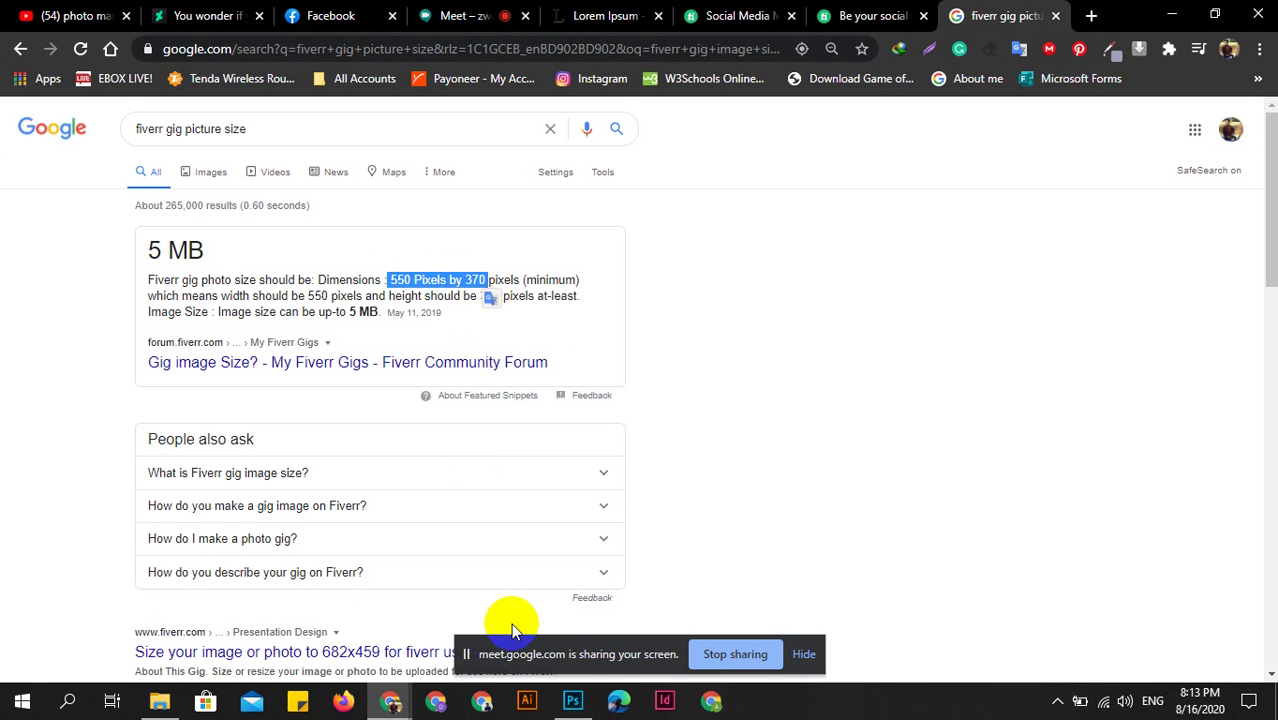
left_click(572, 700)
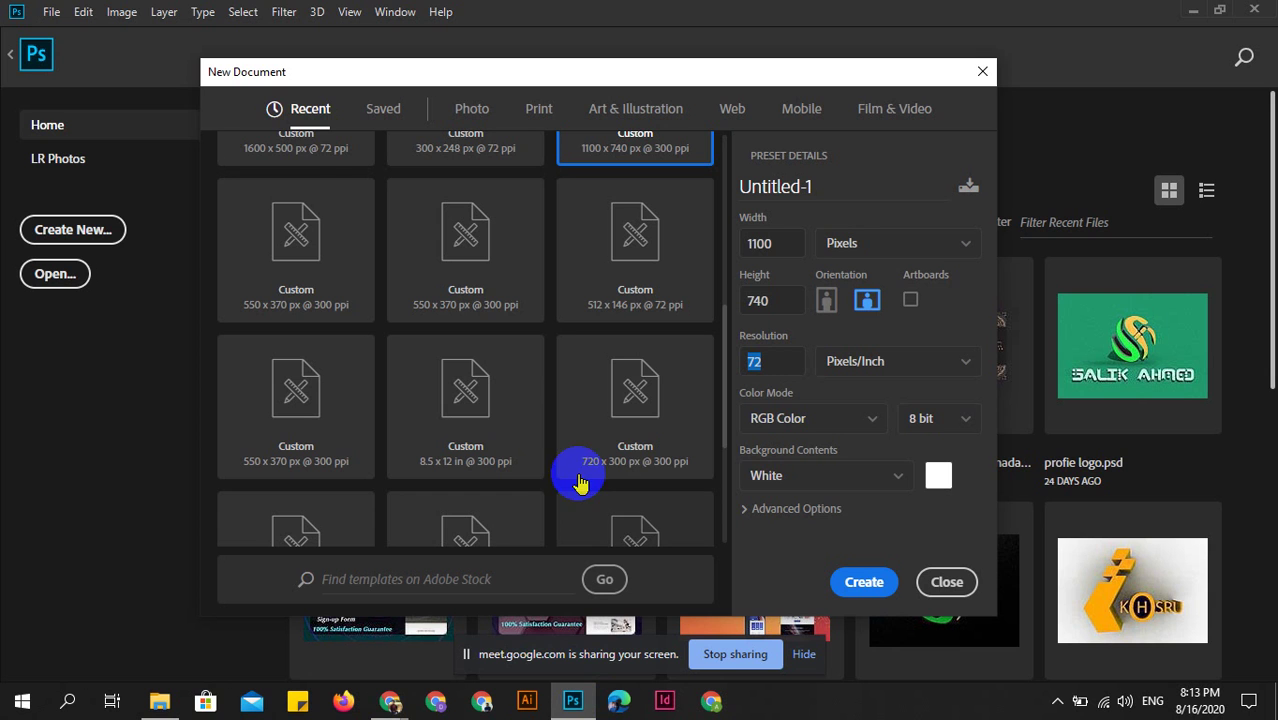
double_click(770, 243)
double_click(787, 298)
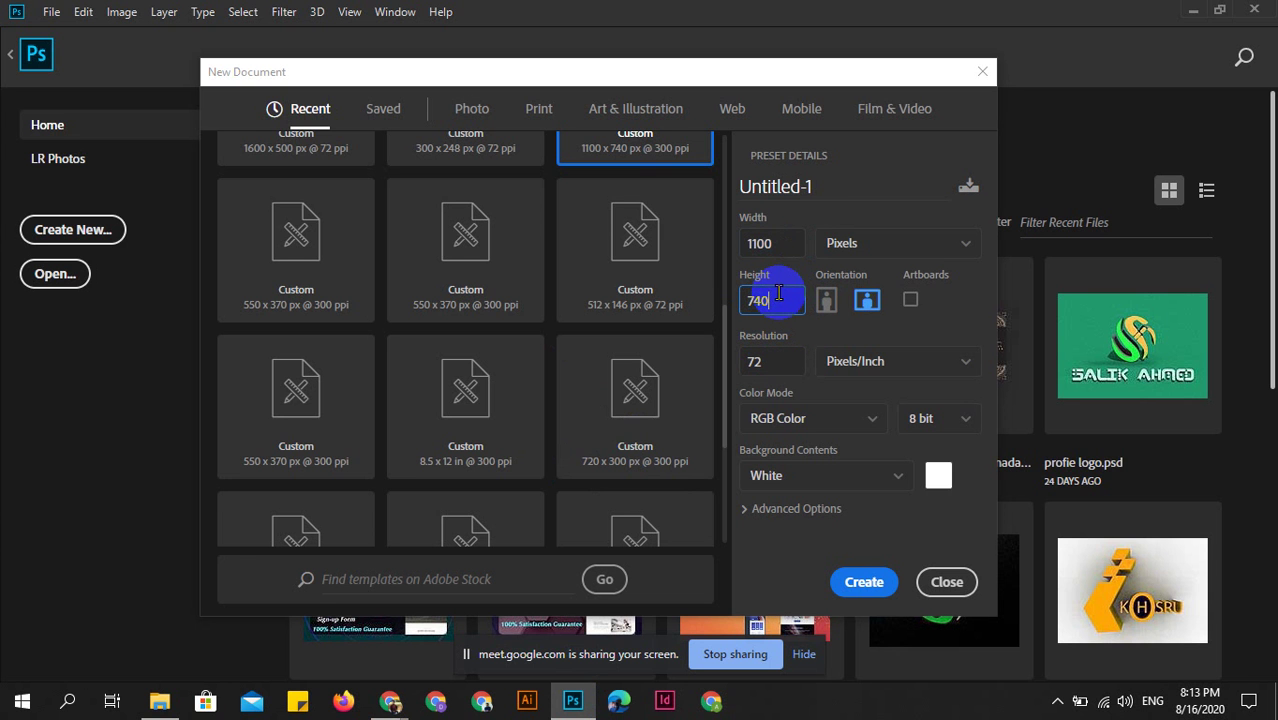
Keep Pixels units and RGB Color mode, and create the 1100 × 740 document.
left_click(883, 245)
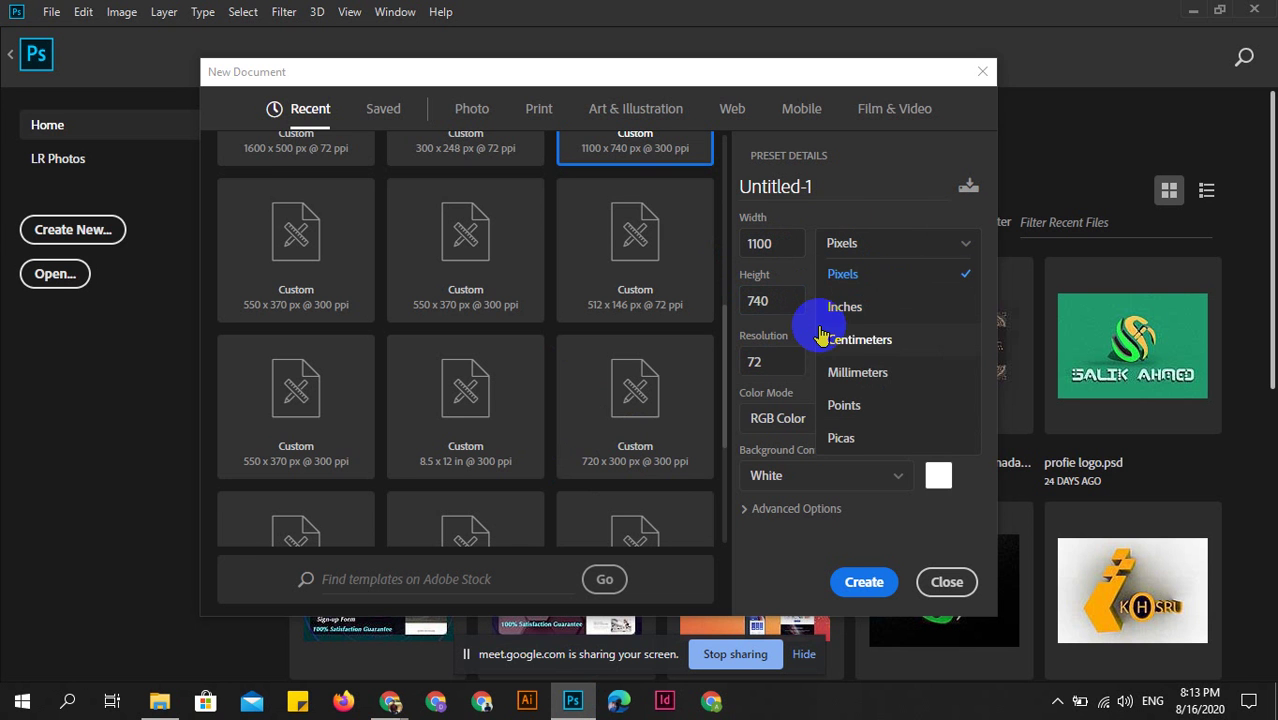
left_click(872, 246)
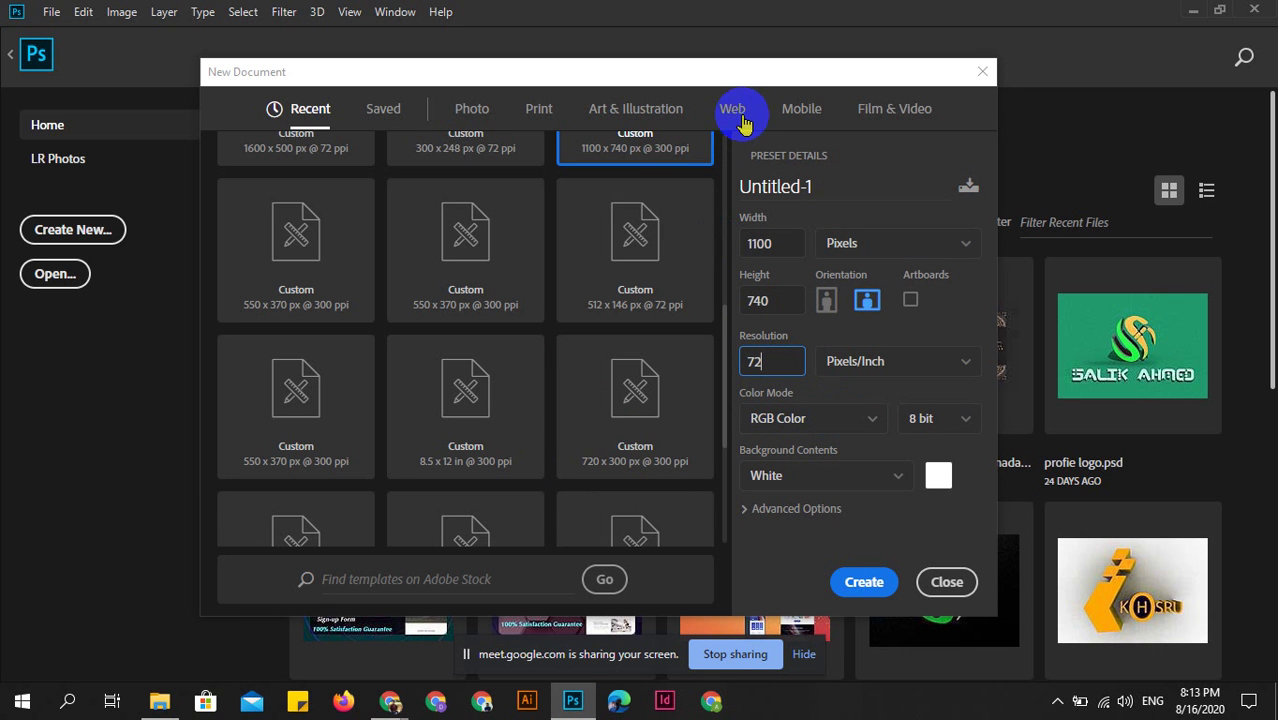
left_click(800, 418)
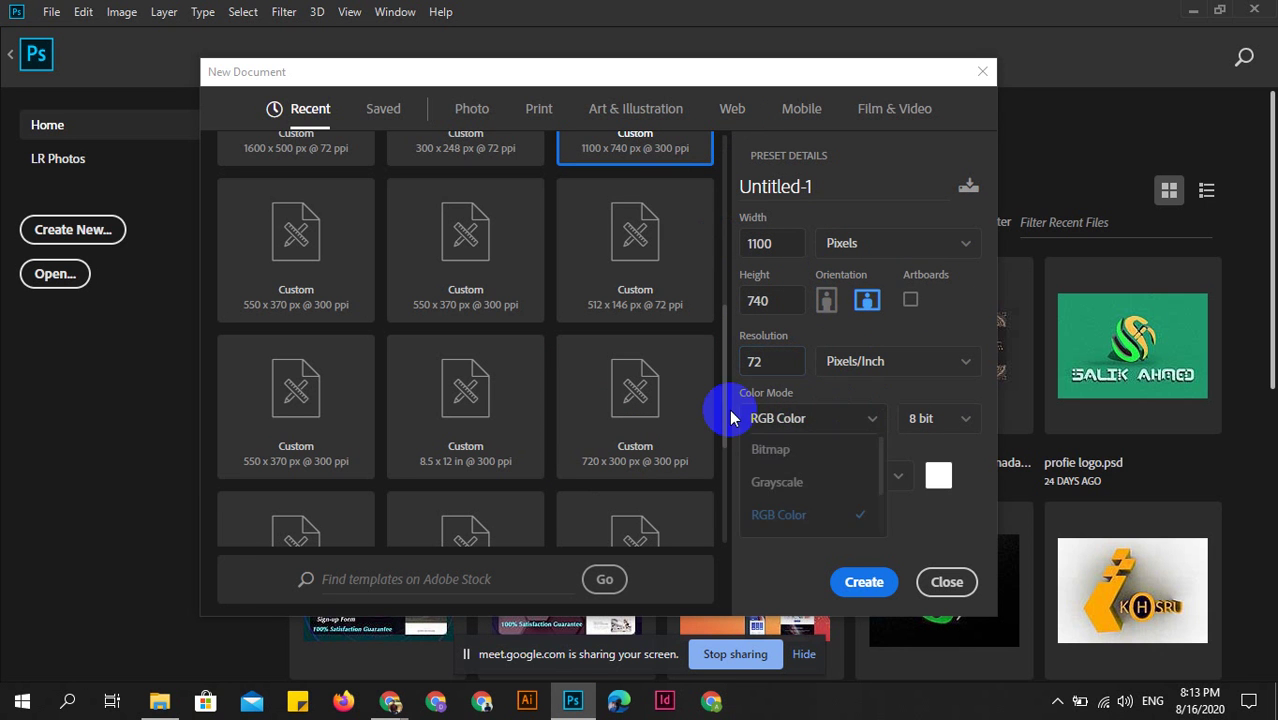
scroll(798, 530, "down", 1)
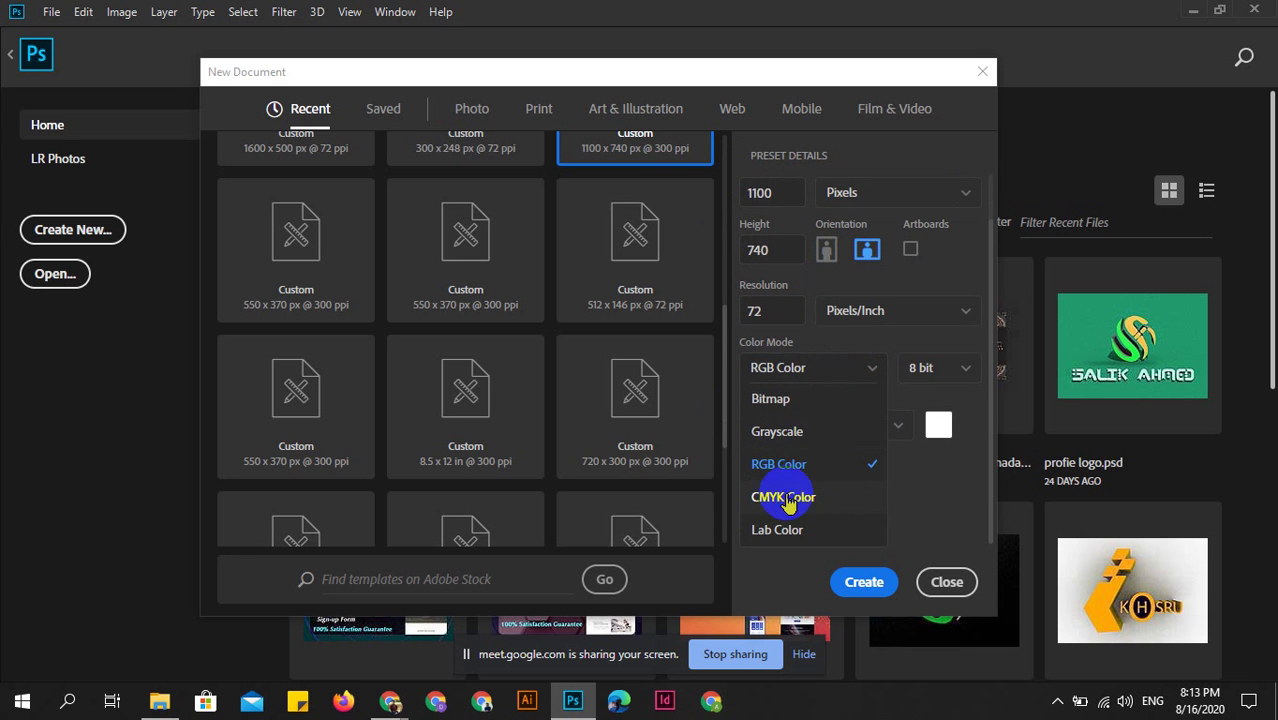
left_click(858, 369)
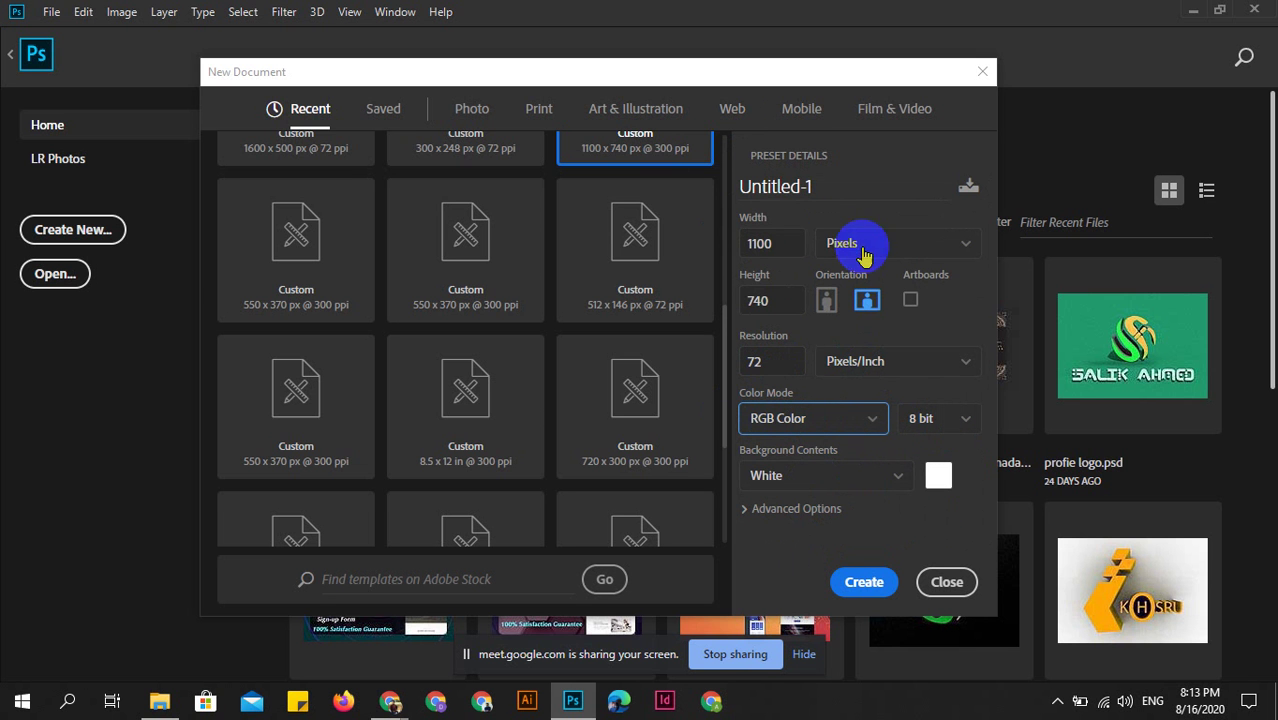
scroll(440, 355, "up", 3)
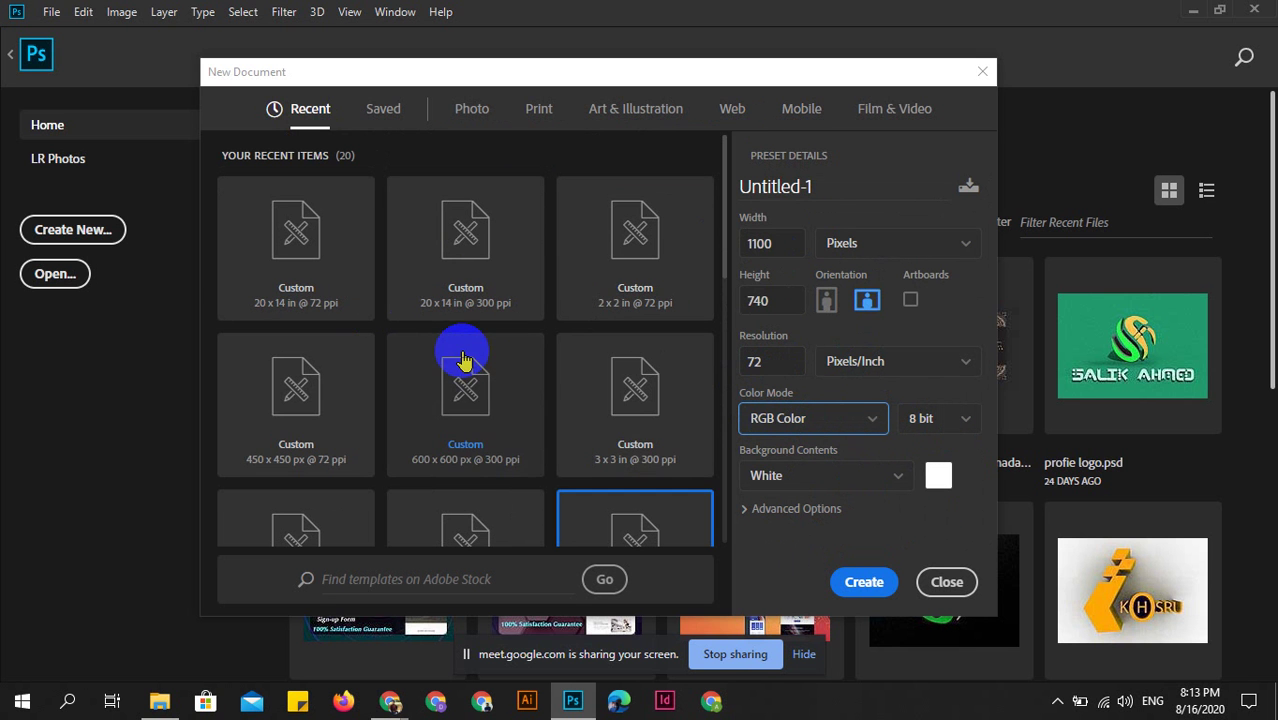
left_click(864, 584)
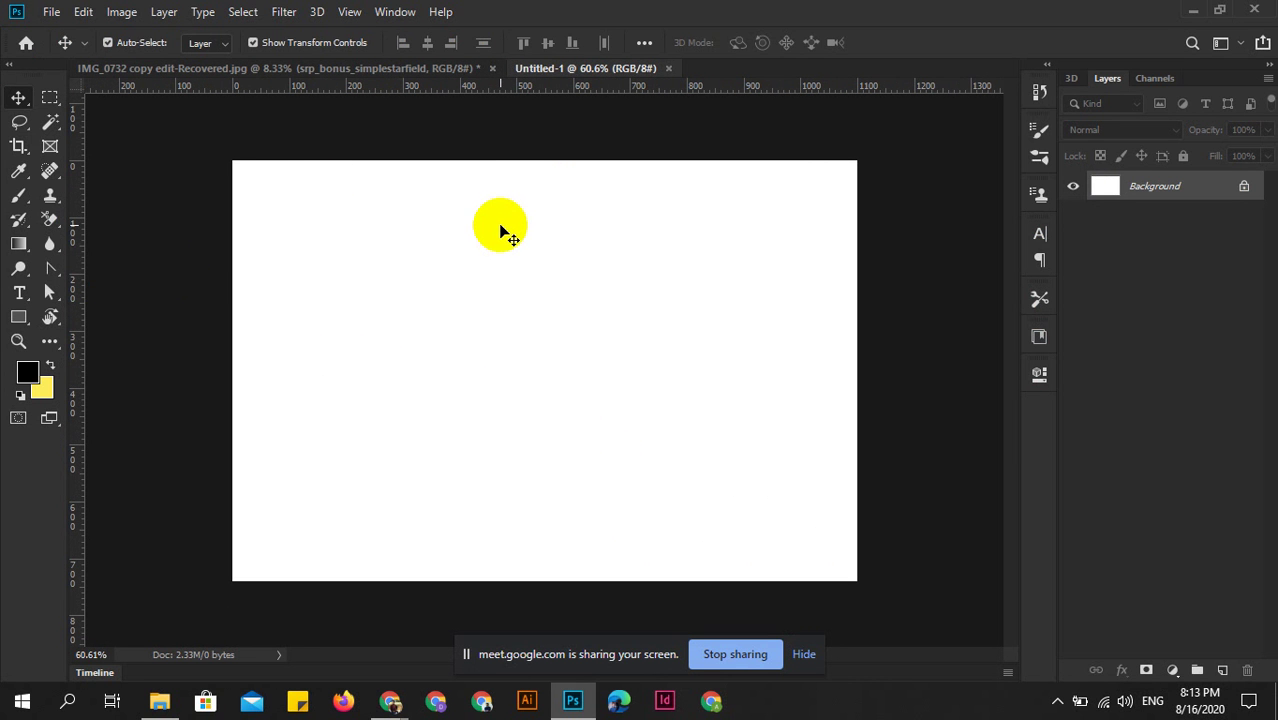
Fit the new canvas on screen and set the view zoom to 66.7%.
key("ctrl+0")
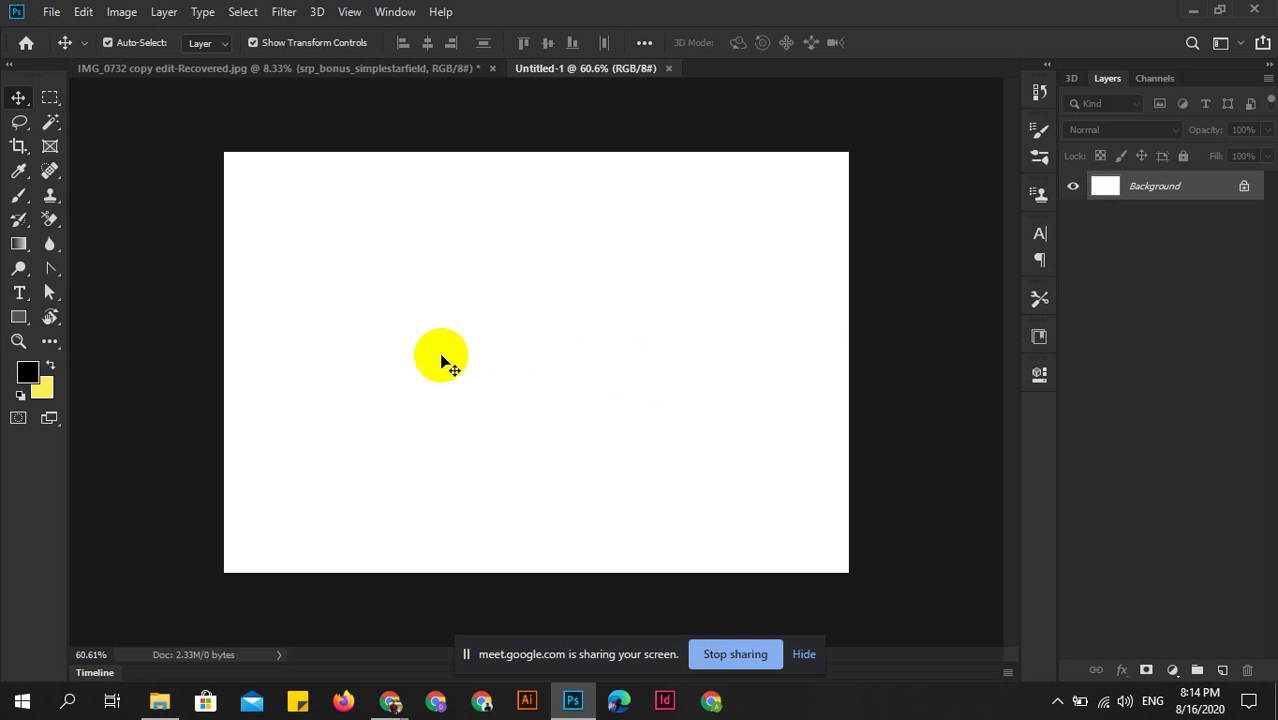
key("ctrl+minus")
key("ctrl+plus")
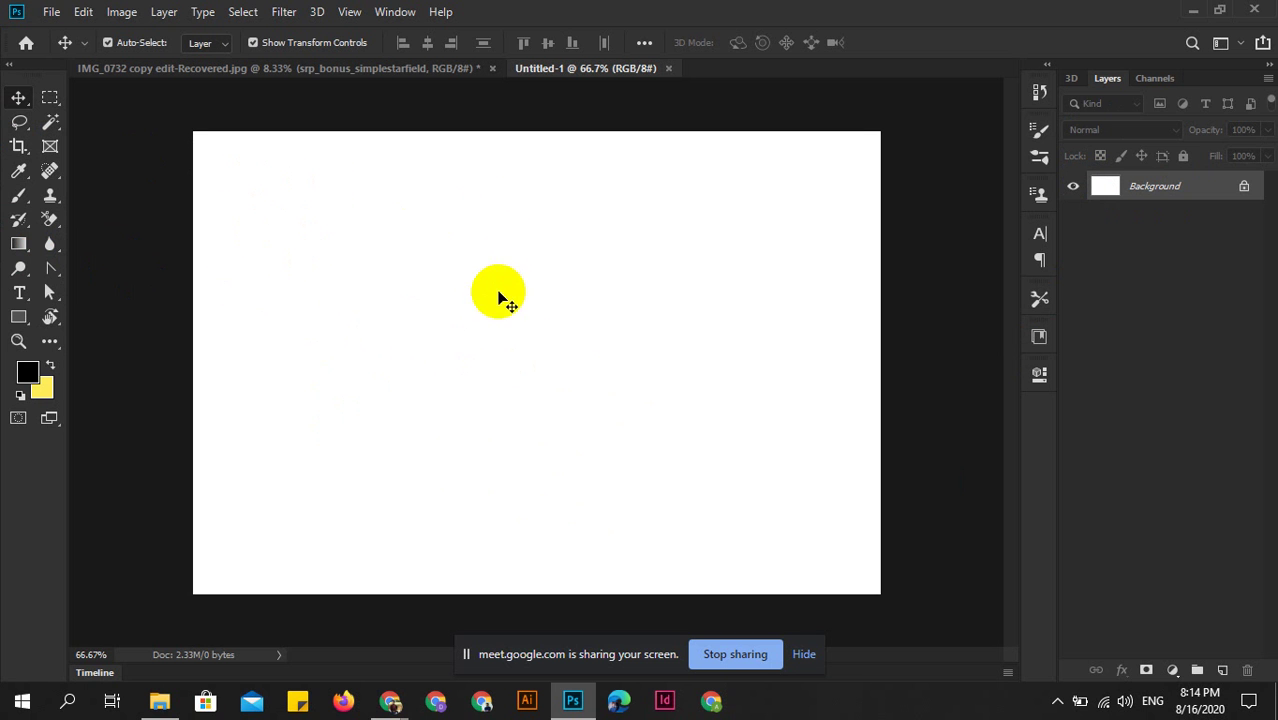
left_click(101, 195)
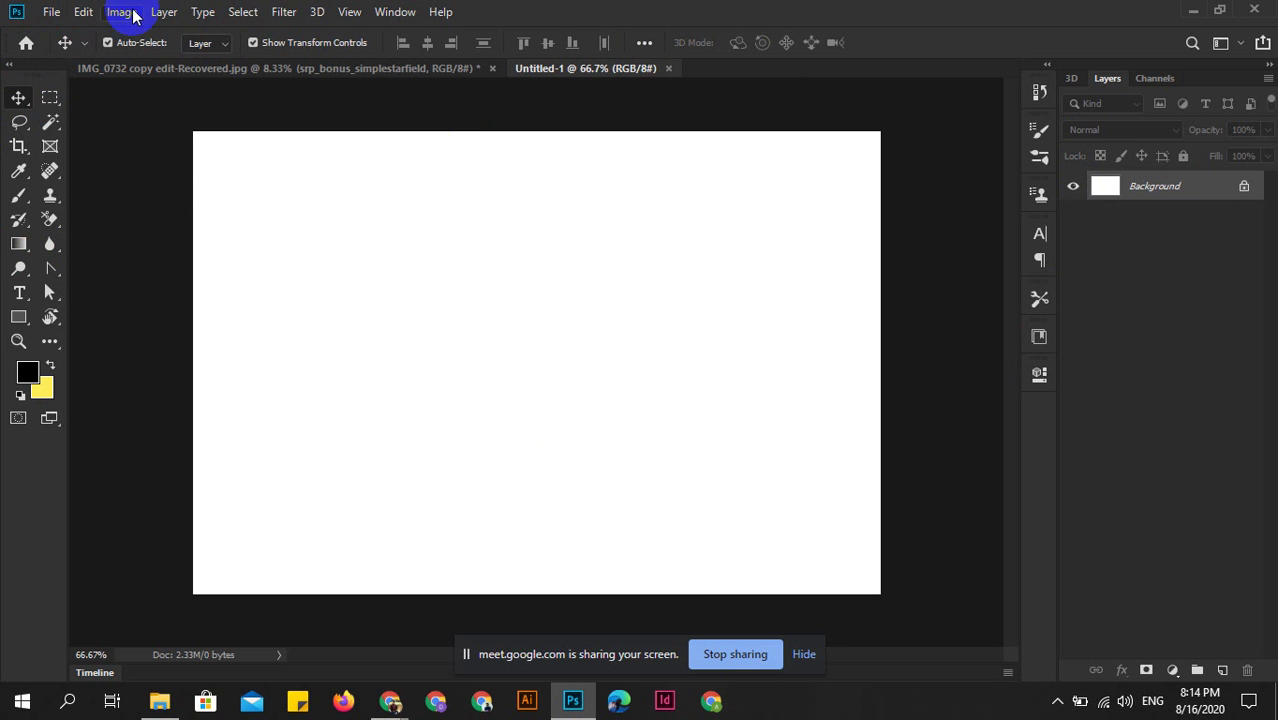
Look through the Image menu and toggle the toolbar between one and two columns.
left_click(390, 12)
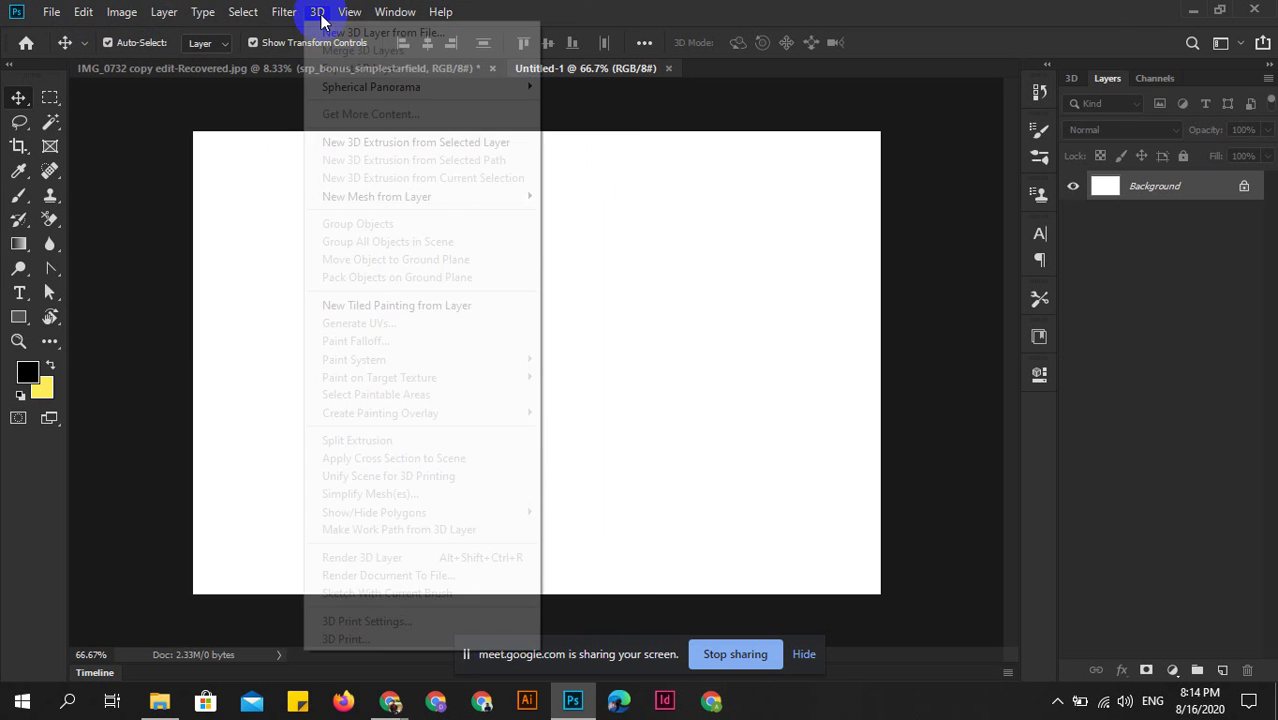
left_click(120, 12)
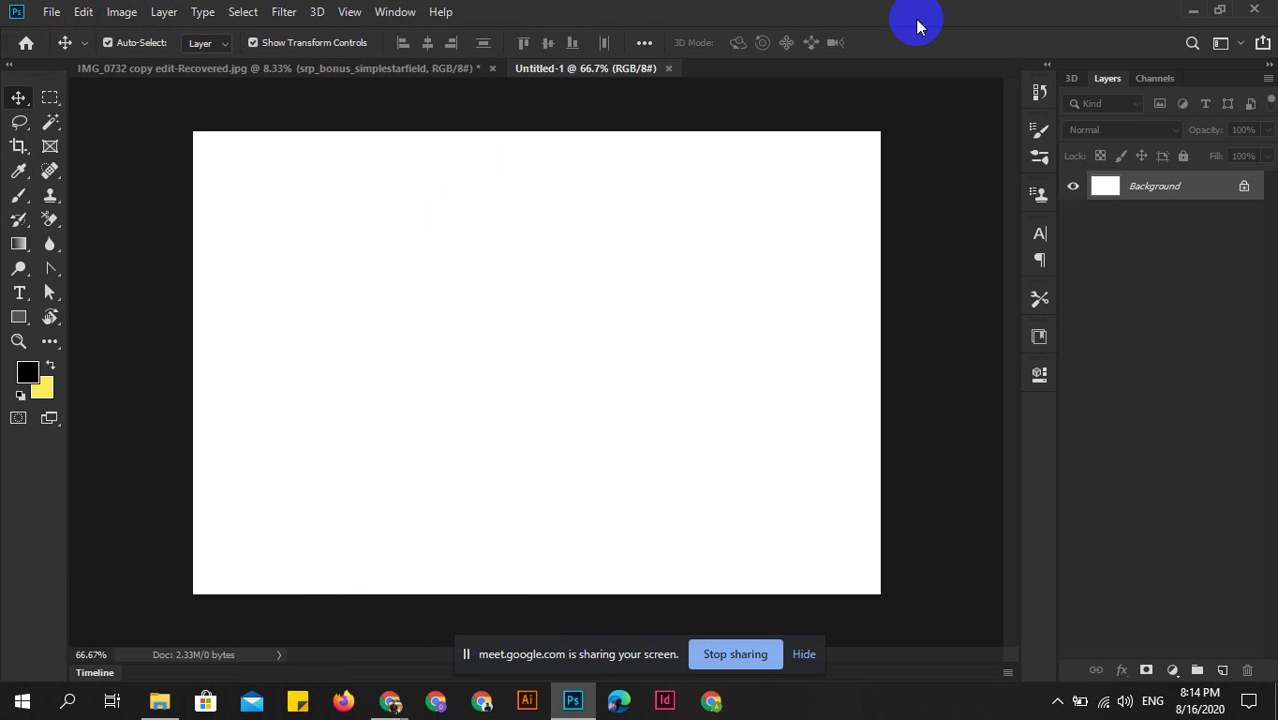
left_click(8, 64)
left_click(8, 64)
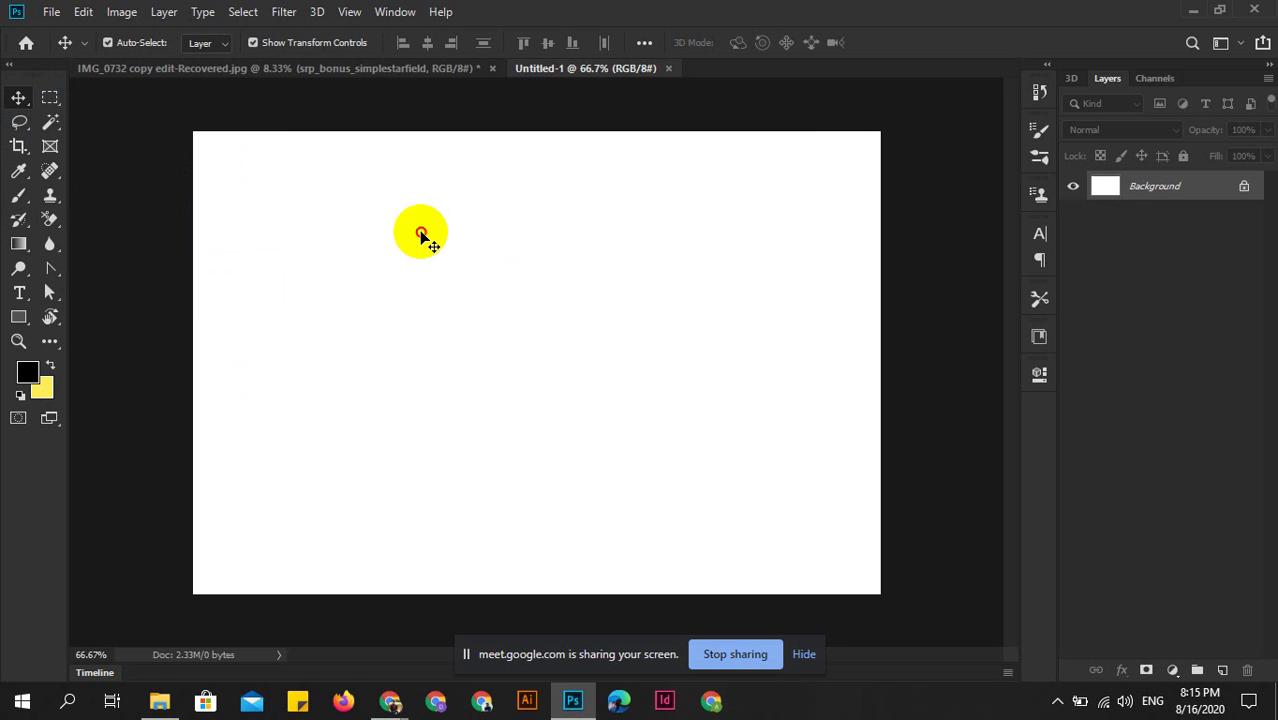
Switch to the Marquee then Move tool, and bring the Chrome gig-size results forward.
key("m")
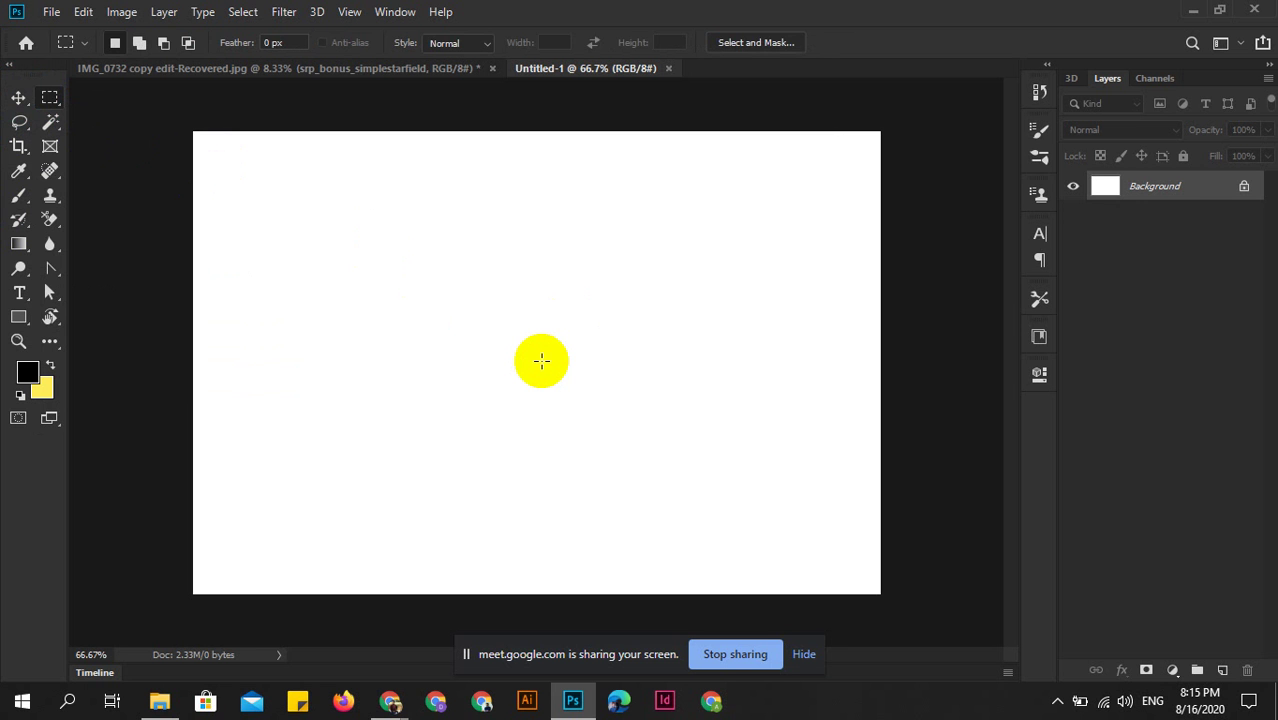
key("v")
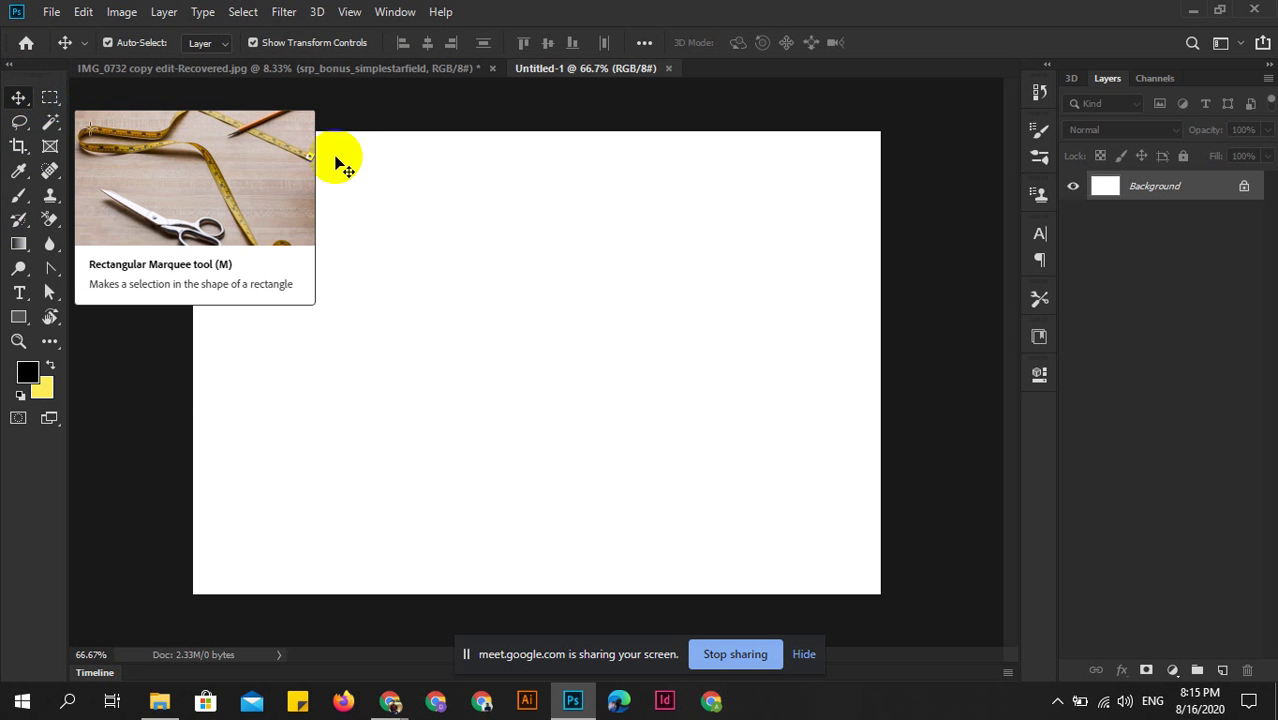
left_click(393, 700)
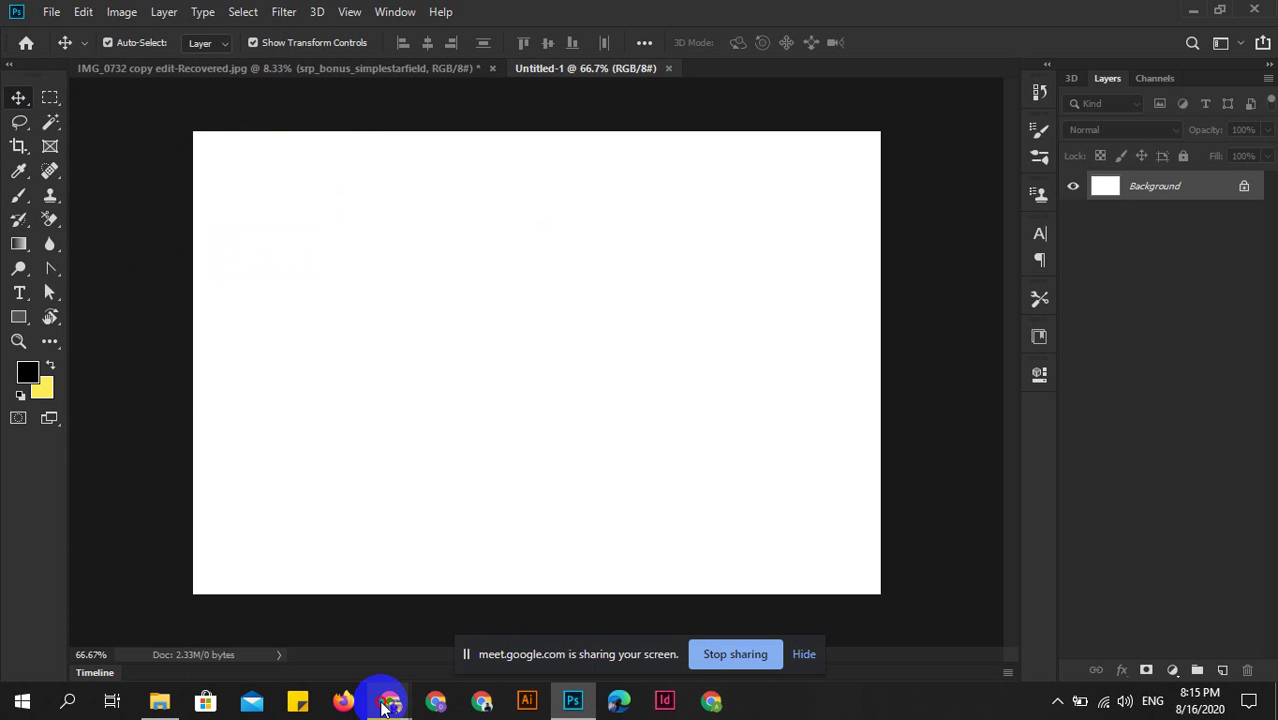
left_click(340, 624)
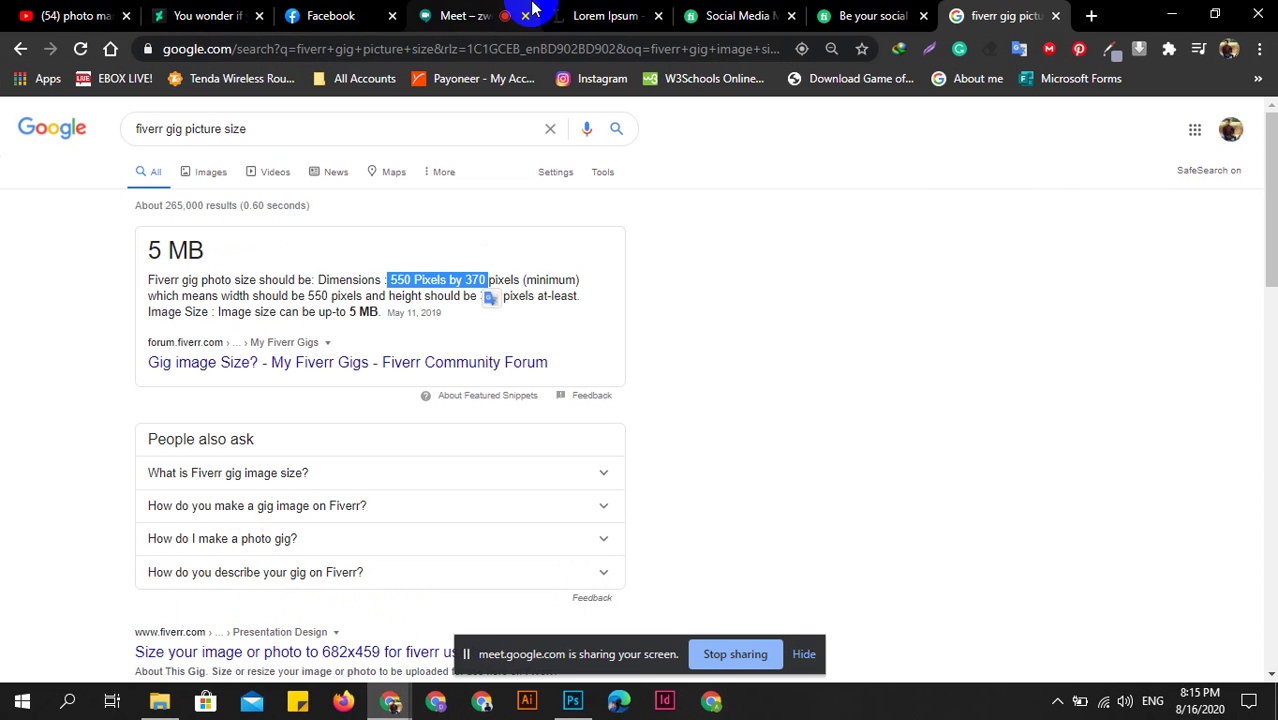
Mute and unmute the Meet microphone, then return to the Photoshop canvas.
left_click(480, 15)
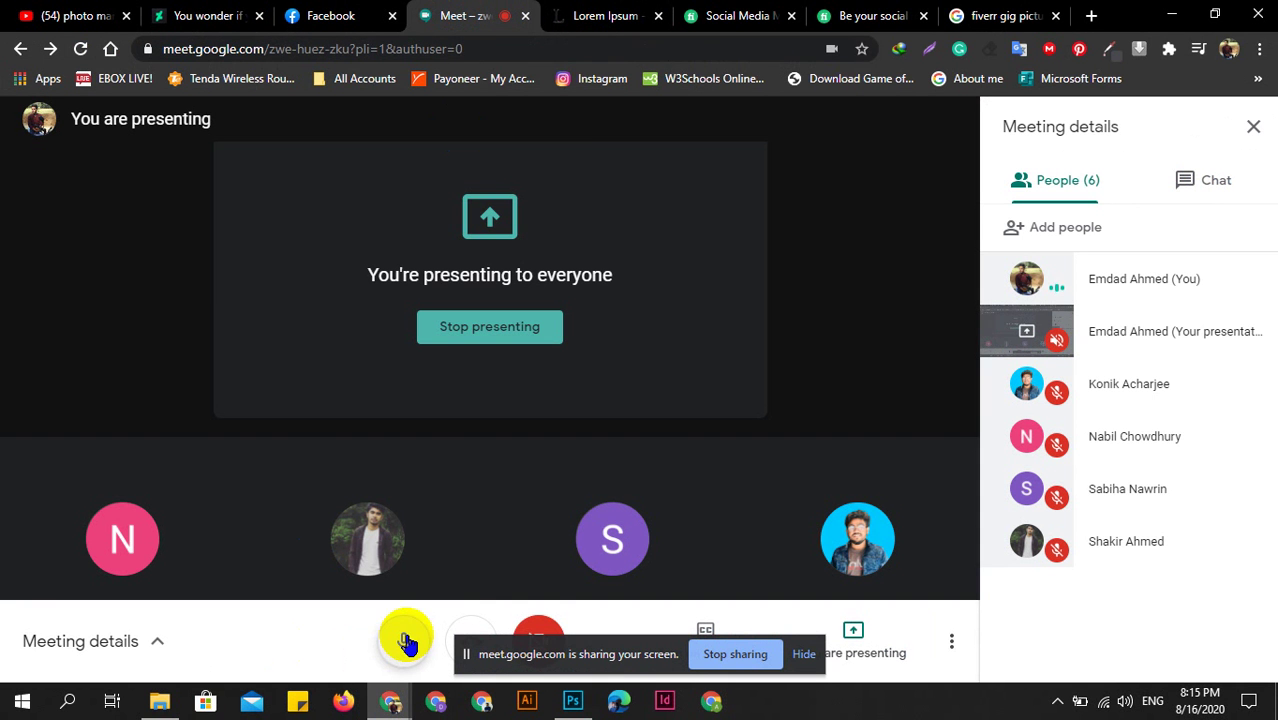
left_click(403, 641)
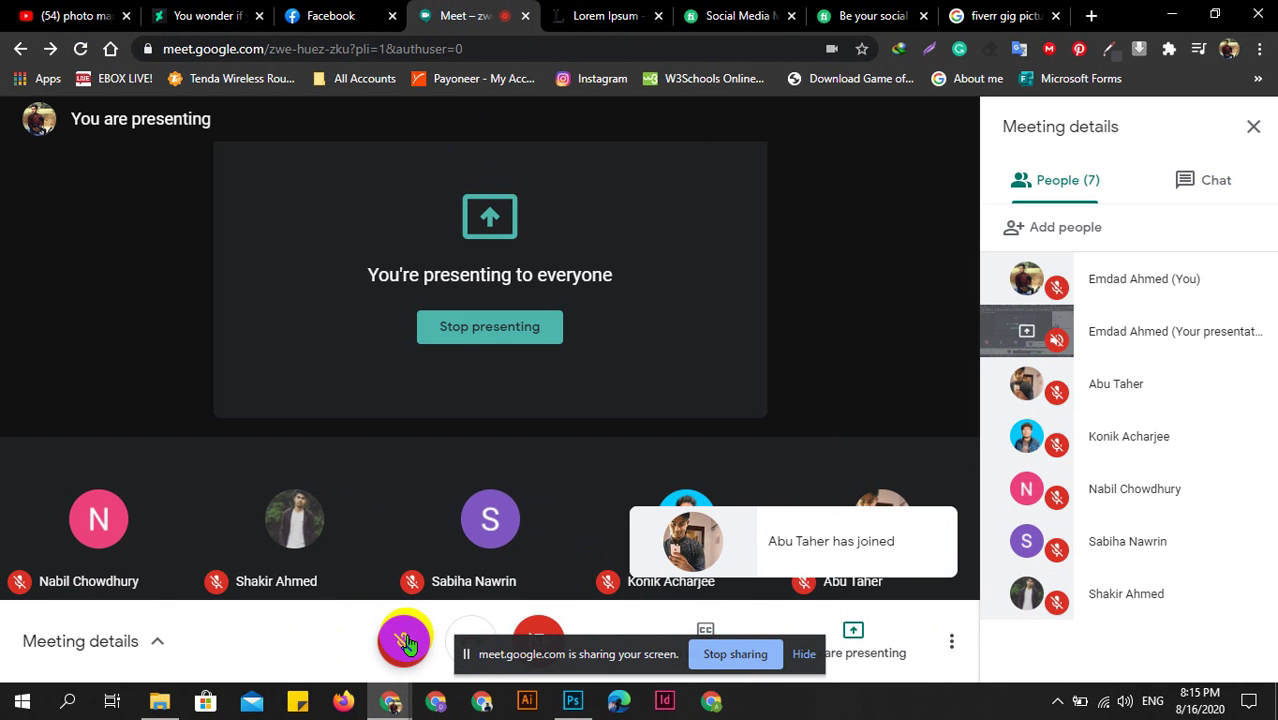
left_click(405, 643)
left_click(572, 700)
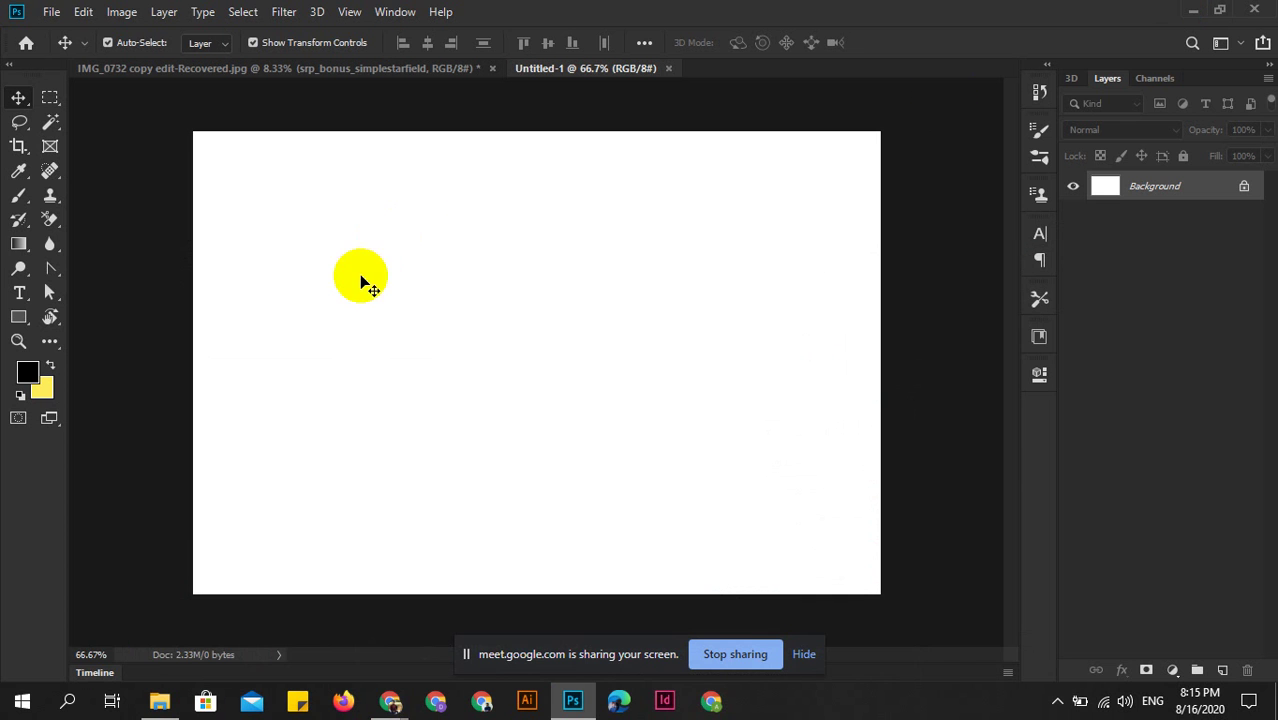
left_click(20, 98)
left_click(157, 215)
key("m")
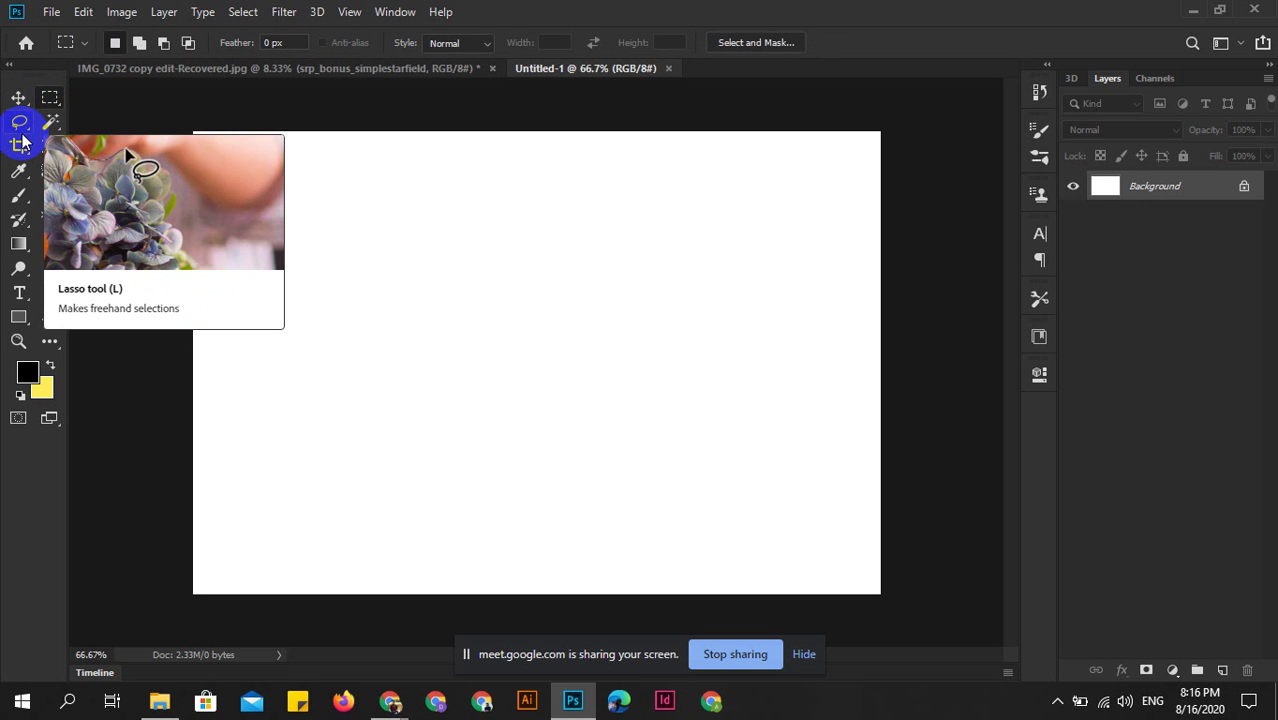
left_click(17, 96)
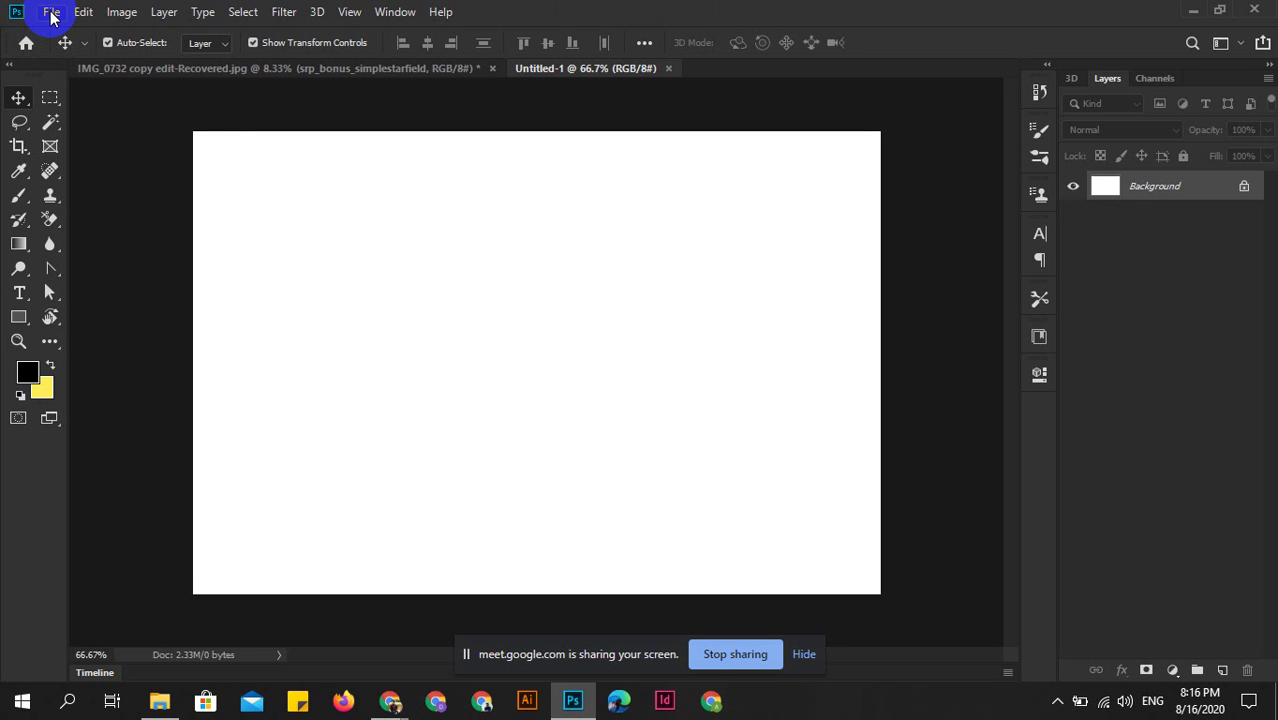
left_click(52, 13)
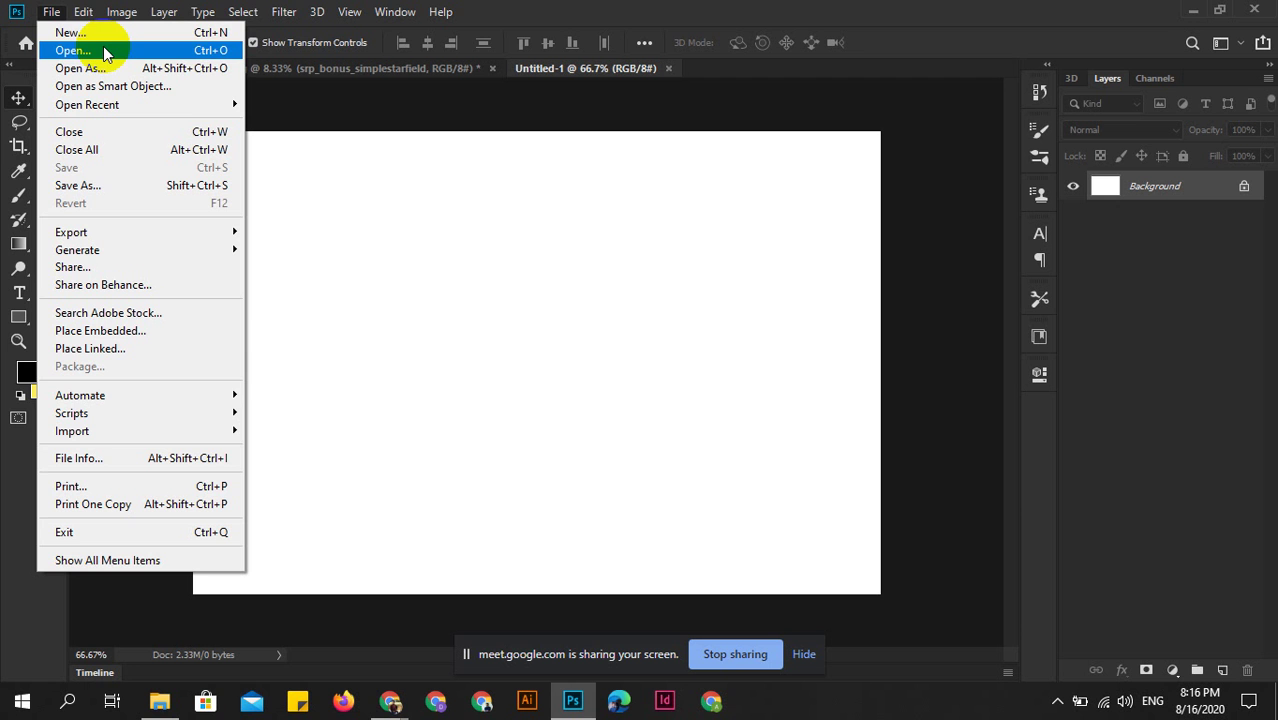
left_click(103, 50)
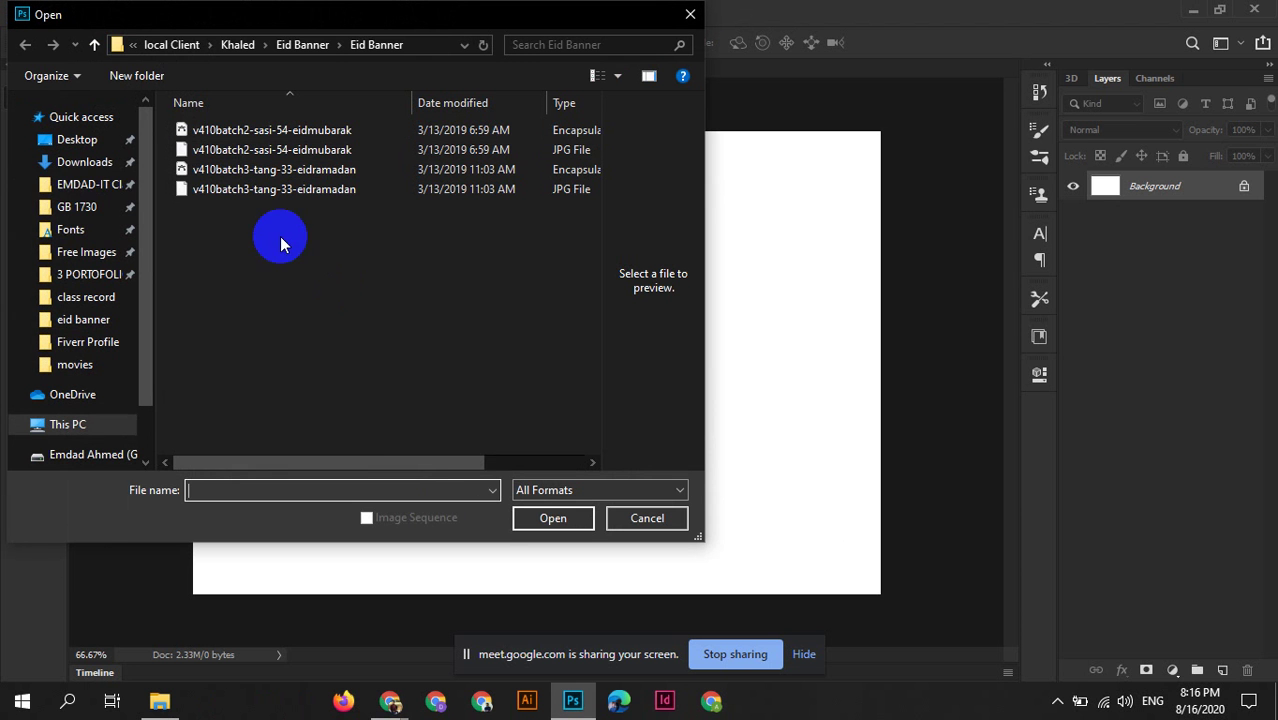
left_click(75, 186)
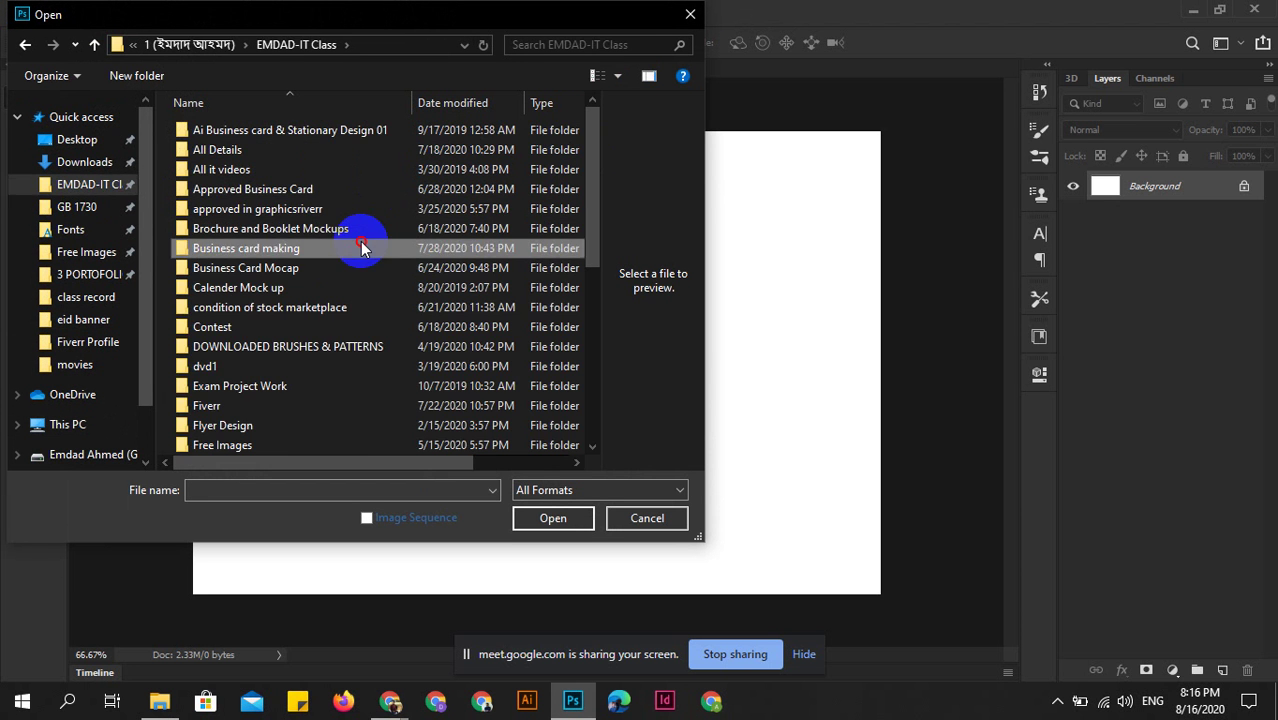
double_click(360, 248)
left_click(230, 248)
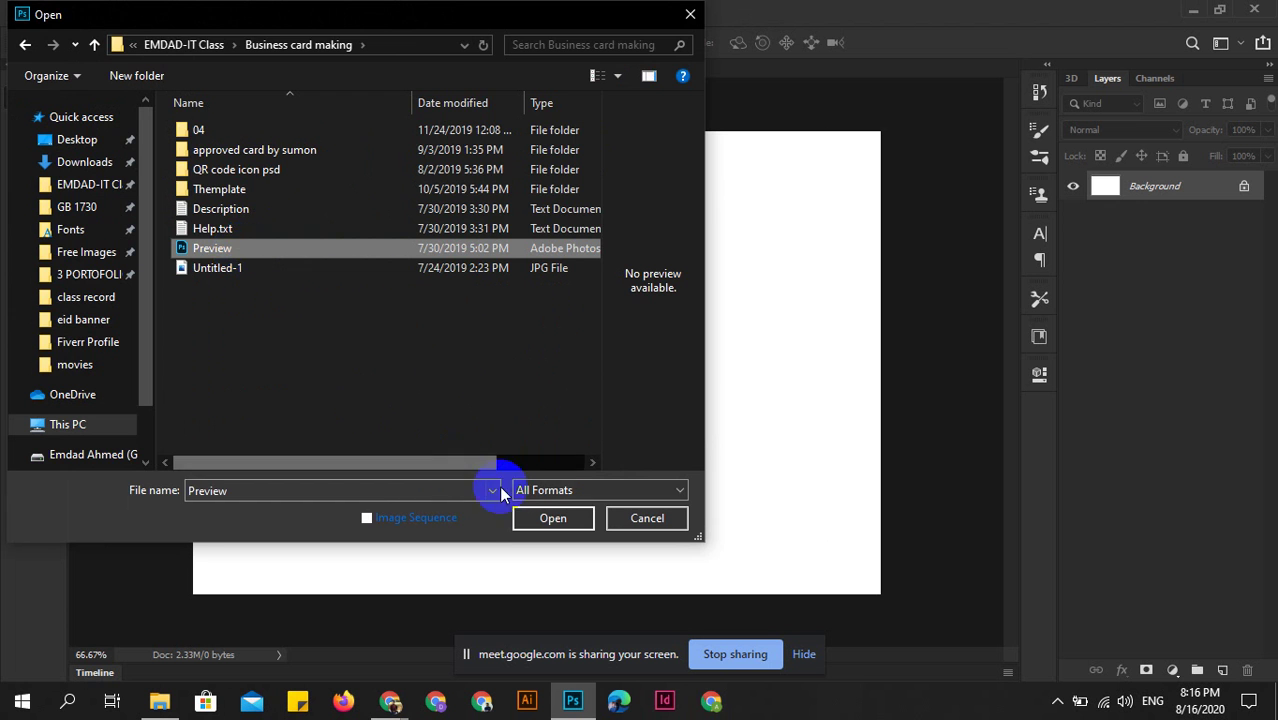
left_click(647, 518)
left_click(52, 12)
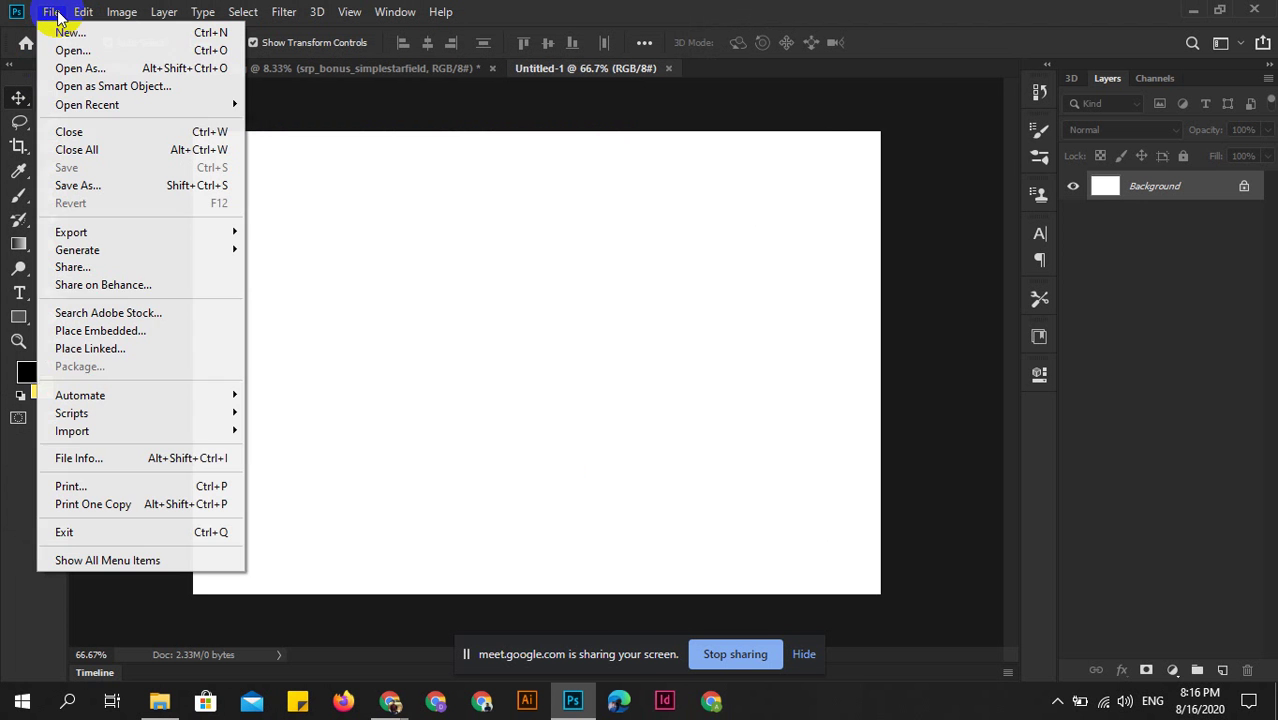
left_click(147, 72)
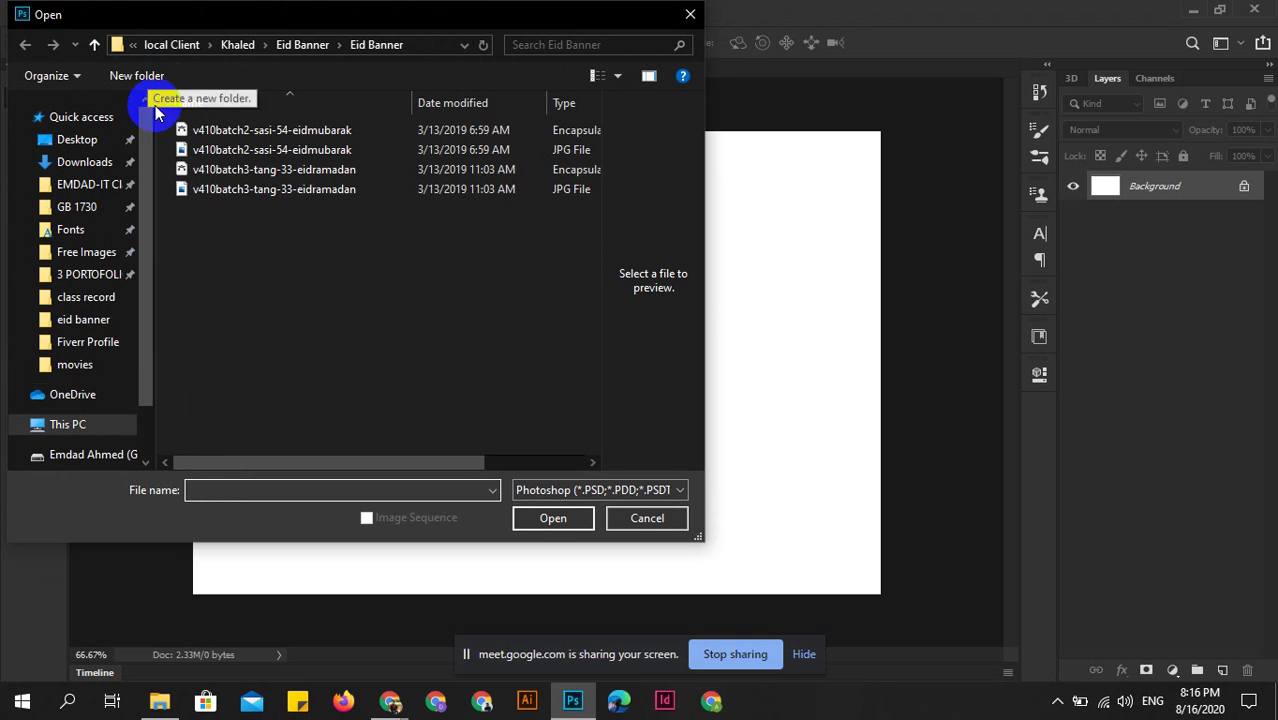
left_click(214, 189)
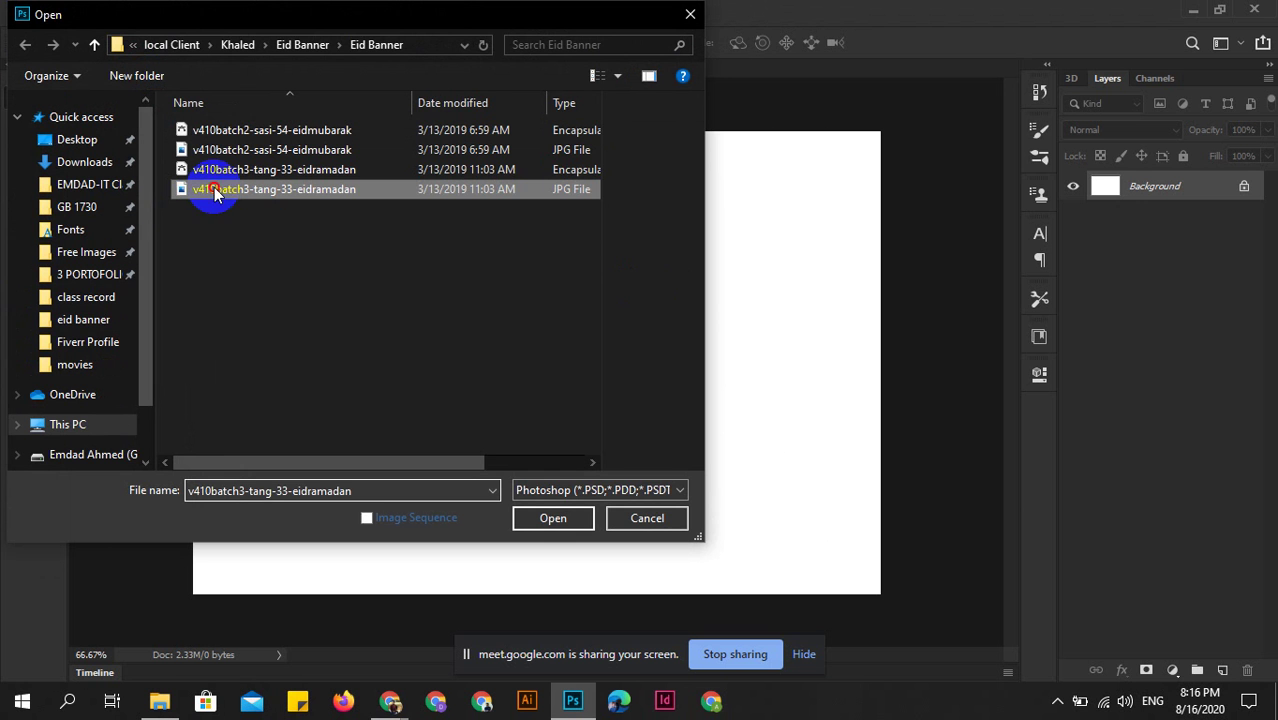
left_click(647, 518)
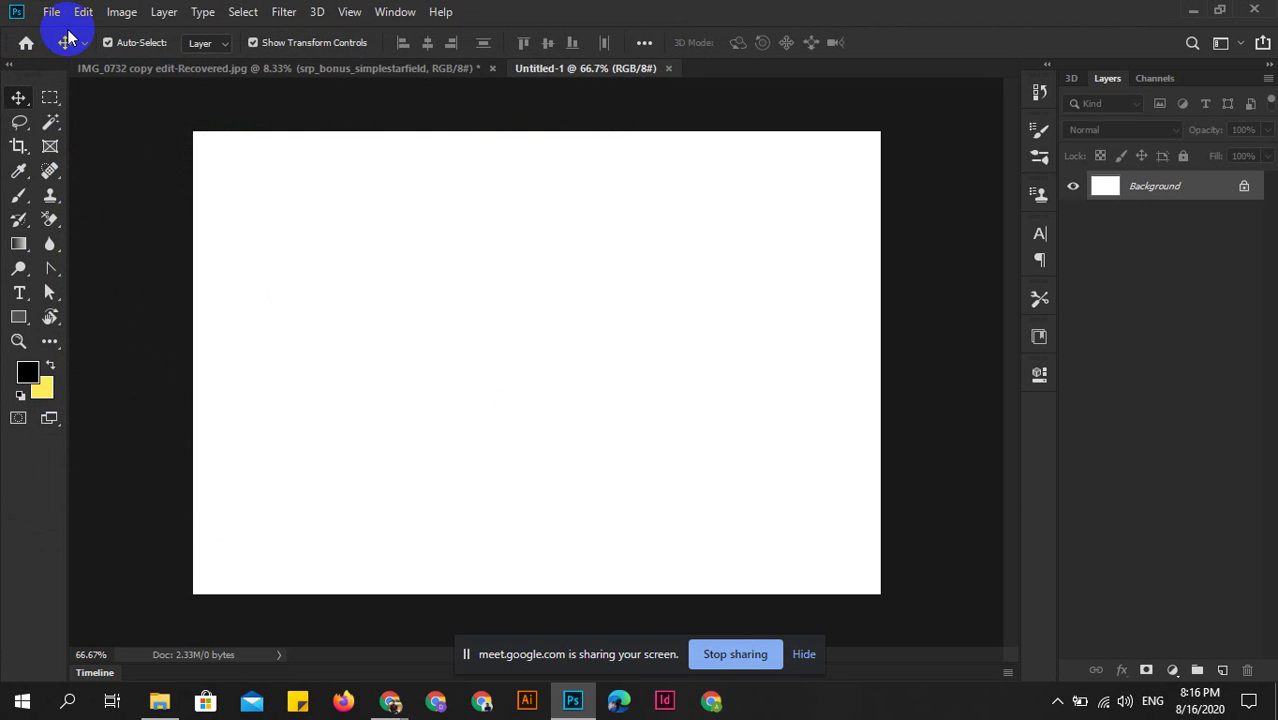
left_click(51, 12)
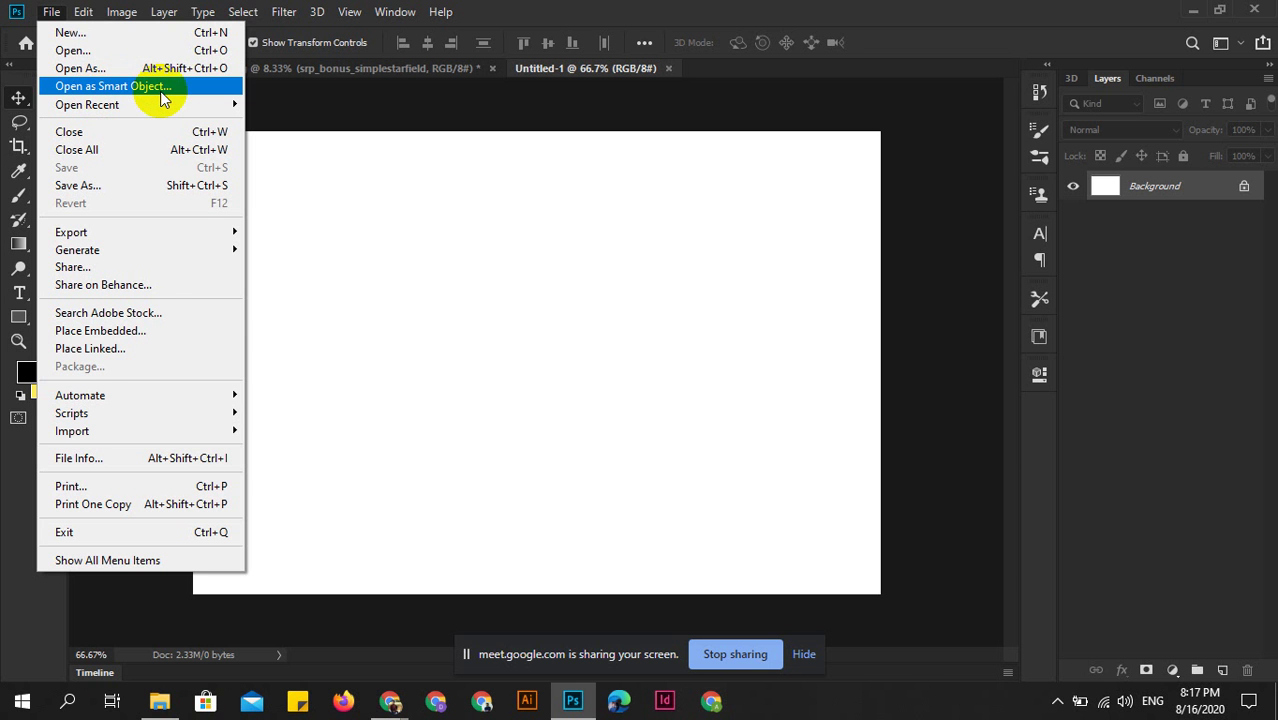
mouse_move(159, 700)
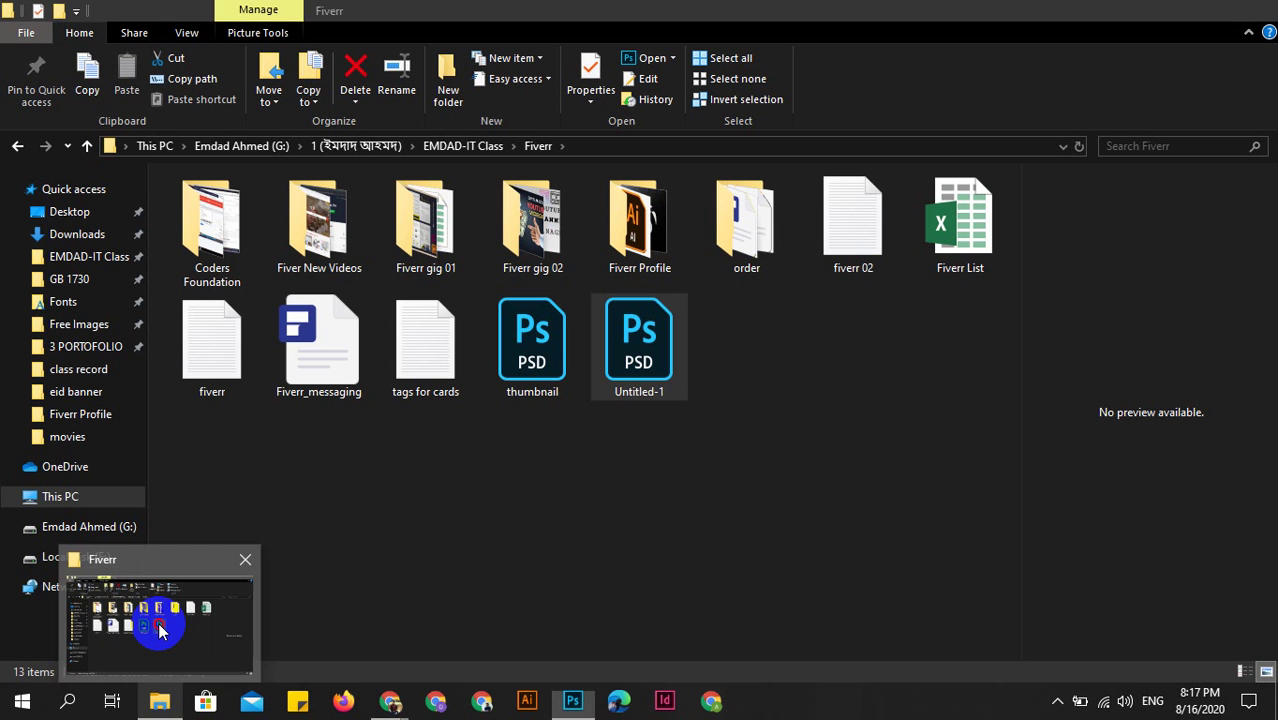
left_click(157, 628)
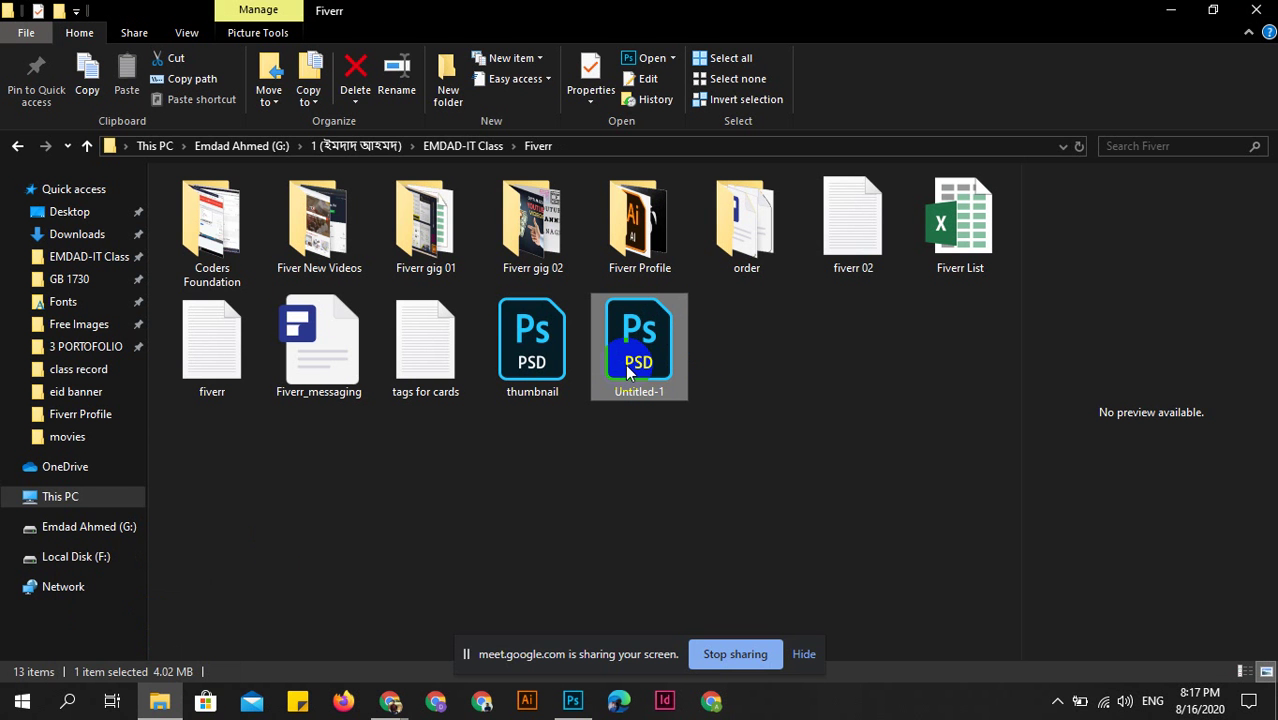
left_click(769, 368)
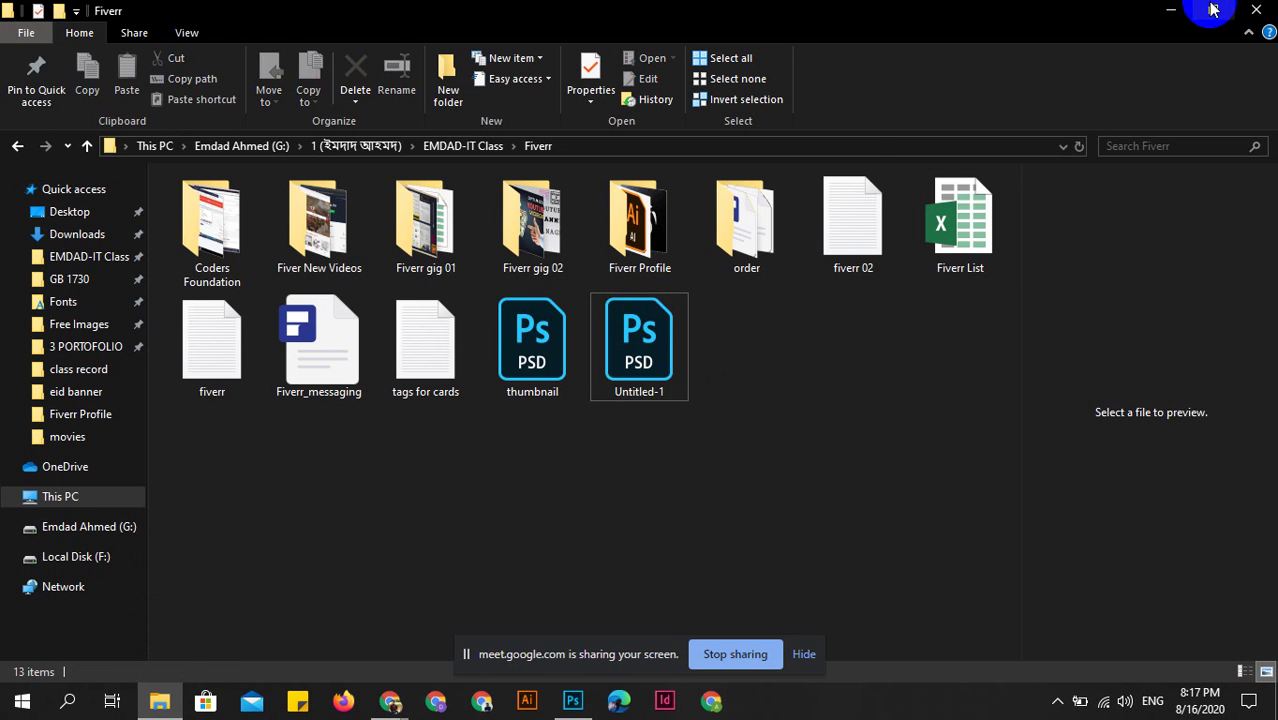
left_click(1152, 10)
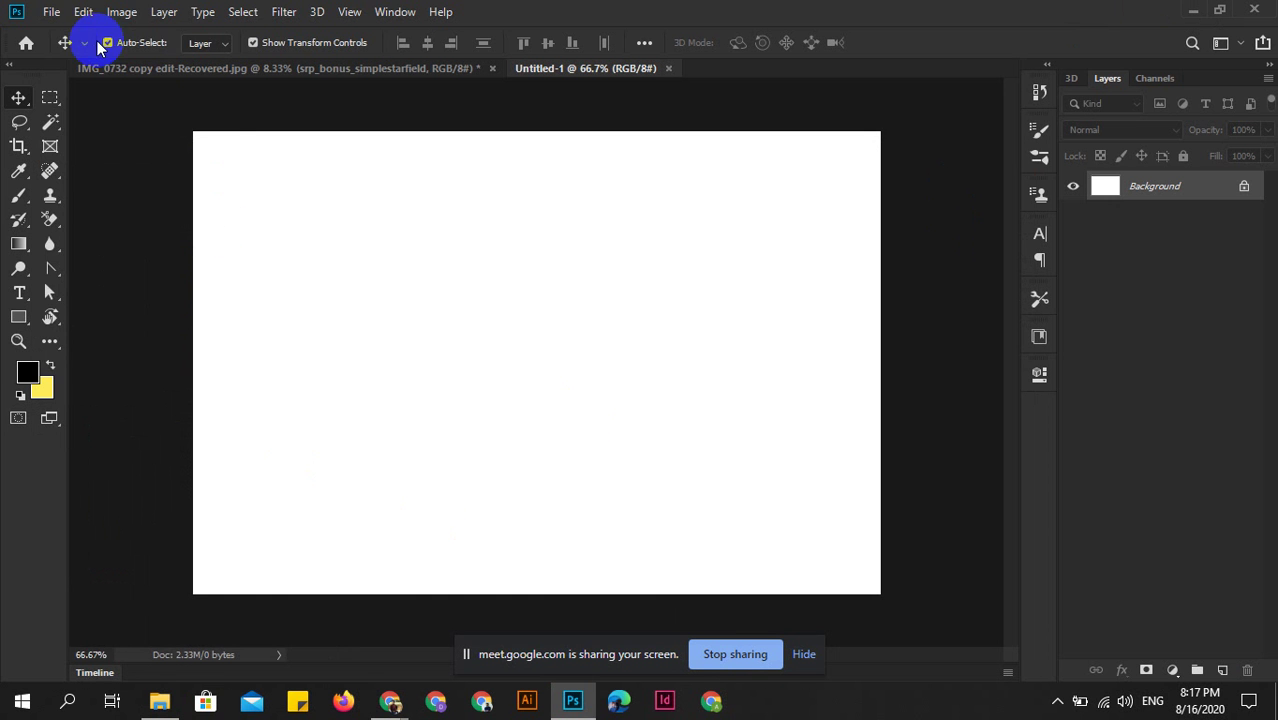
left_click(49, 12)
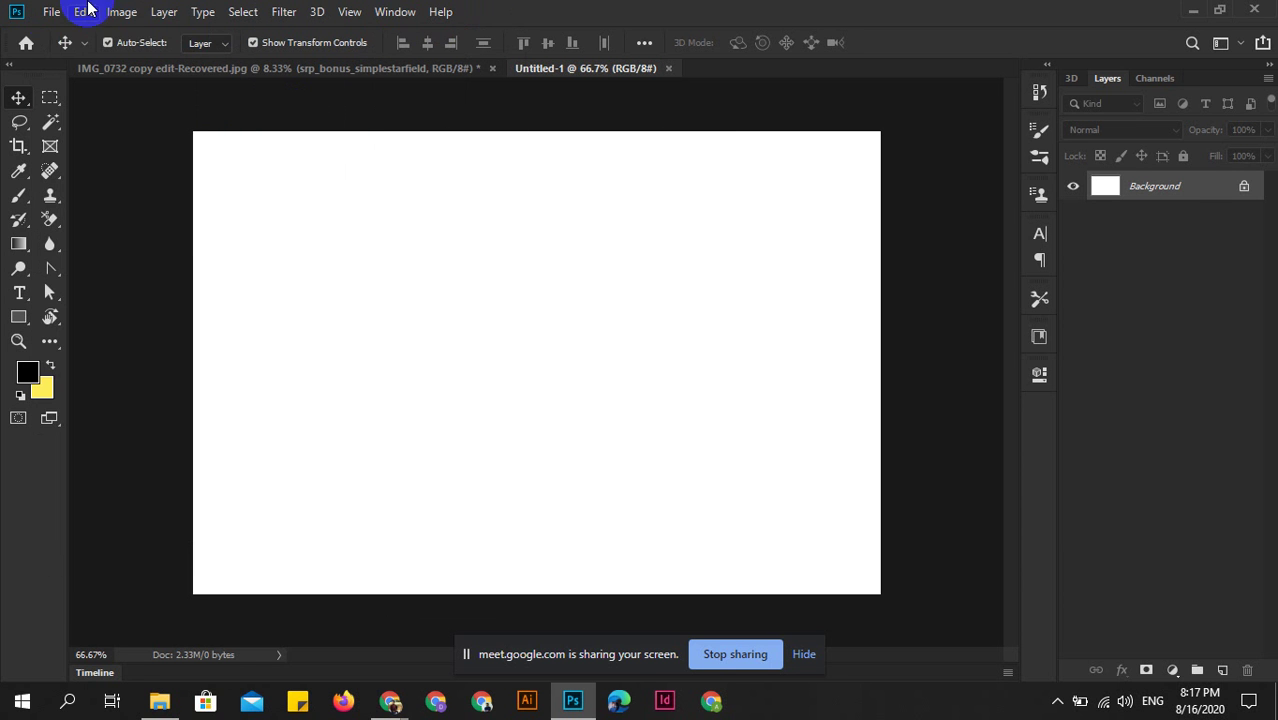
left_click(50, 12)
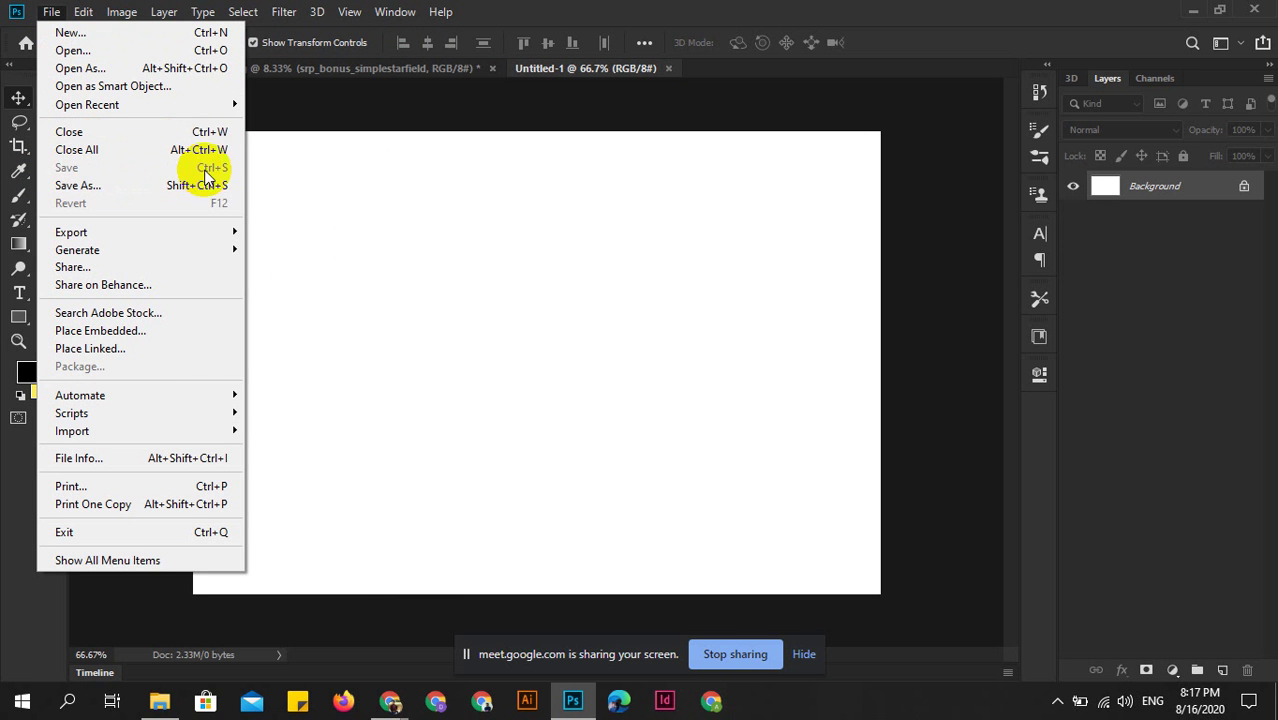
left_click(458, 194)
left_click(52, 12)
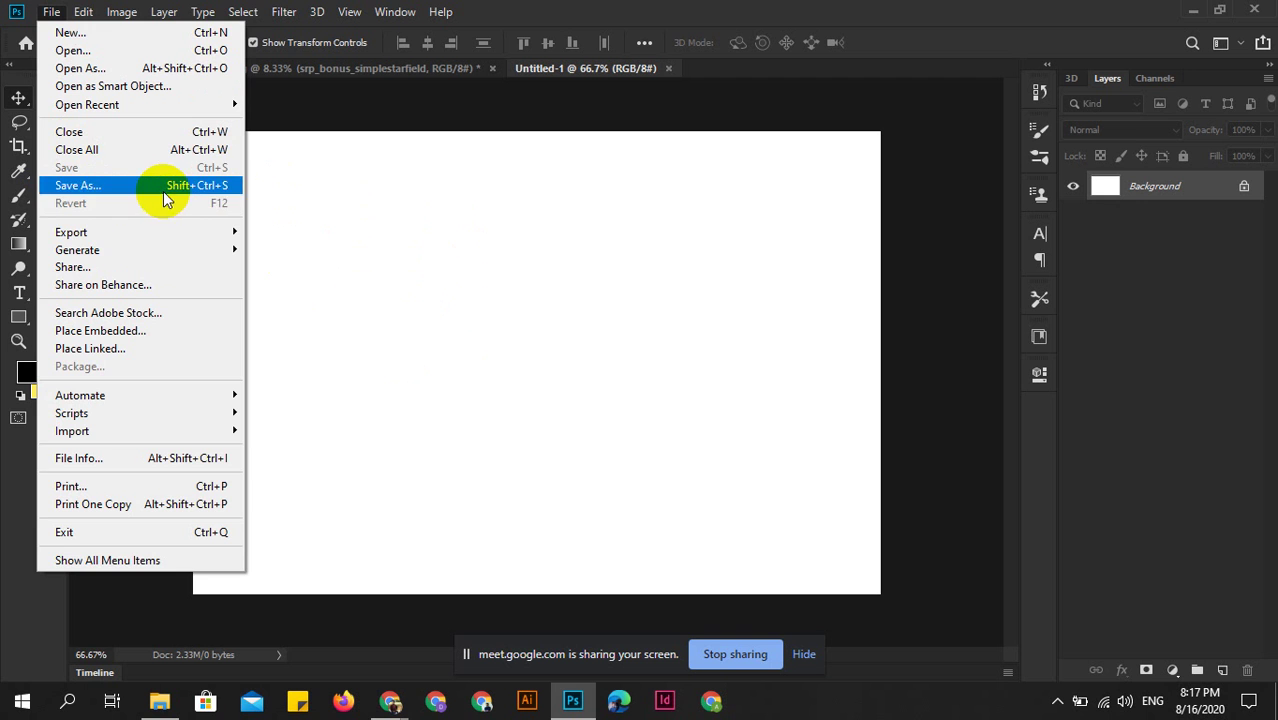
left_click(445, 243)
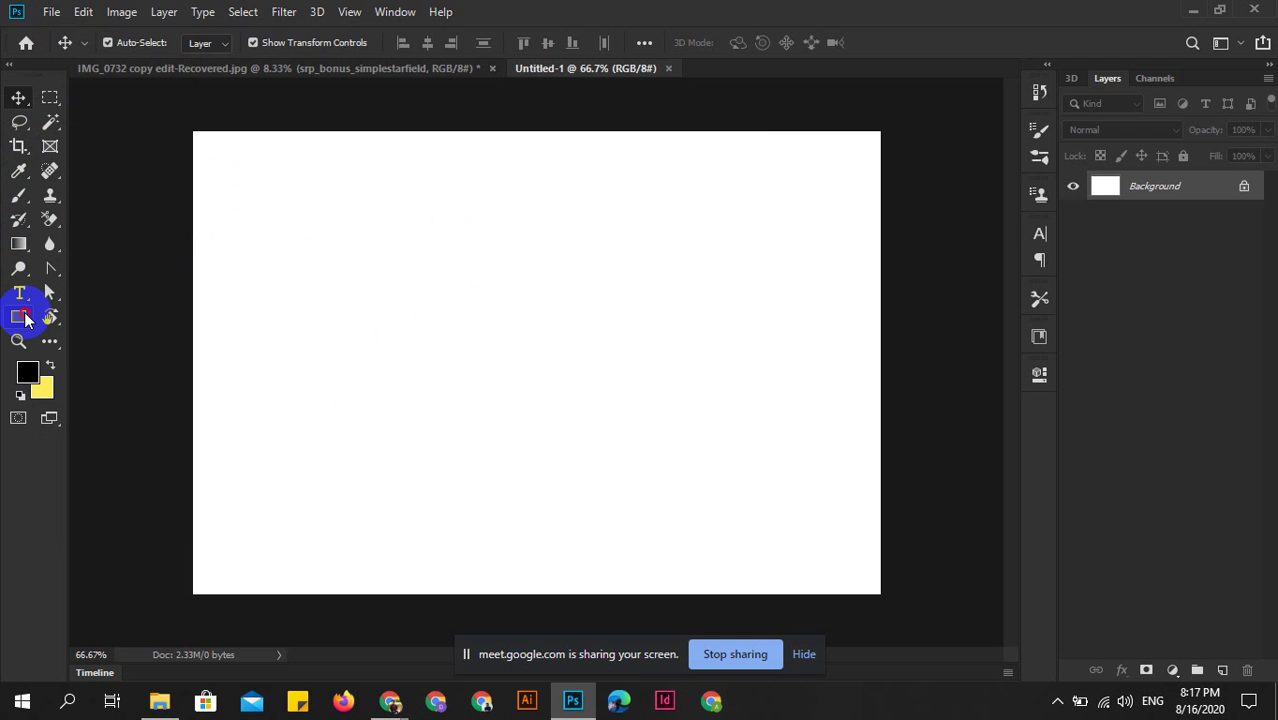
Draw a black rectangle left of centre and nudge it slightly right and down.
left_click(18, 317)
left_click_drag(367, 268, 543, 403)
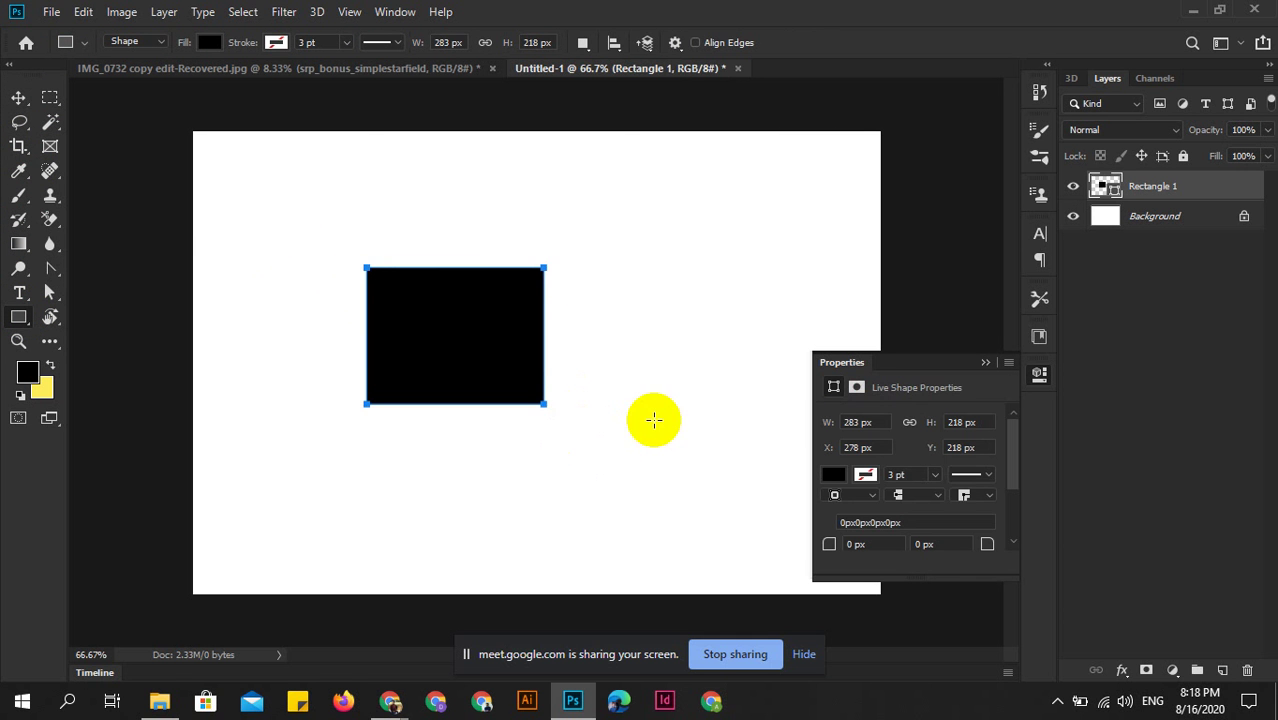
left_click(18, 98)
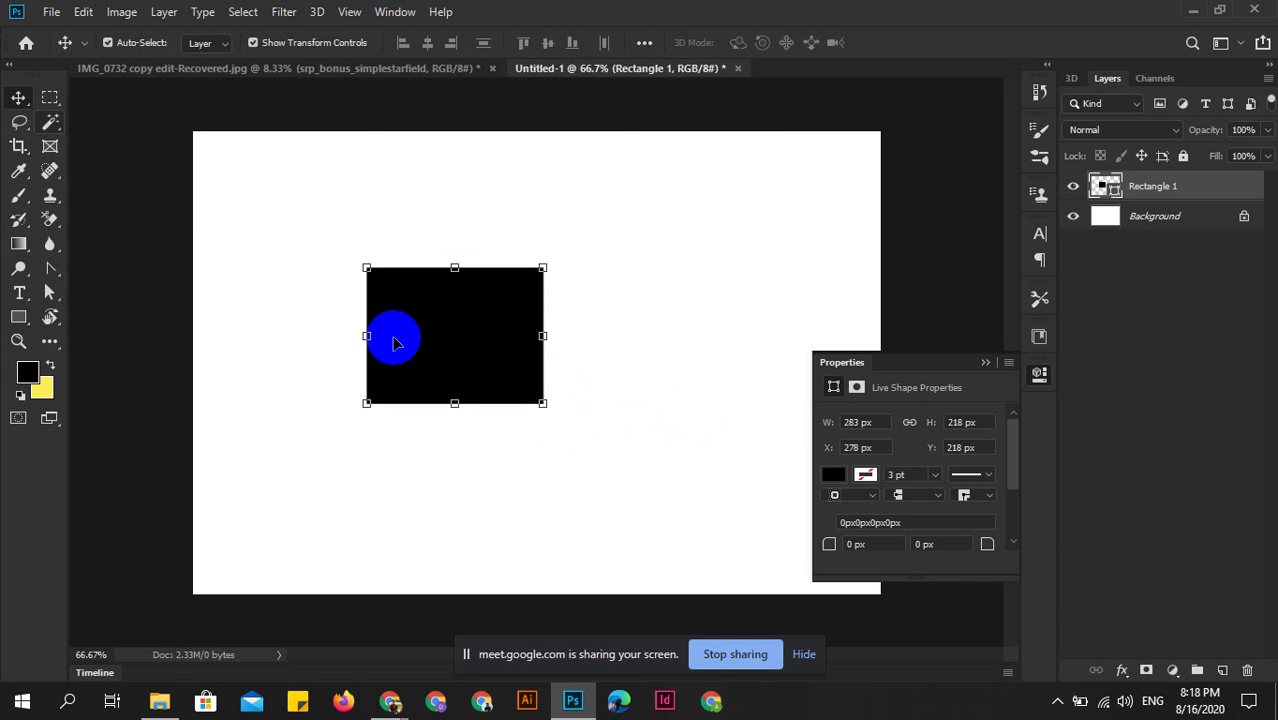
left_click_drag(462, 343, 485, 360)
left_click(337, 248)
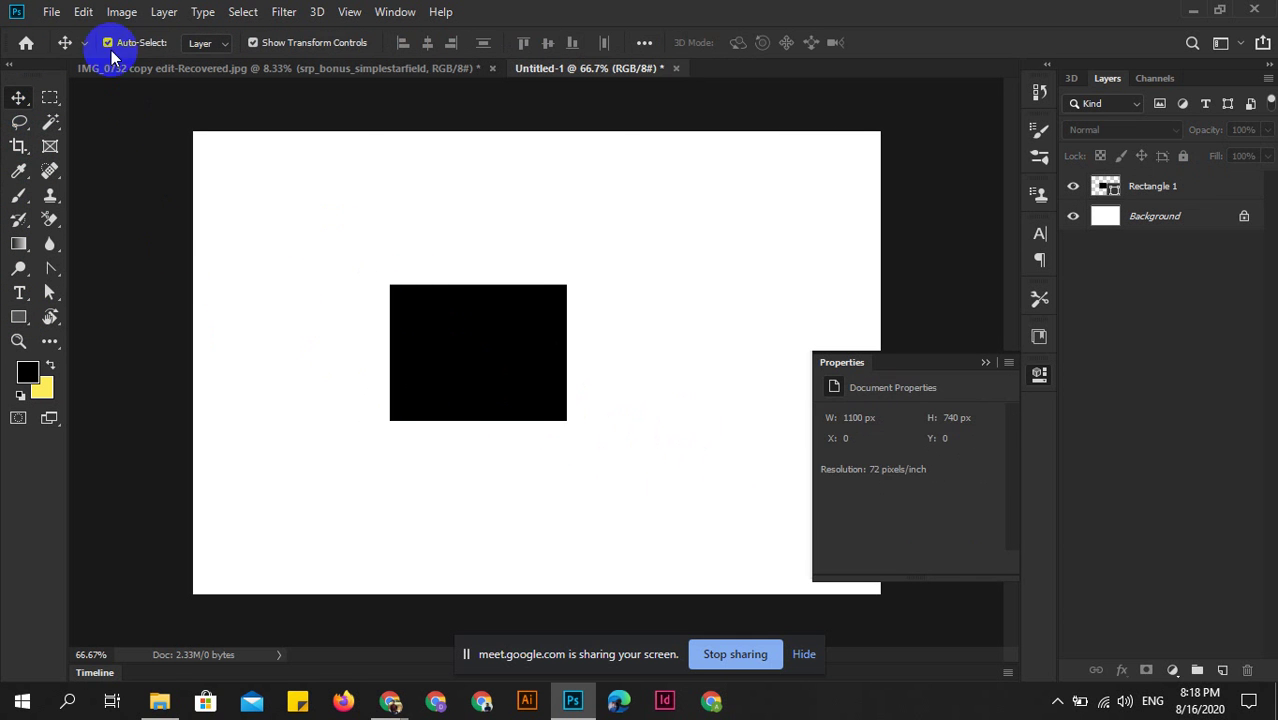
Start a Save As in Photoshop format to the Desktop, then cancel it.
left_click(51, 12)
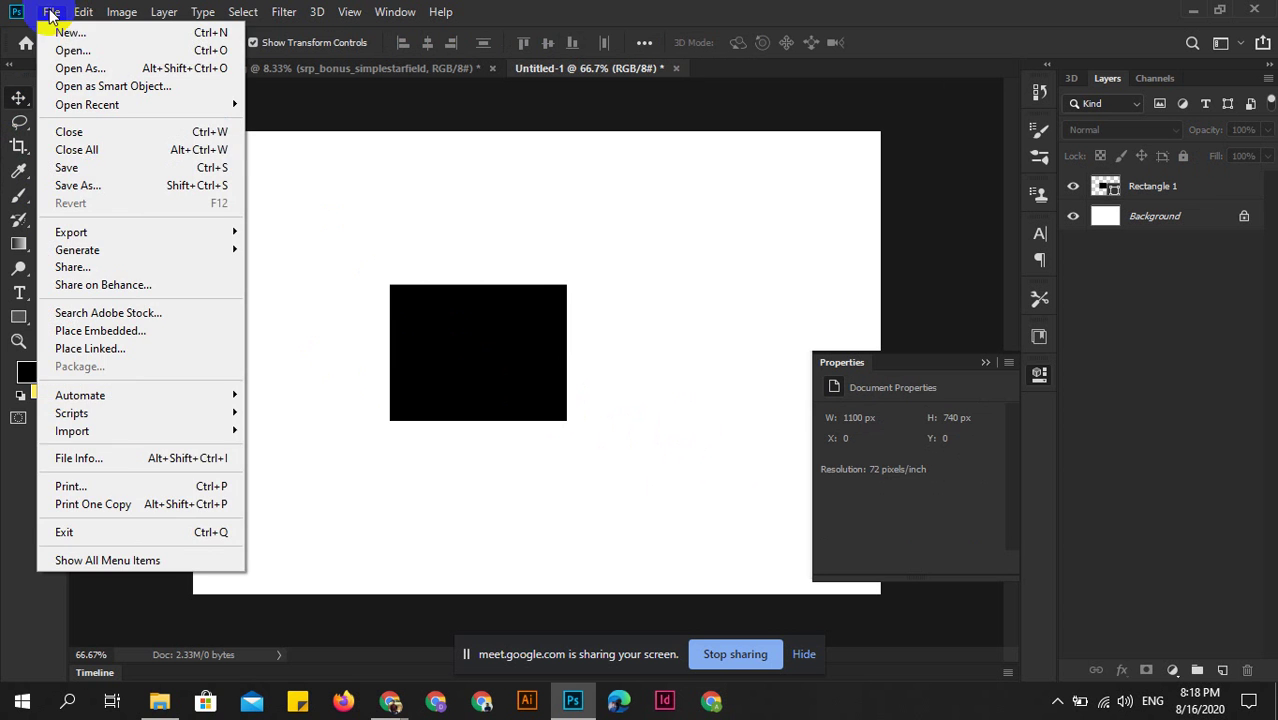
left_click(96, 175)
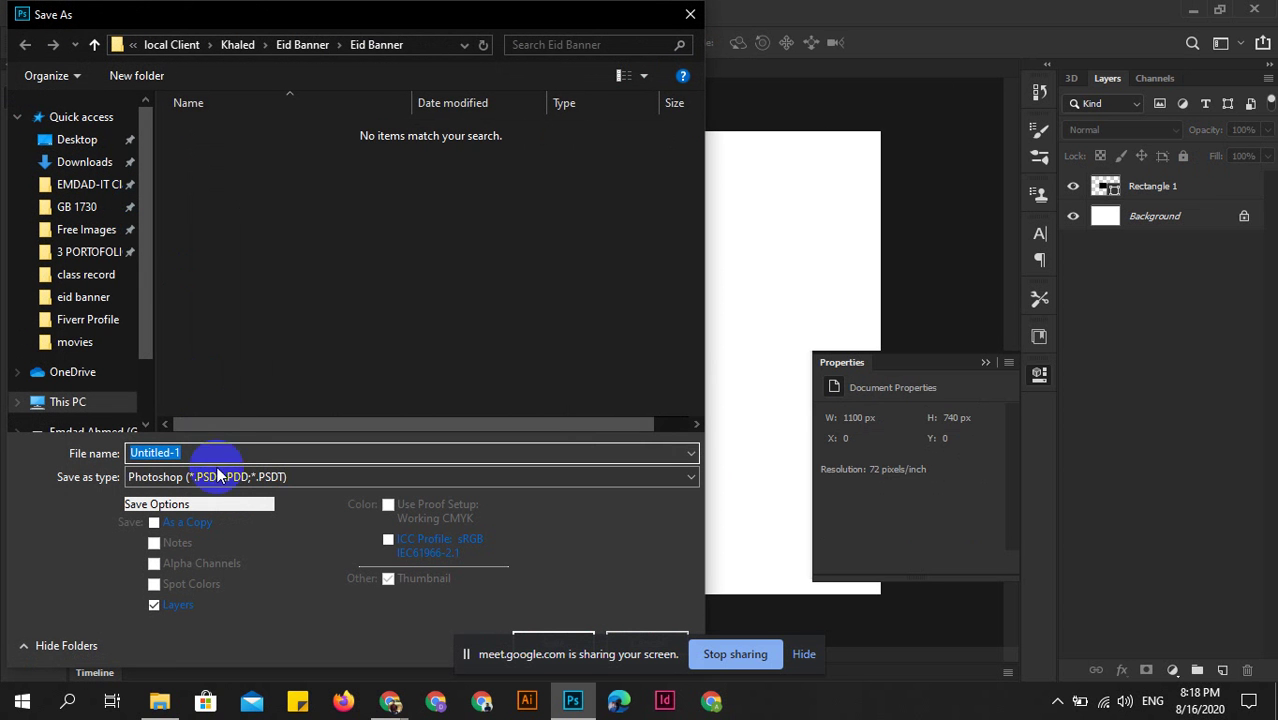
left_click(279, 477)
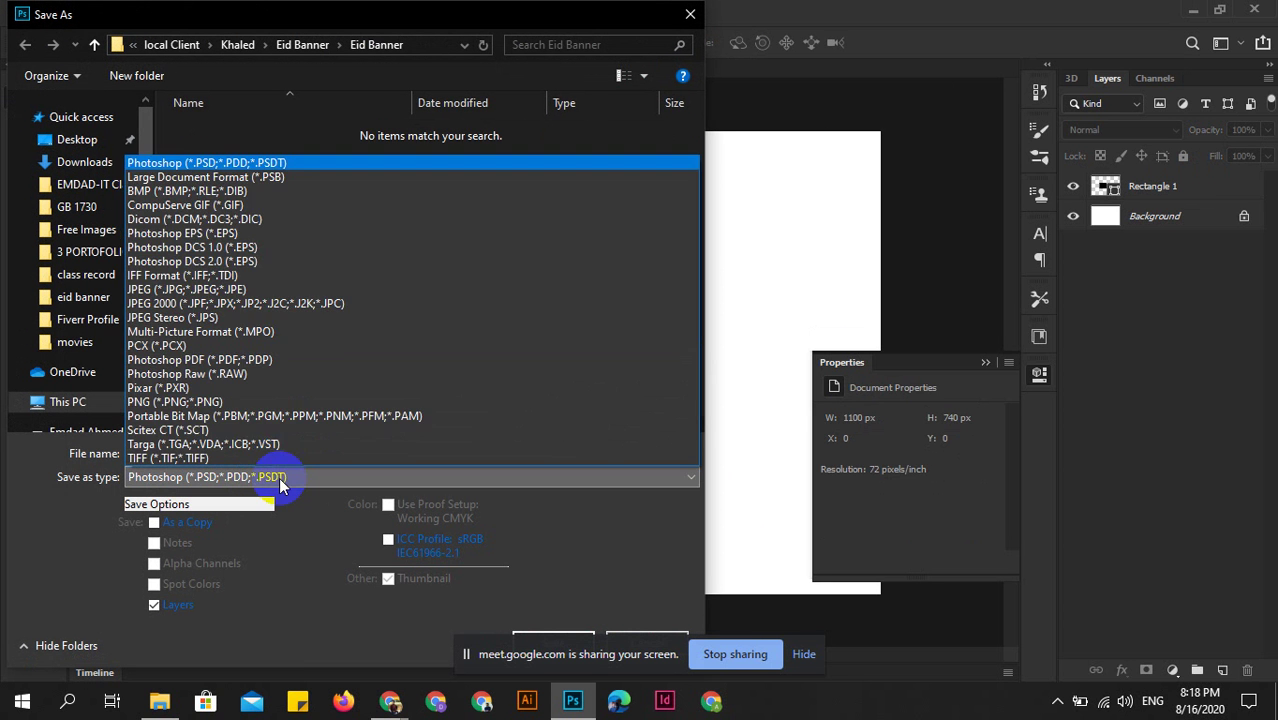
left_click(279, 477)
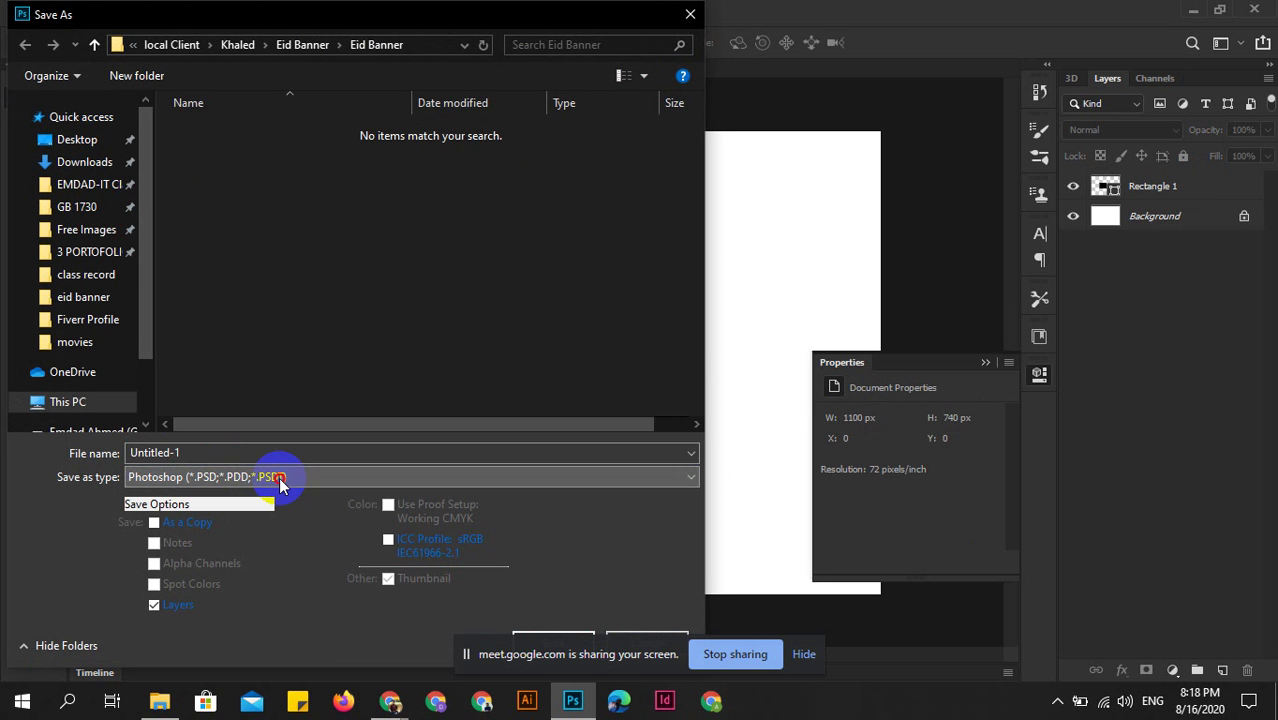
left_click(77, 140)
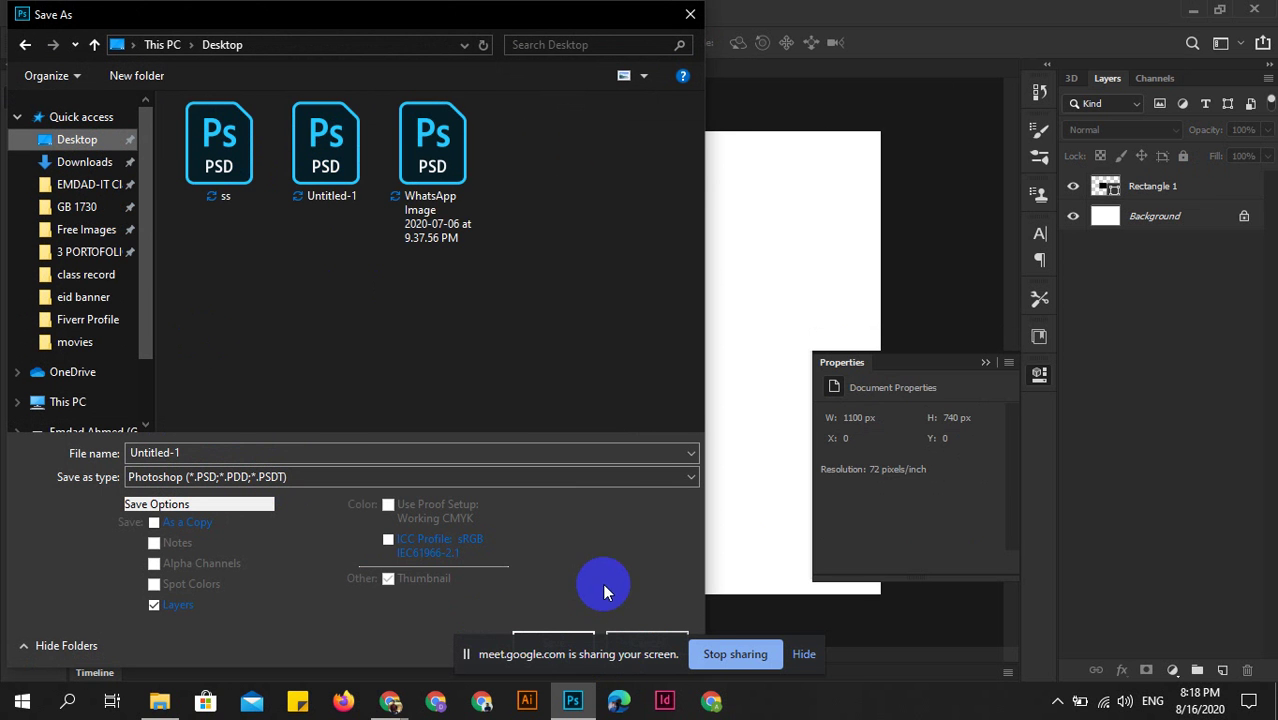
mouse_move(558, 22)
left_mouse_down()
mouse_move(576, 7)
mouse_move(573, 29)
left_mouse_up()
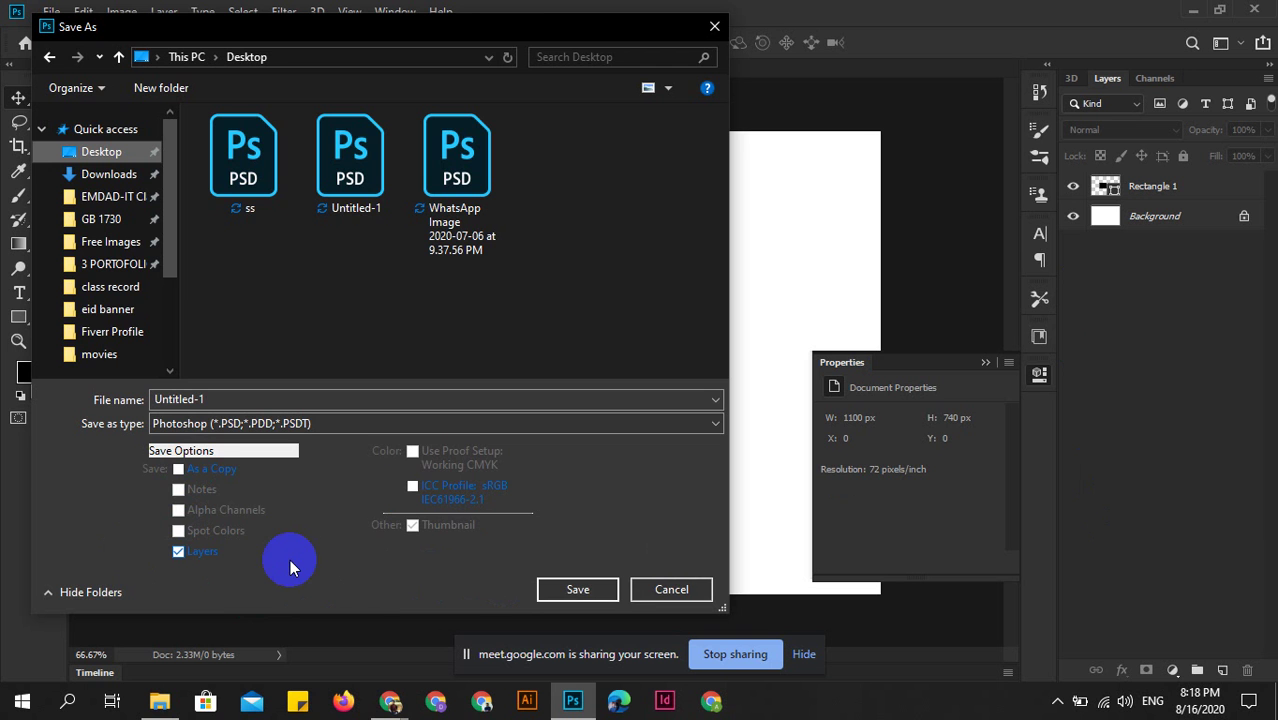
left_click(668, 590)
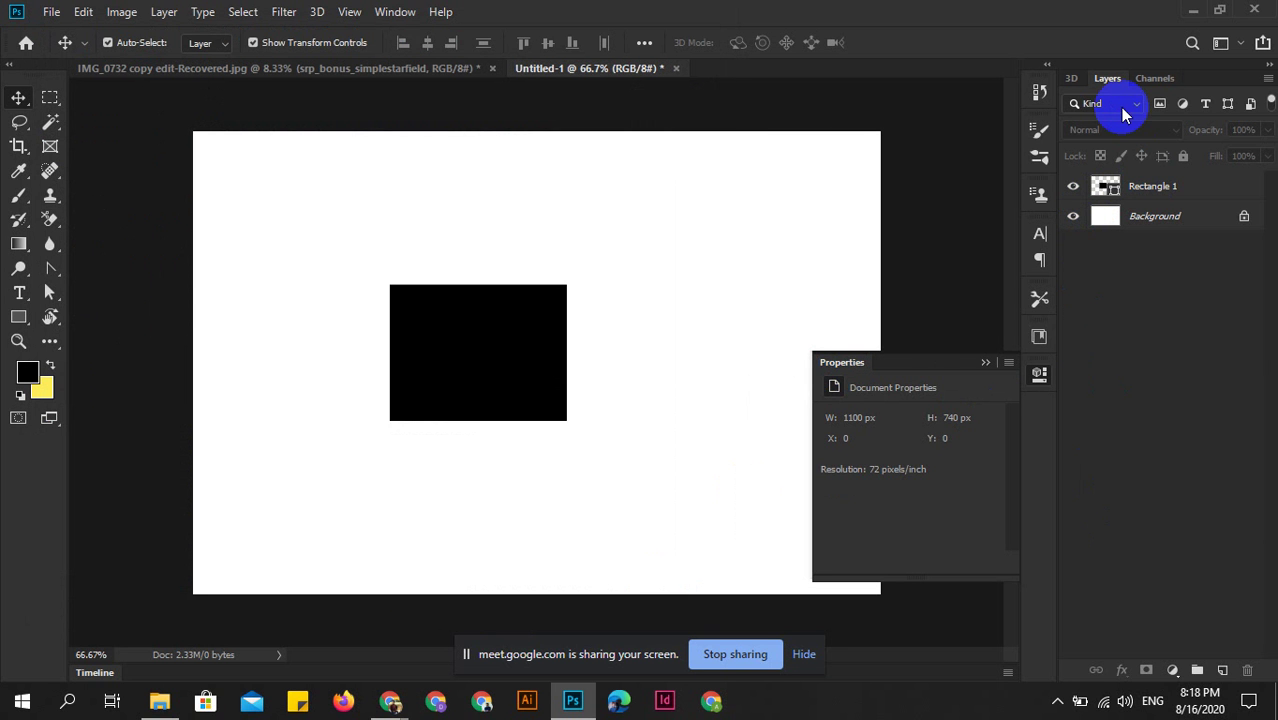
left_click(24, 9)
left_click(48, 11)
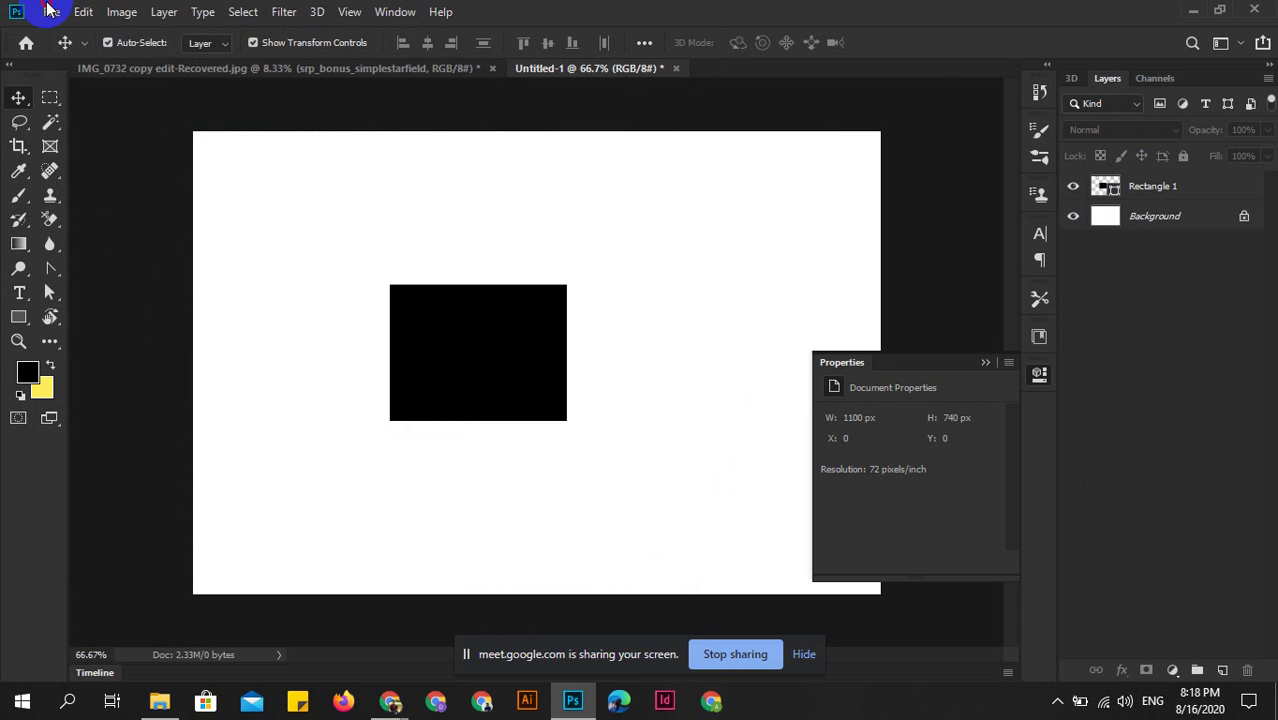
left_click(51, 11)
left_click(70, 166)
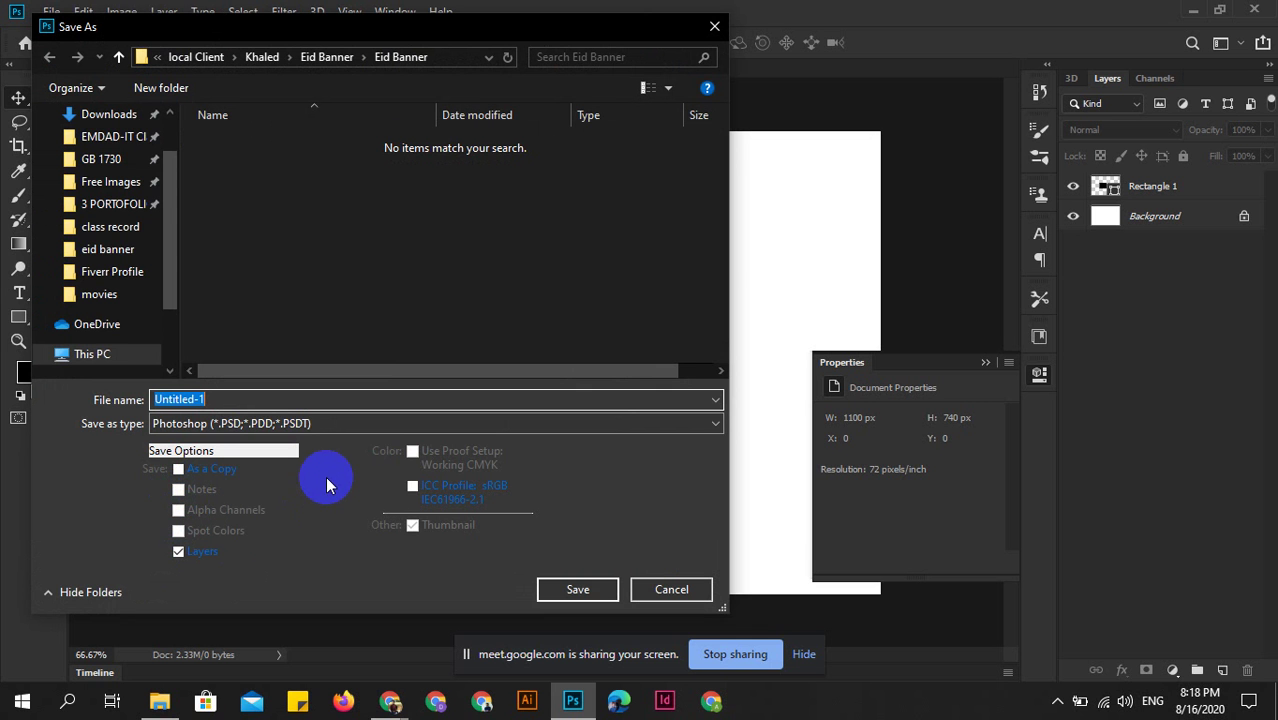
left_click(379, 423)
left_click(380, 423)
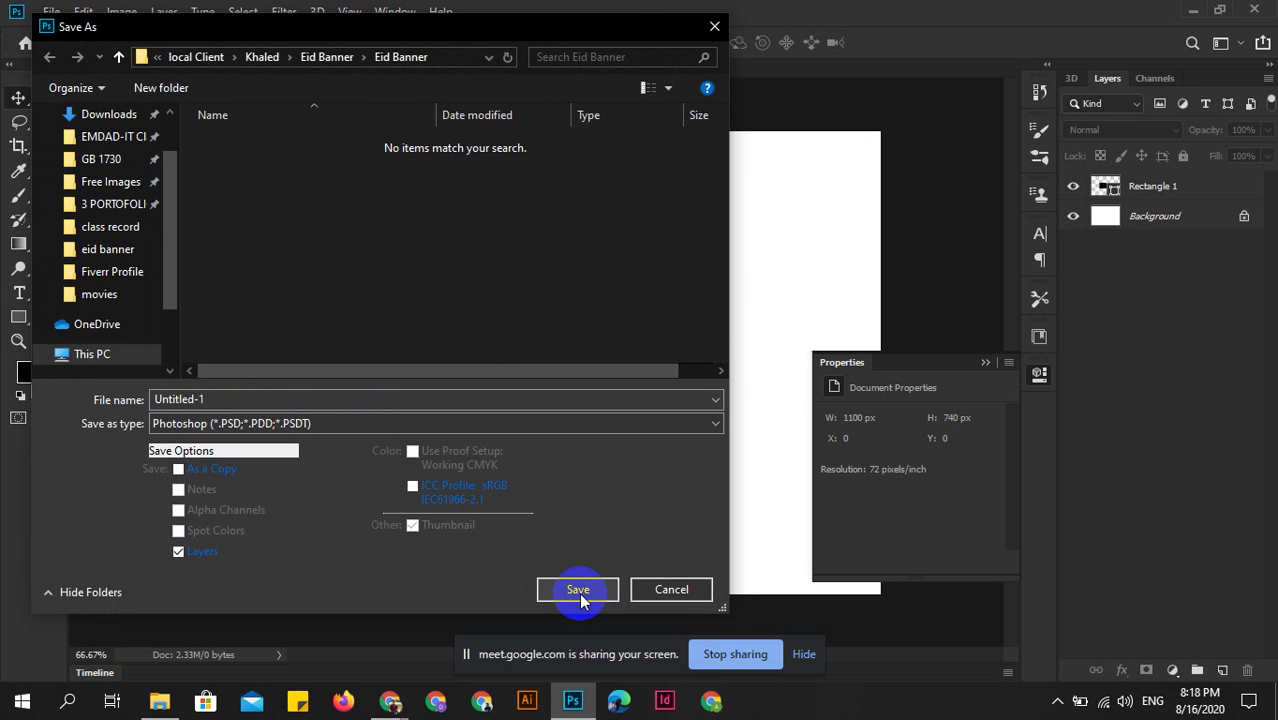
left_click(668, 590)
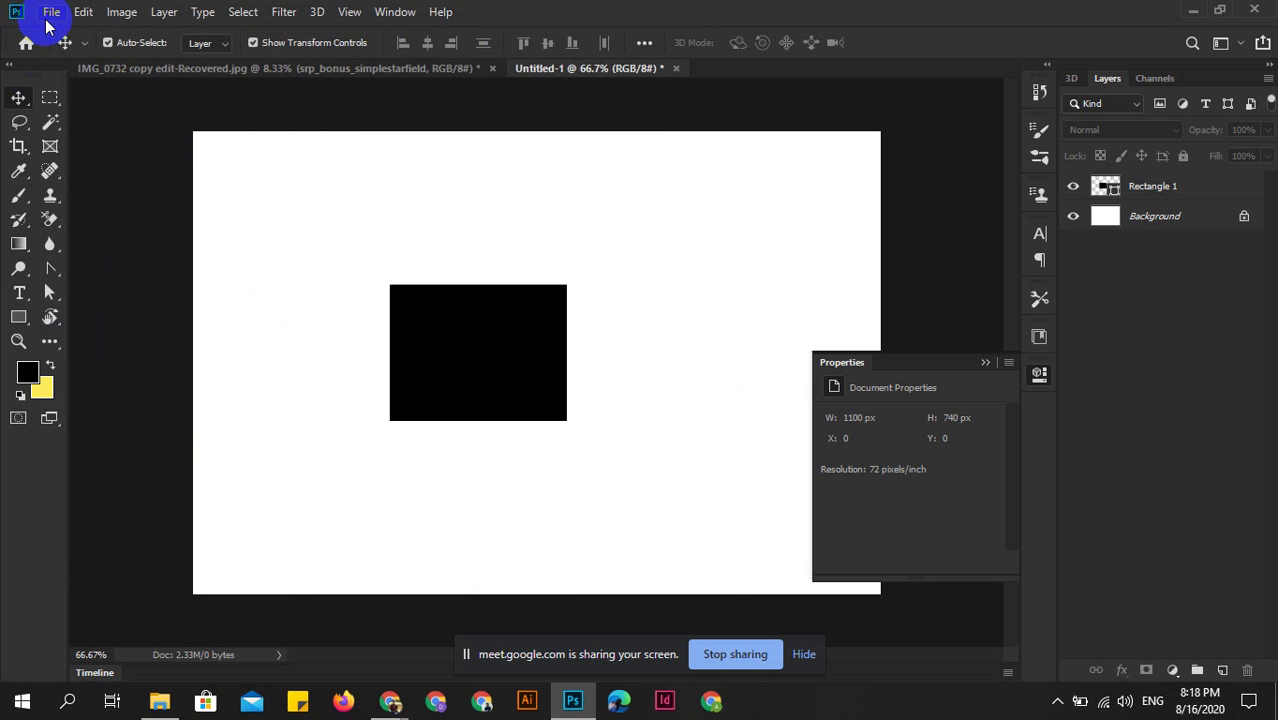
key("ctrl+s")
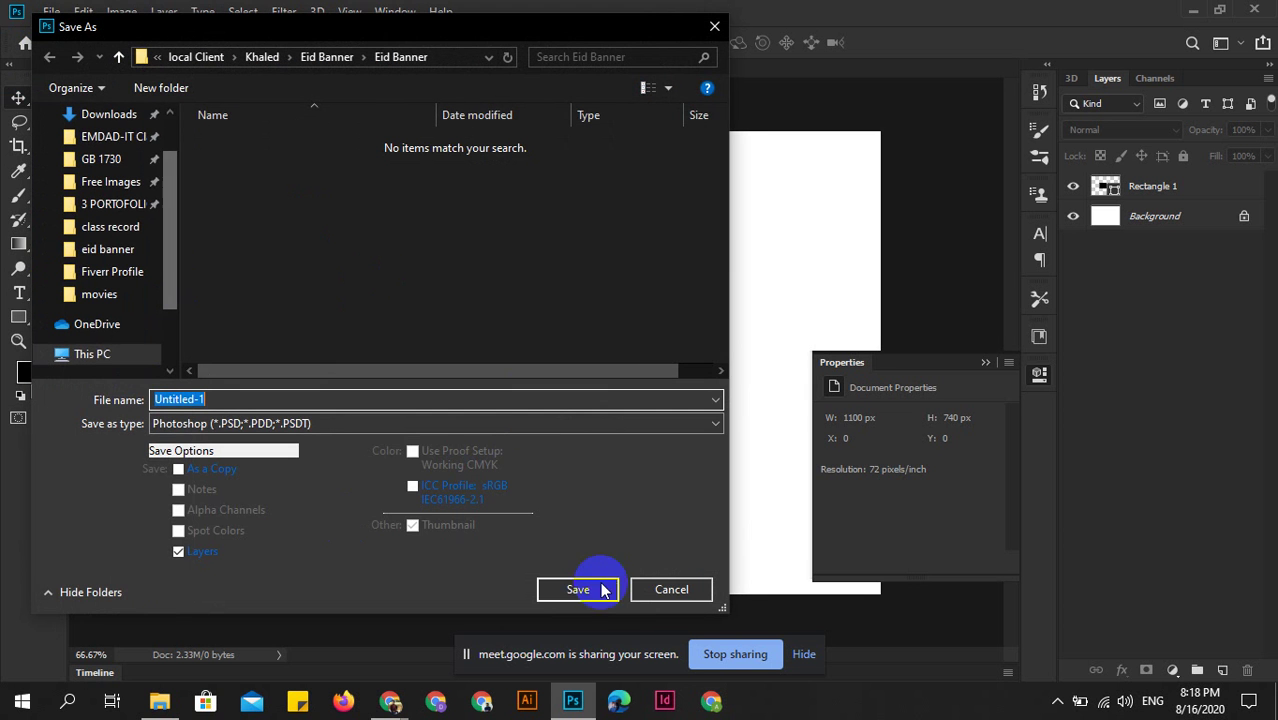
left_click(666, 589)
left_click(51, 11)
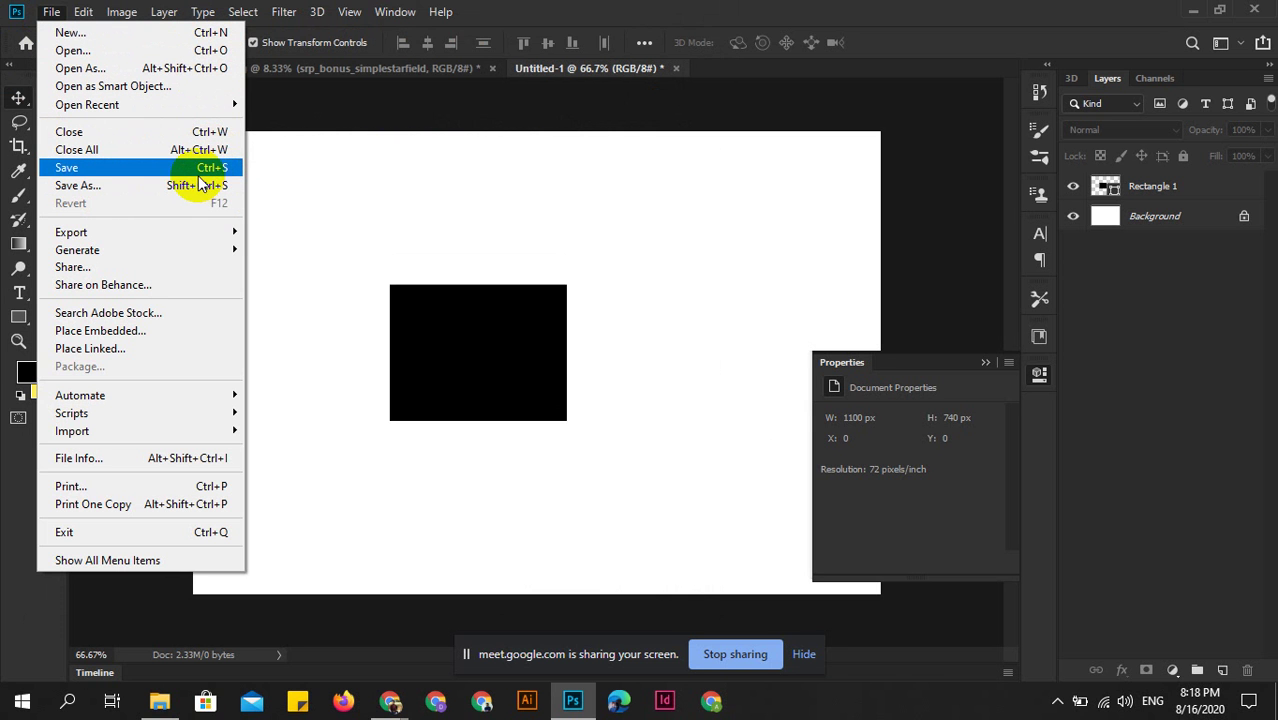
left_click(89, 187)
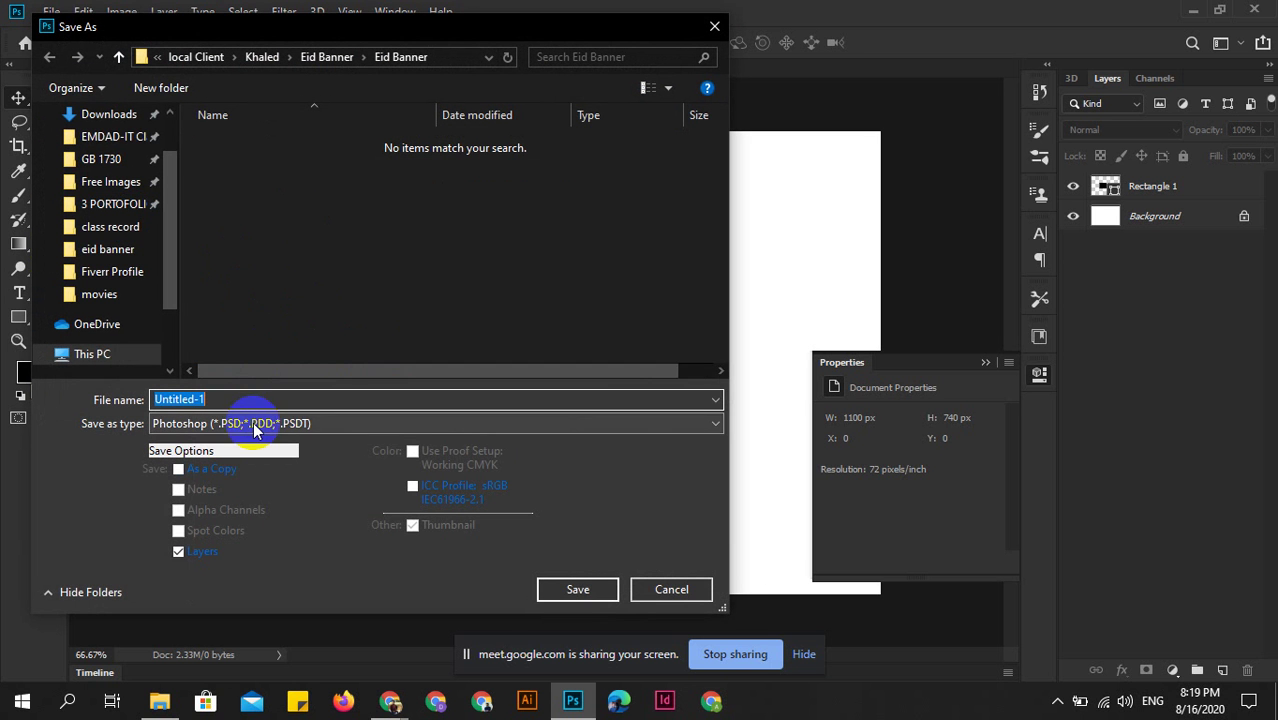
left_click(672, 588)
left_click(456, 396)
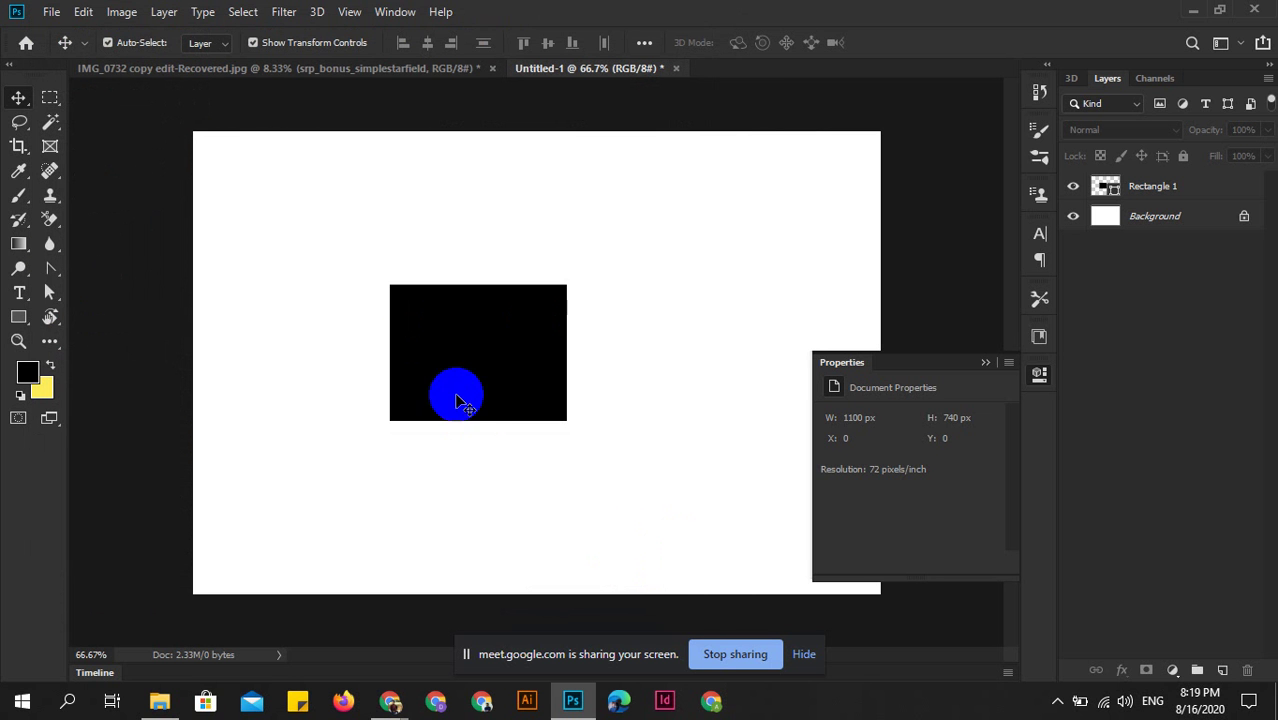
left_click(428, 112)
left_click(57, 8)
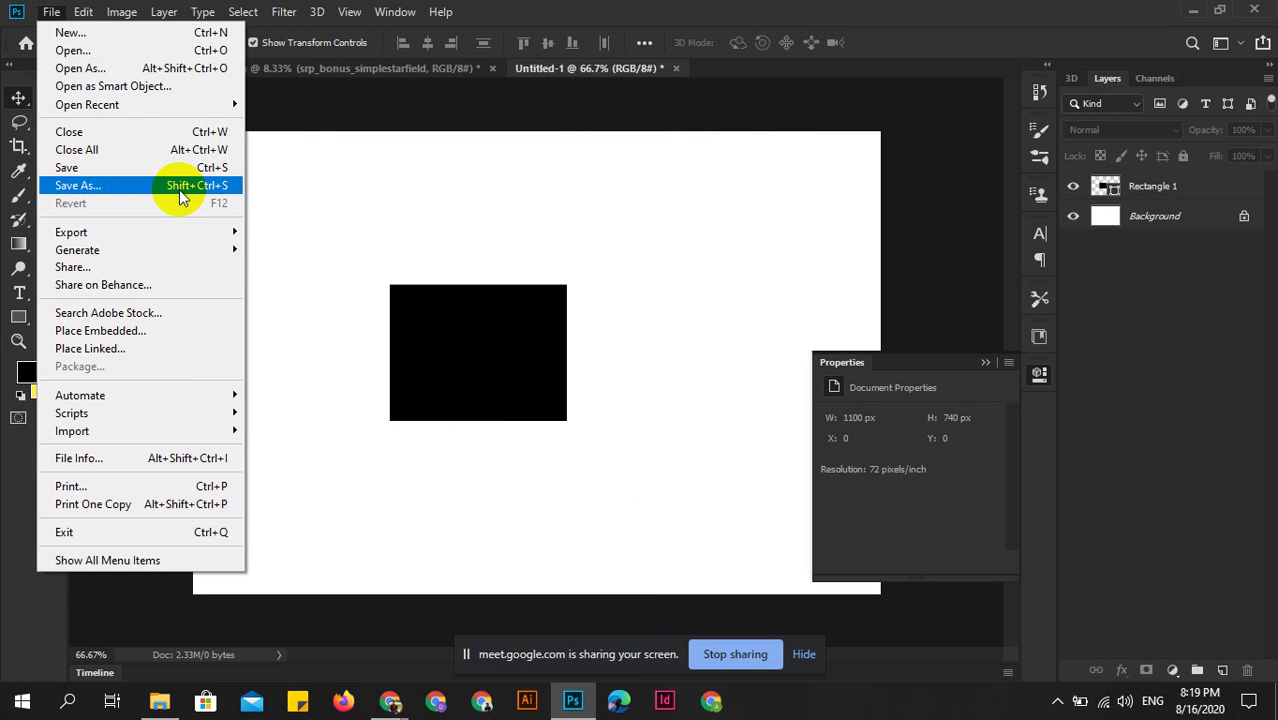
Revert the canvas to the blank Untitled-1 snapshot in the History panel.
left_click(481, 337)
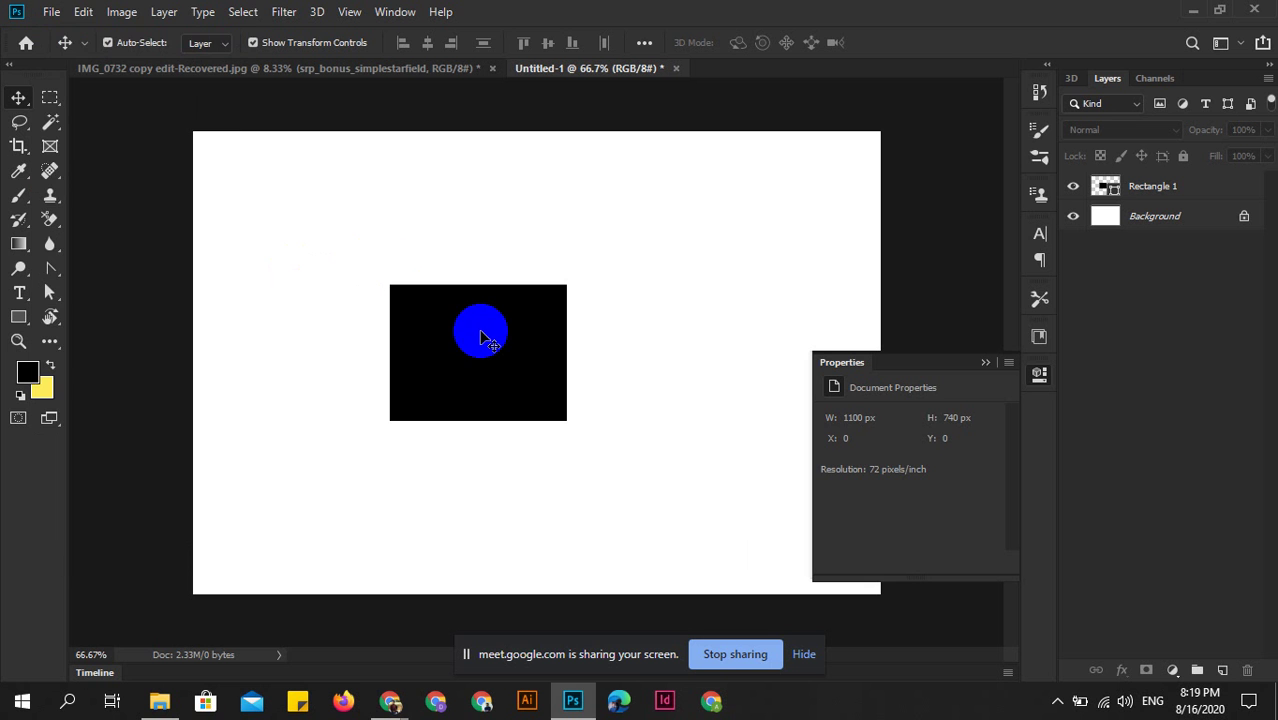
left_click(1011, 76)
left_click(1036, 100)
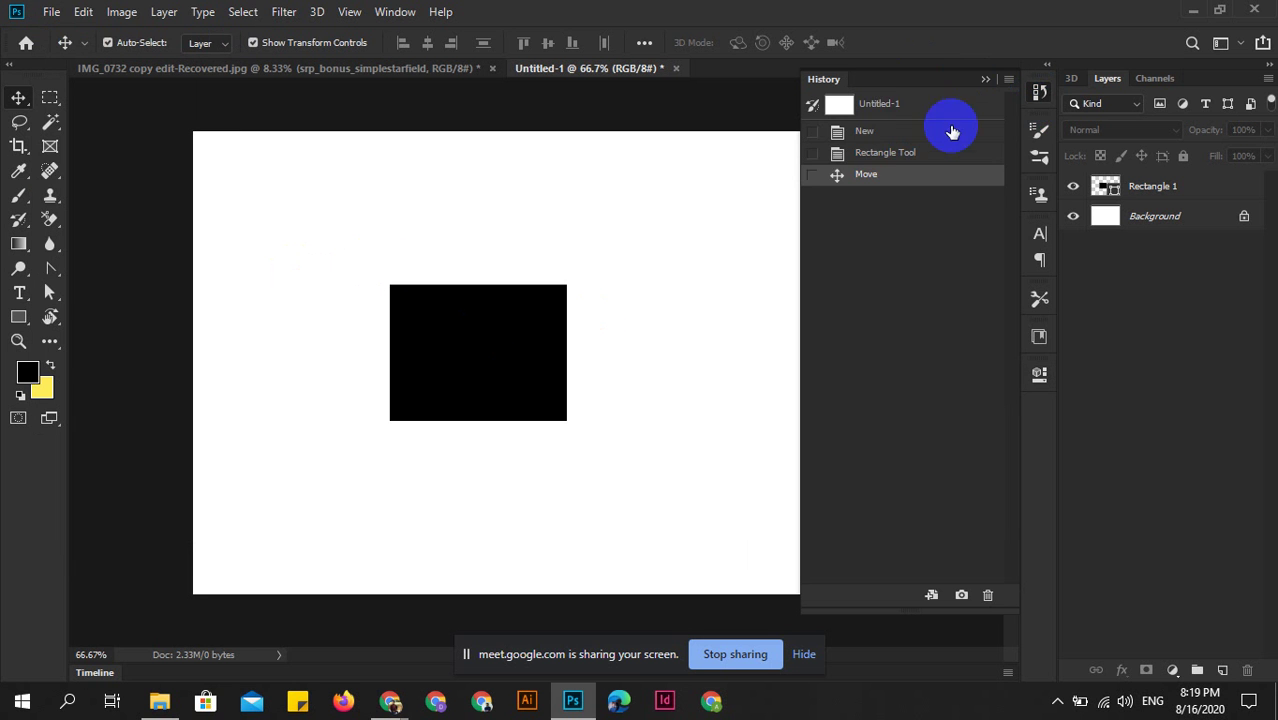
left_click(887, 117)
Open the File menu, then bring the Google Meet call to the front.
left_click(51, 12)
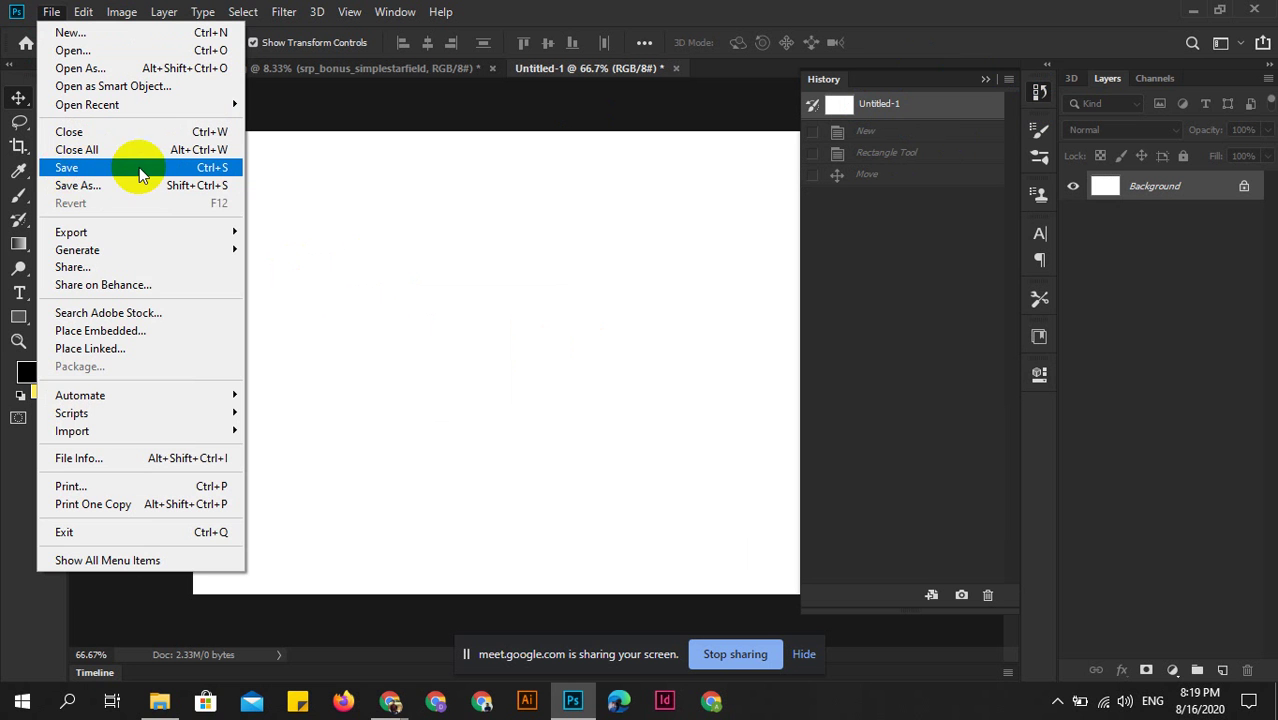
left_click(496, 307)
mouse_move(390, 701)
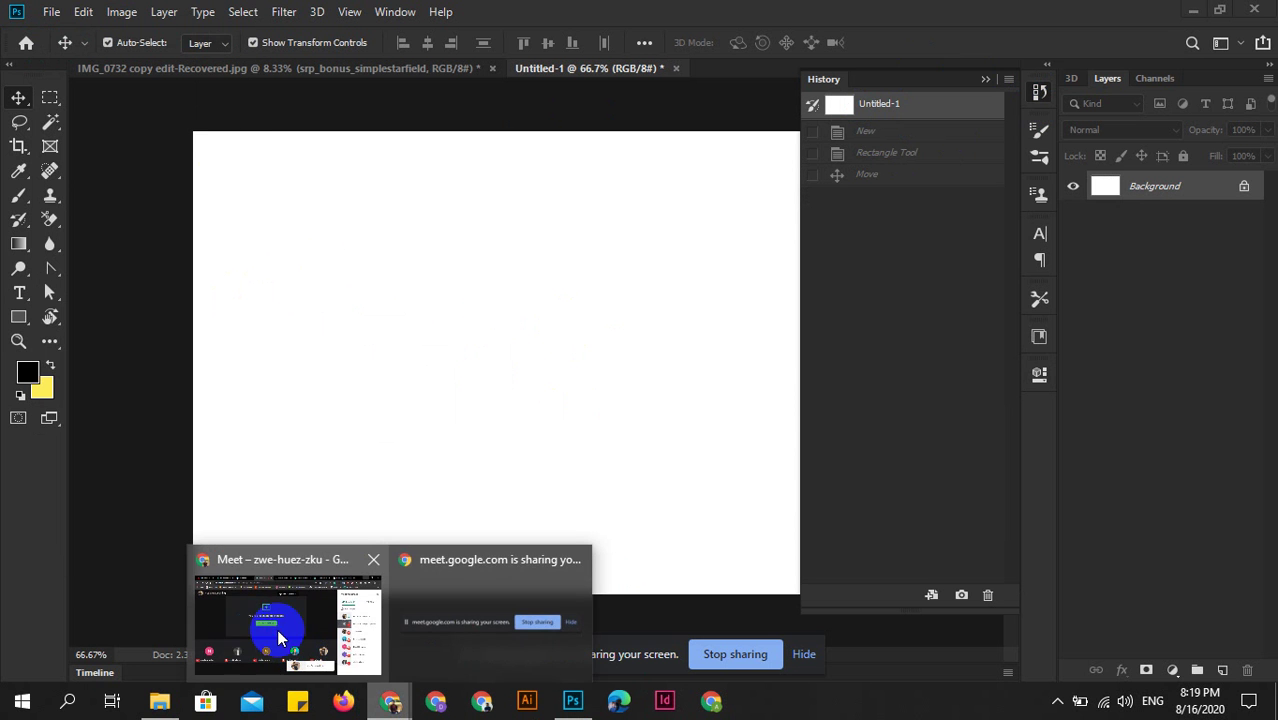
left_click(285, 640)
Mute the Meet microphone, minimize Chrome, and restore the Meet window from the tray.
left_click(424, 648)
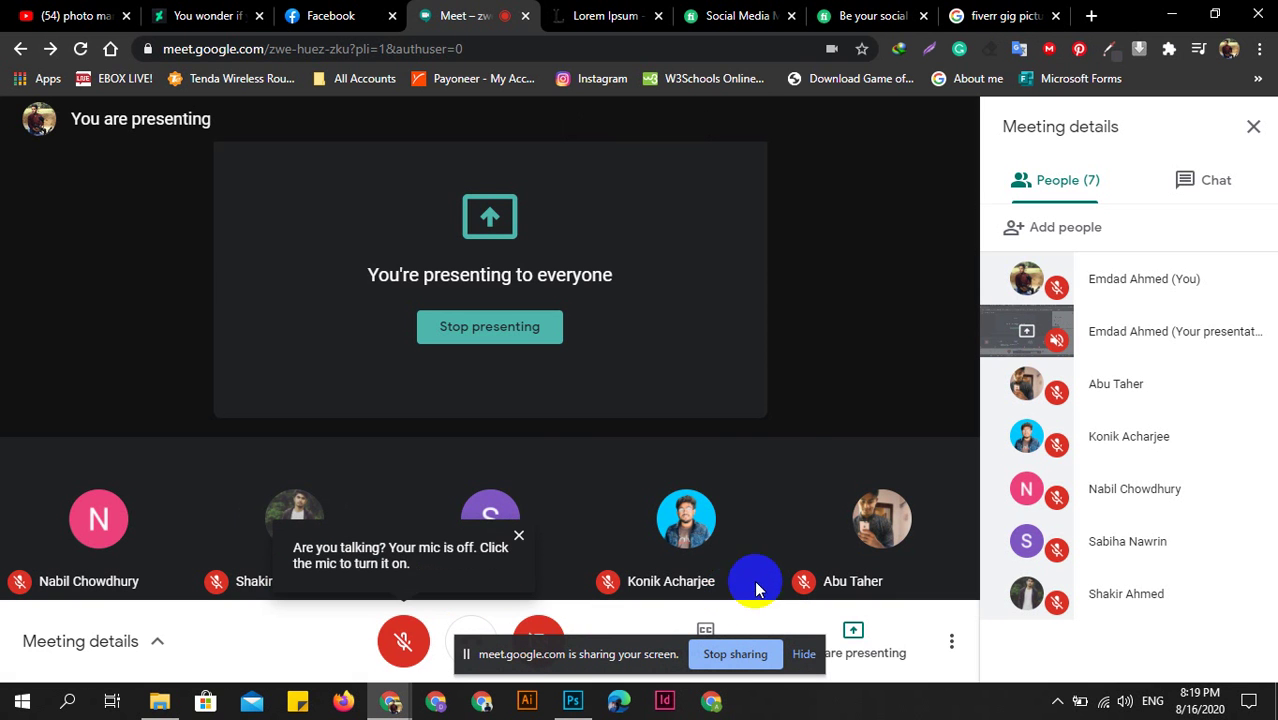
left_click(1168, 14)
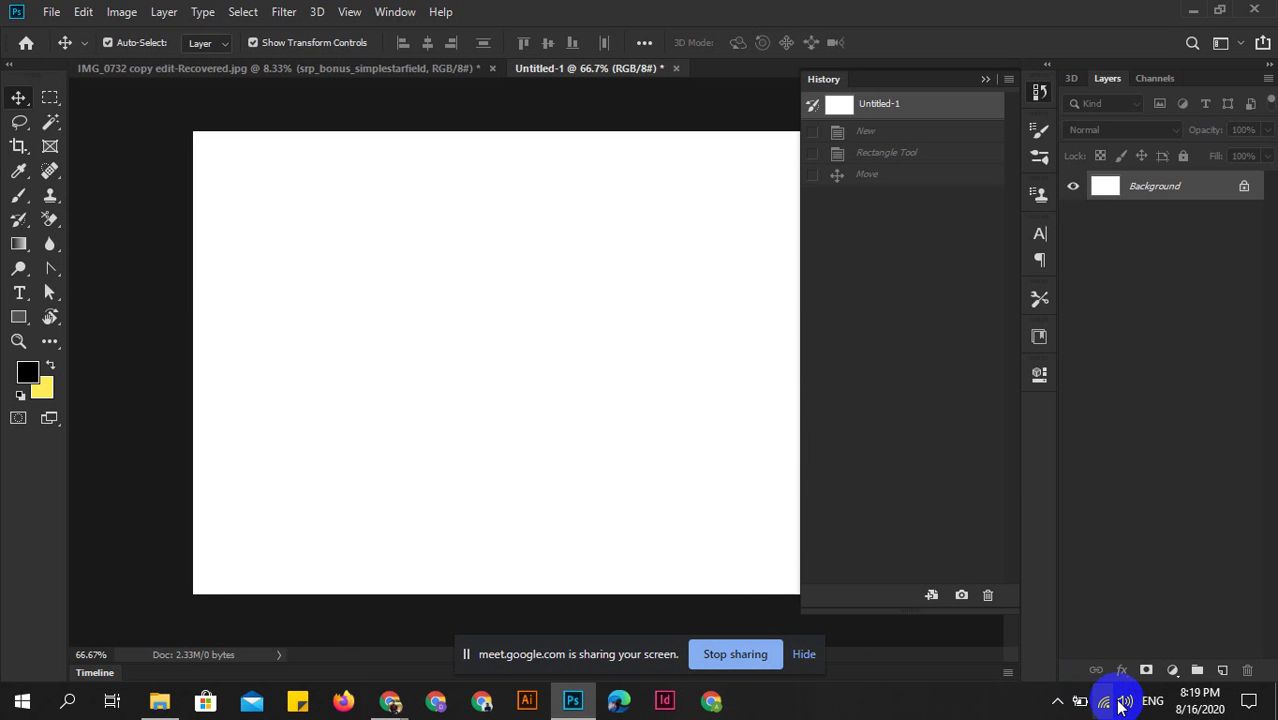
left_click(1057, 700)
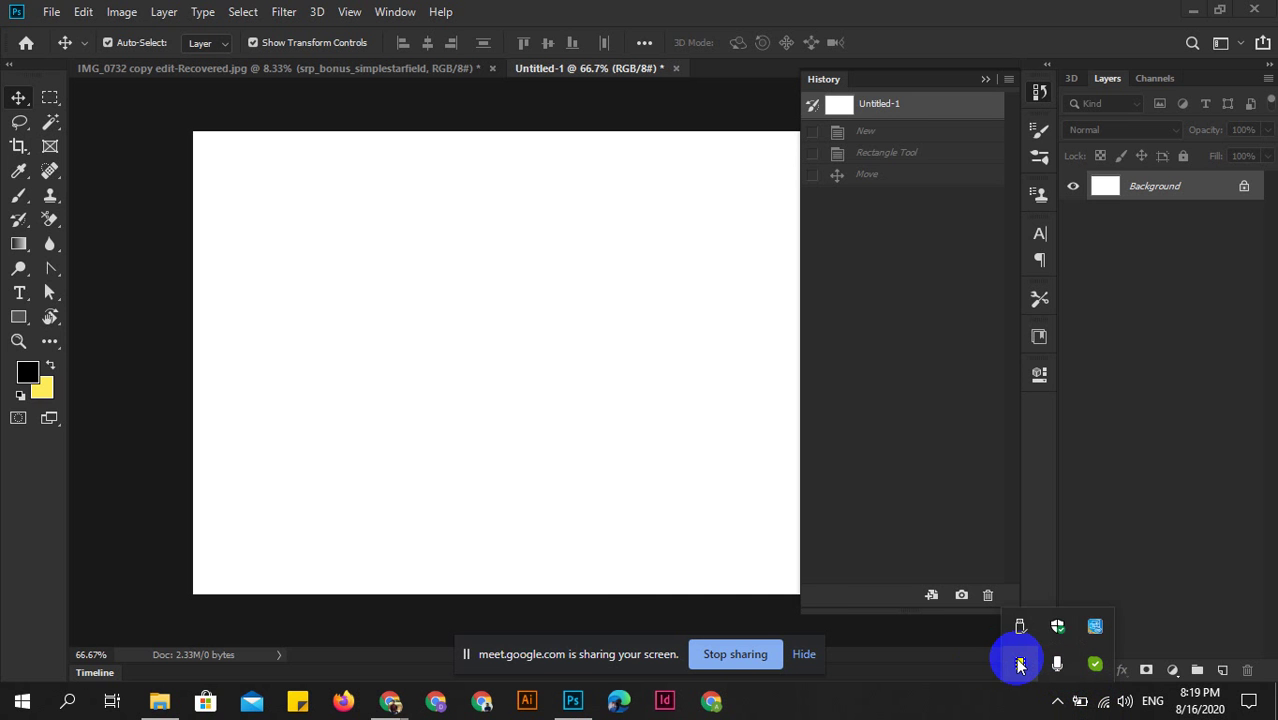
left_click(1020, 664)
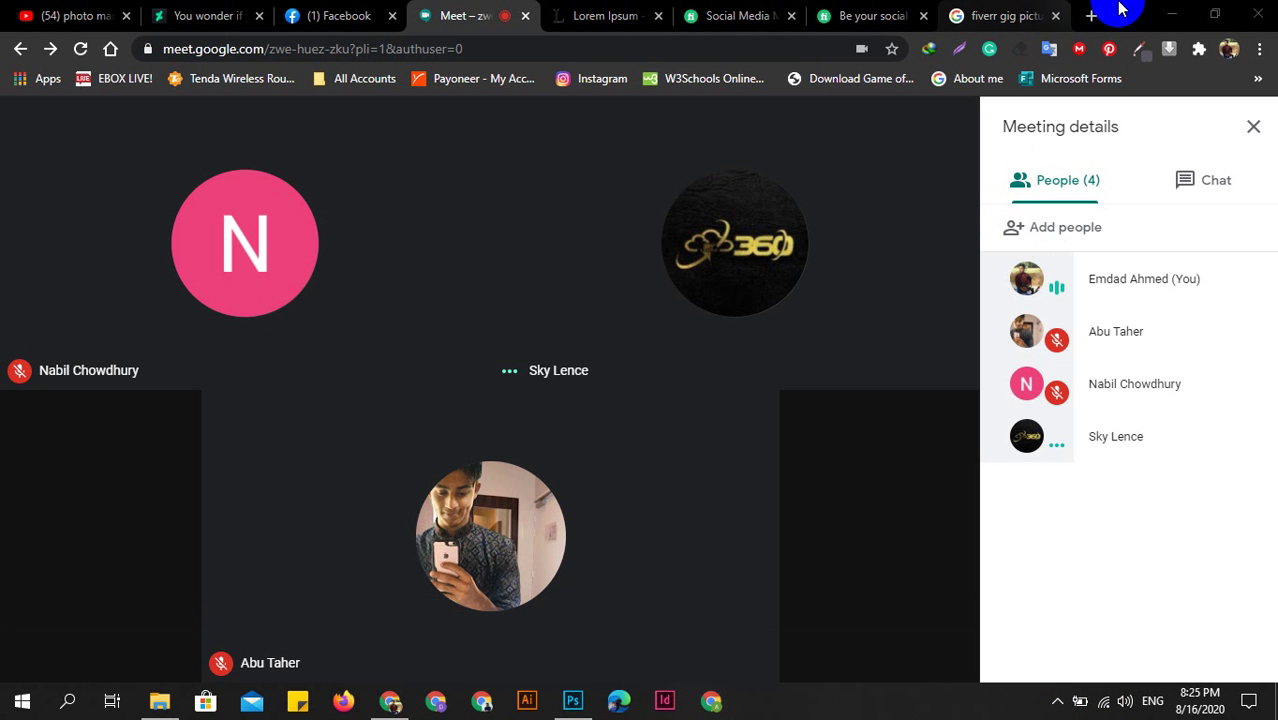
Present the entire screen in Meet again, then minimize Chrome to show Photoshop.
left_click(1174, 12)
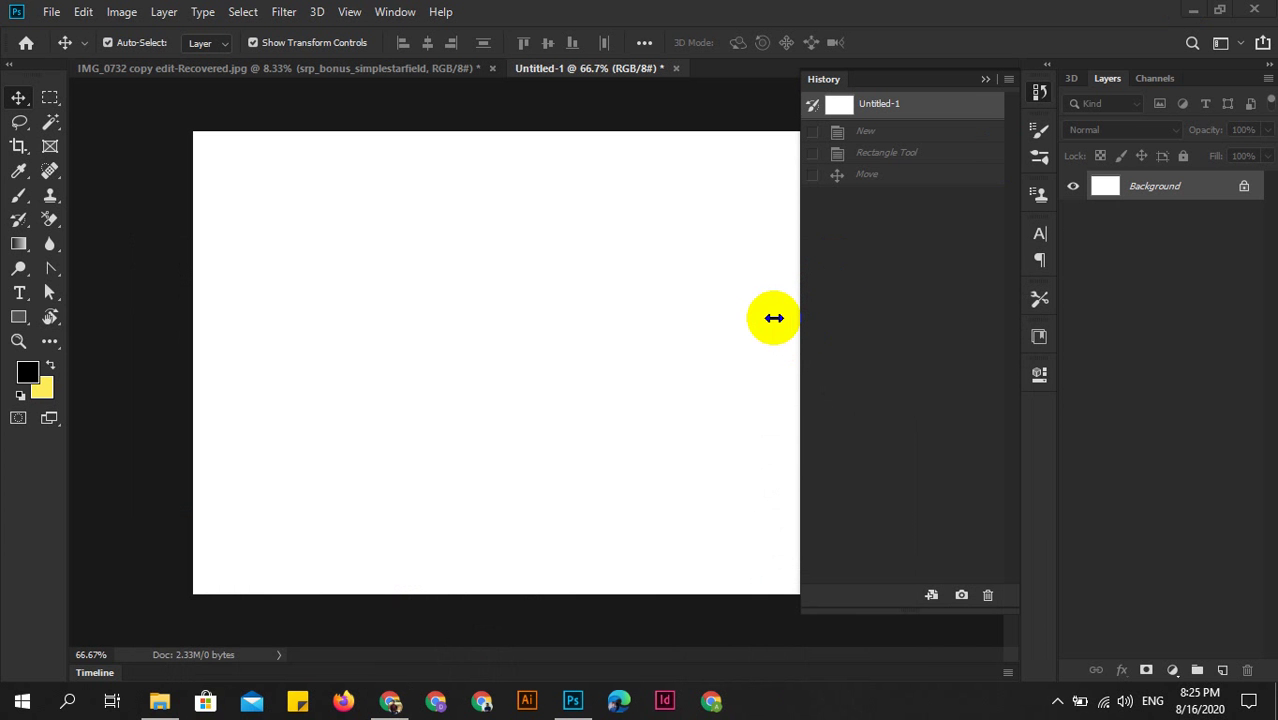
left_click(390, 700)
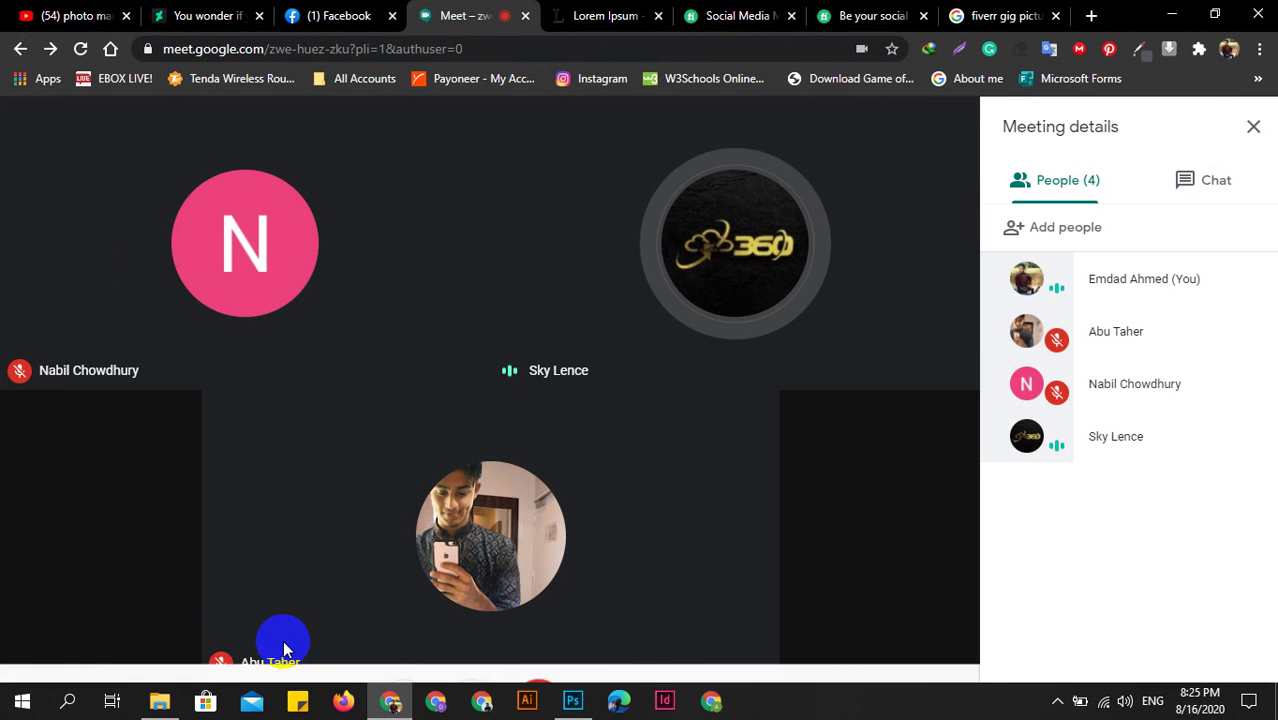
mouse_move(283, 648)
left_click(843, 636)
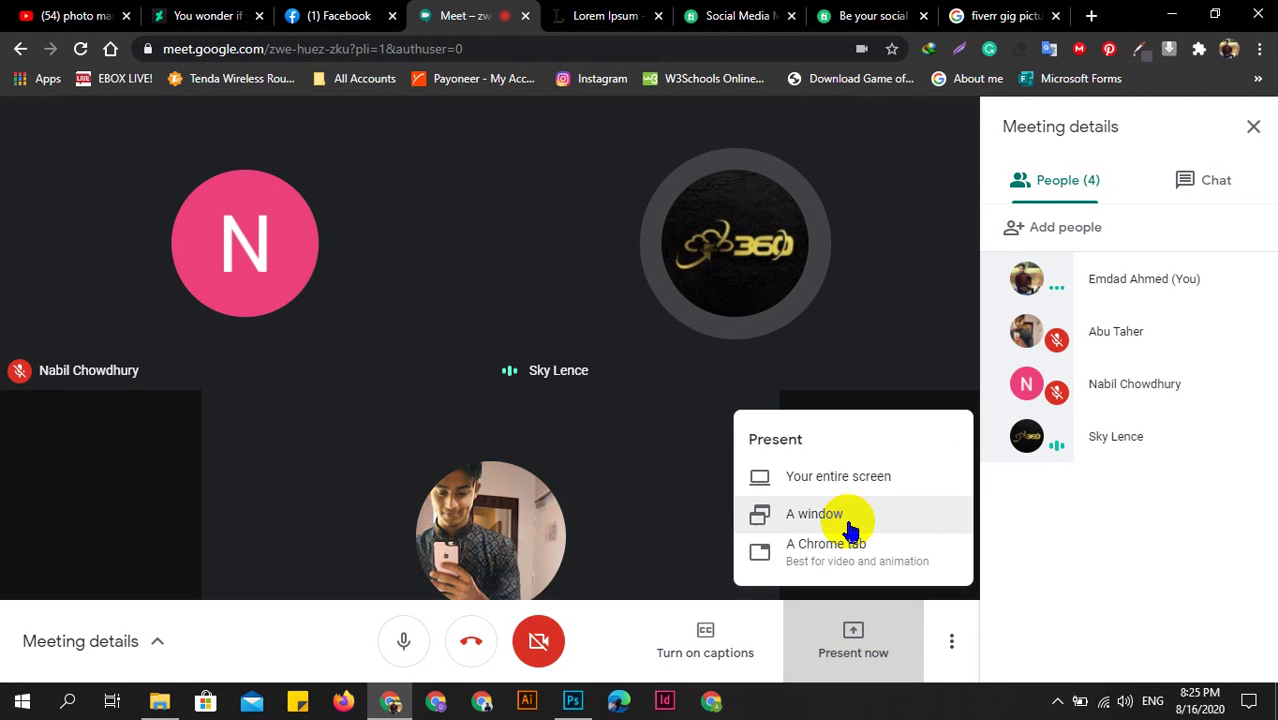
left_click(840, 480)
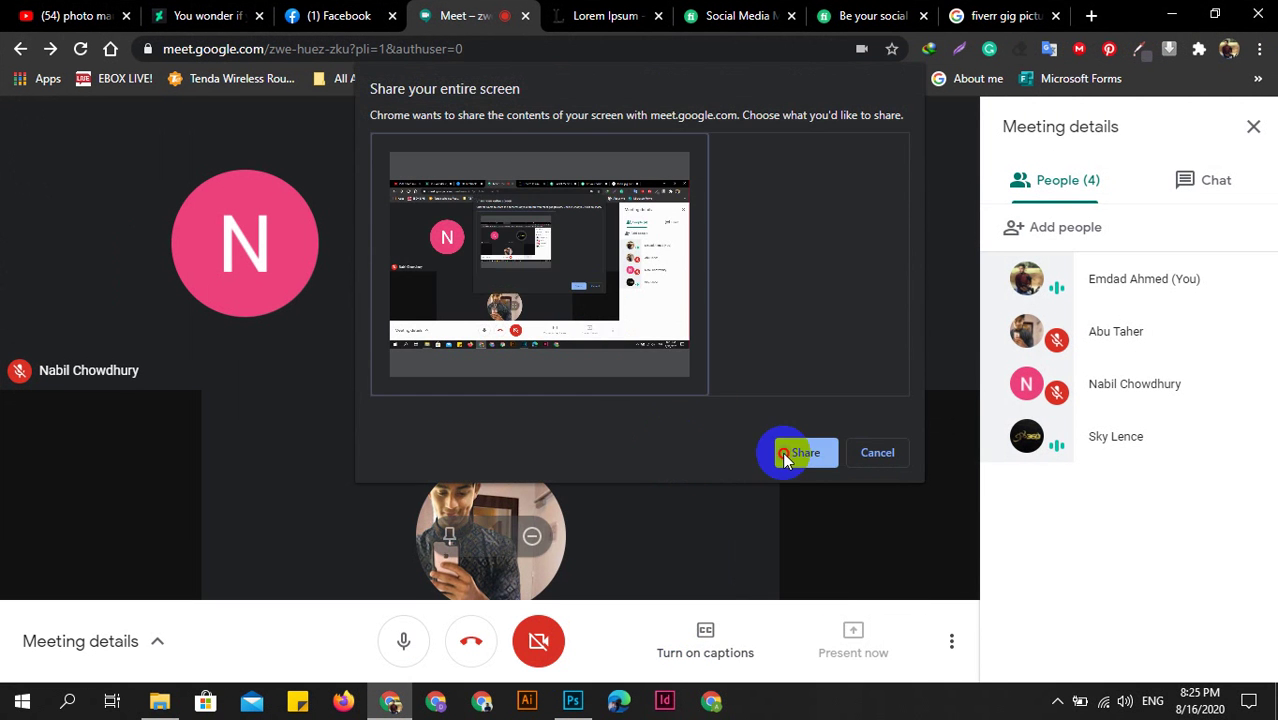
left_click(785, 456)
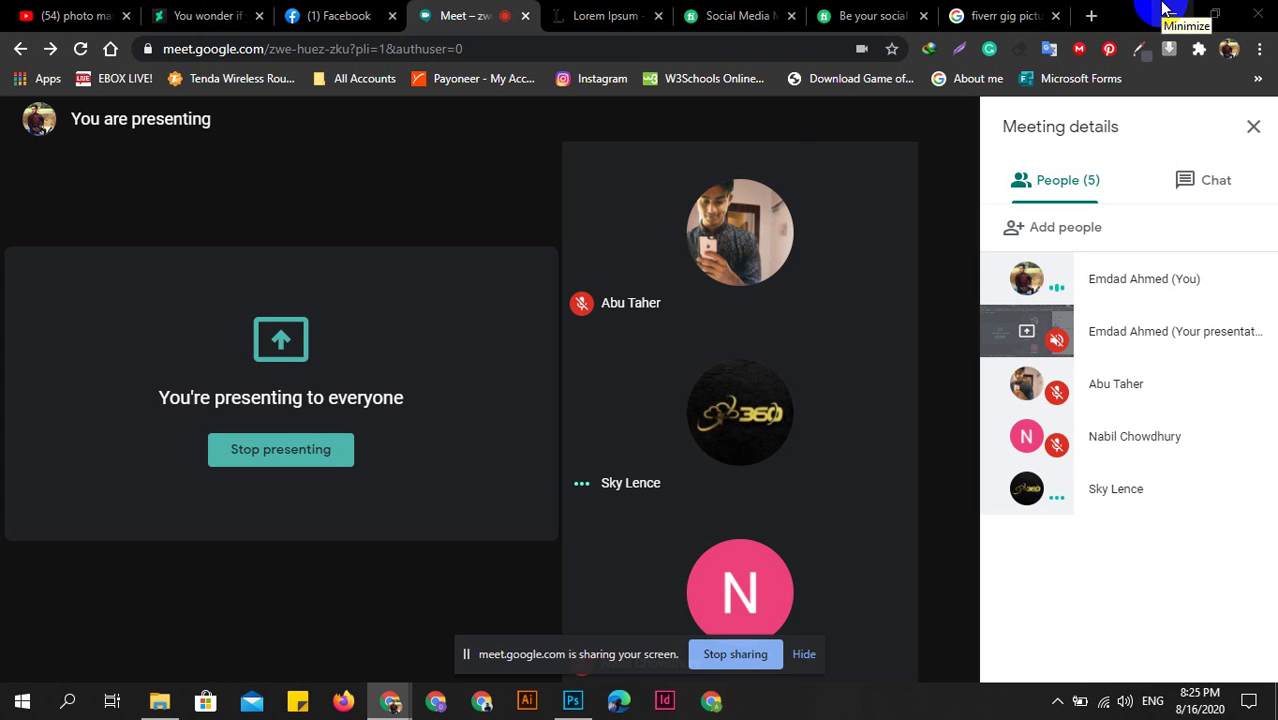
left_click(1163, 10)
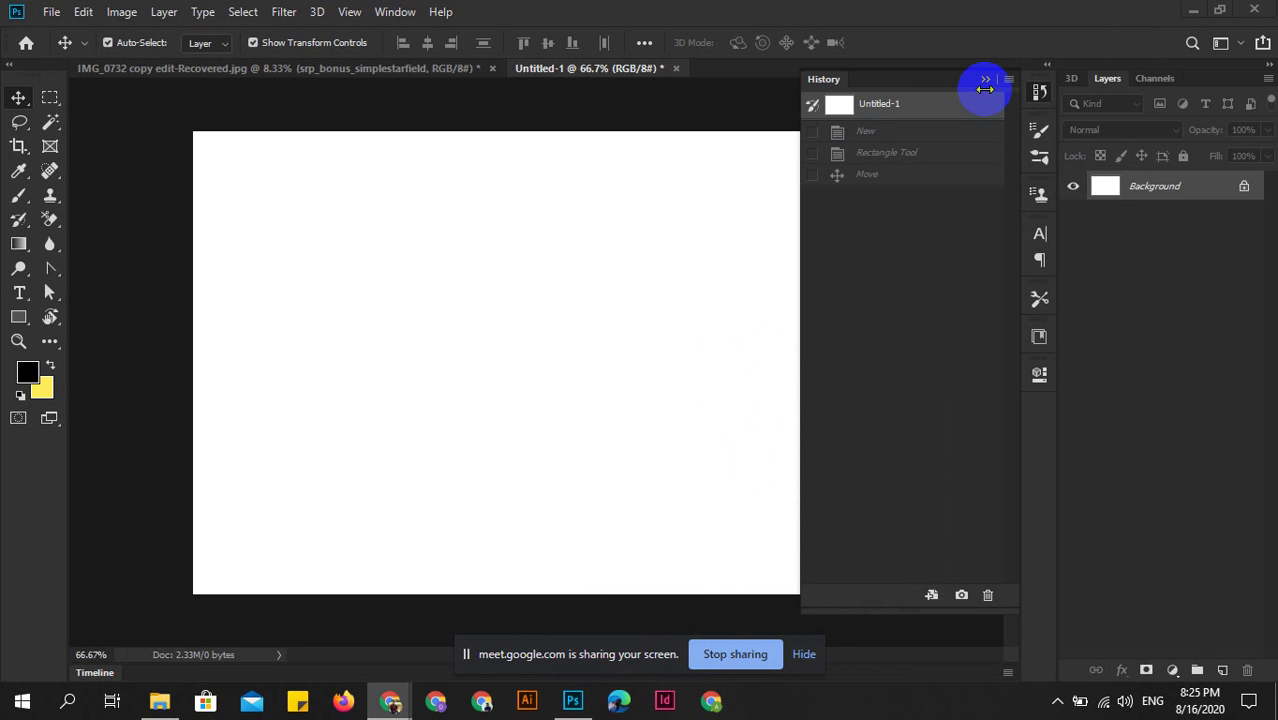
Collapse the History panel, then glance through the File and Edit menus without choosing anything.
left_click(1037, 95)
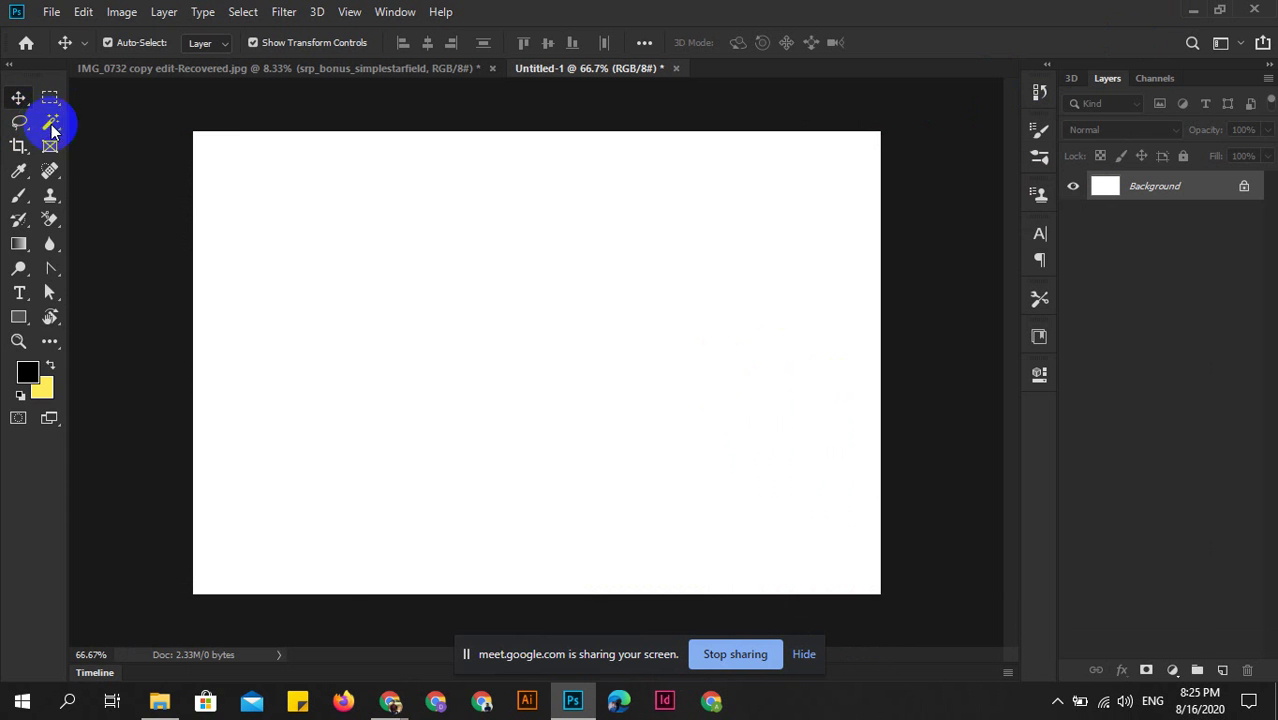
left_click(51, 12)
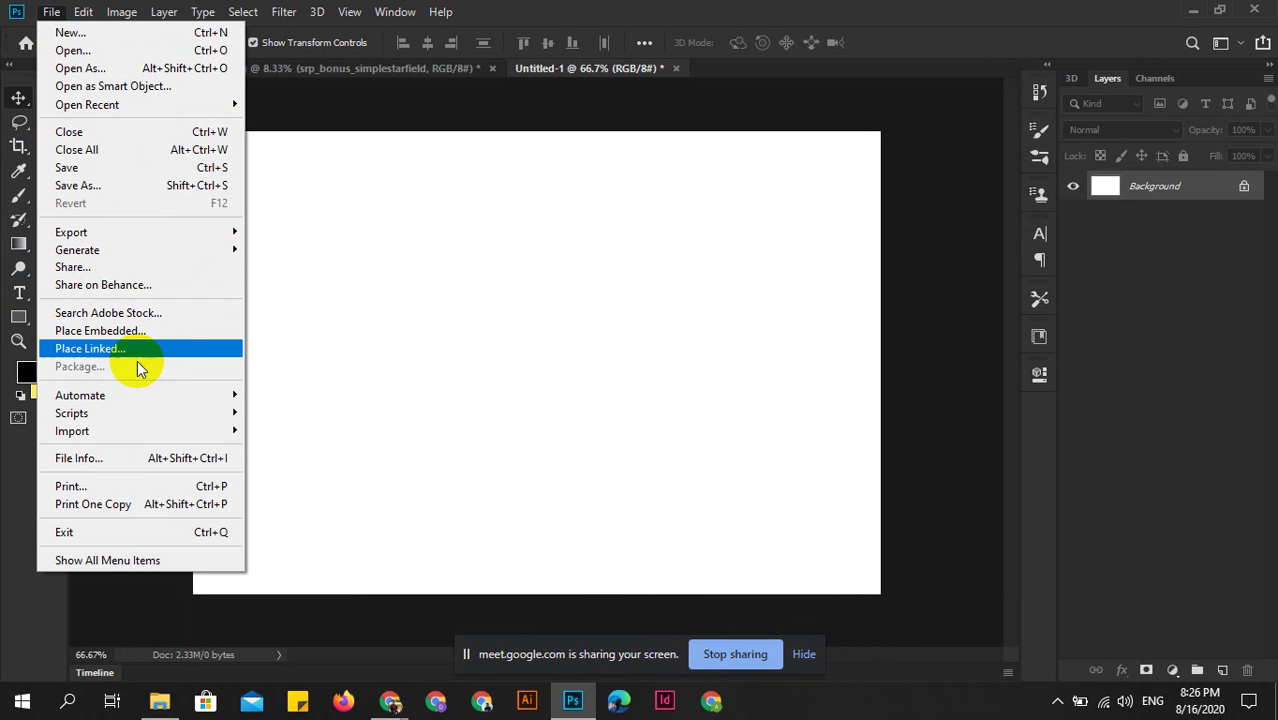
left_click(393, 292)
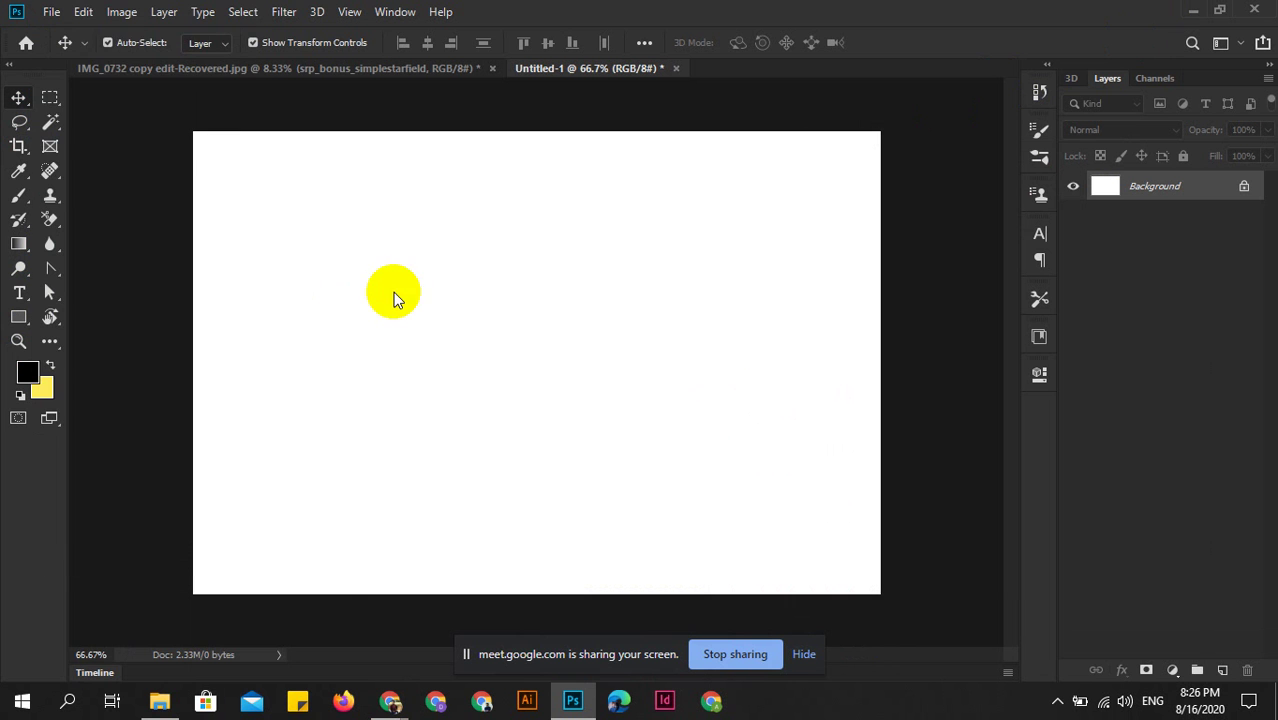
left_click(82, 12)
left_click(82, 12)
Draw a black rectangle in the canvas's left half and move it right and down.
left_click(18, 317)
left_click_drag(352, 303, 579, 420)
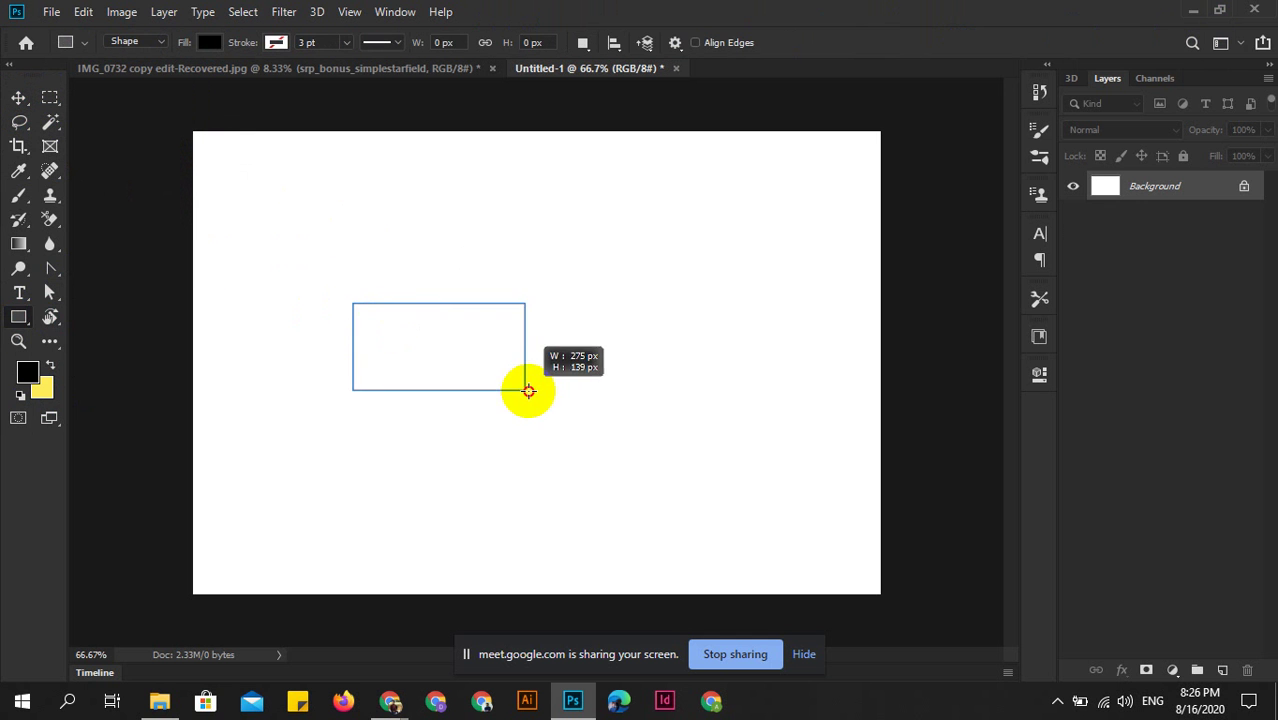
left_click(18, 97)
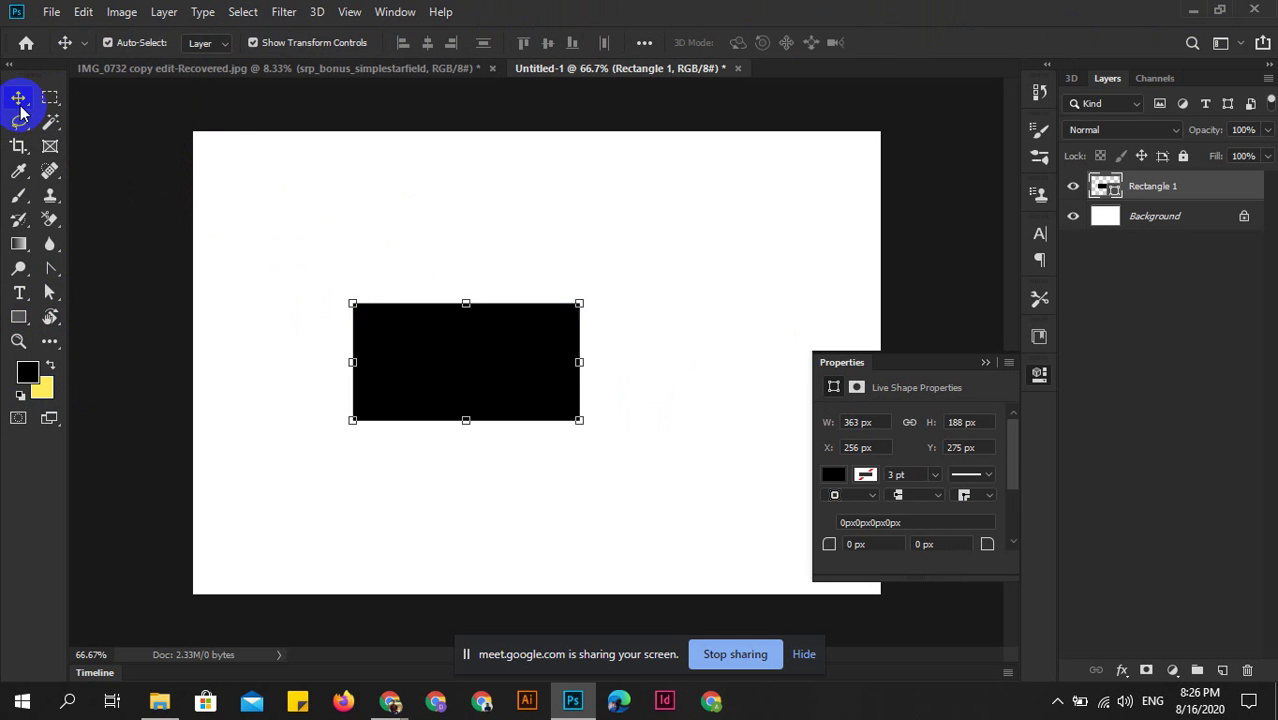
left_click(423, 238)
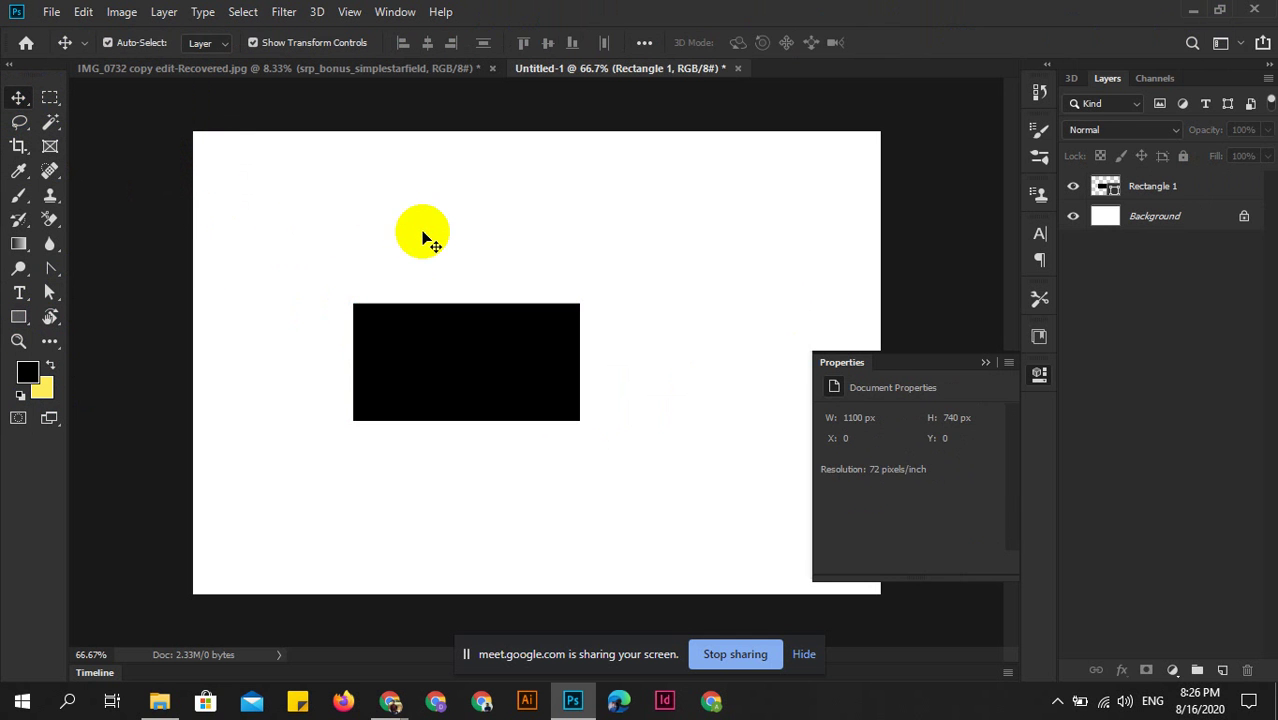
left_click(1040, 375)
mouse_move(491, 368)
left_mouse_down()
mouse_move(578, 401)
mouse_move(546, 317)
mouse_move(511, 452)
left_mouse_up()
Duplicate the black rectangle and spread the two copies apart.
left_click(378, 320)
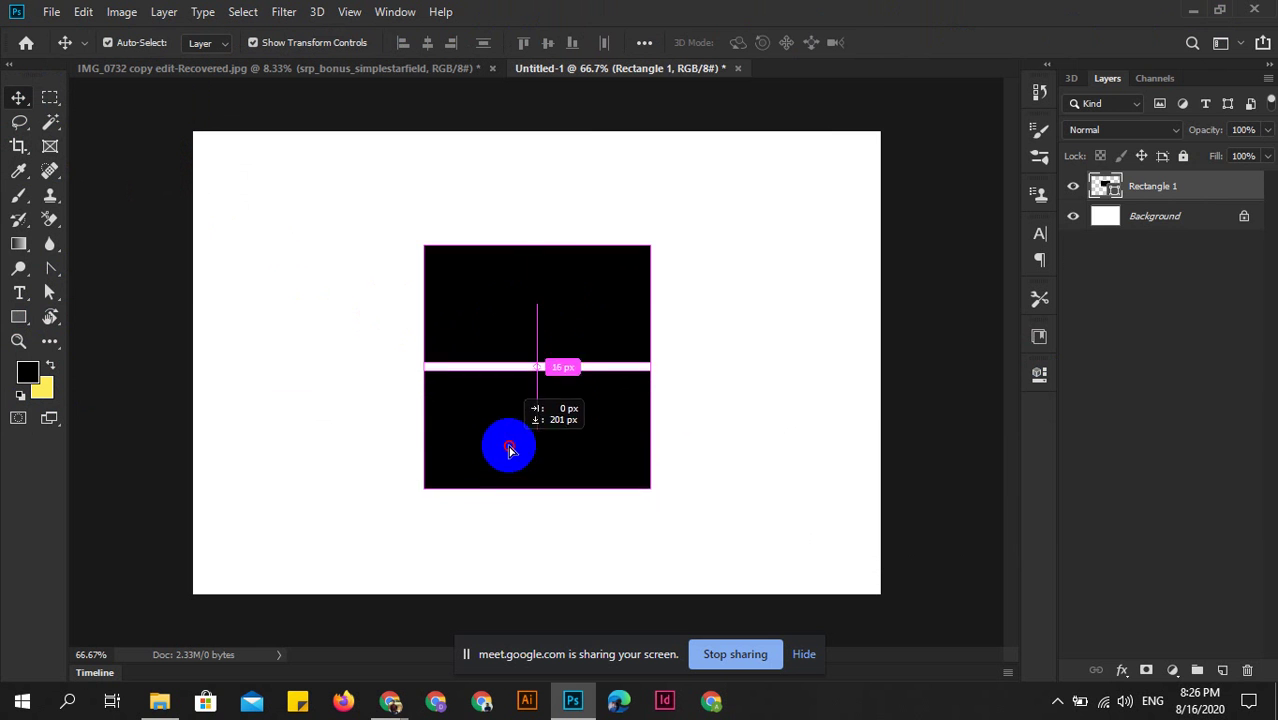
left_click_drag(541, 327, 328, 280)
mouse_move(480, 456)
left_mouse_down()
mouse_move(679, 300)
mouse_move(785, 303)
mouse_move(578, 298)
mouse_move(648, 256)
mouse_move(520, 338)
mouse_move(500, 287)
mouse_move(617, 287)
left_mouse_up()
left_click(590, 434)
Narrow the copy into a thin upright block and set it above the wide rectangle.
left_click(648, 314)
left_click(690, 342)
left_click_drag(366, 285, 720, 420)
left_click(404, 354)
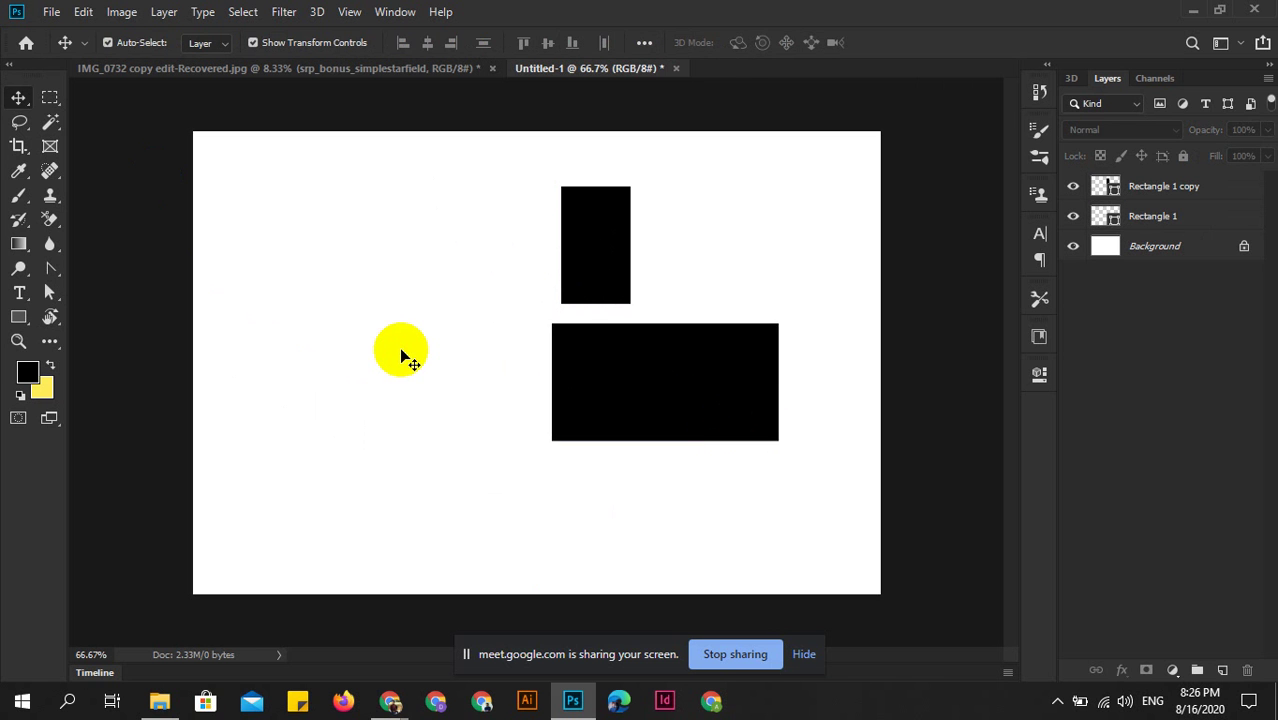
left_click(571, 348)
left_click(390, 345)
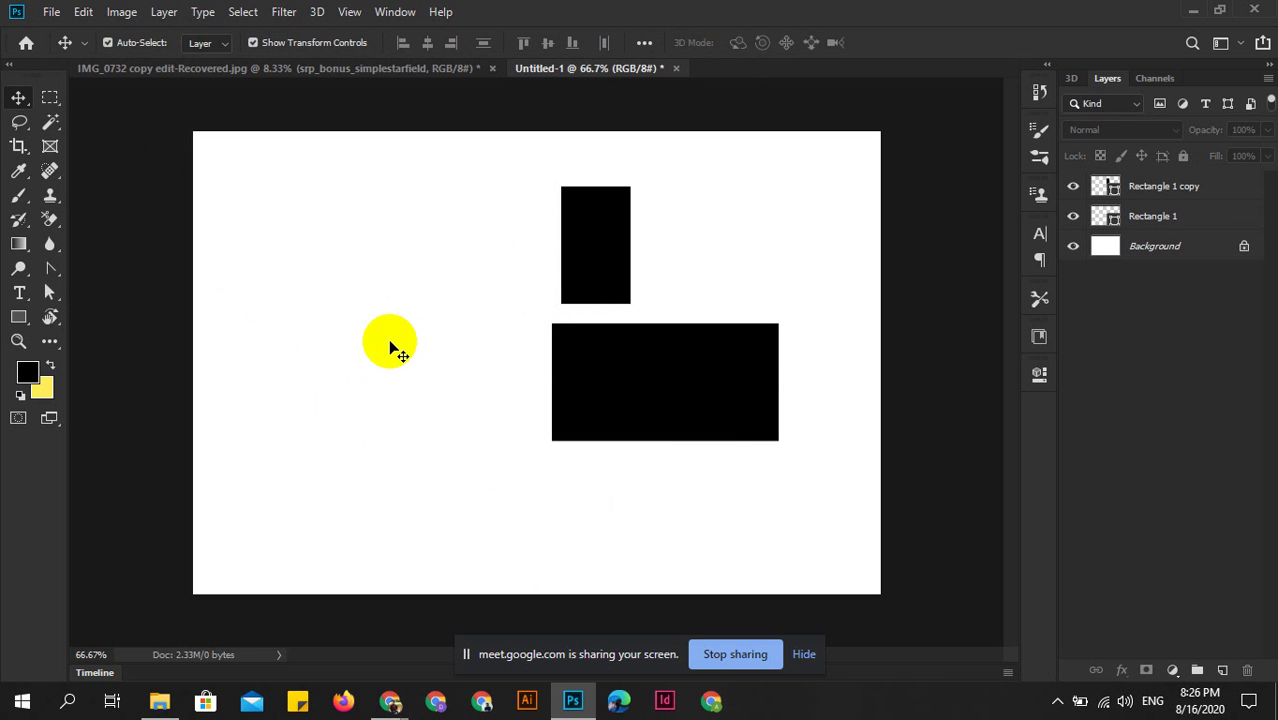
Select the wide Rectangle 1 and peek at the align and distribute options.
left_click(628, 368)
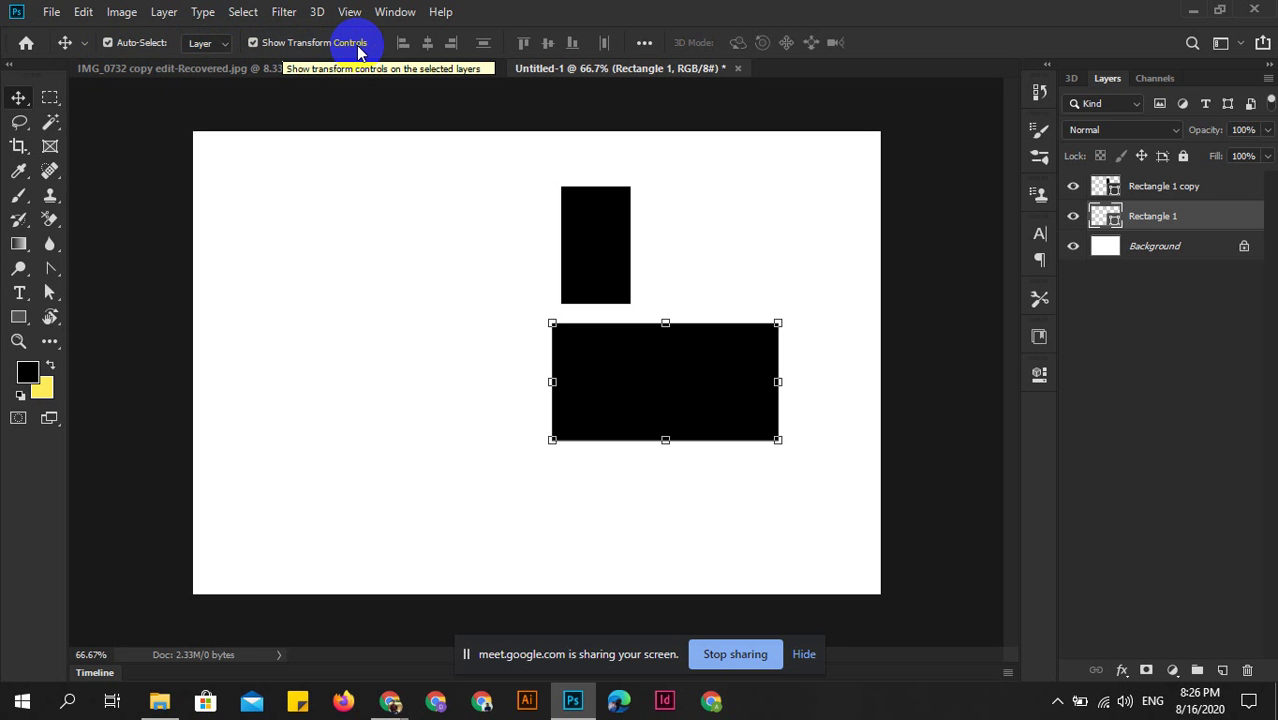
left_click(648, 43)
left_click(648, 43)
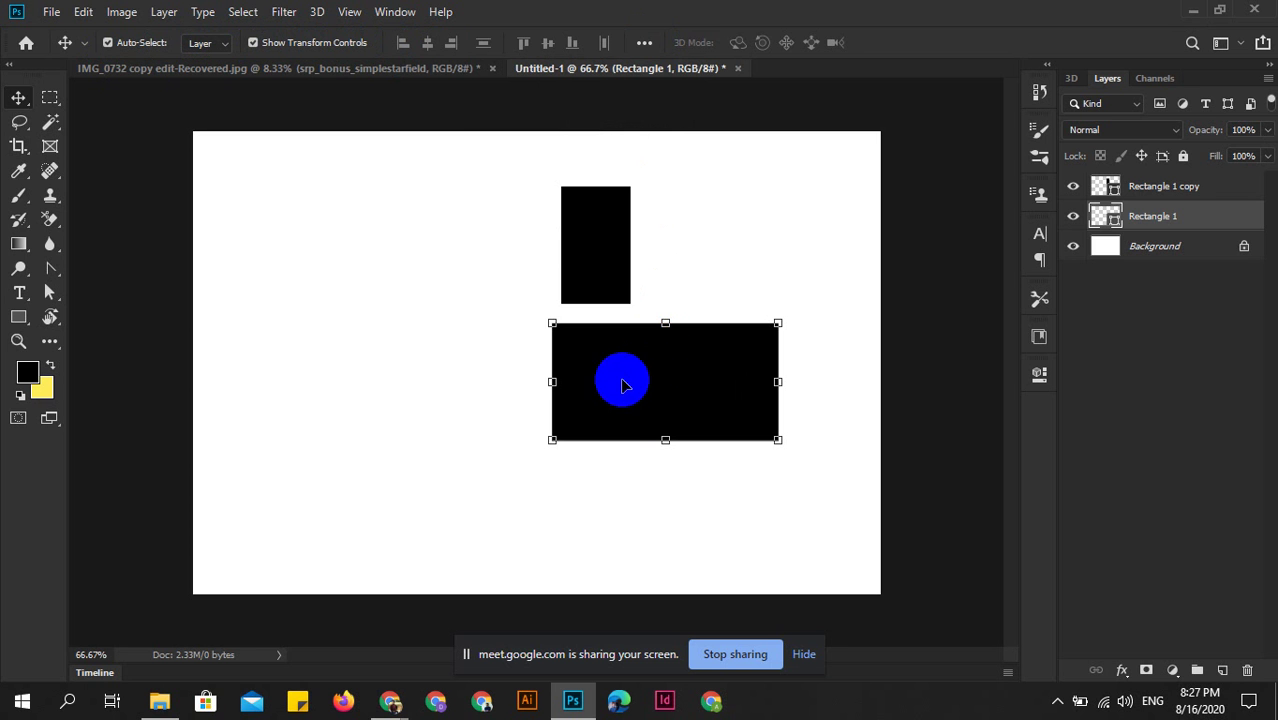
left_click(479, 300)
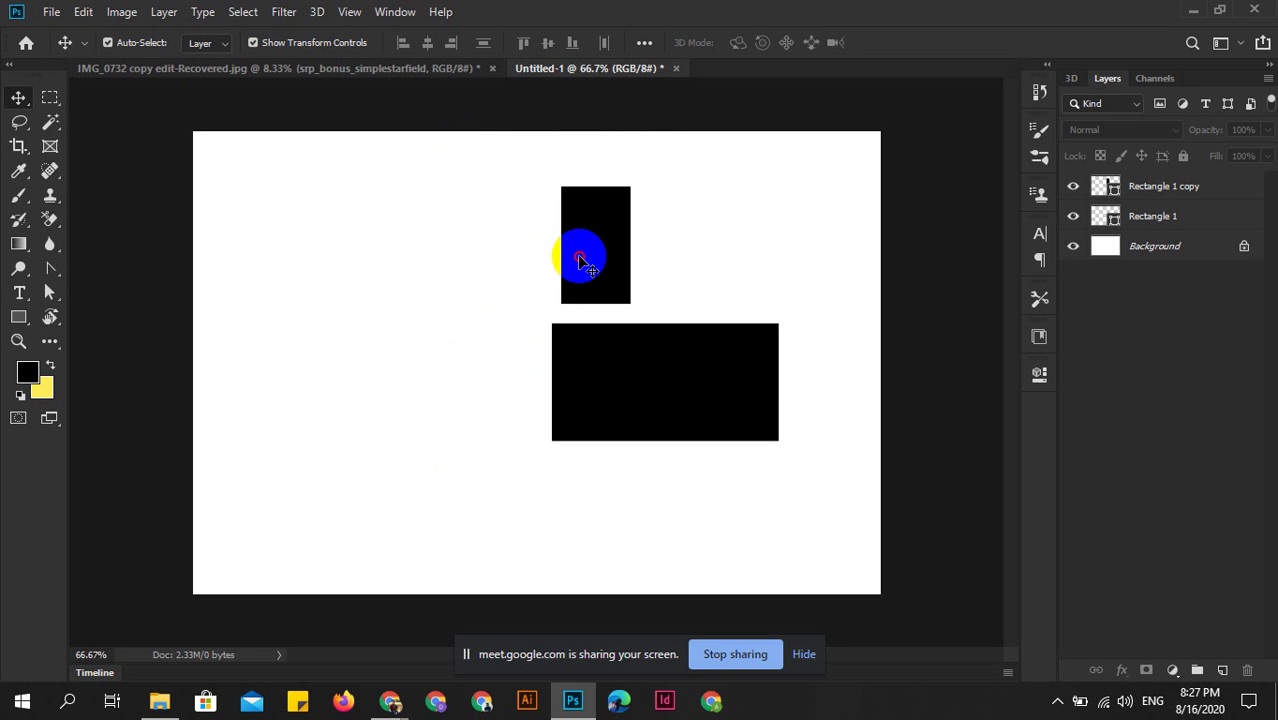
Move the tall rectangle to the upper left and the wide one beneath it.
left_click_drag(579, 259, 481, 322)
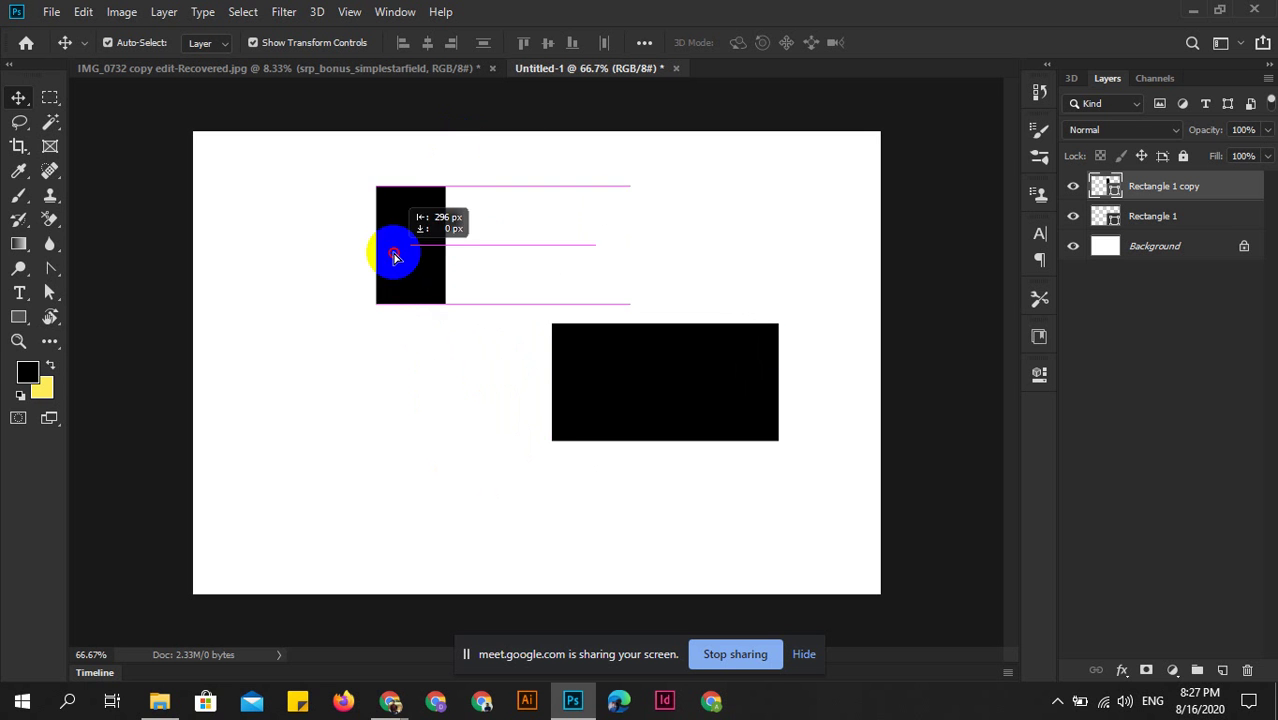
left_click_drag(481, 322, 394, 254)
mouse_move(618, 389)
left_mouse_down()
mouse_move(497, 400)
mouse_move(368, 397)
mouse_move(370, 374)
mouse_move(371, 386)
left_mouse_up()
left_click(585, 285)
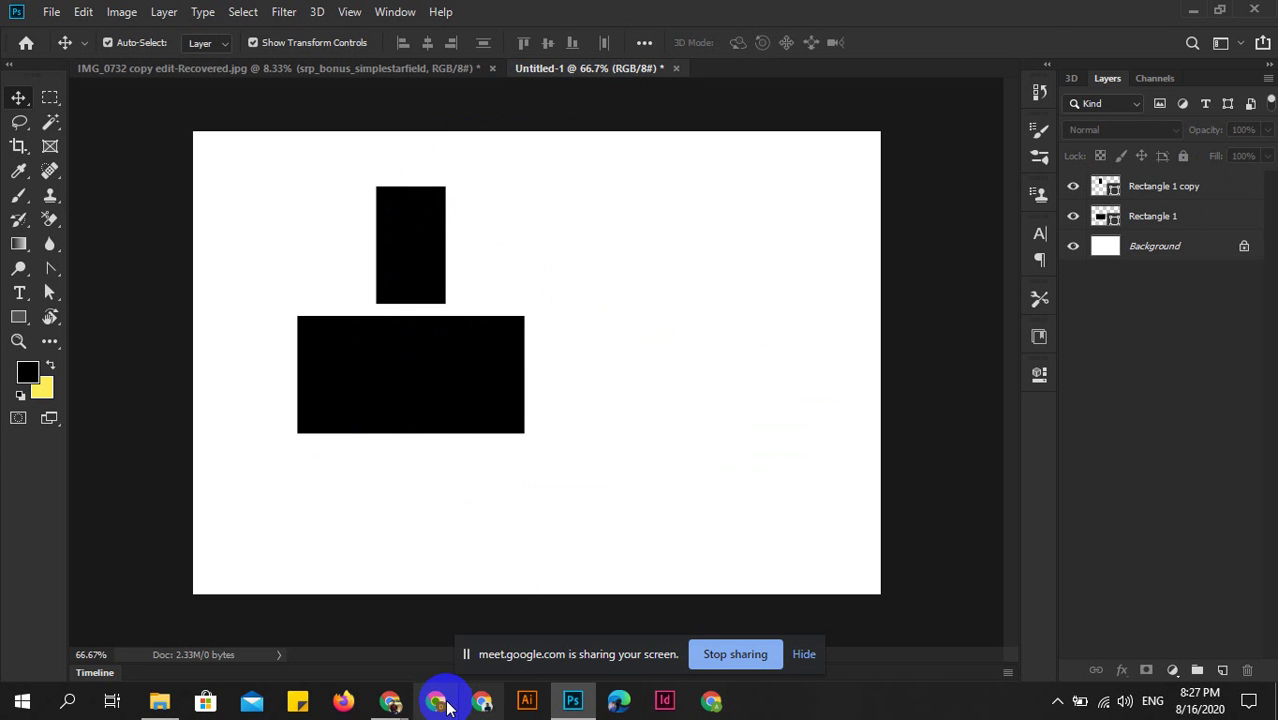
Check the Google Meet chat messages, then return to Photoshop.
key("alt+Tab")
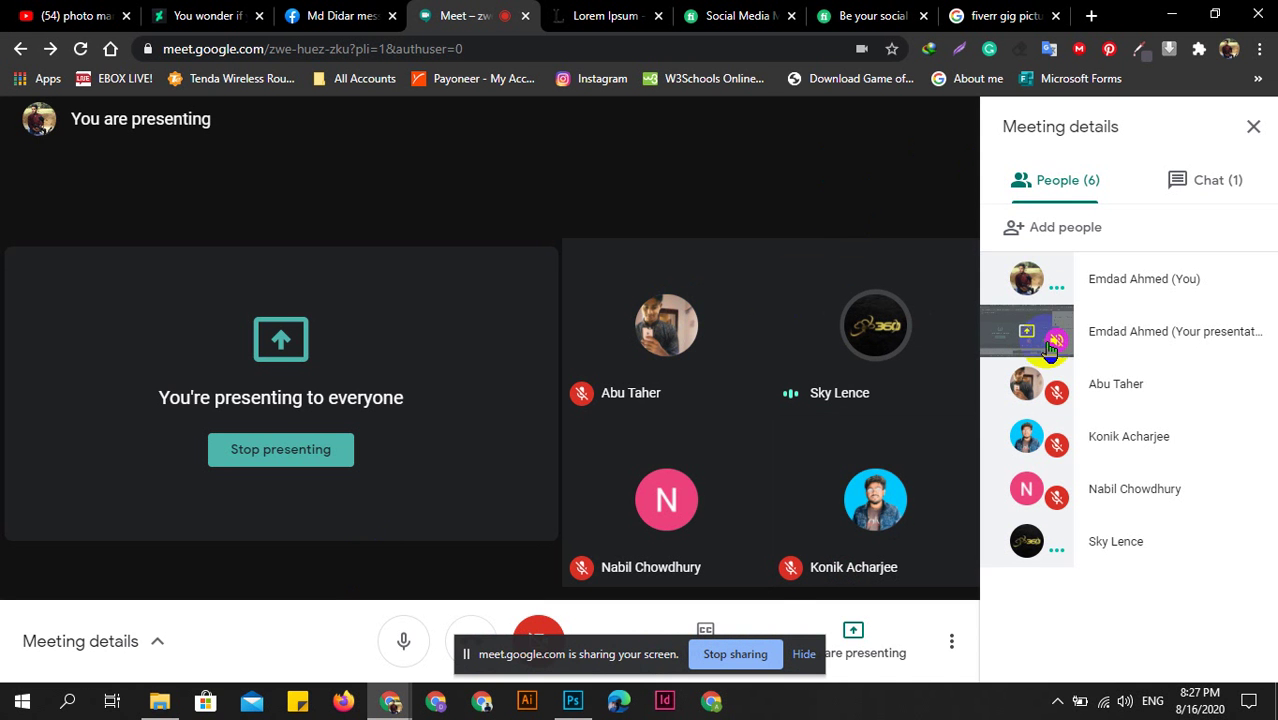
left_click(1143, 196)
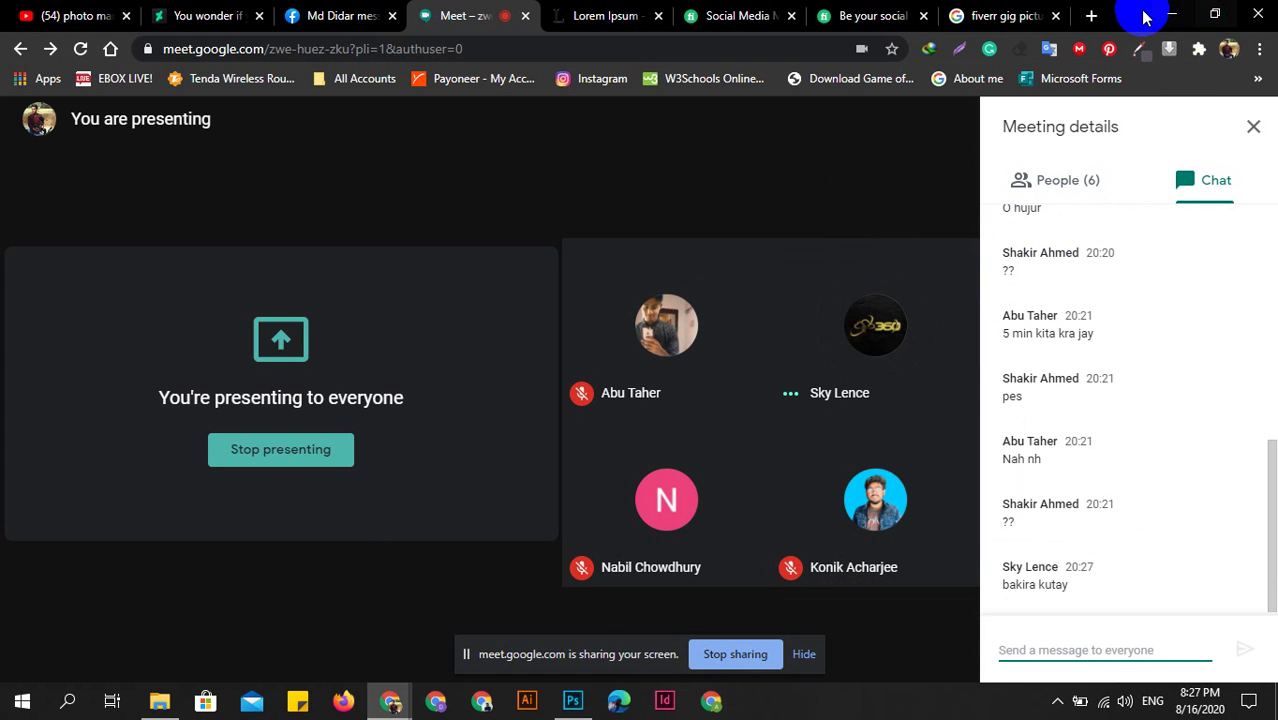
left_click(1160, 14)
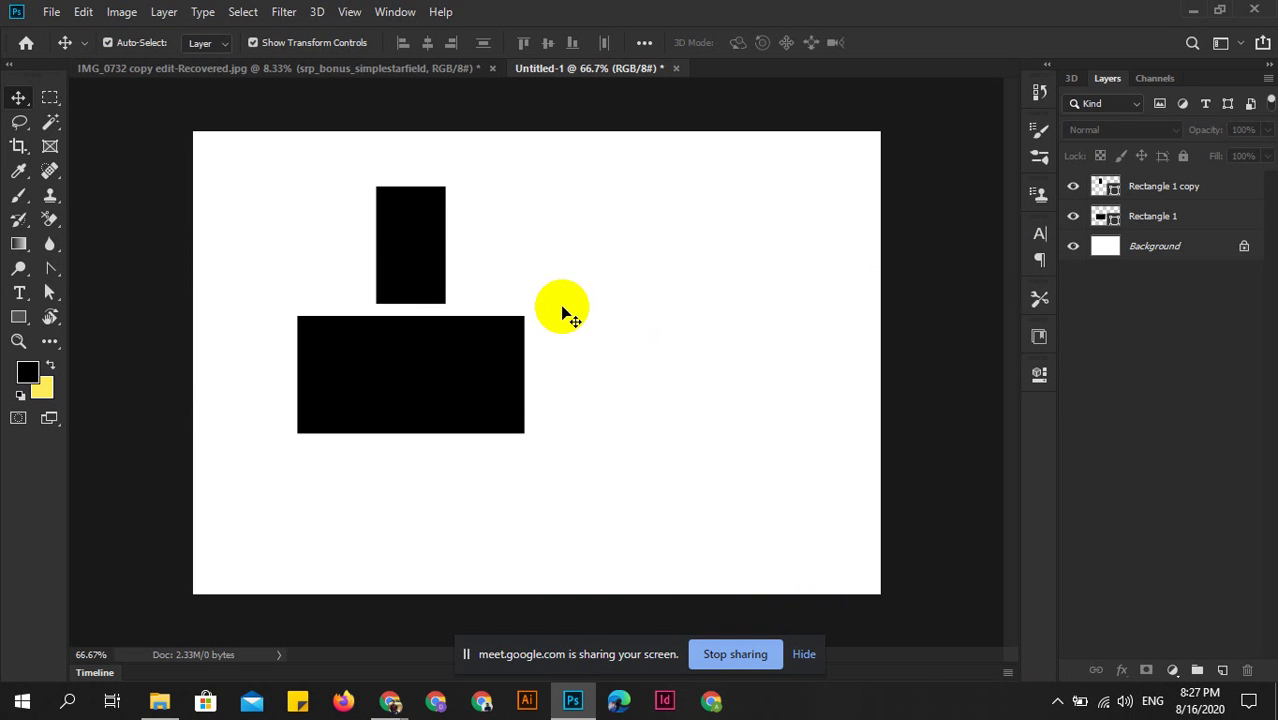
left_click(140, 205)
left_click(16, 100)
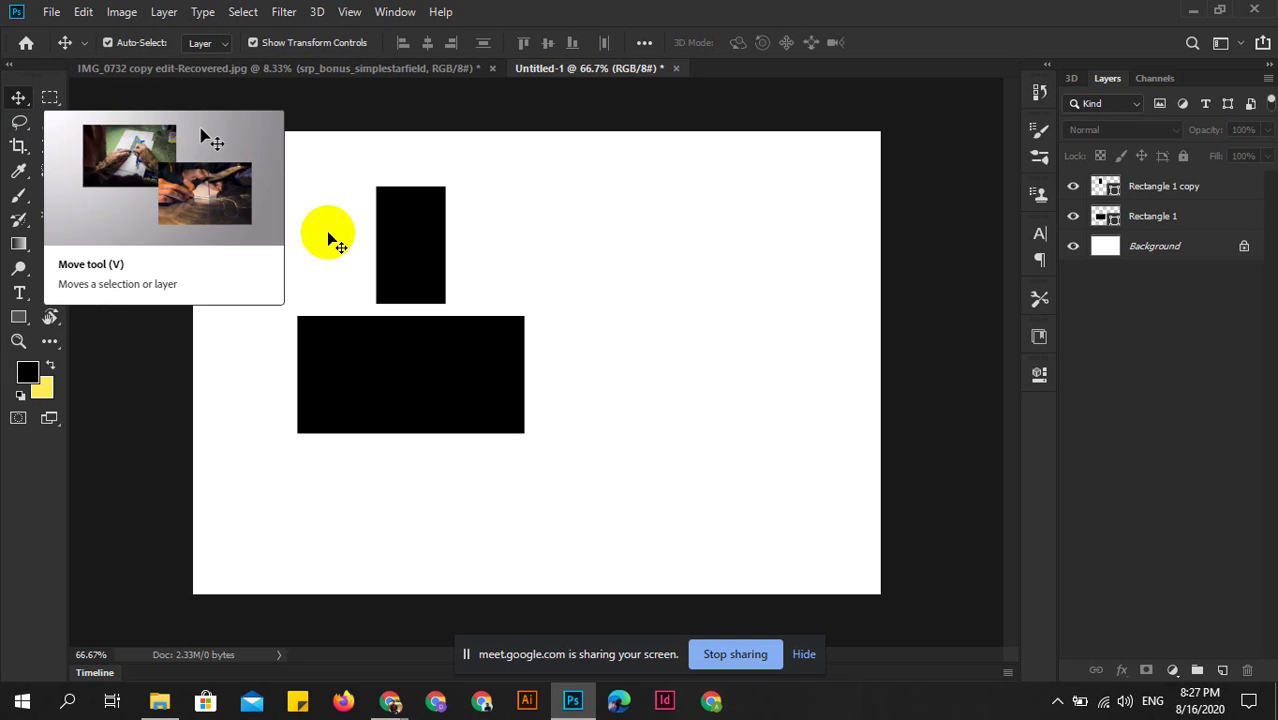
left_click(405, 266)
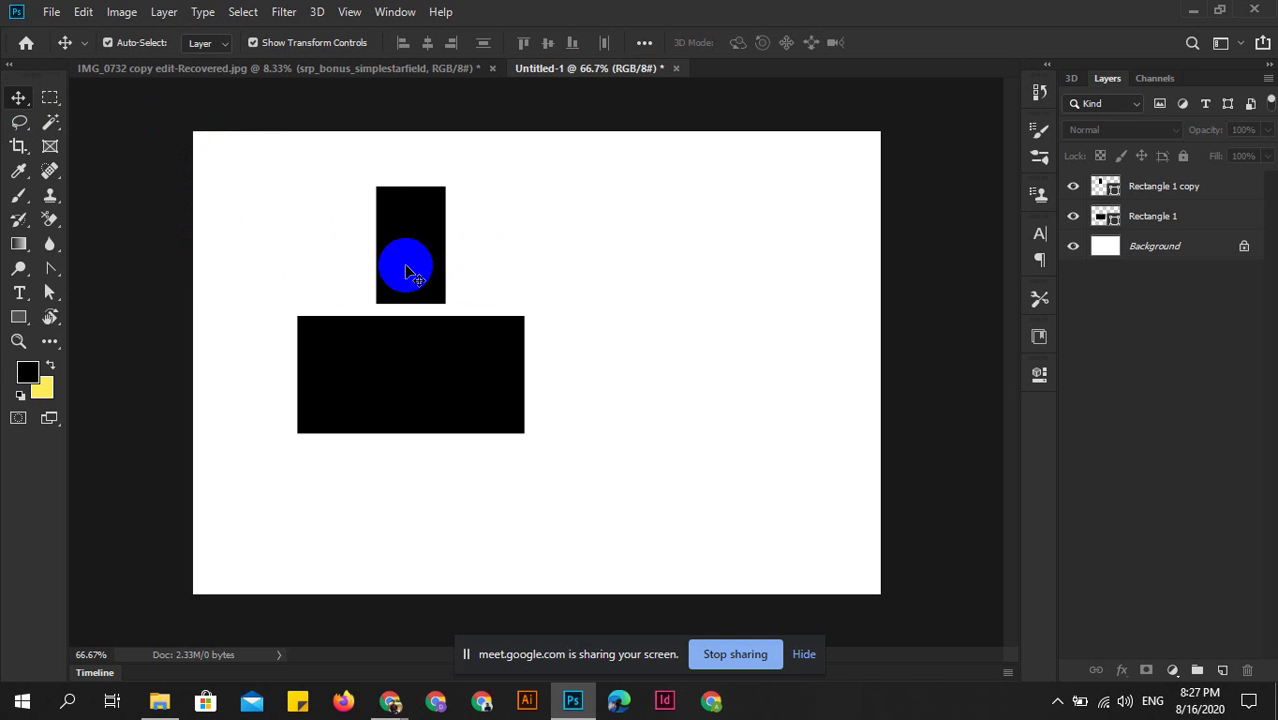
left_click(16, 100)
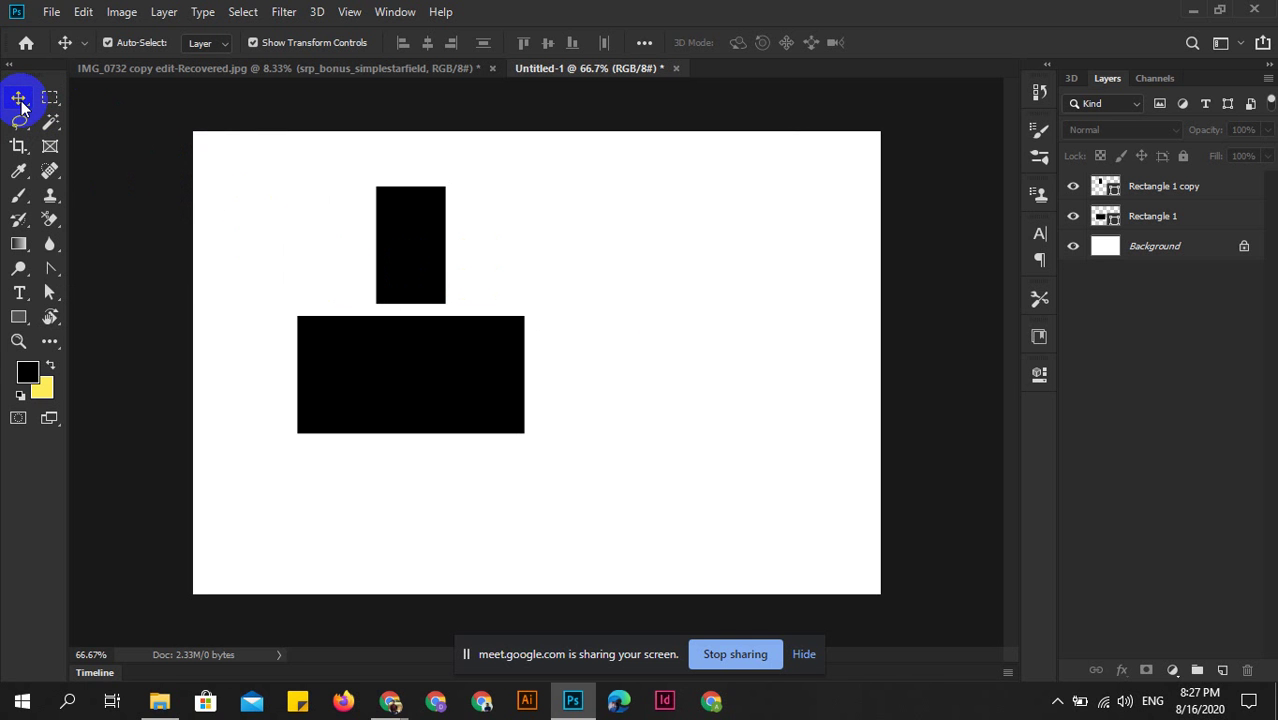
right_click(20, 102)
left_click(20, 102)
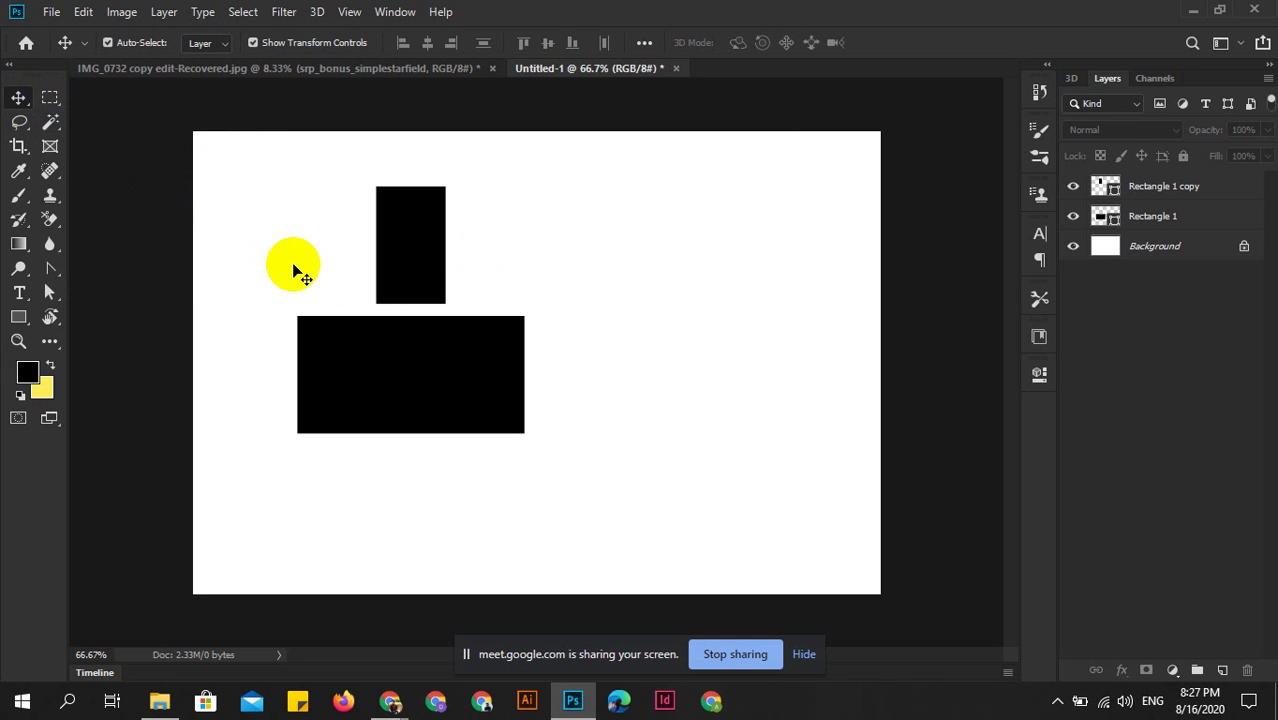
left_click(20, 102)
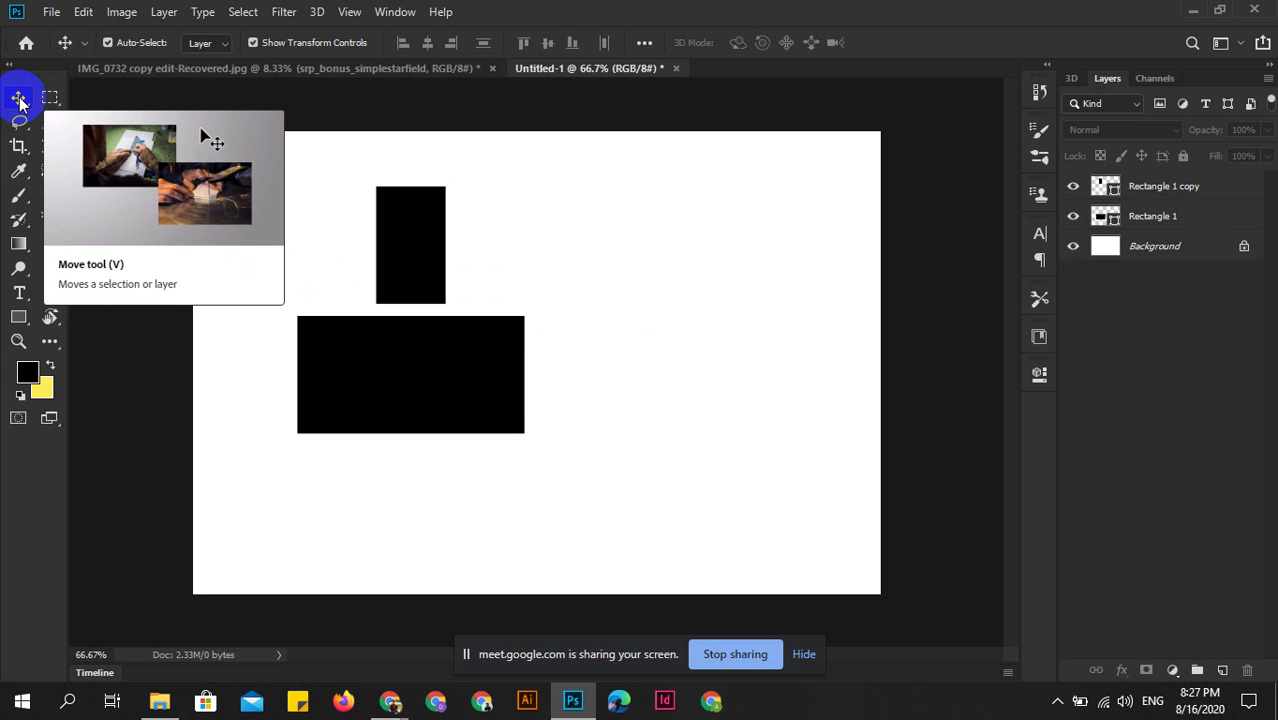
right_click(20, 102)
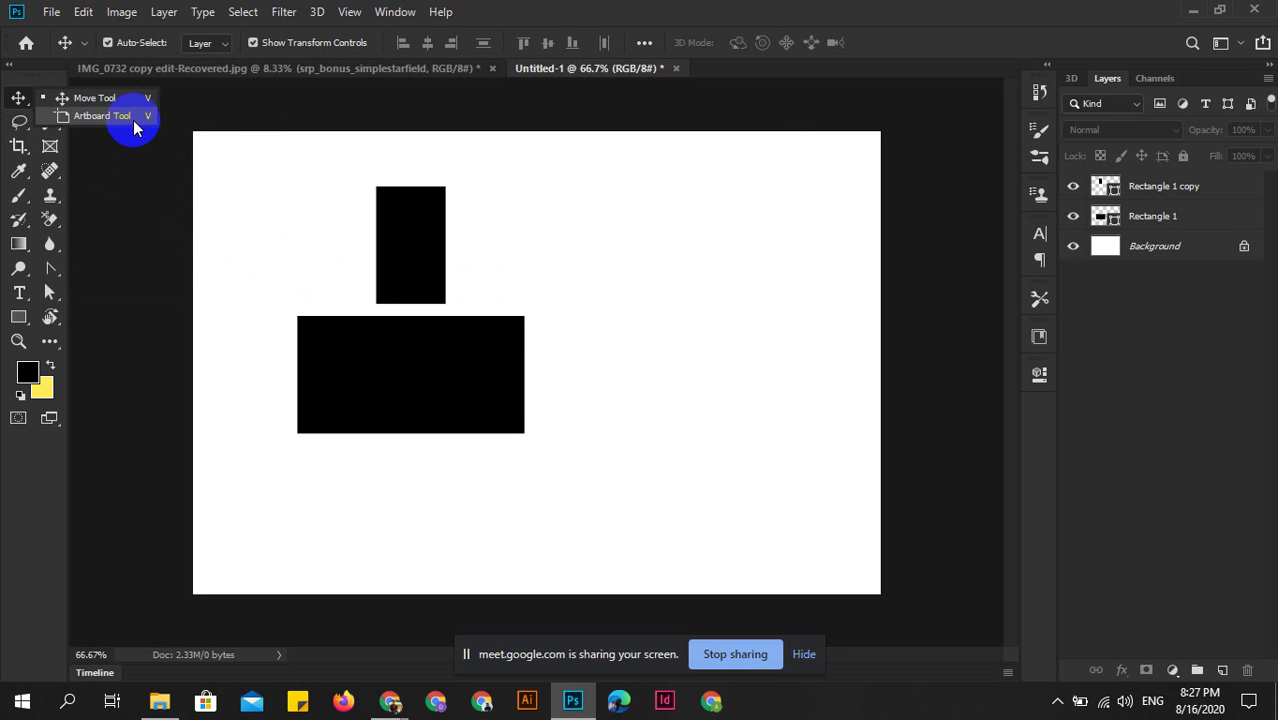
left_click(12, 108)
left_click_drag(12, 108, 109, 119)
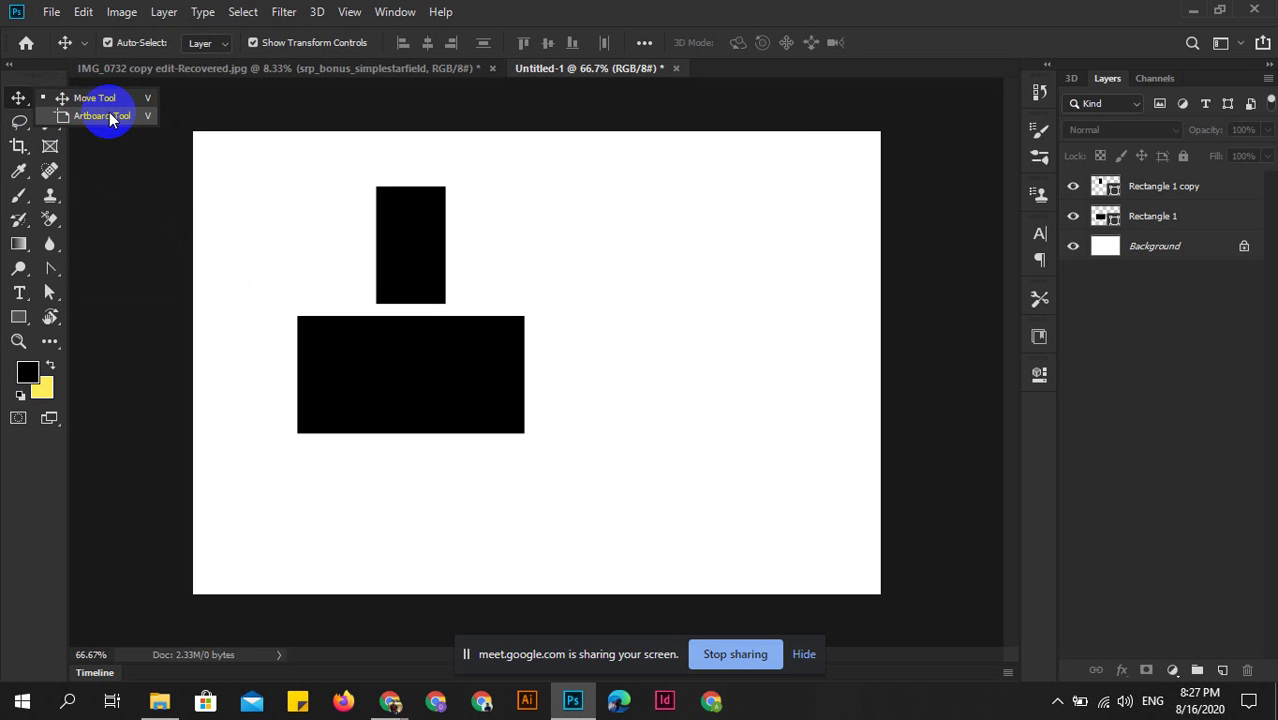
left_click(271, 206)
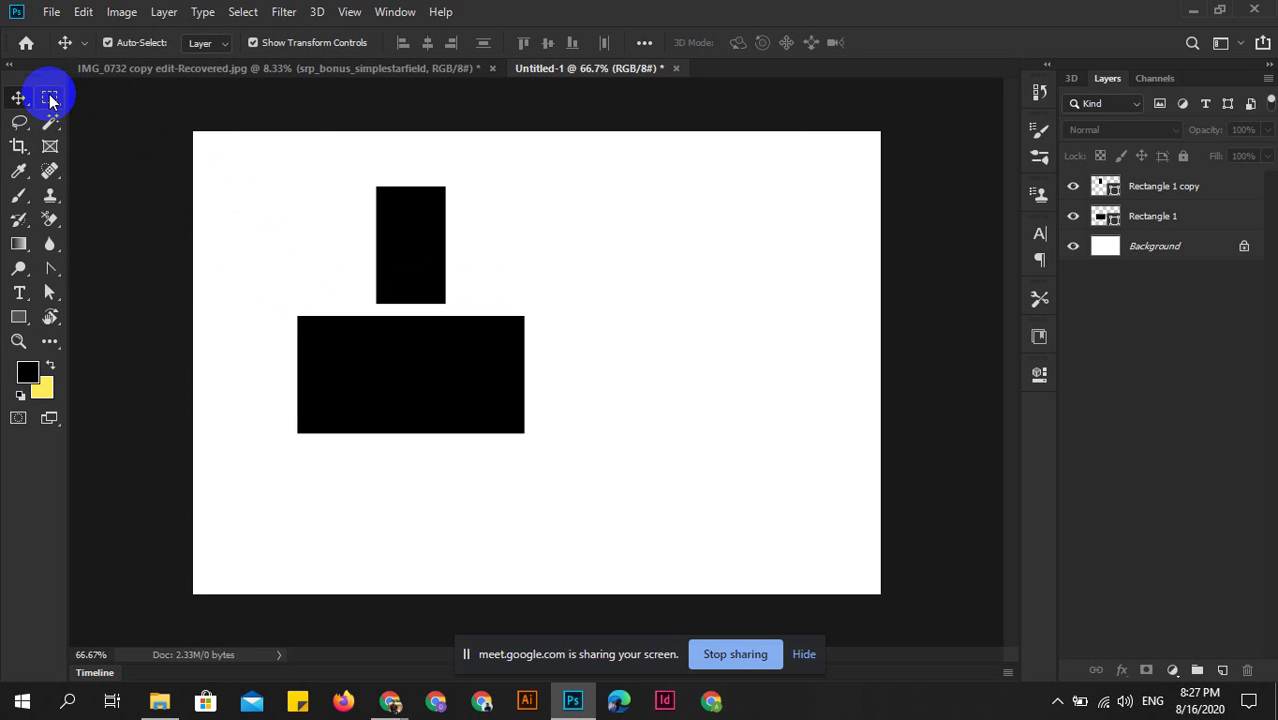
left_click(50, 98)
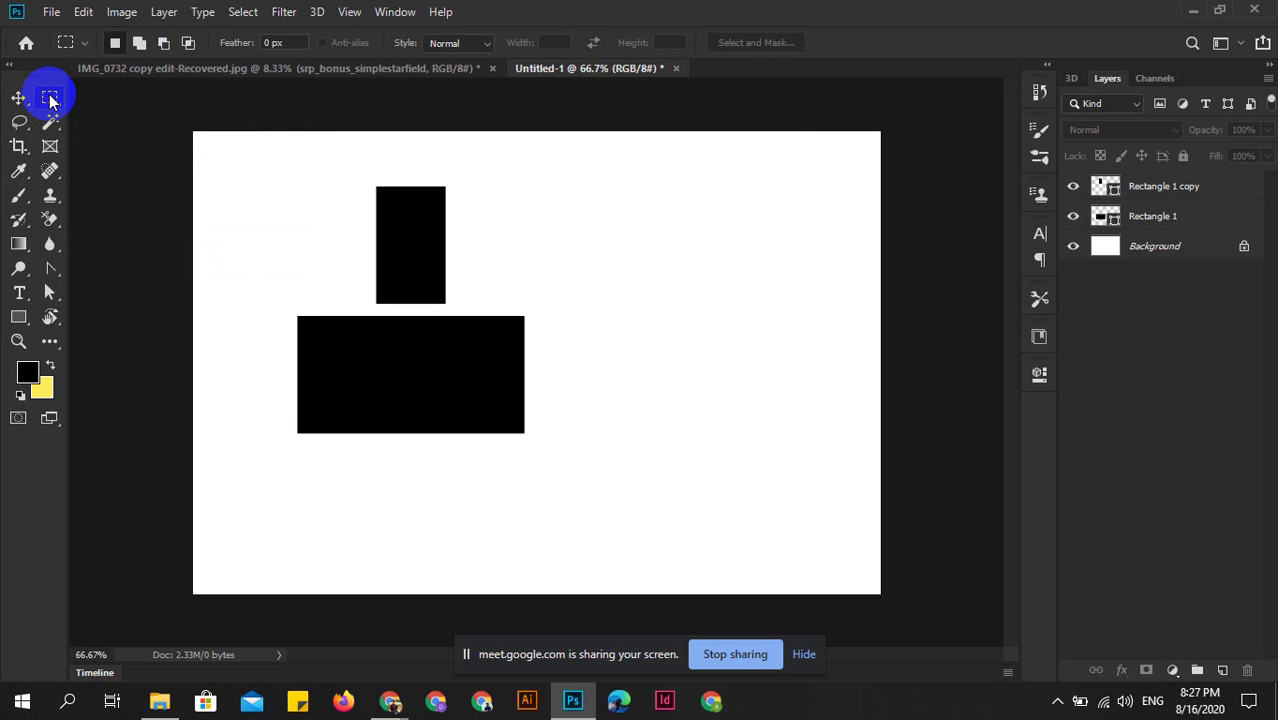
left_click_drag(573, 217, 703, 325)
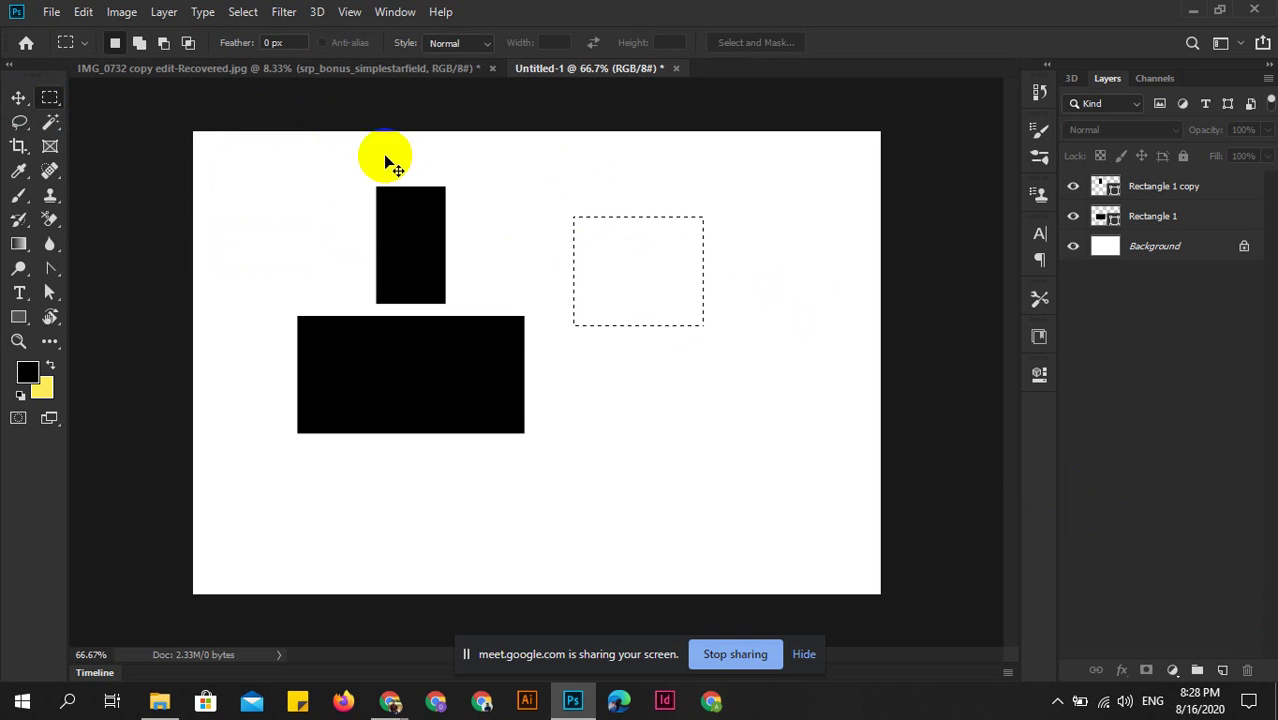
left_click(653, 271)
left_click(18, 97)
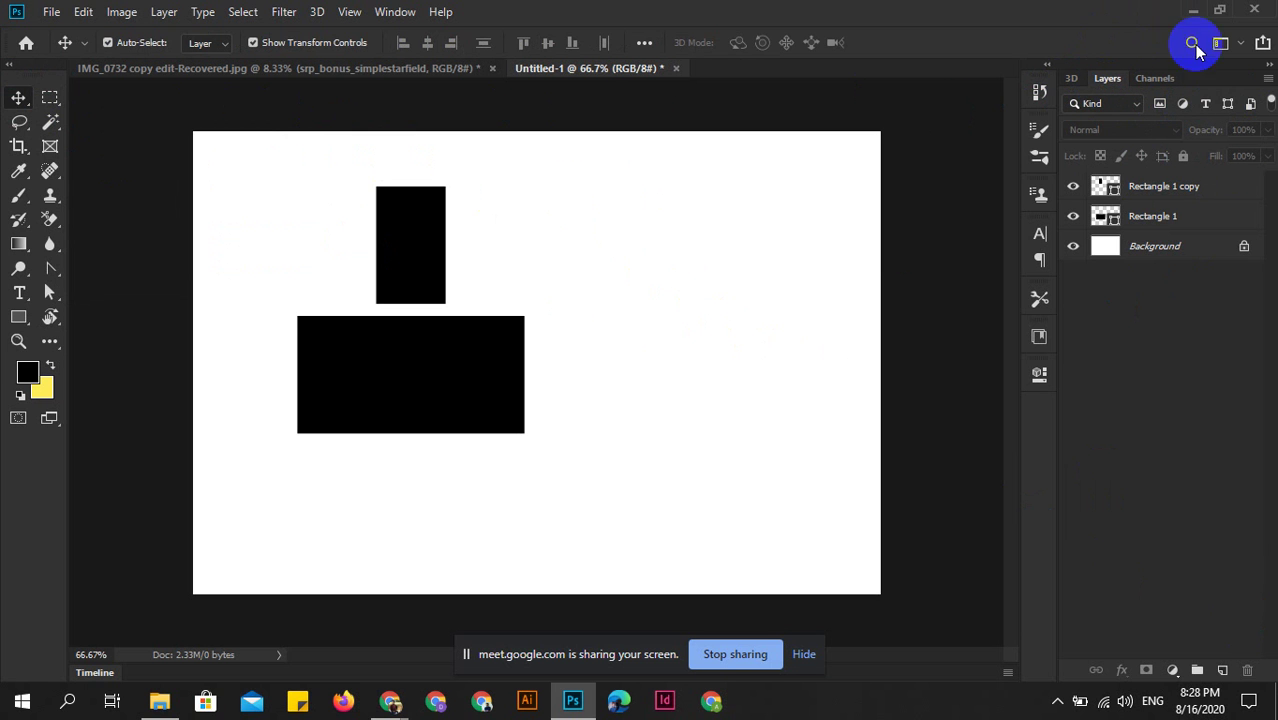
Revert Untitled-1 to its original blank snapshot in the History panel.
left_click(1045, 95)
left_click(945, 106)
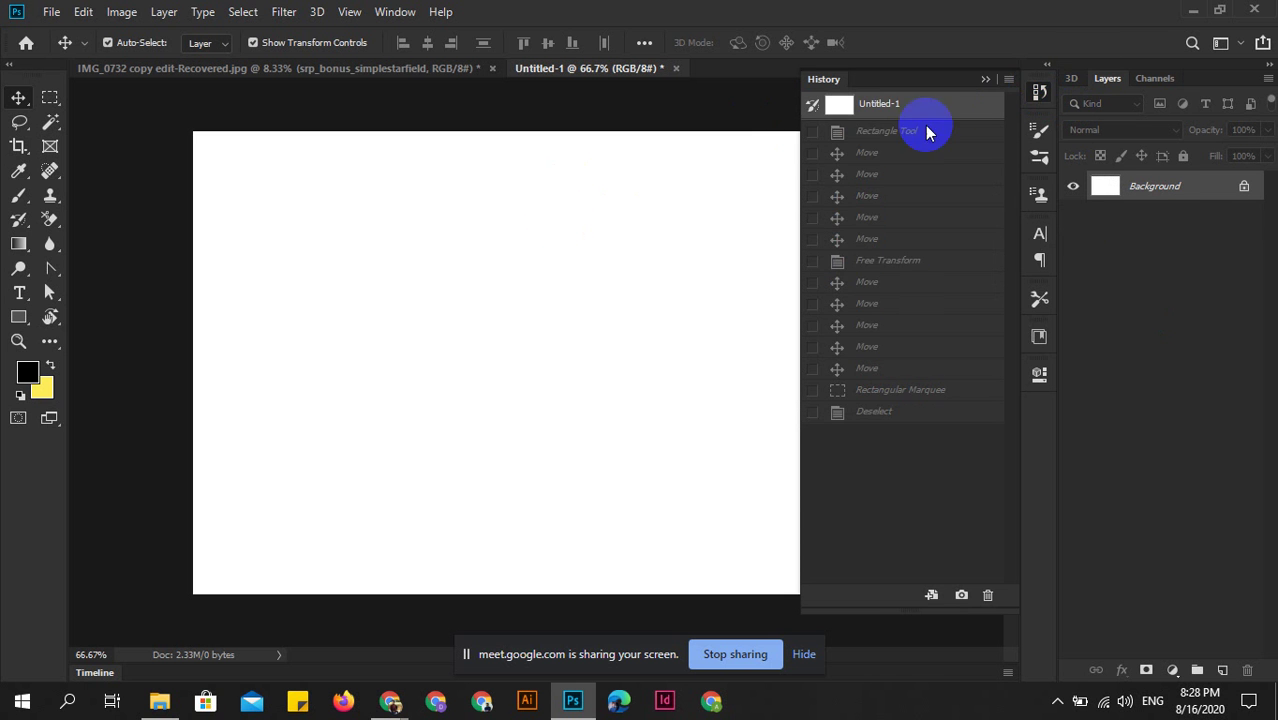
left_click(1040, 92)
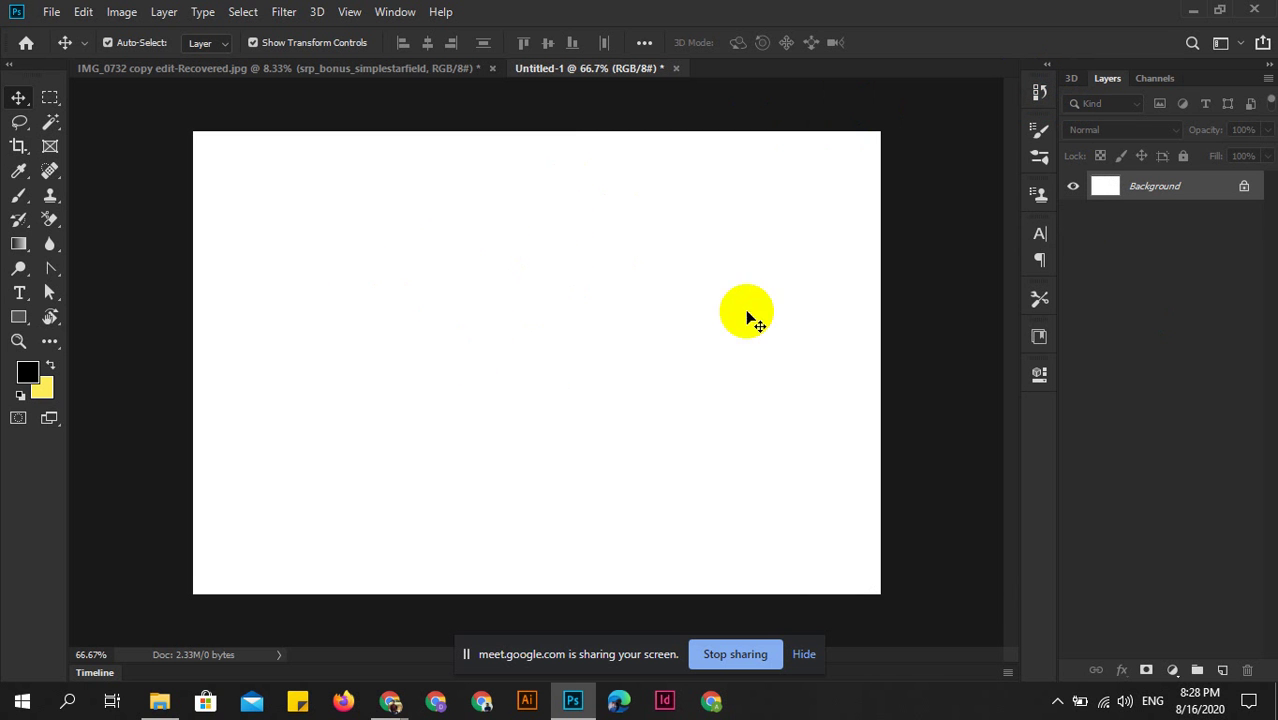
Look over the File menu's new-document option, close it, then press Ctrl+Backspace.
left_click(50, 11)
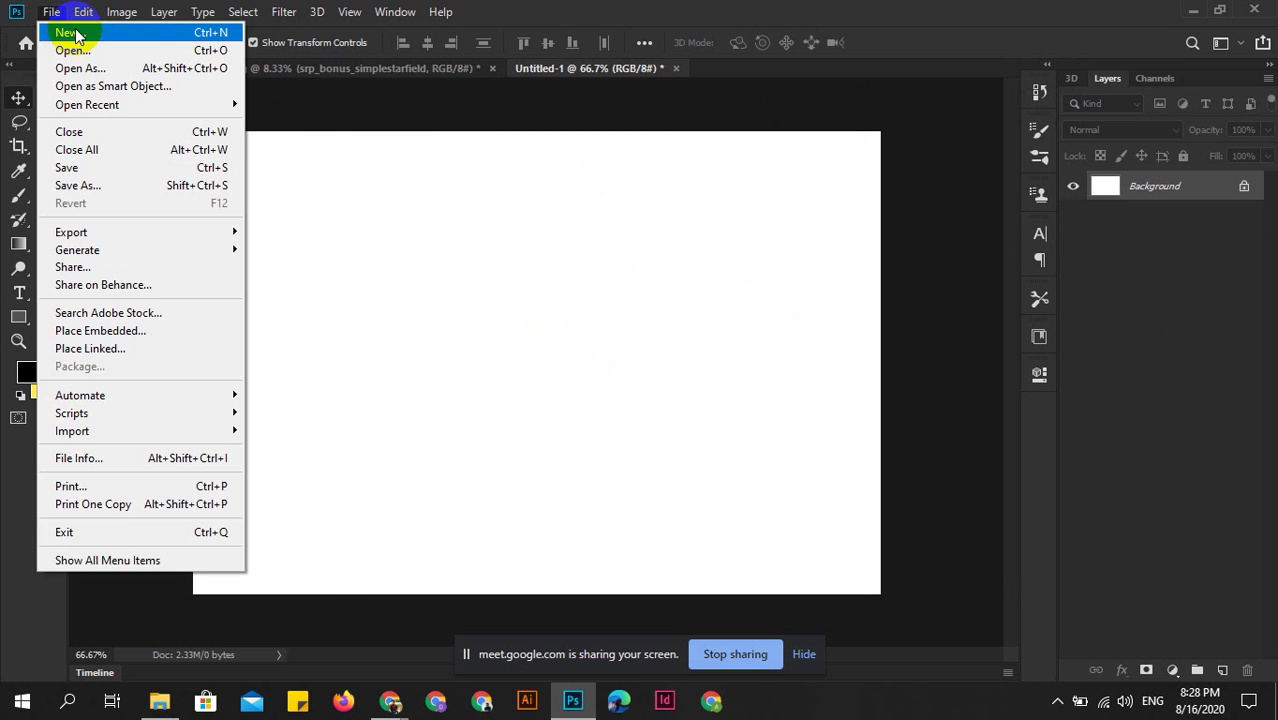
left_click(43, 18)
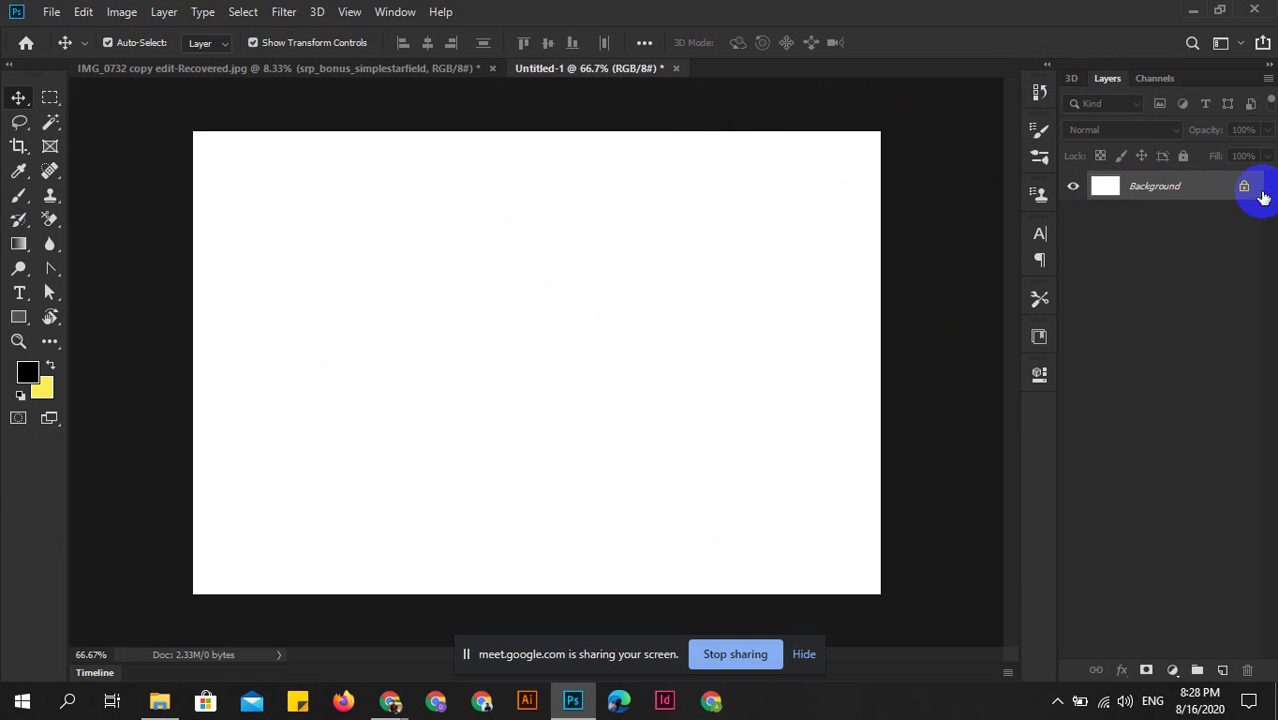
key("ctrl+BackSpace")
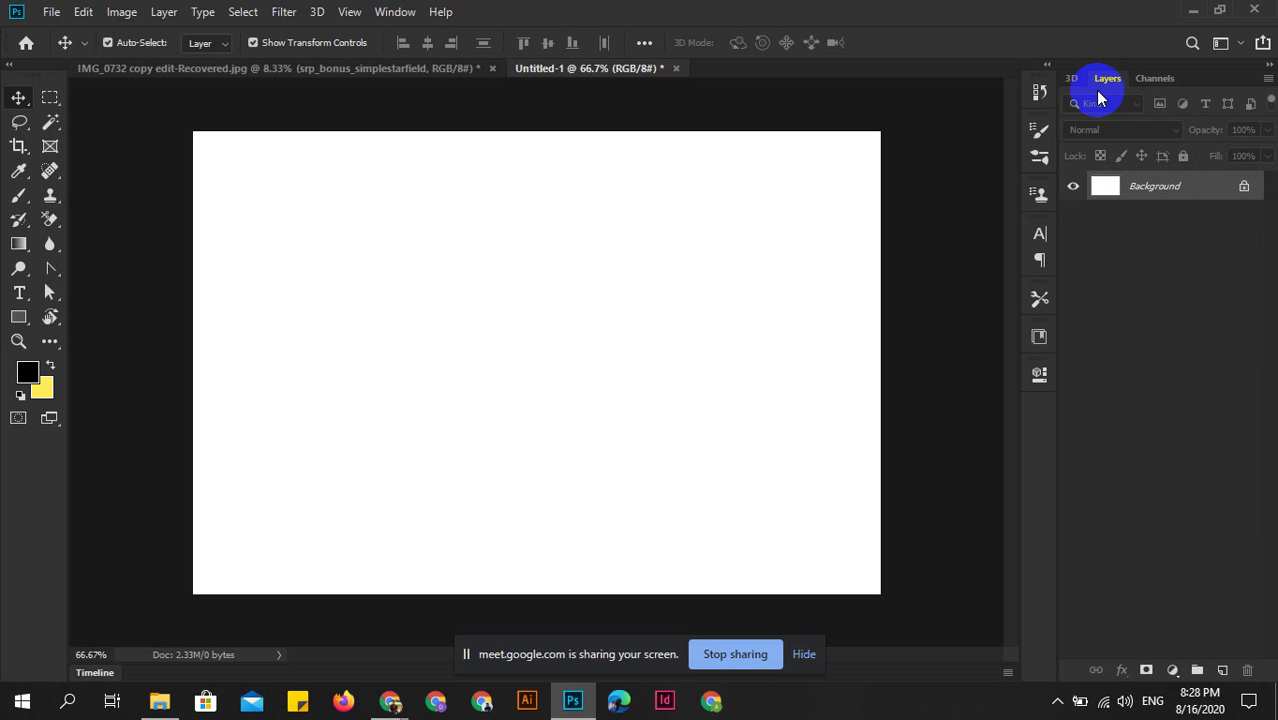
left_click(1156, 78)
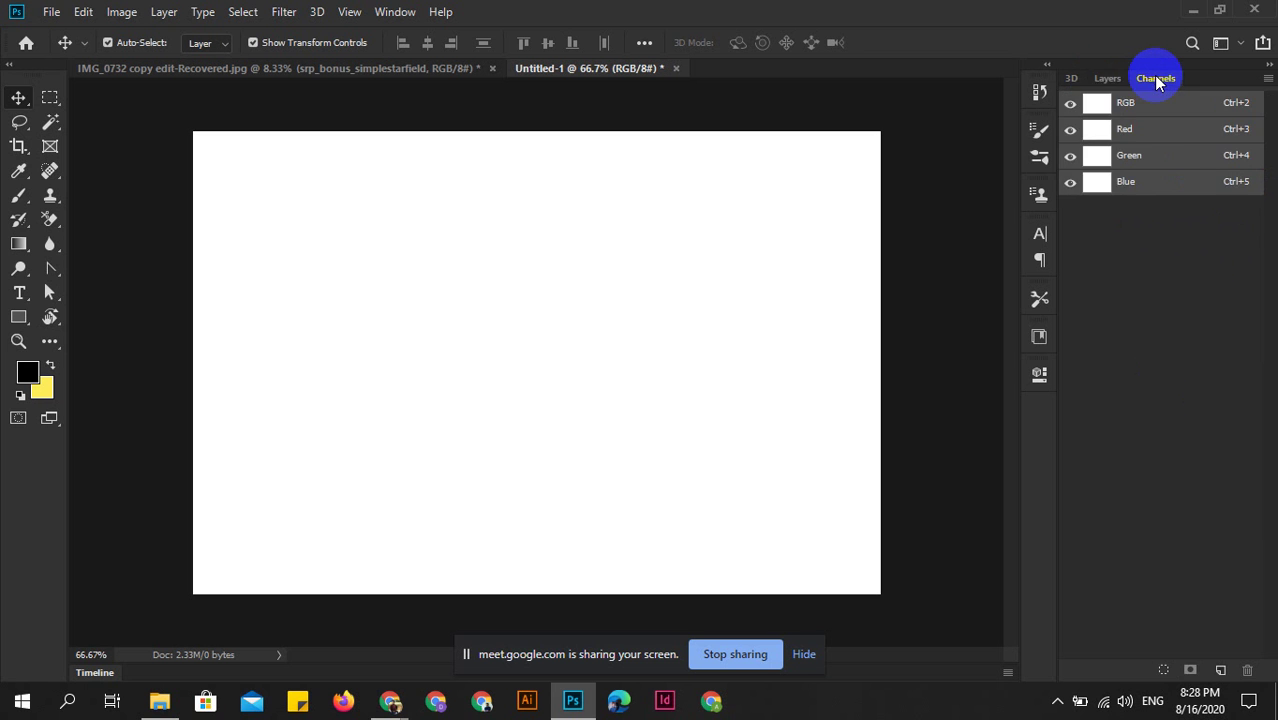
left_click(1074, 78)
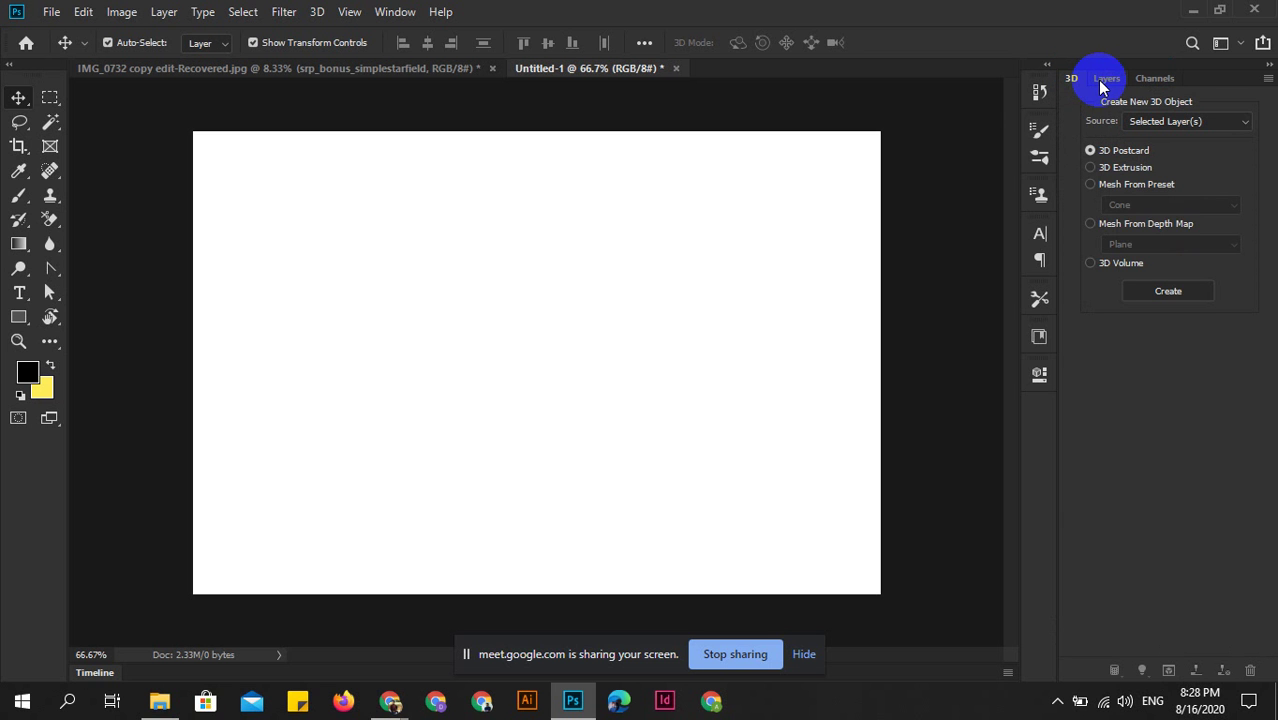
left_click(1109, 81)
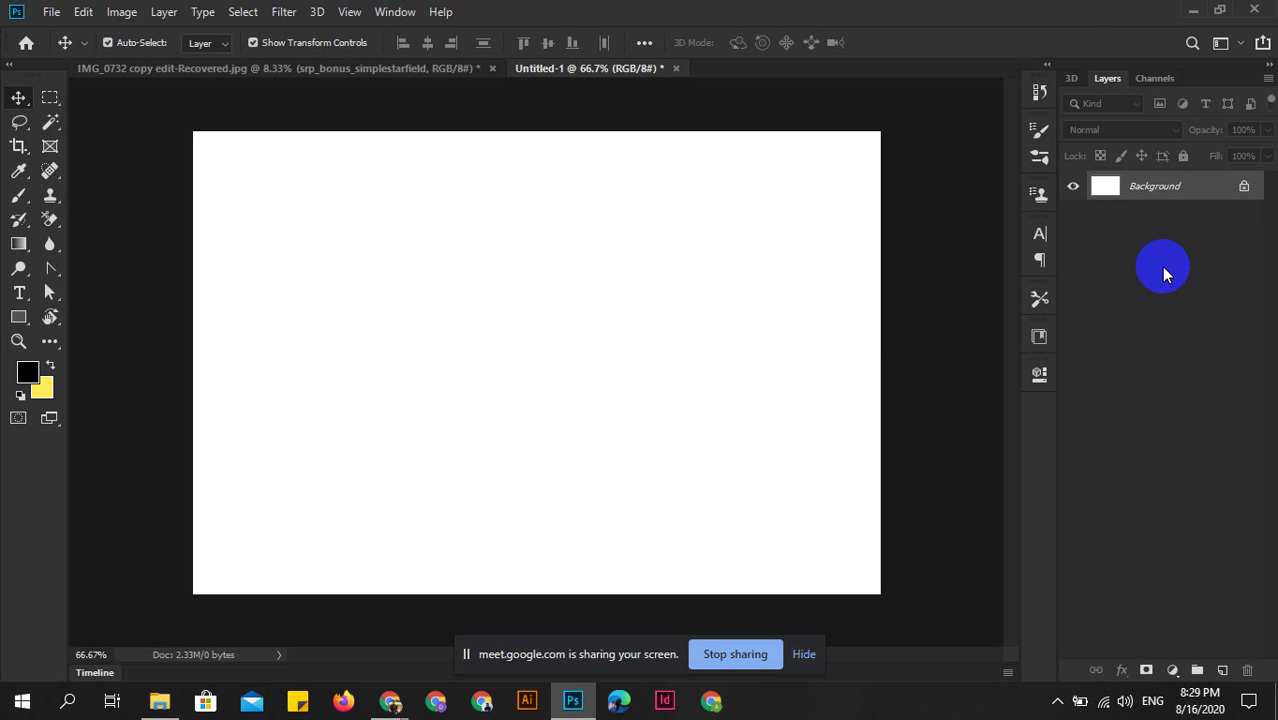
mouse_move(1246, 189)
left_mouse_down()
mouse_move(1260, 650)
mouse_move(1246, 678)
mouse_move(1164, 422)
left_mouse_up()
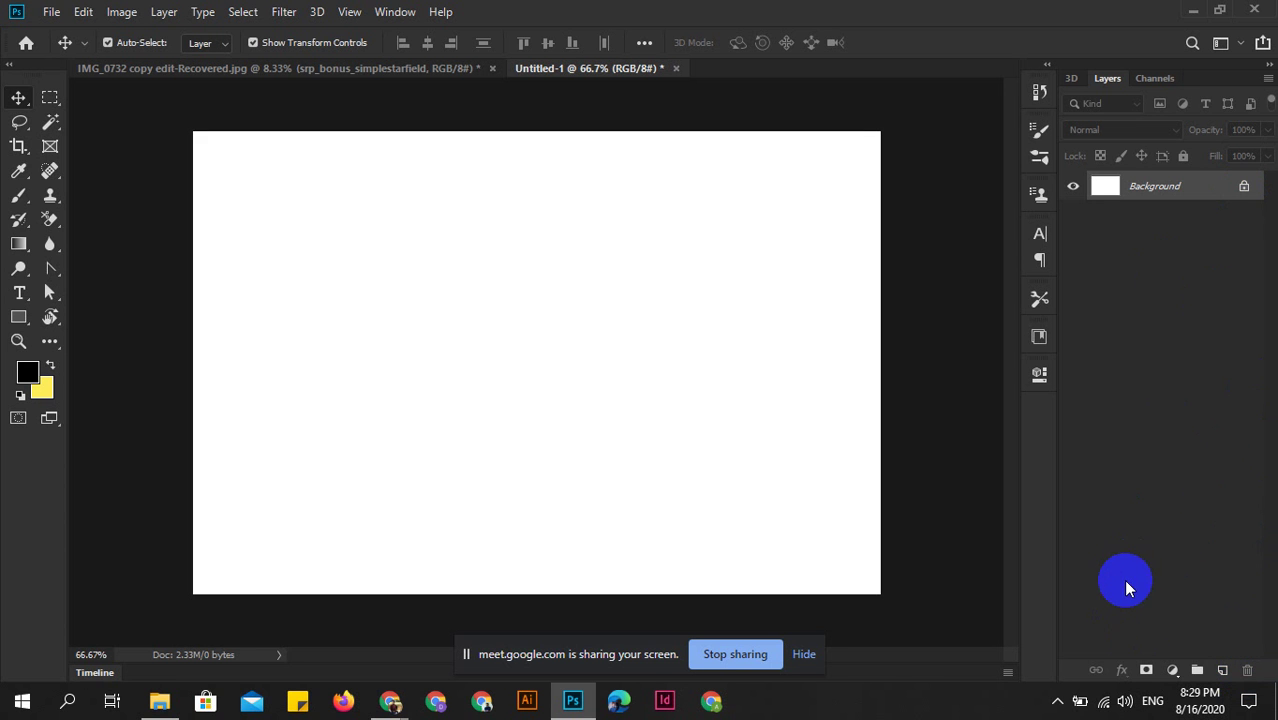
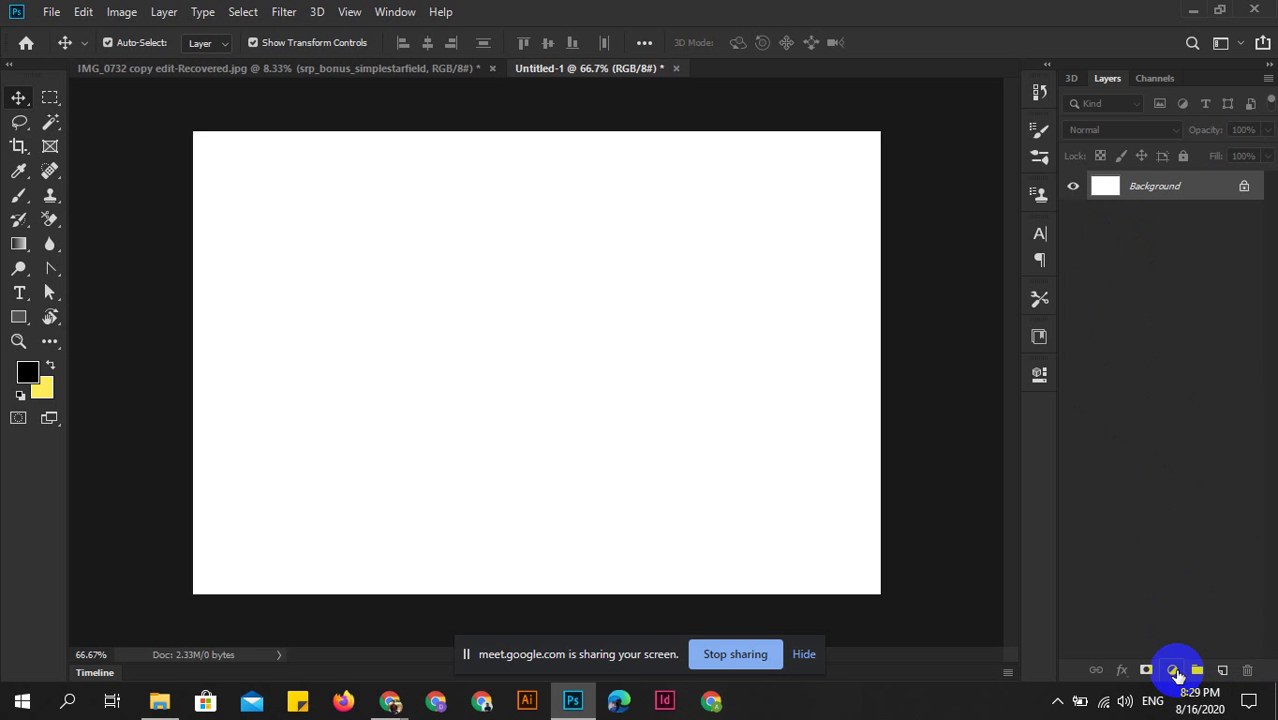
Browse the adjustment layer list, then try moving the locked Background and dismiss the warning.
left_click(1177, 675)
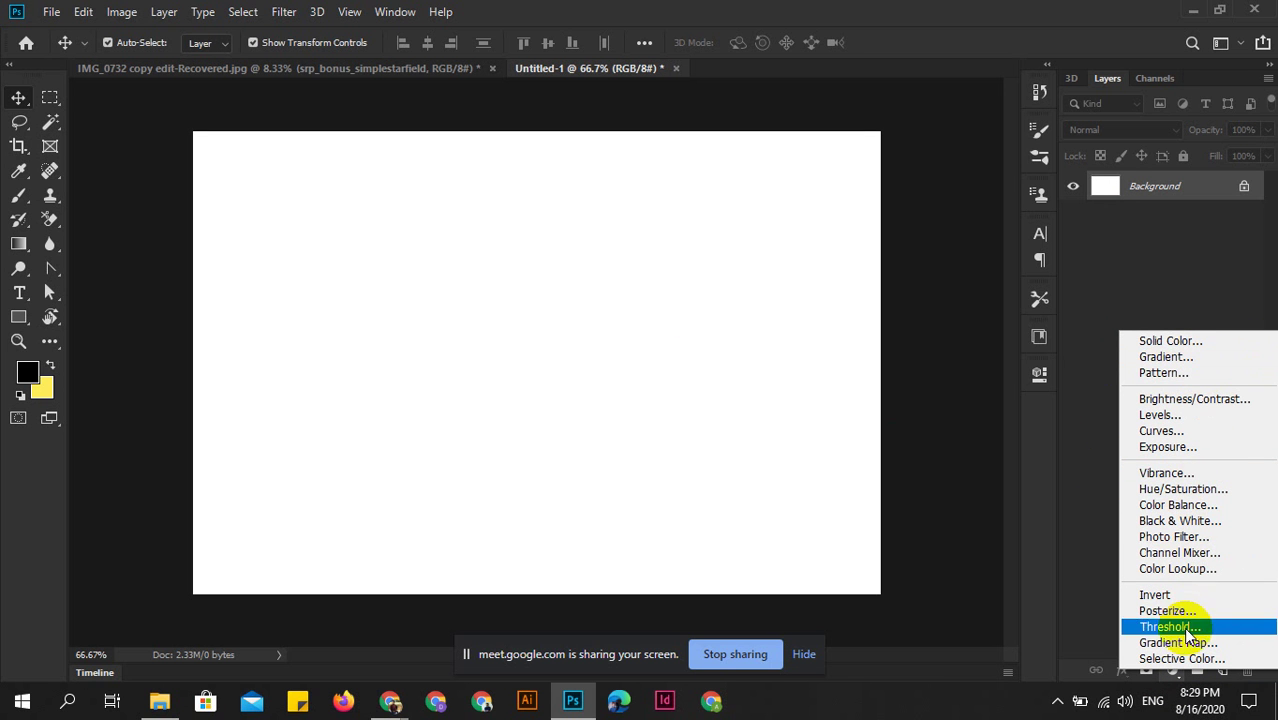
left_click(1092, 495)
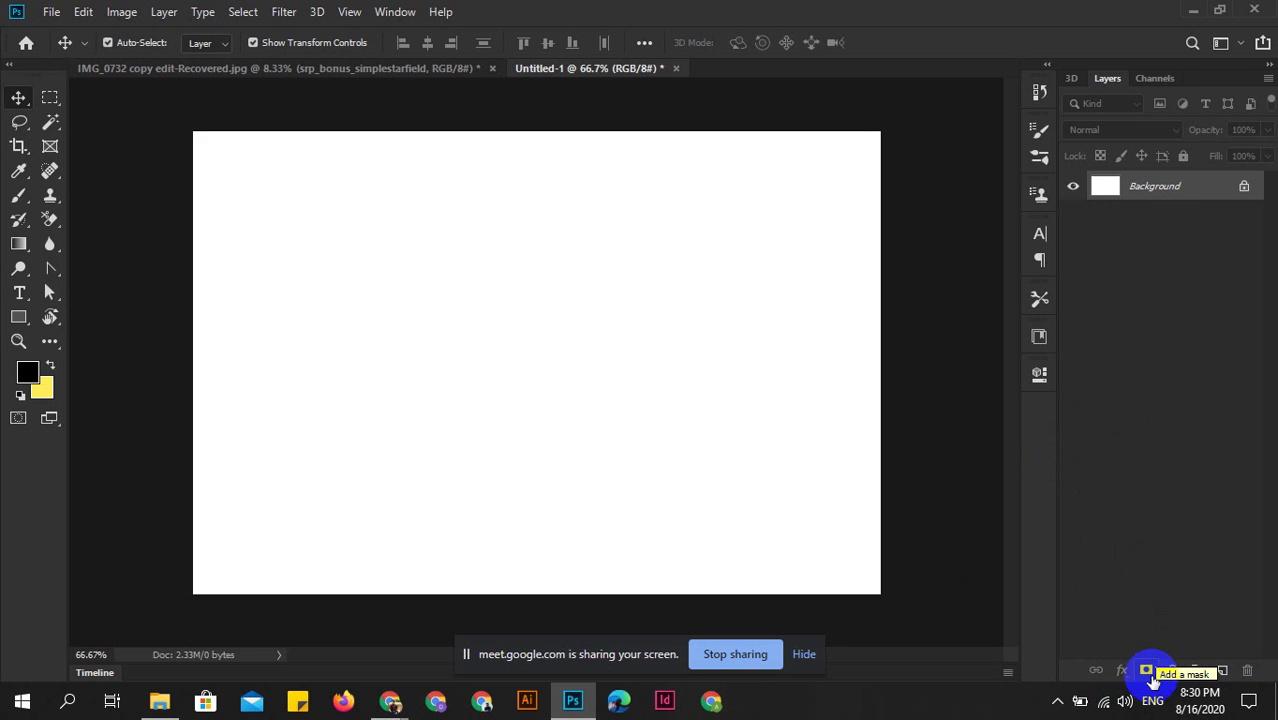
left_click(1085, 453)
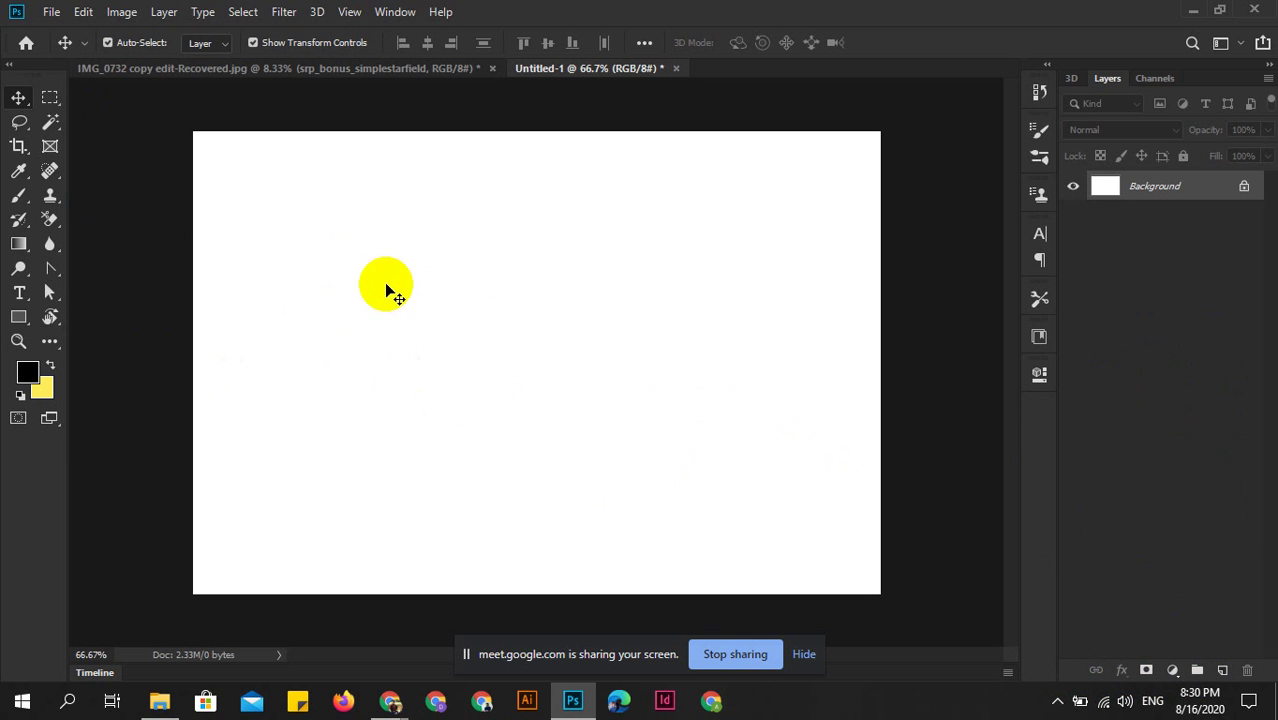
left_click(151, 191)
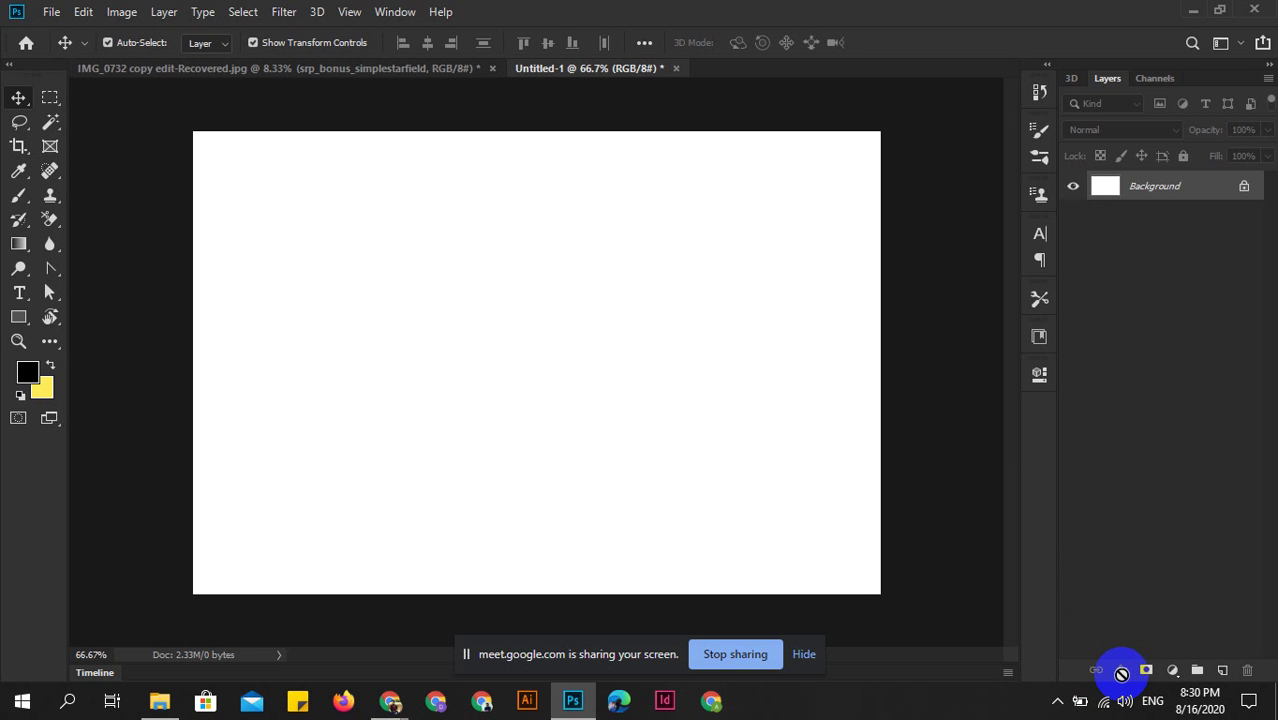
left_click_drag(285, 212, 394, 305)
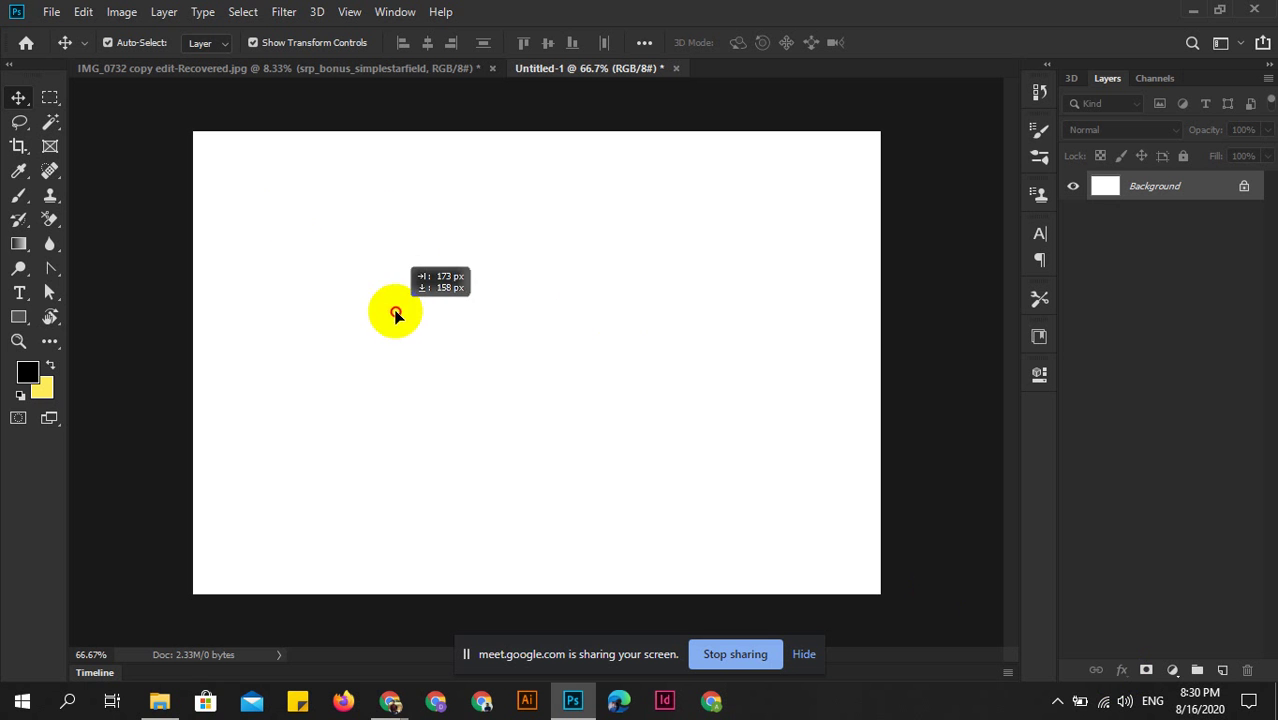
left_click(809, 319)
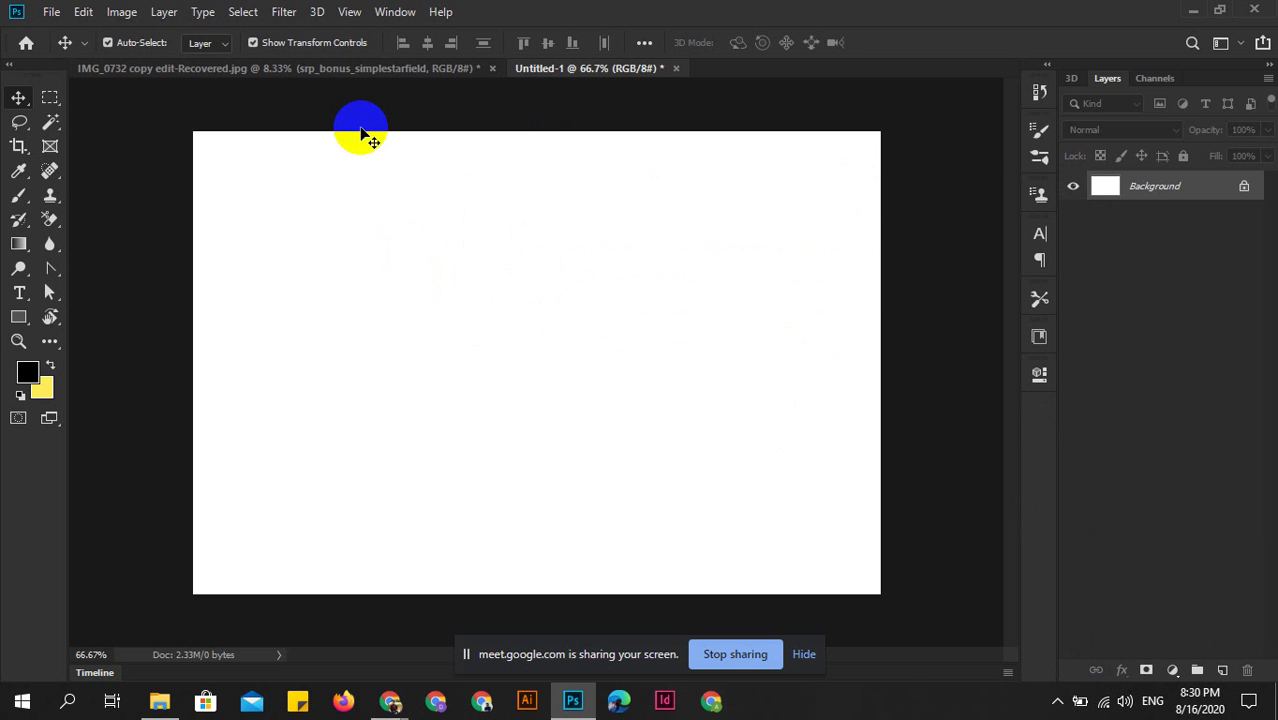
On a new Layer 1, draw a rectangular selection near the left edge and fill it black.
left_click(47, 100)
left_click_drag(359, 241, 715, 428)
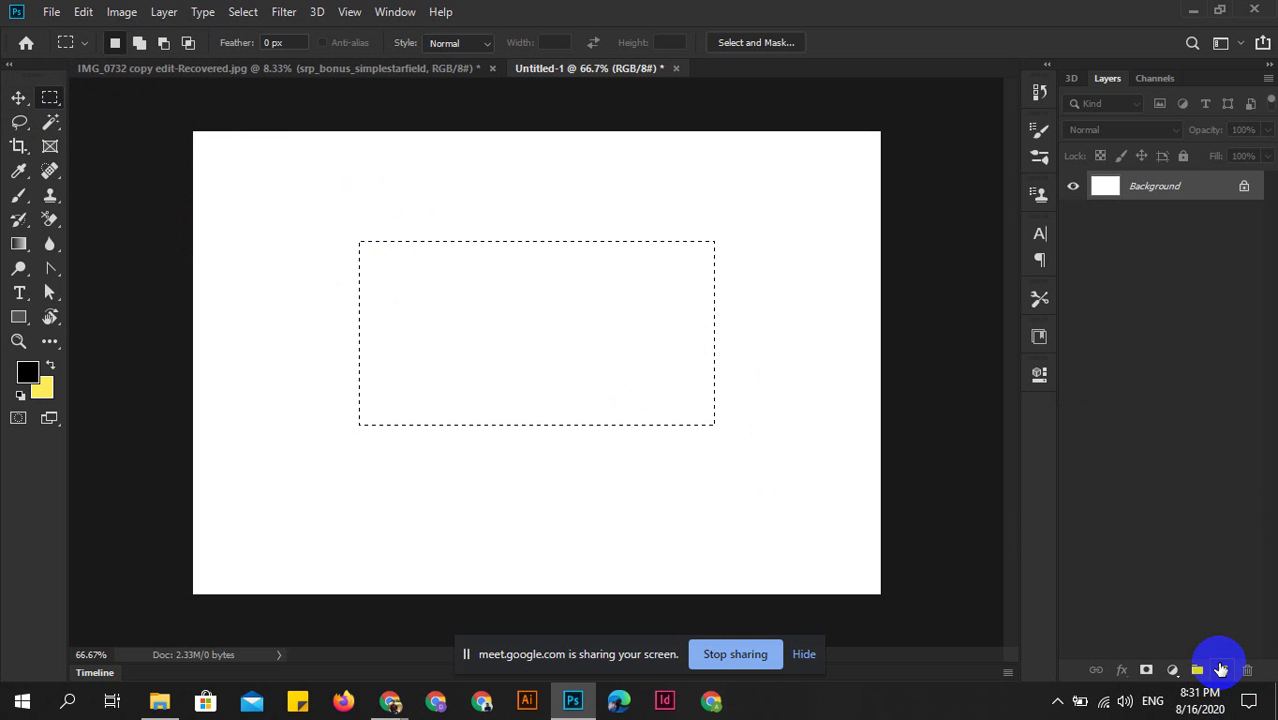
left_click(1221, 669)
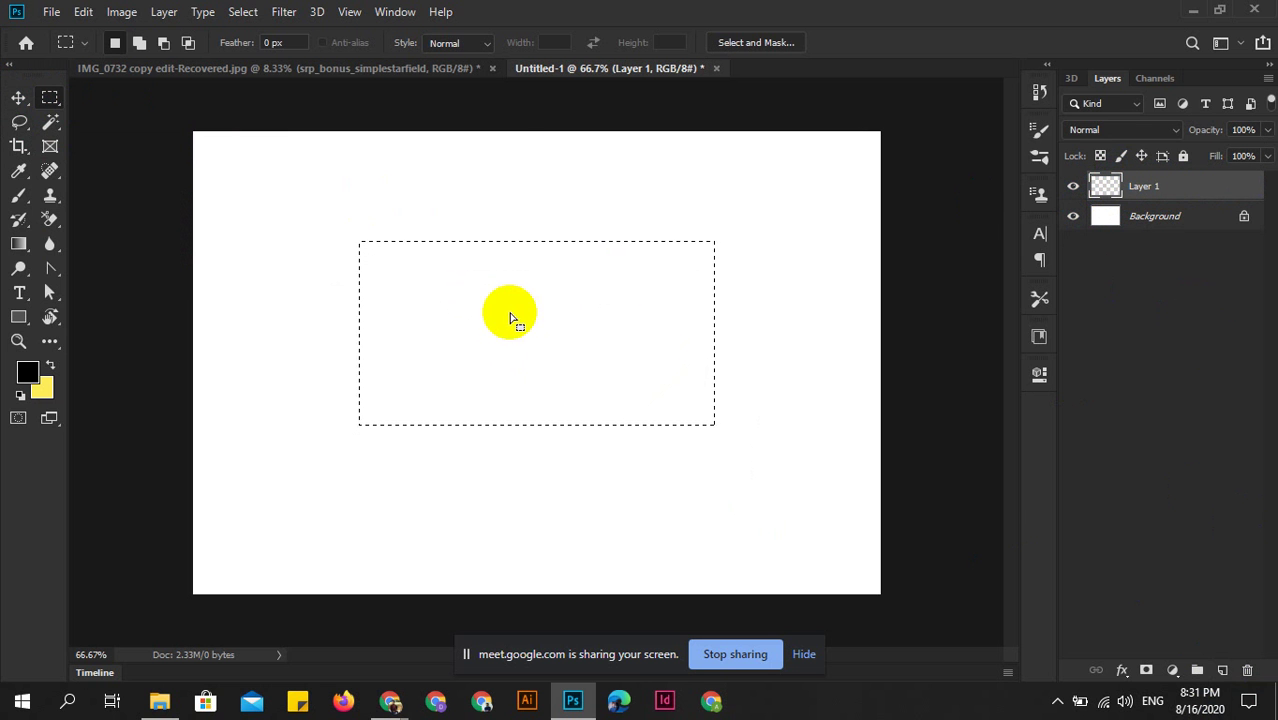
mouse_move(510, 318)
left_mouse_down()
mouse_move(472, 350)
mouse_move(430, 449)
left_mouse_up()
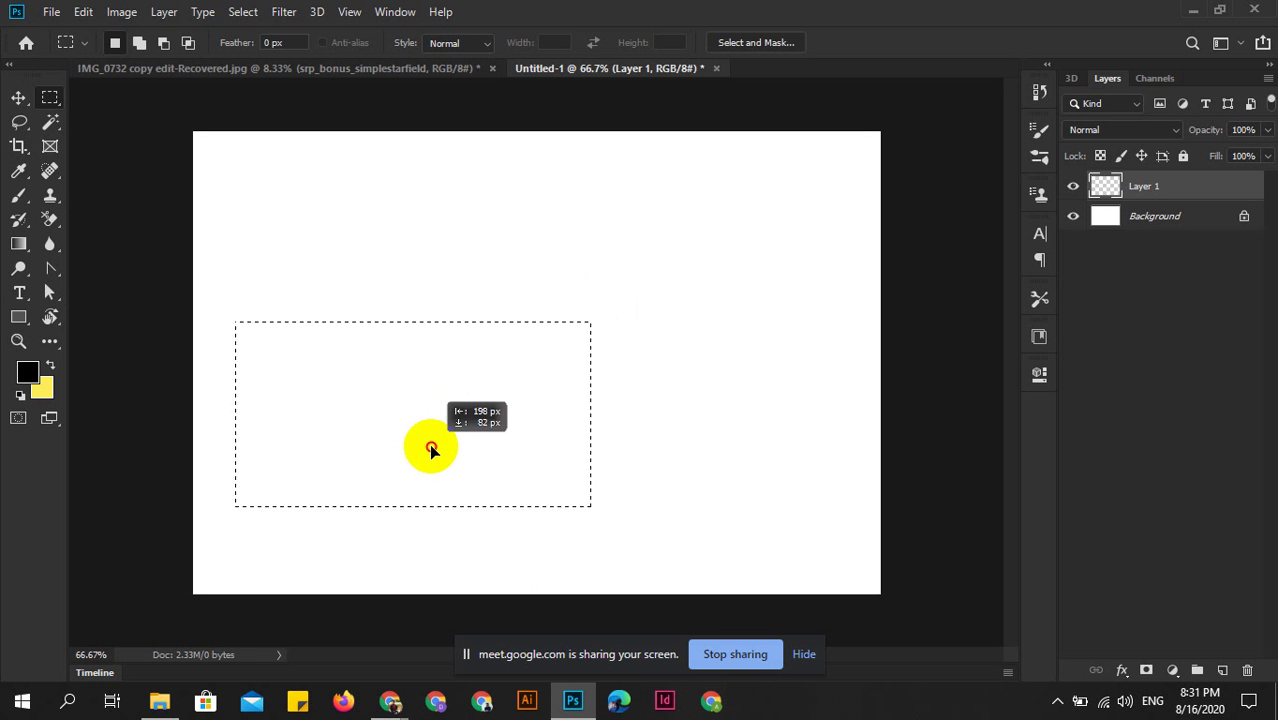
left_click_drag(430, 449, 393, 394)
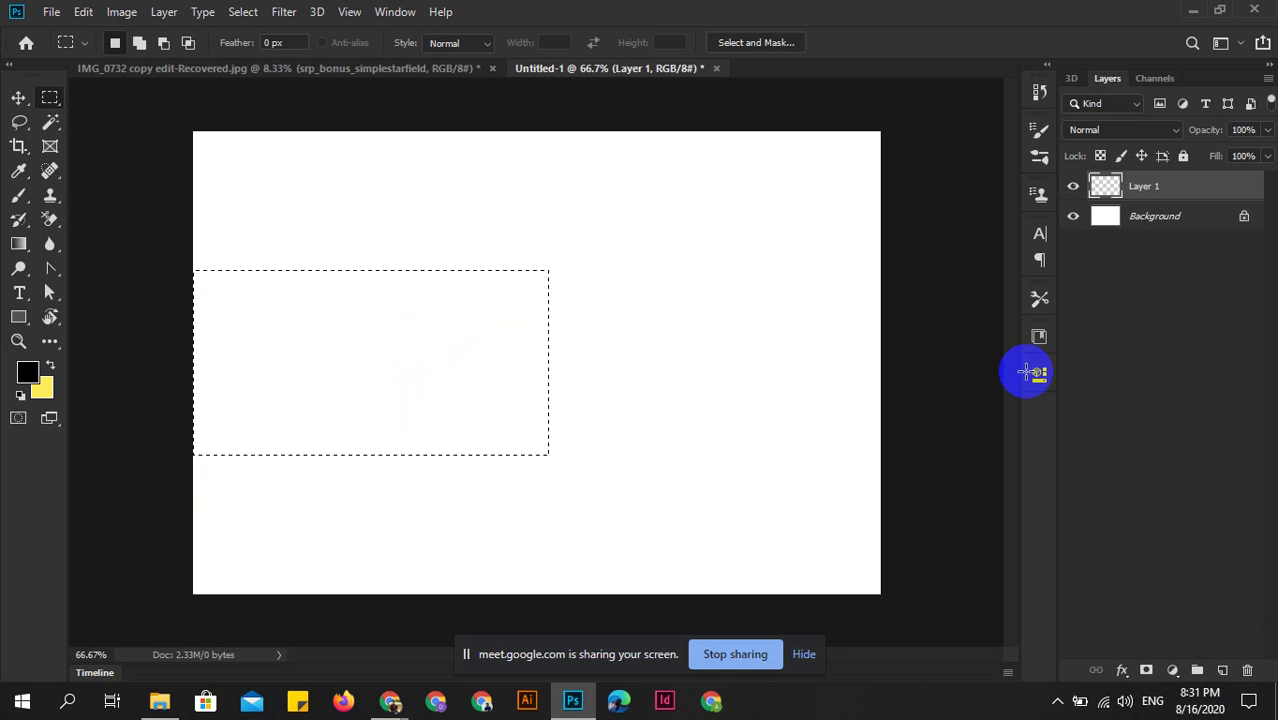
key("alt+BackSpace")
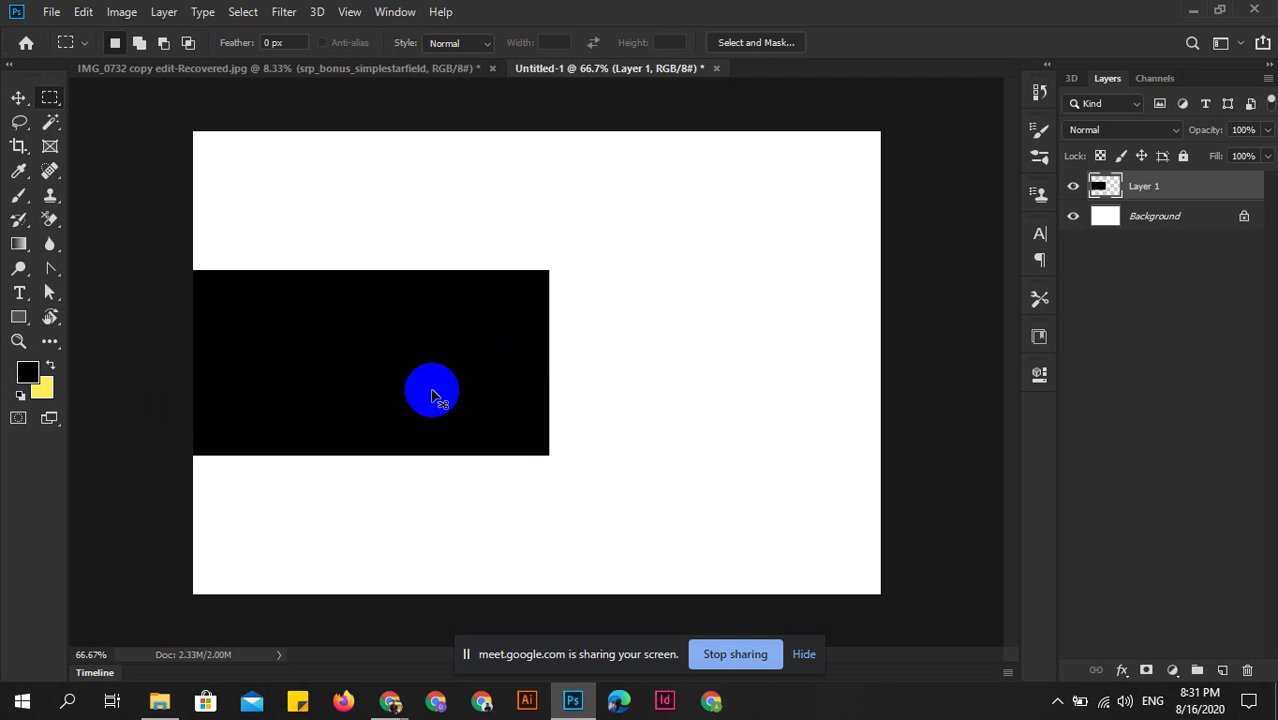
Move the black rectangle to the right with the Move tool.
left_click(18, 98)
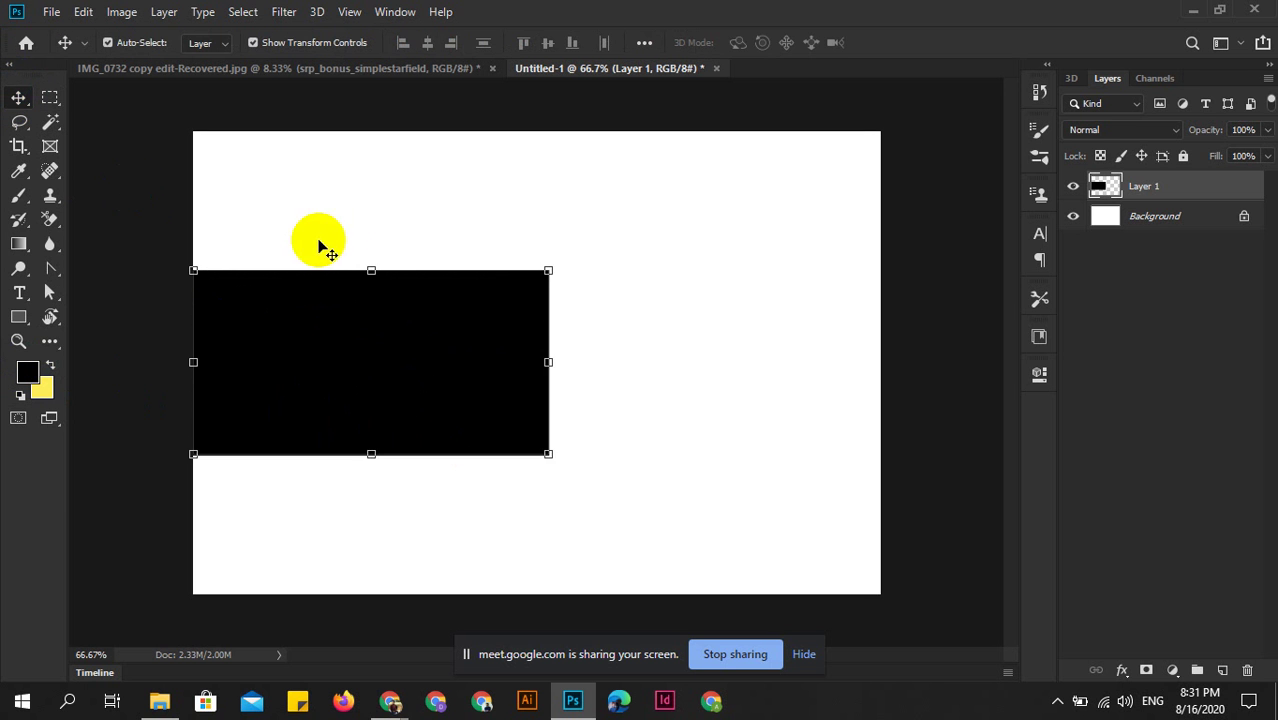
left_click_drag(416, 305, 531, 348)
left_click(285, 350)
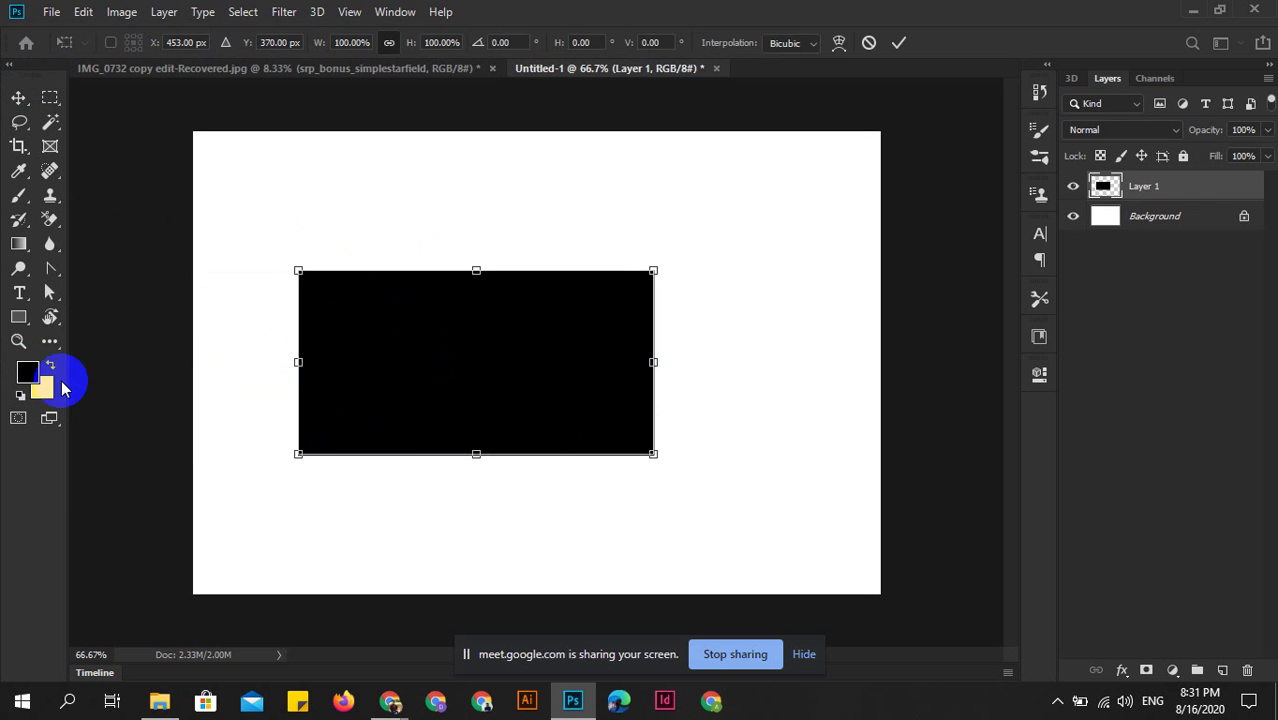
key("Escape")
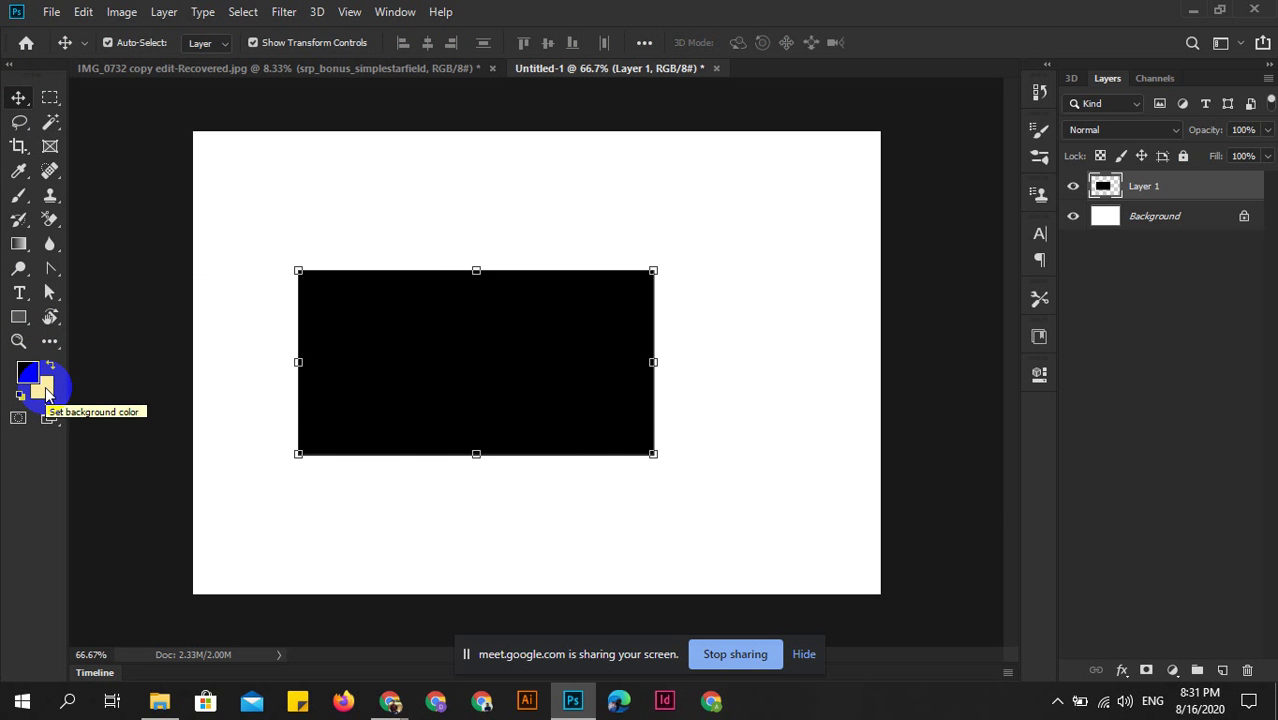
Set the background colour to red in the Color Picker.
left_click(45, 393)
left_click_drag(990, 230, 1037, 135)
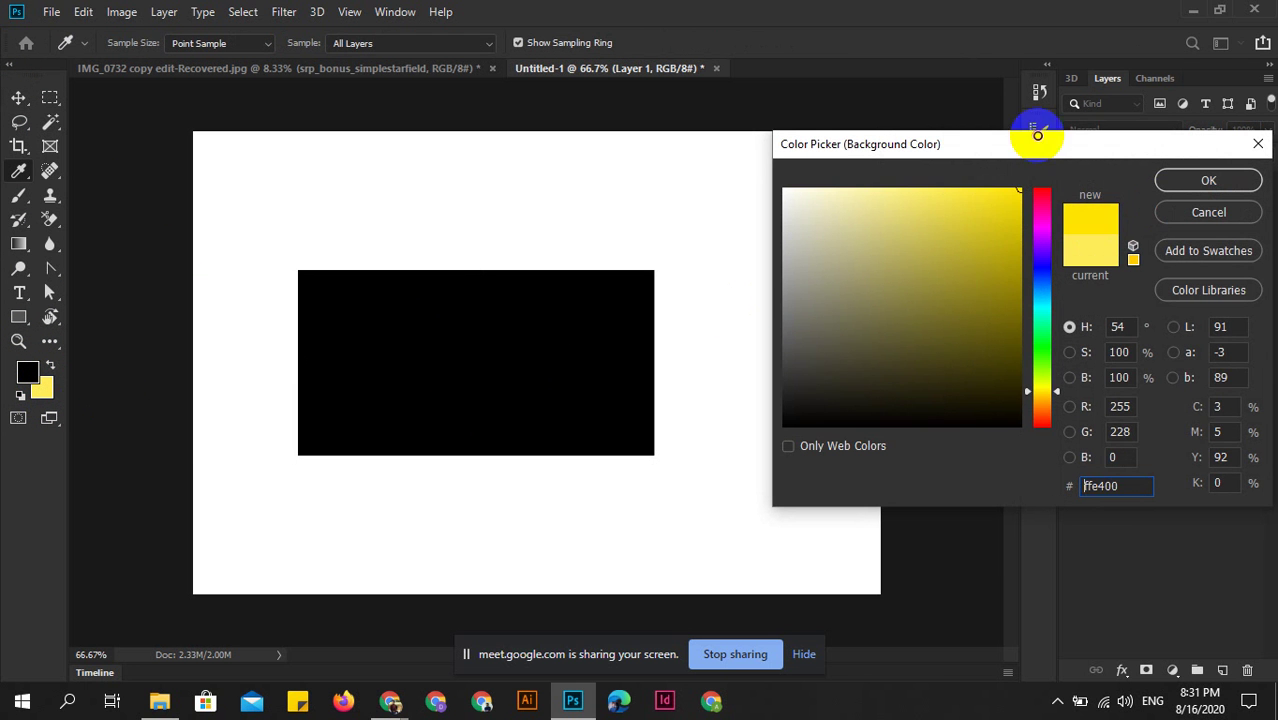
left_click(1042, 190)
left_click(1240, 181)
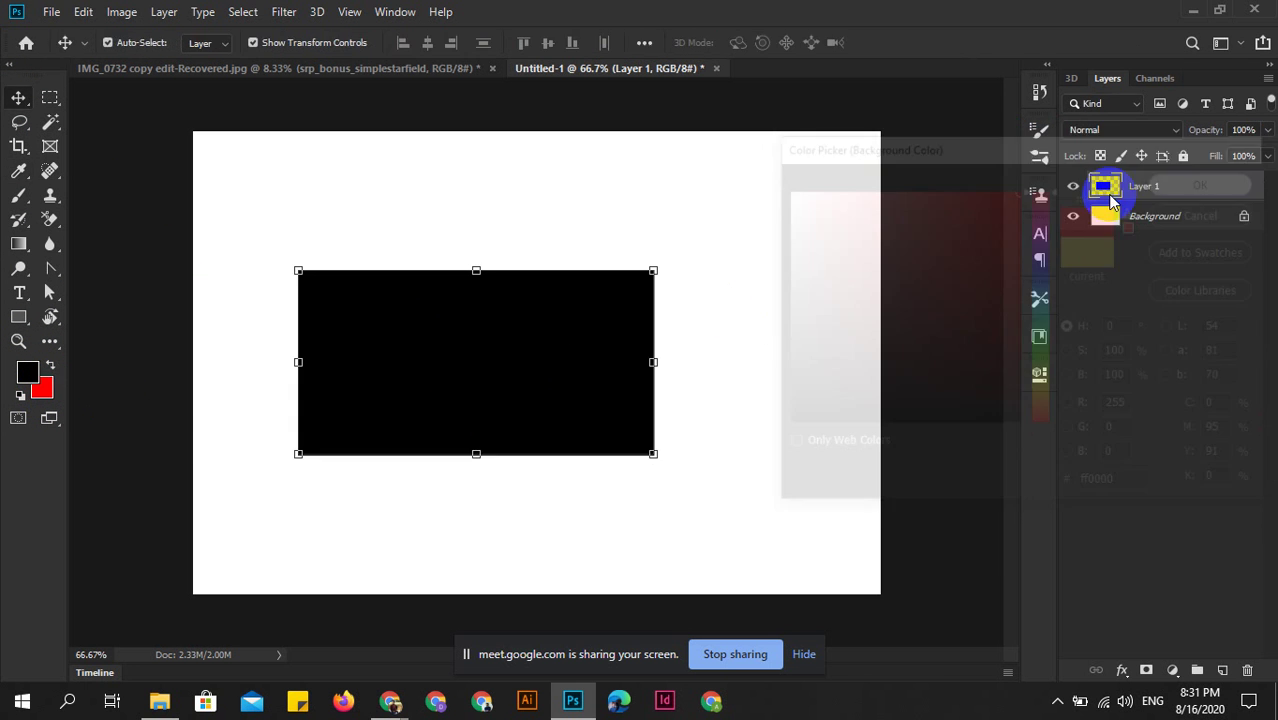
left_click(150, 418)
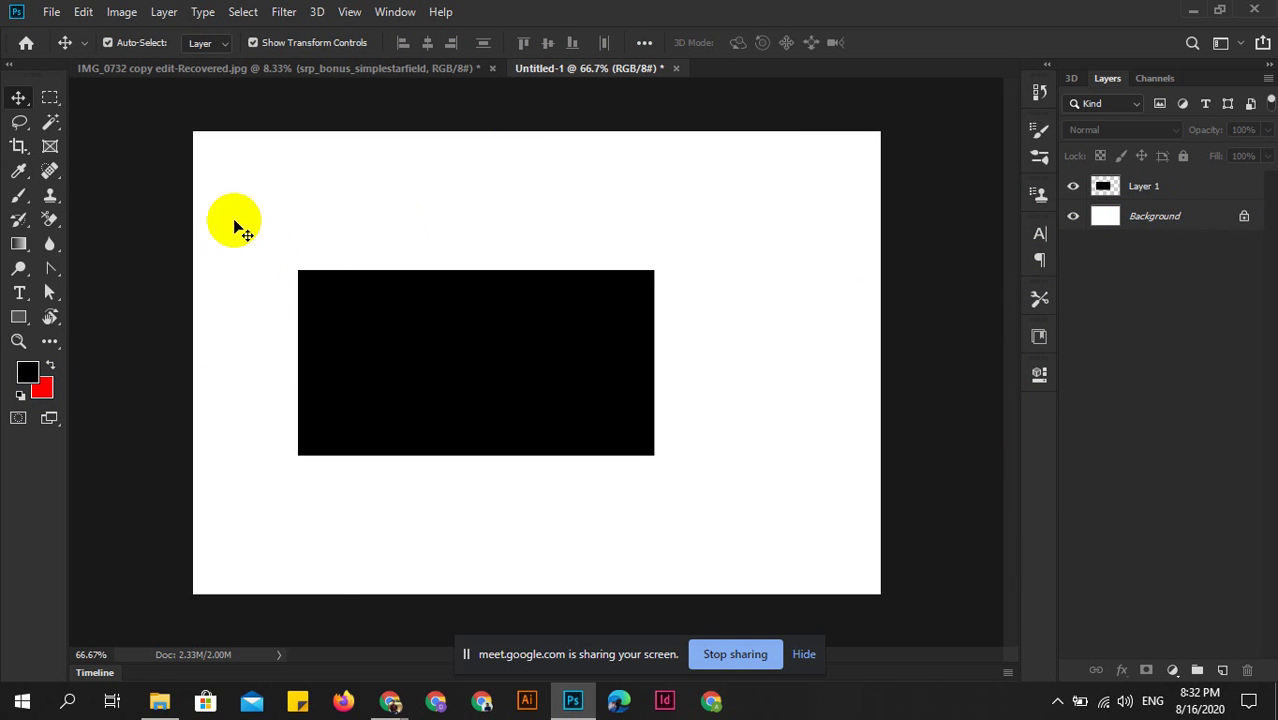
mouse_move(233, 220)
left_mouse_down()
mouse_move(320, 201)
mouse_move(405, 205)
left_mouse_up()
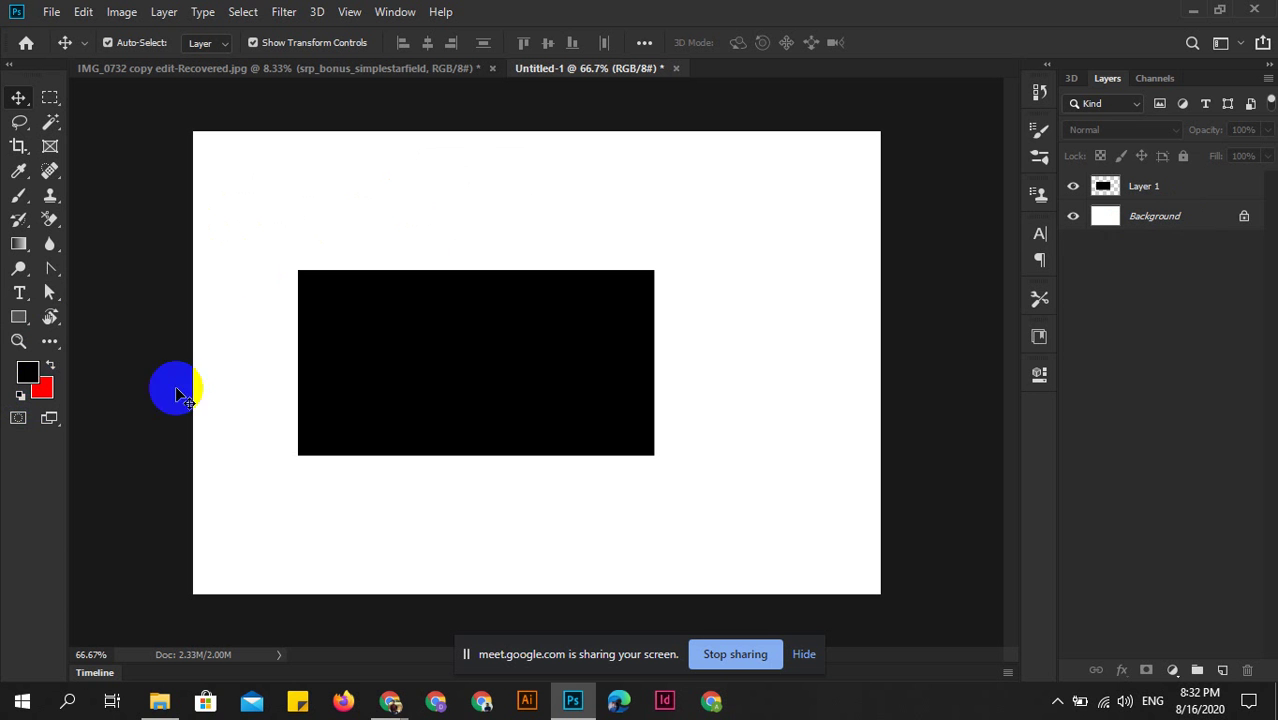
left_click(1104, 216)
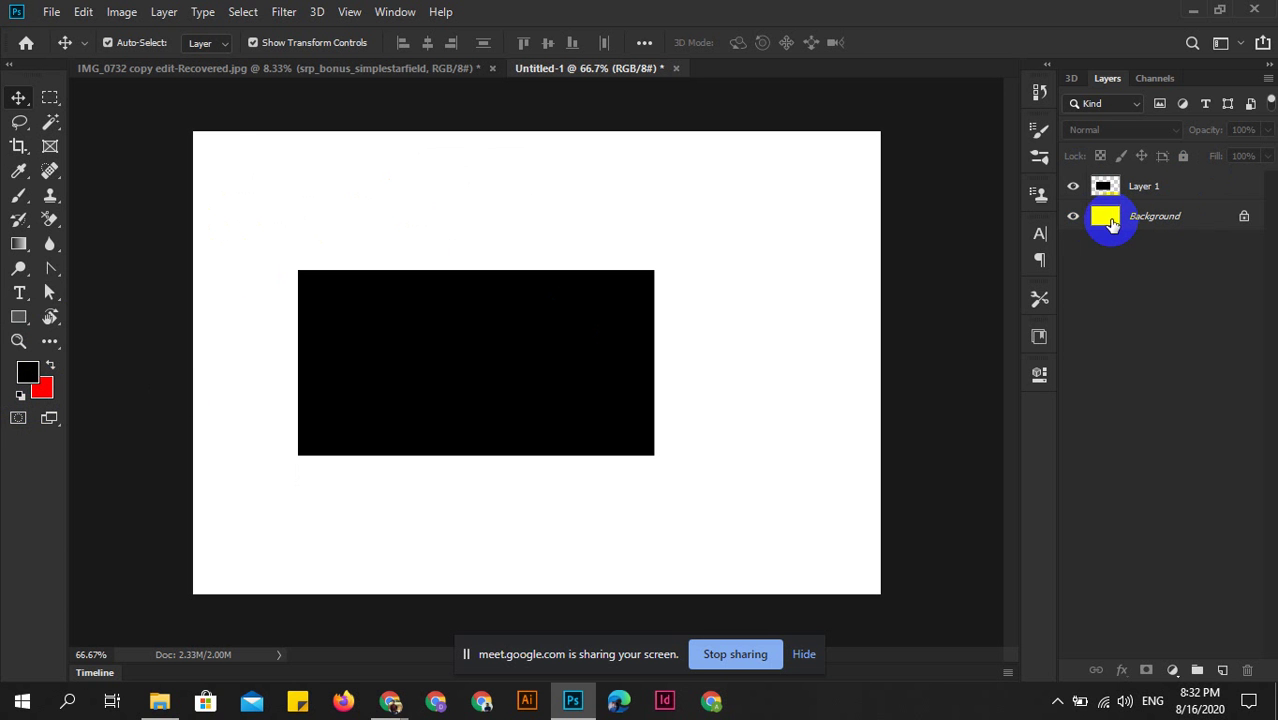
left_click(47, 11)
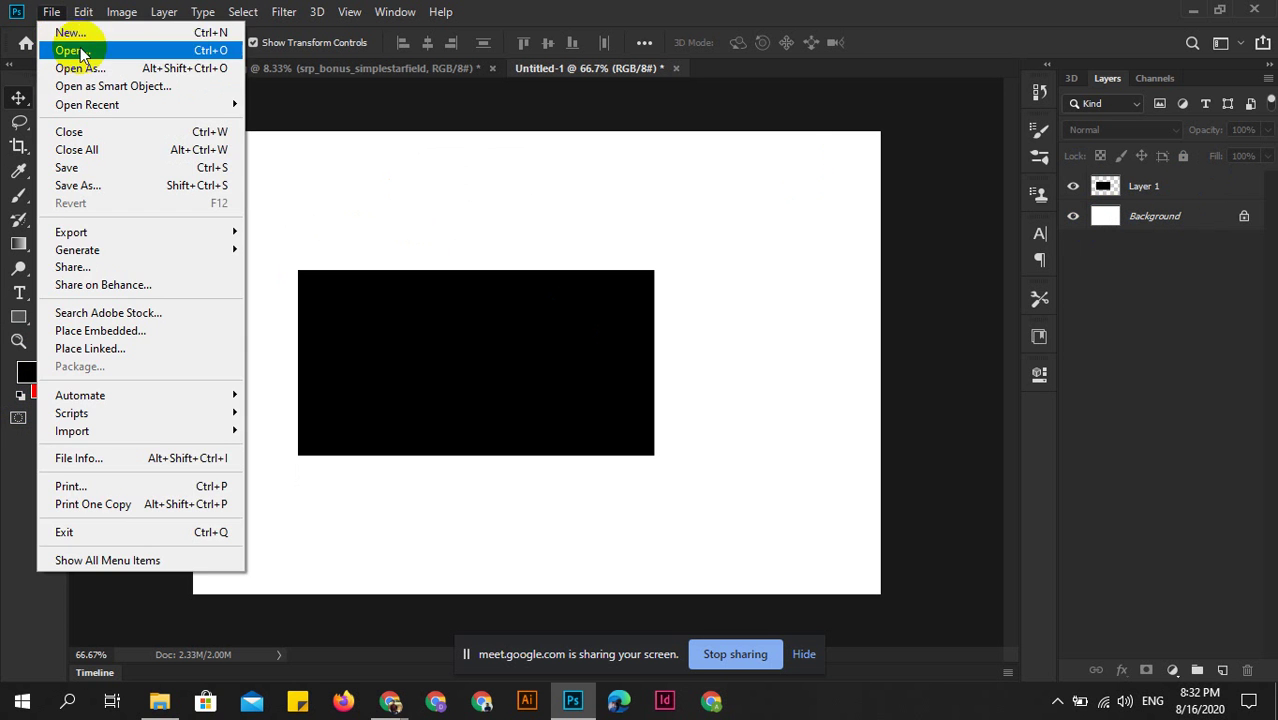
left_click(86, 33)
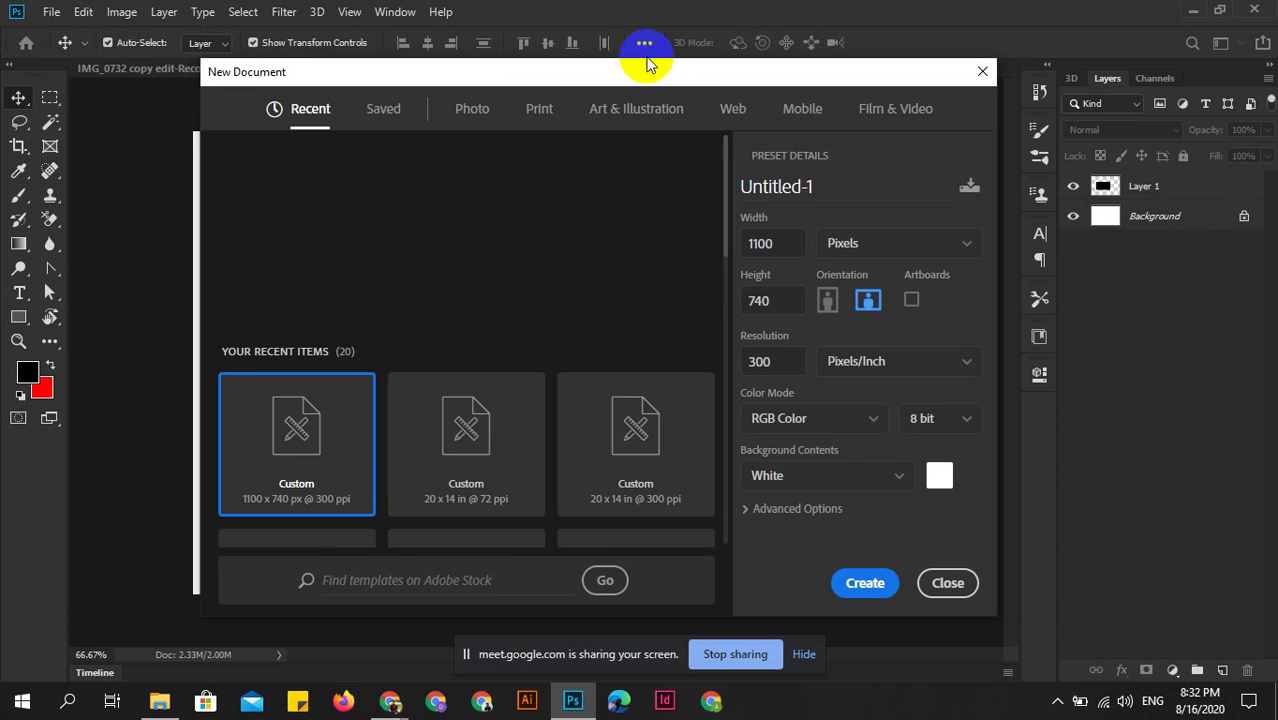
left_click_drag(632, 73, 610, 49)
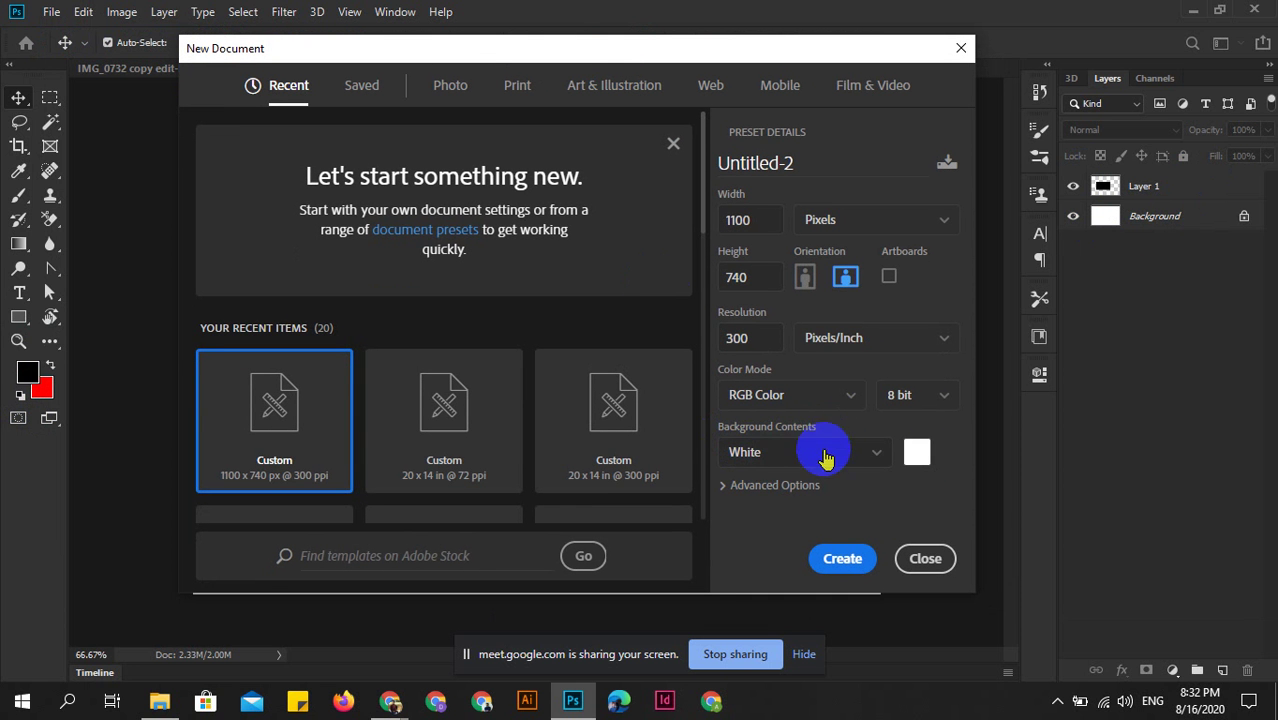
left_click(910, 462)
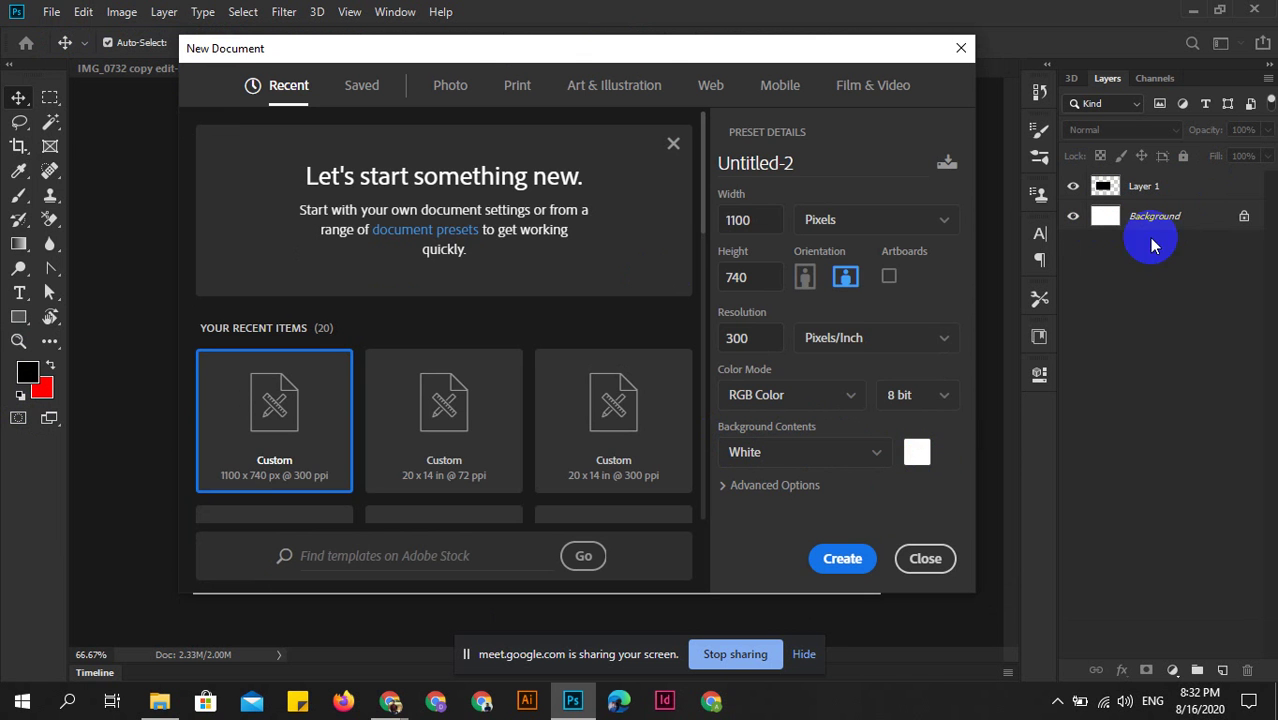
left_click(920, 558)
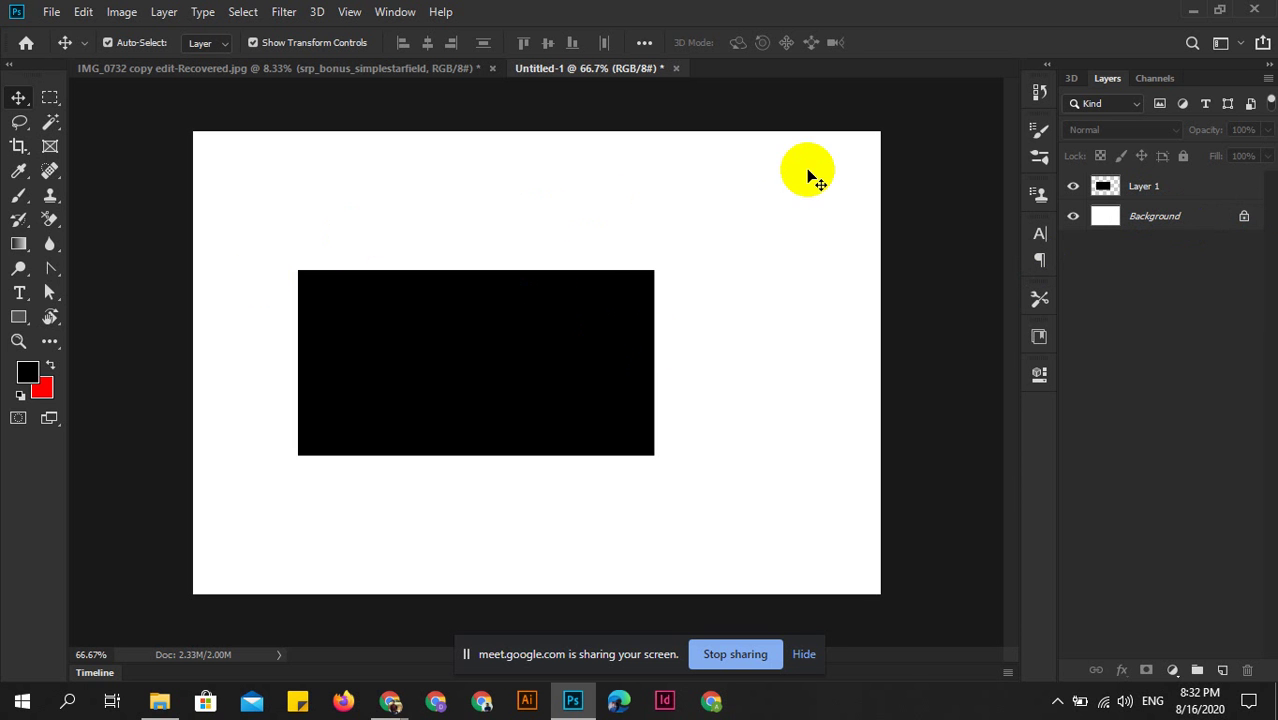
left_click(33, 410)
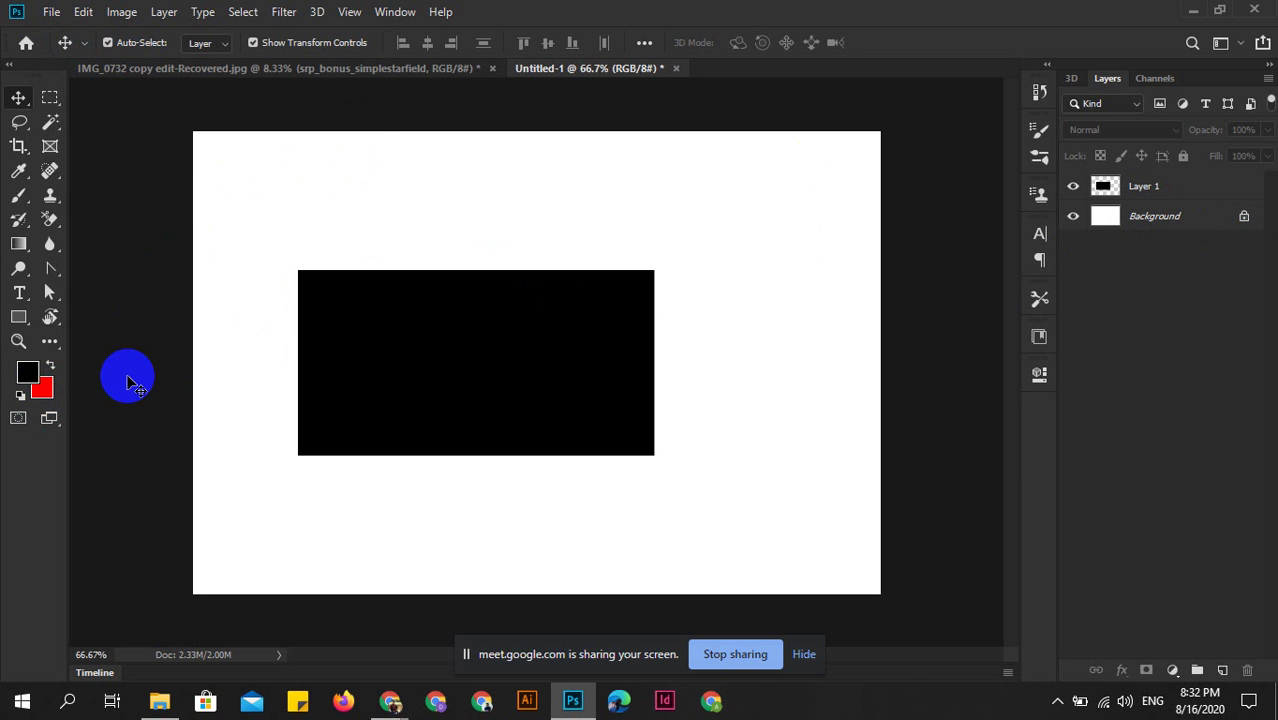
left_click(51, 403)
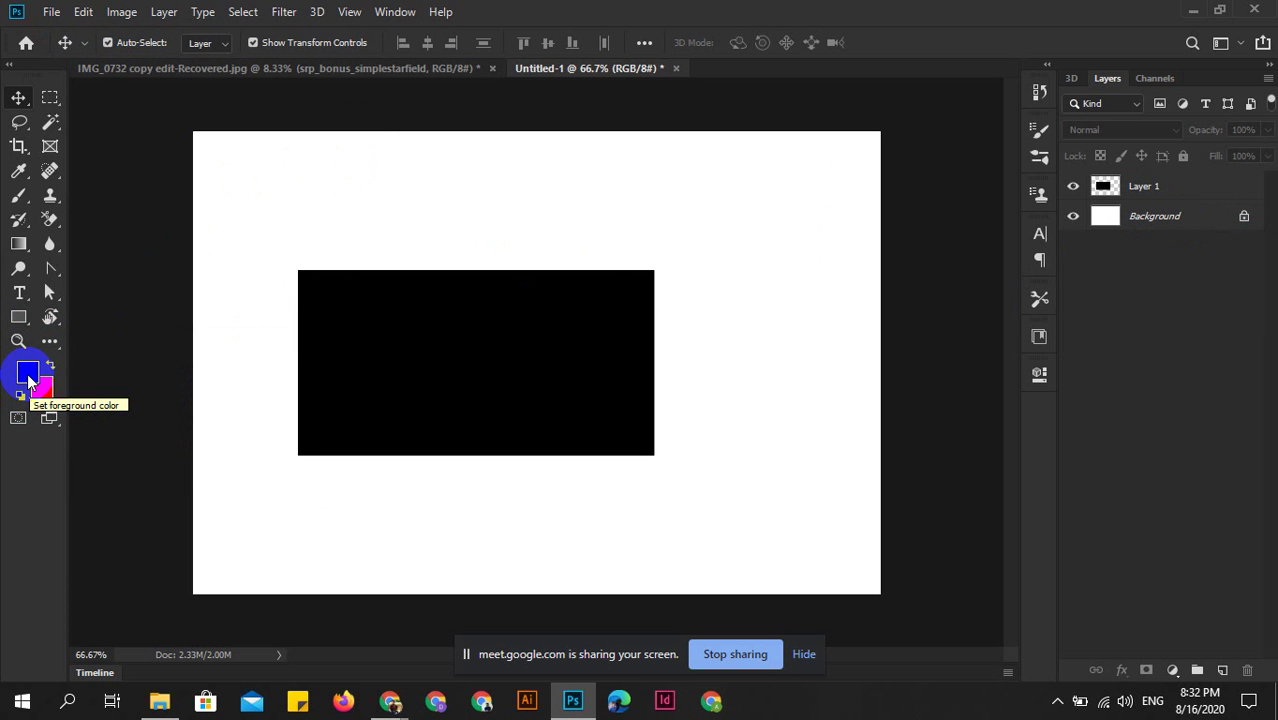
Undo a stray move of the black rectangle and add a new empty layer.
left_click_drag(551, 359, 558, 313)
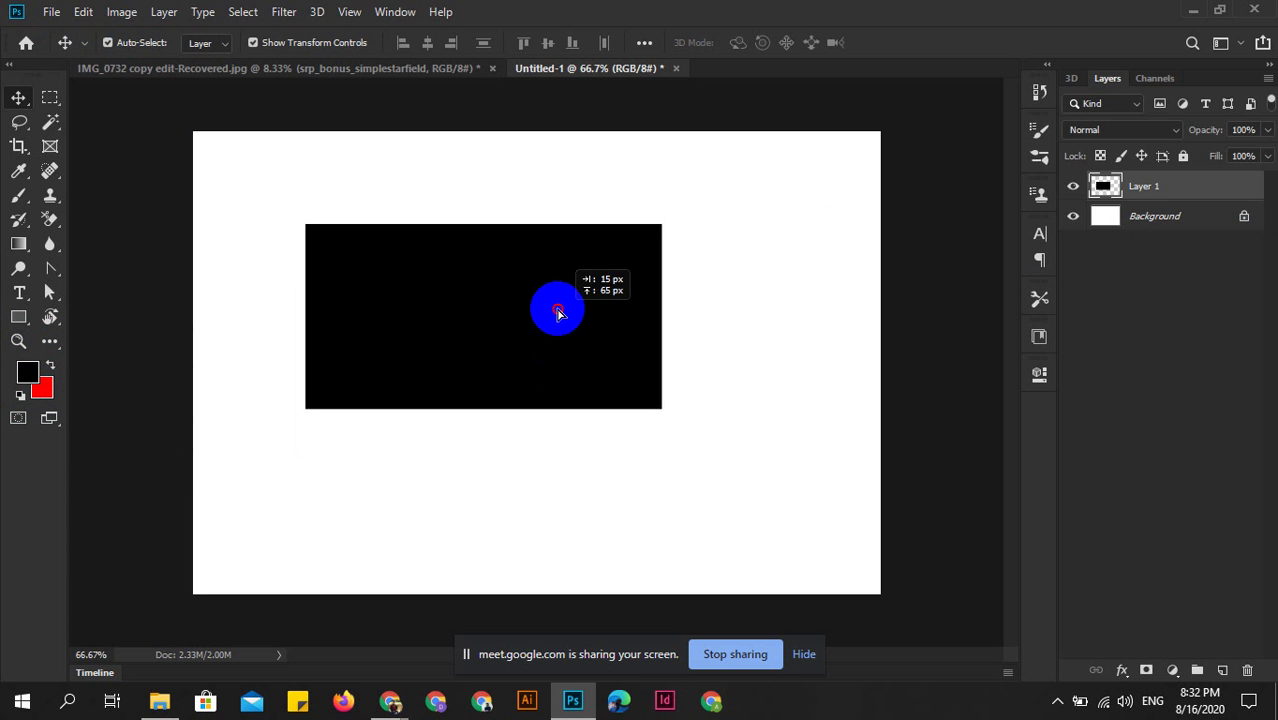
key("ctrl+z")
left_click(1165, 216)
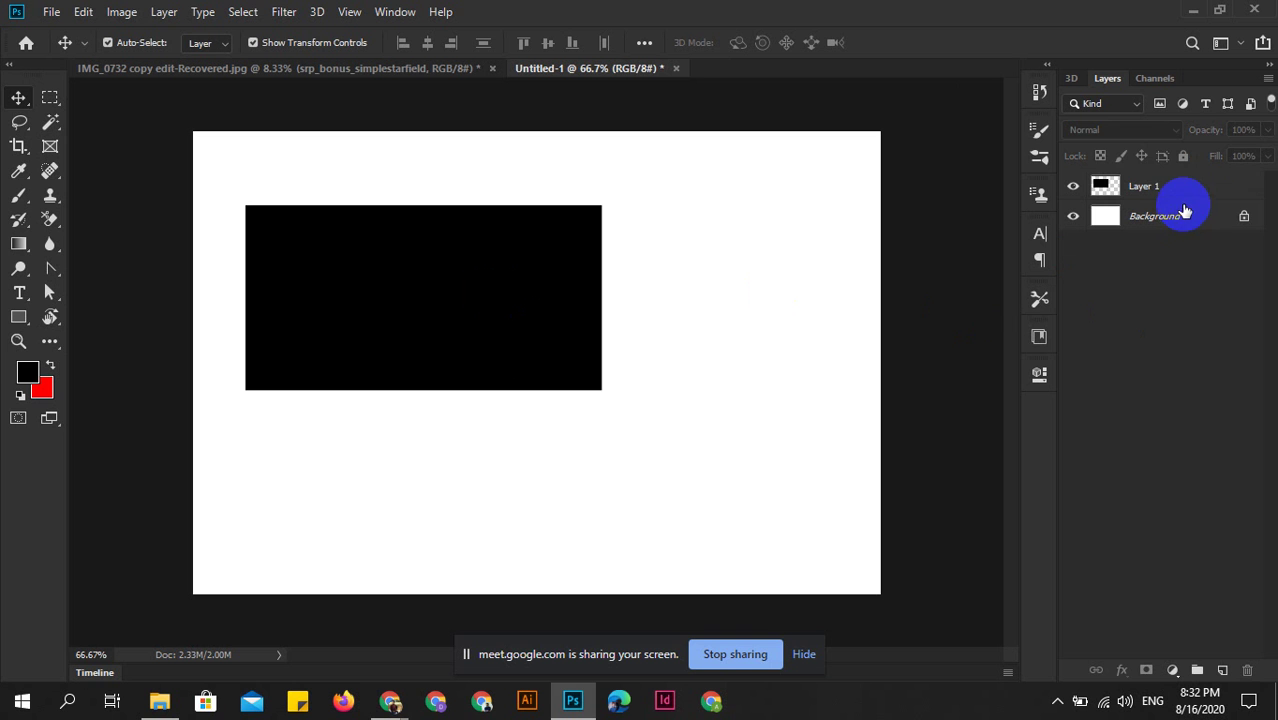
left_click(1184, 198)
left_click(1184, 605)
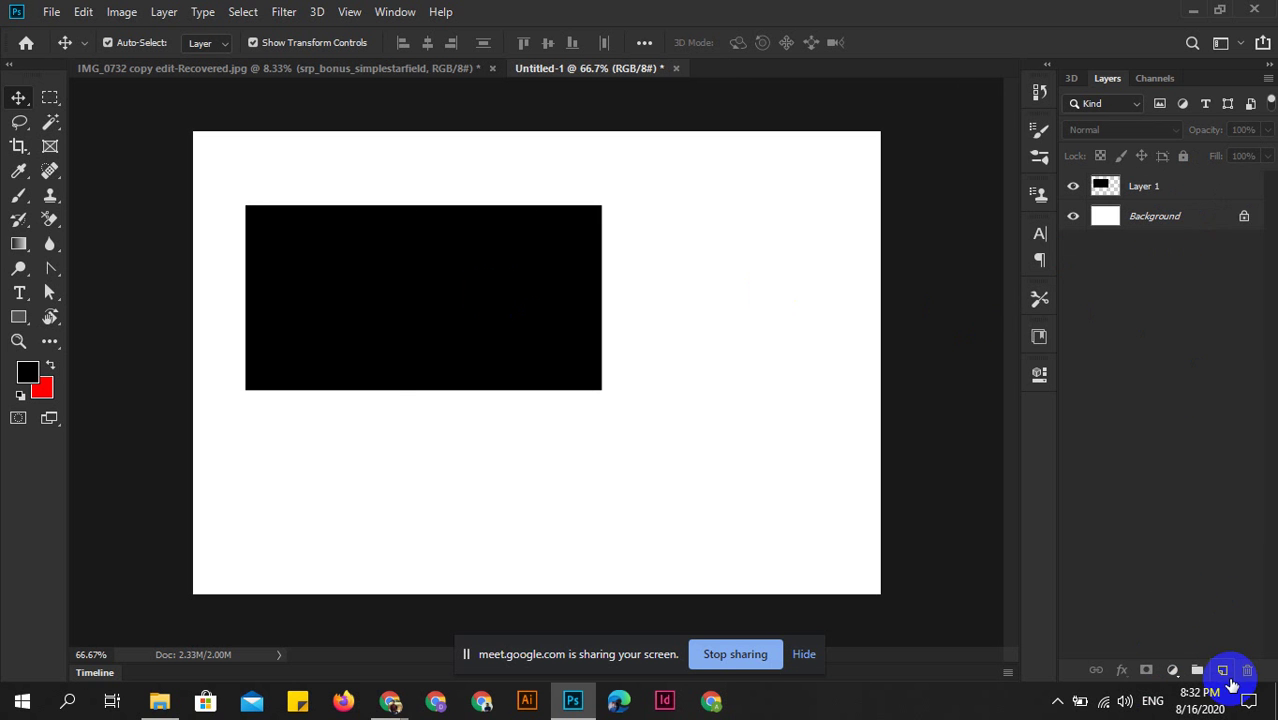
left_click(1224, 672)
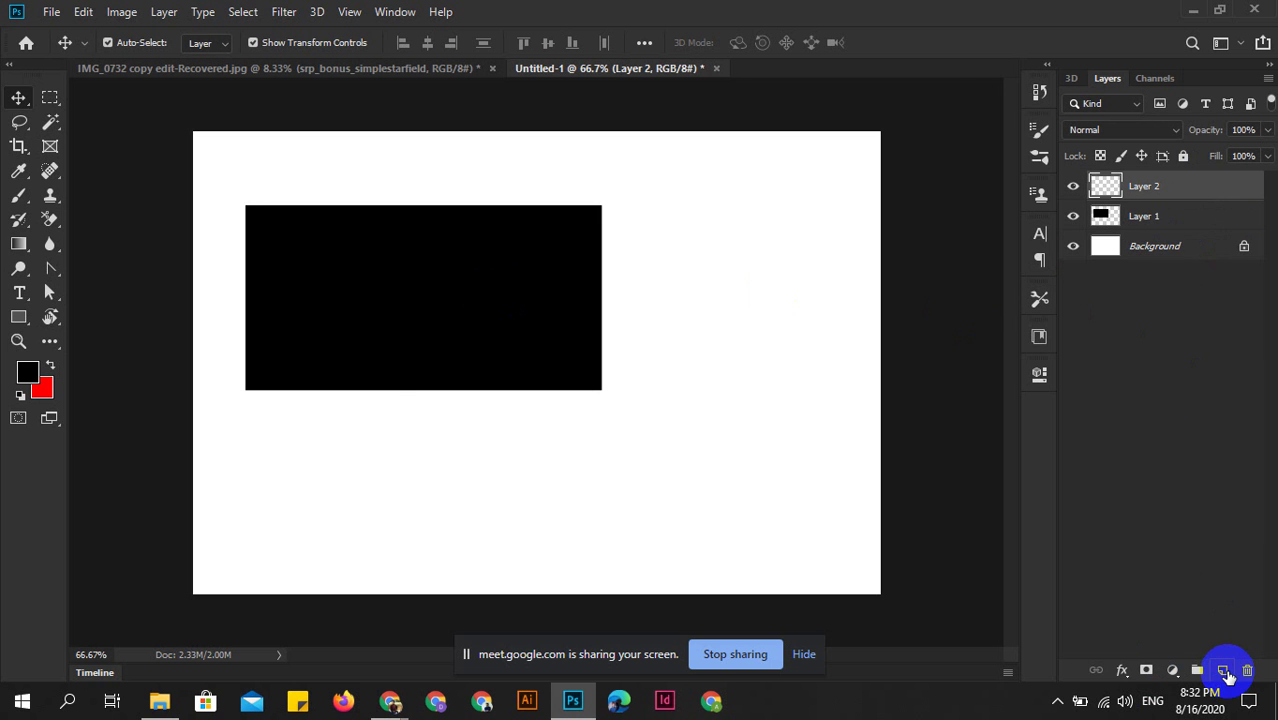
Fill a small rectangle right of the large one with black, then deselect.
left_click(40, 99)
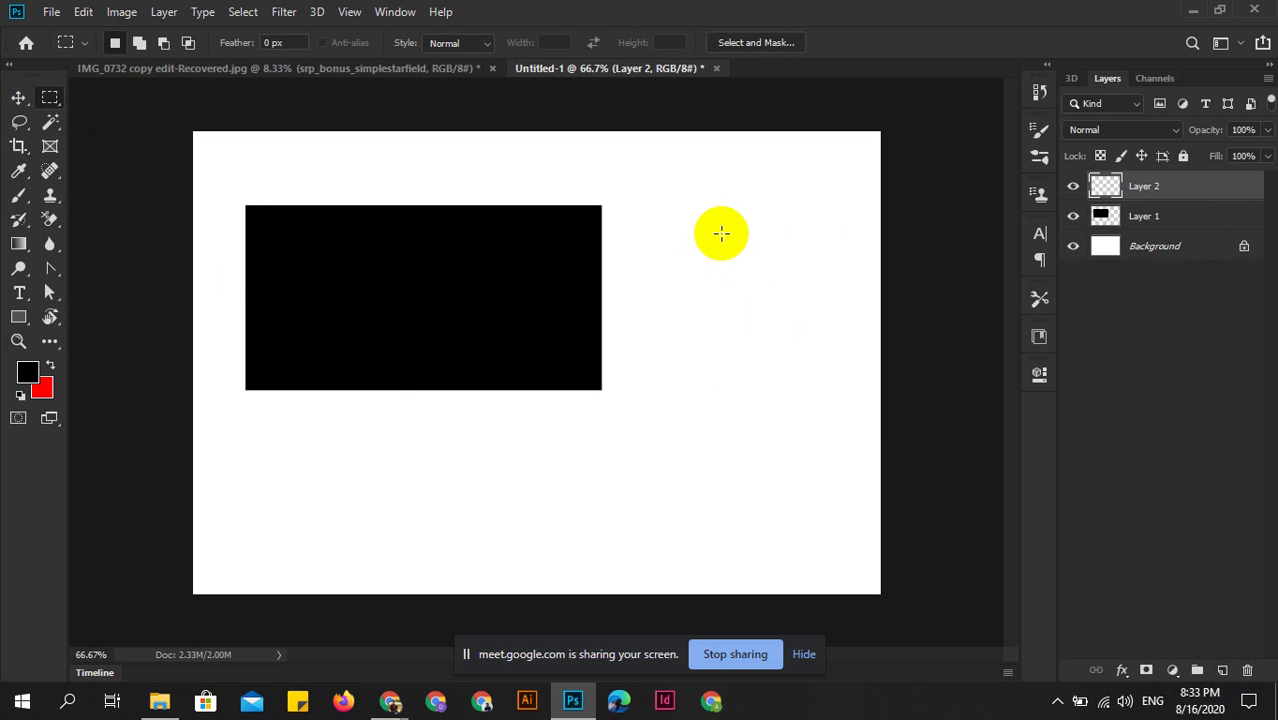
left_click_drag(721, 233, 815, 362)
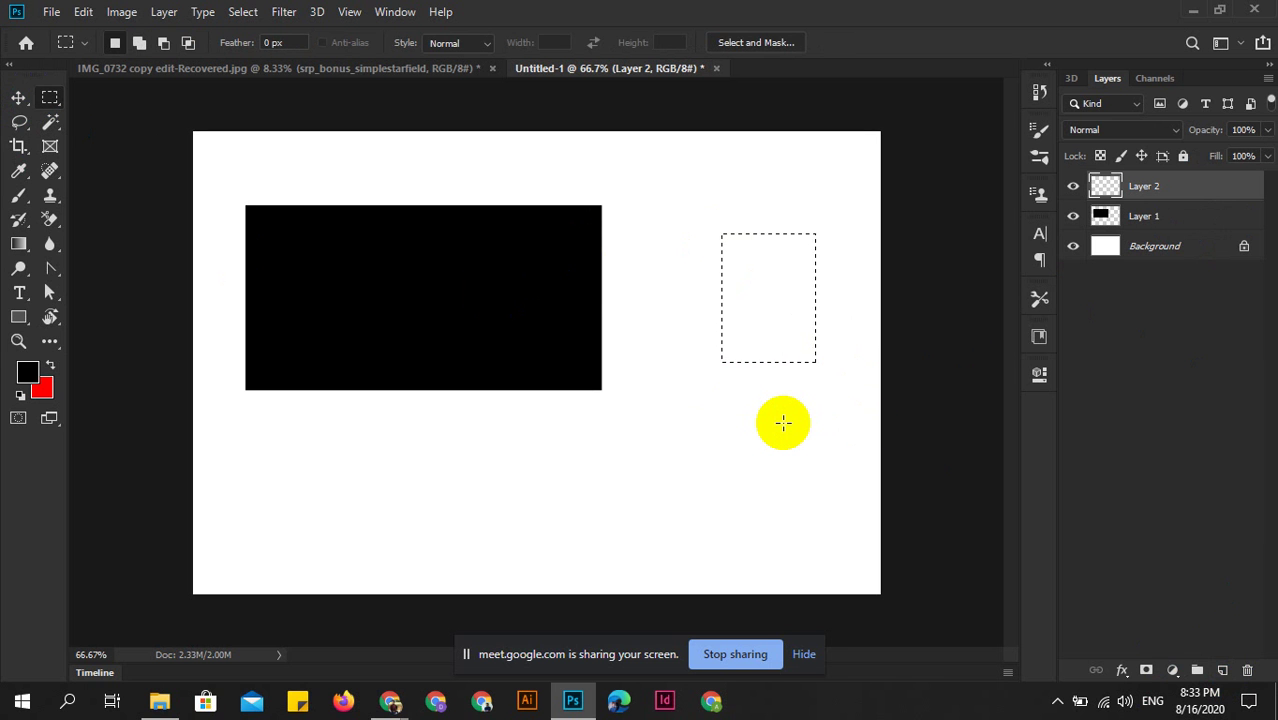
key("alt+BackSpace")
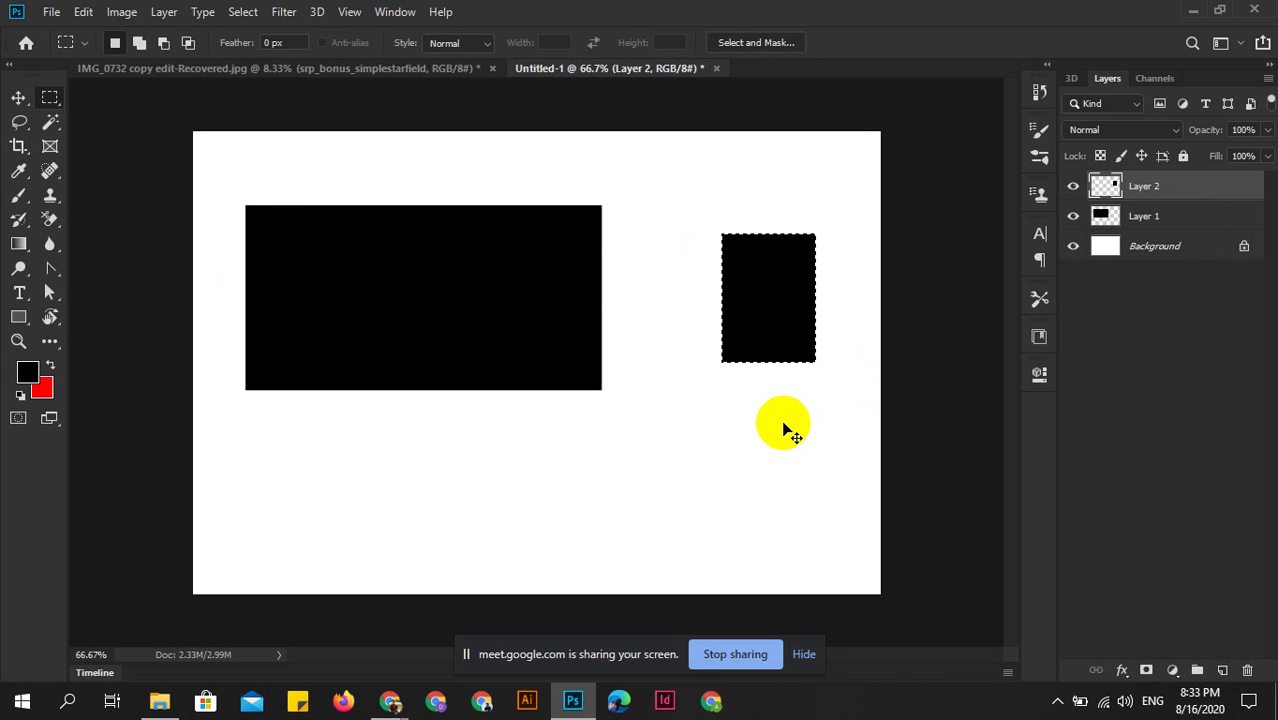
left_click(783, 428)
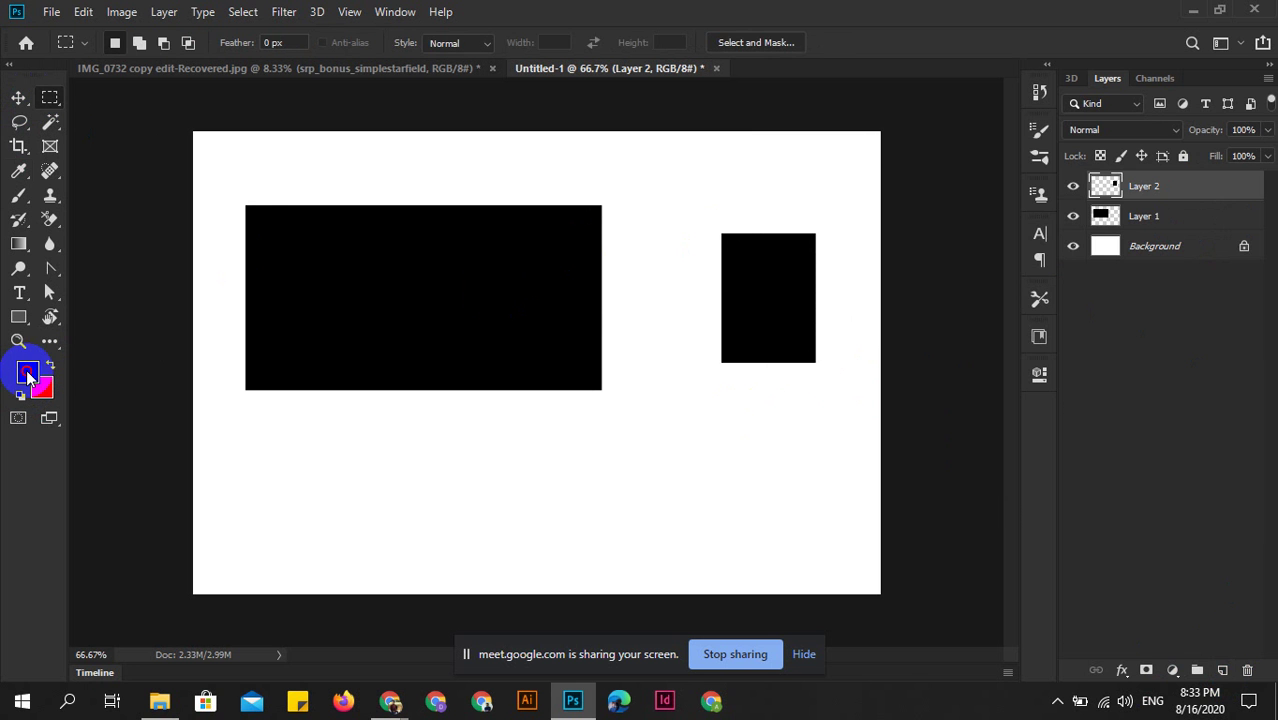
Set the foreground colour to blue #47a2ff.
left_click(27, 374)
mouse_move(910, 371)
left_mouse_down()
mouse_move(924, 217)
mouse_move(955, 165)
left_mouse_up()
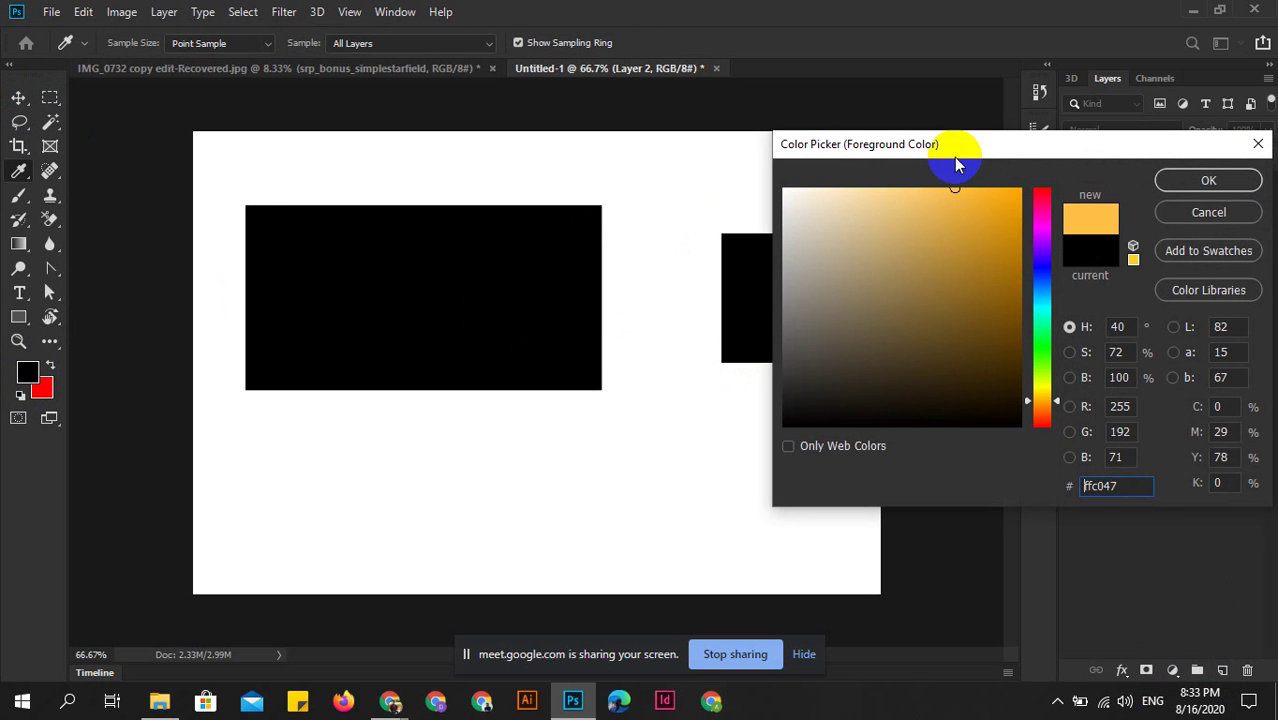
left_click_drag(1032, 342, 1041, 287)
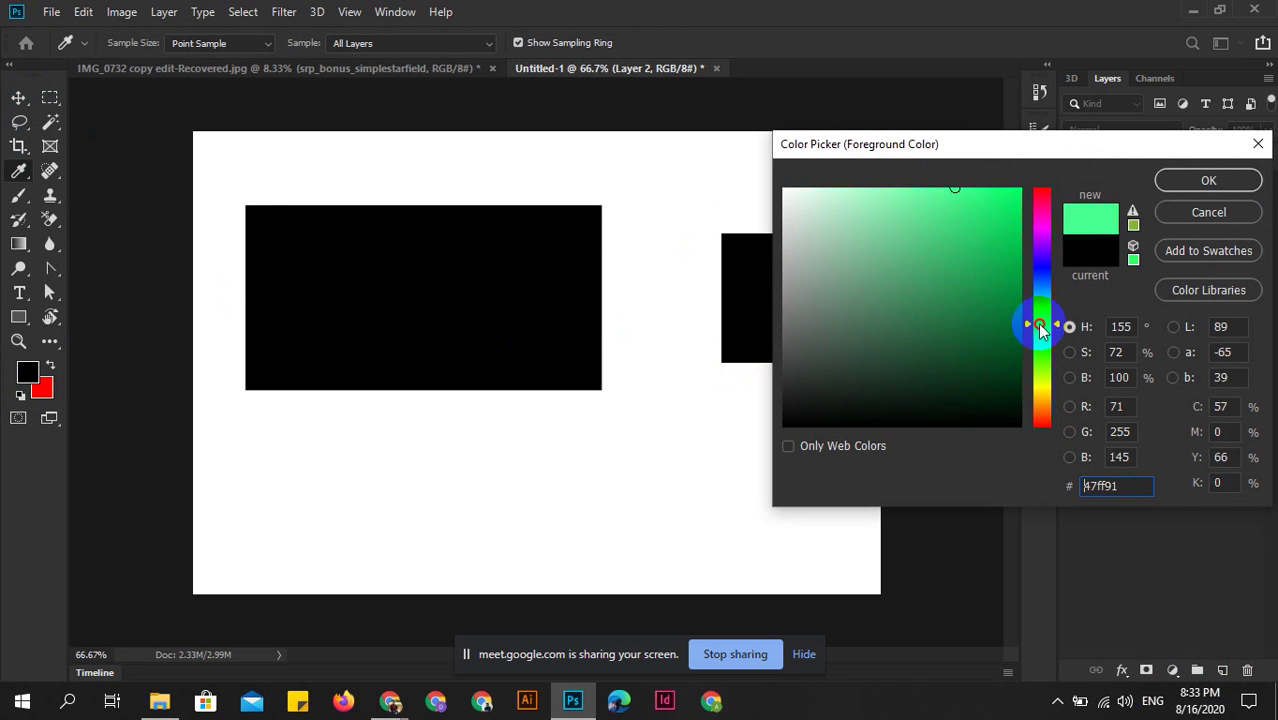
left_click(1191, 189)
Fill a wide rectangle below the black shapes with blue on new Layer 3.
key("m")
left_click_drag(290, 448, 702, 547)
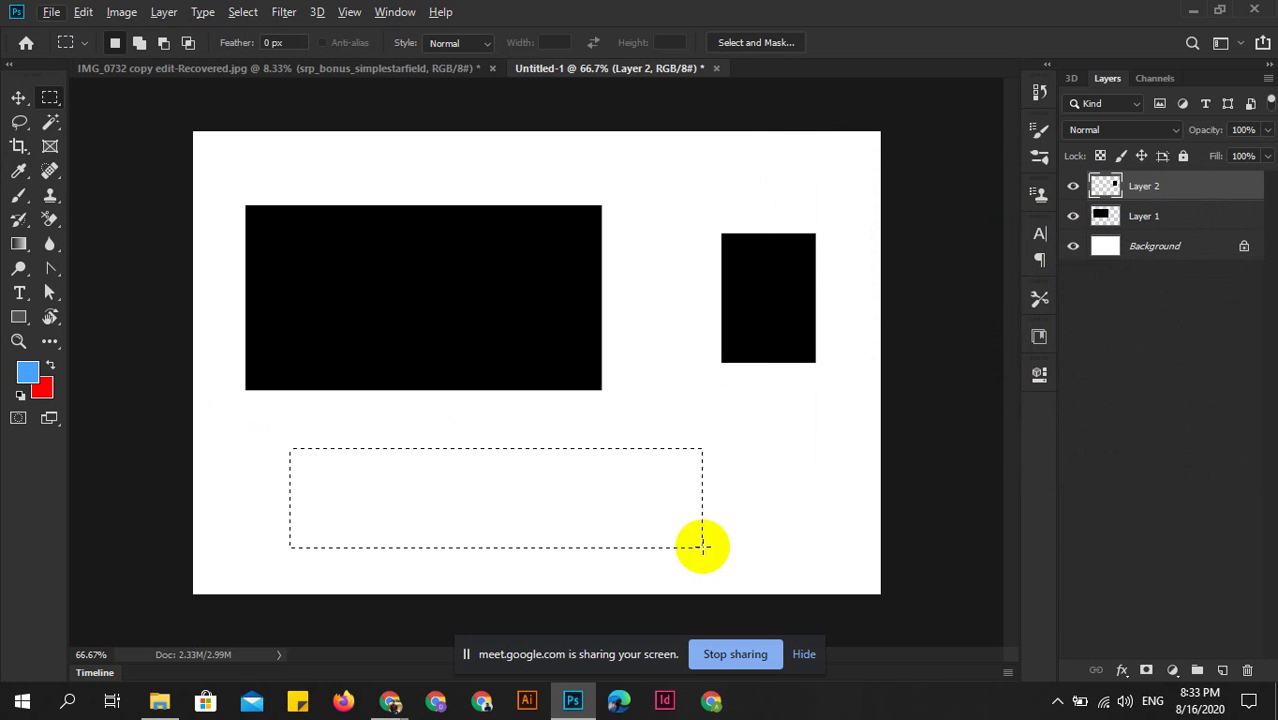
left_click(1220, 671)
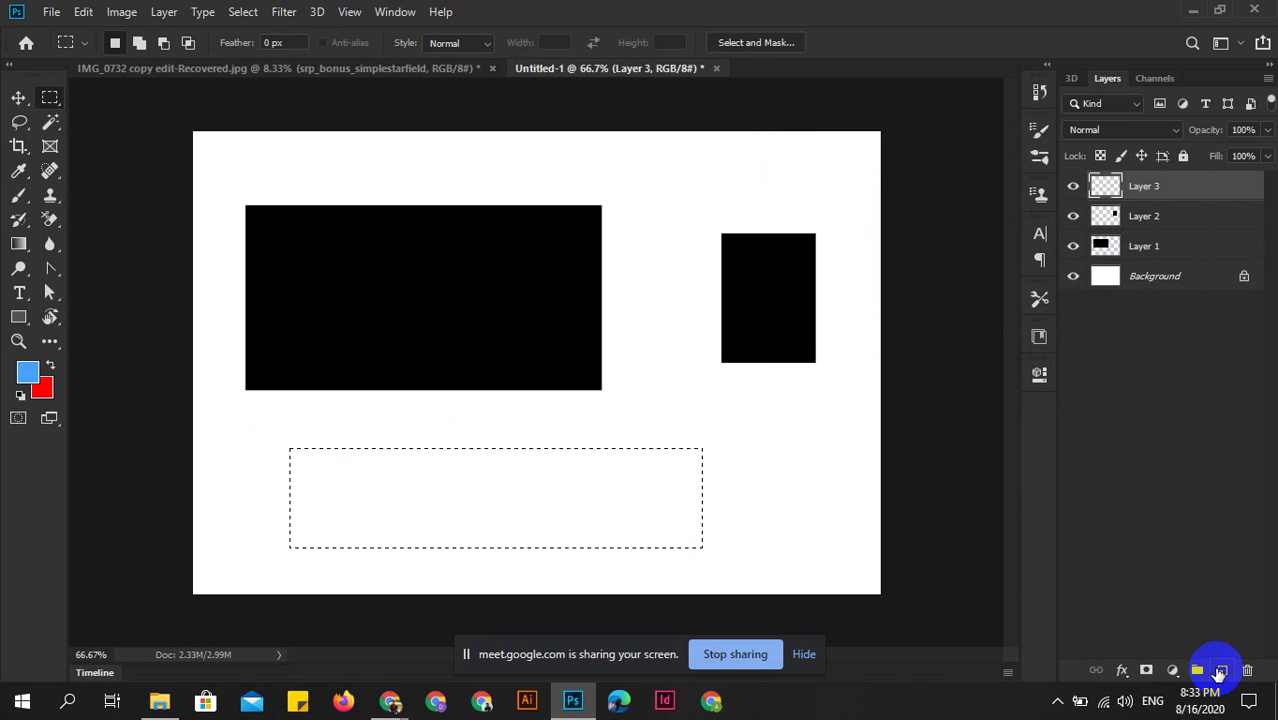
key("alt+BackSpace")
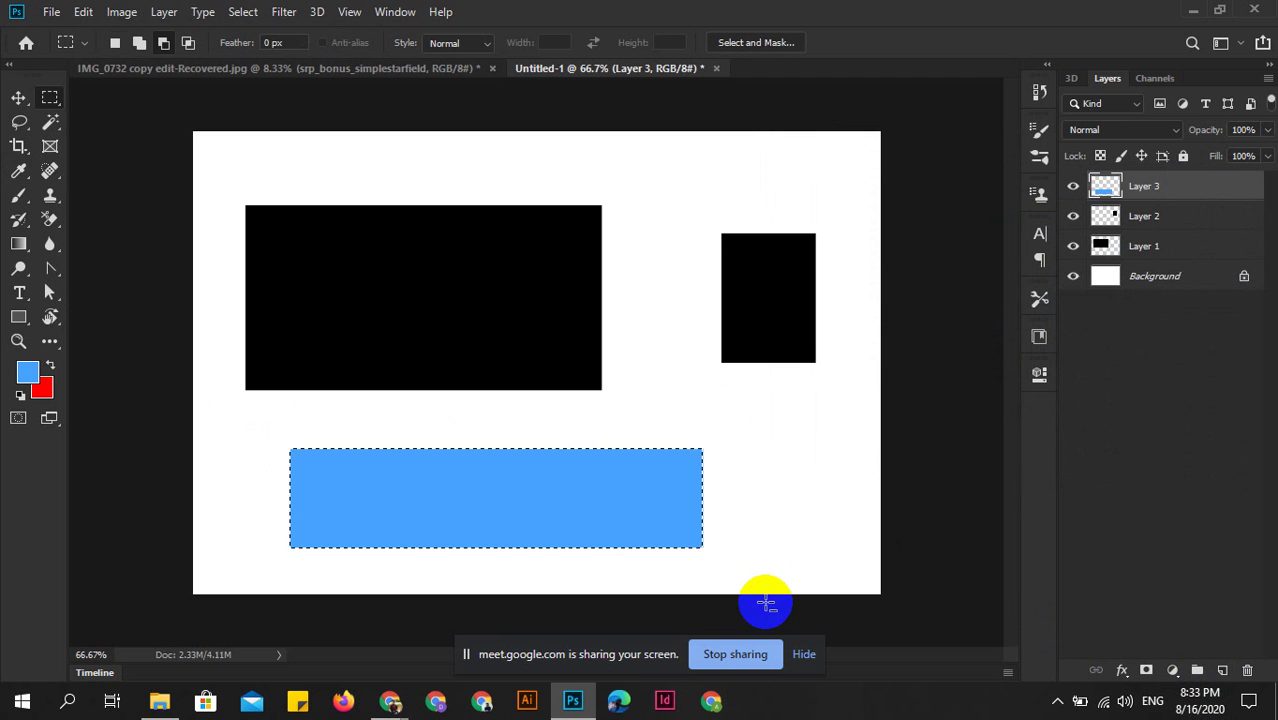
left_click(528, 474)
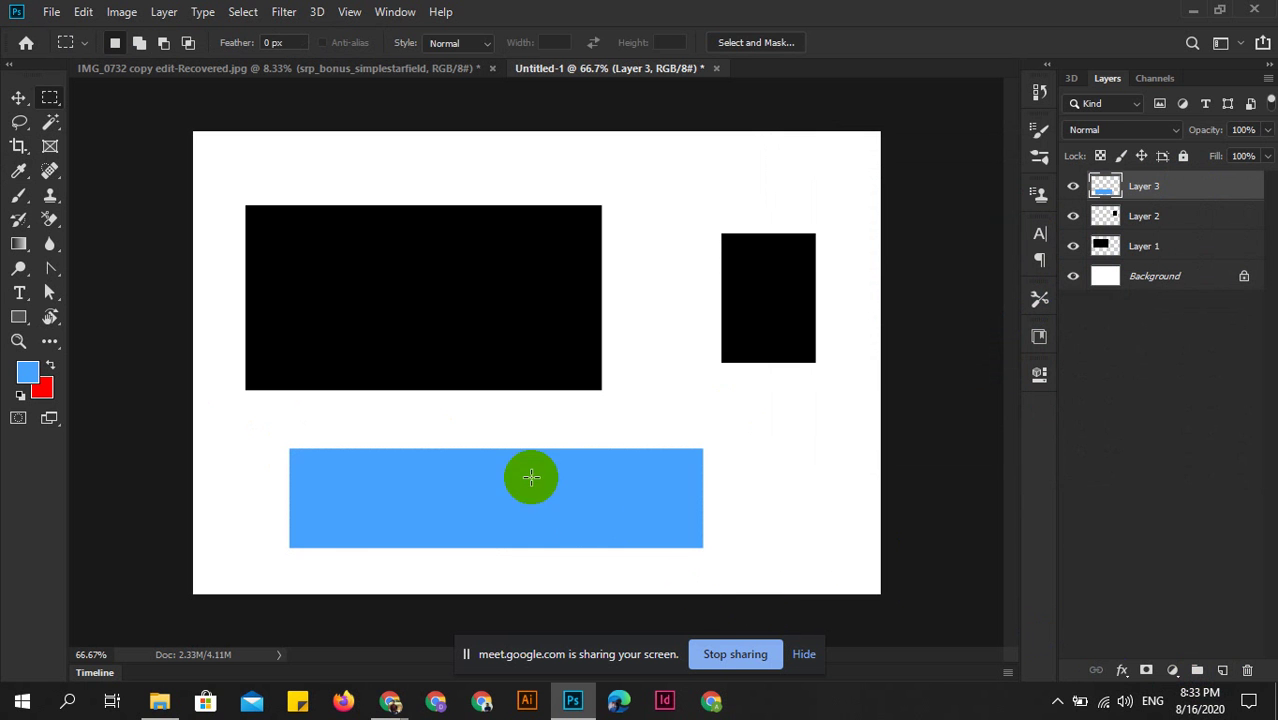
left_click(18, 97)
Drag the blue rectangle until it sits centred horizontally on the canvas.
mouse_move(494, 462)
left_mouse_down()
mouse_move(585, 465)
mouse_move(589, 521)
left_mouse_up()
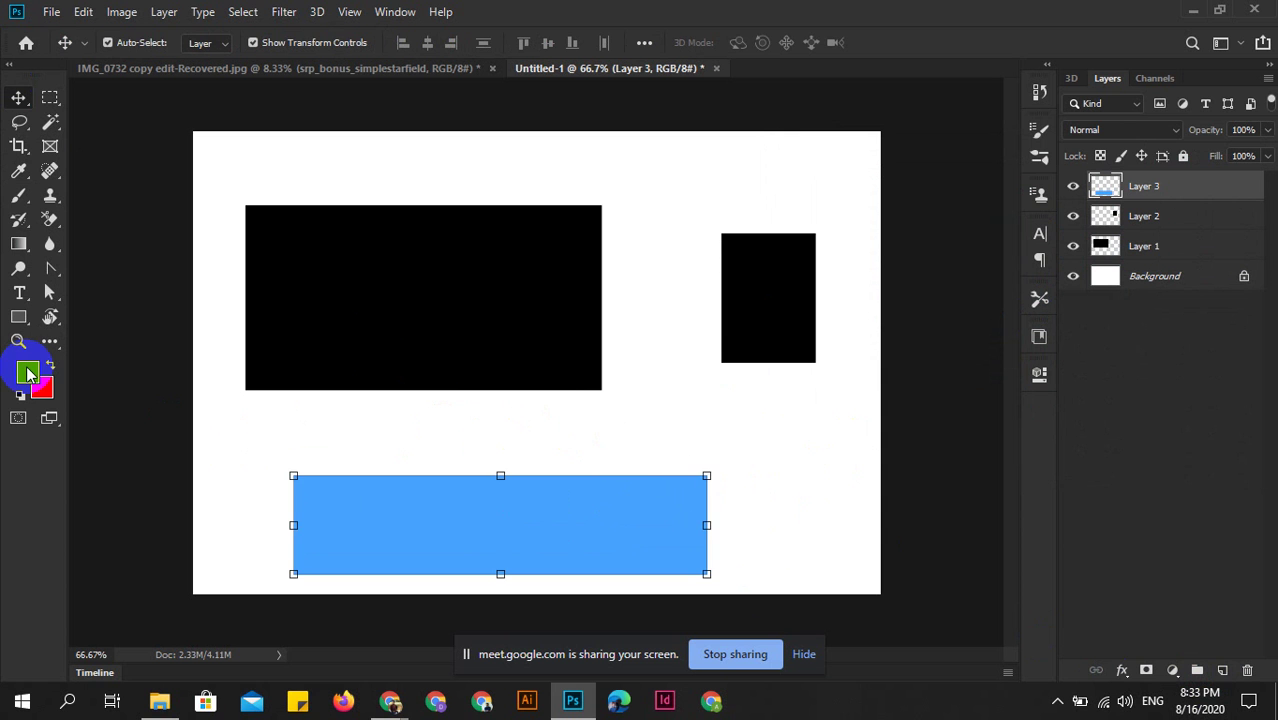
left_click_drag(473, 523, 579, 511)
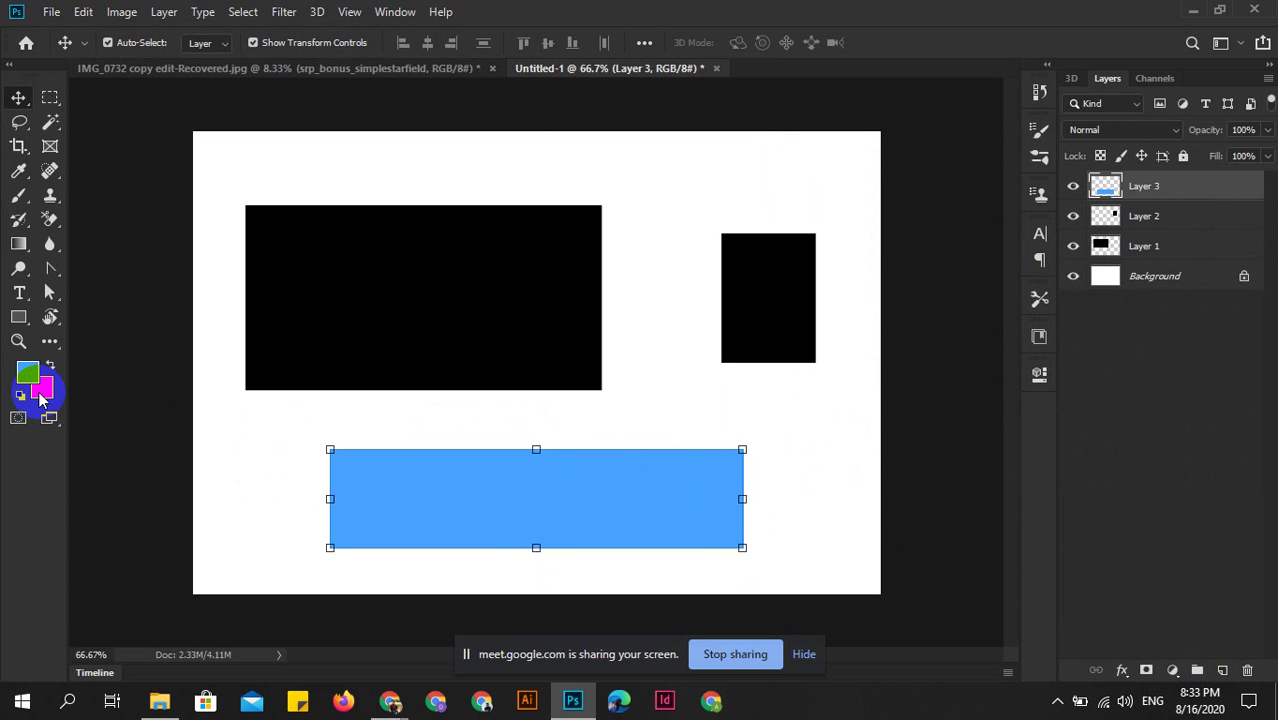
left_click(222, 428)
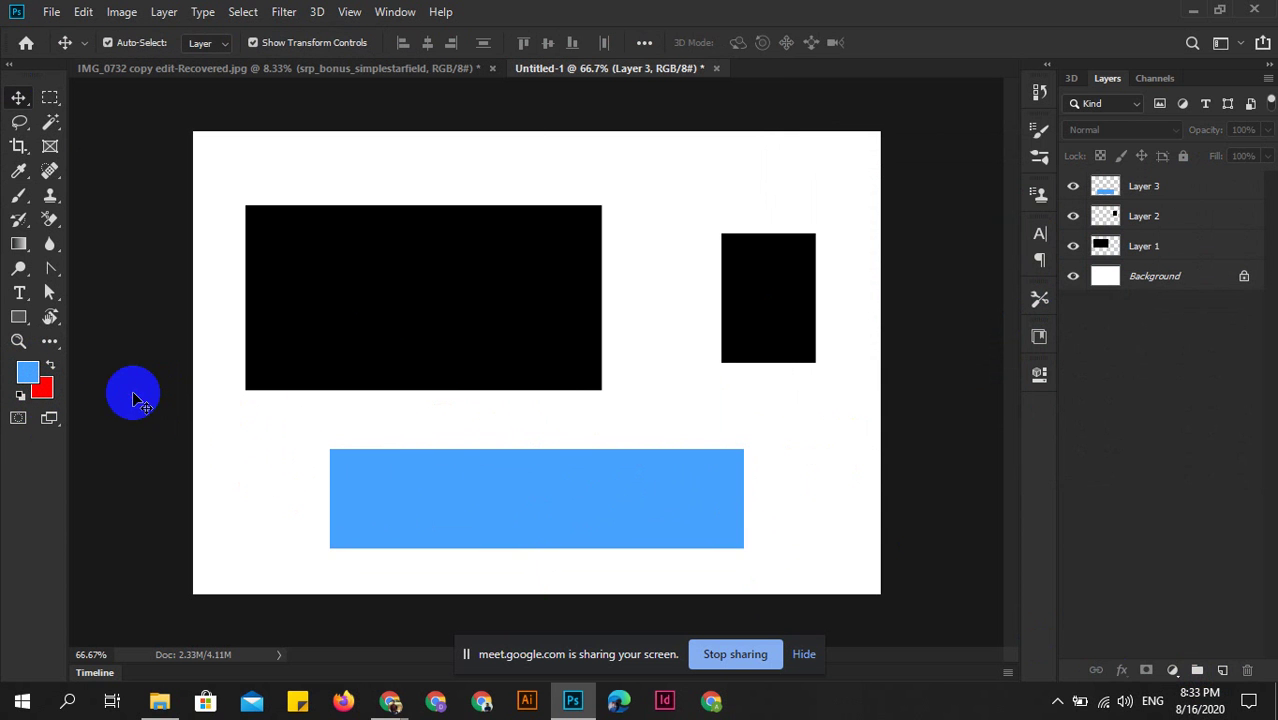
Cancel a foreground colour change and swap swatches back to blue foreground, red background.
left_click(25, 383)
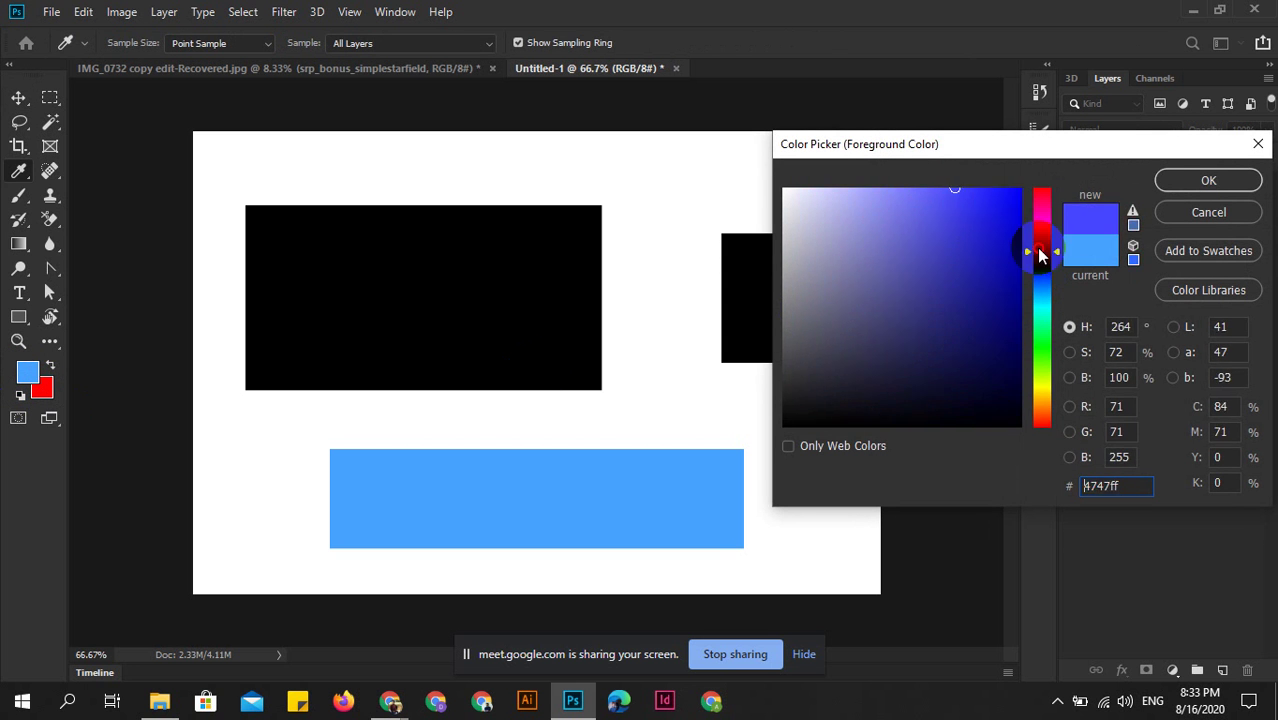
left_click_drag(1024, 318, 1036, 182)
left_click(1018, 184)
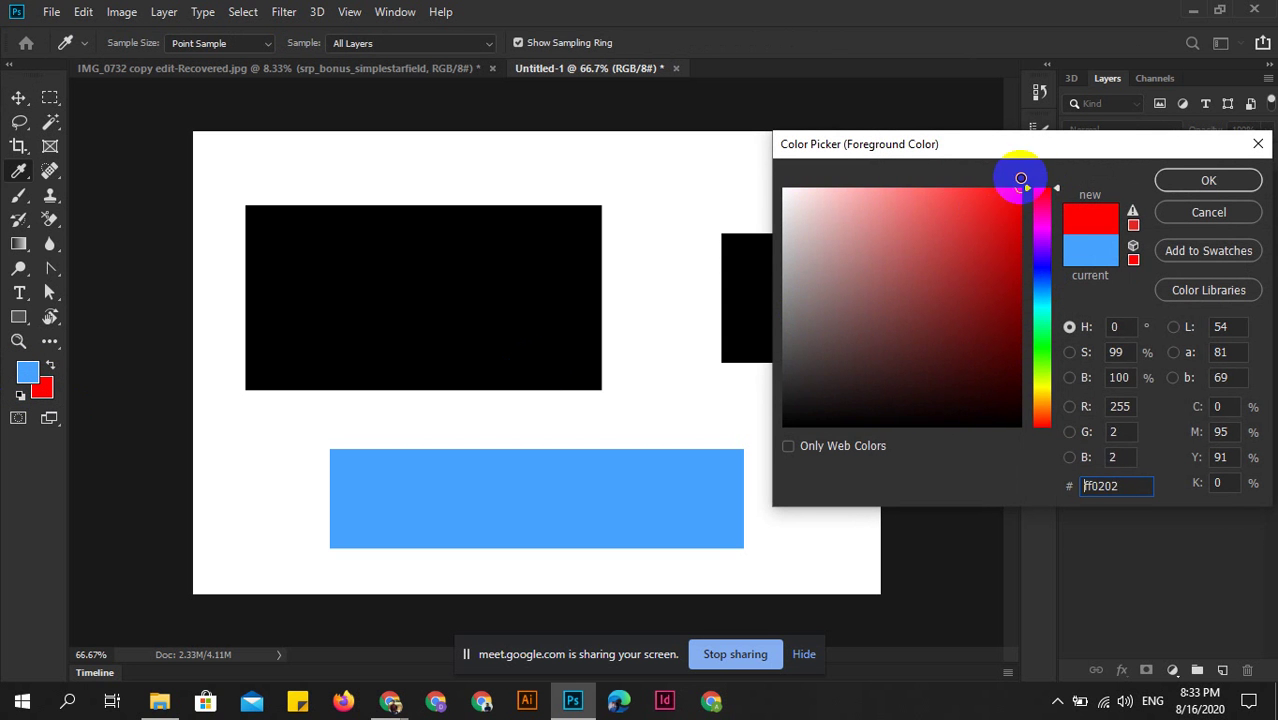
left_click(1208, 212)
left_click(50, 366)
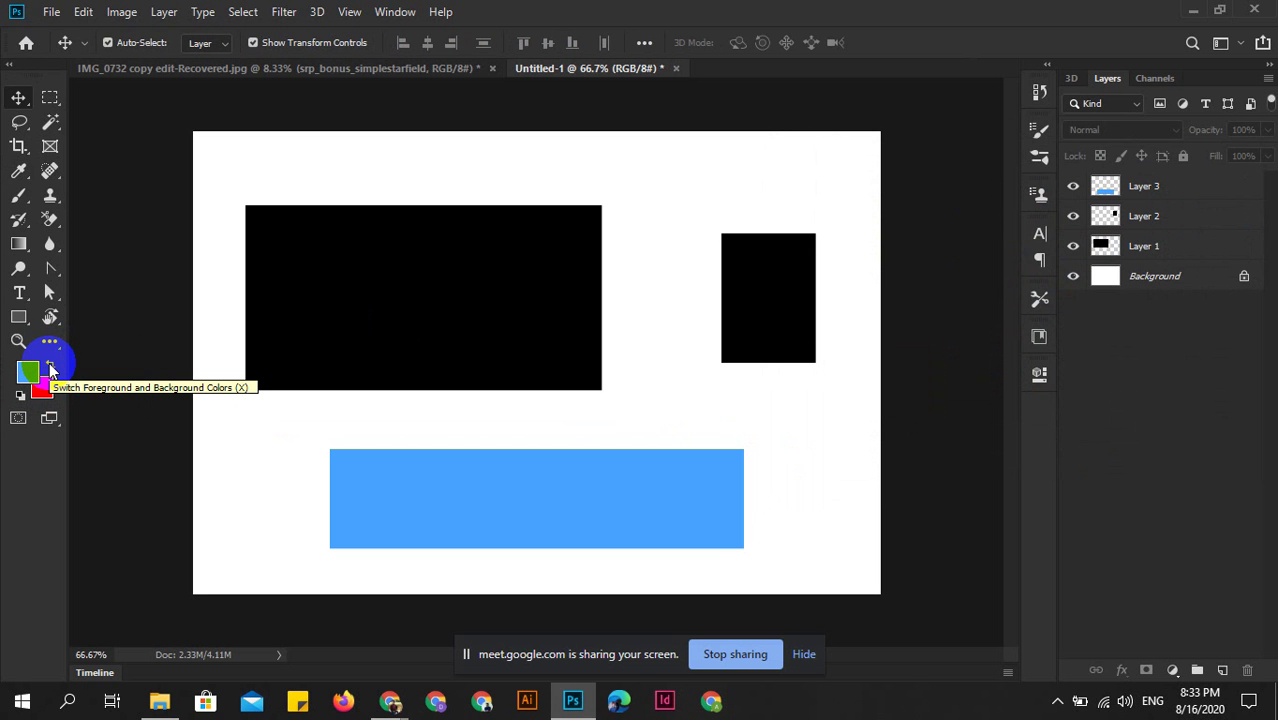
left_click(50, 368)
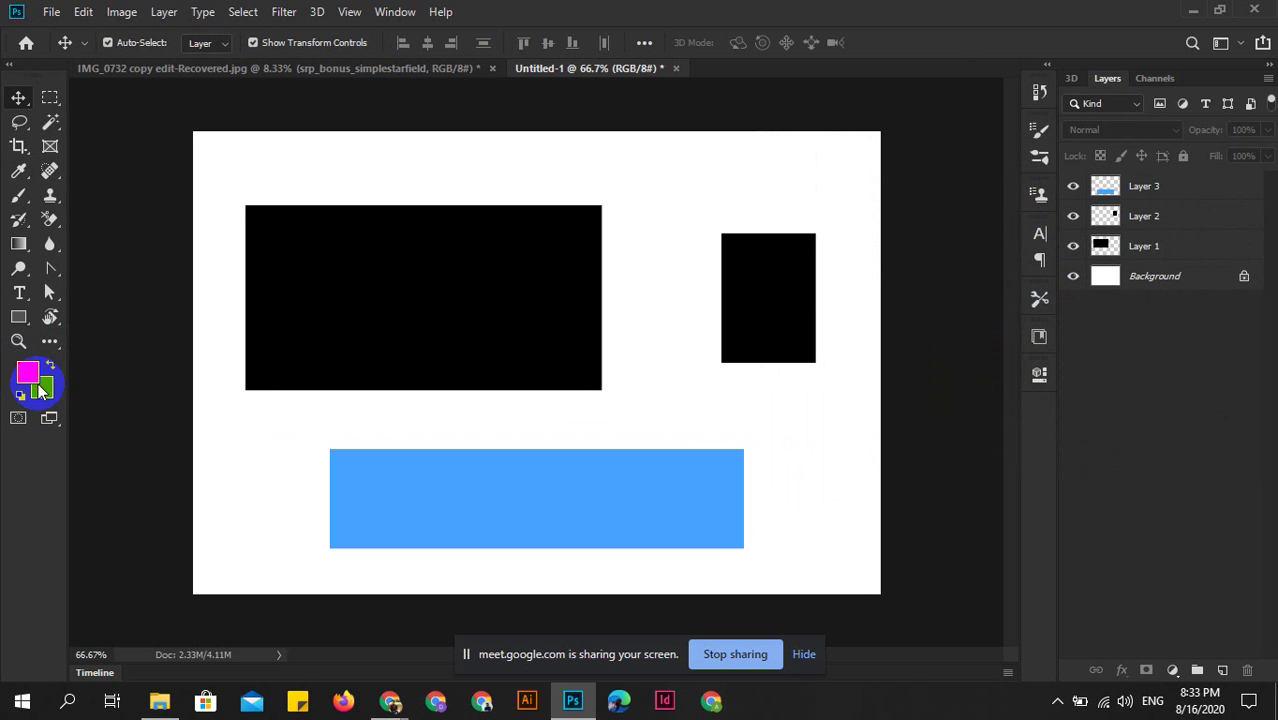
left_click(50, 368)
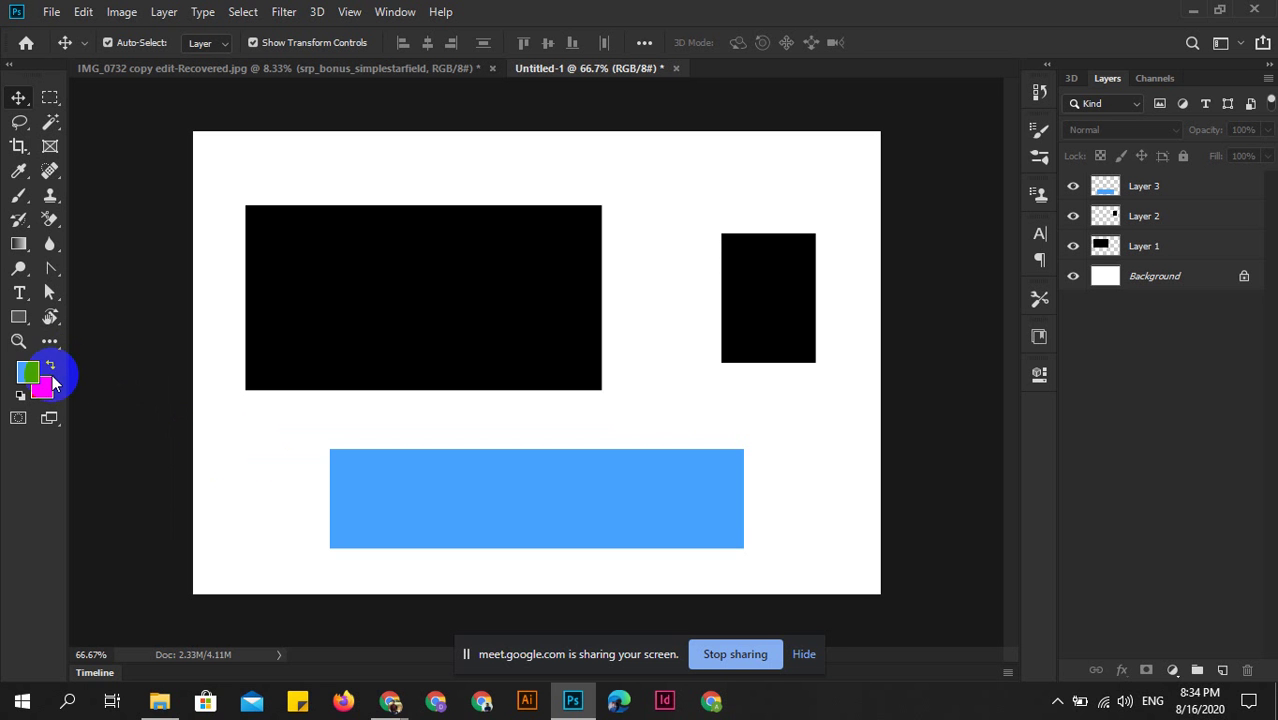
Click the blue and small black rectangles to select, then deselect, their layers.
left_click(757, 412)
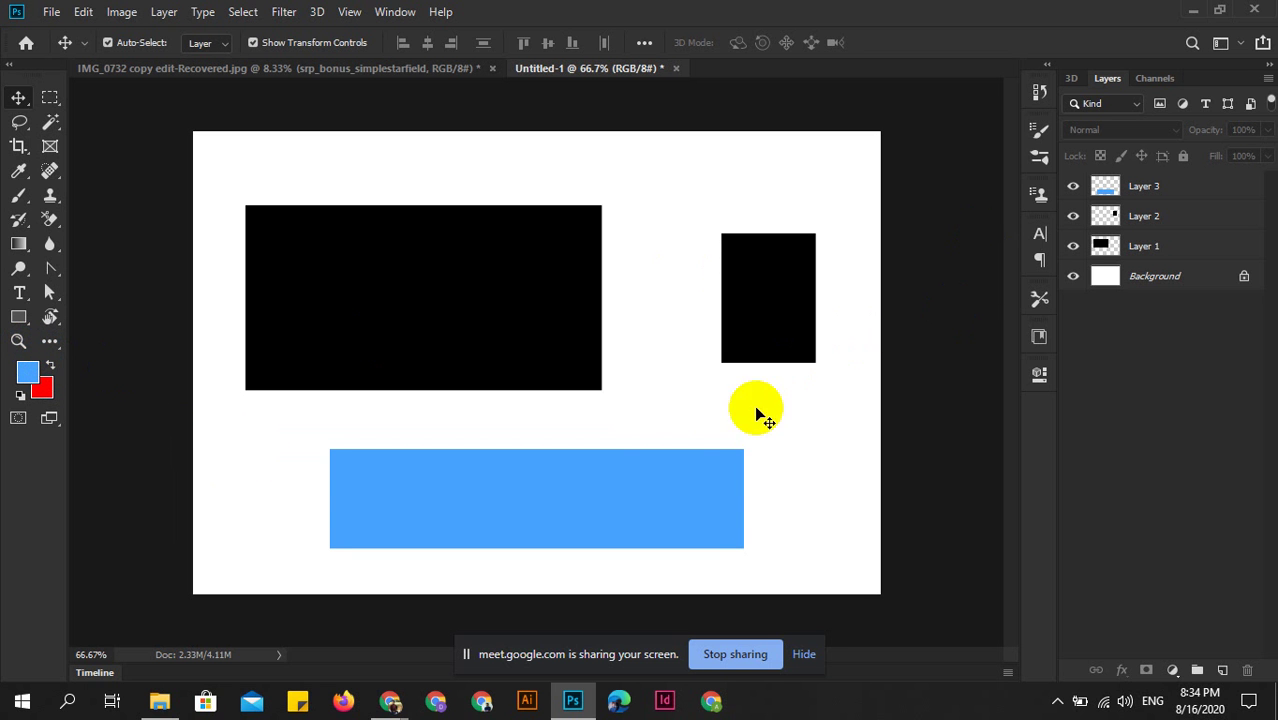
left_click(619, 490)
left_click(776, 310)
left_click(704, 313)
mouse_move(390, 701)
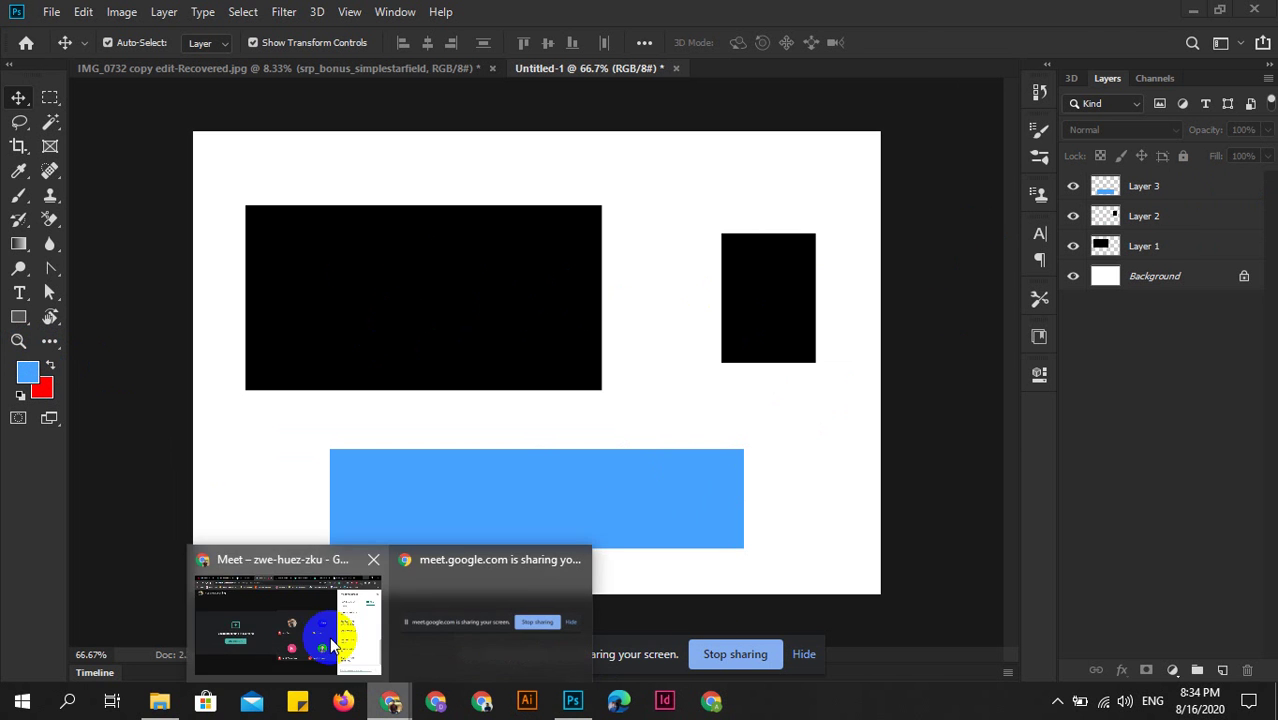
In the Meet call's People list, mute a participant for everyone, then minimize Chrome.
left_click(335, 640)
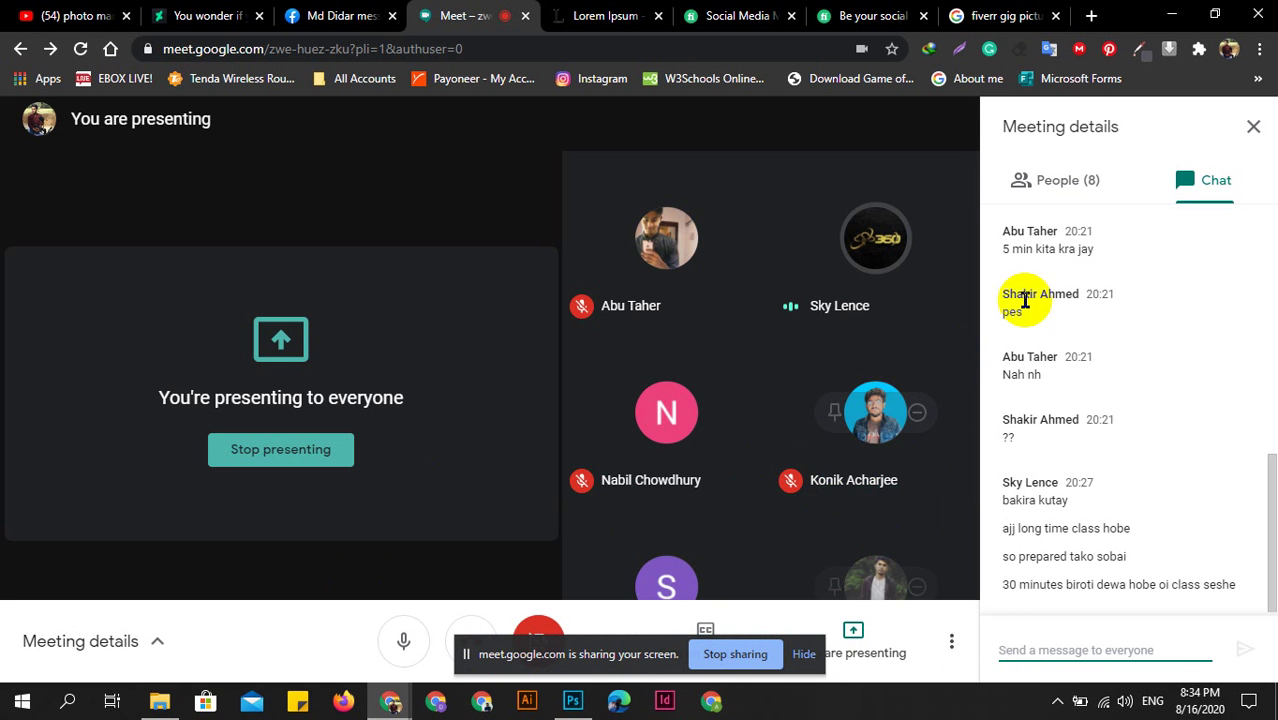
left_click(1083, 178)
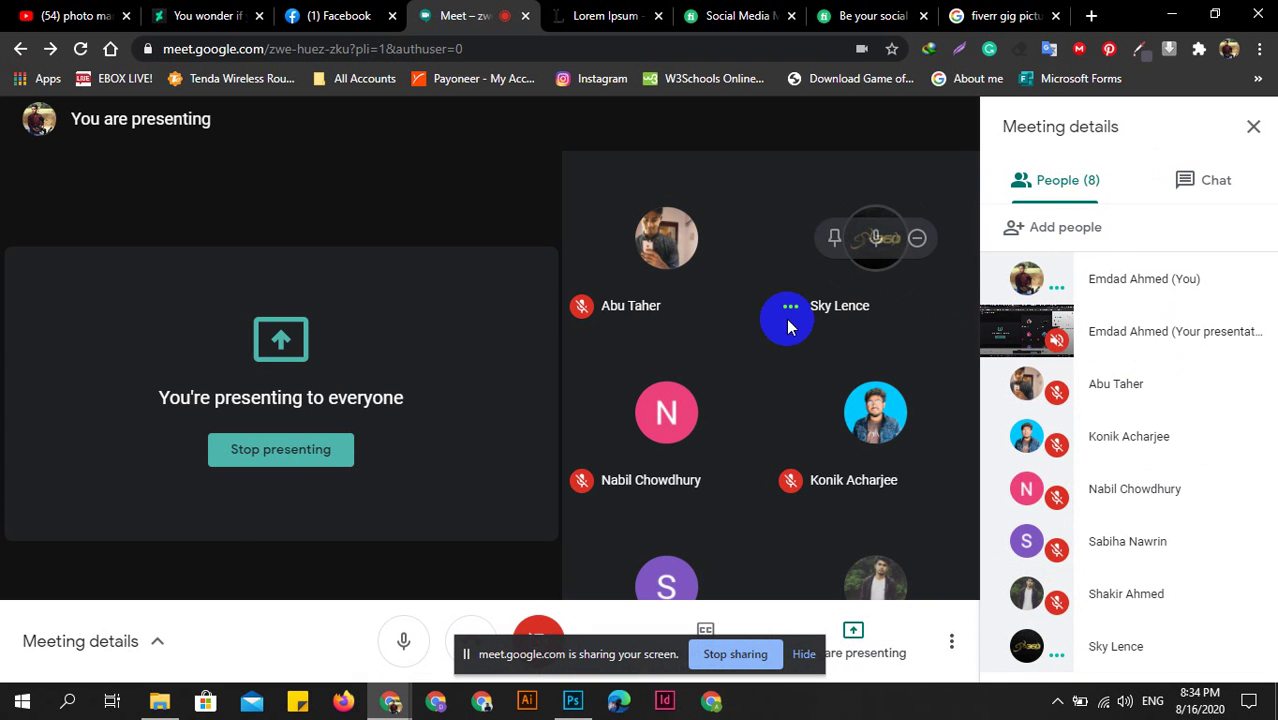
left_click(876, 240)
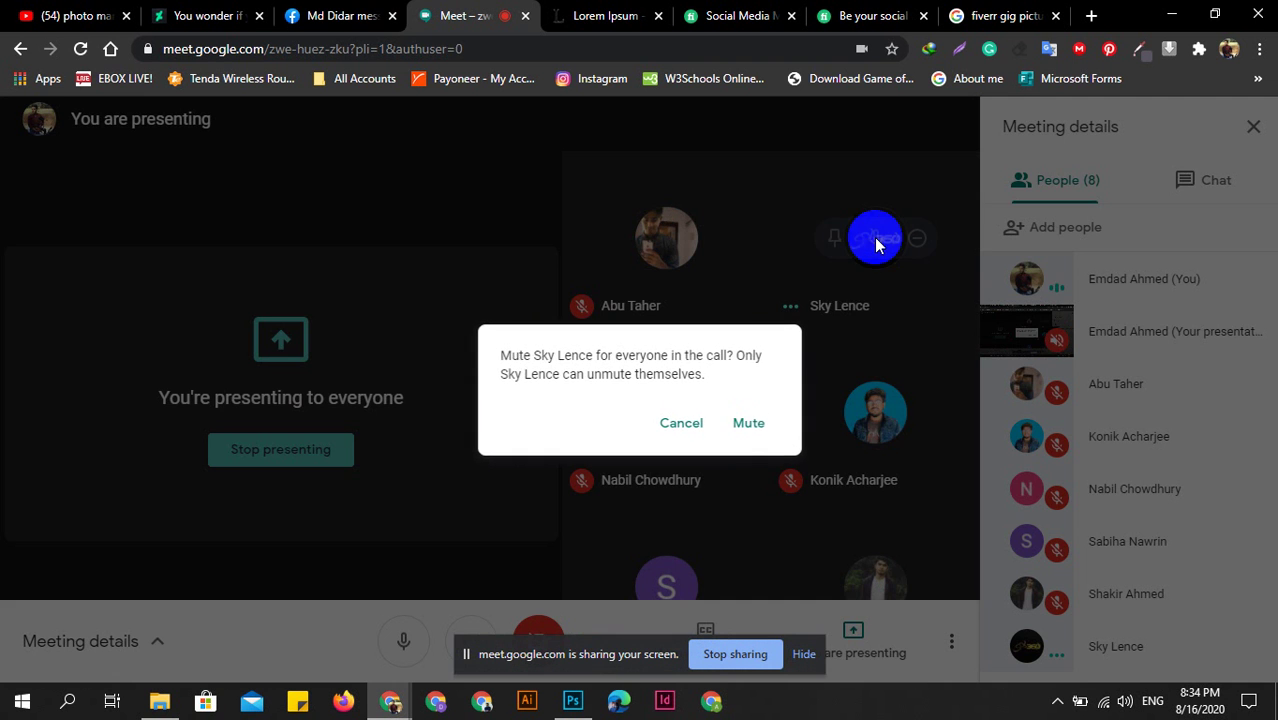
left_click(745, 425)
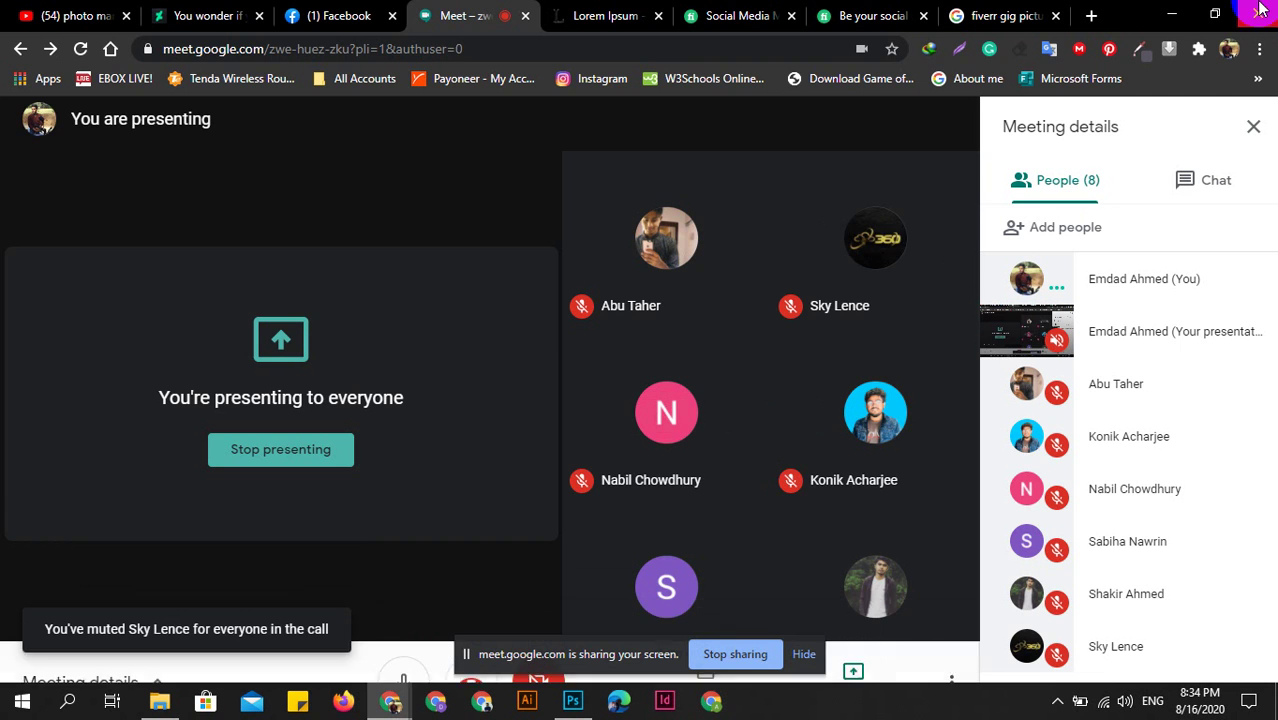
left_click(1171, 14)
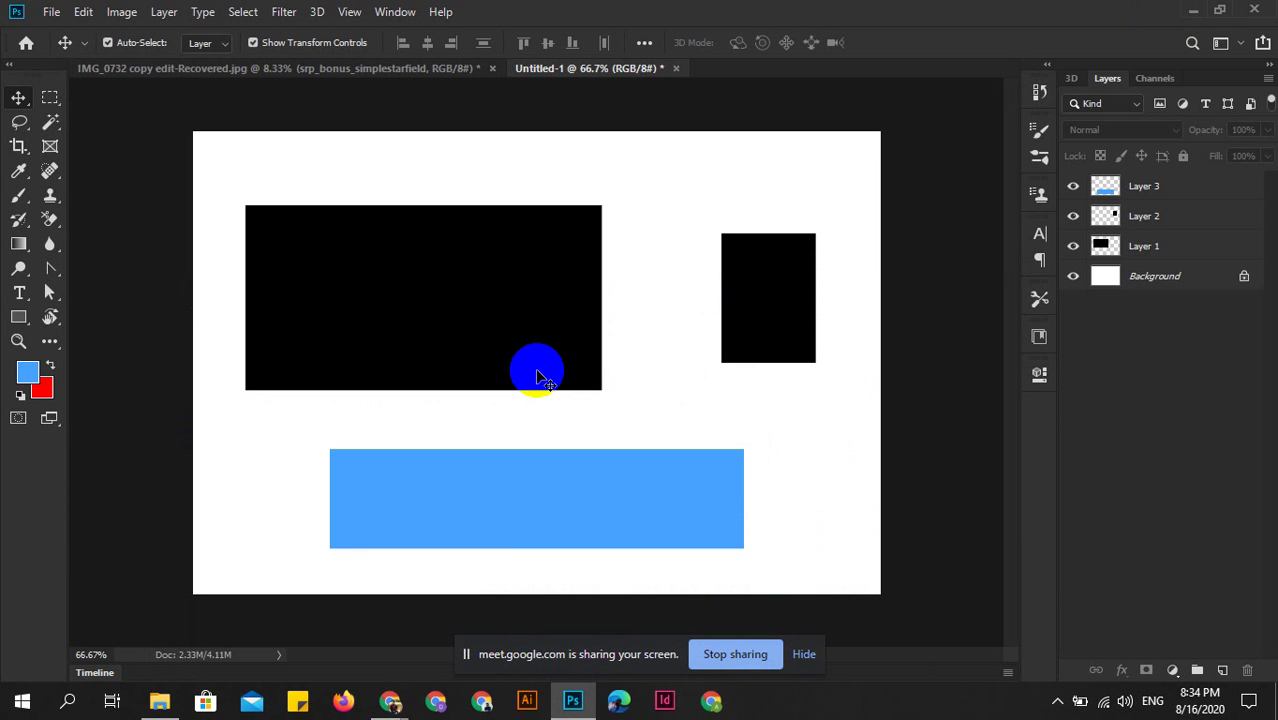
Move the blue rectangle up about 20 px.
left_click(502, 357)
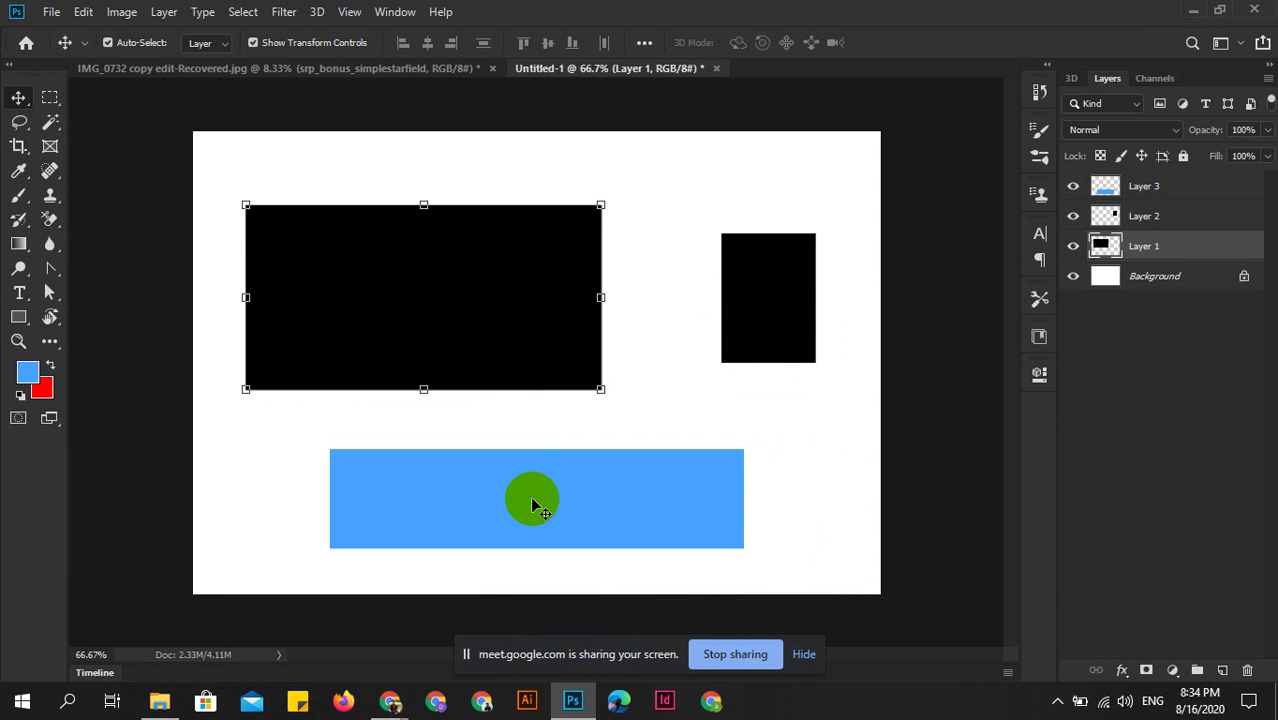
left_click_drag(530, 496, 530, 473)
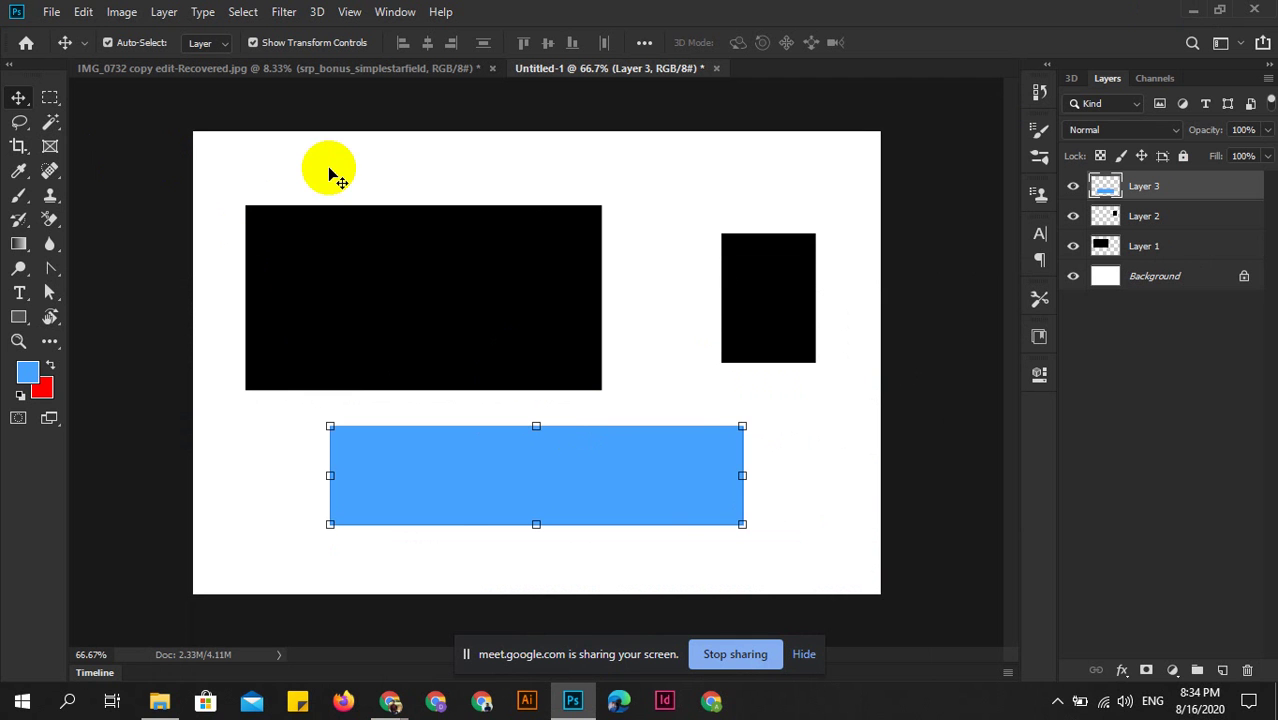
left_click(670, 264)
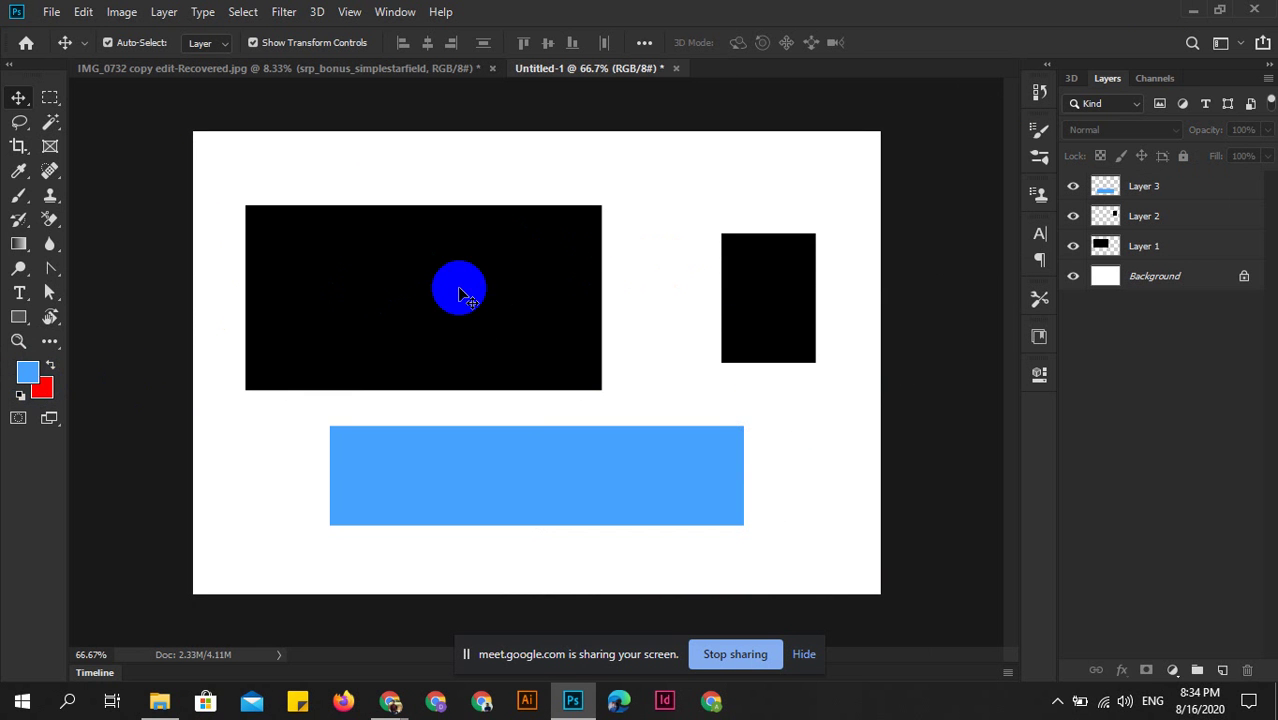
Repeatedly select and deselect the large black rectangle on the canvas.
left_click(459, 291)
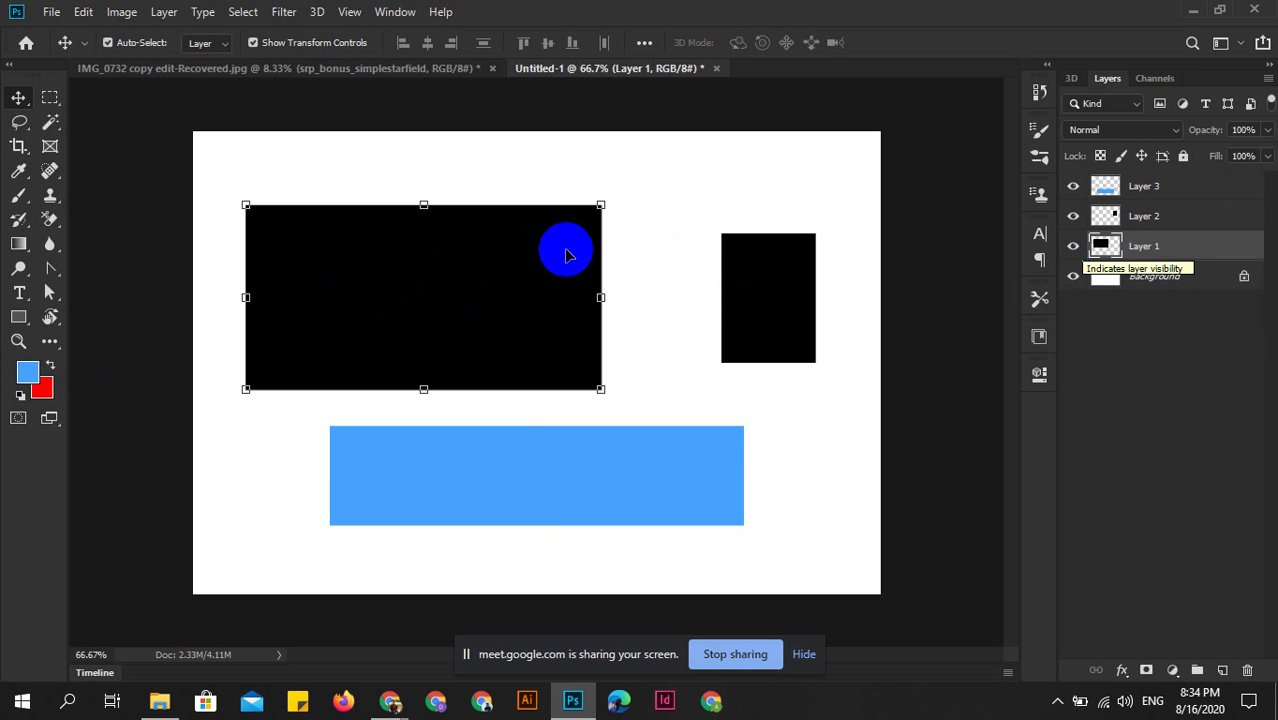
left_click(628, 320)
left_click(393, 313)
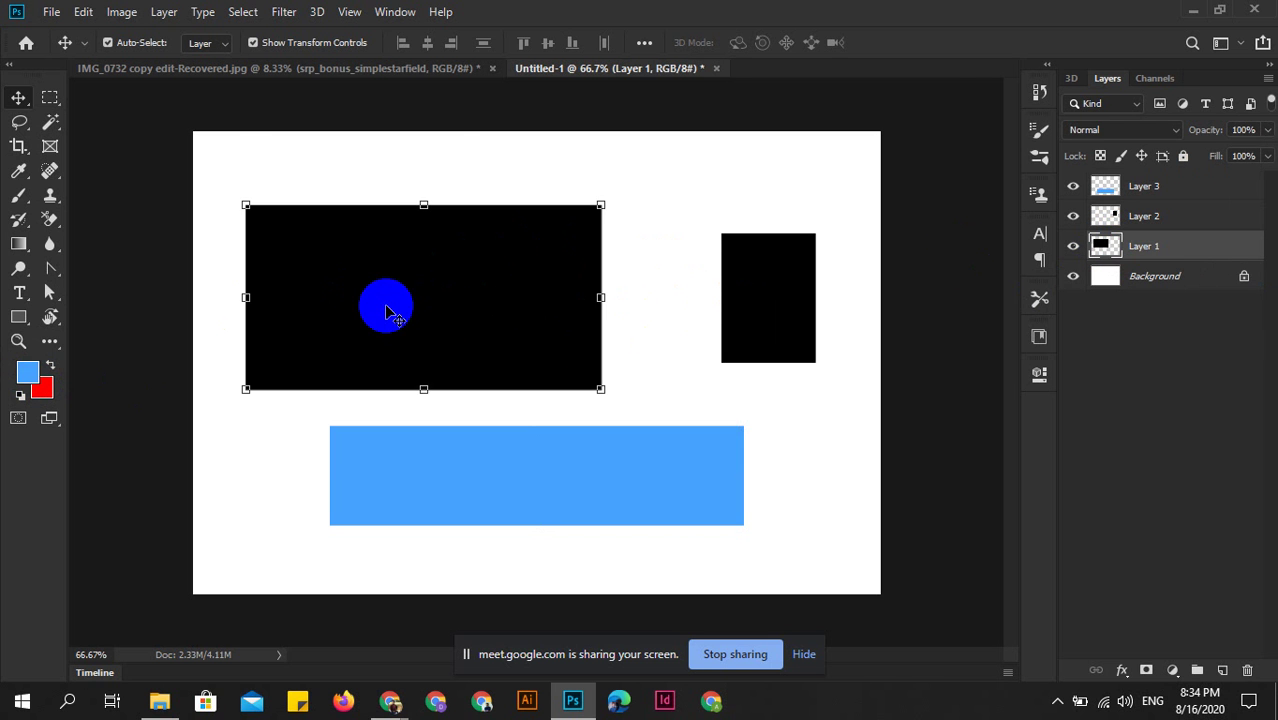
left_click(456, 163)
left_click(312, 258)
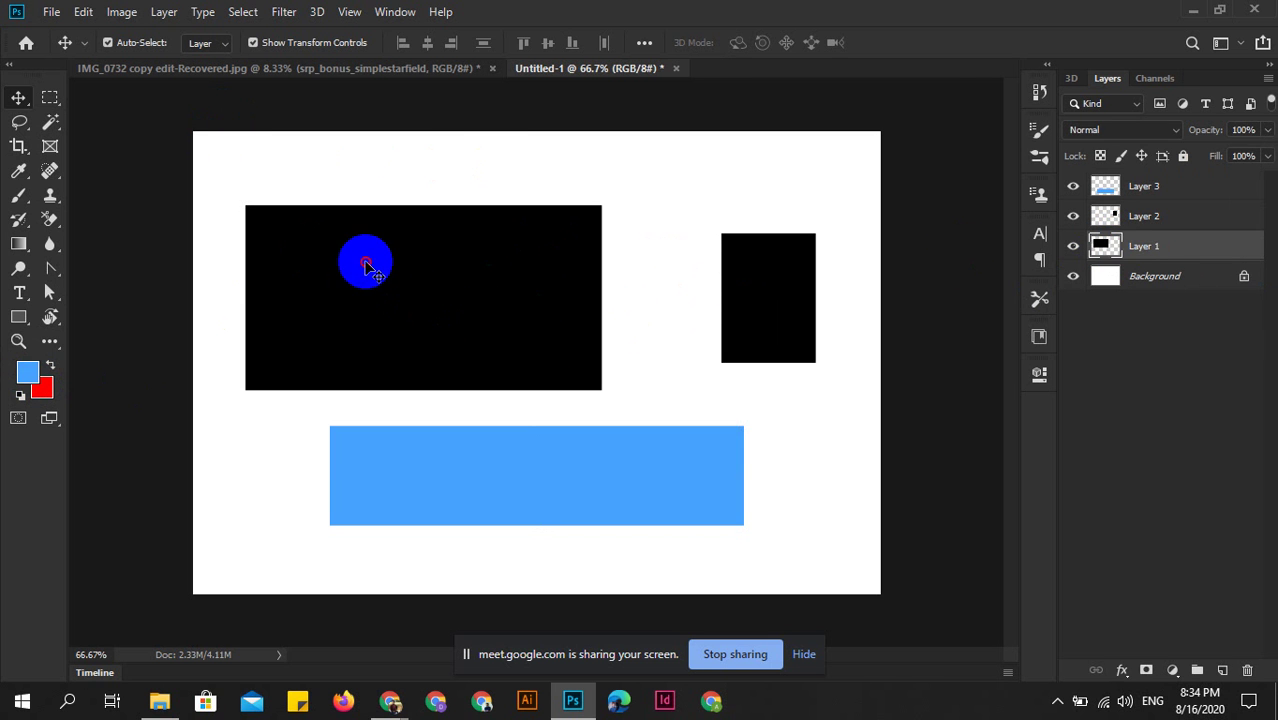
left_click(451, 128)
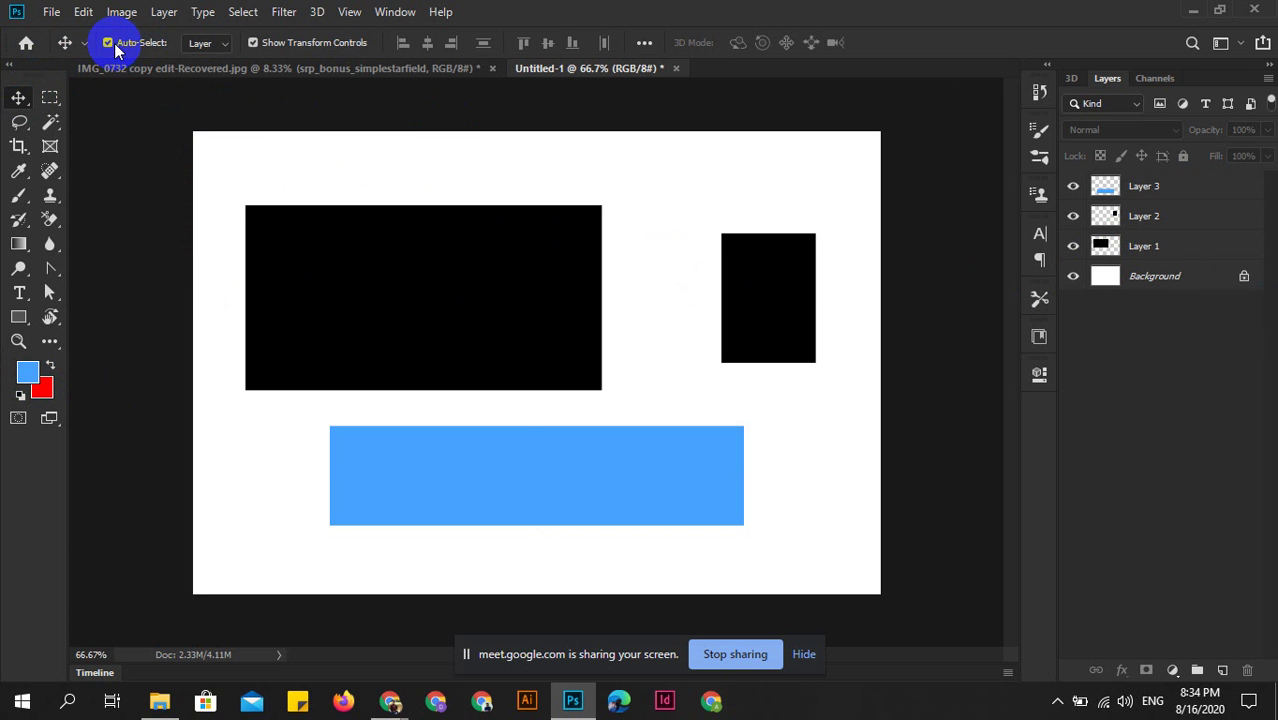
Toggle auto-select and dismiss repeated 'no layers selected' errors when clicking shapes.
left_click(109, 42)
left_click(453, 178)
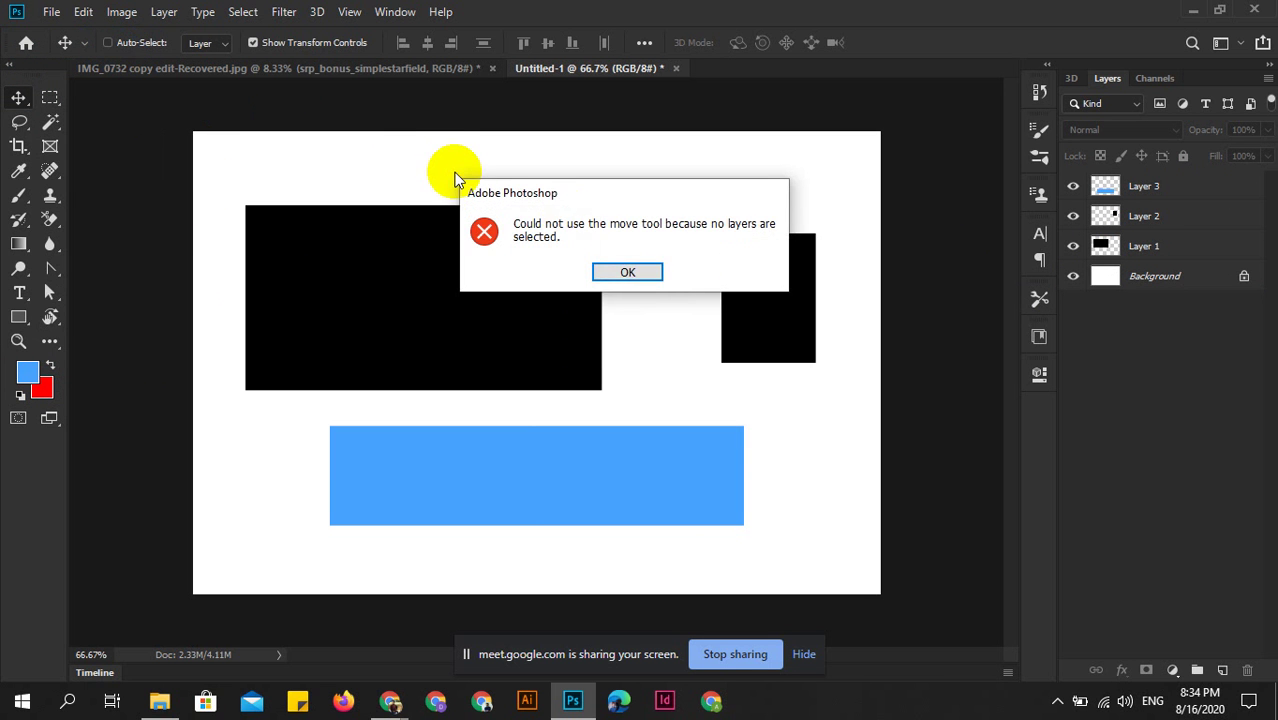
left_click(630, 272)
left_click(780, 308)
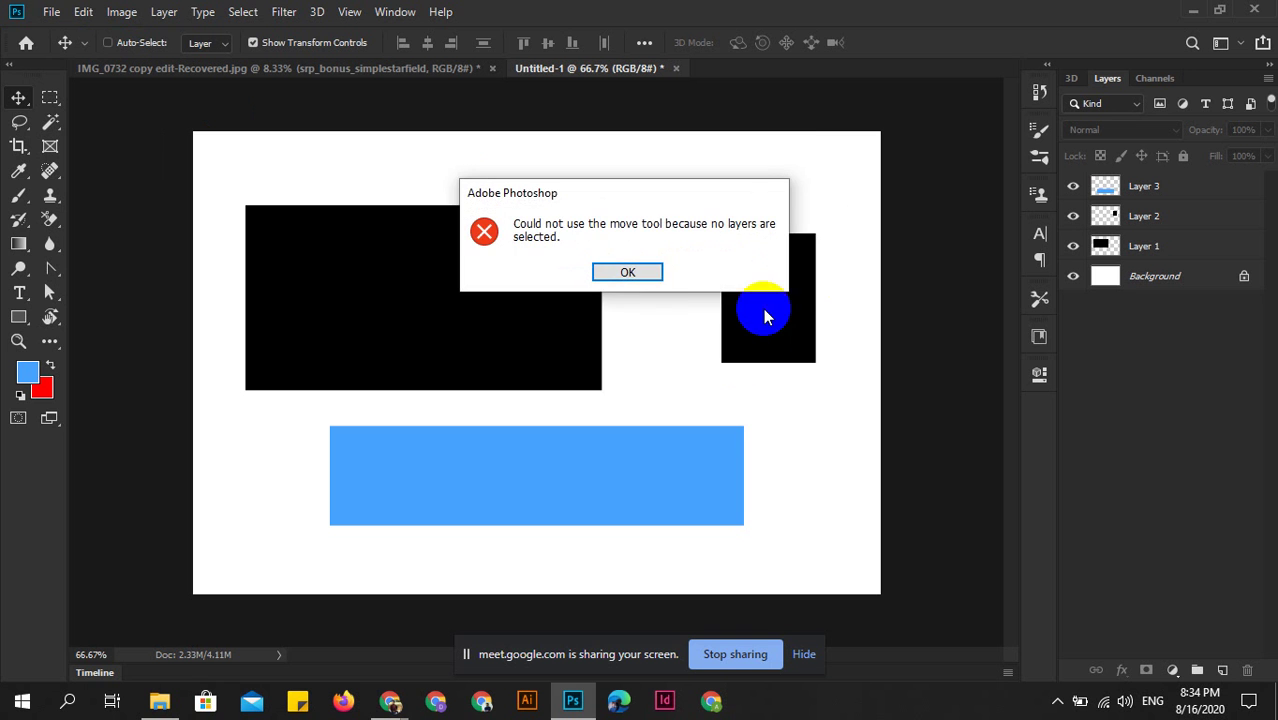
left_click(624, 272)
left_click(602, 466)
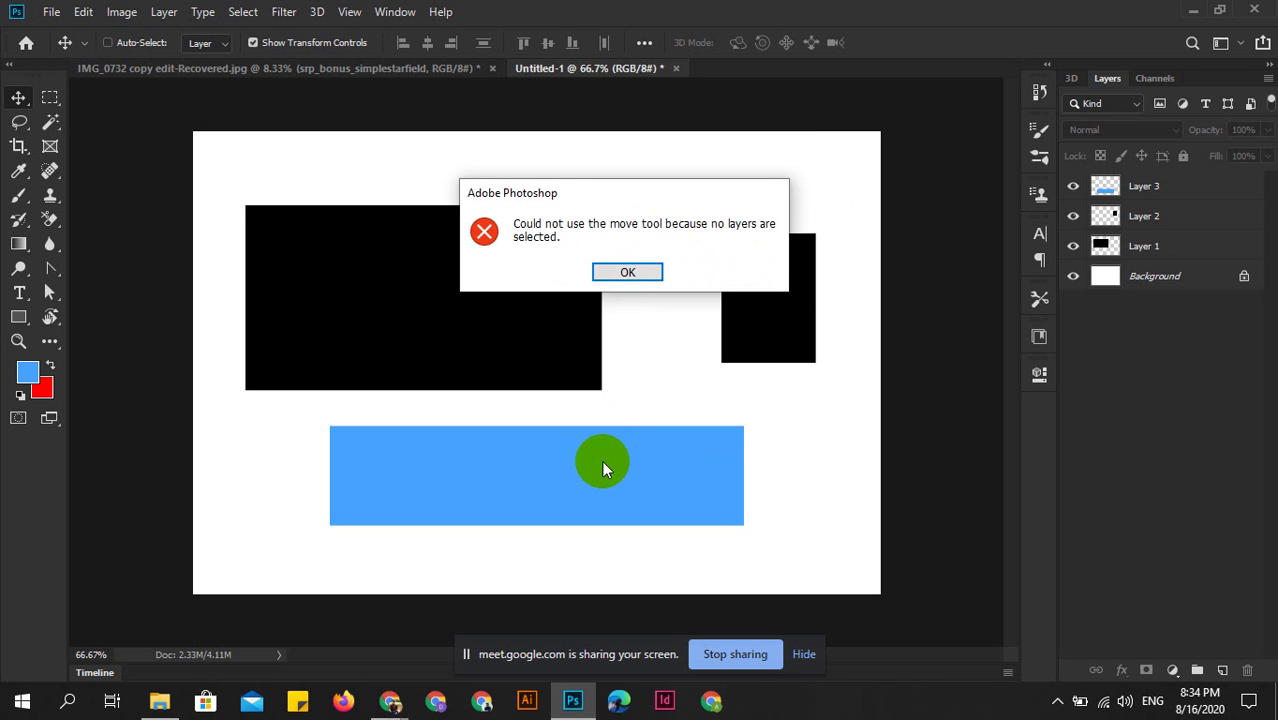
left_click(622, 272)
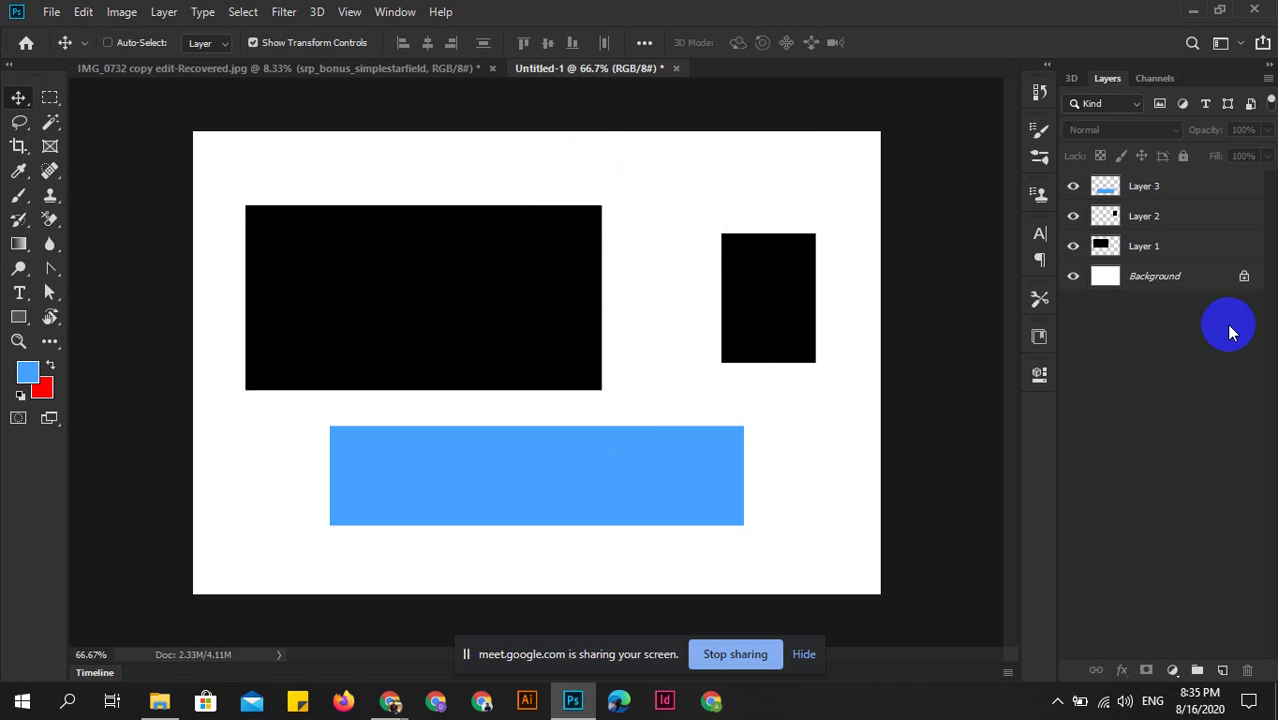
Select Layer 1, move the large black rectangle up, and toggle layer visibility off and on.
left_click(1193, 256)
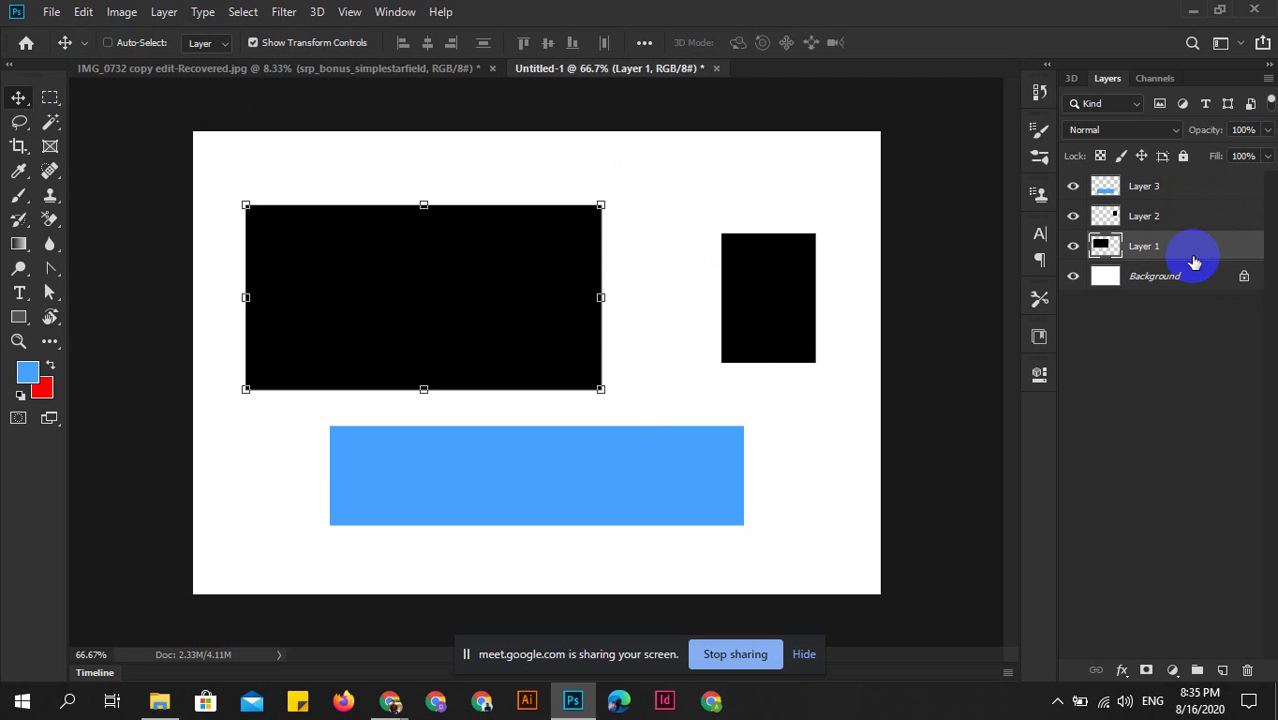
left_click_drag(381, 290, 390, 318)
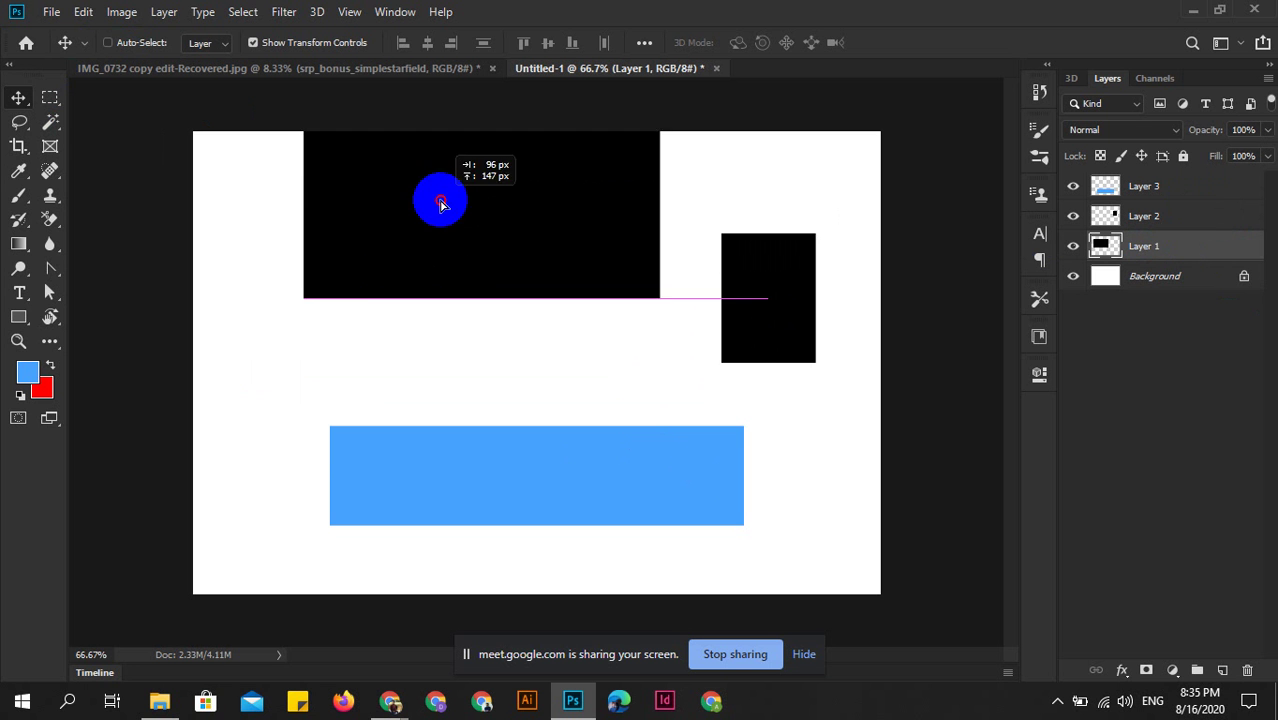
left_click_drag(856, 239, 866, 168)
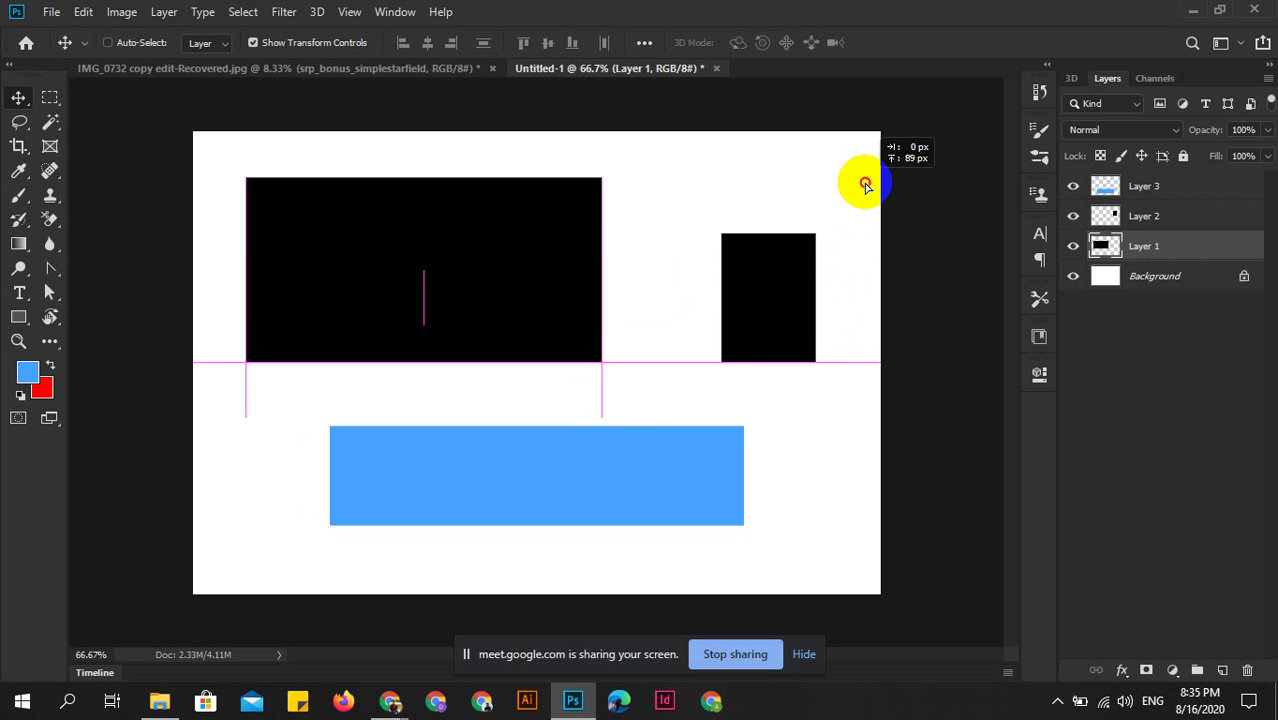
left_click_drag(1073, 276, 1073, 246)
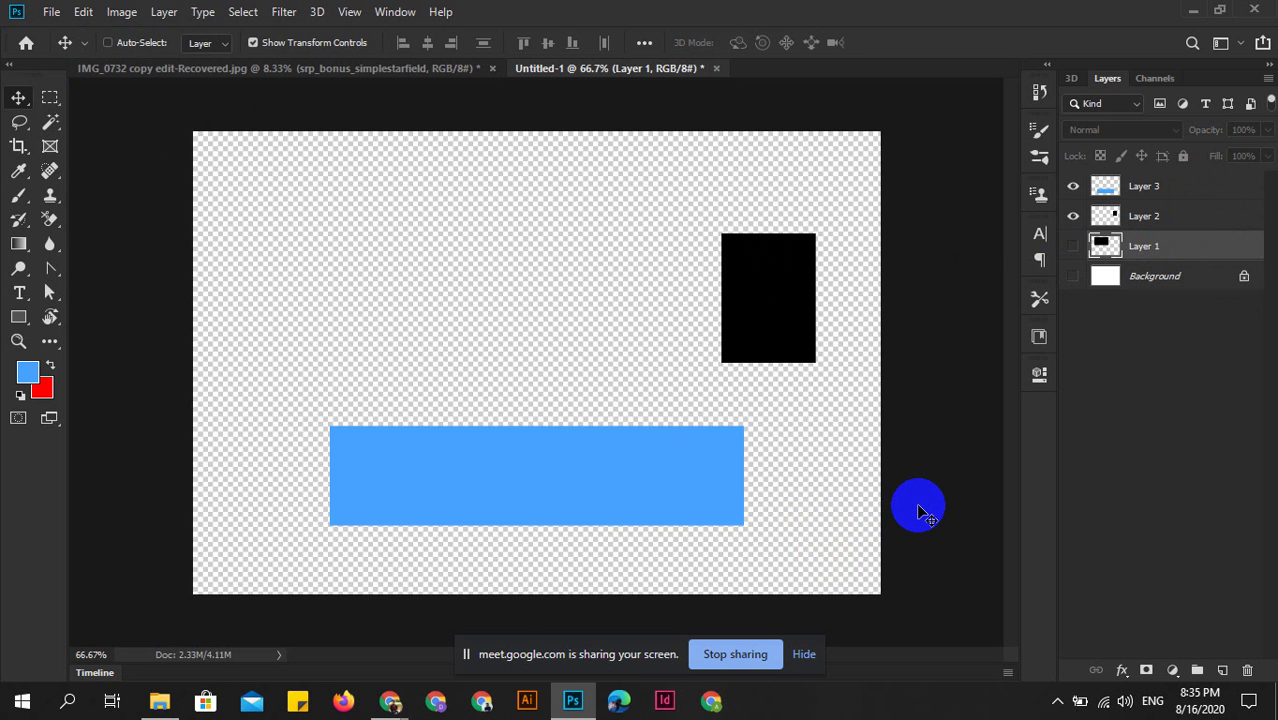
left_click_drag(897, 524, 913, 248)
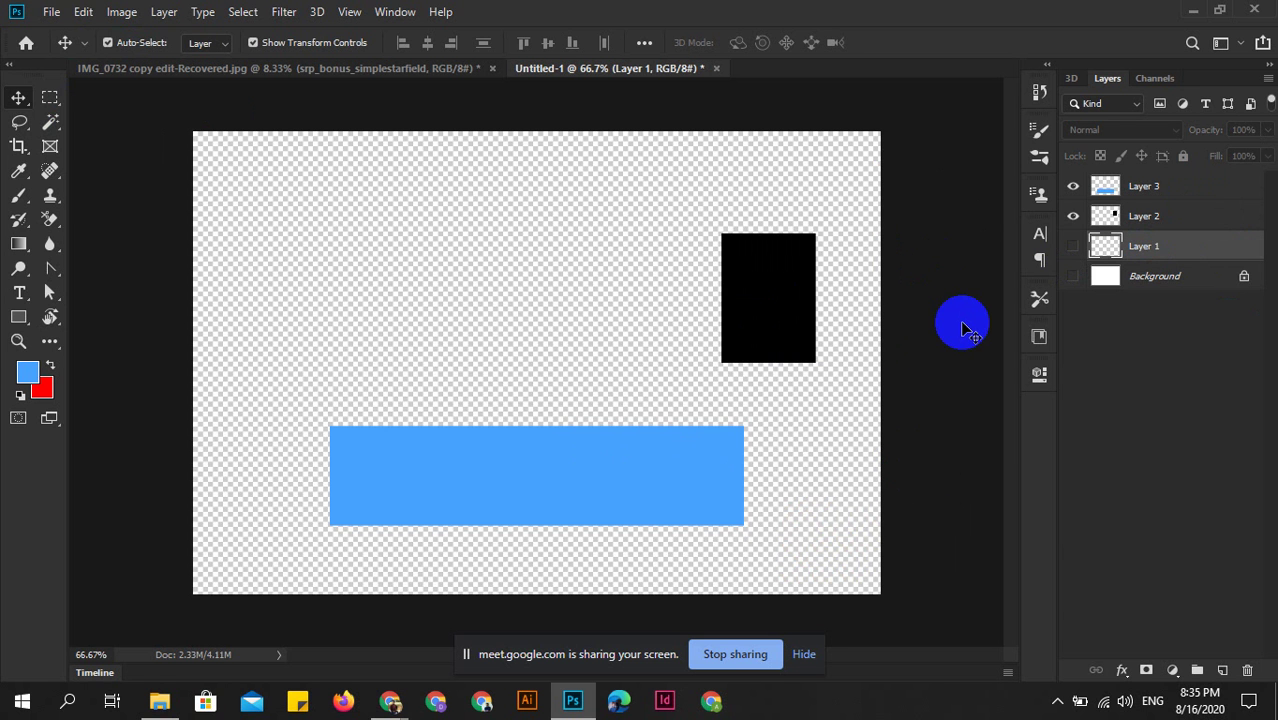
left_click_drag(1071, 280, 1071, 246)
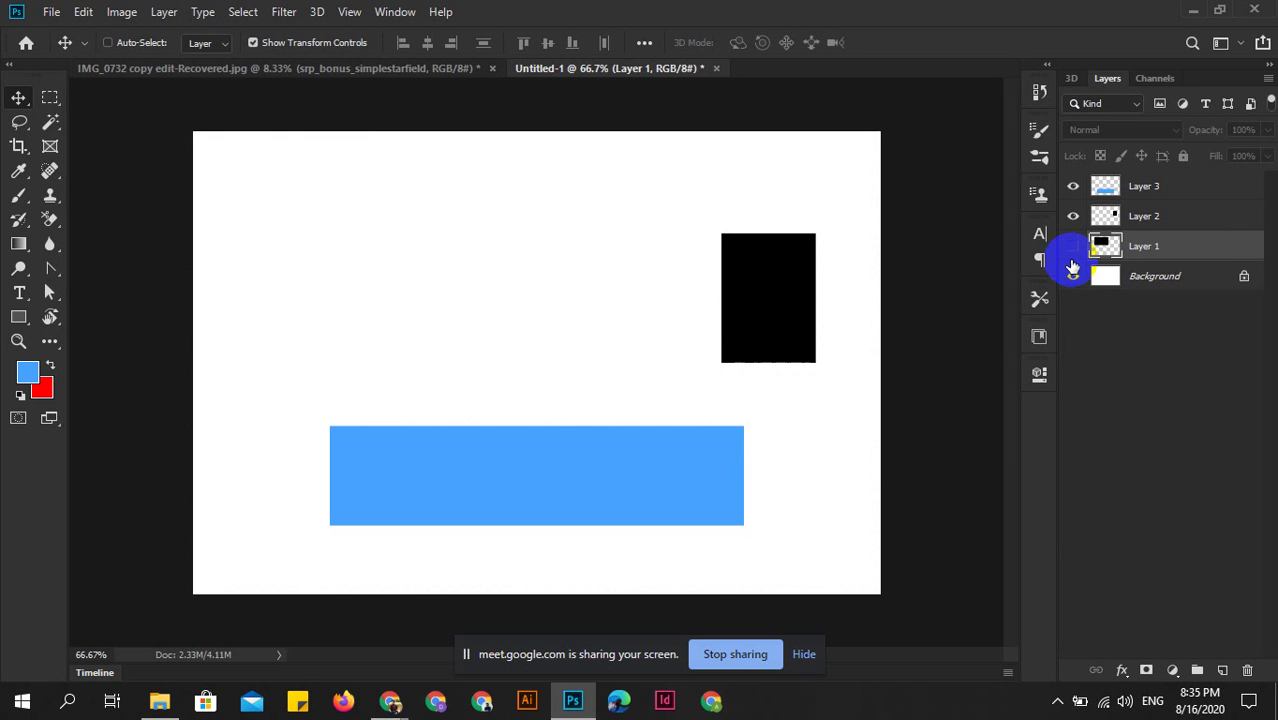
Try several positions for the large black rectangle, settling it higher on the canvas.
mouse_move(670, 385)
left_mouse_down()
mouse_move(933, 428)
mouse_move(755, 415)
left_mouse_up()
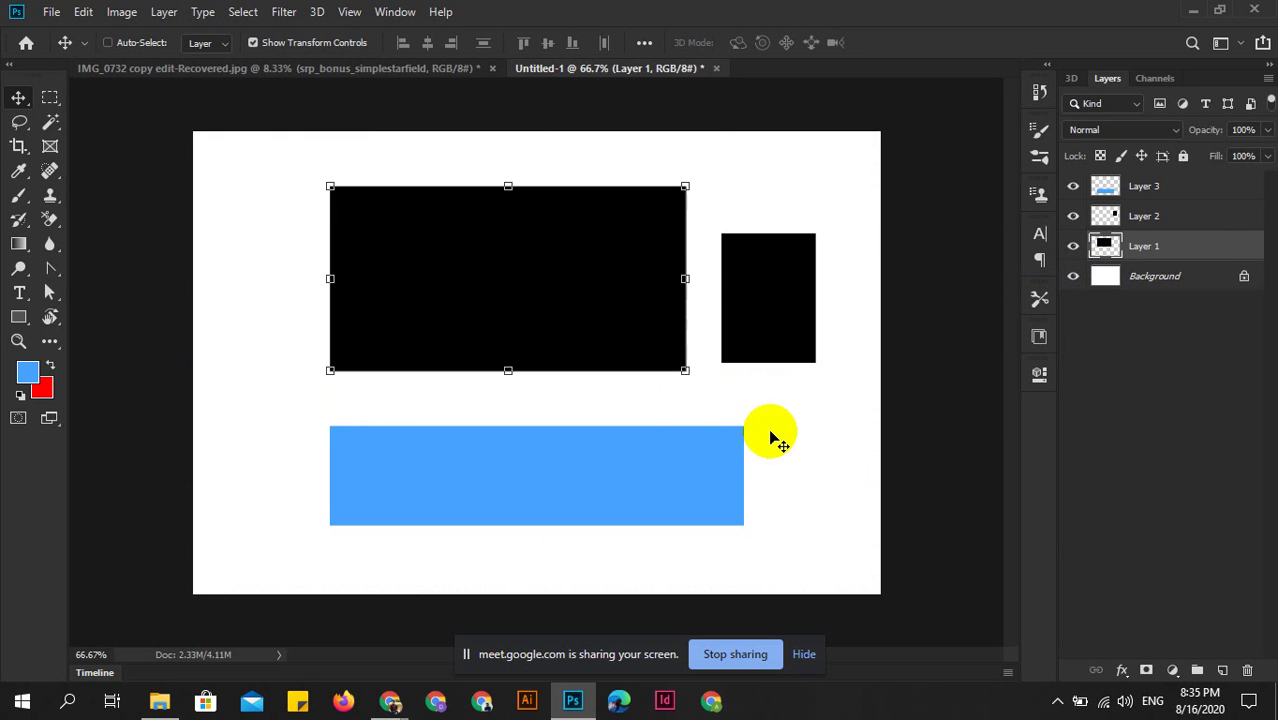
left_click_drag(847, 516, 645, 548)
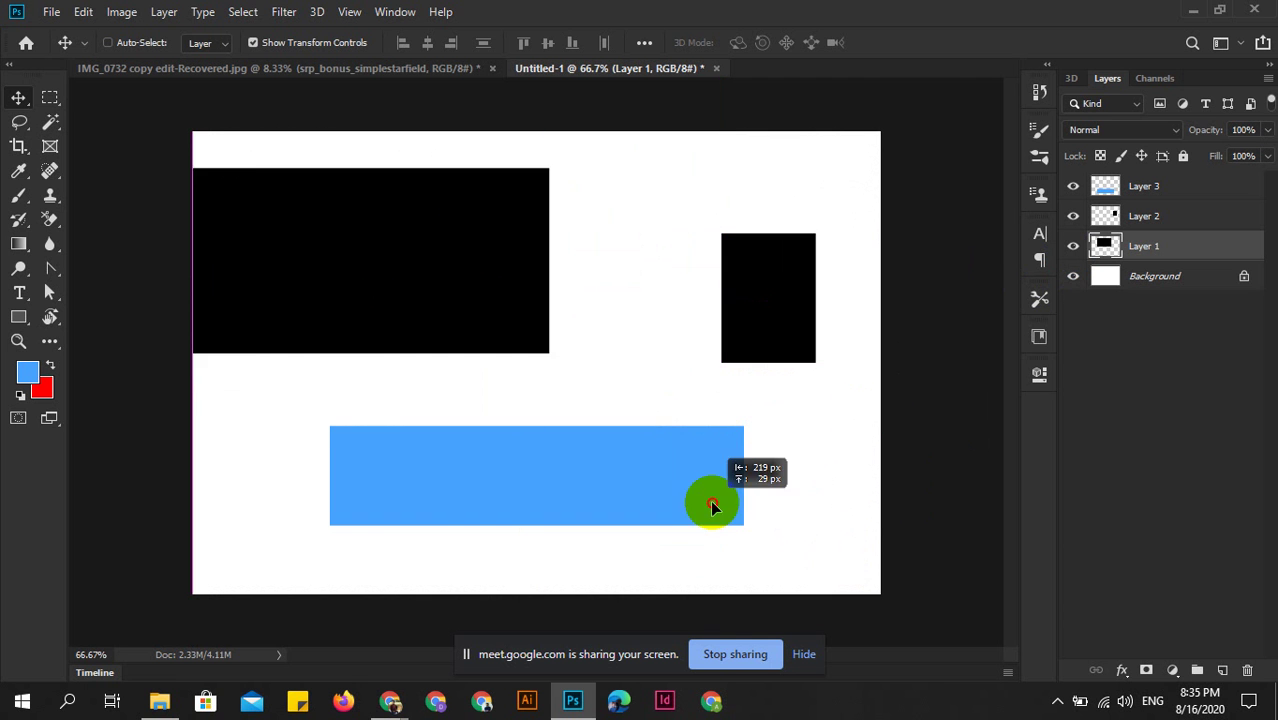
left_click_drag(242, 476, 291, 491)
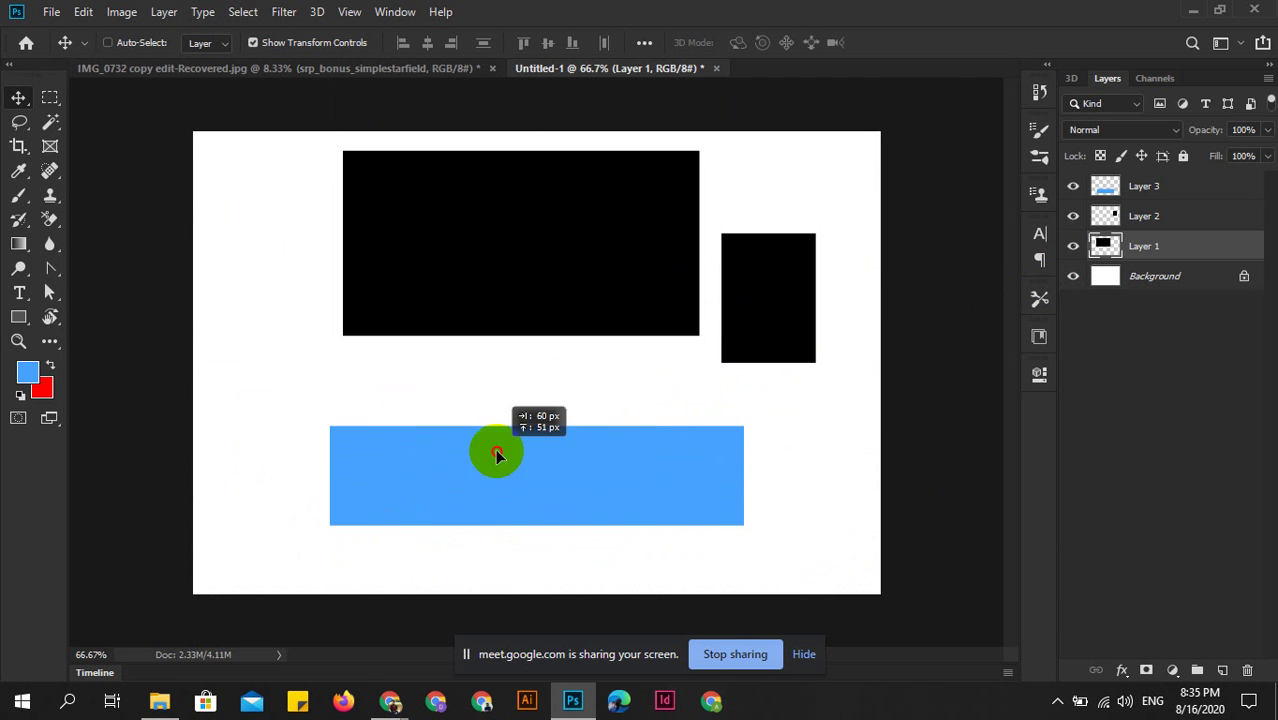
left_click_drag(433, 494, 686, 463)
key("Escape")
left_click_drag(786, 295, 779, 314)
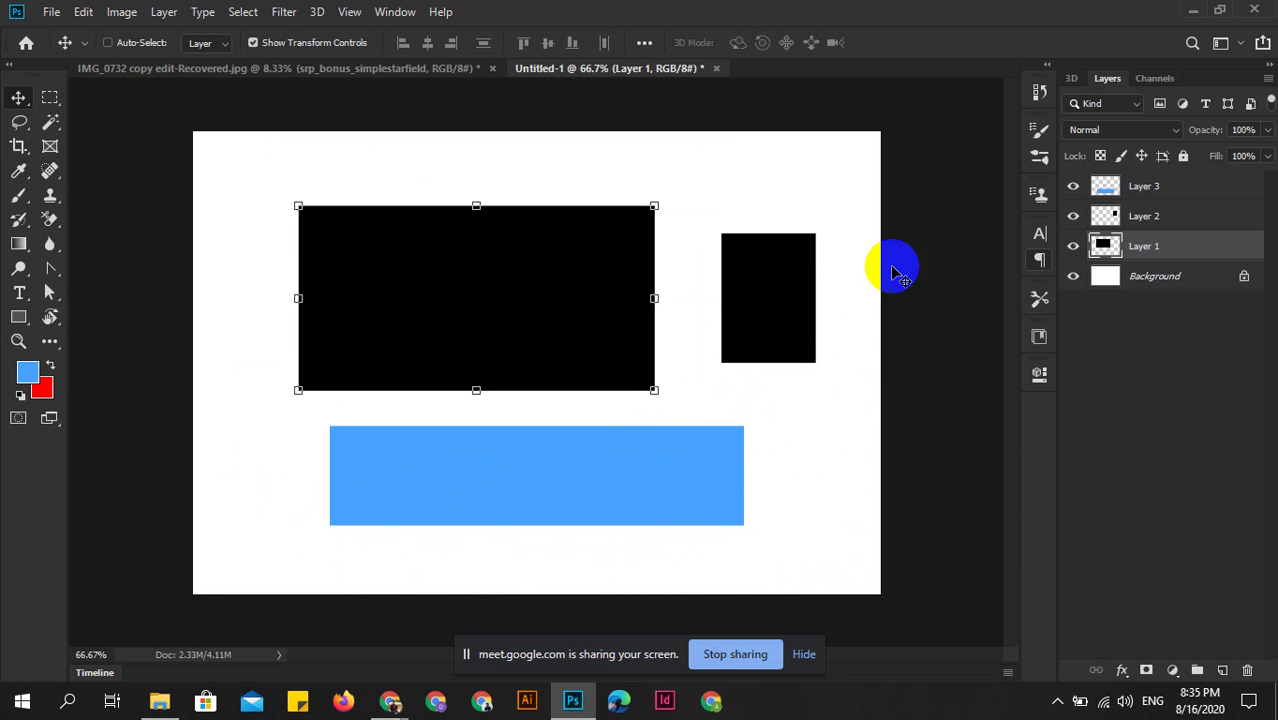
left_click_drag(547, 511, 542, 450)
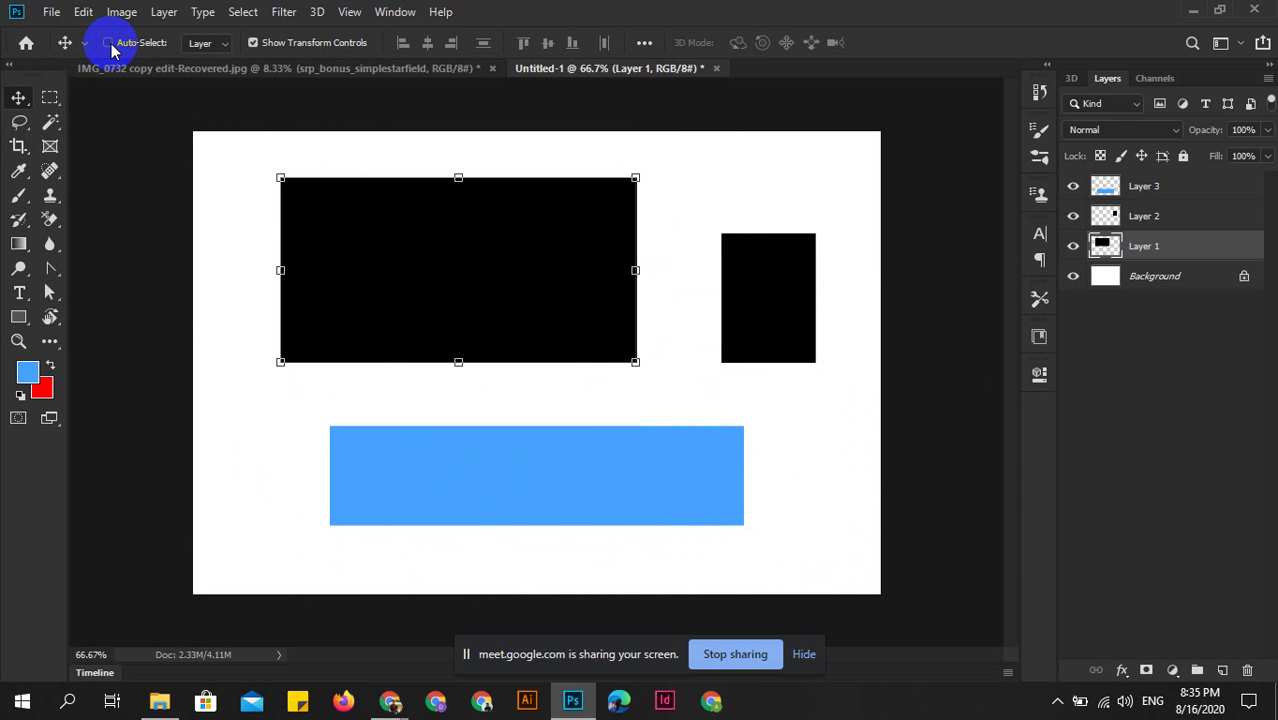
Drag the small black, blue and large black rectangles into new positions.
left_click_drag(750, 349, 793, 292)
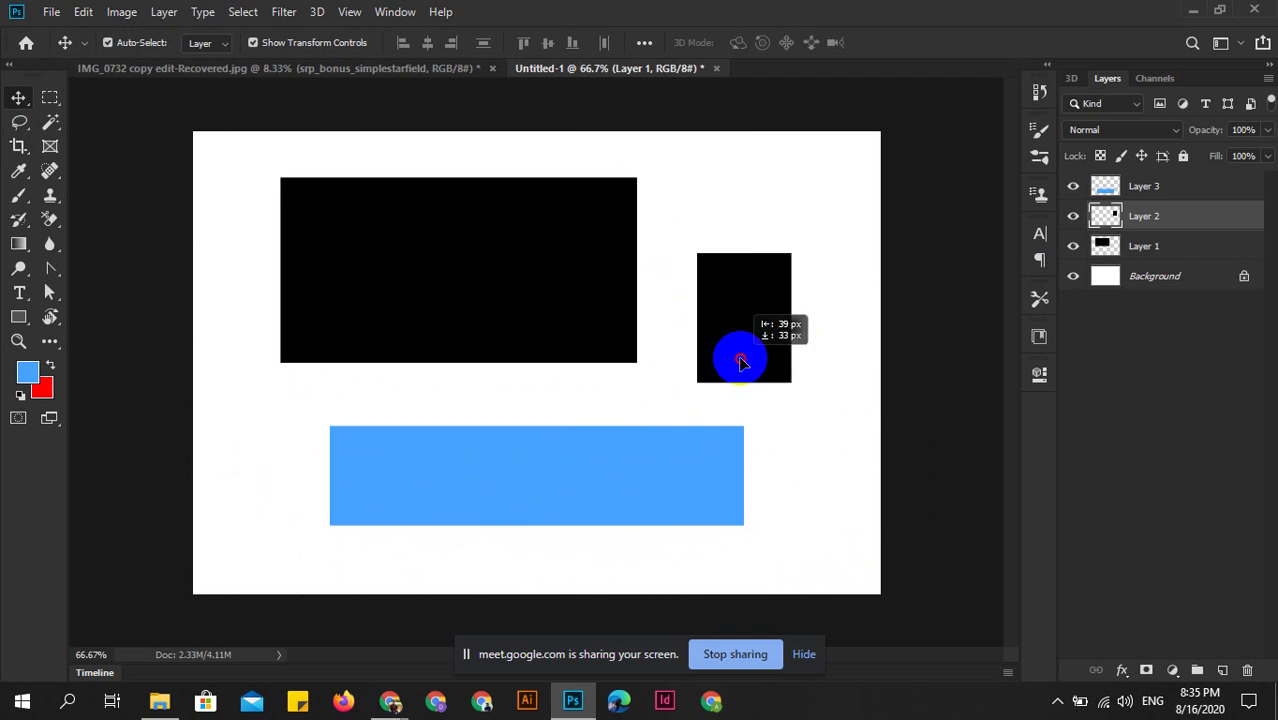
left_click_drag(645, 486, 673, 505)
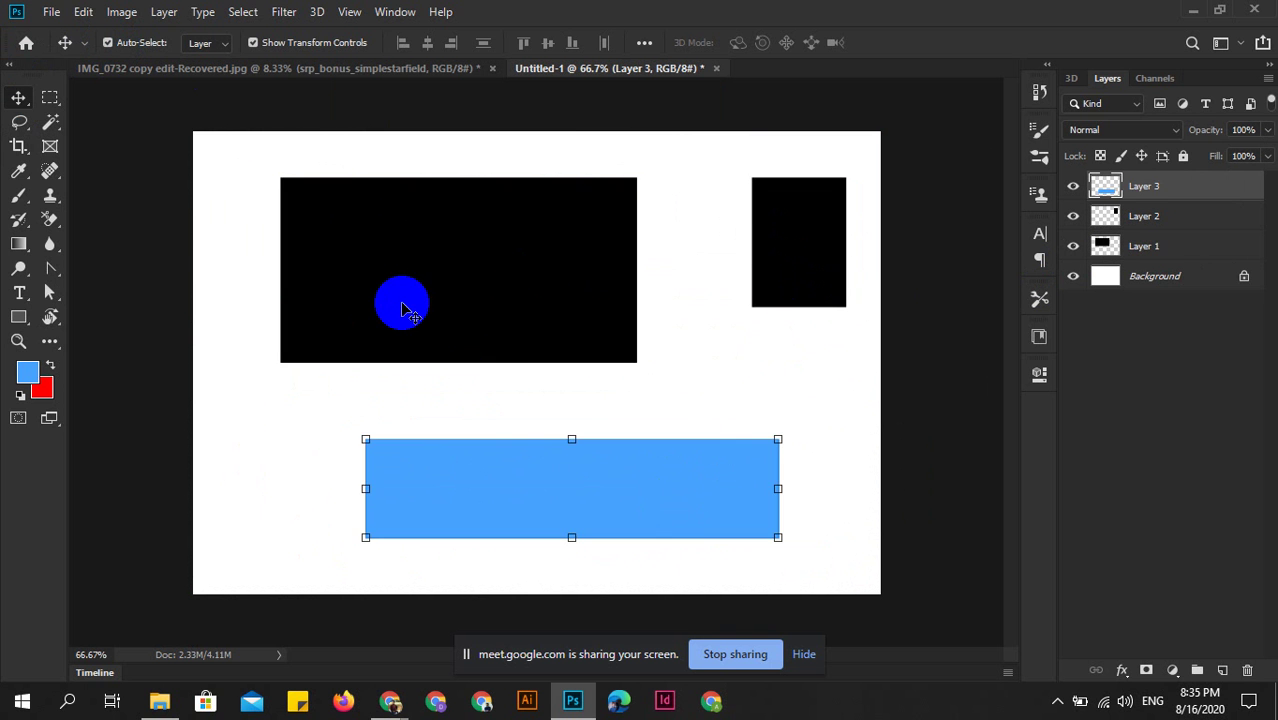
left_click(403, 306)
left_click_drag(403, 306, 386, 324)
left_click_drag(491, 514, 456, 506)
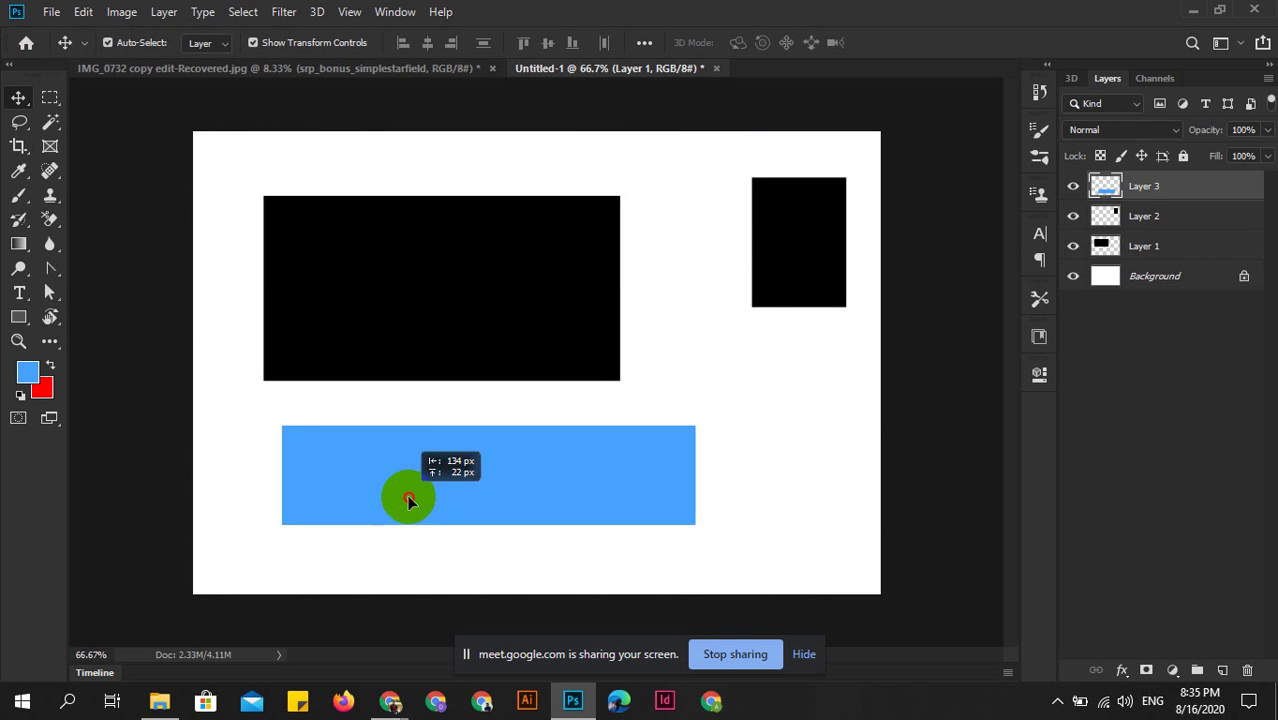
left_click_drag(768, 297, 779, 315)
Align the large black rectangle level with the small right-hand one, then deselect.
left_click(662, 505)
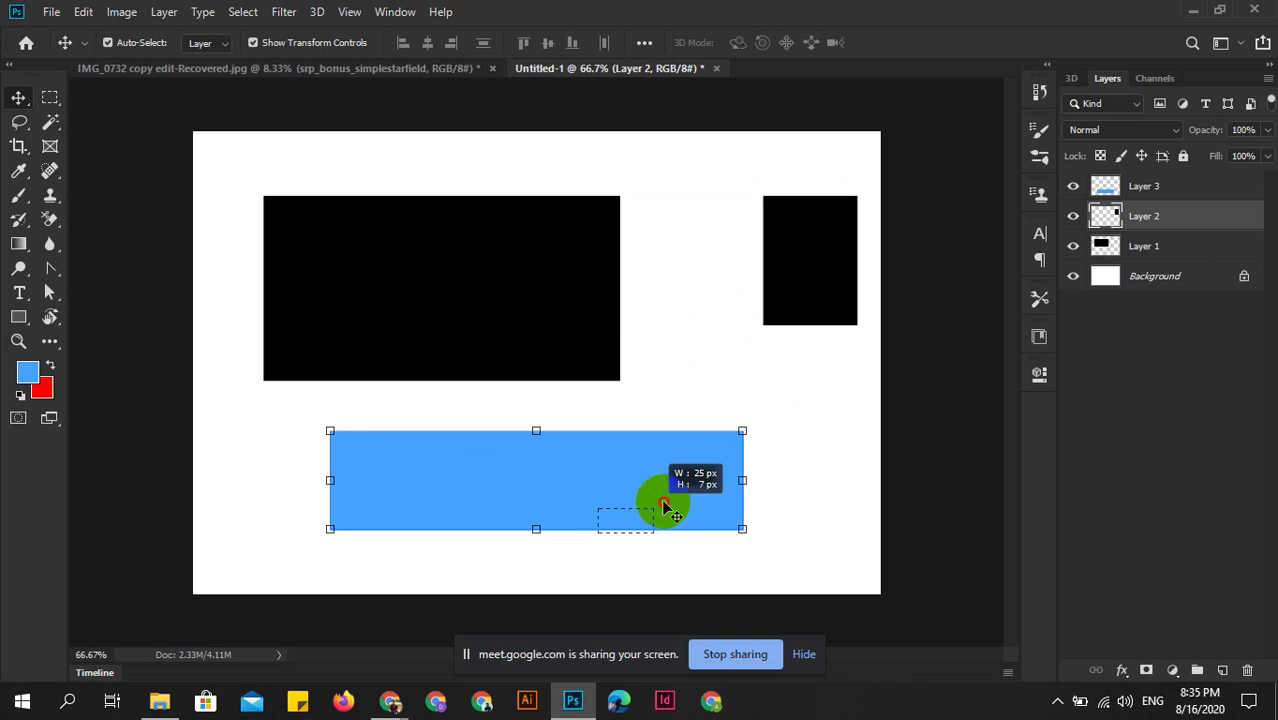
left_click(562, 311)
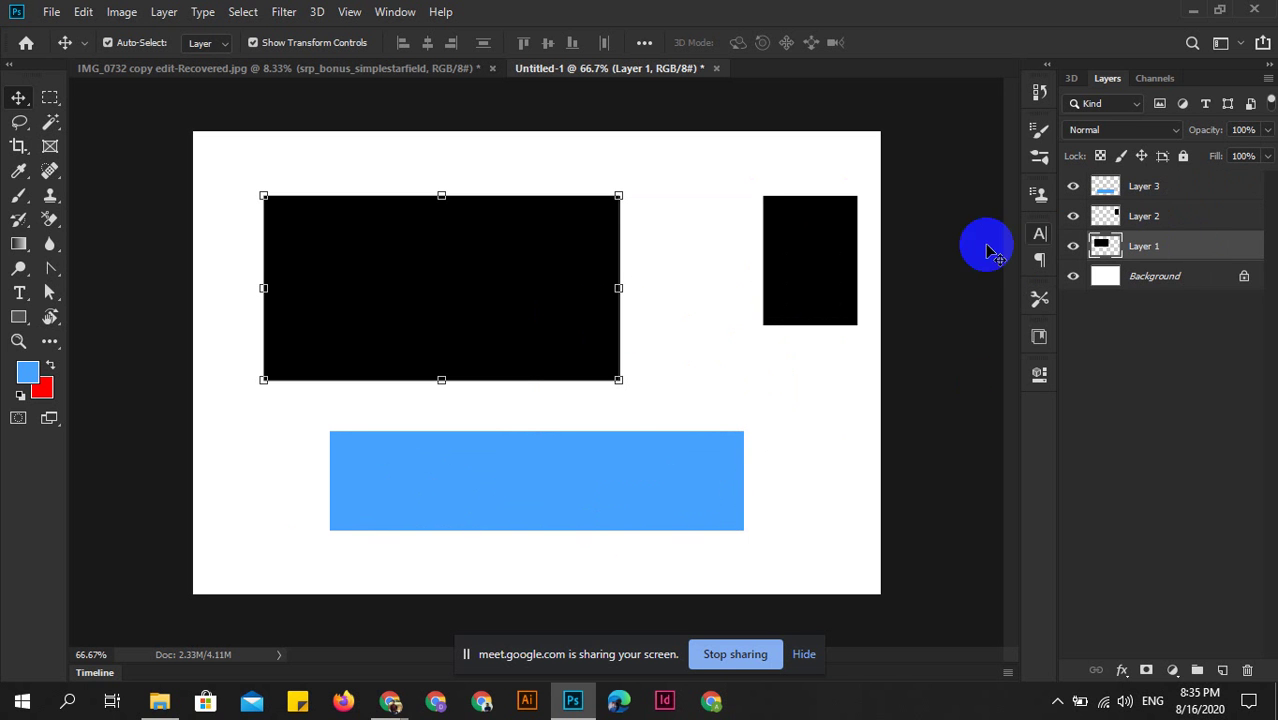
left_click(826, 265)
left_click(629, 452)
left_click(553, 277)
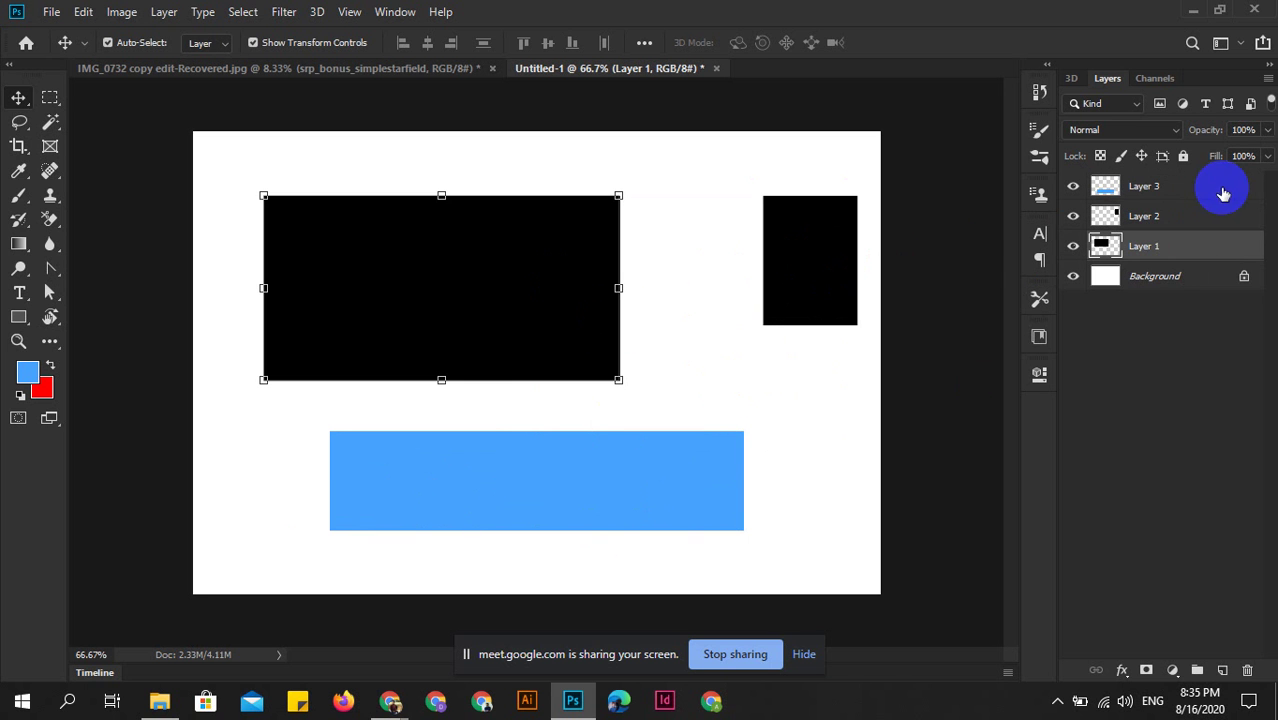
mouse_move(561, 334)
left_mouse_down()
mouse_move(572, 316)
mouse_move(545, 334)
left_mouse_up()
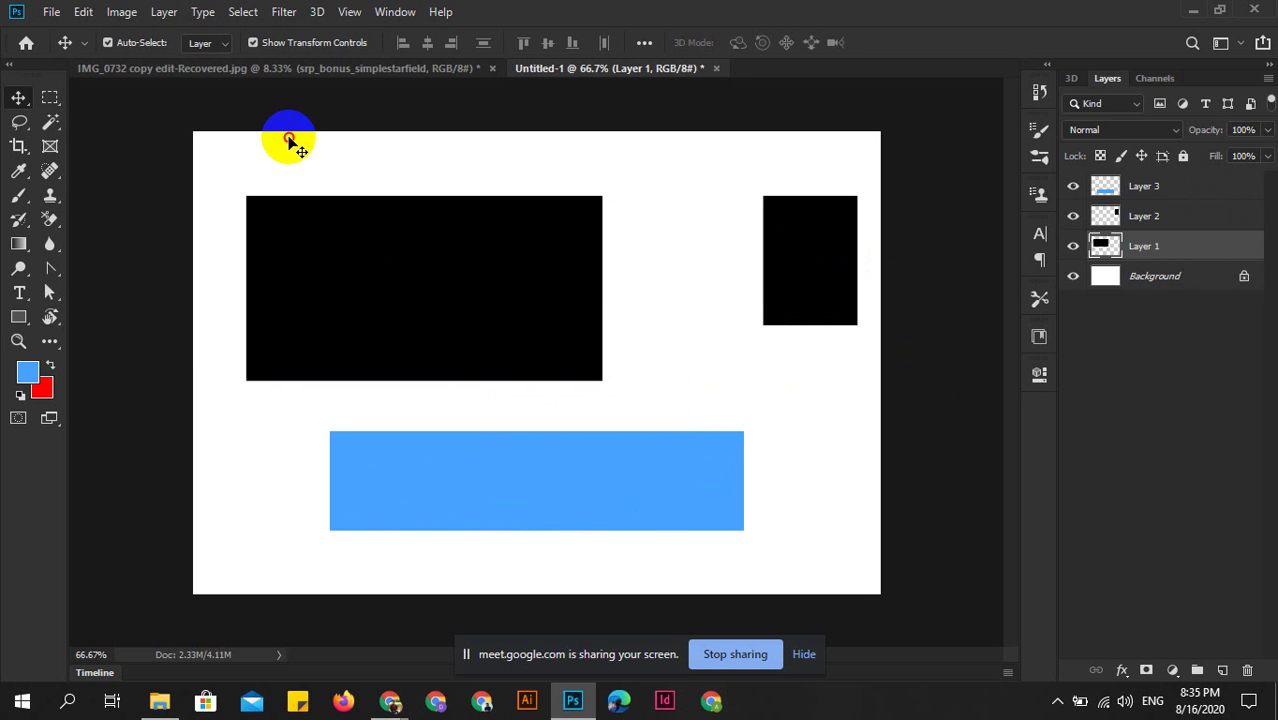
left_click(289, 140)
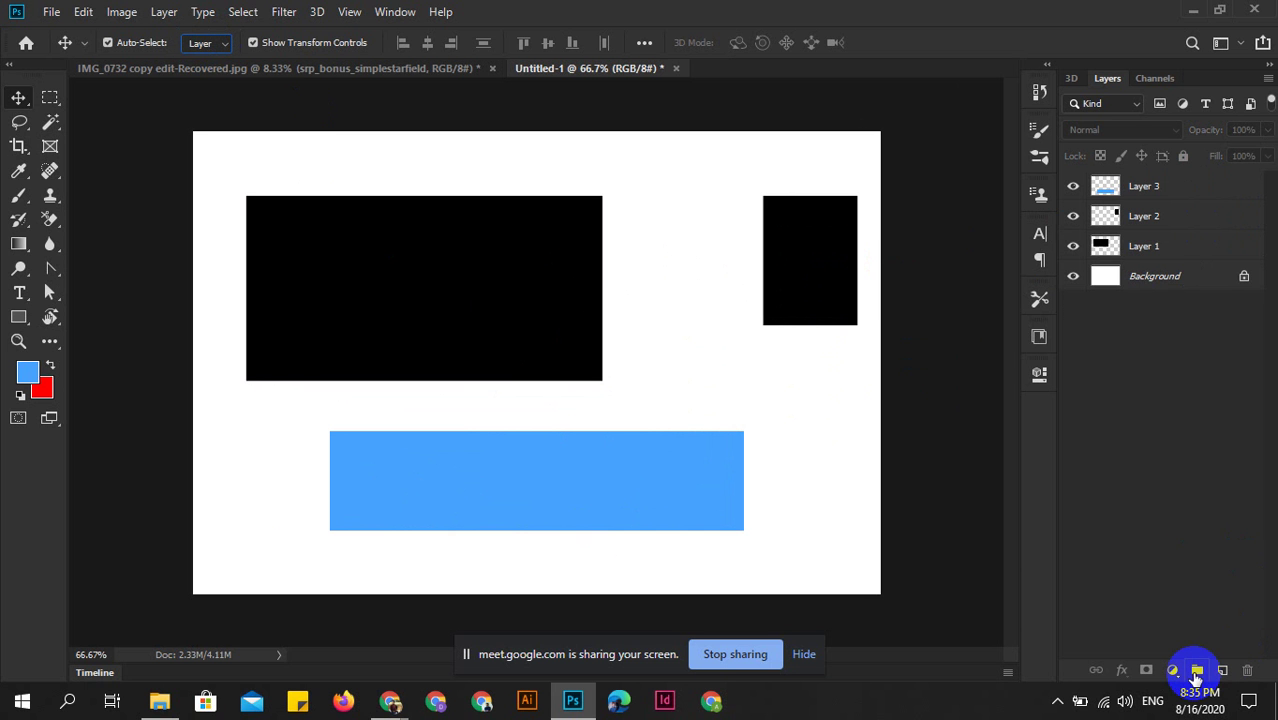
Create Group 1 and draw four blue rectangles over the existing shapes.
left_click(1195, 677)
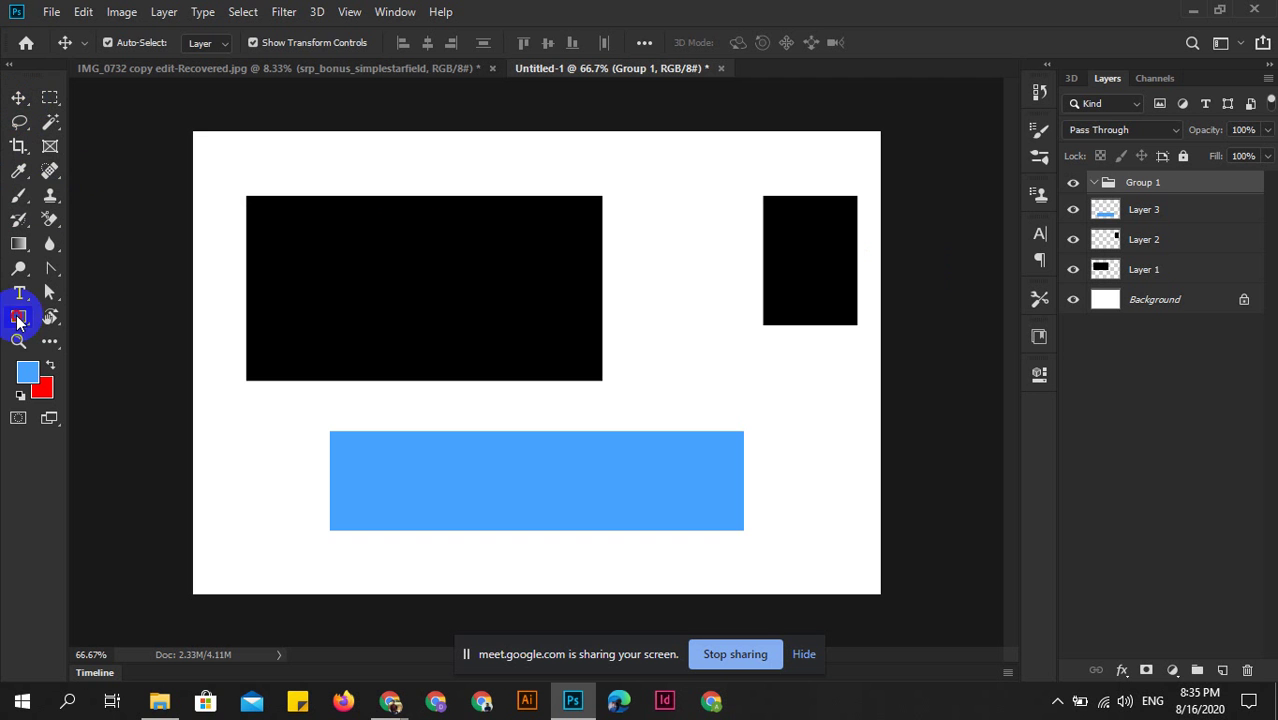
left_click(17, 320)
left_click_drag(365, 190, 681, 366)
left_click_drag(242, 396, 331, 515)
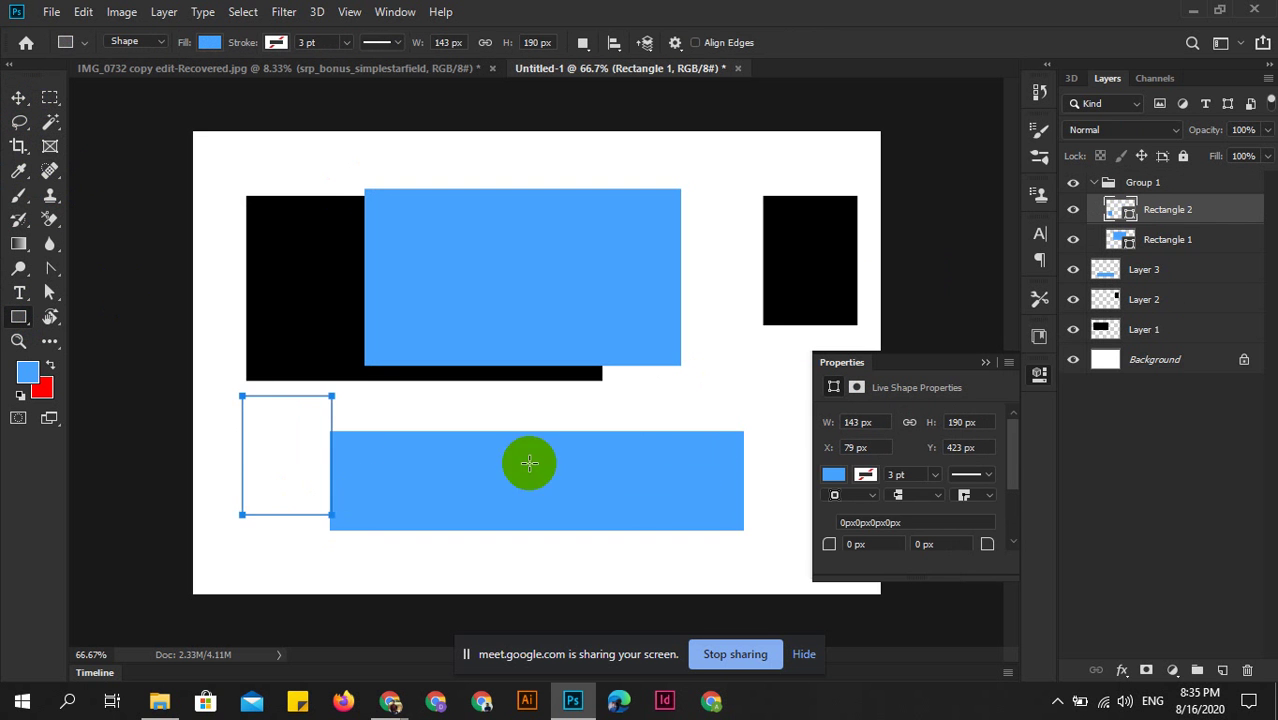
left_click_drag(529, 463, 705, 527)
left_click_drag(739, 351, 780, 441)
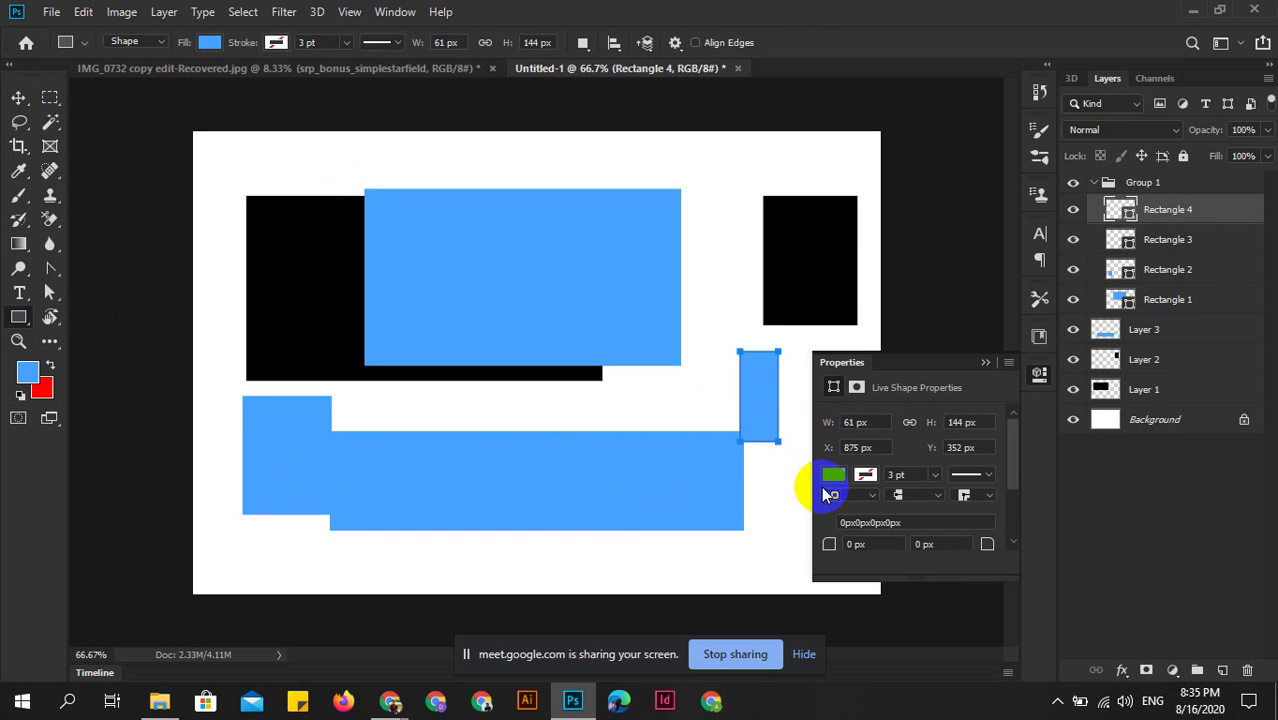
Switch the fill to dark grey and draw a tall rectangle and a thin bar.
left_click(832, 478)
left_click(906, 527)
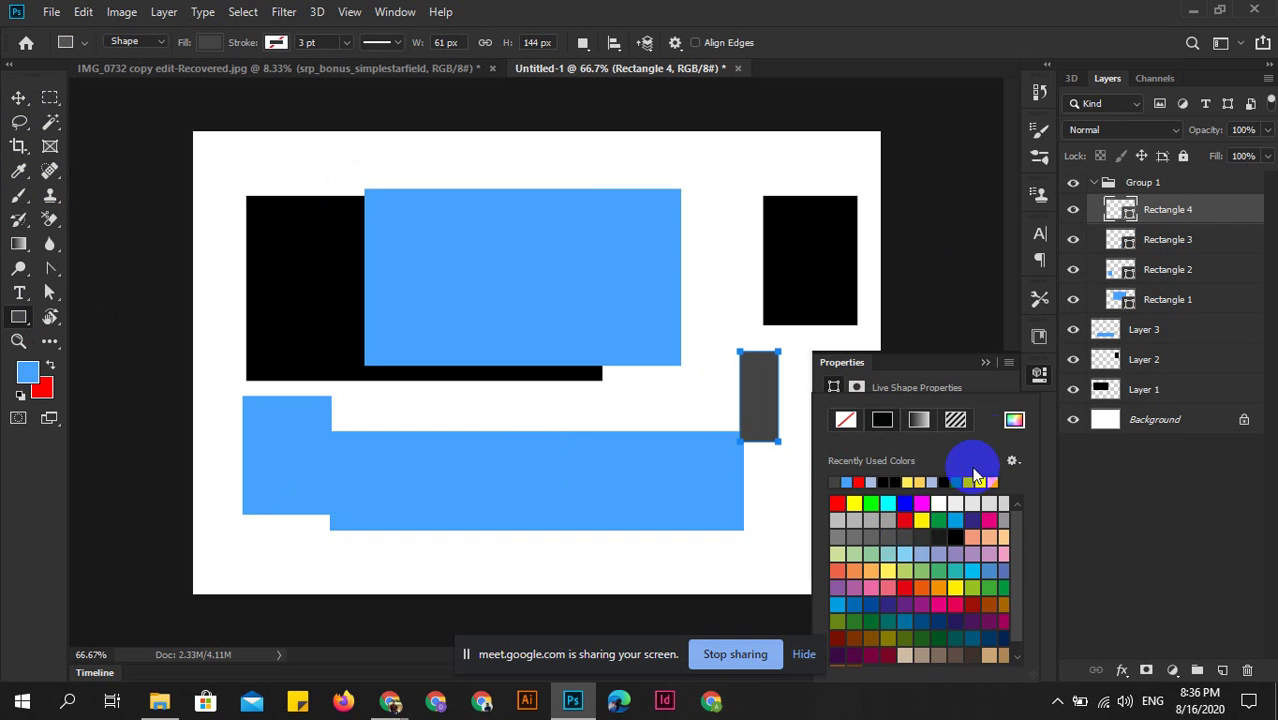
left_click_drag(567, 187, 660, 392)
left_click_drag(400, 390, 427, 524)
Deselect the newest rectangle and collapse then re-expand Group 1.
left_click(18, 97)
left_click(139, 183)
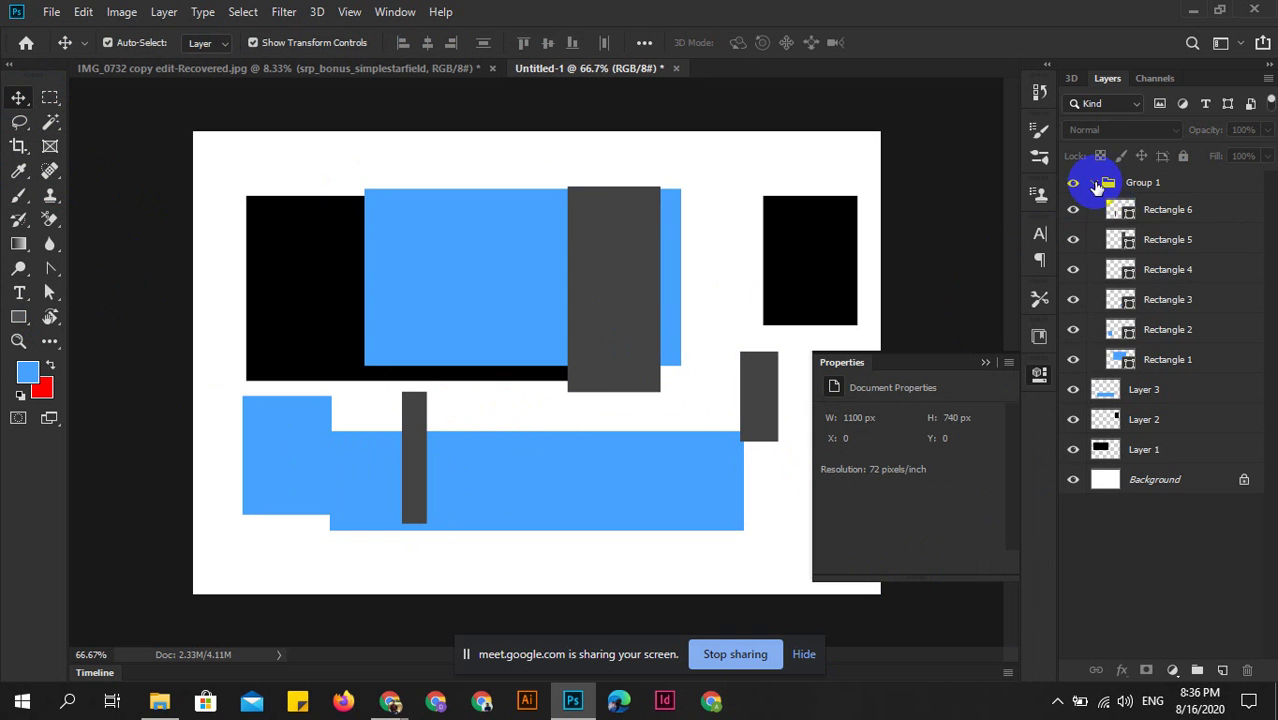
left_click(1094, 183)
left_click(1094, 183)
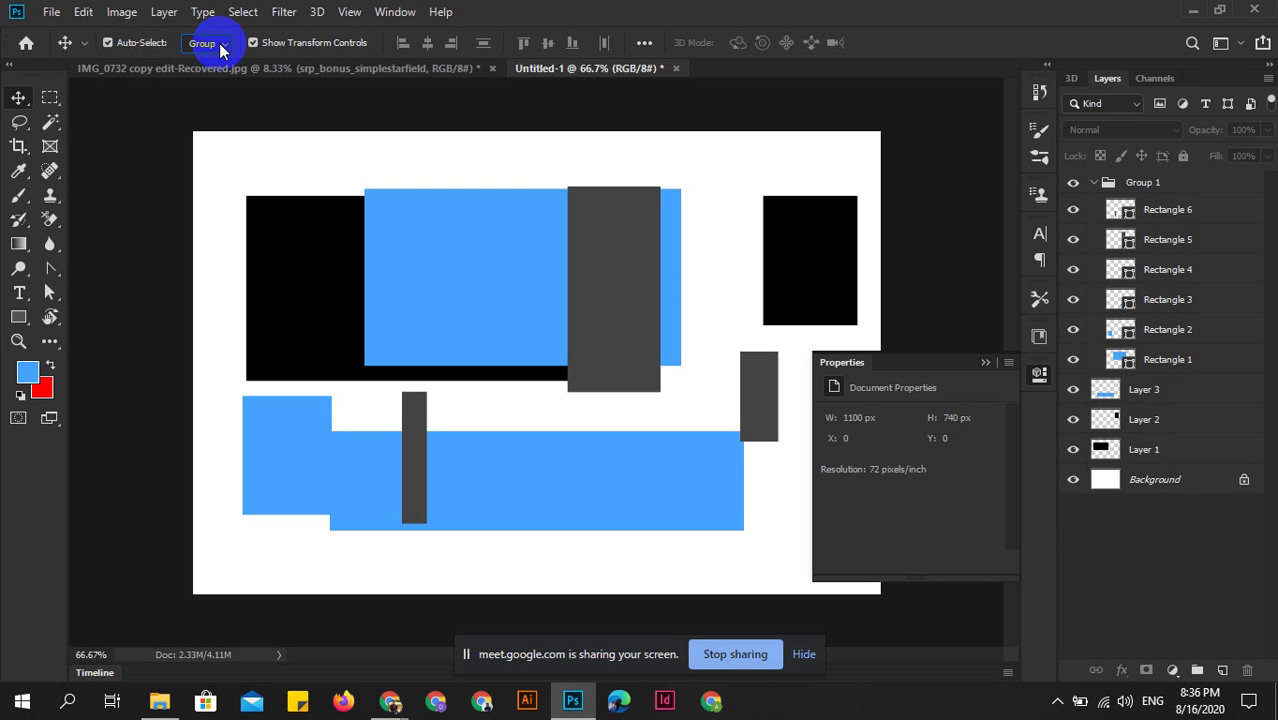
Select Group 1 on the canvas and move it up and right, closing Properties.
left_click(318, 304)
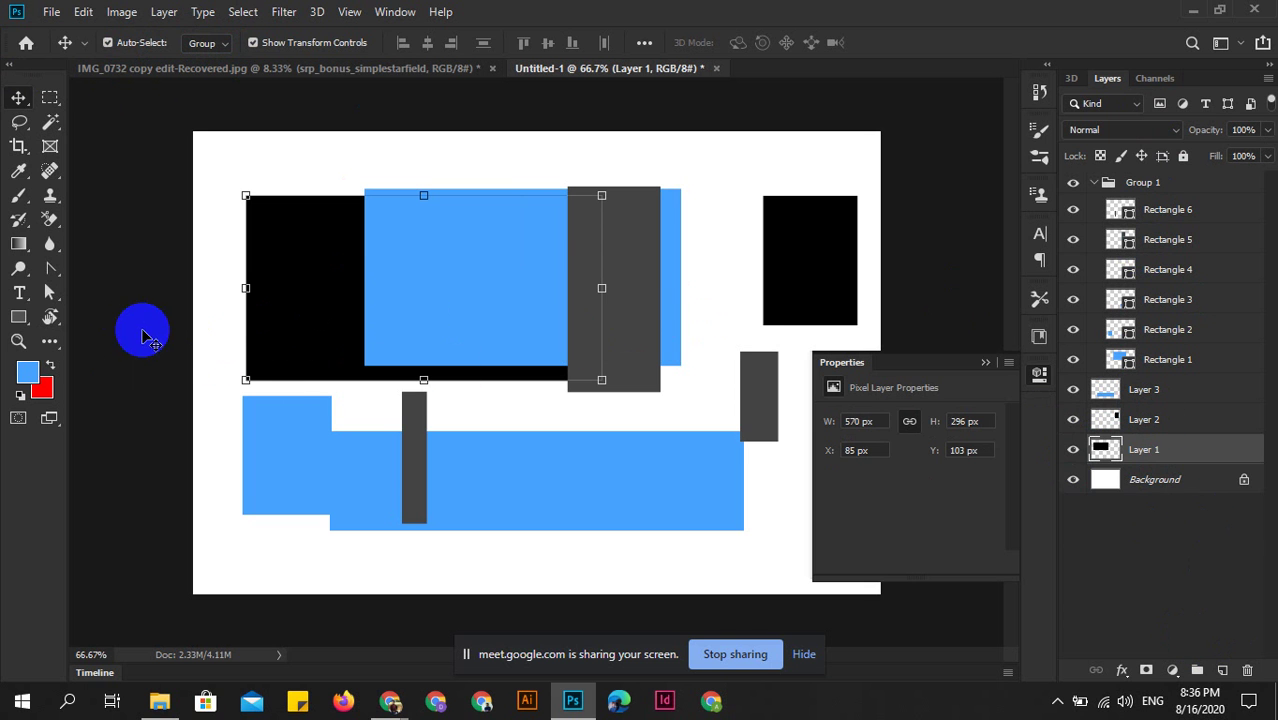
left_click(823, 272)
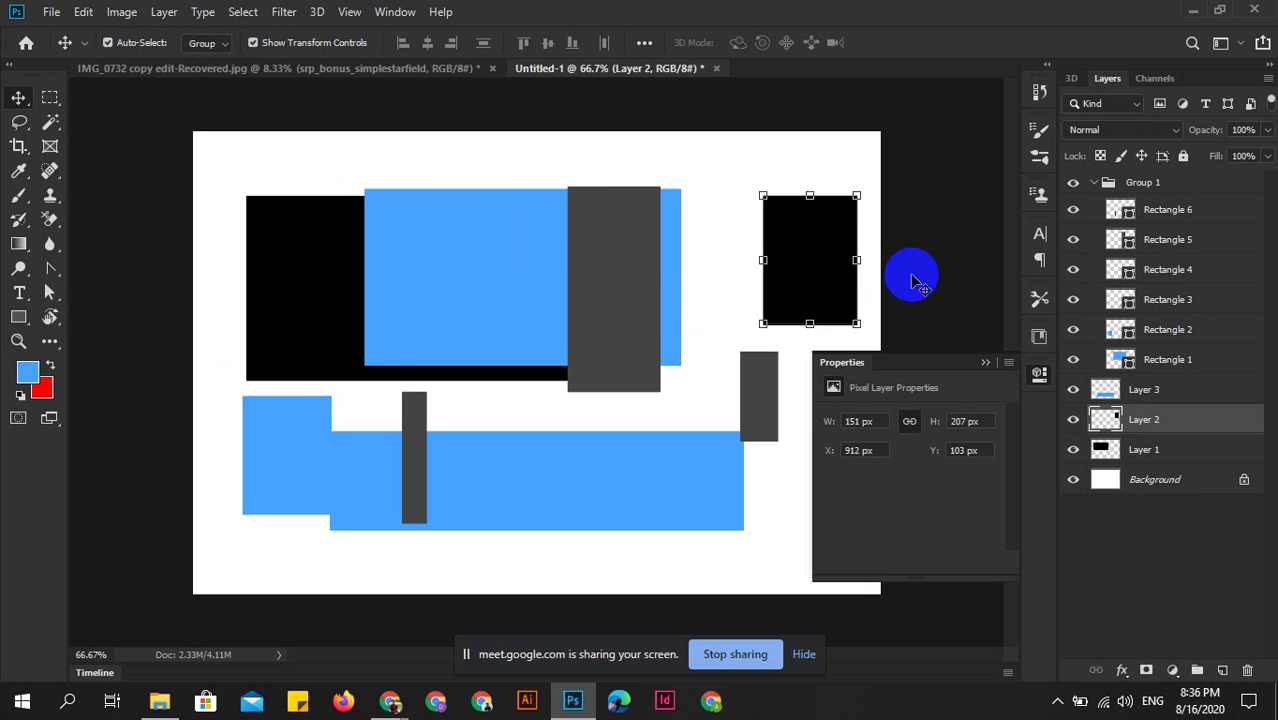
left_click(913, 270)
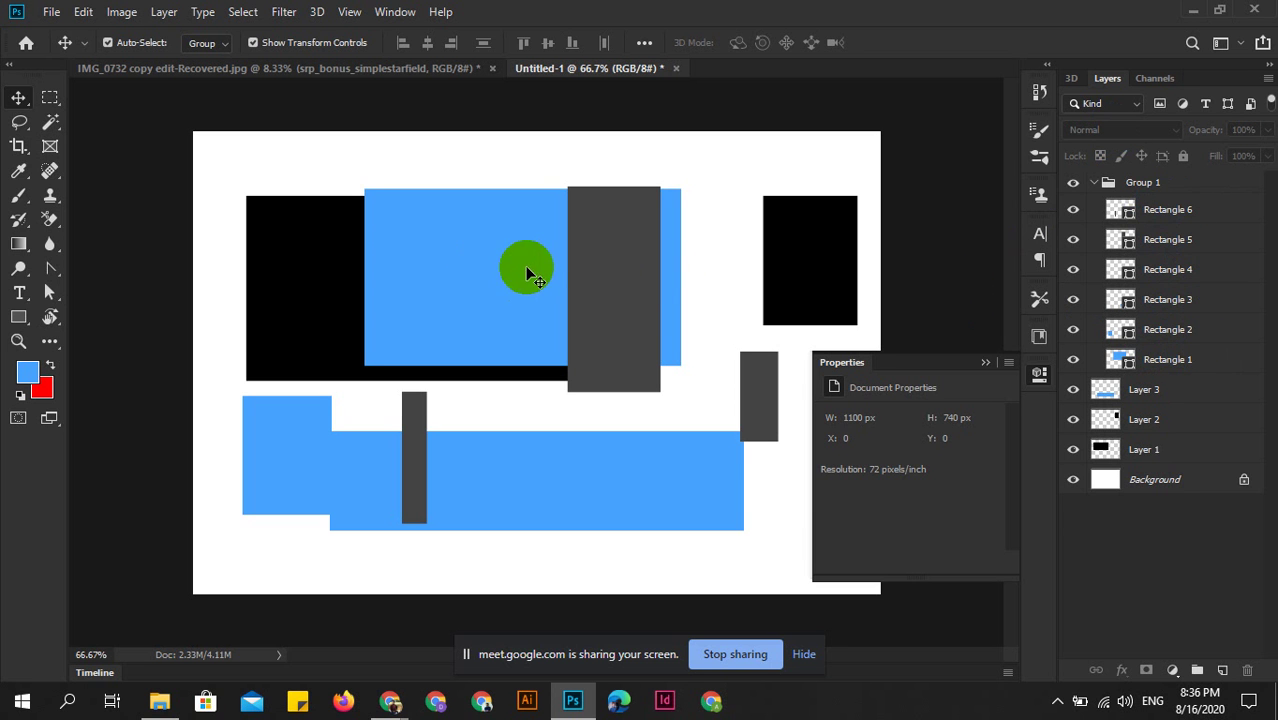
left_click(462, 268)
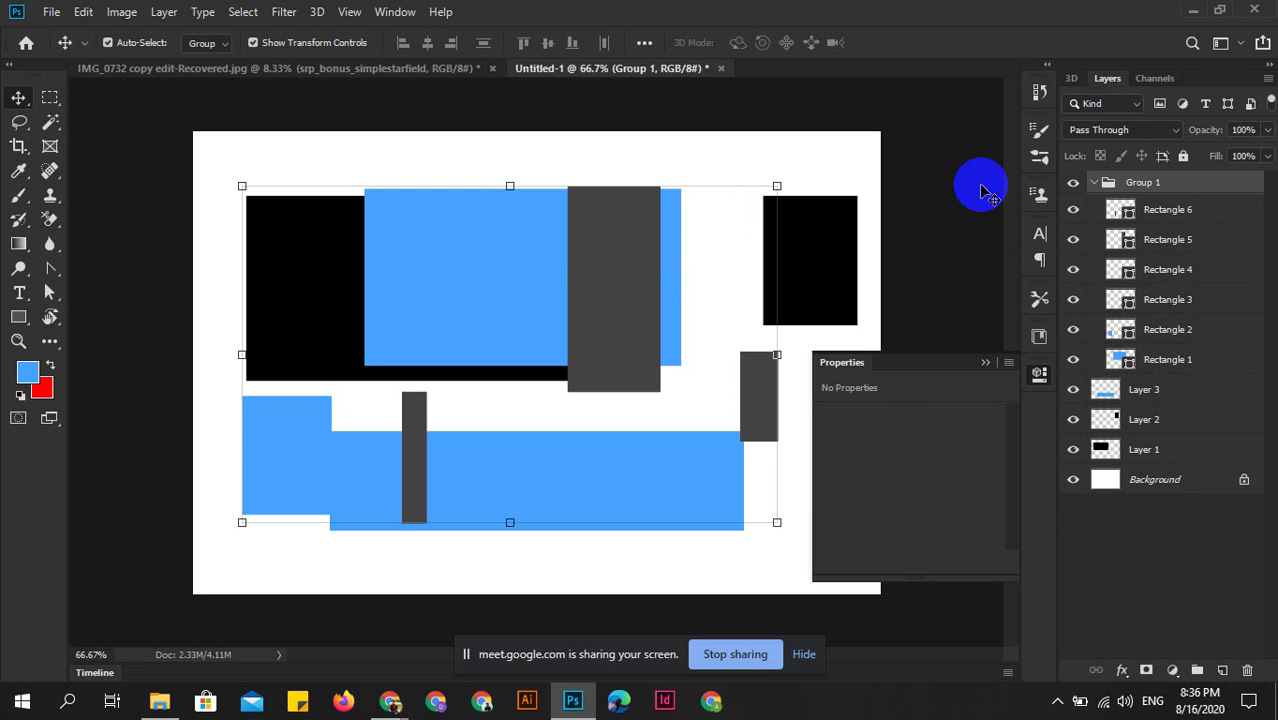
left_click_drag(423, 282, 452, 222)
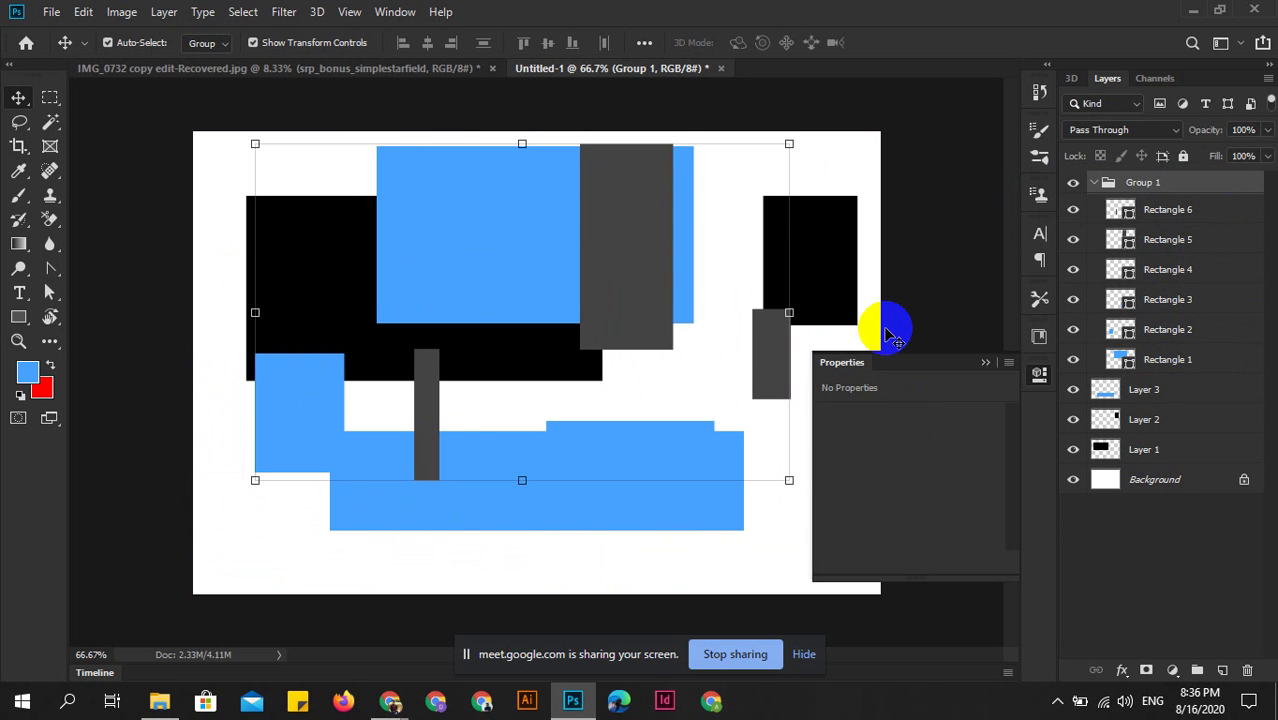
left_click(1040, 376)
Nudge Group 1 a little further right and down.
mouse_move(633, 291)
left_mouse_down()
mouse_move(764, 299)
mouse_move(596, 316)
left_mouse_up()
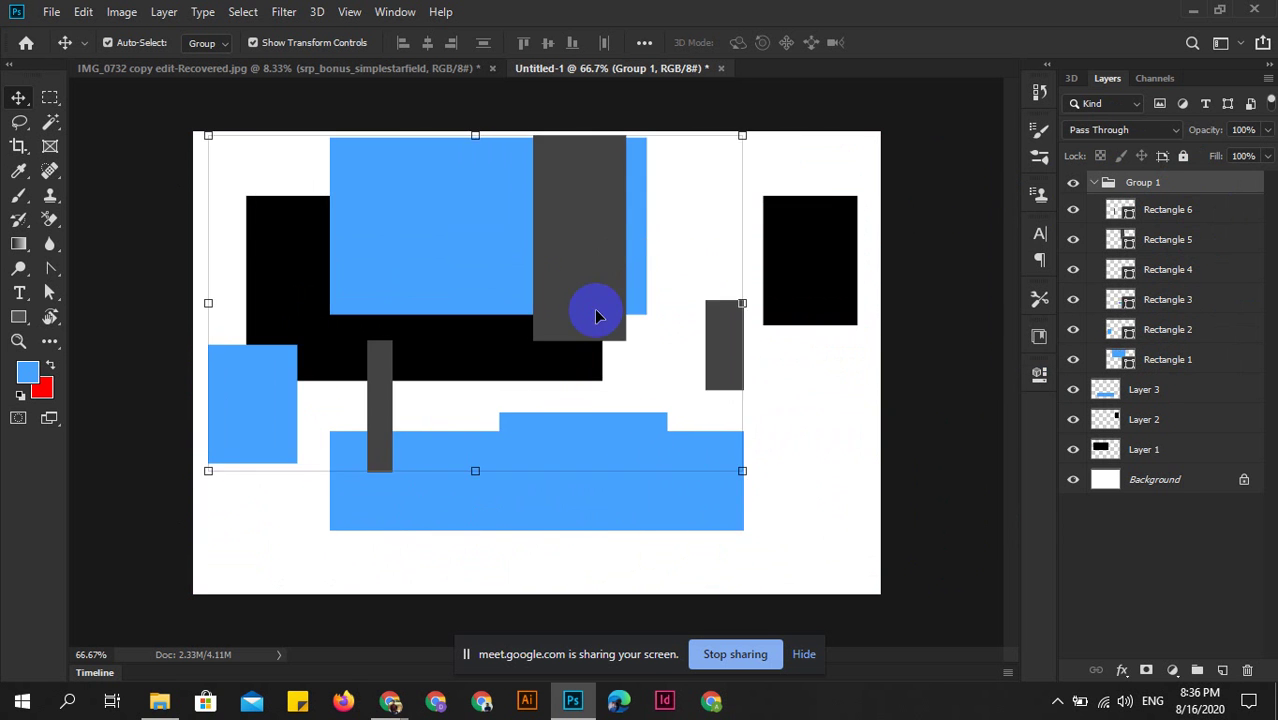
left_click_drag(217, 420, 271, 448)
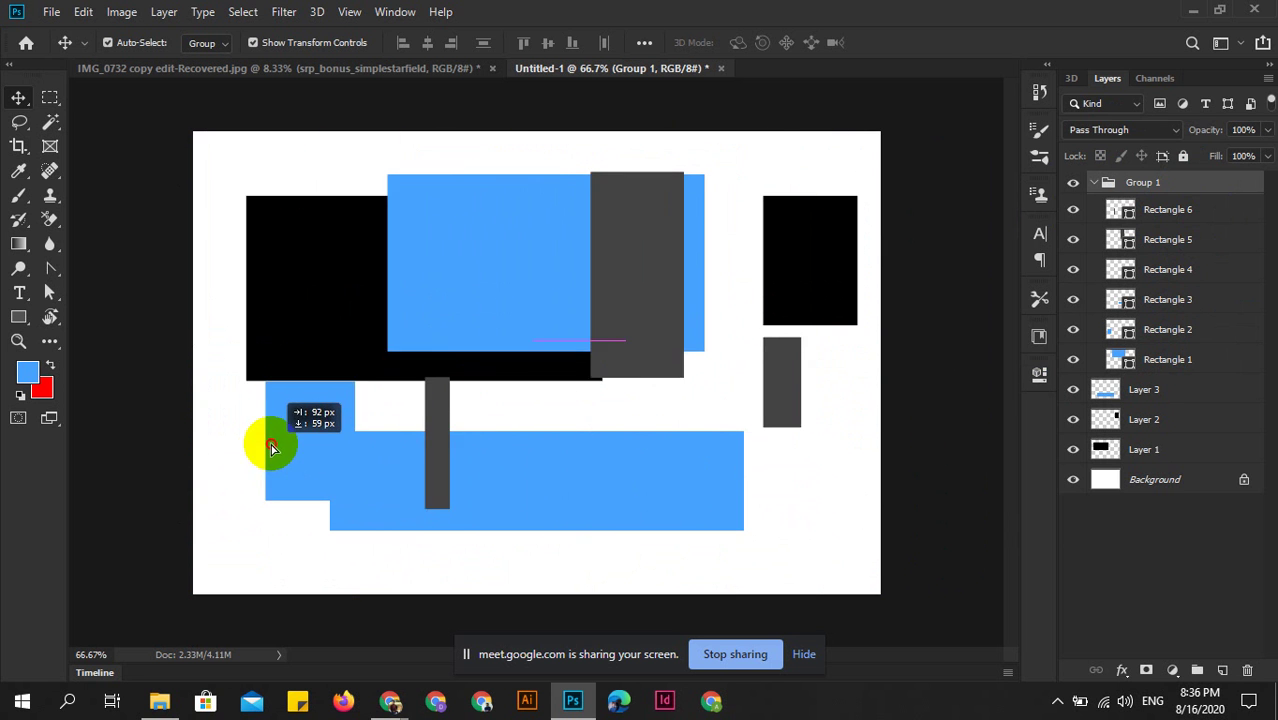
left_click_drag(271, 448, 252, 433)
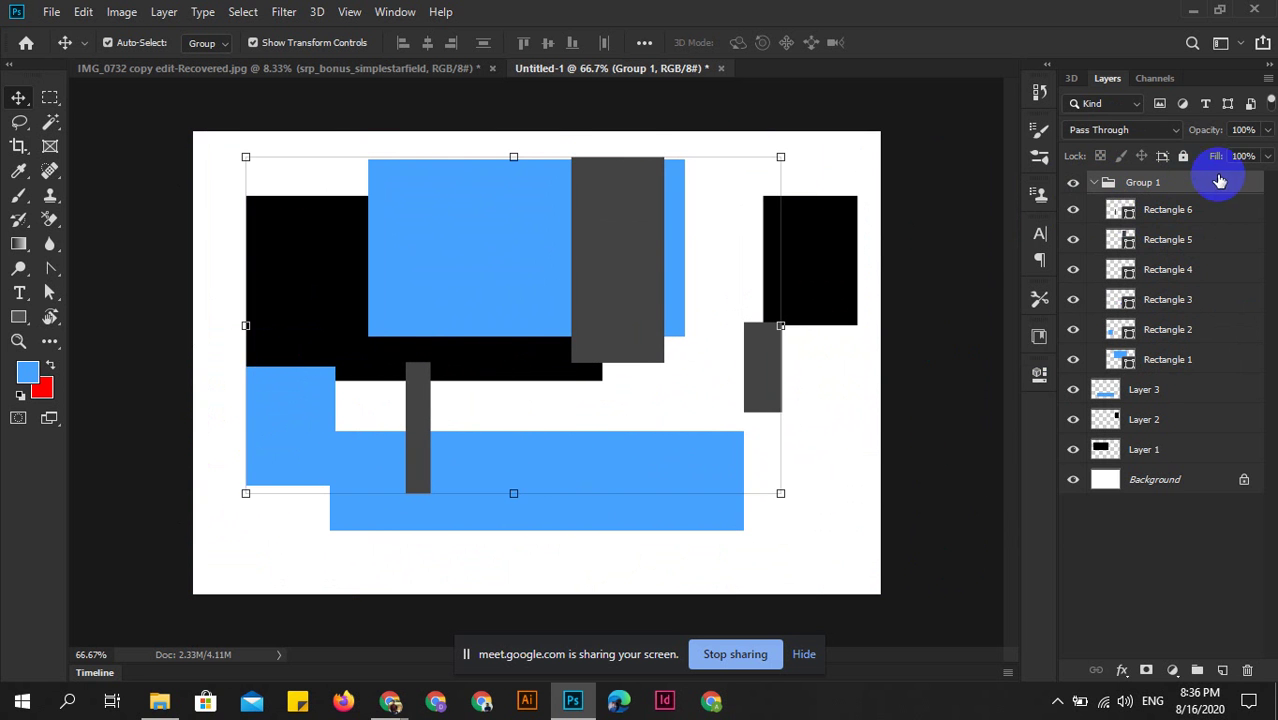
left_click_drag(661, 309, 739, 320)
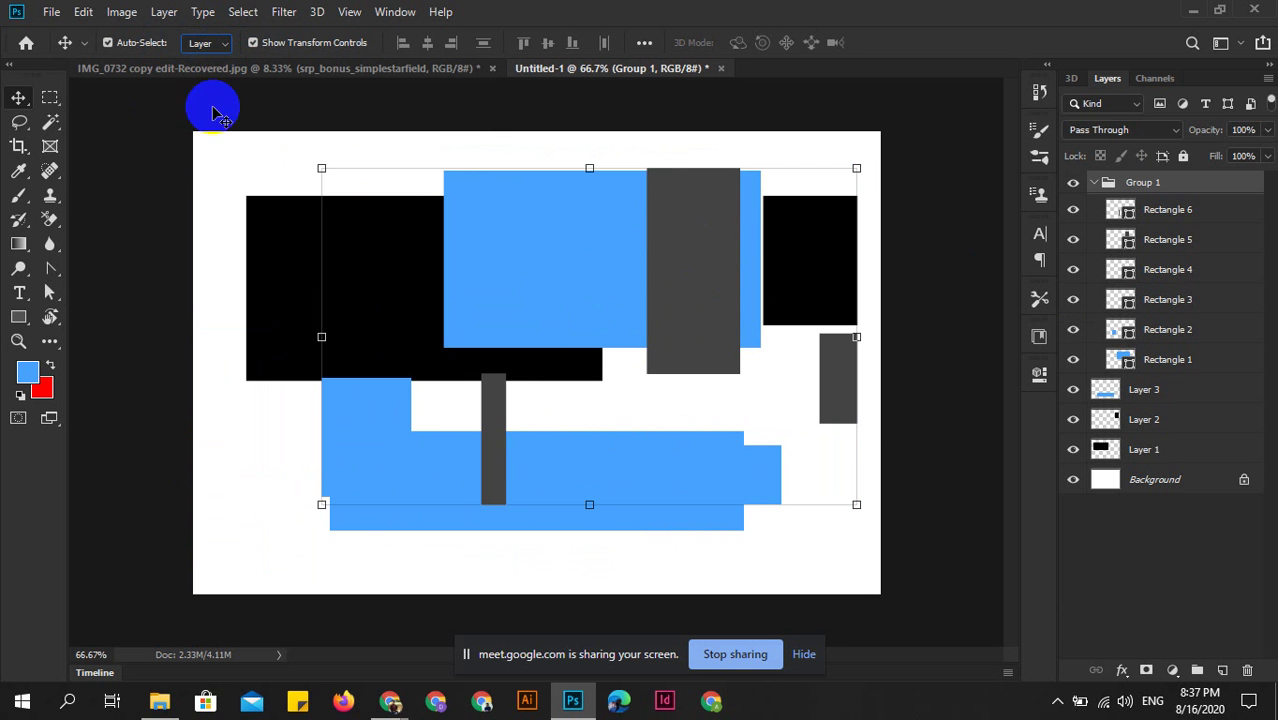
Rearrange individual blue and grey rectangles, then marquee-select every shape layer.
left_click(351, 414)
left_click_drag(333, 411, 333, 322)
left_click_drag(655, 345, 694, 421)
left_click_drag(604, 291, 484, 252)
mouse_move(492, 392)
left_mouse_down()
mouse_move(545, 405)
mouse_move(567, 389)
left_mouse_up()
left_click_drag(827, 371, 799, 393)
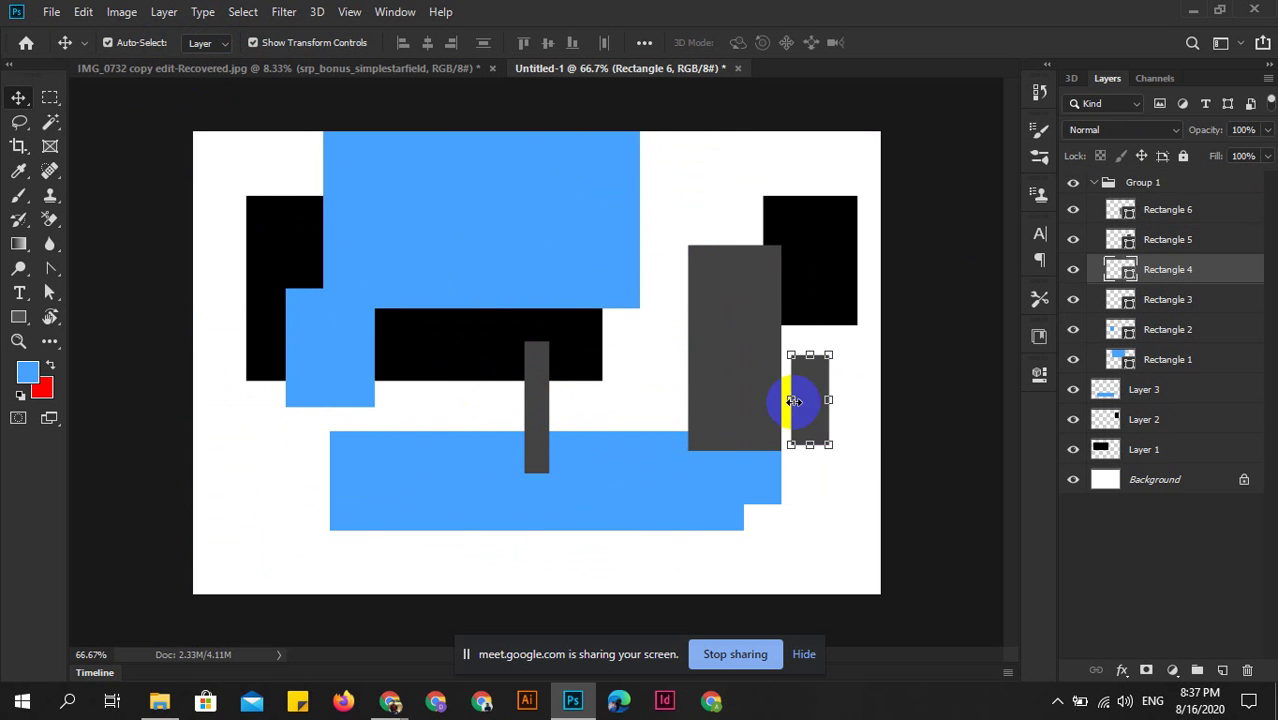
left_click(172, 289)
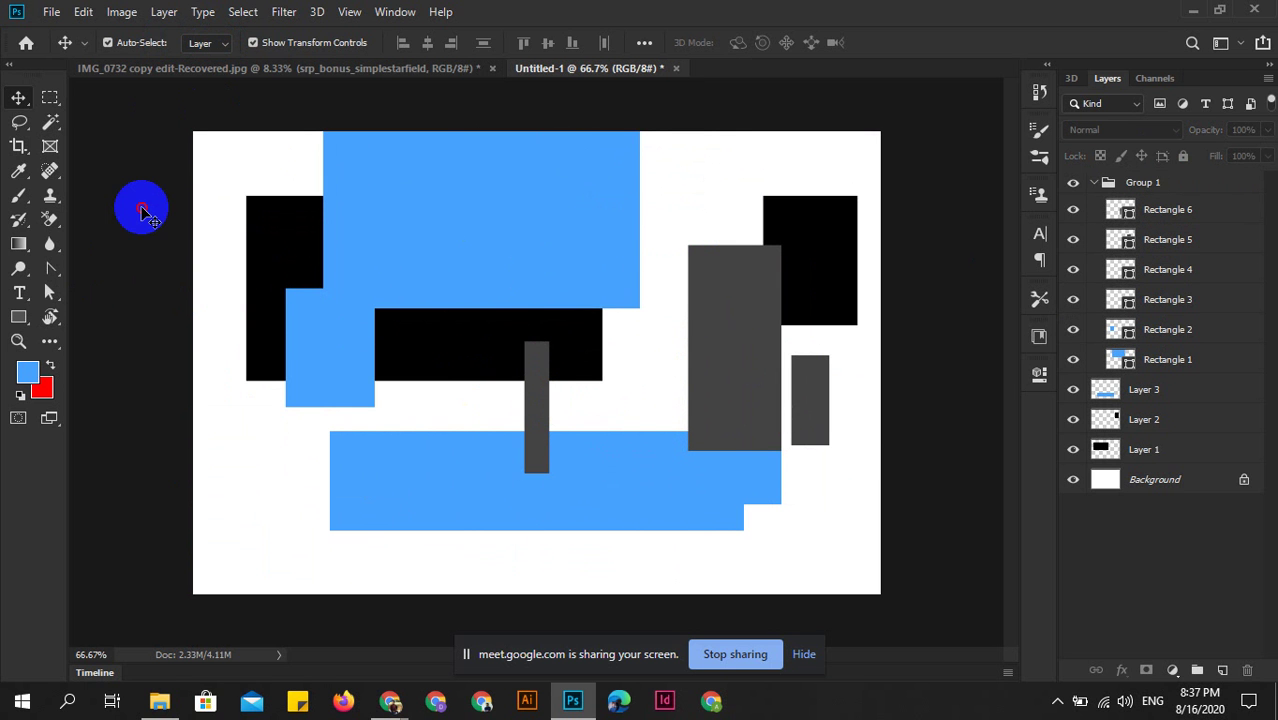
left_click_drag(190, 177, 1050, 548)
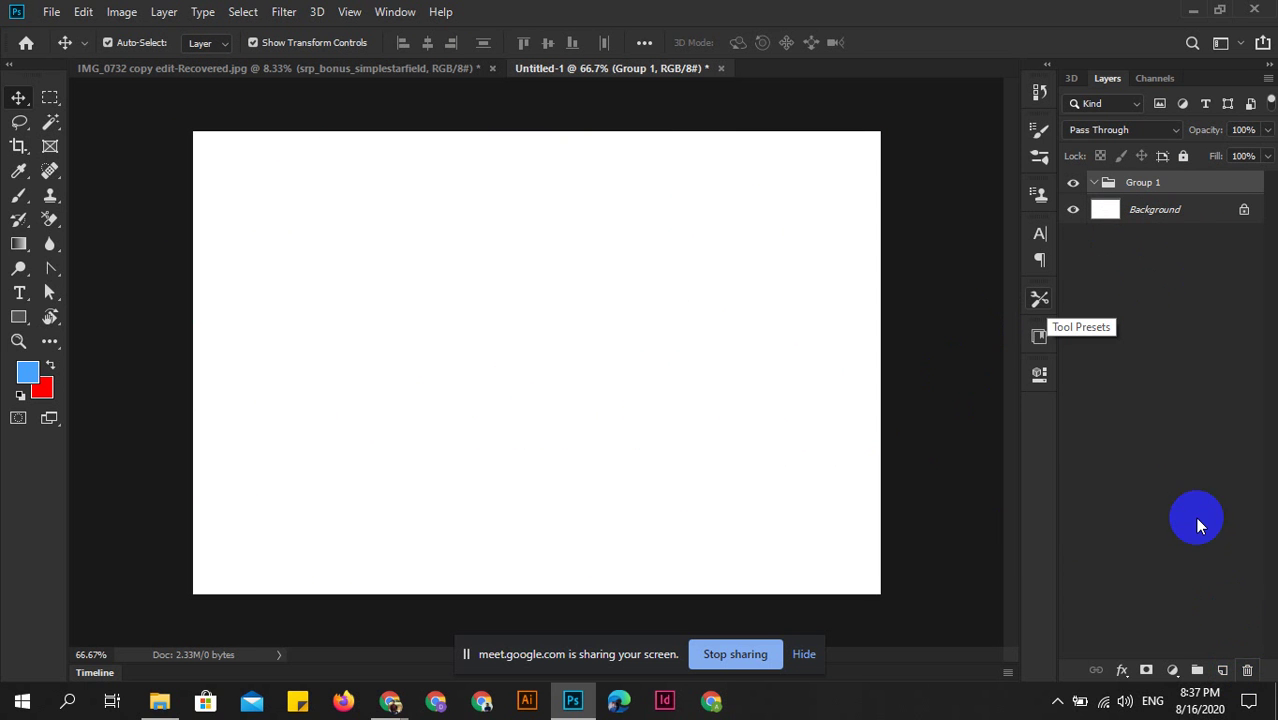
Delete the empty Group 1, leaving only the white Background layer.
left_click(1198, 524)
left_click(1150, 184)
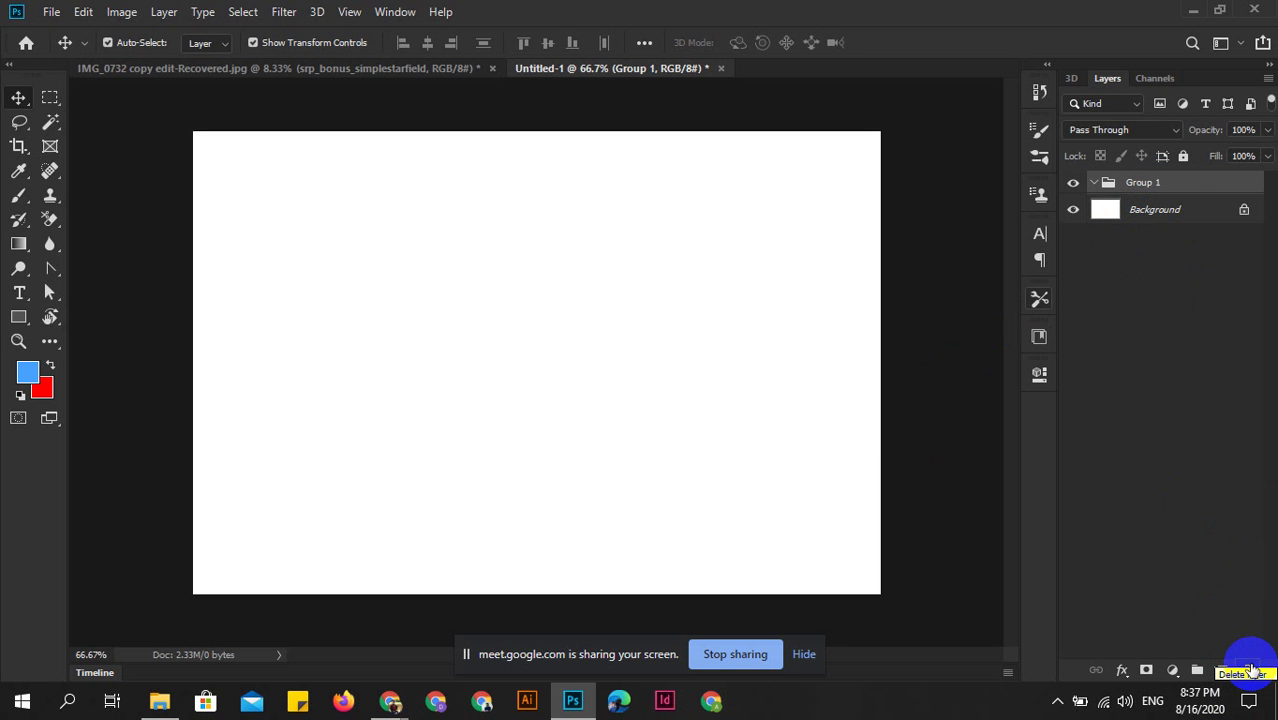
left_click_drag(1165, 200, 1247, 670)
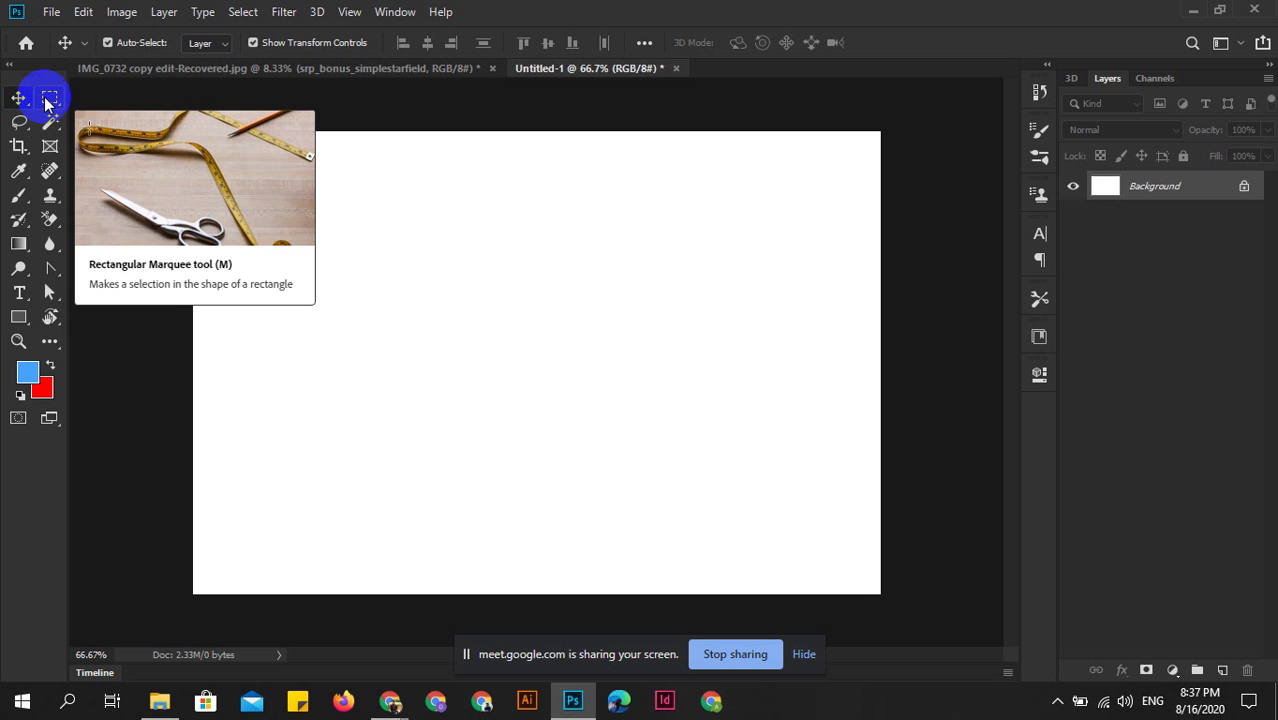
Draw a circular Elliptical Marquee selection on the left part of the white canvas.
left_click(49, 101)
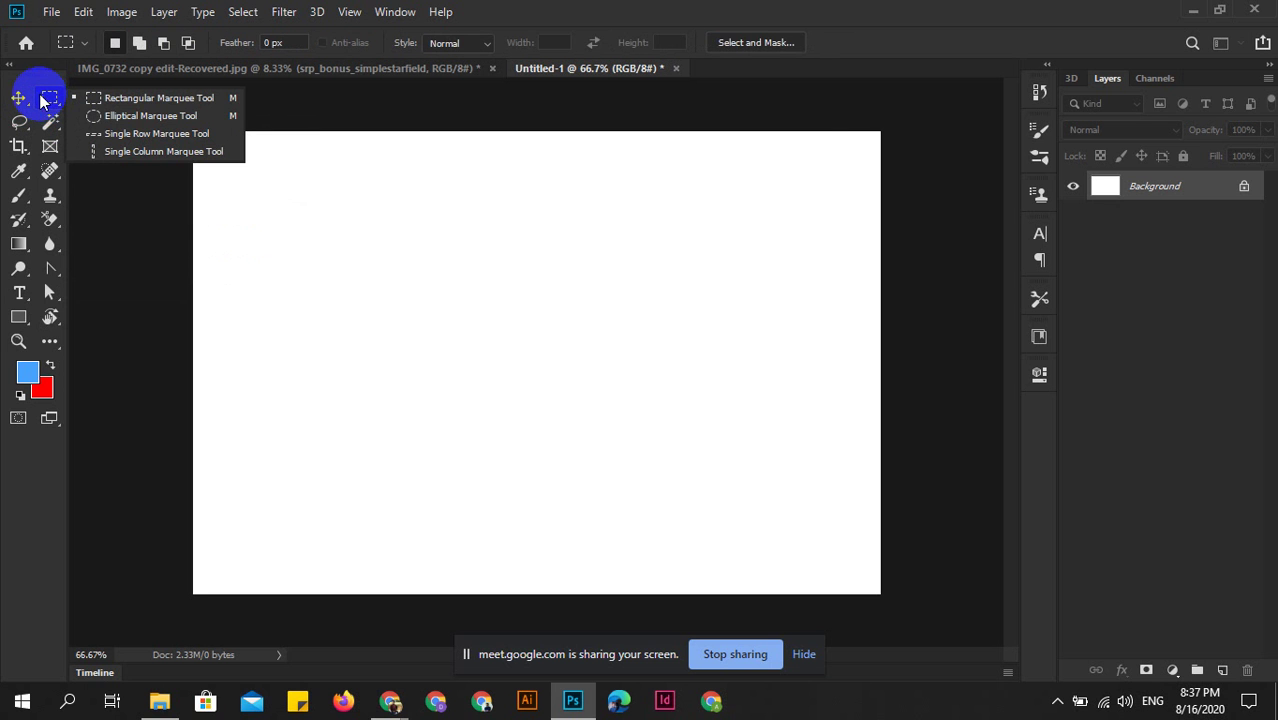
left_click(16, 98)
left_click(15, 126)
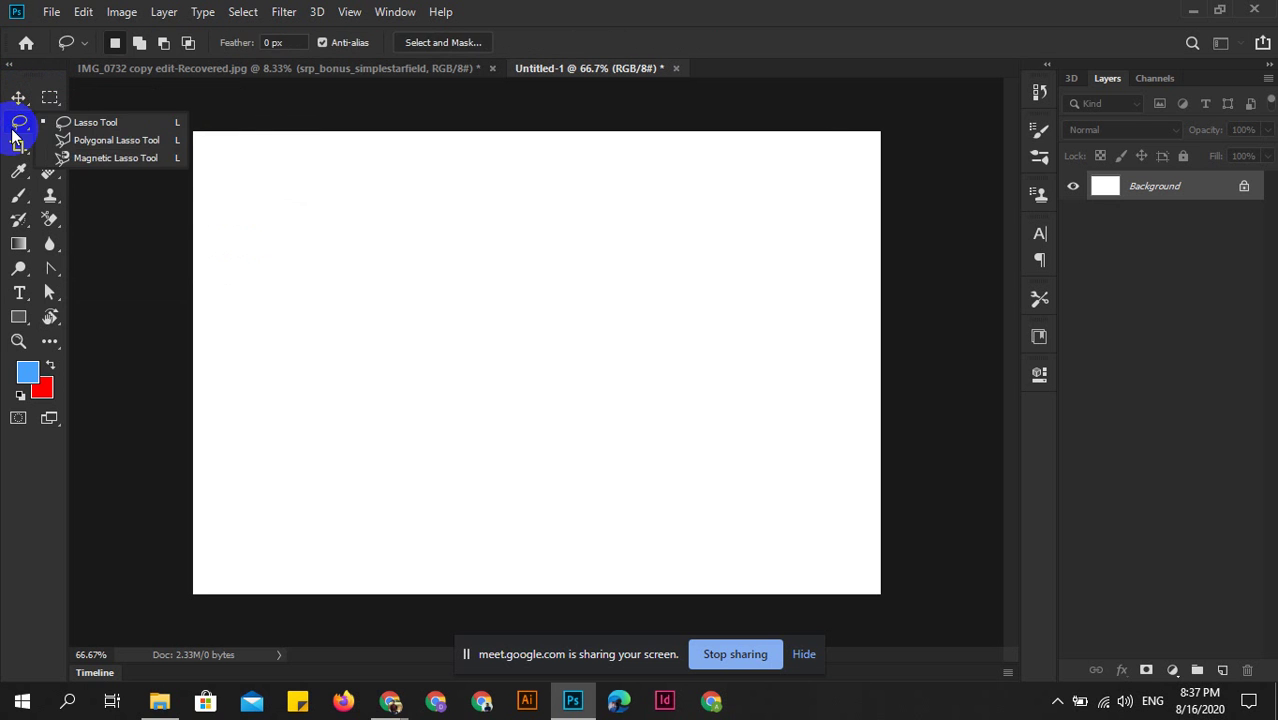
left_click(47, 97)
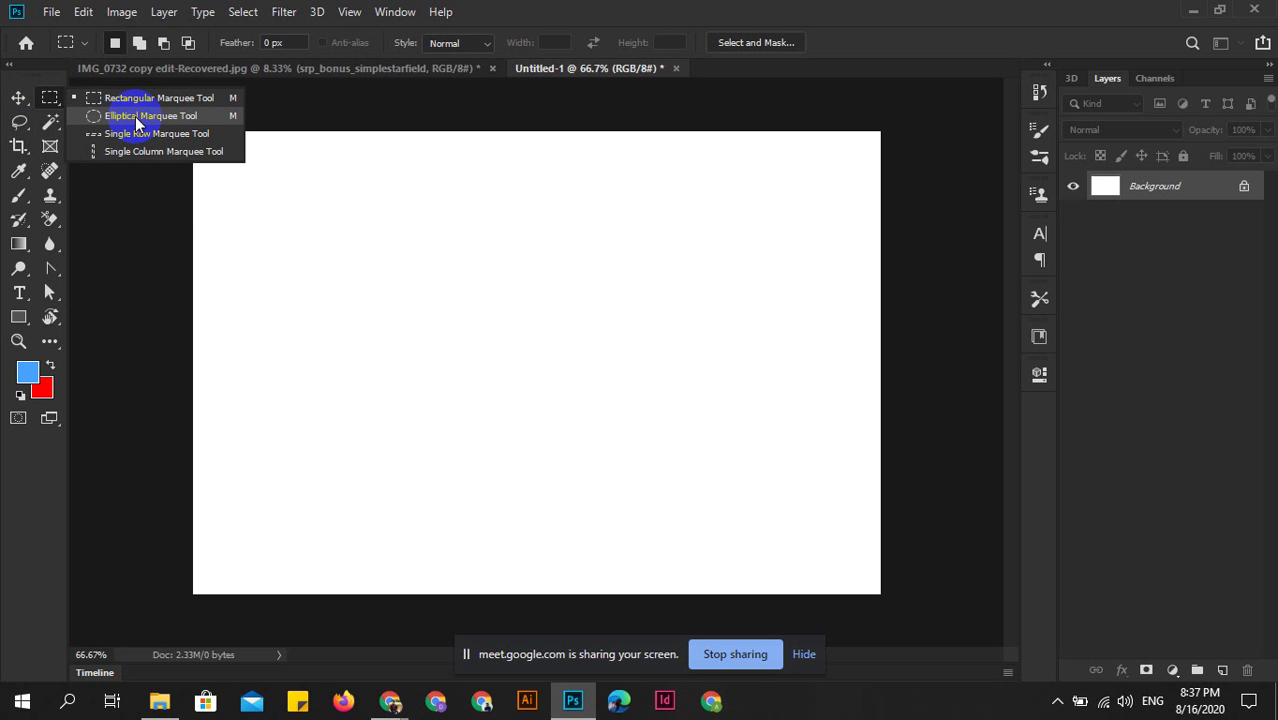
left_click(48, 97)
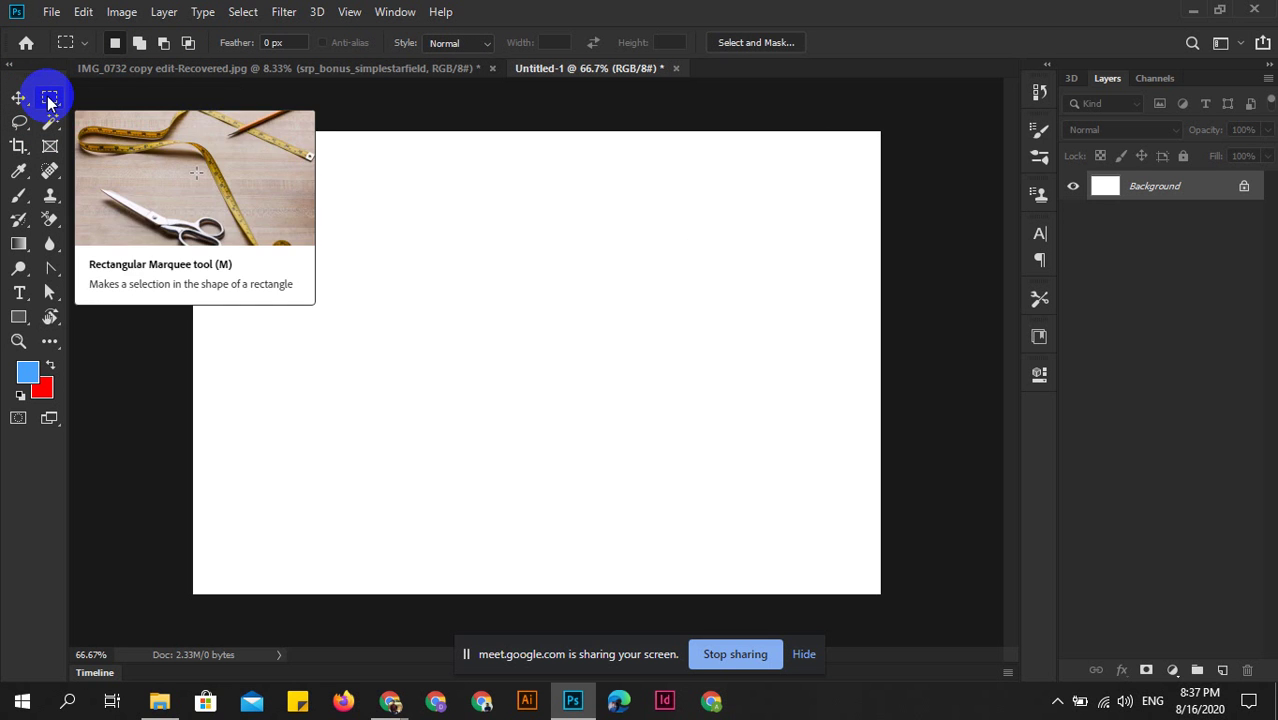
left_click(48, 97)
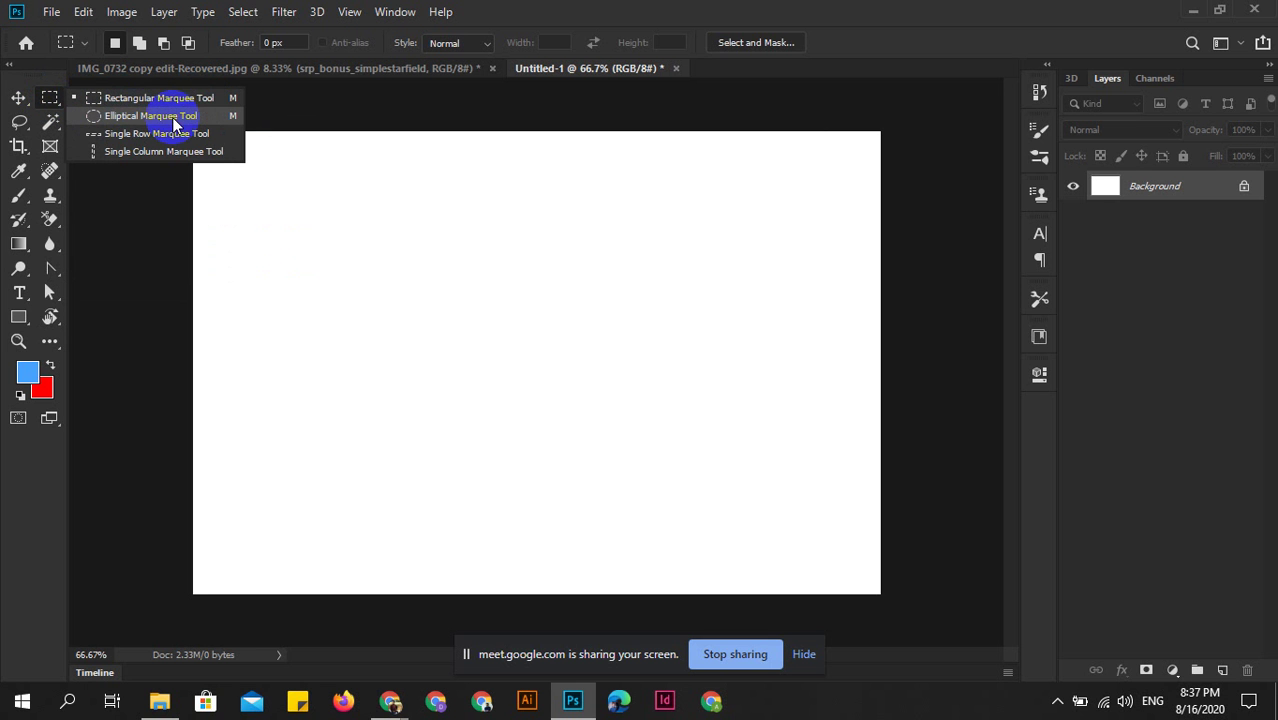
left_click(192, 117)
mouse_move(323, 224)
left_mouse_down()
mouse_move(608, 501)
mouse_move(563, 472)
mouse_move(557, 440)
mouse_move(577, 478)
left_mouse_up()
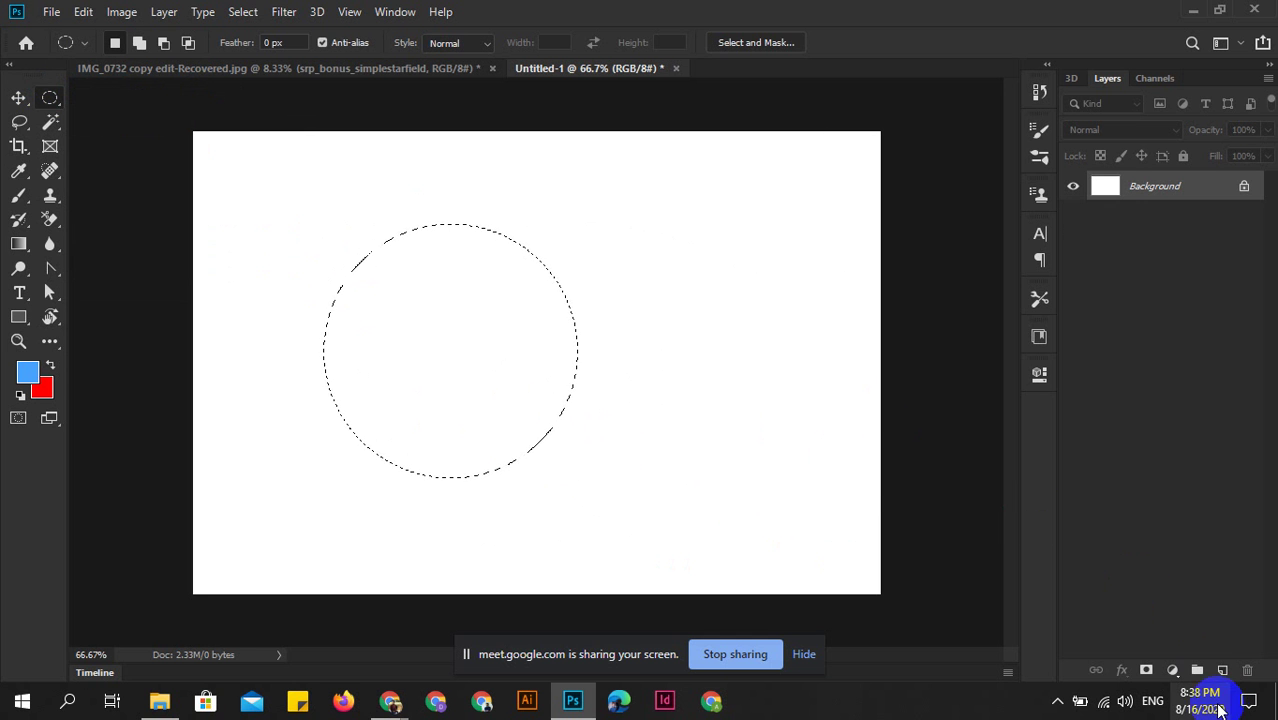
Fill the circle selection with red on a new Layer 1 and move it toward the centre.
left_click(1222, 670)
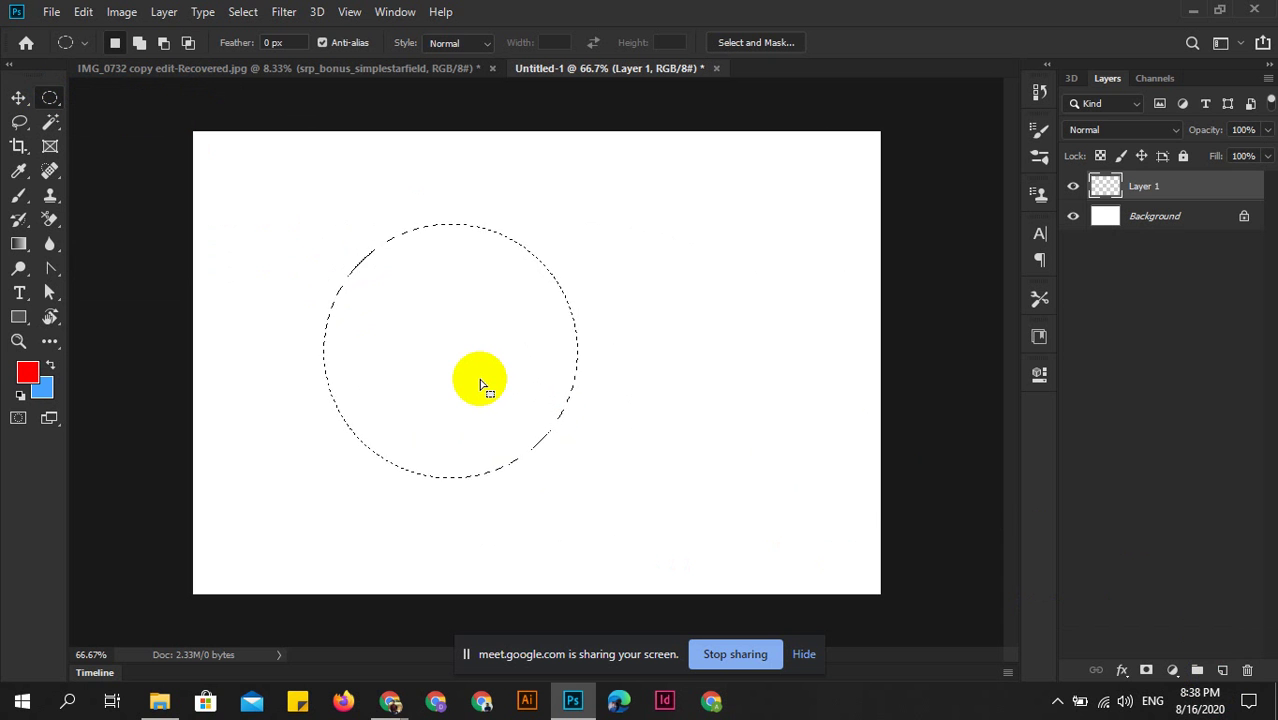
key("alt+BackSpace")
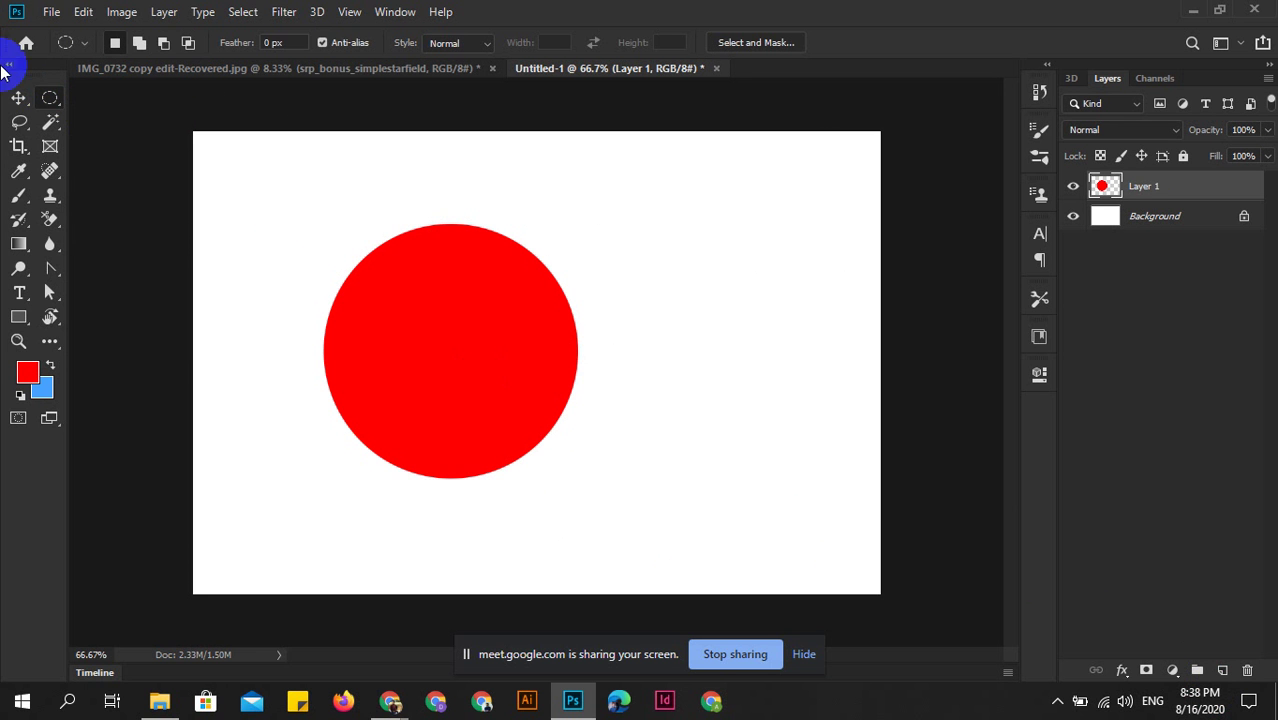
left_click(17, 99)
left_click_drag(451, 392, 400, 364)
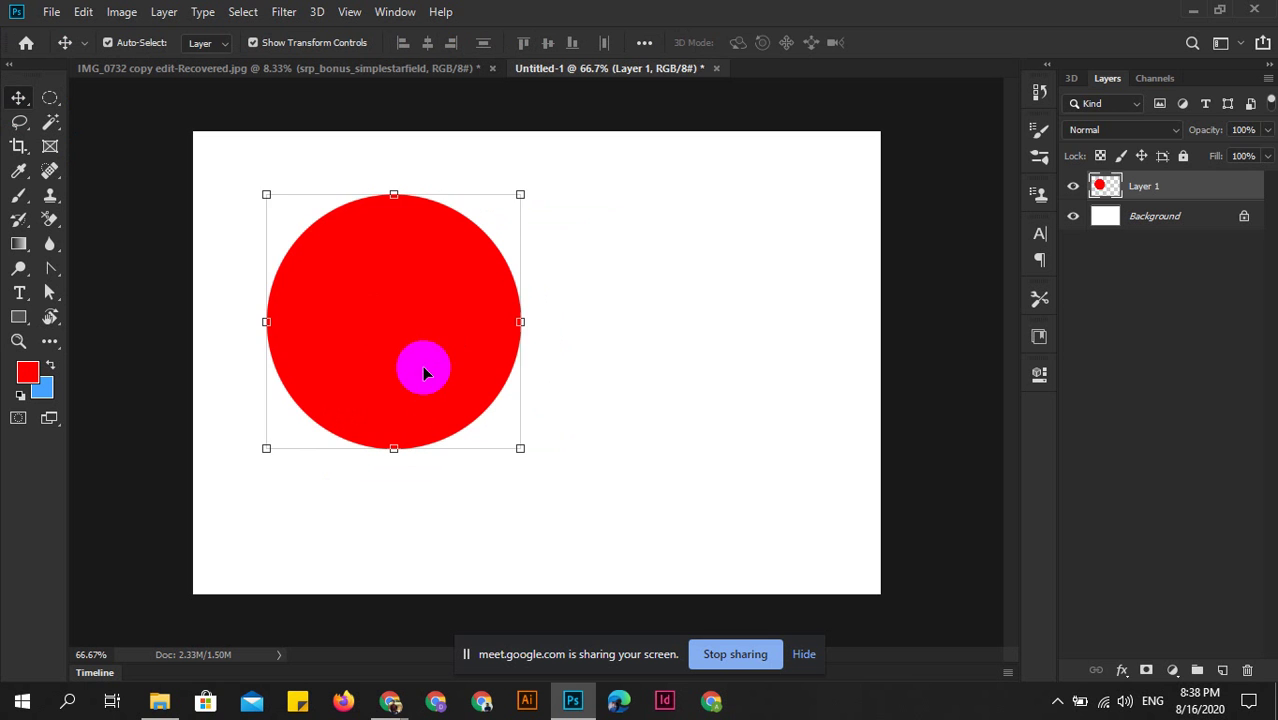
left_click_drag(497, 372, 622, 398)
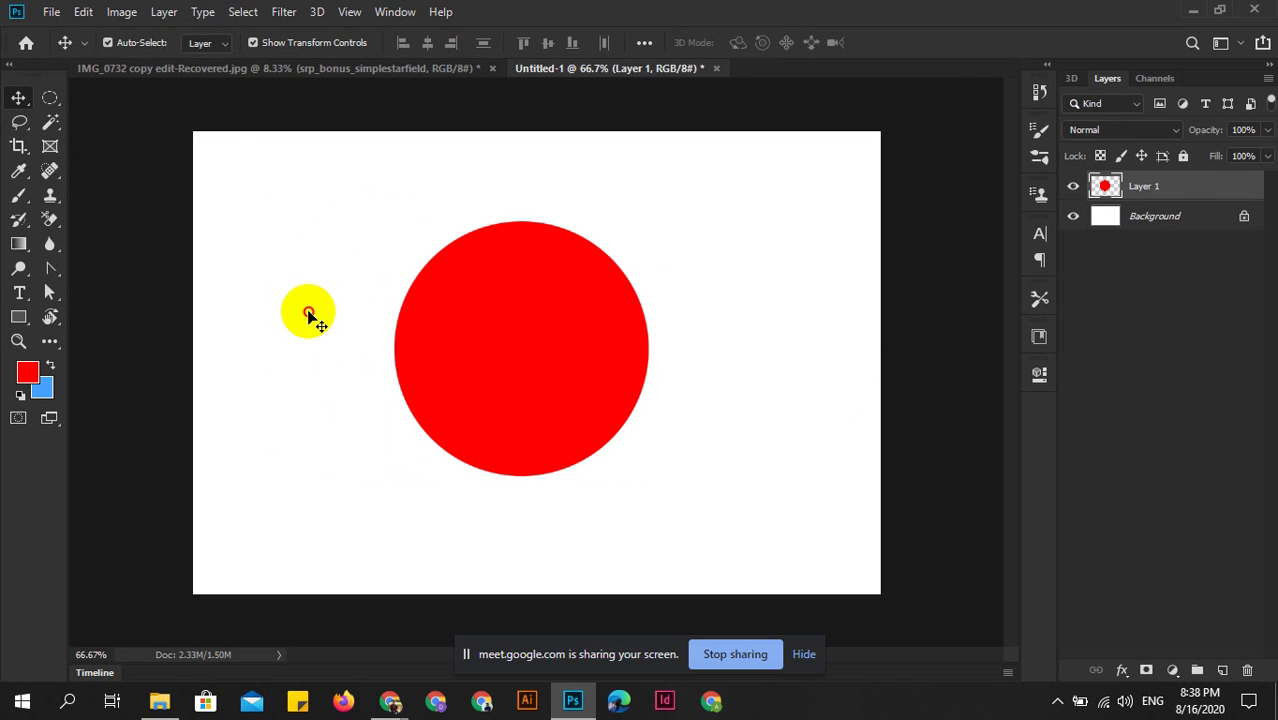
right_click(50, 97)
Select the entire canvas with a rectangular marquee and add a new Layer 2.
left_click(118, 97)
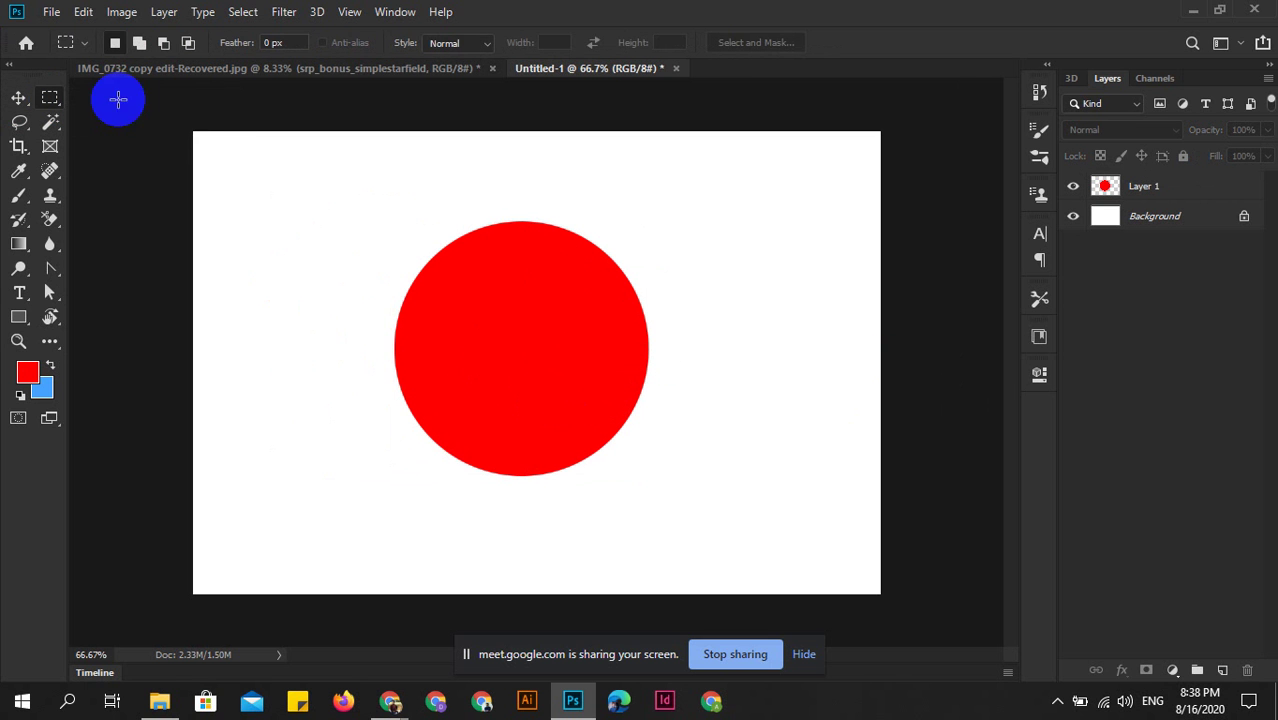
left_click_drag(192, 131, 897, 598)
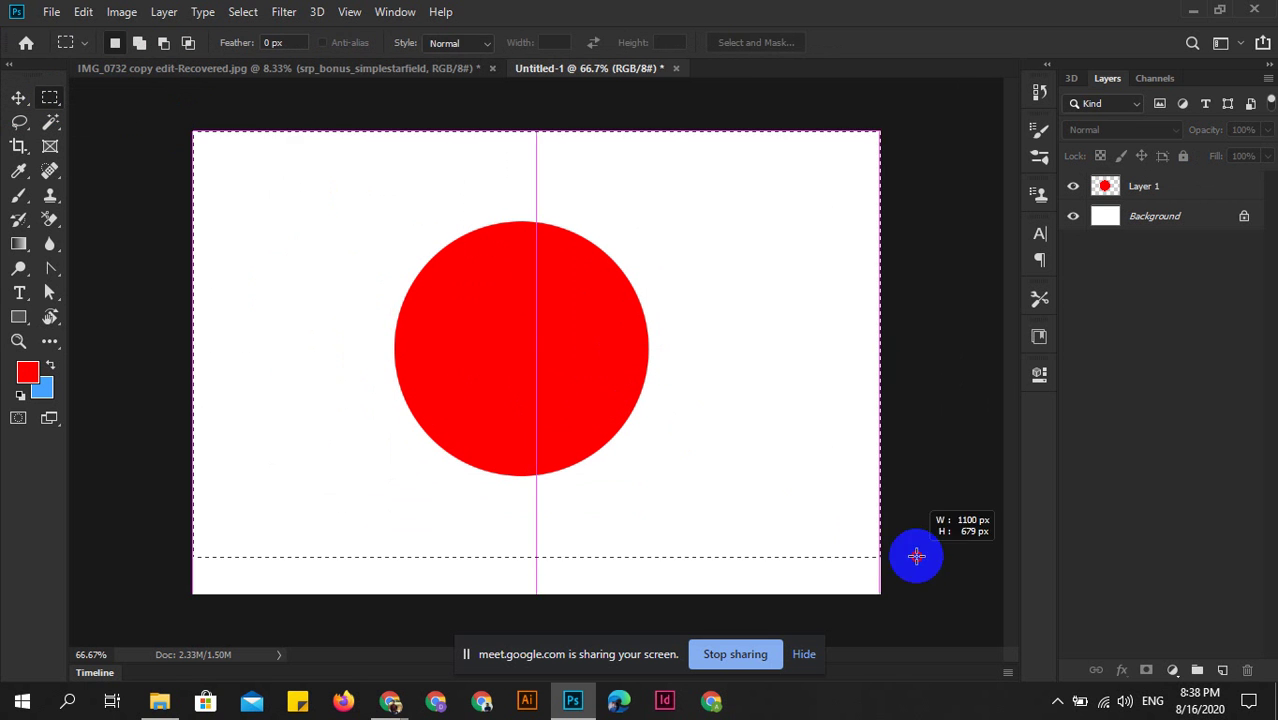
left_click(18, 98)
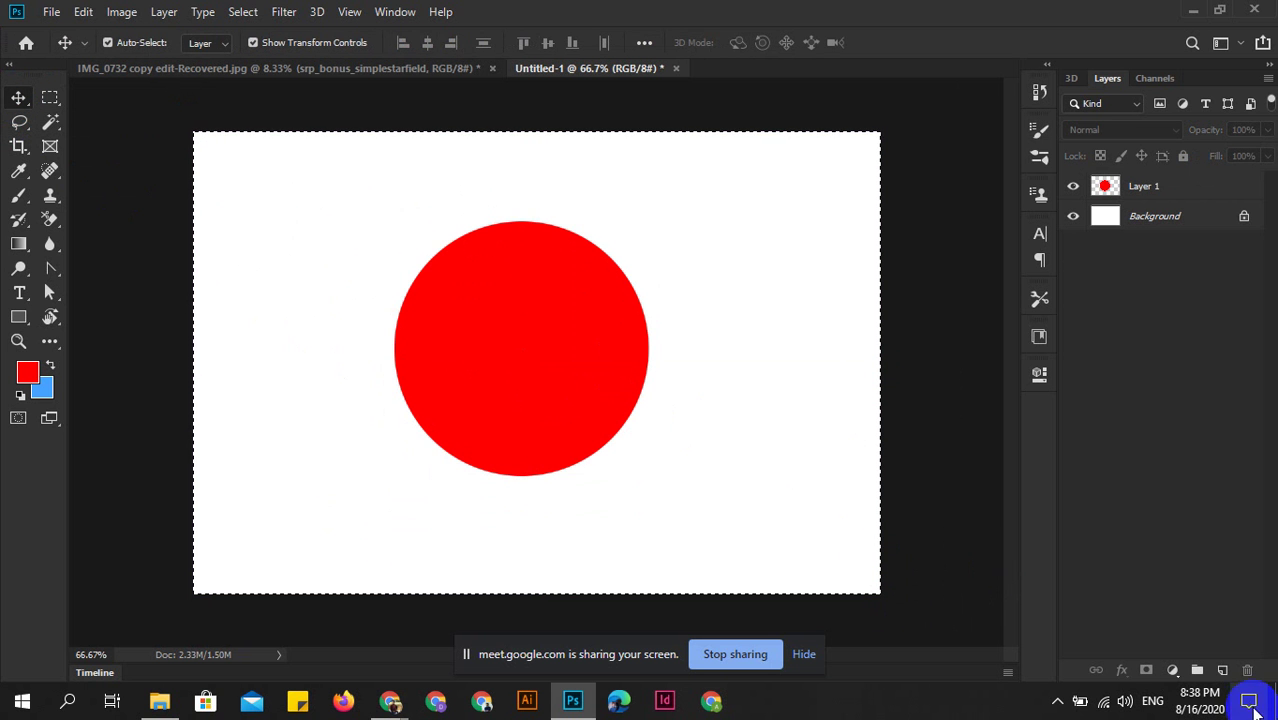
left_click(1223, 669)
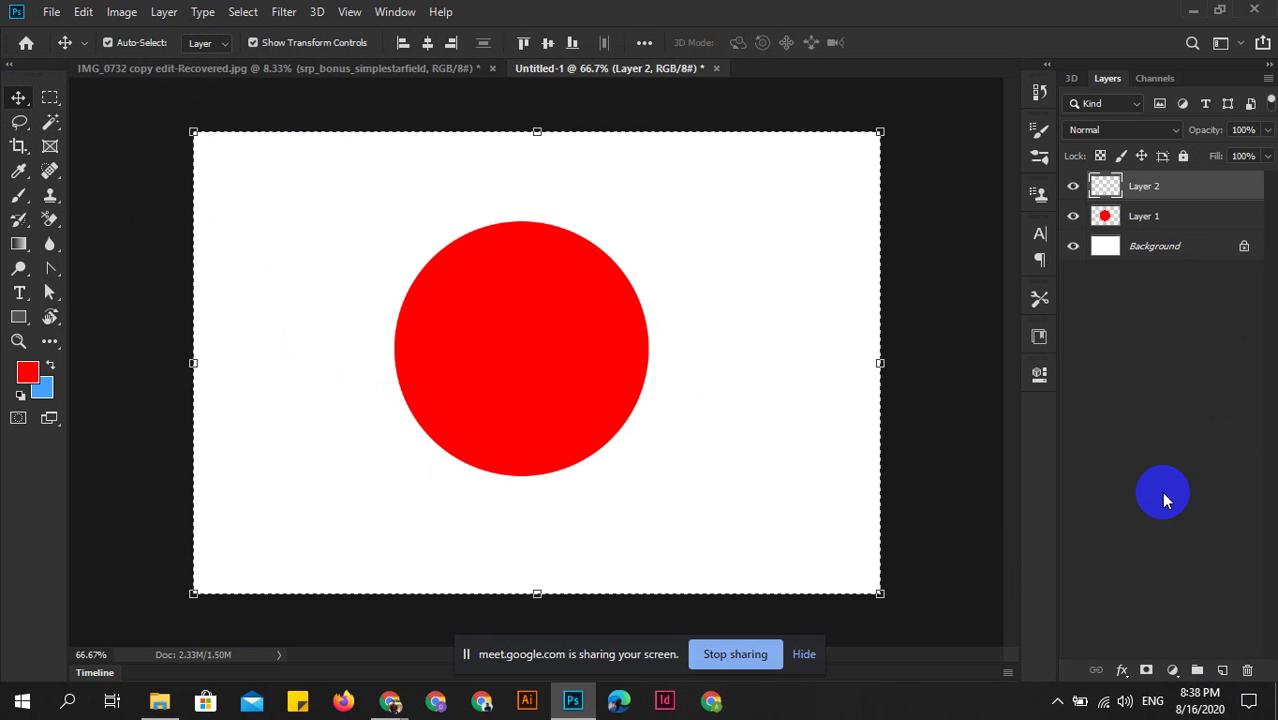
Set the foreground colour to dark green, fill the canvas with it, and deselect.
left_click(50, 366)
left_click(30, 372)
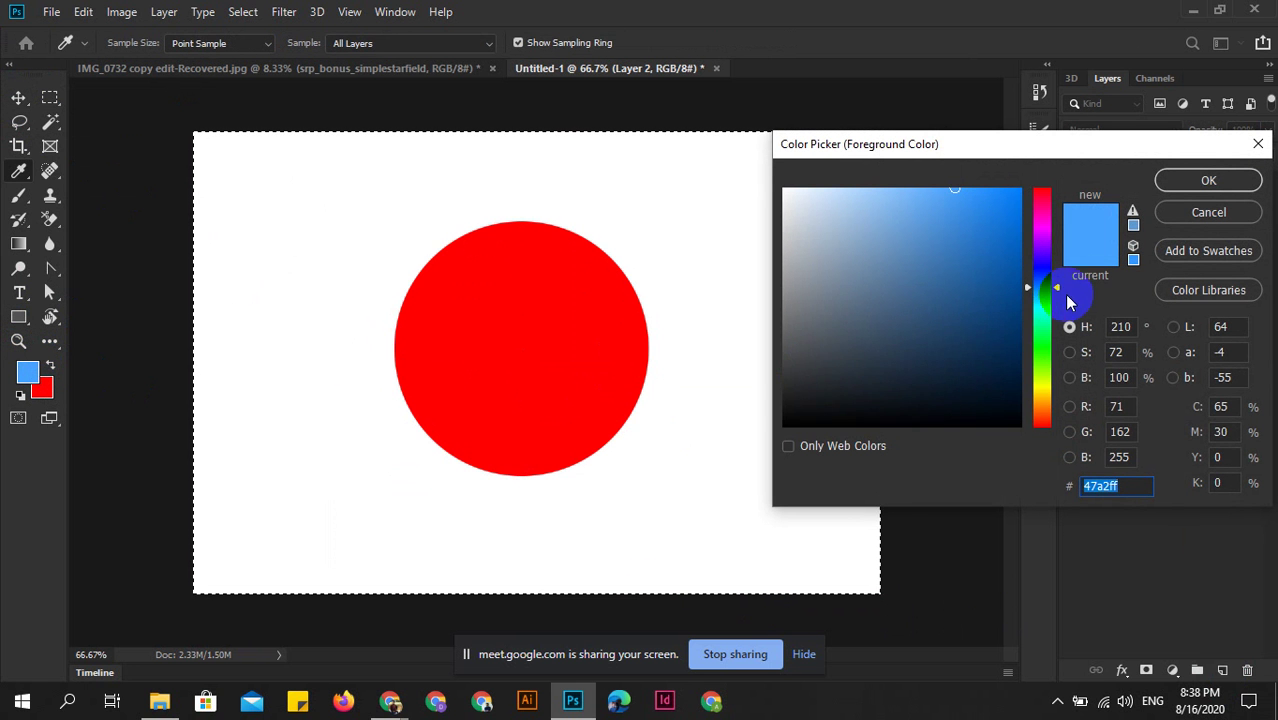
left_click_drag(1042, 326, 1044, 345)
left_click_drag(995, 222, 1019, 290)
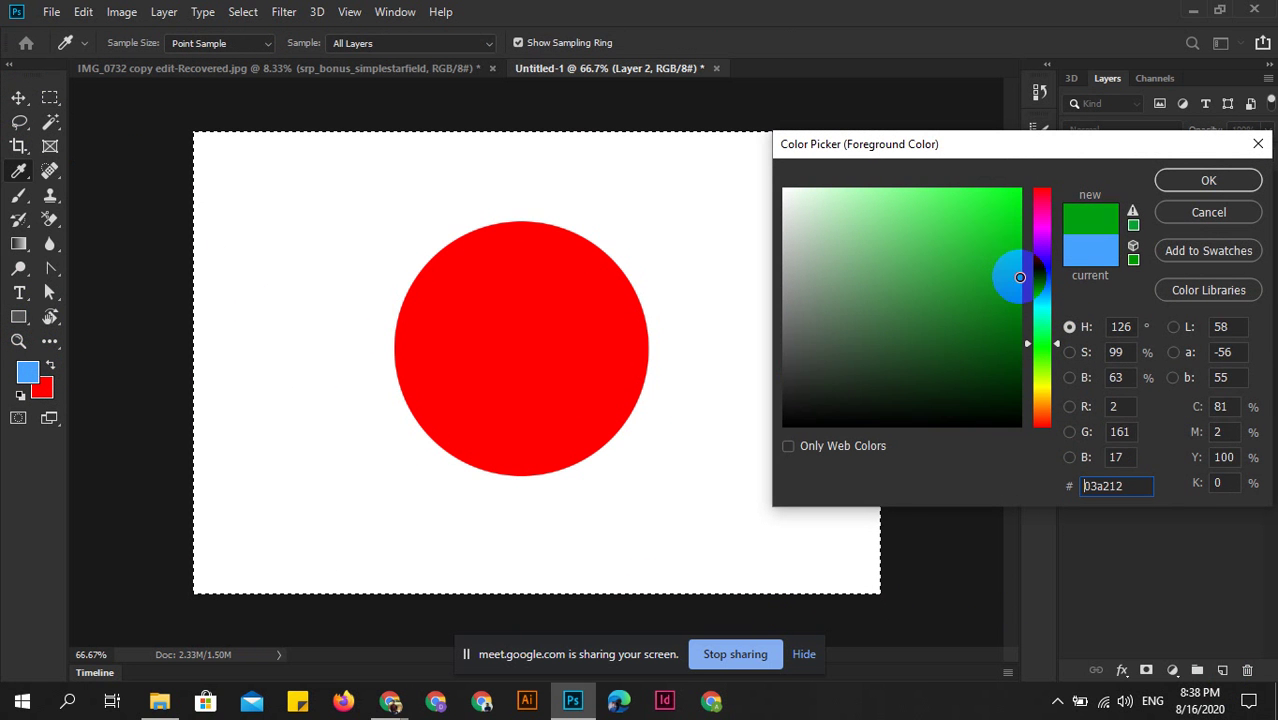
left_click(1209, 181)
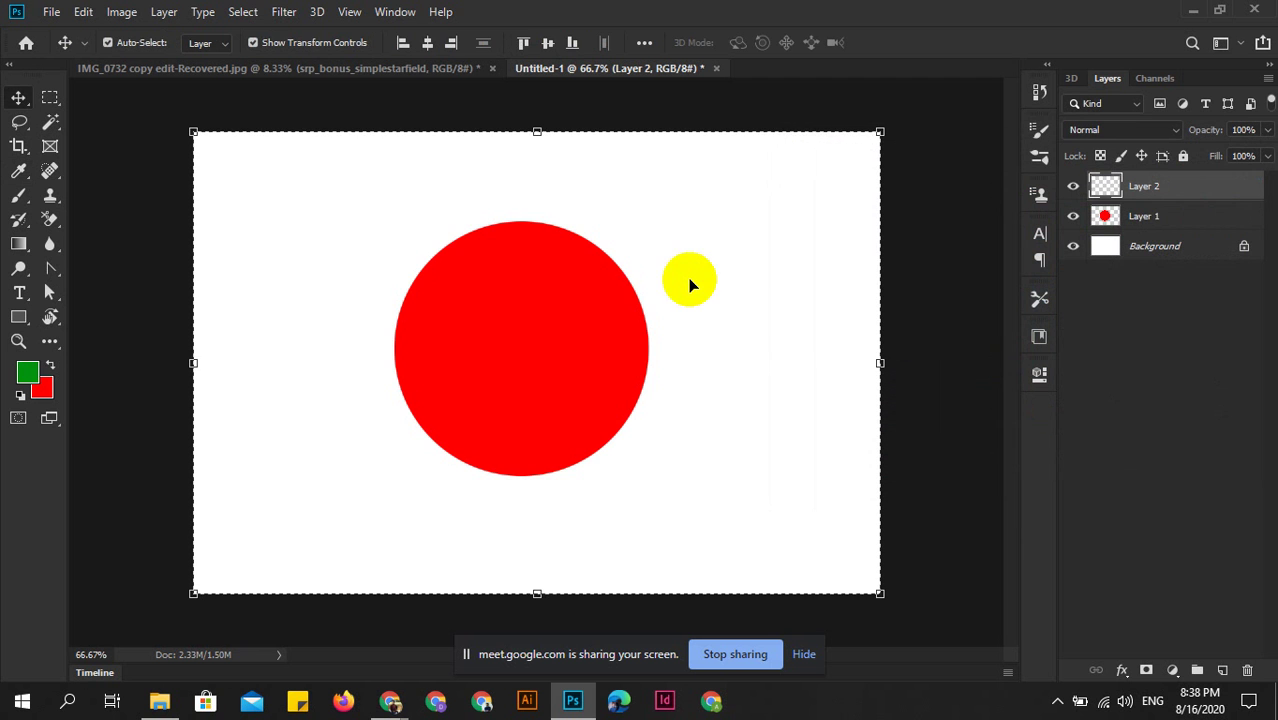
key("alt+BackSpace")
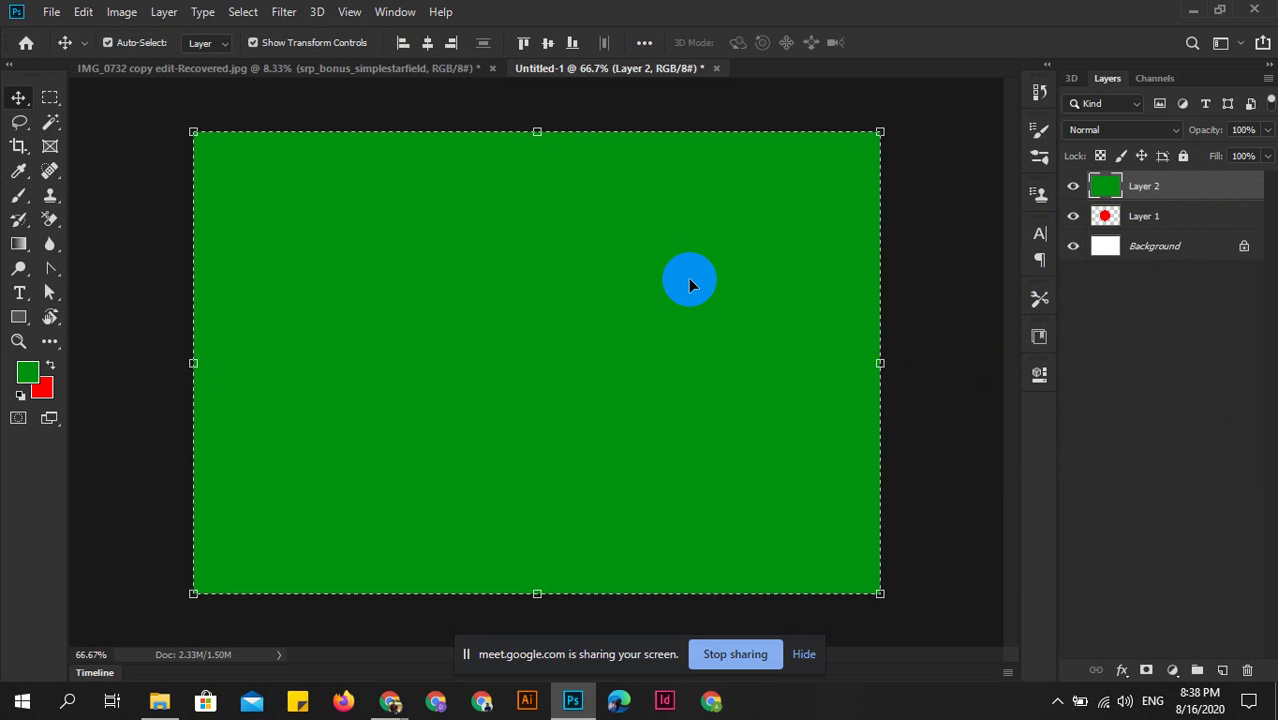
key("ctrl+d")
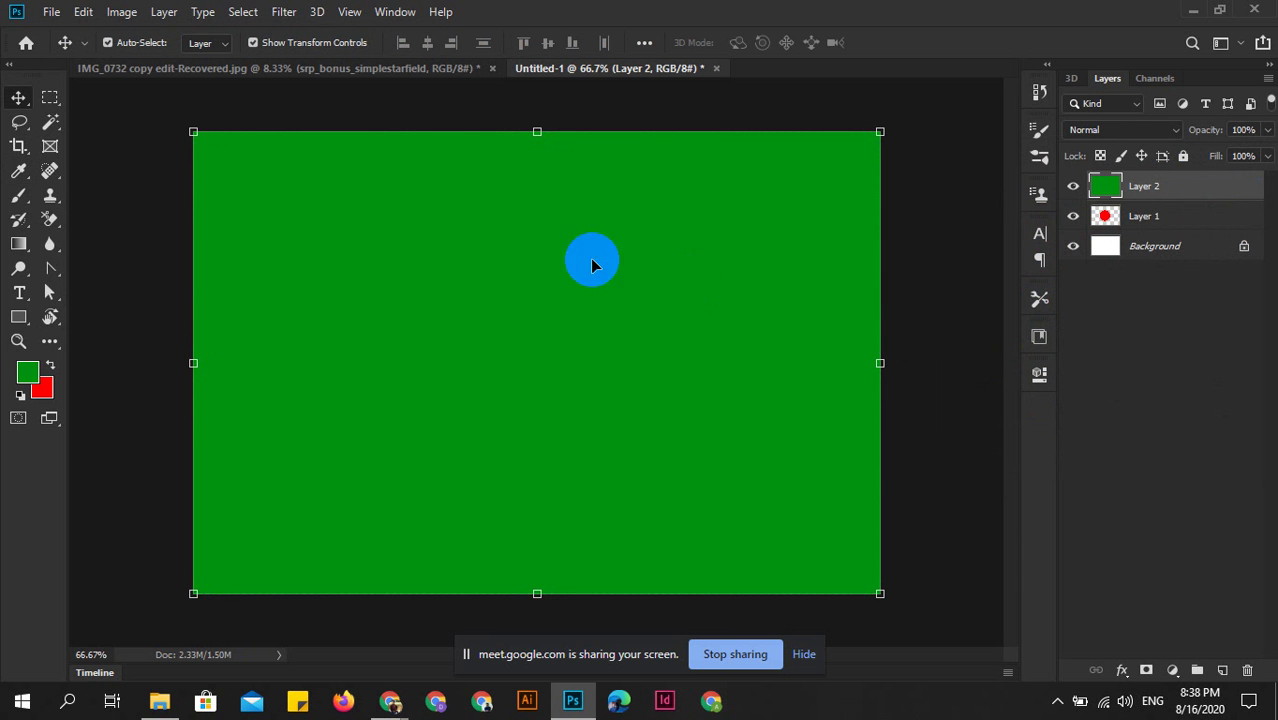
Move the green Layer 2 below the red circle's Layer 1.
left_click(140, 396)
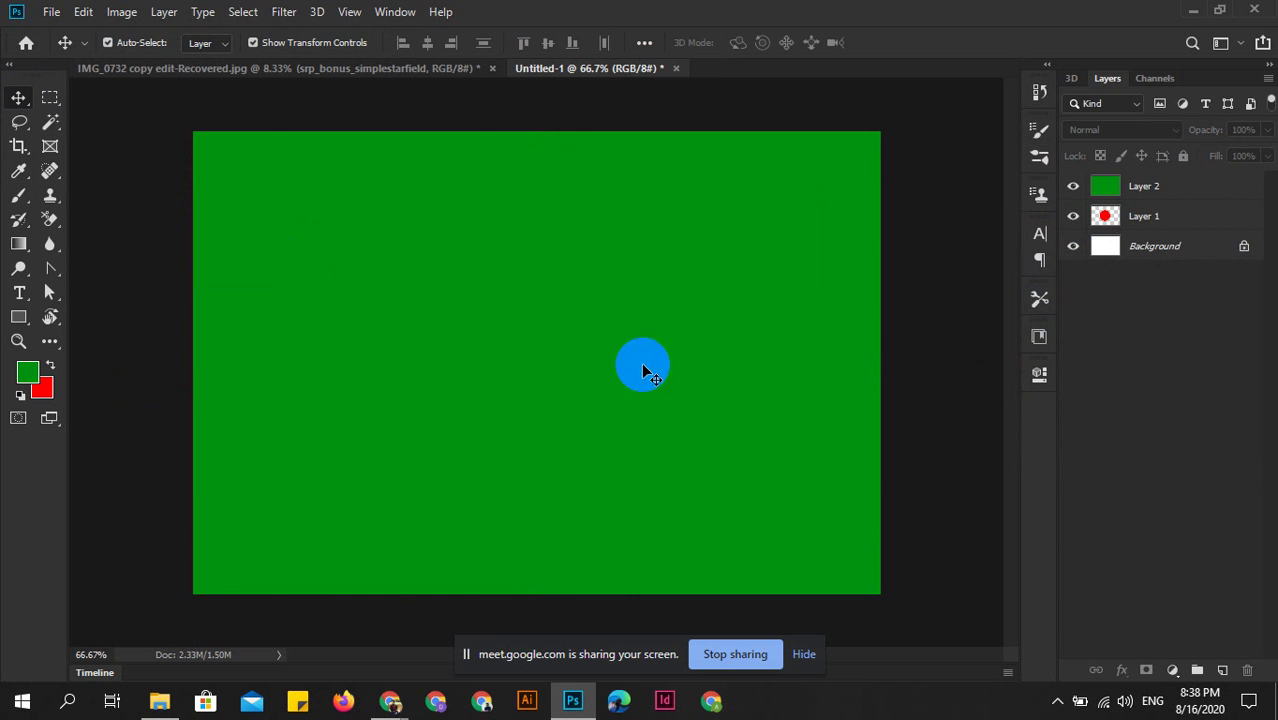
left_click(1184, 187)
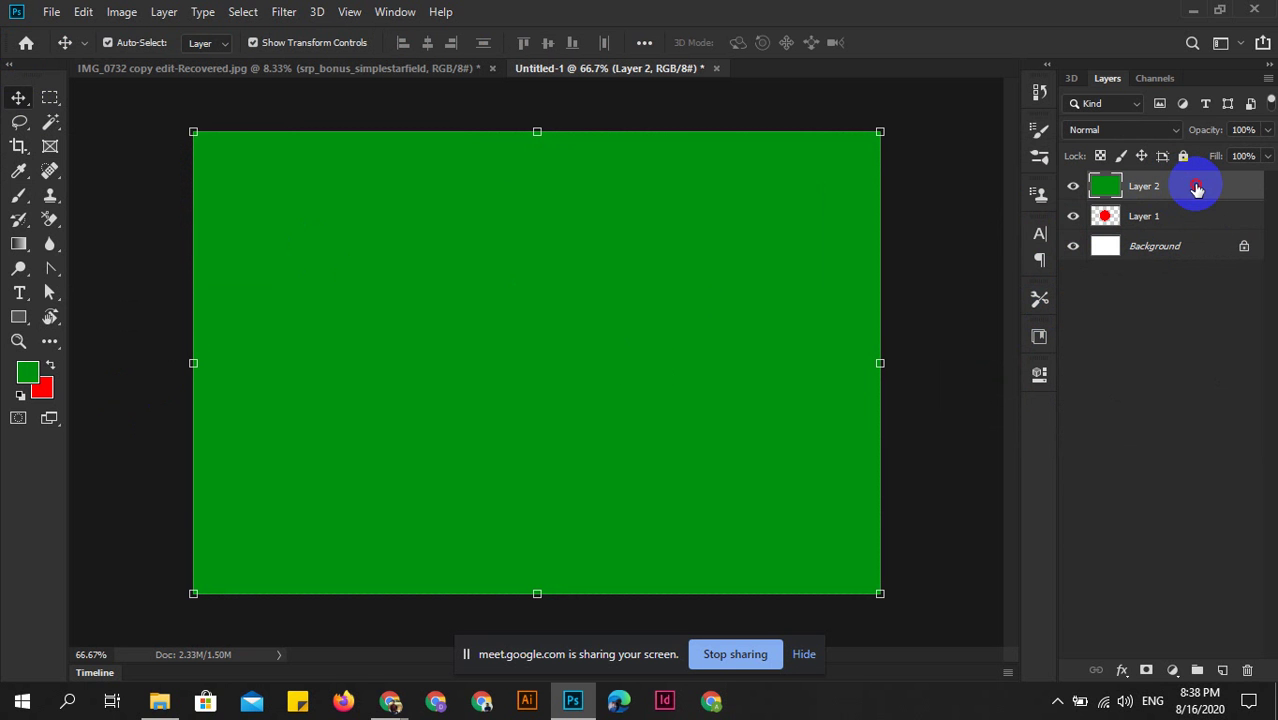
left_click_drag(1197, 189, 1188, 232)
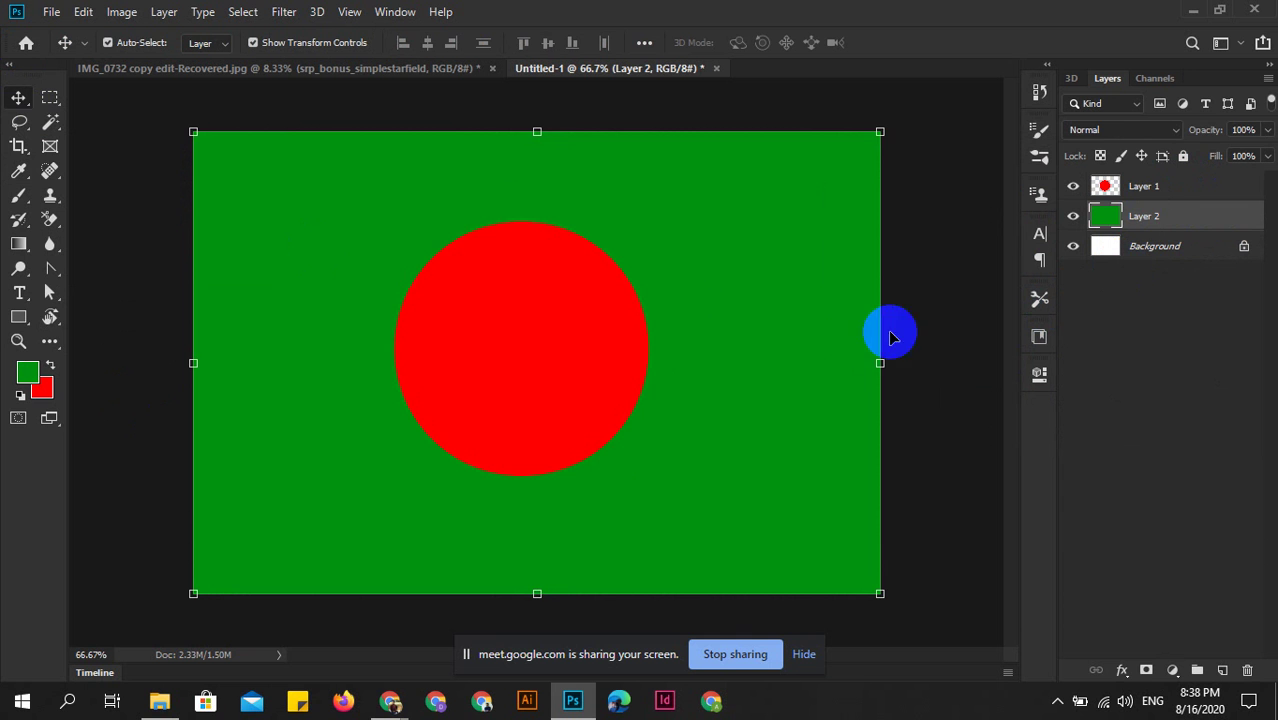
Drag the red circle over to the green canvas's left edge.
left_click(945, 338)
scroll(554, 332, "up", 1)
scroll(554, 332, "up", 1)
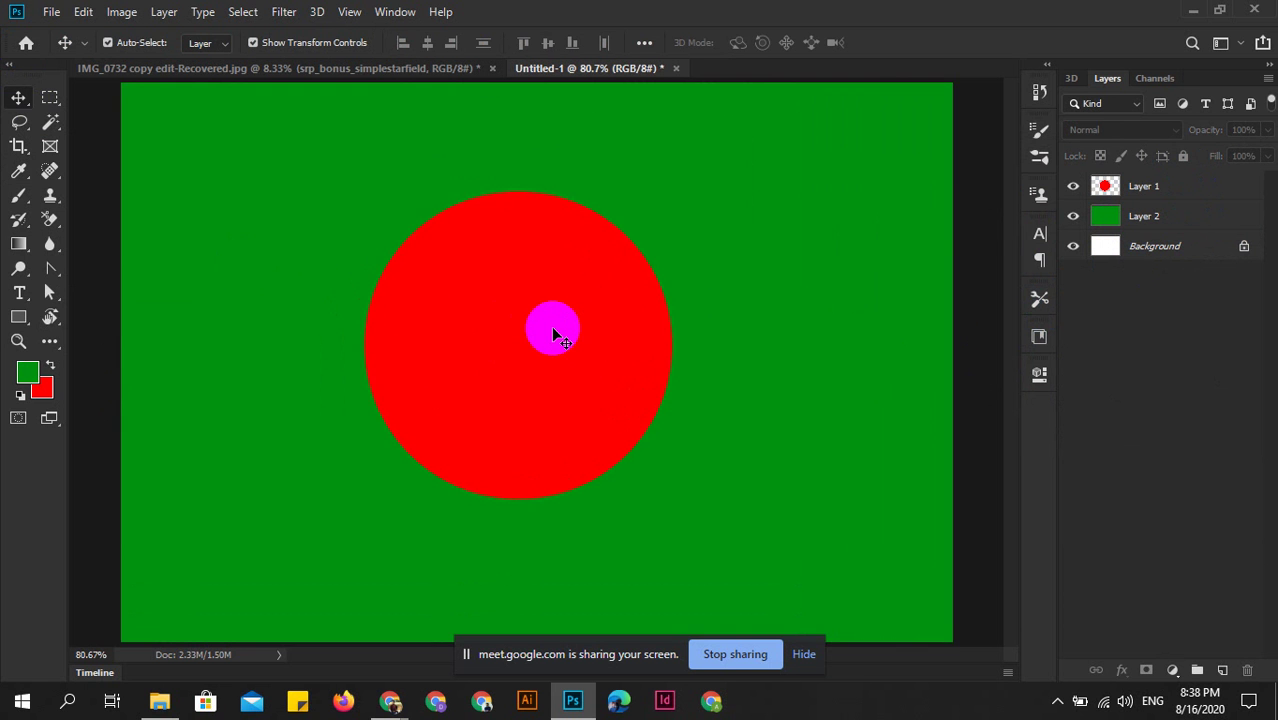
scroll(554, 332, "down", 1)
scroll(553, 334, "down", 1)
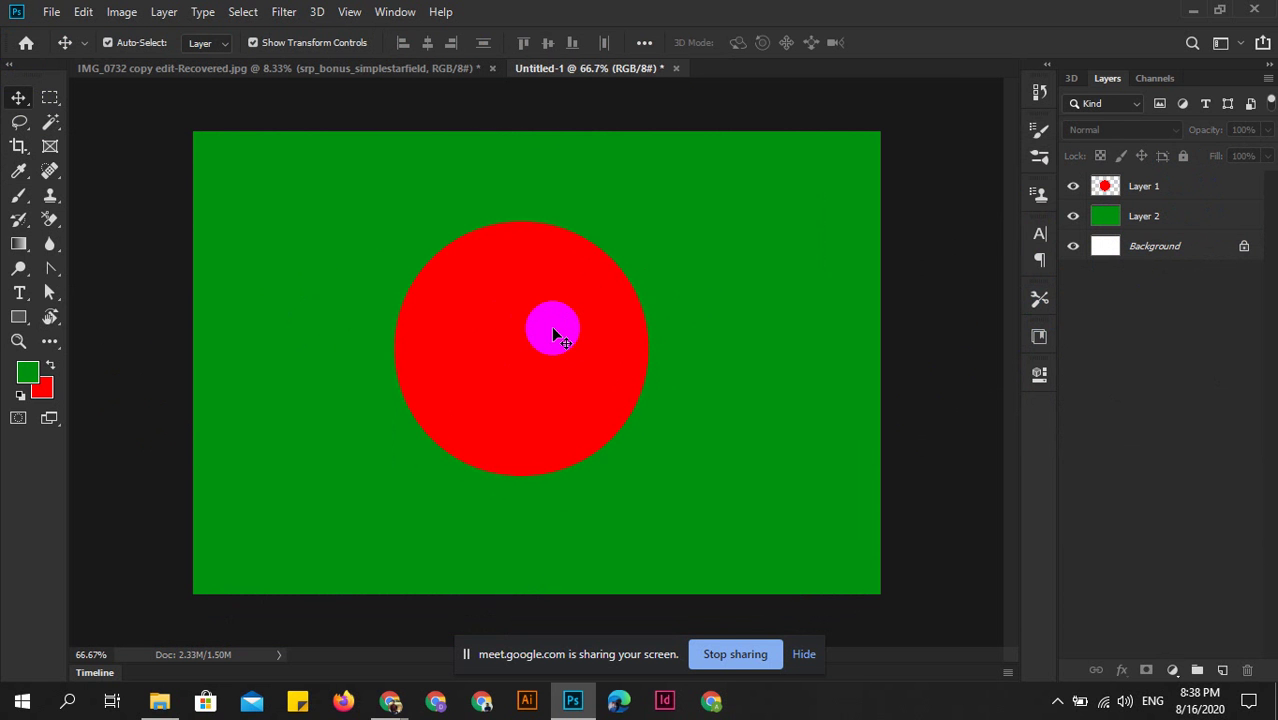
mouse_move(553, 334)
left_mouse_down()
mouse_move(559, 343)
mouse_move(559, 331)
left_mouse_up()
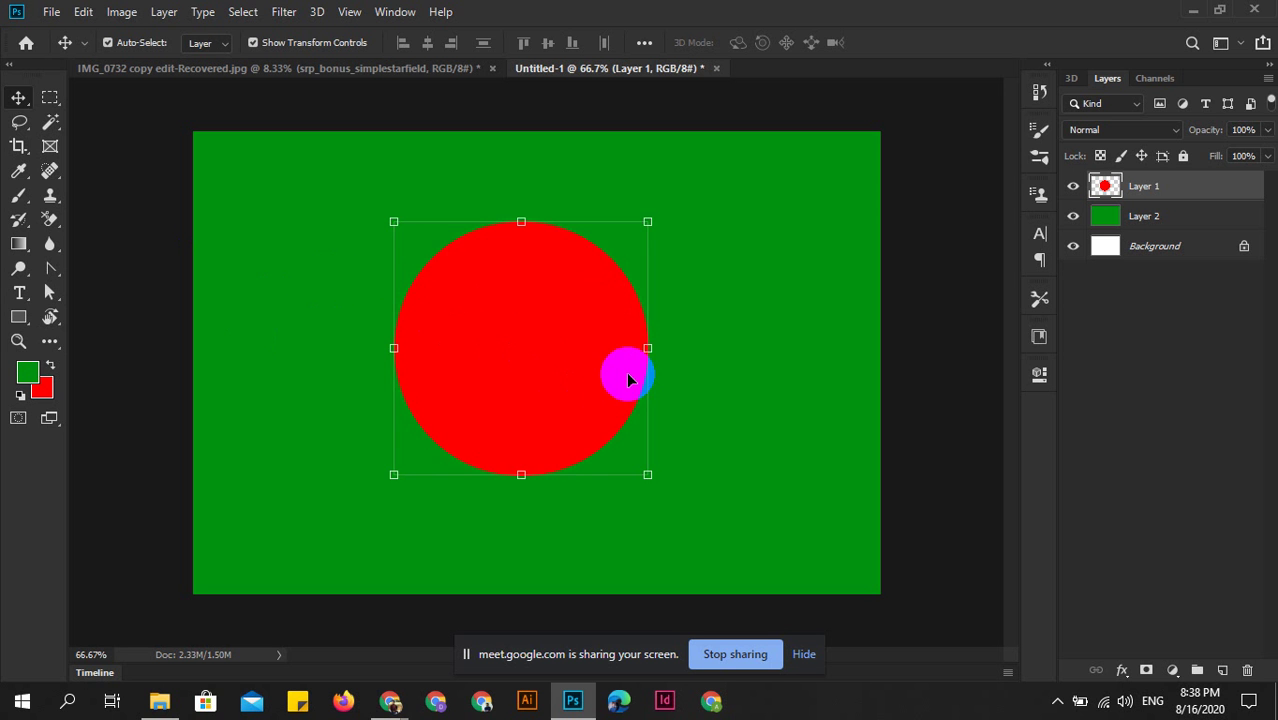
left_click_drag(628, 378, 368, 351)
Switch to the Elliptical Marquee Tool.
left_click(79, 214)
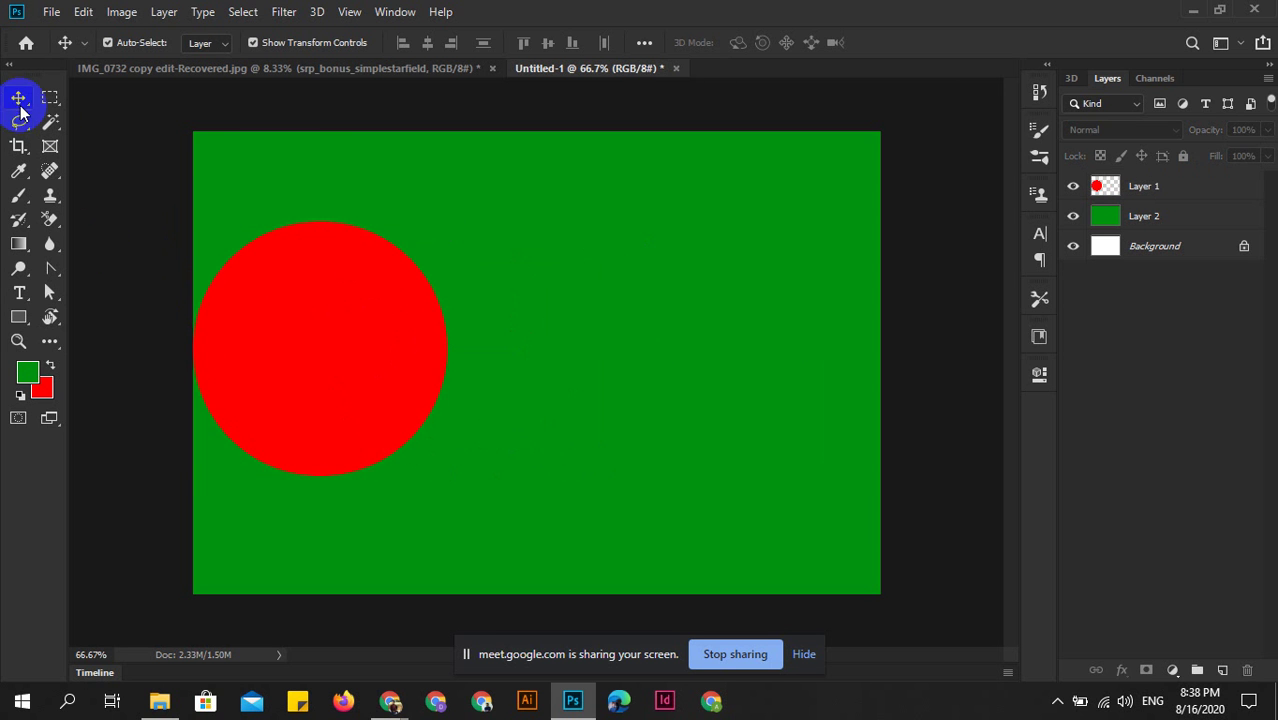
right_click(50, 97)
left_click(120, 114)
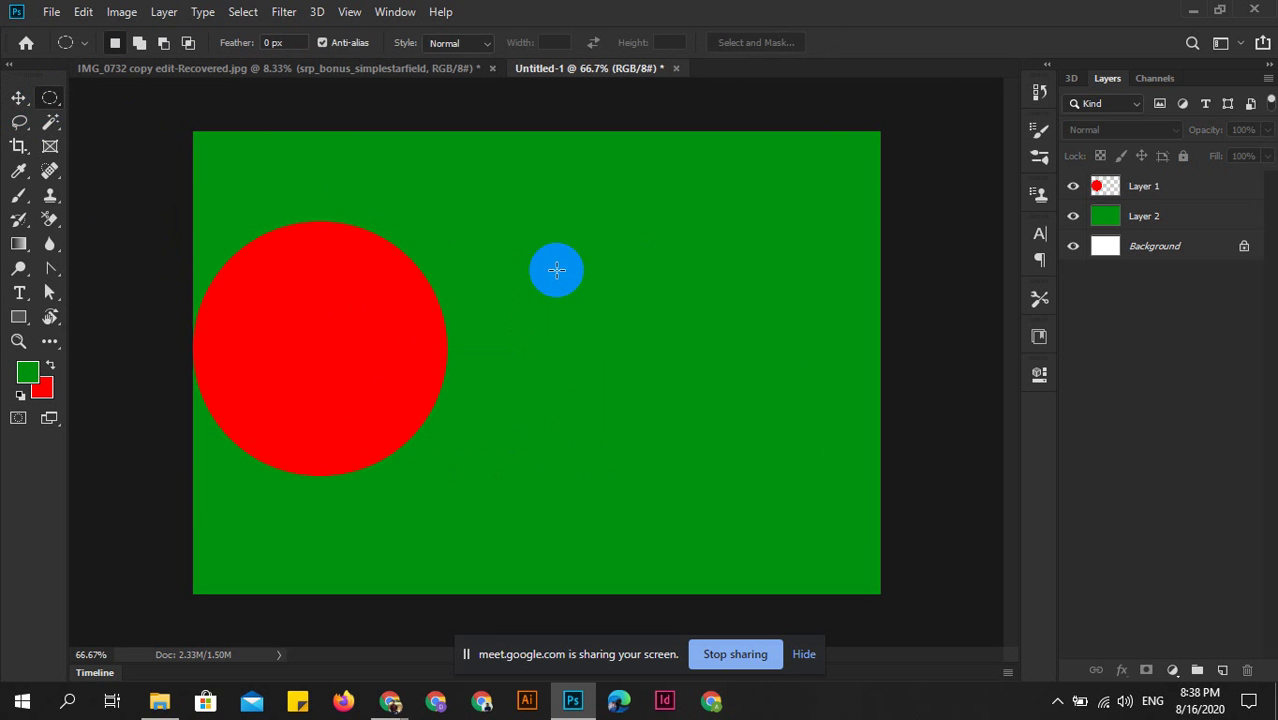
mouse_move(557, 269)
left_mouse_down()
mouse_move(597, 267)
mouse_move(622, 431)
mouse_move(722, 403)
mouse_move(819, 346)
mouse_move(728, 295)
mouse_move(725, 316)
mouse_move(699, 277)
mouse_move(708, 340)
mouse_move(682, 302)
mouse_move(748, 368)
mouse_move(722, 325)
mouse_move(754, 334)
mouse_move(626, 291)
mouse_move(605, 265)
mouse_move(660, 344)
mouse_move(850, 471)
mouse_move(645, 331)
mouse_move(699, 379)
mouse_move(857, 486)
mouse_move(668, 348)
mouse_move(828, 470)
left_mouse_up()
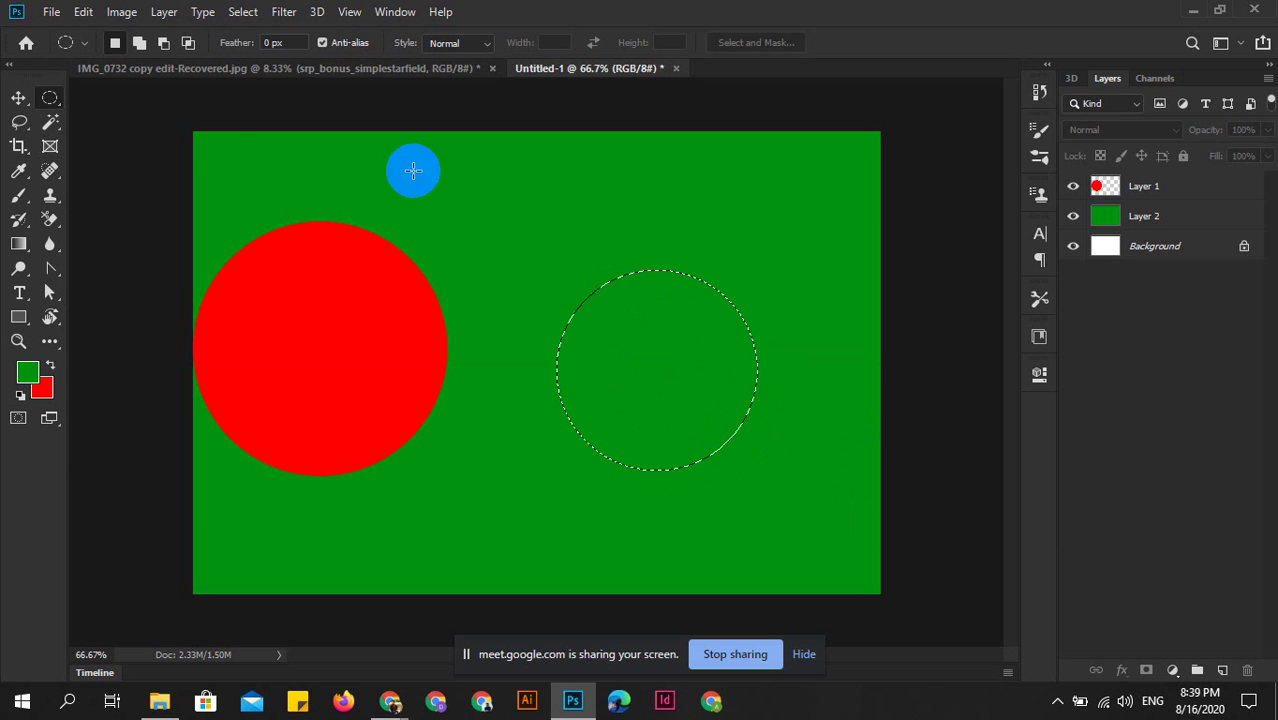
right_click(50, 98)
left_click(157, 99)
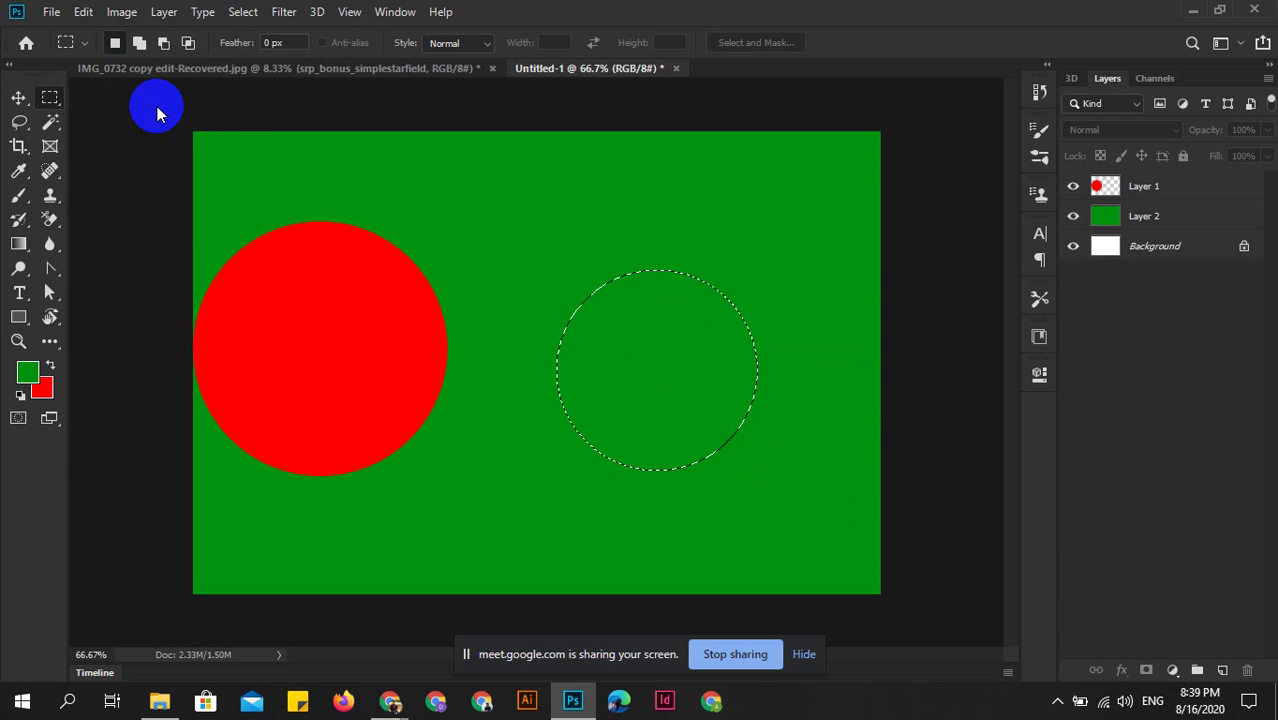
mouse_move(435, 153)
left_mouse_down()
mouse_move(577, 233)
mouse_move(765, 183)
mouse_move(767, 284)
mouse_move(534, 237)
mouse_move(545, 265)
mouse_move(822, 443)
mouse_move(762, 417)
mouse_move(547, 264)
mouse_move(626, 341)
mouse_move(435, 153)
left_mouse_up()
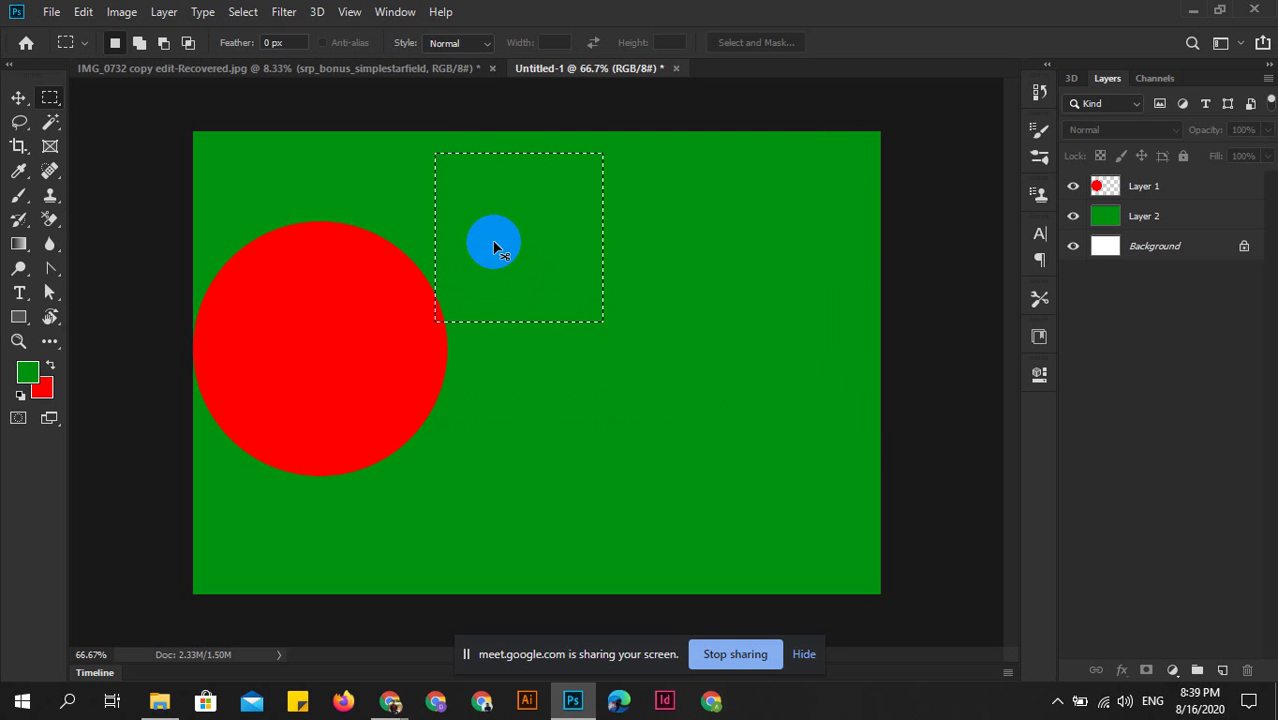
left_click_drag(525, 265, 627, 369)
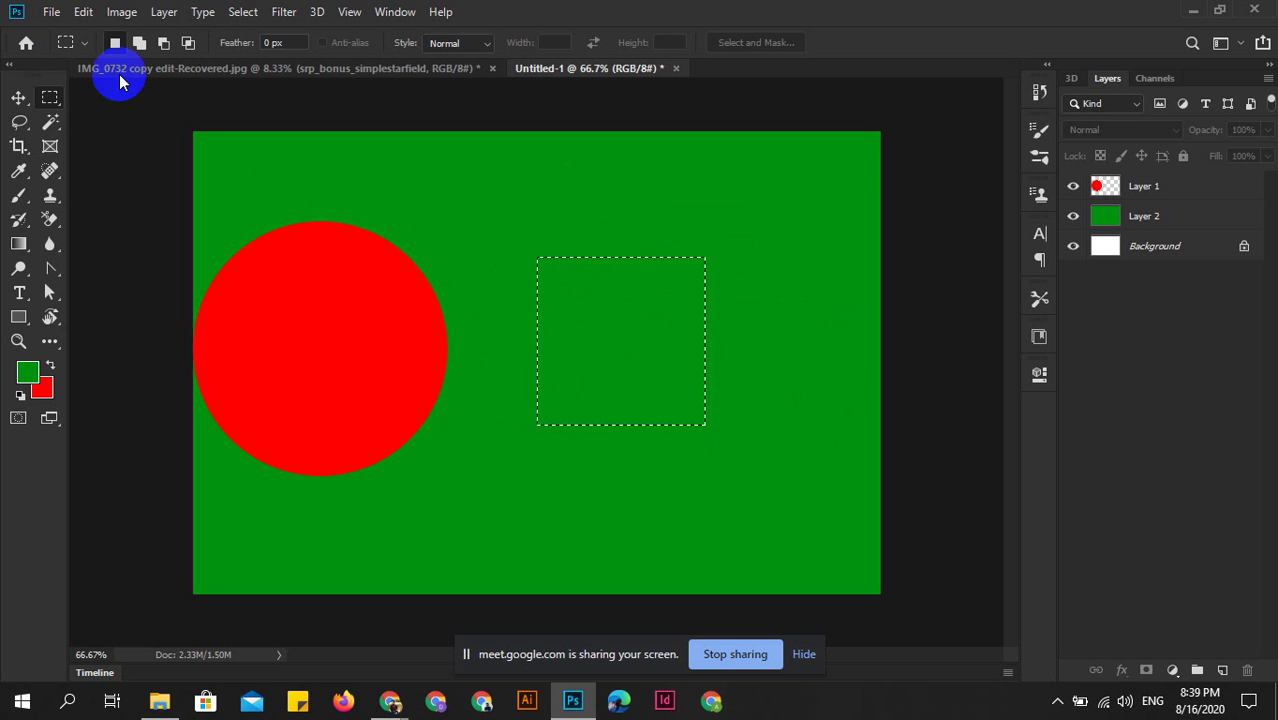
left_click_drag(625, 364, 550, 341)
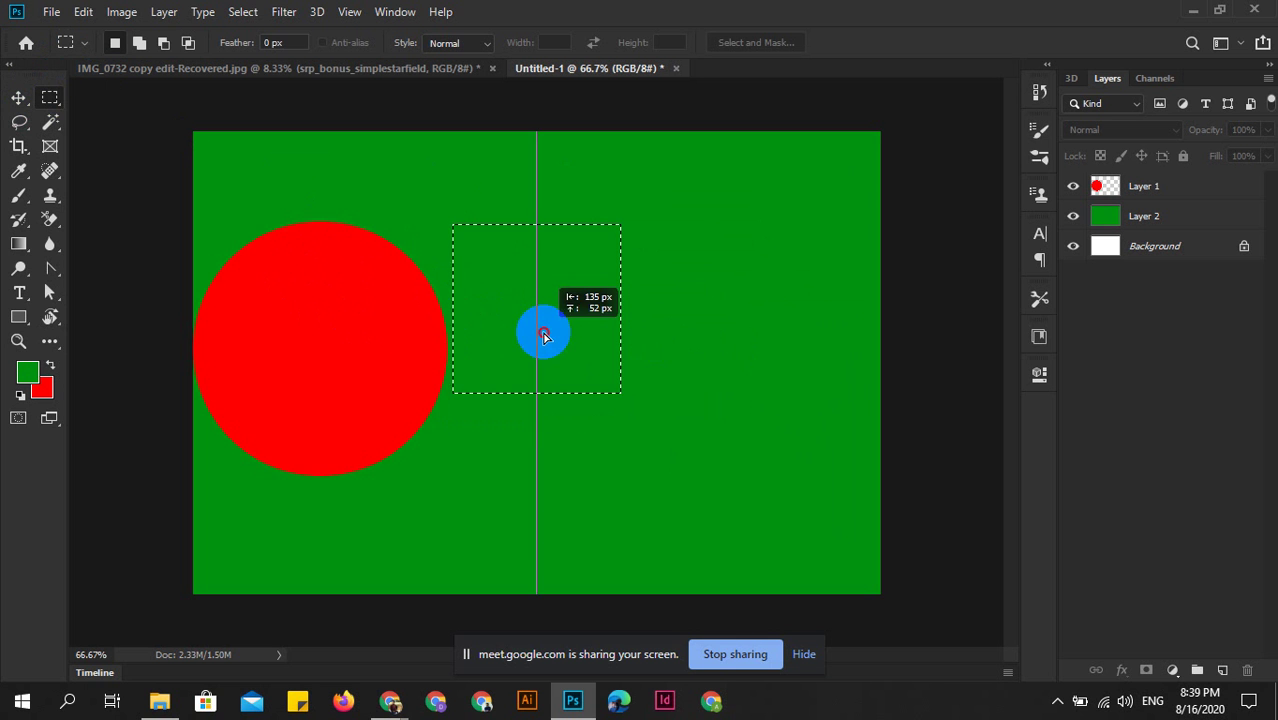
left_click(18, 97)
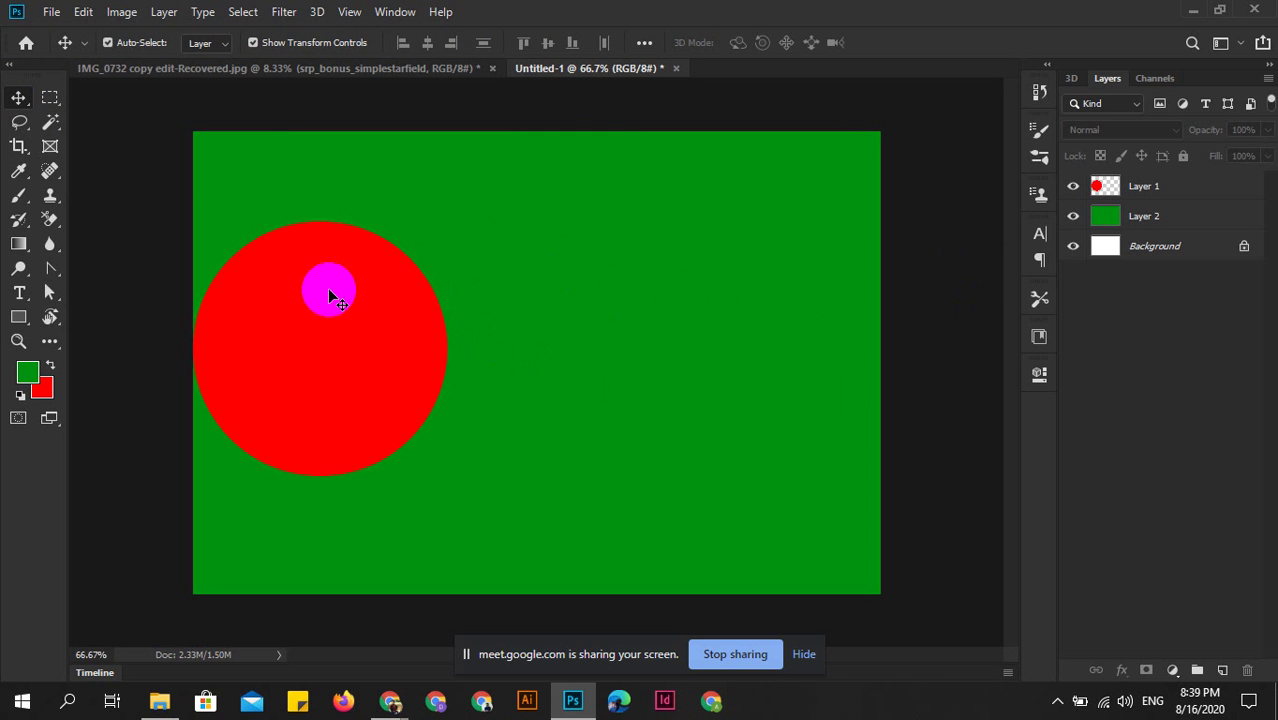
Move the red circle to the centre and fill a tall red rectangle to its left.
left_click_drag(257, 288, 566, 348)
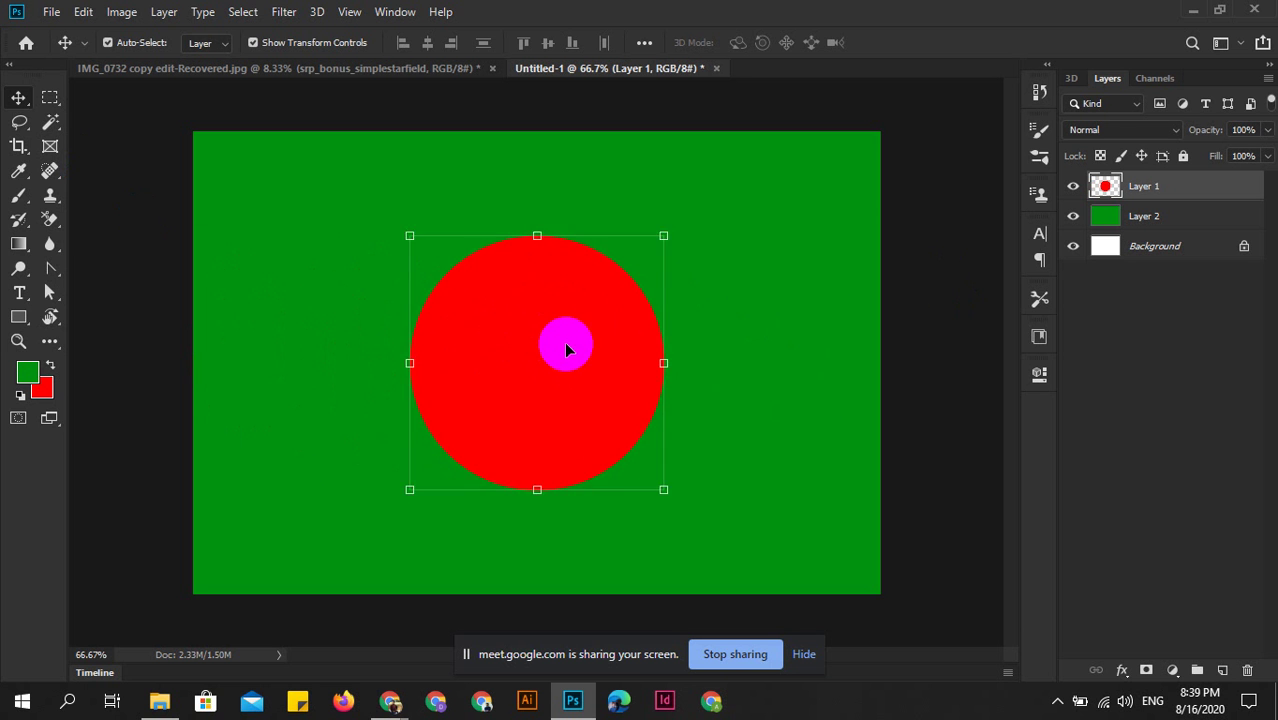
left_click_drag(566, 348, 570, 345)
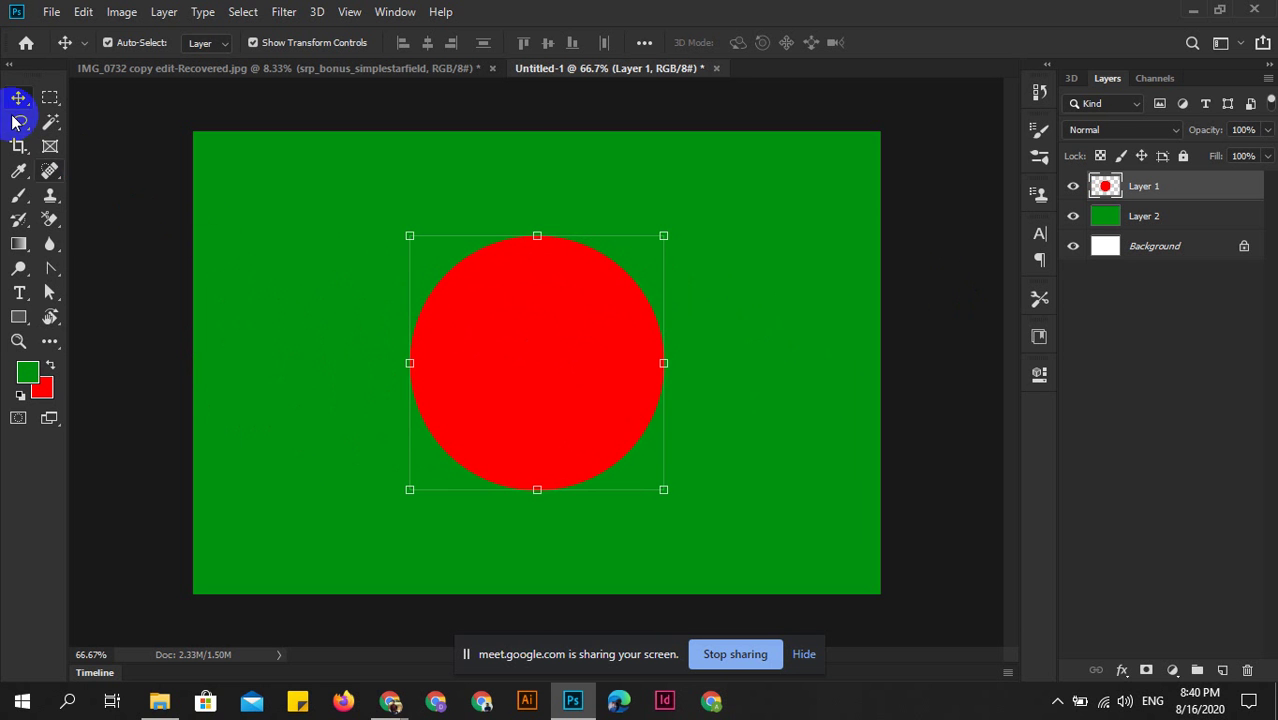
left_click(50, 97)
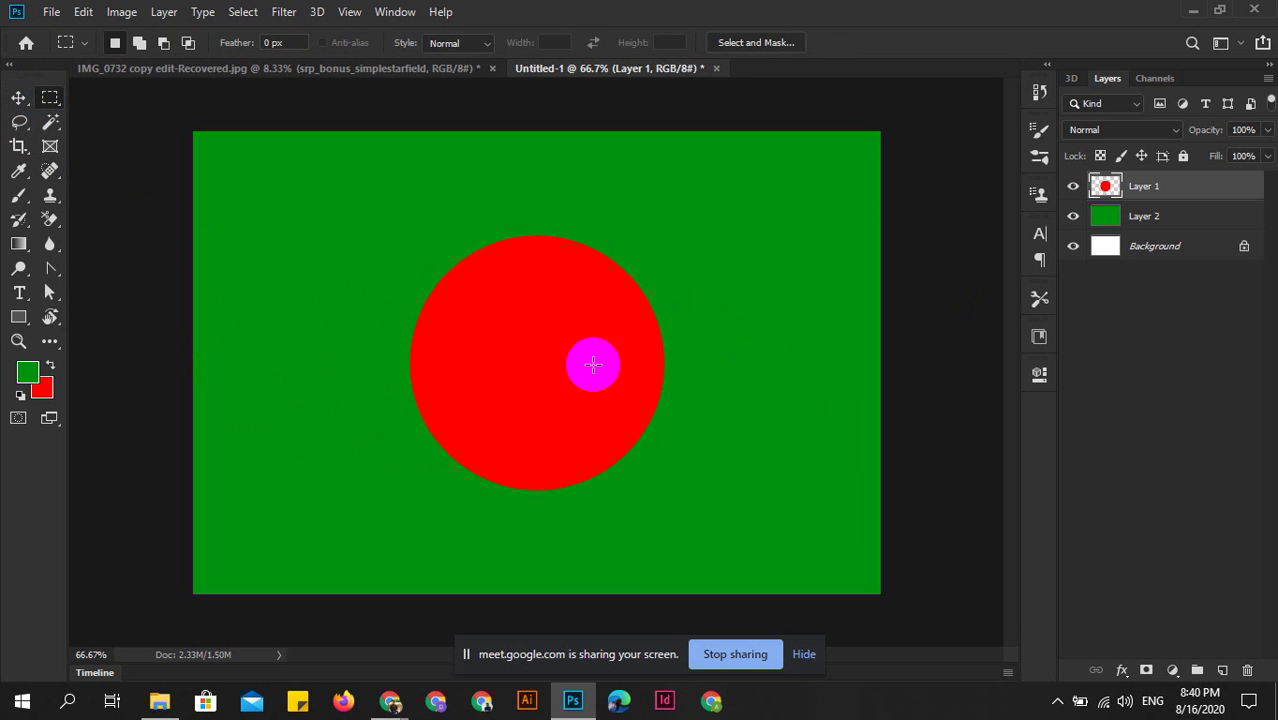
left_click_drag(224, 202, 362, 442)
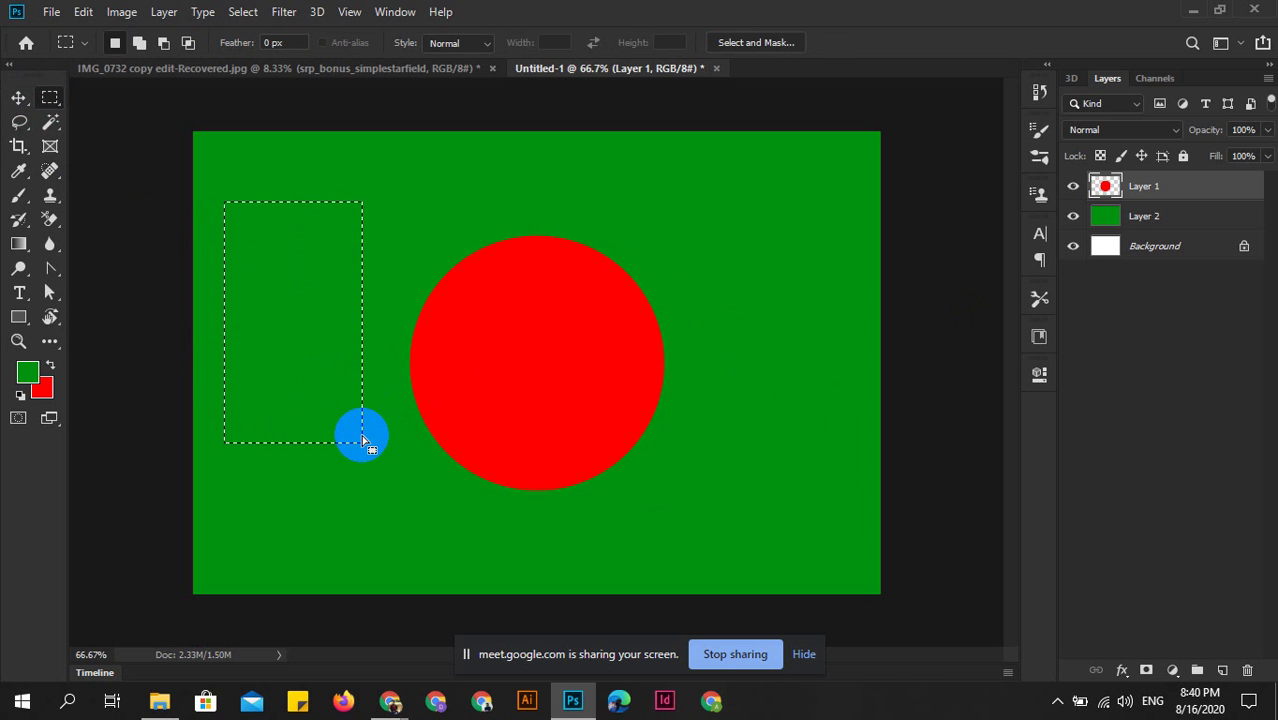
key("alt+BackSpace")
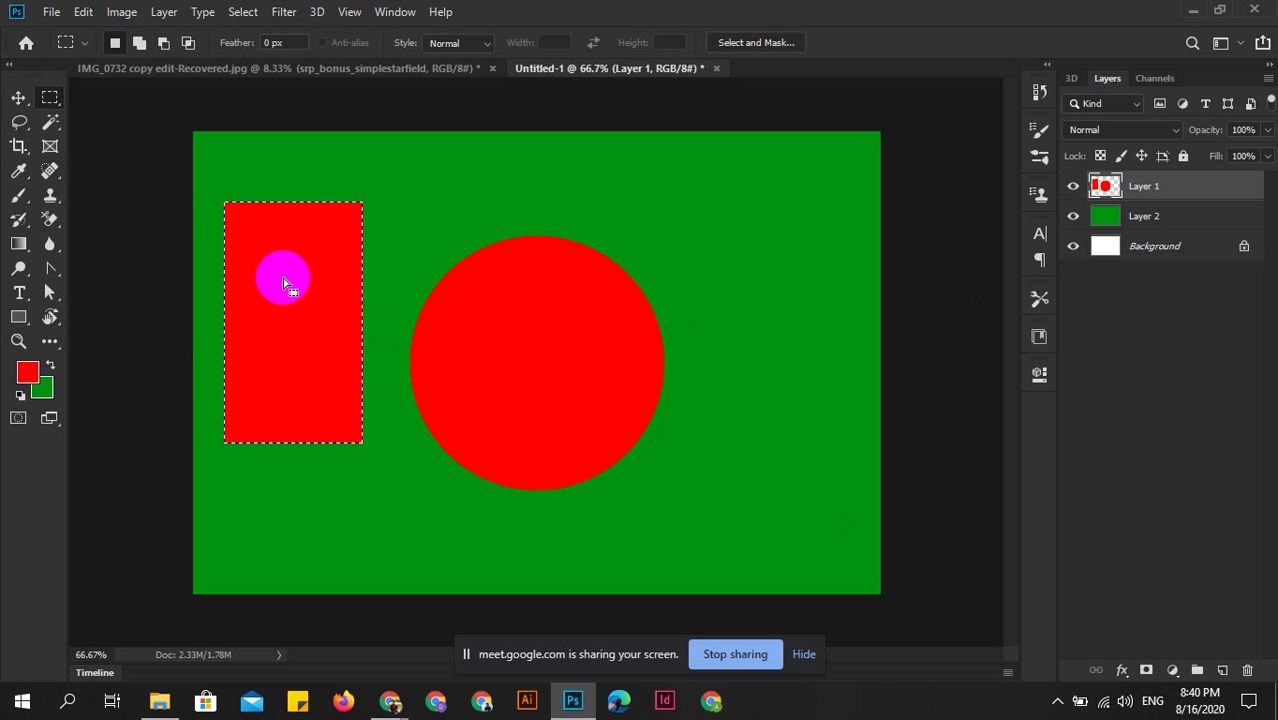
left_click(52, 105)
Deselect the red rectangle and drag the rectangle and circle together.
right_click(255, 344)
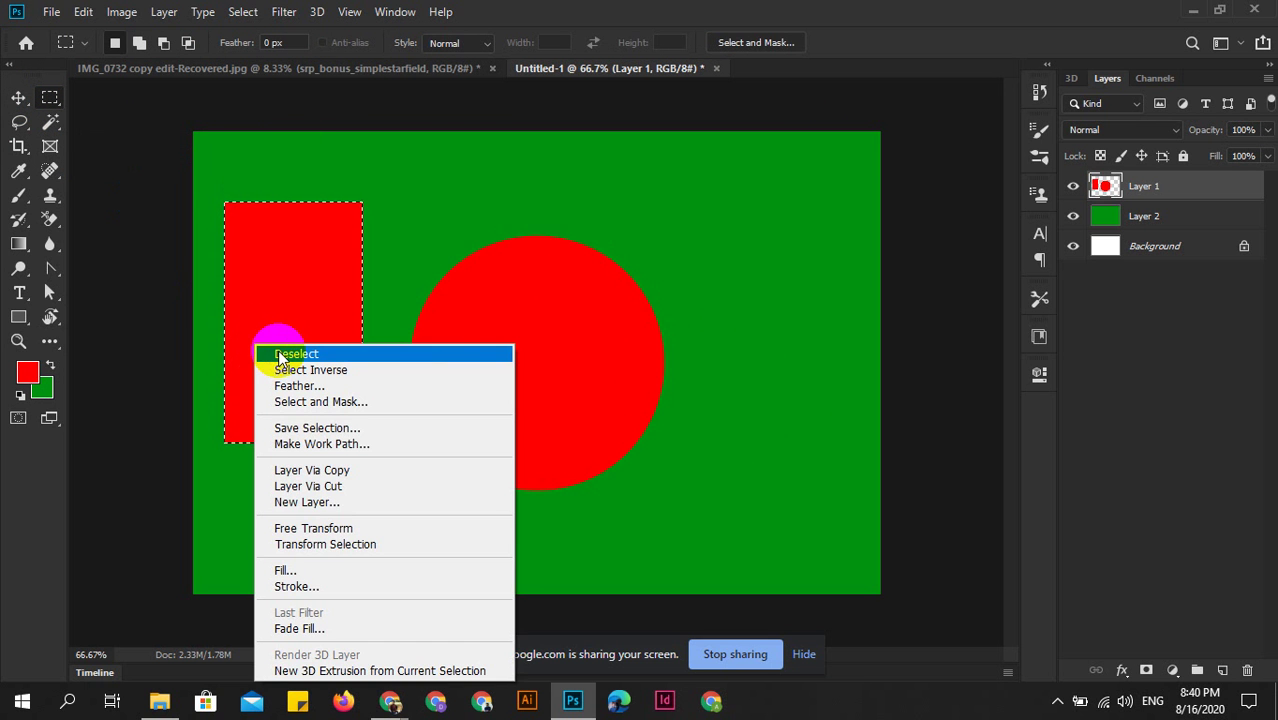
left_click(281, 355)
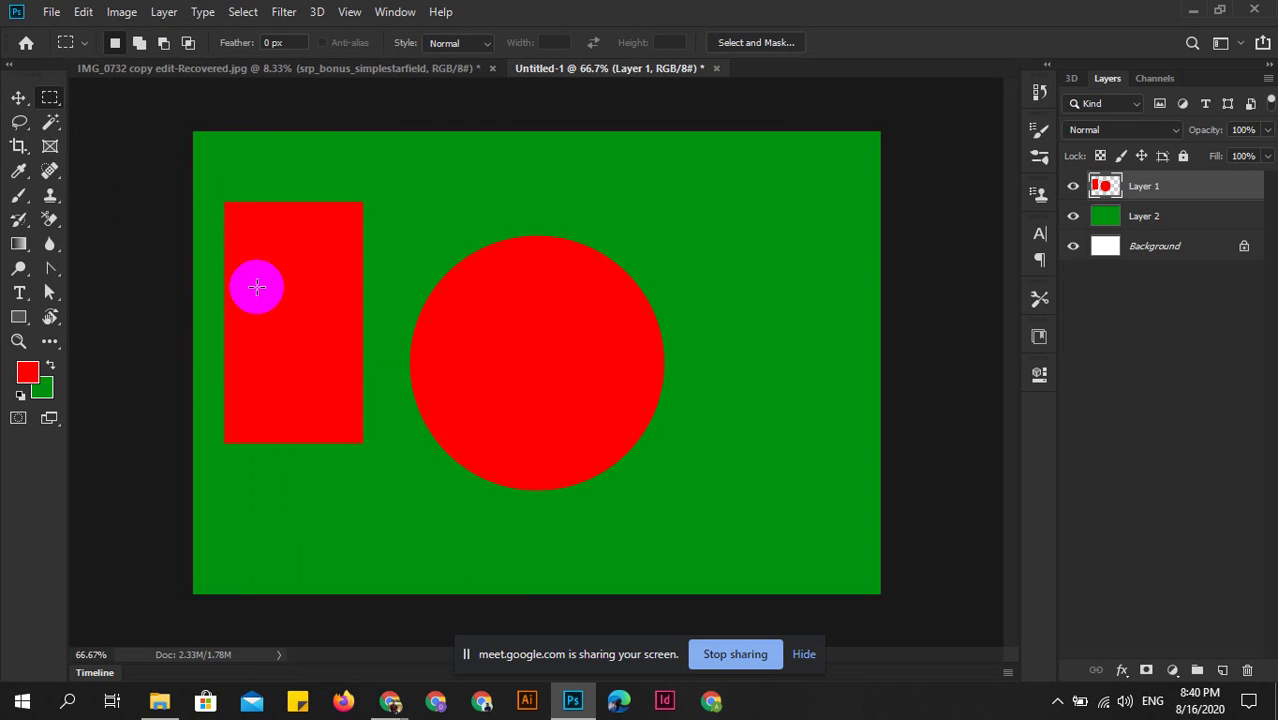
left_click(17, 98)
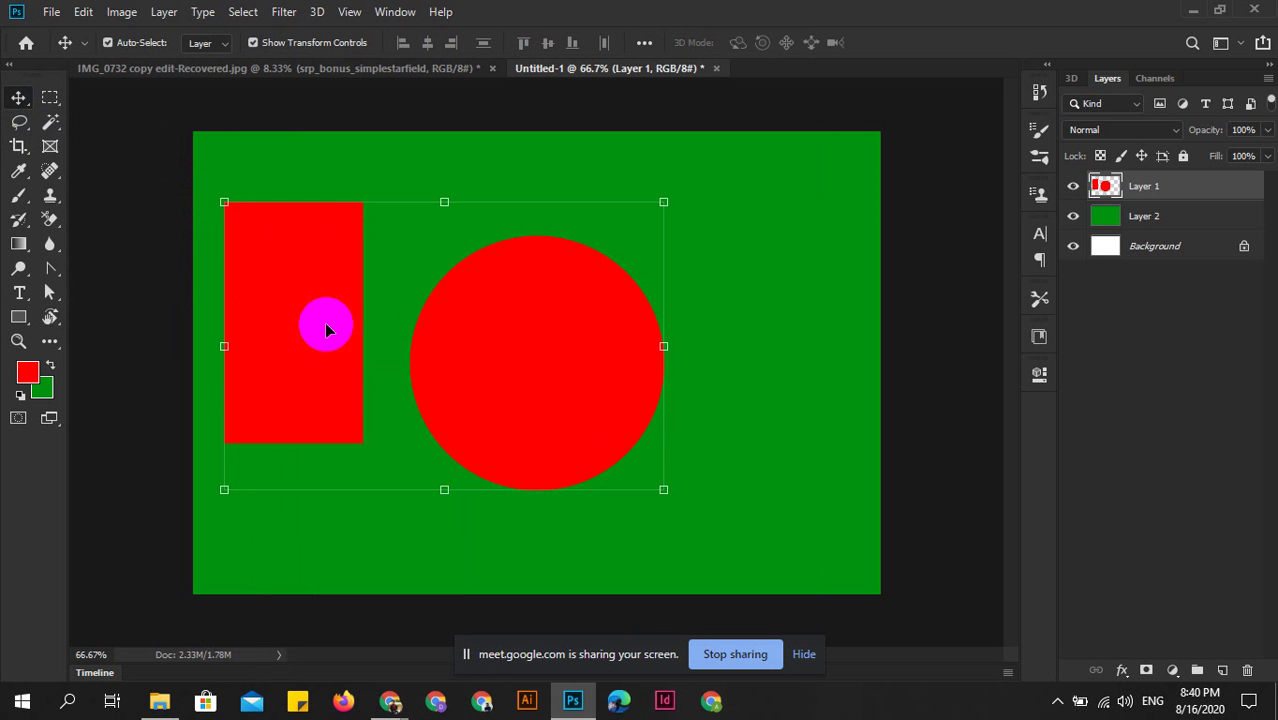
mouse_move(288, 334)
left_mouse_down()
mouse_move(343, 313)
mouse_move(351, 346)
left_mouse_up()
mouse_move(605, 371)
left_mouse_down()
mouse_move(622, 371)
mouse_move(602, 362)
left_mouse_up()
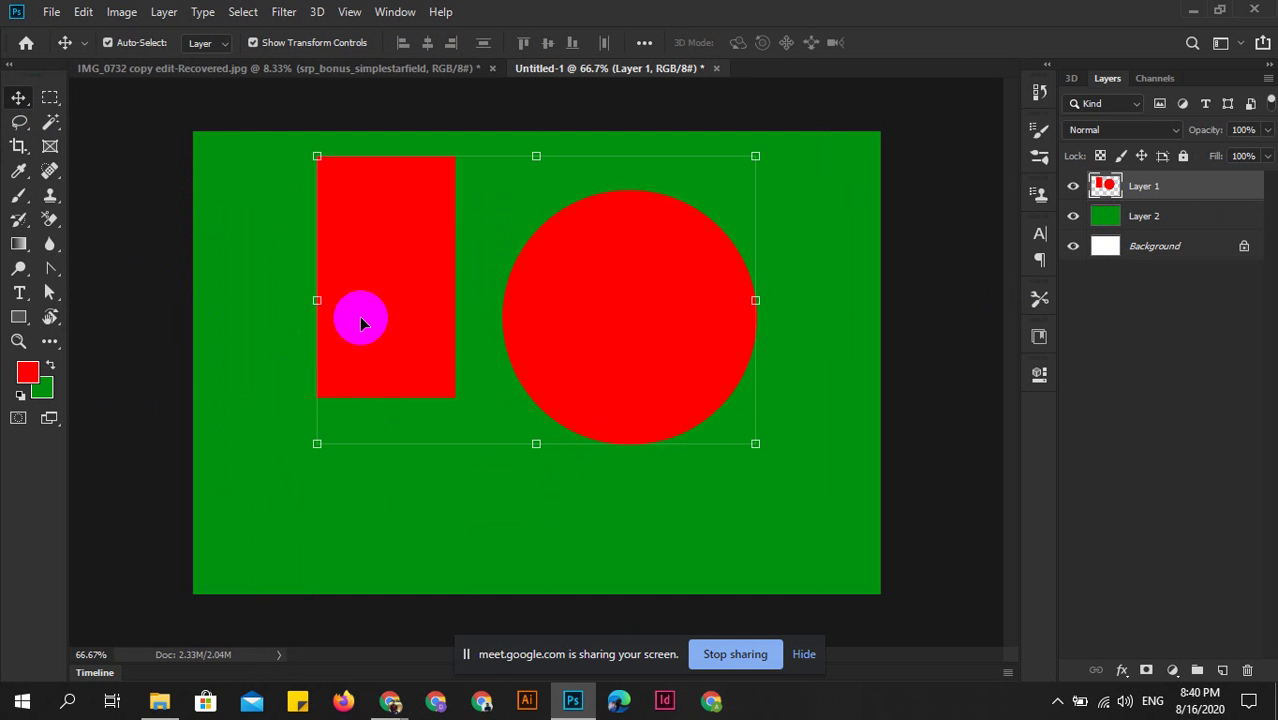
Fine-tune the shapes' position, settling them slightly further right on the canvas.
mouse_move(364, 320)
left_mouse_down()
mouse_move(312, 340)
mouse_move(341, 328)
left_mouse_up()
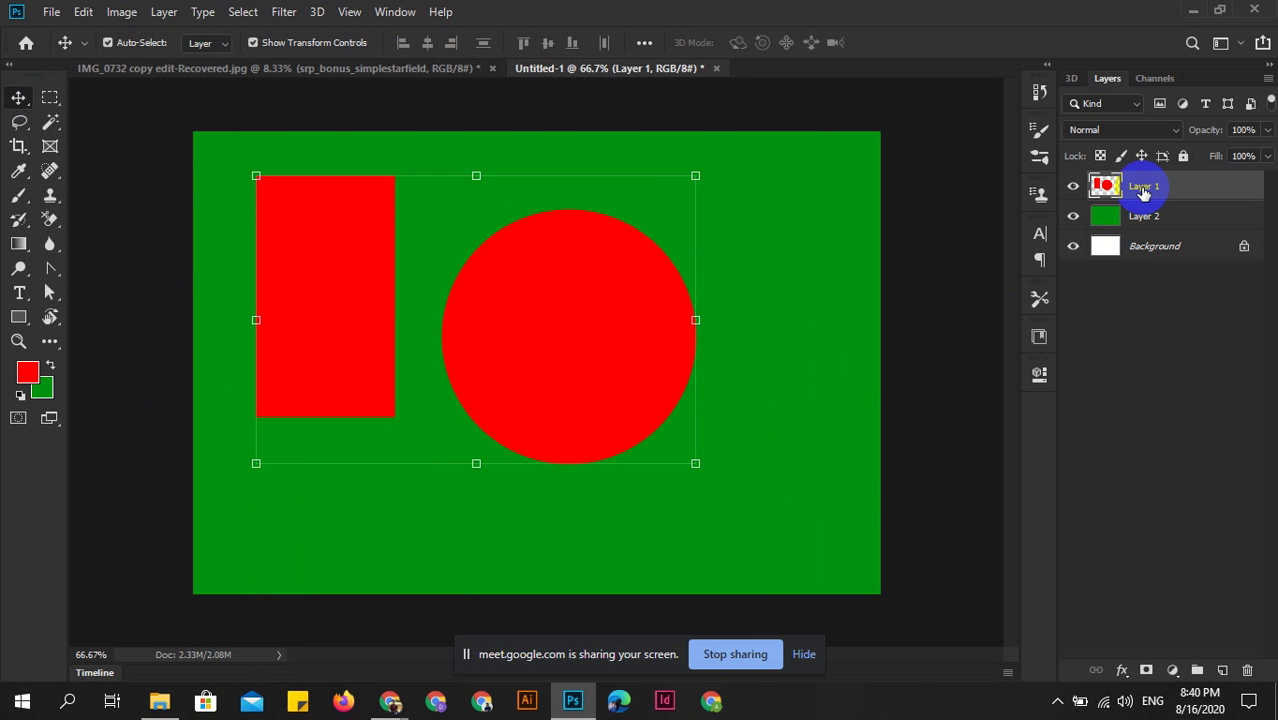
left_click_drag(596, 430, 645, 457)
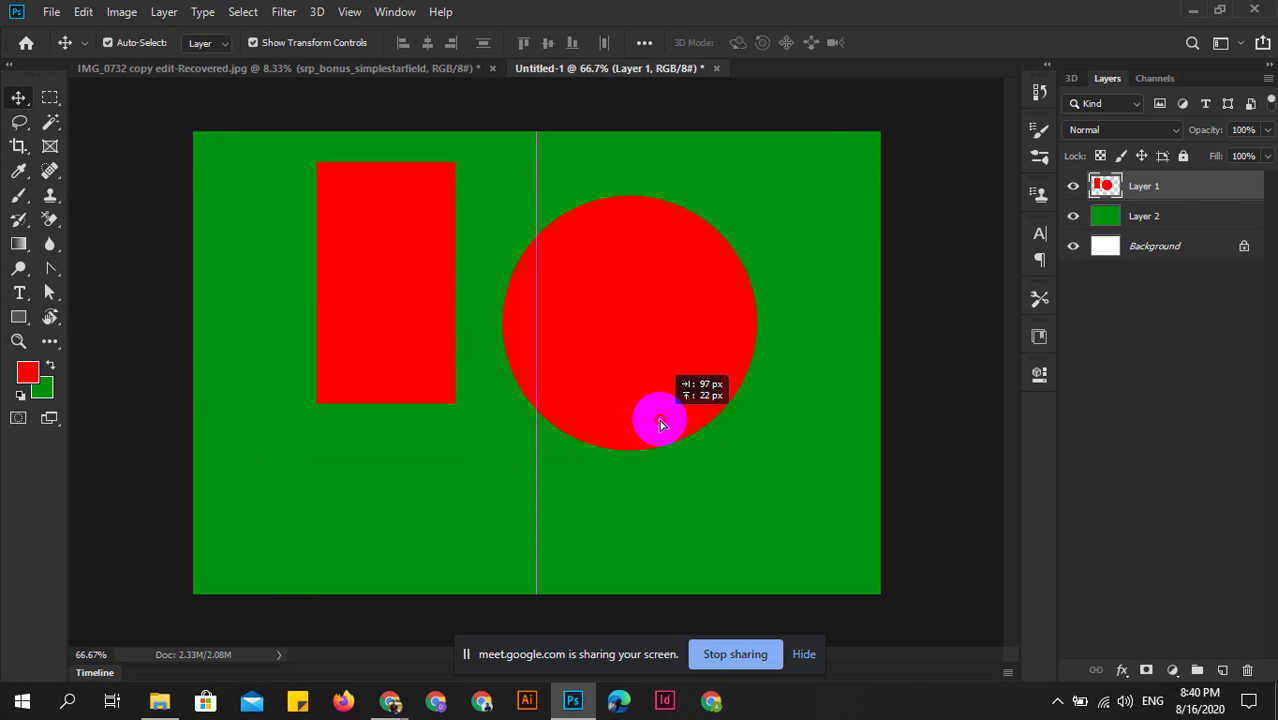
left_click_drag(672, 442, 659, 371)
mouse_move(631, 324)
left_mouse_down()
mouse_move(774, 278)
mouse_move(740, 328)
left_mouse_up()
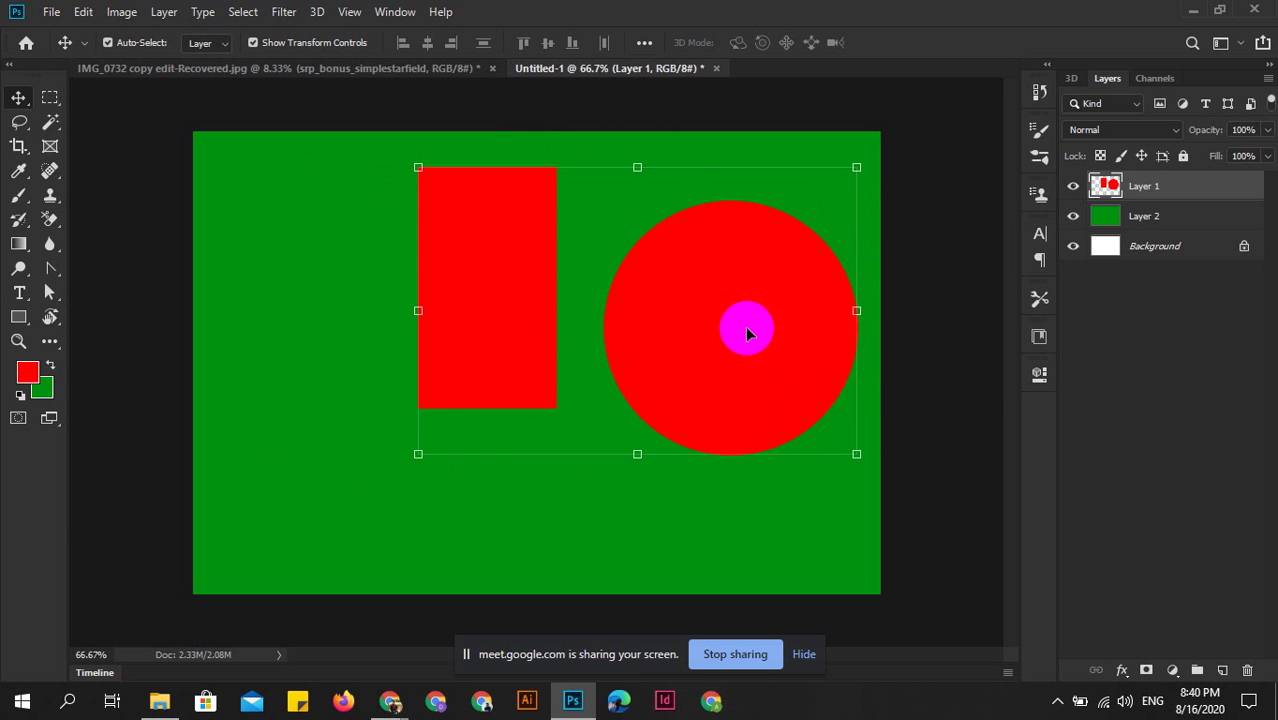
left_click(765, 362)
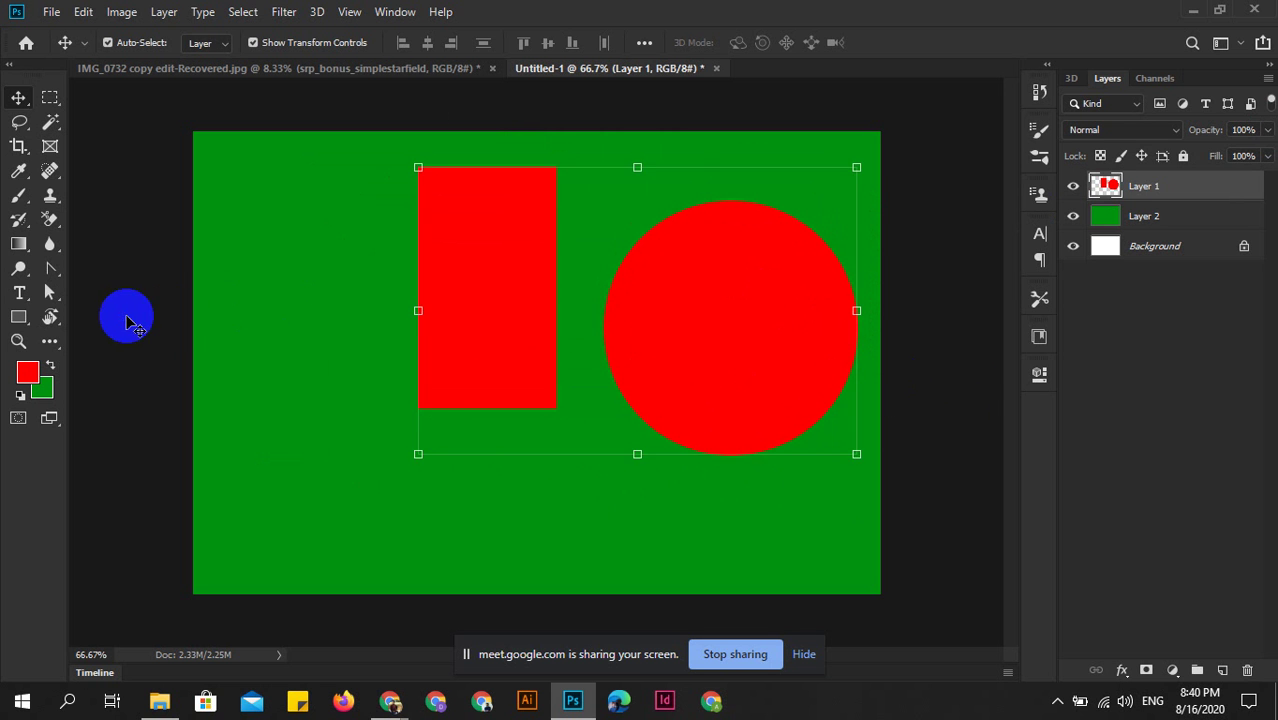
left_click(126, 317)
left_click(500, 338)
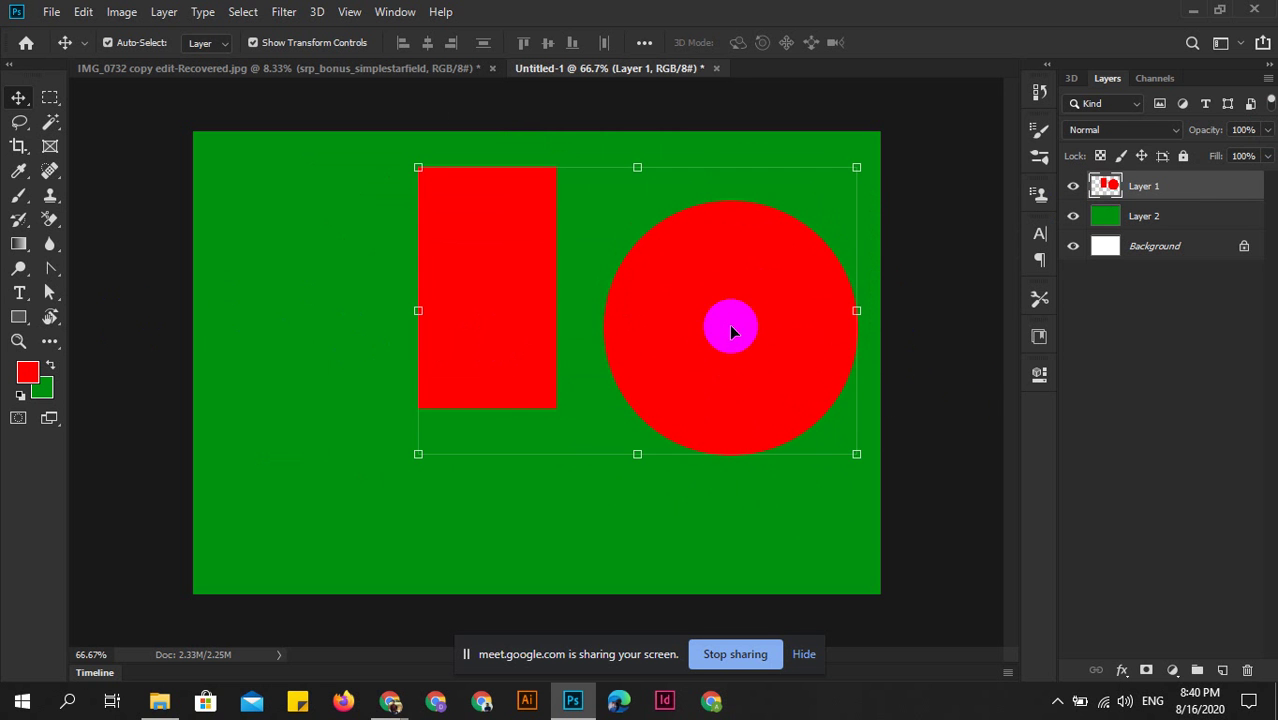
left_click_drag(757, 294, 652, 318)
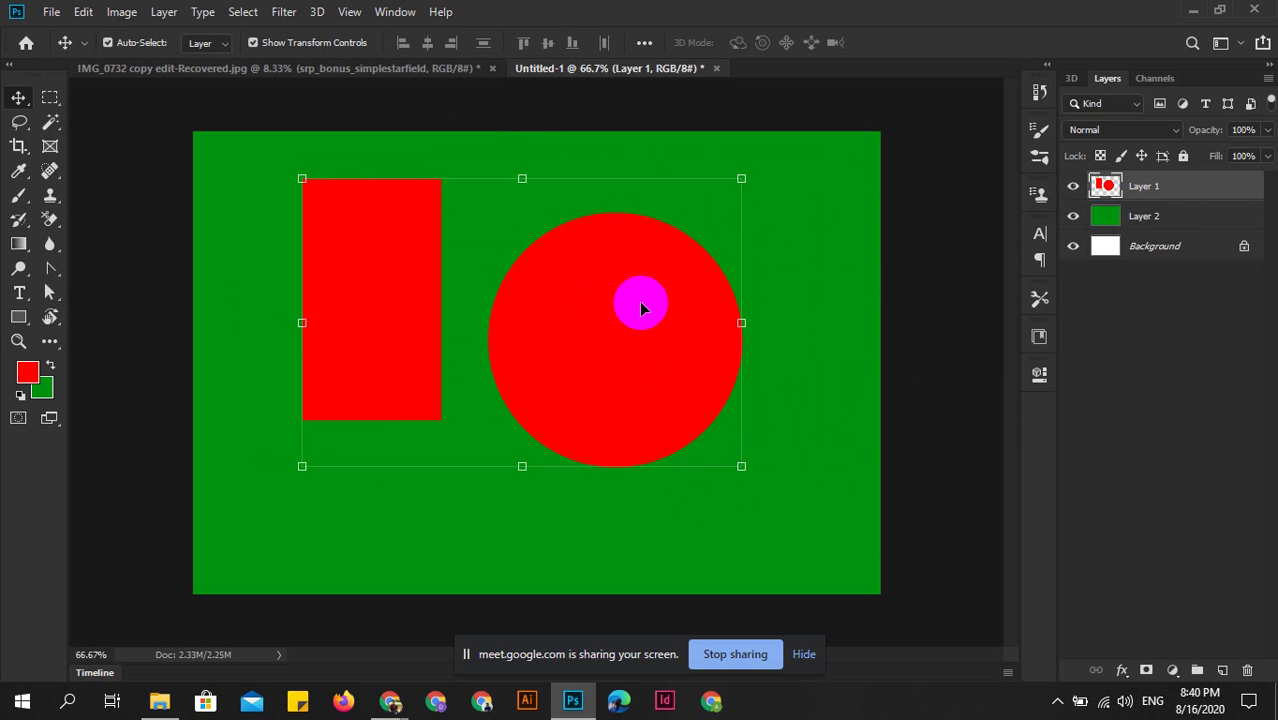
Refill the rectangle selection in red on its own new Layer 3.
key("ctrl")
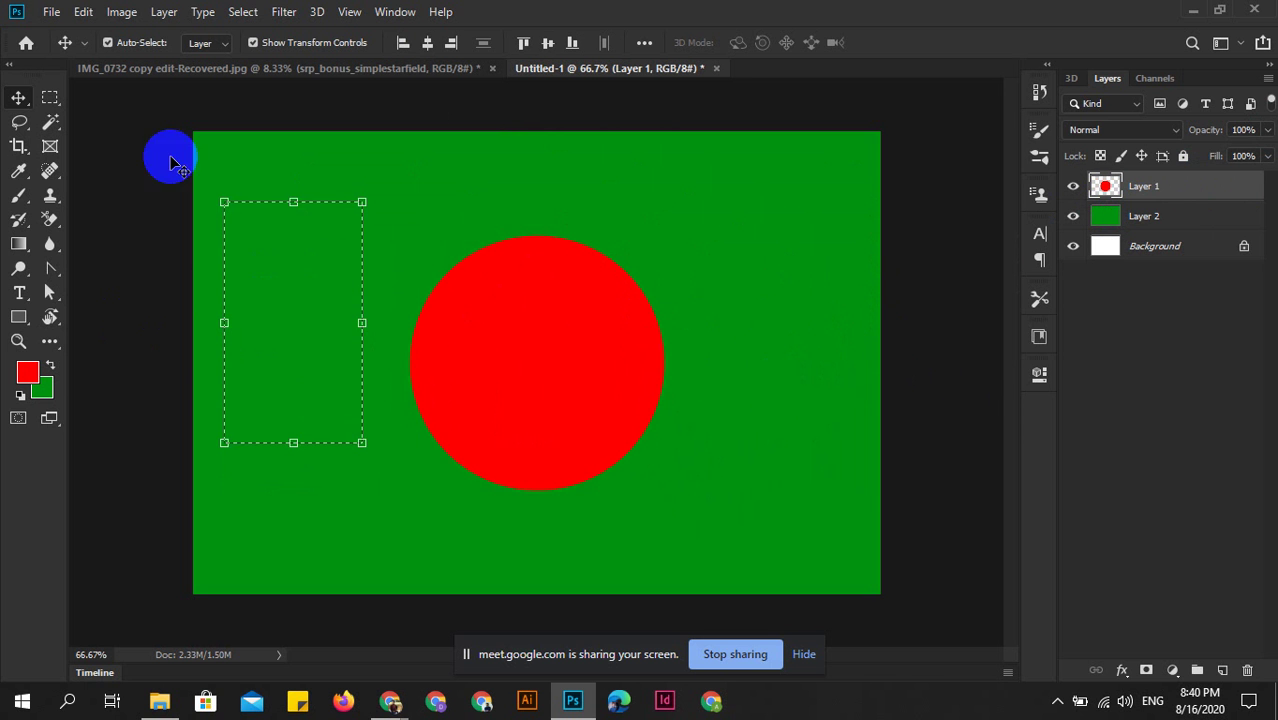
left_click(50, 97)
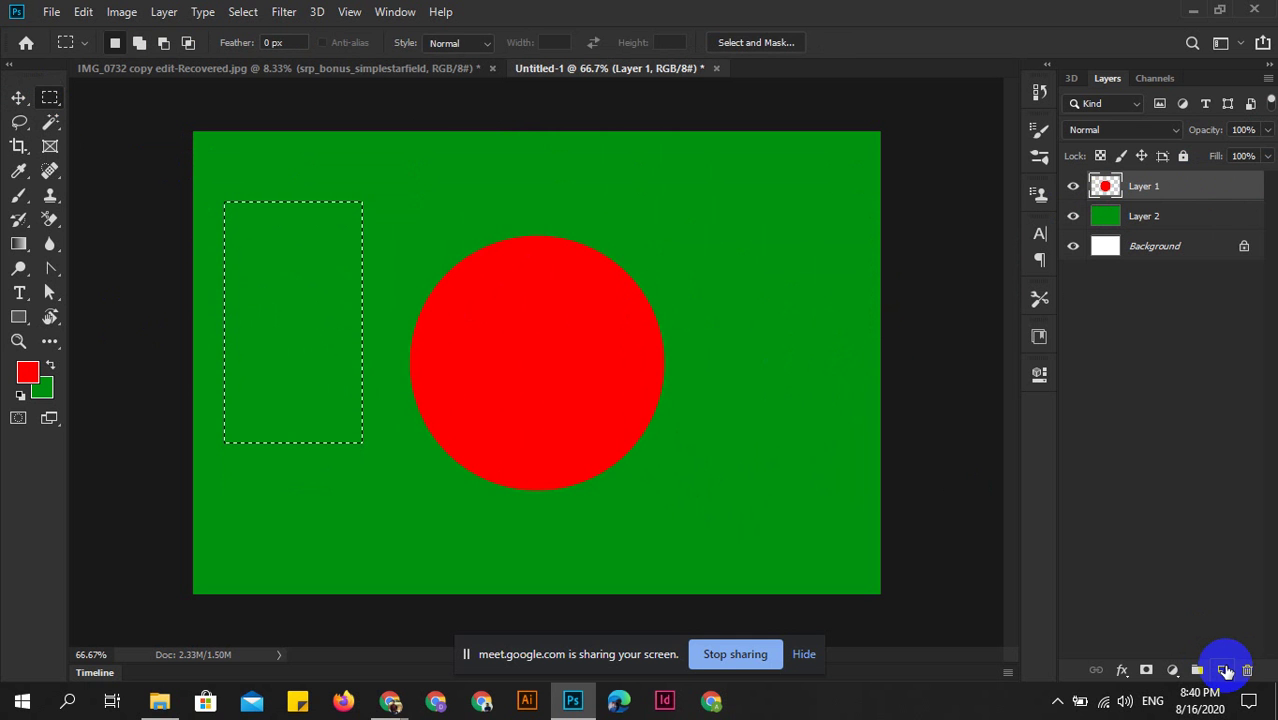
left_click(1225, 670)
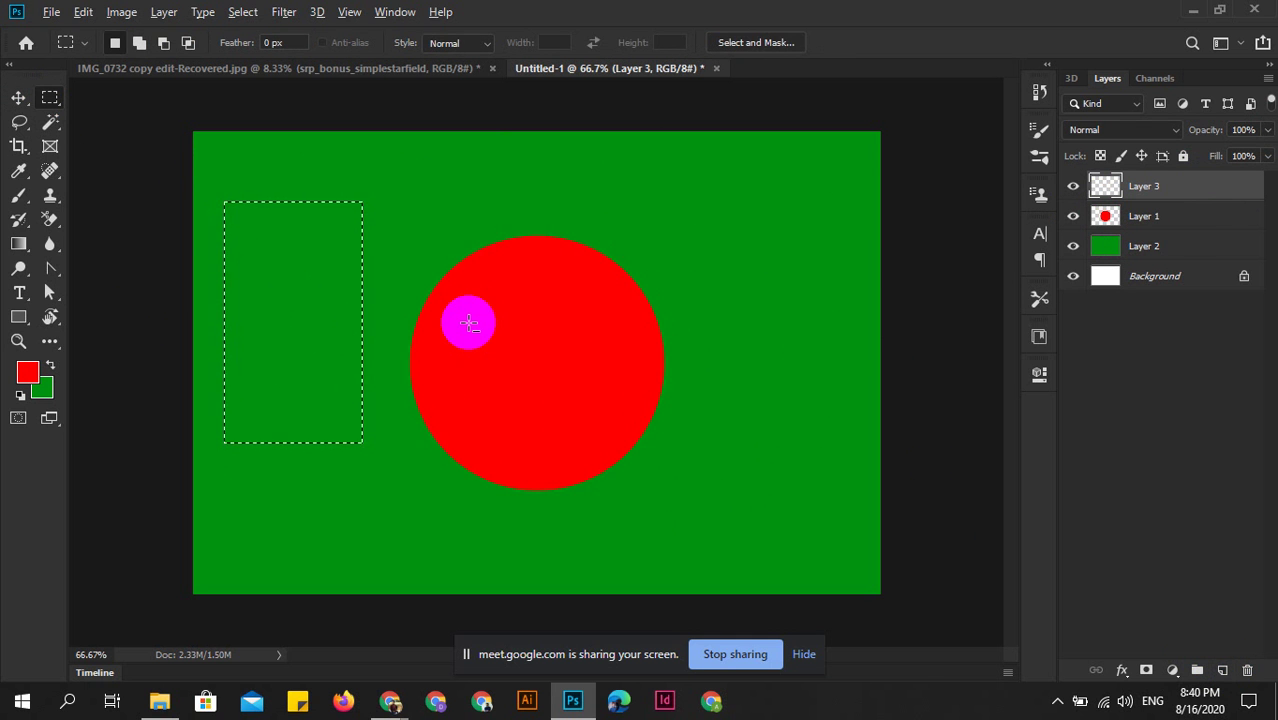
key("alt+BackSpace")
Deselect and move the red rectangle to the right side of the canvas.
right_click(262, 267)
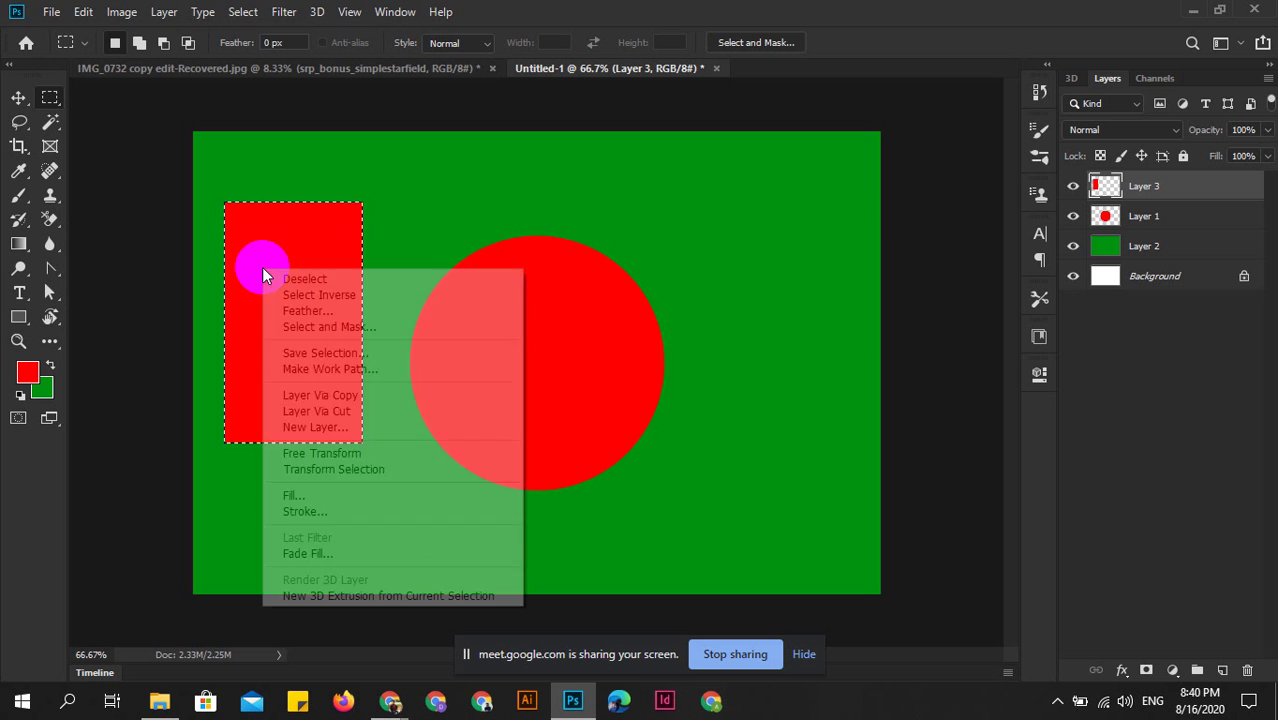
left_click(305, 279)
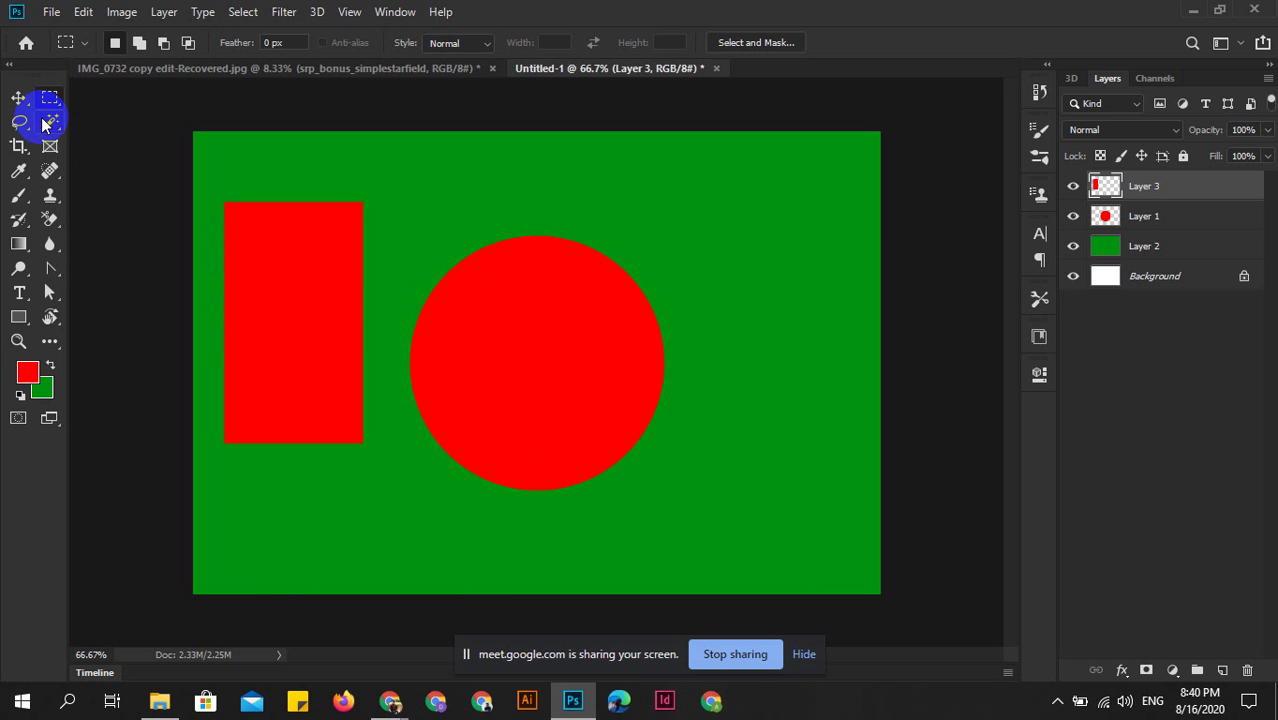
left_click(18, 97)
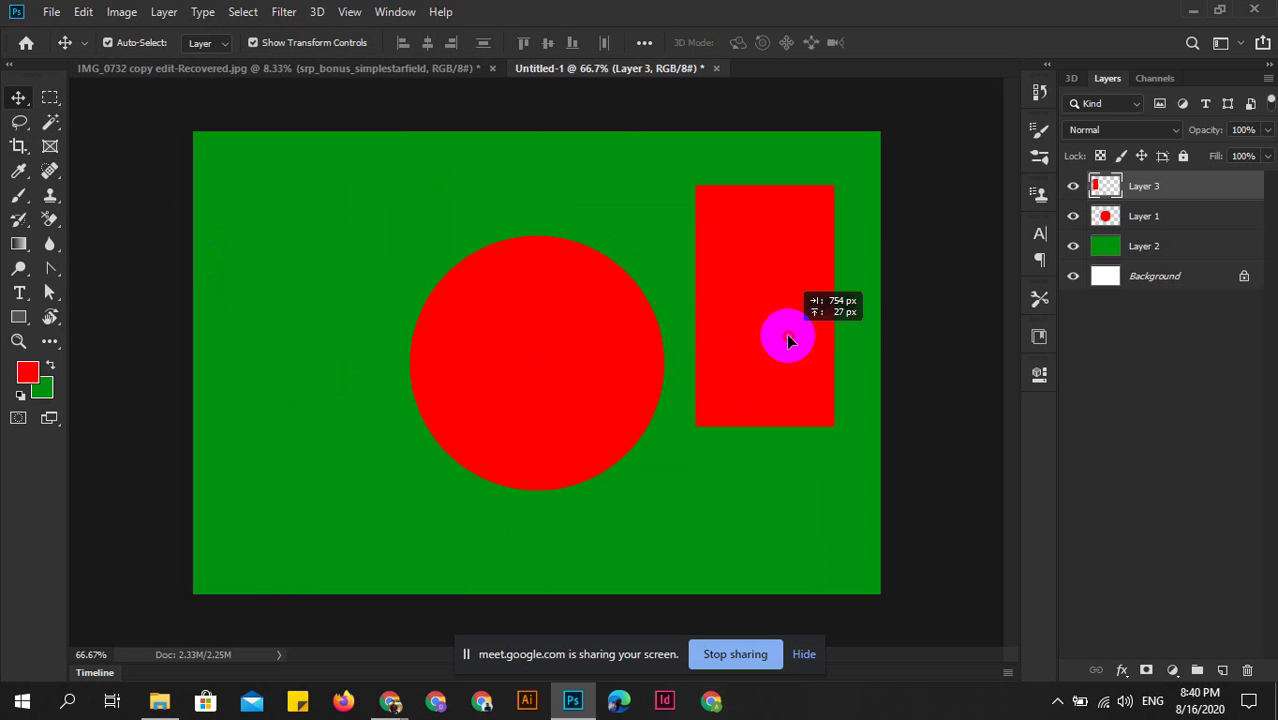
left_click_drag(316, 358, 786, 356)
mouse_move(608, 354)
left_mouse_down()
mouse_move(579, 341)
mouse_move(609, 351)
left_mouse_up()
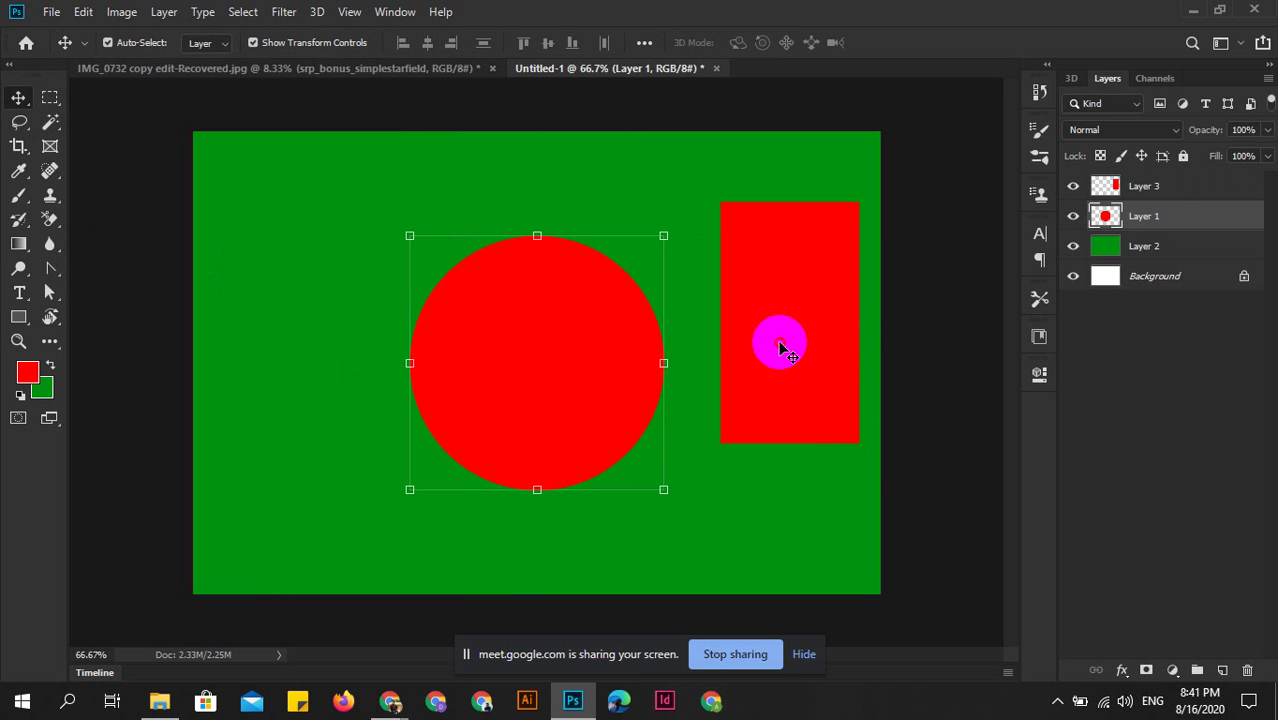
left_click_drag(776, 342, 757, 352)
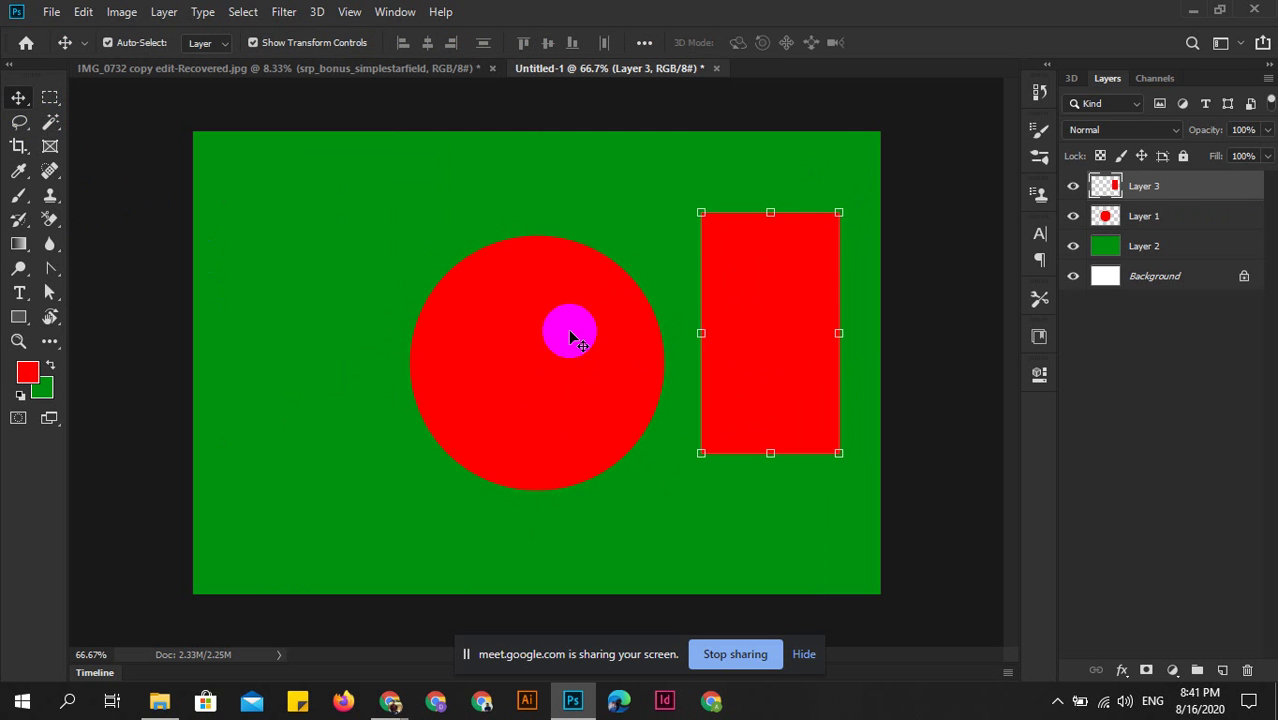
Align the rectangle's centre with the red circle's centre line.
left_click(571, 334)
left_click_drag(785, 294, 820, 305)
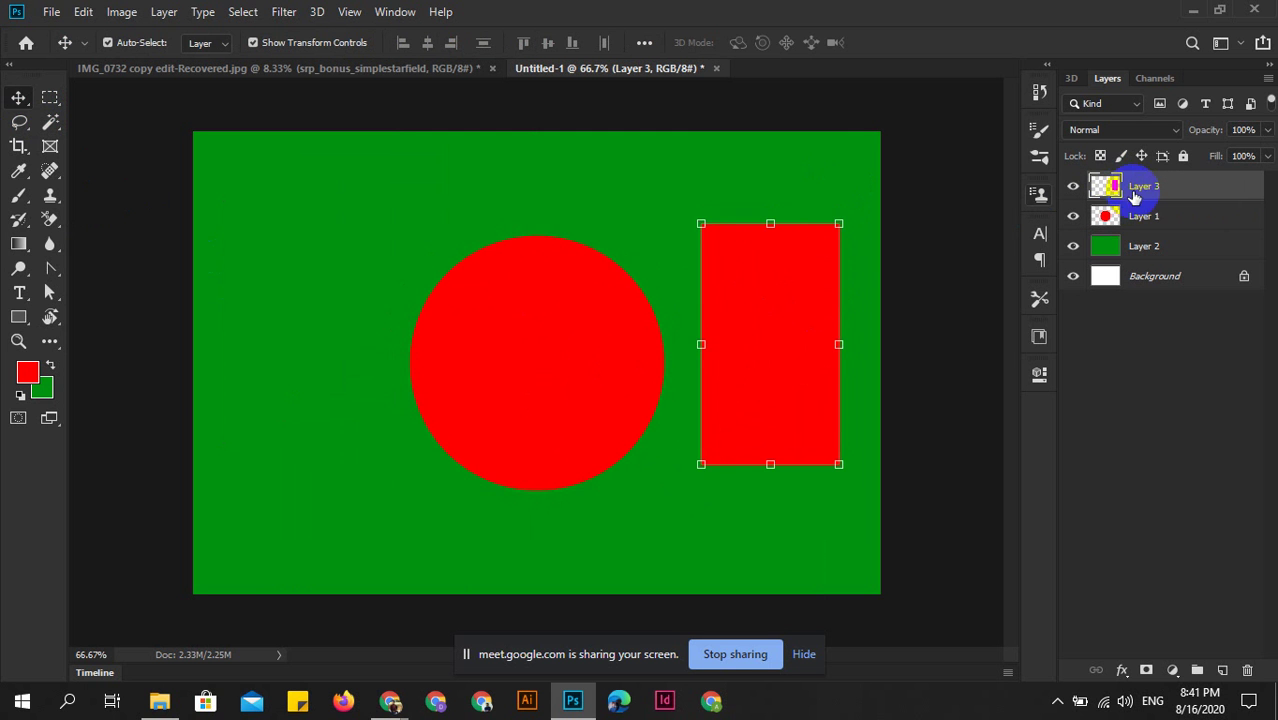
mouse_move(770, 357)
left_mouse_down()
mouse_move(759, 354)
mouse_move(762, 378)
left_mouse_up()
left_click(928, 382)
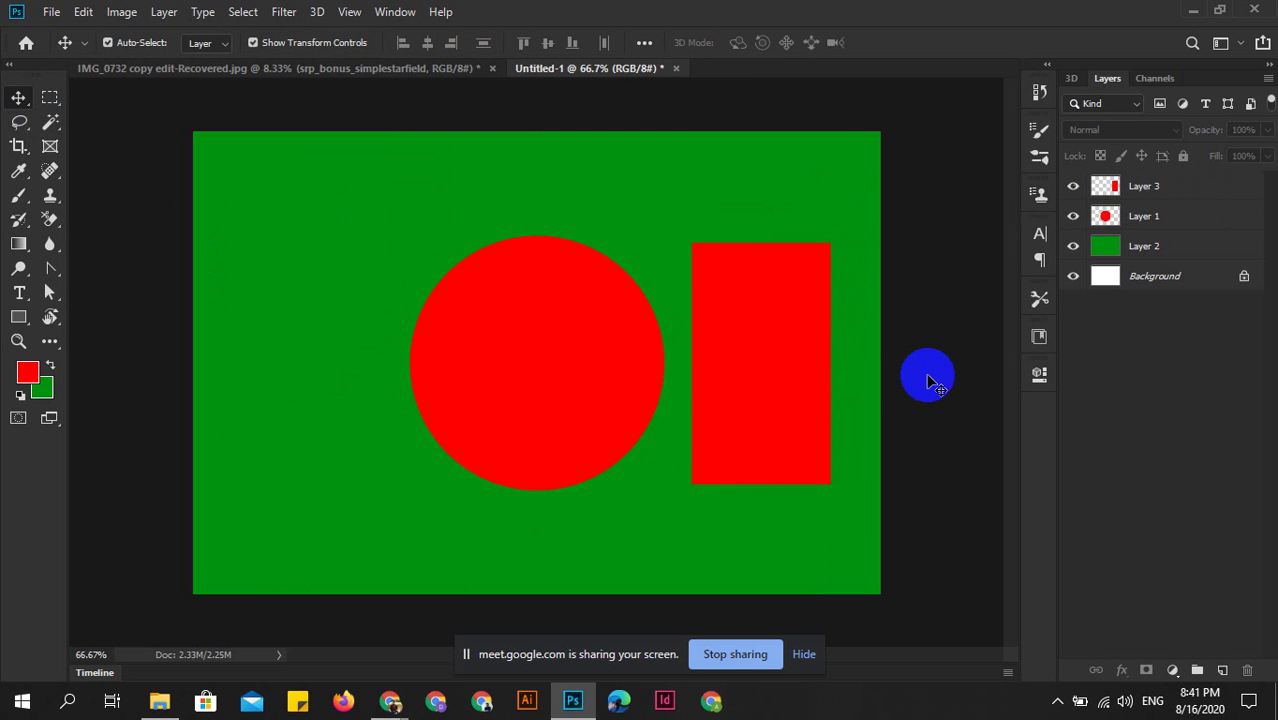
left_click(47, 98)
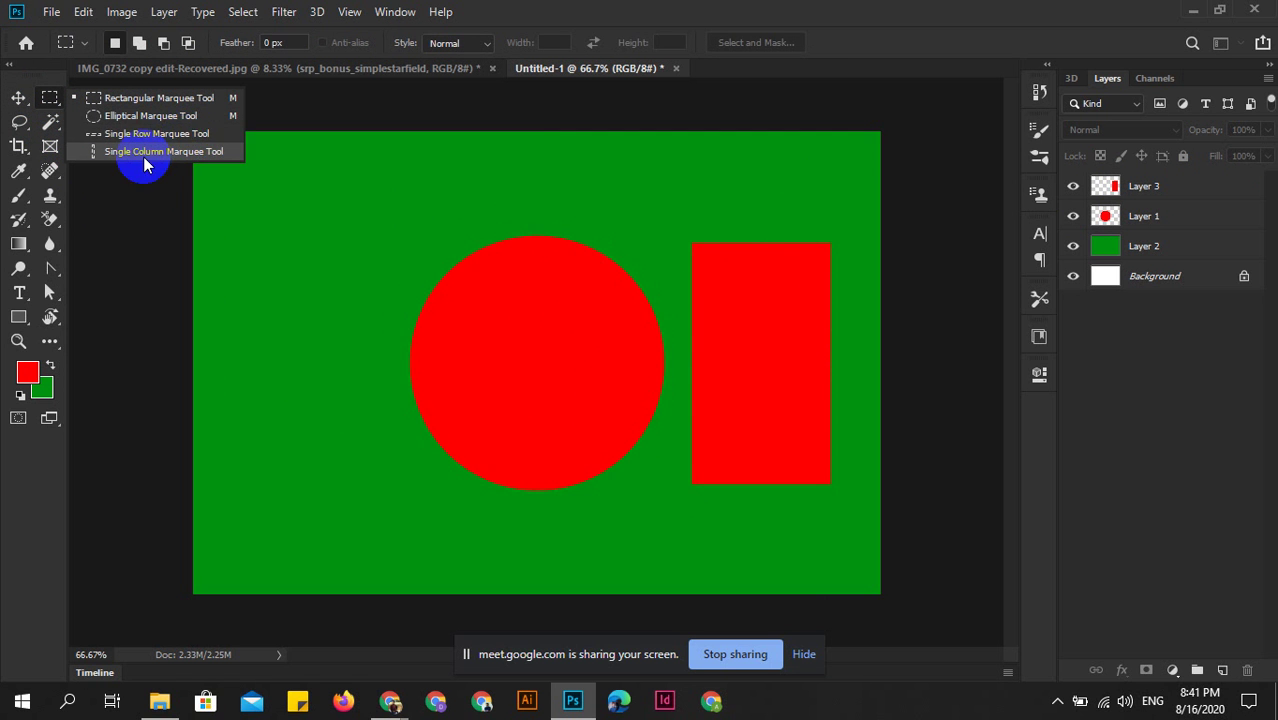
left_click(18, 99)
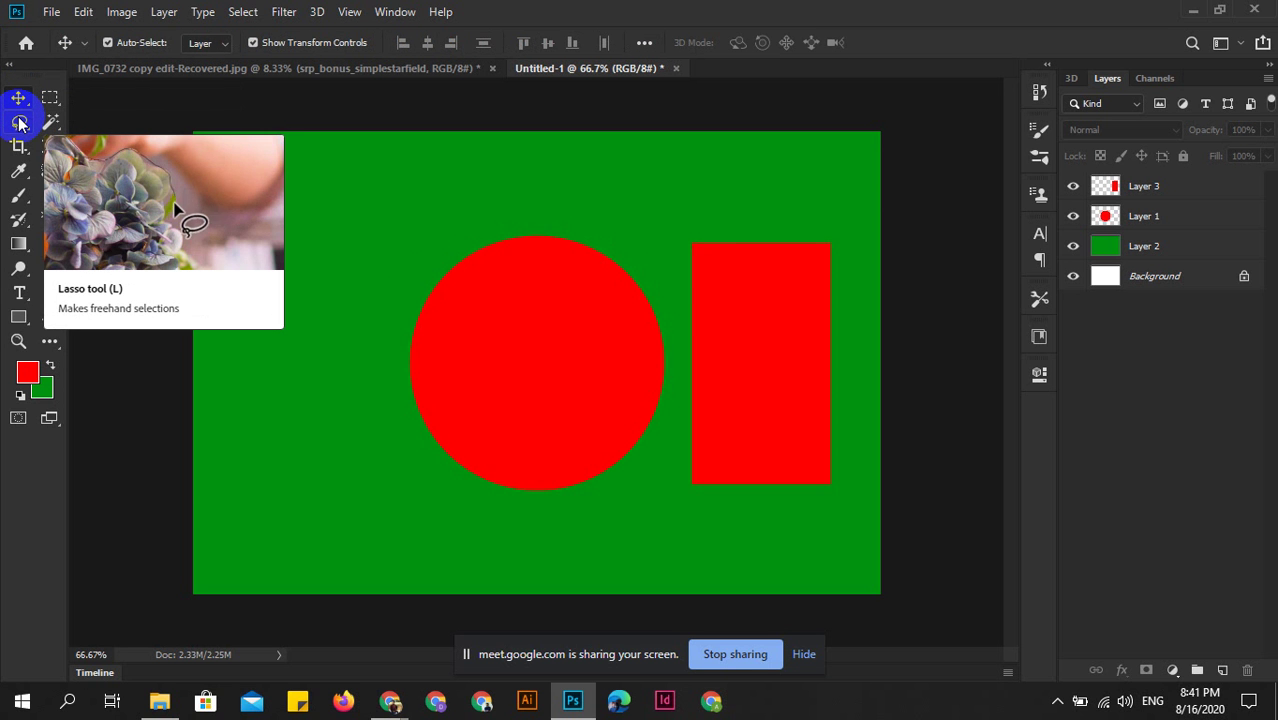
left_click(19, 123)
right_click(19, 123)
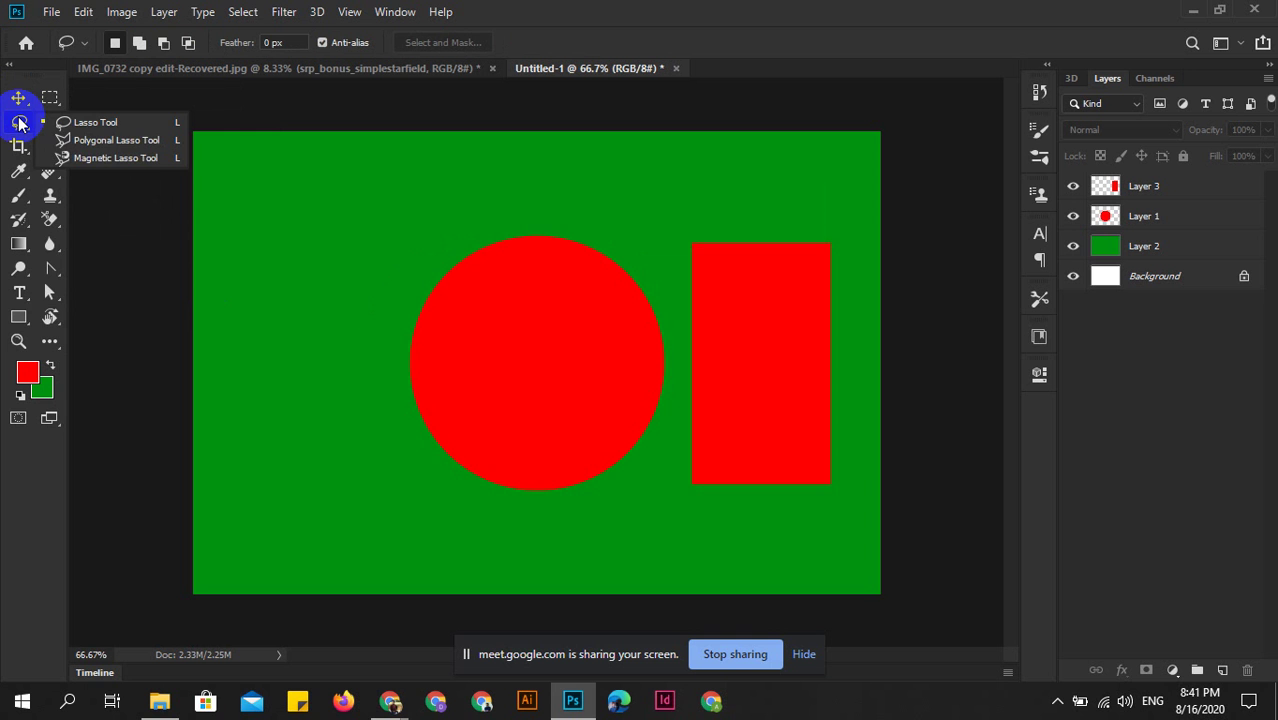
left_click(19, 123)
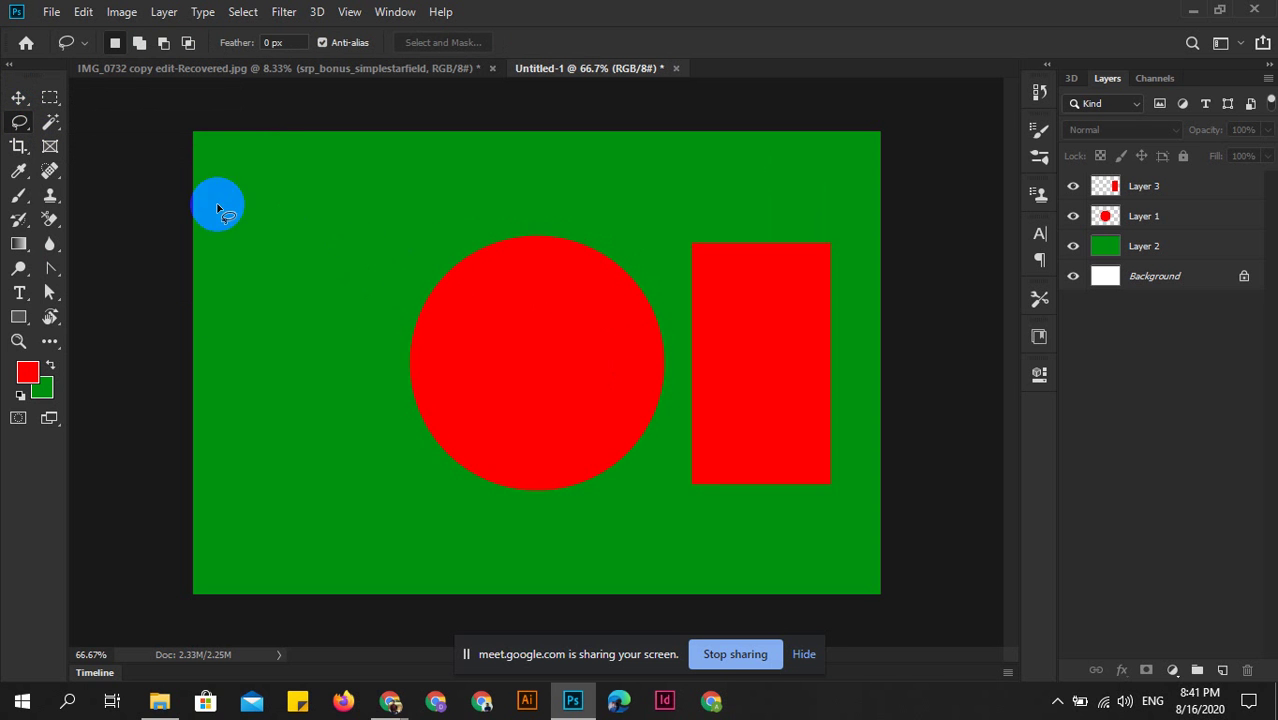
left_click_drag(240, 360, 258, 223)
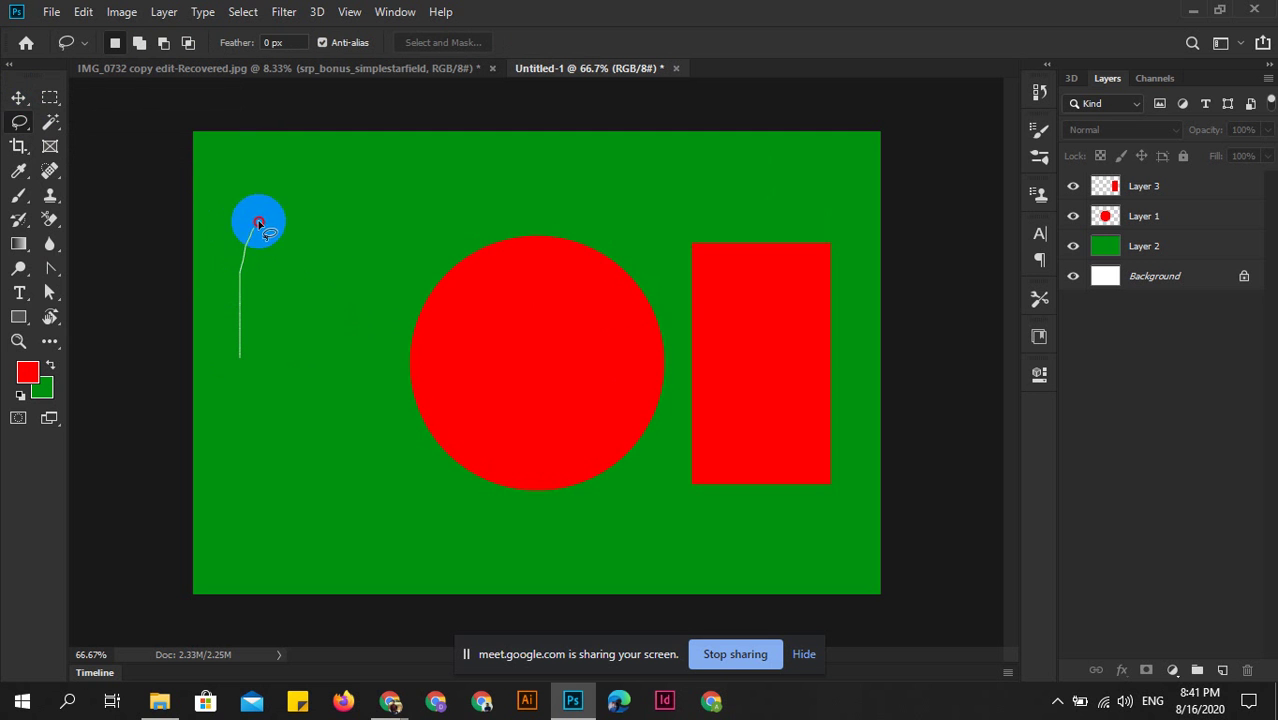
left_click_drag(298, 262, 279, 359)
left_click_drag(337, 316, 399, 215)
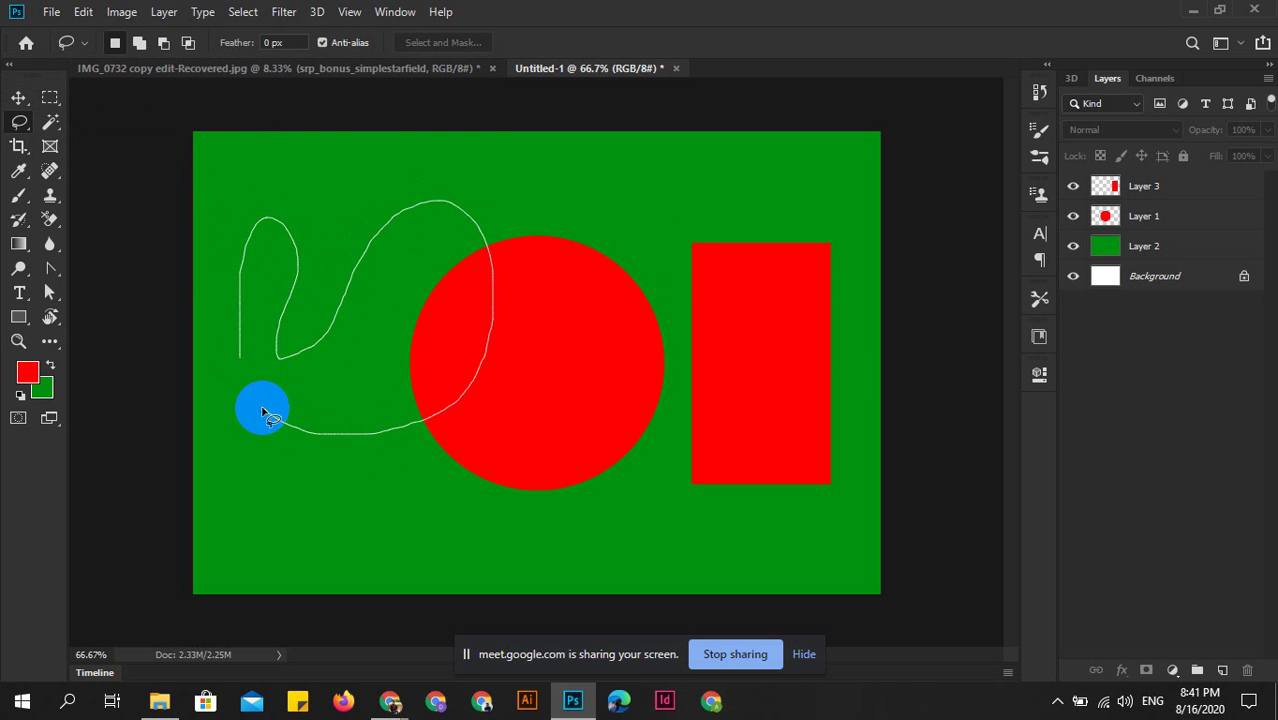
left_click_drag(489, 260, 245, 385)
left_click_drag(539, 350, 542, 289)
left_click_drag(600, 236, 664, 418)
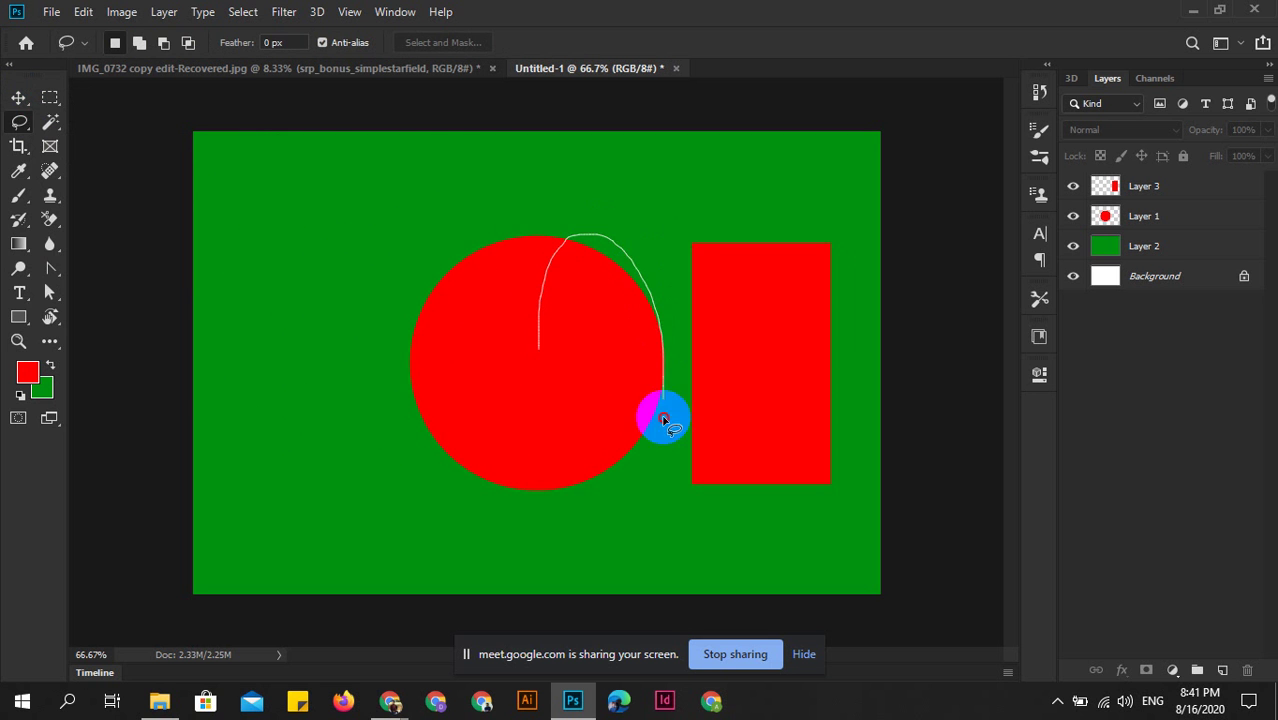
mouse_move(569, 552)
left_mouse_down()
mouse_move(476, 583)
mouse_move(419, 471)
mouse_move(422, 220)
mouse_move(519, 326)
mouse_move(538, 370)
left_mouse_up()
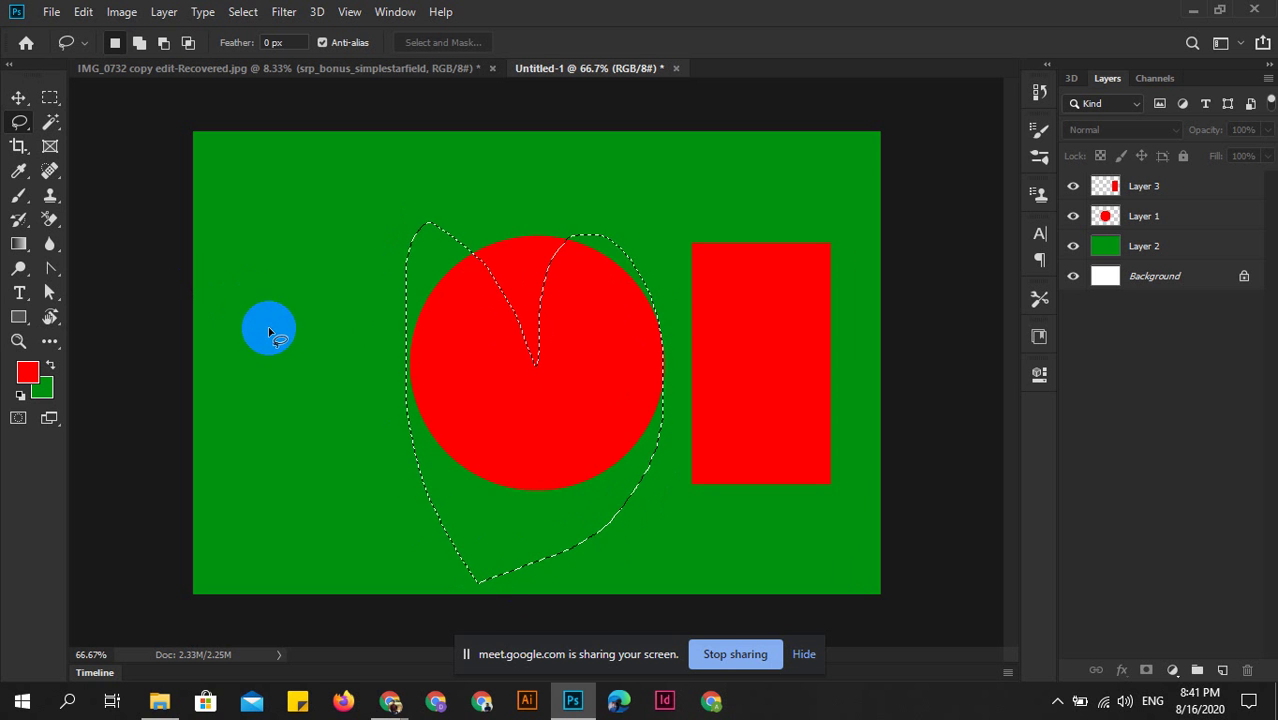
mouse_move(268, 331)
left_mouse_down()
mouse_move(241, 243)
mouse_move(297, 186)
left_mouse_up()
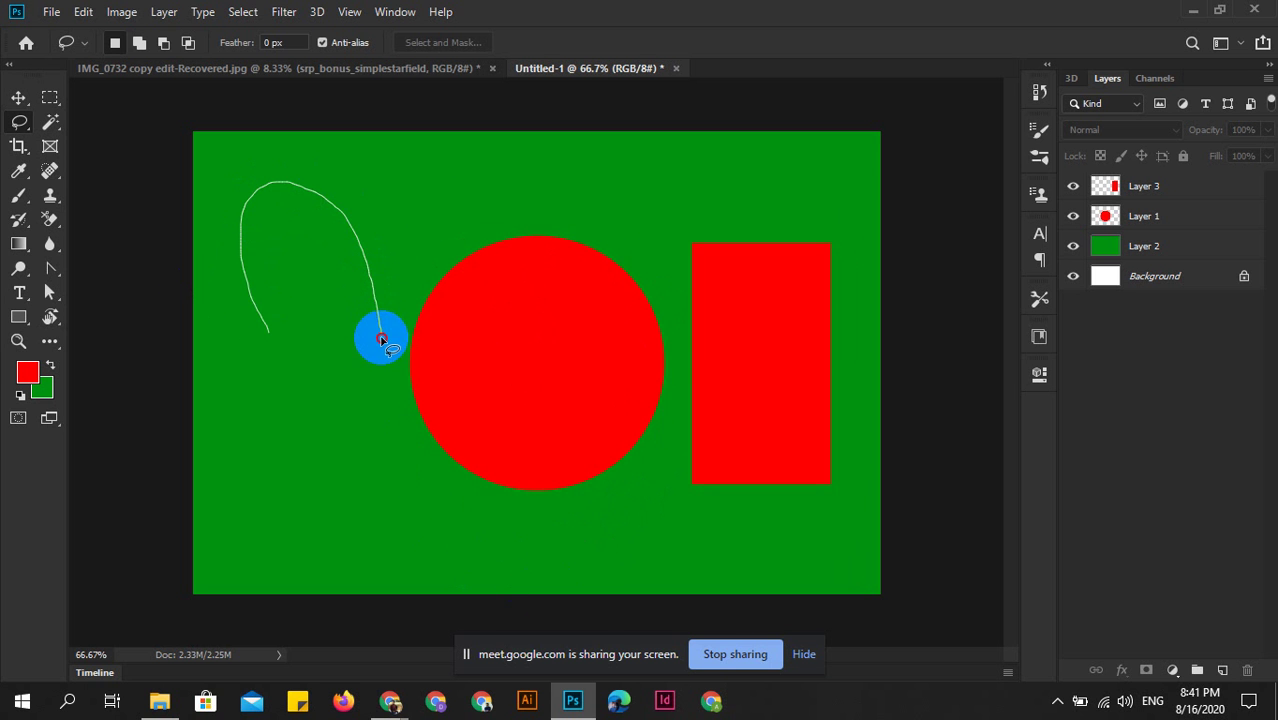
left_click_drag(382, 356, 381, 352)
left_click(495, 337)
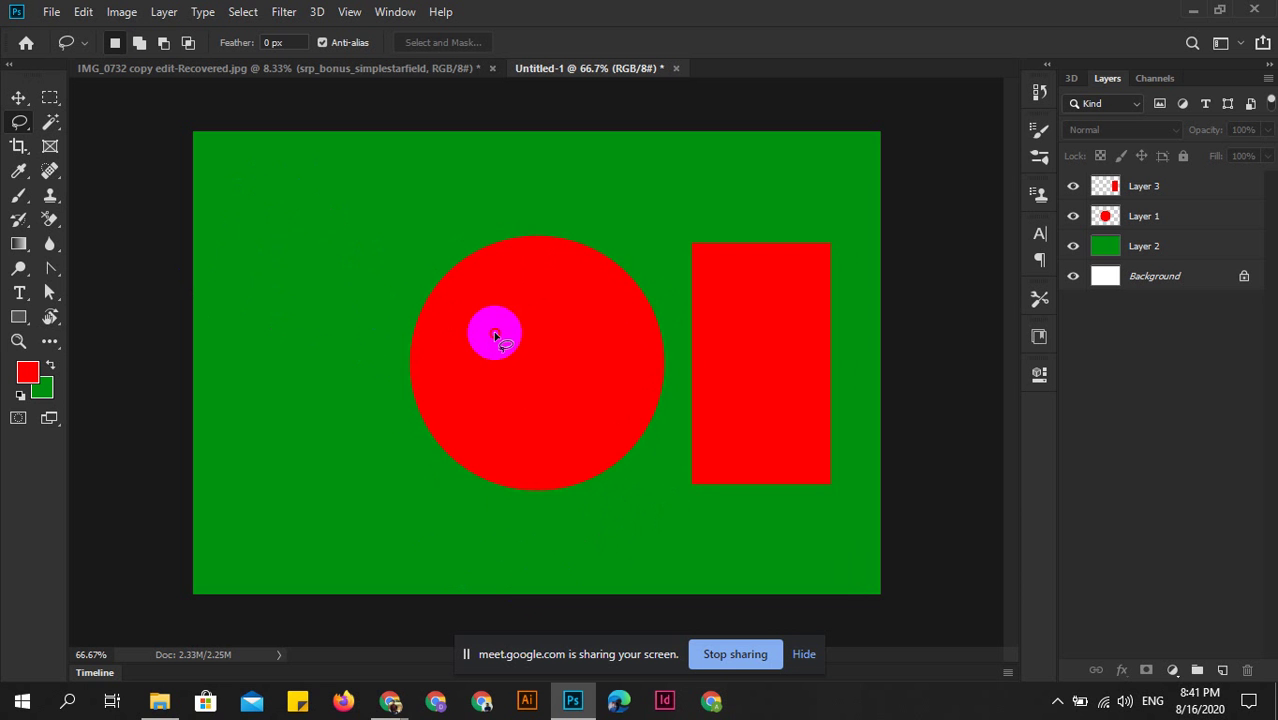
mouse_move(577, 262)
left_mouse_down()
mouse_move(630, 399)
mouse_move(496, 563)
mouse_move(365, 425)
mouse_move(359, 240)
mouse_move(477, 347)
left_mouse_up()
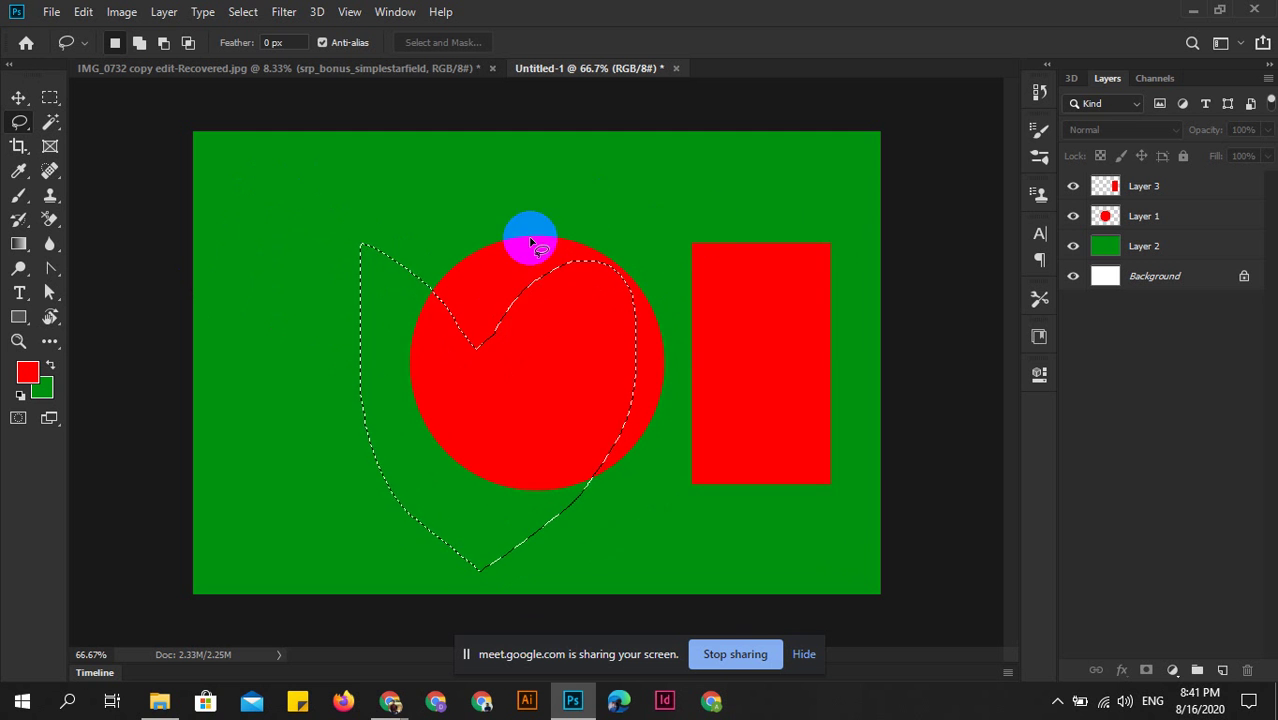
right_click(455, 322)
left_click(475, 326)
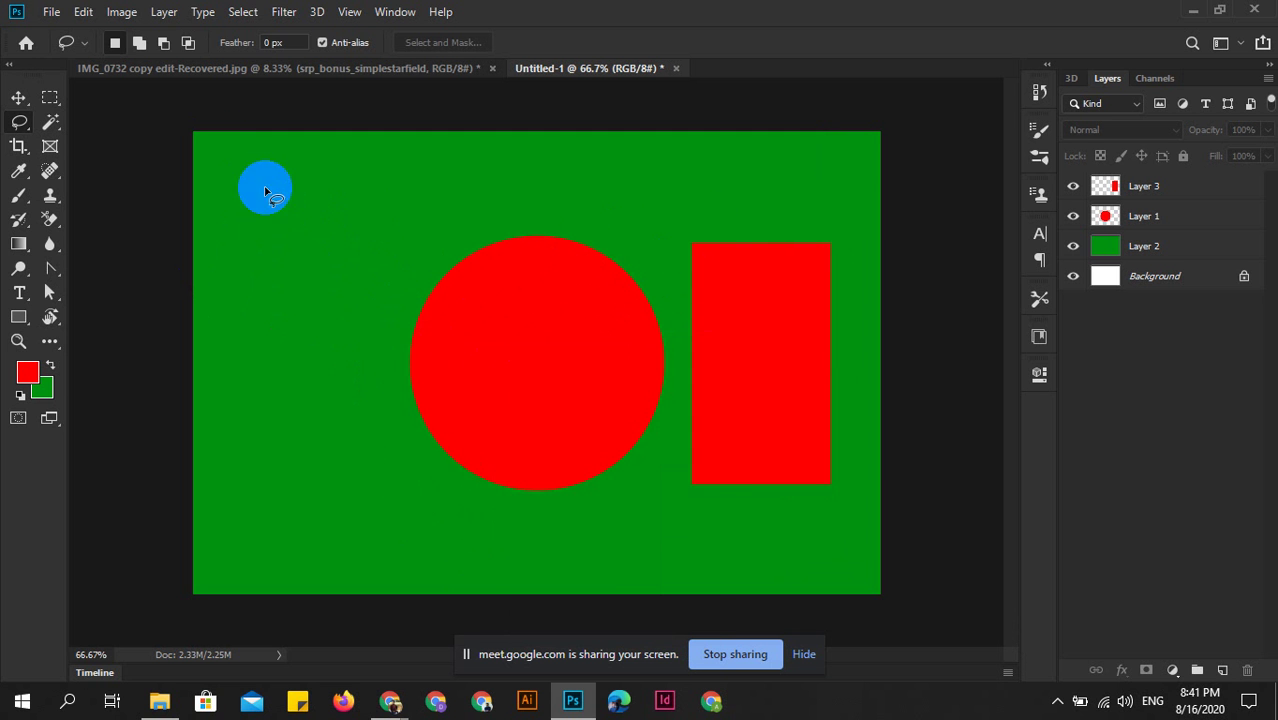
left_click(17, 99)
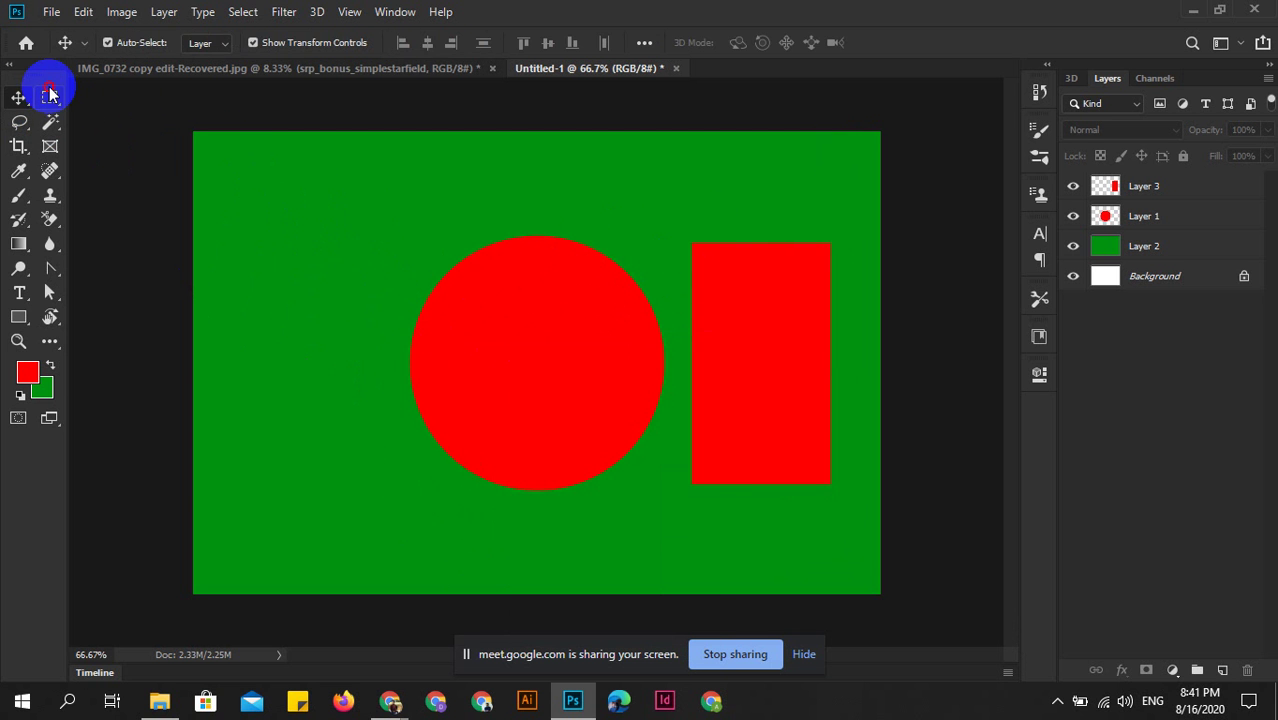
Select a round patch of green, about 231 px, just left of the red circle.
left_click(50, 97)
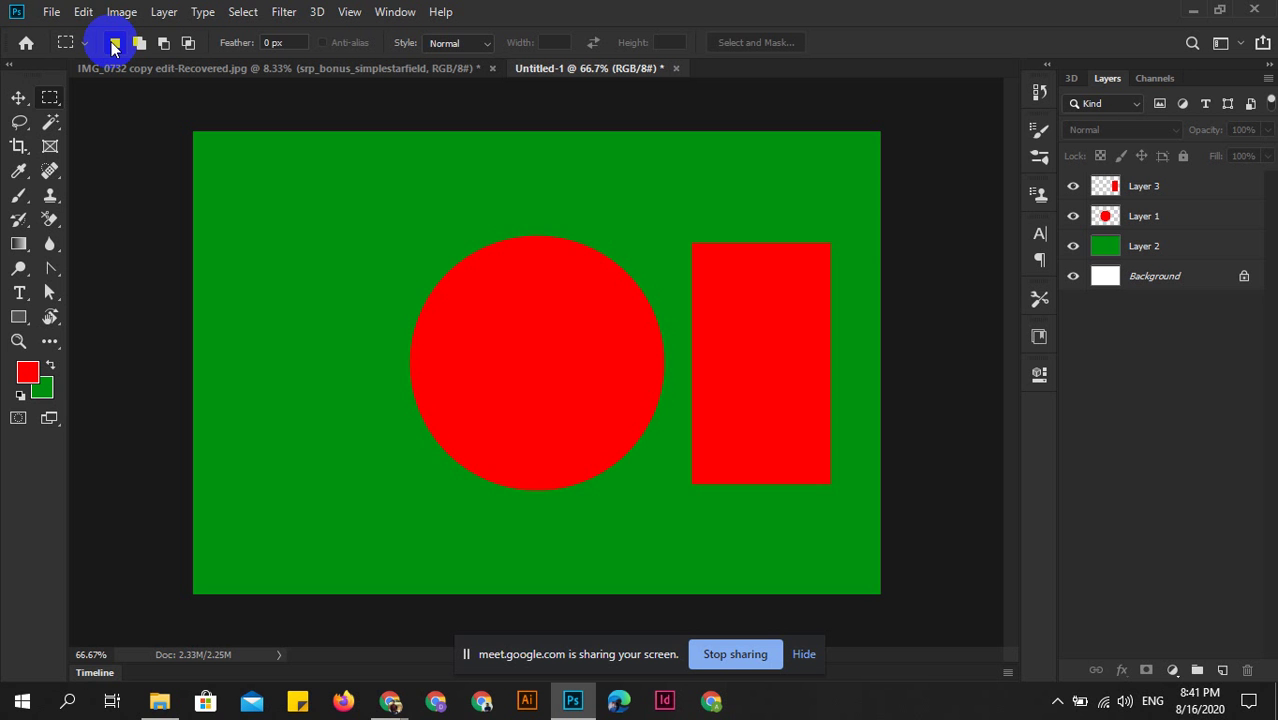
left_click_drag(280, 200, 376, 370)
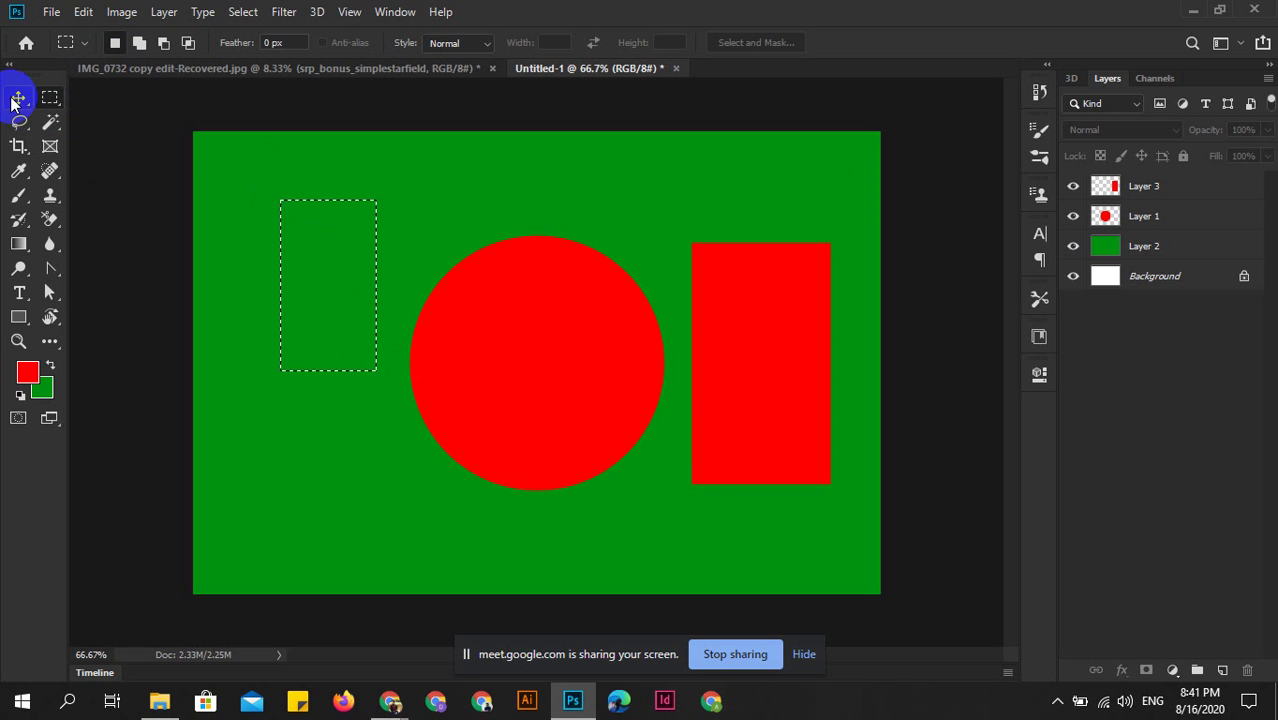
right_click(58, 99)
left_click(150, 116)
mouse_move(262, 234)
left_mouse_down()
mouse_move(406, 361)
mouse_move(406, 377)
left_mouse_up()
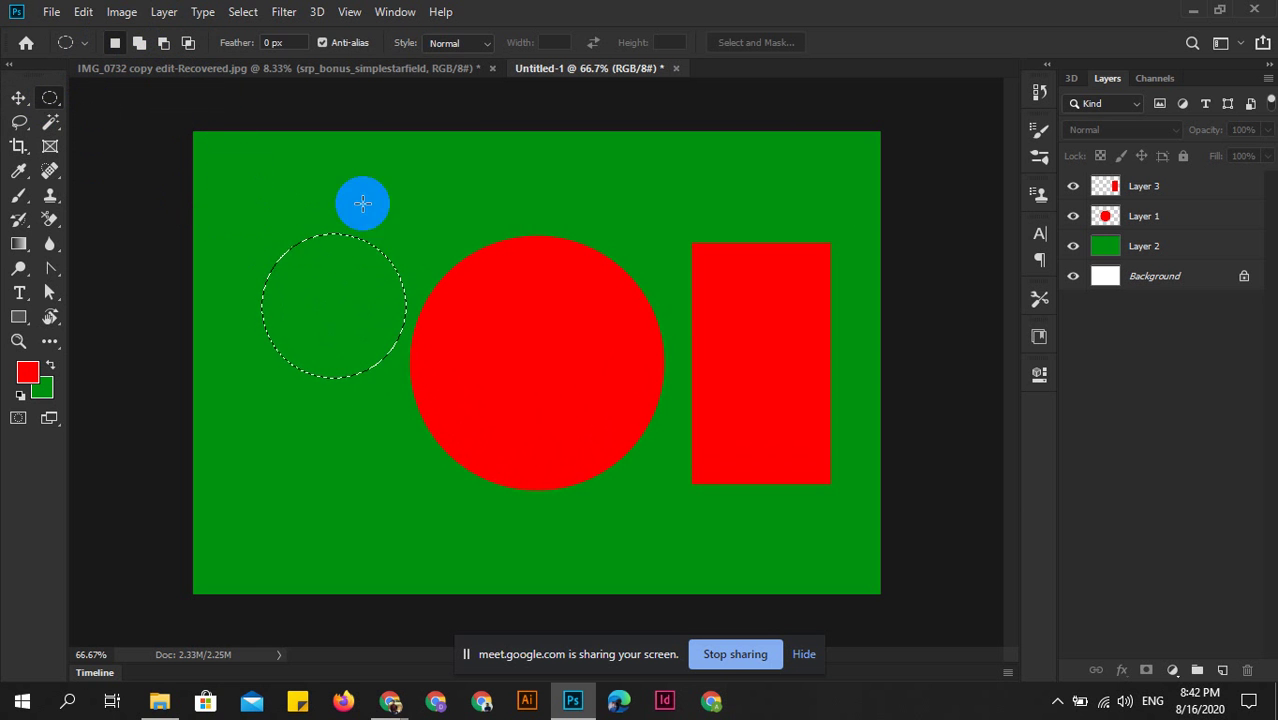
Try the New and Add selection modes, combining several oval selections over the red circle.
left_click(112, 44)
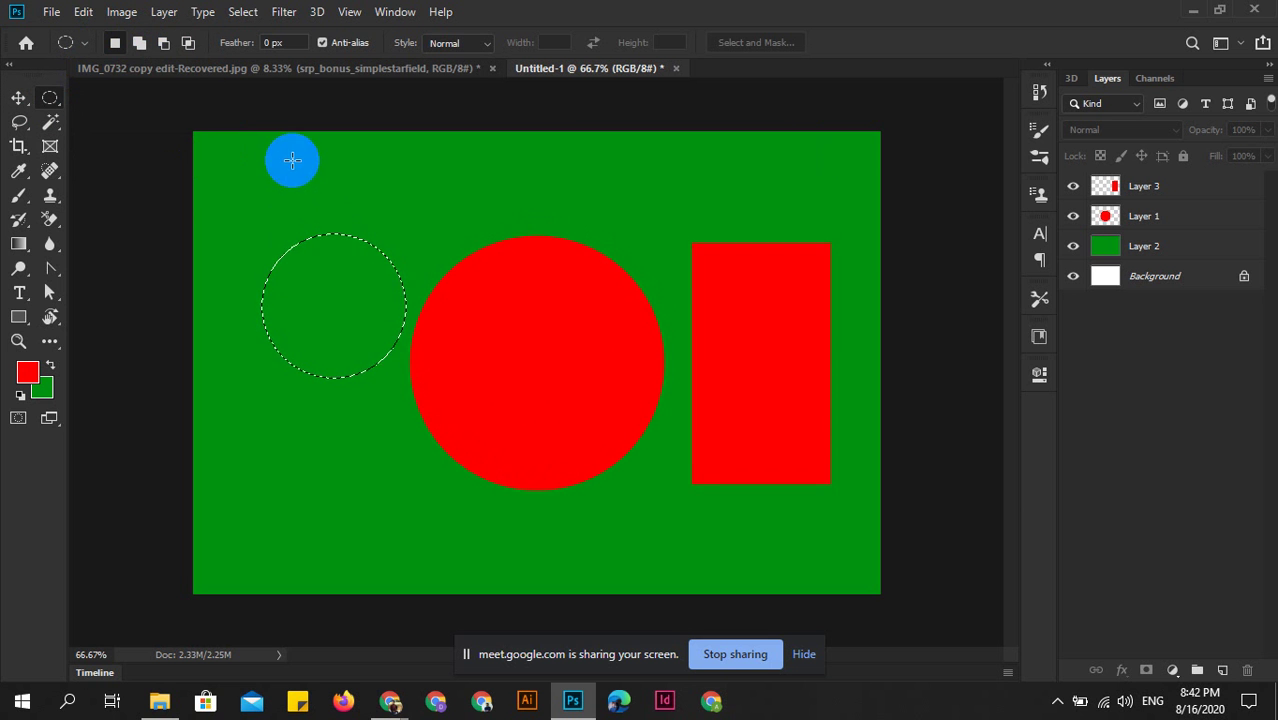
left_click(137, 42)
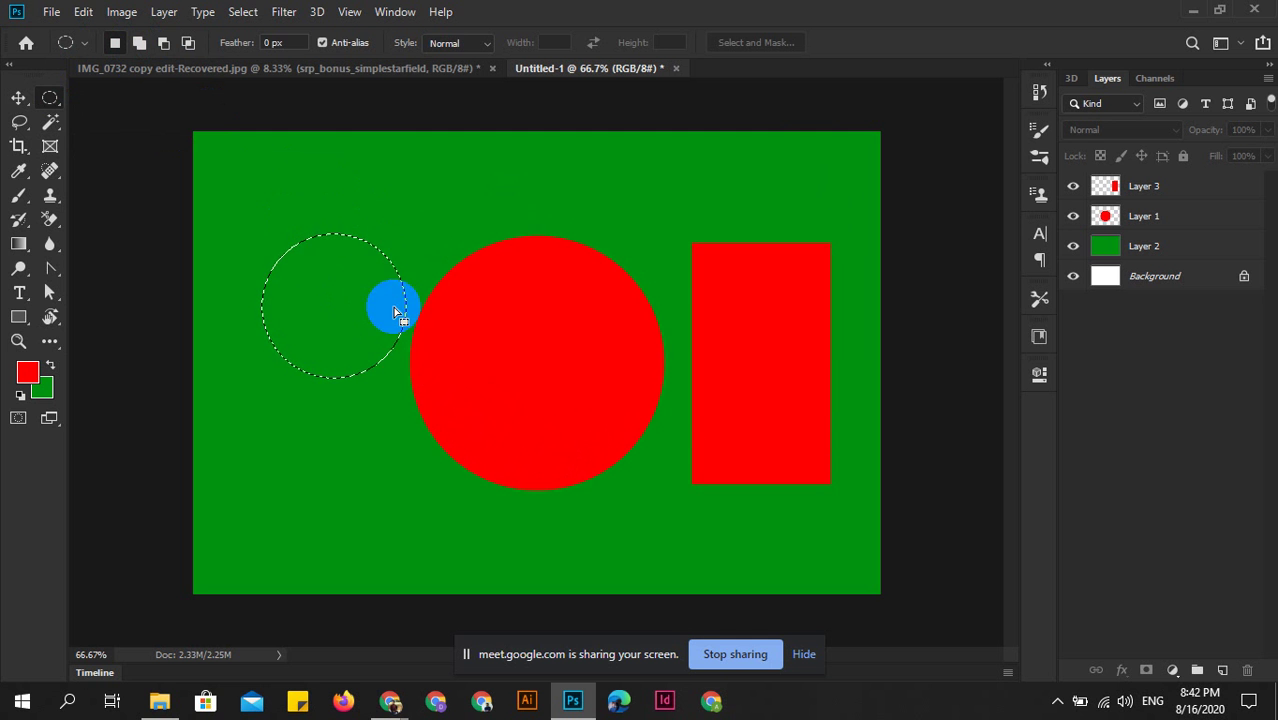
left_click_drag(253, 231, 418, 407)
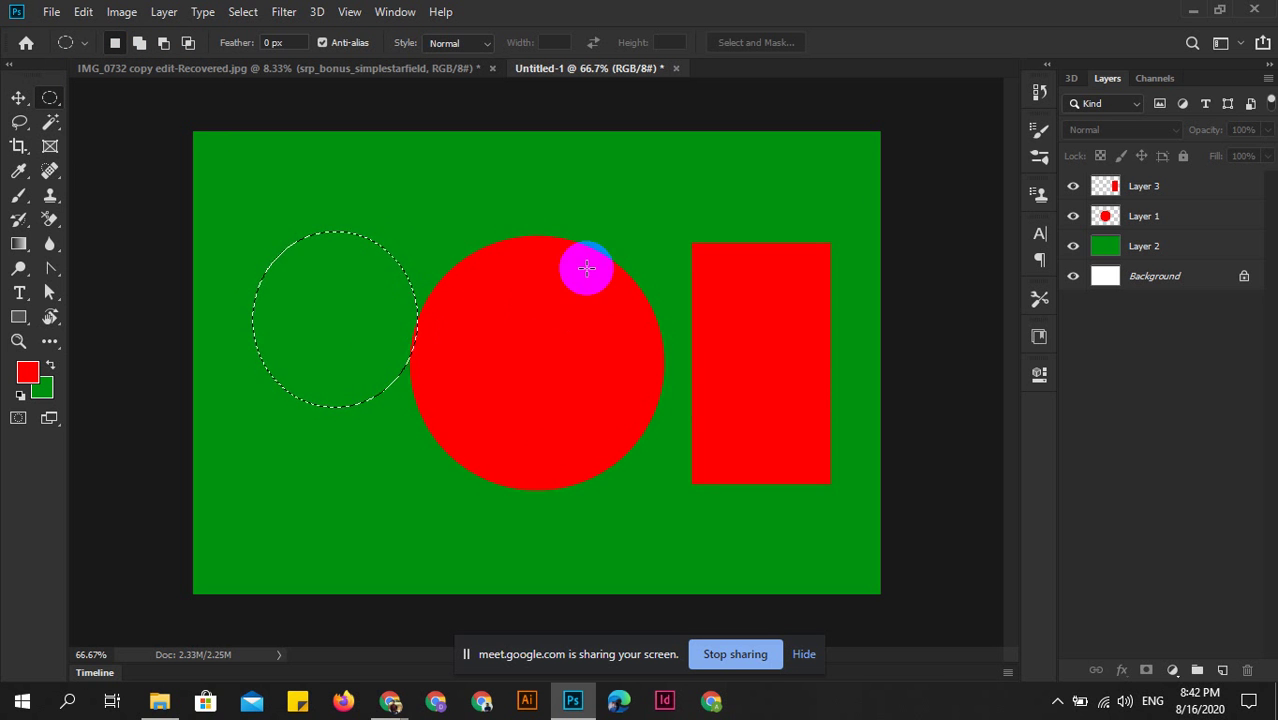
left_click_drag(587, 267, 508, 337)
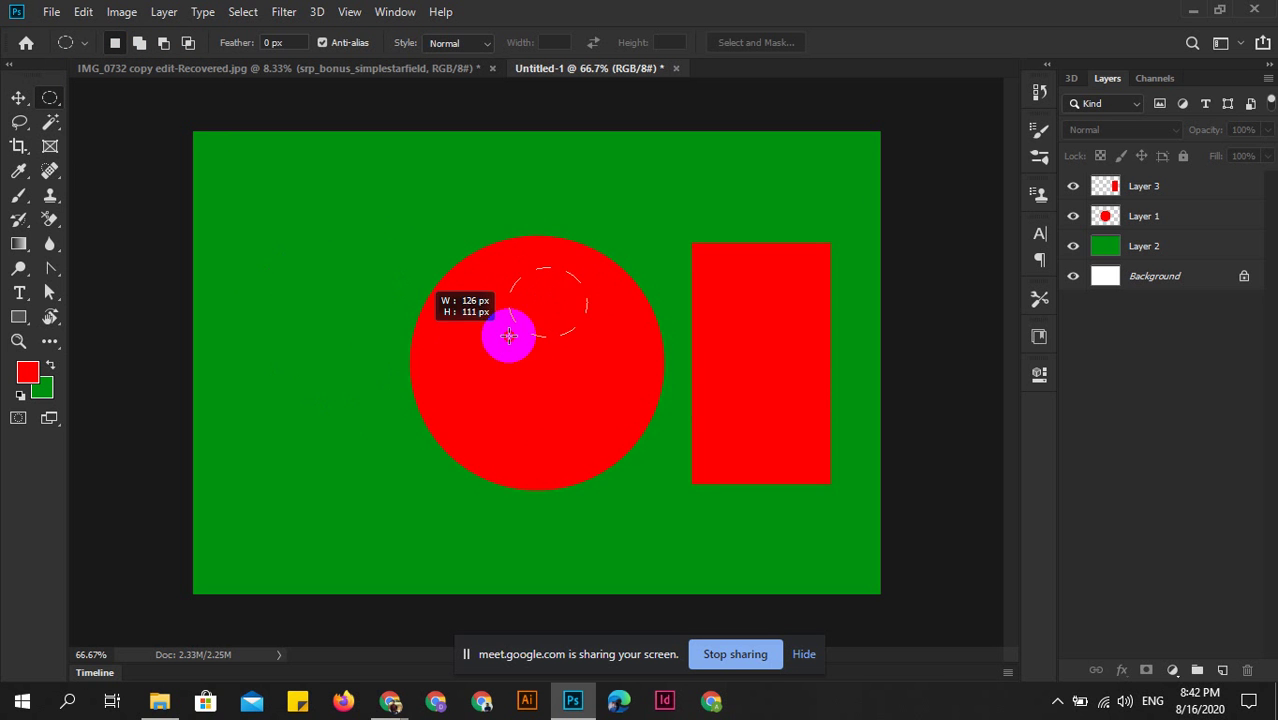
left_click(139, 44)
mouse_move(486, 251)
left_mouse_down()
mouse_move(599, 354)
mouse_move(582, 362)
left_mouse_up()
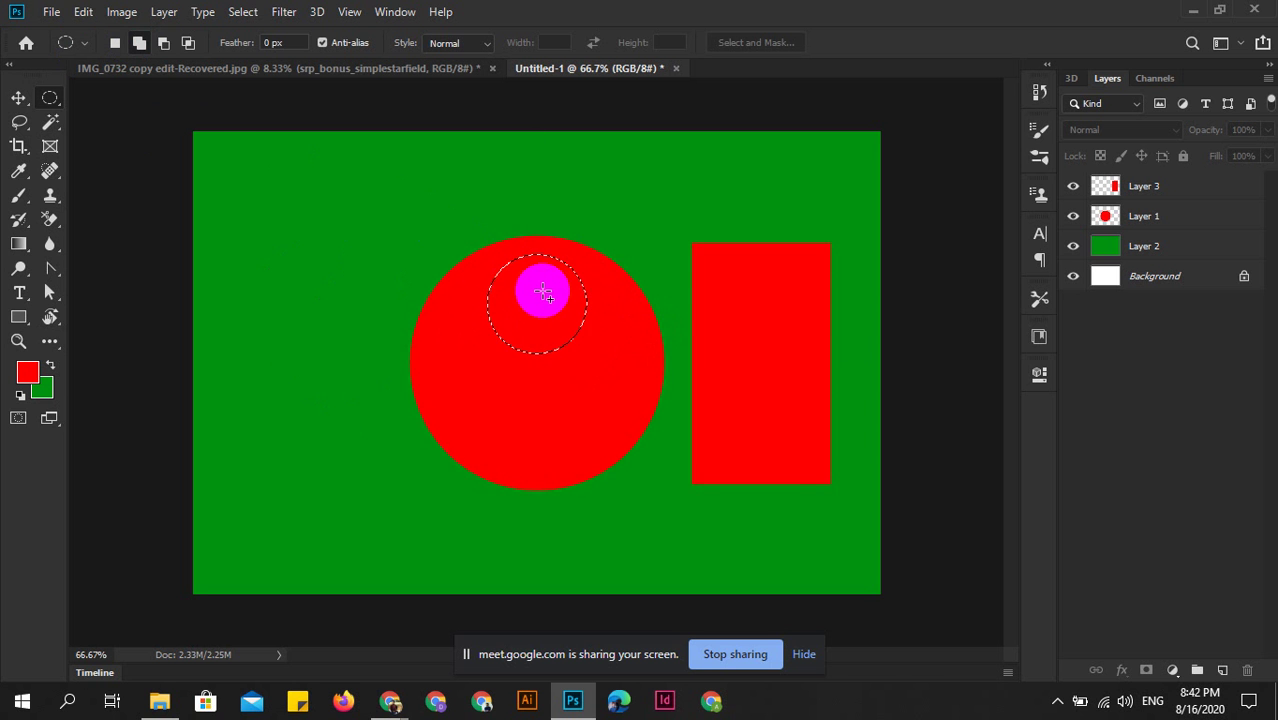
mouse_move(385, 238)
left_mouse_down()
mouse_move(508, 434)
mouse_move(505, 422)
mouse_move(548, 428)
mouse_move(540, 420)
left_mouse_up()
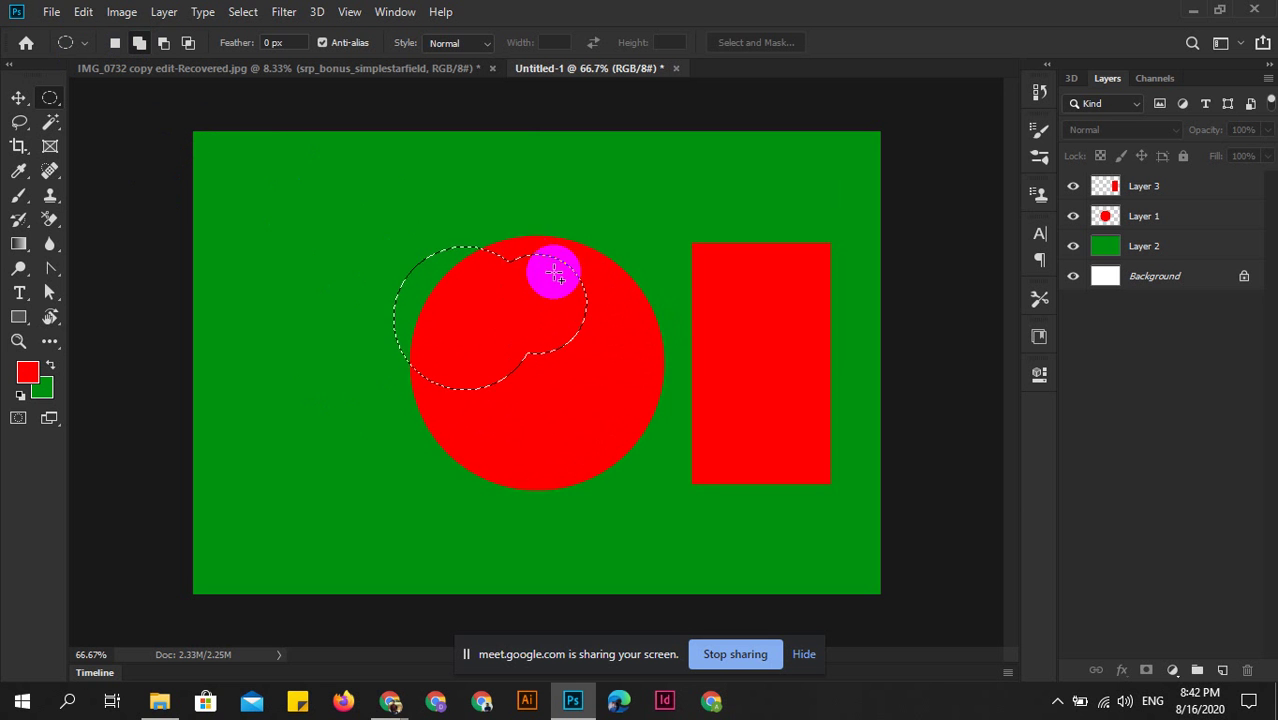
left_click(391, 271)
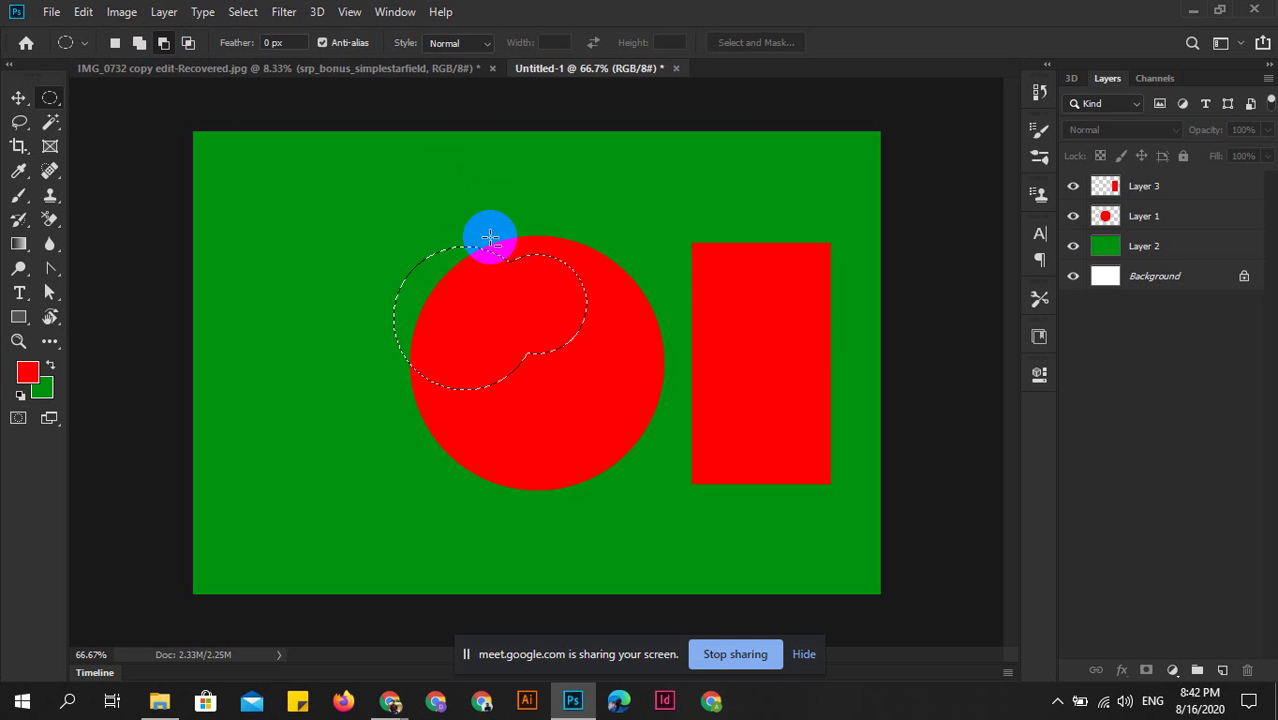
Subtract and intersect further ovals with the combined selection.
left_click_drag(307, 227, 481, 421)
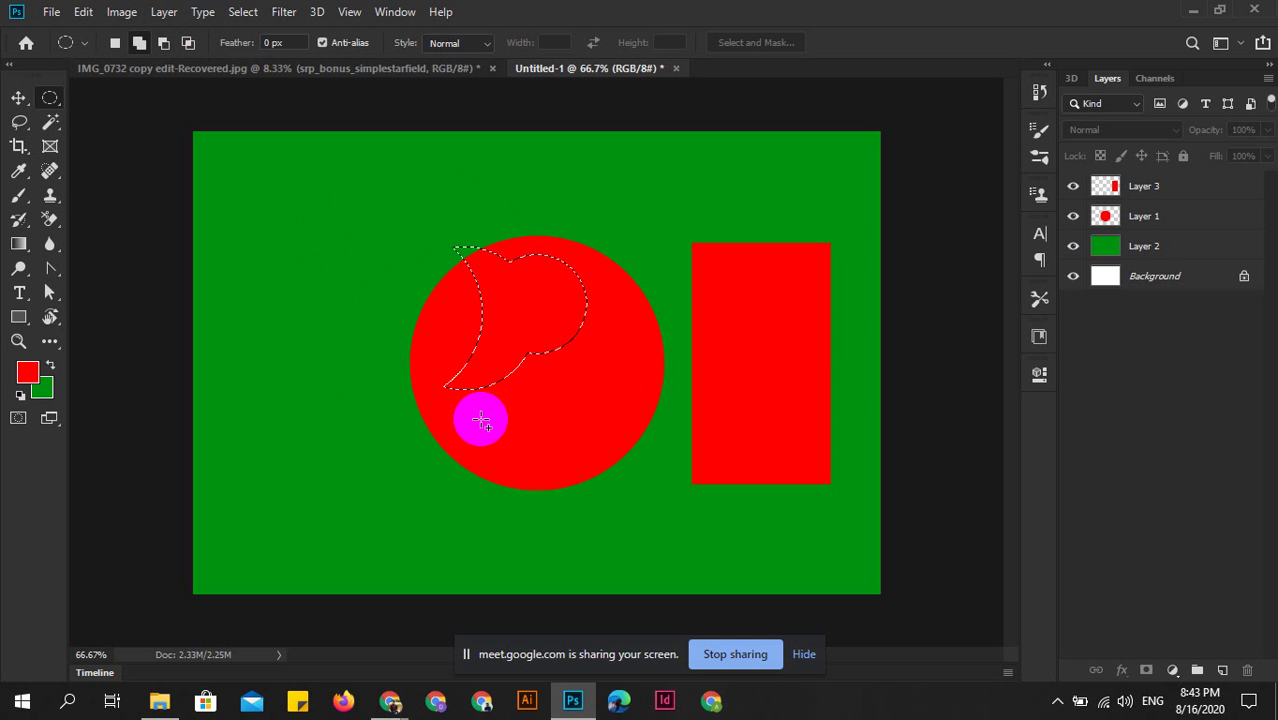
left_click_drag(462, 290, 531, 277)
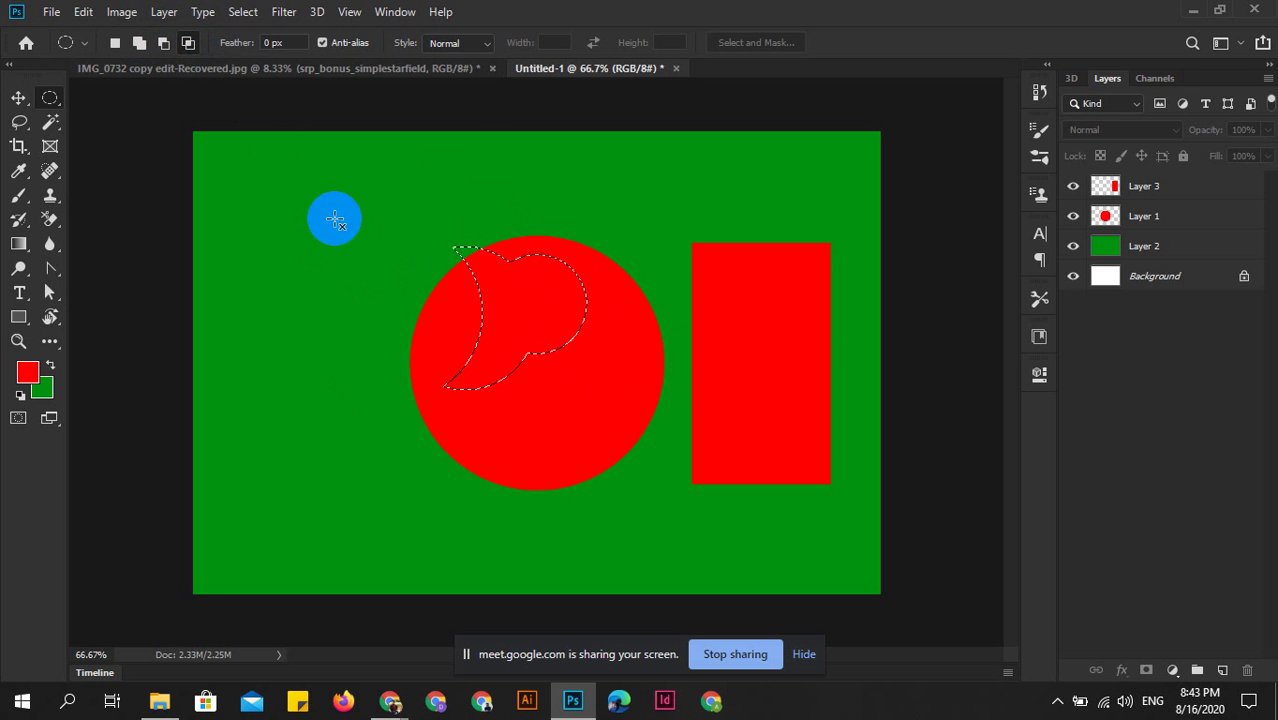
left_click_drag(545, 302, 594, 352)
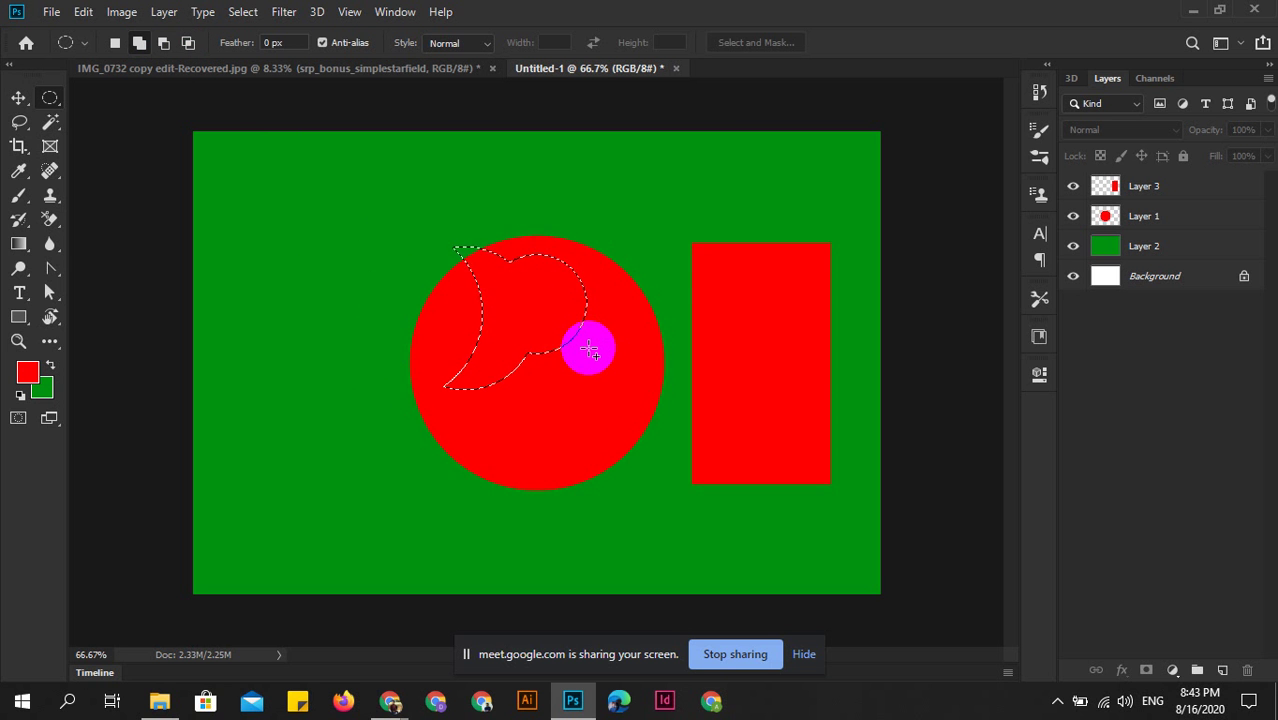
left_click_drag(603, 226, 495, 355)
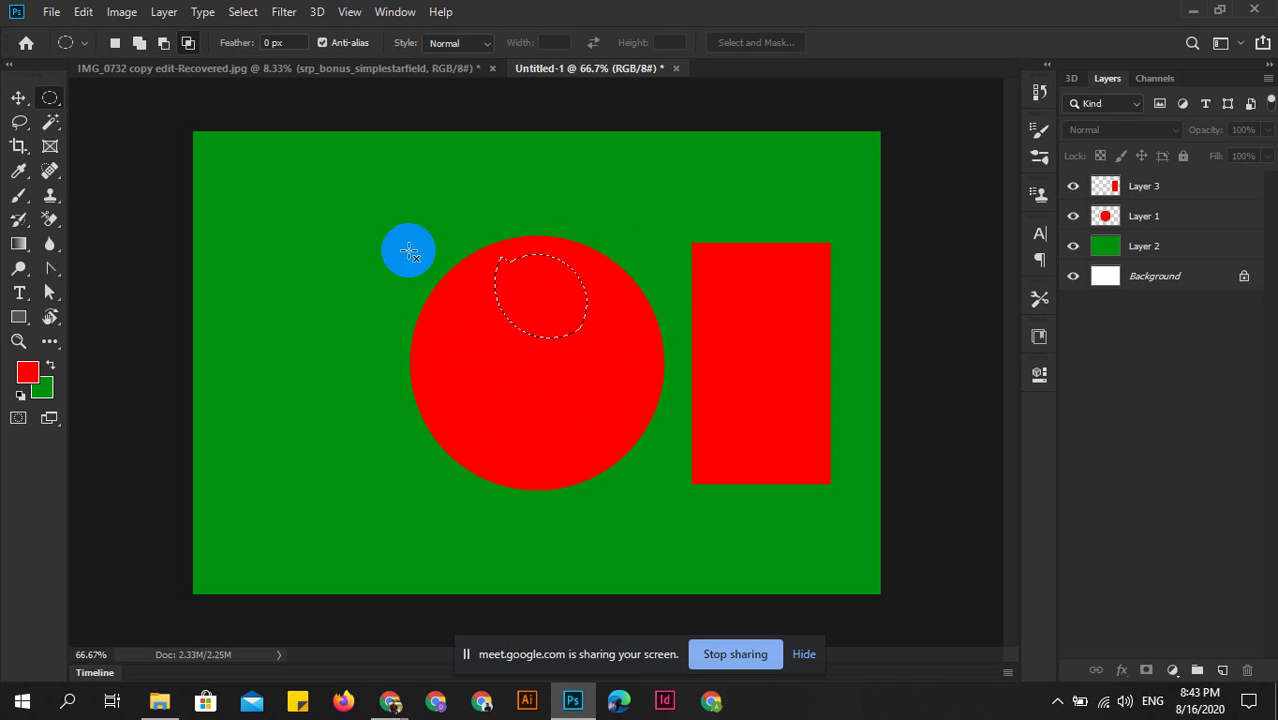
left_click_drag(416, 244, 585, 368)
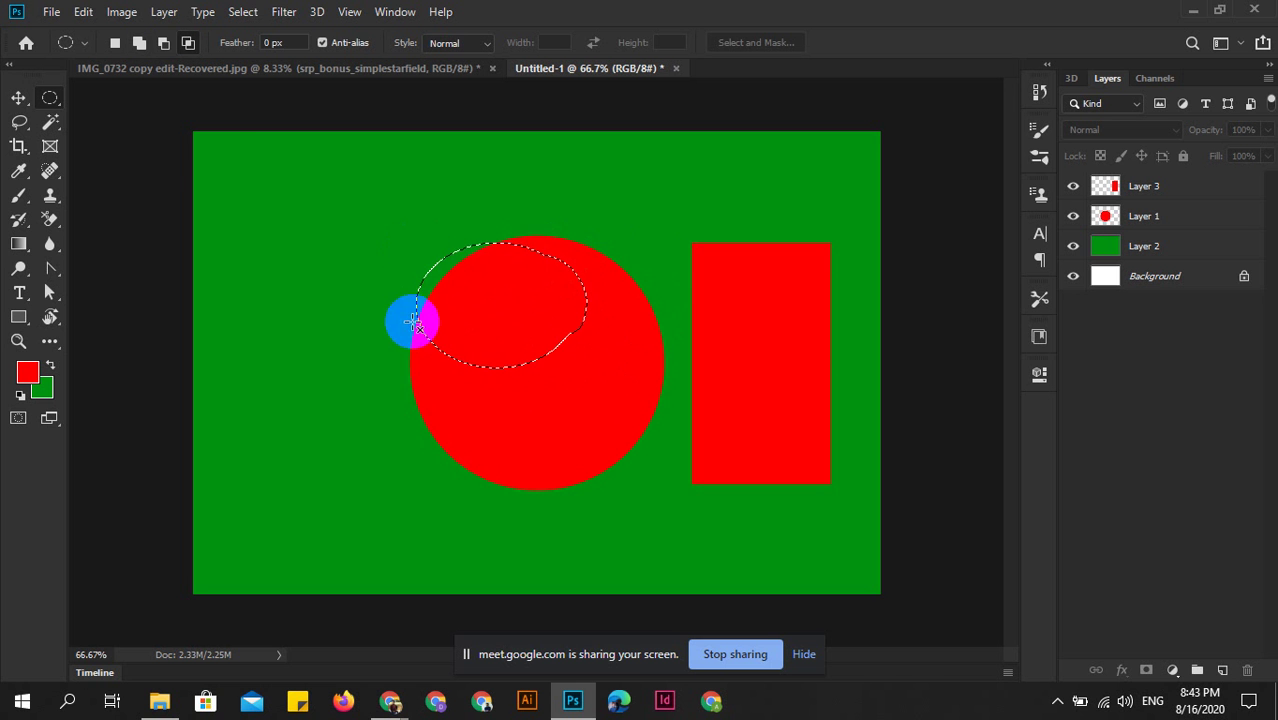
Deselect everything and bring up the Lasso tool variants.
right_click(522, 316)
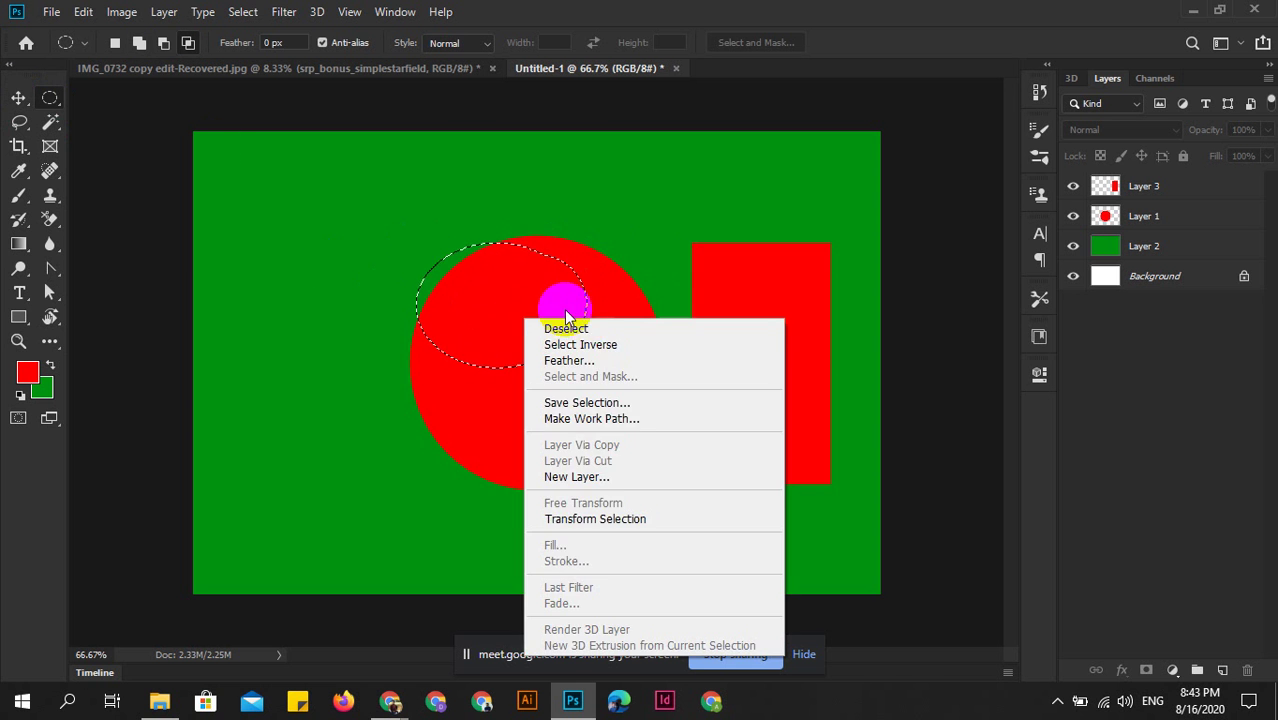
left_click(560, 328)
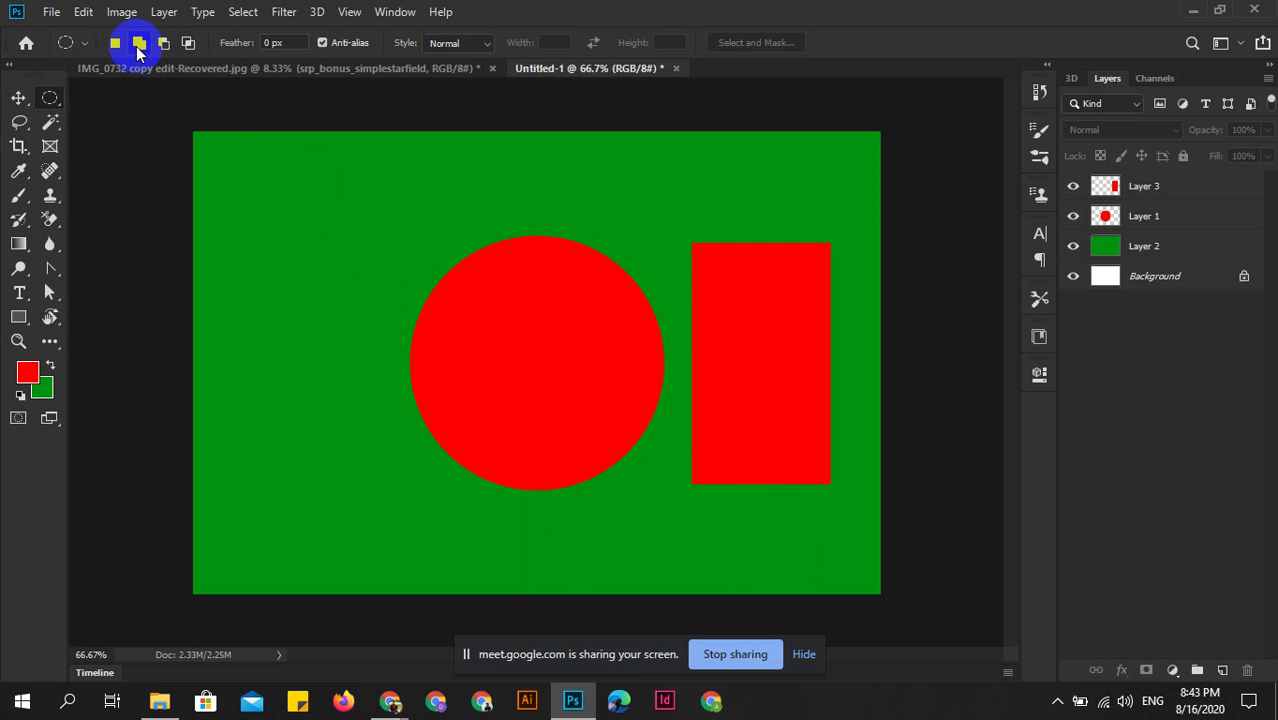
right_click(50, 97)
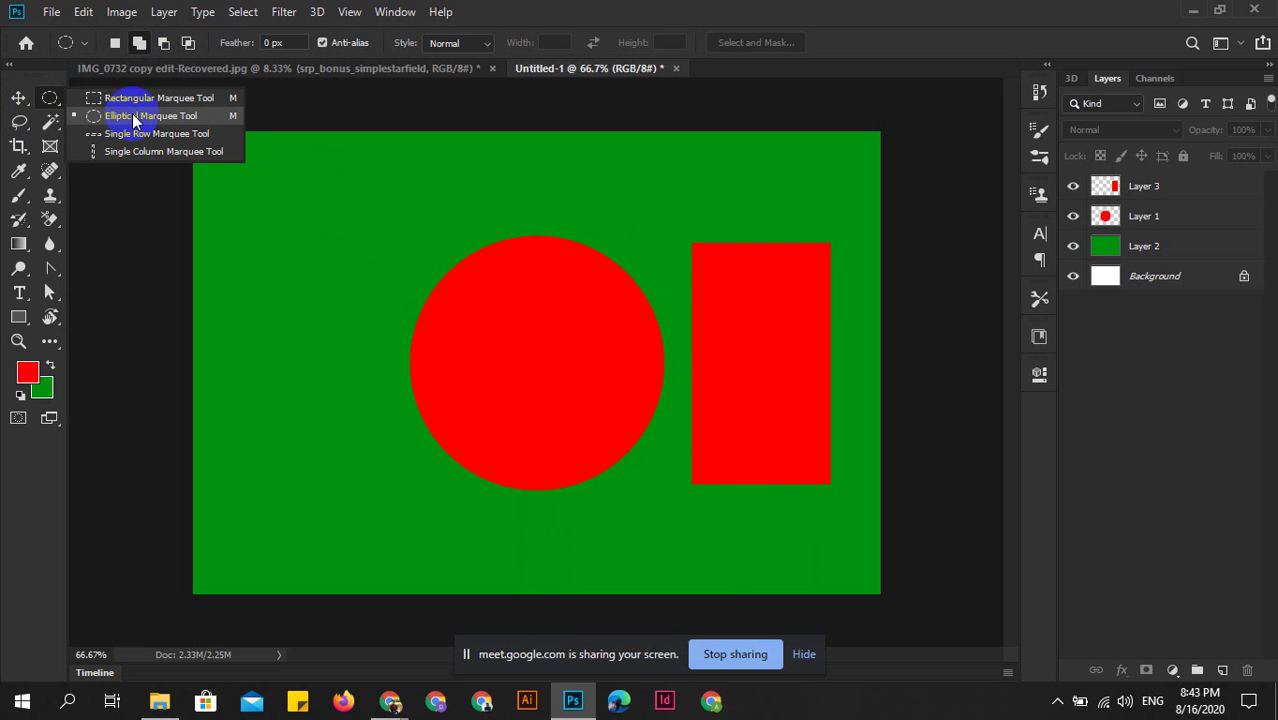
left_click(19, 97)
left_click(19, 97)
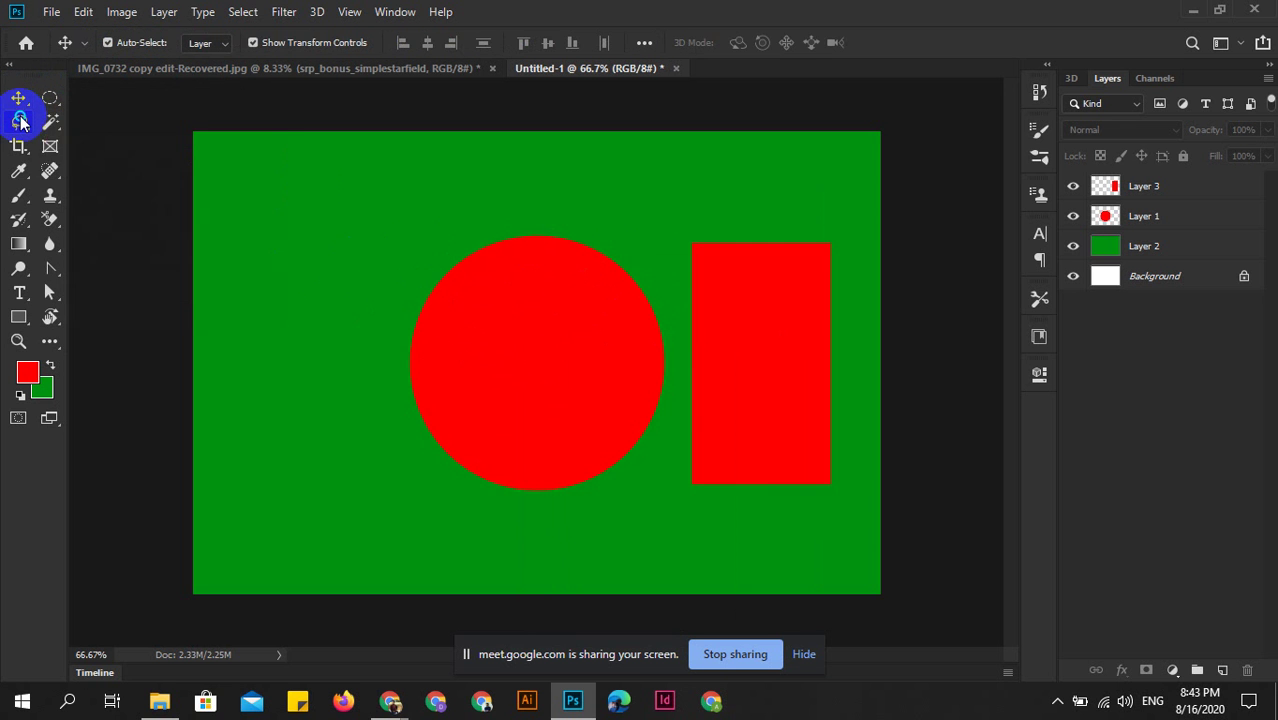
right_click(20, 120)
Lasso a freehand heart-shaped selection over the top of the red circle.
left_click(88, 121)
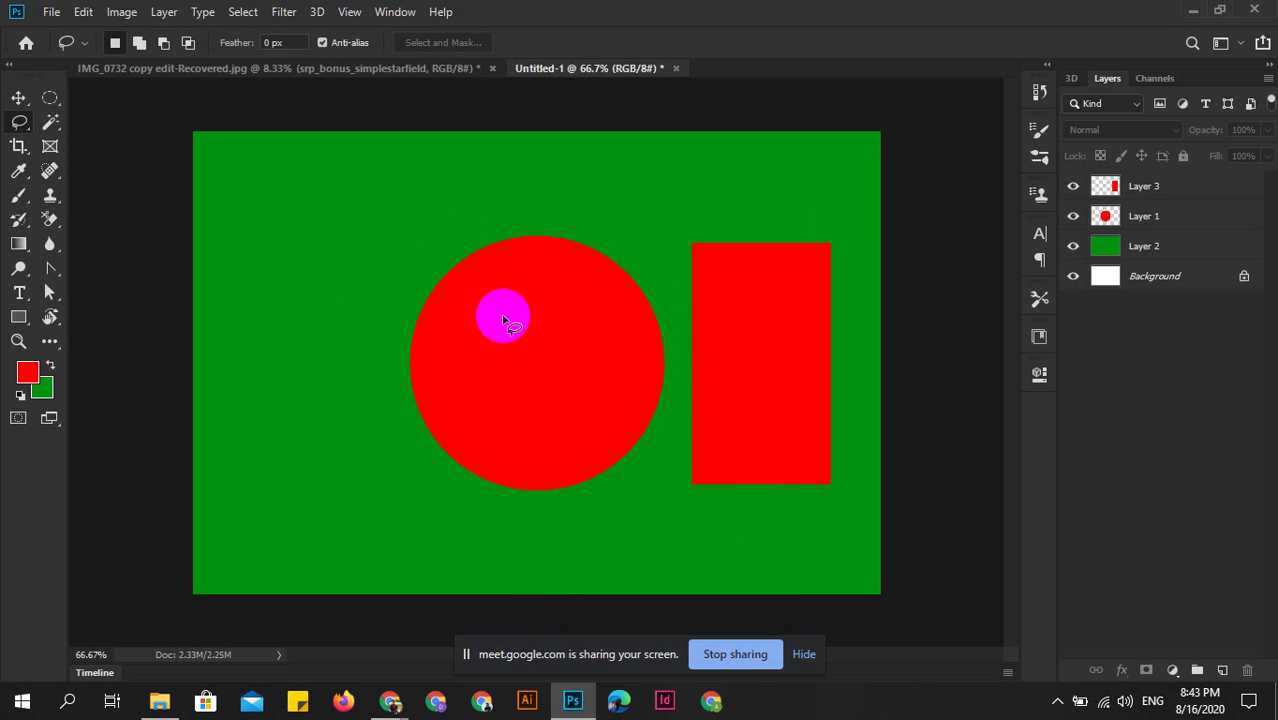
left_click_drag(503, 318, 452, 527)
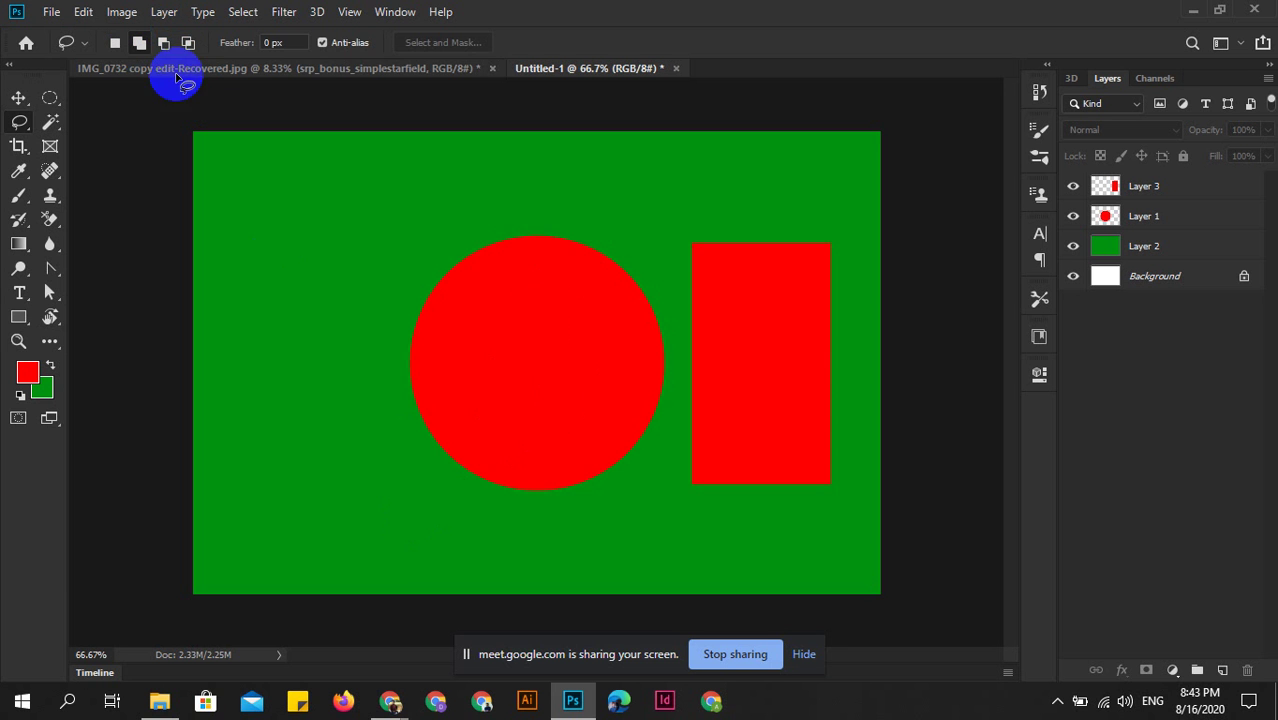
mouse_move(524, 346)
left_mouse_down()
mouse_move(528, 528)
mouse_move(507, 546)
left_mouse_up()
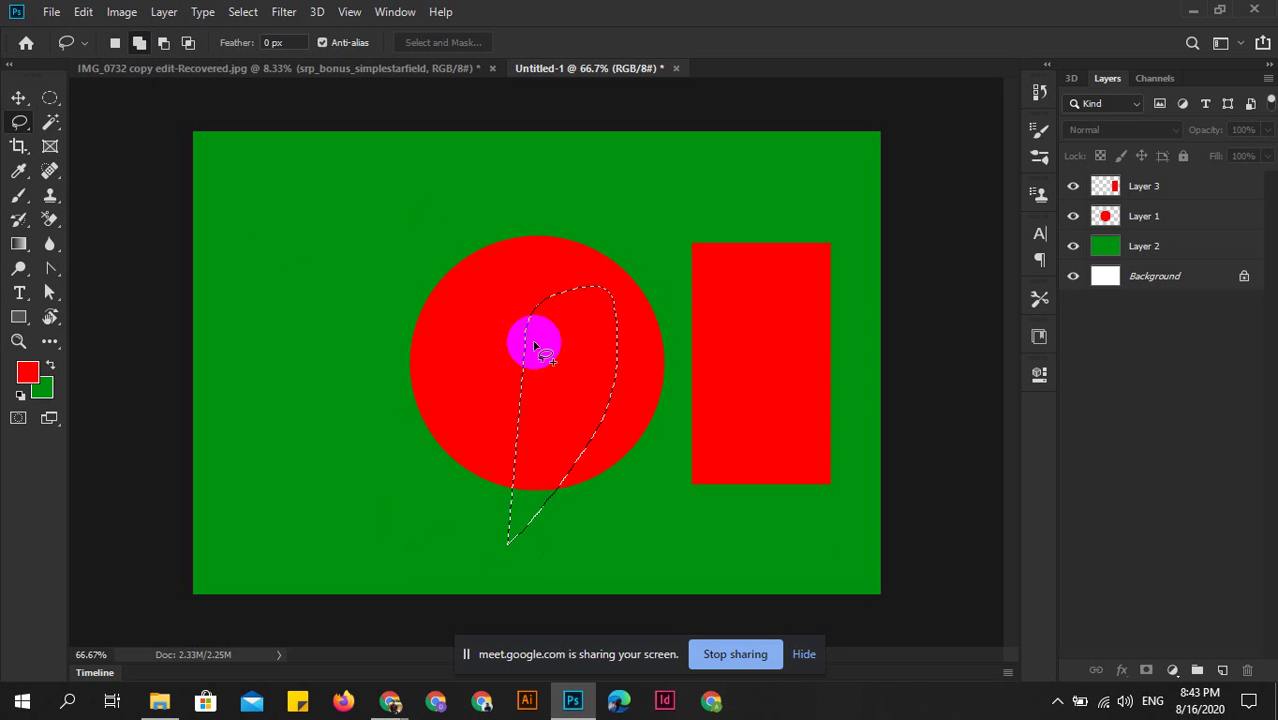
left_click_drag(522, 338, 508, 547)
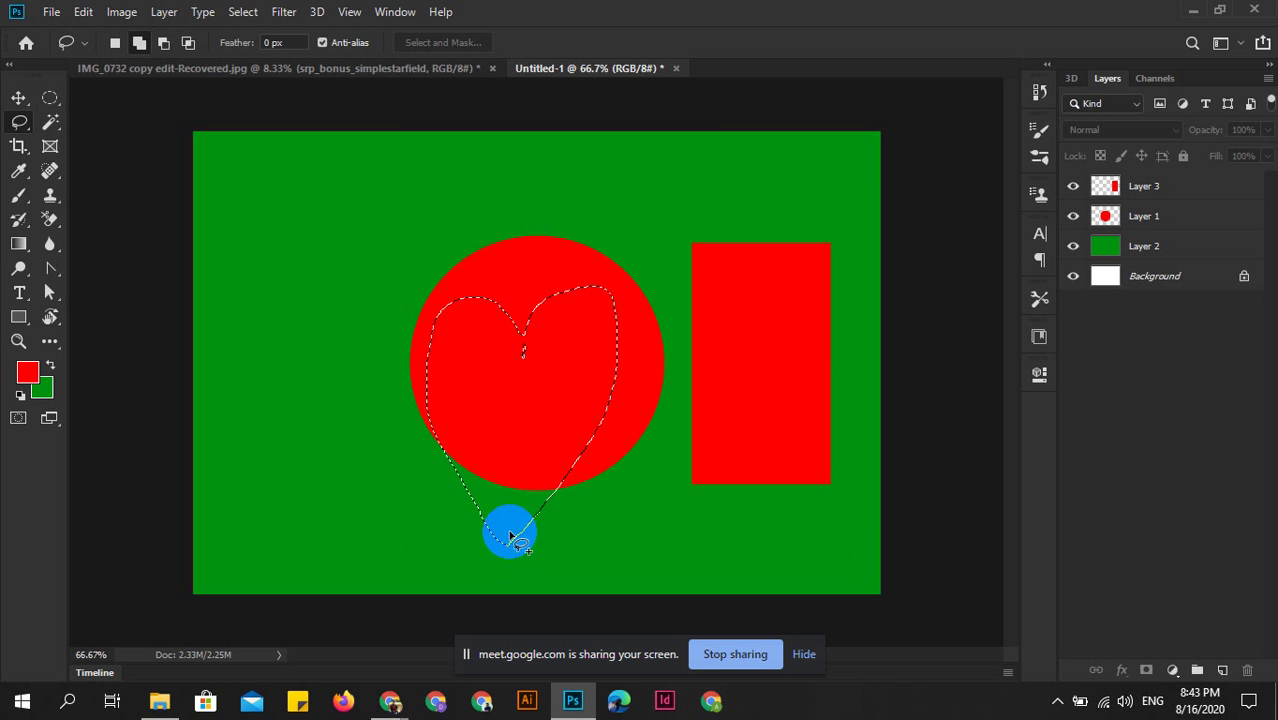
left_click_drag(509, 548, 508, 547)
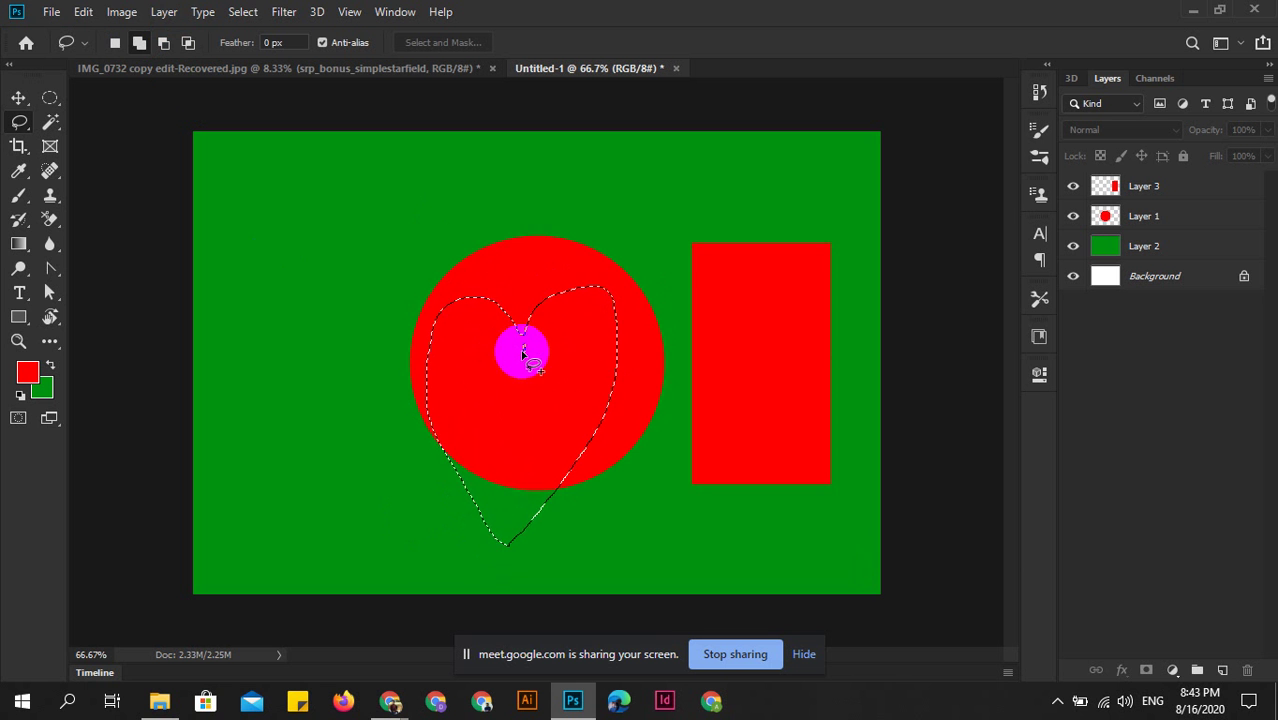
scroll(520, 345, "up", 4)
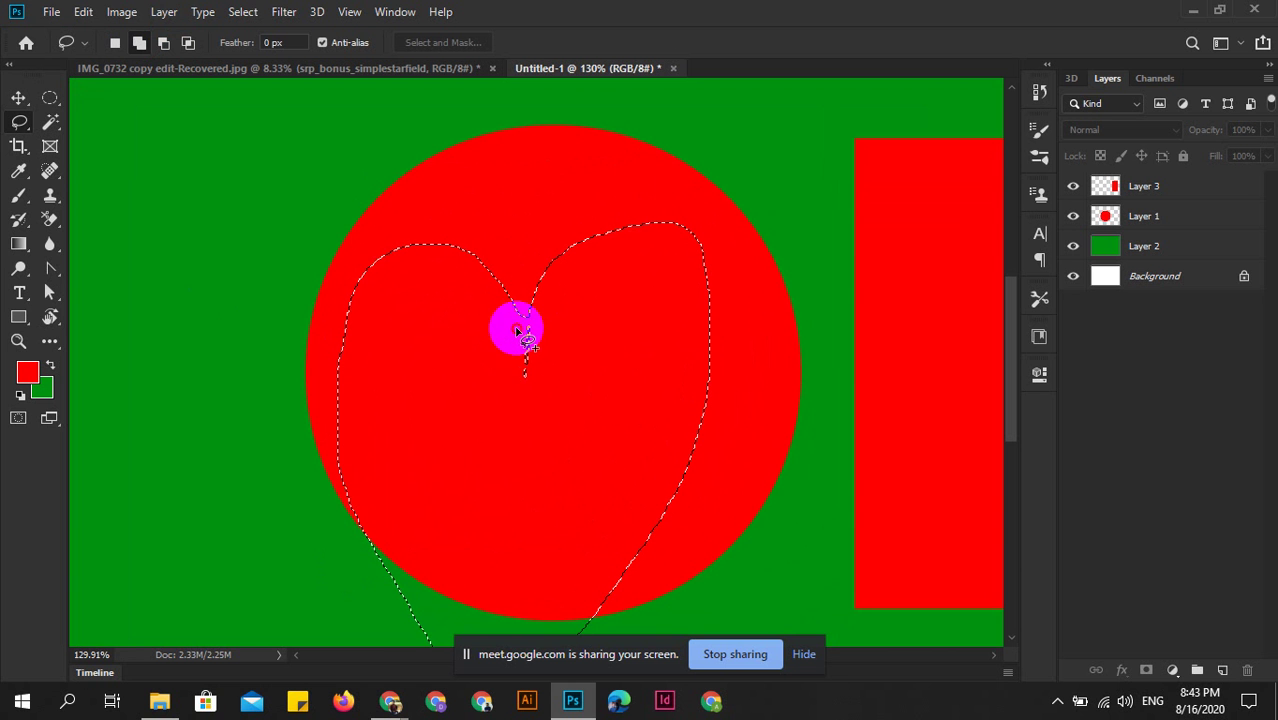
left_click_drag(525, 325, 522, 322)
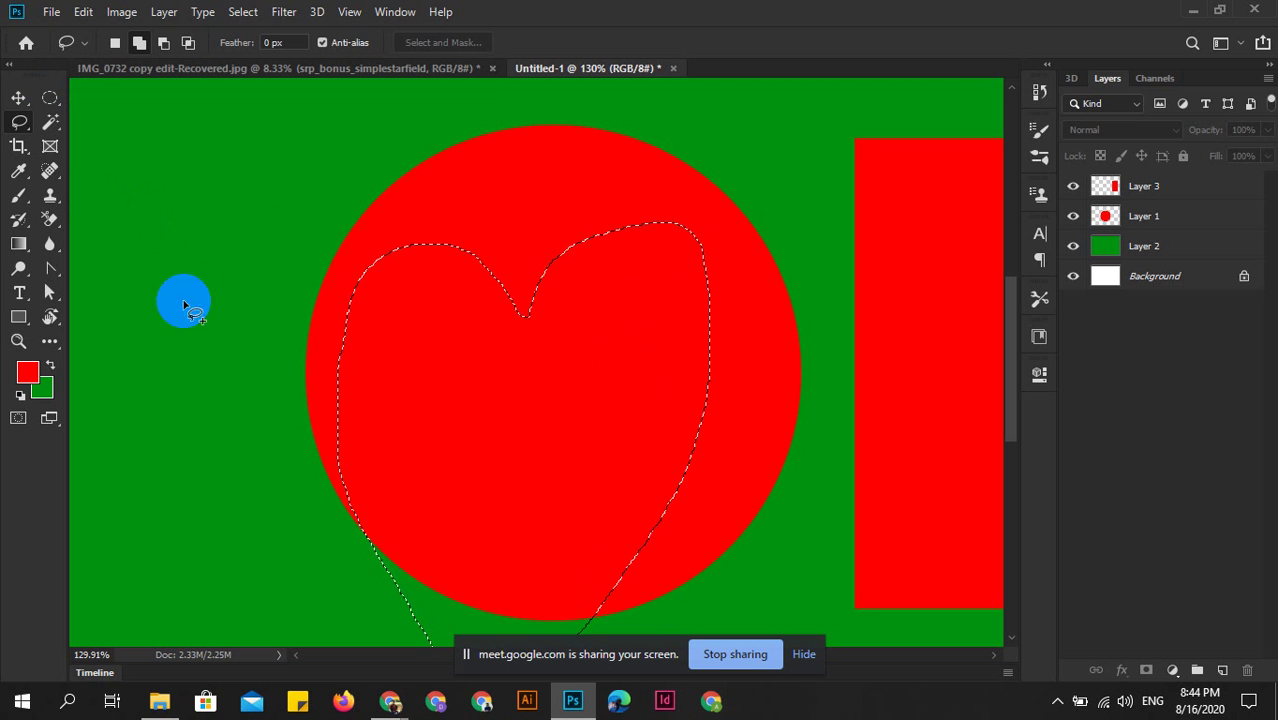
Add traced strokes to widen the heart's left lobe and smooth its left edge.
left_click(425, 310)
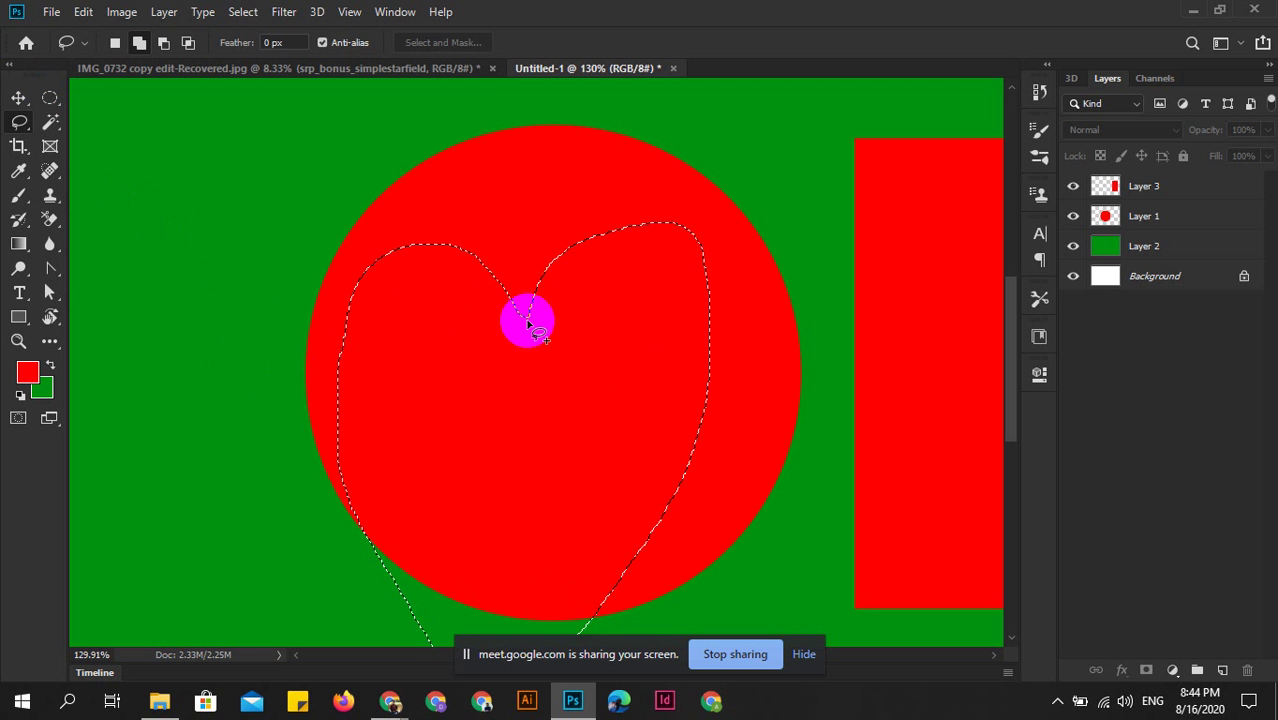
left_click_drag(348, 278, 333, 375)
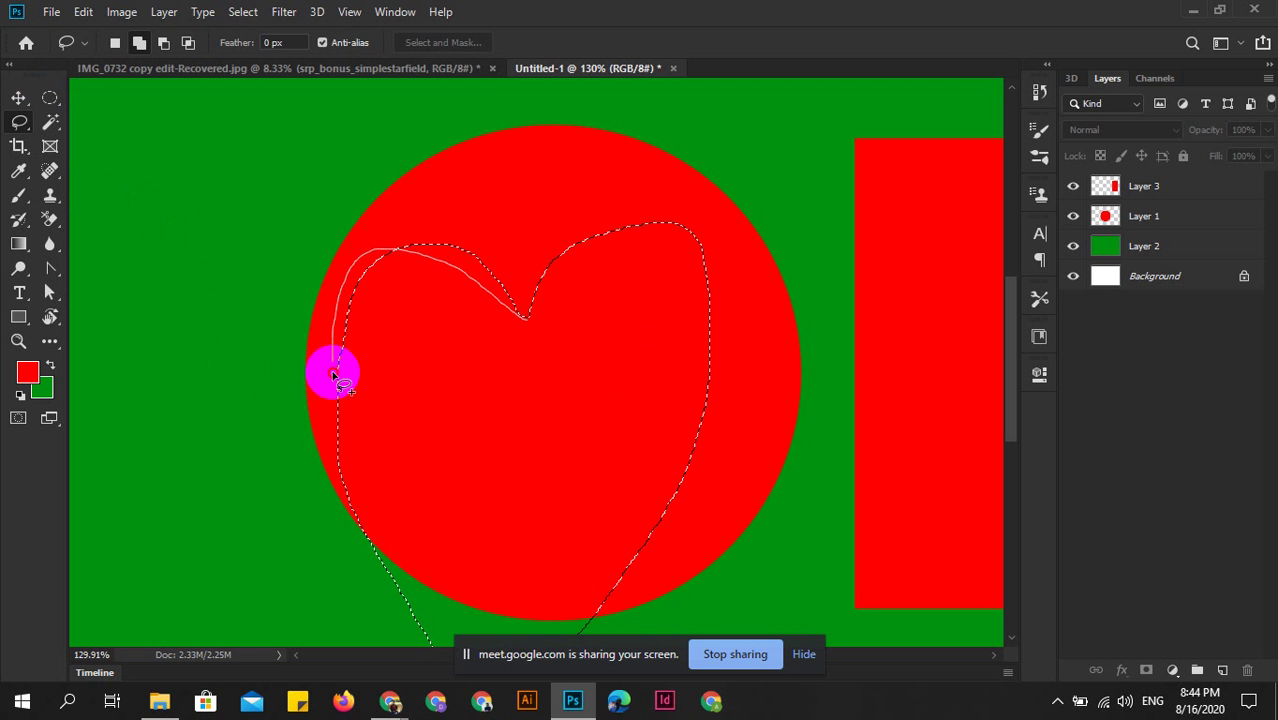
left_click_drag(378, 494, 372, 480)
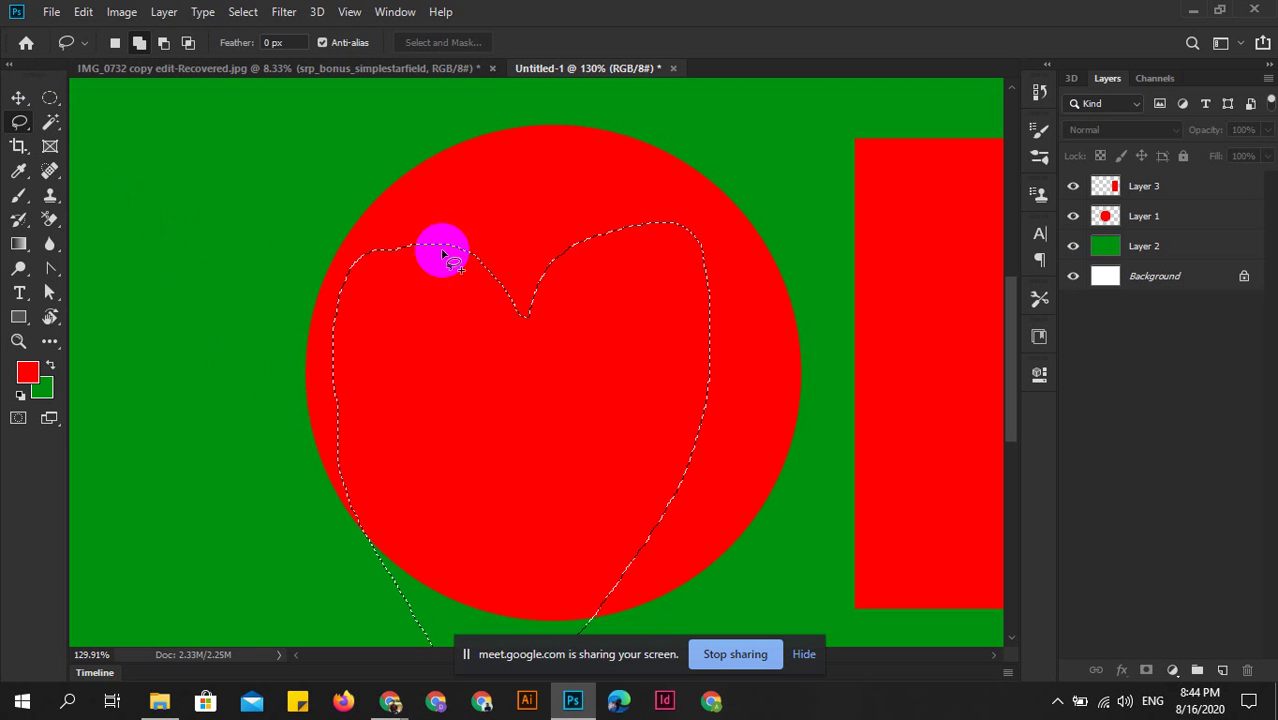
mouse_move(427, 242)
left_mouse_down()
mouse_move(336, 265)
mouse_move(322, 421)
left_mouse_up()
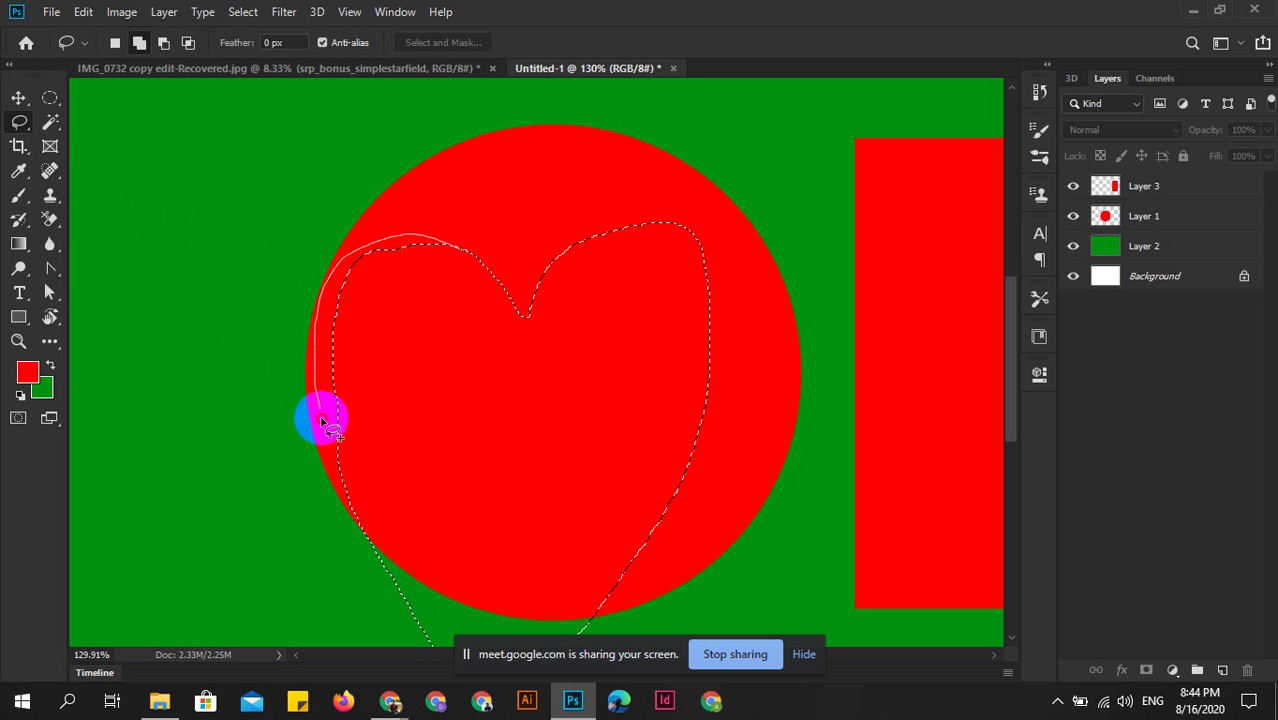
left_click_drag(350, 487, 352, 492)
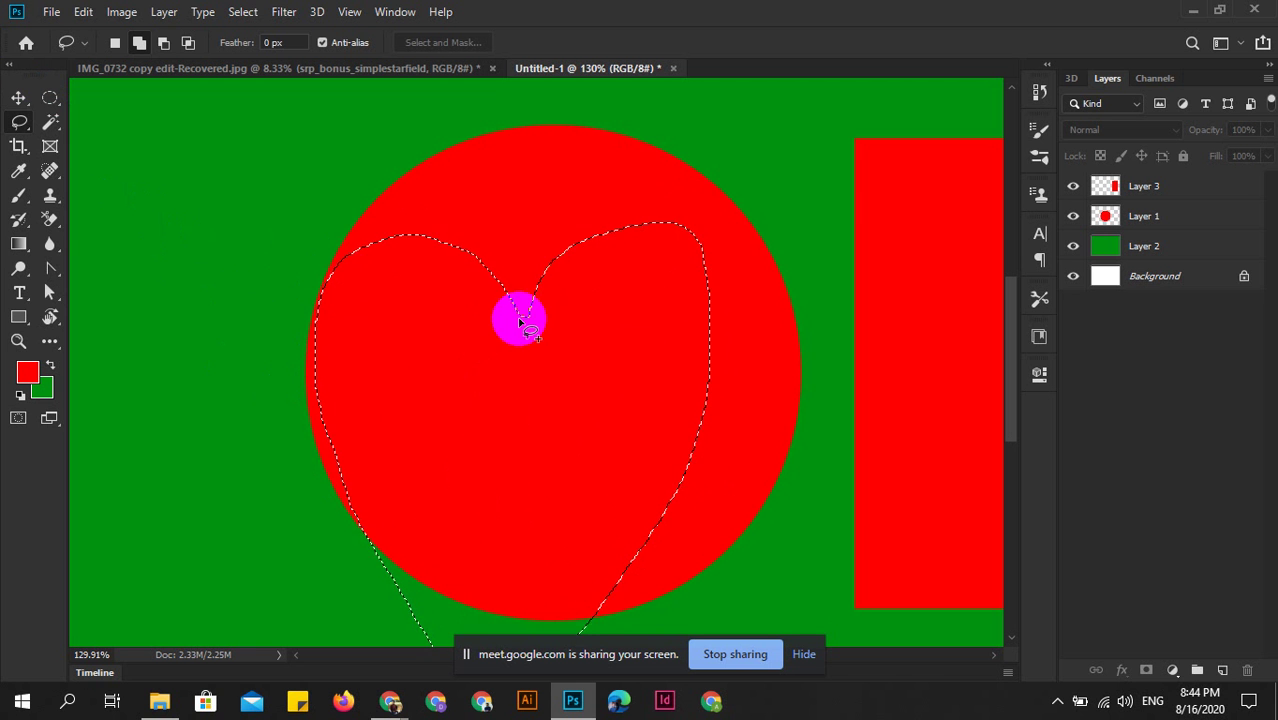
left_click_drag(523, 323, 425, 241)
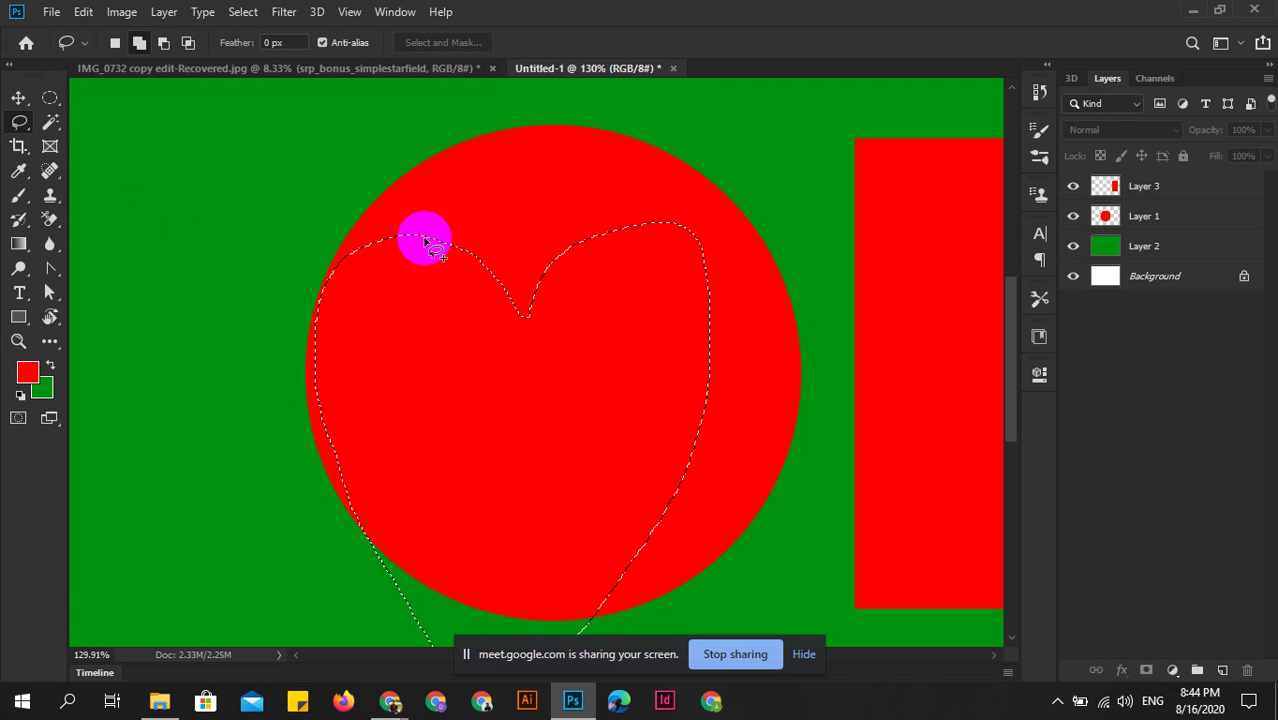
Subtract a lassoed area around the heart's top-right lobe from the selection.
left_click(166, 46)
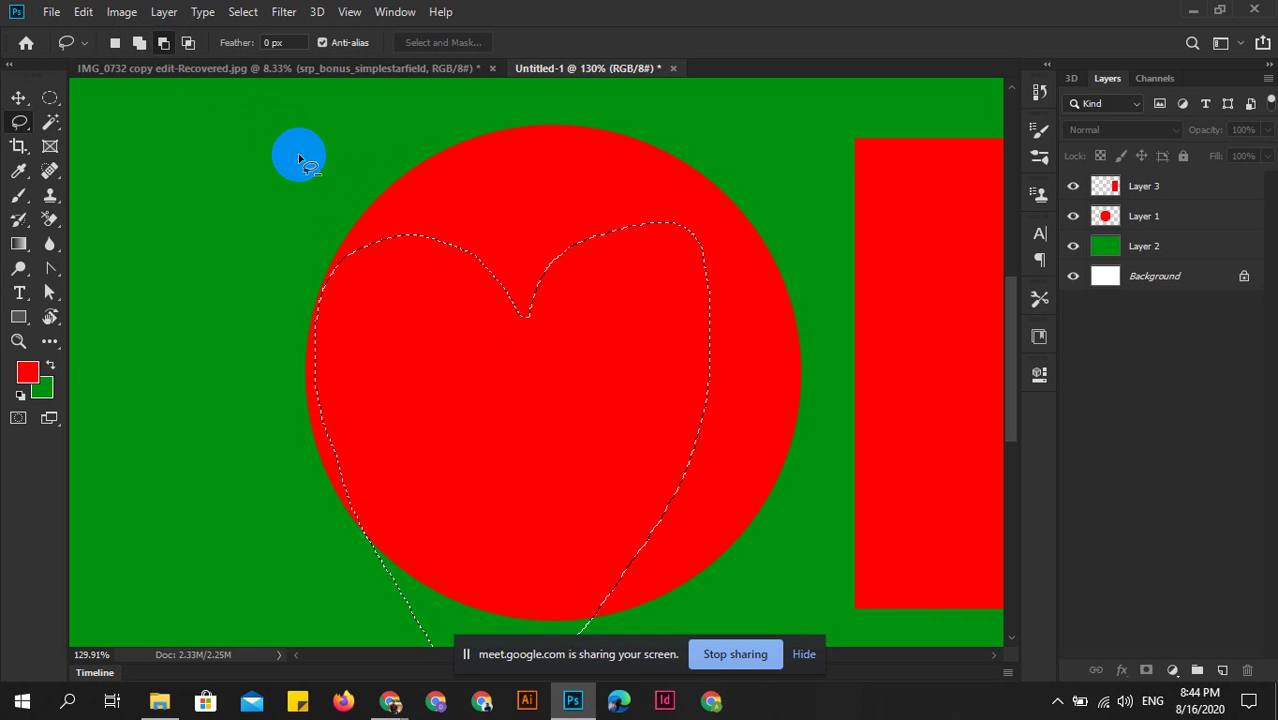
left_click_drag(521, 318, 518, 326)
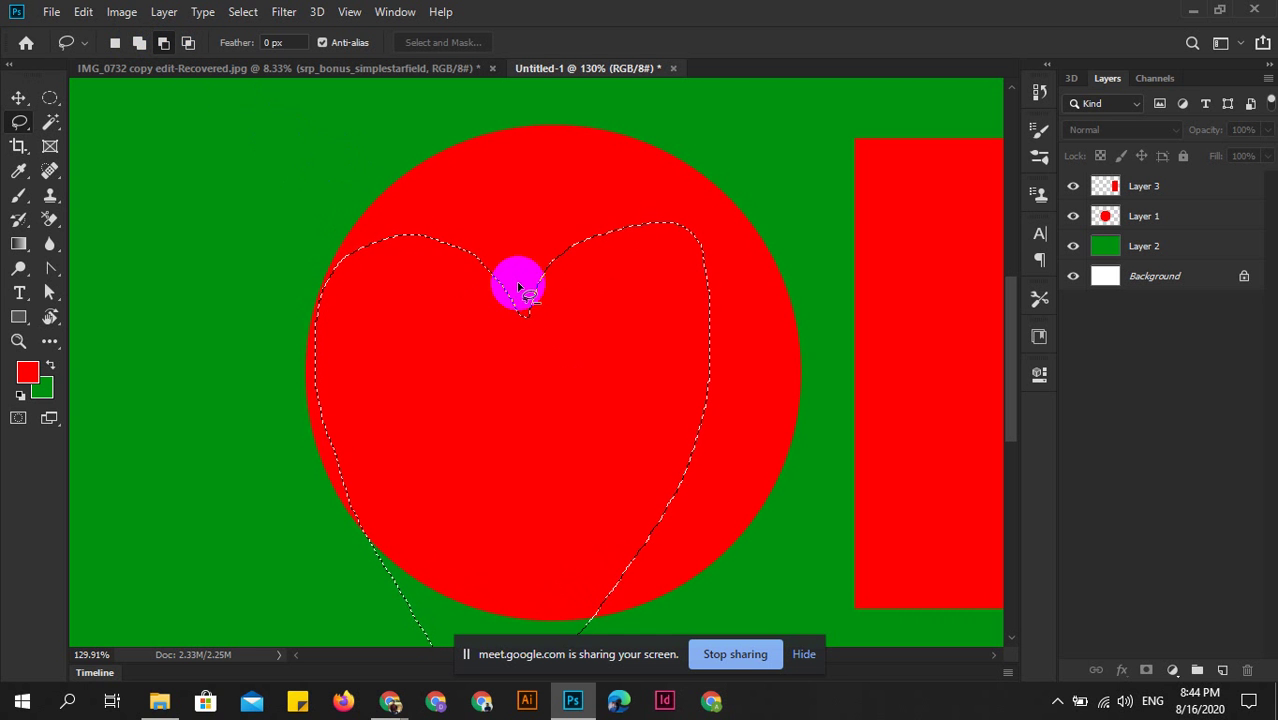
left_click_drag(530, 300, 629, 205)
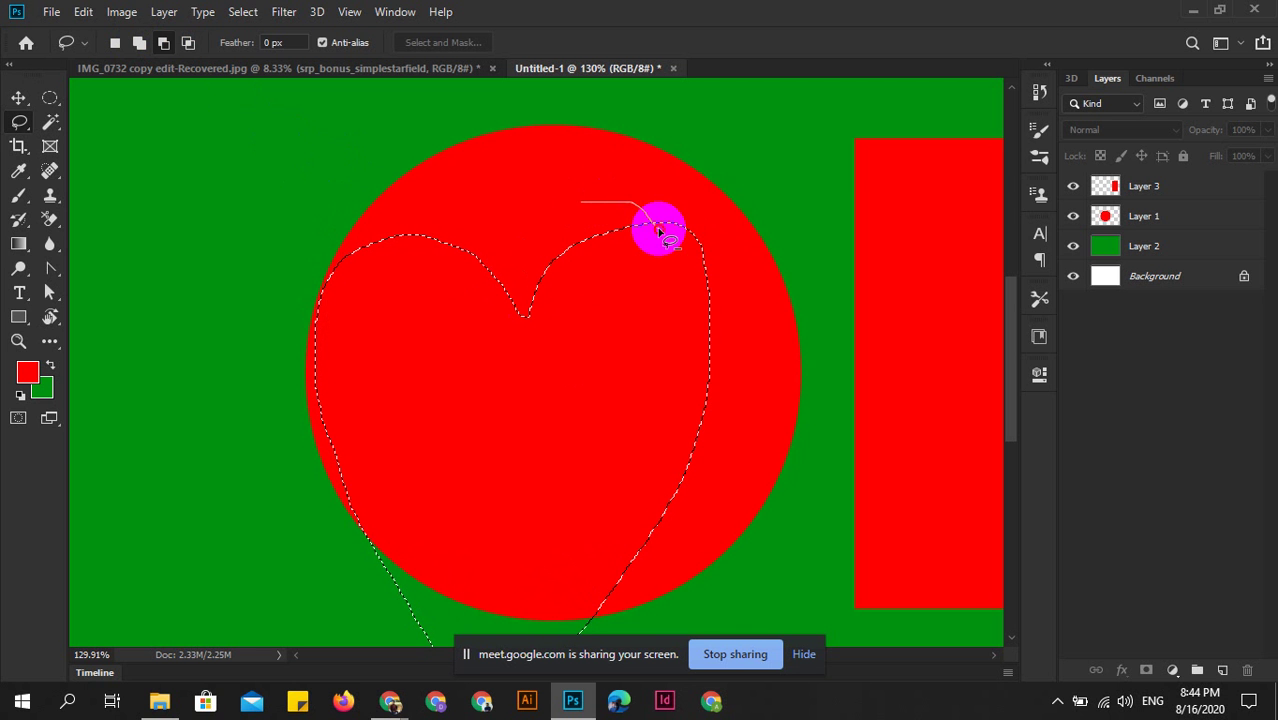
left_click_drag(653, 196, 638, 220)
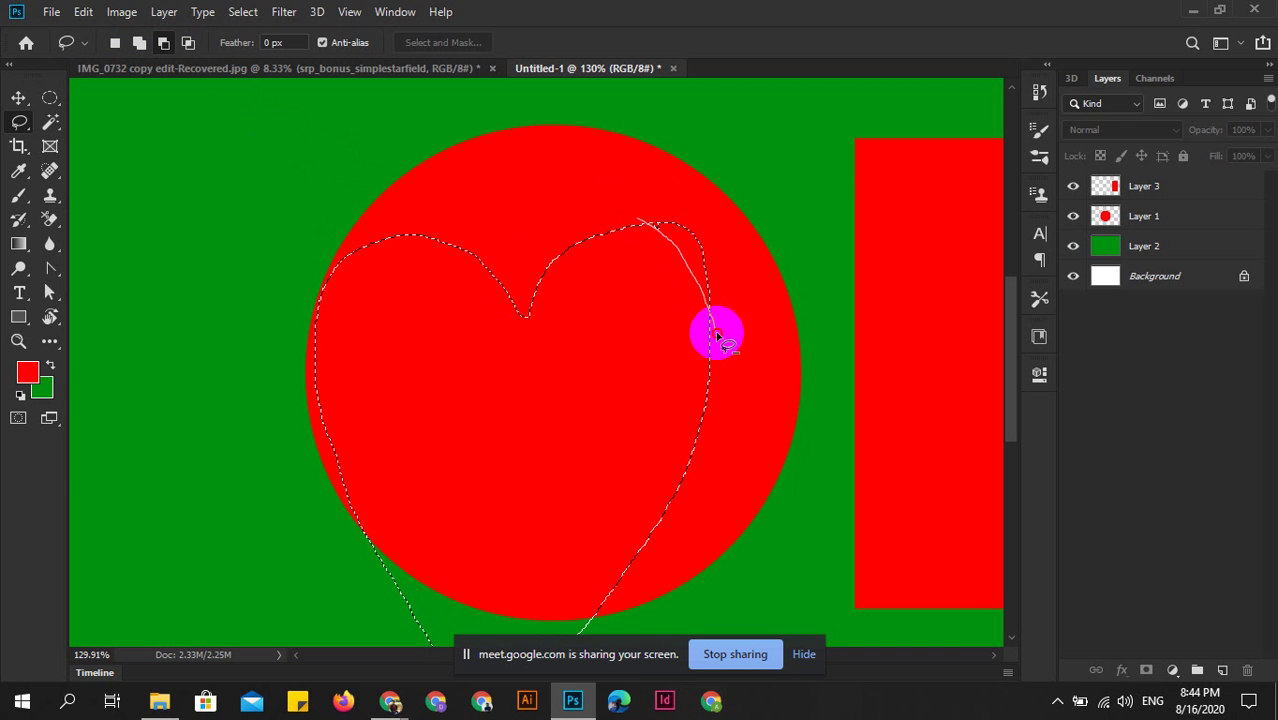
mouse_move(717, 338)
left_mouse_down()
mouse_move(613, 207)
mouse_move(550, 271)
mouse_move(672, 222)
mouse_move(683, 258)
mouse_move(641, 231)
left_mouse_up()
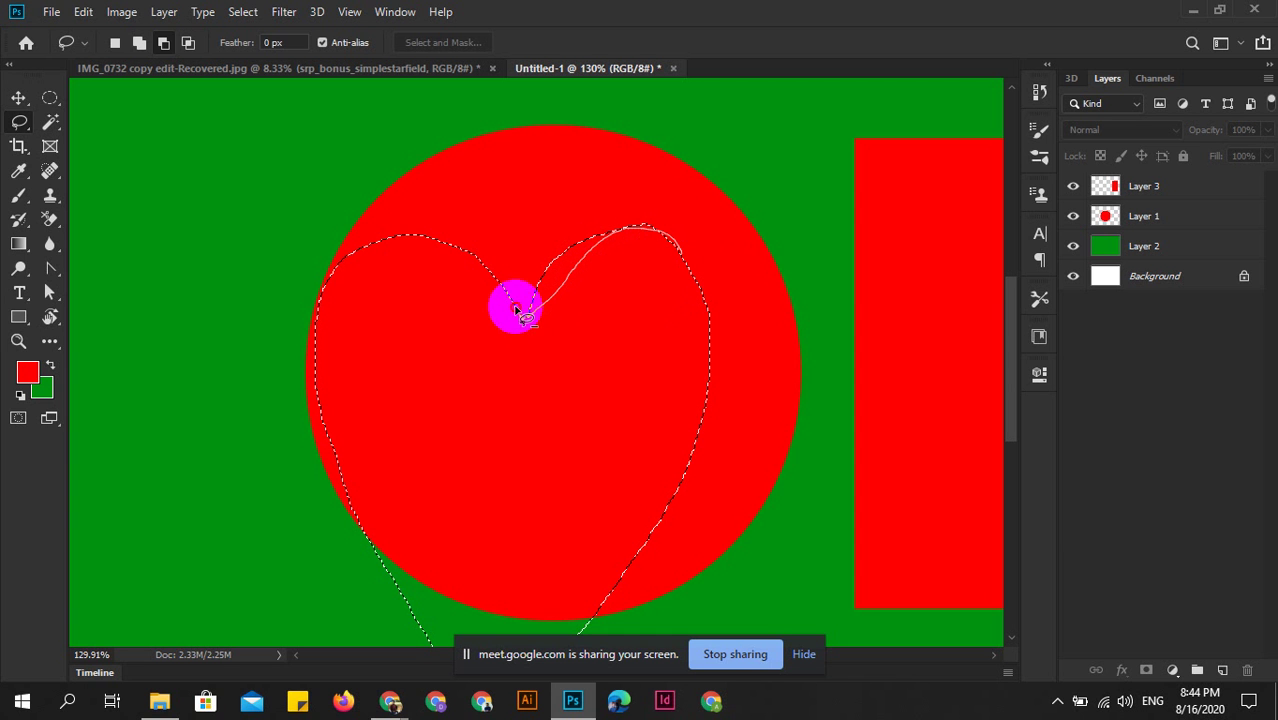
mouse_move(517, 311)
left_mouse_down()
mouse_move(496, 208)
mouse_move(596, 157)
mouse_move(679, 230)
left_mouse_up()
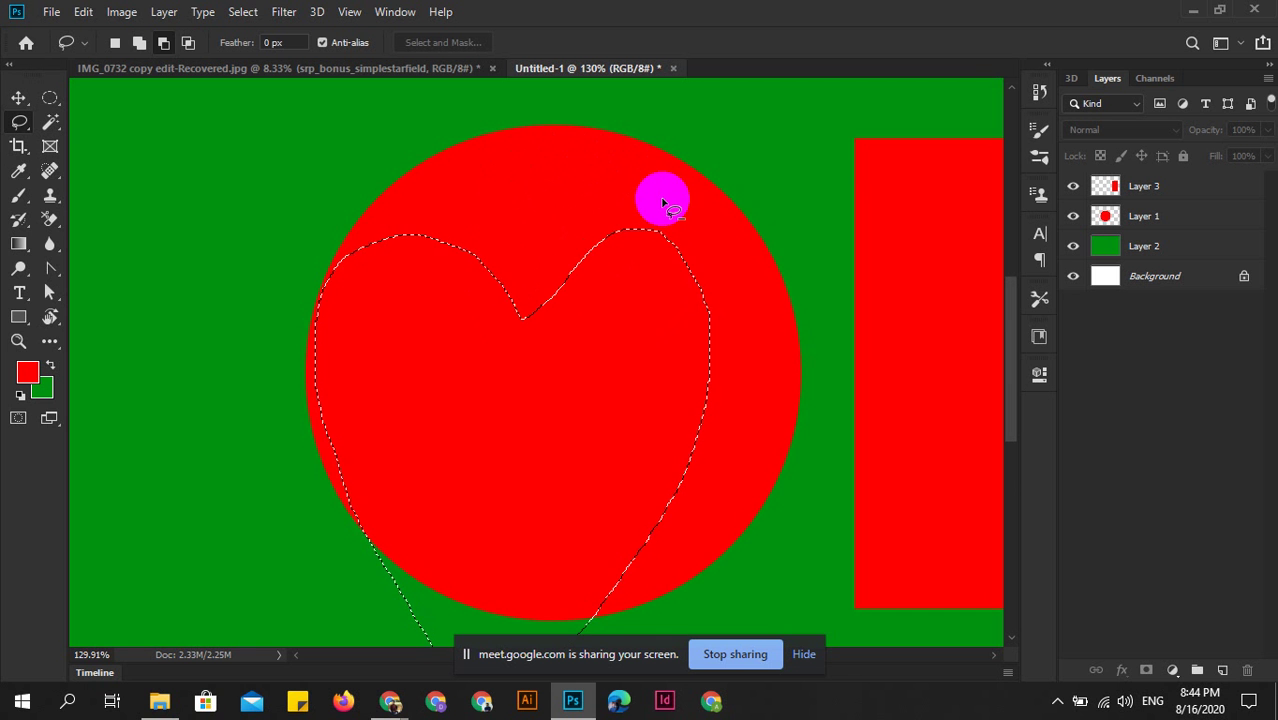
scroll(721, 276, "down", 3)
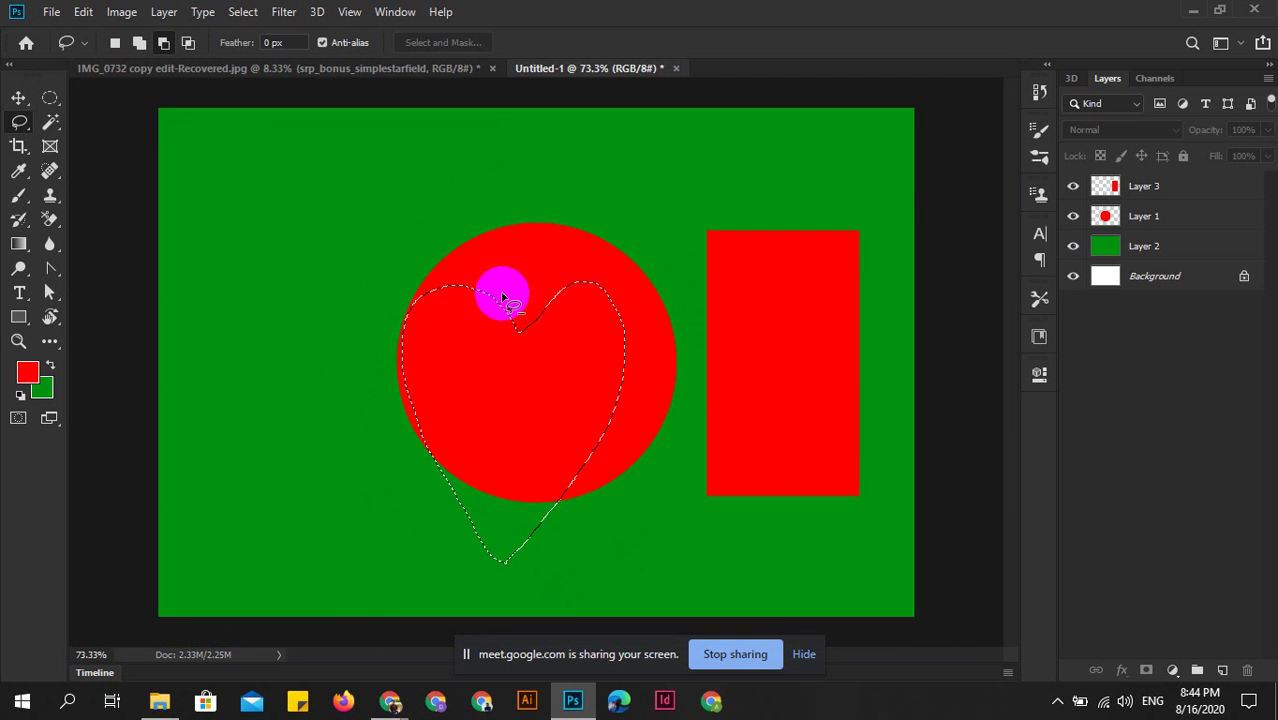
scroll(415, 272, "up", 2)
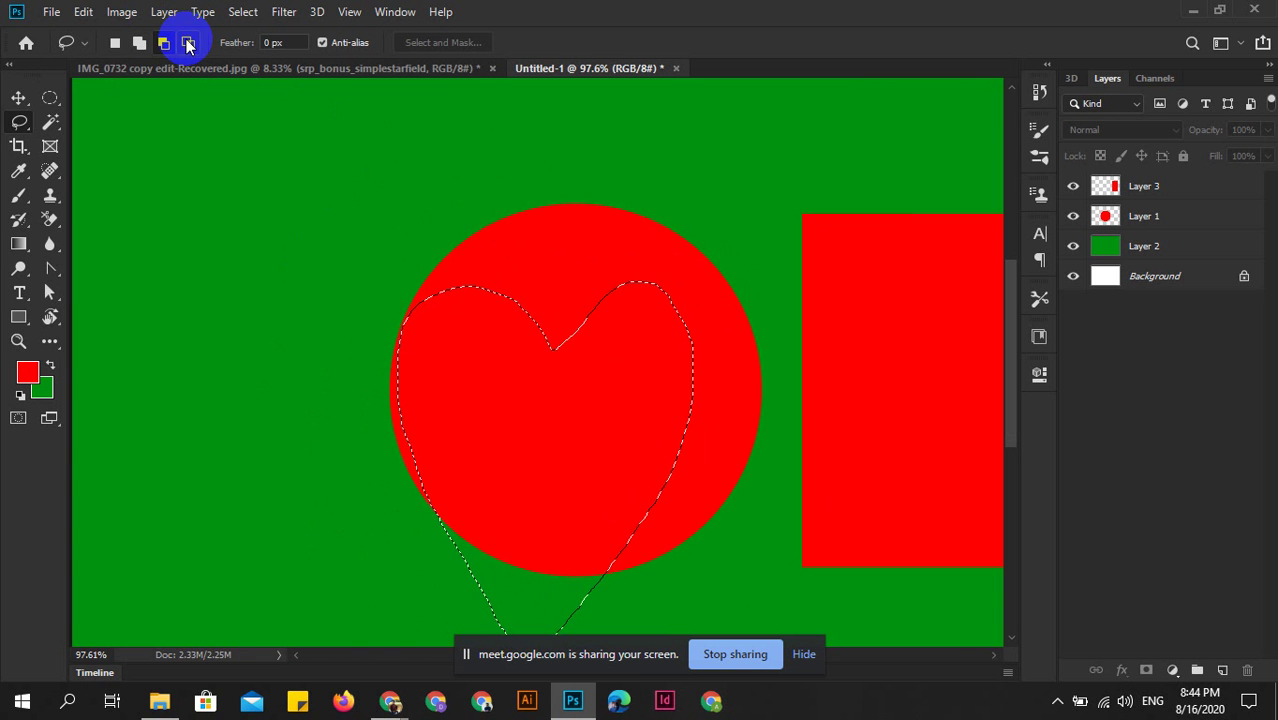
Check the Lasso tool variants, keep the plain Lasso, and zoom out to the whole canvas.
right_click(12, 130)
left_click(20, 126)
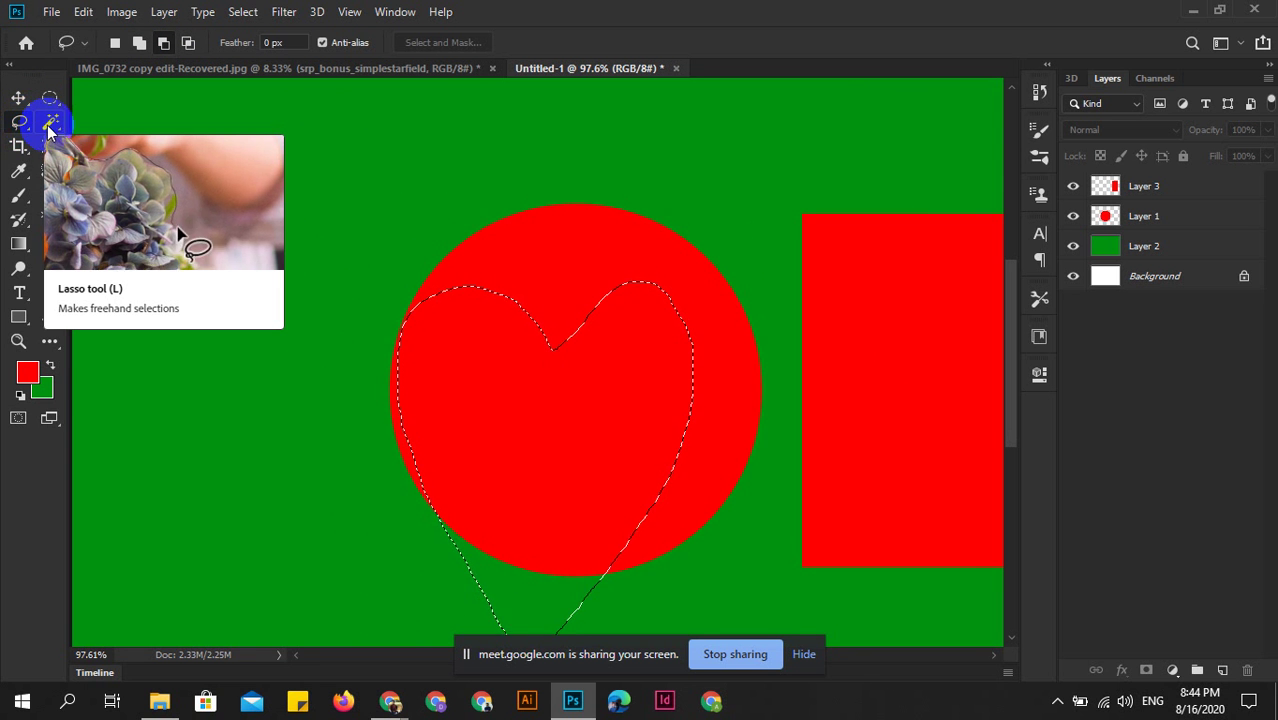
right_click(22, 124)
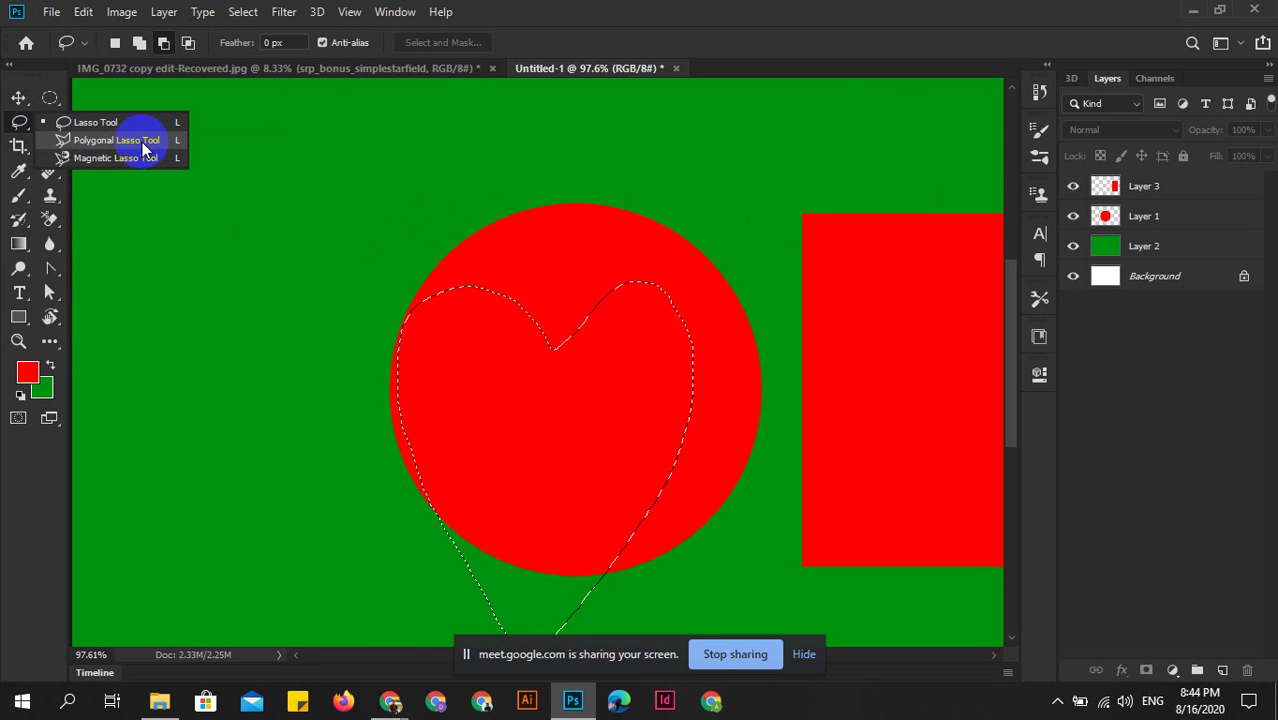
left_click(24, 126)
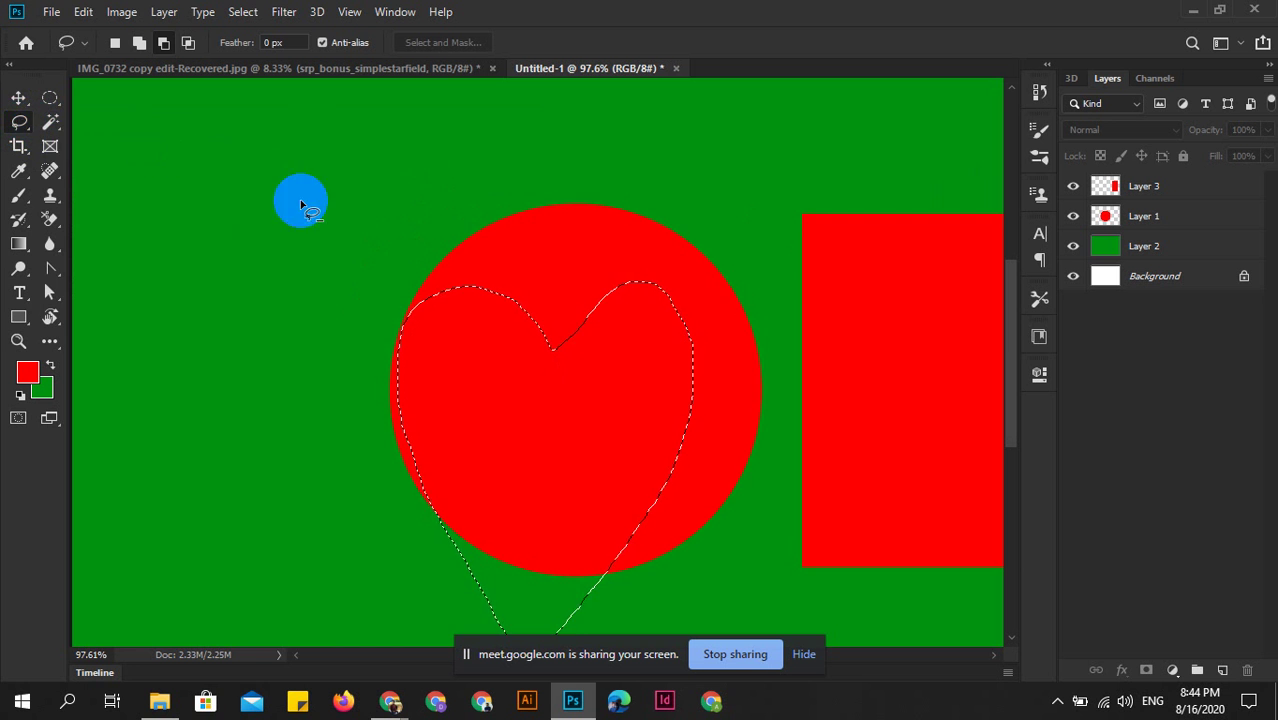
scroll(585, 285, "down", 3)
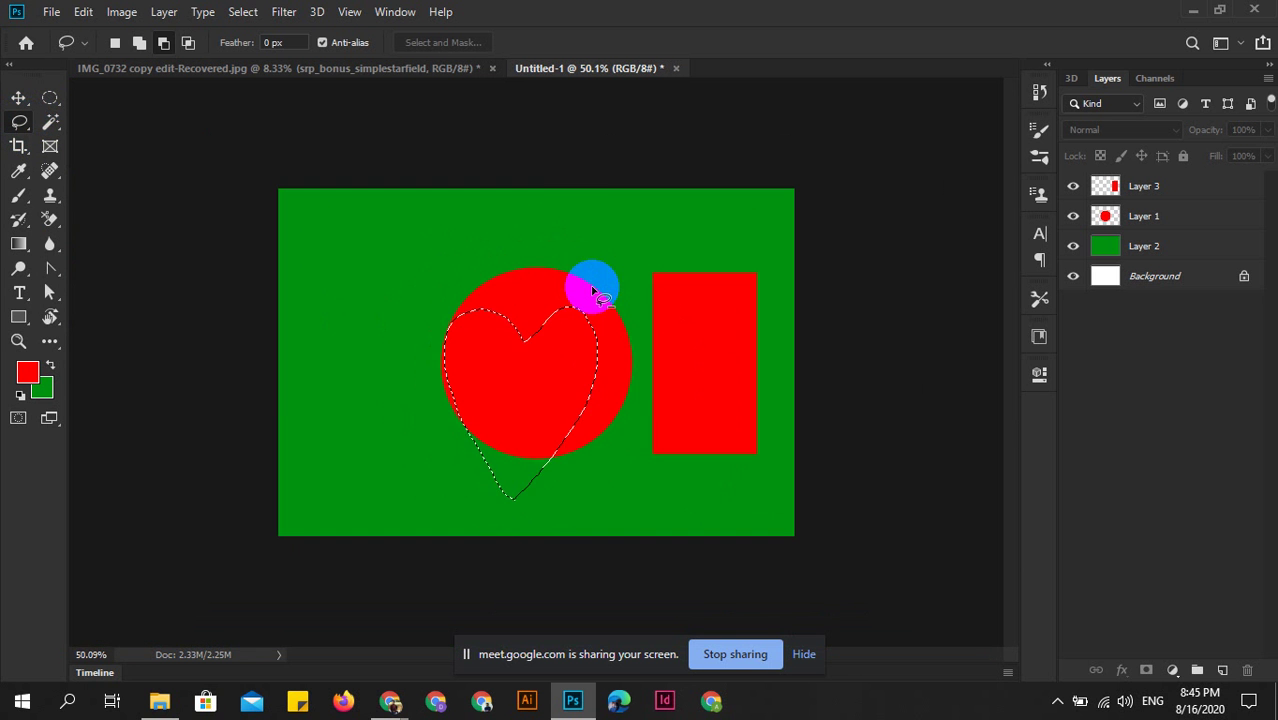
scroll(575, 380, "down", 2)
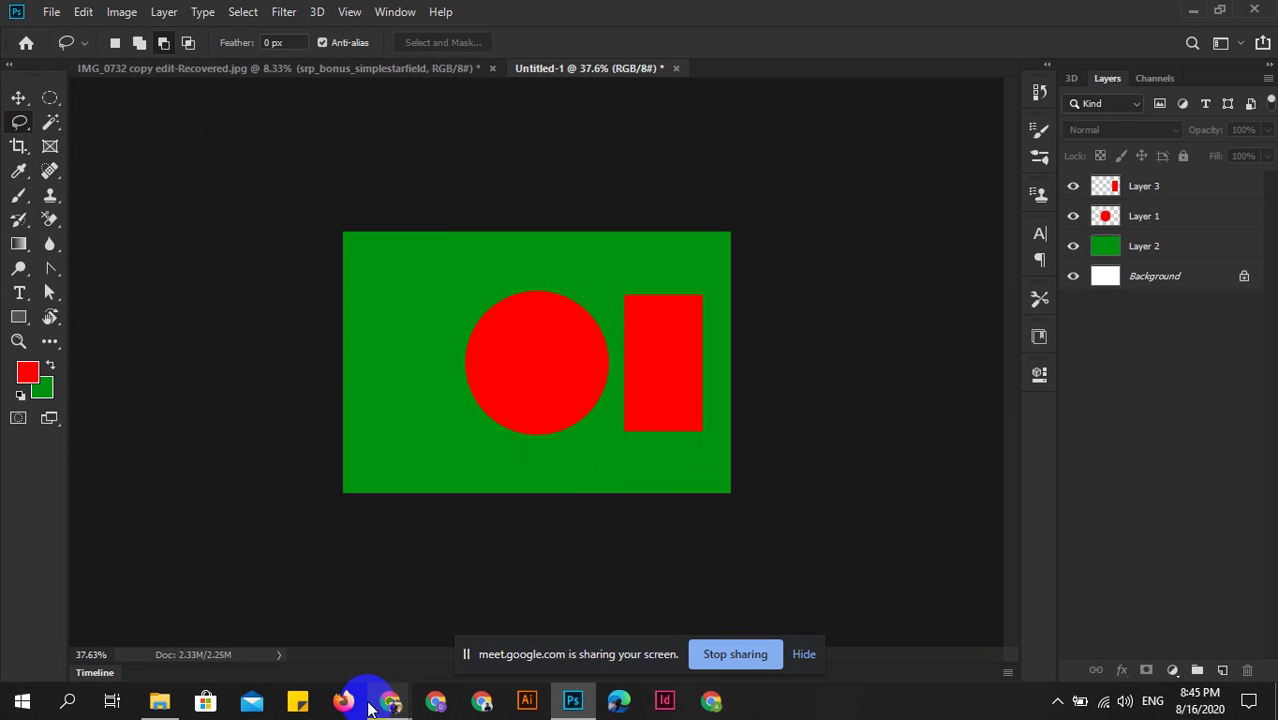
Search Google for 'fruits picture' and show the image results.
left_click(398, 700)
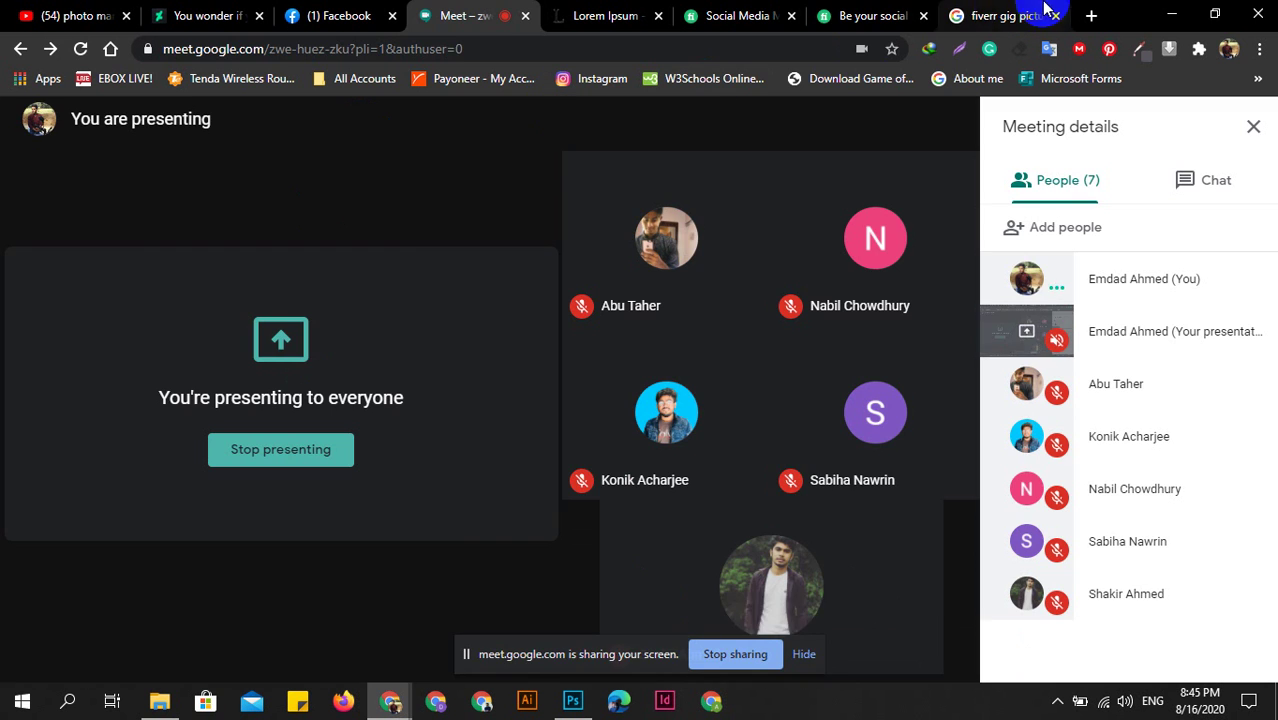
left_click(1000, 15)
left_click(910, 14)
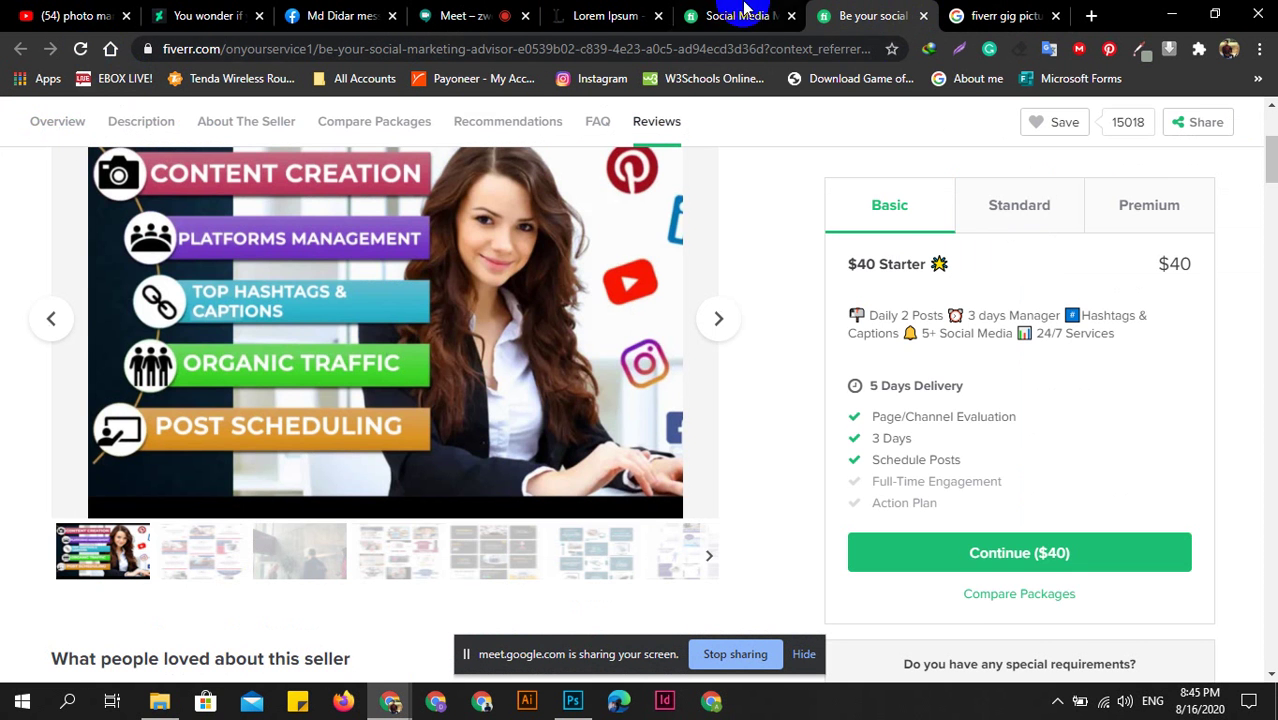
left_click(990, 12)
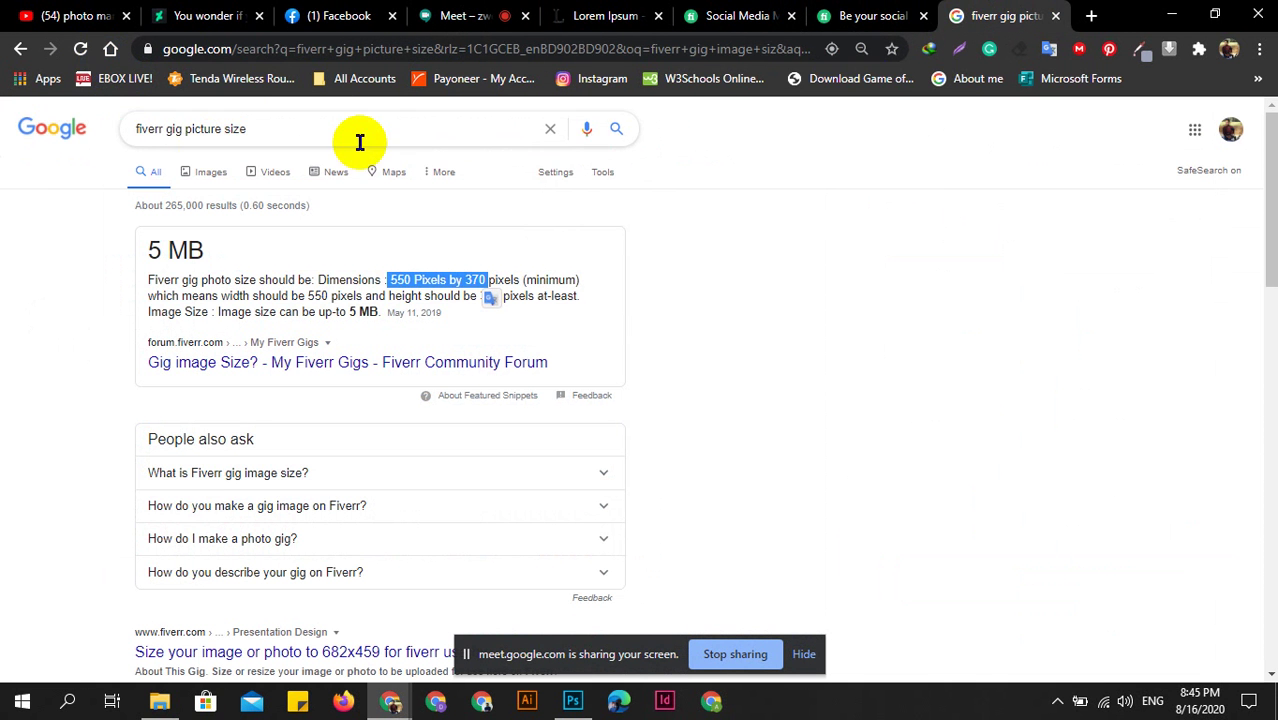
left_click(336, 120)
key("ctrl+a")
type("na")
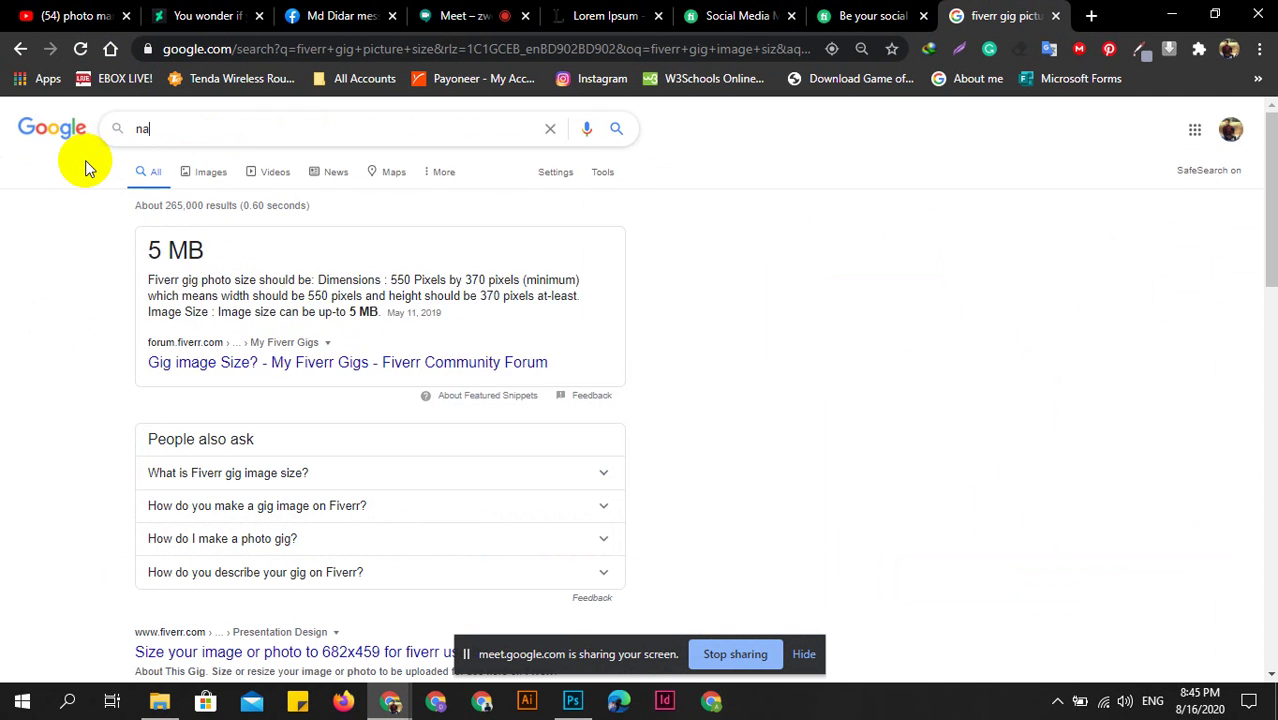
key("BackSpace")
key("BackSpace")
type("fr")
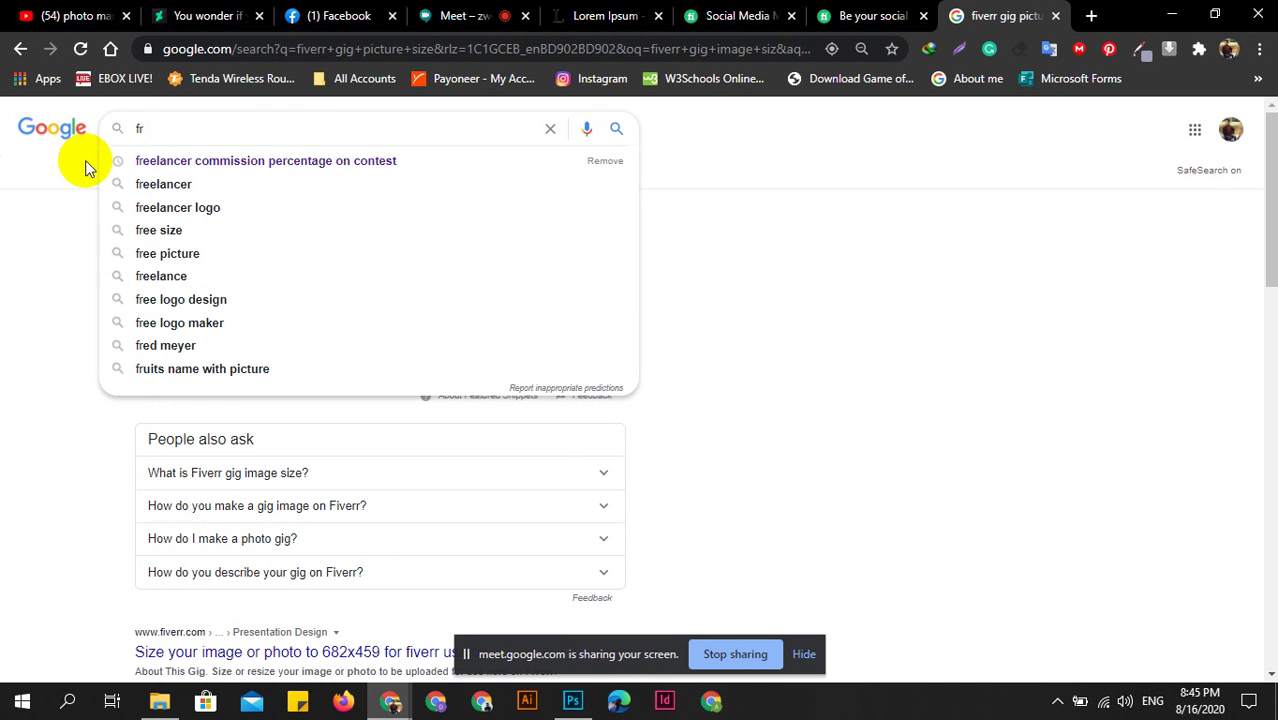
type("uit")
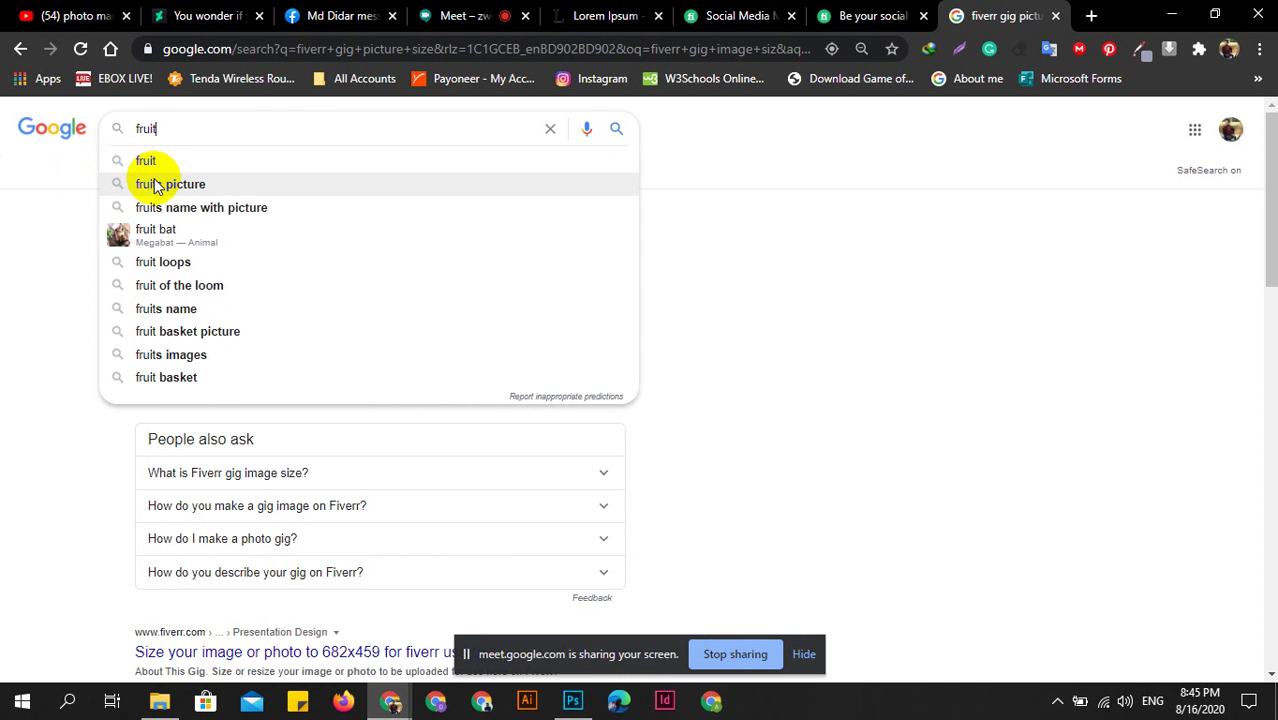
left_click(160, 184)
left_click(204, 190)
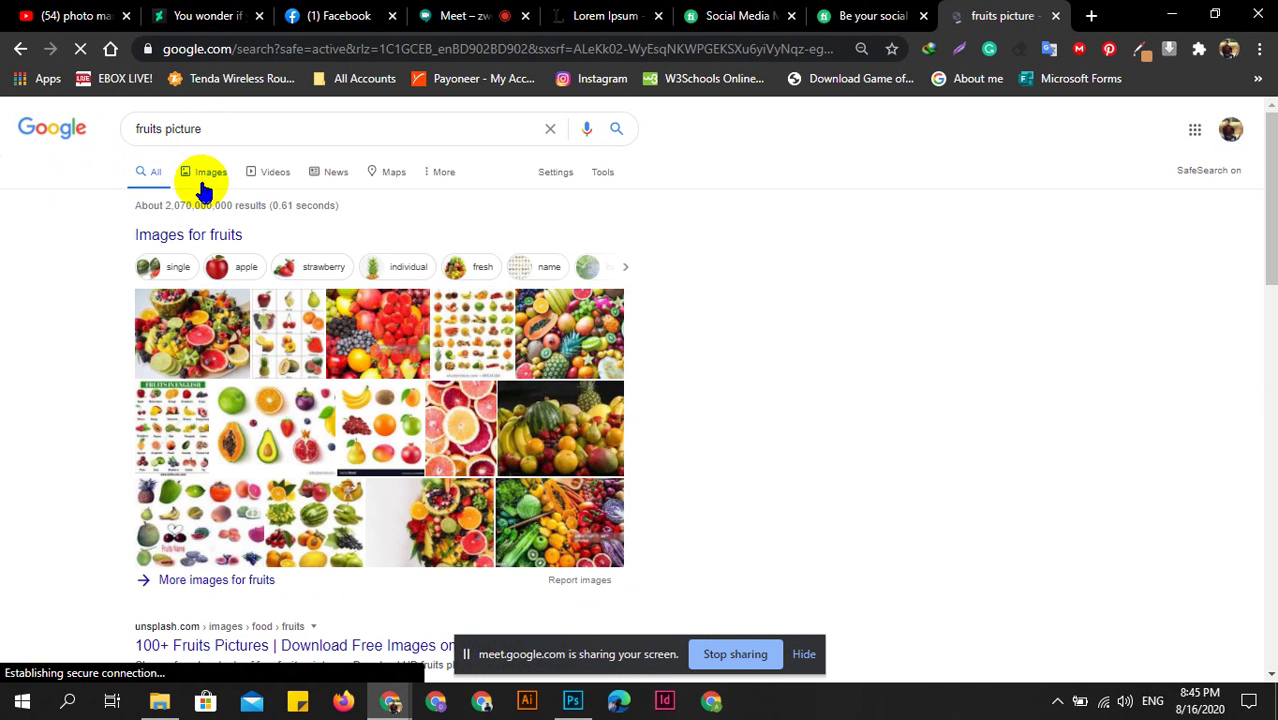
Browse the image results and preview the pineapple-topped fruit pile photo.
key("ctrl+plus")
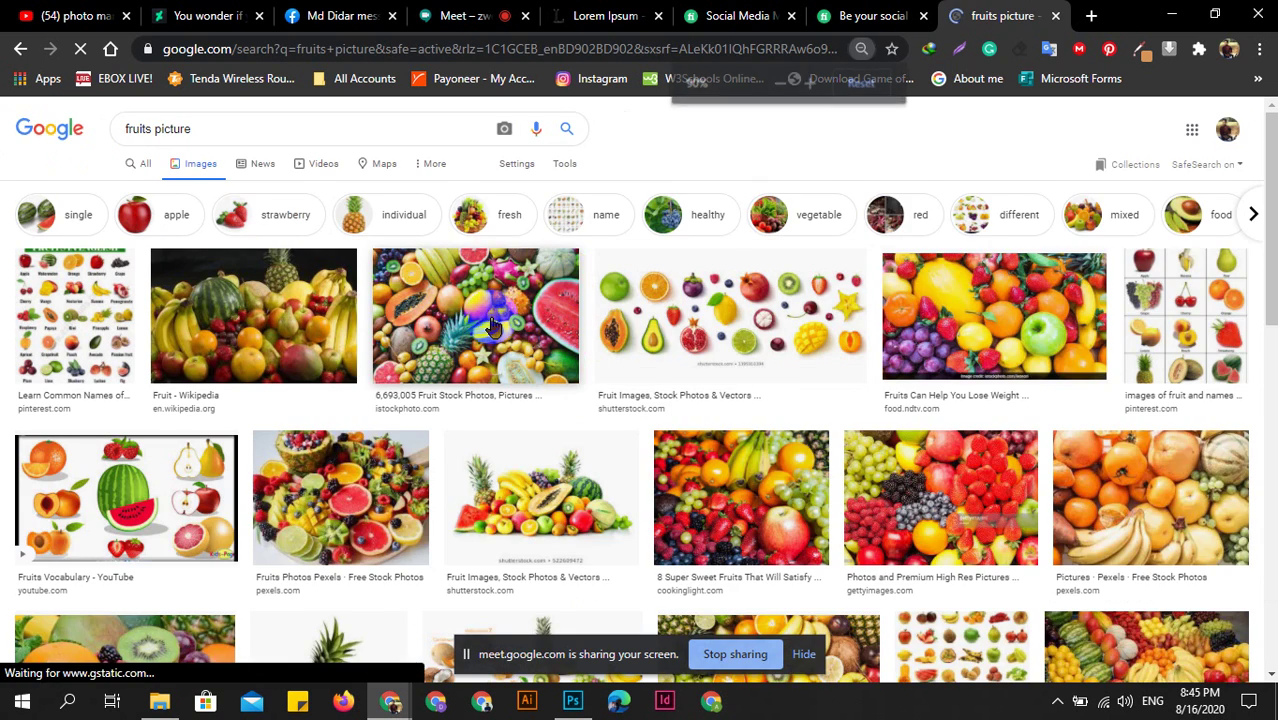
key("ctrl+plus")
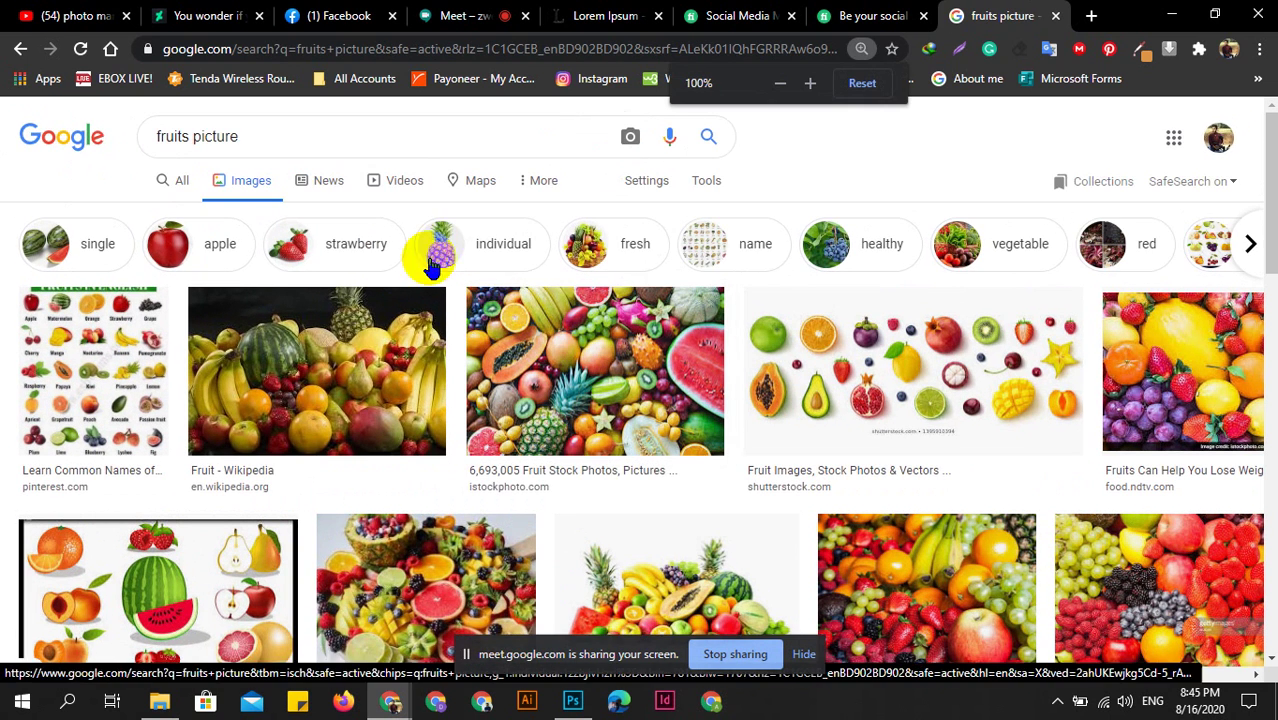
scroll(595, 330, "down", 2)
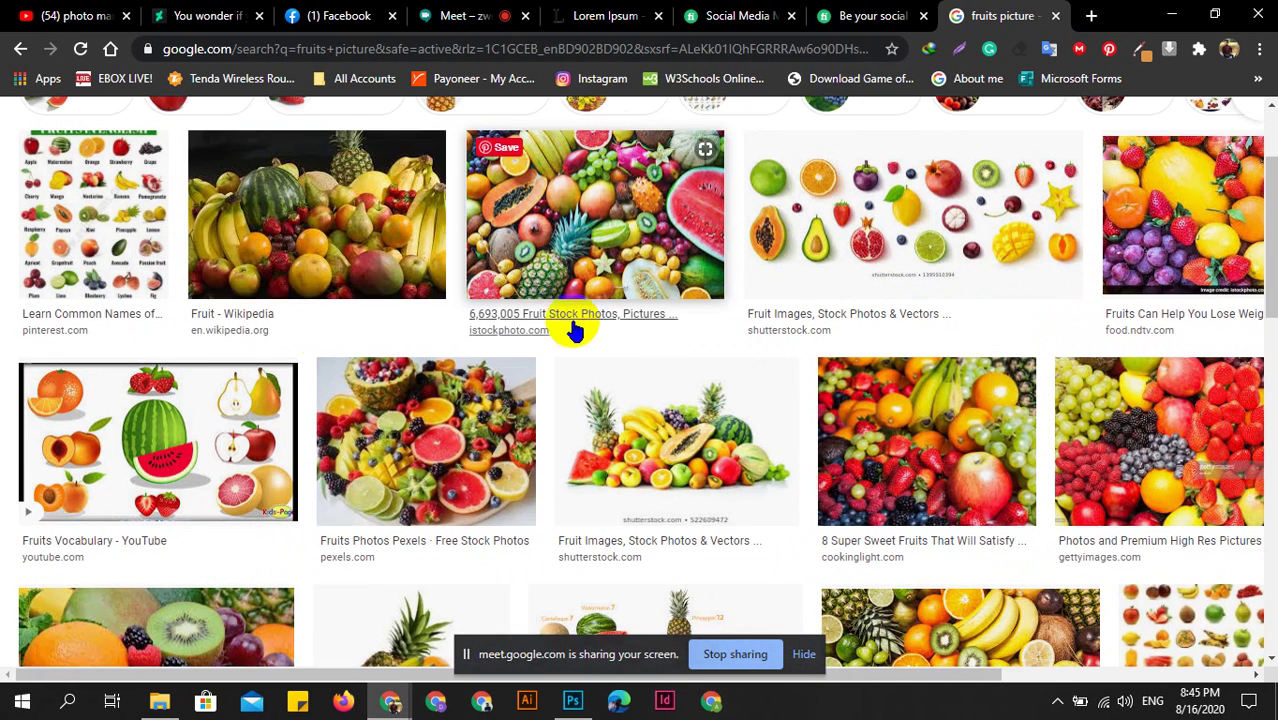
left_click(190, 422)
scroll(876, 308, "down", 5)
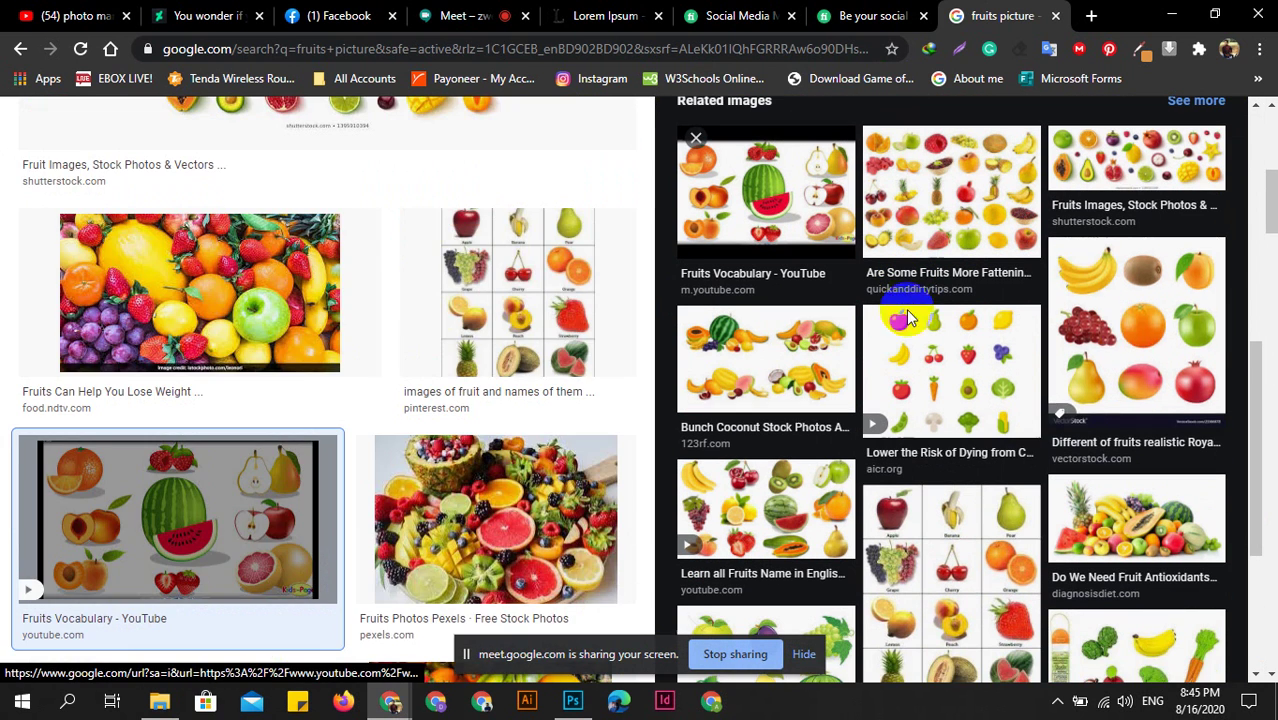
scroll(298, 360, "down", 2)
scroll(520, 340, "down", 2)
scroll(485, 357, "down", 5)
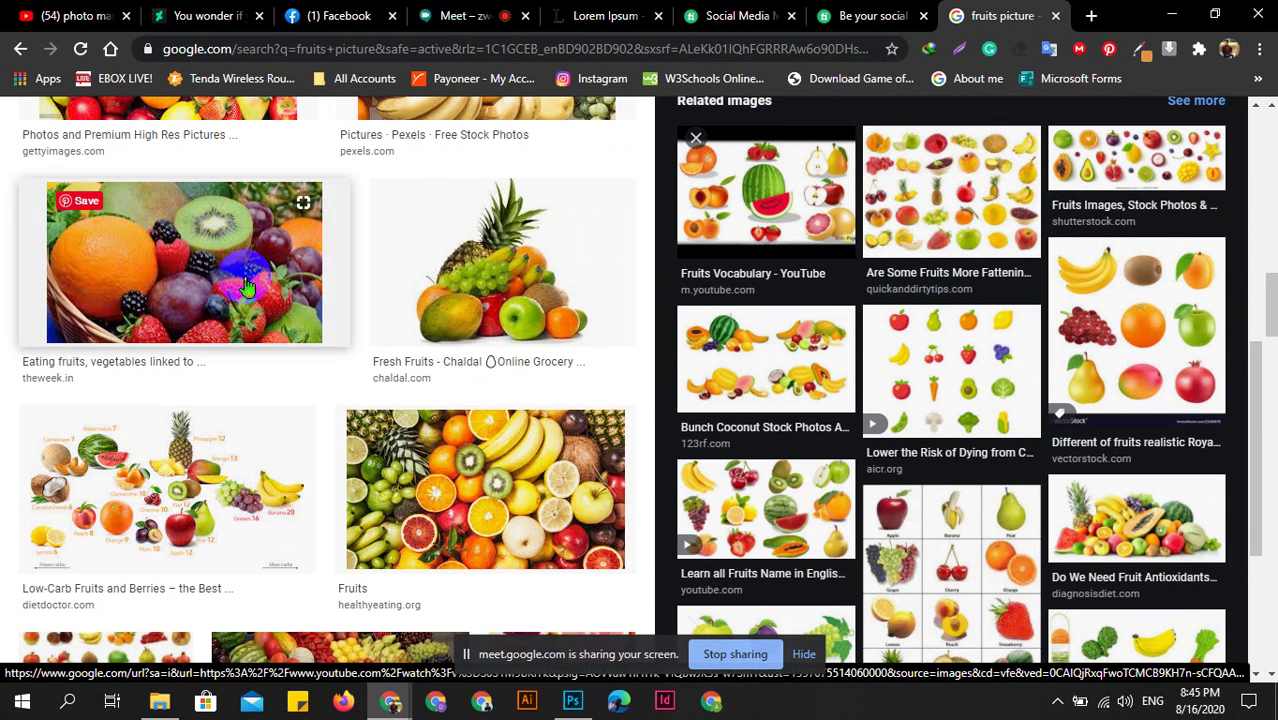
left_click(474, 276)
mouse_move(936, 352)
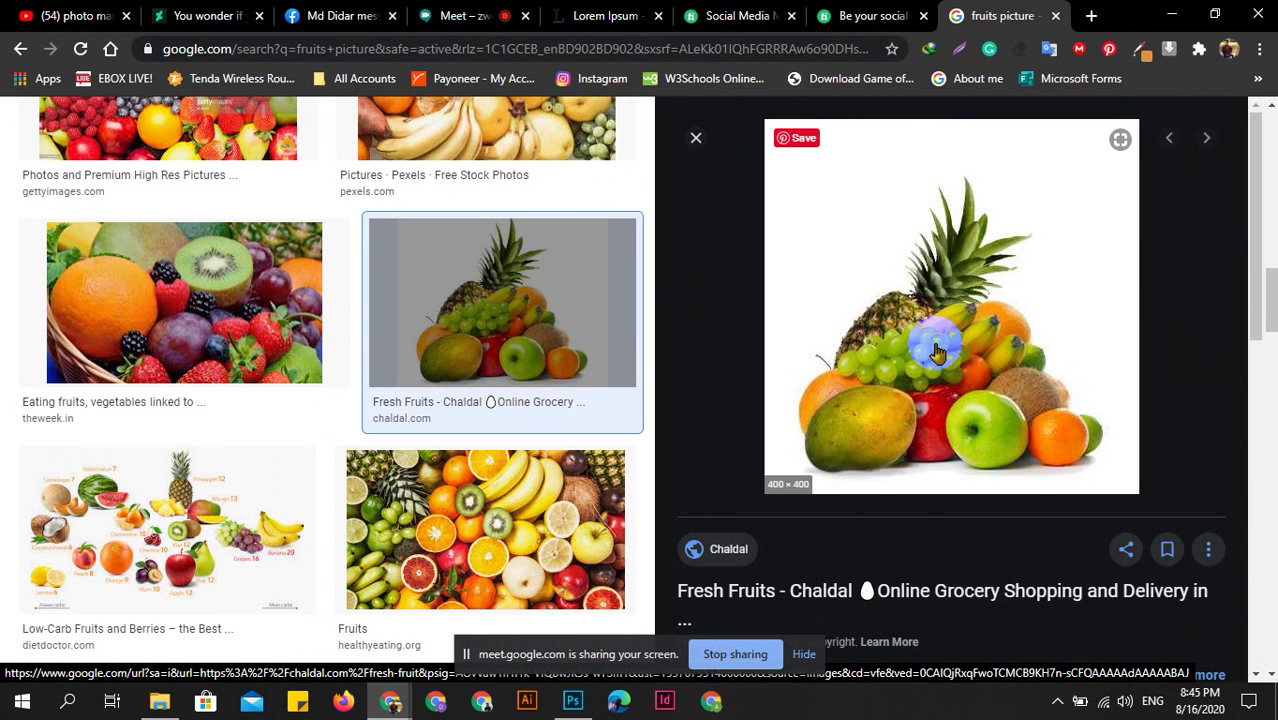
Copy the pineapple fruit pile photo to the clipboard after failed drags into Photoshop.
mouse_move(958, 320)
left_mouse_down()
mouse_move(602, 135)
mouse_move(757, 70)
left_mouse_up()
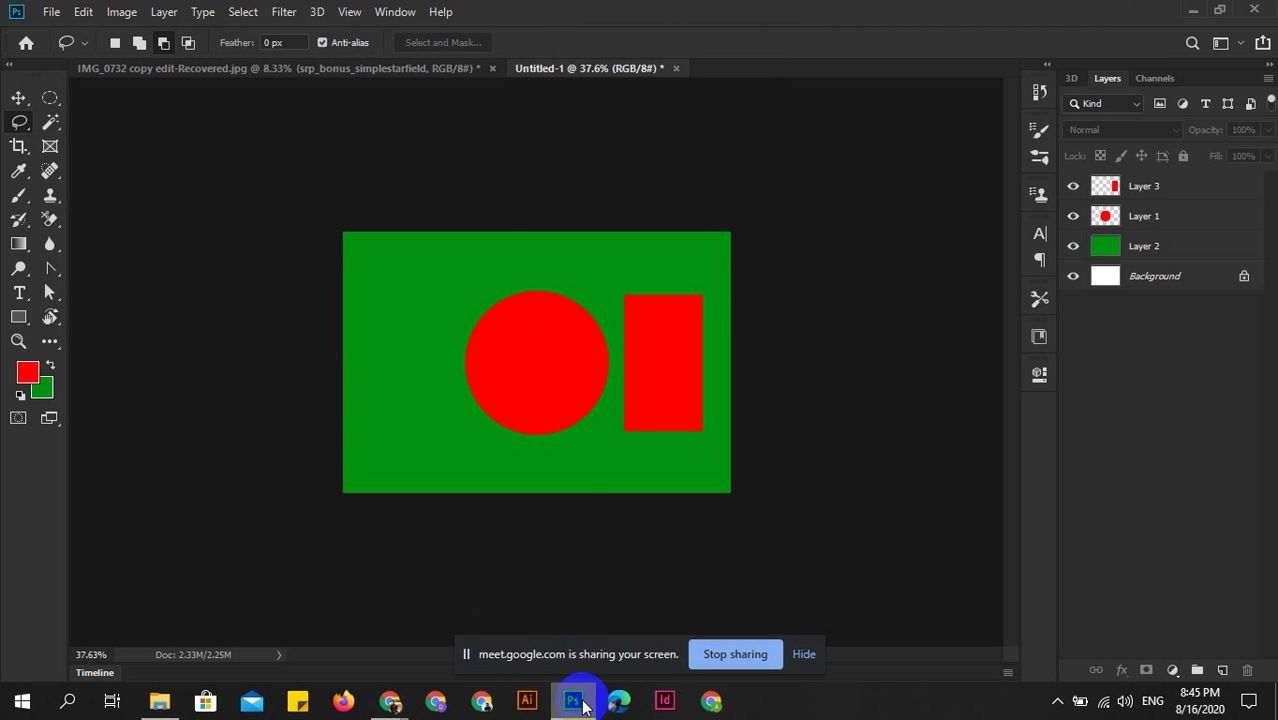
mouse_move(390, 701)
left_click(320, 625)
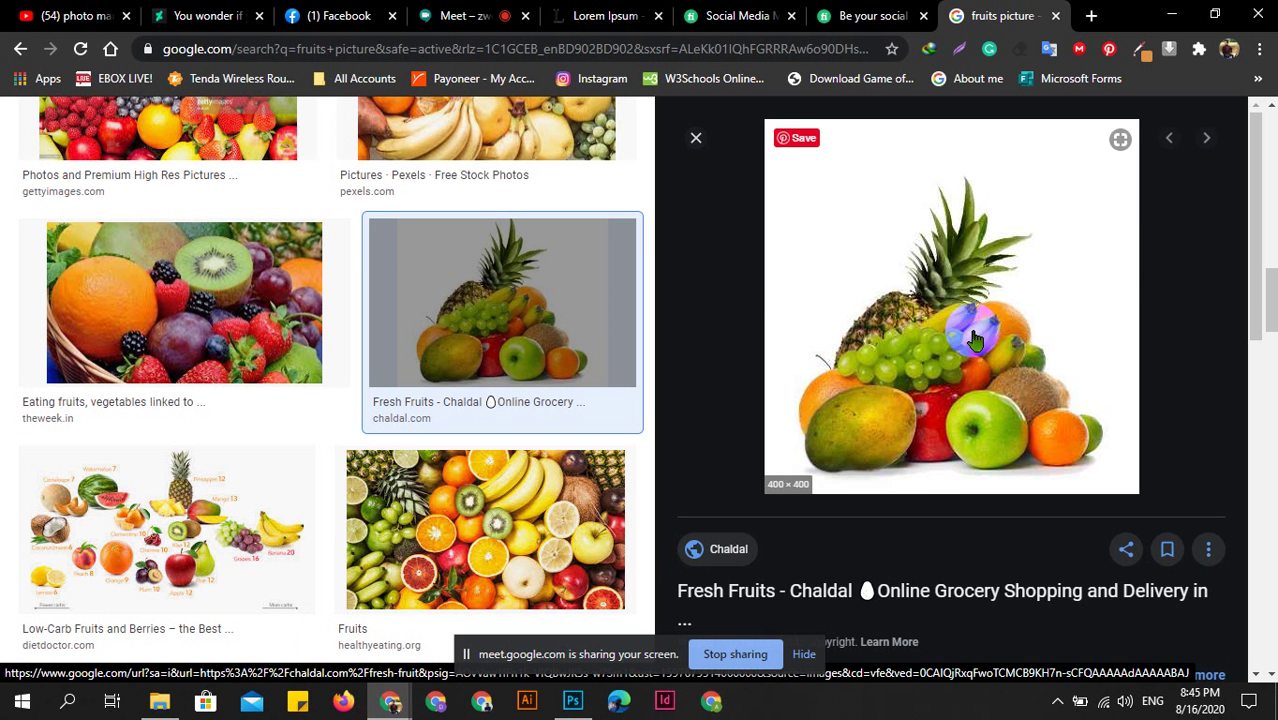
mouse_move(973, 329)
left_mouse_down()
mouse_move(586, 702)
mouse_move(808, 82)
mouse_move(562, 714)
left_mouse_up()
left_click(572, 704)
right_click(966, 380)
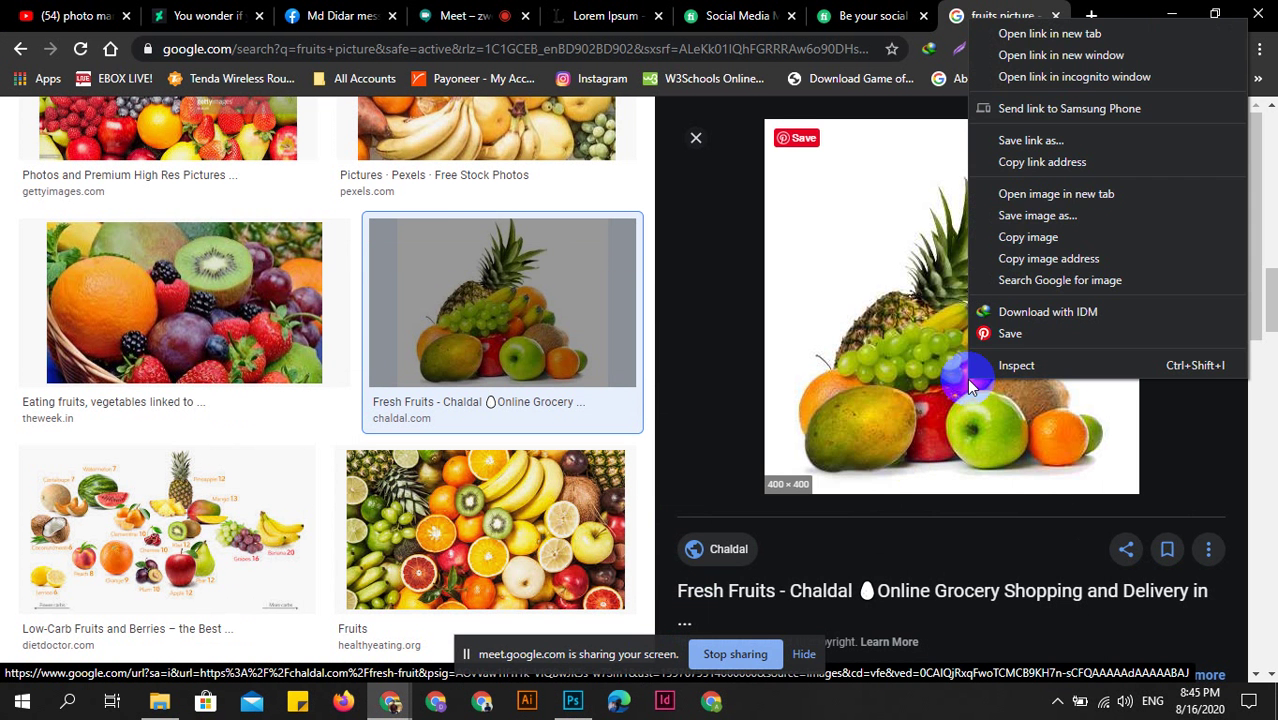
left_click(1040, 236)
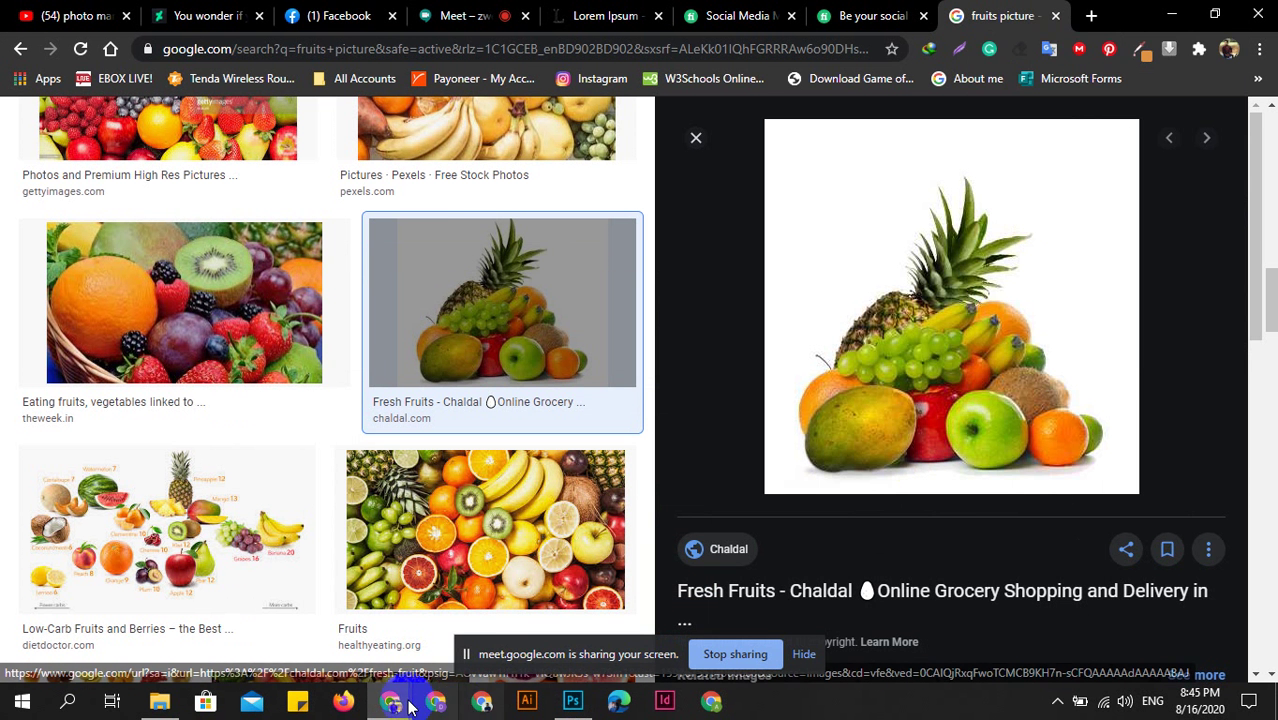
Restore Photoshop with the Untitled-1 canvas and select the Move tool.
left_click(566, 704)
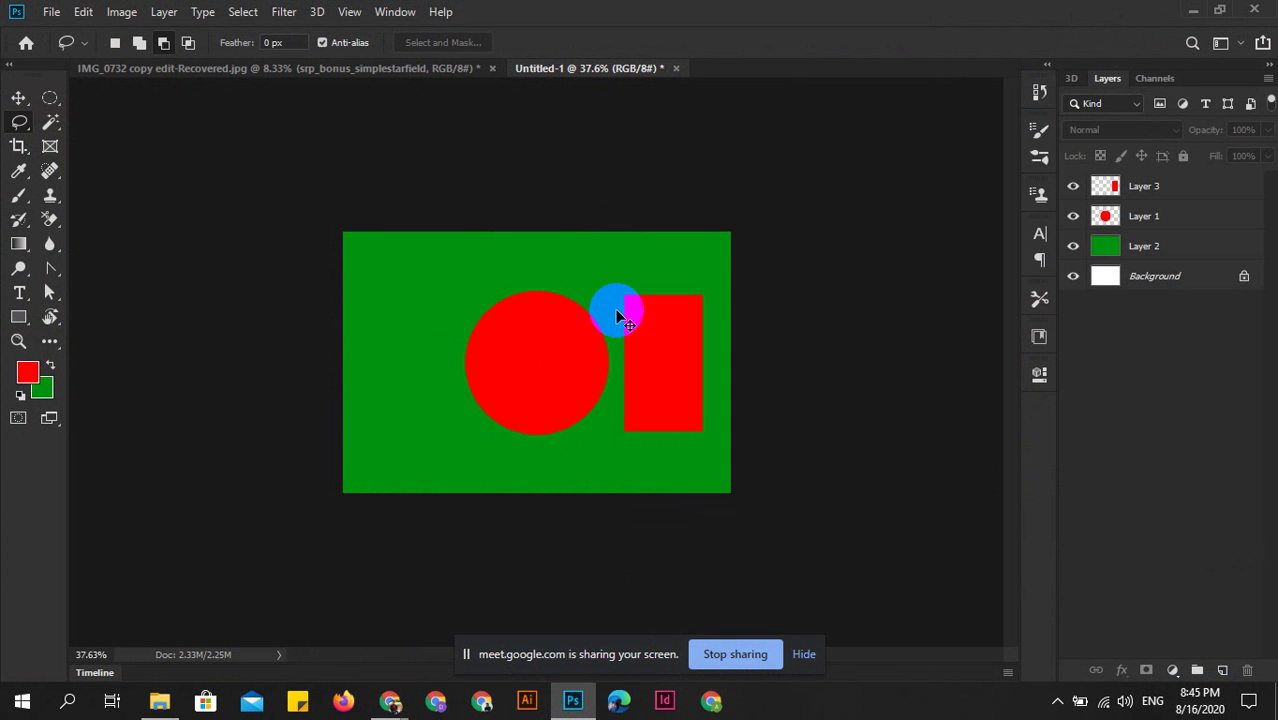
scroll(460, 388, "down", 2)
scroll(471, 385, "up", 3)
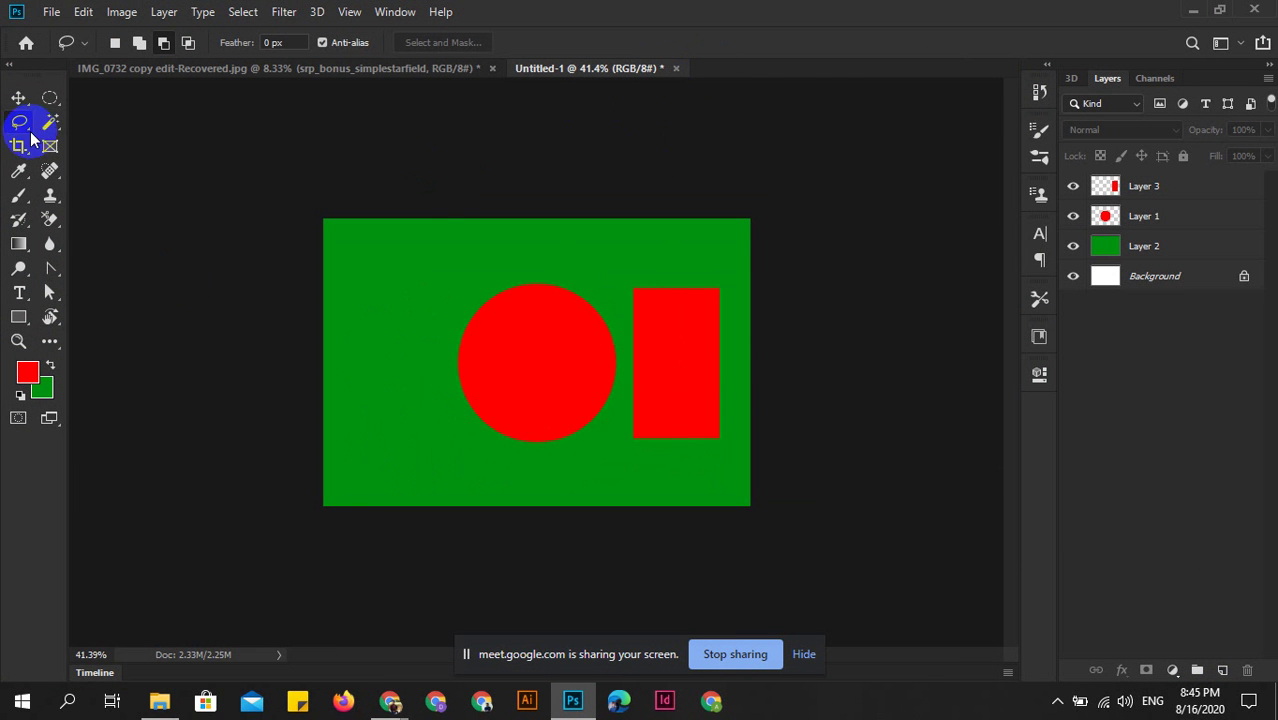
left_click(18, 97)
scroll(600, 405, "down", 2)
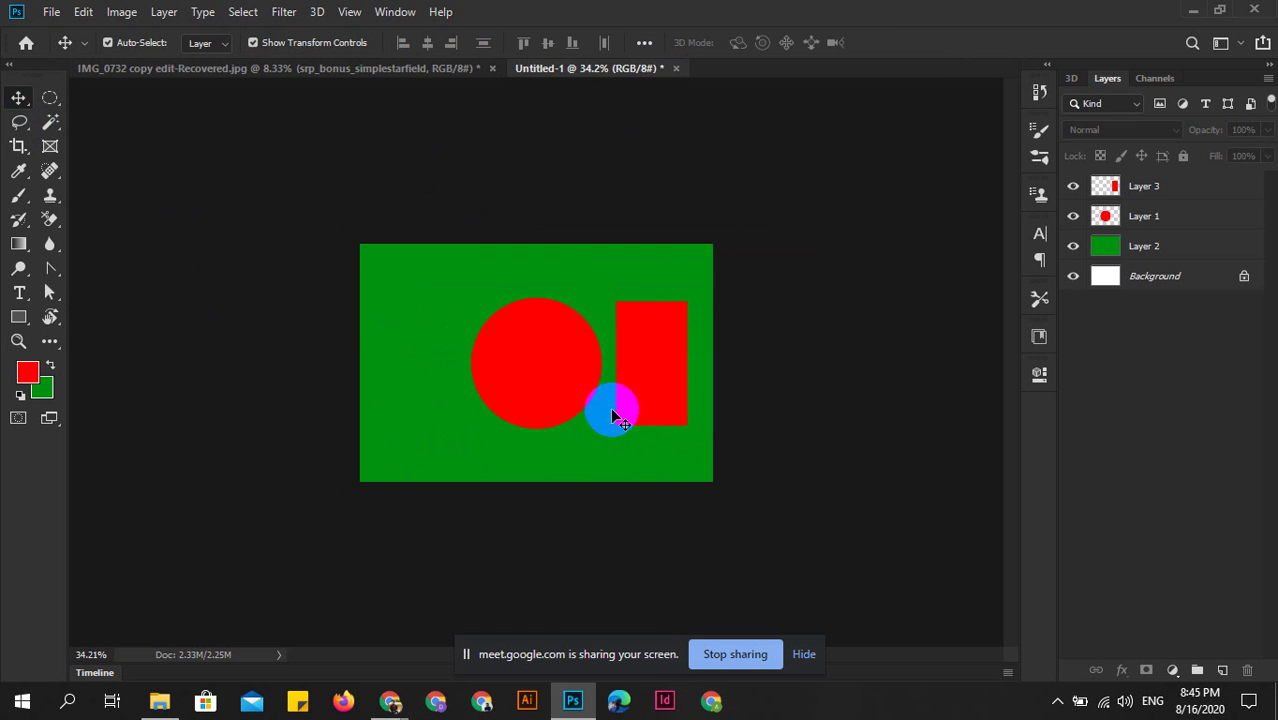
Launch Microsoft Edge and run a Bing search for 'fruits images'.
left_click(574, 700)
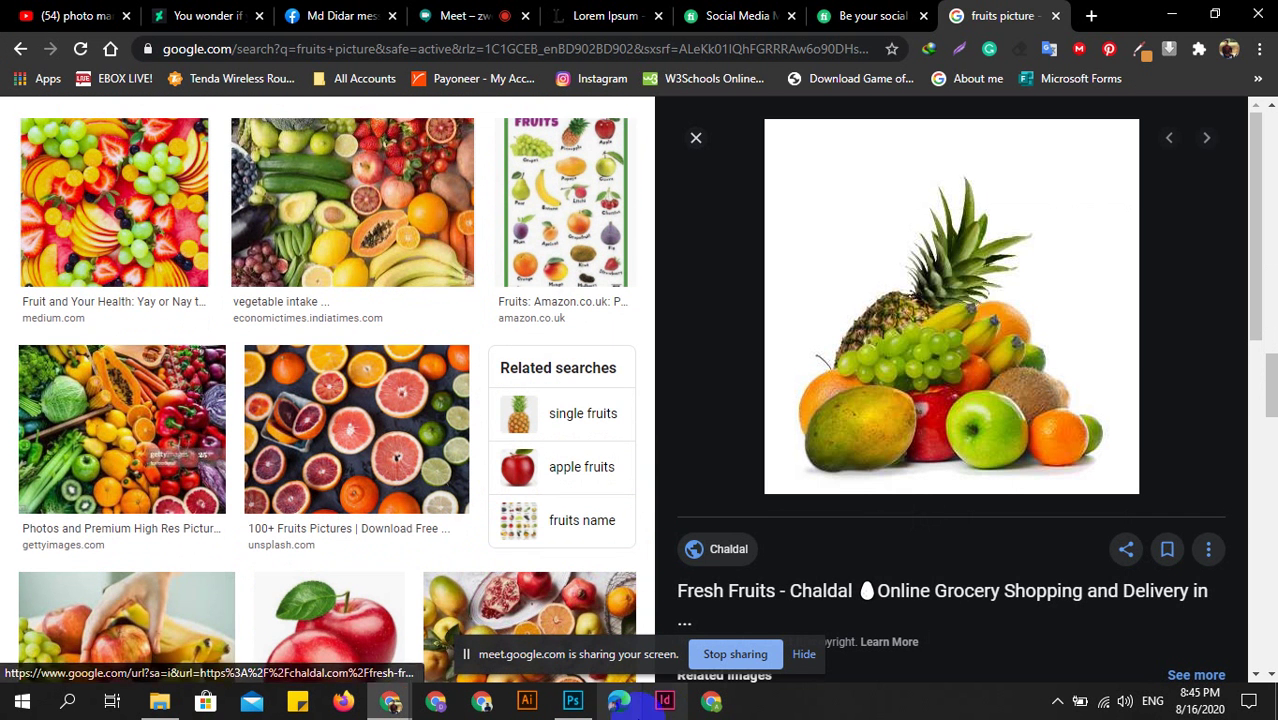
left_click(638, 706)
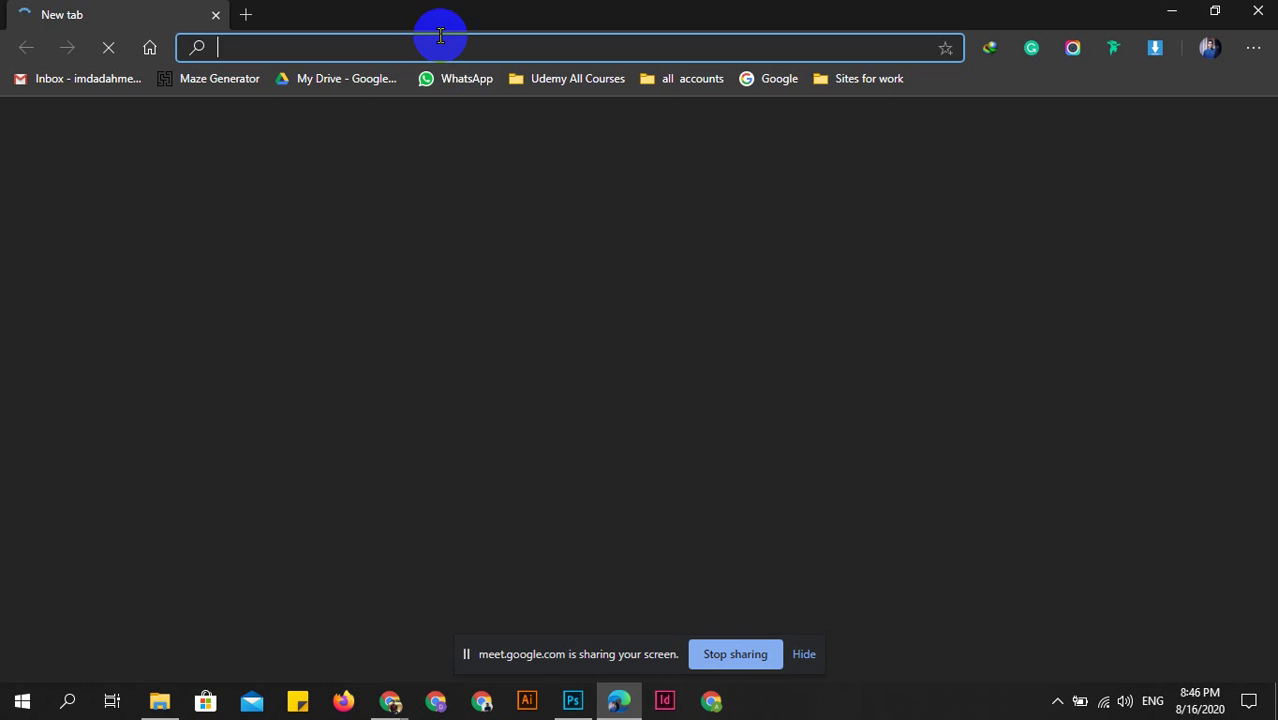
type("fru")
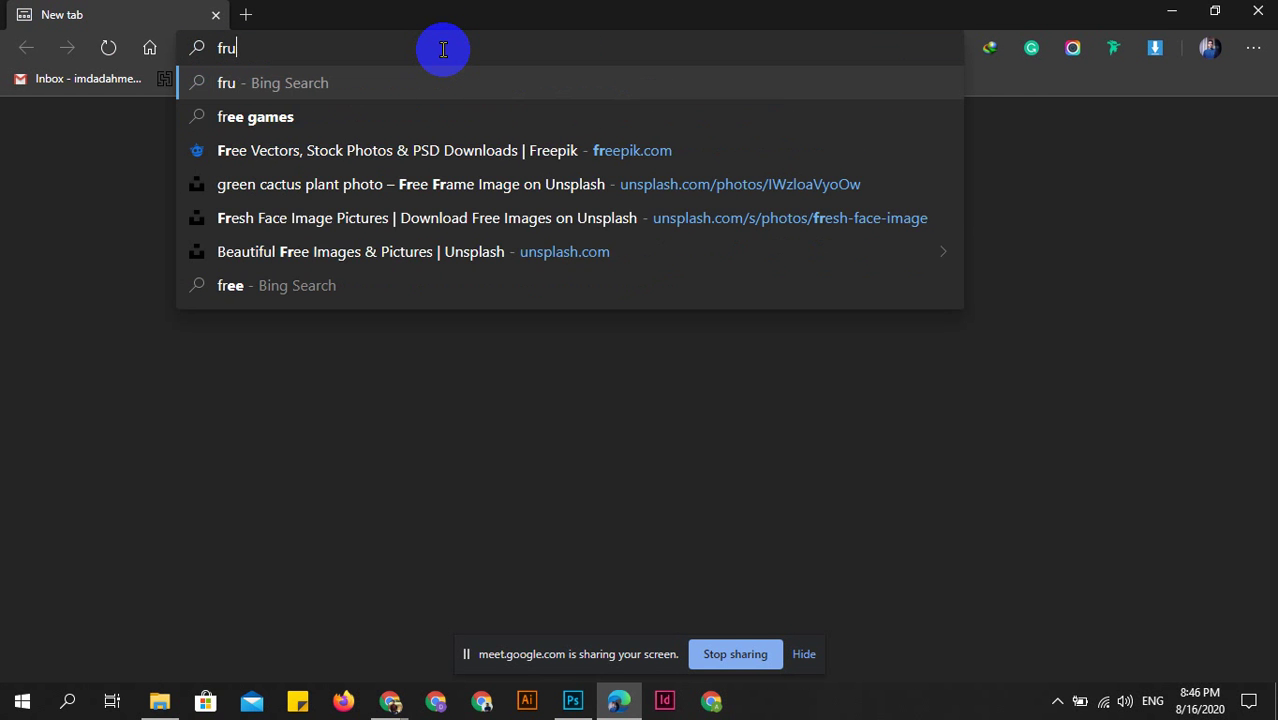
type("its ")
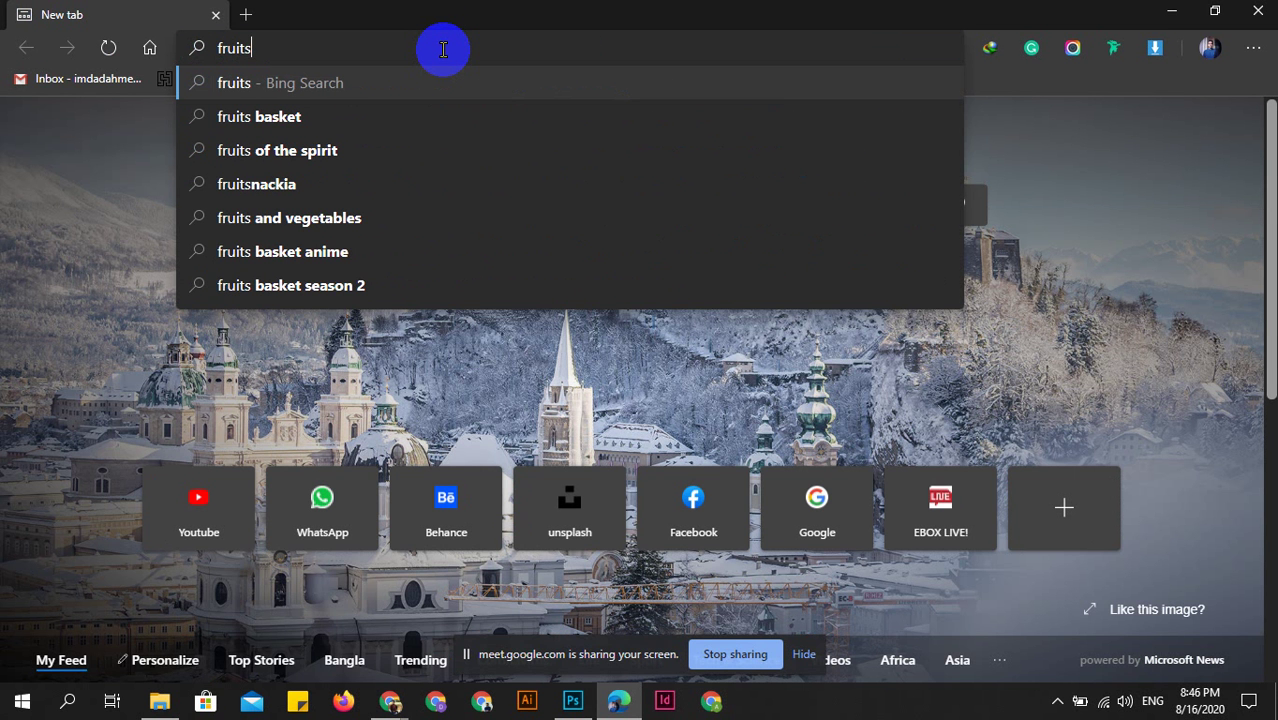
type("ima")
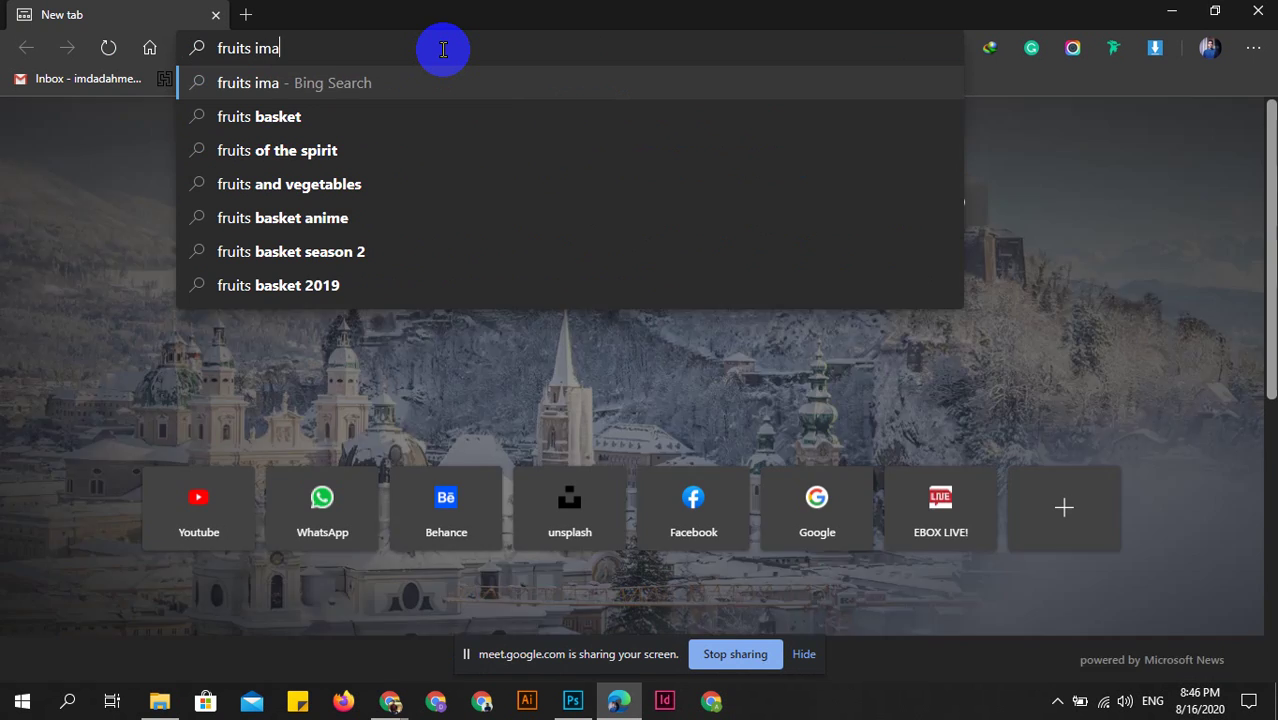
type("ges")
key("Return")
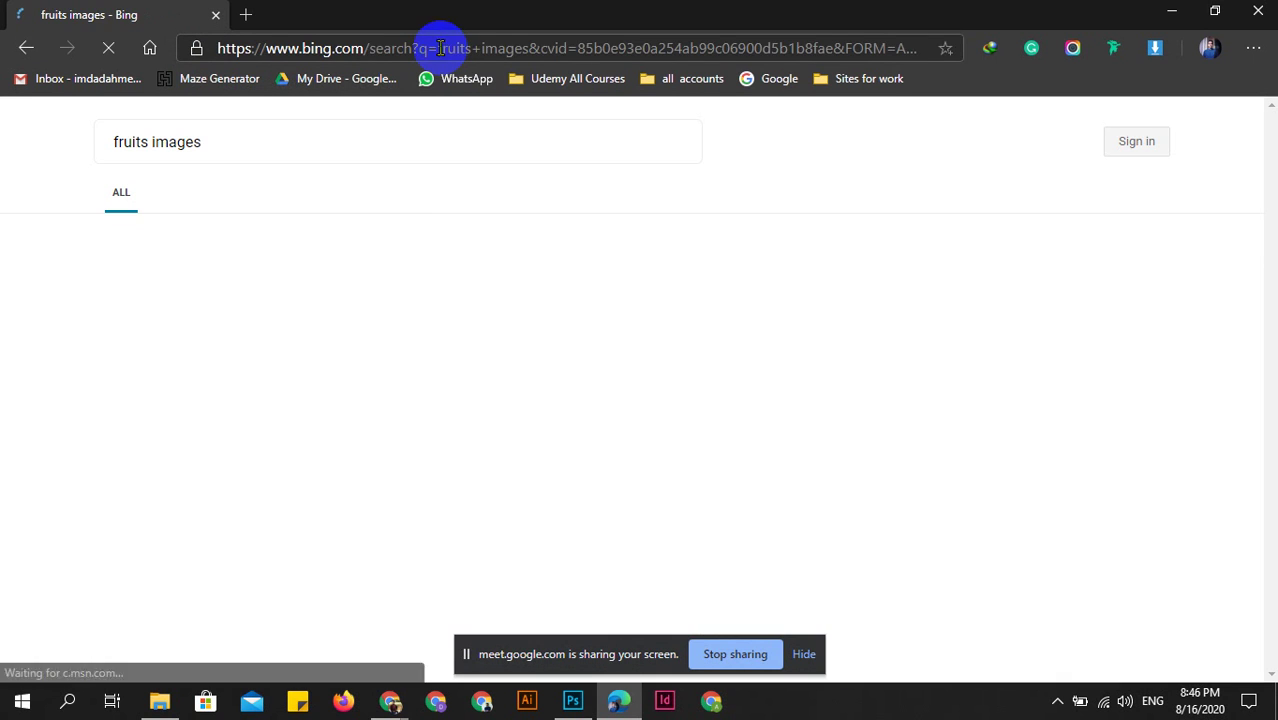
Open the cherry photo in Bing Images and try dragging it into Photoshop.
left_click(200, 193)
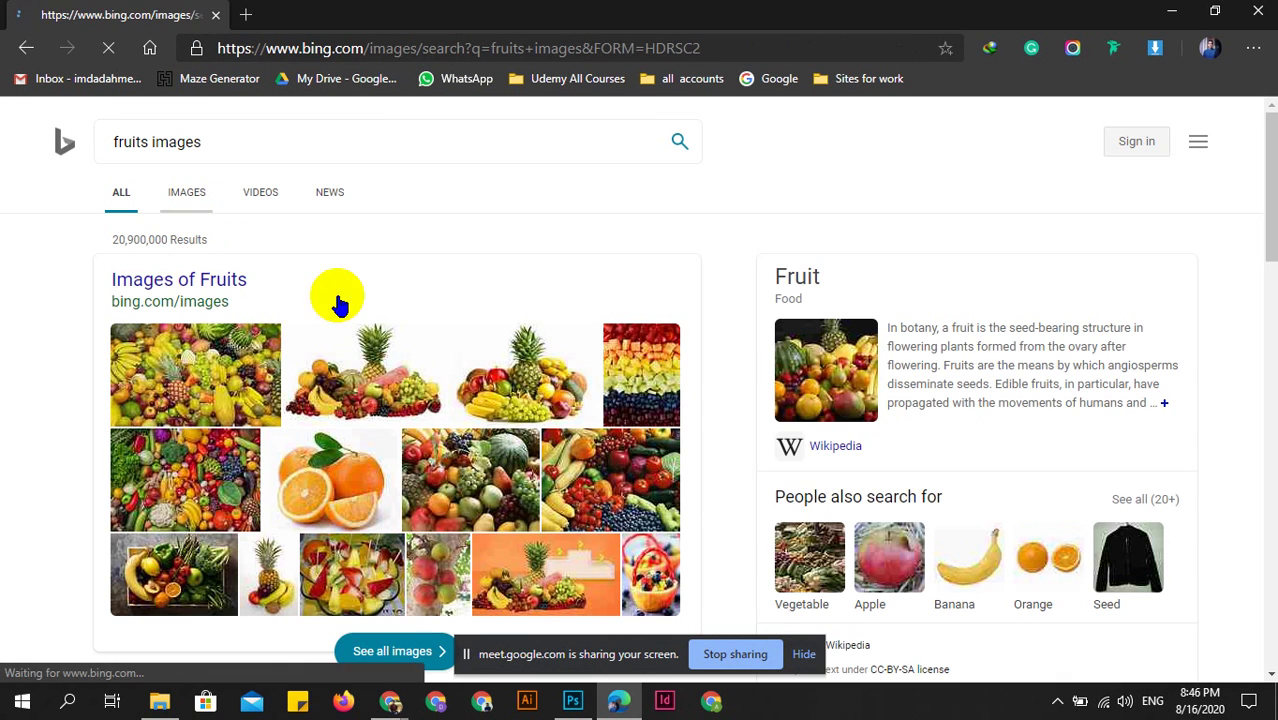
scroll(815, 340, "down", 2)
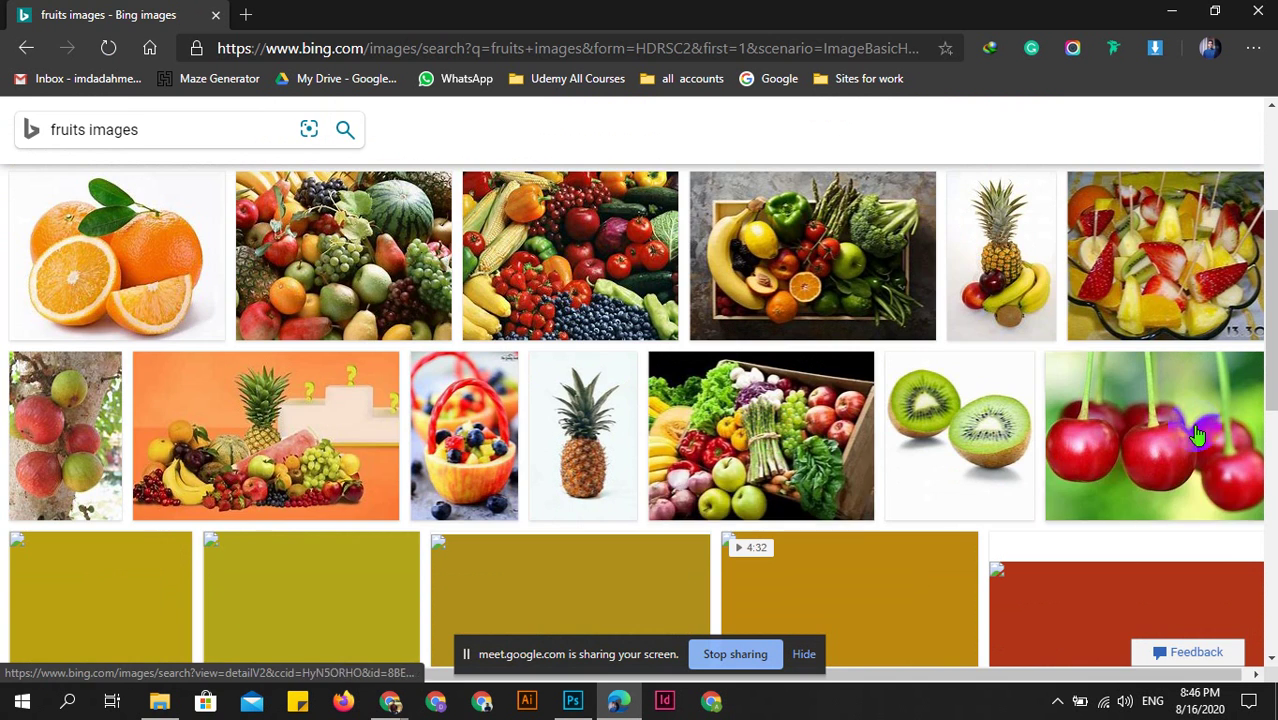
left_click(1203, 424)
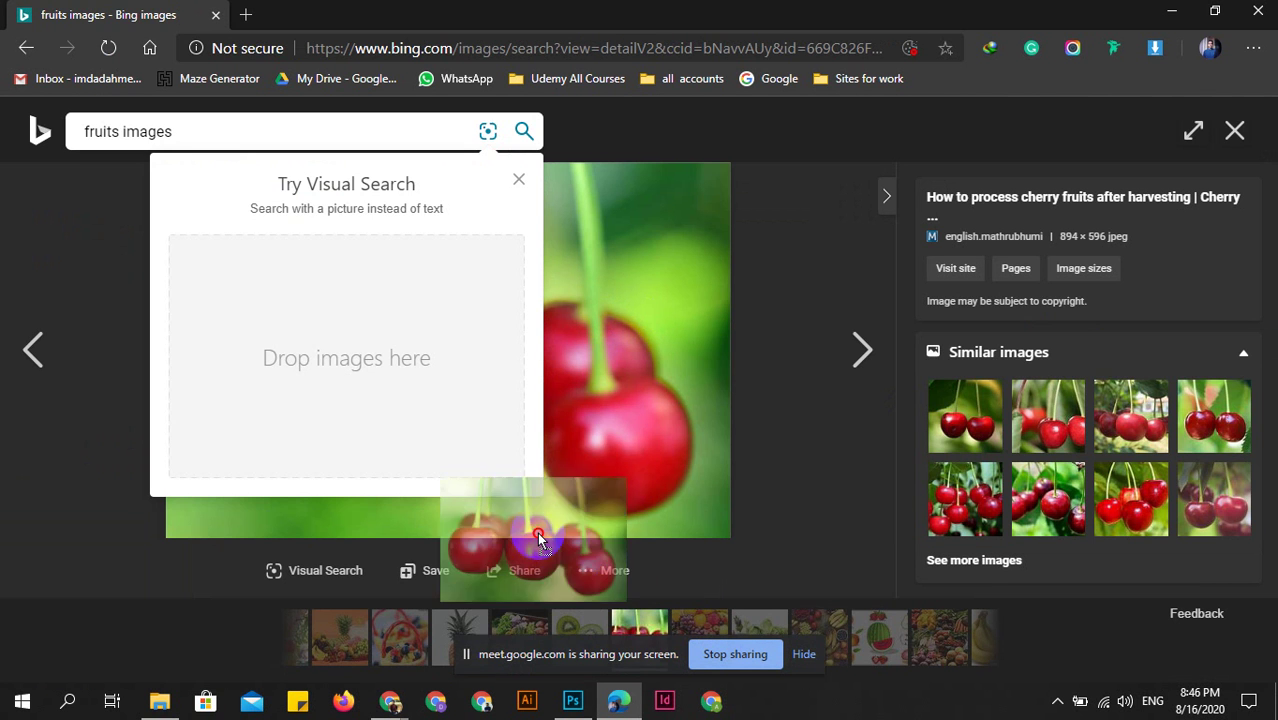
left_click(572, 700)
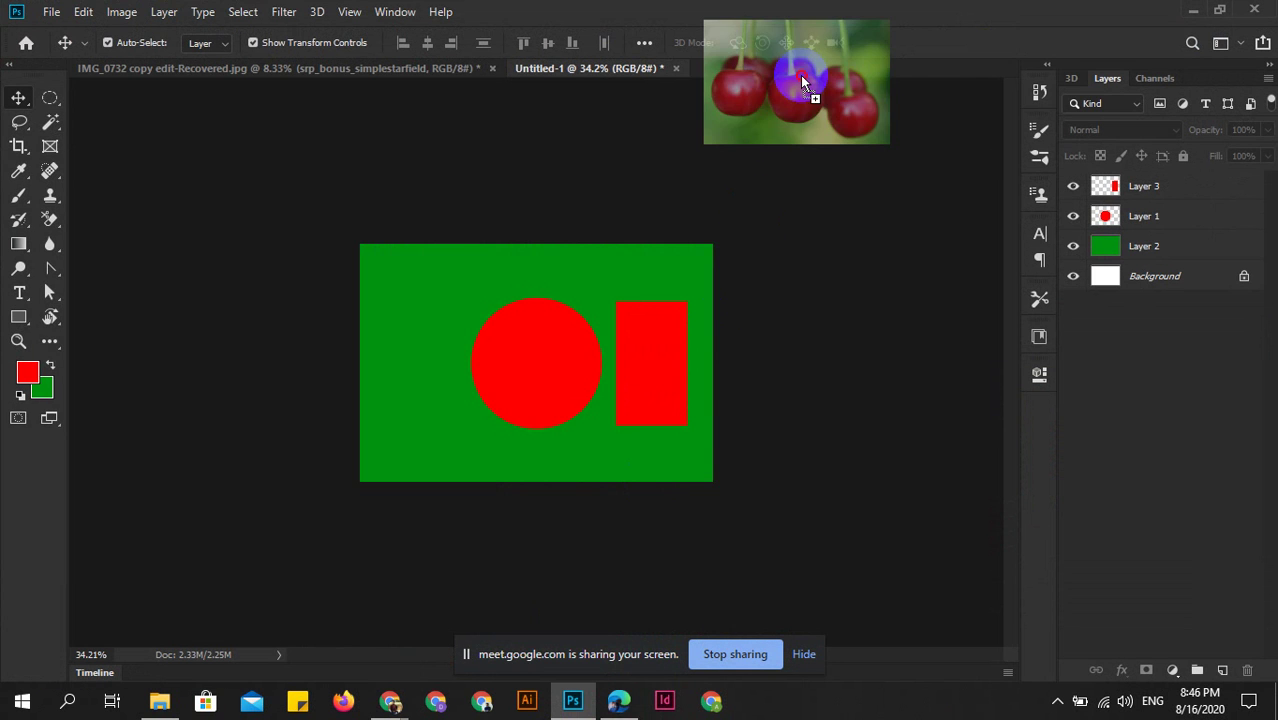
left_click_drag(712, 326, 801, 76)
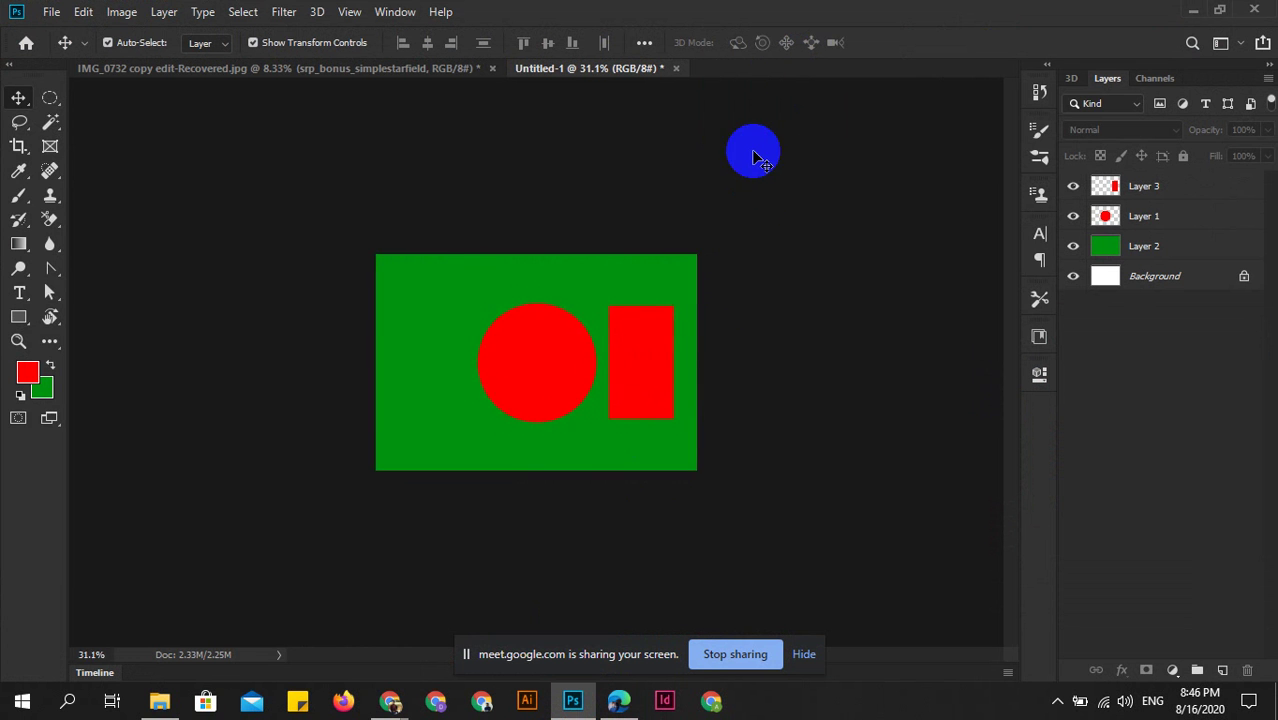
scroll(720, 240, "down", 3)
scroll(720, 240, "up", 2)
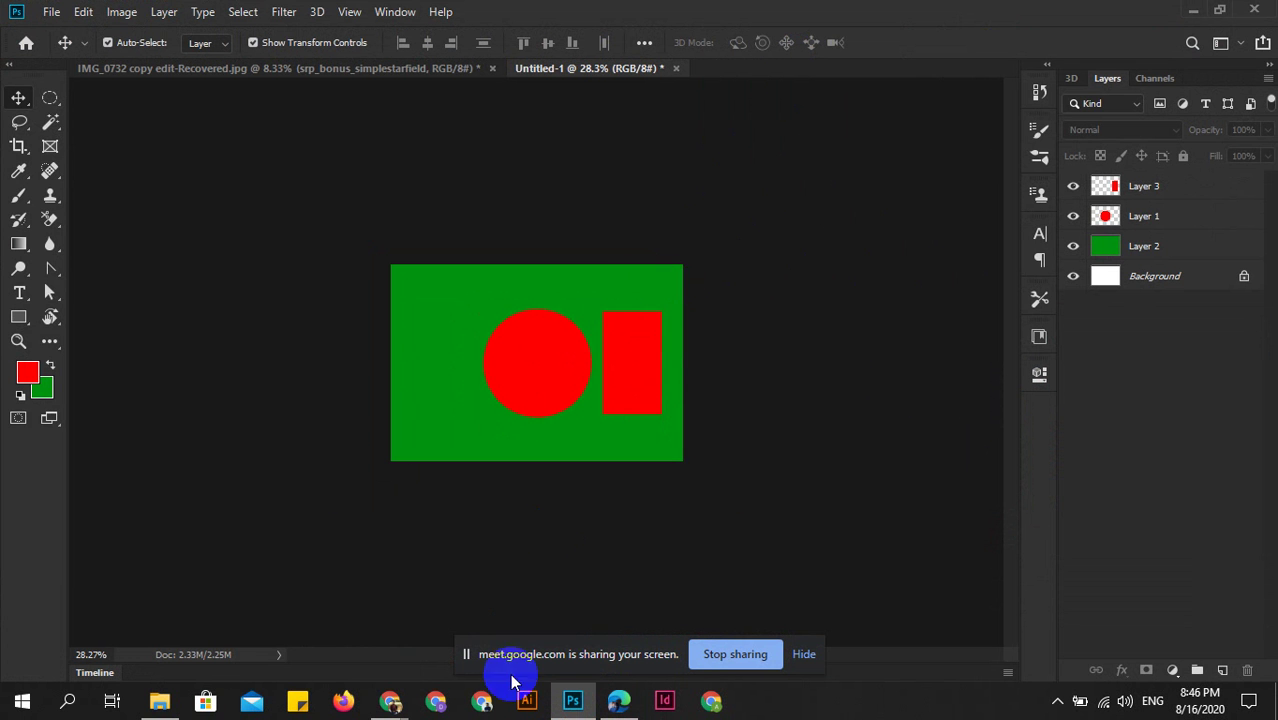
left_click(619, 700)
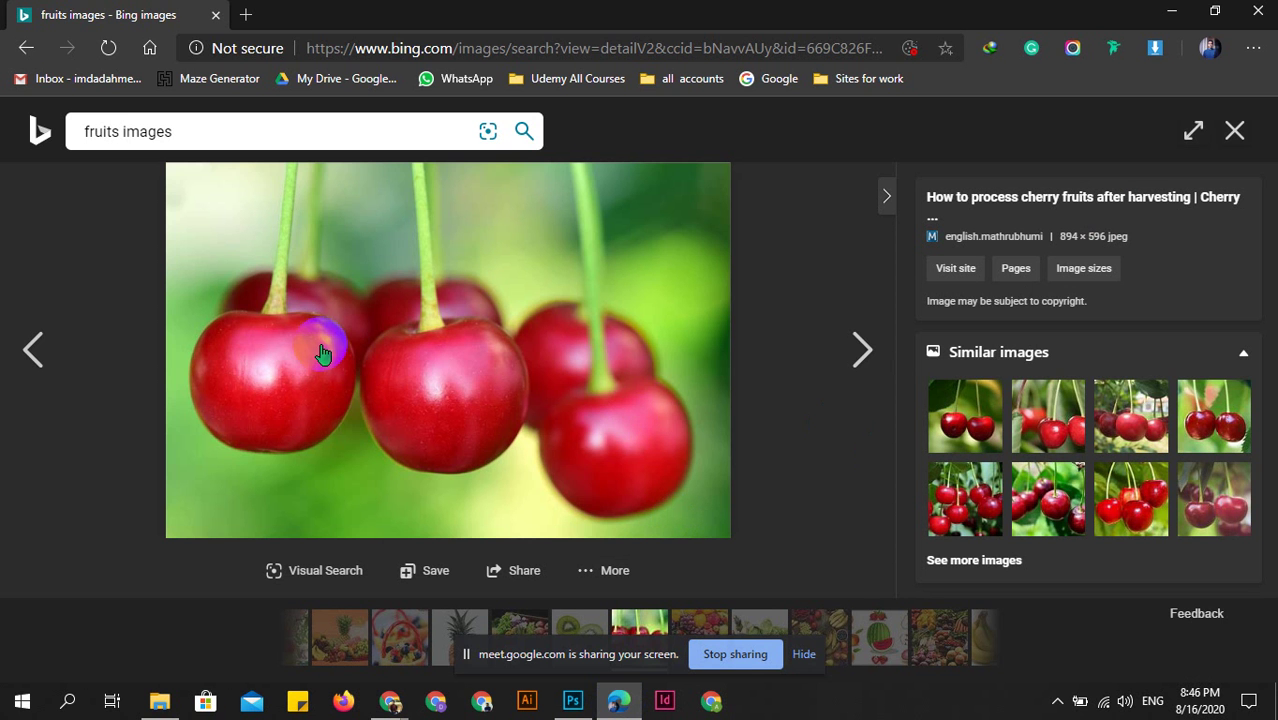
mouse_move(402, 322)
left_mouse_down()
mouse_move(455, 404)
mouse_move(499, 346)
left_mouse_up()
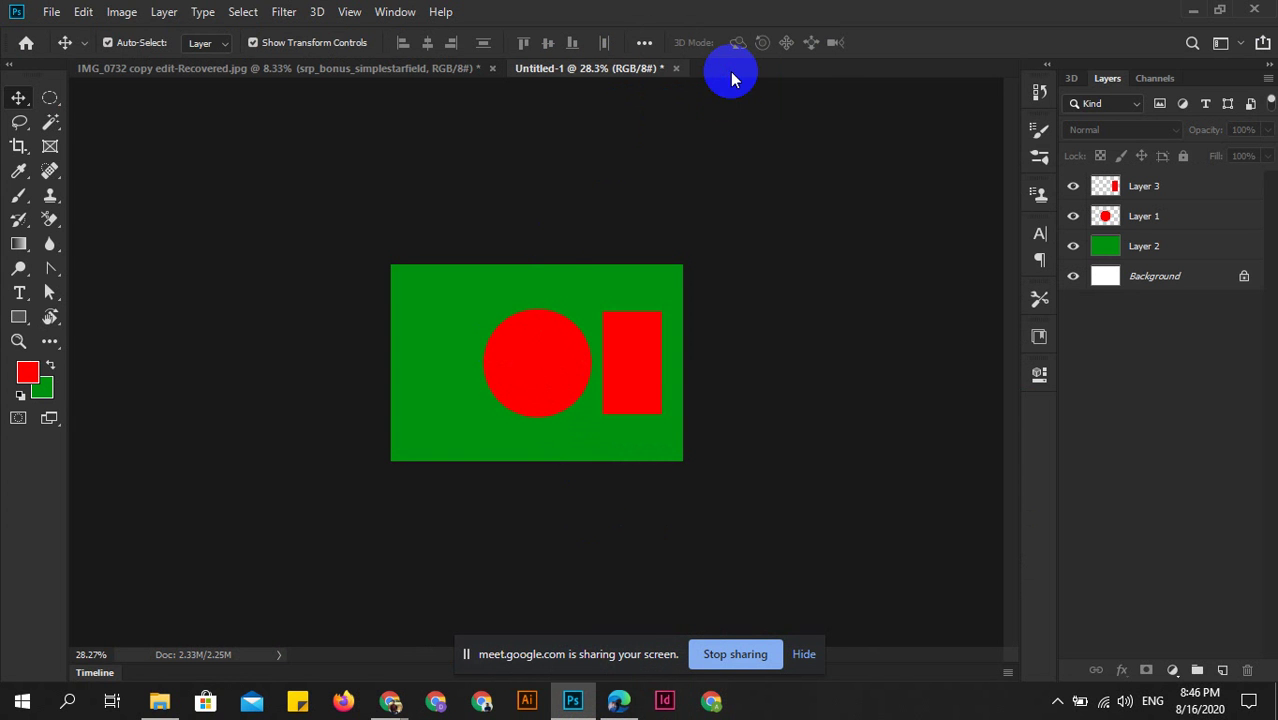
left_click_drag(499, 346, 622, 703)
Start Save image as for the cherry photo, cancel it, and return to Photoshop.
left_click(619, 700)
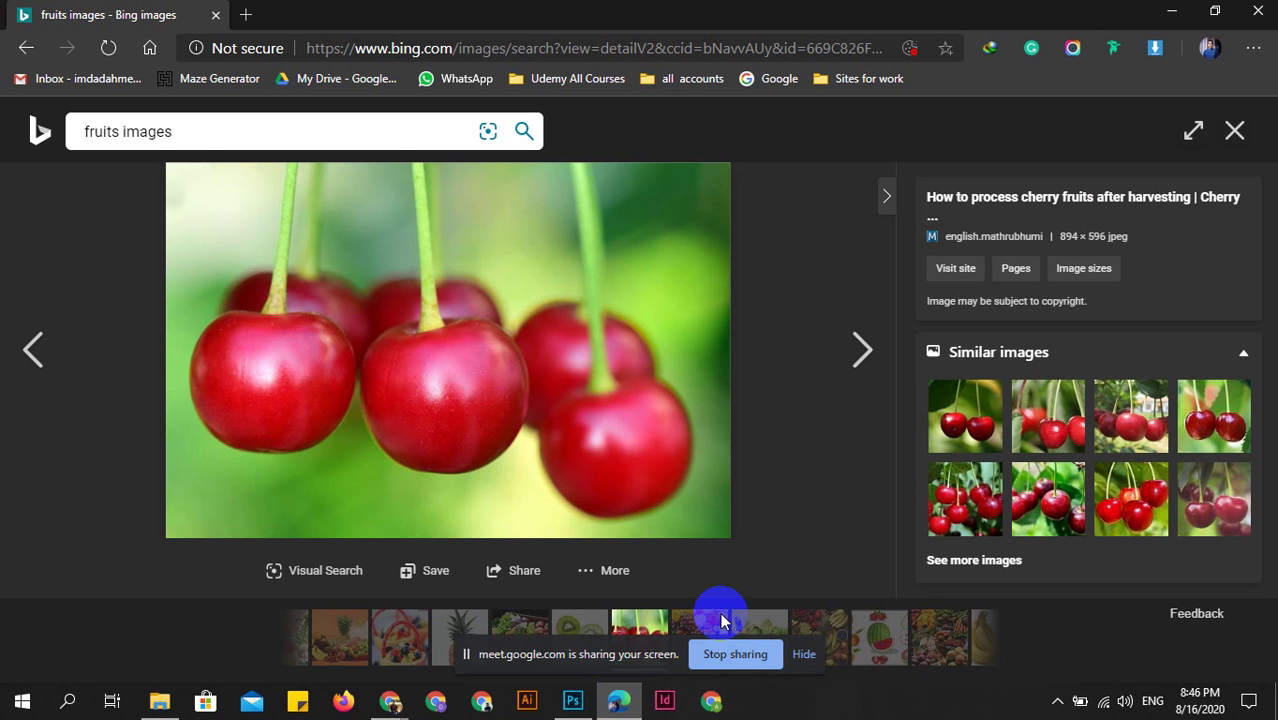
right_click(265, 410)
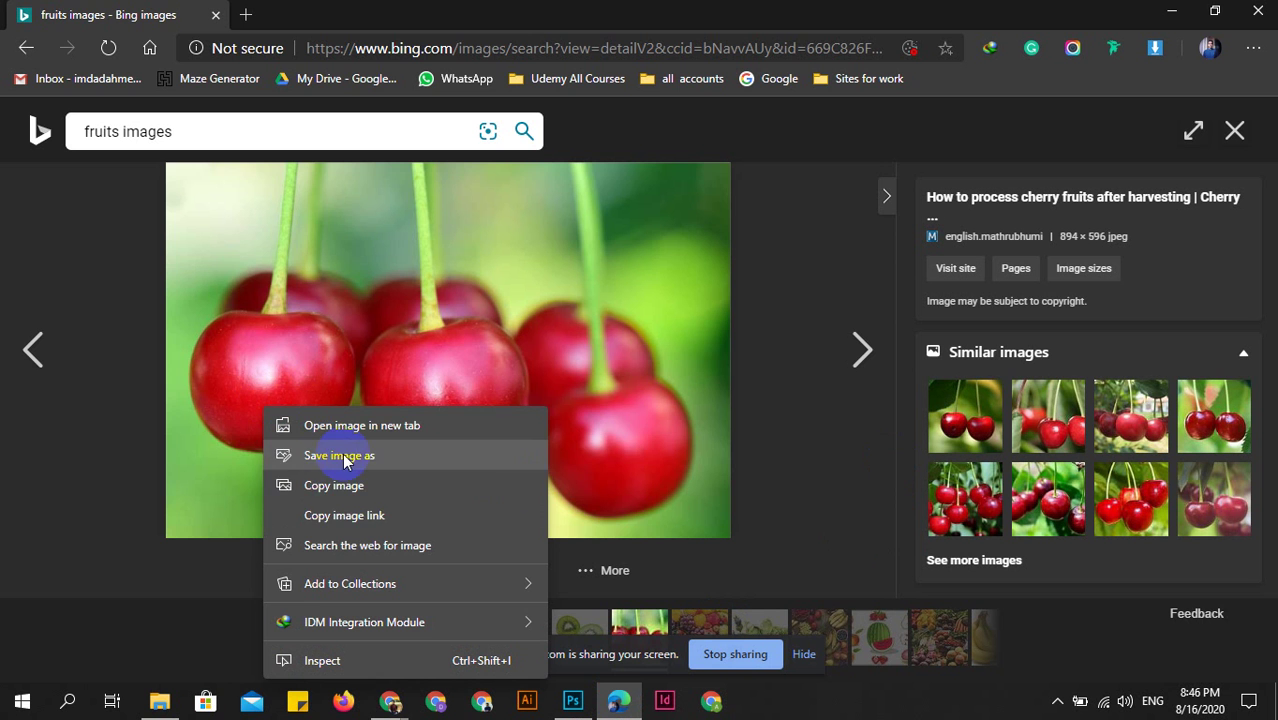
left_click(343, 462)
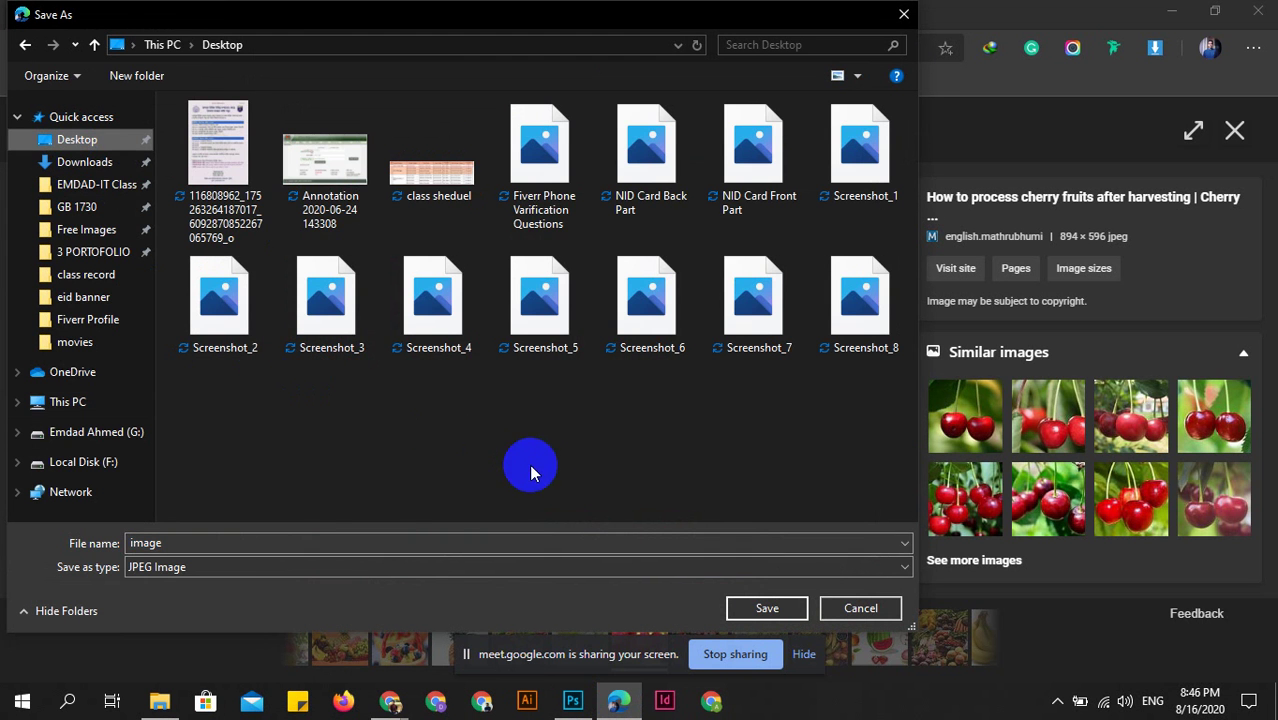
left_click(853, 614)
left_click(572, 700)
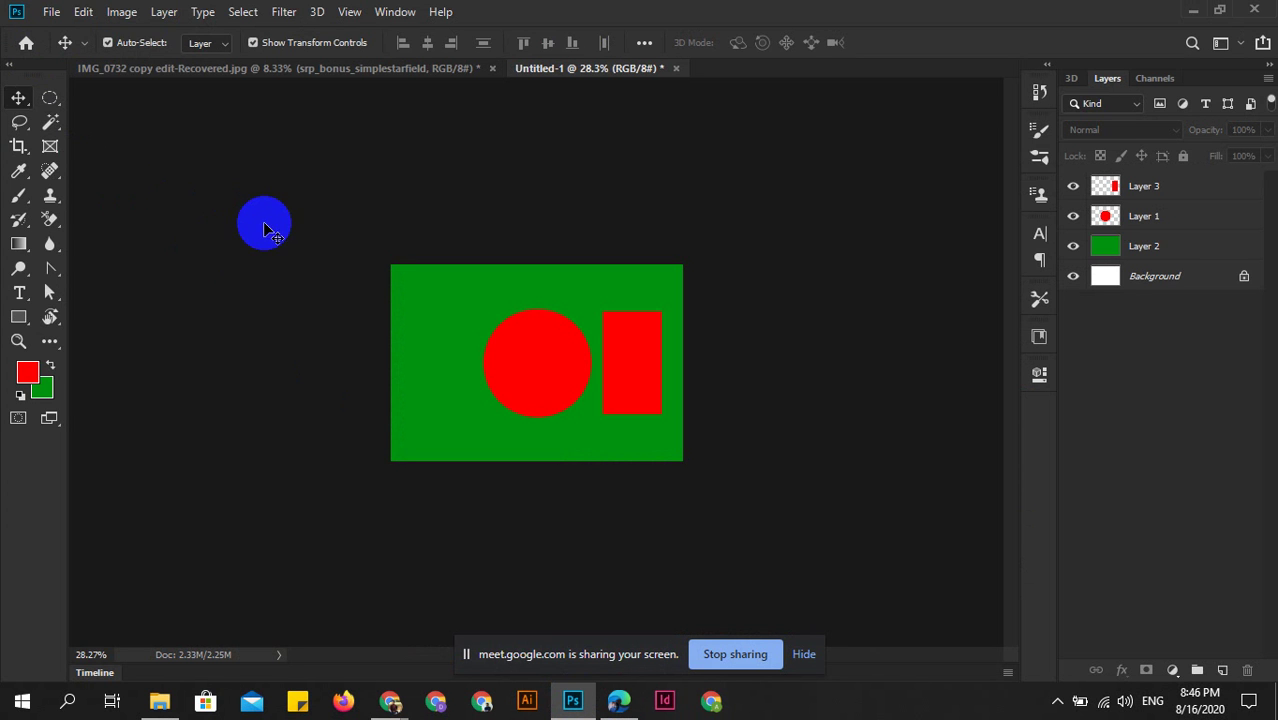
Open background-2277 from Free Images > fruits pics through File > Open.
left_click(52, 12)
left_click(52, 12)
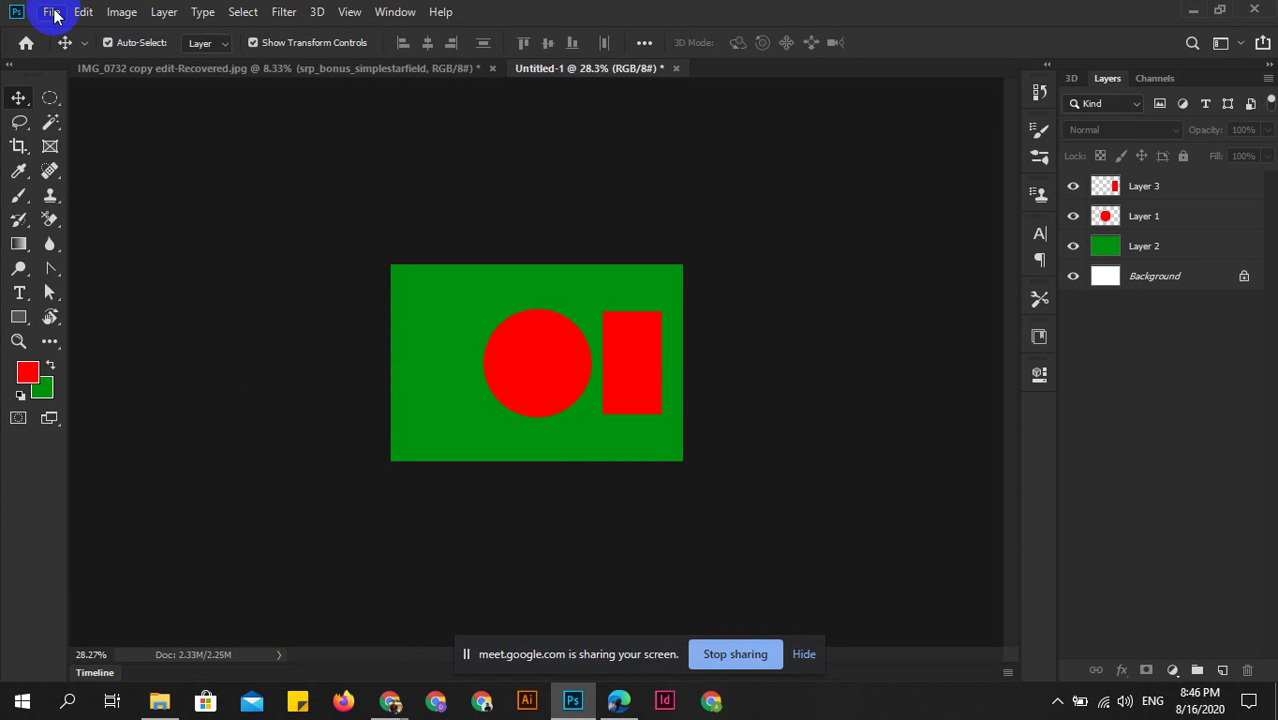
left_click(52, 12)
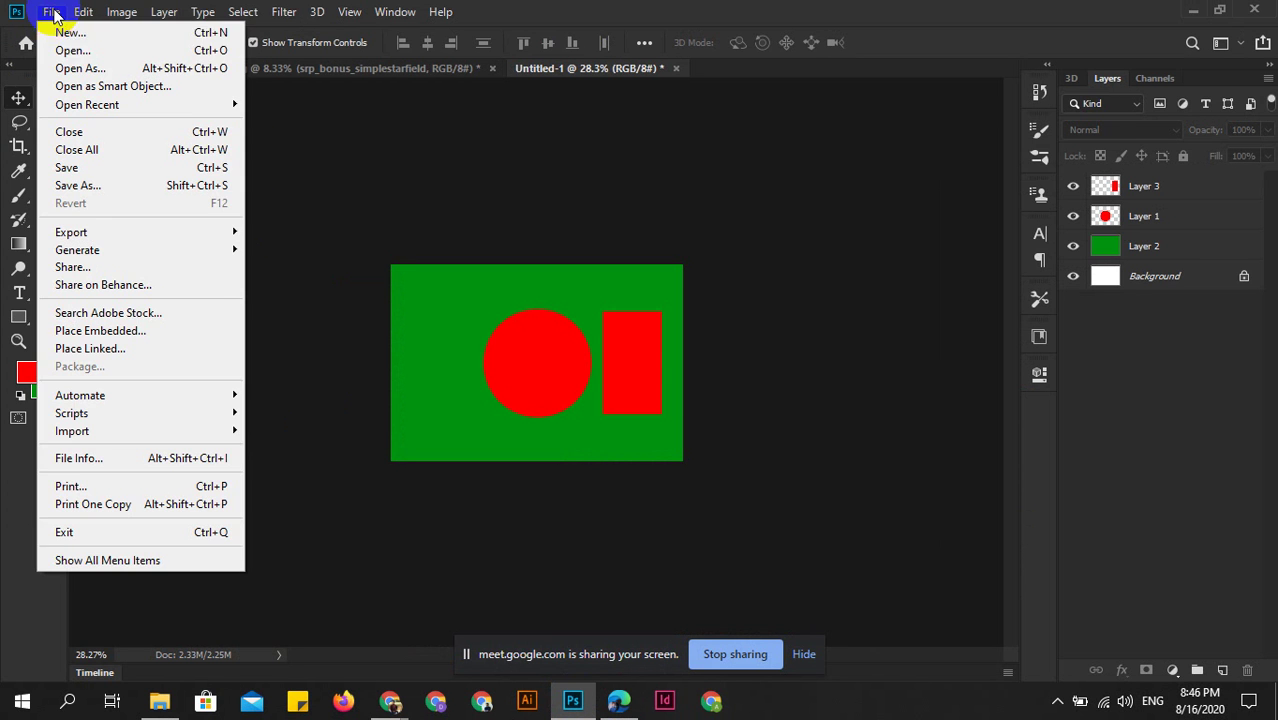
left_click(92, 55)
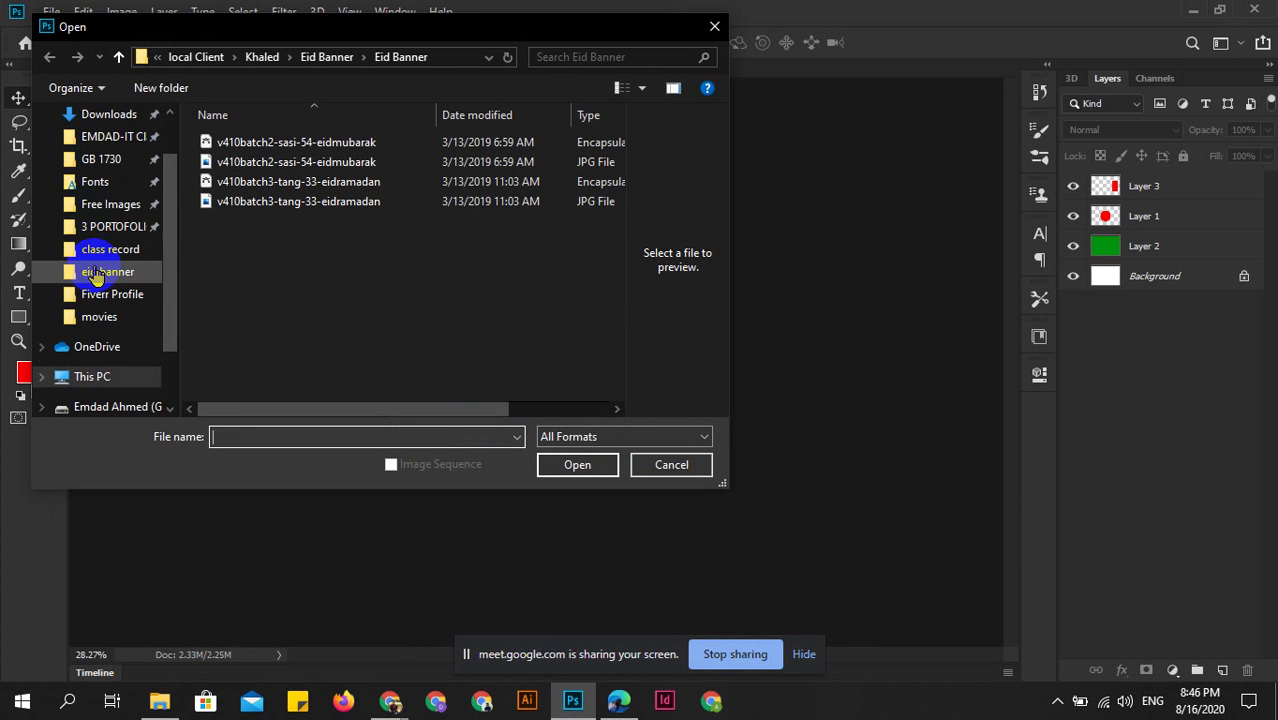
left_click(95, 206)
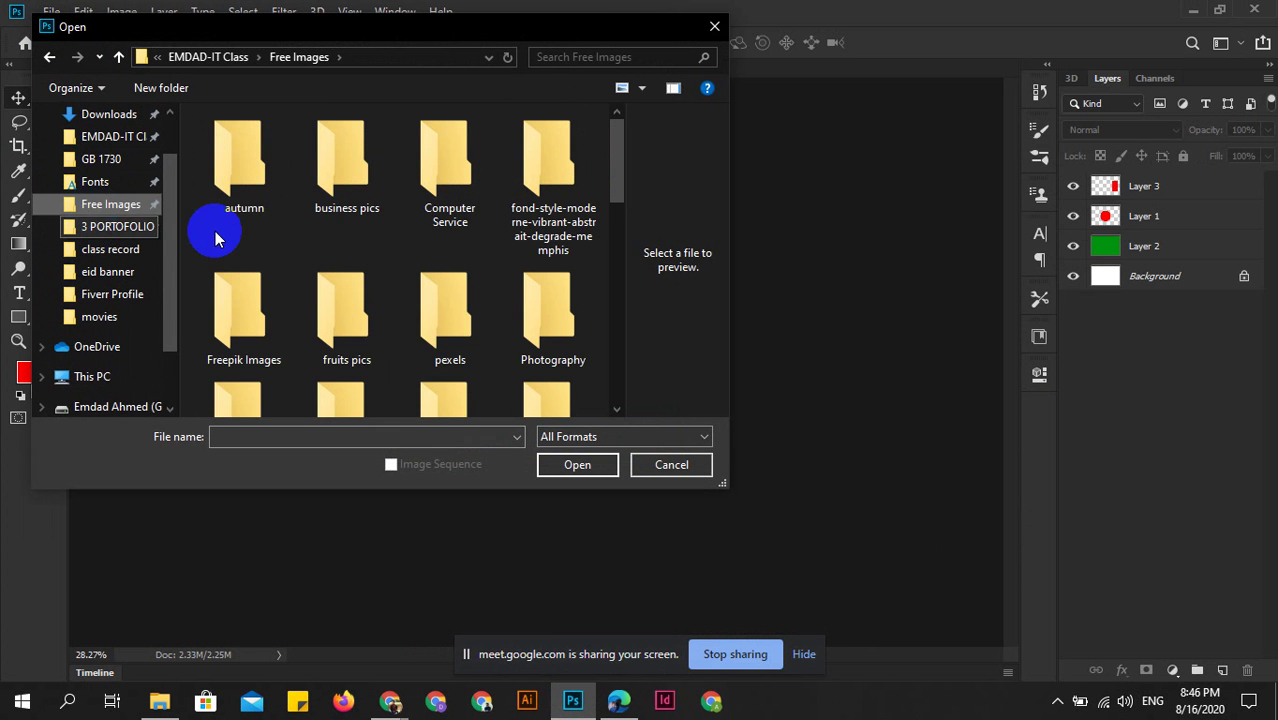
double_click(248, 166)
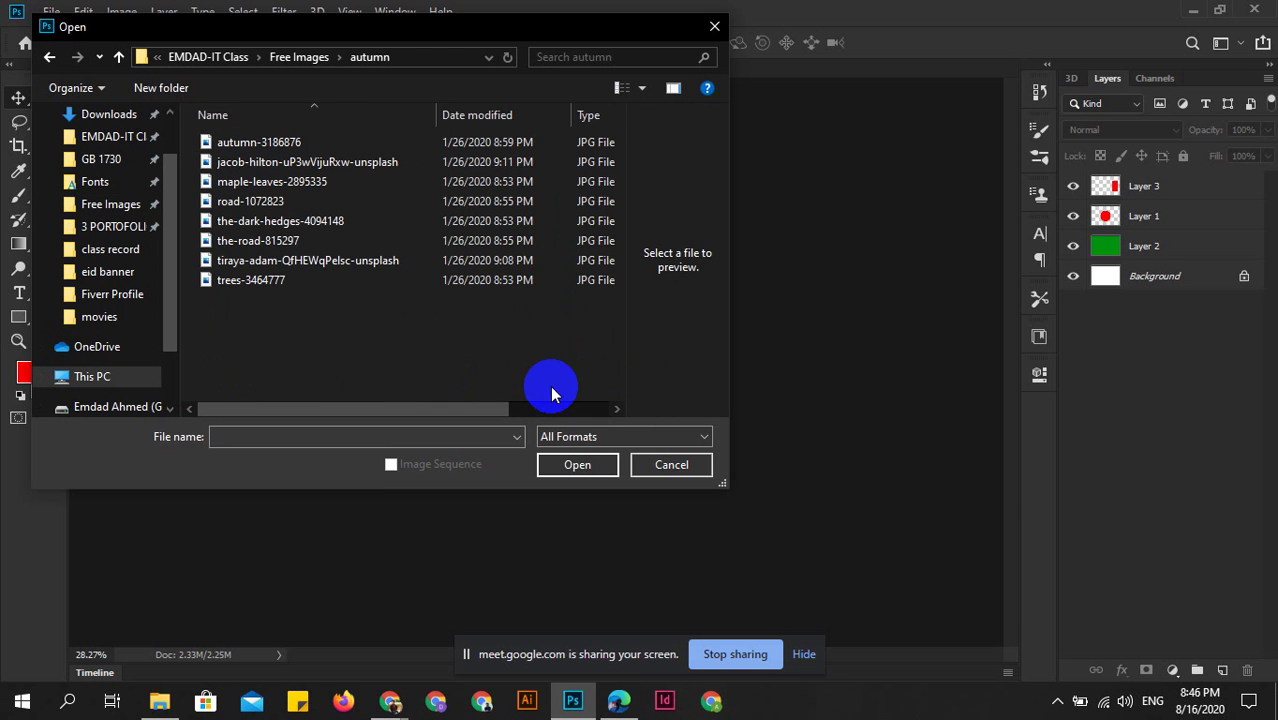
left_click(617, 89)
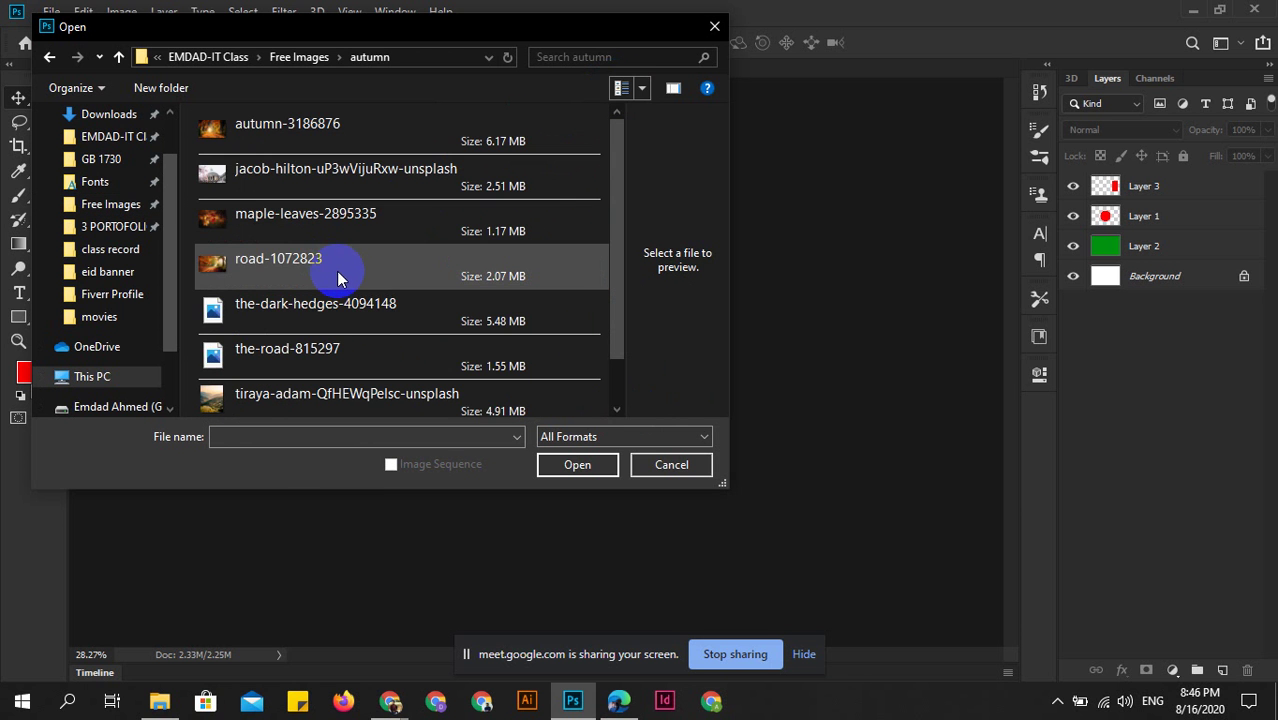
scroll(404, 272, "down", 1)
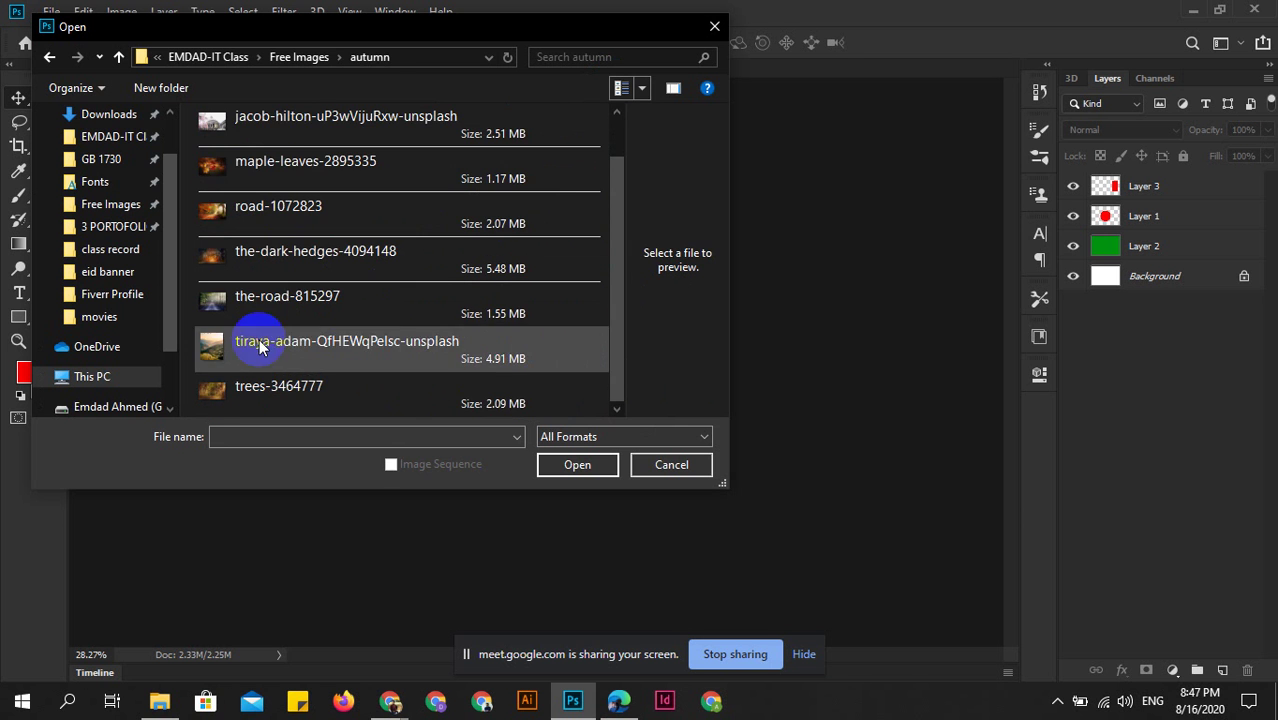
left_click(119, 57)
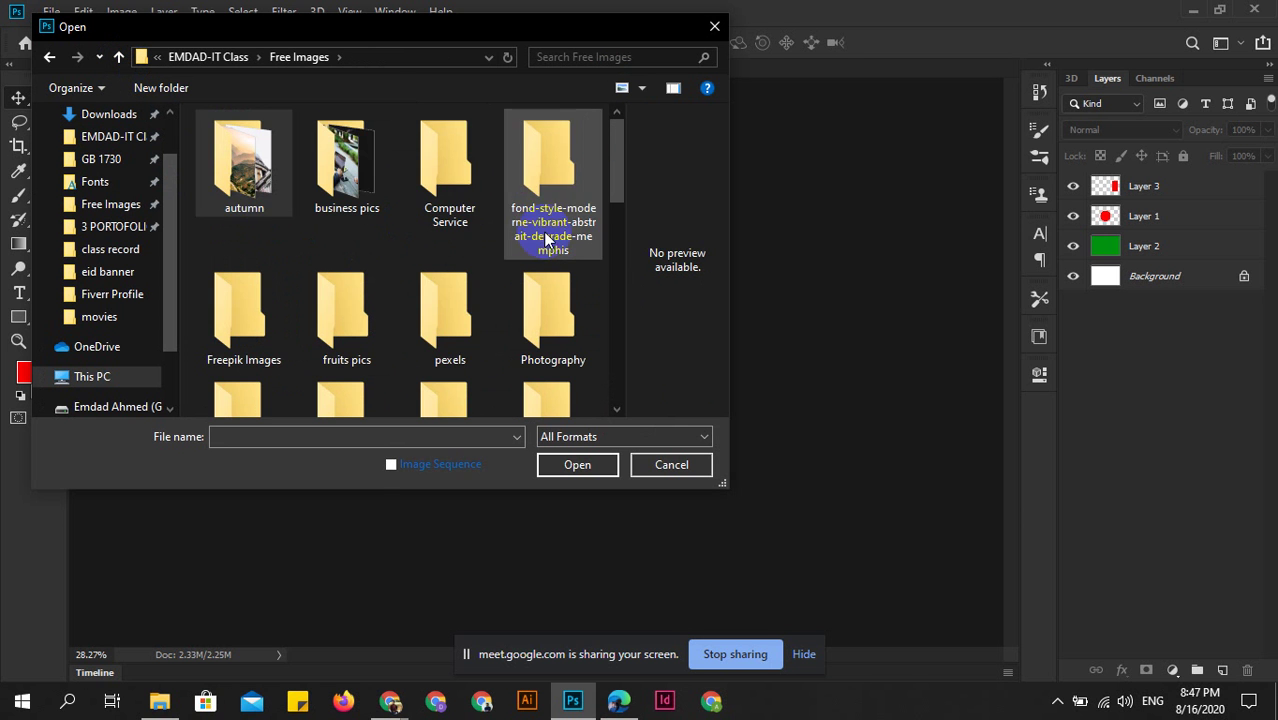
double_click(352, 302)
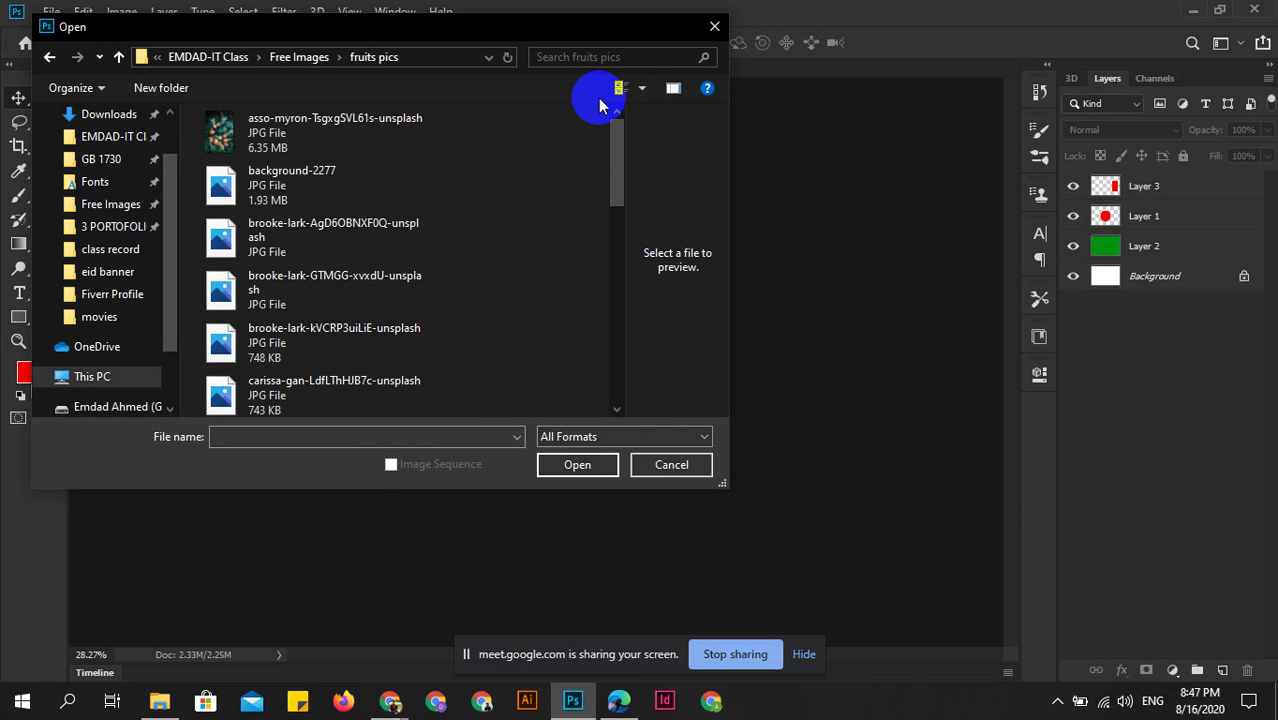
left_click(368, 168)
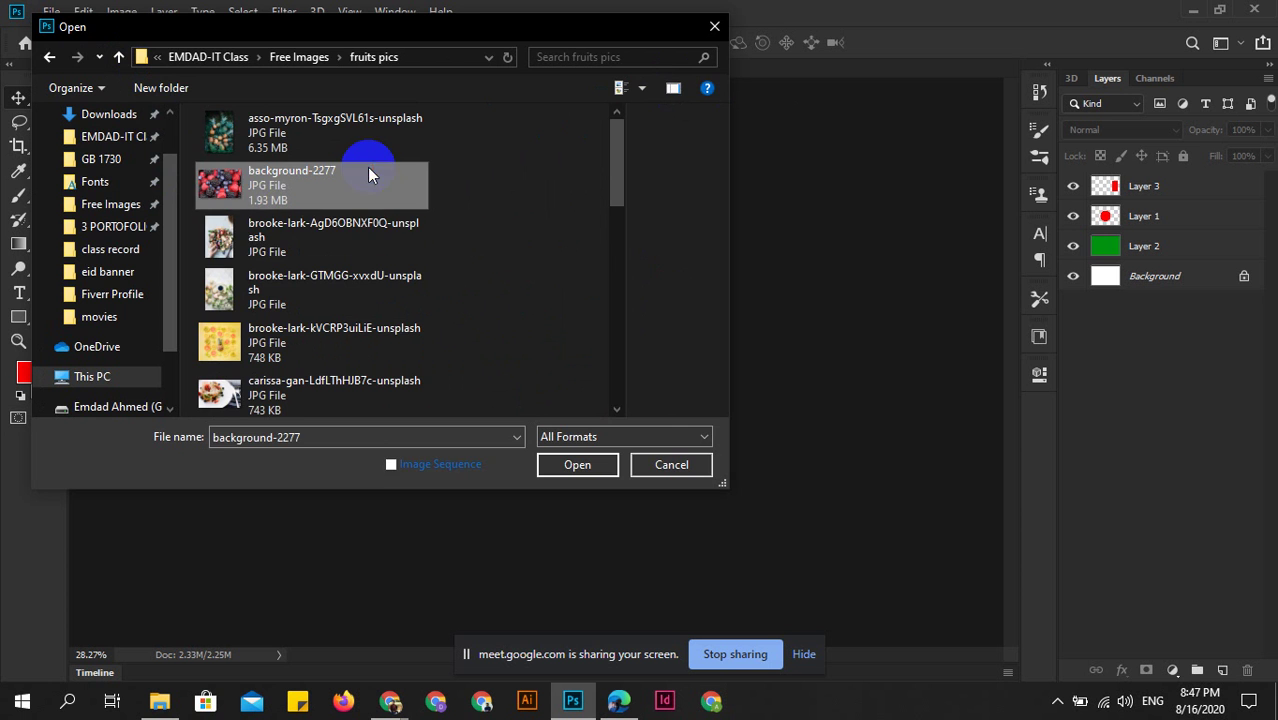
left_click(575, 460)
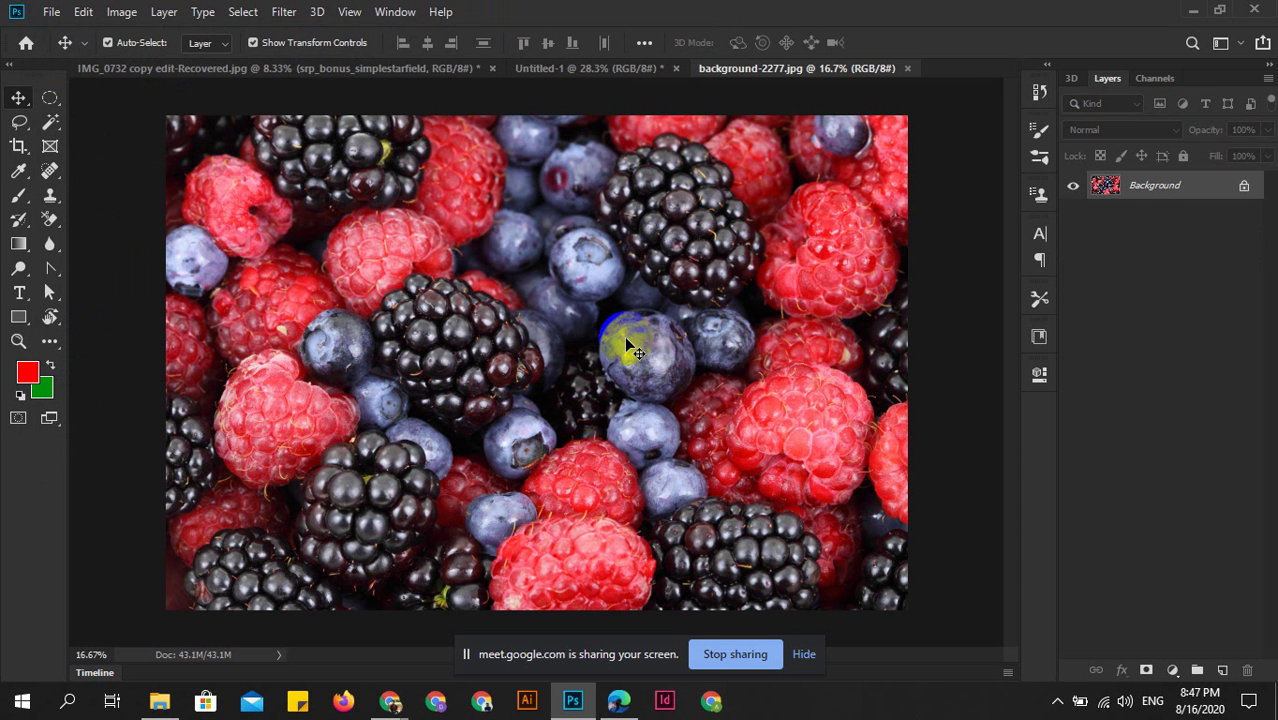
Select the Lasso tool, then zoom and pan around the berry photo.
scroll(630, 345, "up", 1)
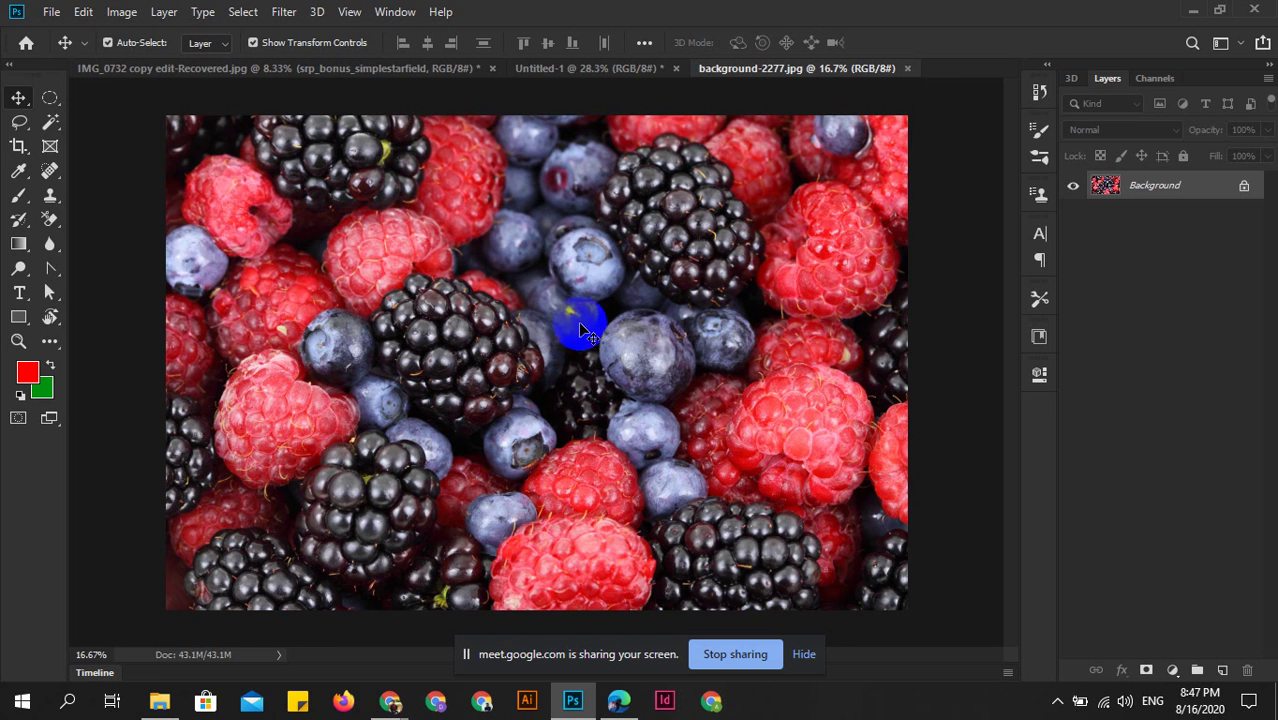
scroll(579, 320, "up", 2)
scroll(418, 340, "down", 1)
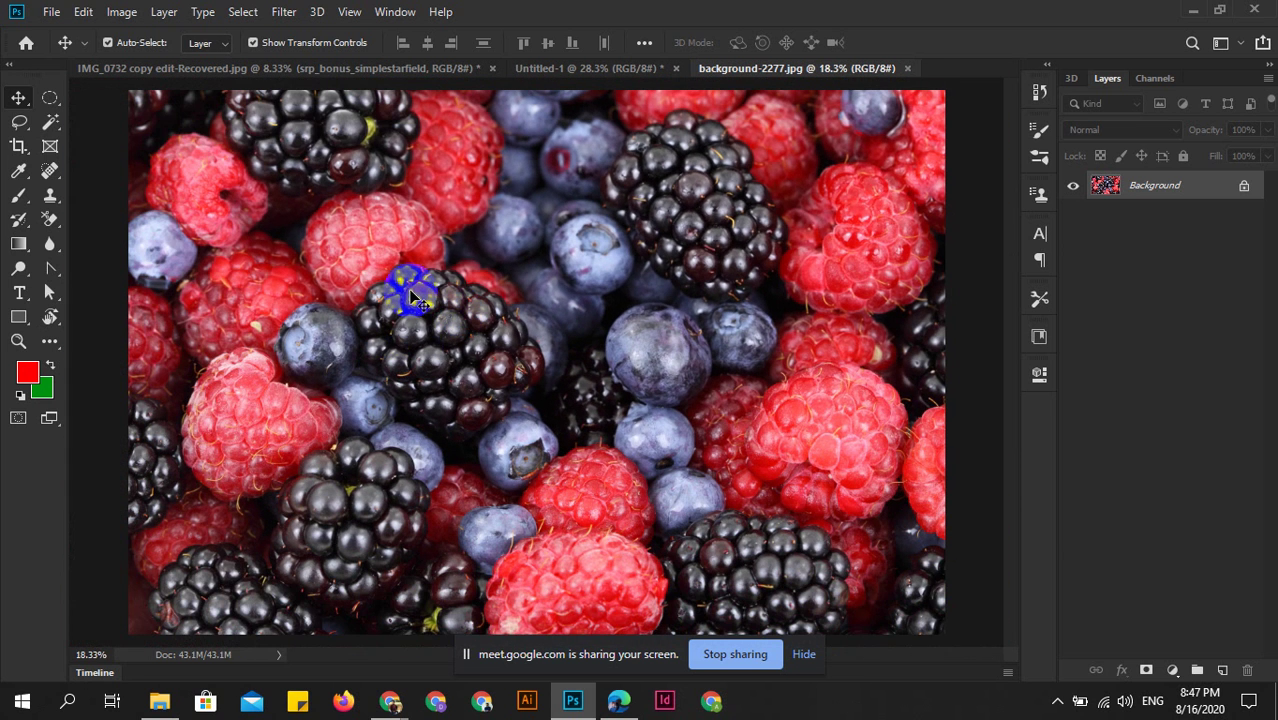
left_click(19, 121)
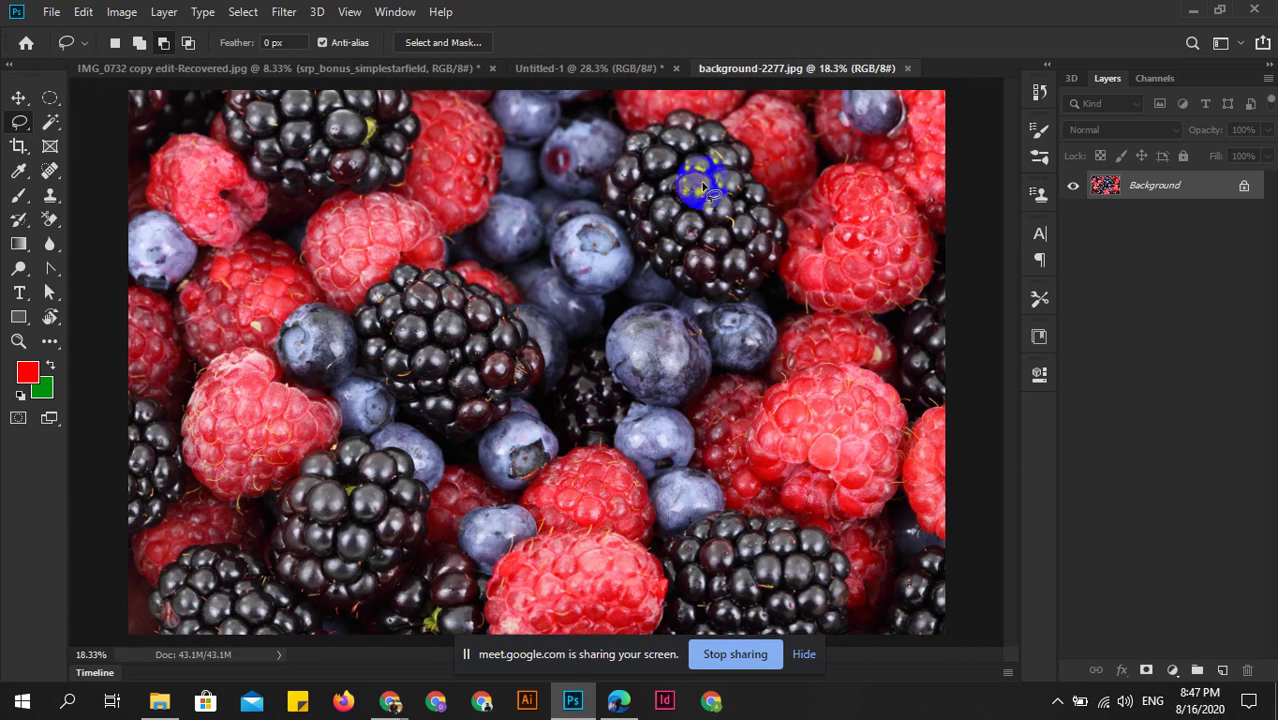
scroll(700, 180, "up", 2)
scroll(700, 130, "up", 2)
mouse_move(596, 367)
left_mouse_down()
mouse_move(270, 420)
mouse_move(562, 456)
mouse_move(408, 556)
mouse_move(421, 493)
mouse_move(449, 513)
left_mouse_up()
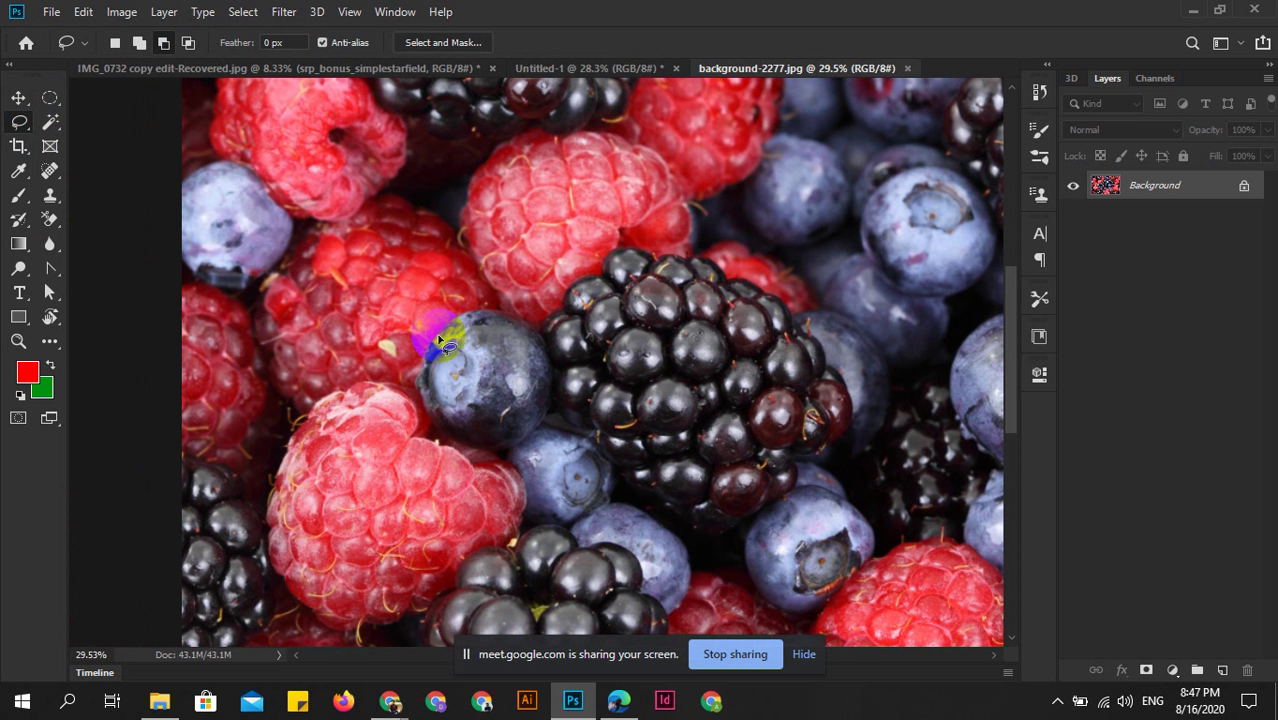
scroll(470, 334, "down", 4)
scroll(489, 320, "up", 3)
scroll(489, 322, "down", 4)
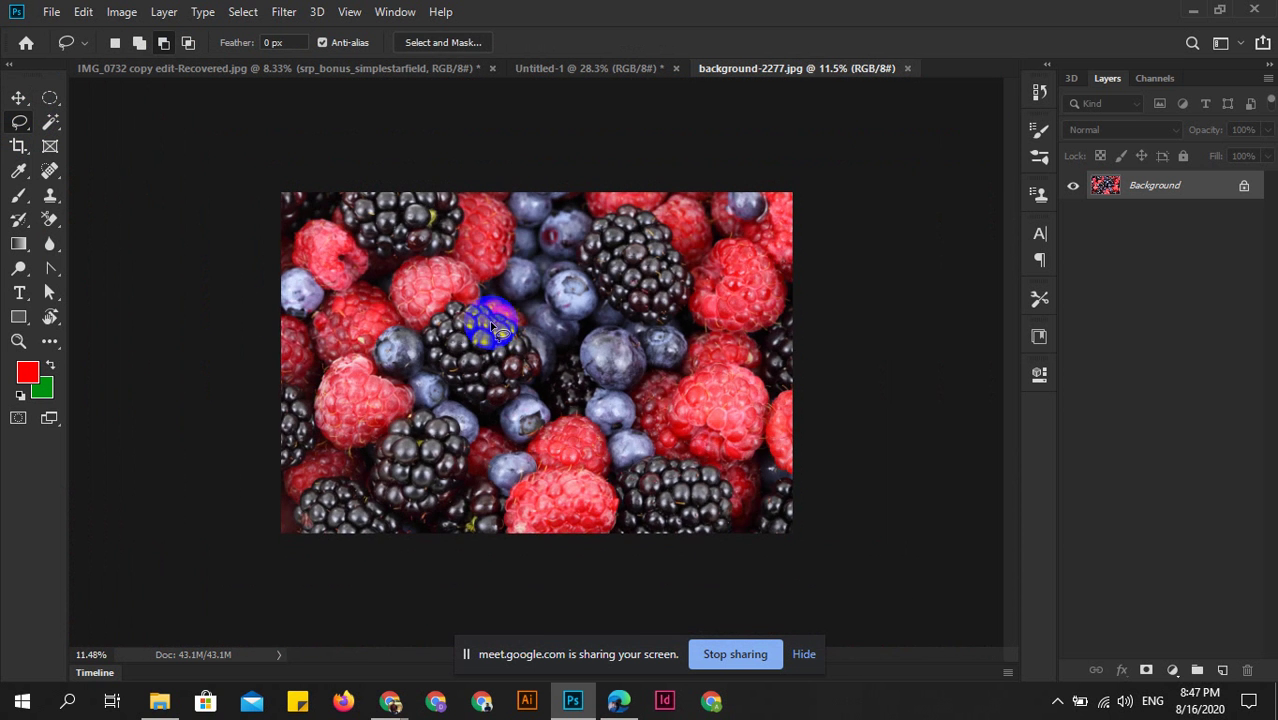
Return to the Untitled-1 canvas, zoom around it, and bring up the Edit menu.
left_click(620, 68)
scroll(507, 413, "up", 3)
scroll(507, 413, "down", 2)
scroll(505, 410, "up", 1)
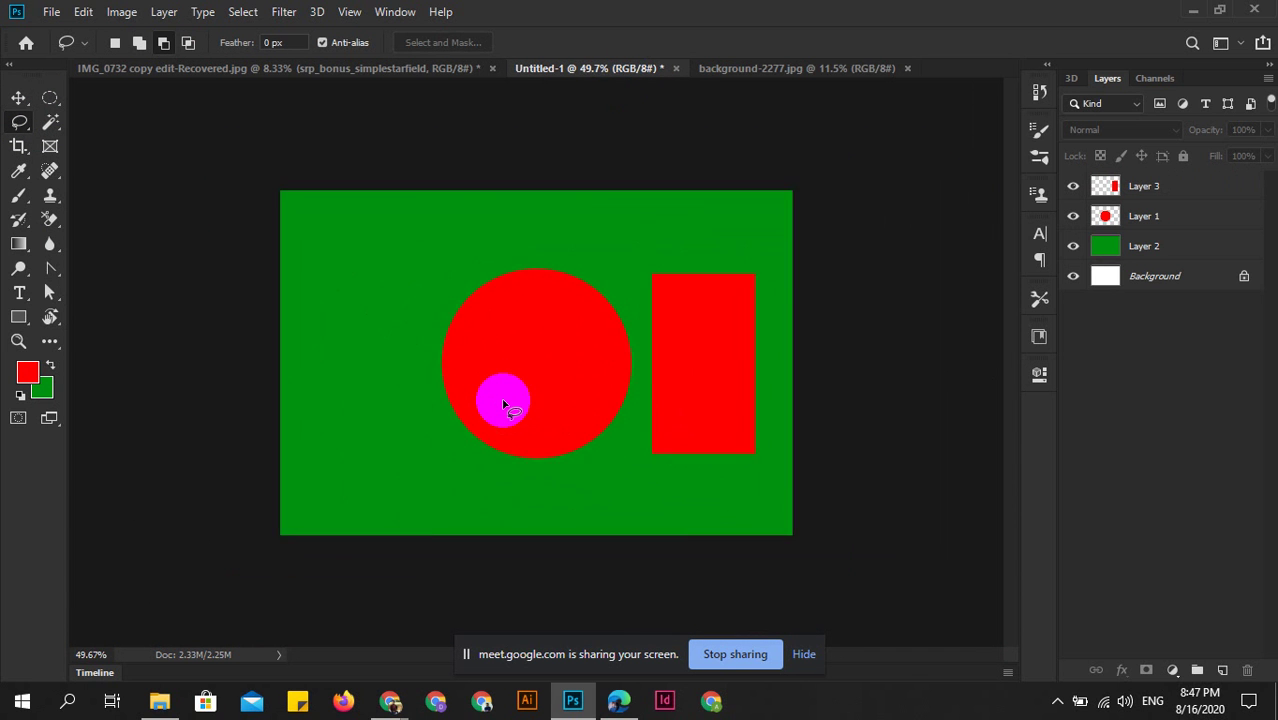
scroll(505, 408, "up", 2)
scroll(503, 403, "down", 1)
scroll(480, 354, "down", 1)
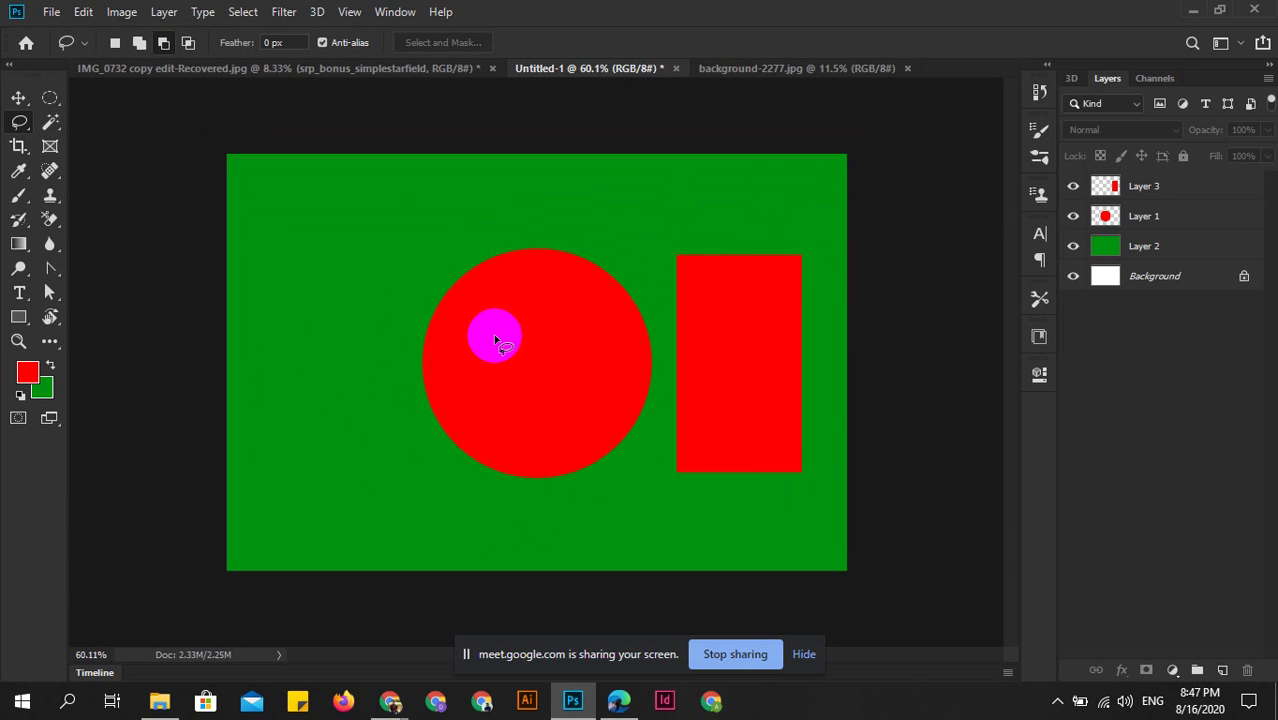
scroll(481, 353, "up", 1)
scroll(487, 348, "up", 1)
scroll(494, 341, "up", 1)
scroll(494, 341, "down", 1)
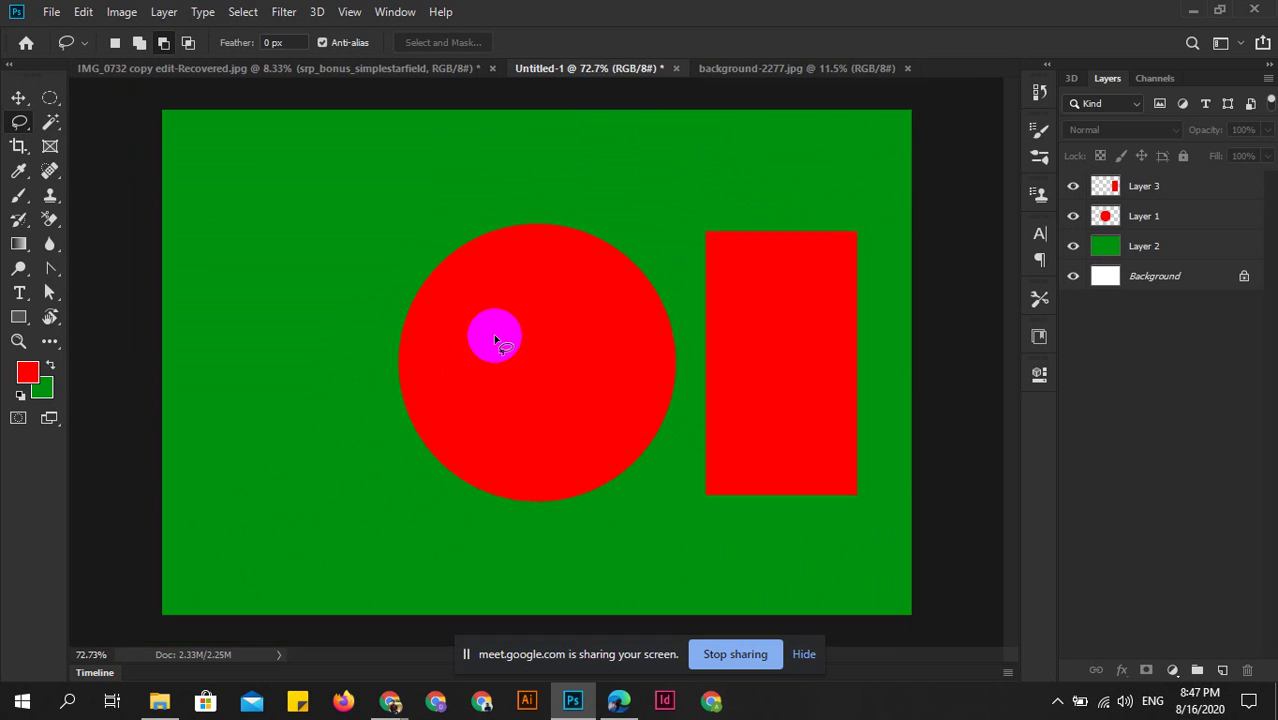
scroll(494, 341, "up", 1)
scroll(494, 341, "down", 2)
scroll(494, 341, "up", 1)
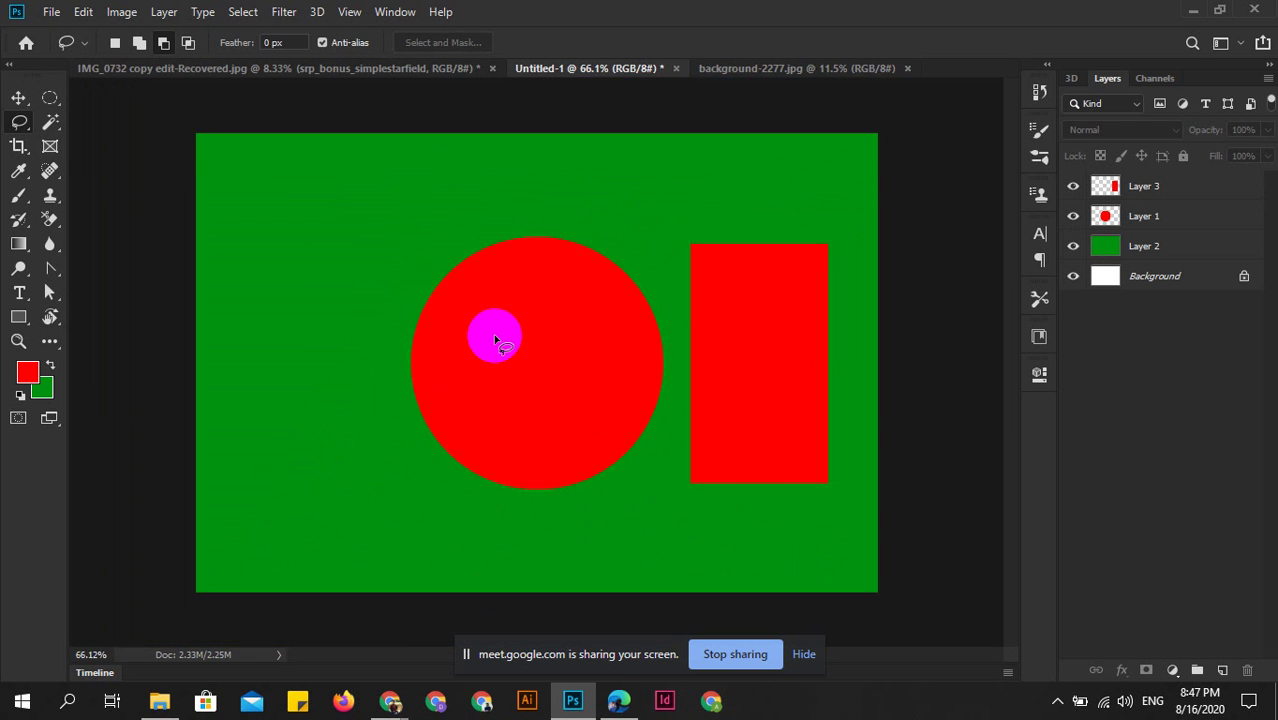
scroll(494, 341, "down", 1)
scroll(494, 341, "up", 1)
scroll(494, 341, "up", 2)
scroll(494, 341, "down", 3)
scroll(494, 341, "down", 1)
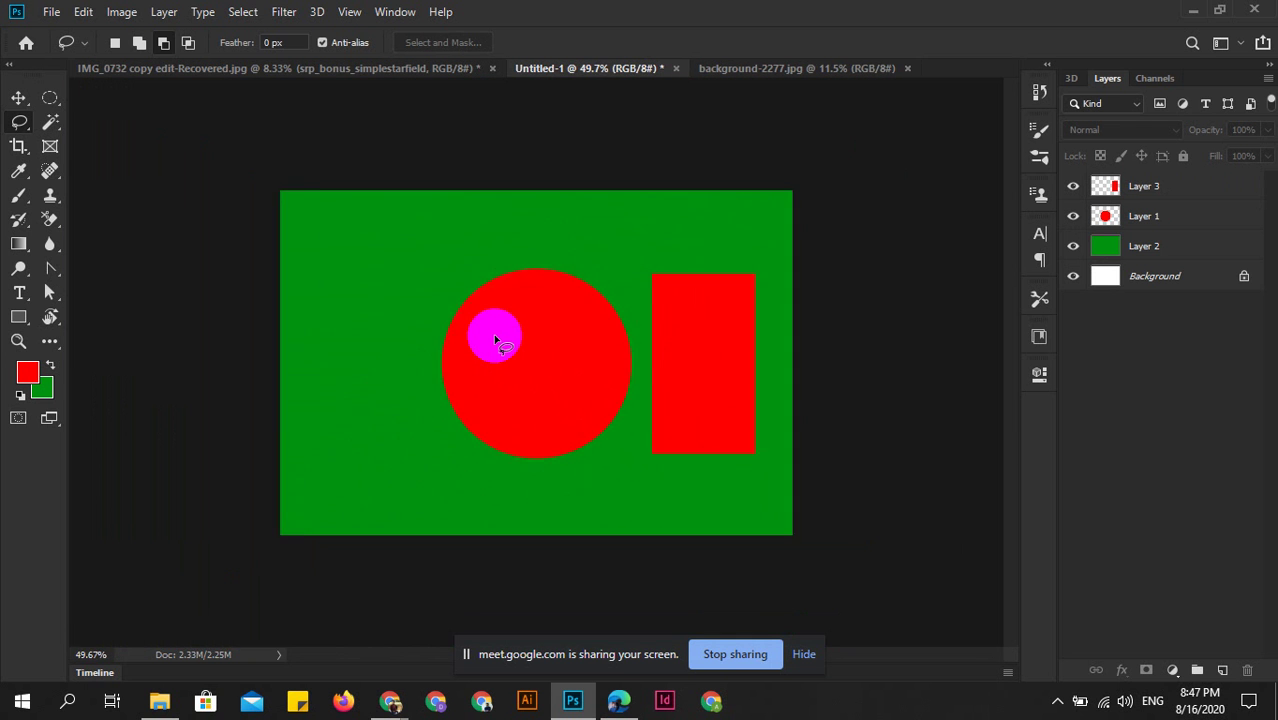
scroll(494, 341, "down", 1)
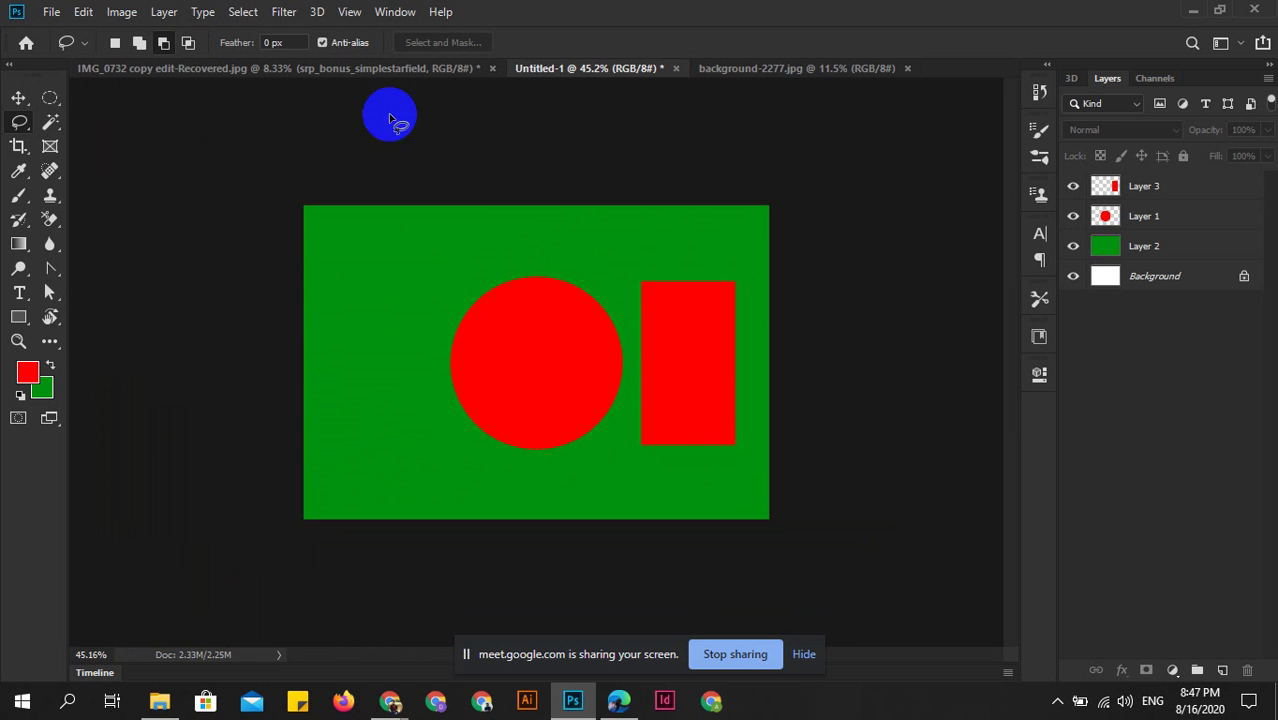
left_click(84, 14)
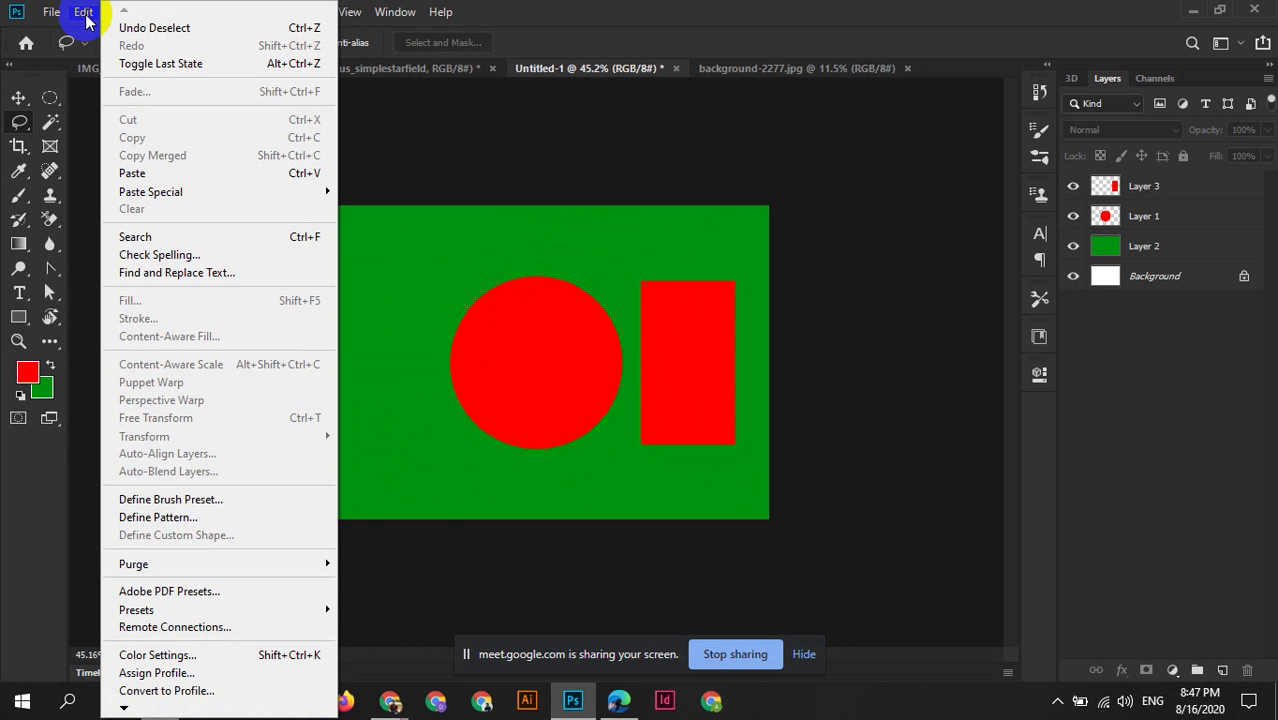
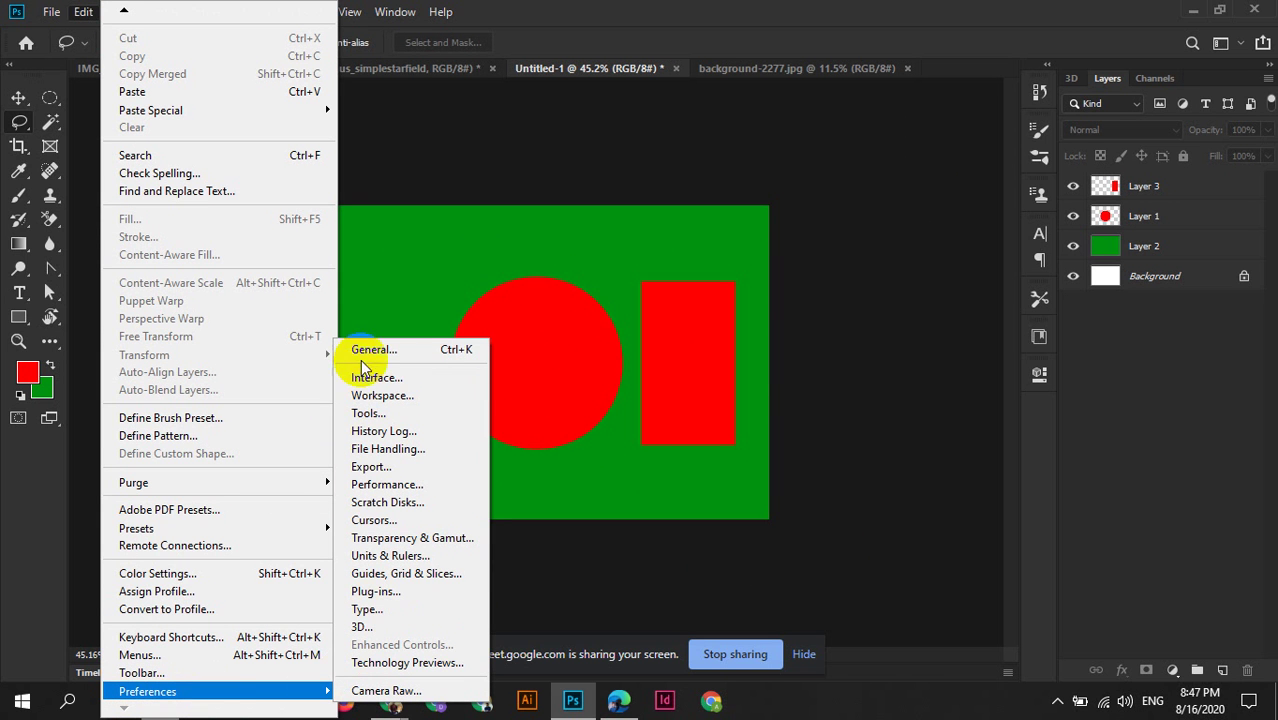
Open the General Preferences dialog from the Edit menu.
left_click(437, 352)
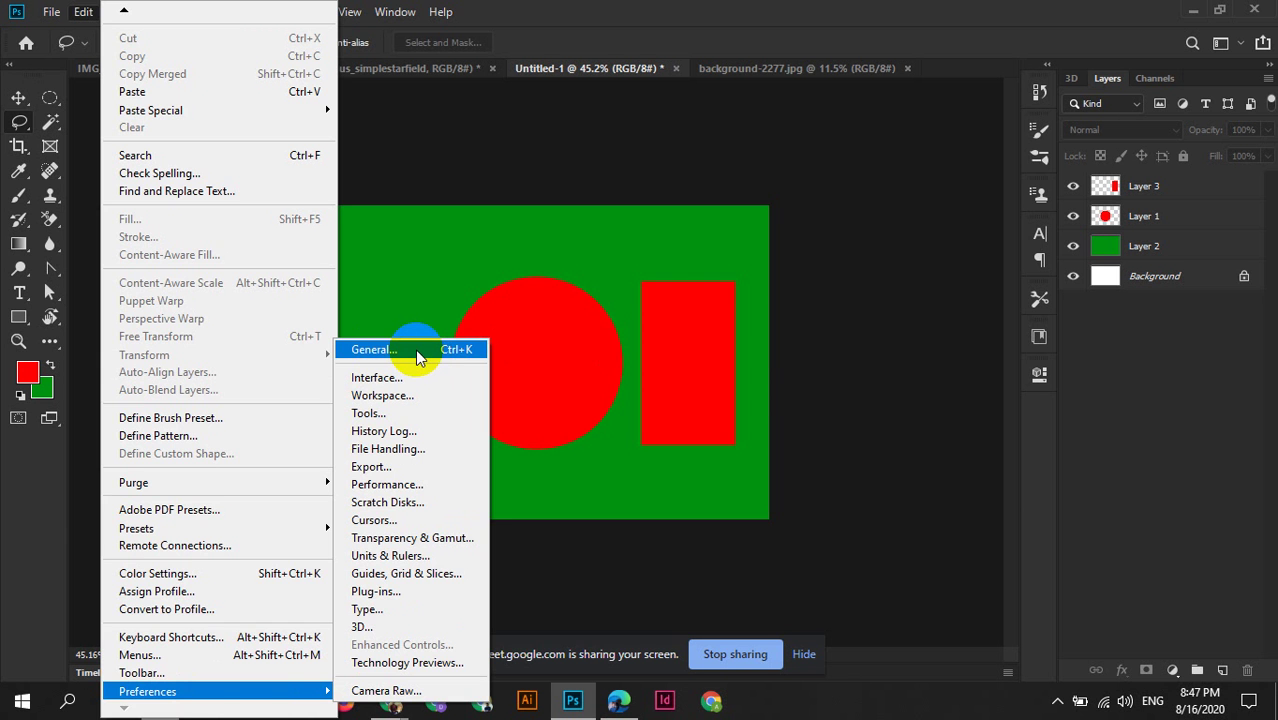
left_click(415, 349)
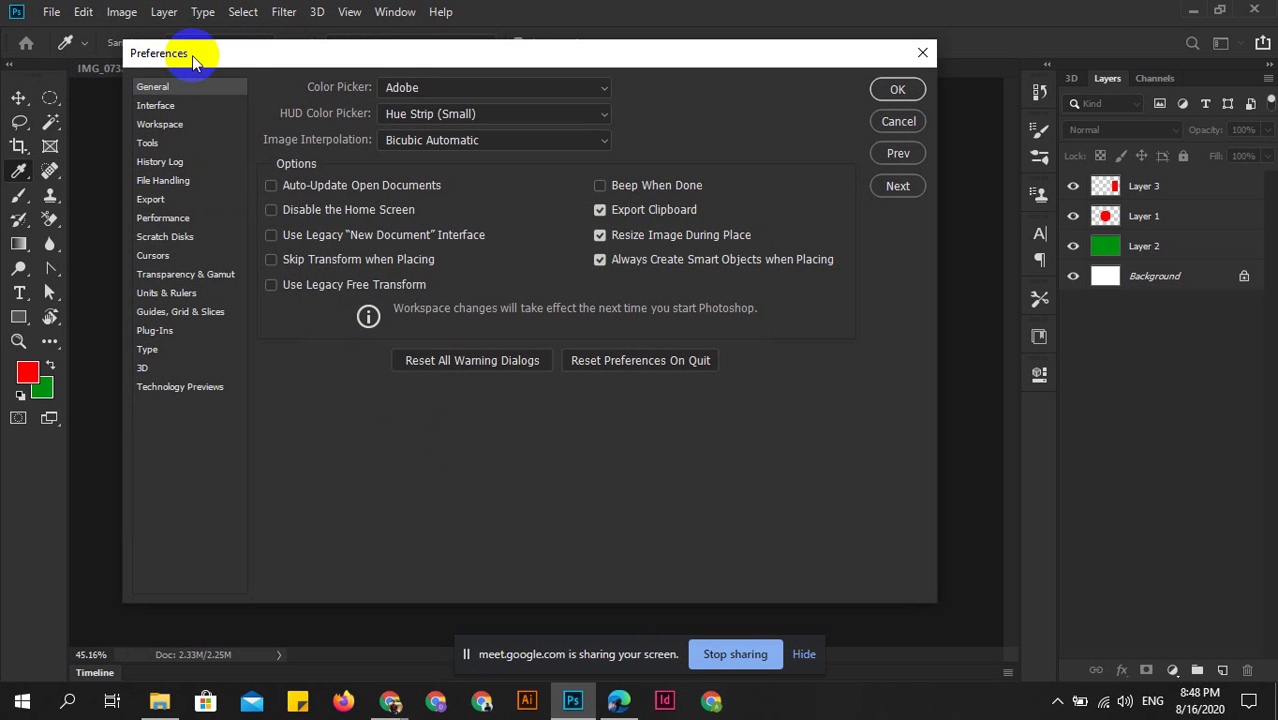
left_click(80, 18)
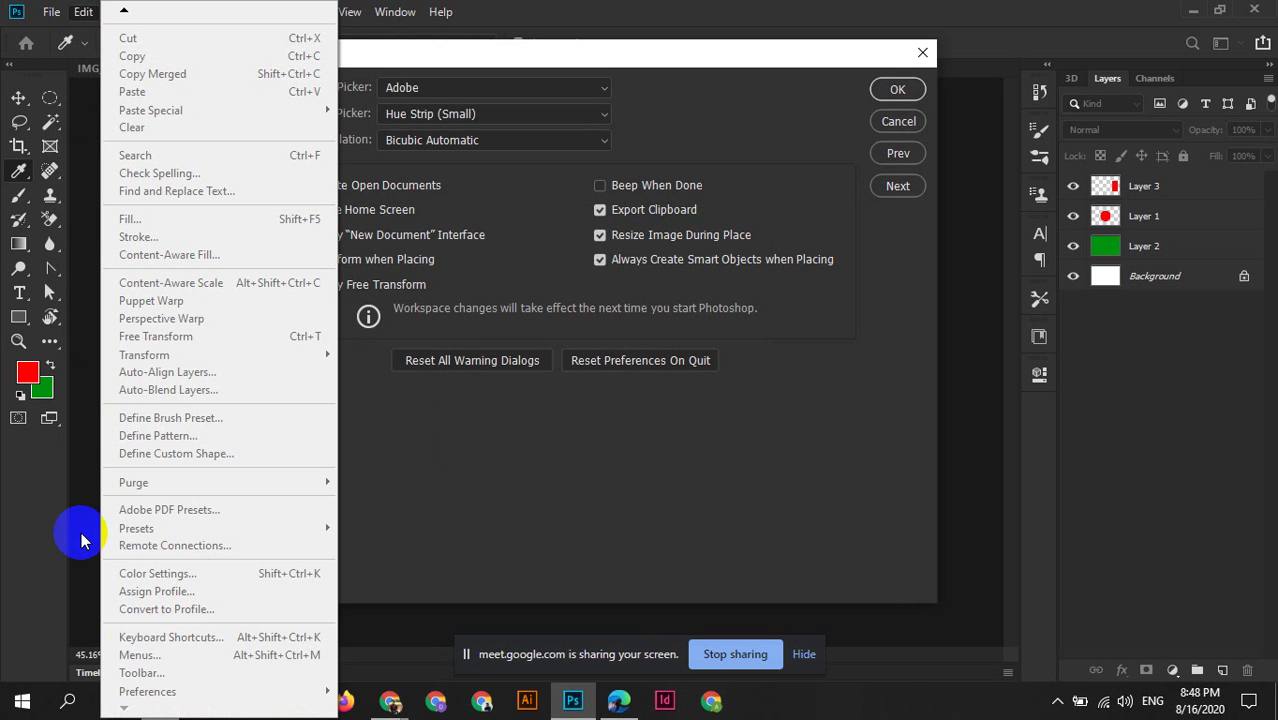
left_click(545, 65)
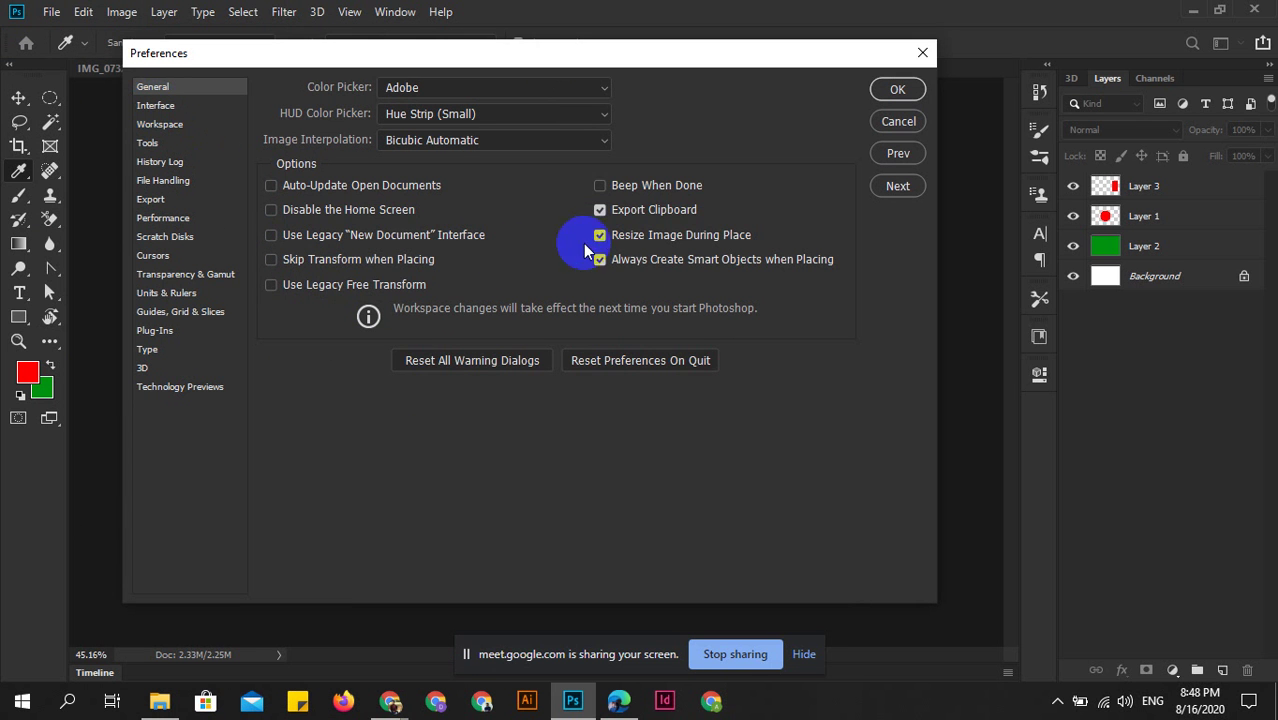
On the Tools preferences page, turn on Zoom with Scroll Wheel.
left_click(175, 105)
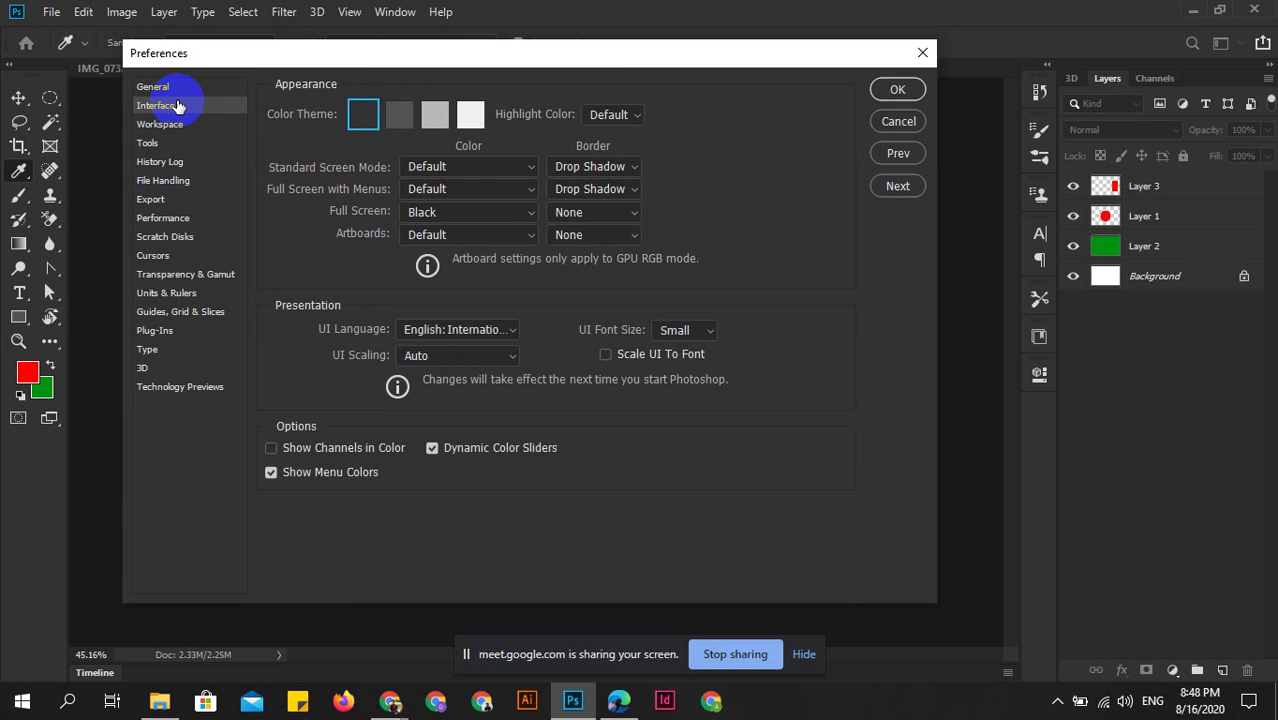
left_click(165, 125)
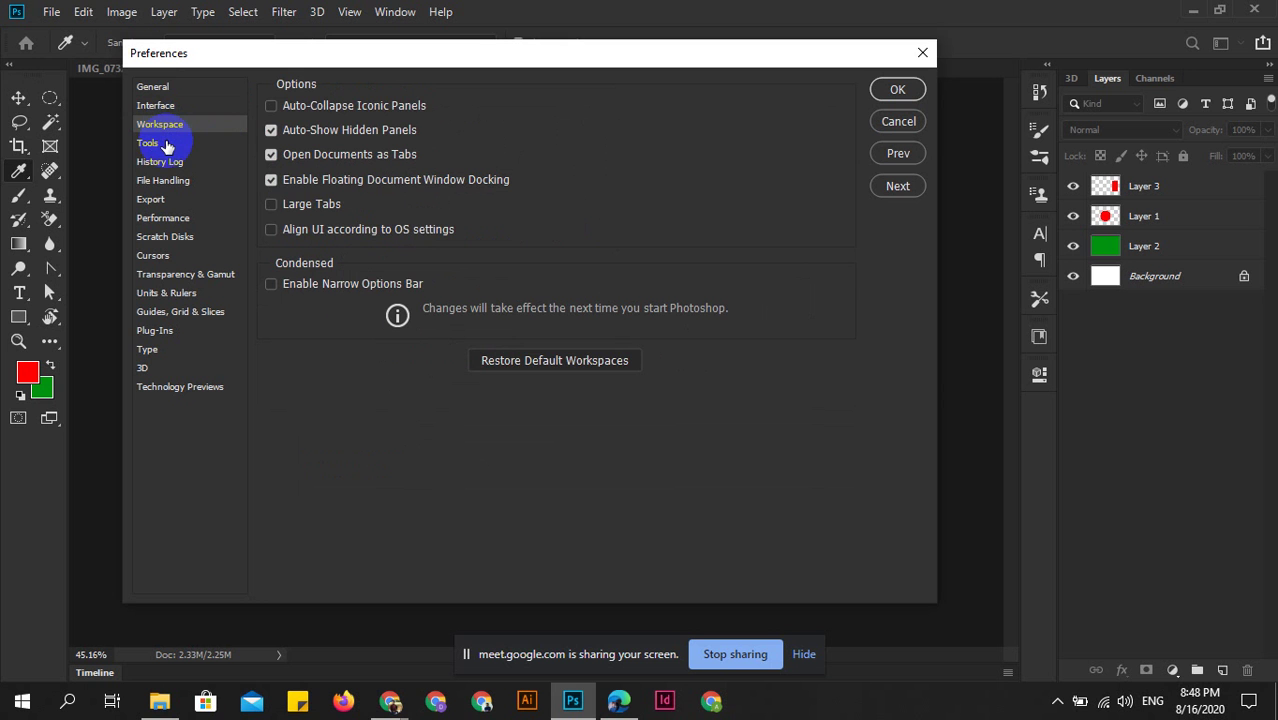
left_click(163, 145)
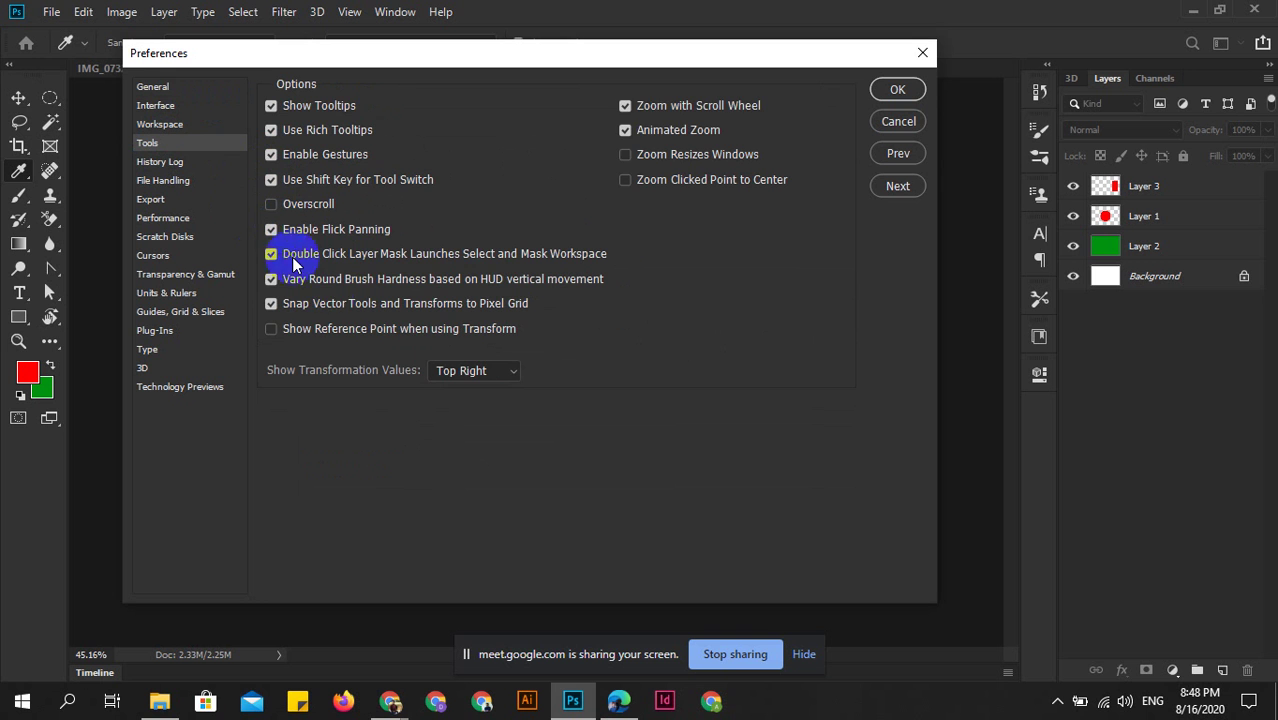
left_click(625, 105)
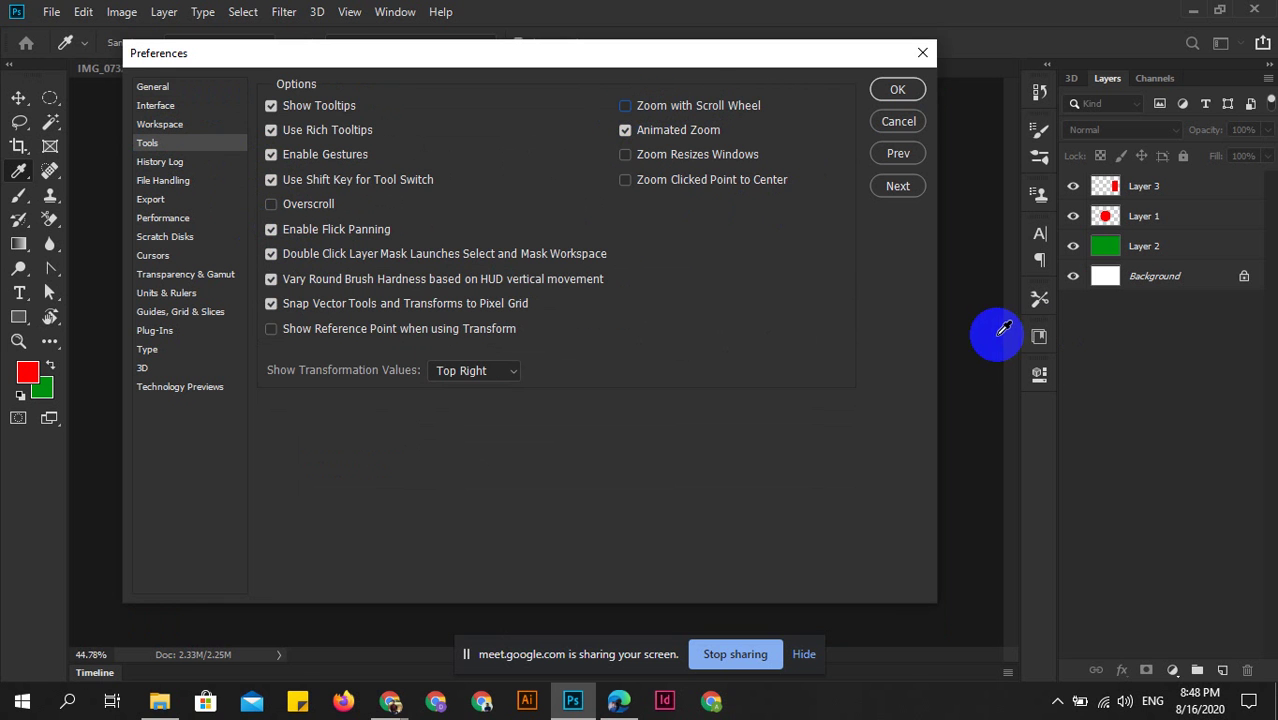
scroll(1004, 328, "up", 2)
scroll(985, 310, "up", 3)
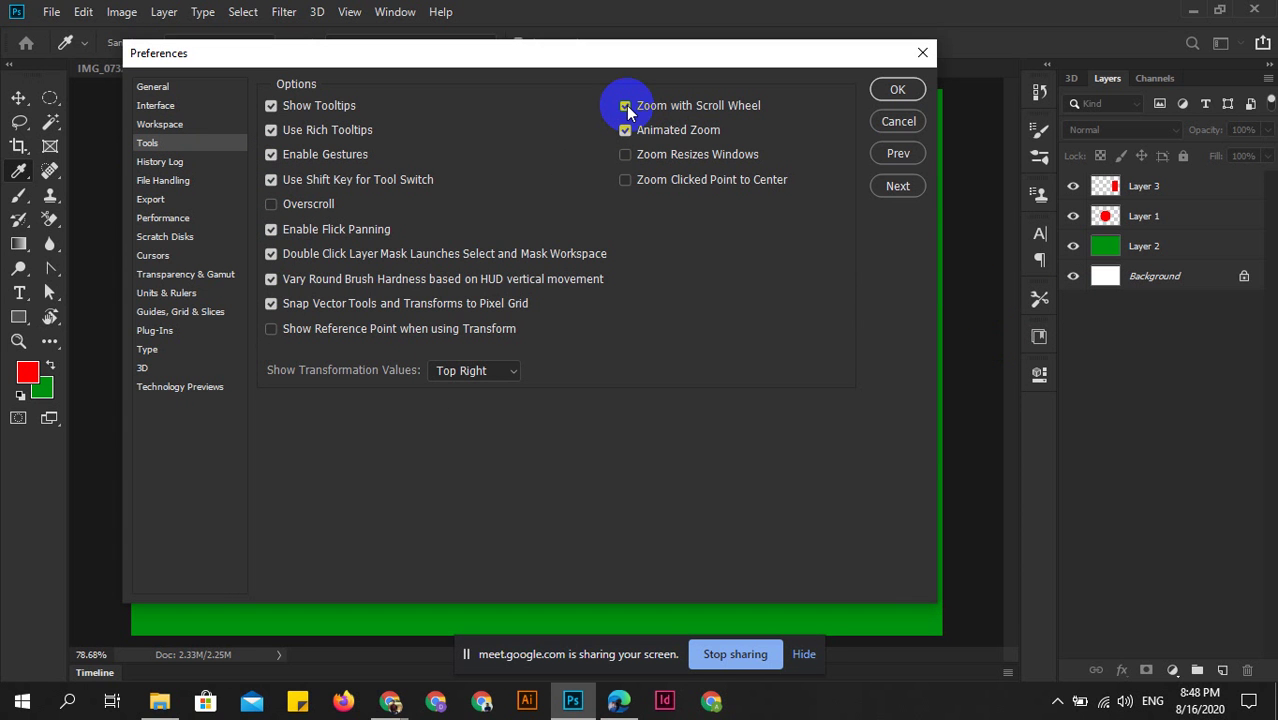
Confirm Preferences, test scroll-wheel zooming, then scrubby-zoom into the red circle with the Zoom tool.
left_click(888, 92)
scroll(539, 280, "down", 3)
scroll(539, 280, "up", 1)
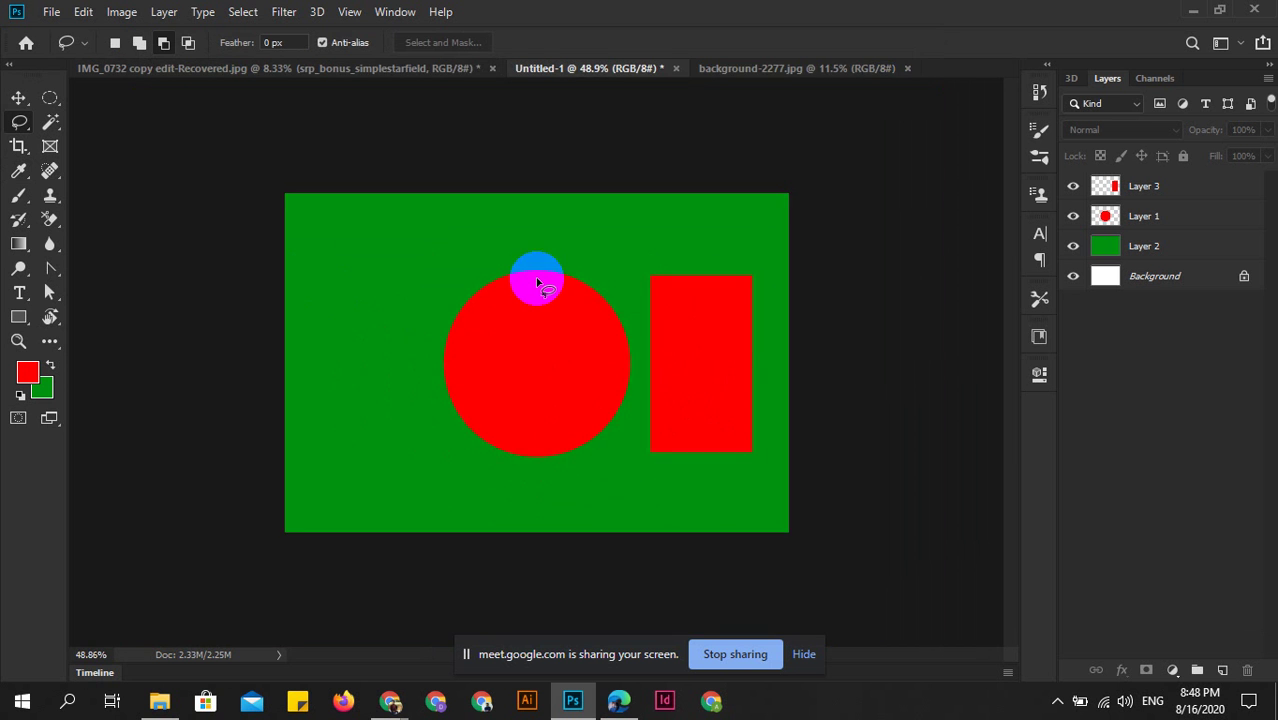
scroll(537, 283, "up", 2)
scroll(535, 277, "down", 1)
scroll(530, 271, "down", 2)
scroll(530, 271, "up", 1)
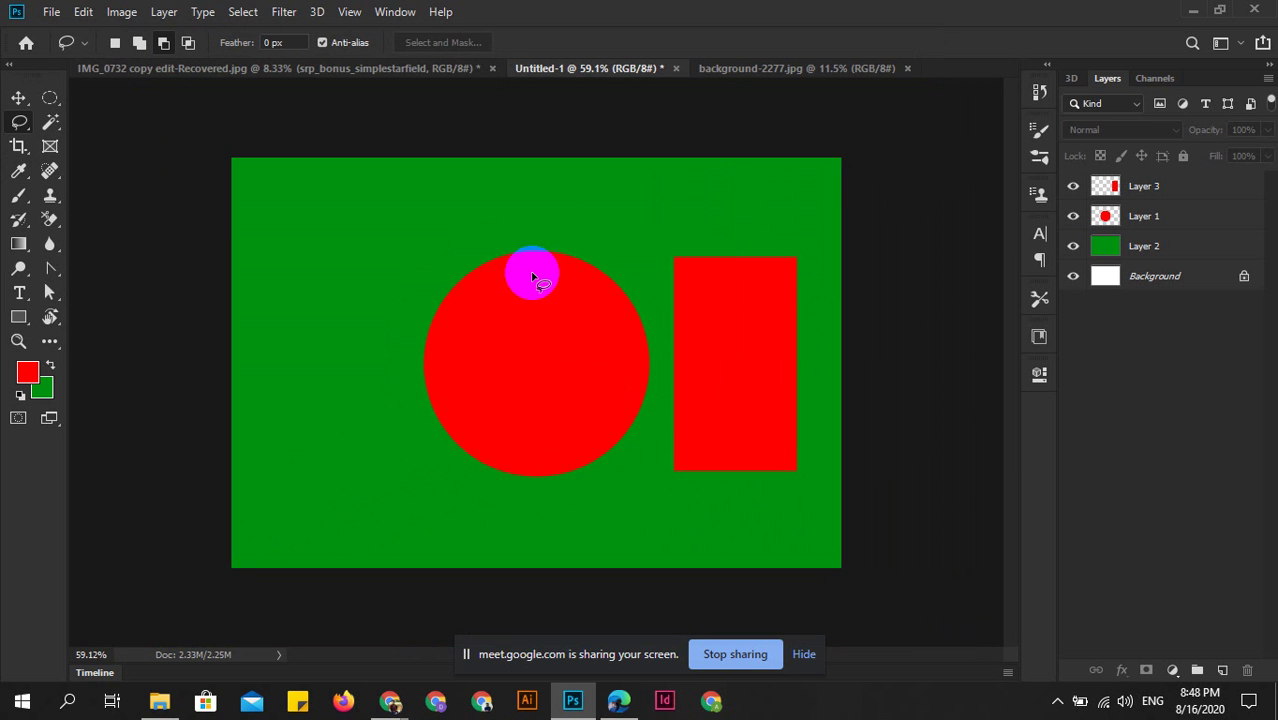
scroll(530, 271, "down", 1)
scroll(530, 271, "down", 2)
scroll(530, 271, "up", 1)
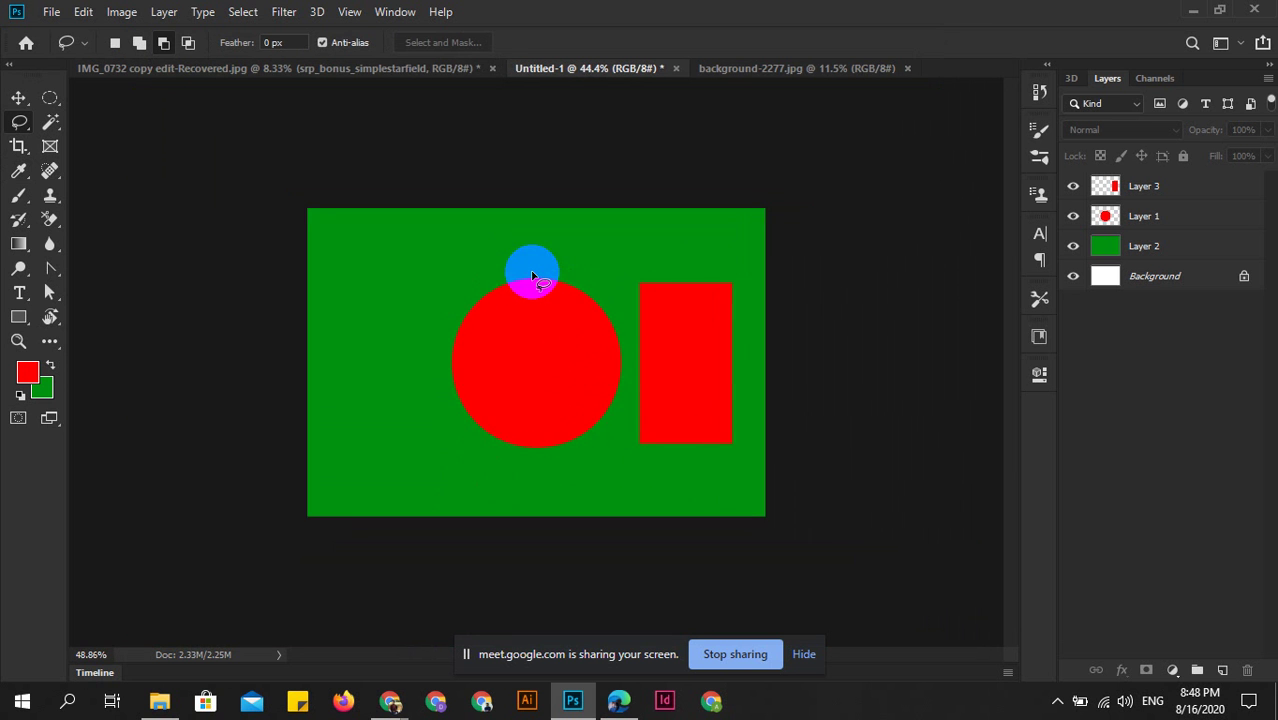
scroll(530, 271, "up", 1)
scroll(431, 270, "down", 1)
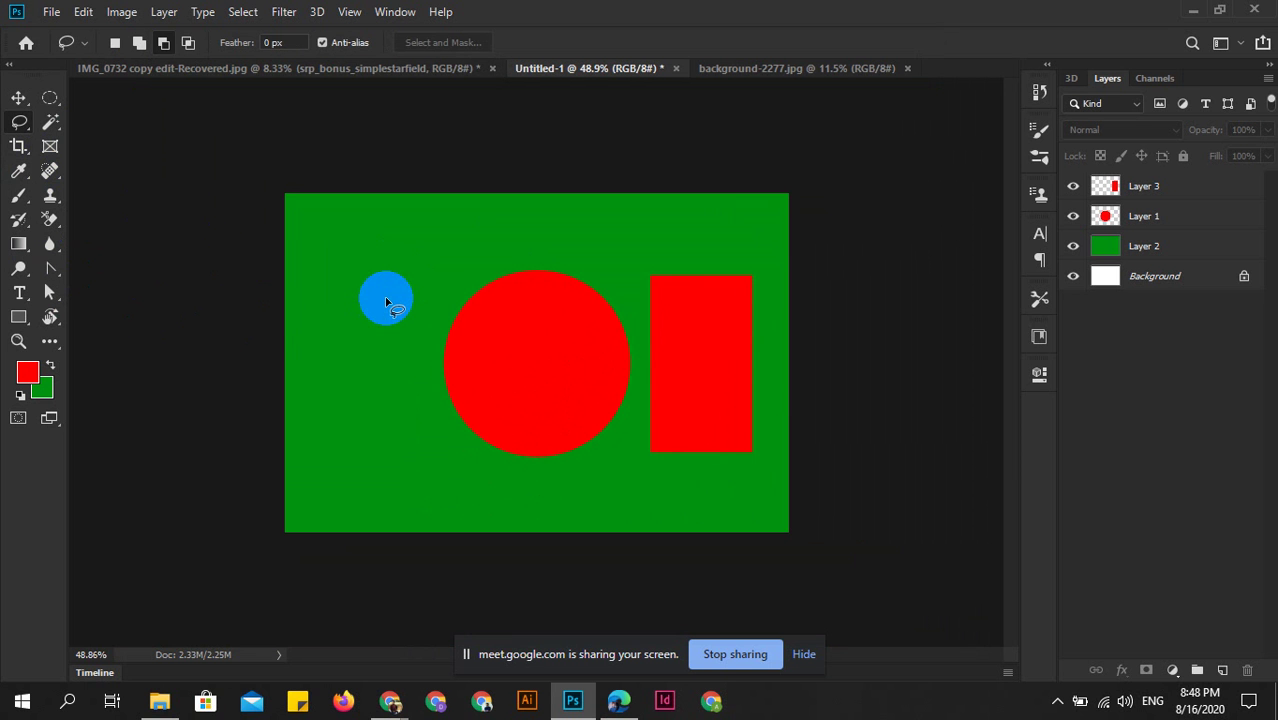
key("z")
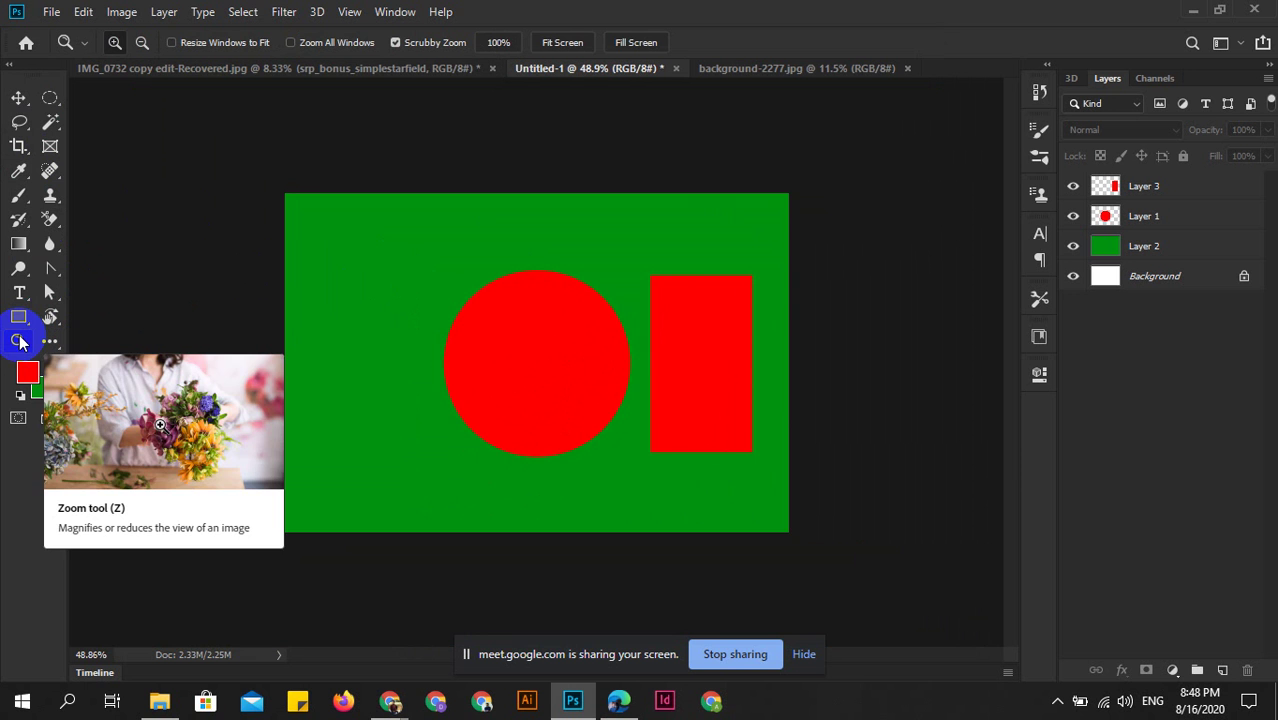
mouse_move(480, 345)
left_mouse_down()
mouse_move(499, 383)
mouse_move(416, 342)
mouse_move(508, 377)
mouse_move(482, 351)
mouse_move(548, 371)
mouse_move(613, 422)
mouse_move(626, 459)
mouse_move(533, 200)
mouse_move(576, 374)
mouse_move(539, 248)
left_mouse_up()
Switch to the background-2277.jpg photo and zoom the berries to about 56%.
left_click(647, 91)
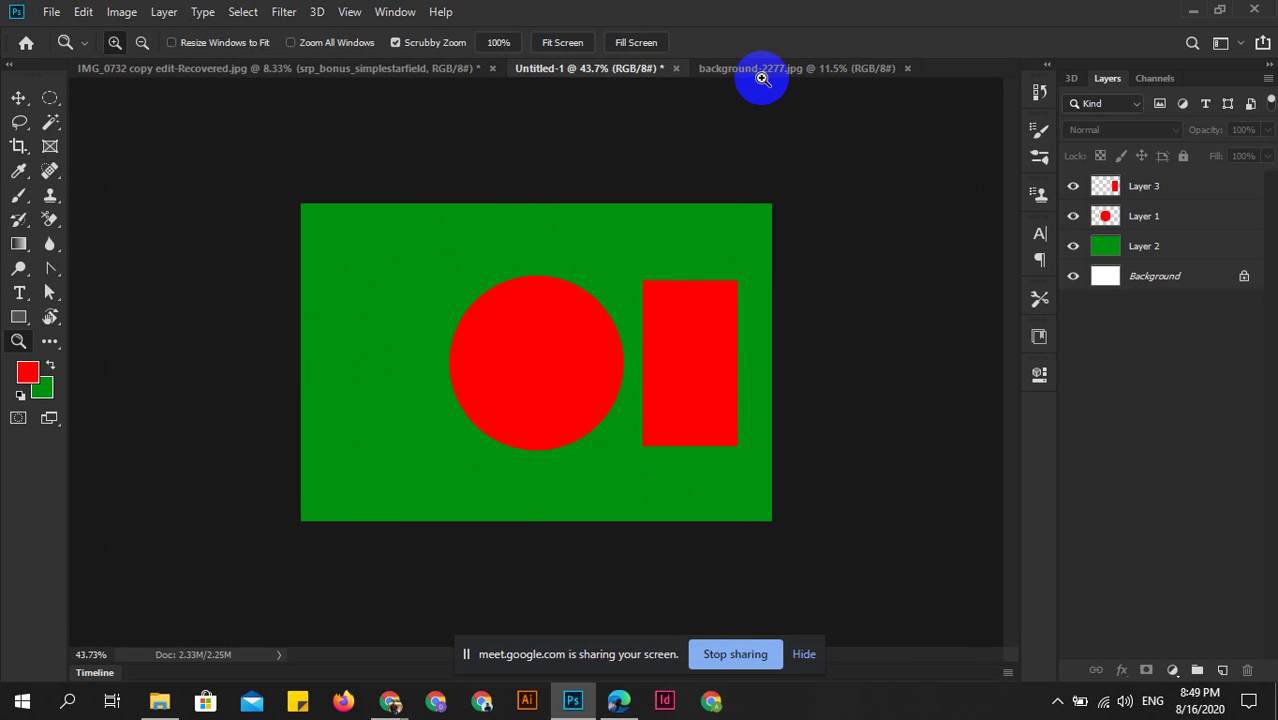
left_click(765, 68)
mouse_move(443, 351)
left_mouse_down()
mouse_move(513, 400)
mouse_move(348, 348)
left_mouse_up()
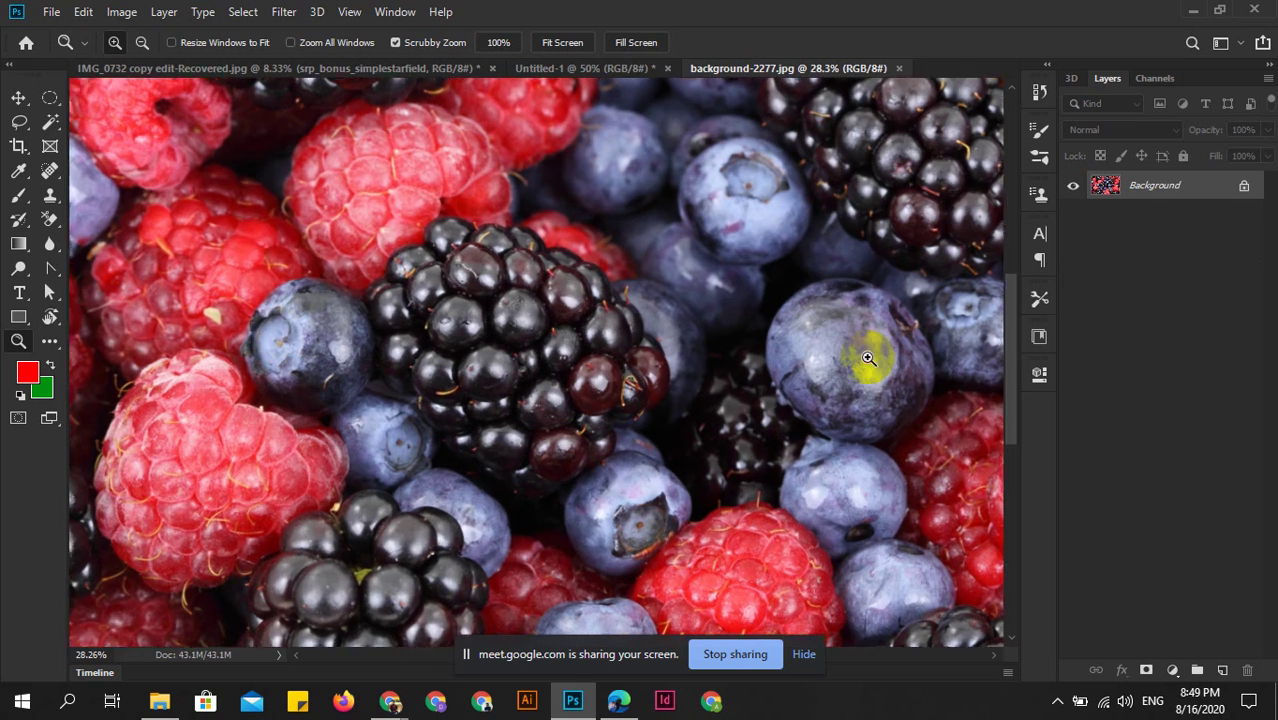
mouse_move(868, 358)
left_mouse_down()
mouse_move(893, 371)
mouse_move(776, 286)
left_mouse_up()
mouse_move(588, 356)
left_mouse_down()
mouse_move(727, 422)
mouse_move(707, 408)
mouse_move(716, 418)
left_mouse_up()
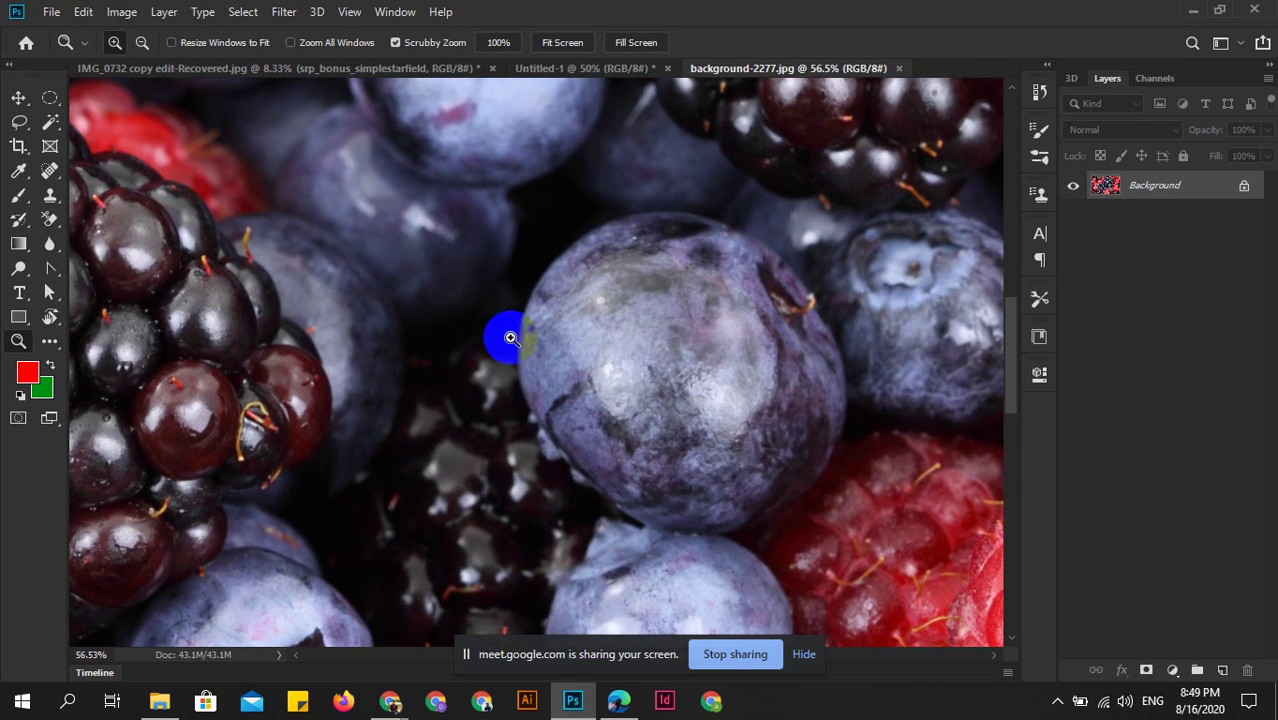
Pan with the Hand tool to centre the view on the large blueberry.
left_click(18, 95)
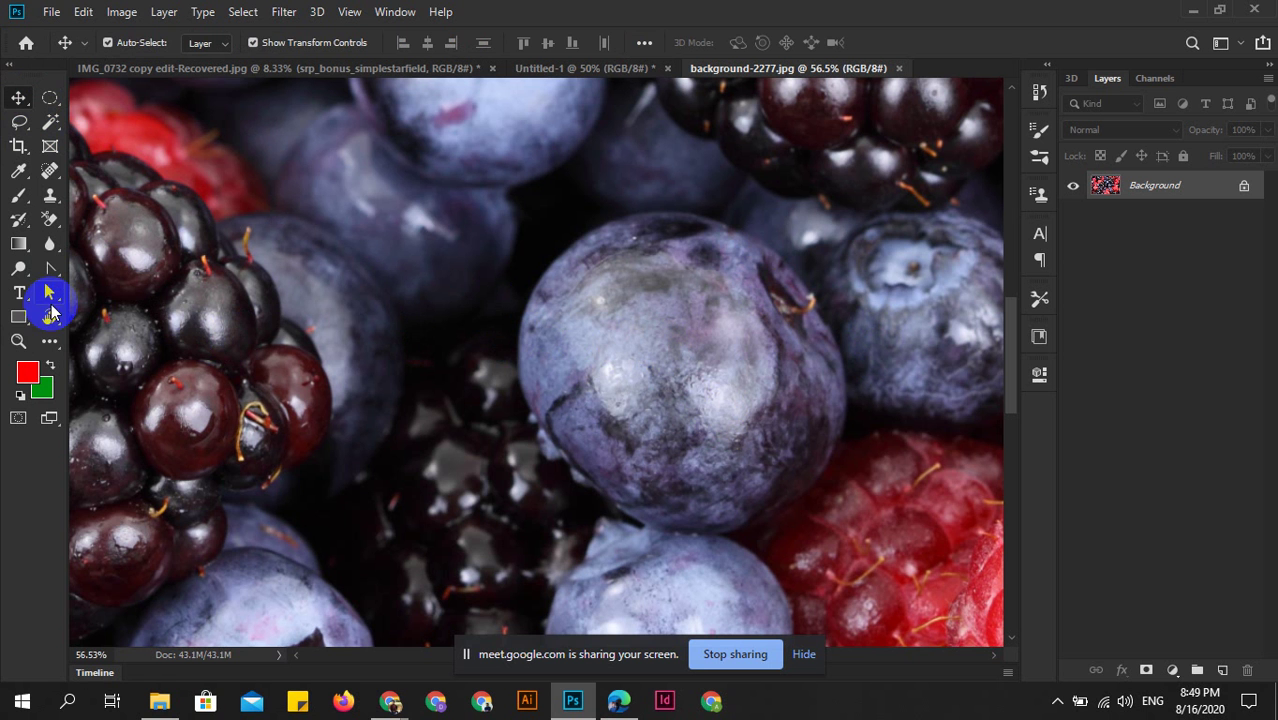
key("h")
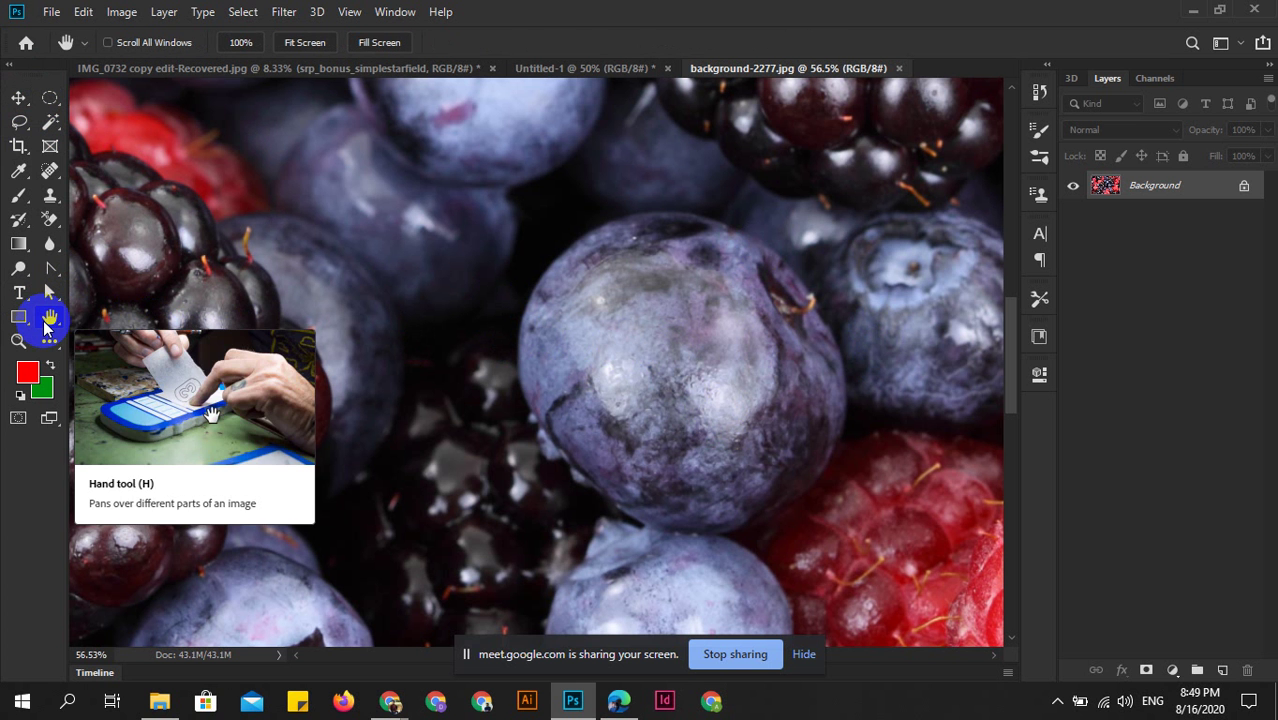
mouse_move(730, 385)
left_mouse_down()
mouse_move(499, 351)
mouse_move(442, 297)
mouse_move(695, 230)
mouse_move(639, 448)
mouse_move(605, 322)
mouse_move(813, 379)
mouse_move(755, 260)
mouse_move(585, 354)
mouse_move(579, 374)
mouse_move(551, 320)
mouse_move(455, 272)
mouse_move(598, 256)
mouse_move(604, 233)
mouse_move(605, 332)
left_mouse_up()
scroll(598, 256, "down", 3)
scroll(590, 310, "up", 2)
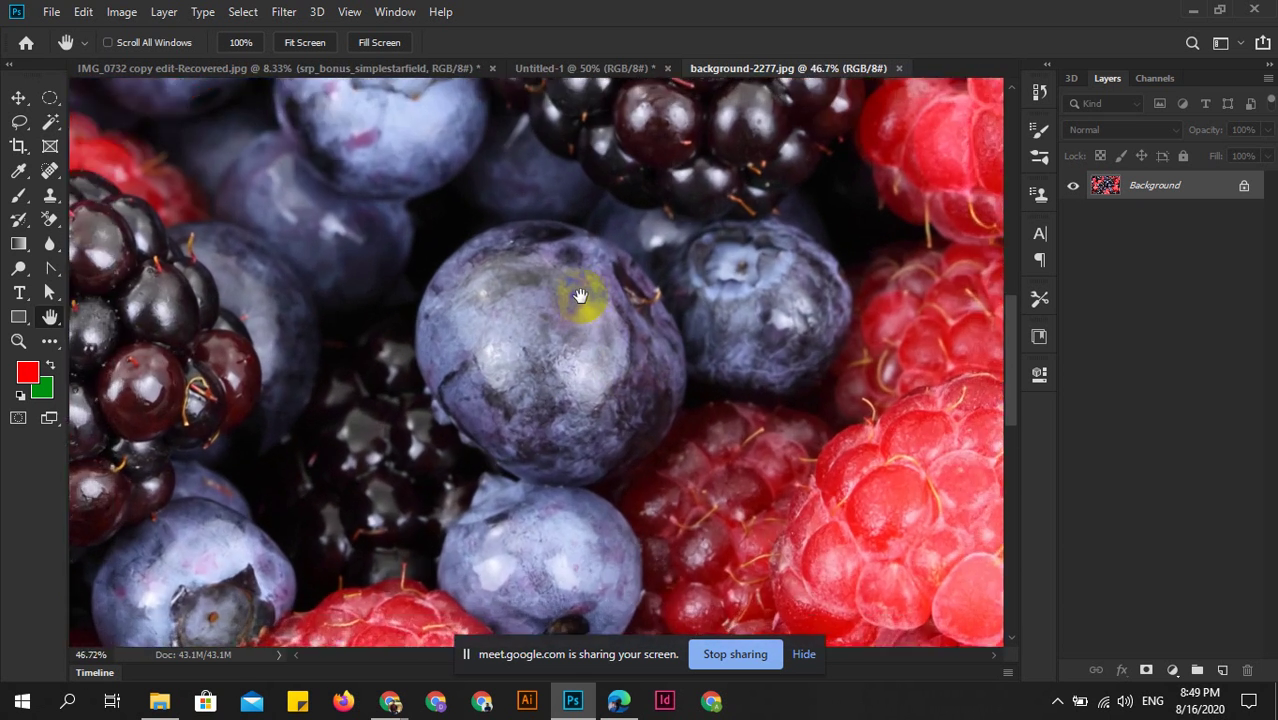
scroll(579, 291, "up", 1)
left_click_drag(579, 291, 570, 322)
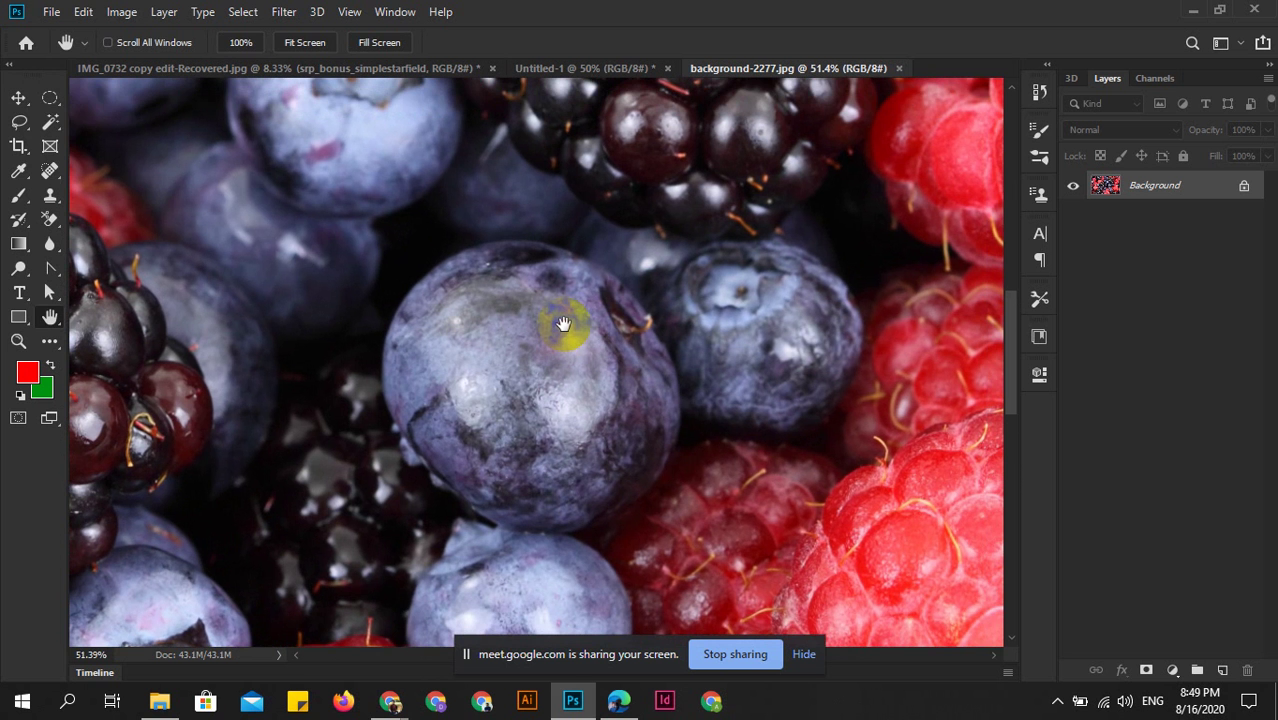
Draw a closed freehand Lasso selection around the large central blueberry.
left_click(20, 121)
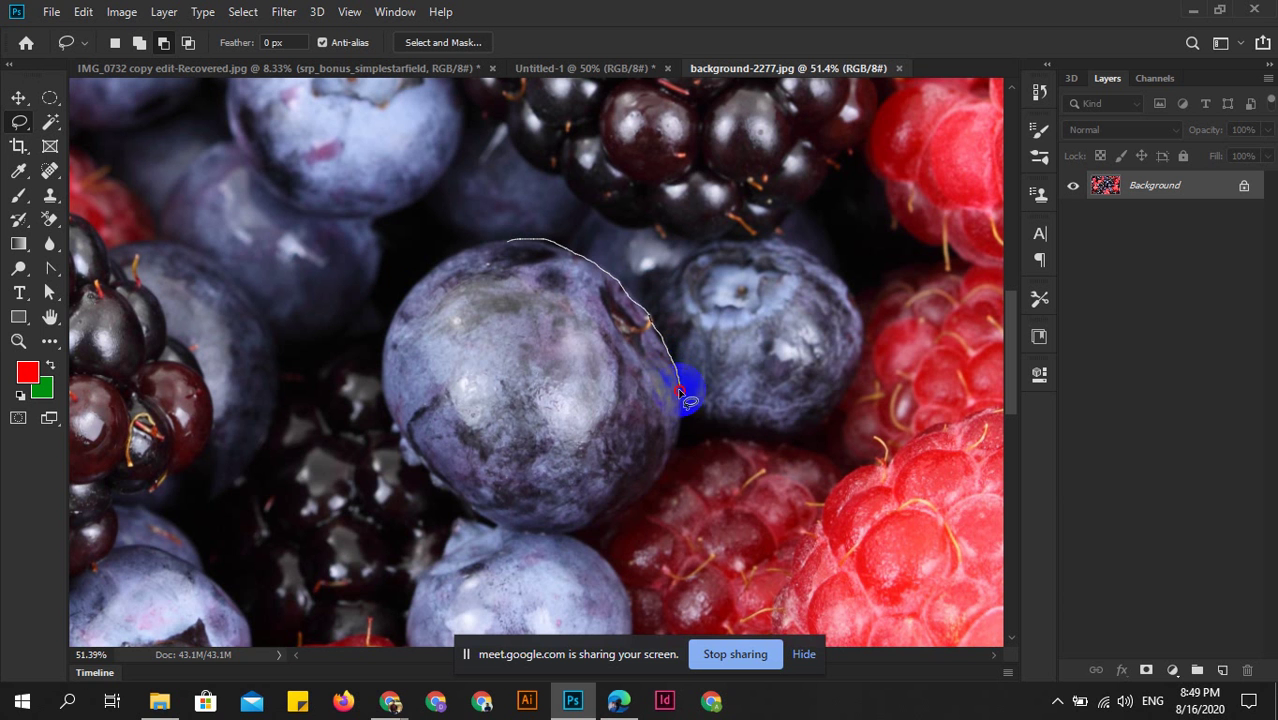
left_click_drag(669, 465, 600, 527)
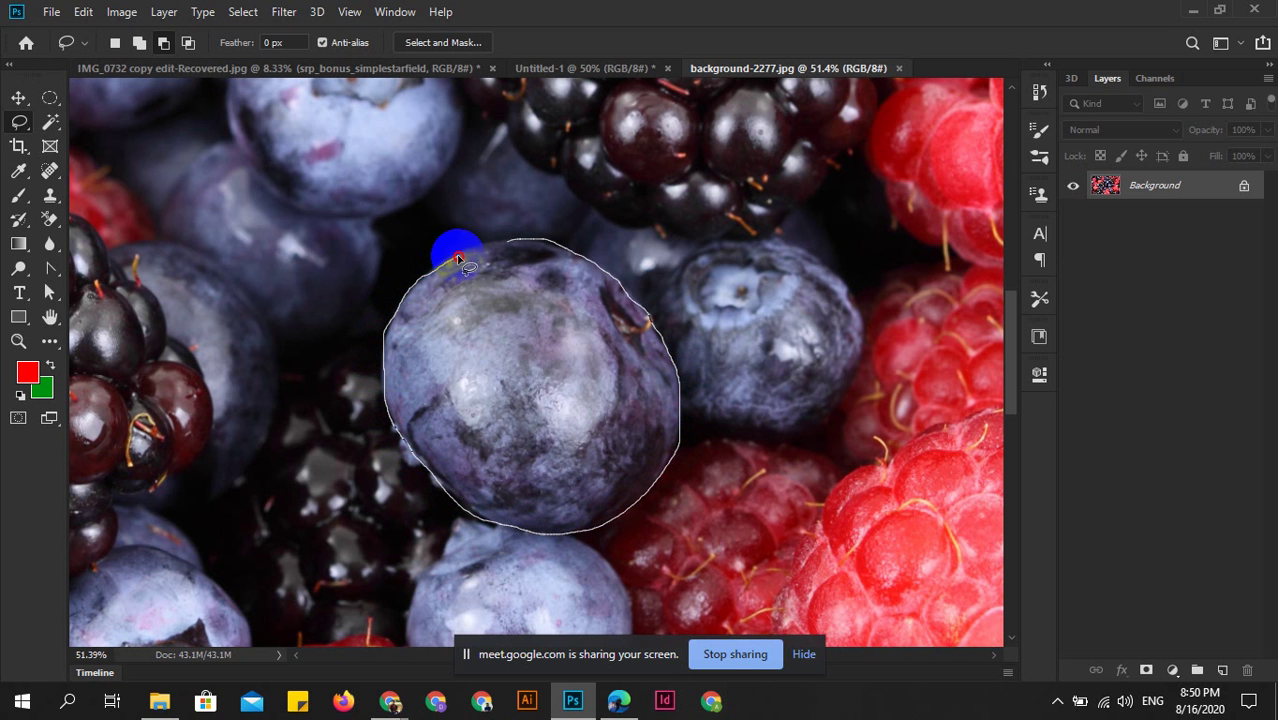
left_click_drag(514, 244, 516, 242)
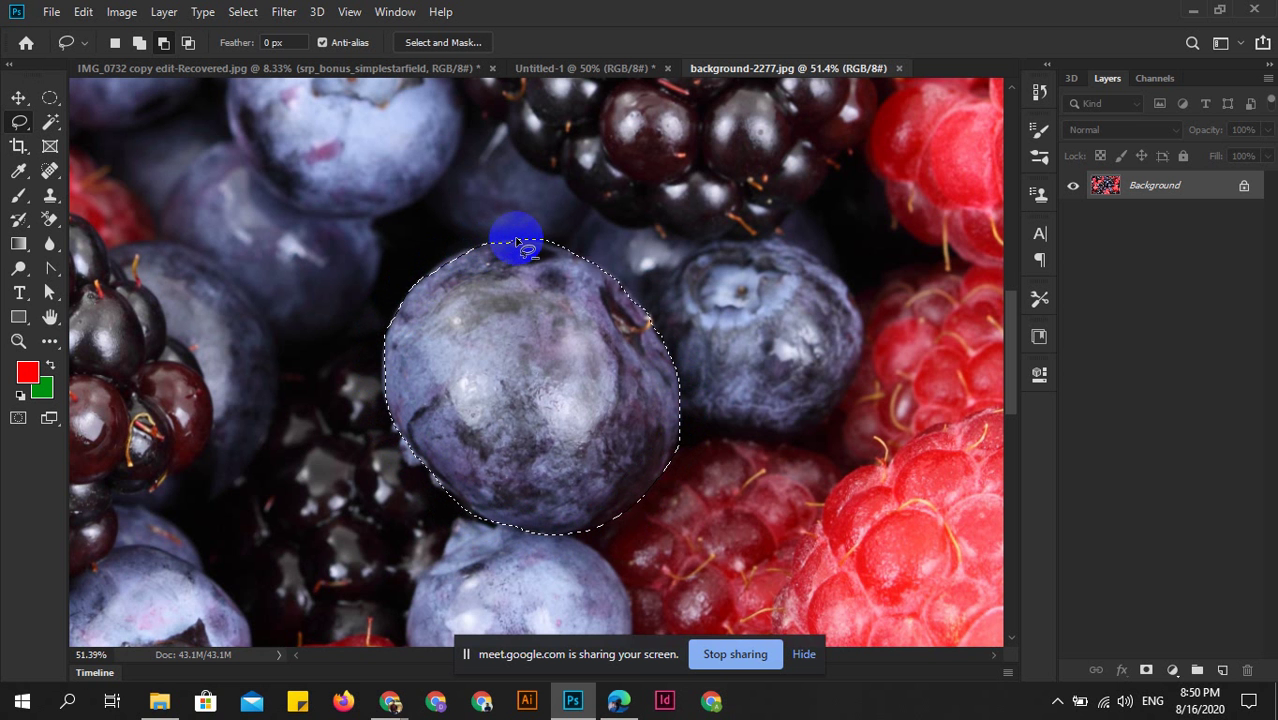
In Add to Selection mode, extend the lasso along the berry's left and top edges.
scroll(425, 262, "up", 3)
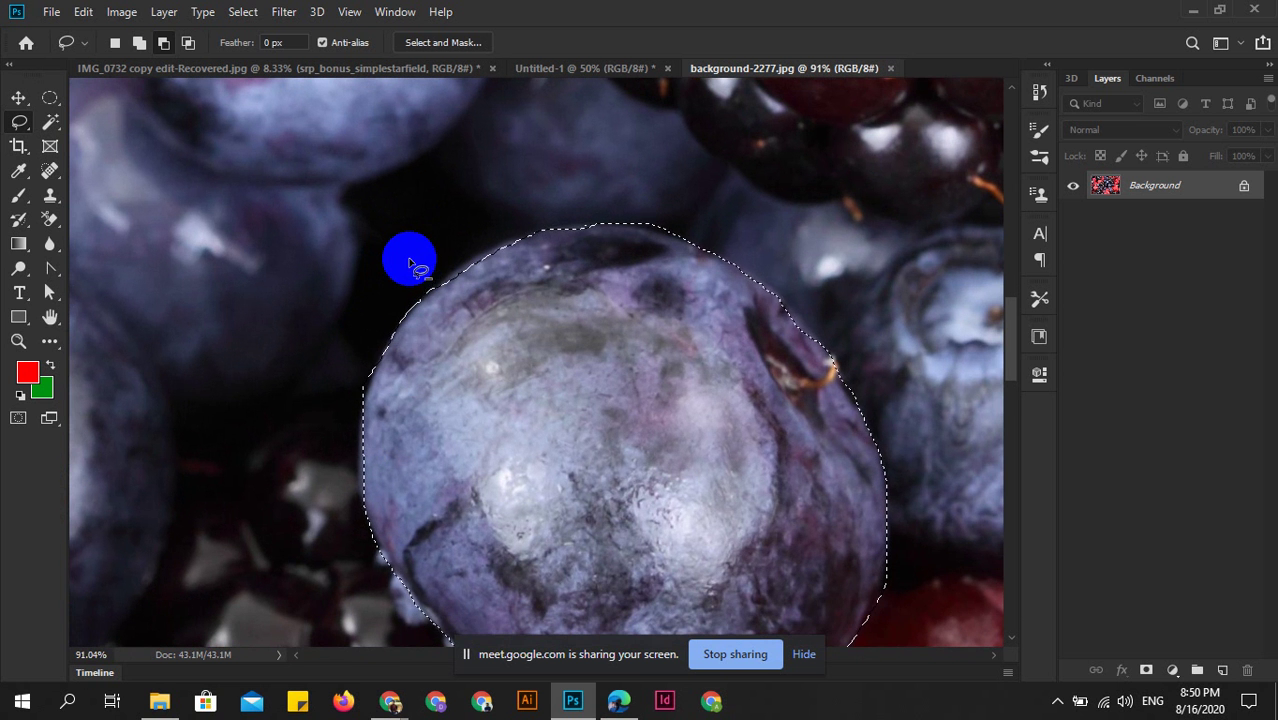
left_click(139, 43)
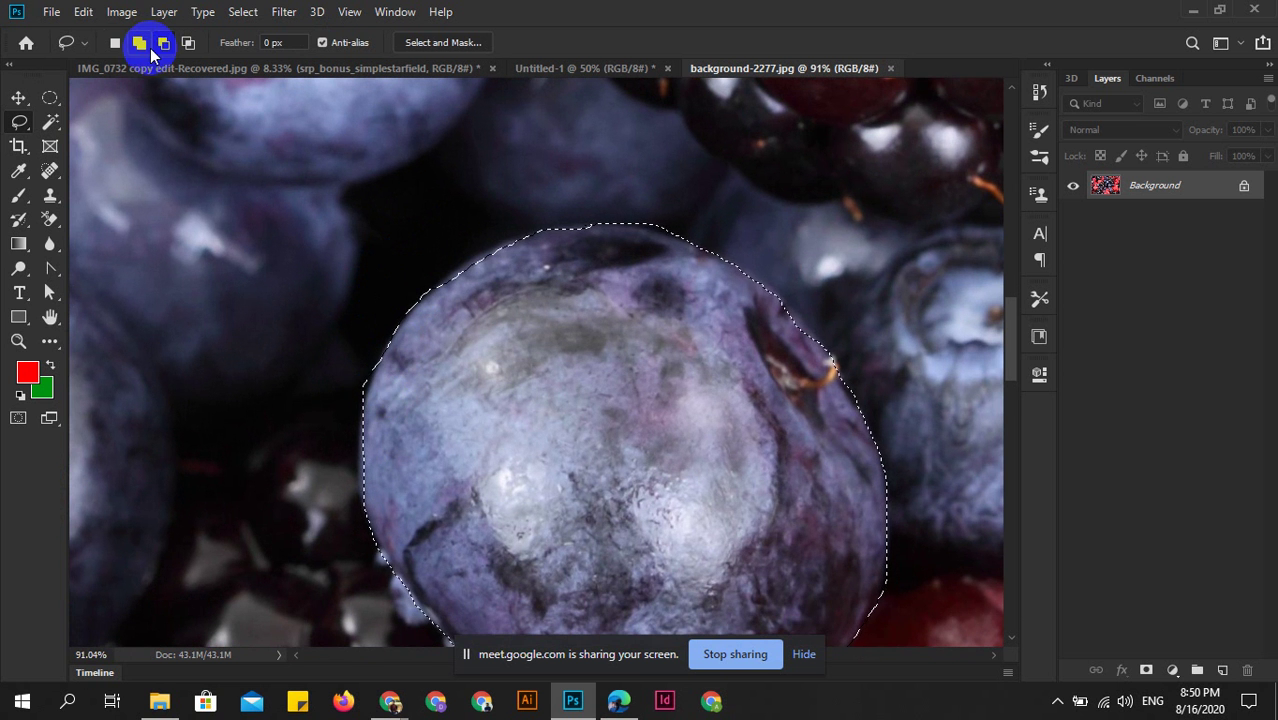
scroll(342, 391, "up", 2)
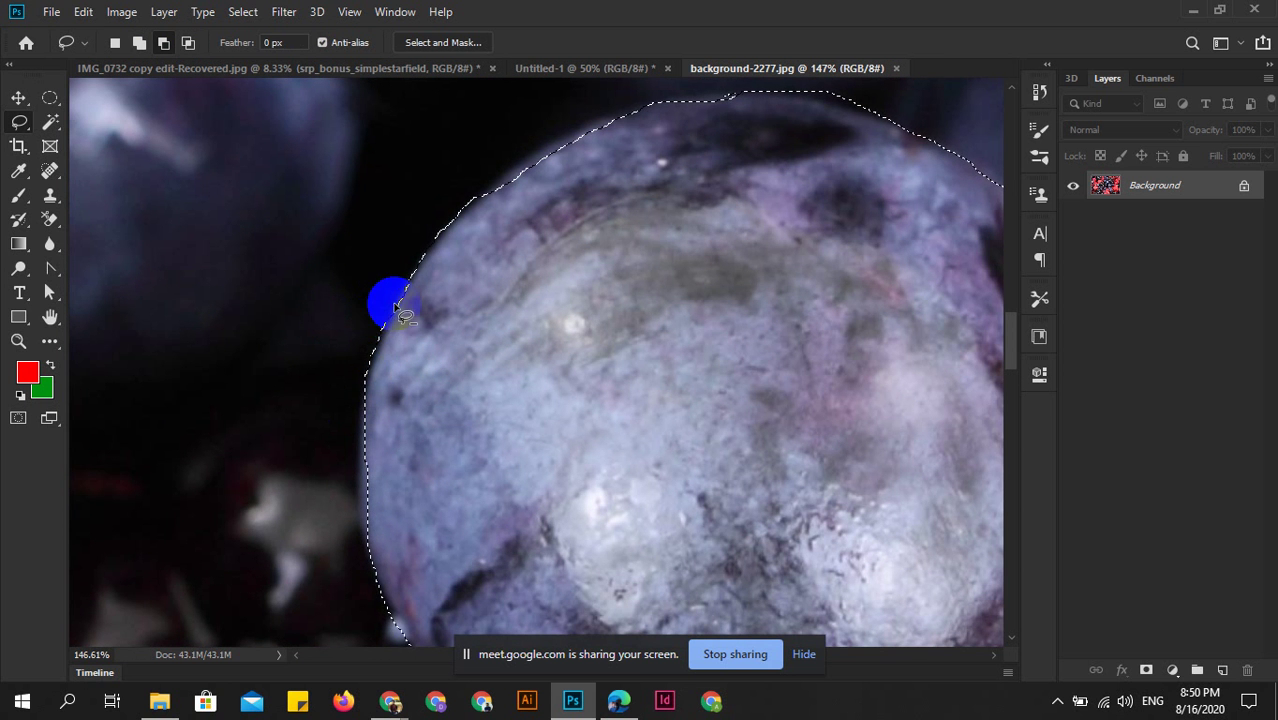
mouse_move(381, 313)
left_mouse_down()
mouse_move(380, 337)
mouse_move(342, 365)
left_mouse_up()
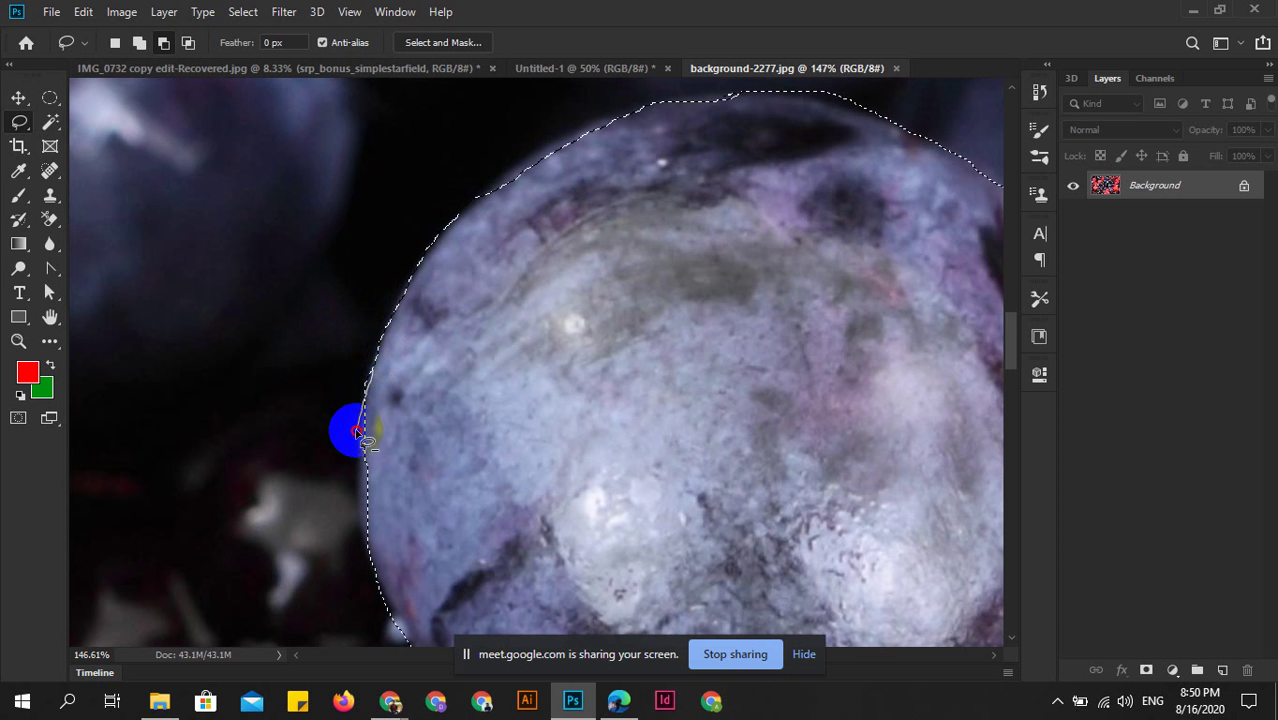
scroll(375, 300, "down", 2)
scroll(500, 220, "down", 2)
scroll(575, 180, "up", 2)
scroll(608, 171, "up", 1)
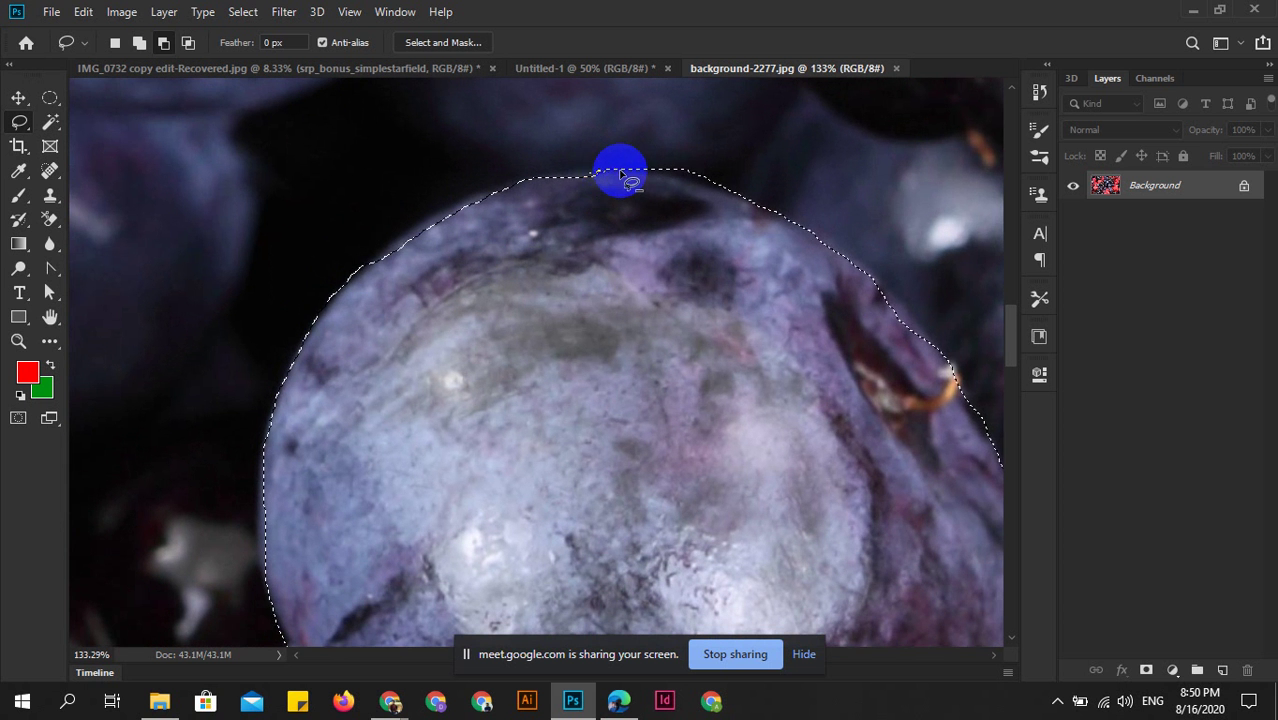
mouse_move(627, 168)
left_mouse_down()
mouse_move(640, 175)
mouse_move(630, 138)
left_mouse_up()
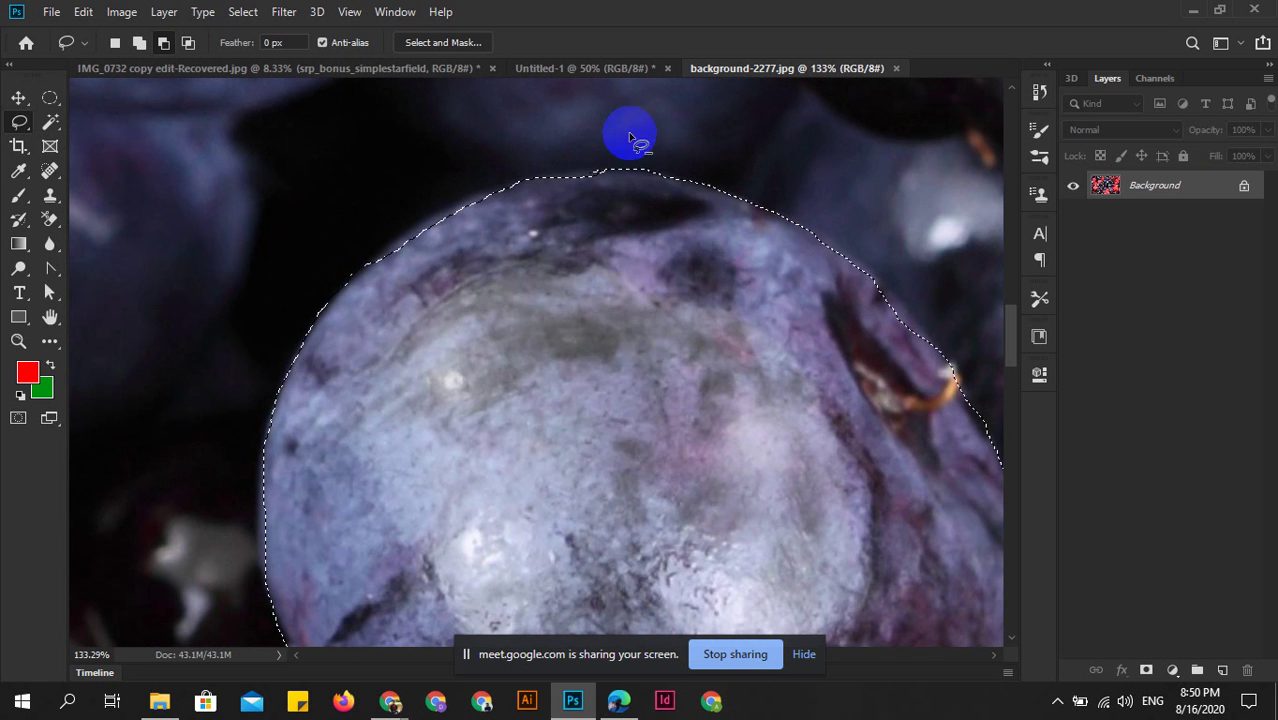
Touch up the selection at the berry's lower-left edge and close the outline.
scroll(615, 160, "down", 3)
scroll(560, 565, "up", 1)
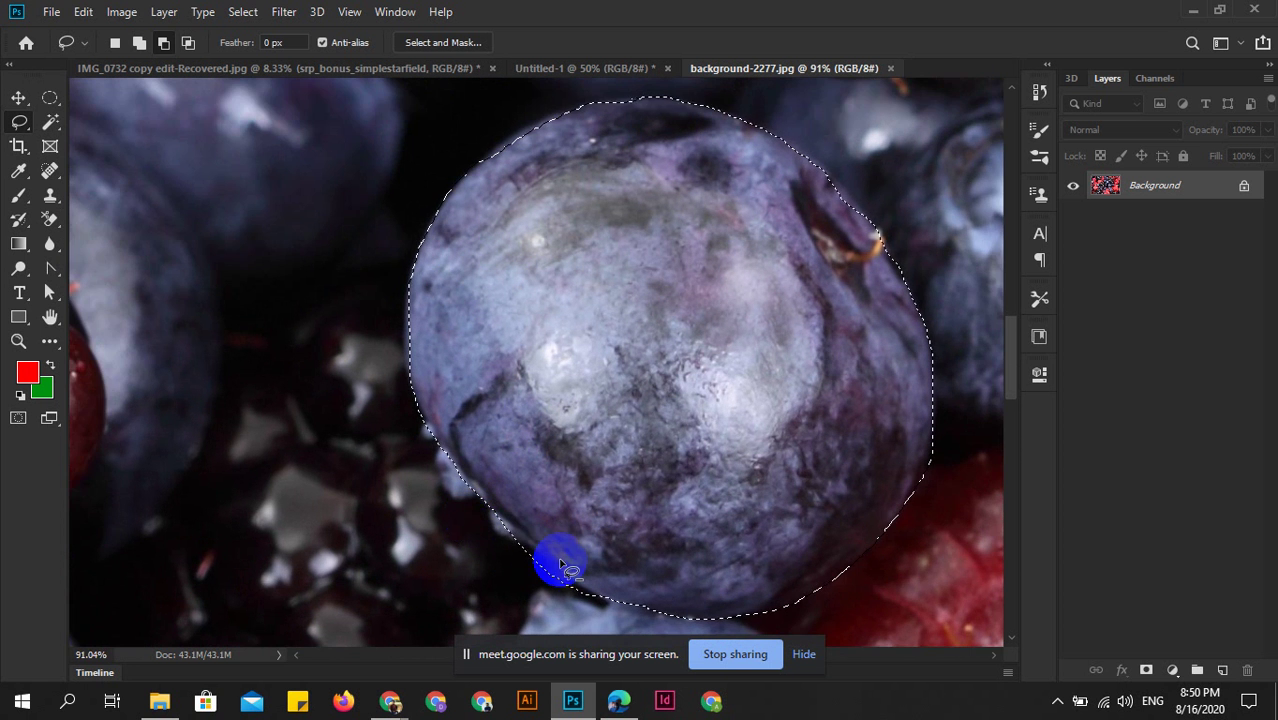
scroll(560, 565, "up", 1)
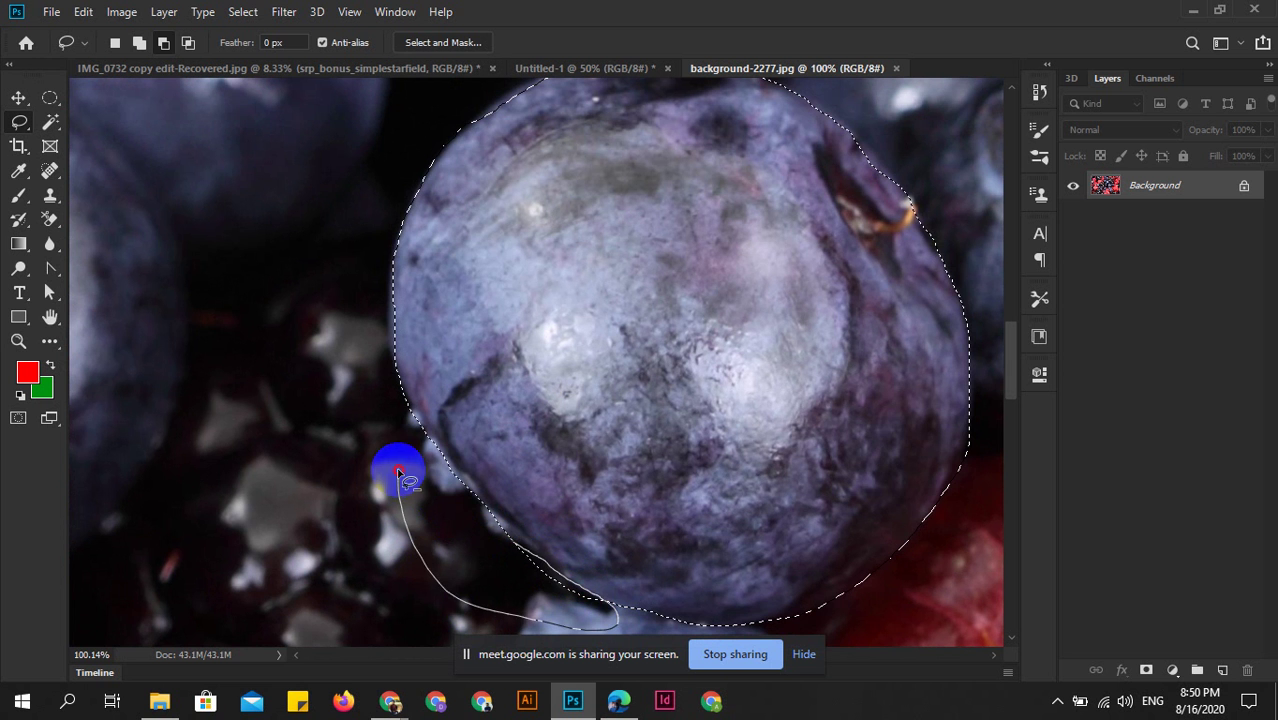
left_click_drag(615, 628, 440, 455)
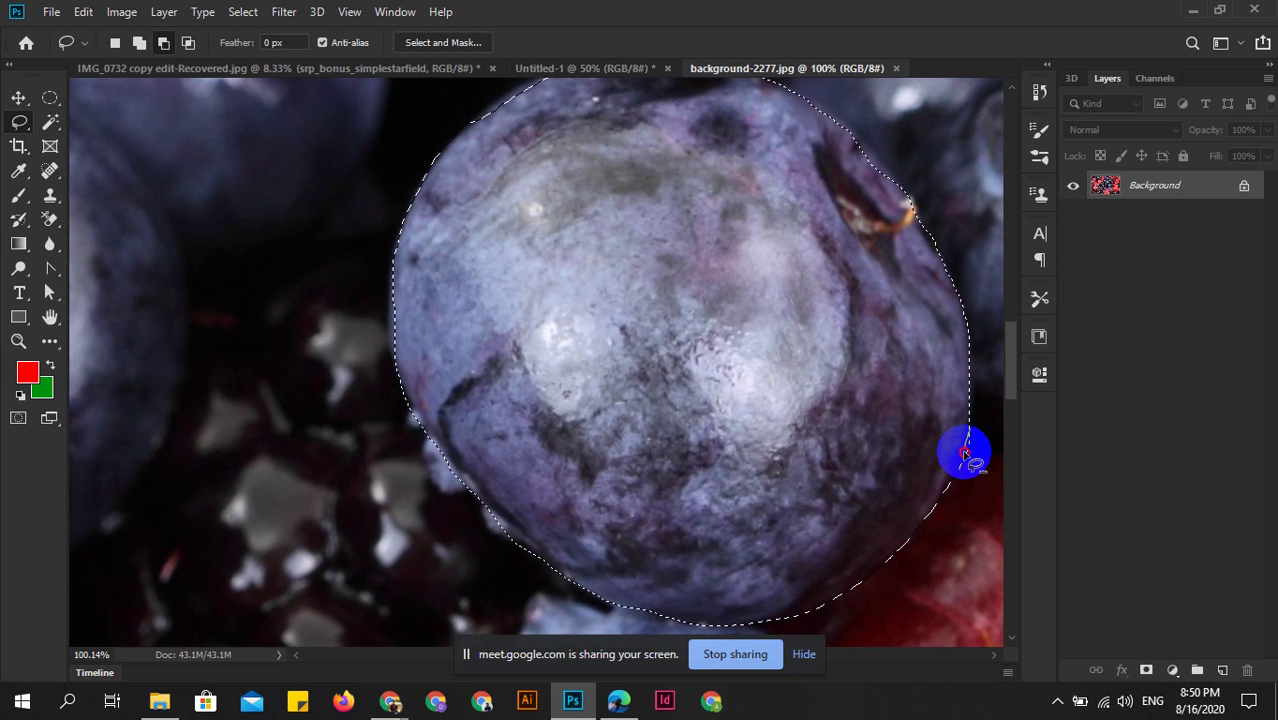
left_click_drag(975, 488, 968, 482)
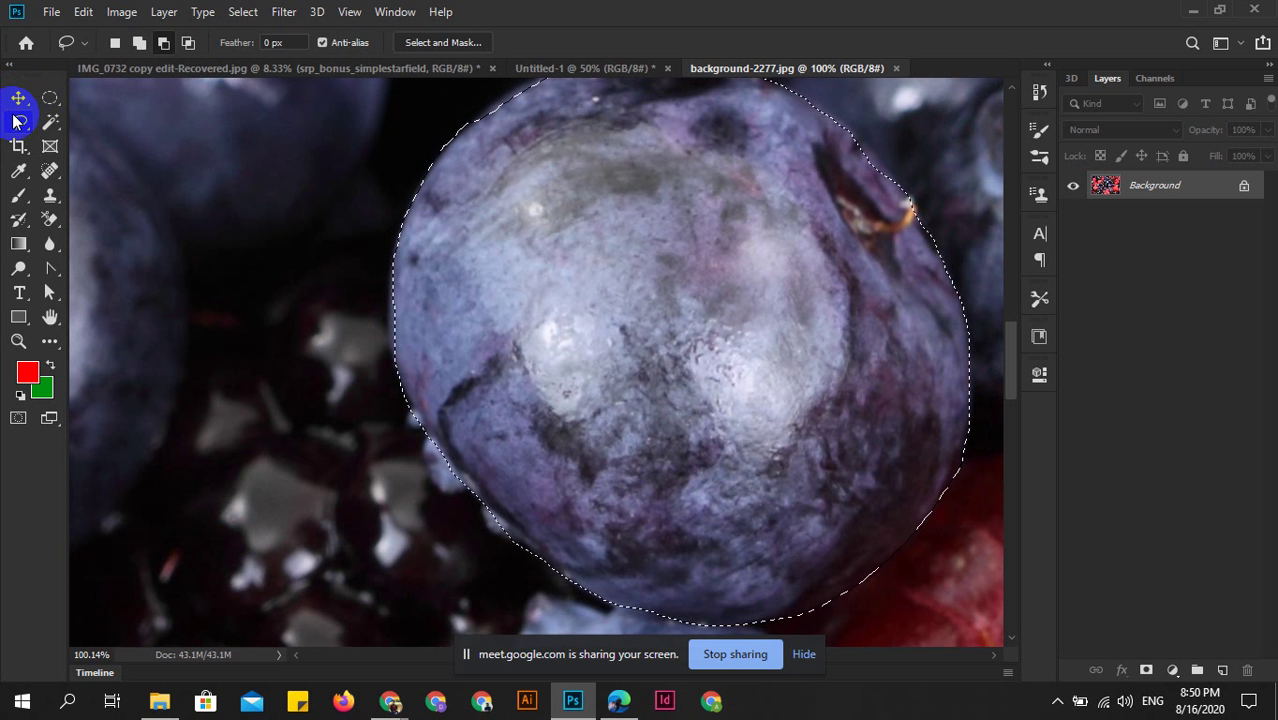
left_click(50, 97)
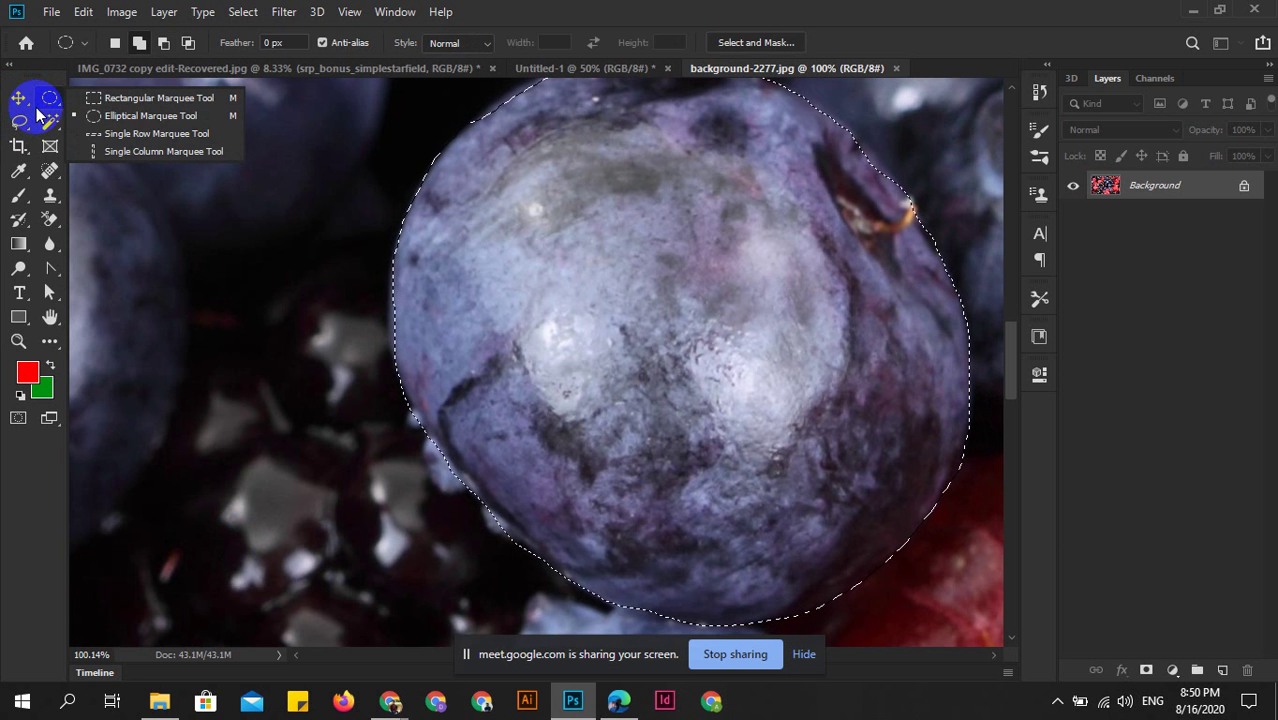
left_click_drag(15, 125, 125, 125)
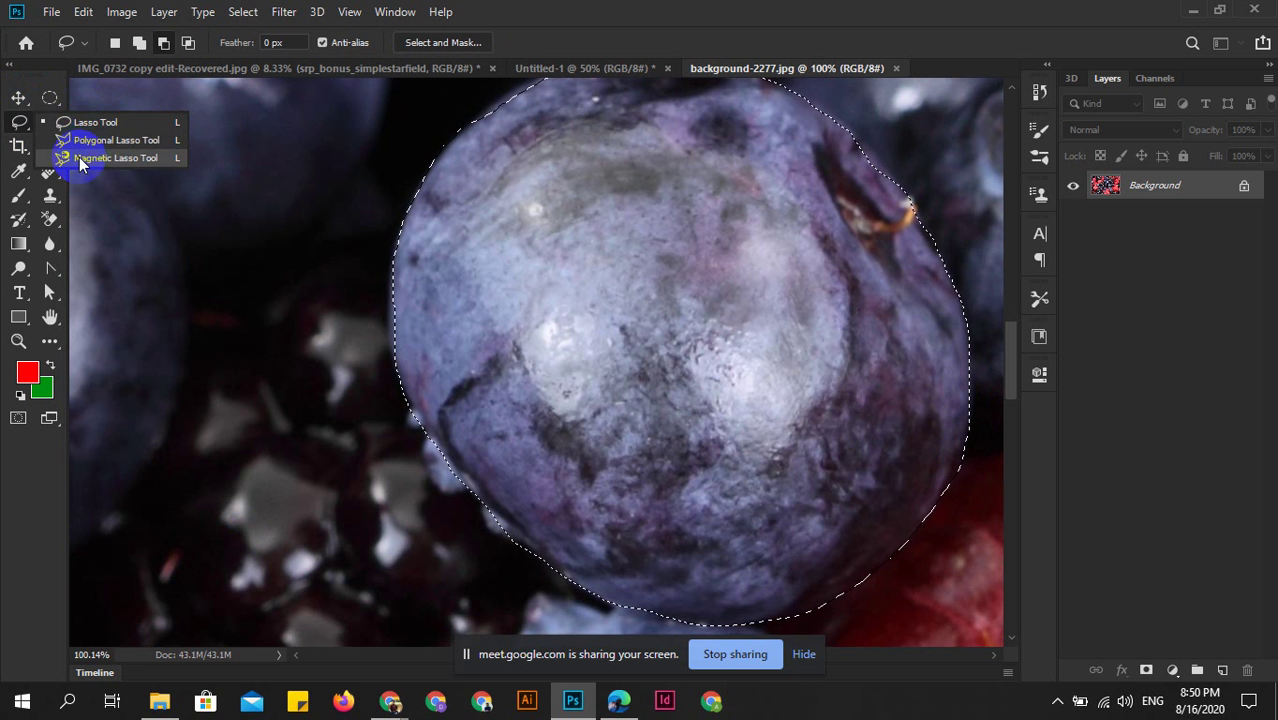
left_click(18, 121)
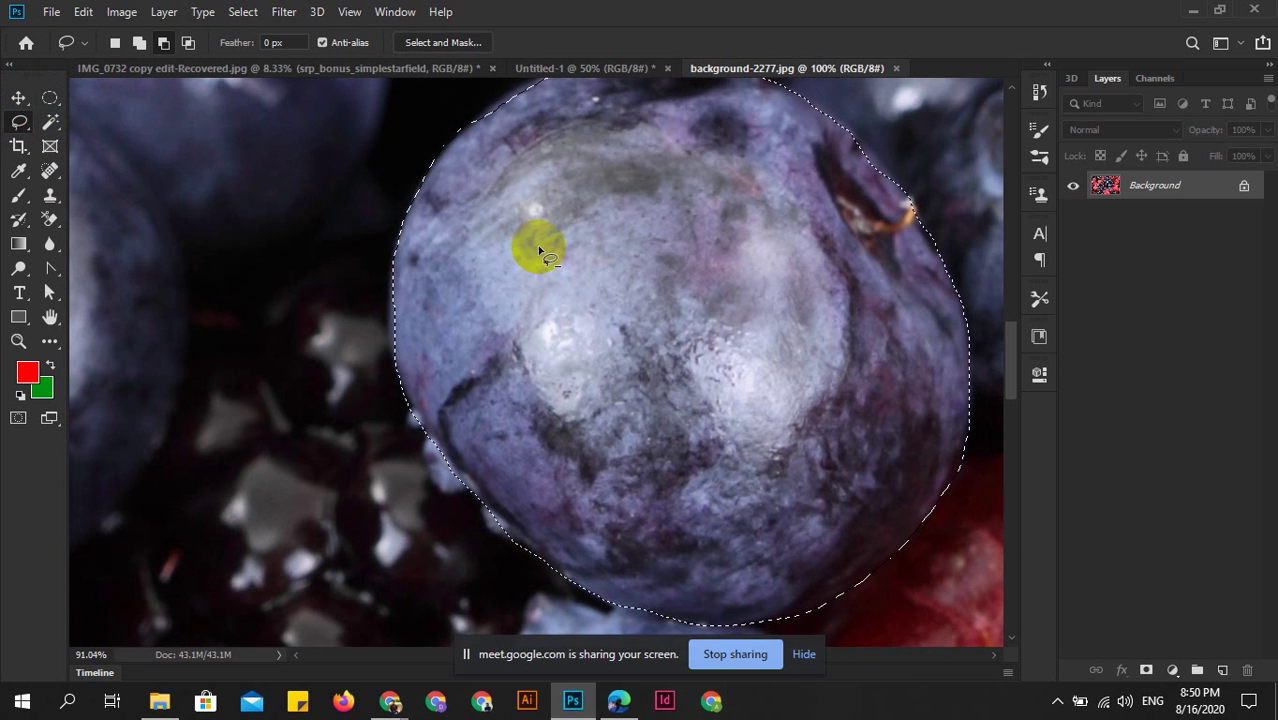
scroll(560, 300, "down", 2)
scroll(565, 305, "down", 2)
scroll(600, 308, "down", 2)
scroll(600, 300, "down", 1)
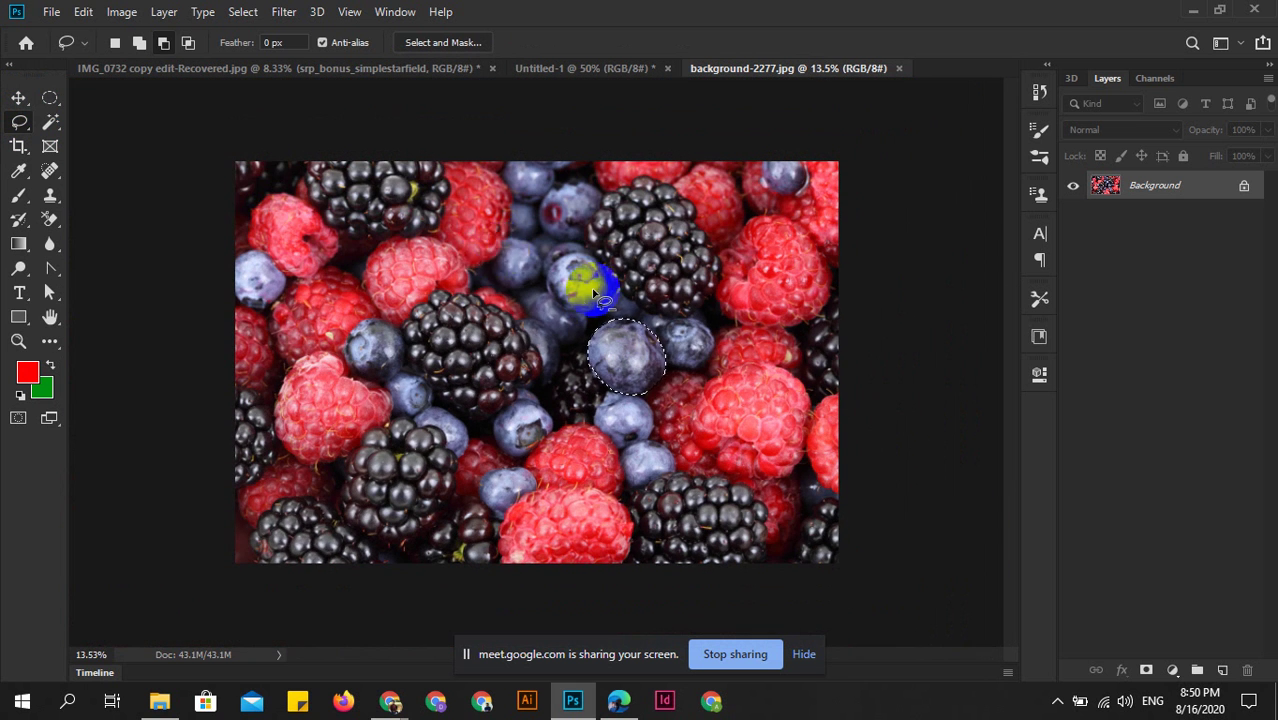
scroll(510, 327, "down", 1)
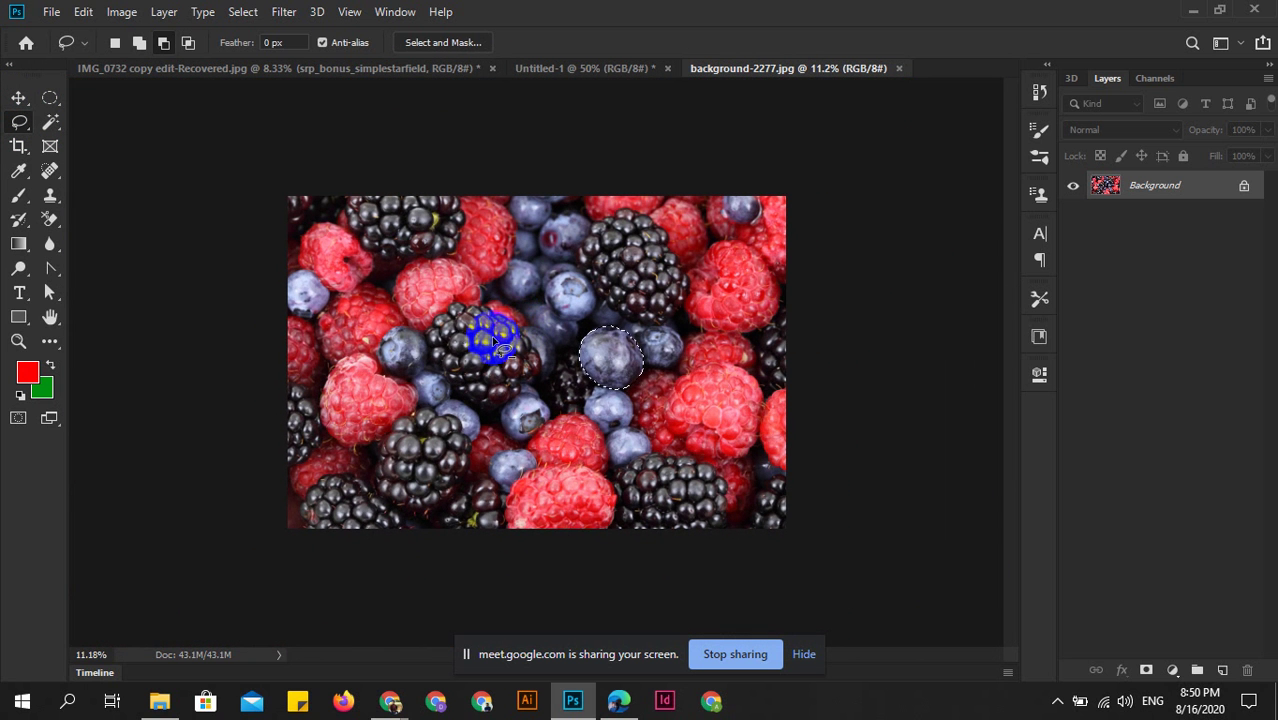
scroll(491, 335, "up", 1)
scroll(491, 335, "up", 1)
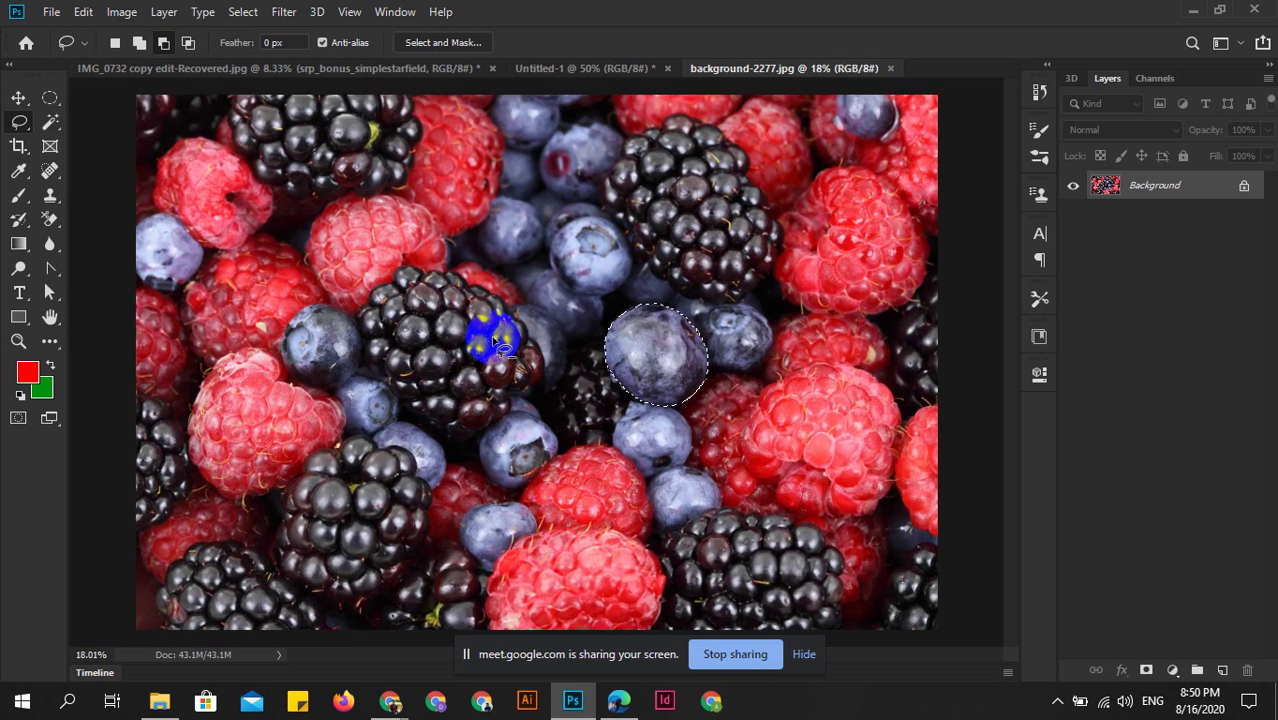
scroll(480, 330, "up", 1)
scroll(625, 325, "up", 2)
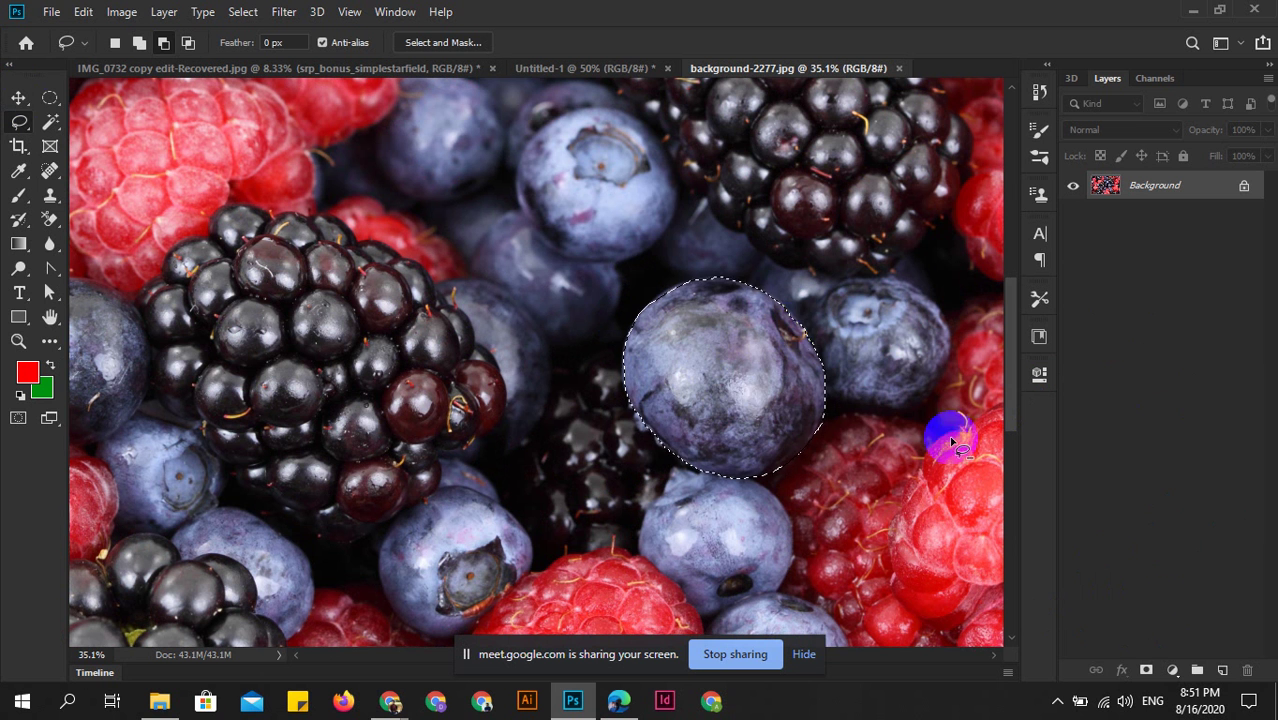
left_click_drag(742, 385, 688, 390)
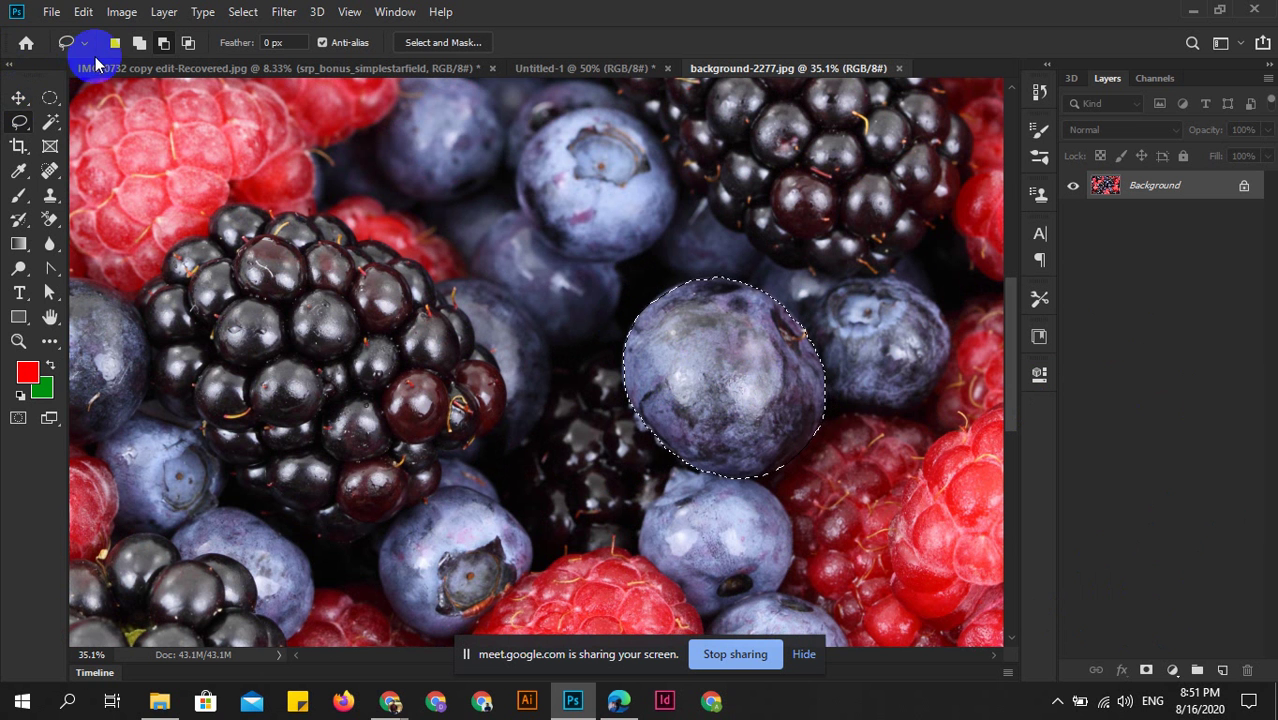
left_click(137, 45)
scroll(805, 365, "up", 1)
scroll(795, 372, "up", 2)
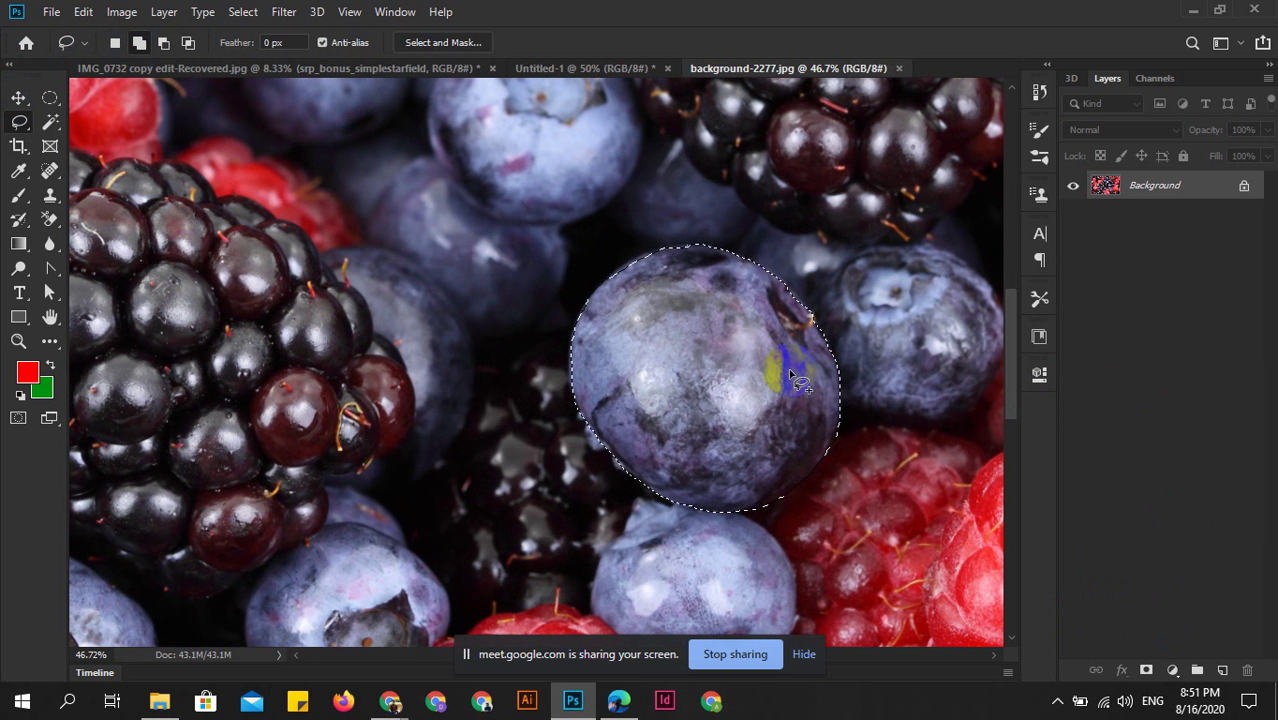
left_click_drag(622, 304, 622, 304)
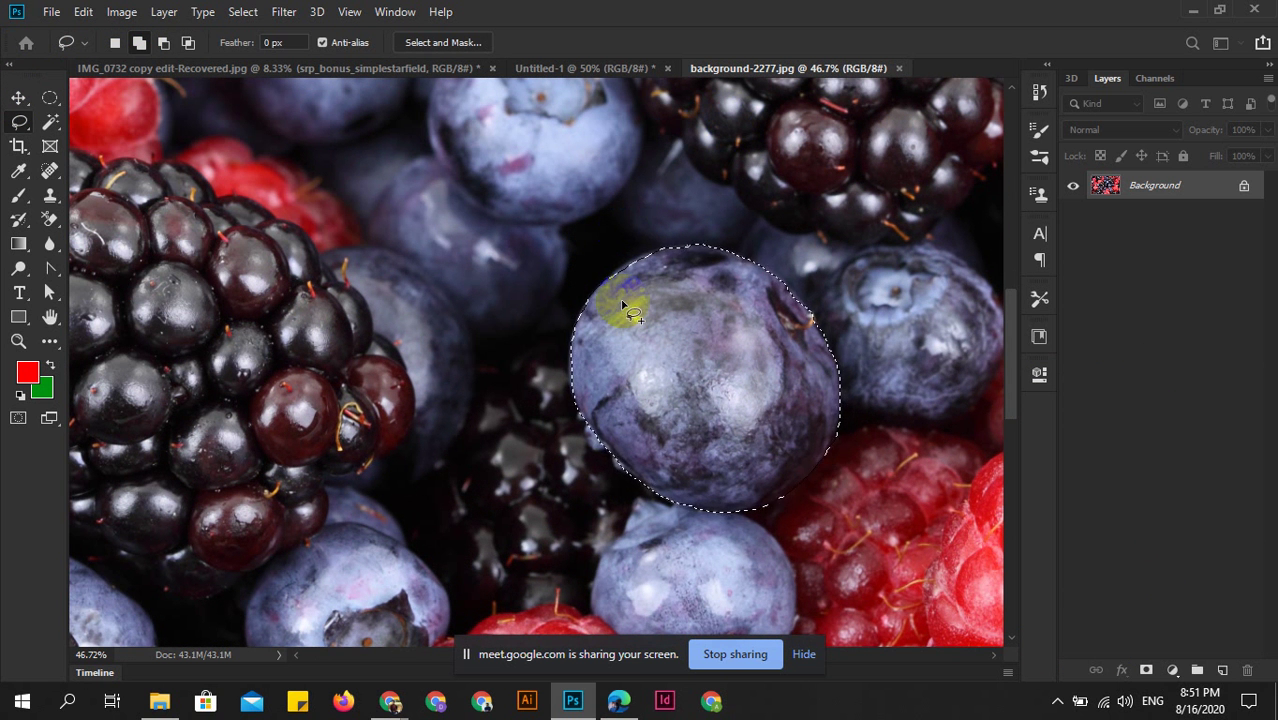
key("ctrl+n")
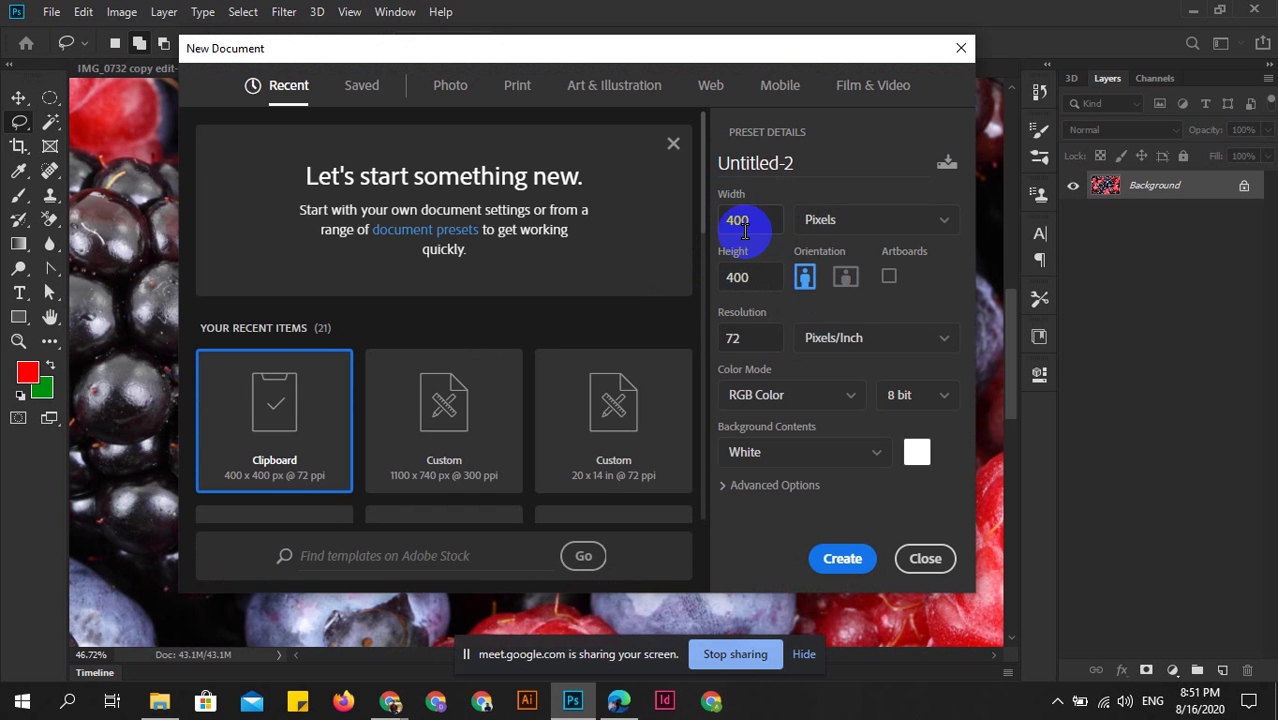
Create a new 10 x 10 inch white document, with units switched to Inches.
left_click_drag(762, 219, 680, 228)
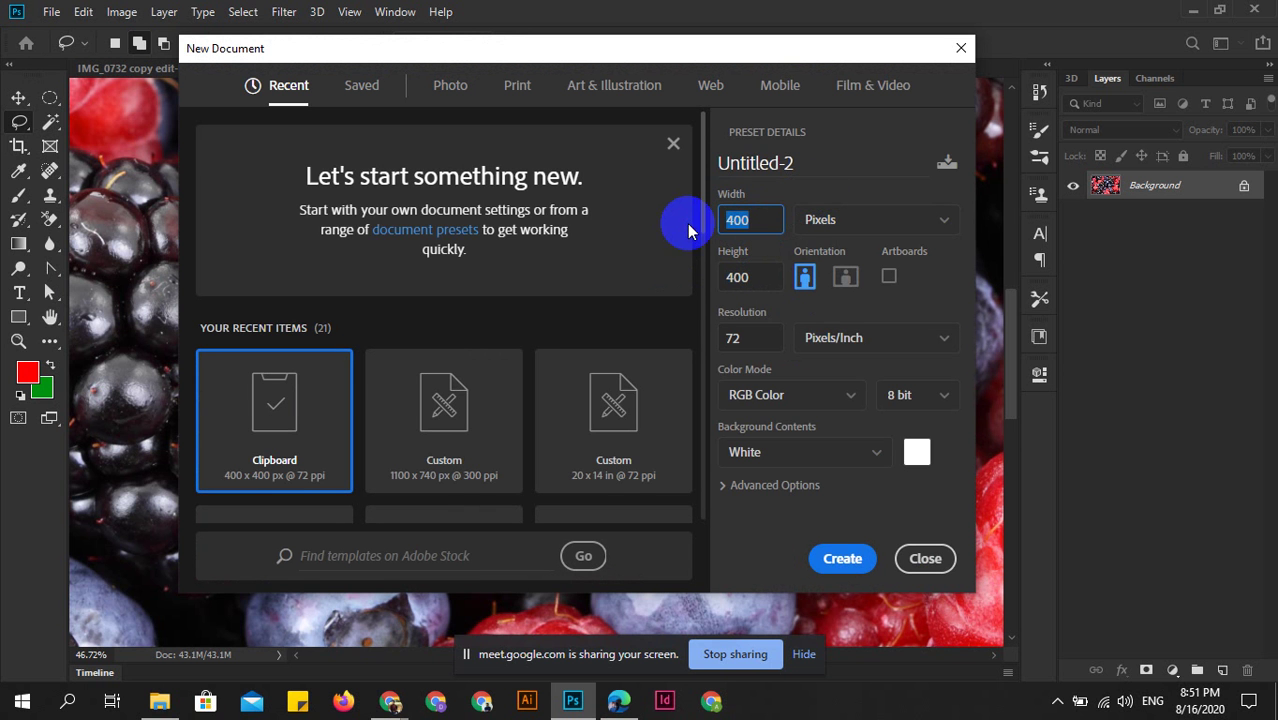
left_click(856, 220)
left_click(850, 283)
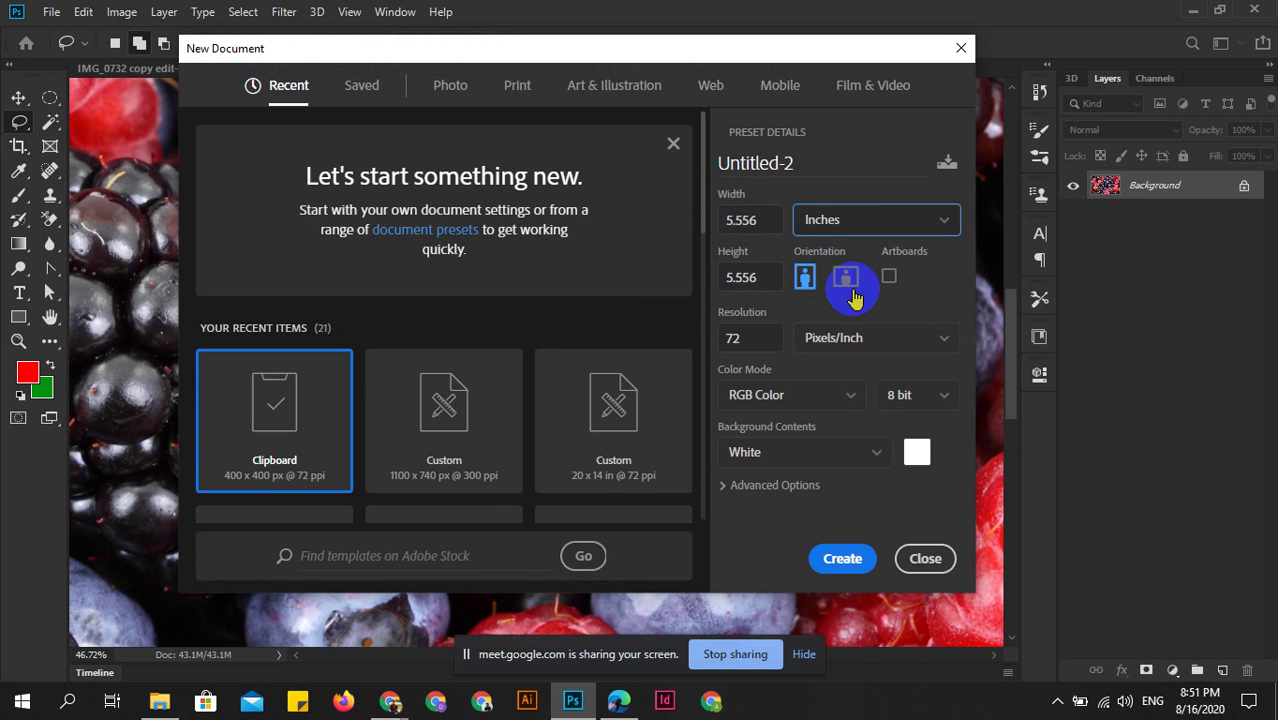
left_click_drag(752, 219, 712, 226)
type("1")
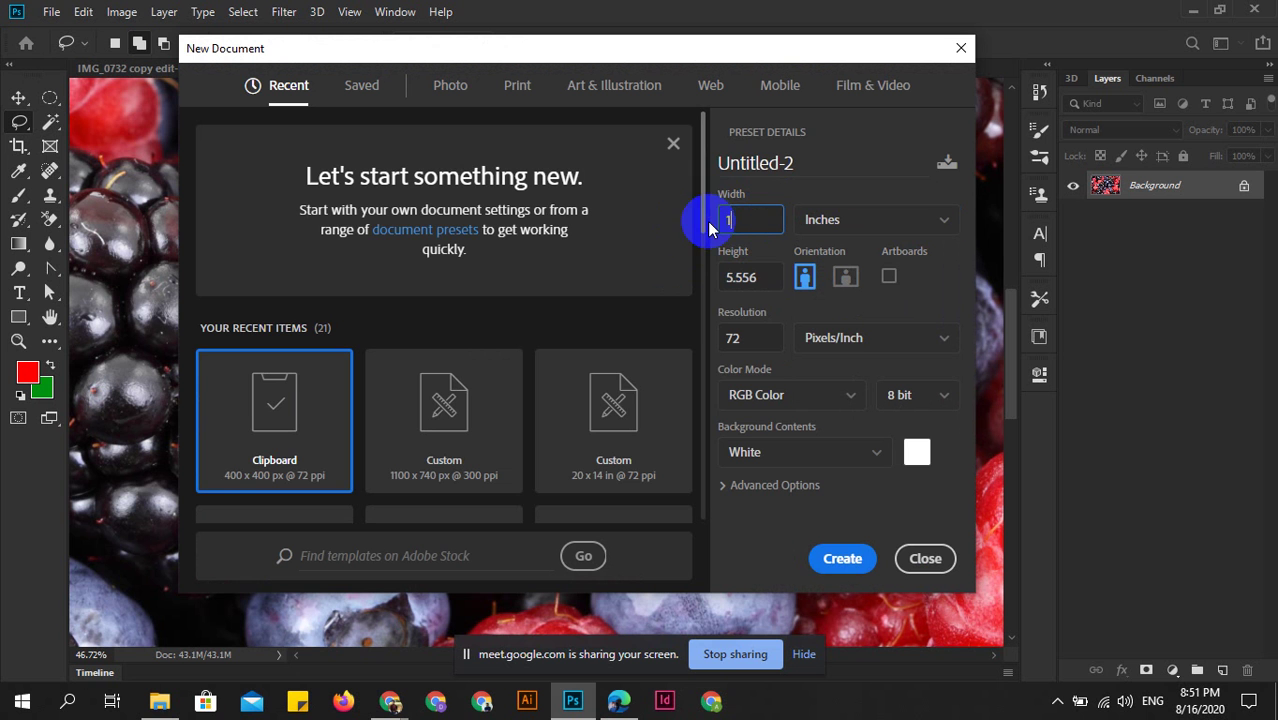
type("0")
left_click_drag(747, 277, 716, 290)
type("1")
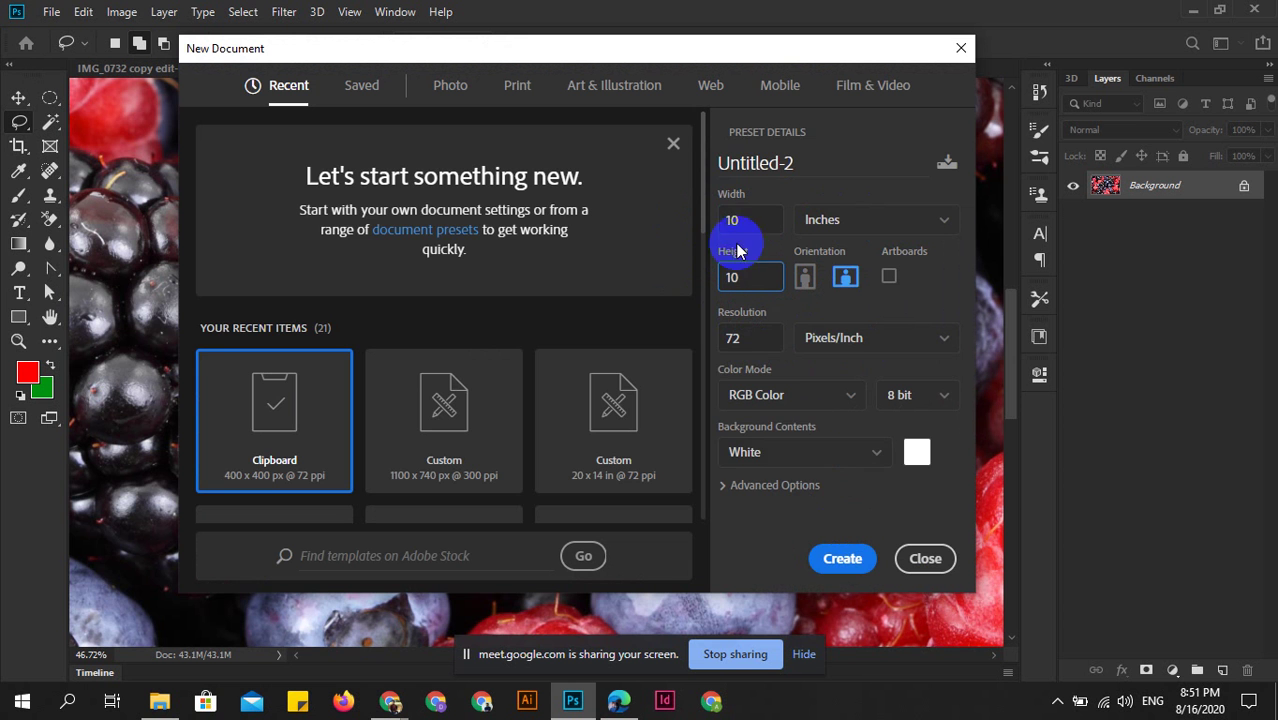
left_click(842, 559)
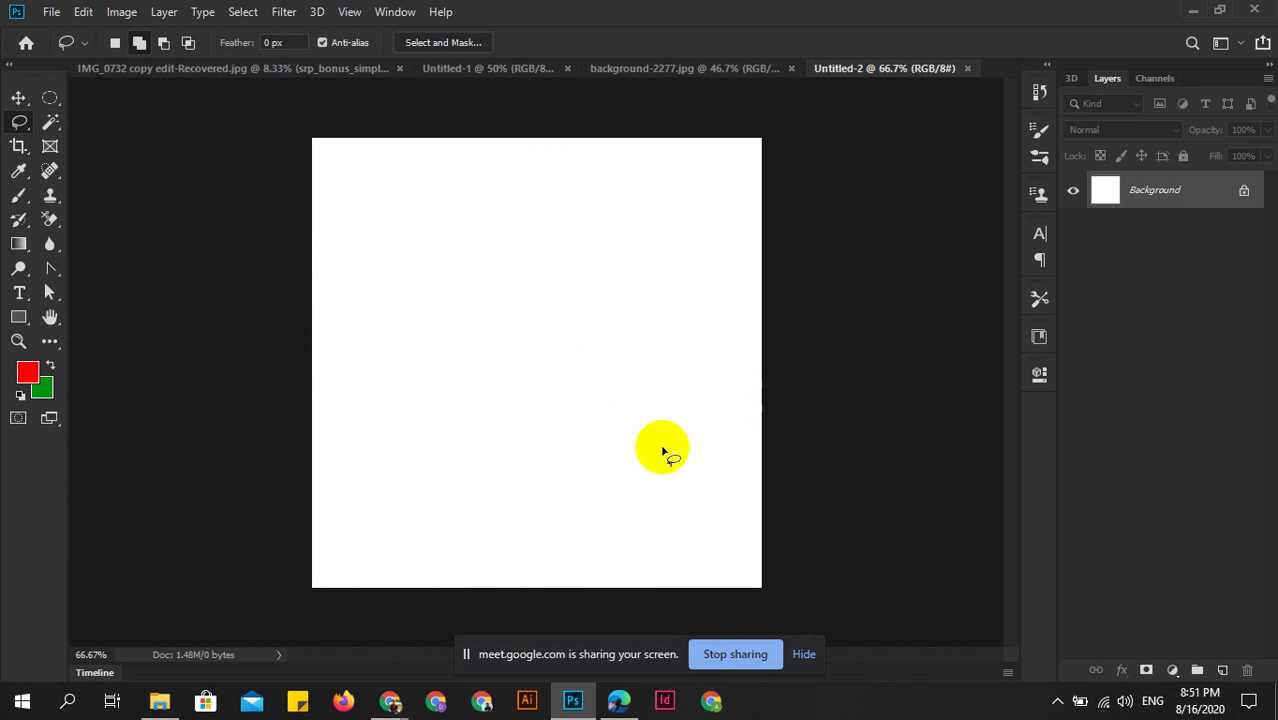
Drag the selected blueberry from the berry photo onto the Untitled-2 canvas as Layer 1.
left_click(596, 70)
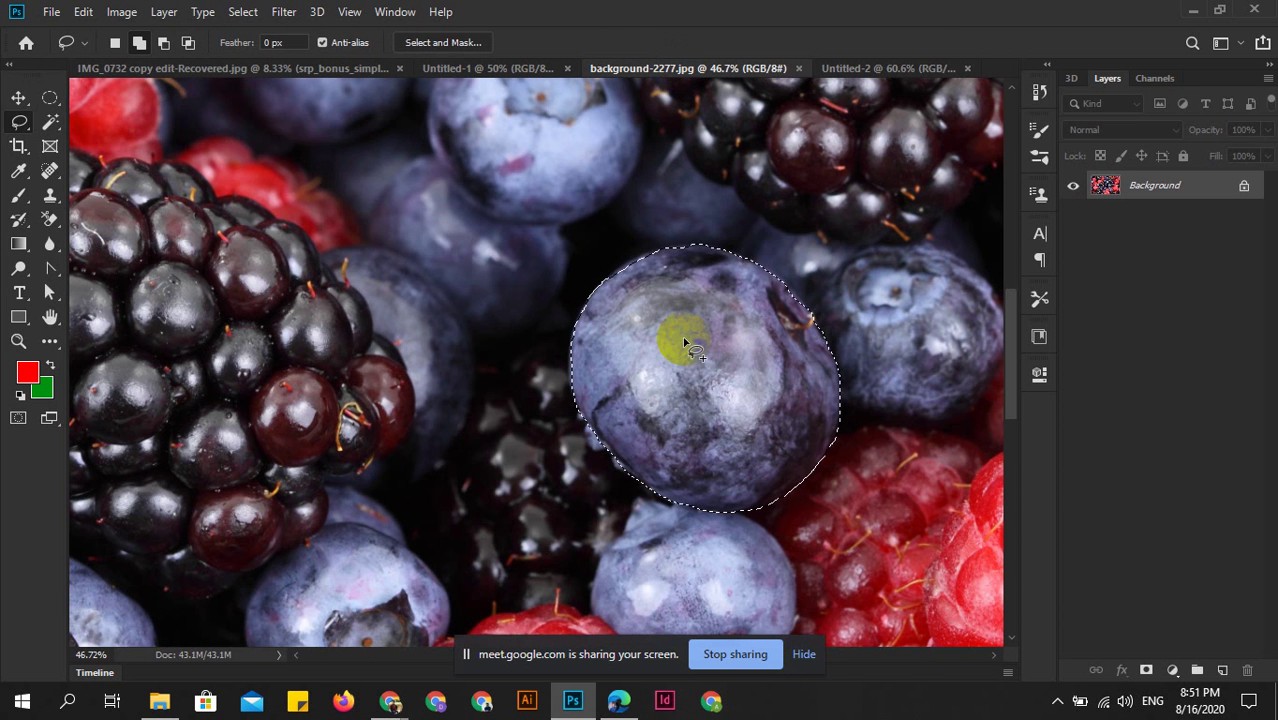
left_click(22, 100)
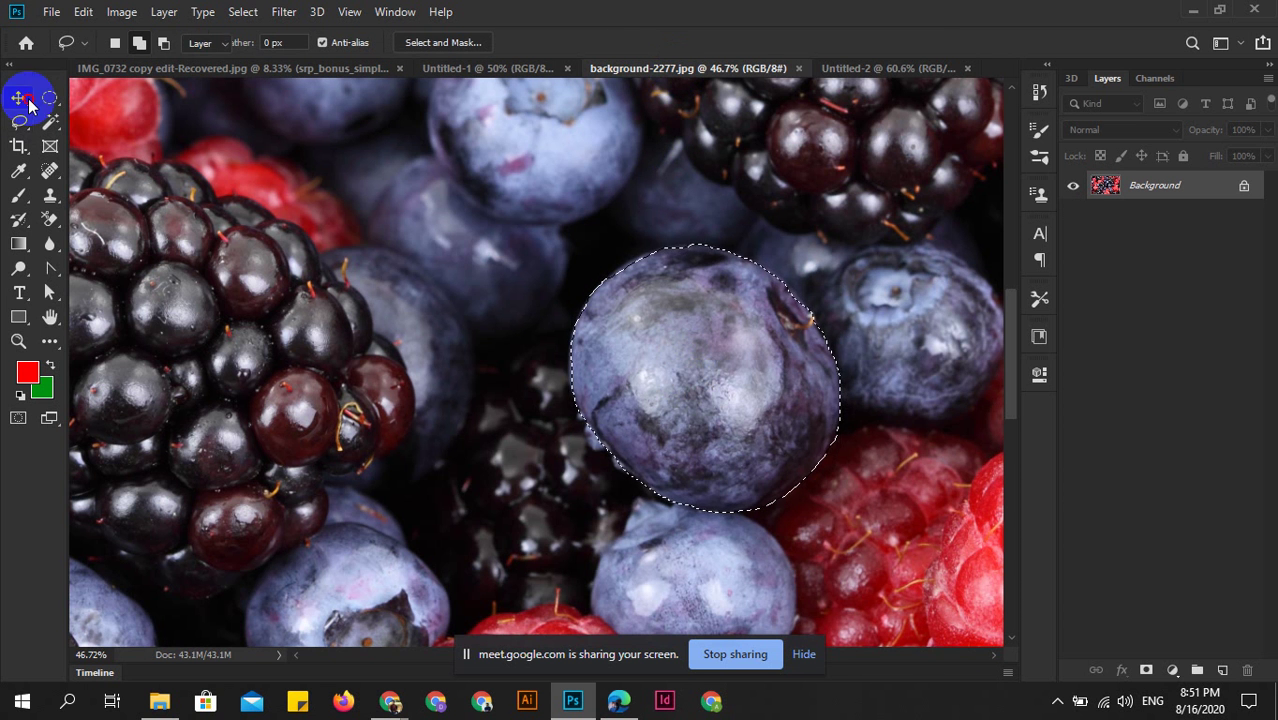
left_click(706, 328)
mouse_move(683, 345)
left_mouse_down()
mouse_move(858, 75)
mouse_move(362, 312)
left_mouse_up()
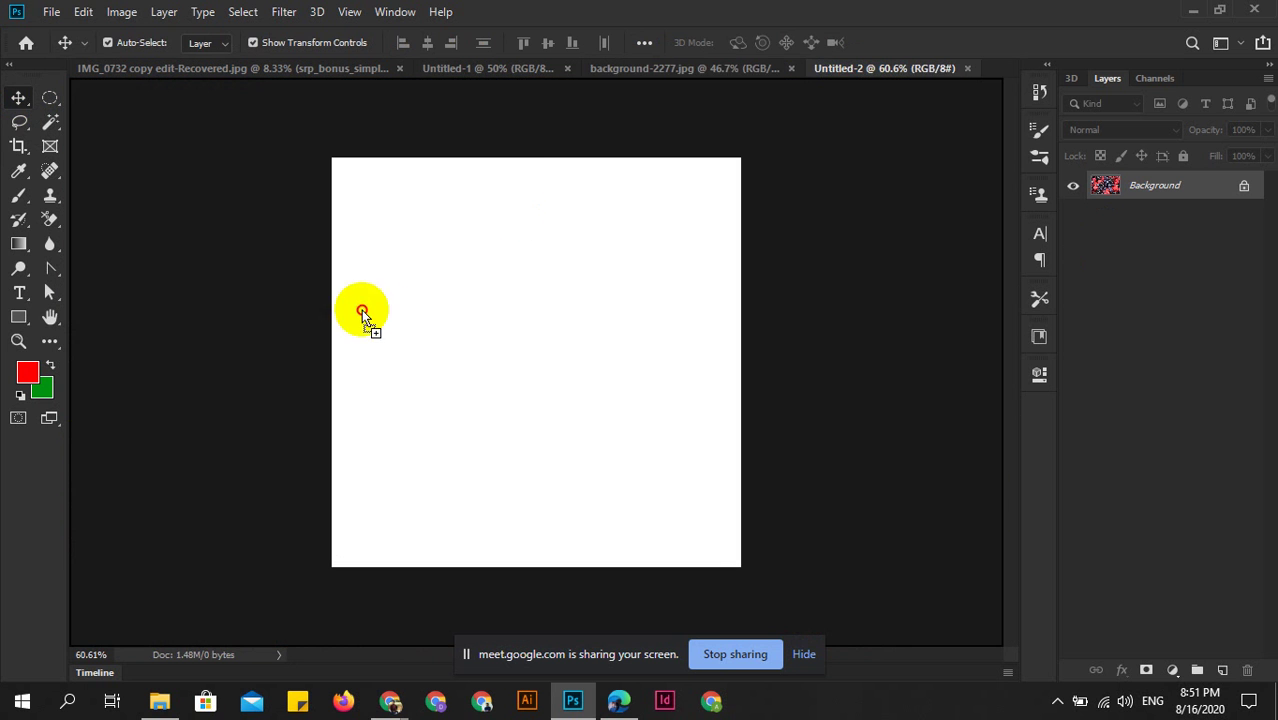
mouse_move(444, 287)
left_mouse_down()
mouse_move(422, 285)
mouse_move(495, 307)
mouse_move(465, 325)
left_mouse_up()
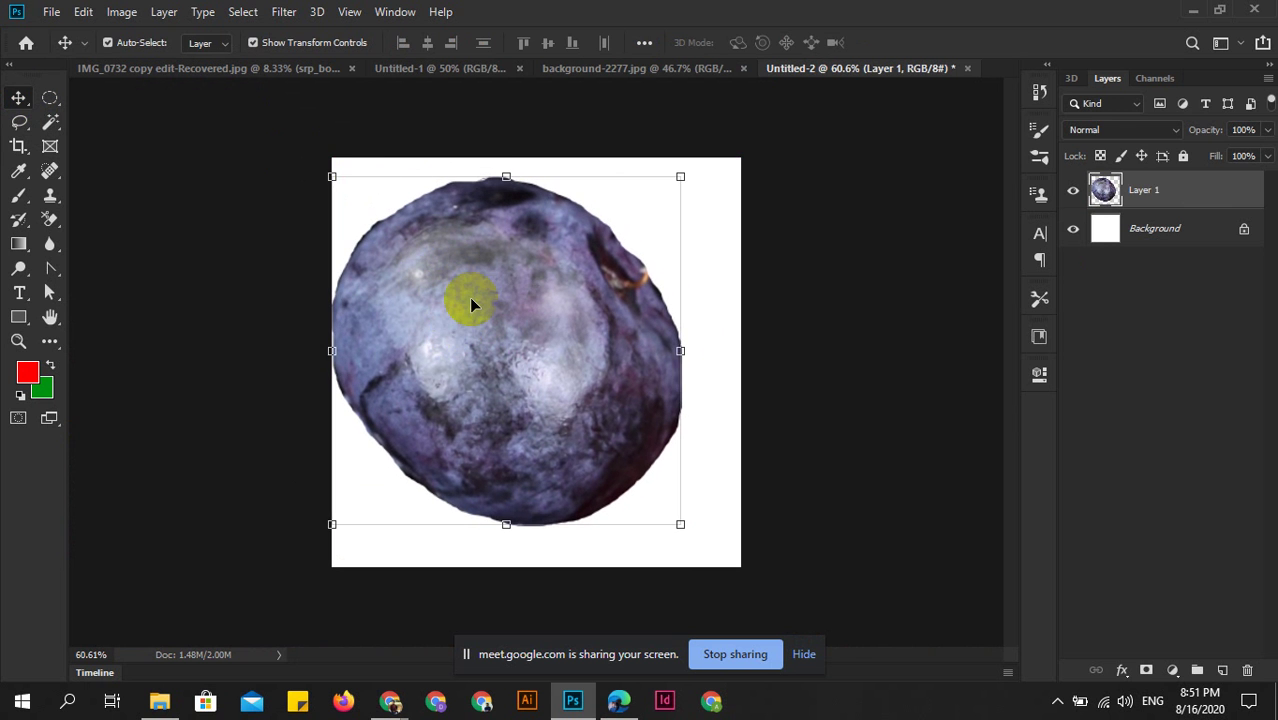
Nudge the blueberry slightly right and down, then zoom the canvas in a little.
left_click(399, 285)
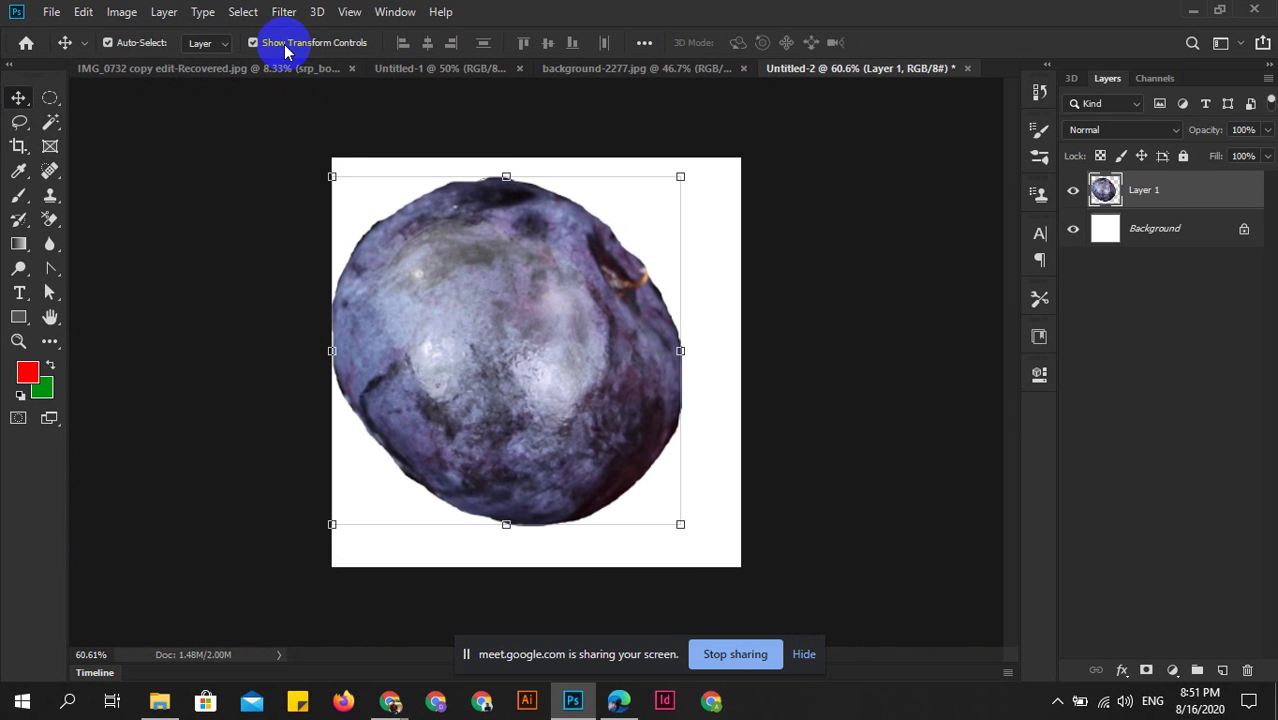
left_click(253, 42)
left_click_drag(473, 337, 503, 337)
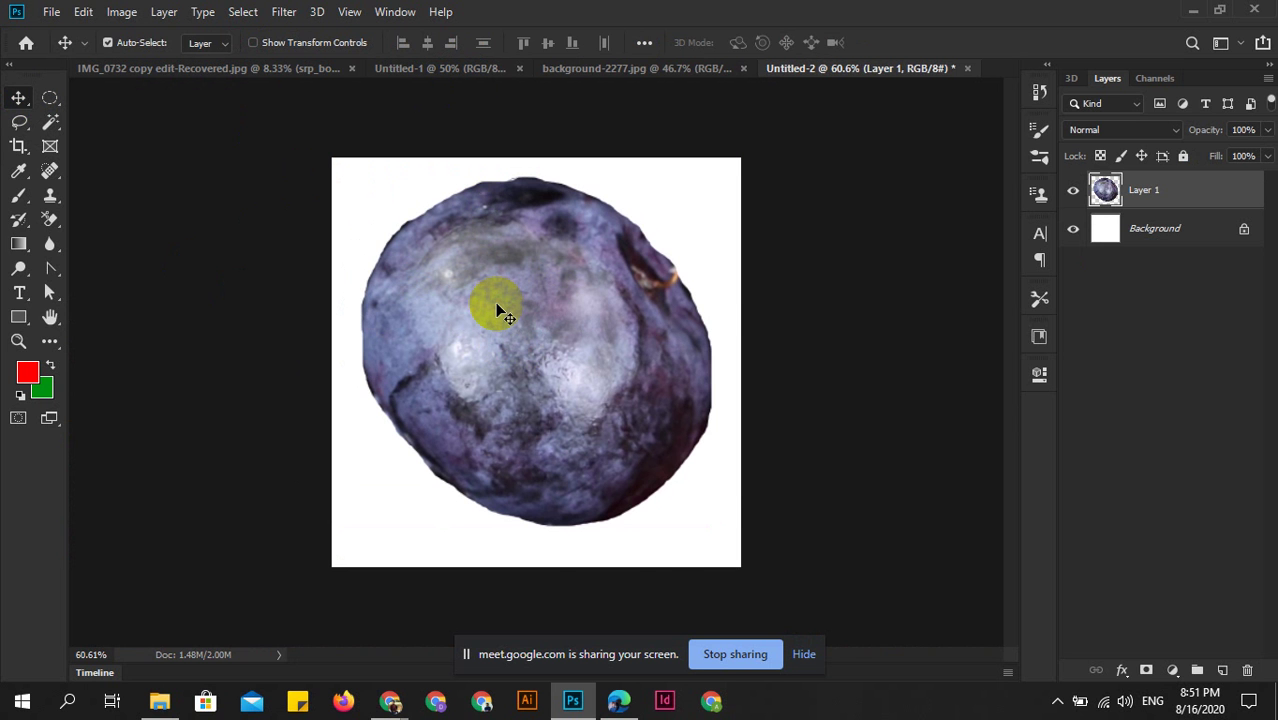
mouse_move(497, 310)
left_mouse_down()
mouse_move(513, 362)
mouse_move(541, 341)
left_mouse_up()
key("ctrl+plus")
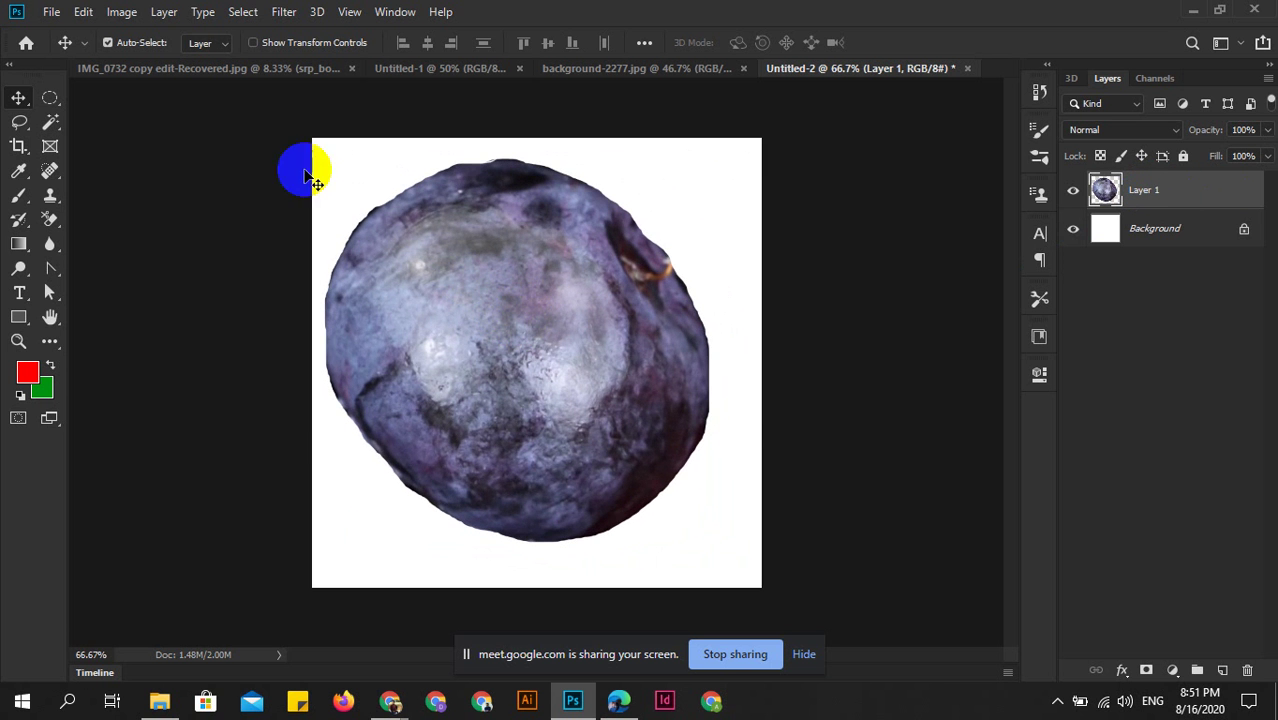
left_click(83, 14)
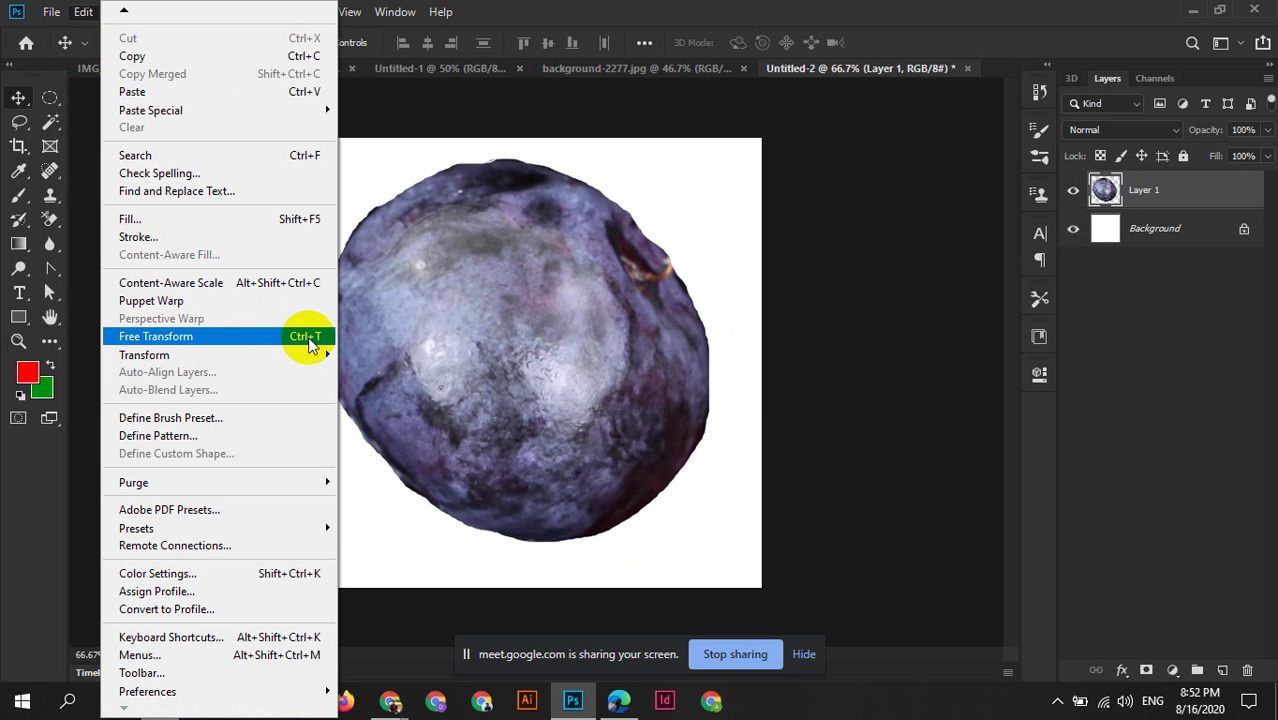
Free Transform the blueberry down to about 30% near the canvas's top-left.
left_click(308, 342)
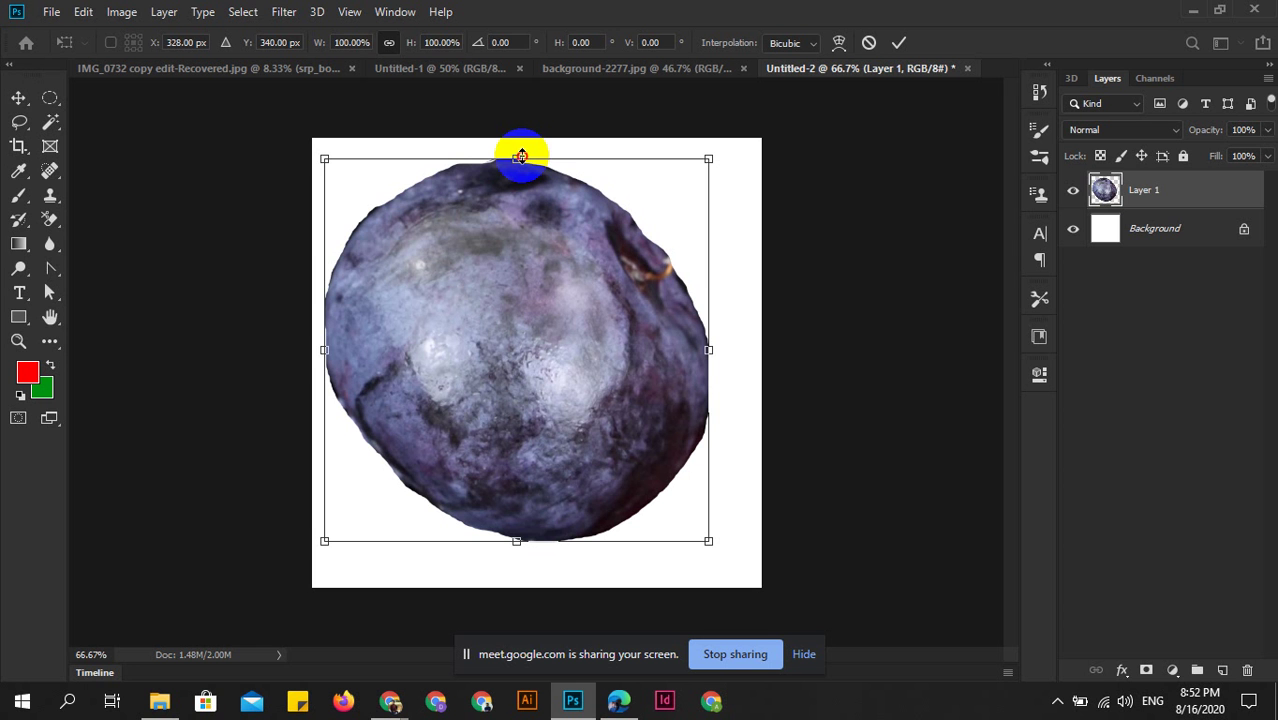
left_click_drag(520, 156, 489, 503)
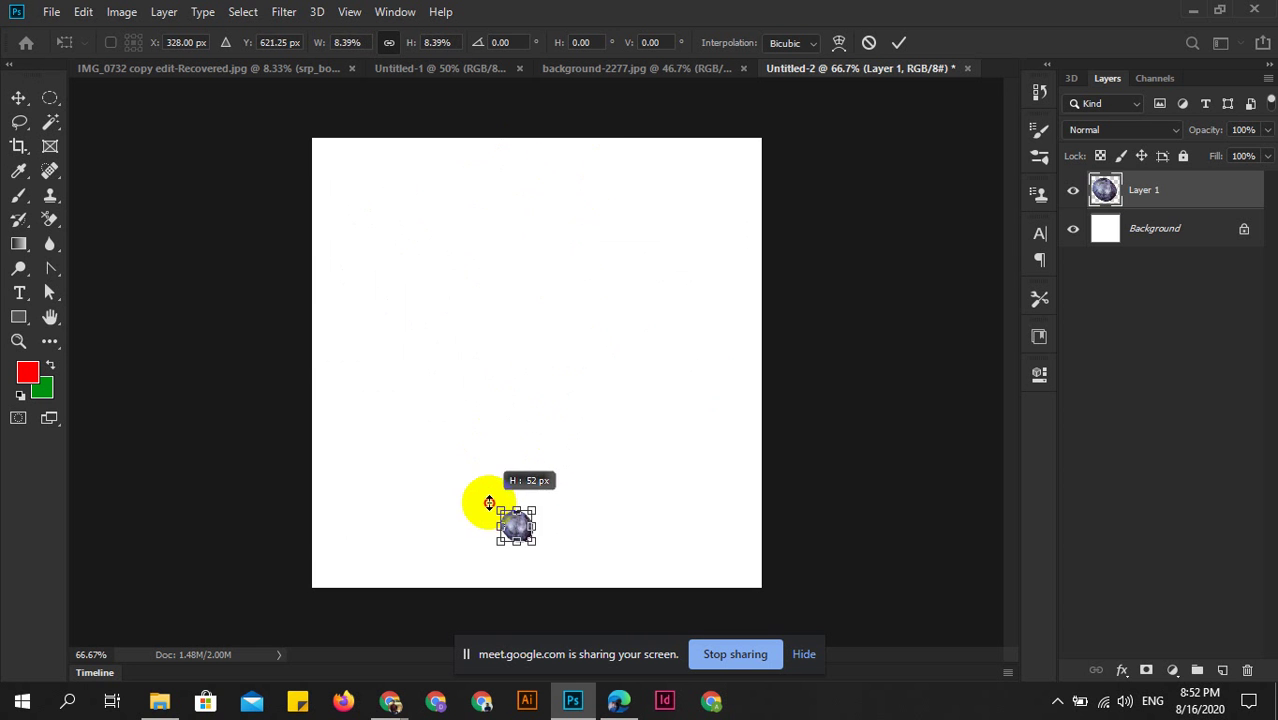
mouse_move(489, 503)
left_mouse_down()
mouse_move(514, 423)
mouse_move(390, 224)
left_mouse_up()
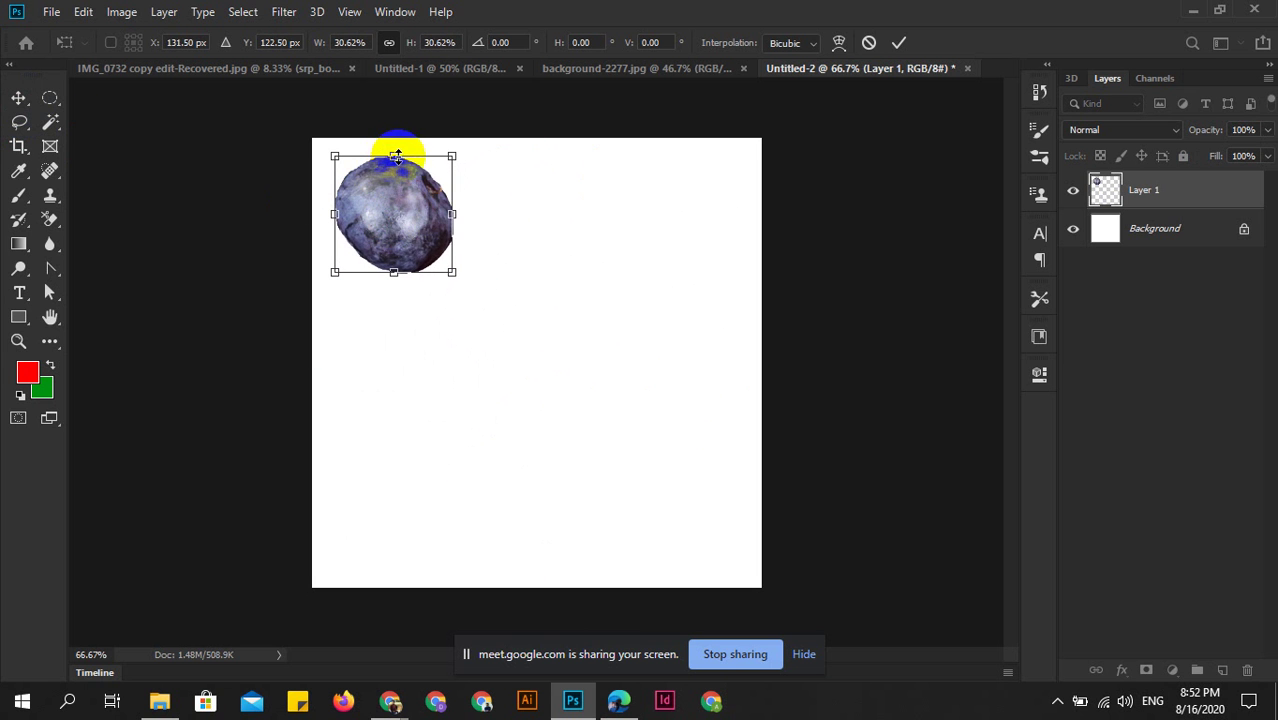
left_click_drag(396, 156, 396, 187)
key("Return")
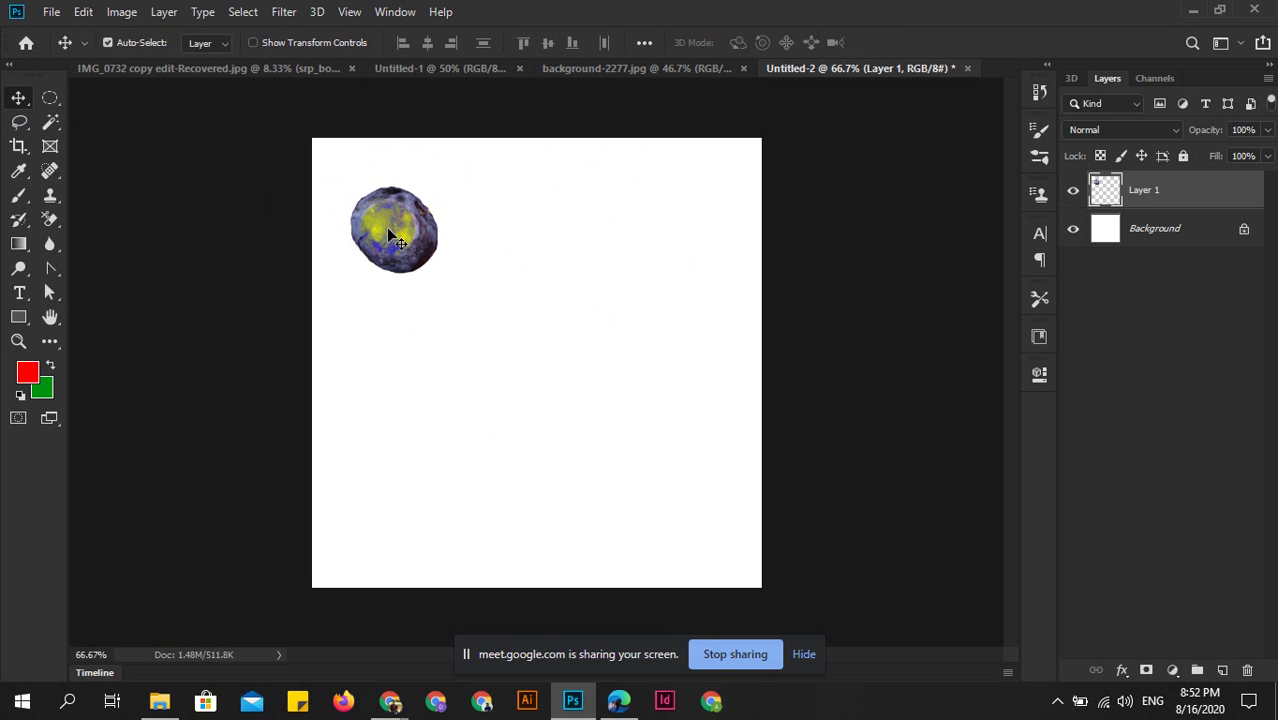
Reshape the blueberry slightly narrower and taller with Ctrl+T and commit.
key("ctrl+t")
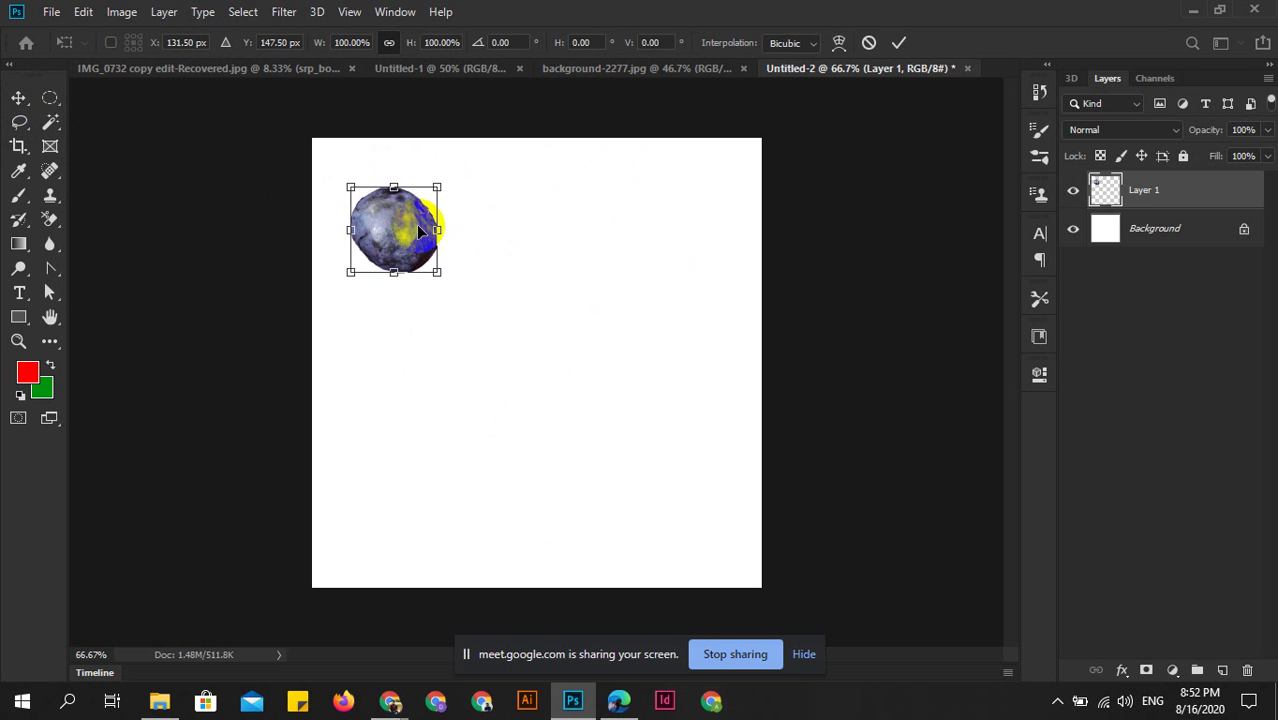
mouse_move(384, 180)
left_mouse_down()
mouse_move(399, 203)
mouse_move(403, 141)
mouse_move(400, 270)
mouse_move(414, 187)
left_mouse_up()
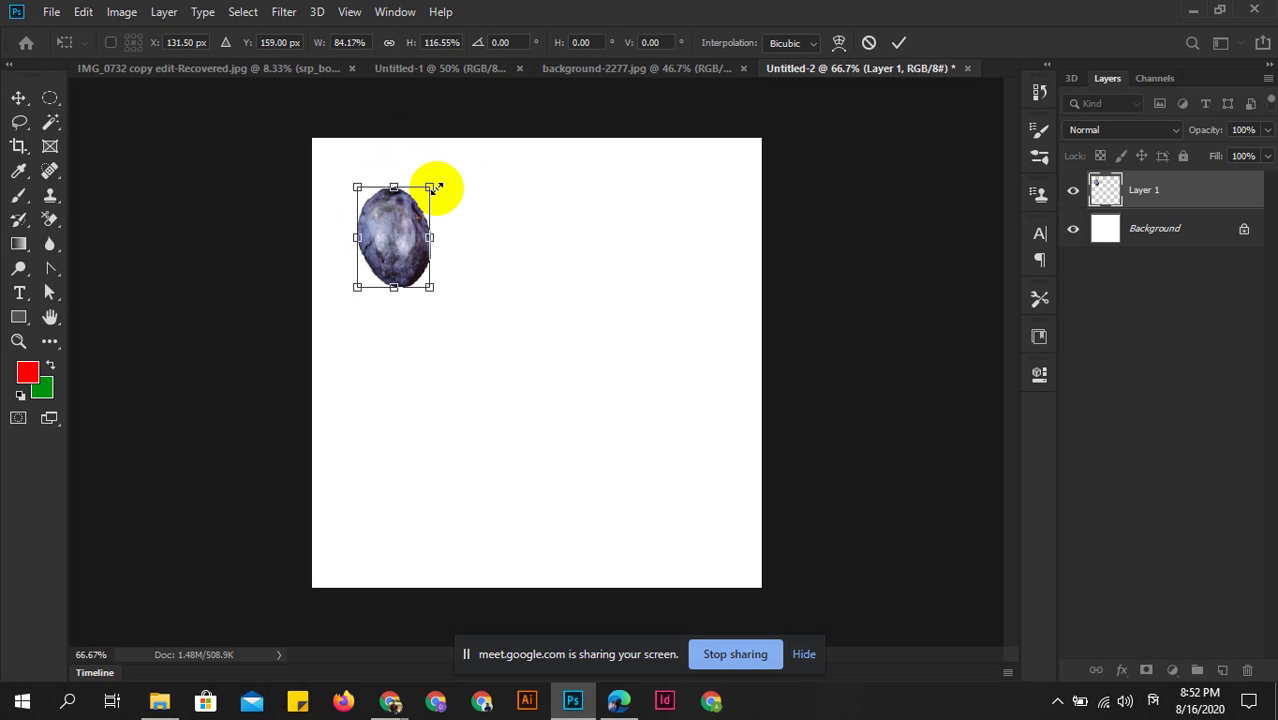
left_click(899, 42)
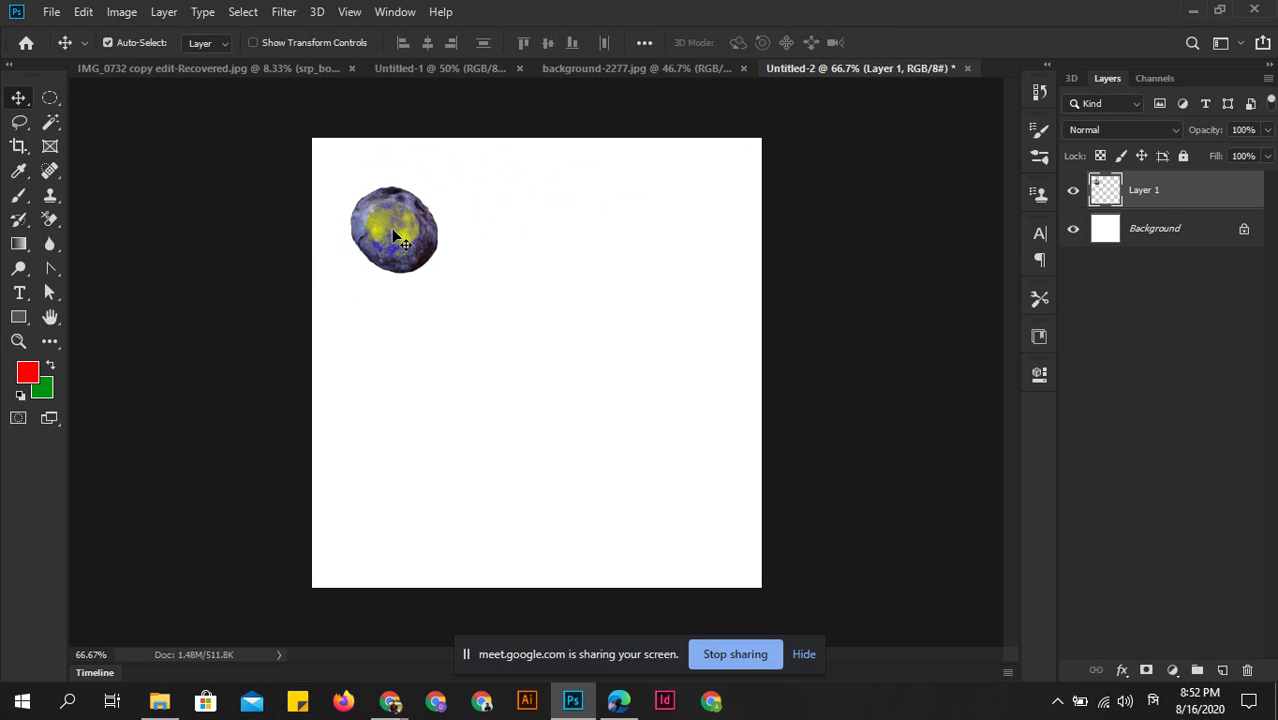
Move the blueberry up toward the top-left corner and hide the transform controls.
left_click_drag(395, 230, 374, 203)
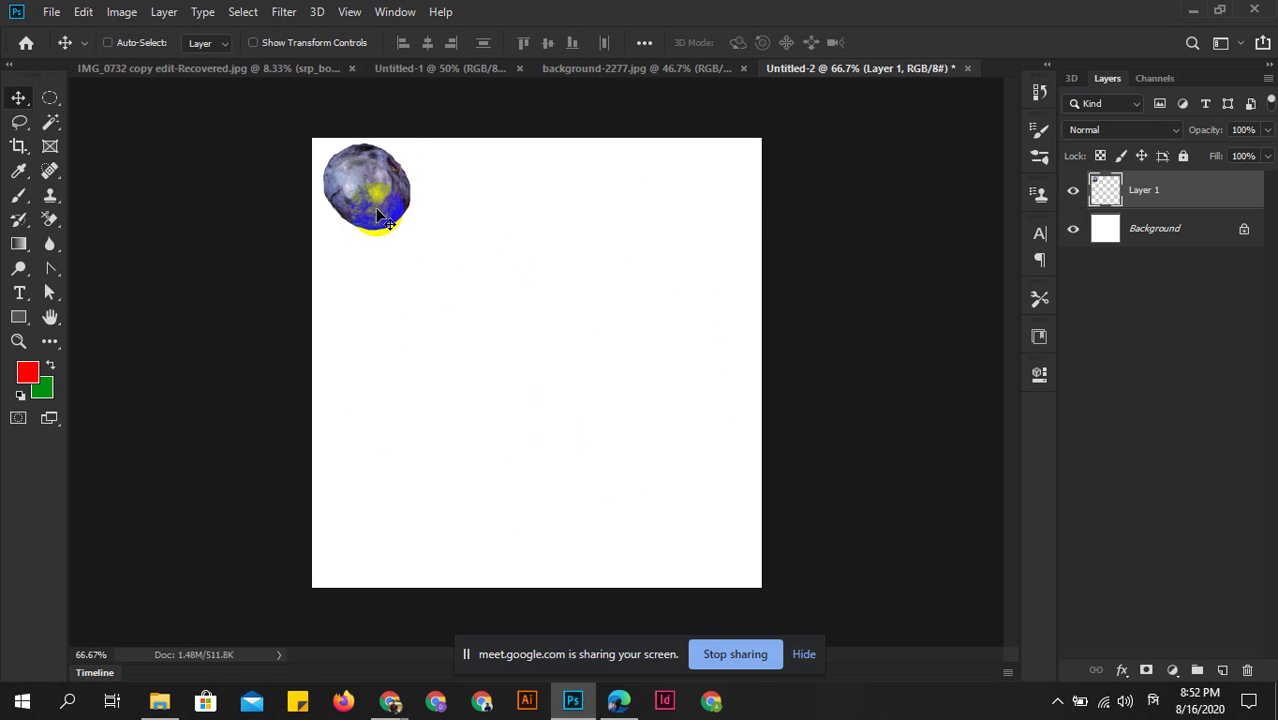
left_click(223, 183)
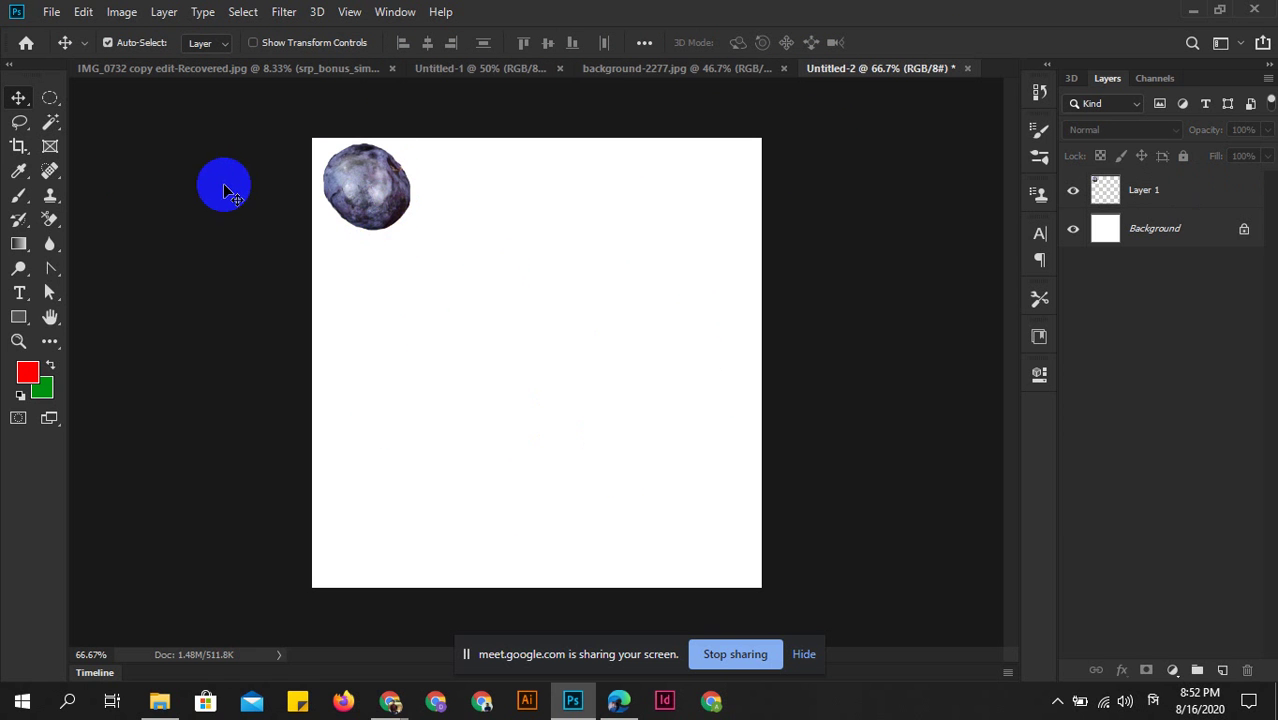
left_click(266, 44)
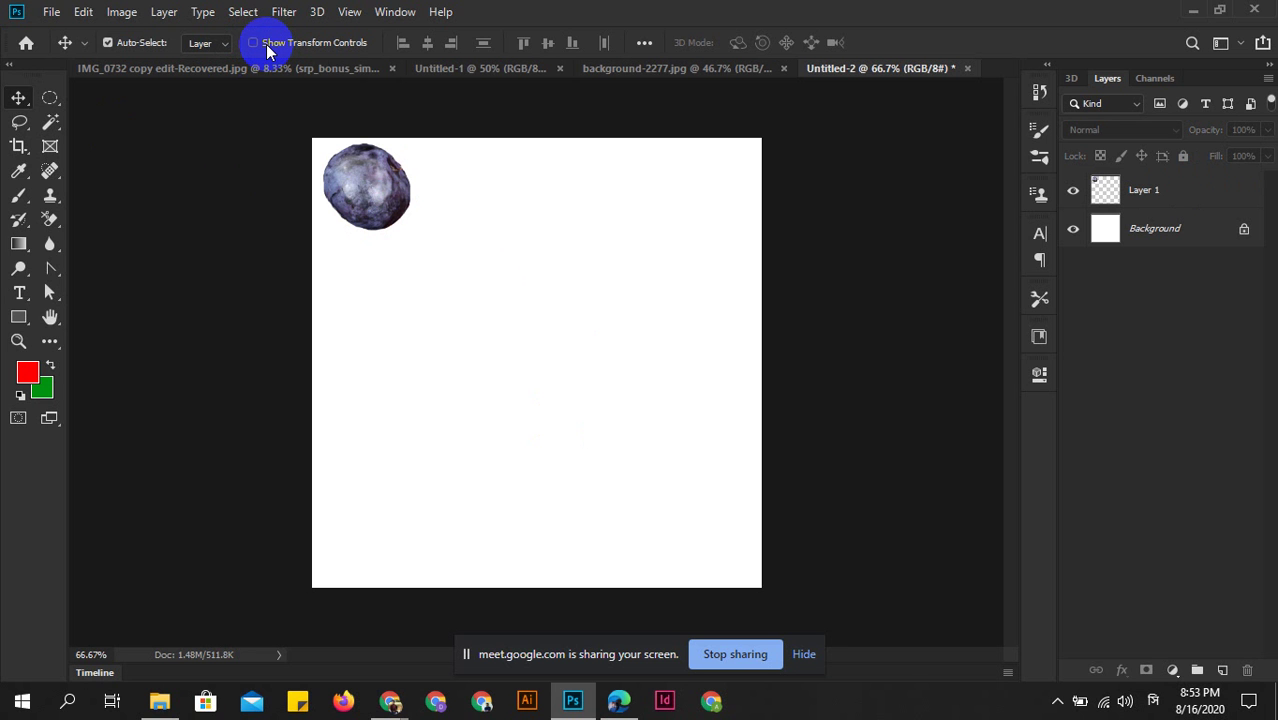
left_click(253, 43)
Move the blueberry toward the top centre, turn off Auto-Select, and nudge it right.
left_click(378, 184)
left_click_drag(378, 184, 480, 227)
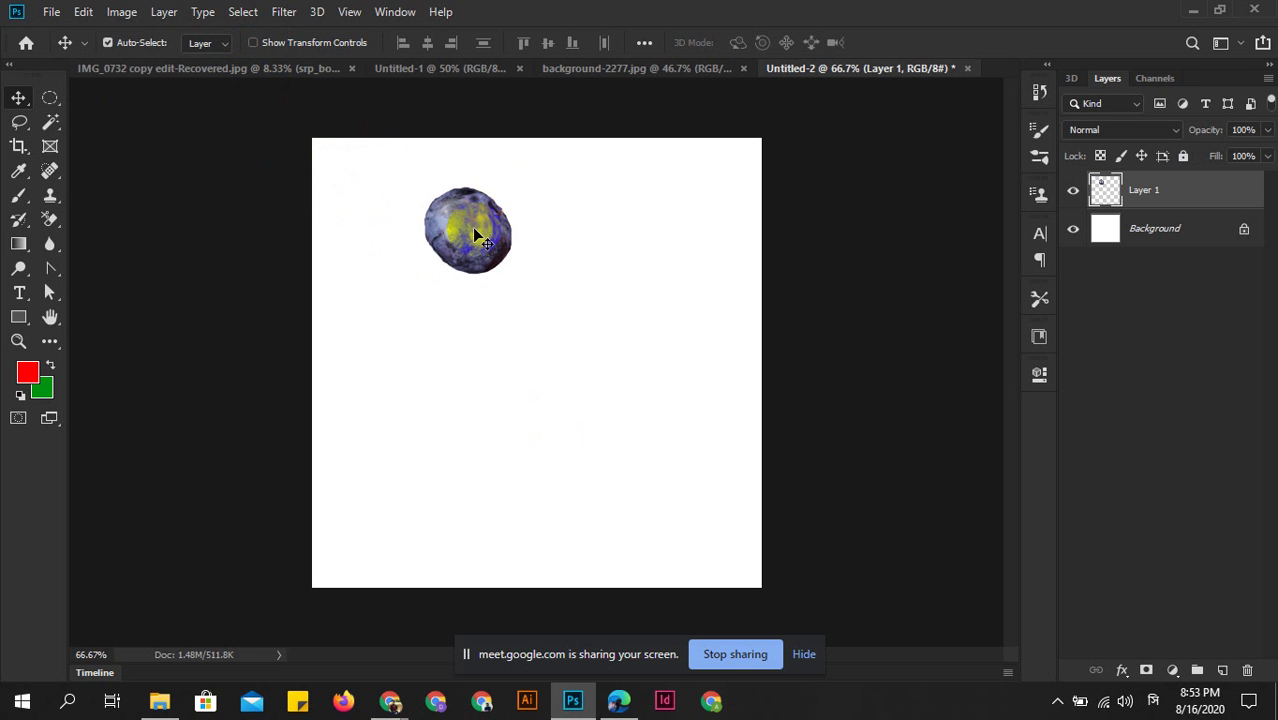
key("ctrl")
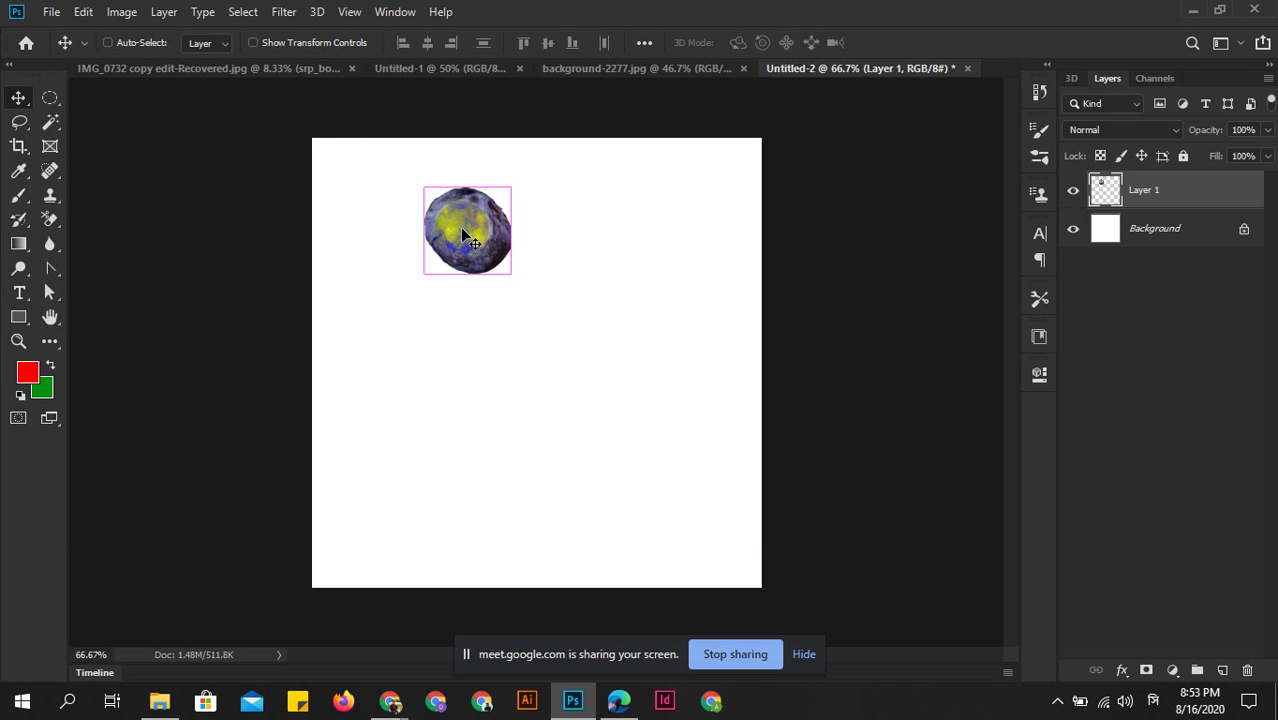
left_click(733, 308)
left_click_drag(510, 259, 522, 261)
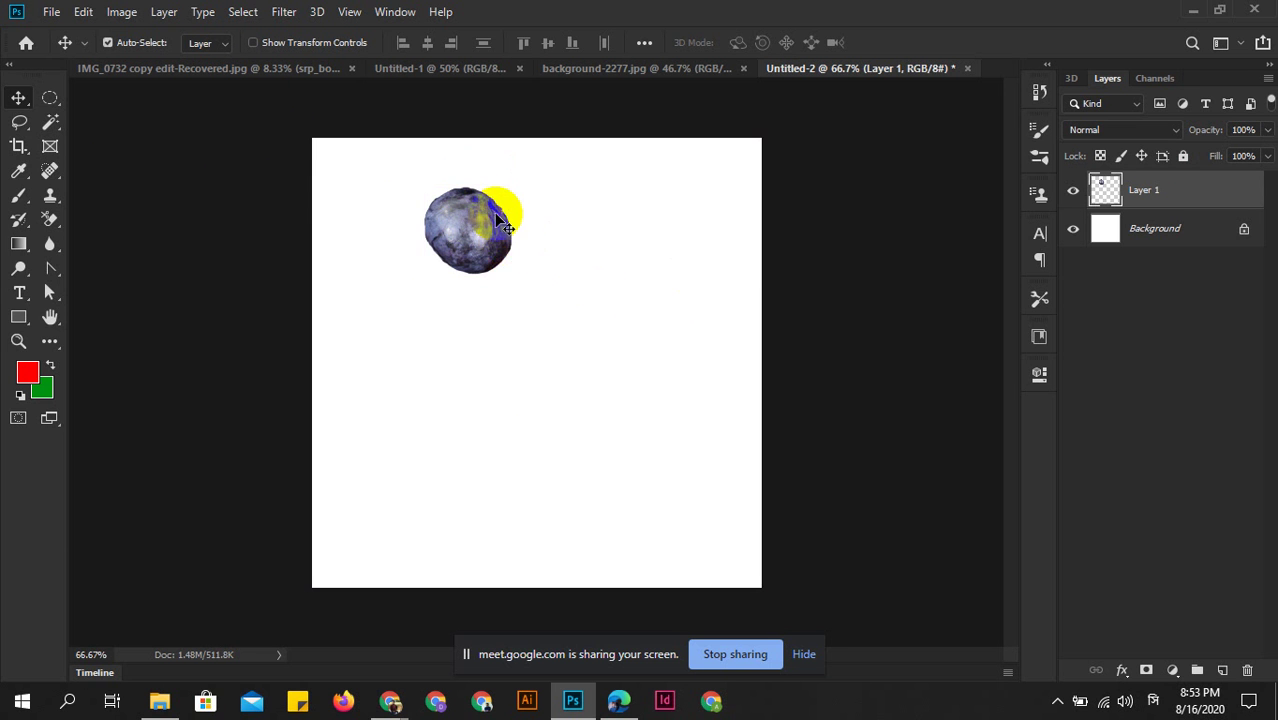
Zoom in, start Edit > Free Transform on the blueberry, then cancel it.
scroll(468, 200, "up", 2)
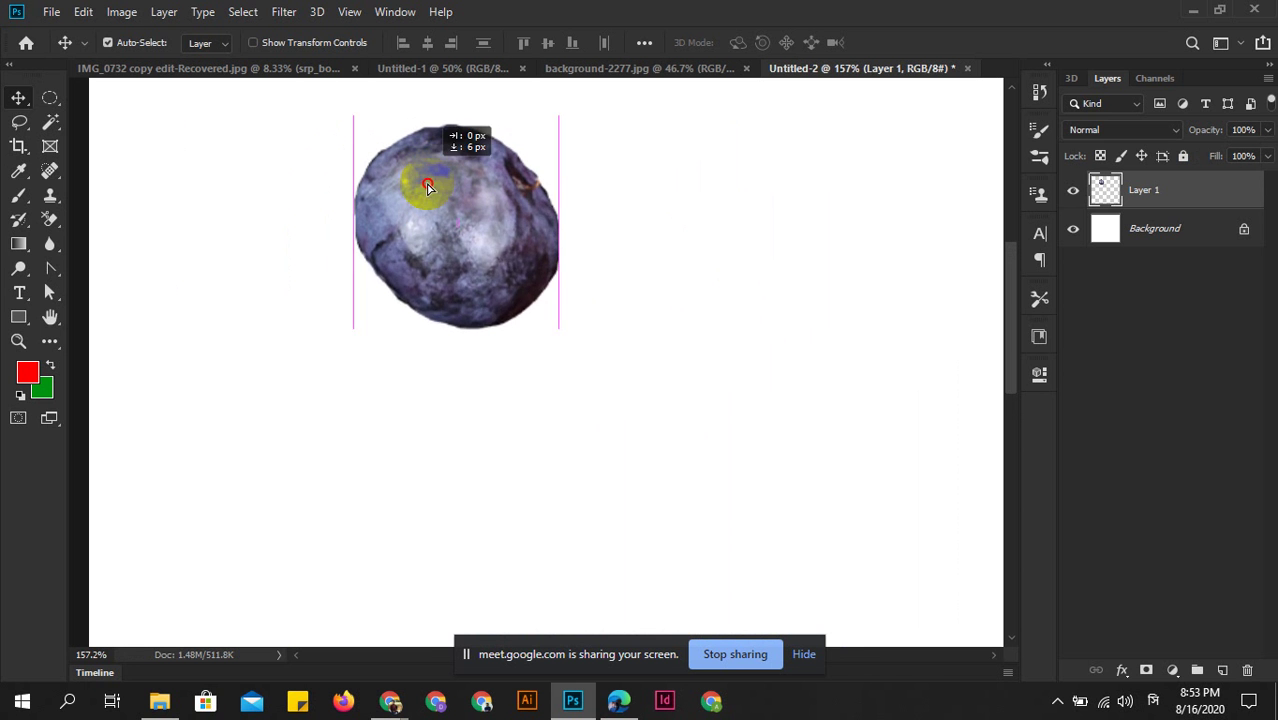
scroll(426, 159, "up", 2)
left_click(51, 12)
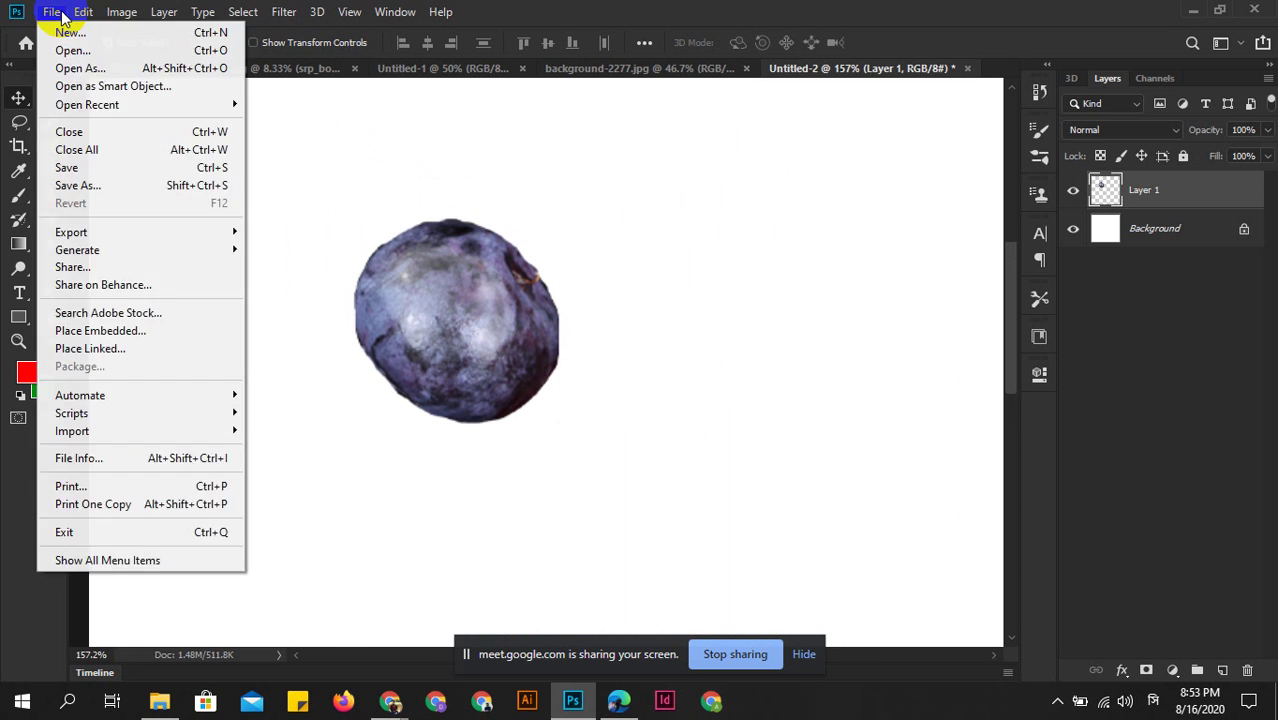
left_click(51, 12)
left_click(87, 24)
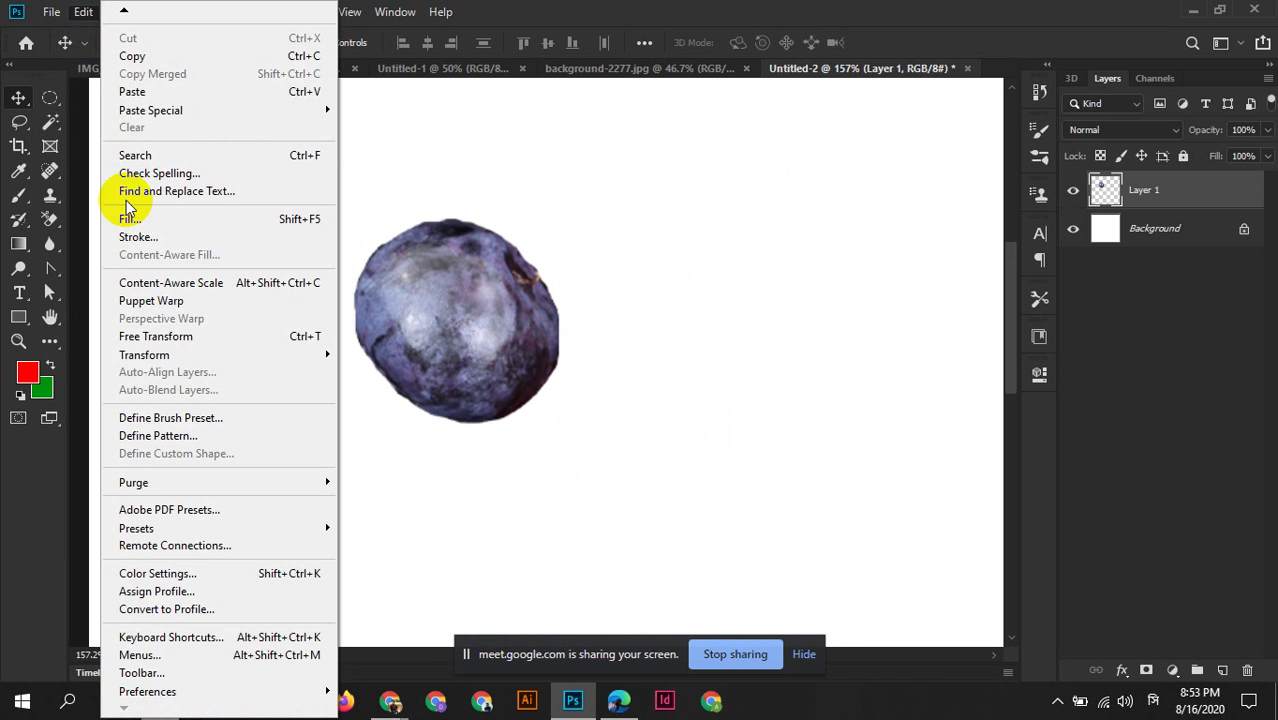
left_click(157, 334)
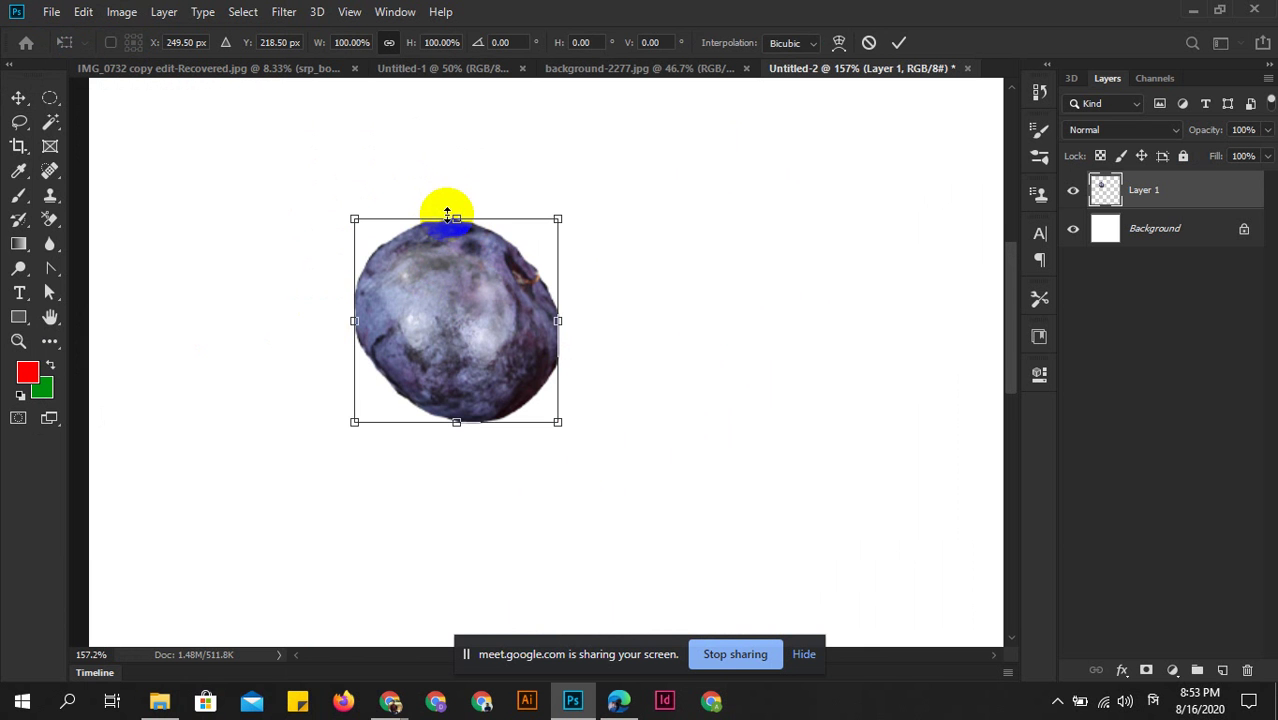
left_click(86, 12)
left_click(86, 12)
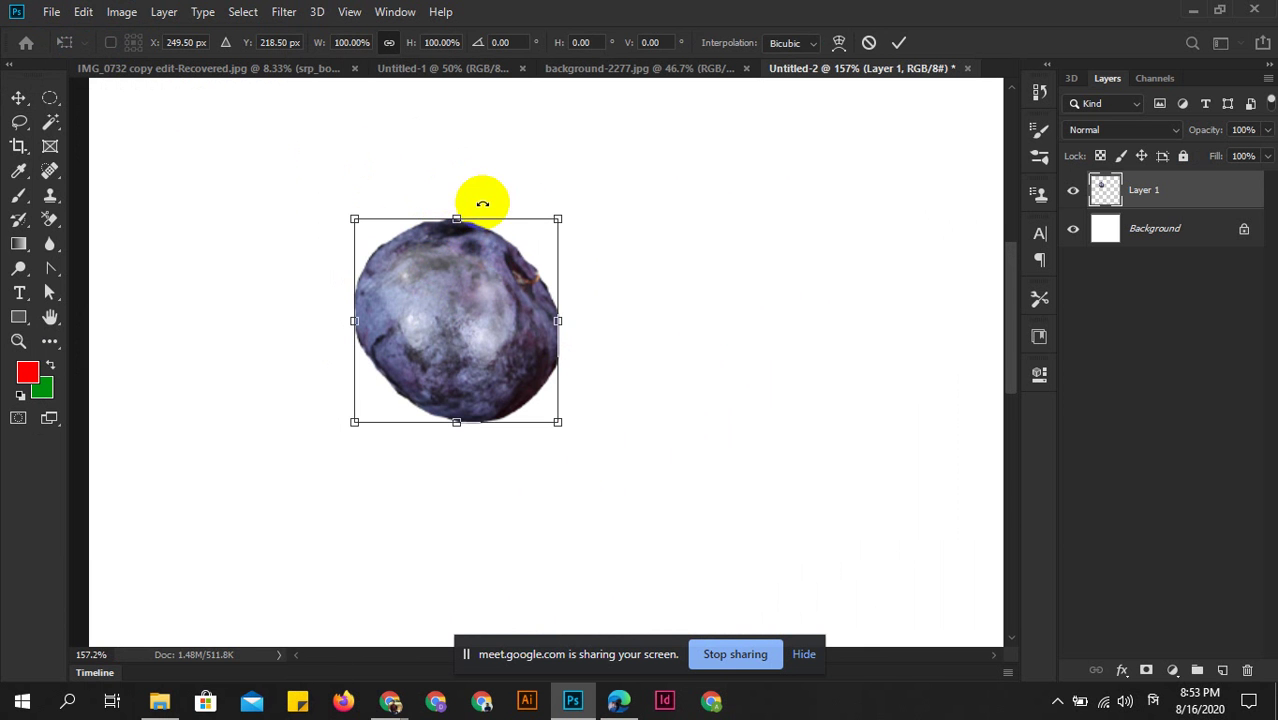
left_click(868, 44)
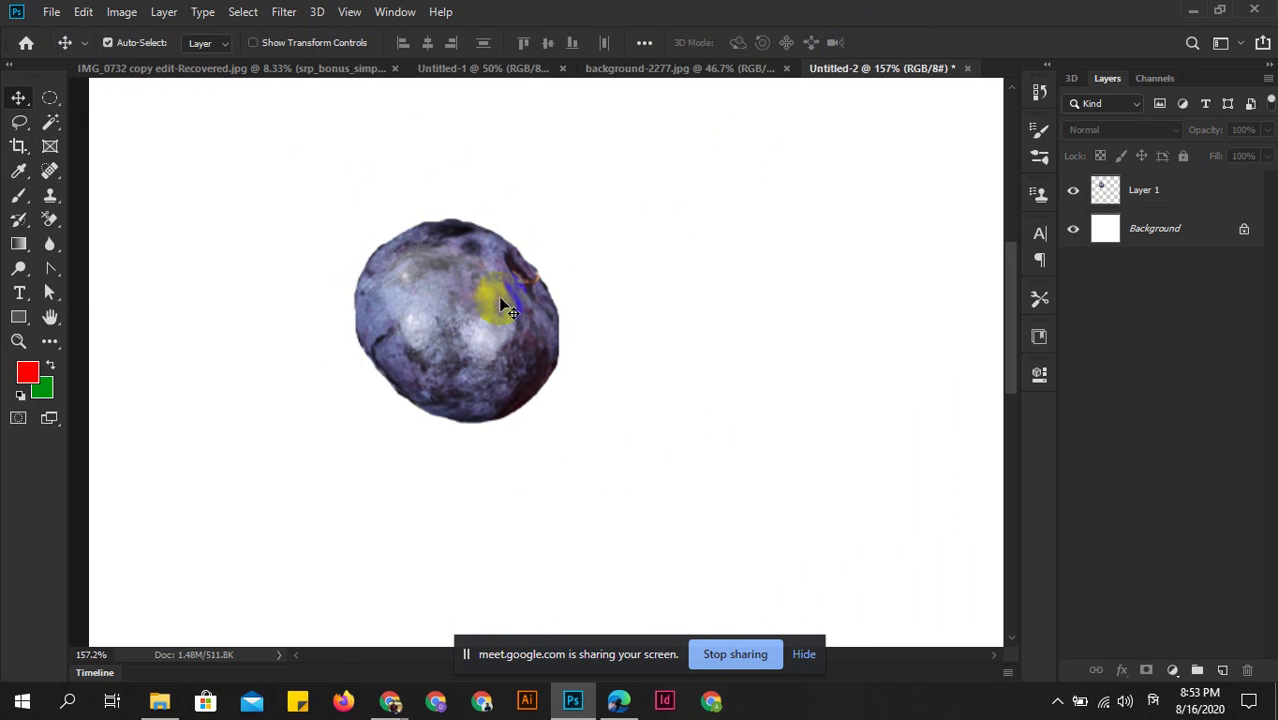
Re-enable Auto-Select and move the blueberry about 27 px left.
scroll(370, 265, "down", 3)
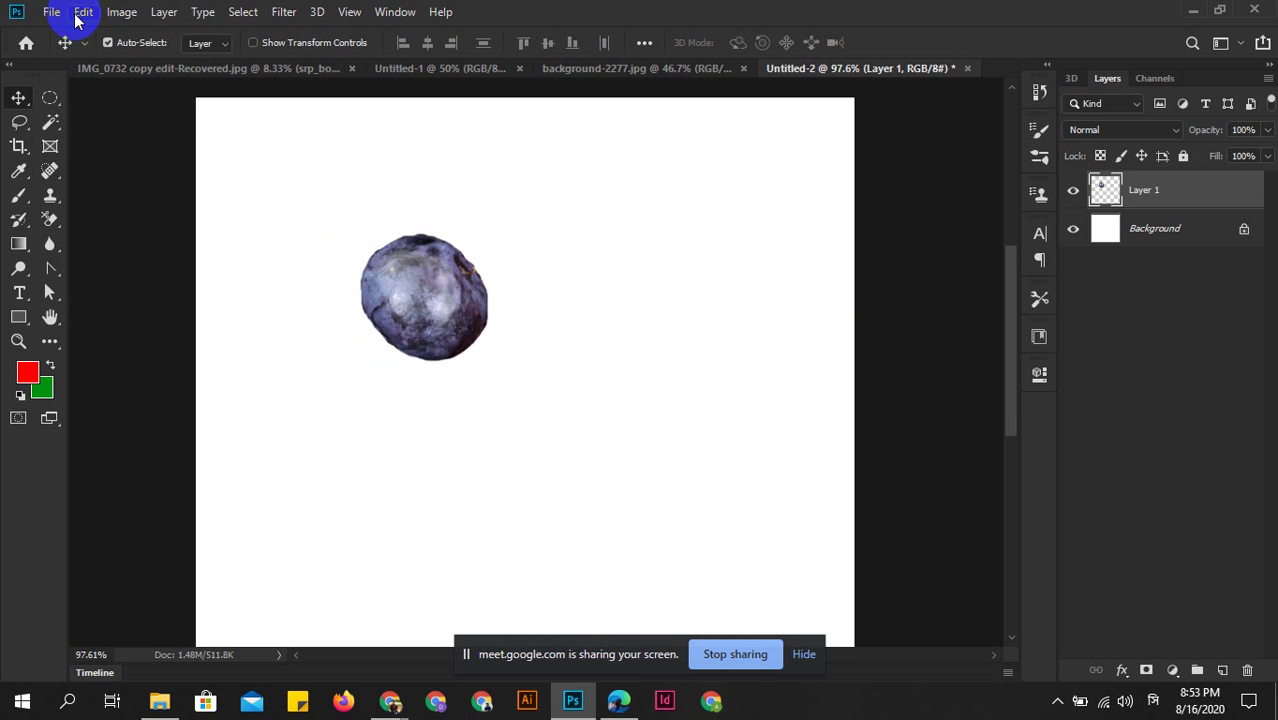
left_click(108, 42)
left_click(137, 194)
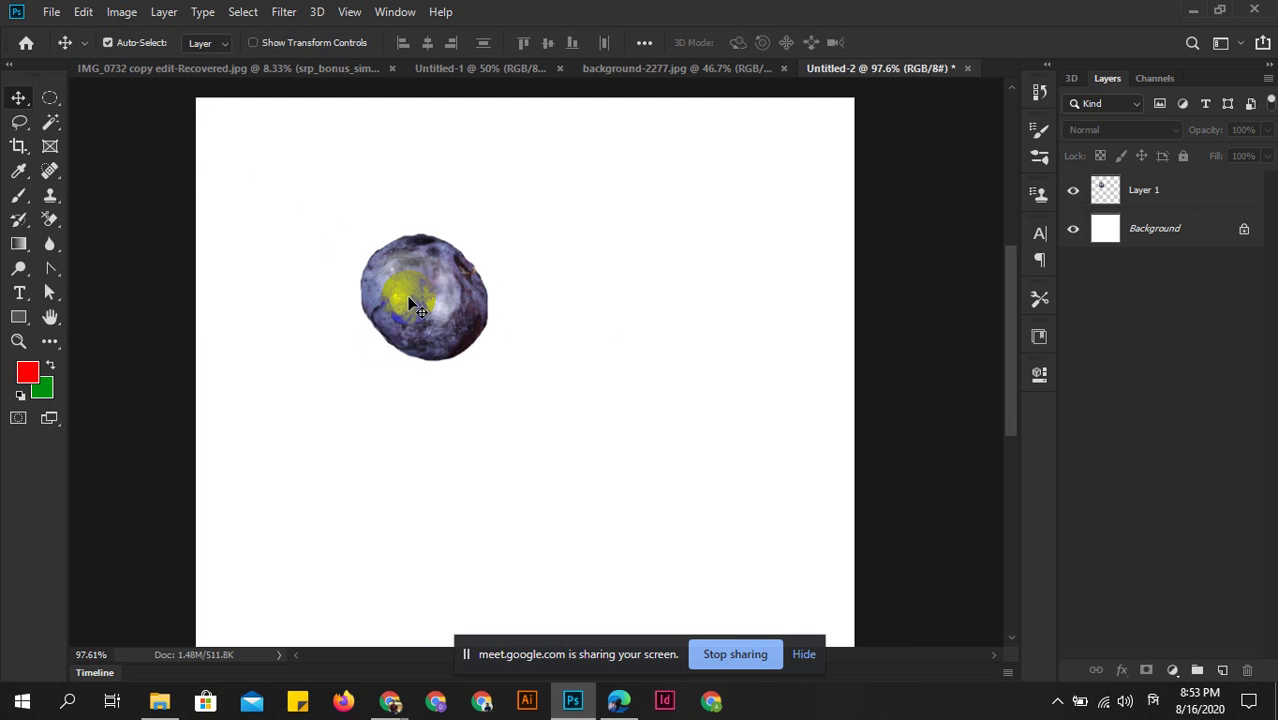
key("super")
key("super")
left_click_drag(414, 290, 387, 290)
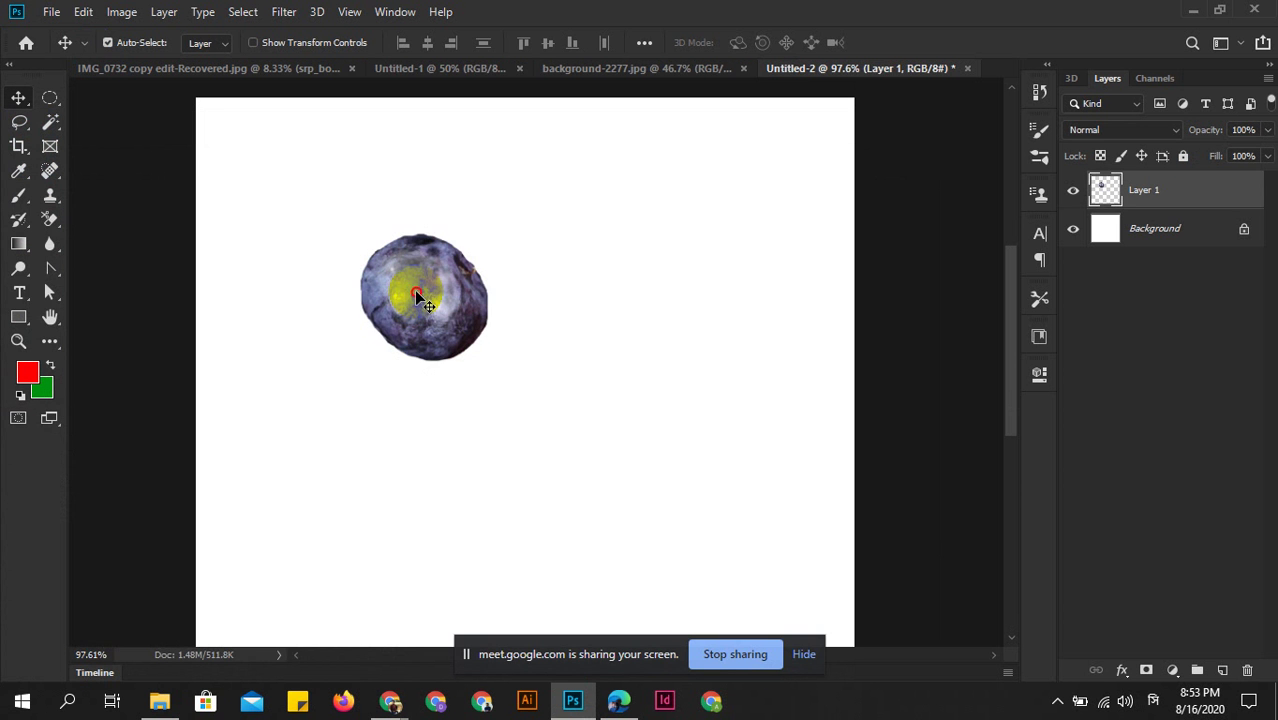
Switch to the background-2277 photo, then to the Untitled-1 document.
left_click(645, 70)
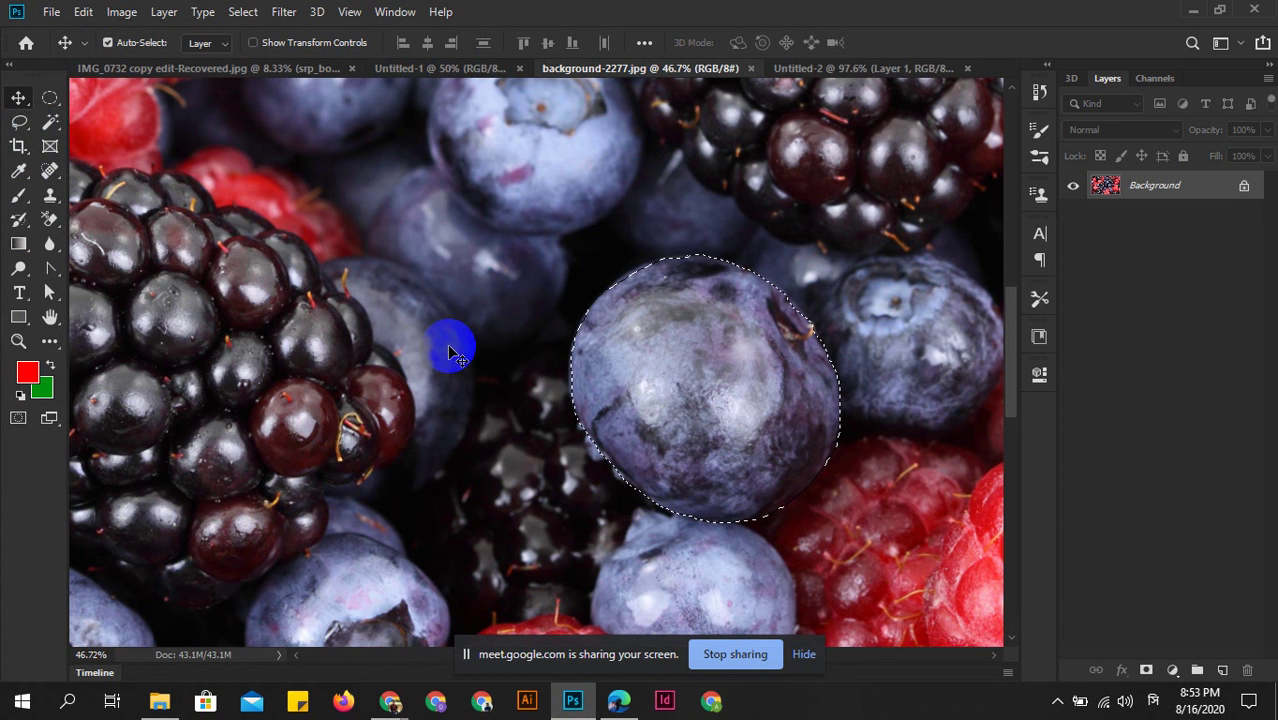
scroll(645, 337, "down", 2)
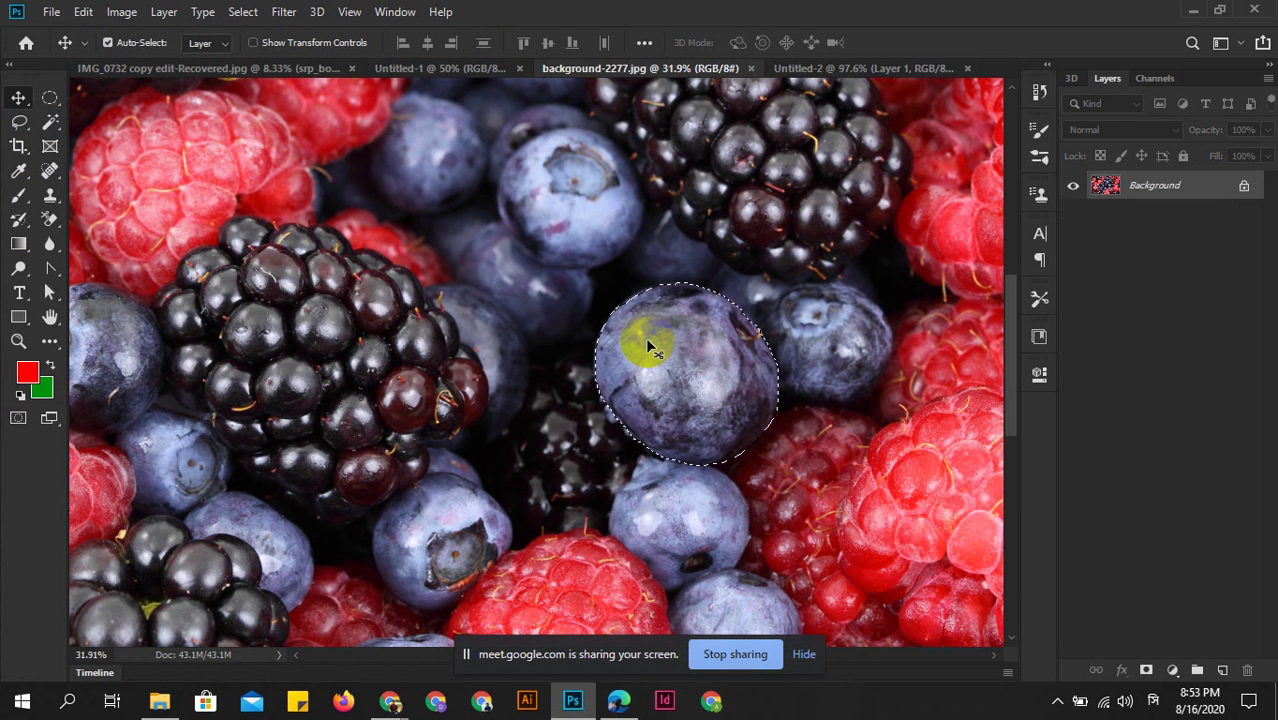
left_click(468, 68)
left_click(578, 323)
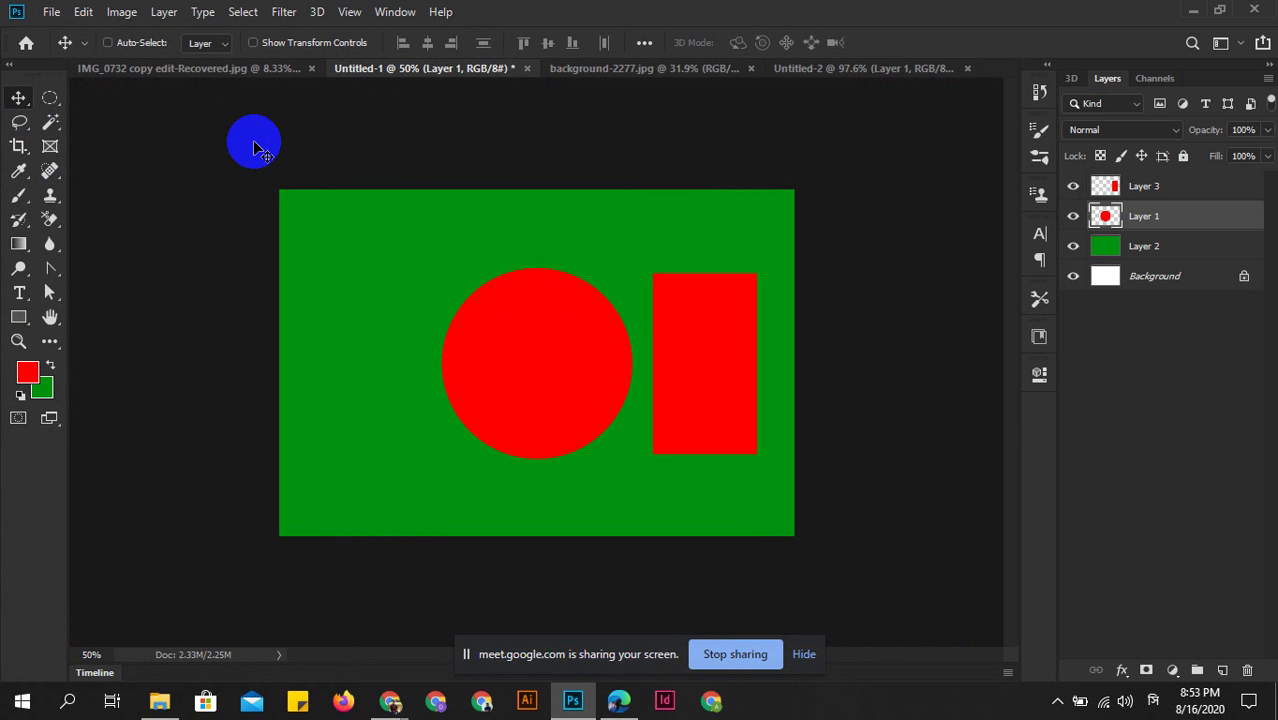
Try Free Transform on the red circle layer in Untitled-1, then cancel it.
key("ctrl")
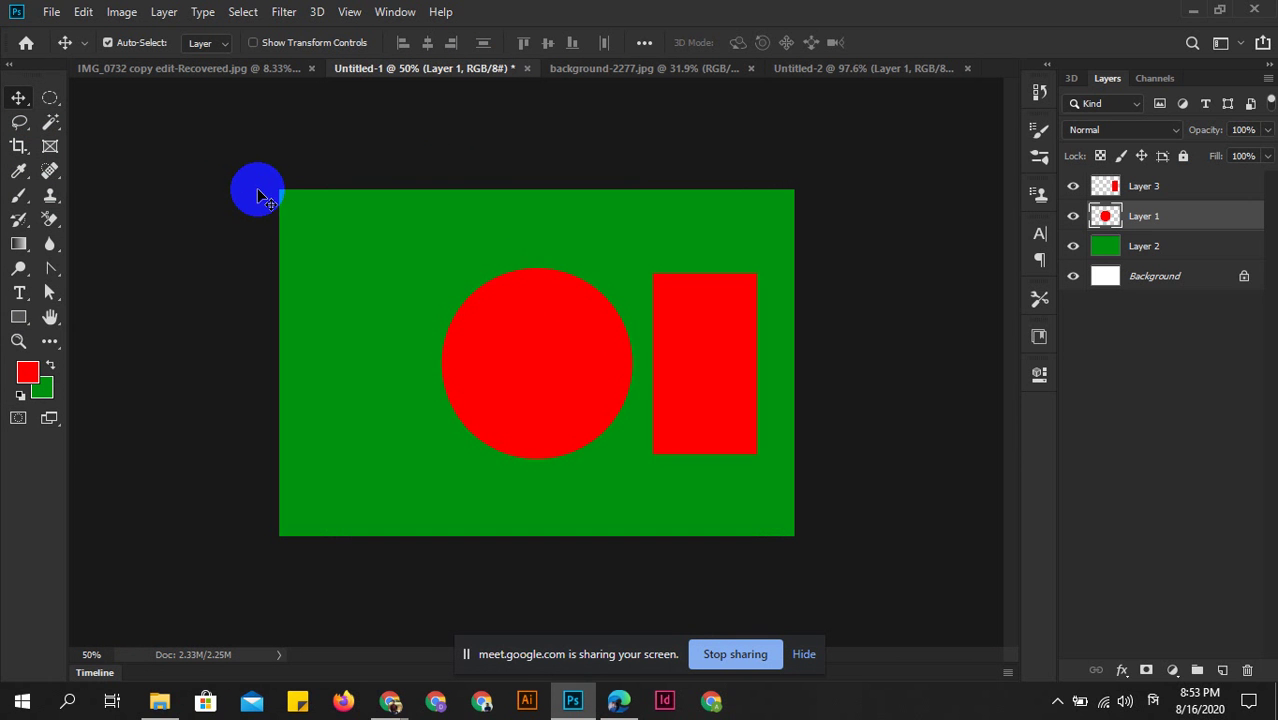
left_click(230, 196)
left_click(561, 336)
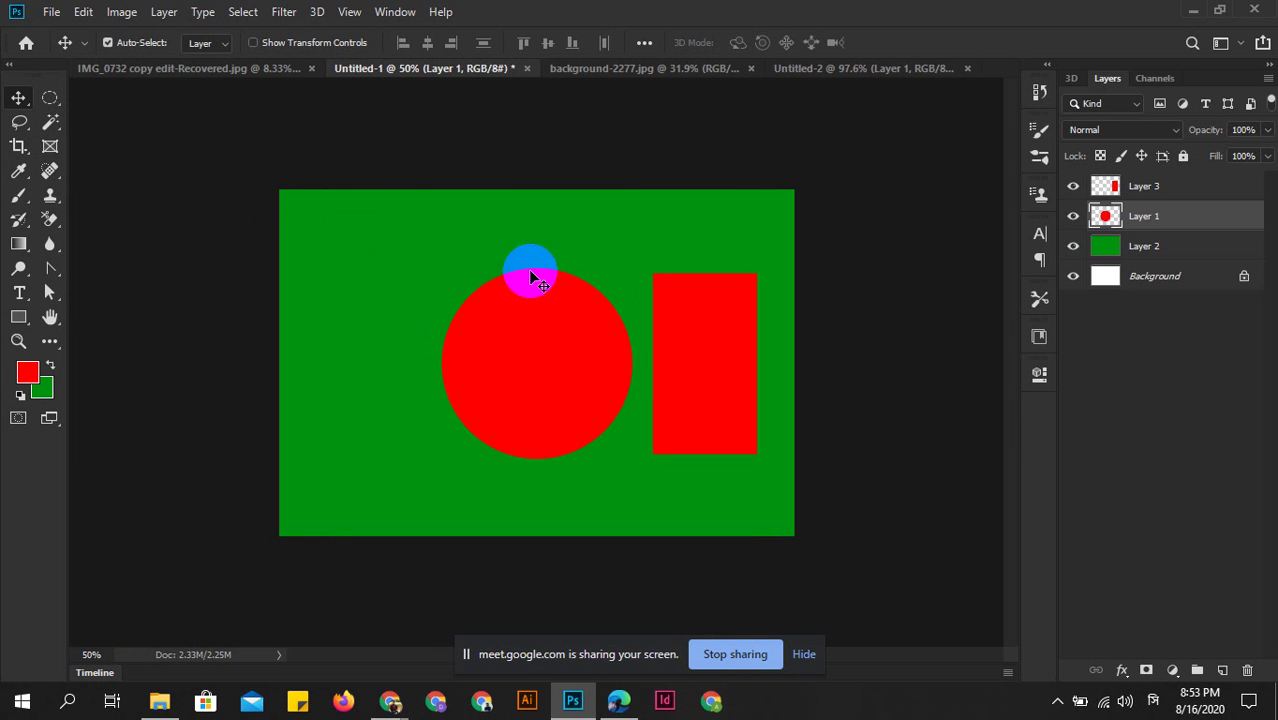
left_click(308, 42)
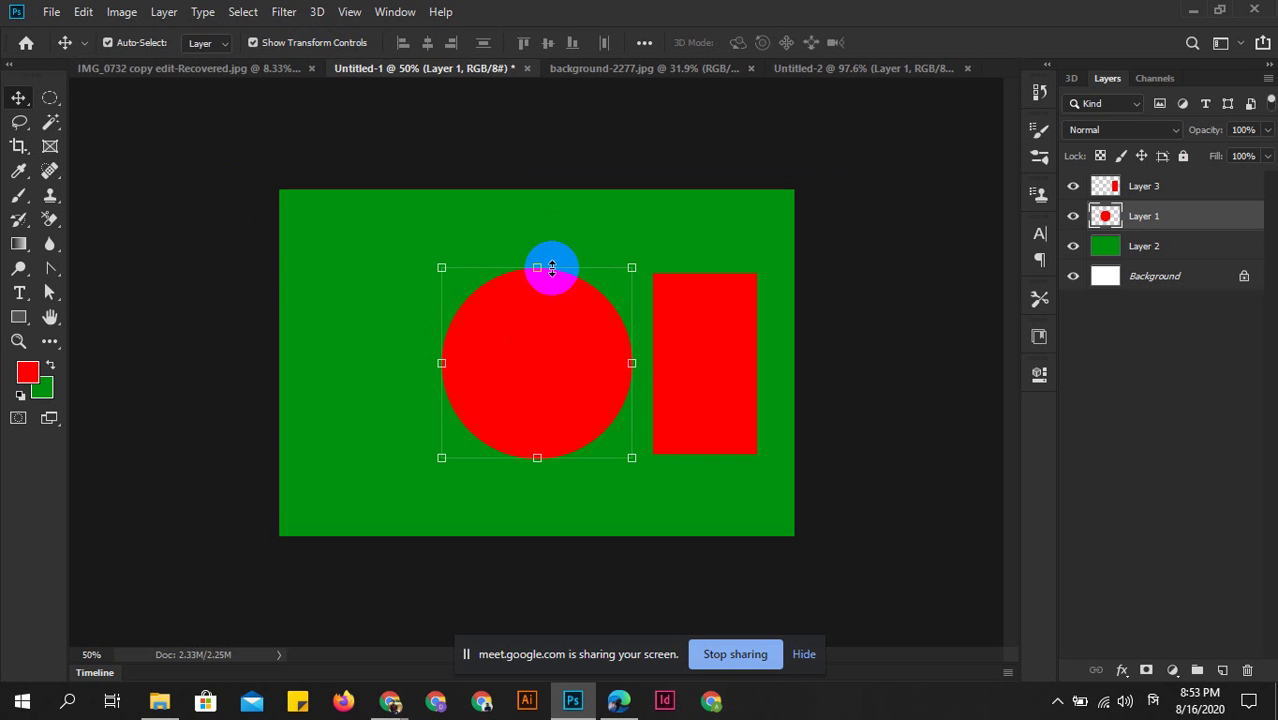
left_click(549, 267)
left_click(868, 43)
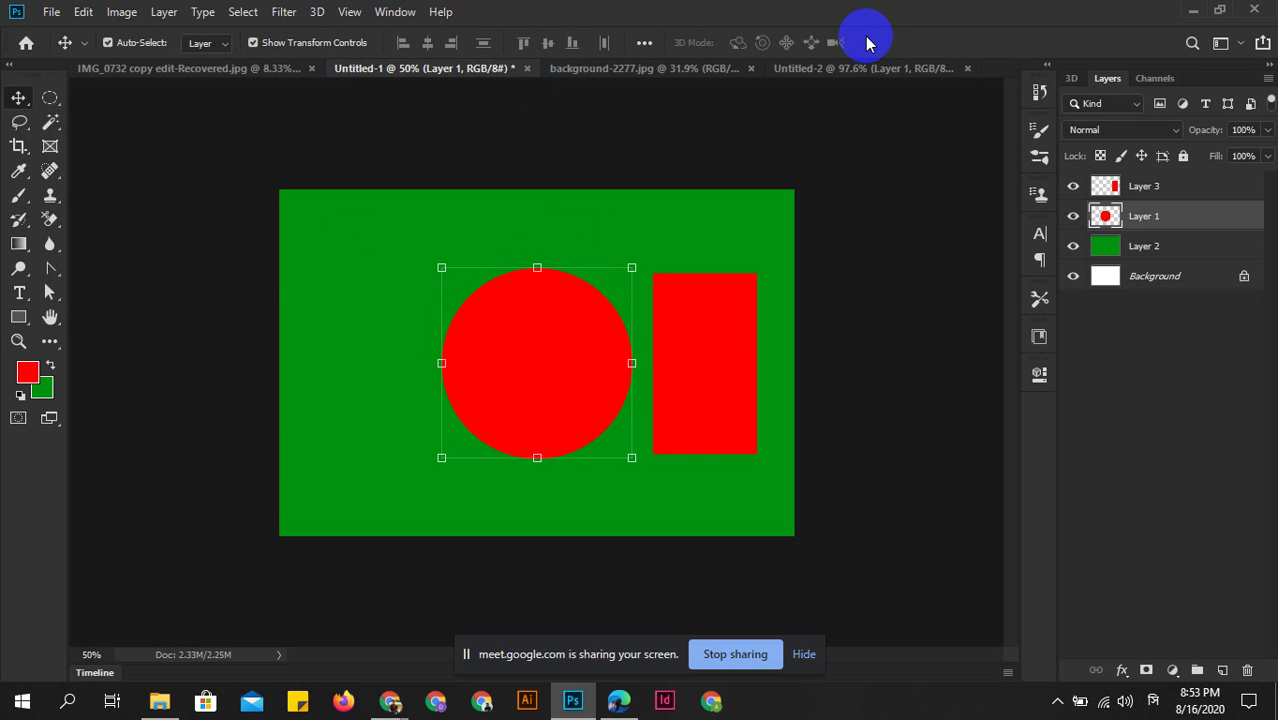
left_click(250, 184)
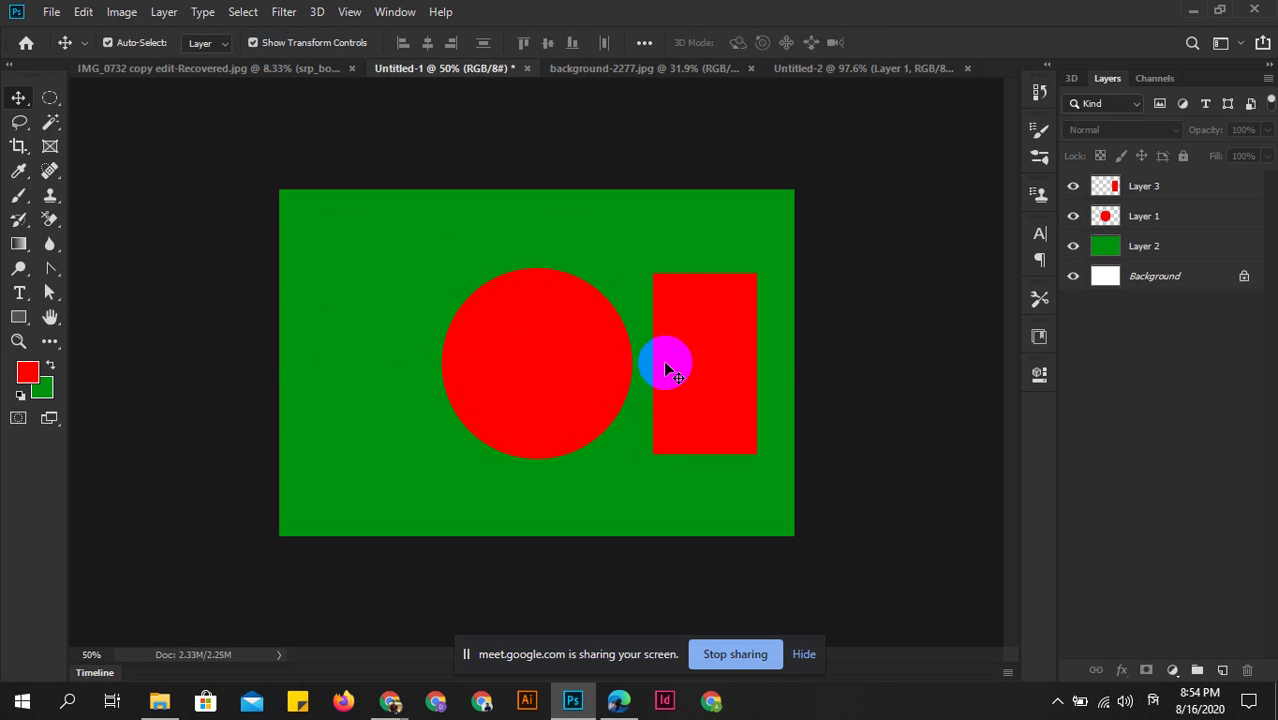
Adjust the green rectangle's top edge with Free Transform, commit, and return to Untitled-2.
left_click(639, 248)
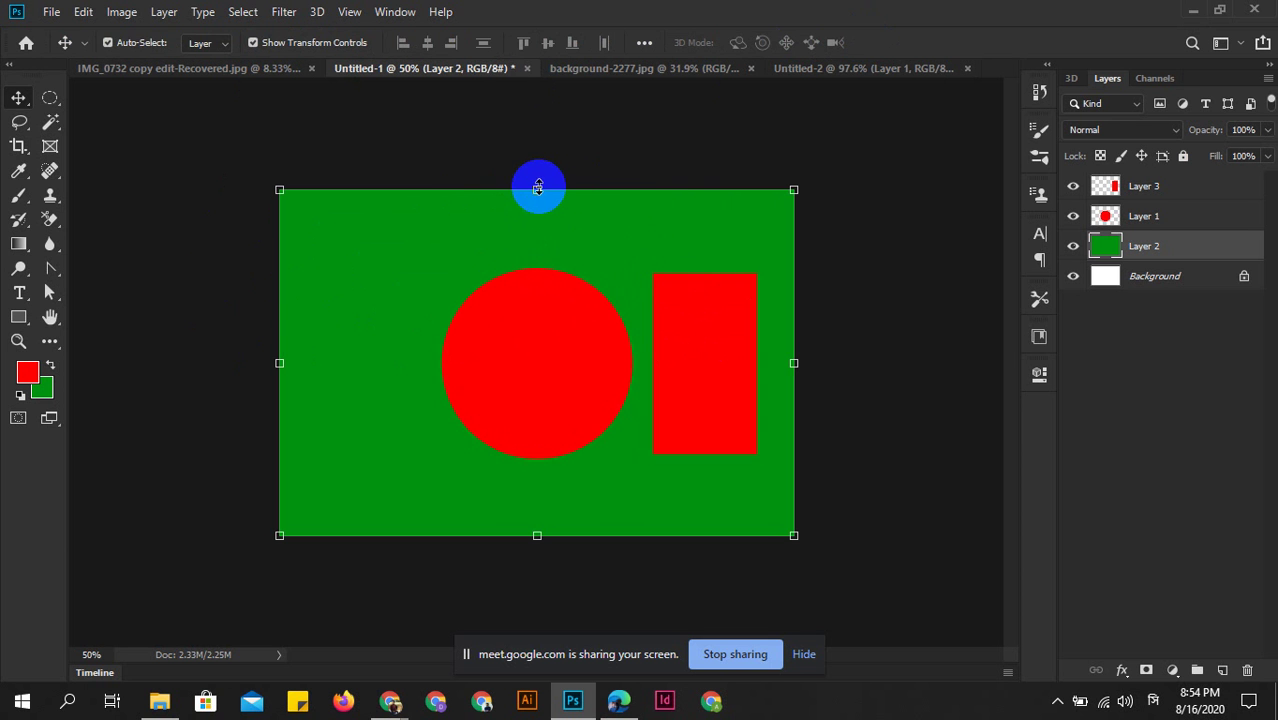
mouse_move(518, 181)
left_mouse_down()
mouse_move(510, 378)
mouse_move(560, 190)
left_mouse_up()
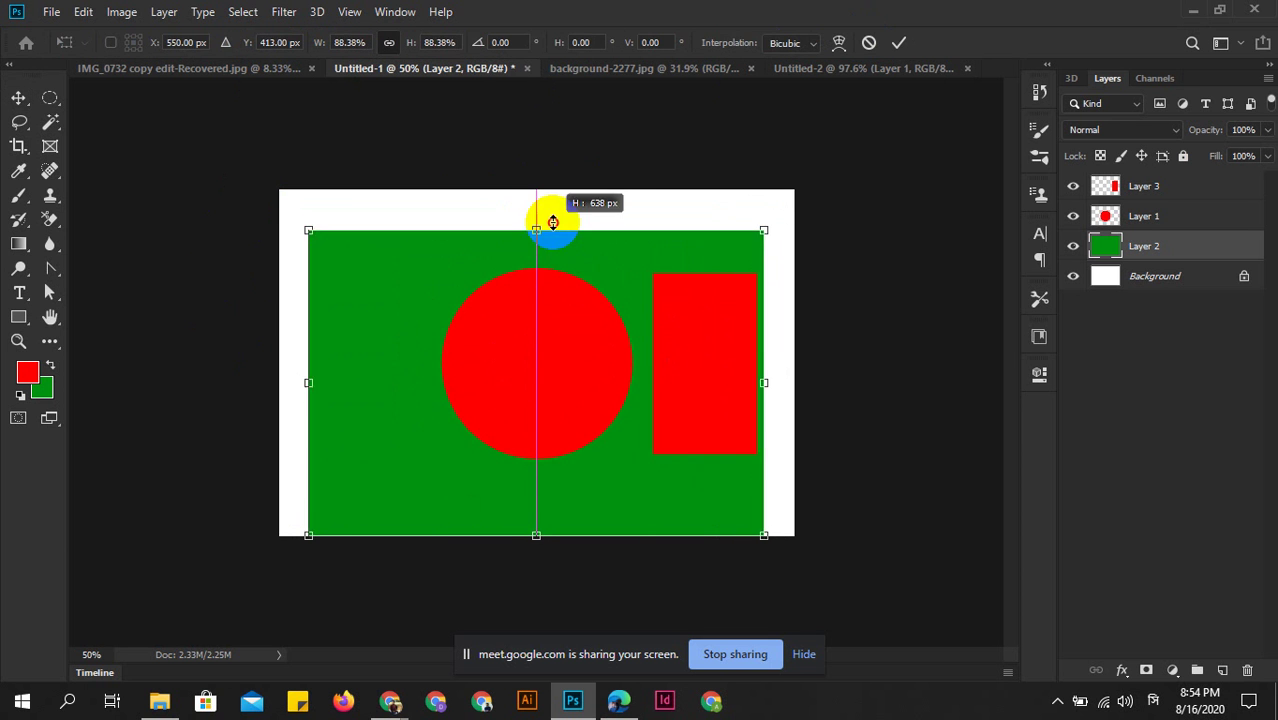
left_click(900, 43)
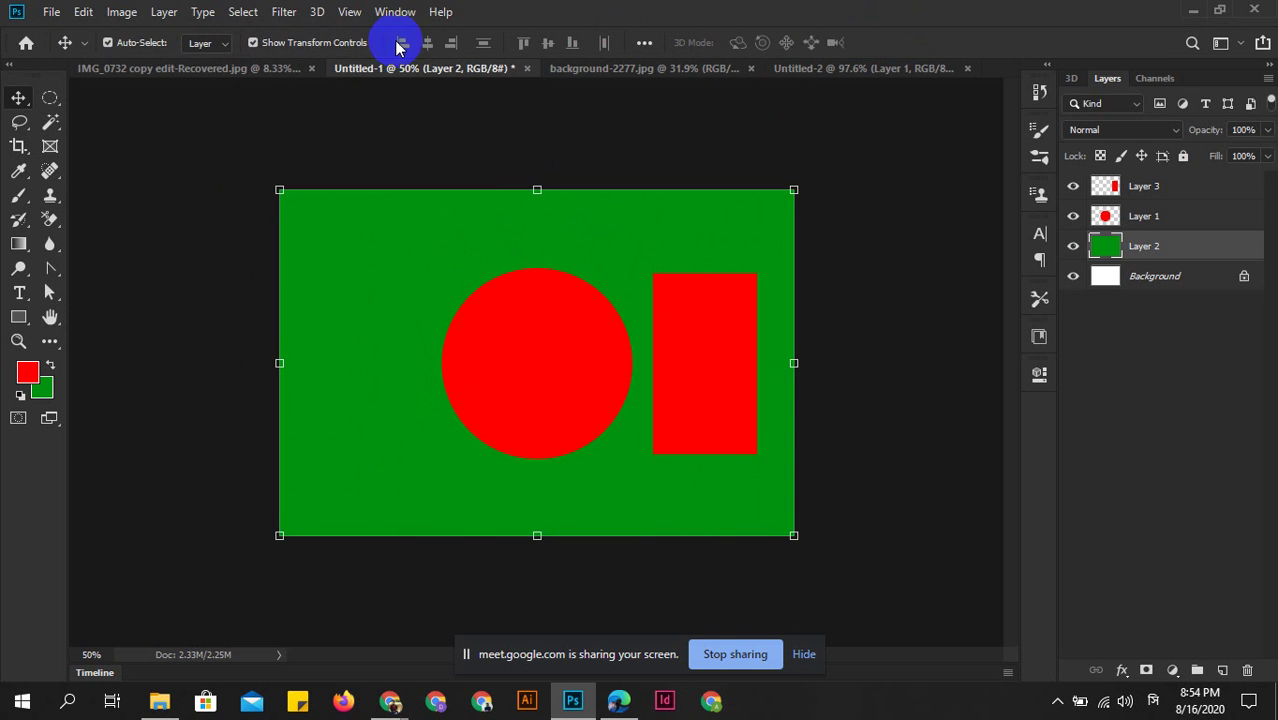
left_click(822, 70)
left_click(630, 248)
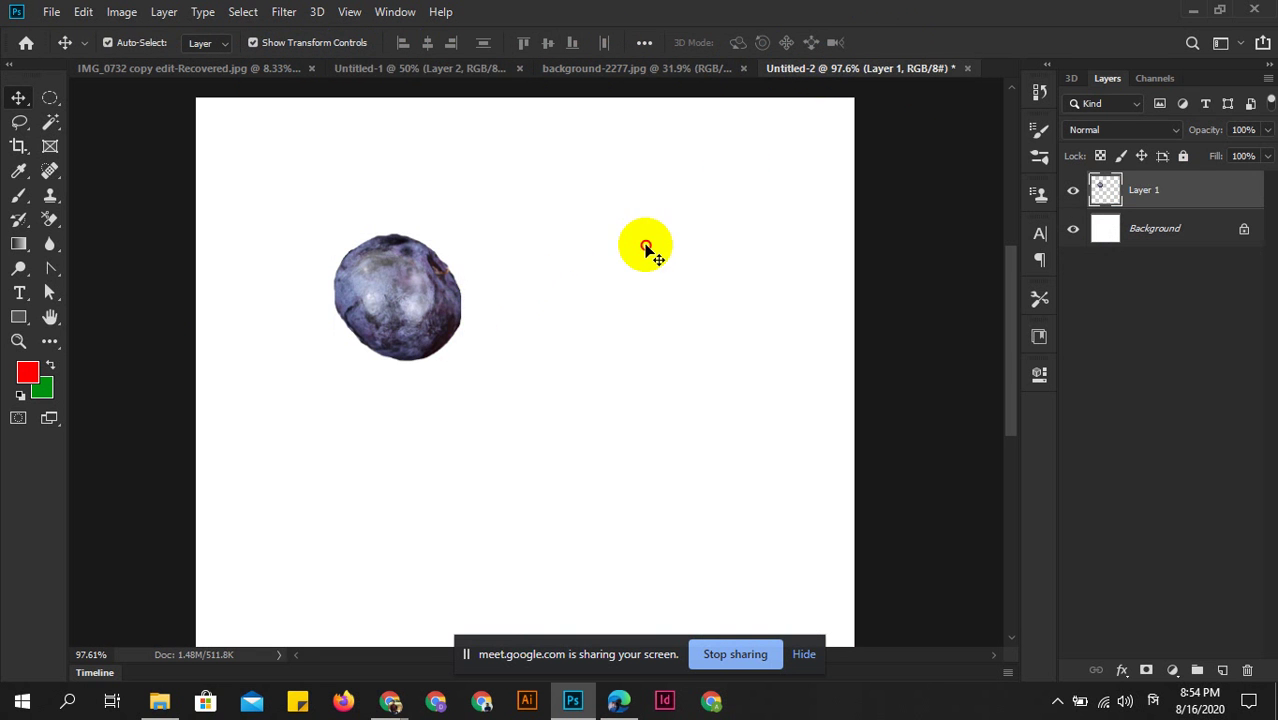
Scale the Layer 1 blueberry to about 45% and place it in the top-left corner.
left_click(373, 300)
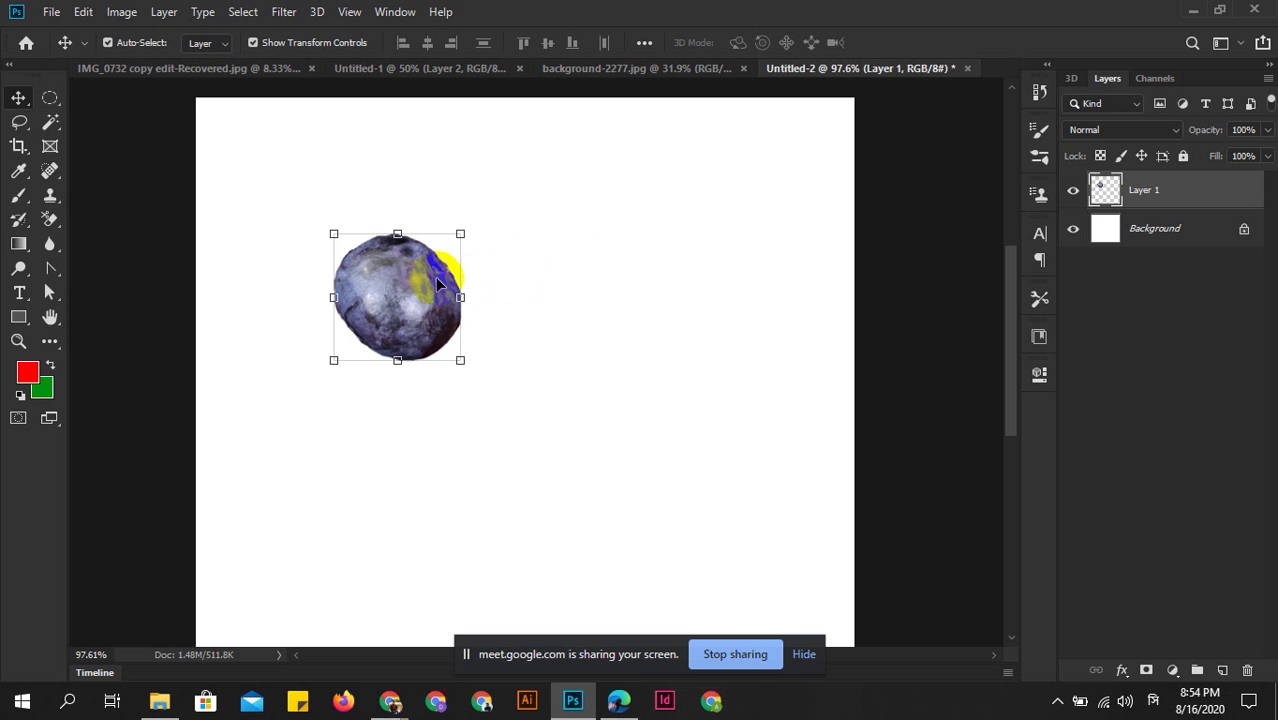
left_click(398, 235)
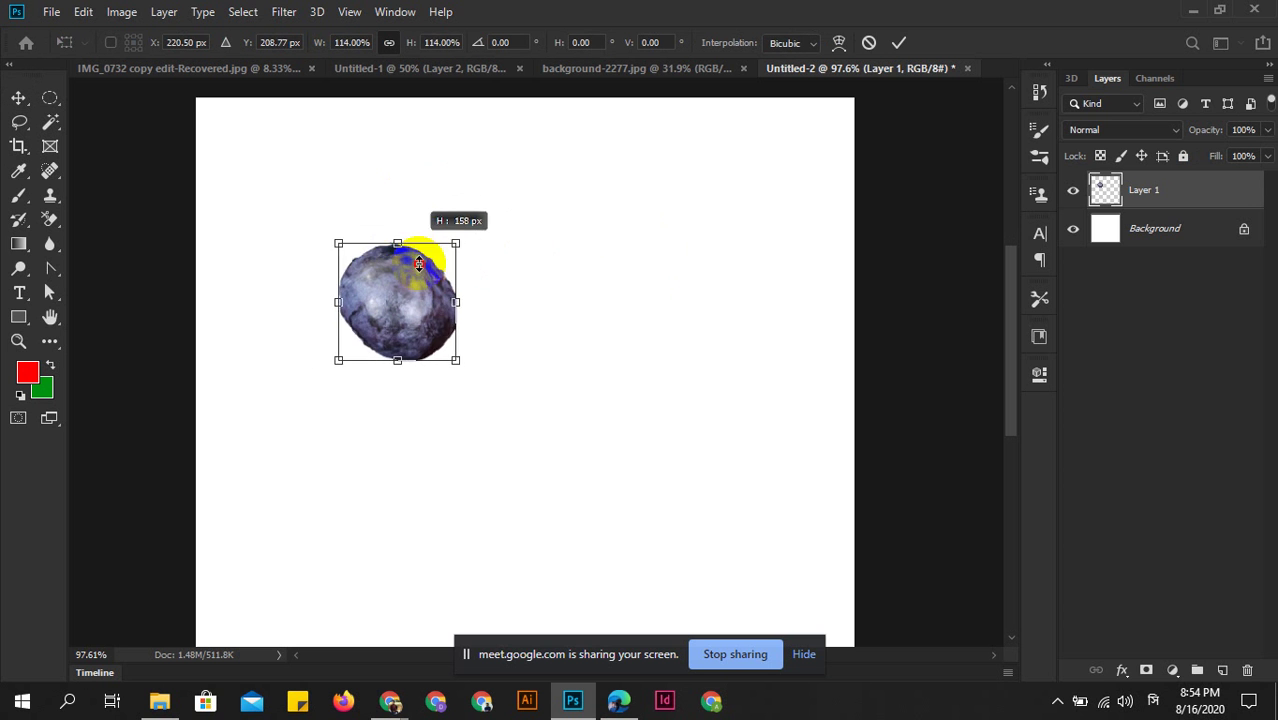
left_click_drag(398, 235, 400, 287)
left_click_drag(402, 333, 250, 150)
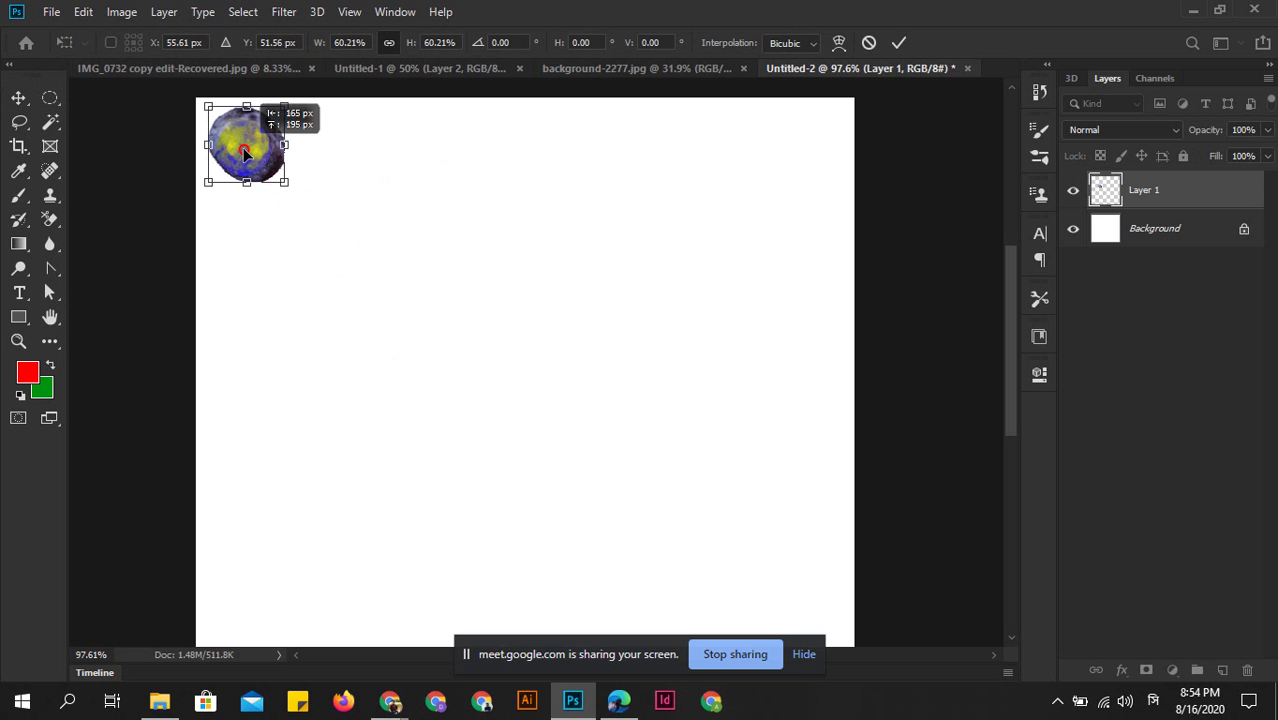
left_click_drag(290, 108, 245, 135)
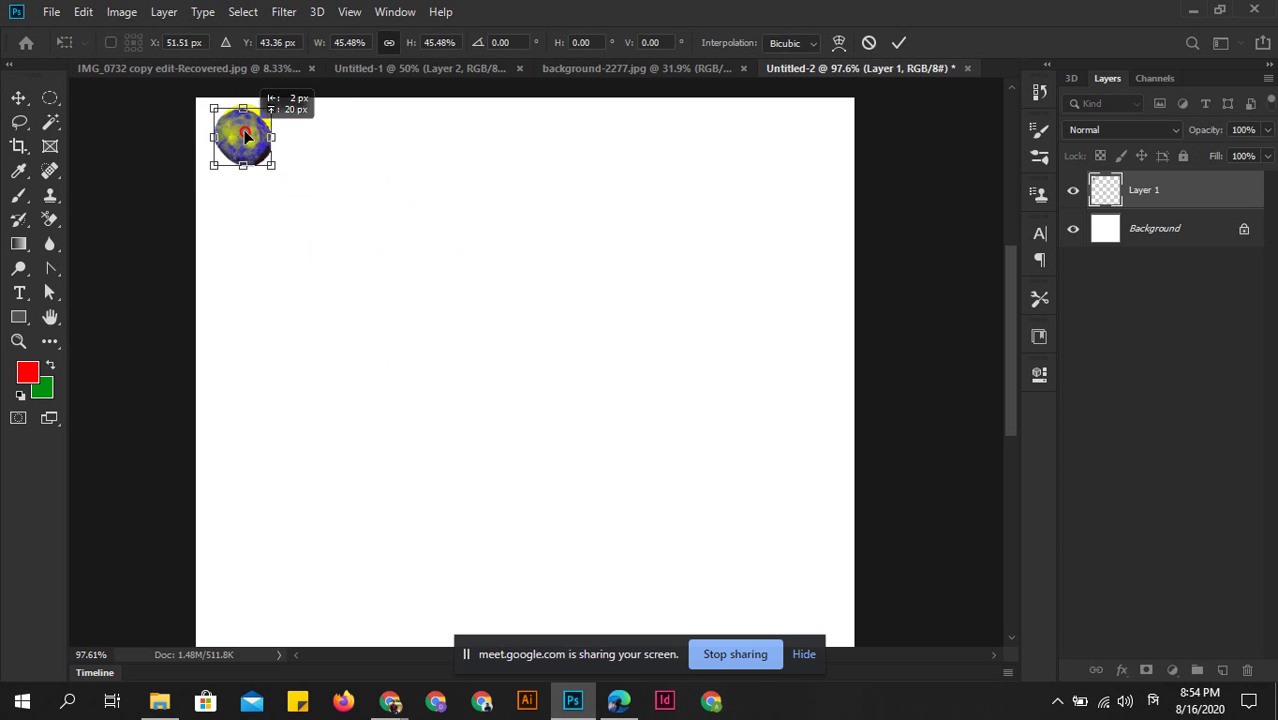
left_click(899, 42)
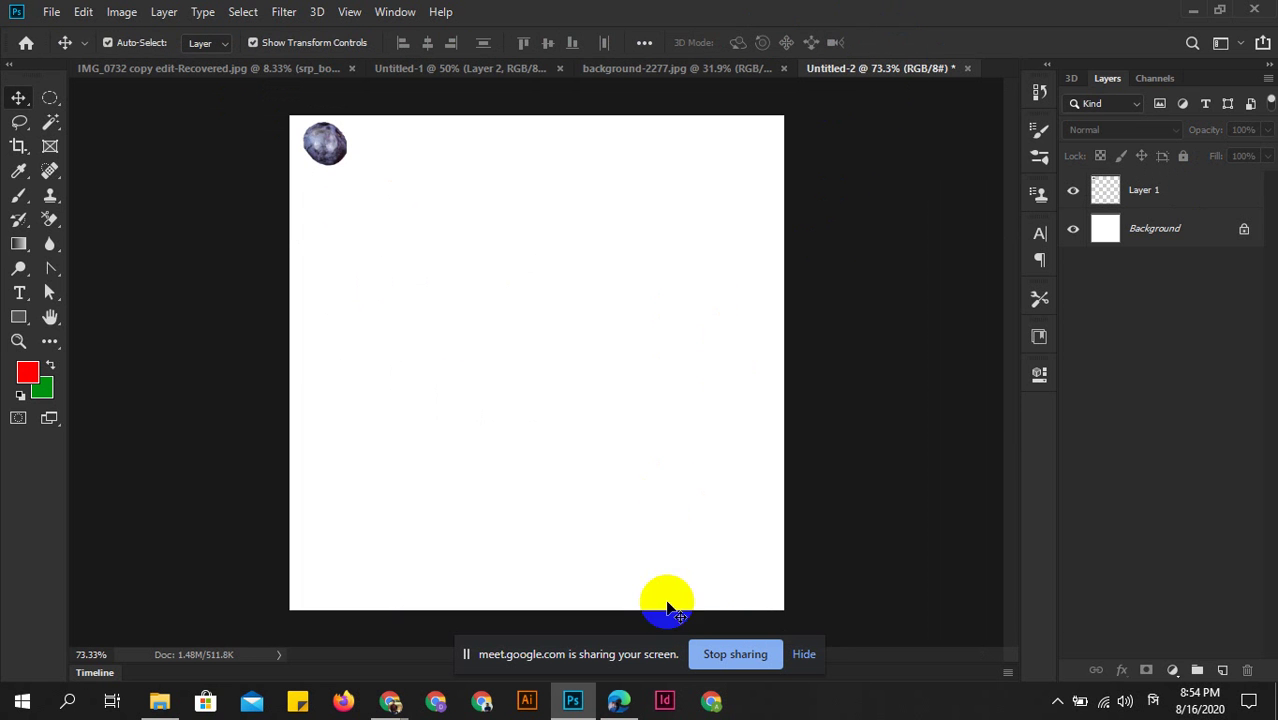
left_click(618, 700)
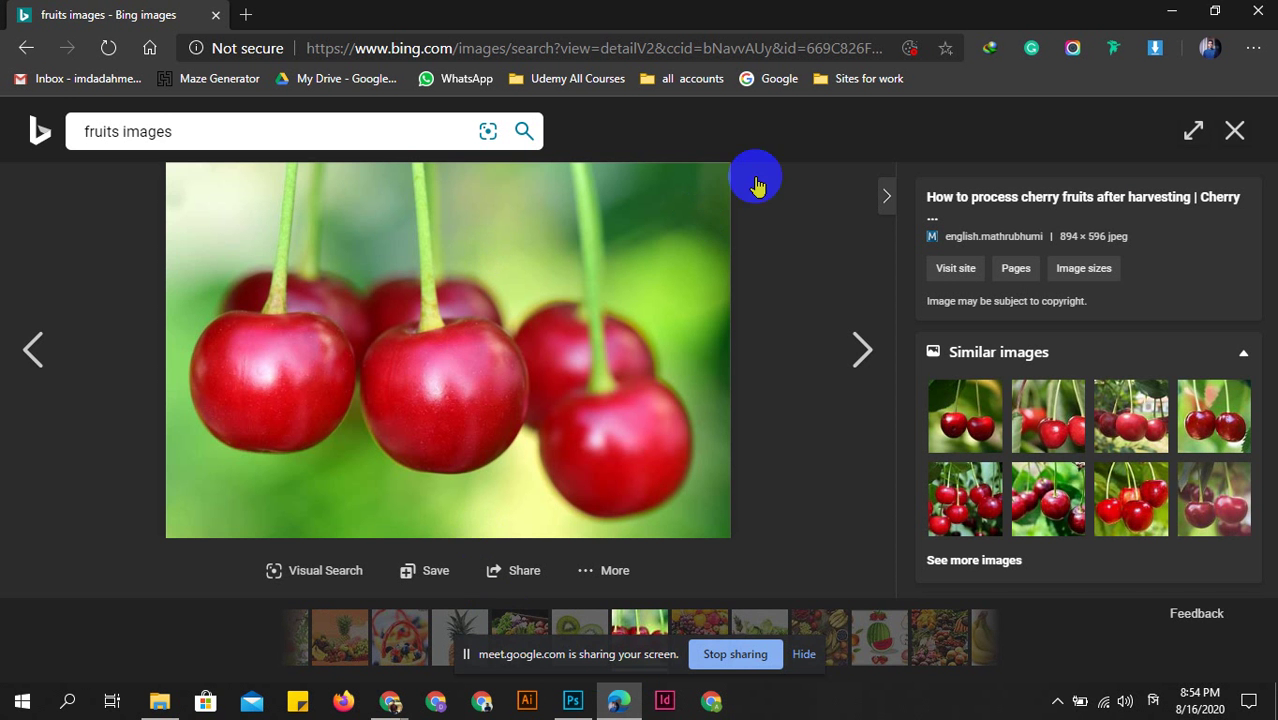
Browse the Bing fruit results, view the cherry picture, then minimise the browser.
left_click(1235, 131)
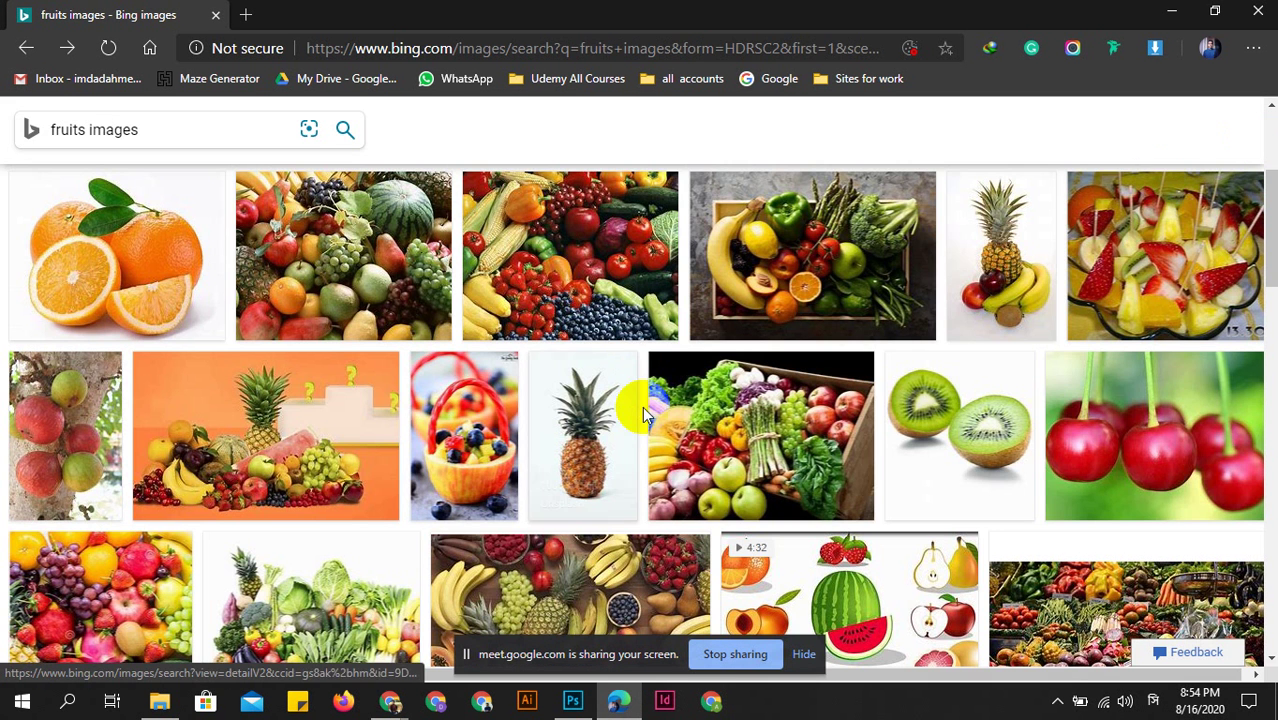
scroll(600, 400, "down", 3)
scroll(1180, 320, "up", 1)
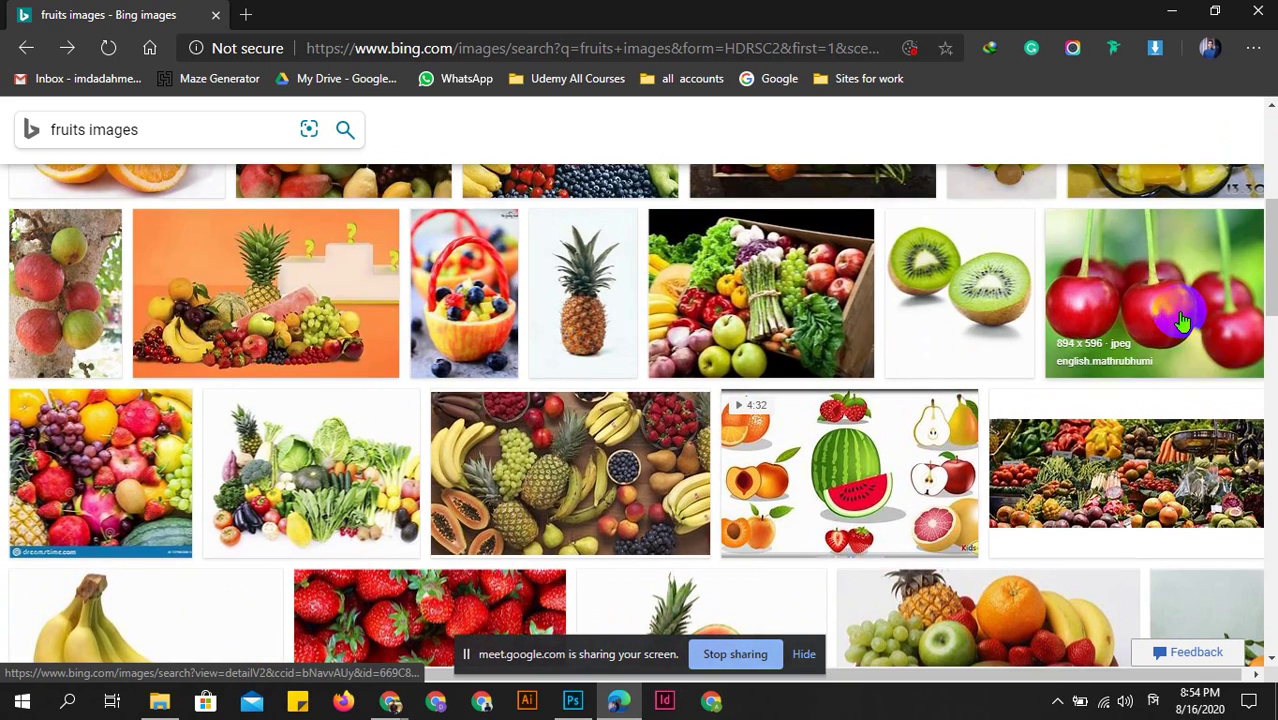
left_click(1180, 320)
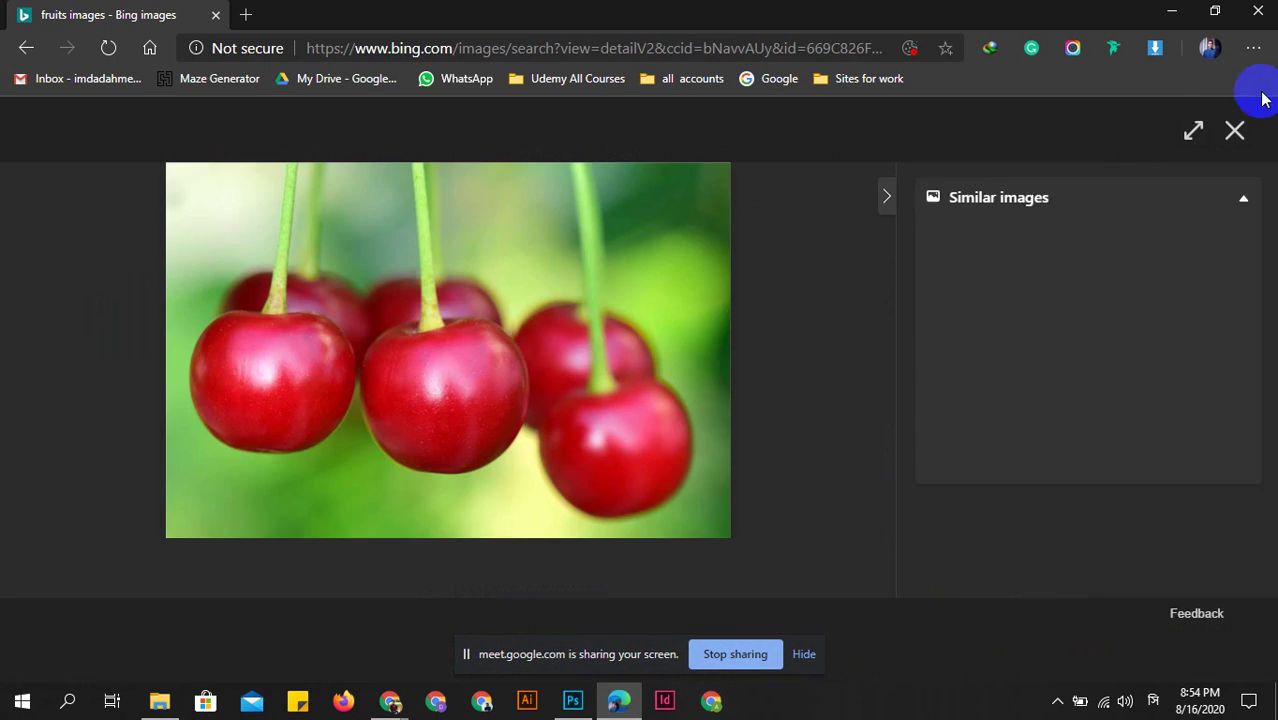
left_click(1236, 131)
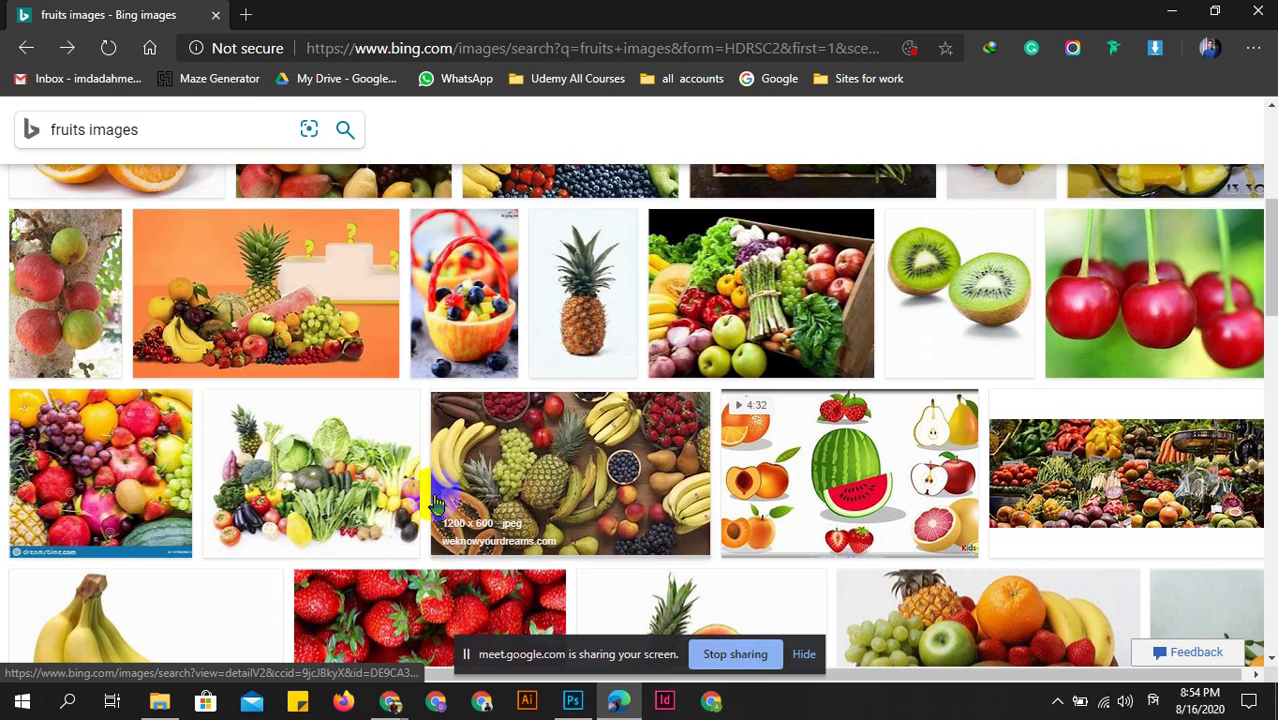
left_click(1172, 11)
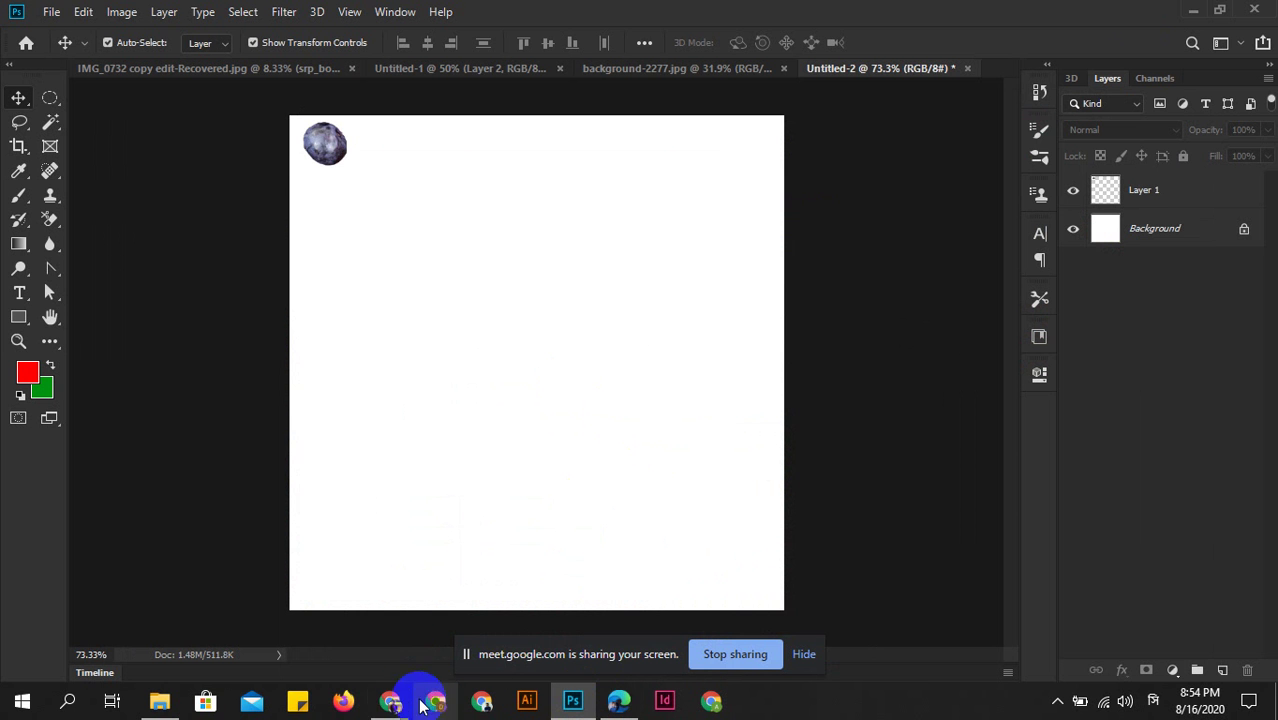
In background-2277.jpg, deselect the oval around the blueberry and return to the Move tool.
mouse_move(318, 128)
left_mouse_down()
mouse_move(686, 80)
mouse_move(725, 425)
left_mouse_up()
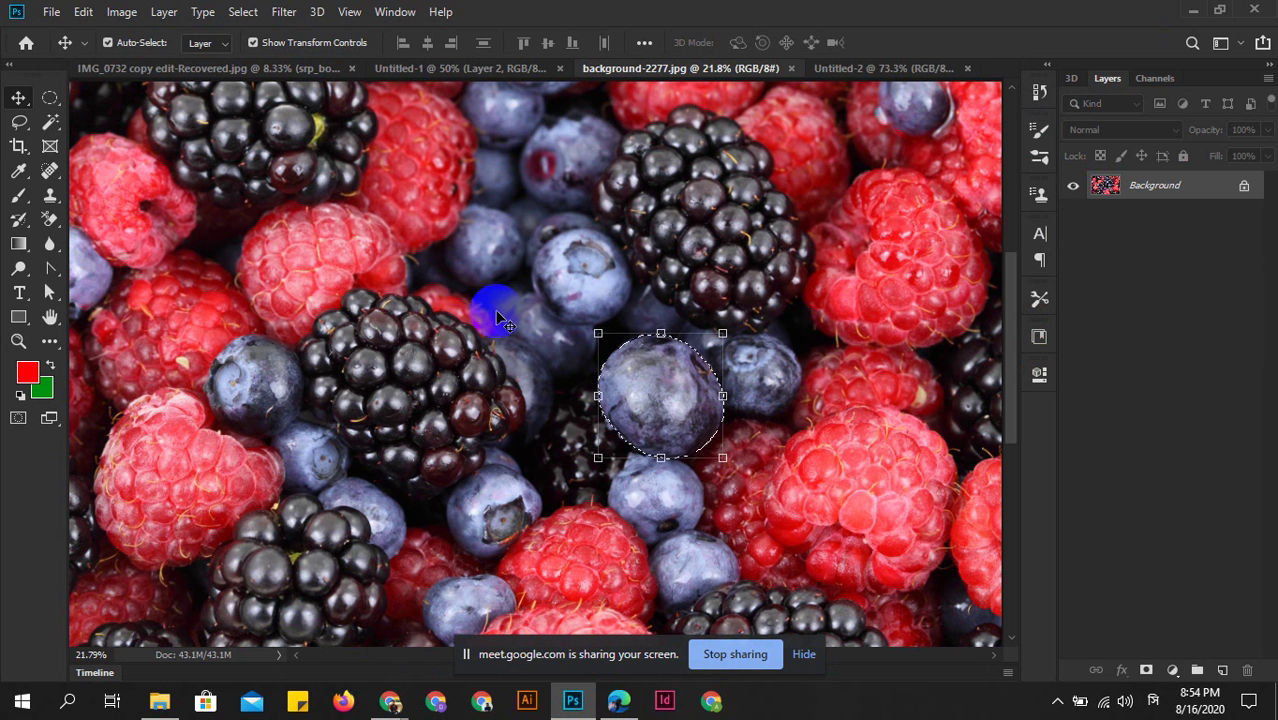
key("ctrl")
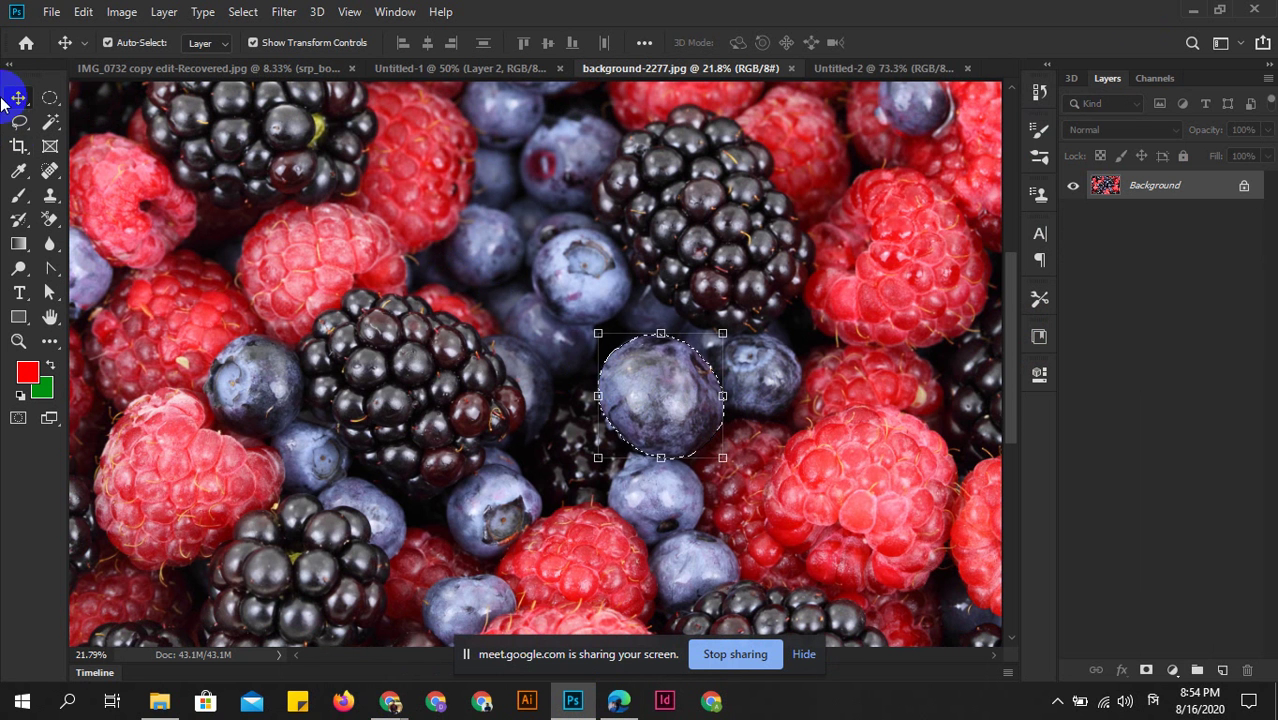
right_click(628, 418)
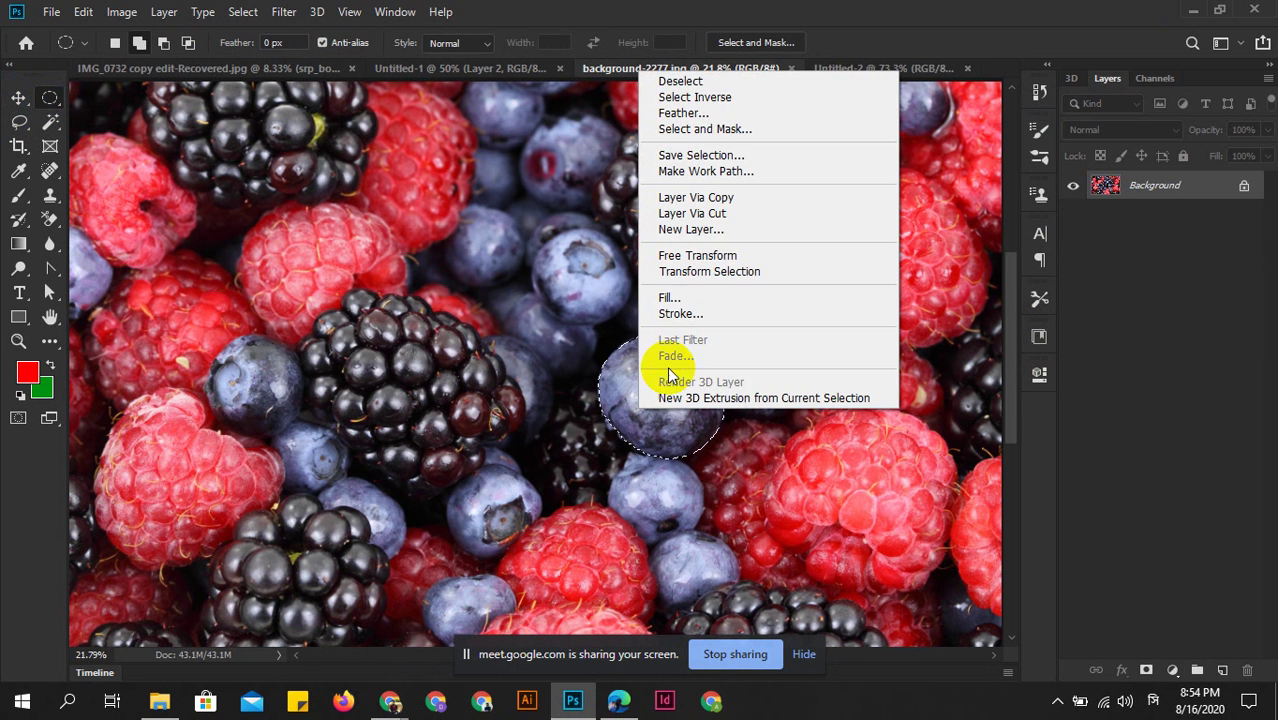
left_click(686, 84)
left_click(18, 98)
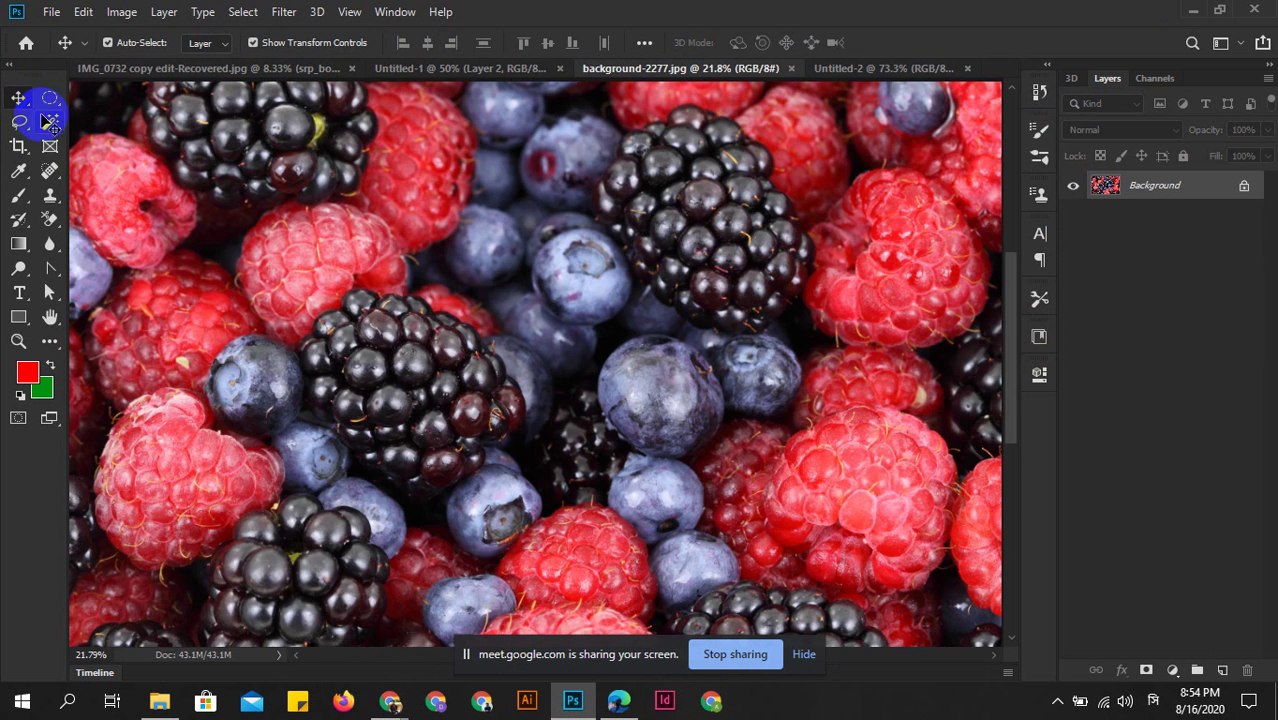
scroll(471, 437, "down", 3)
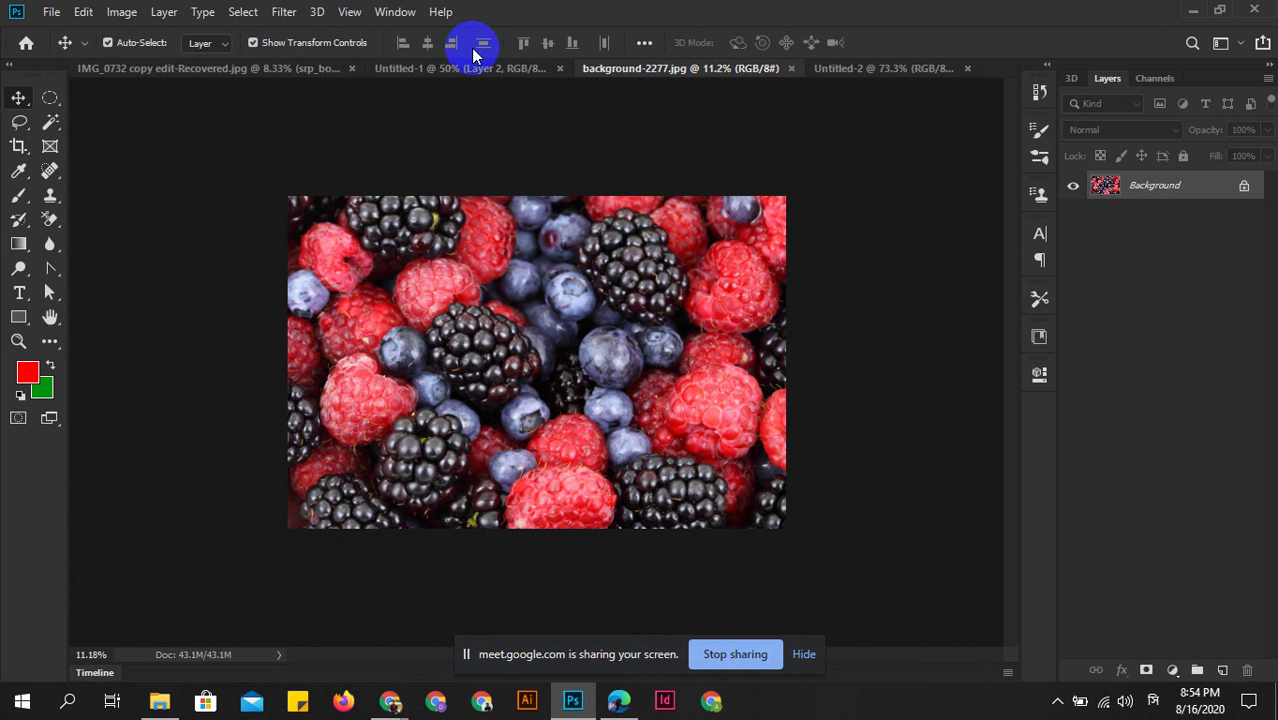
Check the Untitled-1 shapes document, deselecting Layer 2, then bring up the browser.
left_click(463, 68)
left_click(117, 166)
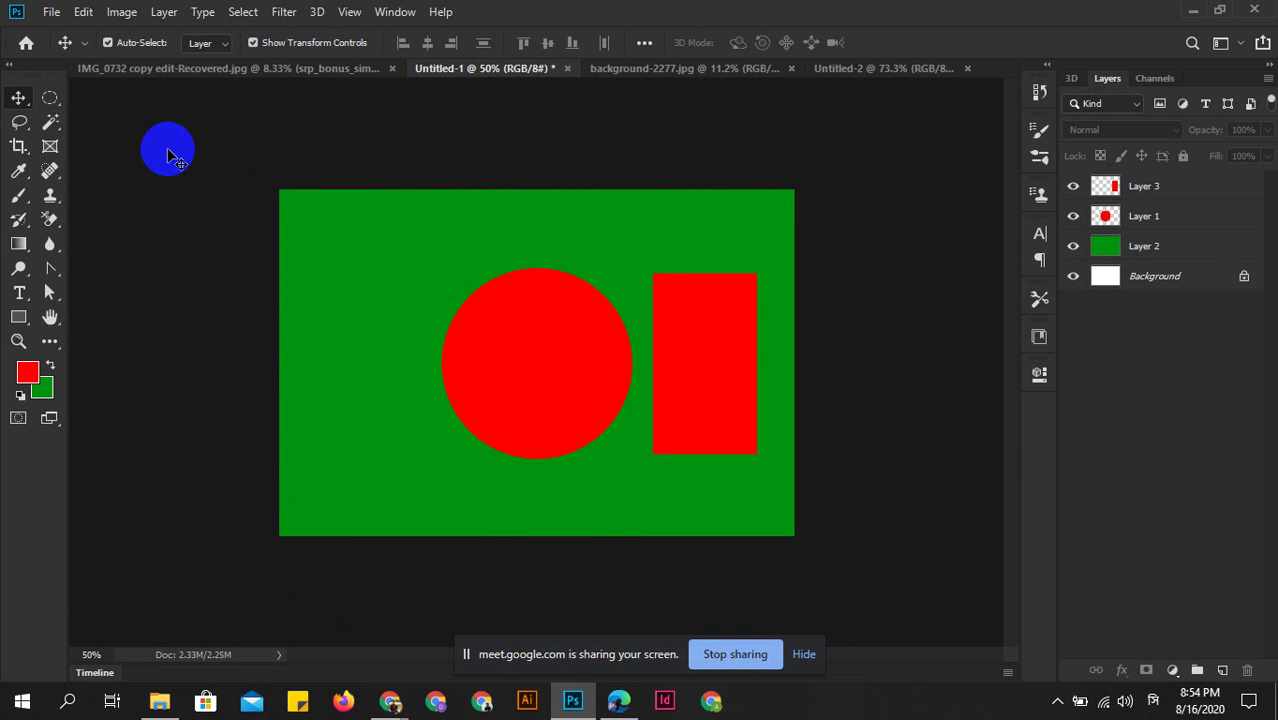
left_click(232, 266)
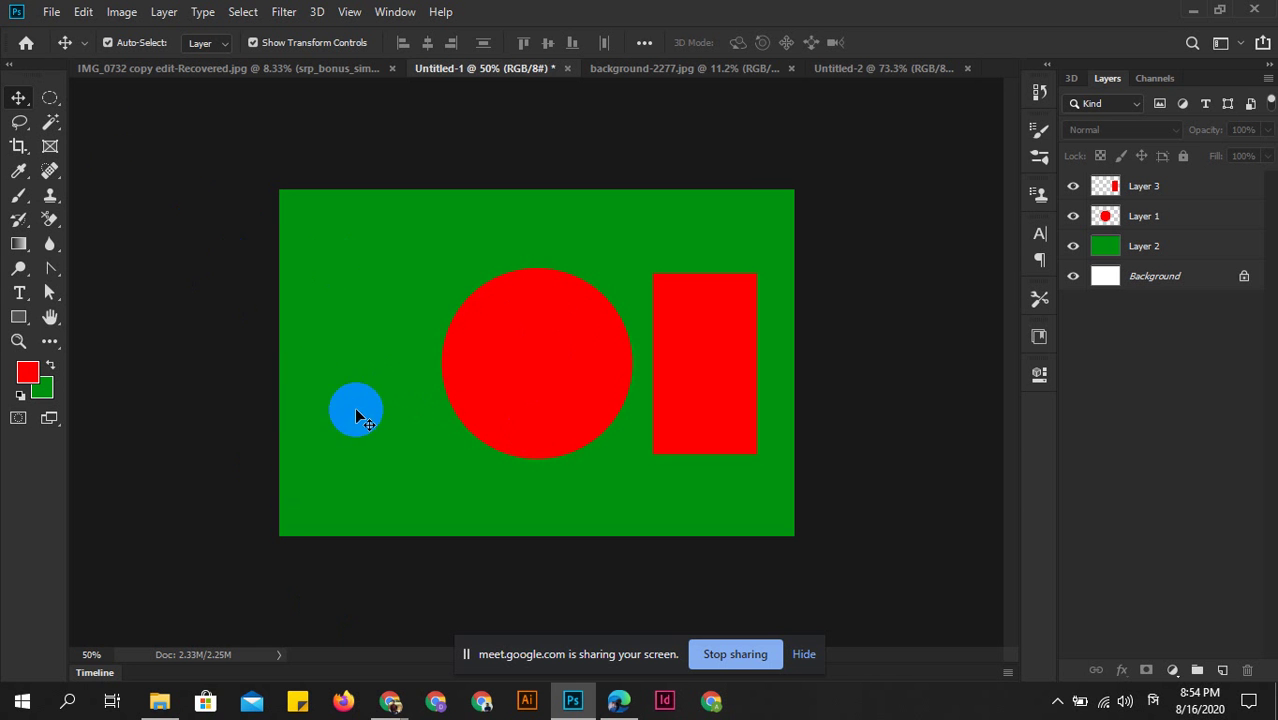
scroll(385, 450, "down", 1)
mouse_move(390, 701)
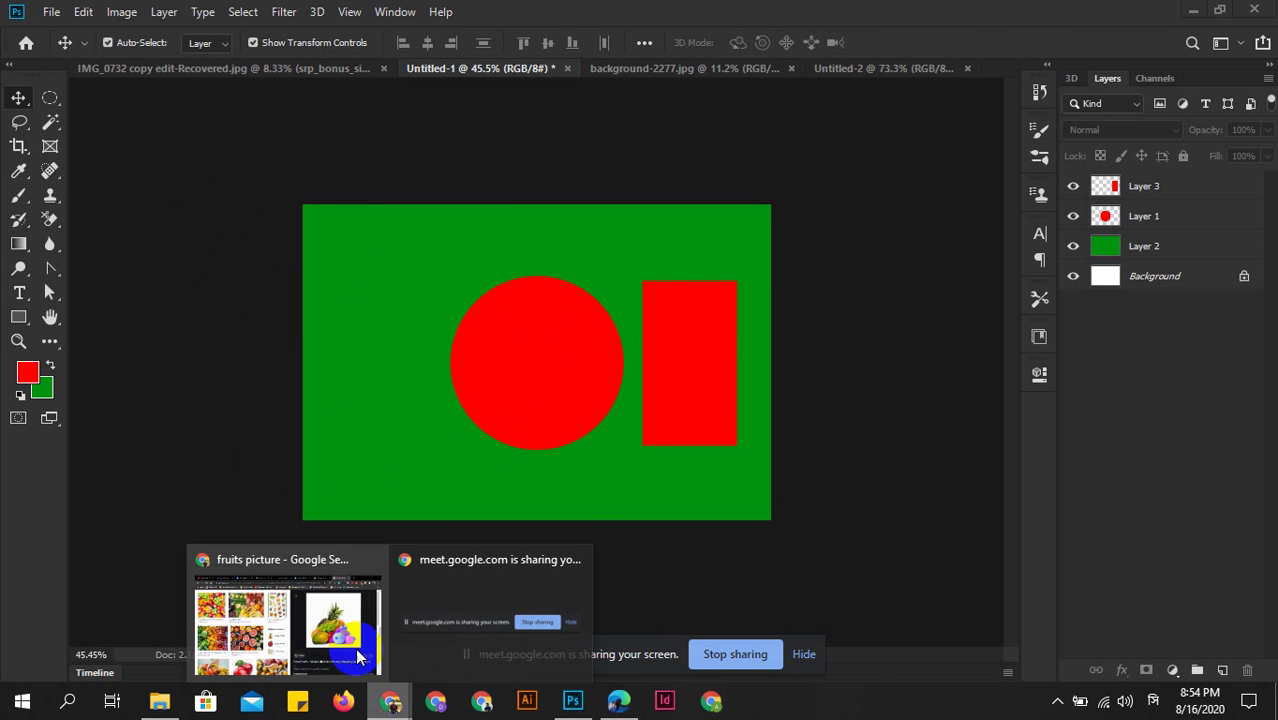
left_click(330, 620)
Scroll through the 'I will be your social media manager' gig and its $40 Basic package.
left_click(716, 14)
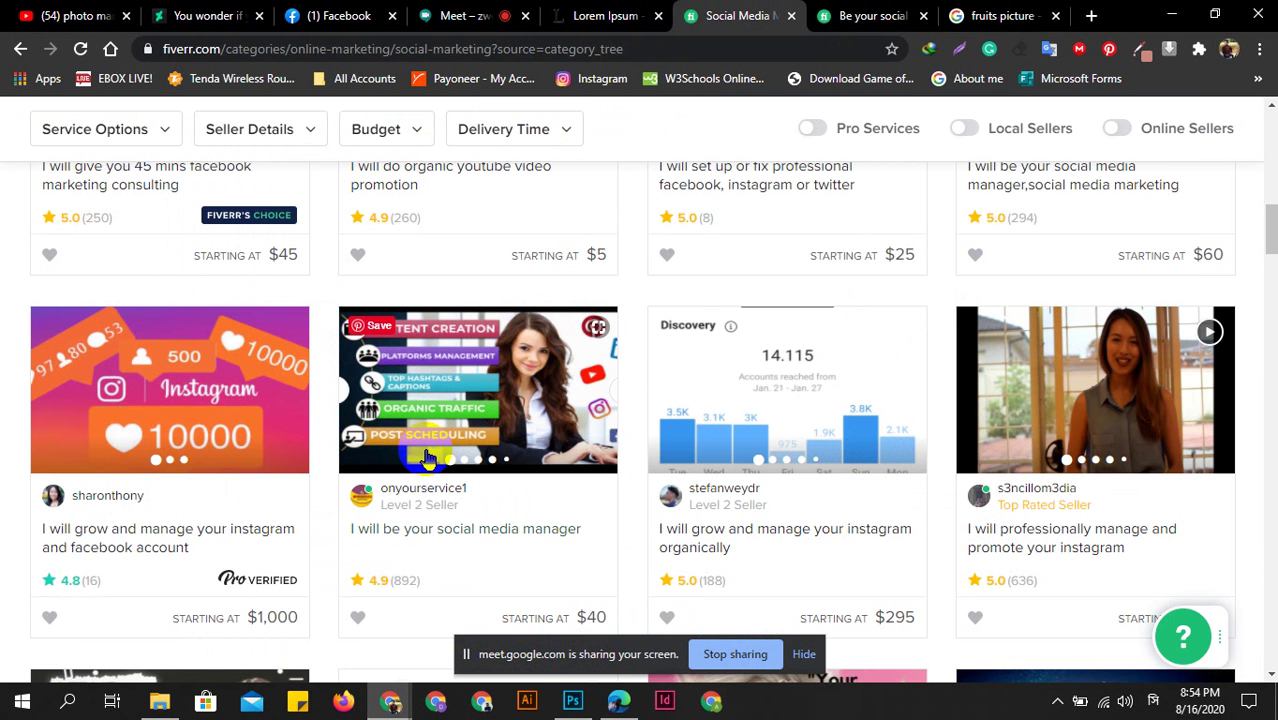
left_click(828, 14)
scroll(144, 311, "up", 3)
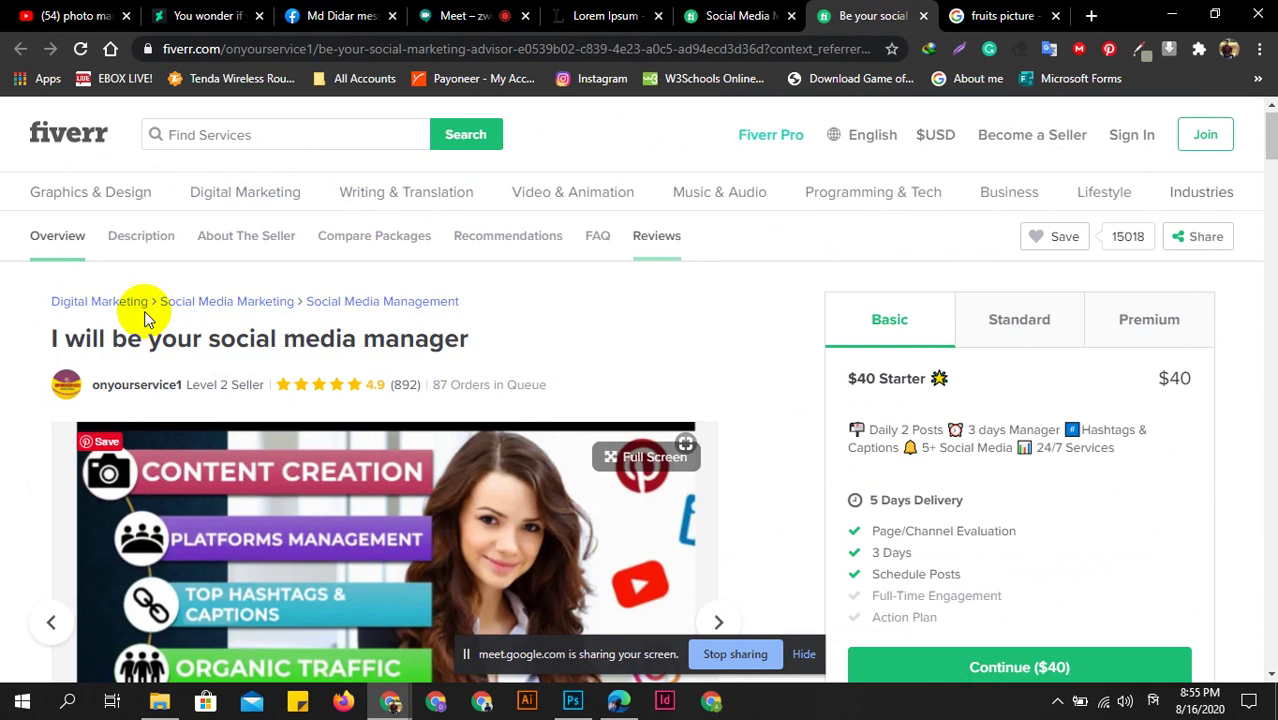
scroll(160, 320, "down", 3)
scroll(195, 350, "up", 1)
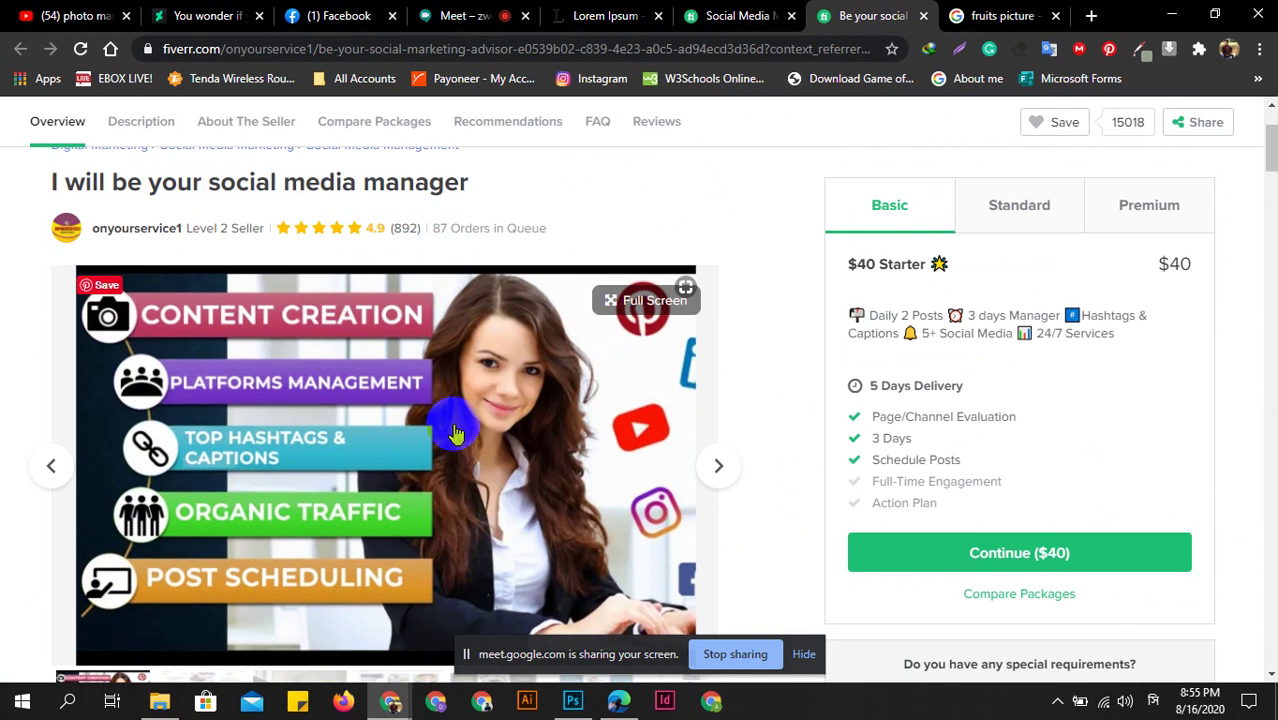
scroll(175, 362, "down", 1)
scroll(175, 362, "down", 1)
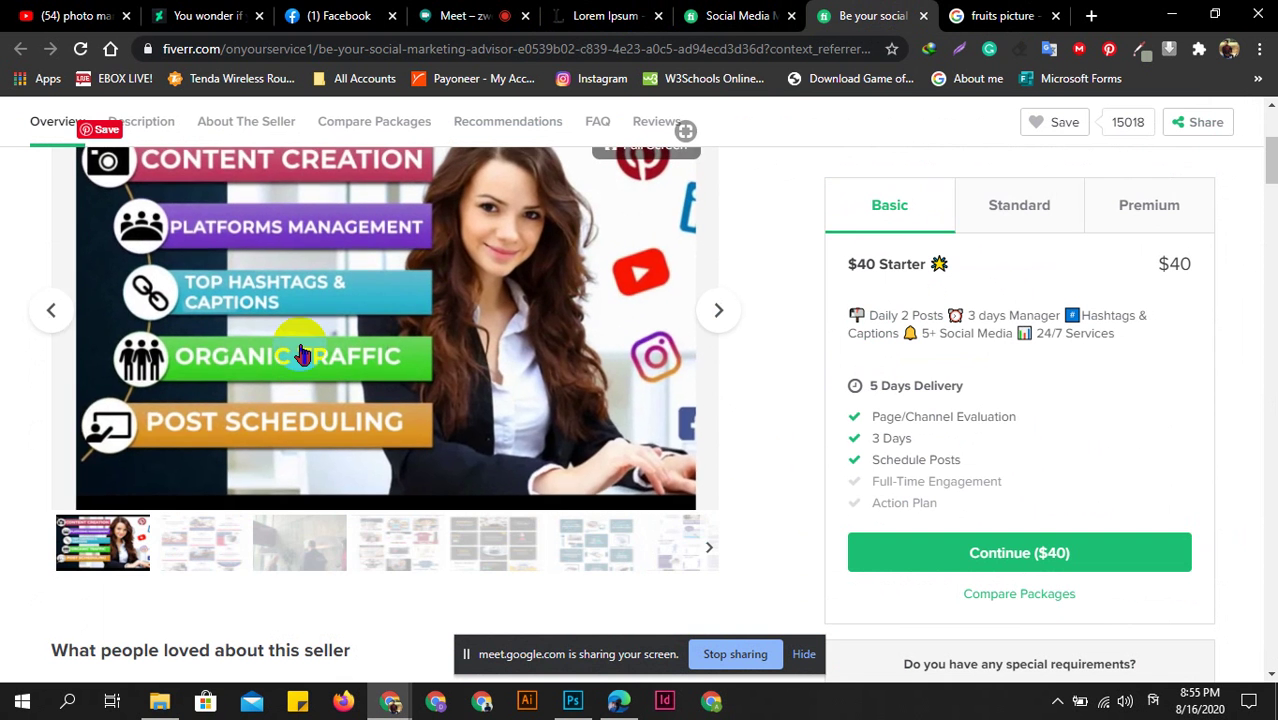
scroll(302, 356, "up", 1)
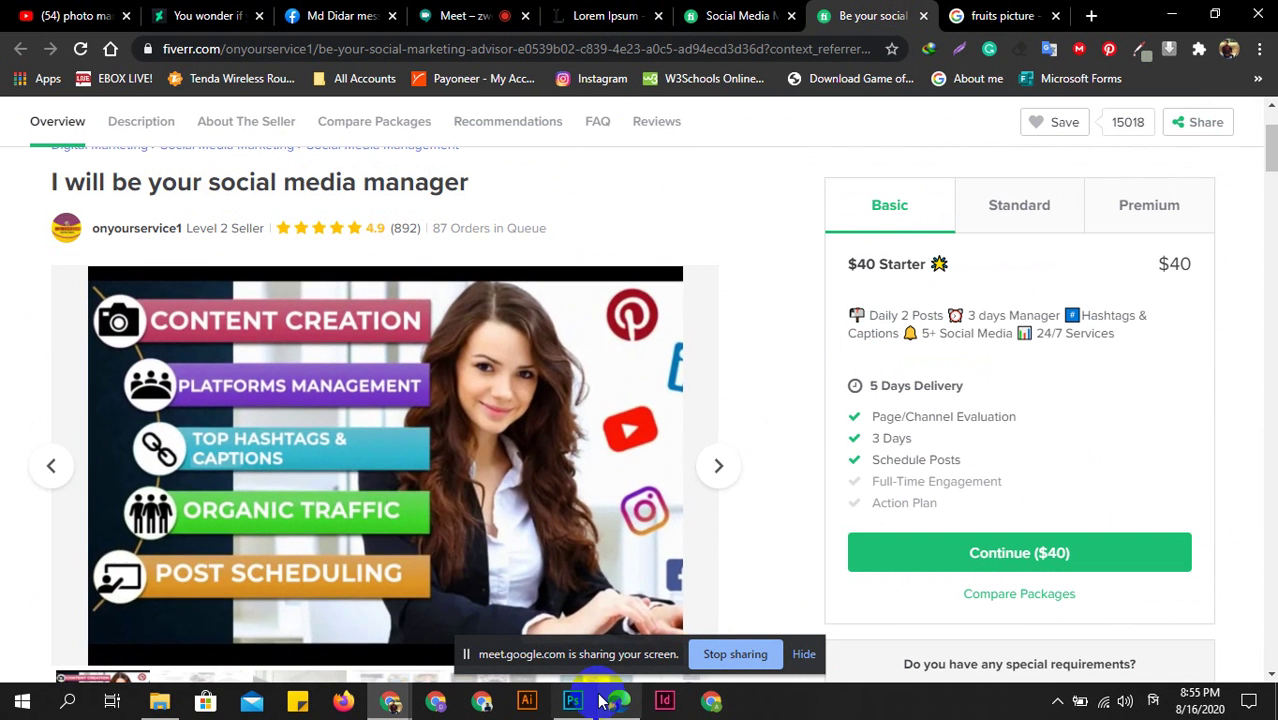
scroll(393, 432, "down", 1)
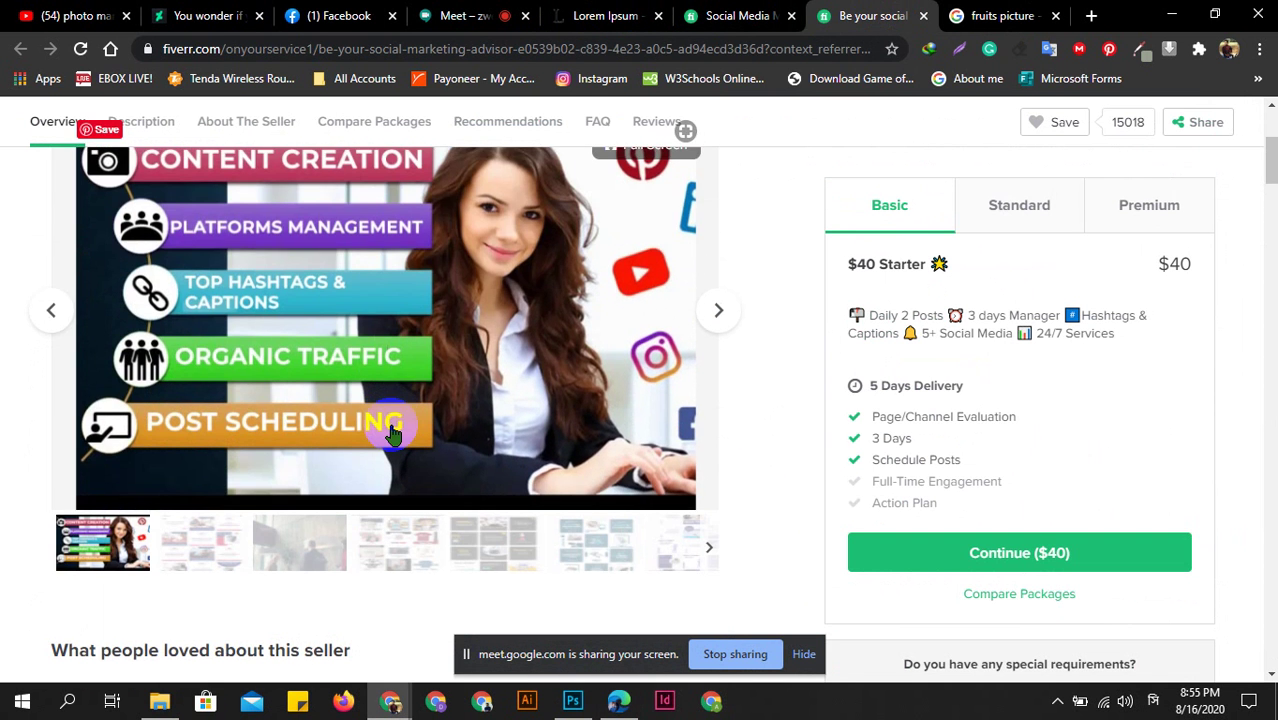
scroll(163, 398, "up", 1)
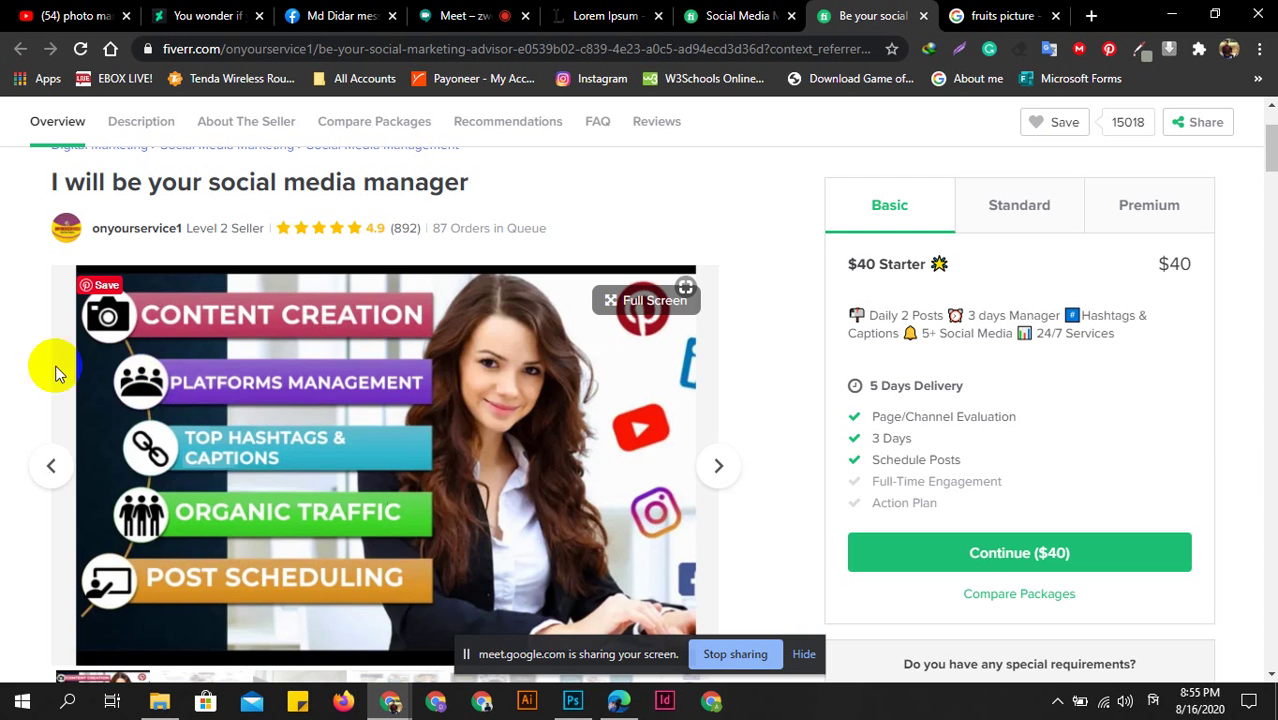
scroll(4, 378, "down", 1)
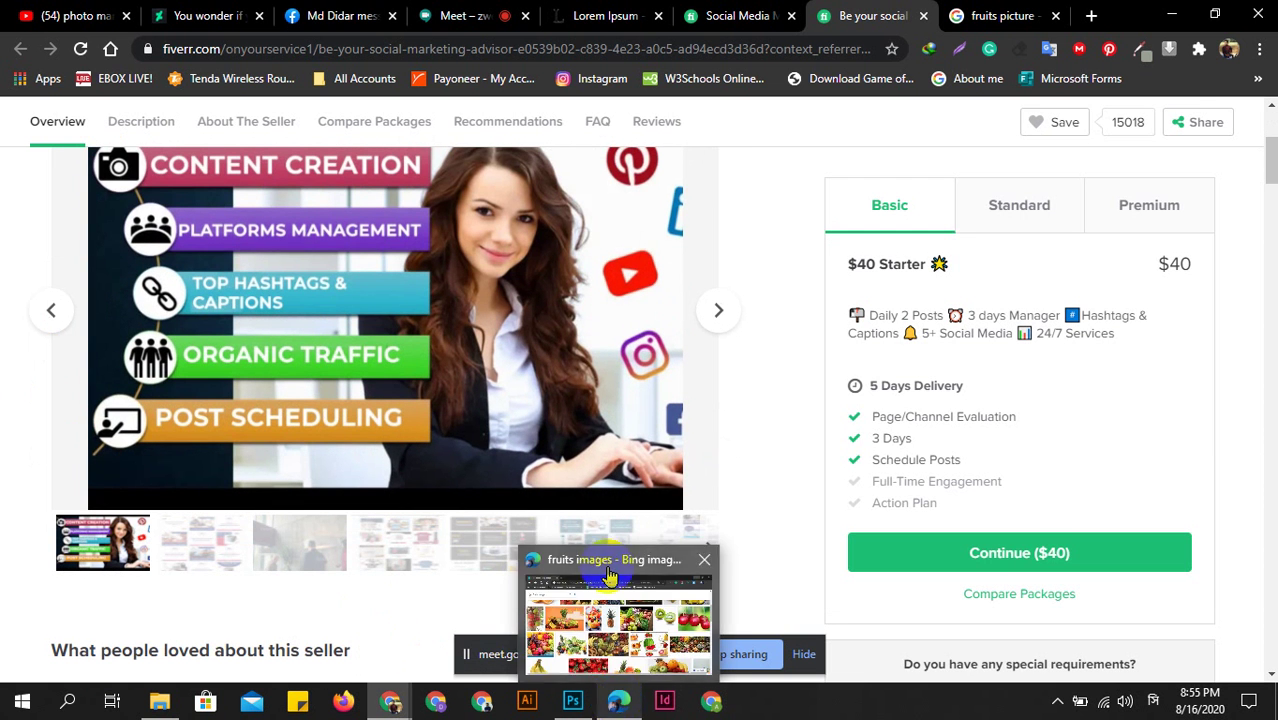
Return to the Google Meet call, keeping English (United States) as input language.
left_click(499, 15)
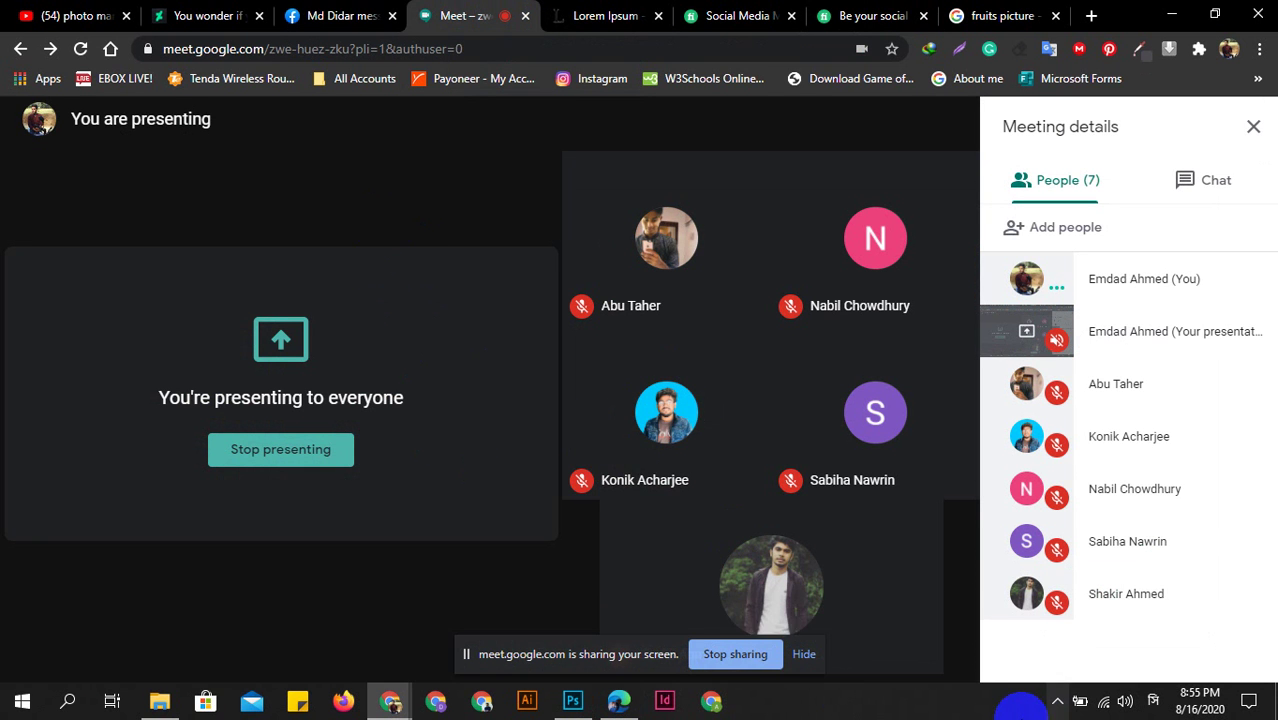
left_click(1153, 700)
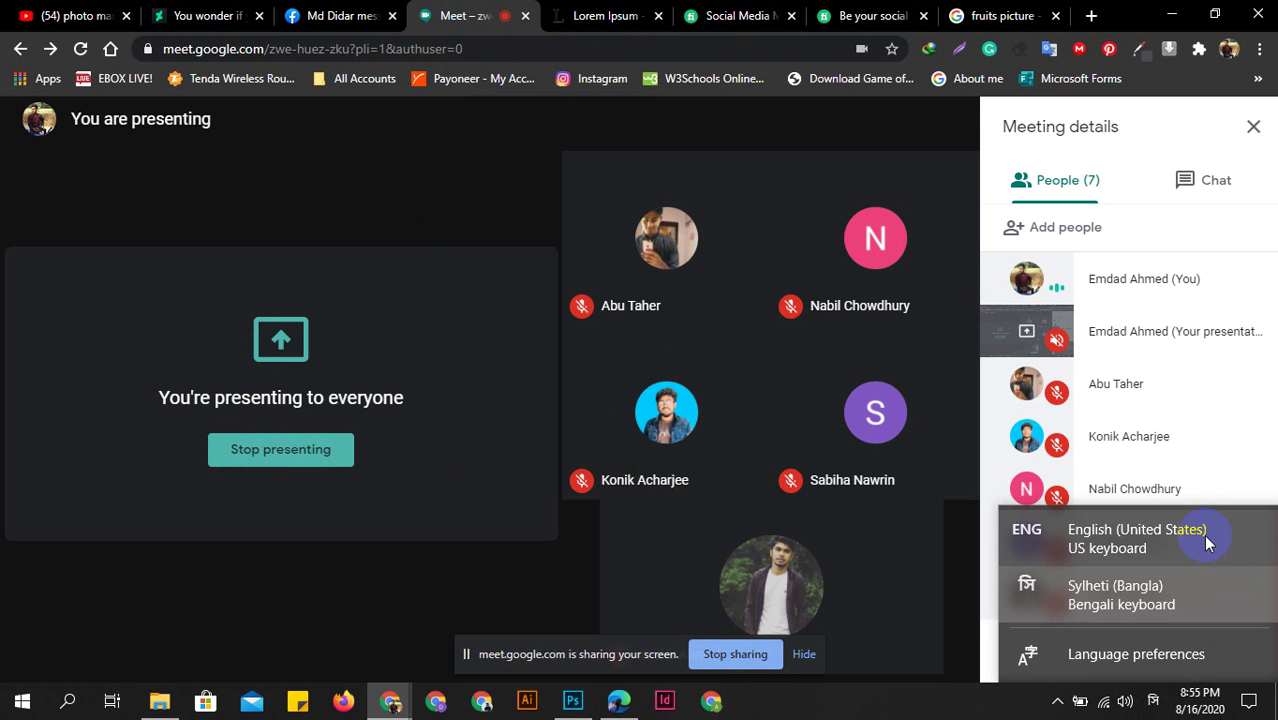
left_click(1206, 543)
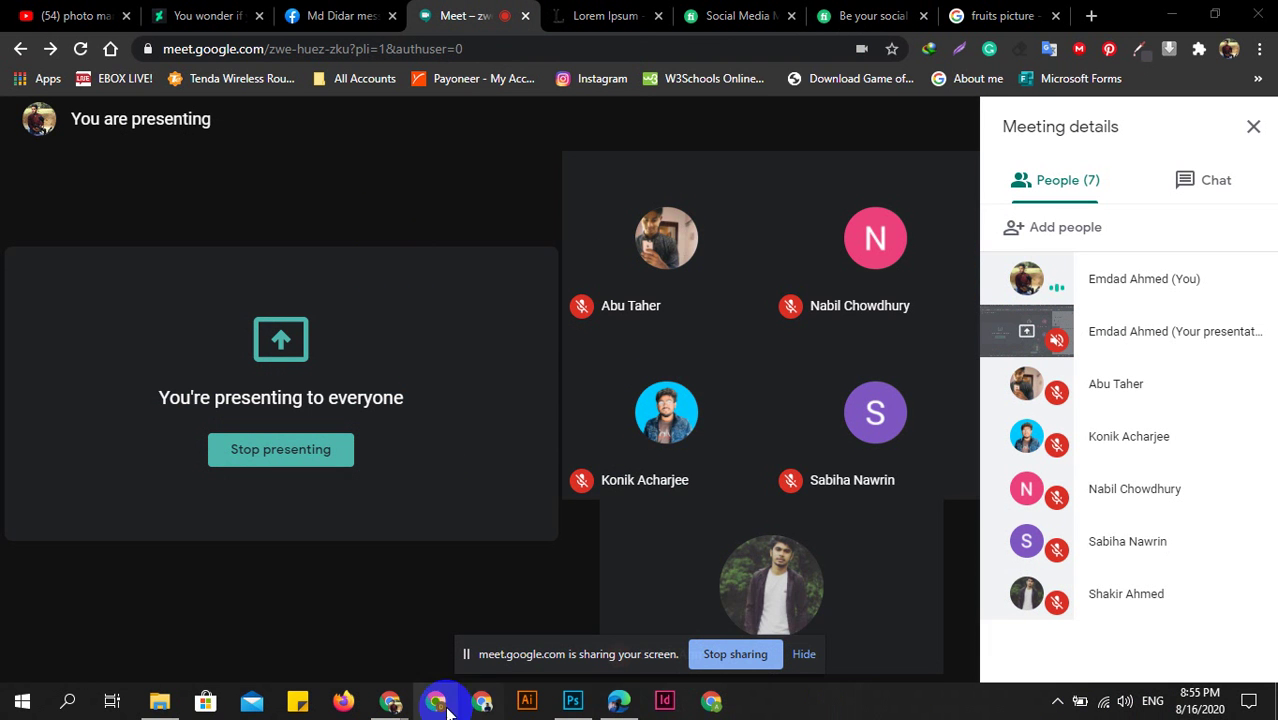
mouse_move(387, 176)
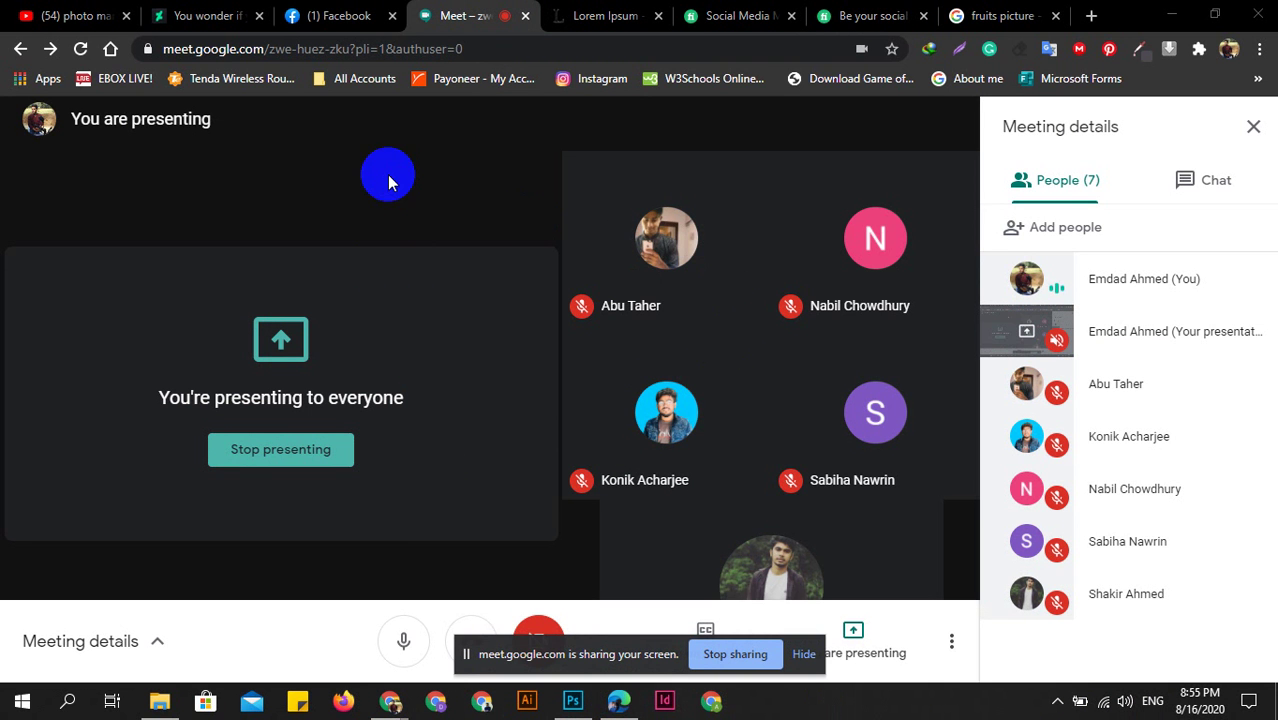
Send the chat message about 50 items with tree tools and the 'three*' correction.
left_click(1197, 200)
type("50 items selection with tree tools.")
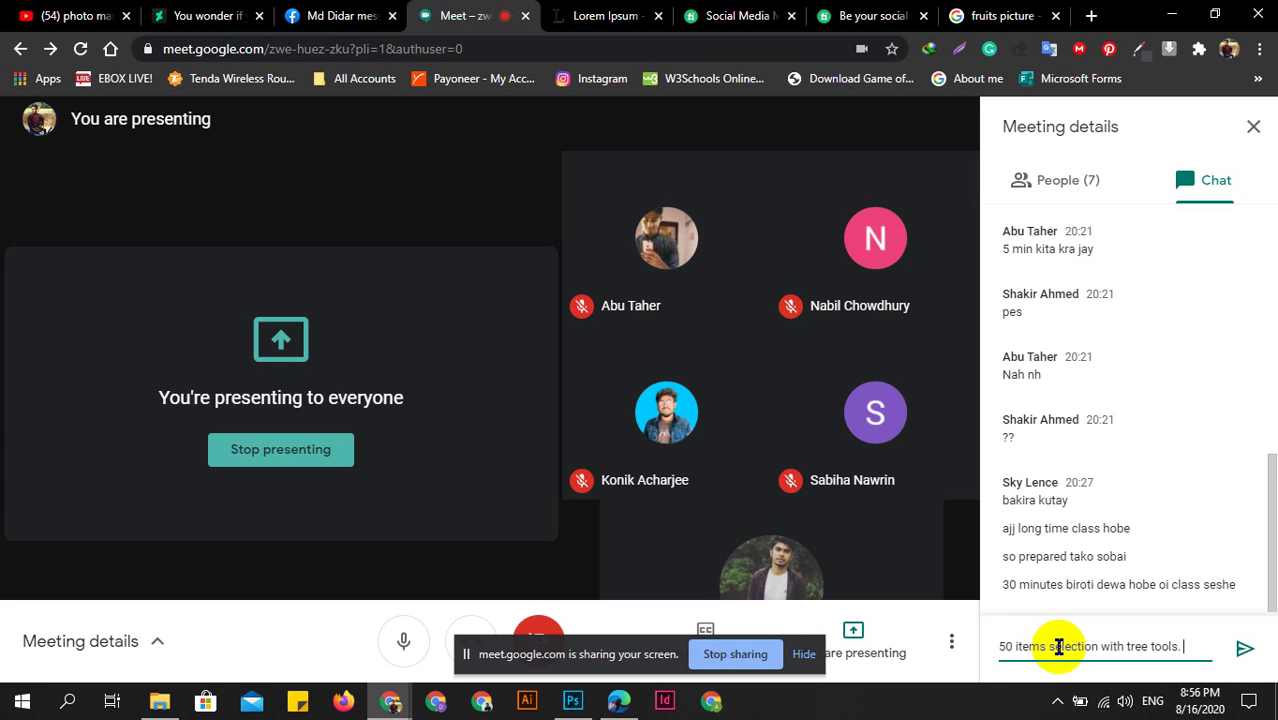
key("Return")
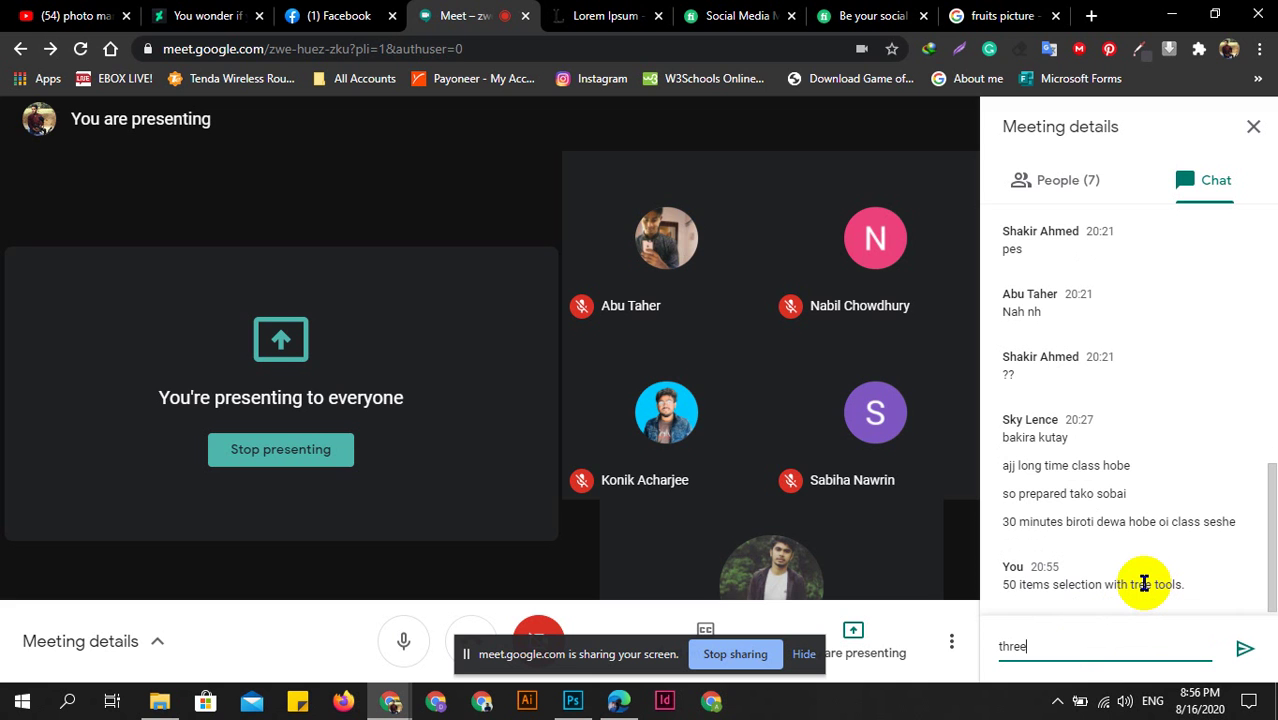
key("Return")
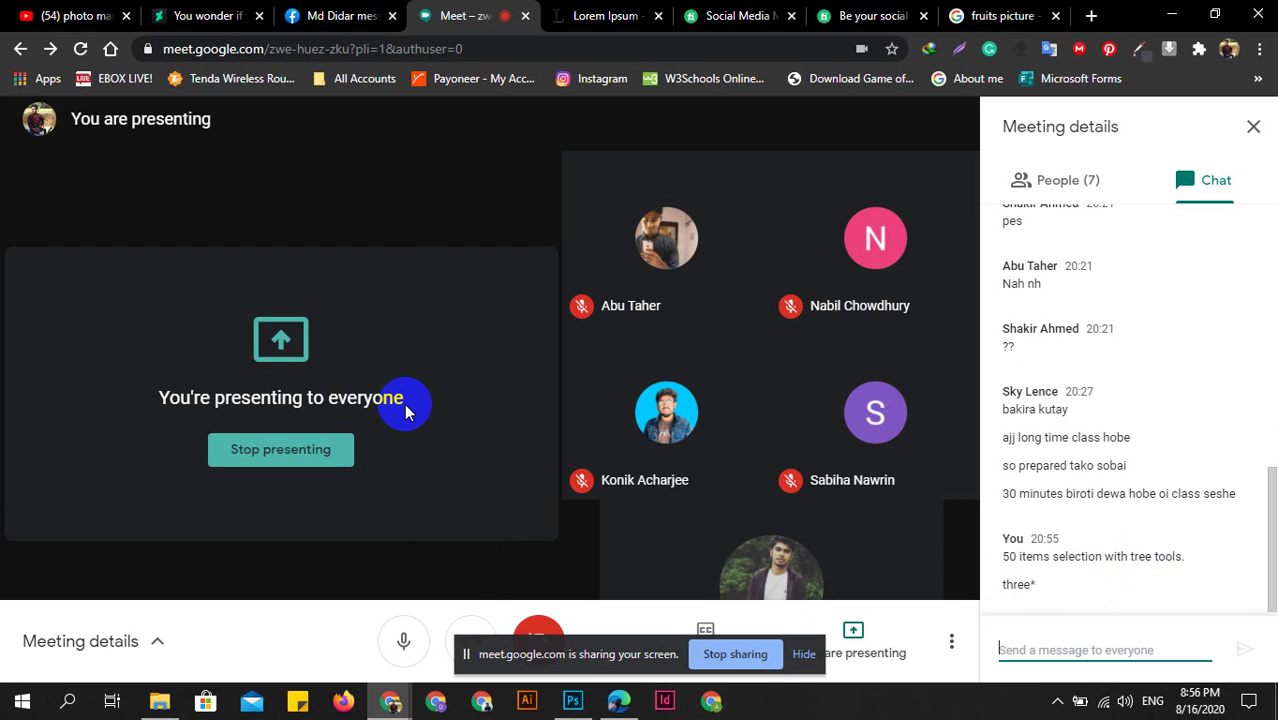
mouse_move(666, 440)
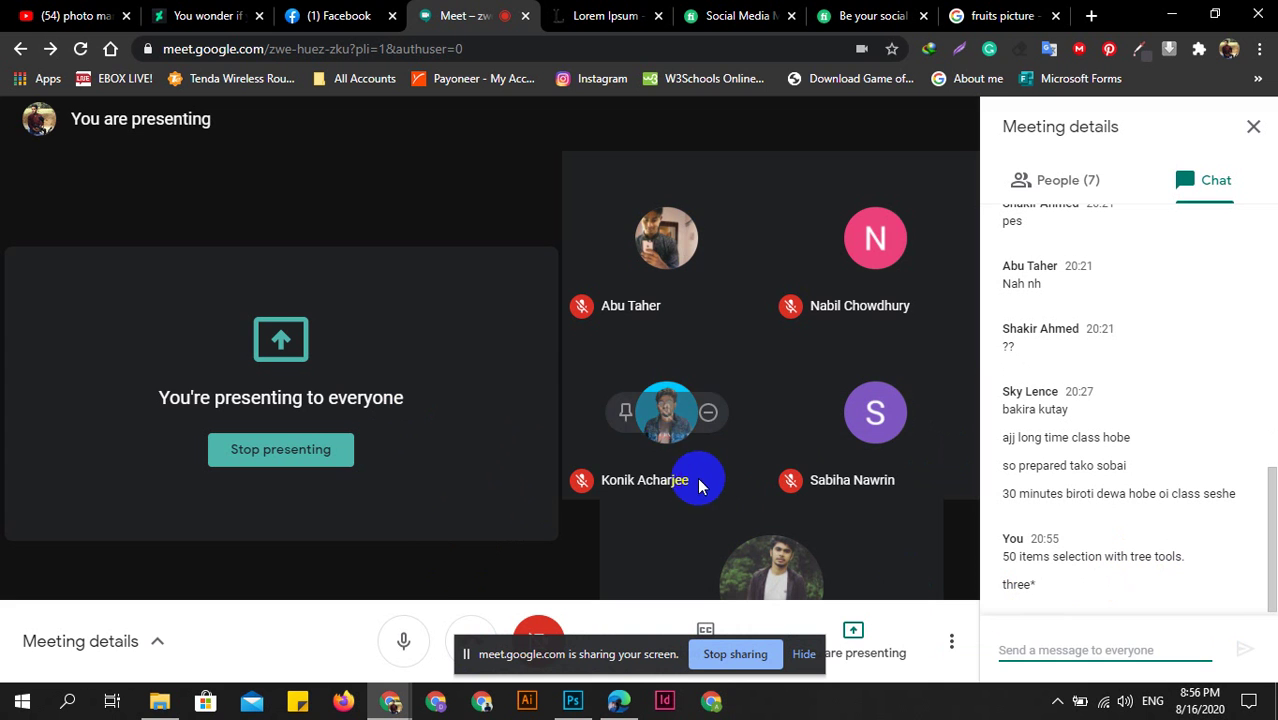
left_click(665, 415)
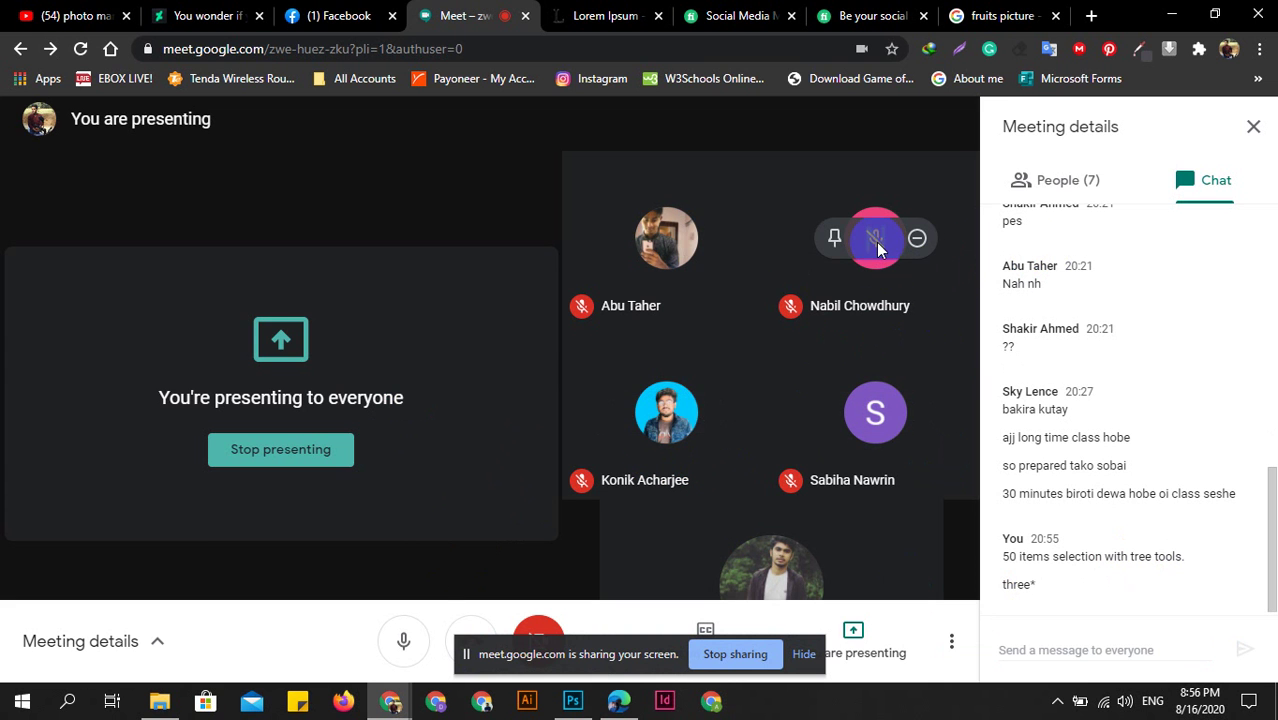
mouse_move(875, 265)
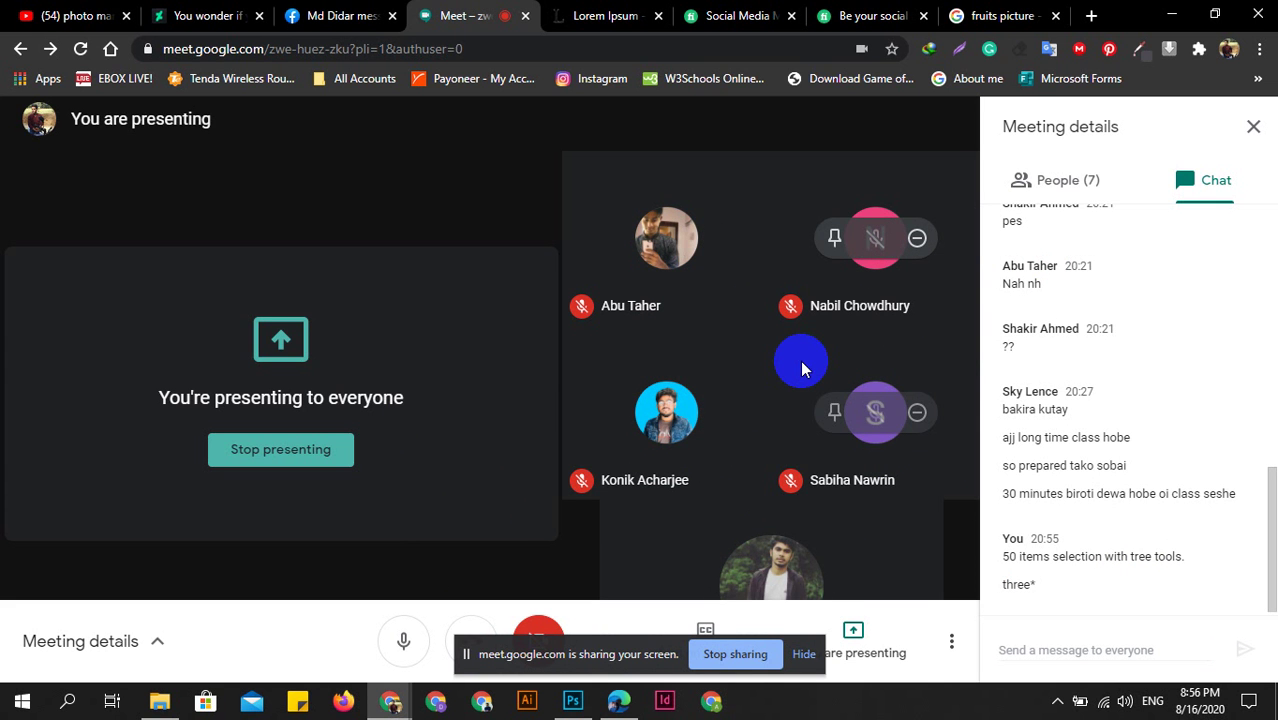
left_click(1076, 185)
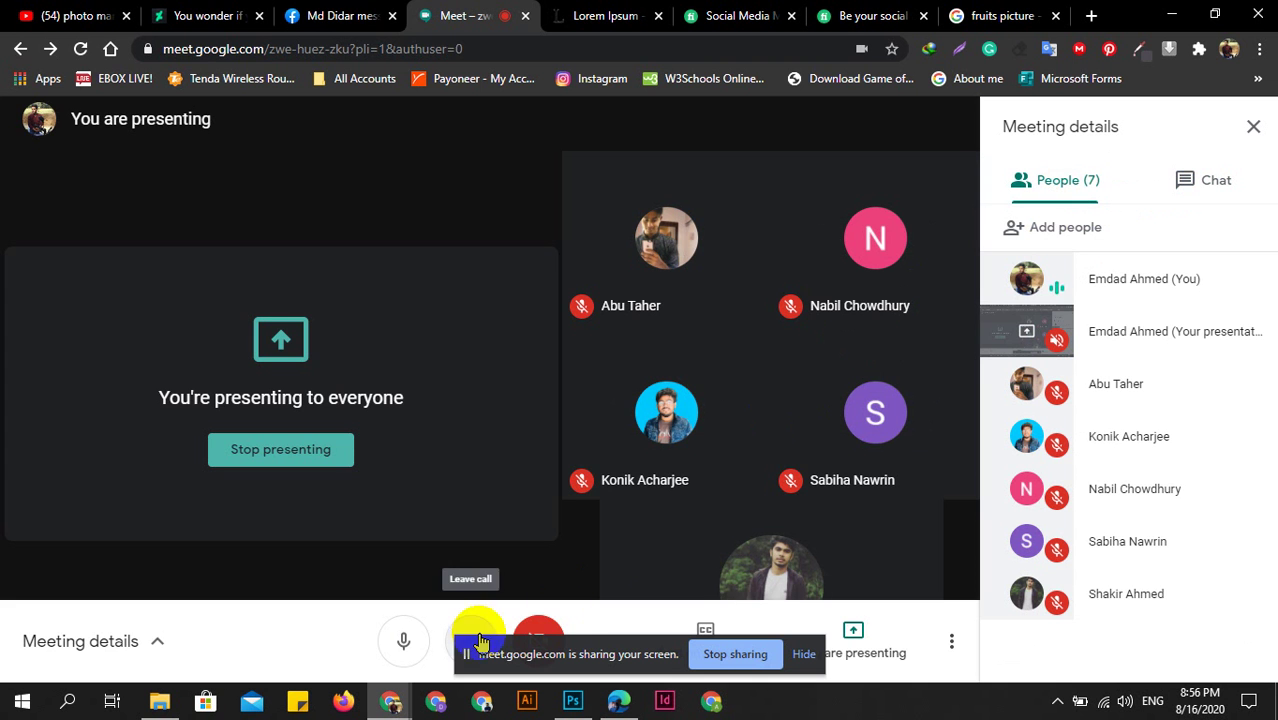
Stop screen sharing, toggle the microphone off and back on, and return to Photoshop.
left_click(731, 652)
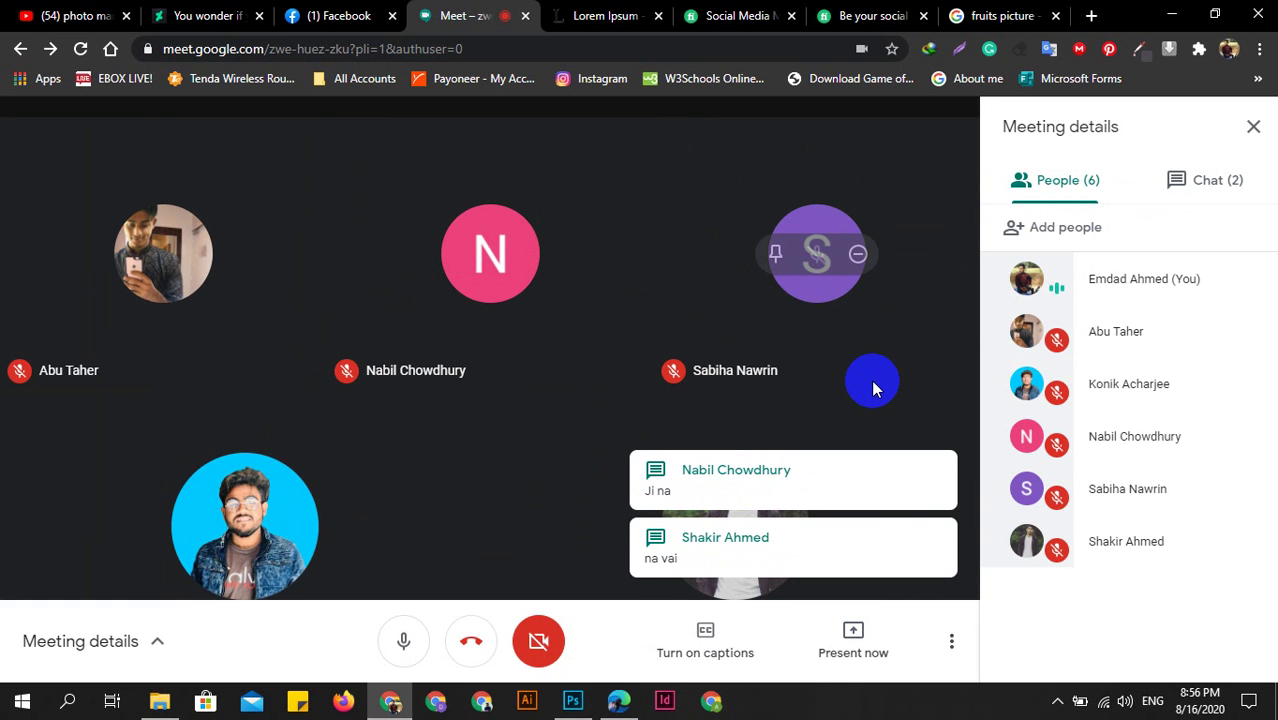
left_click(418, 652)
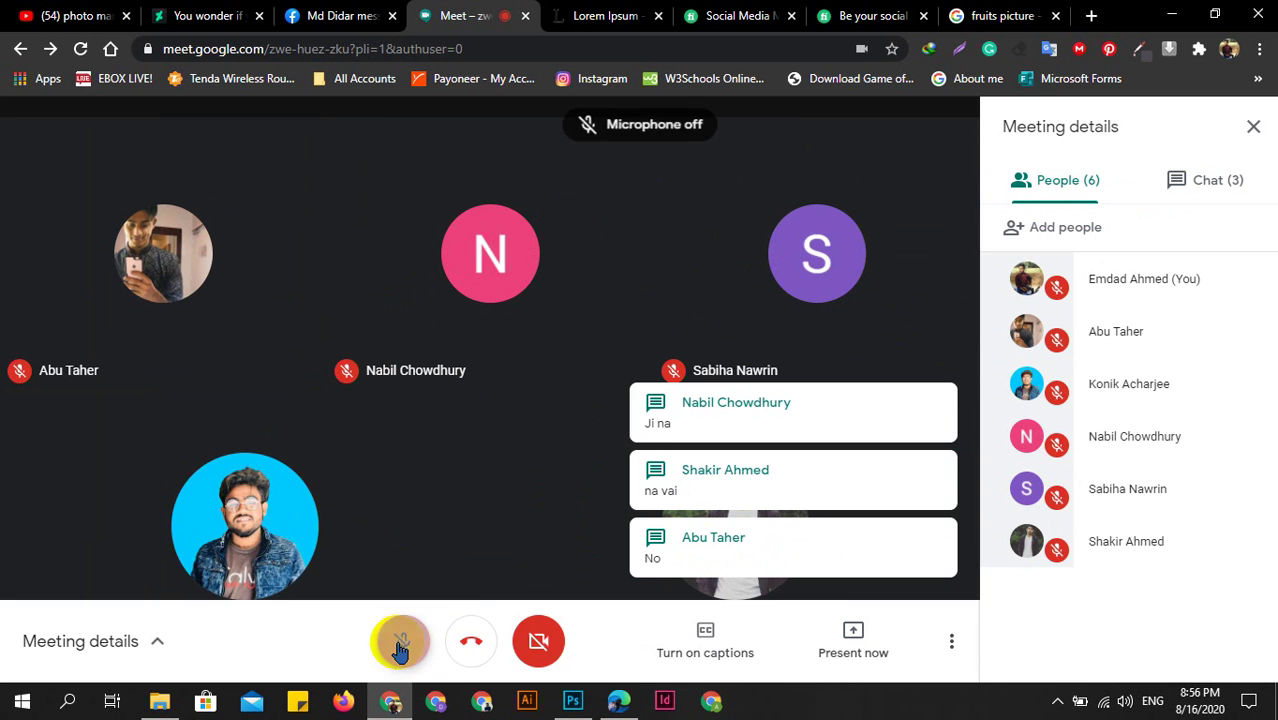
left_click(1180, 180)
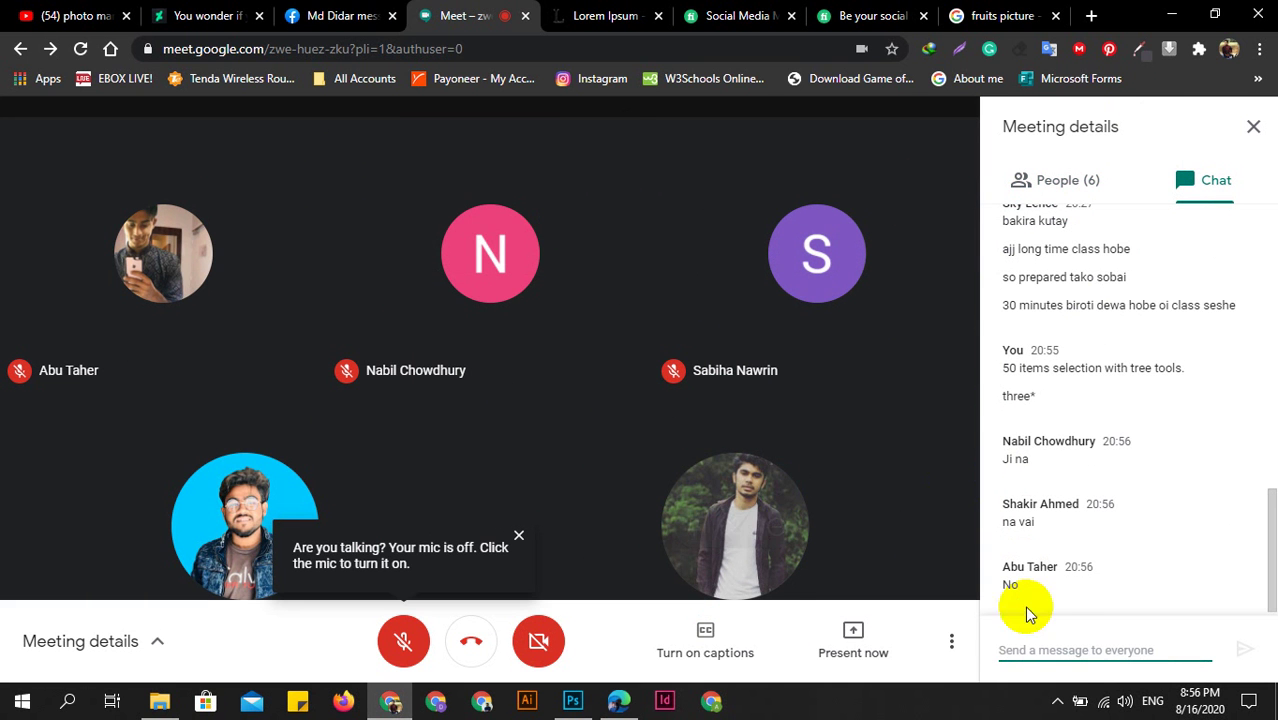
left_click(405, 645)
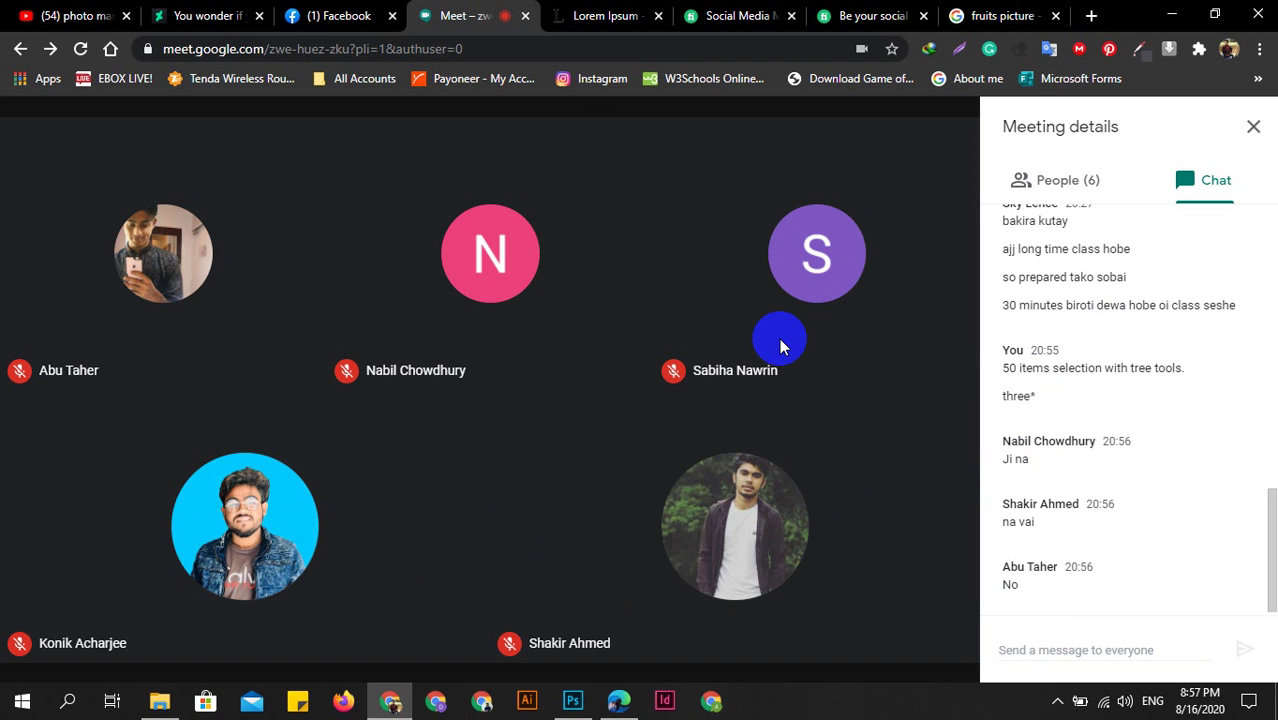
left_click(575, 701)
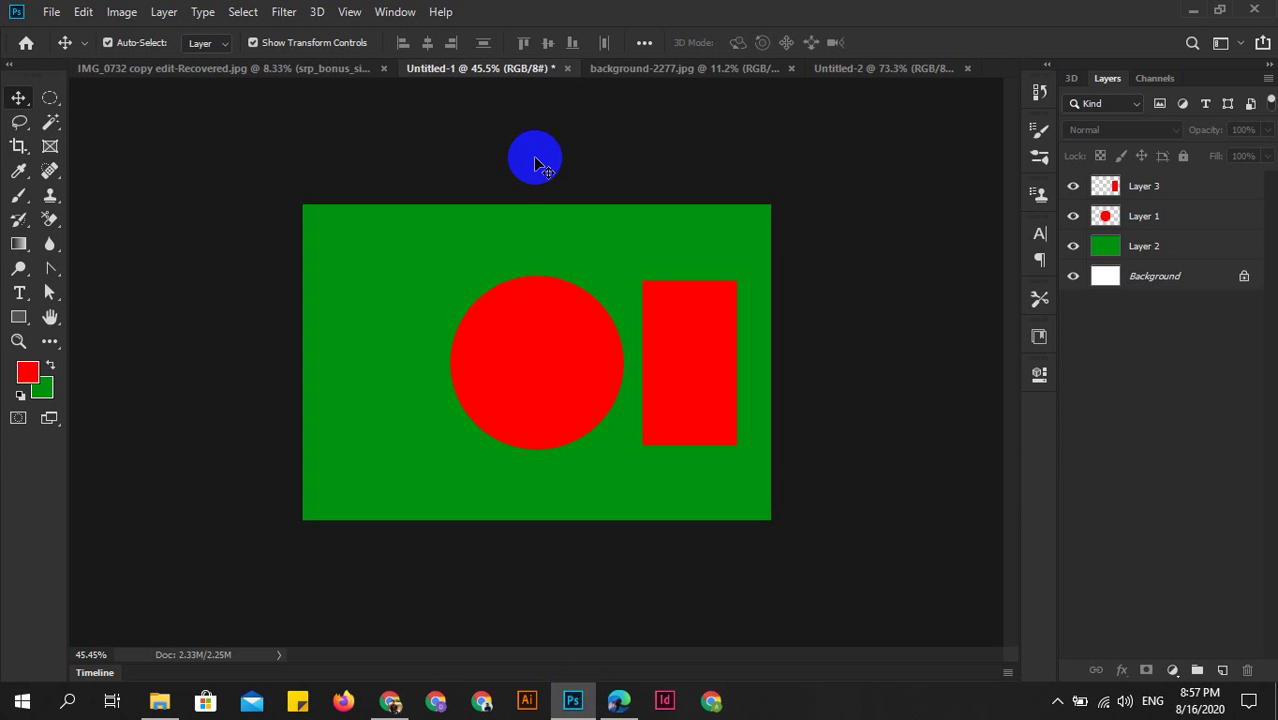
In Untitled-2, nudge the blueberry to the top-left and open File > Save.
left_click(683, 72)
left_click_drag(650, 157, 805, 110)
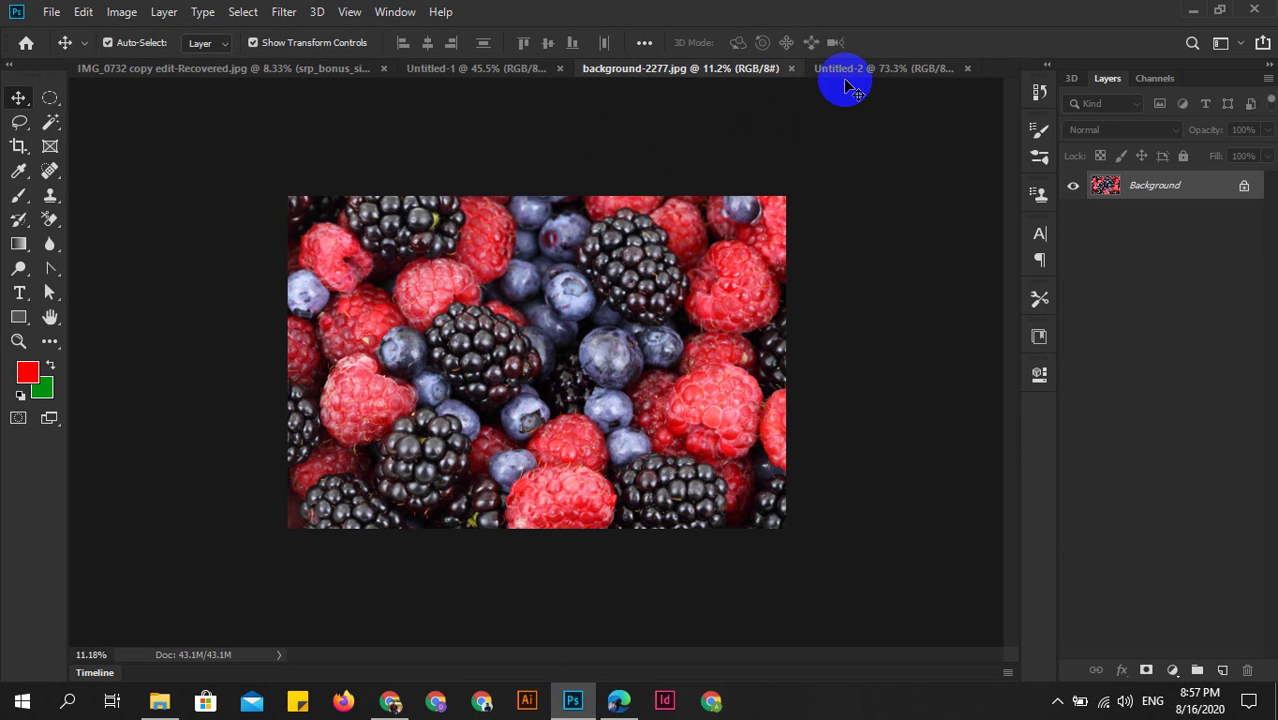
mouse_move(265, 151)
left_mouse_down()
mouse_move(300, 142)
mouse_move(309, 163)
left_mouse_up()
left_click(51, 11)
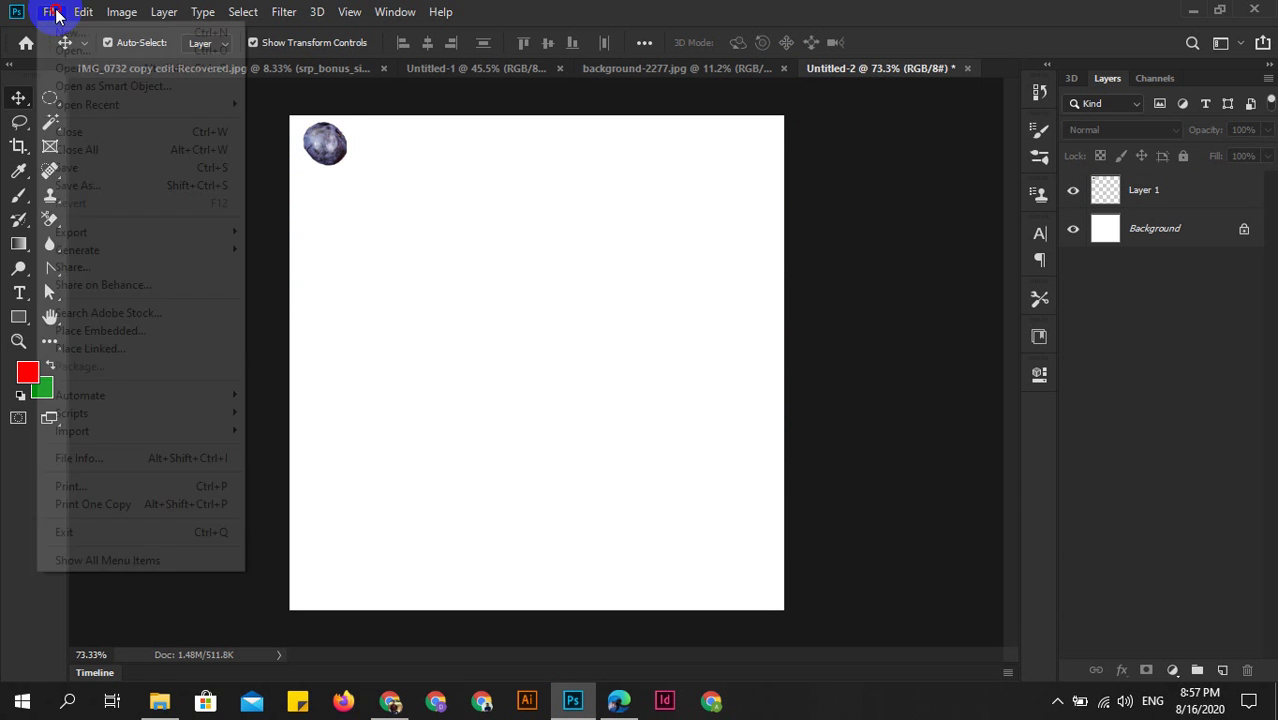
left_click(107, 167)
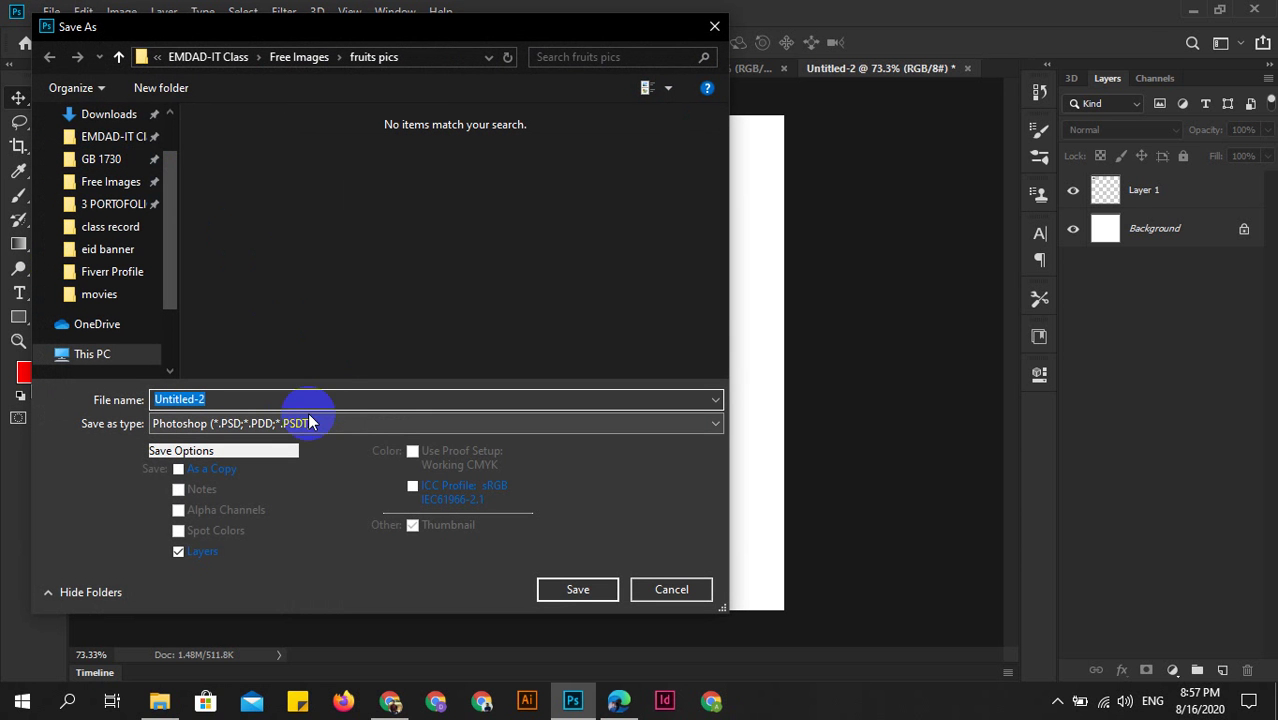
left_click(393, 704)
Present your entire screen to the Meet call, then minimise Chrome.
left_click(870, 640)
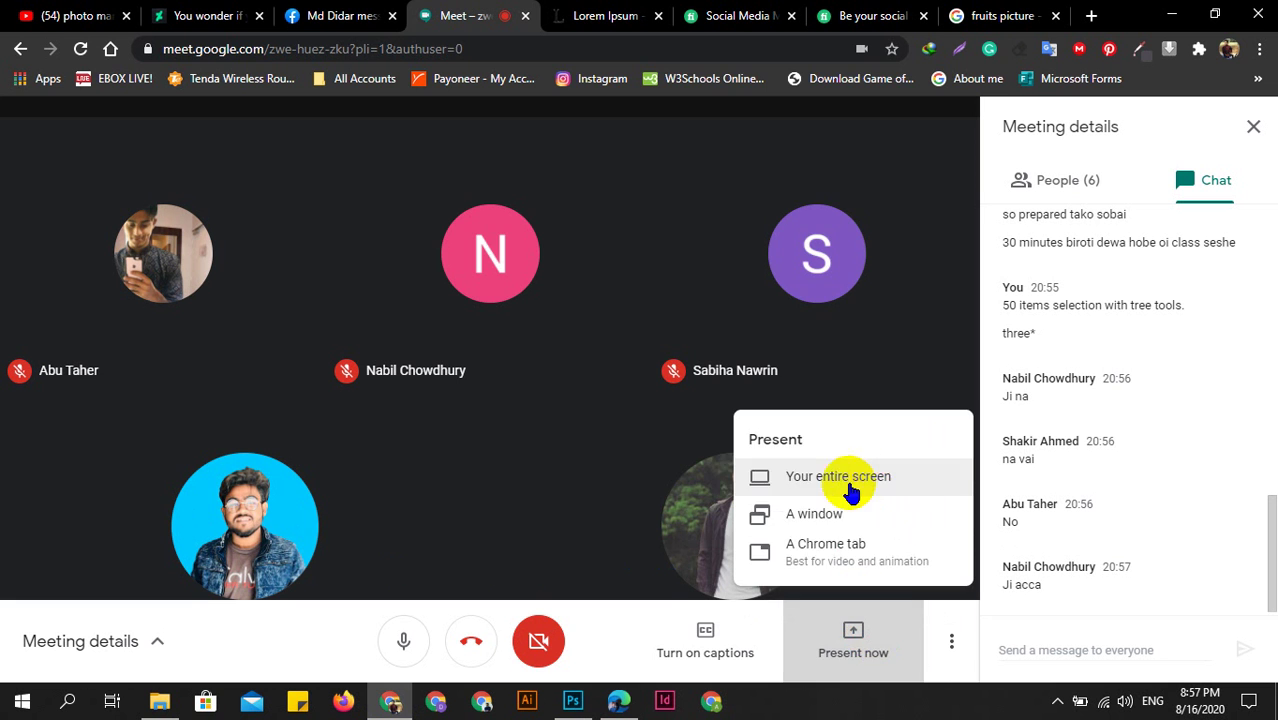
left_click(851, 490)
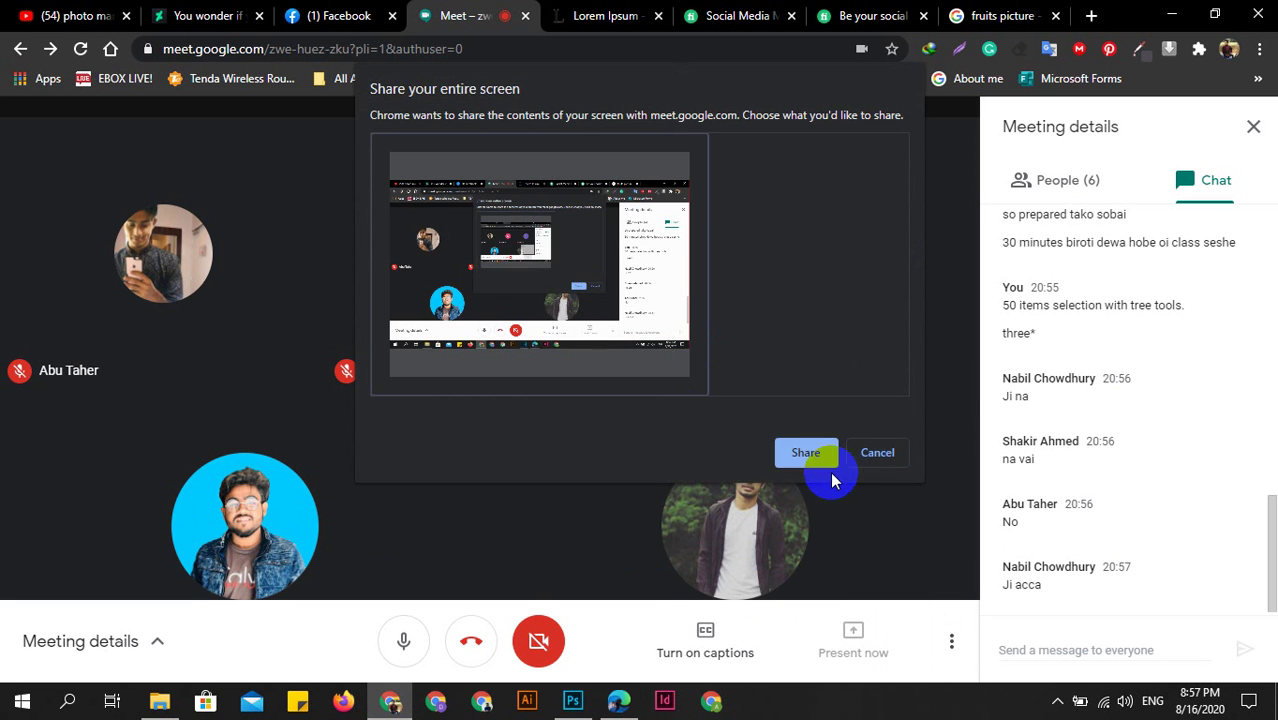
left_click(786, 451)
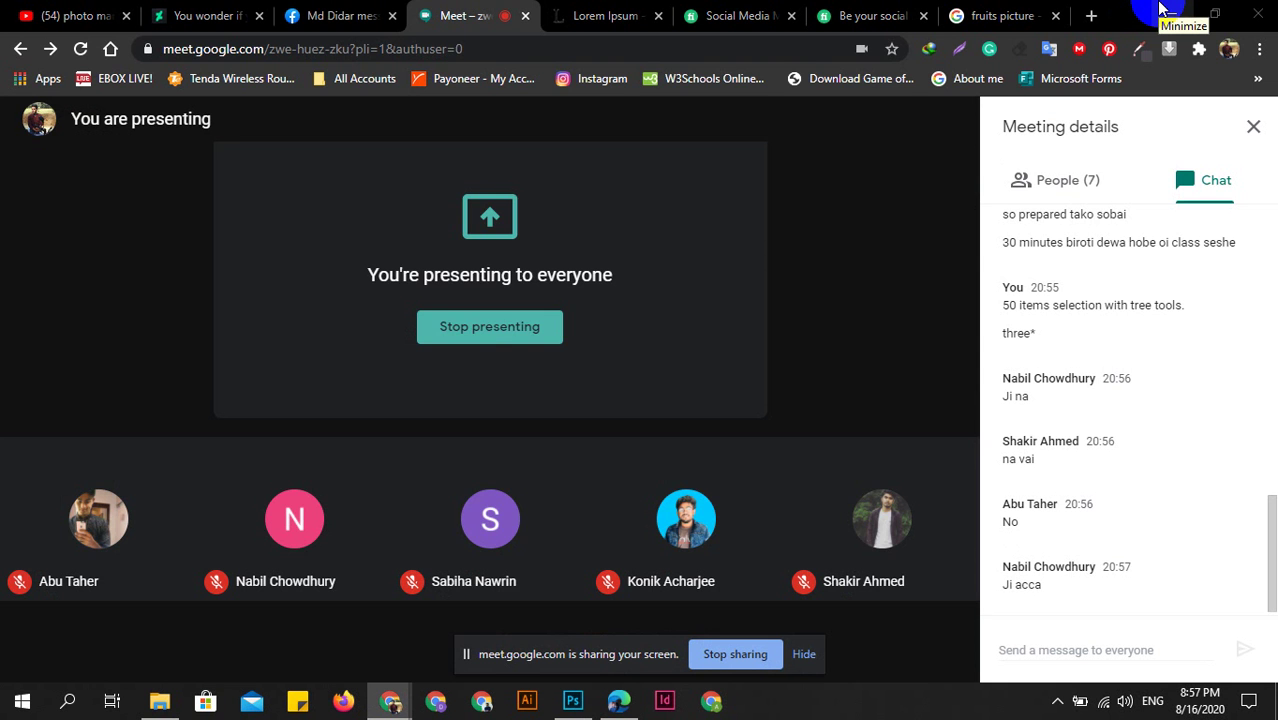
left_click(1160, 8)
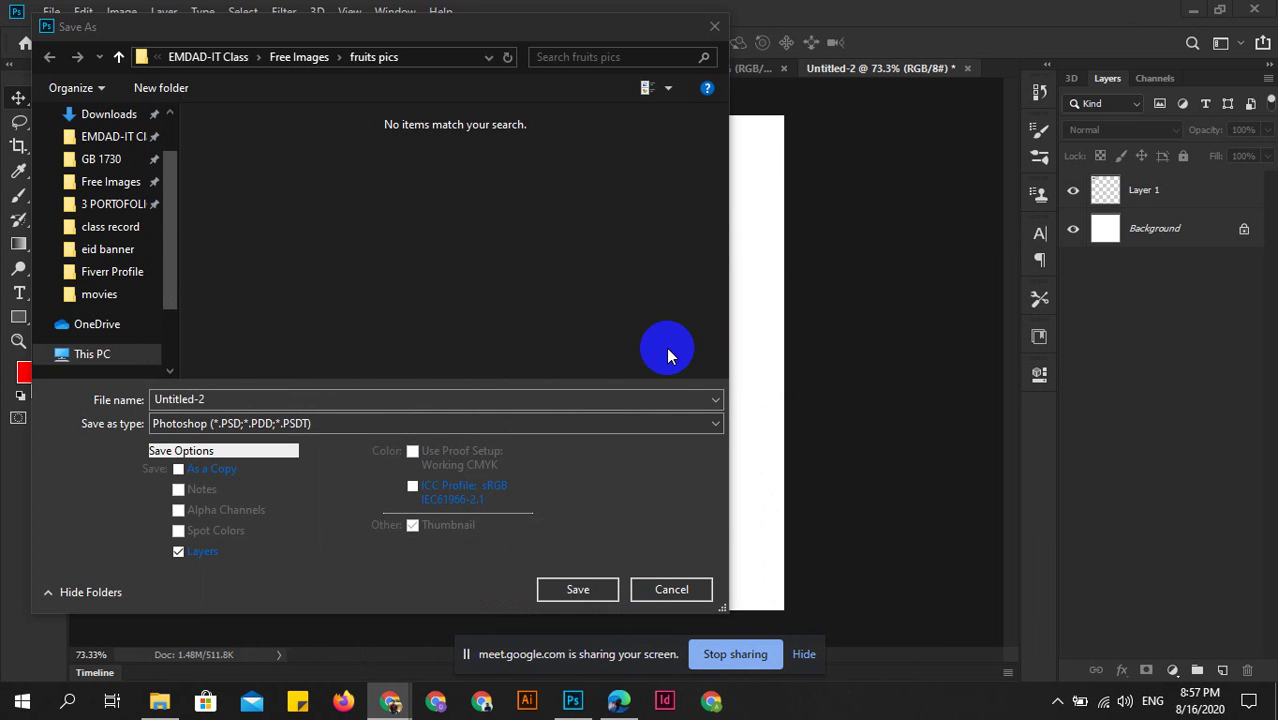
Cancel Save As and Alt-drag the Layer 1 blueberry into two copies across the canvas.
left_click(671, 590)
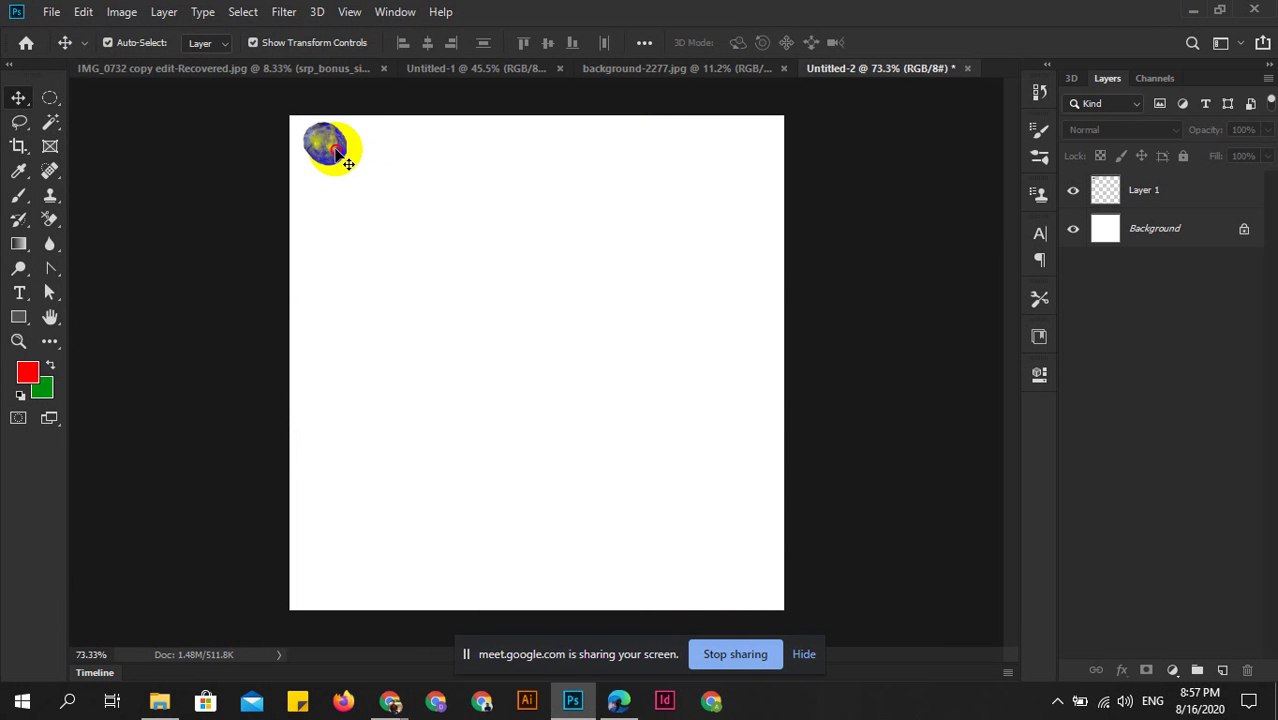
left_click(336, 148)
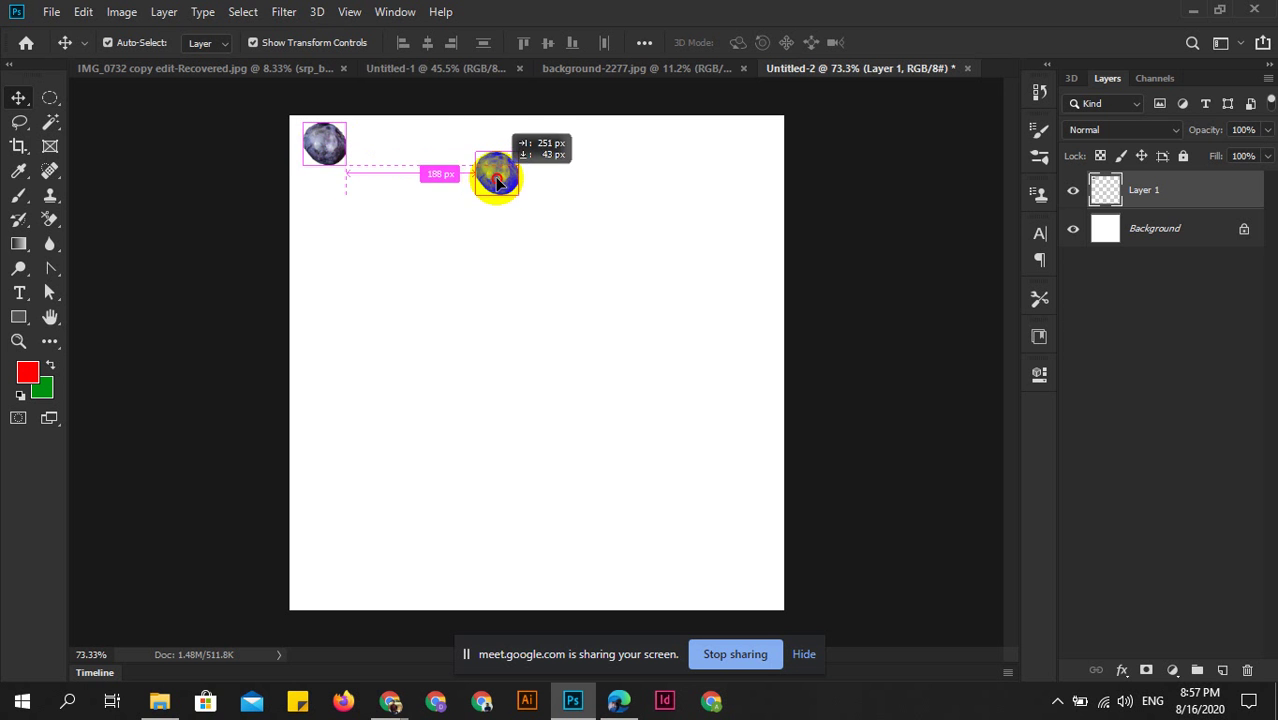
mouse_move(338, 150)
left_mouse_down()
mouse_move(497, 175)
mouse_move(594, 208)
mouse_move(650, 306)
left_mouse_up()
left_click(394, 257)
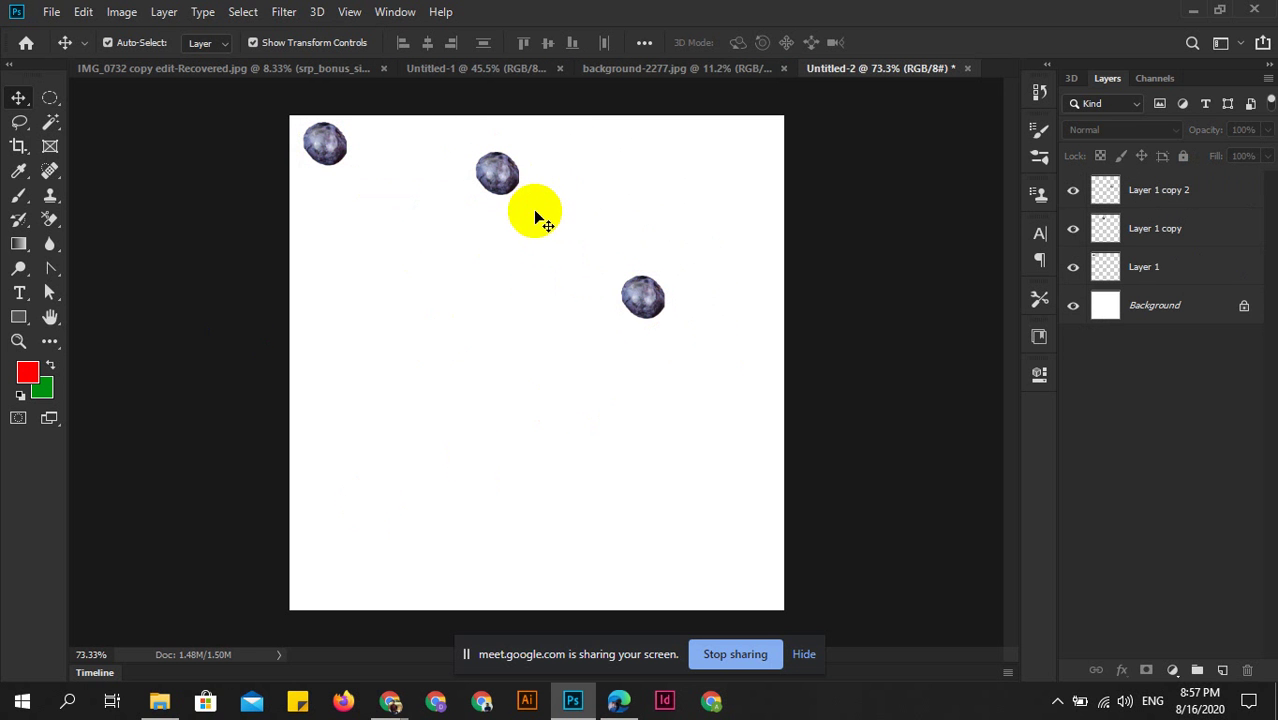
left_click(133, 78)
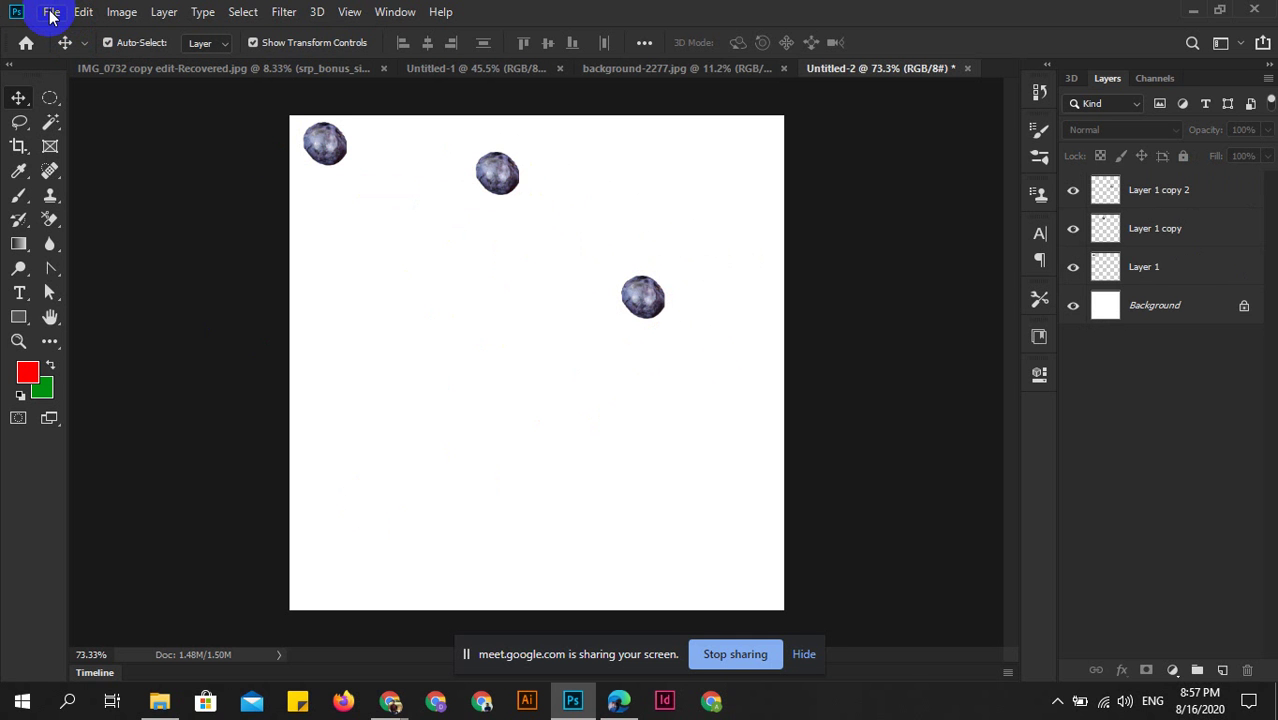
Start saving Untitled-2 with JPEG as the file type and the Desktop as its folder.
left_click(51, 11)
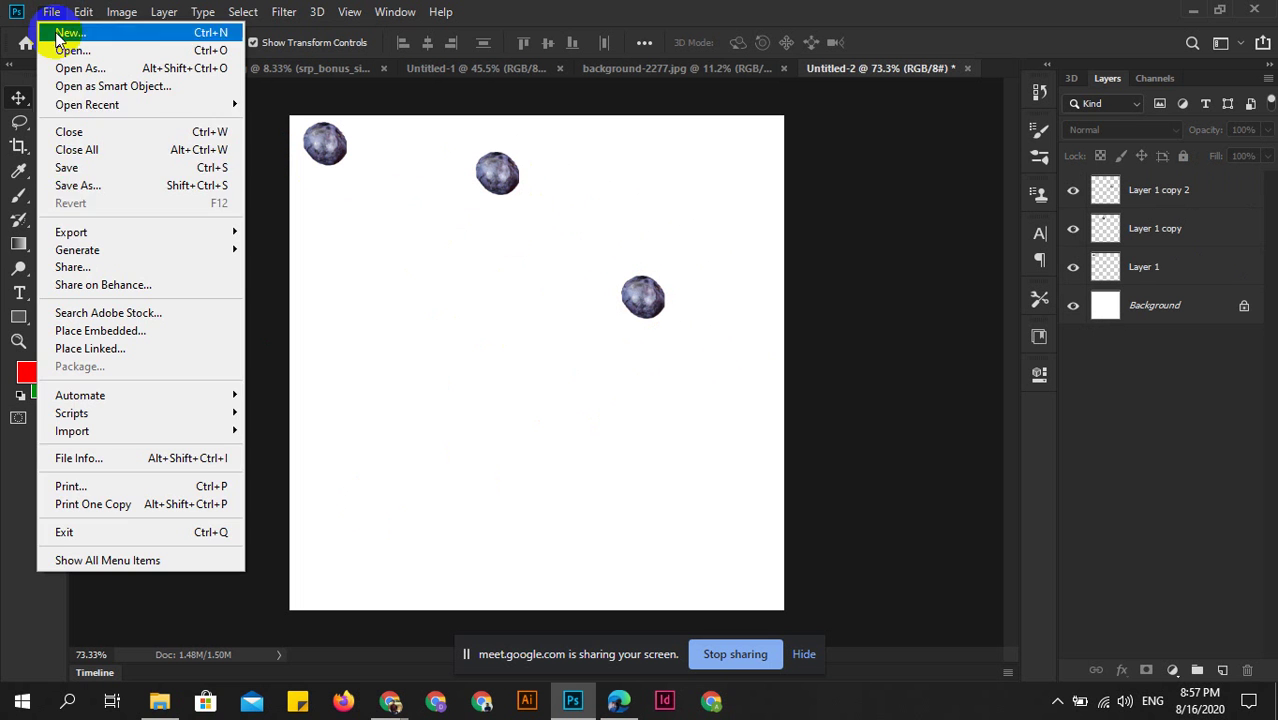
left_click(99, 168)
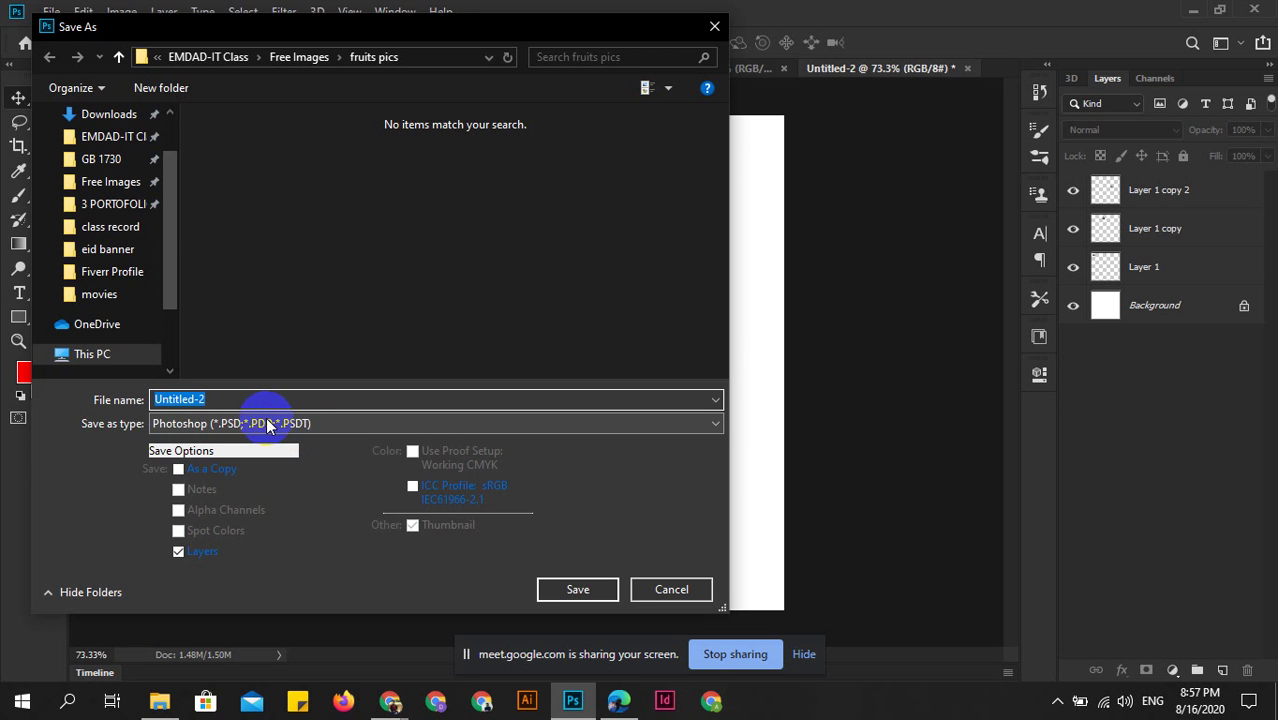
left_click(280, 424)
left_click(388, 426)
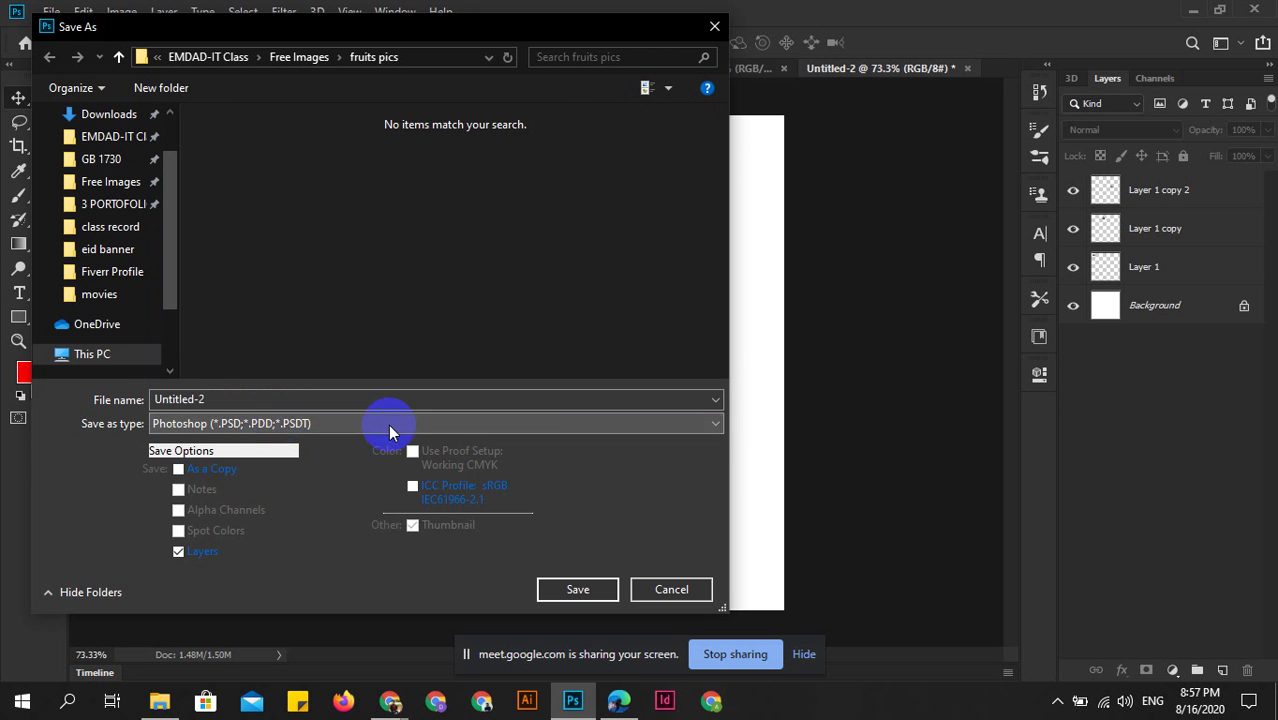
left_click(712, 428)
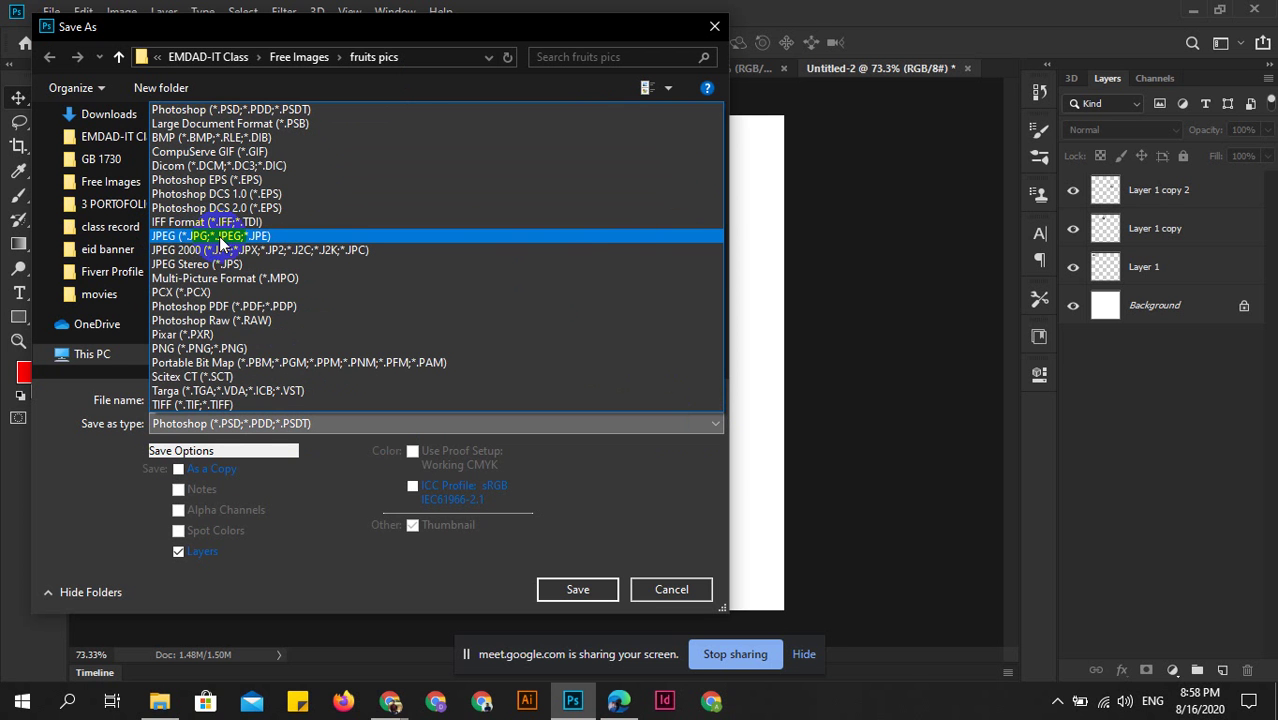
left_click(210, 236)
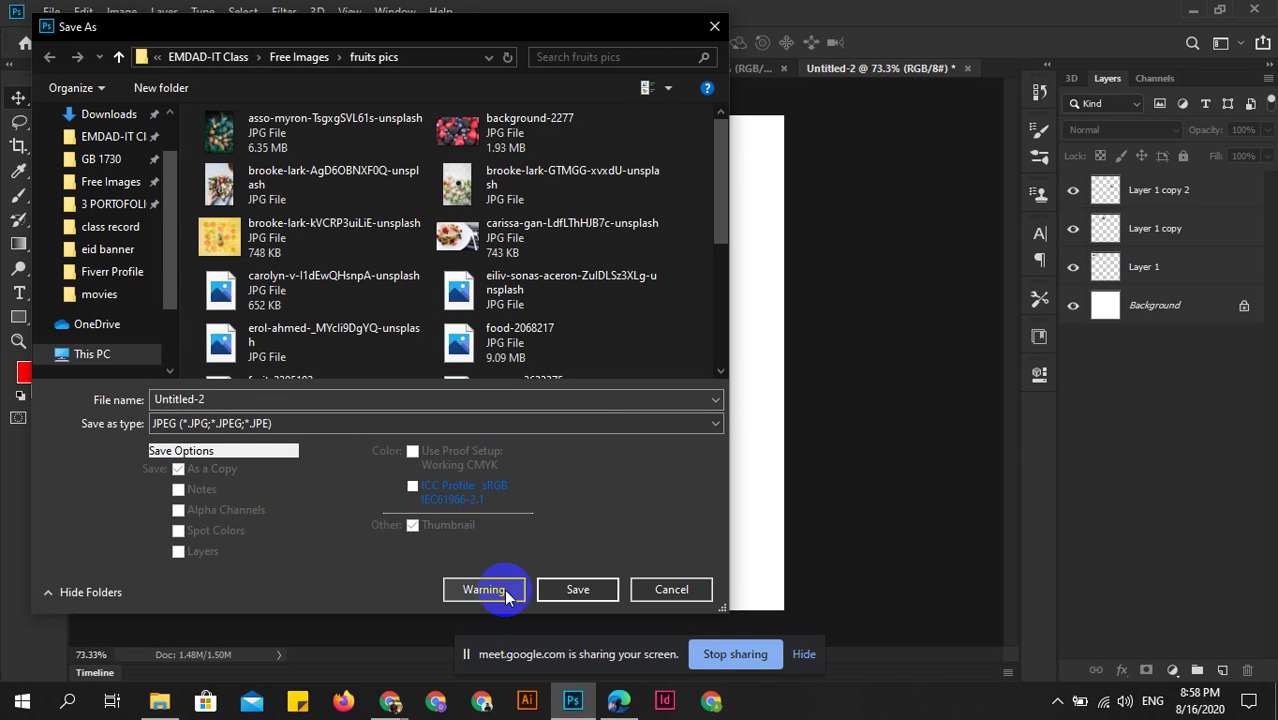
scroll(95, 165, "up", 1)
left_click(100, 152)
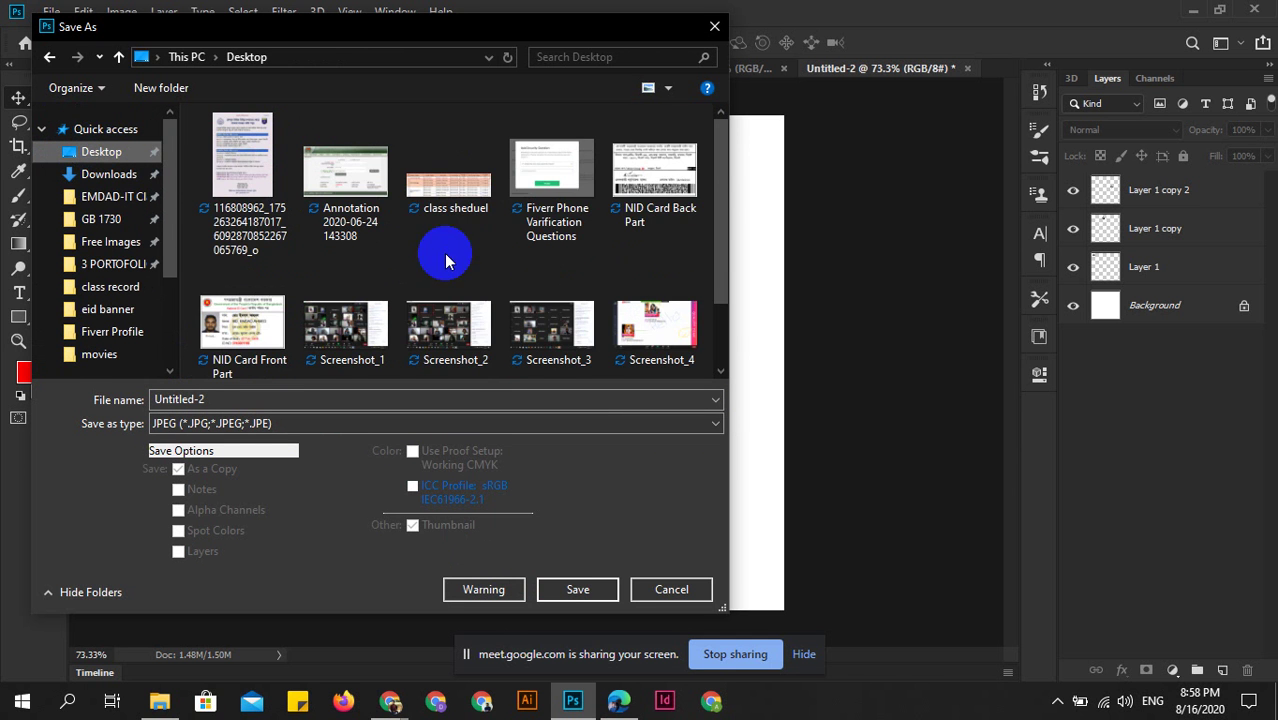
scroll(442, 257, "down", 2)
left_click(567, 591)
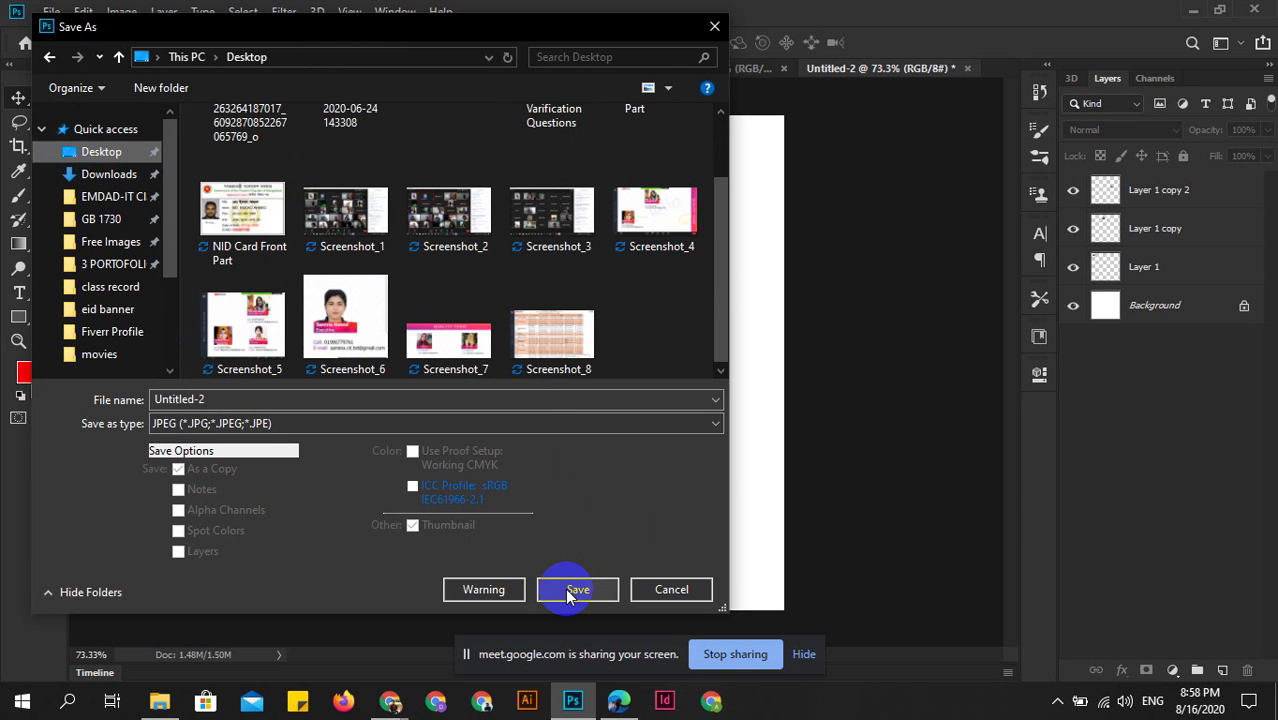
Recheck JPEG format and Desktop location, then save Untitled-2 as a JPEG.
left_click(228, 424)
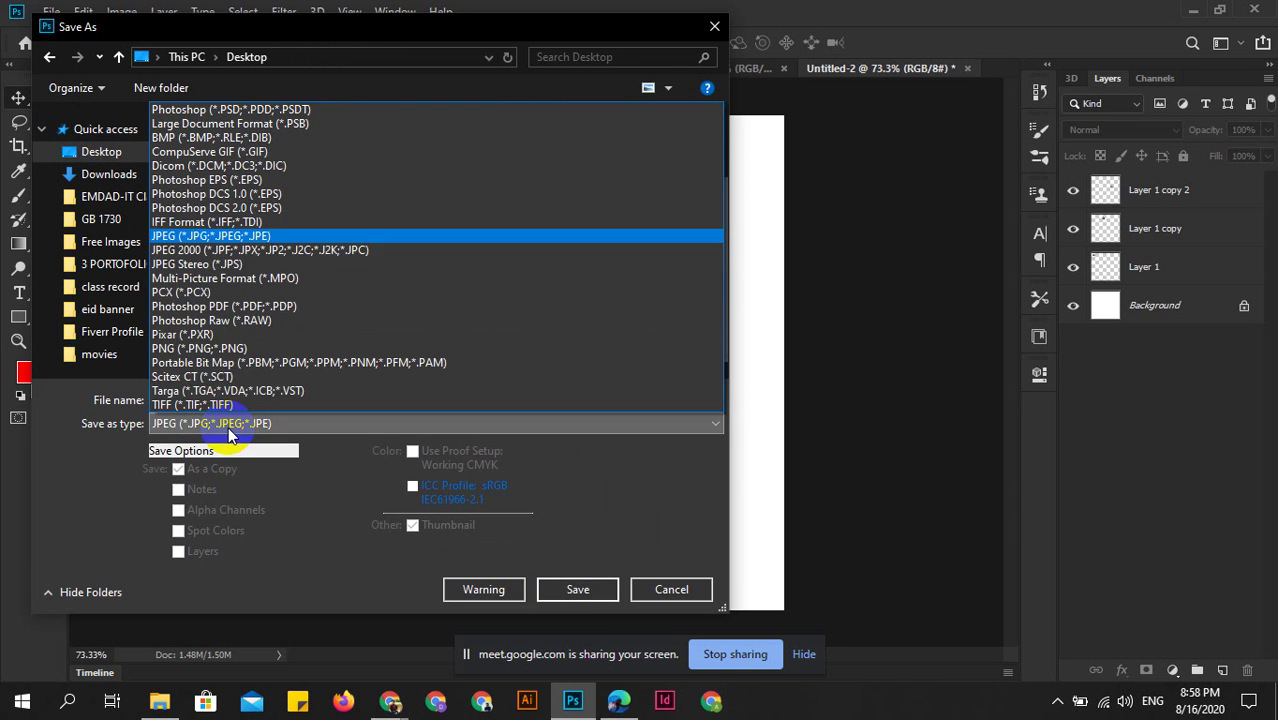
left_click(237, 236)
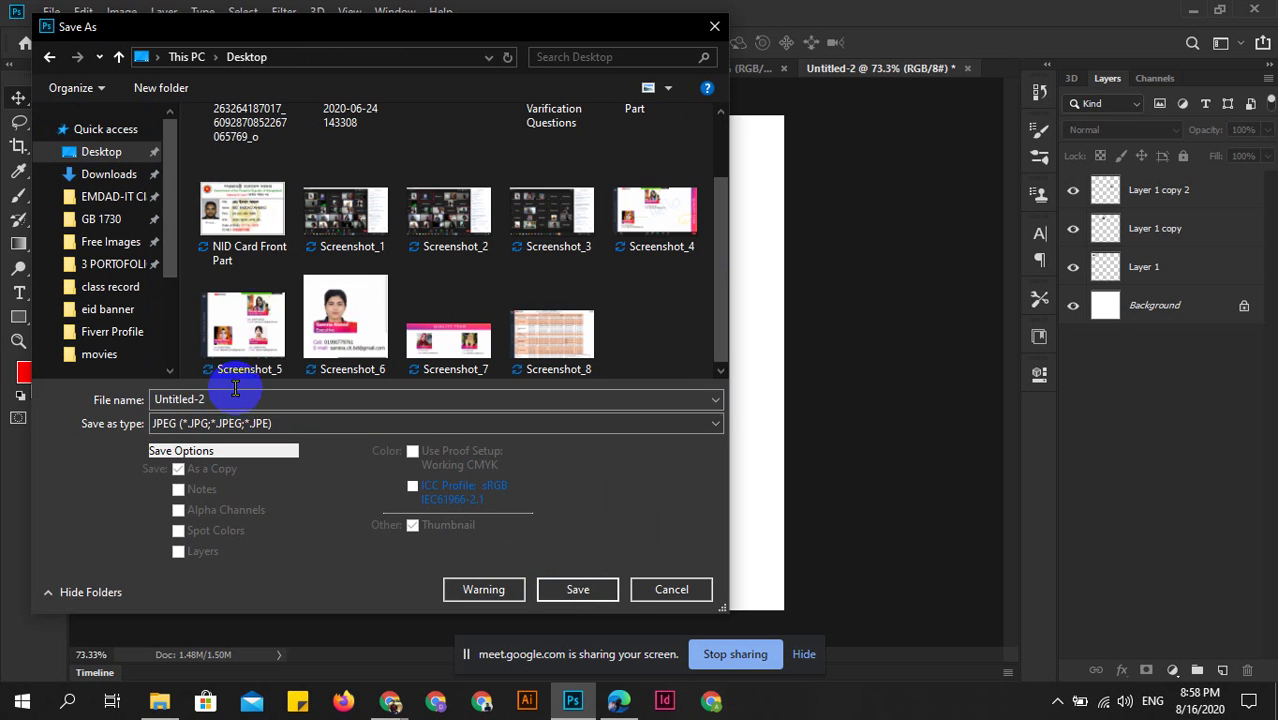
left_click(132, 158)
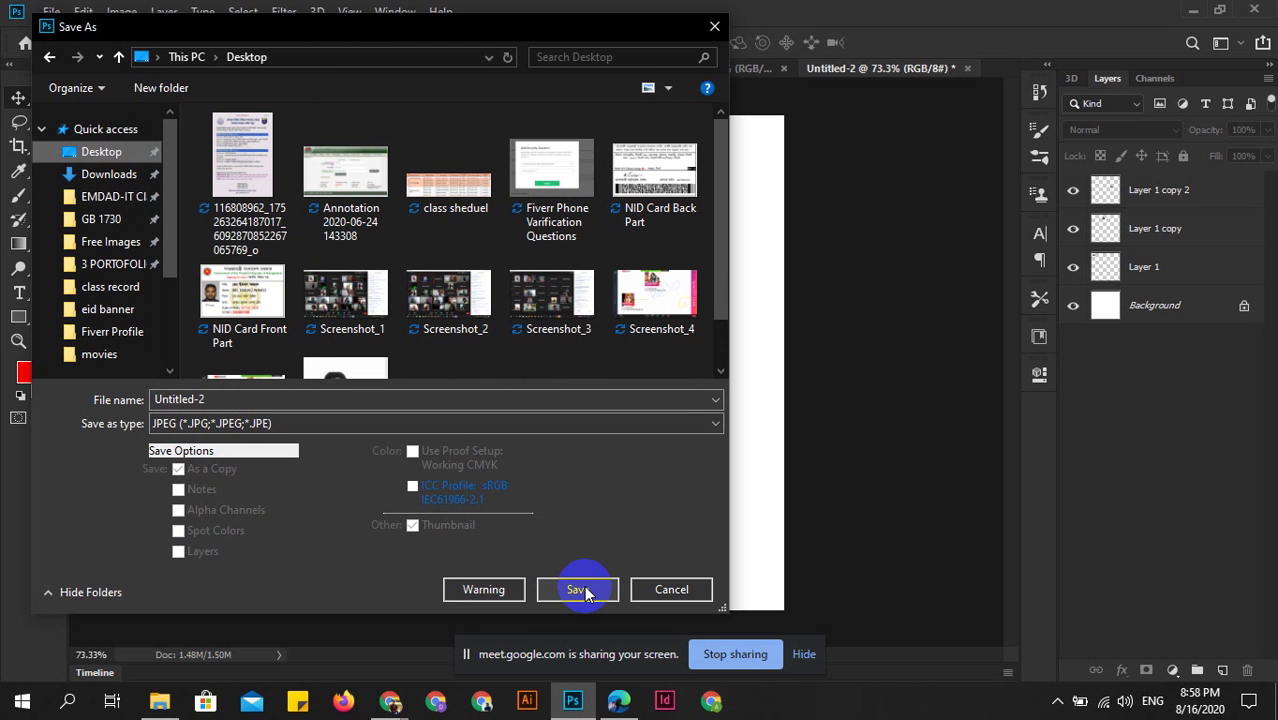
left_click(668, 589)
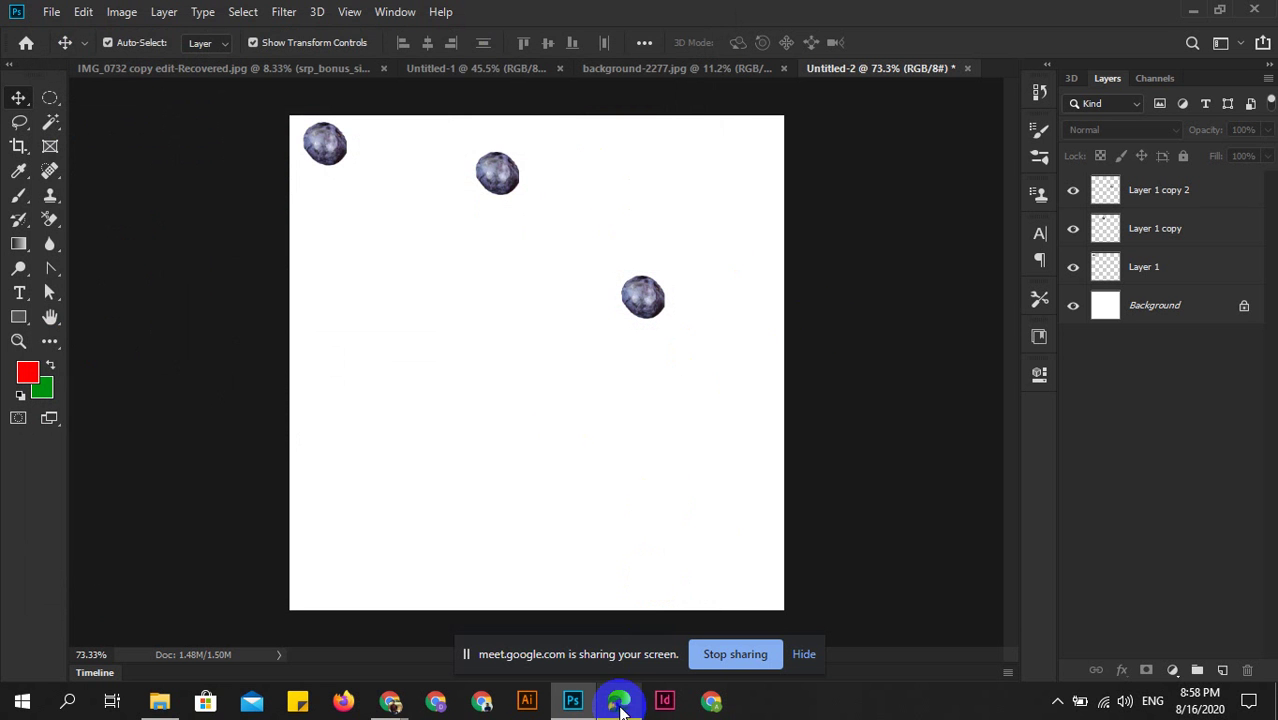
mouse_move(390, 701)
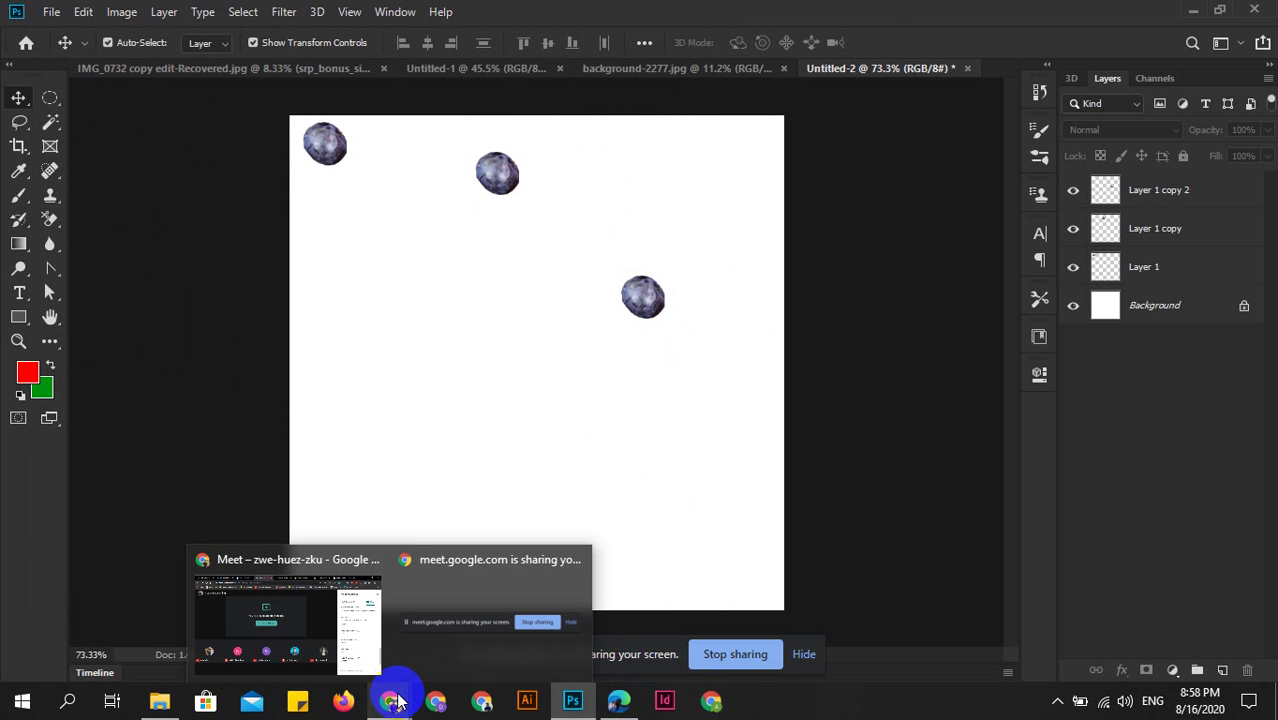
Return to the Google Meet window in Chrome and end the screen presentation.
left_click(330, 595)
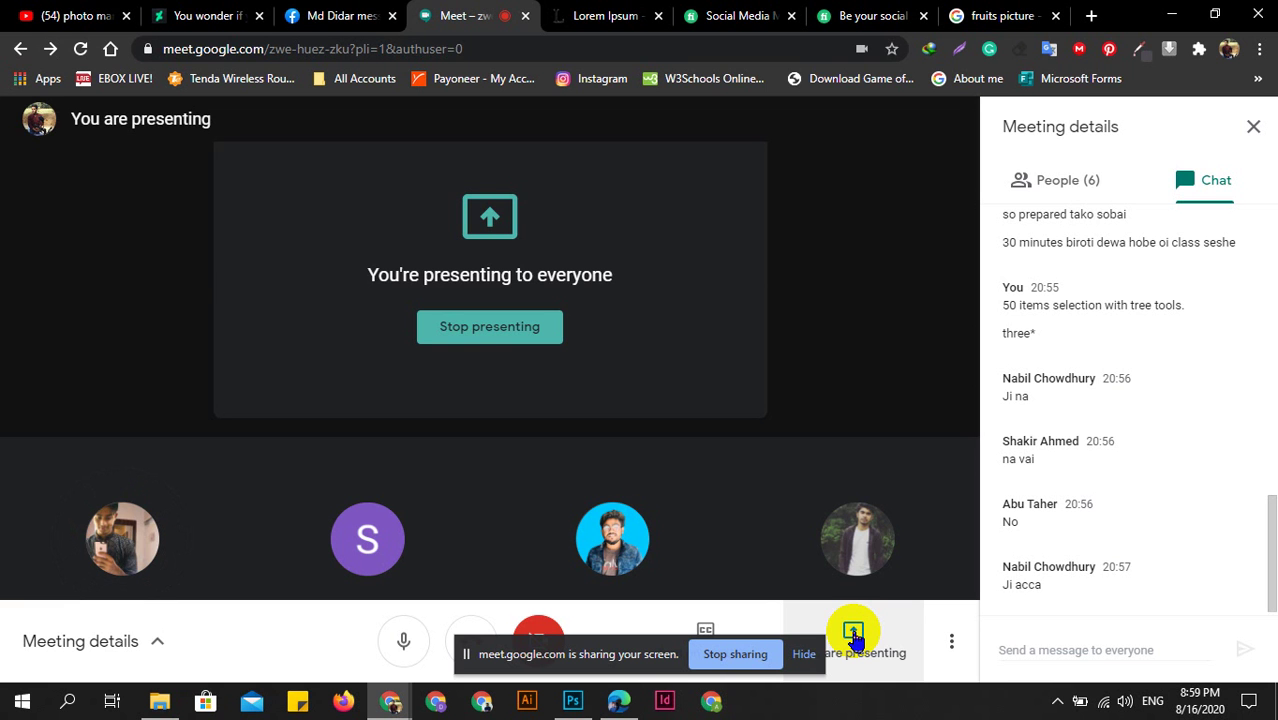
left_click(859, 620)
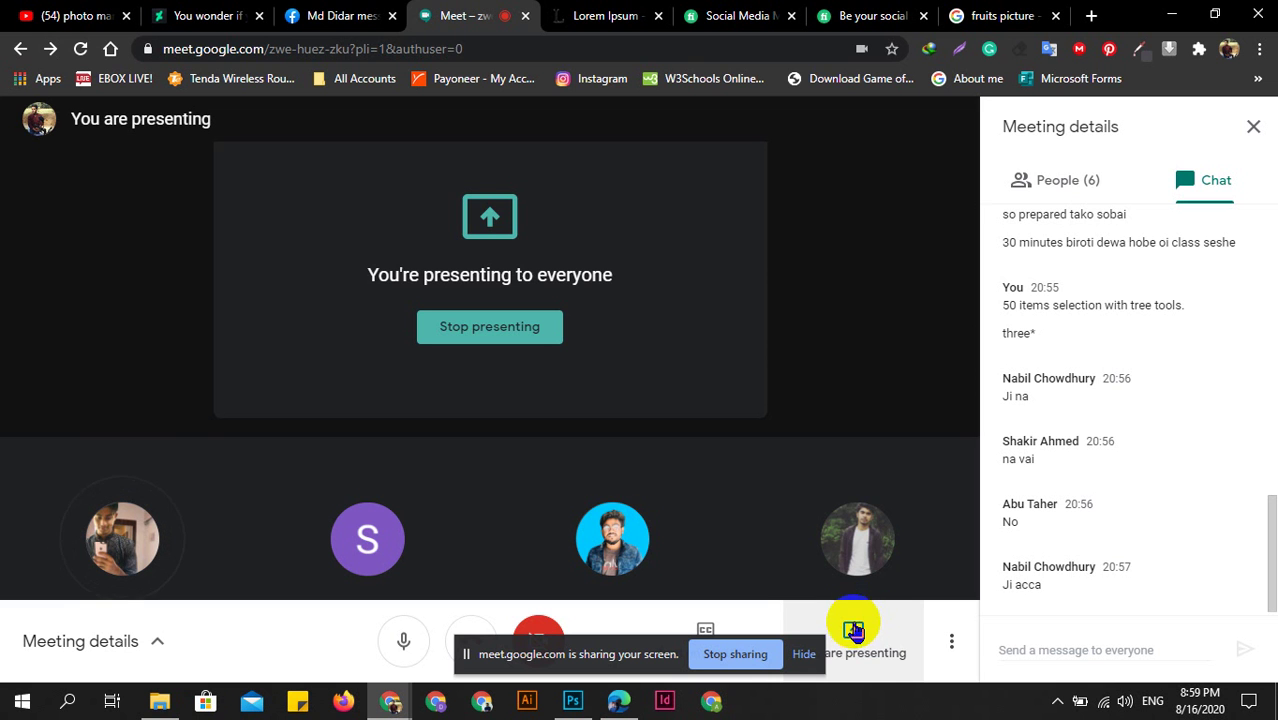
left_click(853, 632)
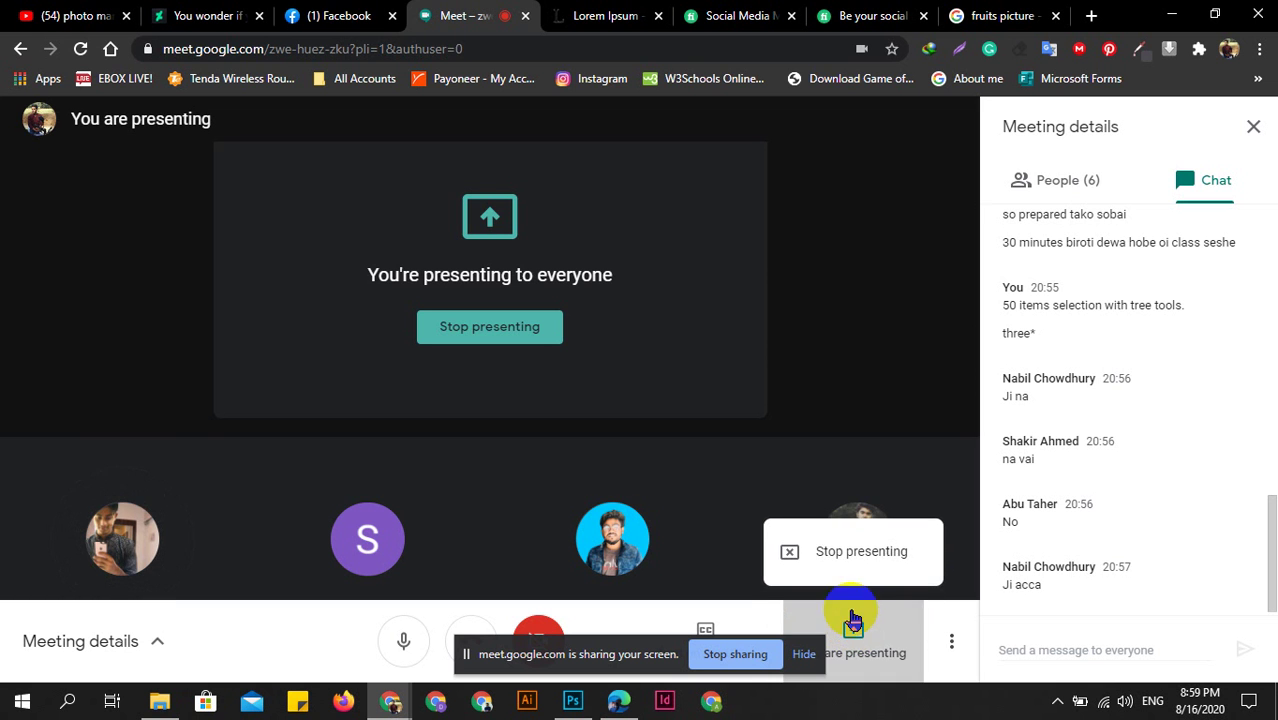
left_click(832, 552)
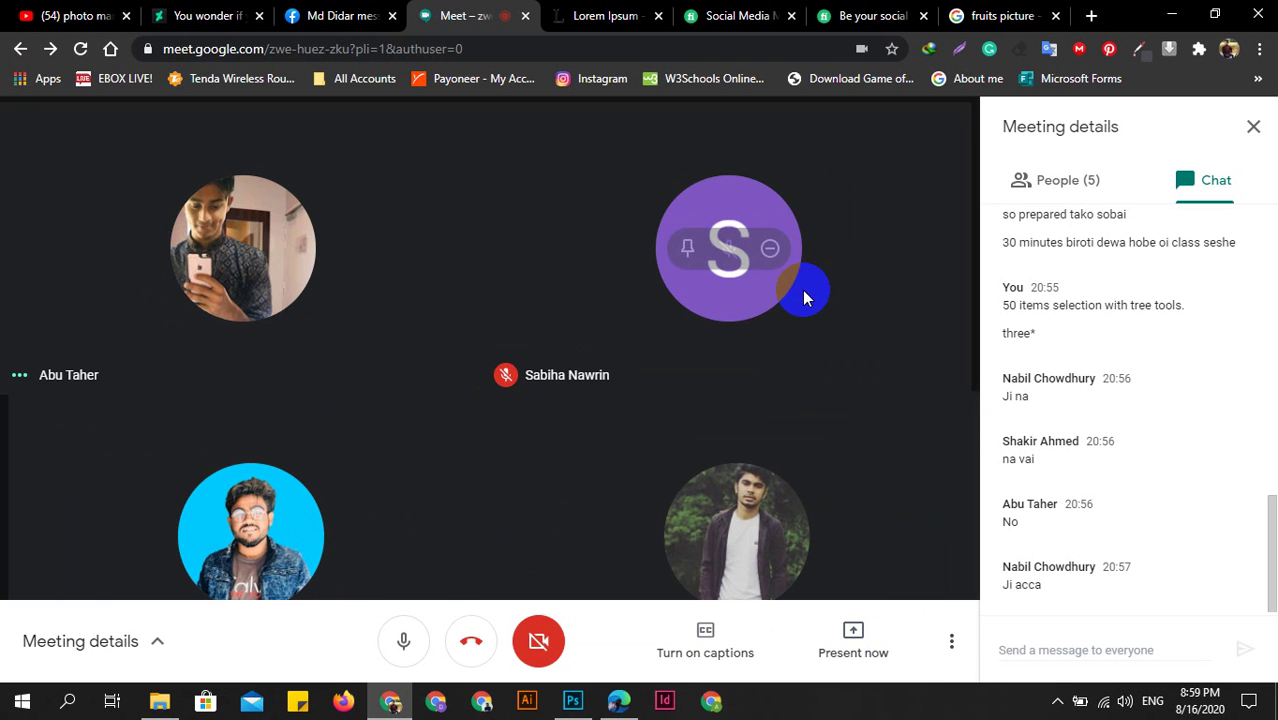